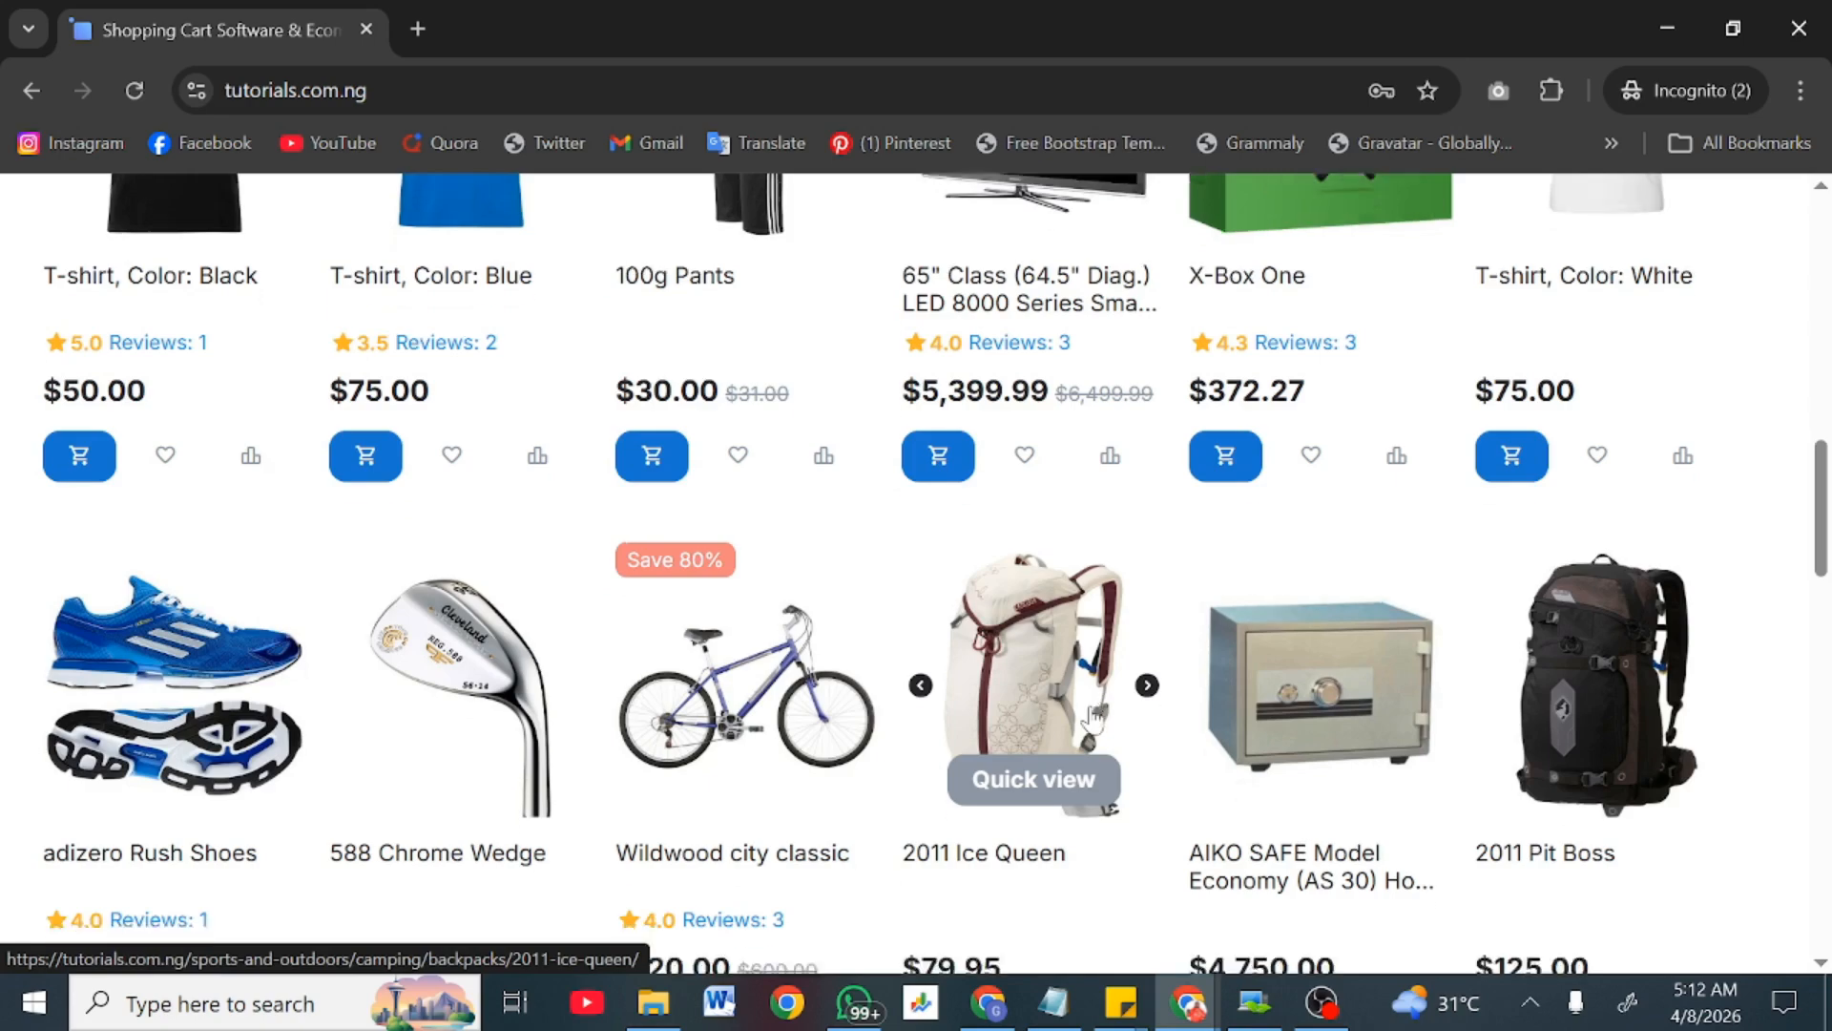
# Step: Scroll the demo storefront home page and open the currency dropdown
pyautogui.scroll(10, 1095, 715)
pyautogui.scroll(-1, 1094, 715)
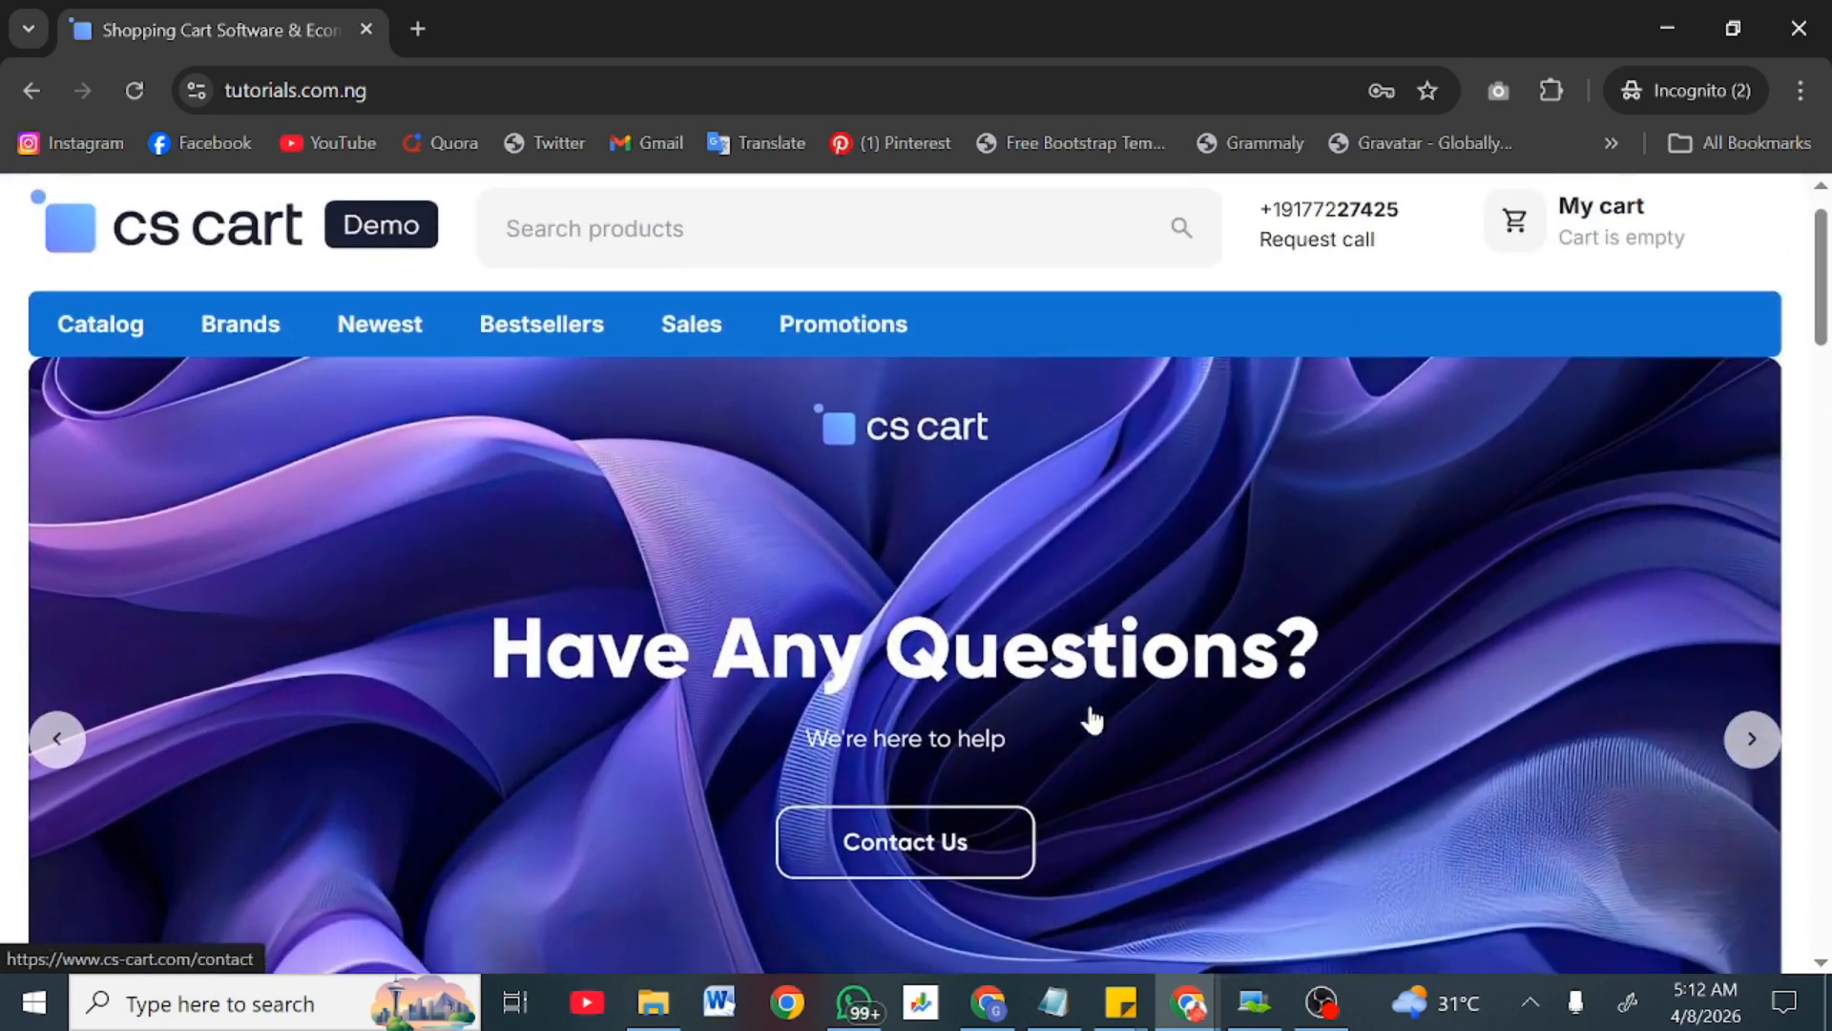
pyautogui.scroll(1, 1094, 719)
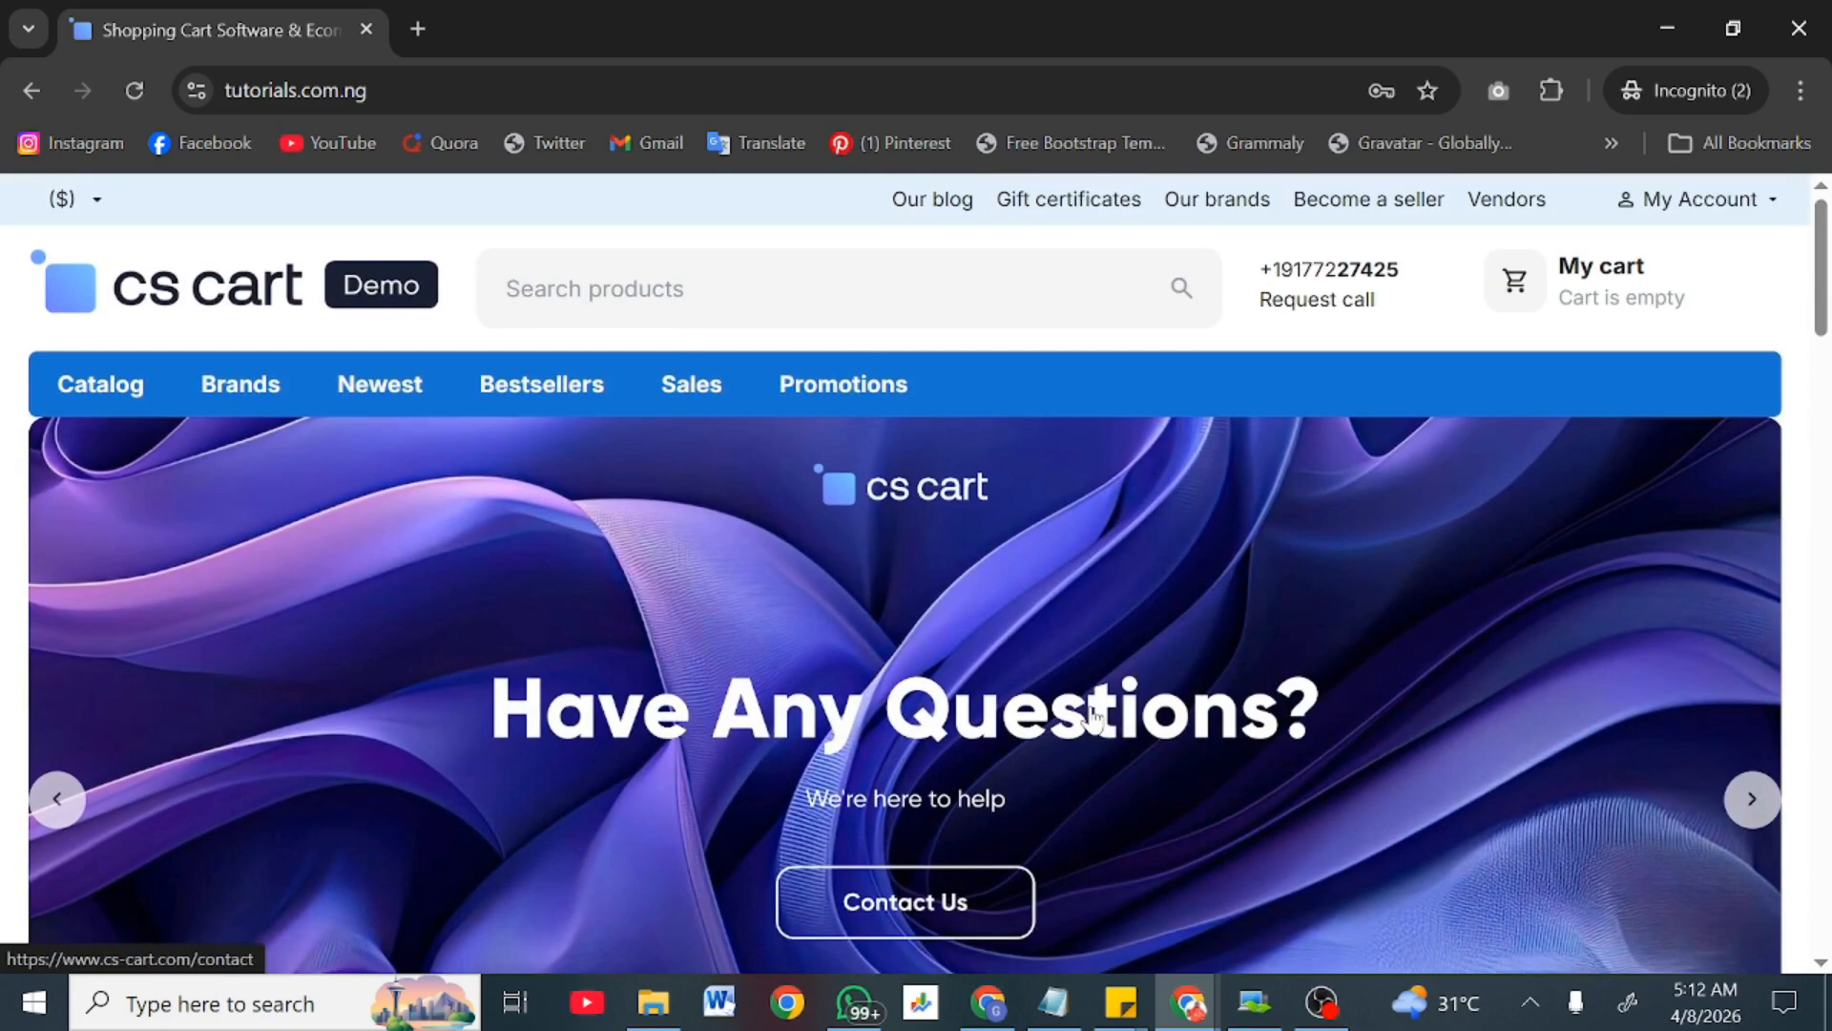
pyautogui.scroll(-3, 1095, 715)
pyautogui.scroll(3, 1094, 716)
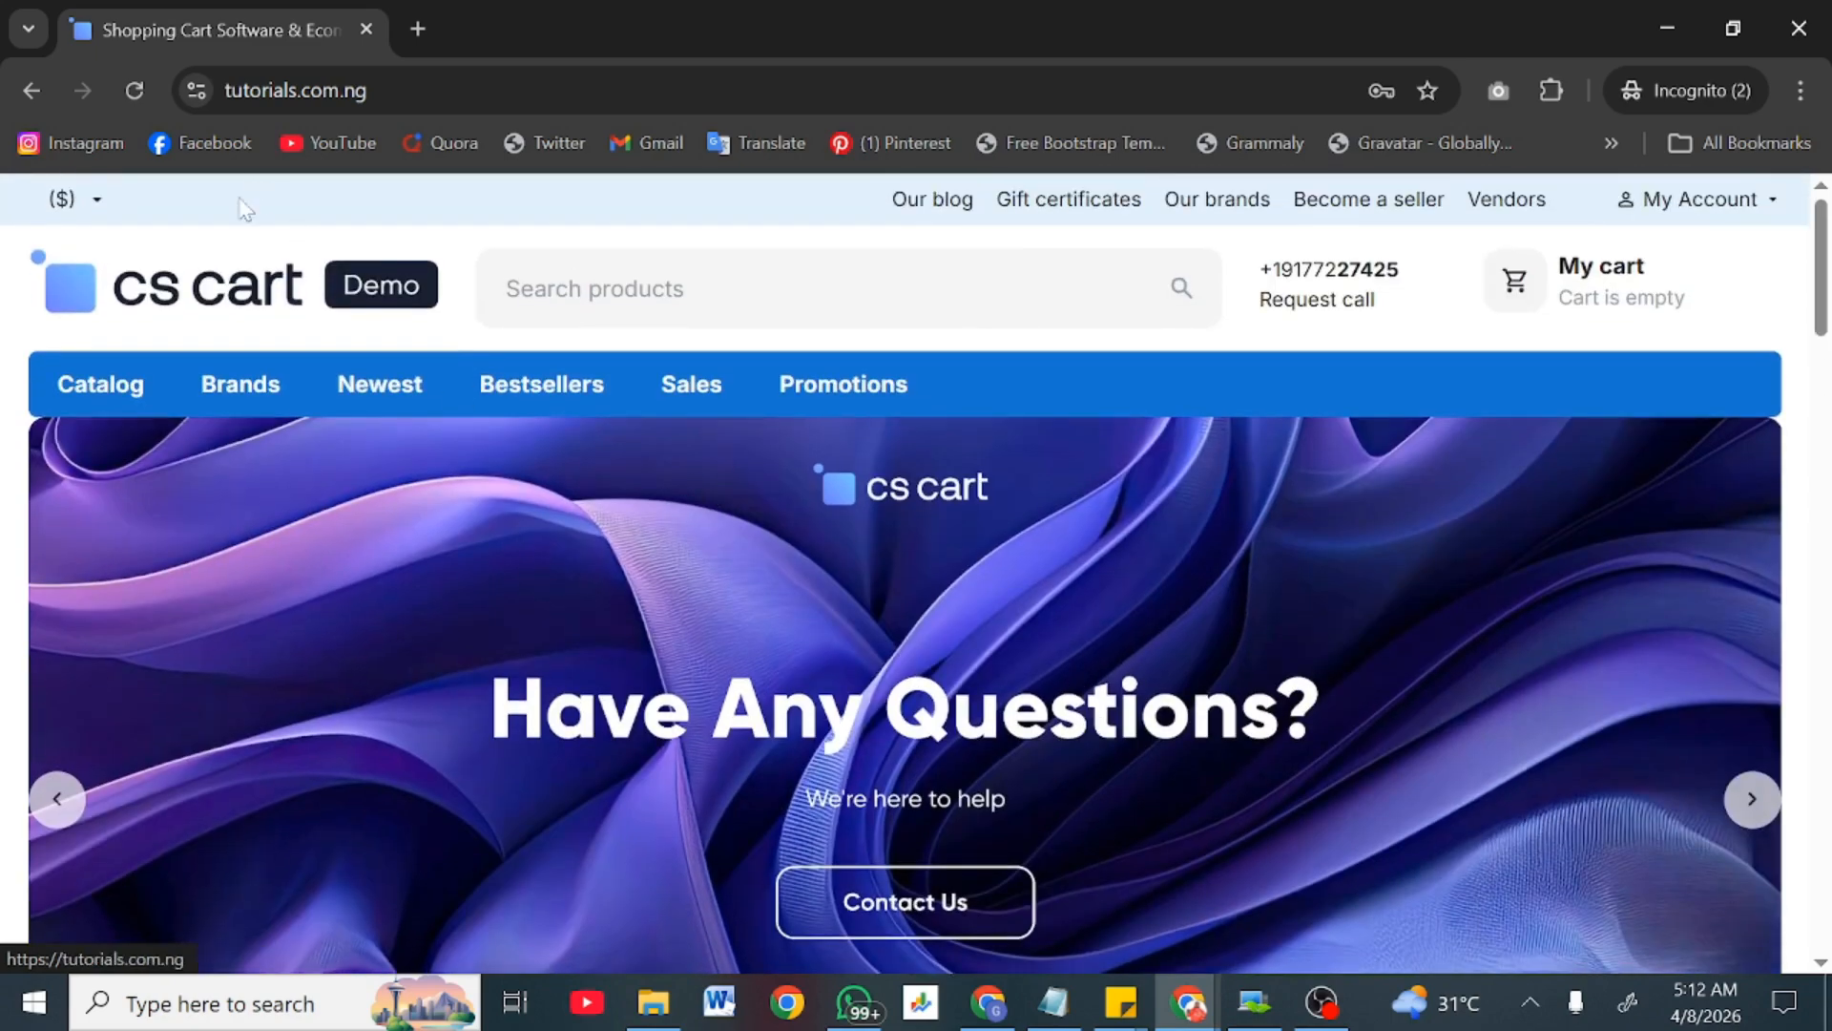
pyautogui.click(99, 209)
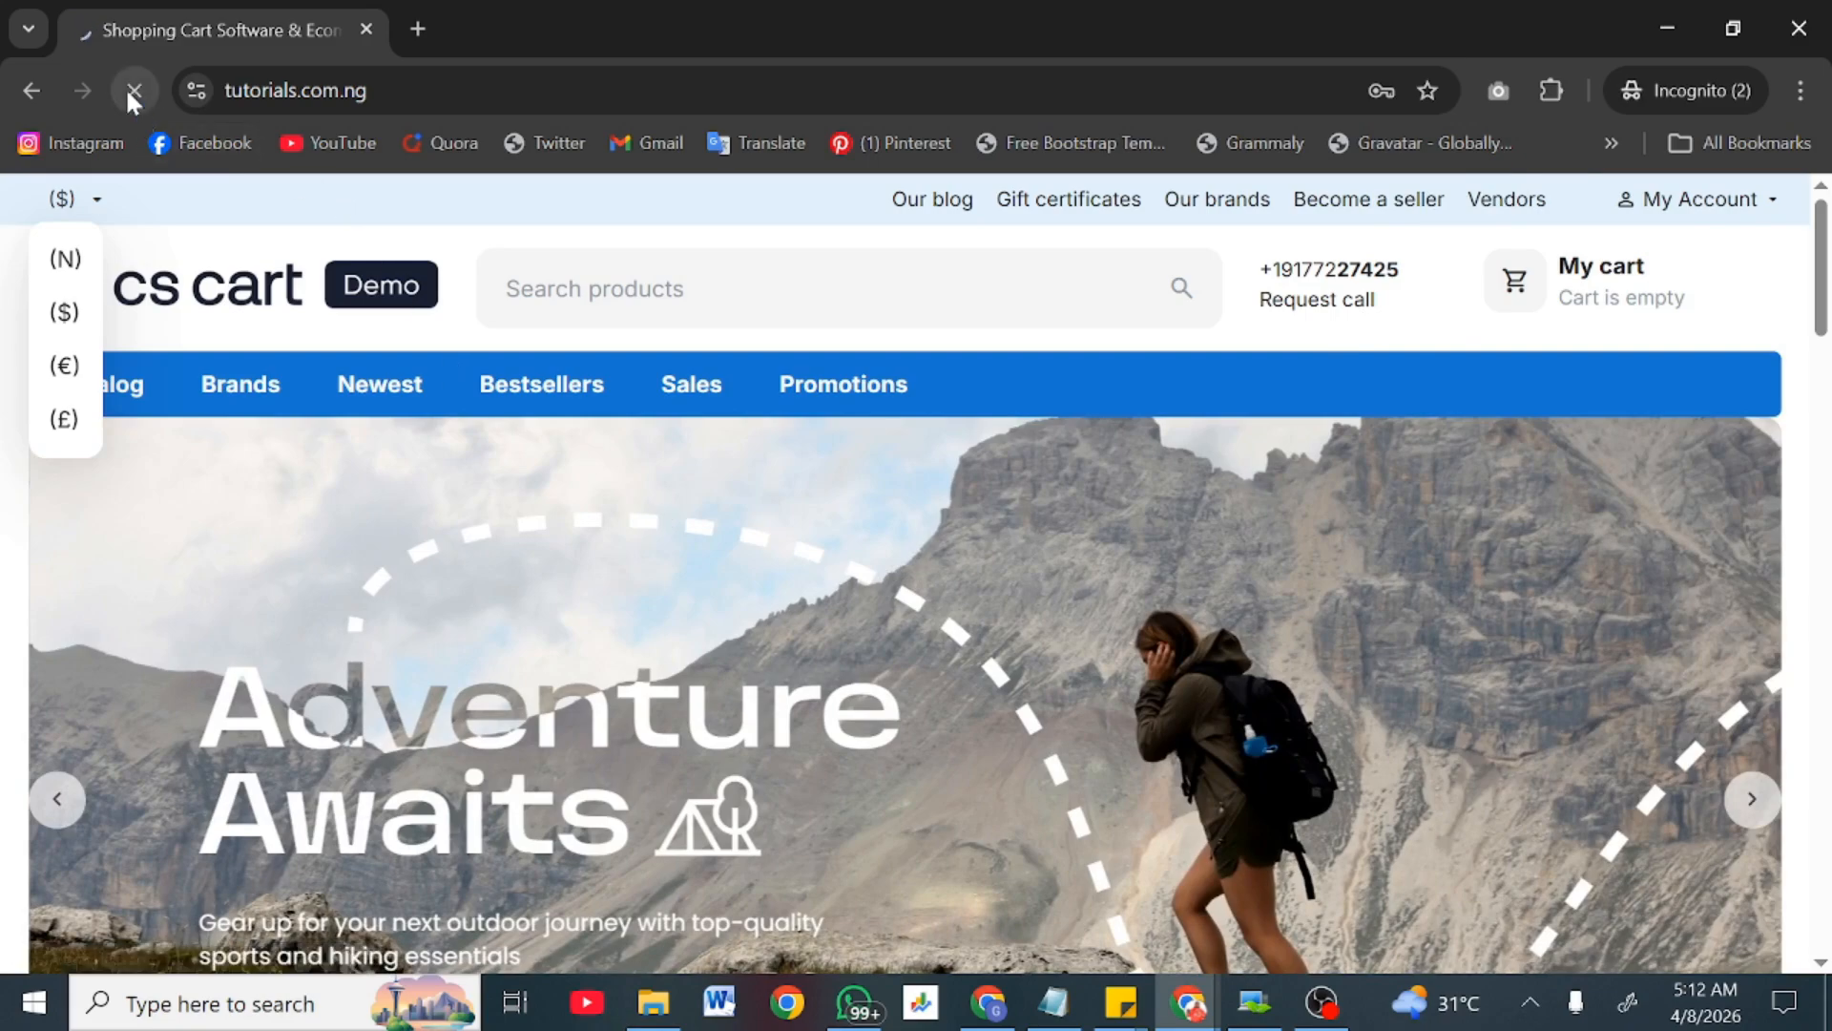
# Step: Scroll through the homepage product rows to reach adizero Rush Shoes
pyautogui.scroll(-10, 427, 521)
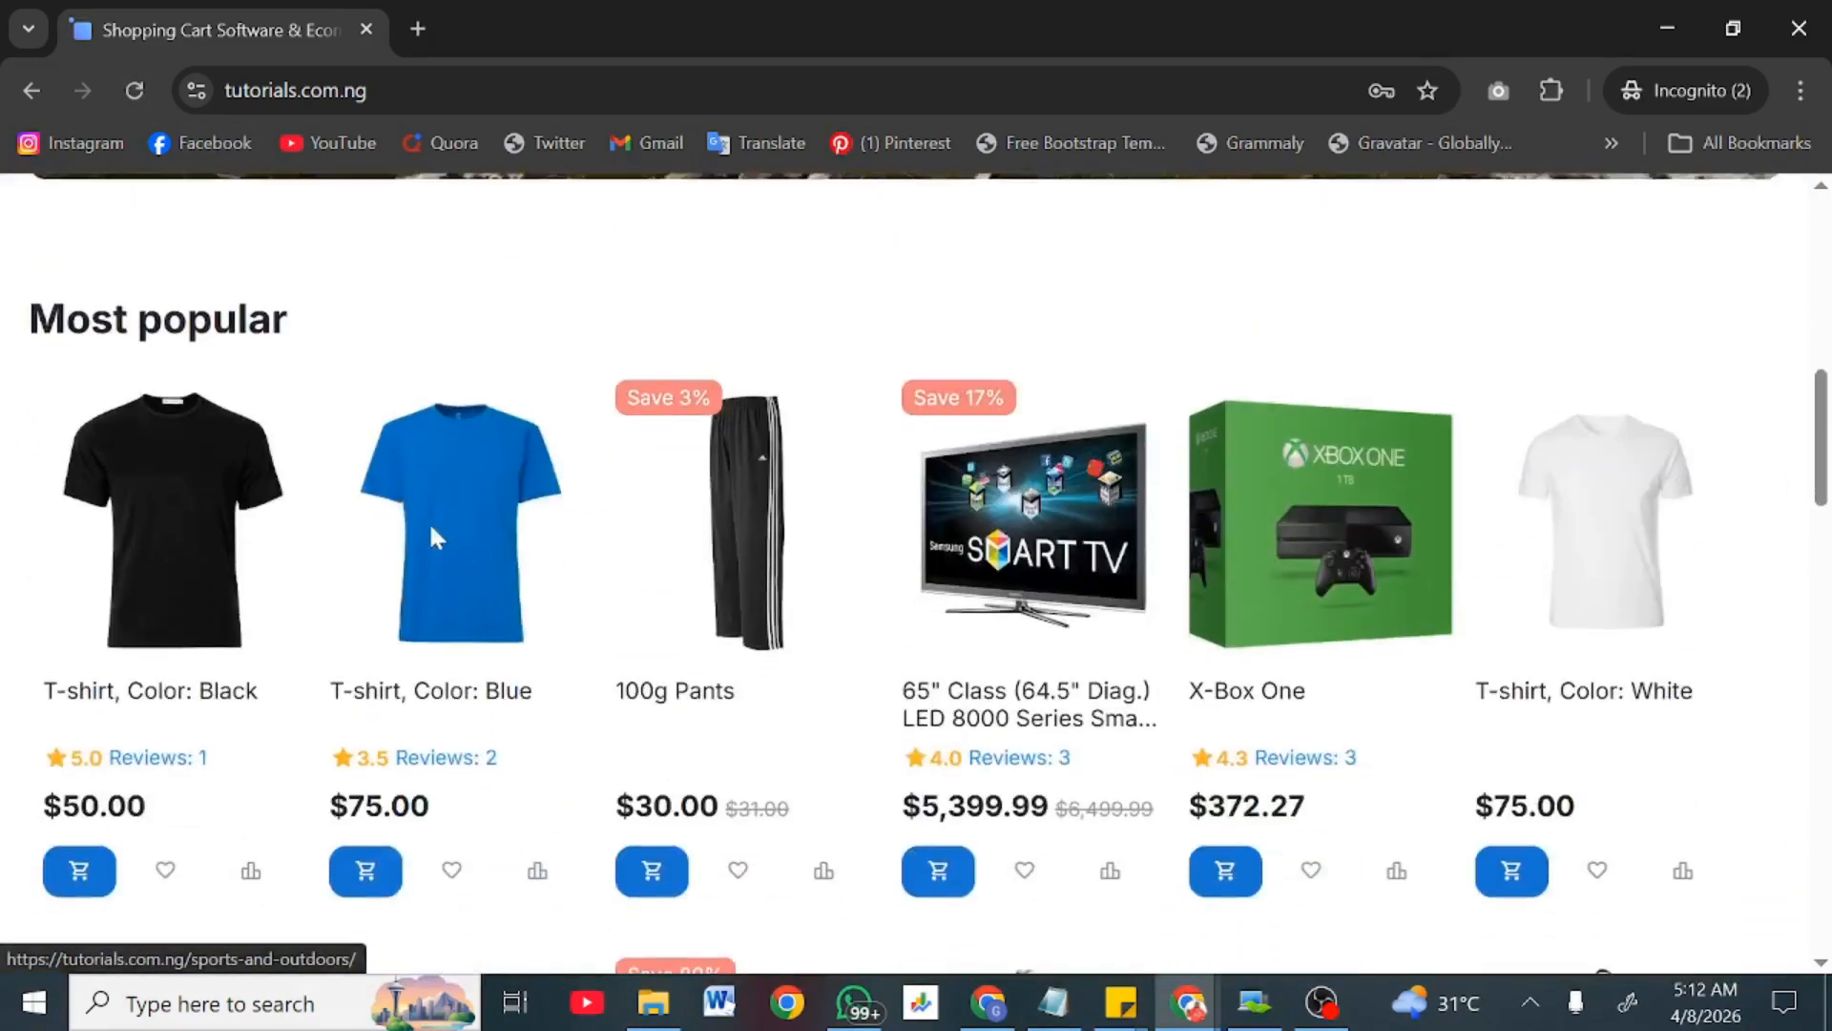
pyautogui.scroll(-3, 431, 535)
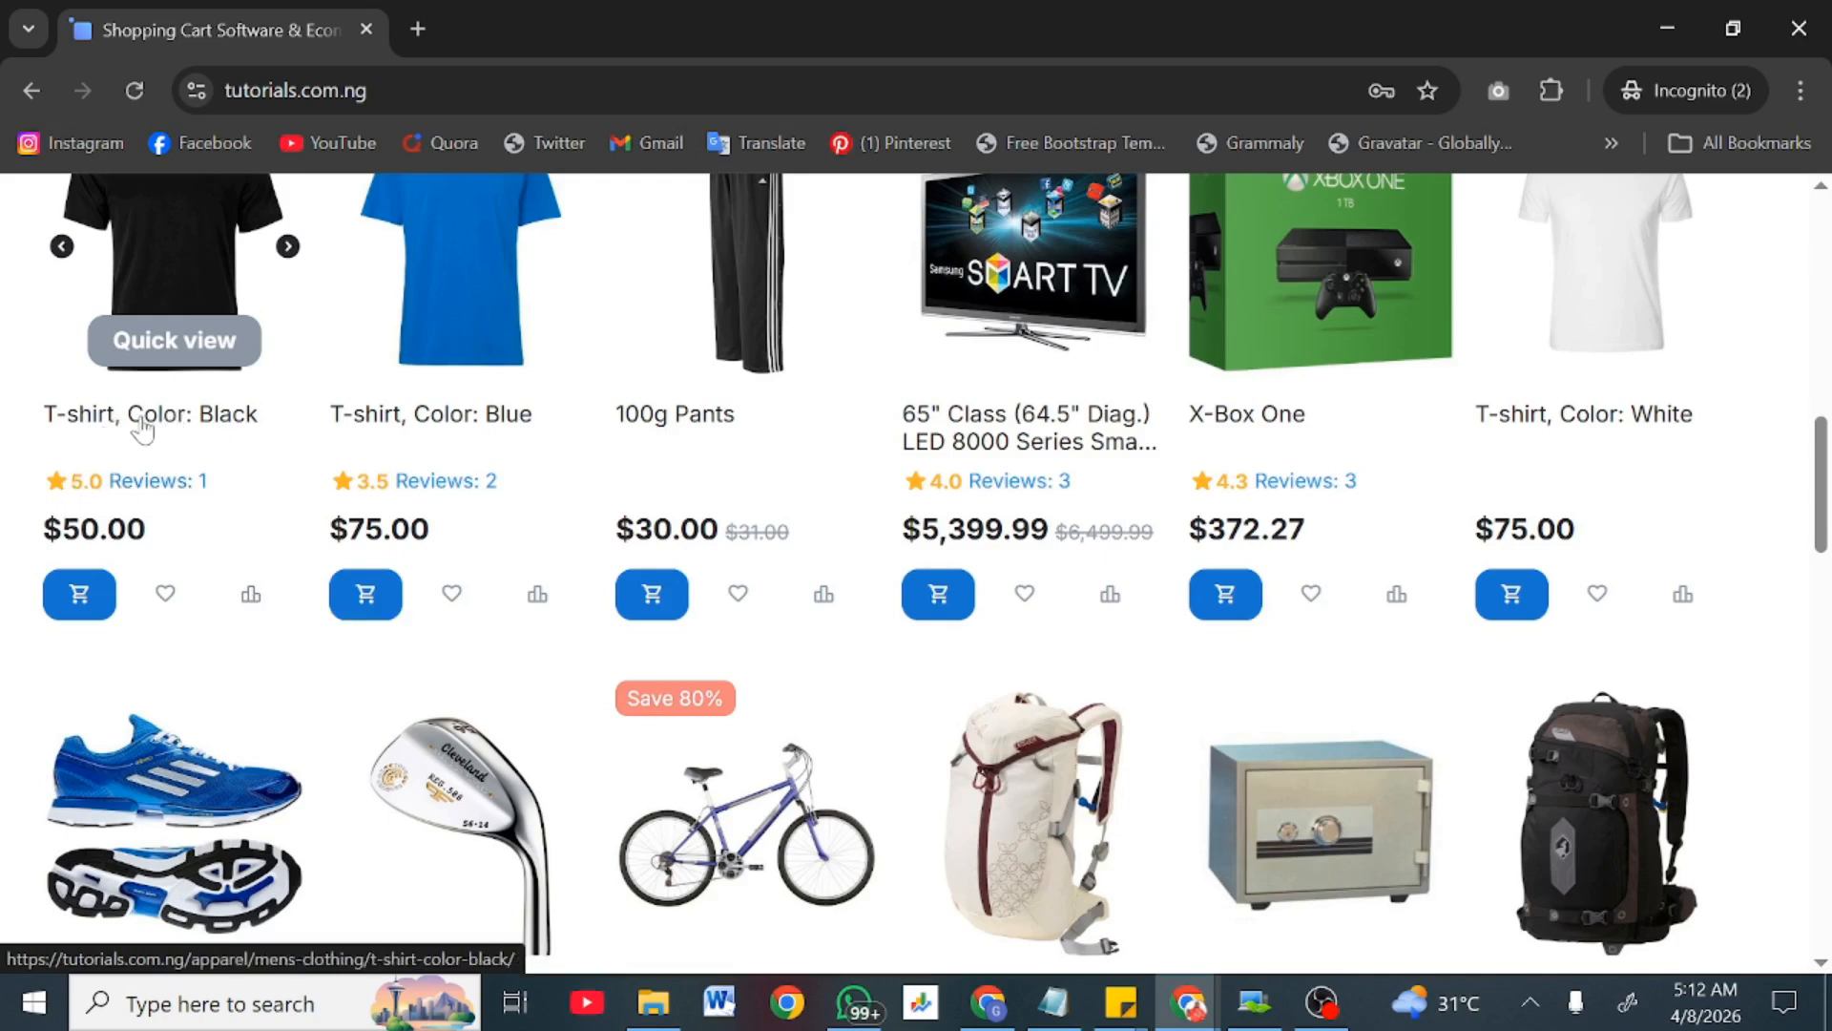
pyautogui.scroll(-3, 736, 386)
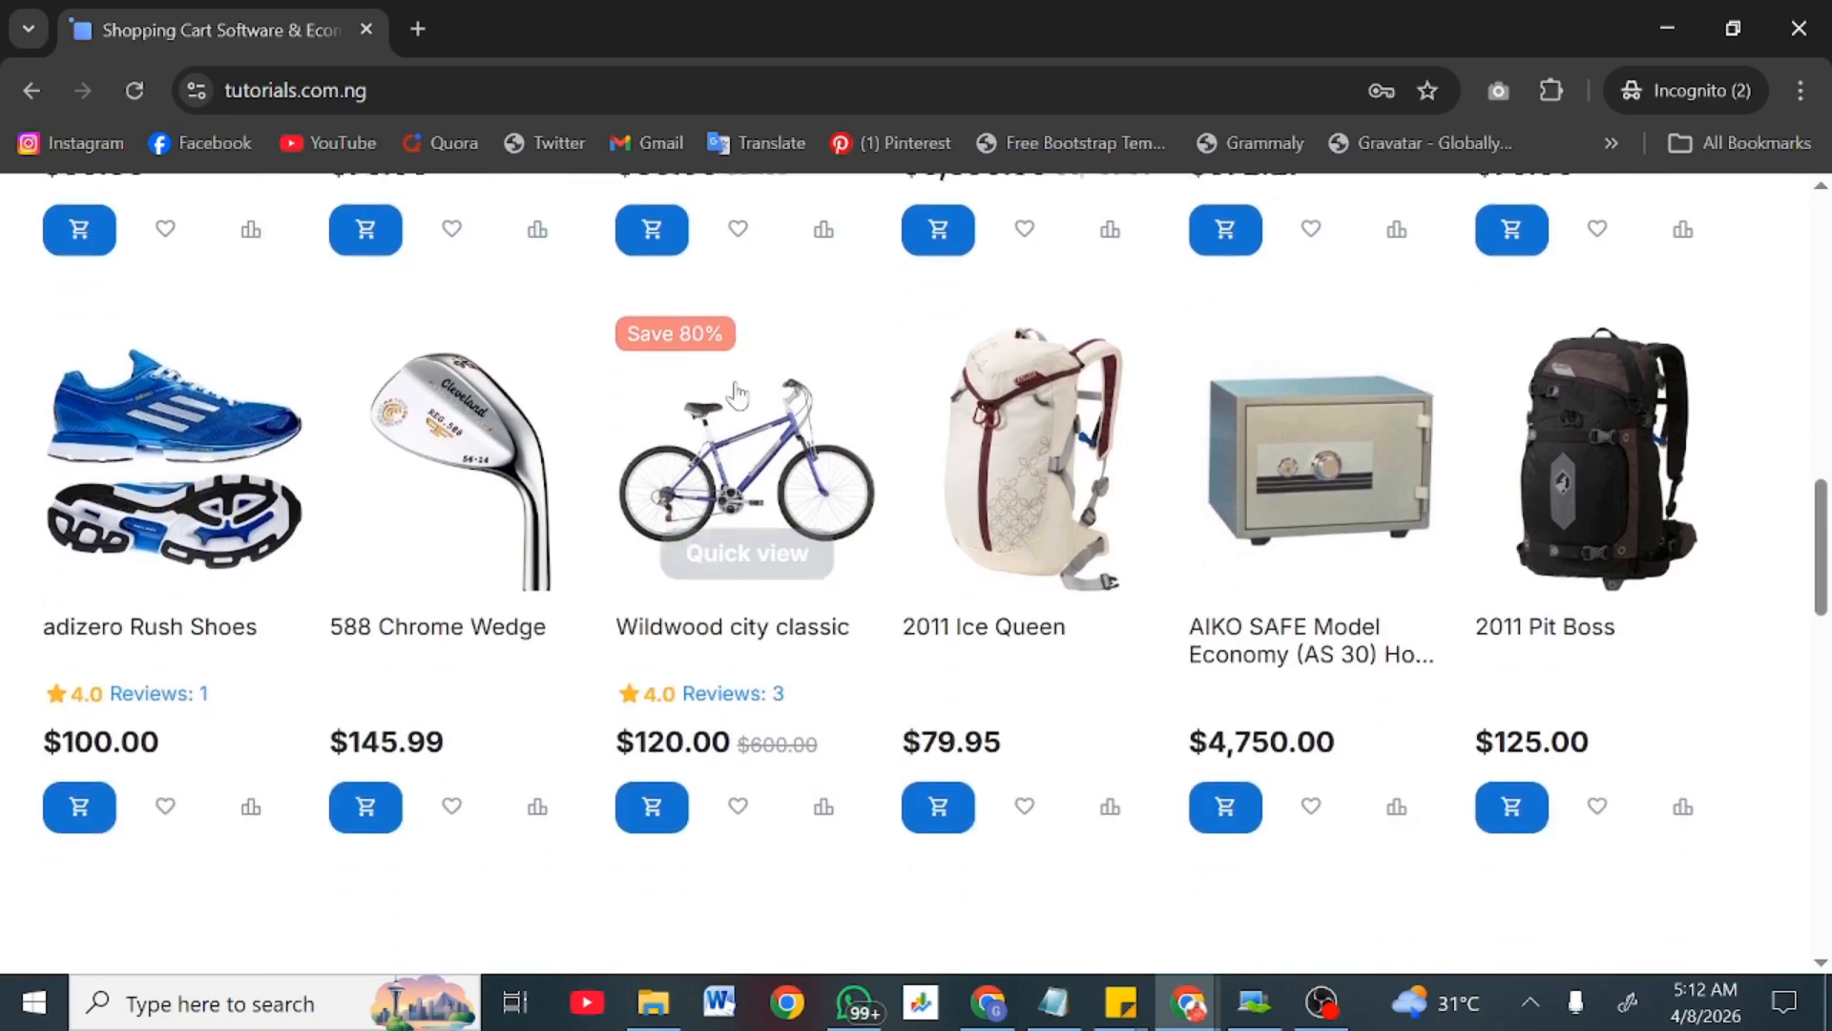
pyautogui.scroll(-10, 736, 387)
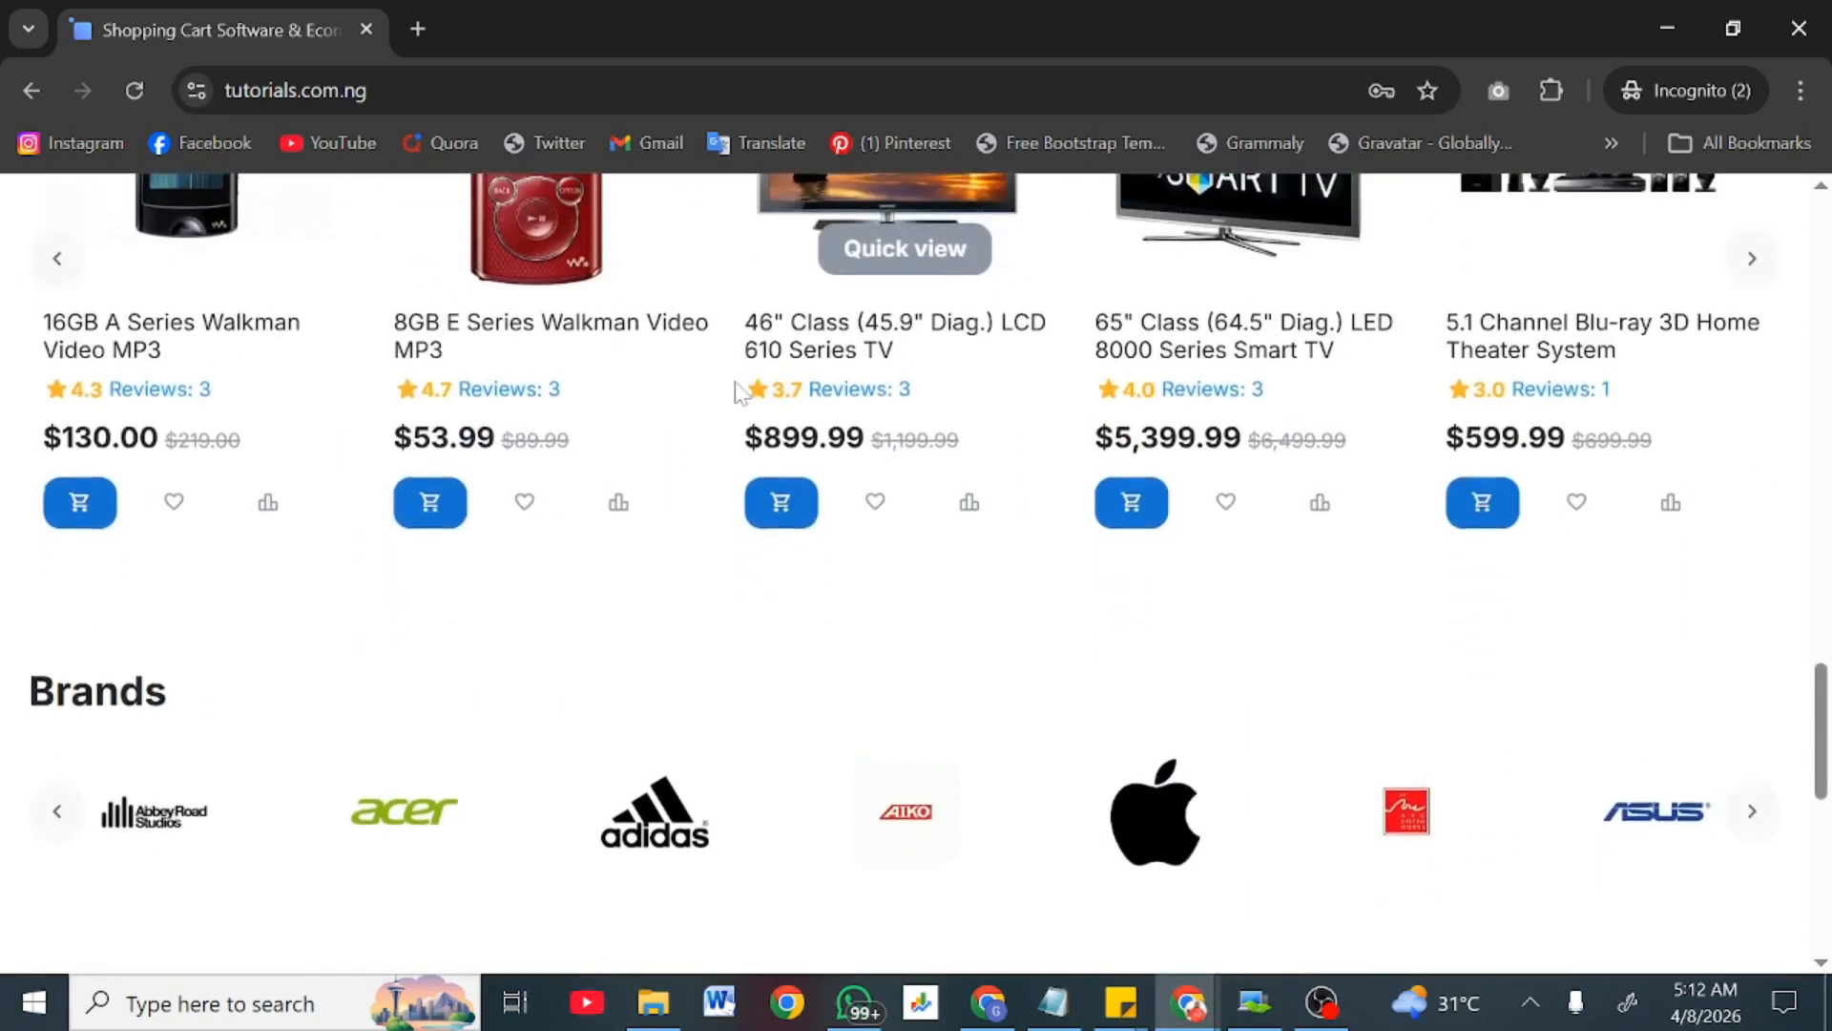
pyautogui.scroll(-2, 736, 387)
pyautogui.scroll(1, 735, 386)
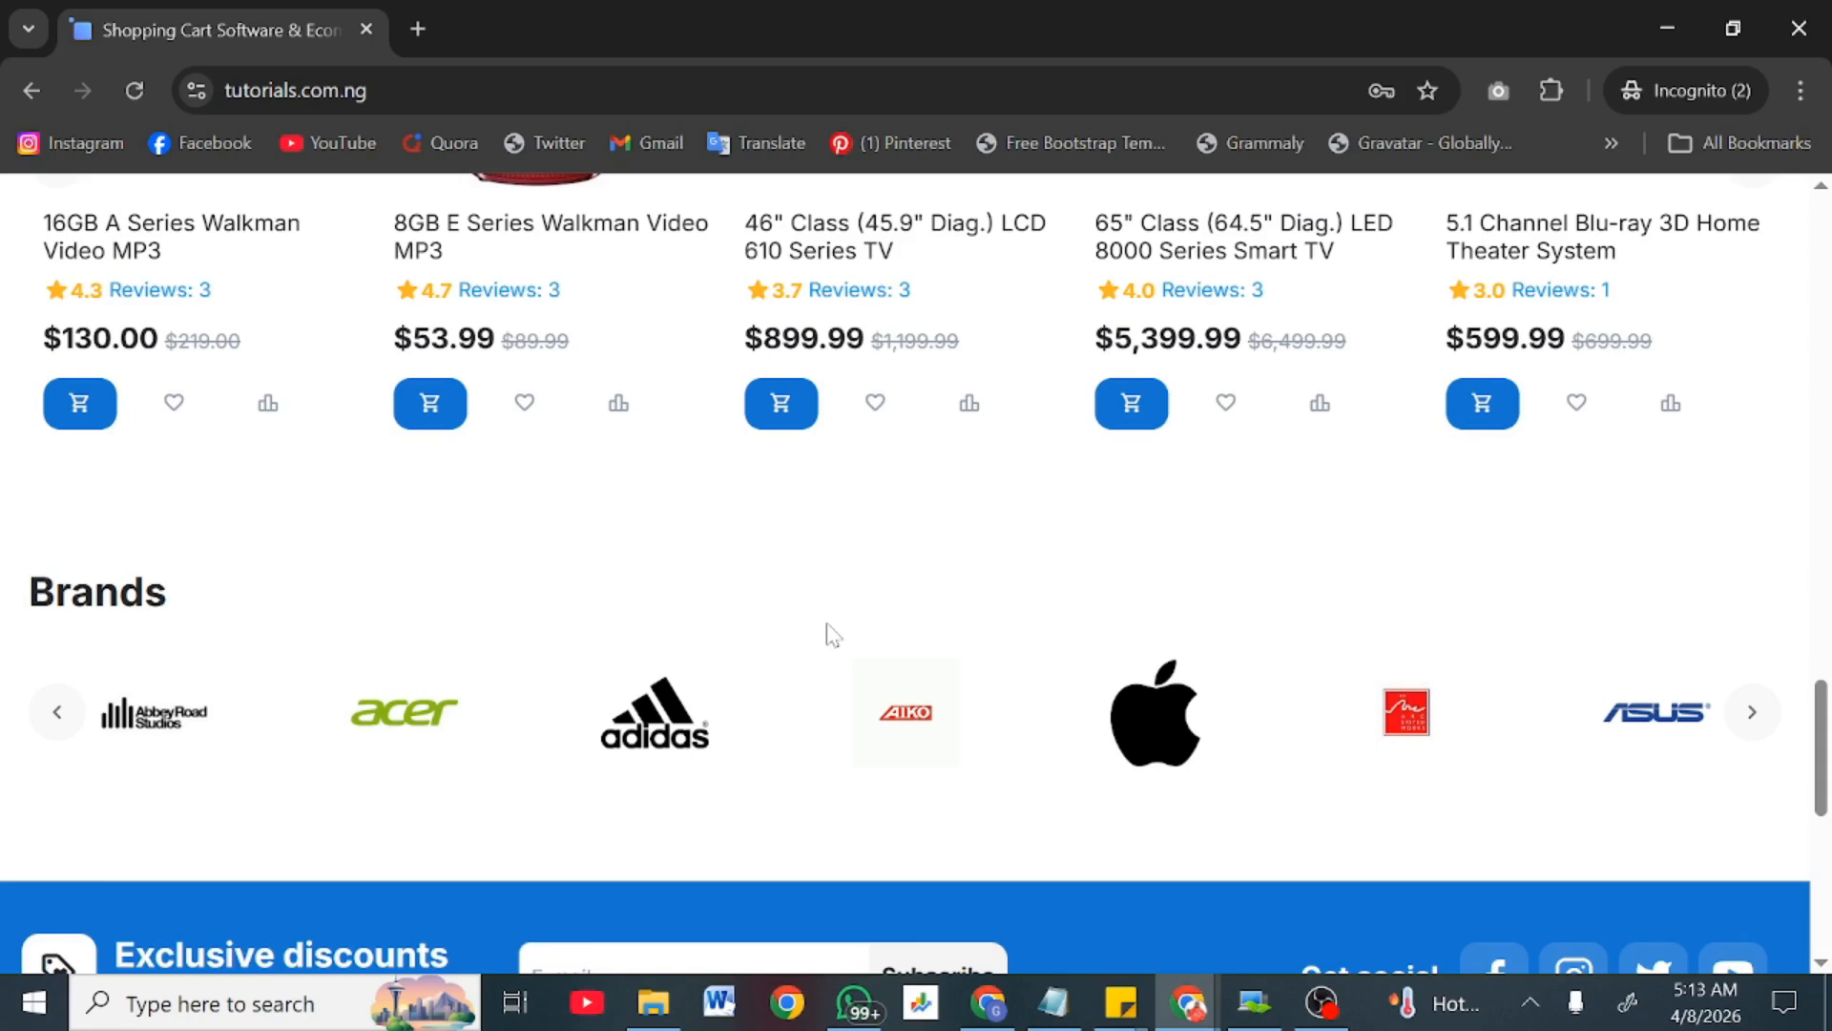
pyautogui.scroll(-4, 830, 634)
pyautogui.scroll(-4, 830, 634)
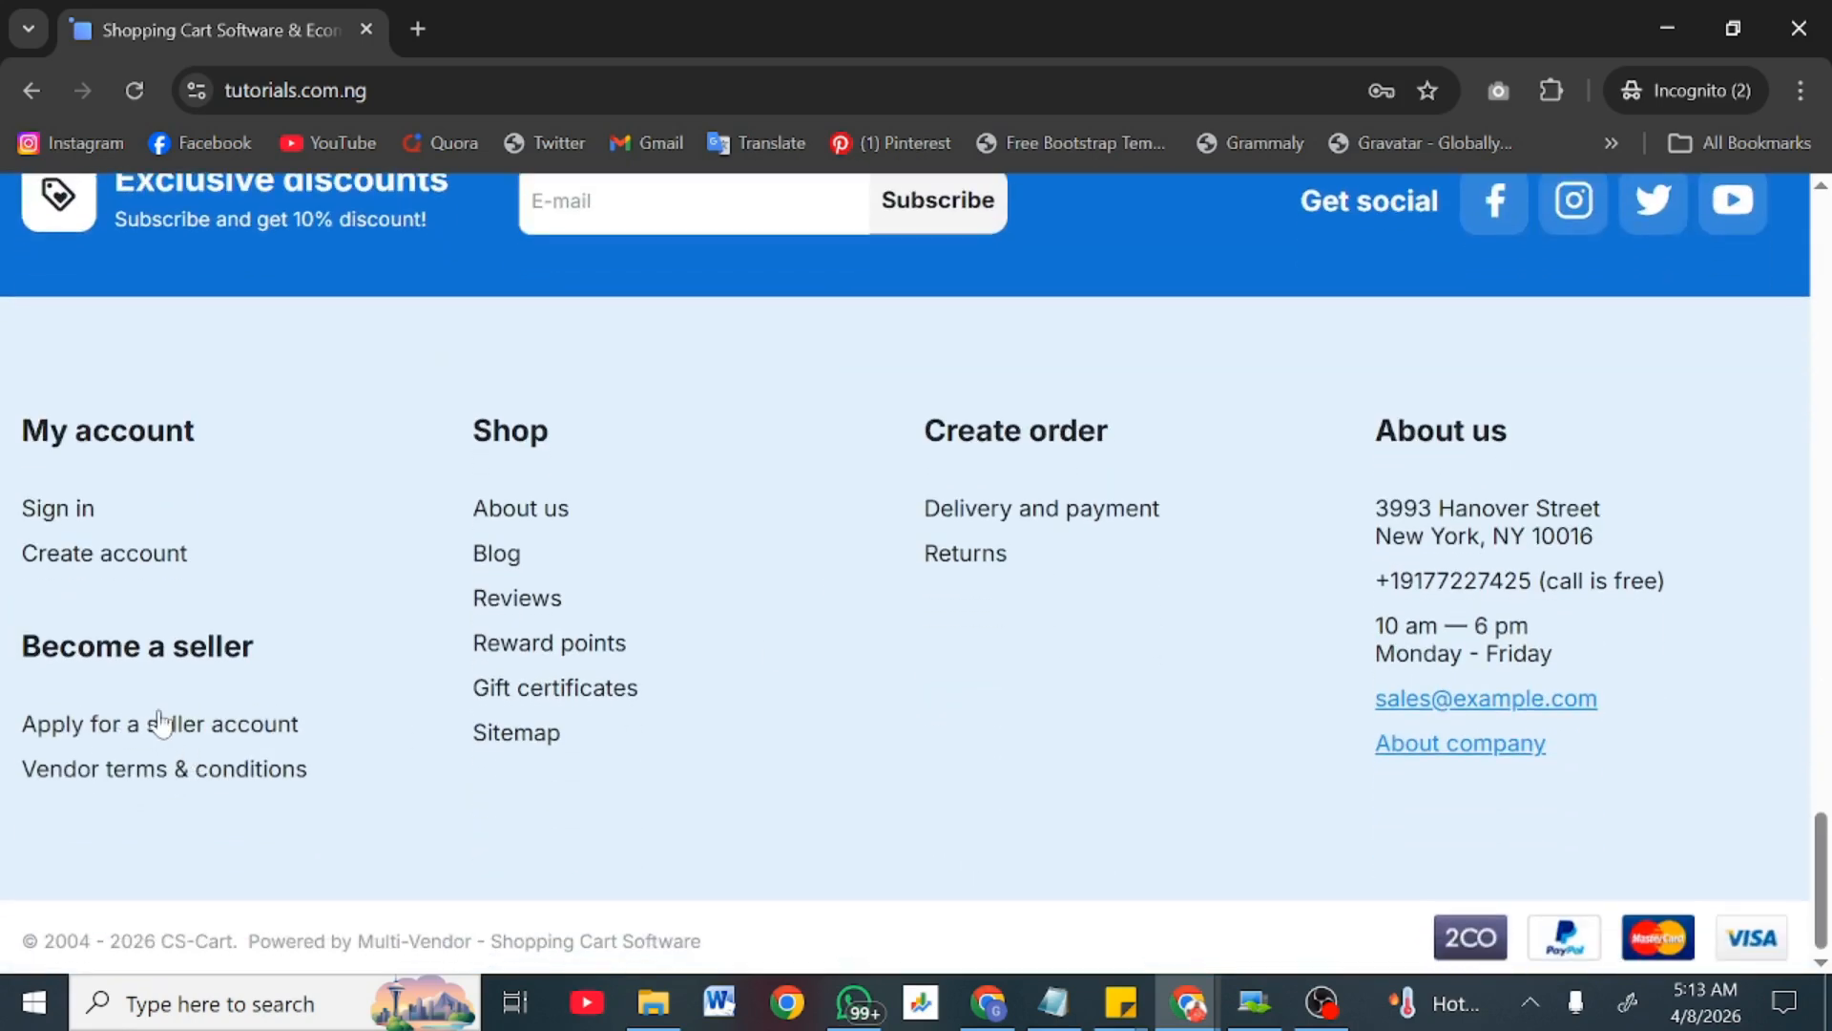
pyautogui.scroll(1, 975, 475)
pyautogui.scroll(15, 975, 475)
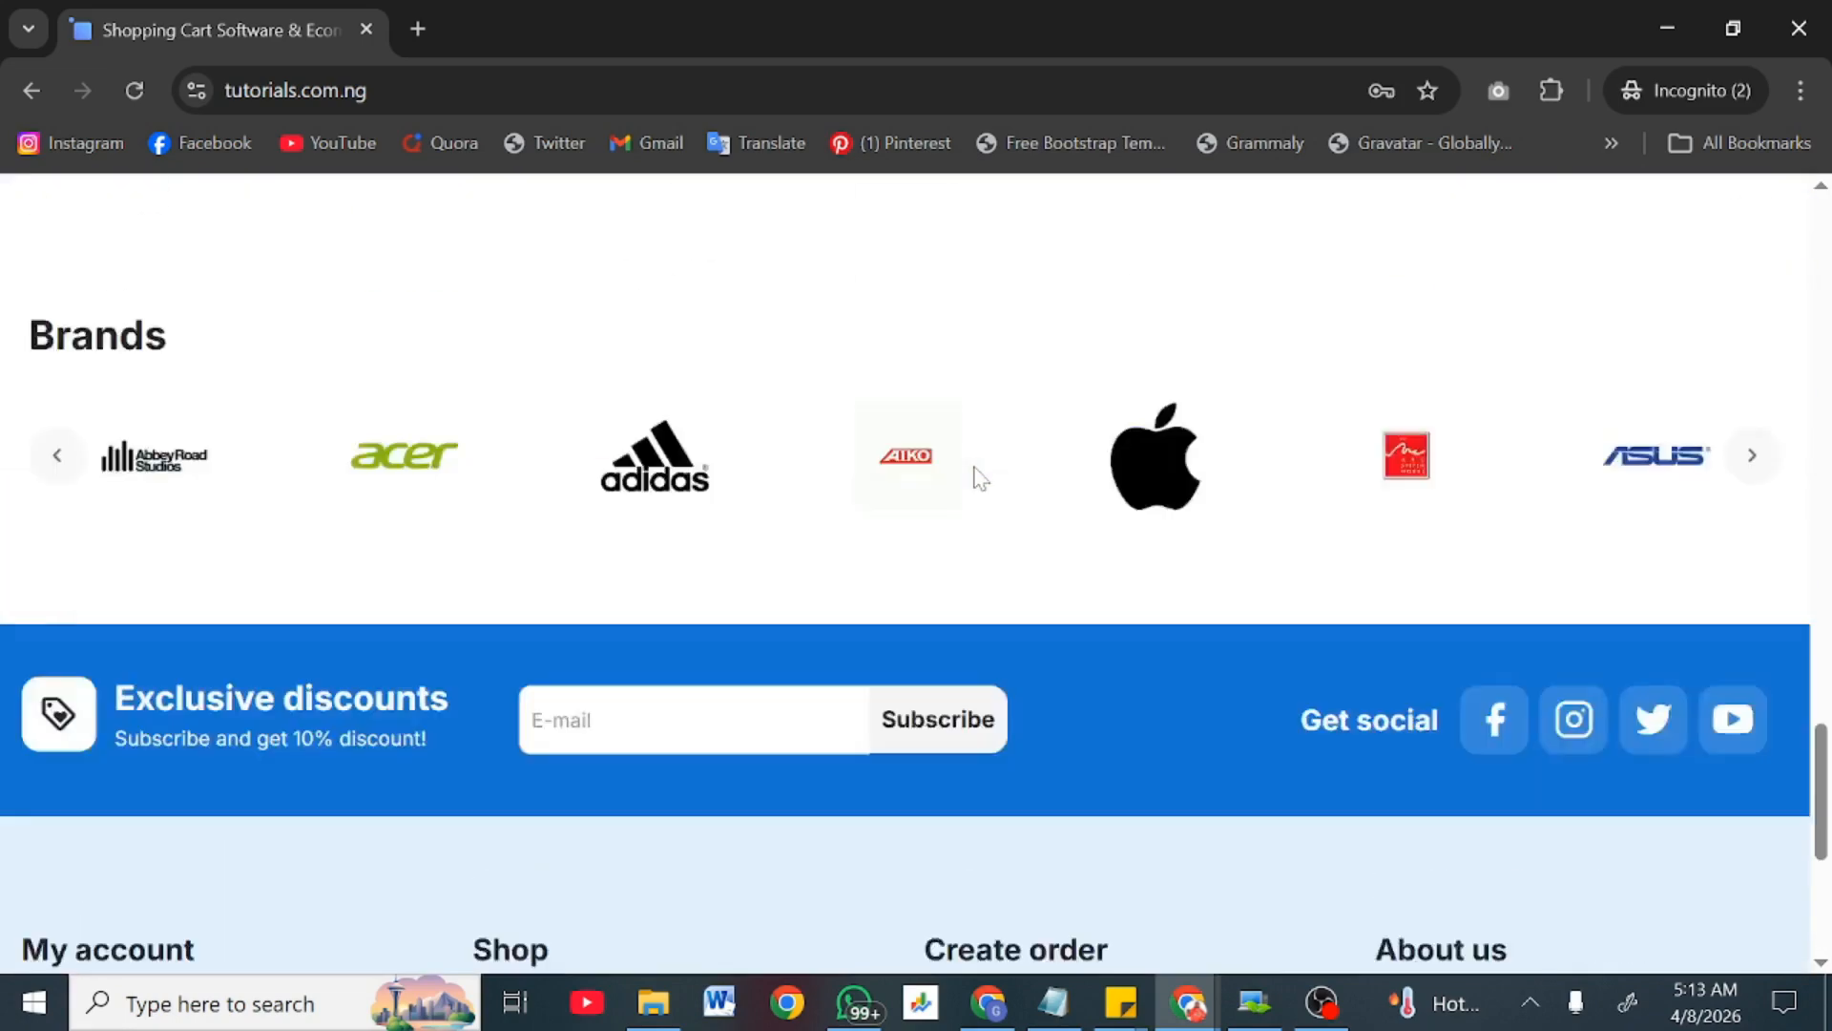
pyautogui.scroll(5, 975, 475)
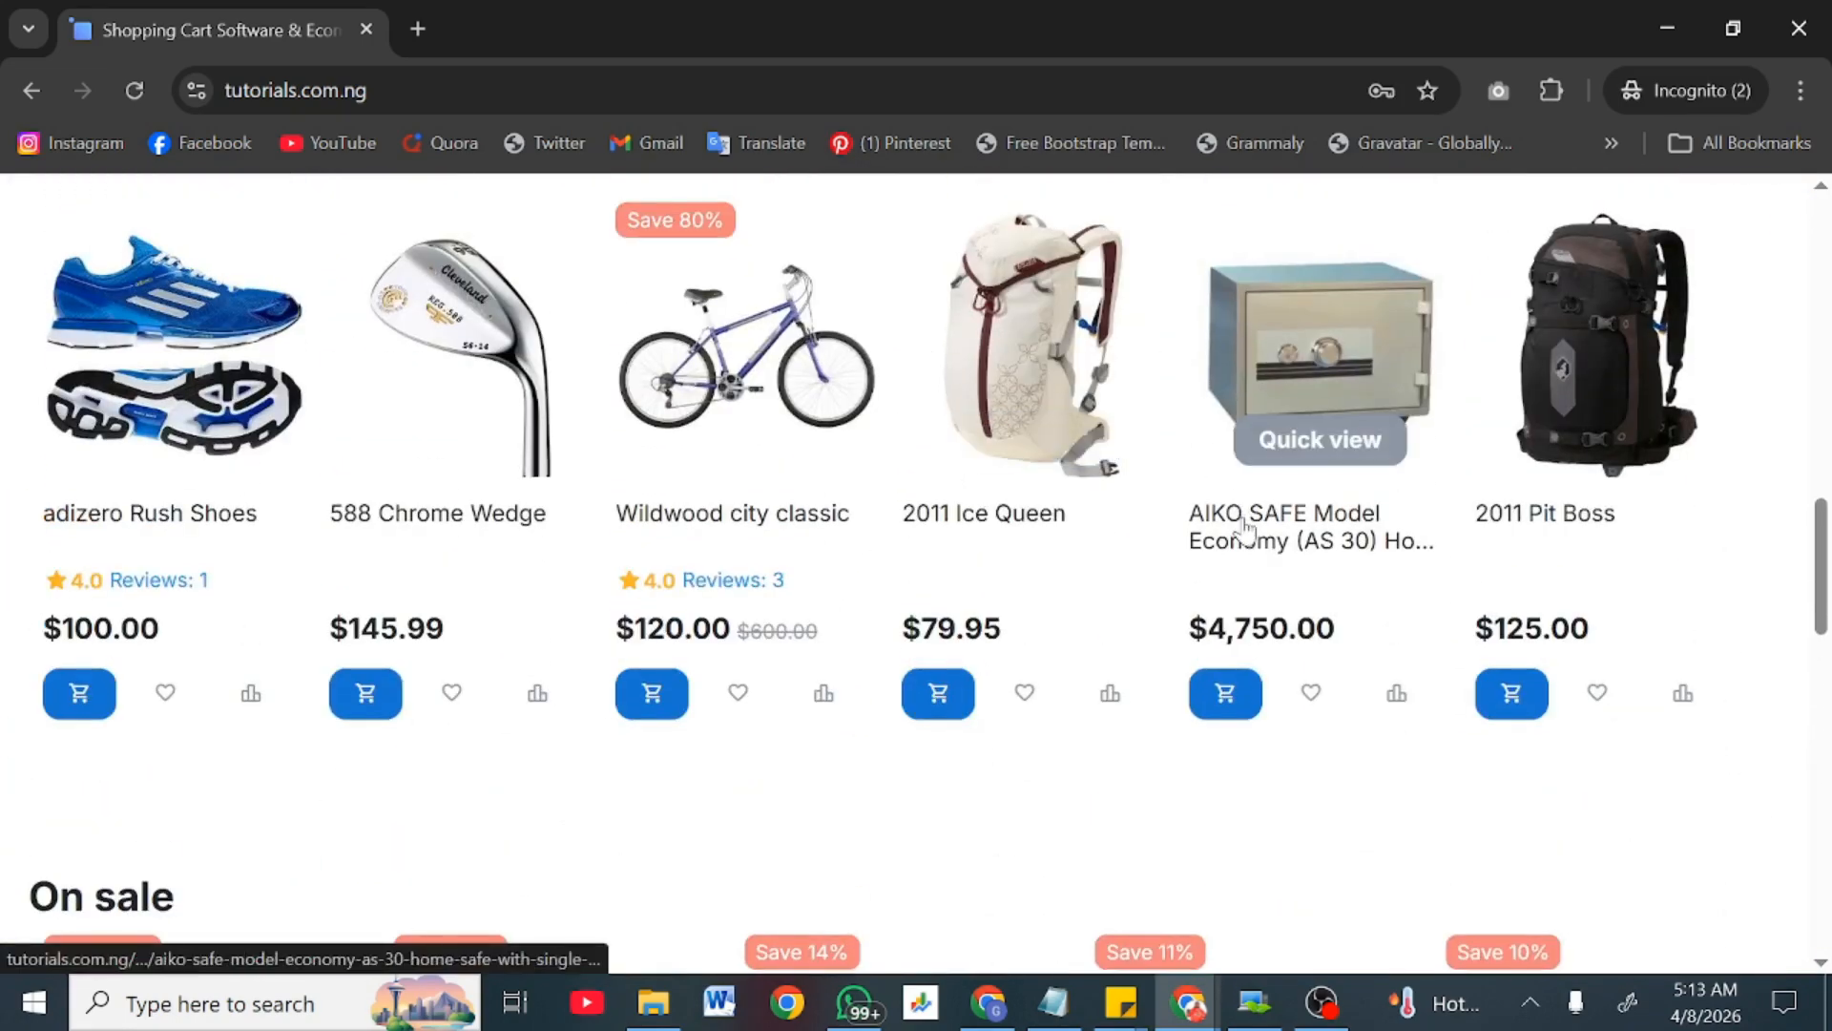
pyautogui.scroll(3, 1235, 501)
pyautogui.scroll(-1, 1244, 530)
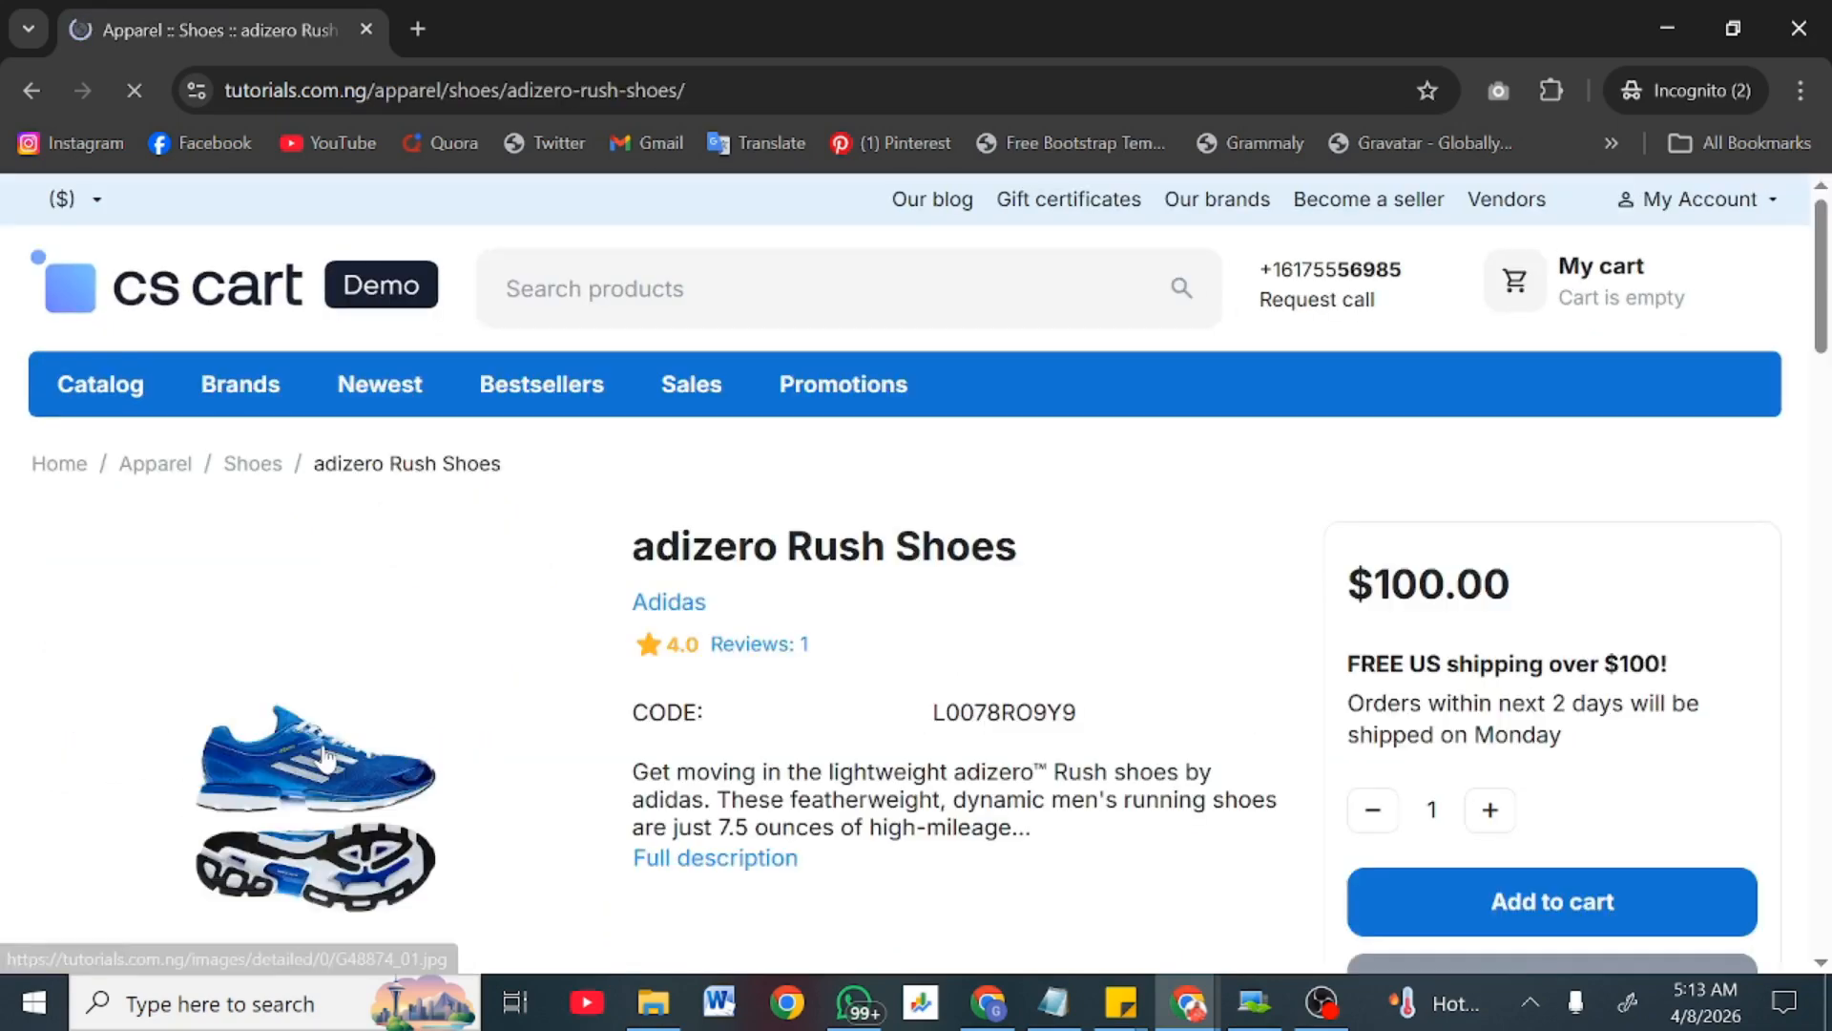
pyautogui.scroll(-2, 325, 758)
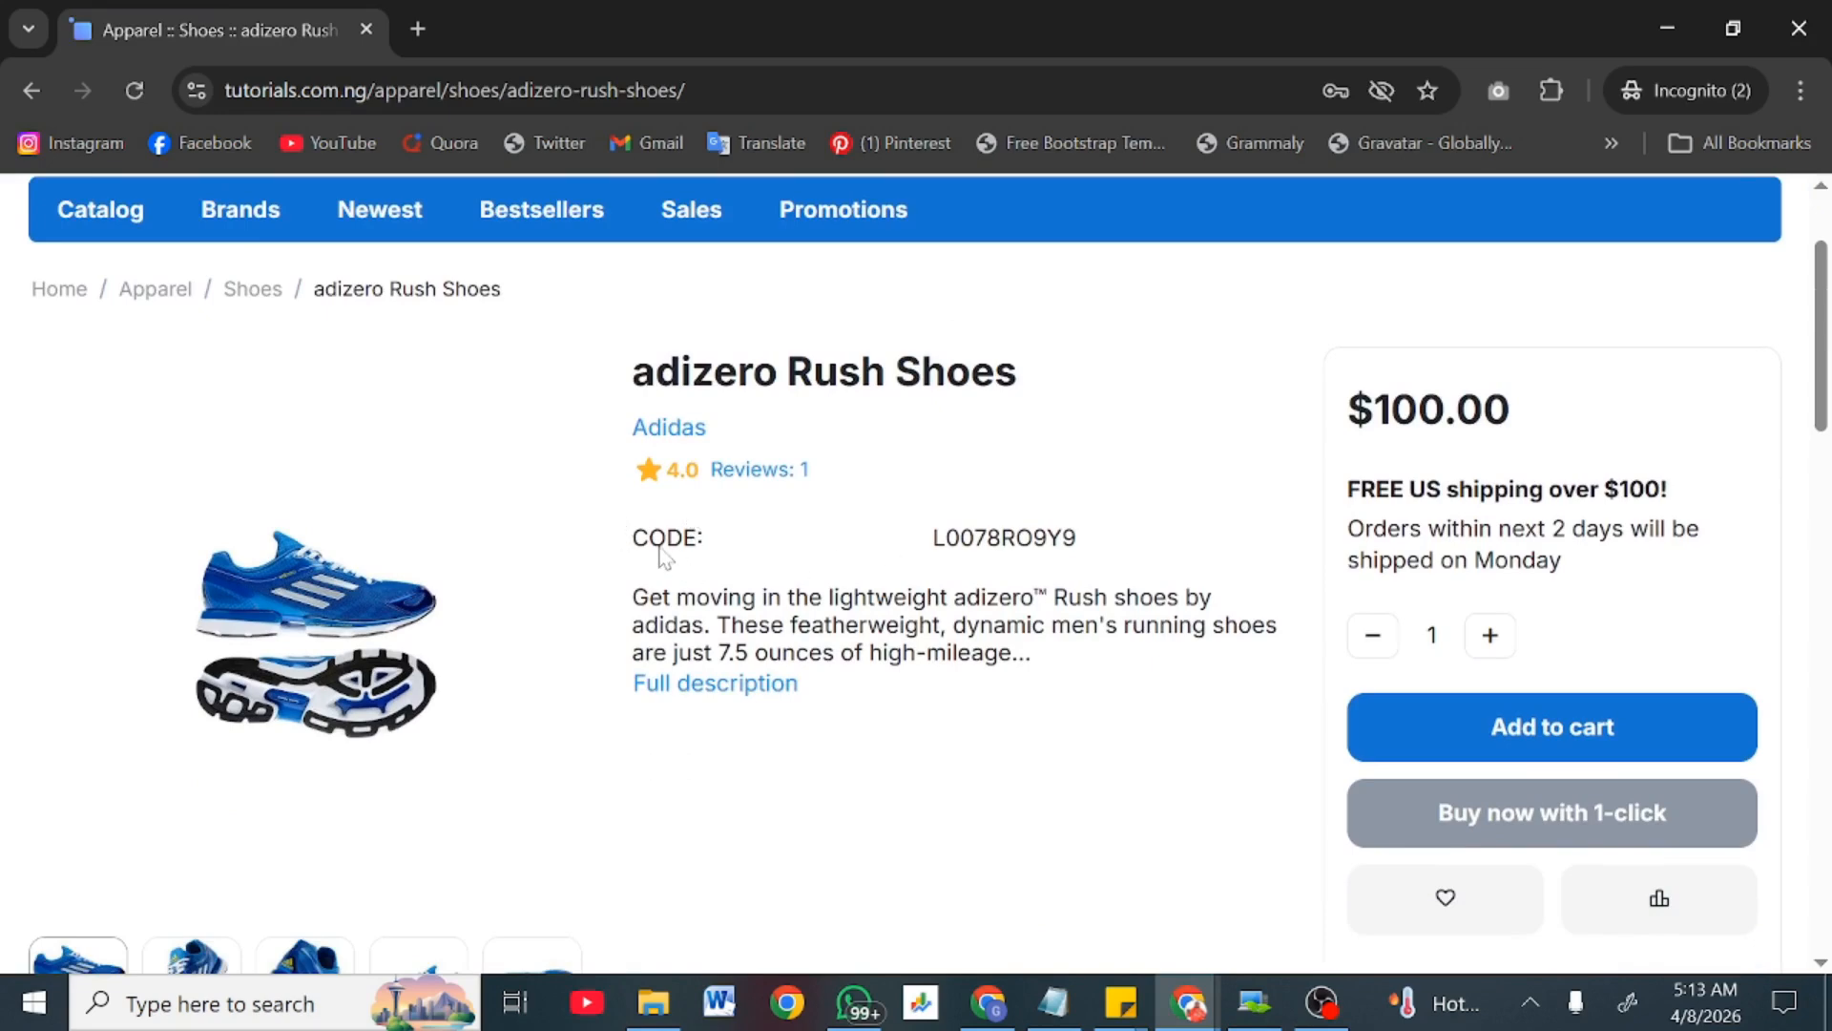
pyautogui.moveTo(642, 539); pyautogui.dragTo(1081, 537)
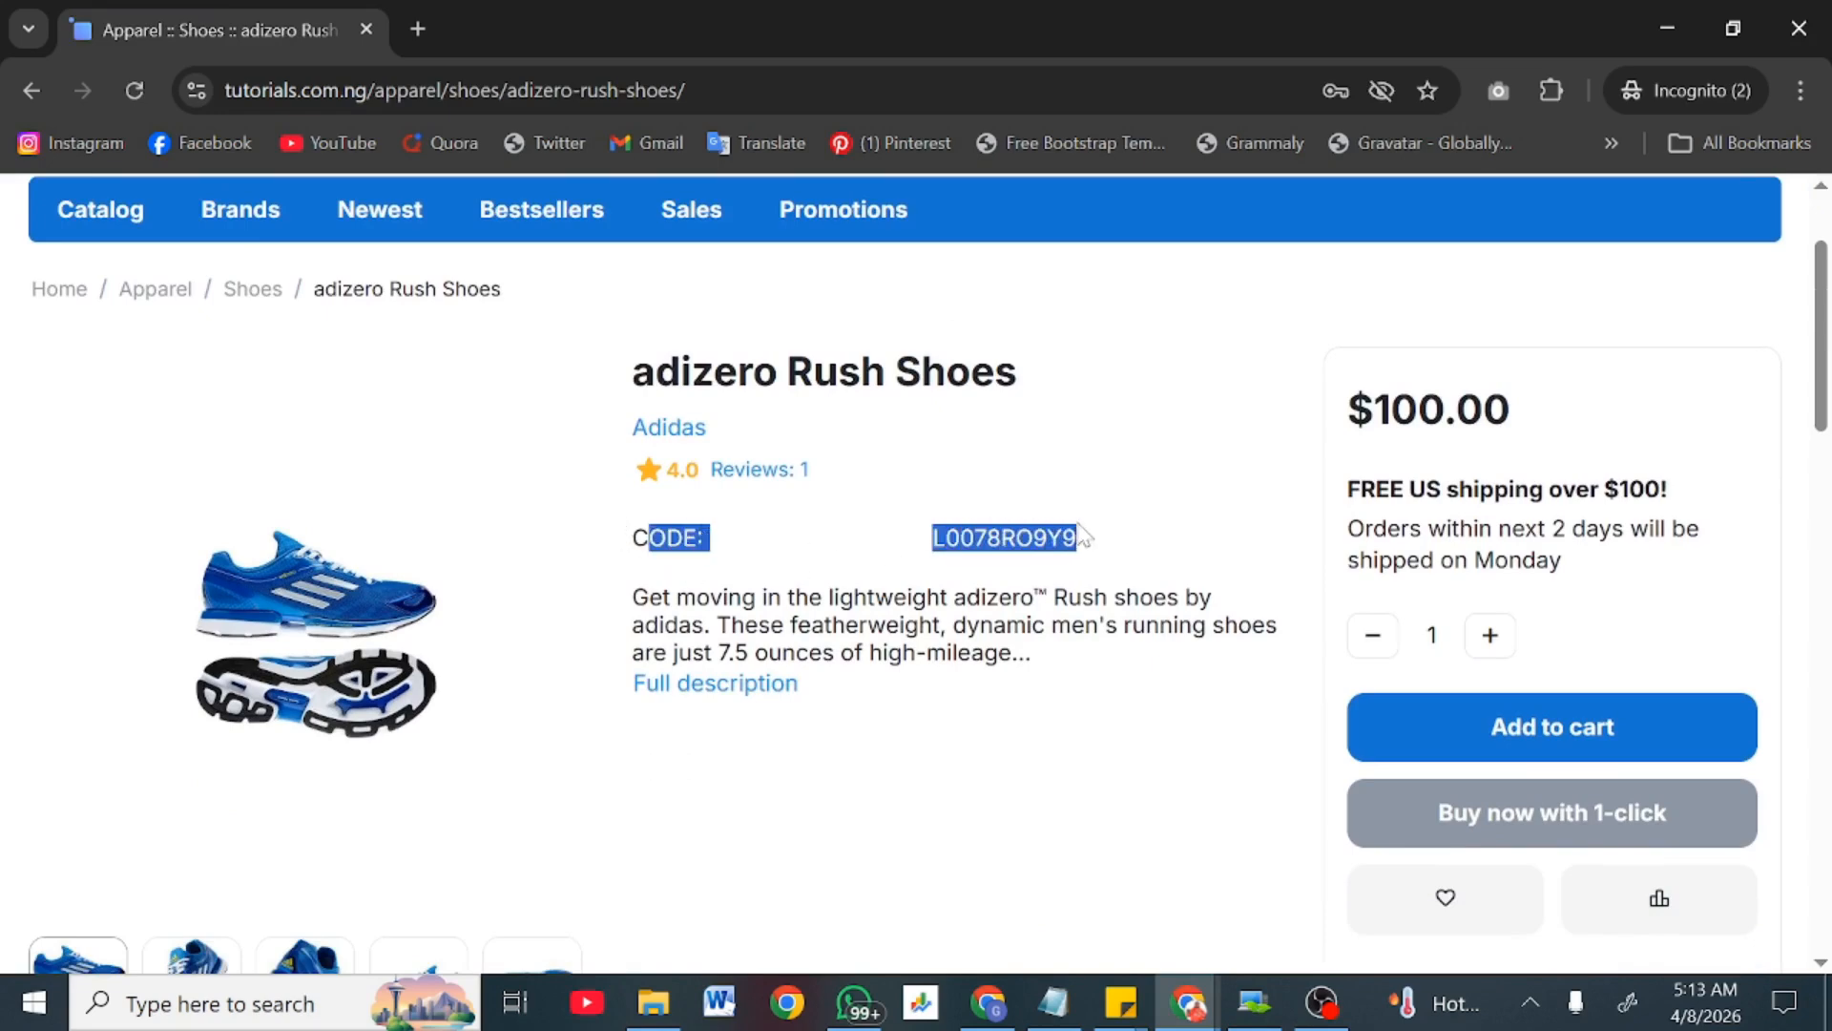
pyautogui.click(1081, 534)
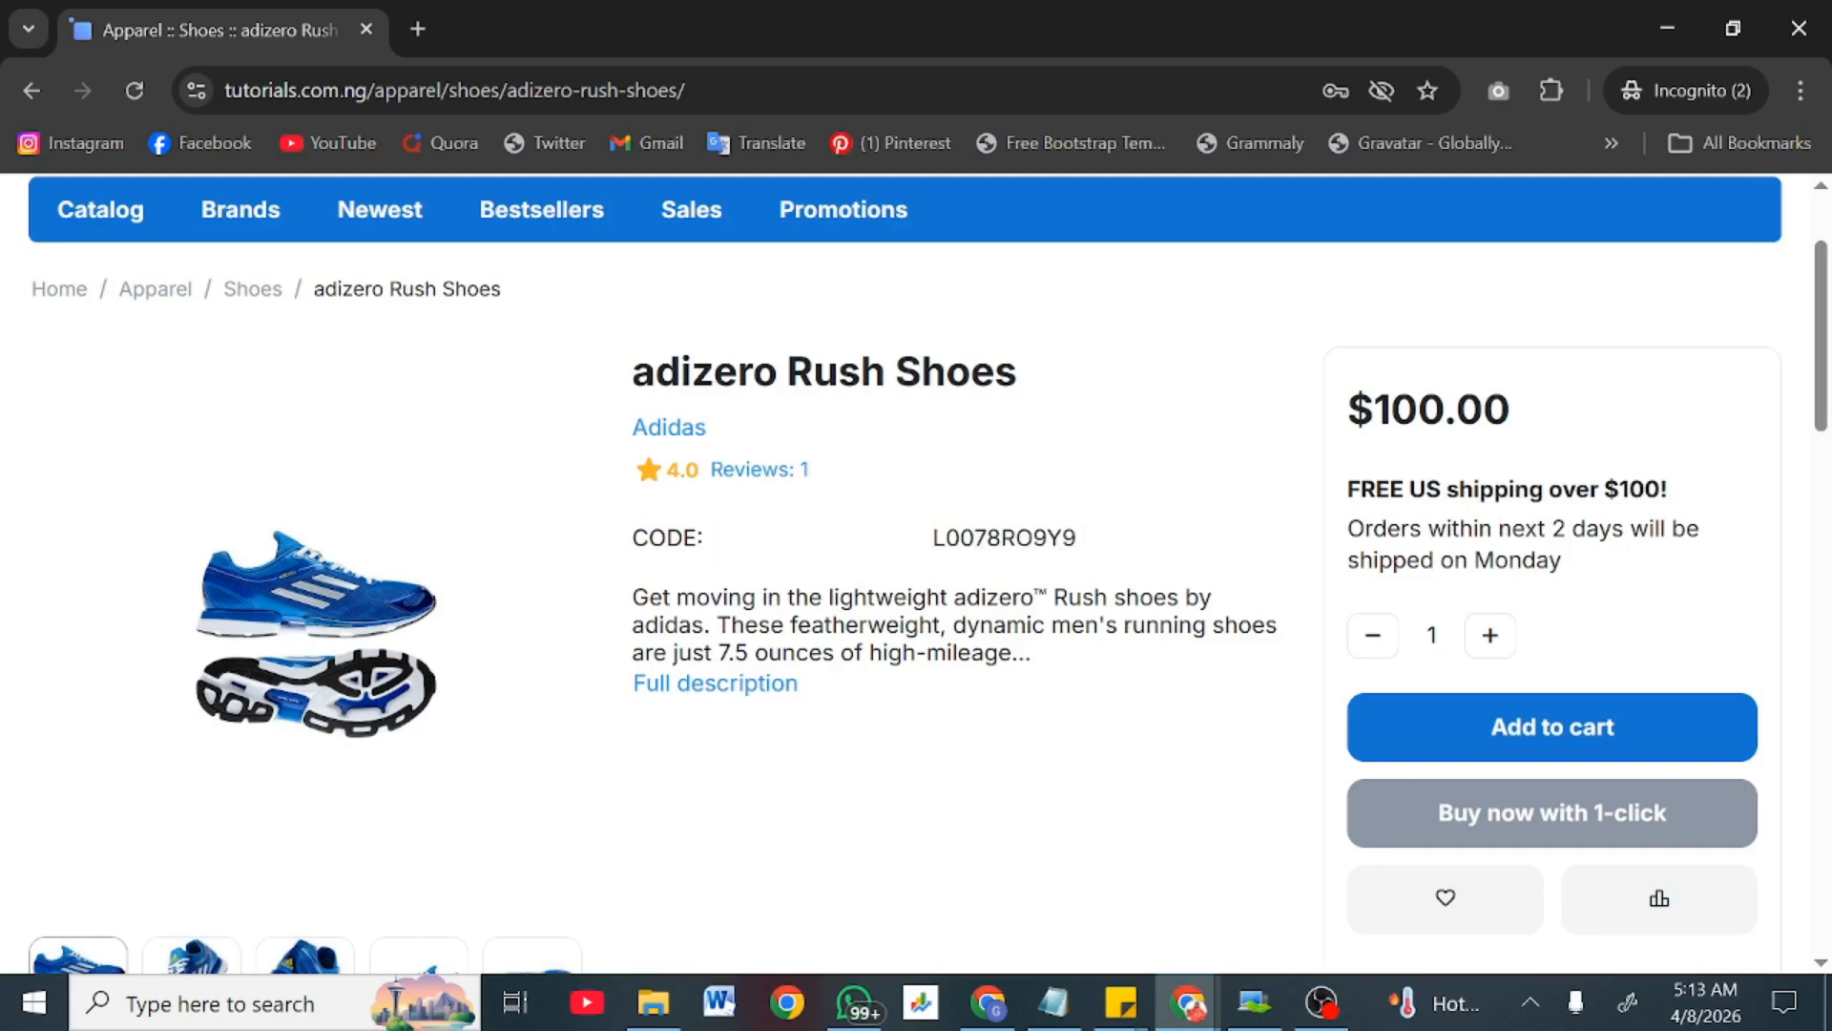
pyautogui.click(754, 683)
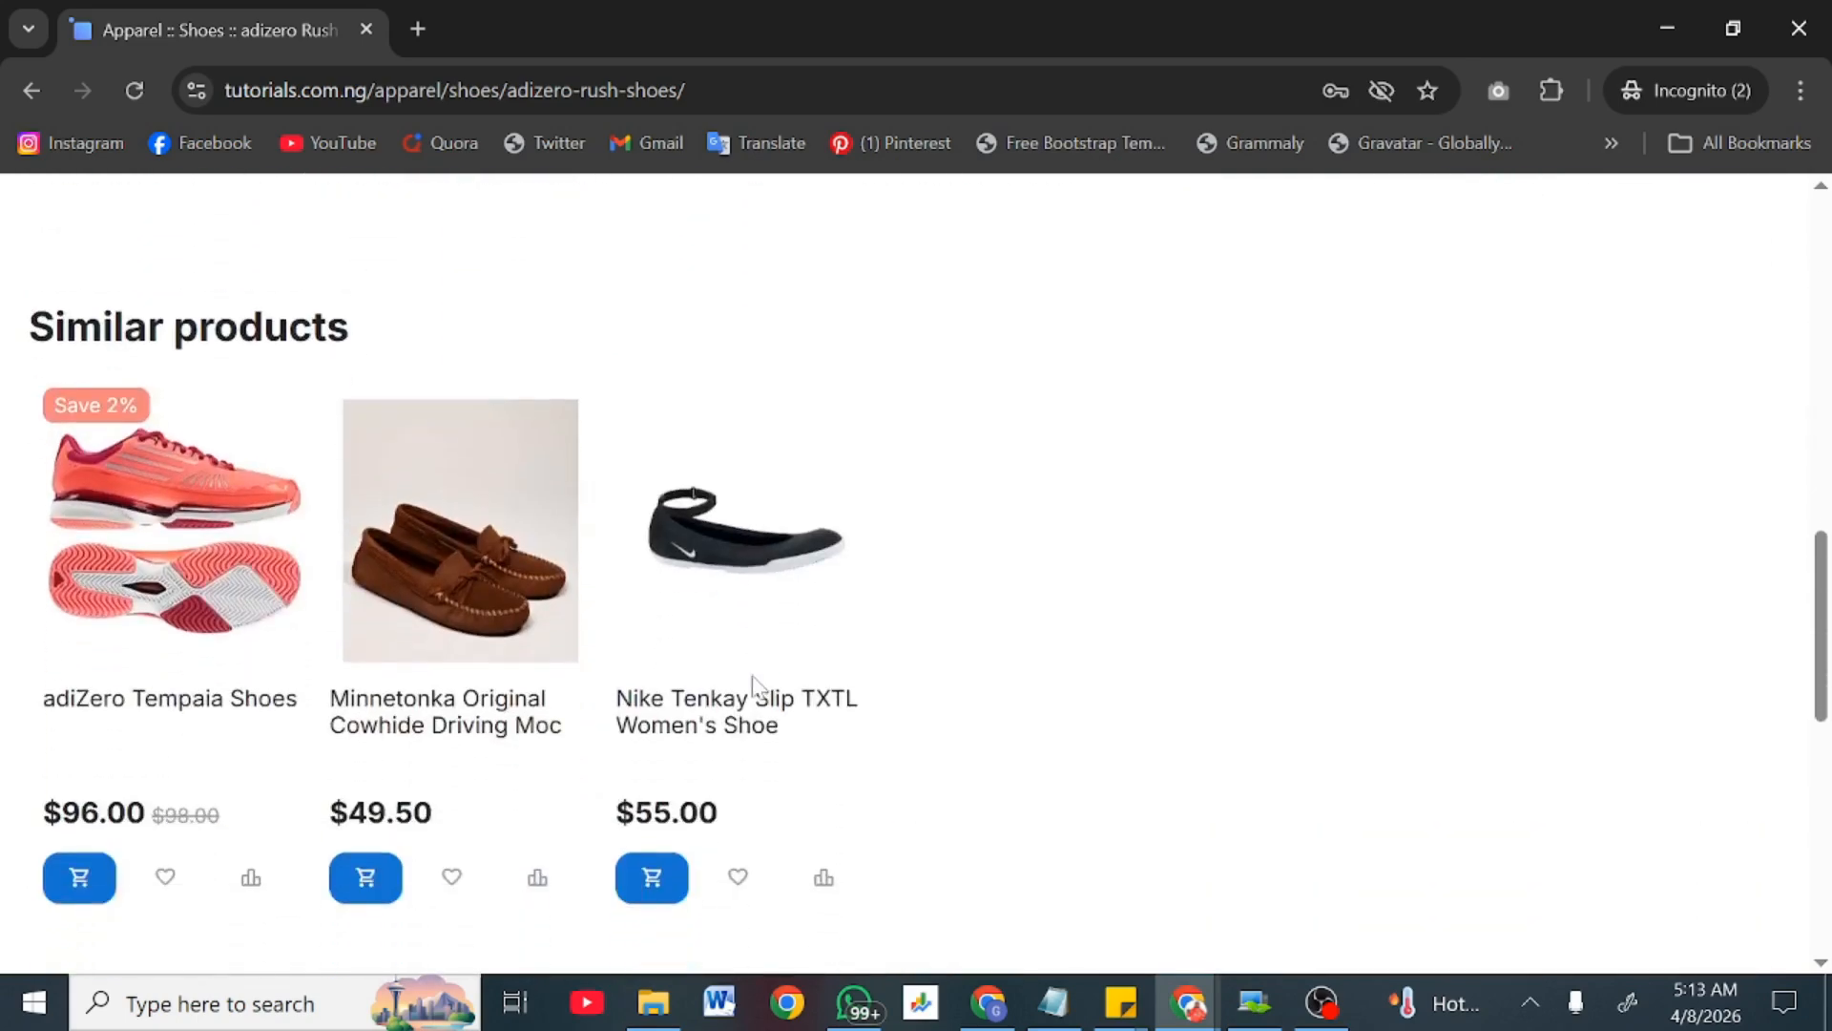
pyautogui.scroll(-1, 791, 418)
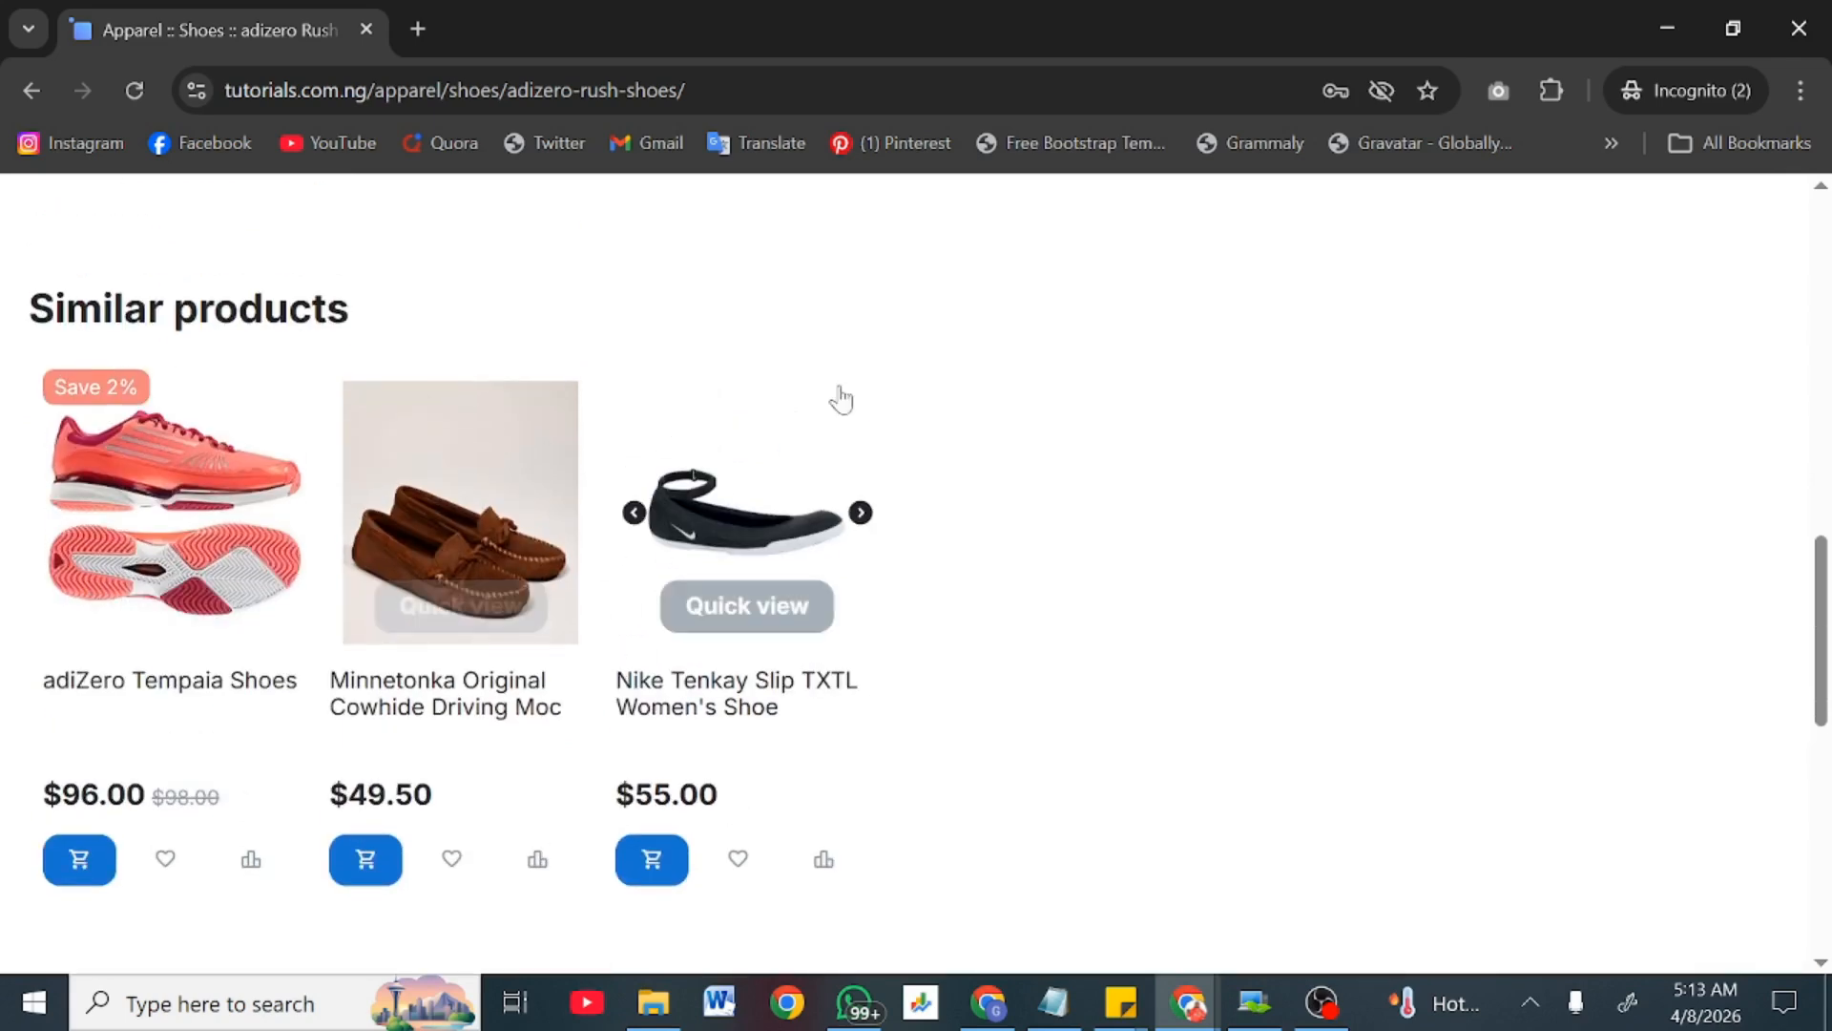
pyautogui.scroll(-4, 740, 410)
pyautogui.scroll(10, 739, 415)
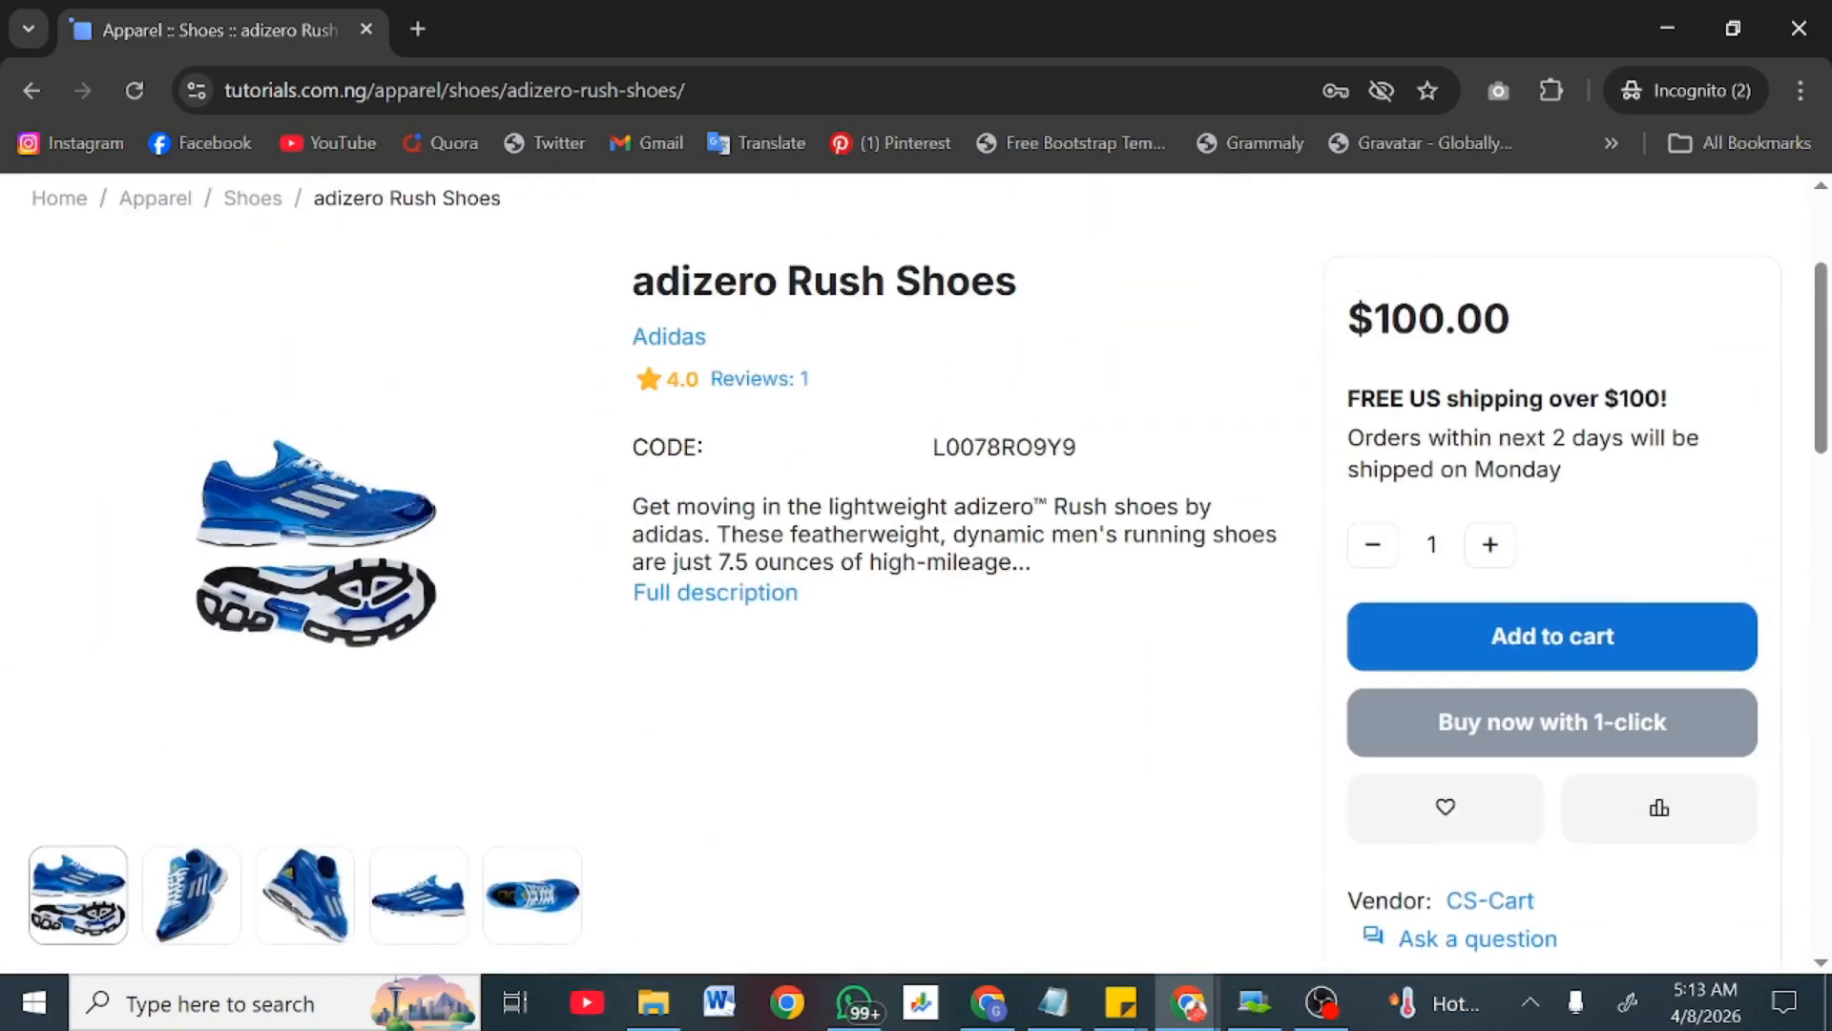
pyautogui.moveTo(1352, 331); pyautogui.dragTo(1545, 324)
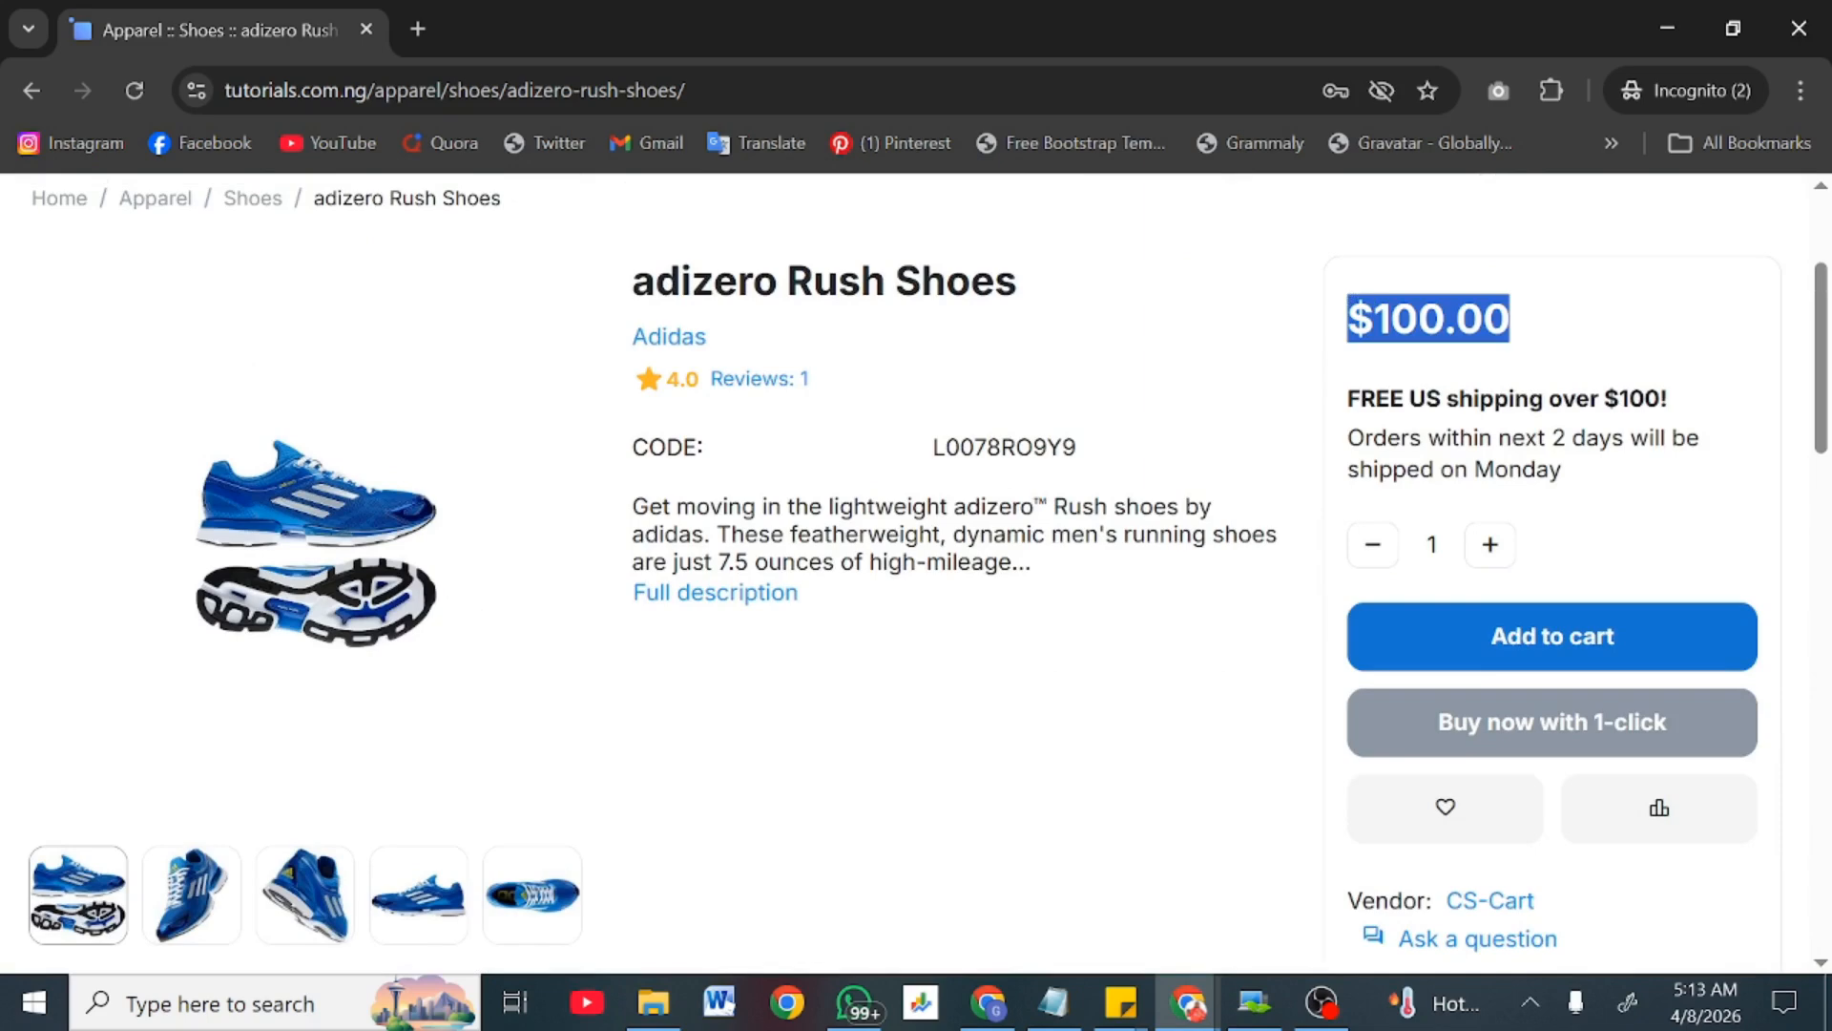
pyautogui.moveTo(1343, 395); pyautogui.dragTo(1682, 372)
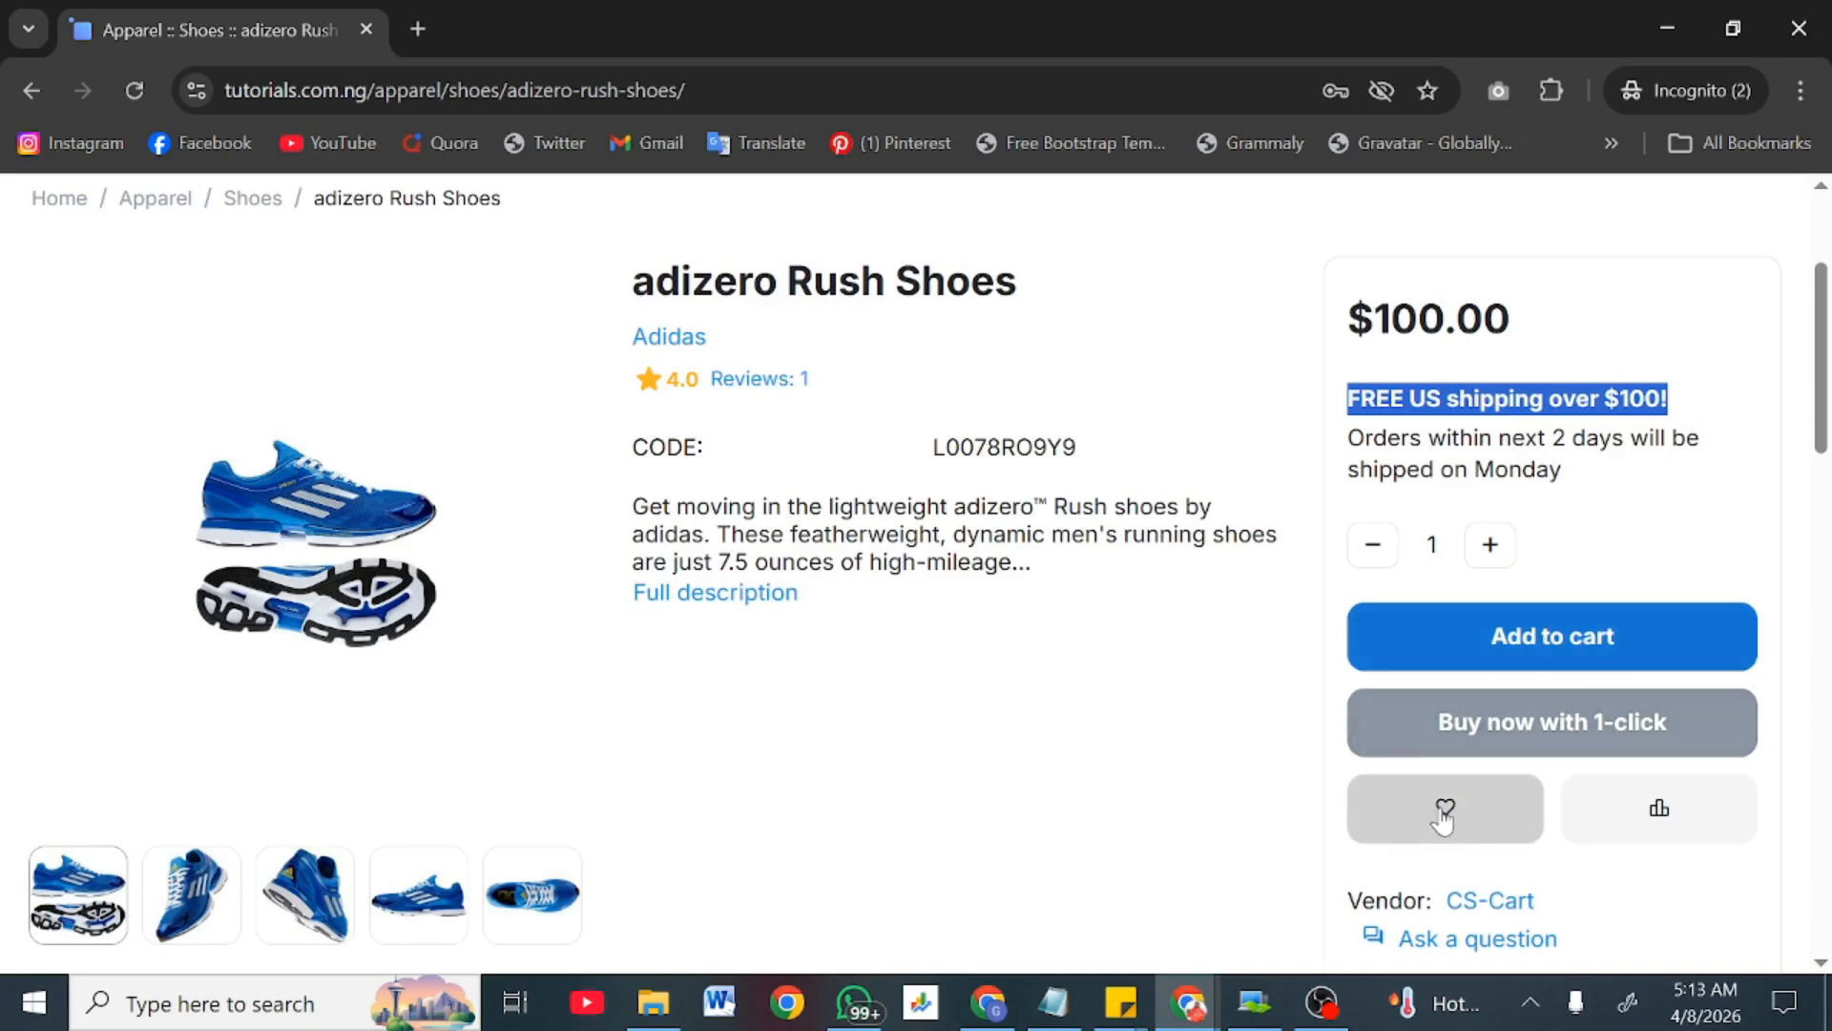
pyautogui.scroll(-3, 1666, 816)
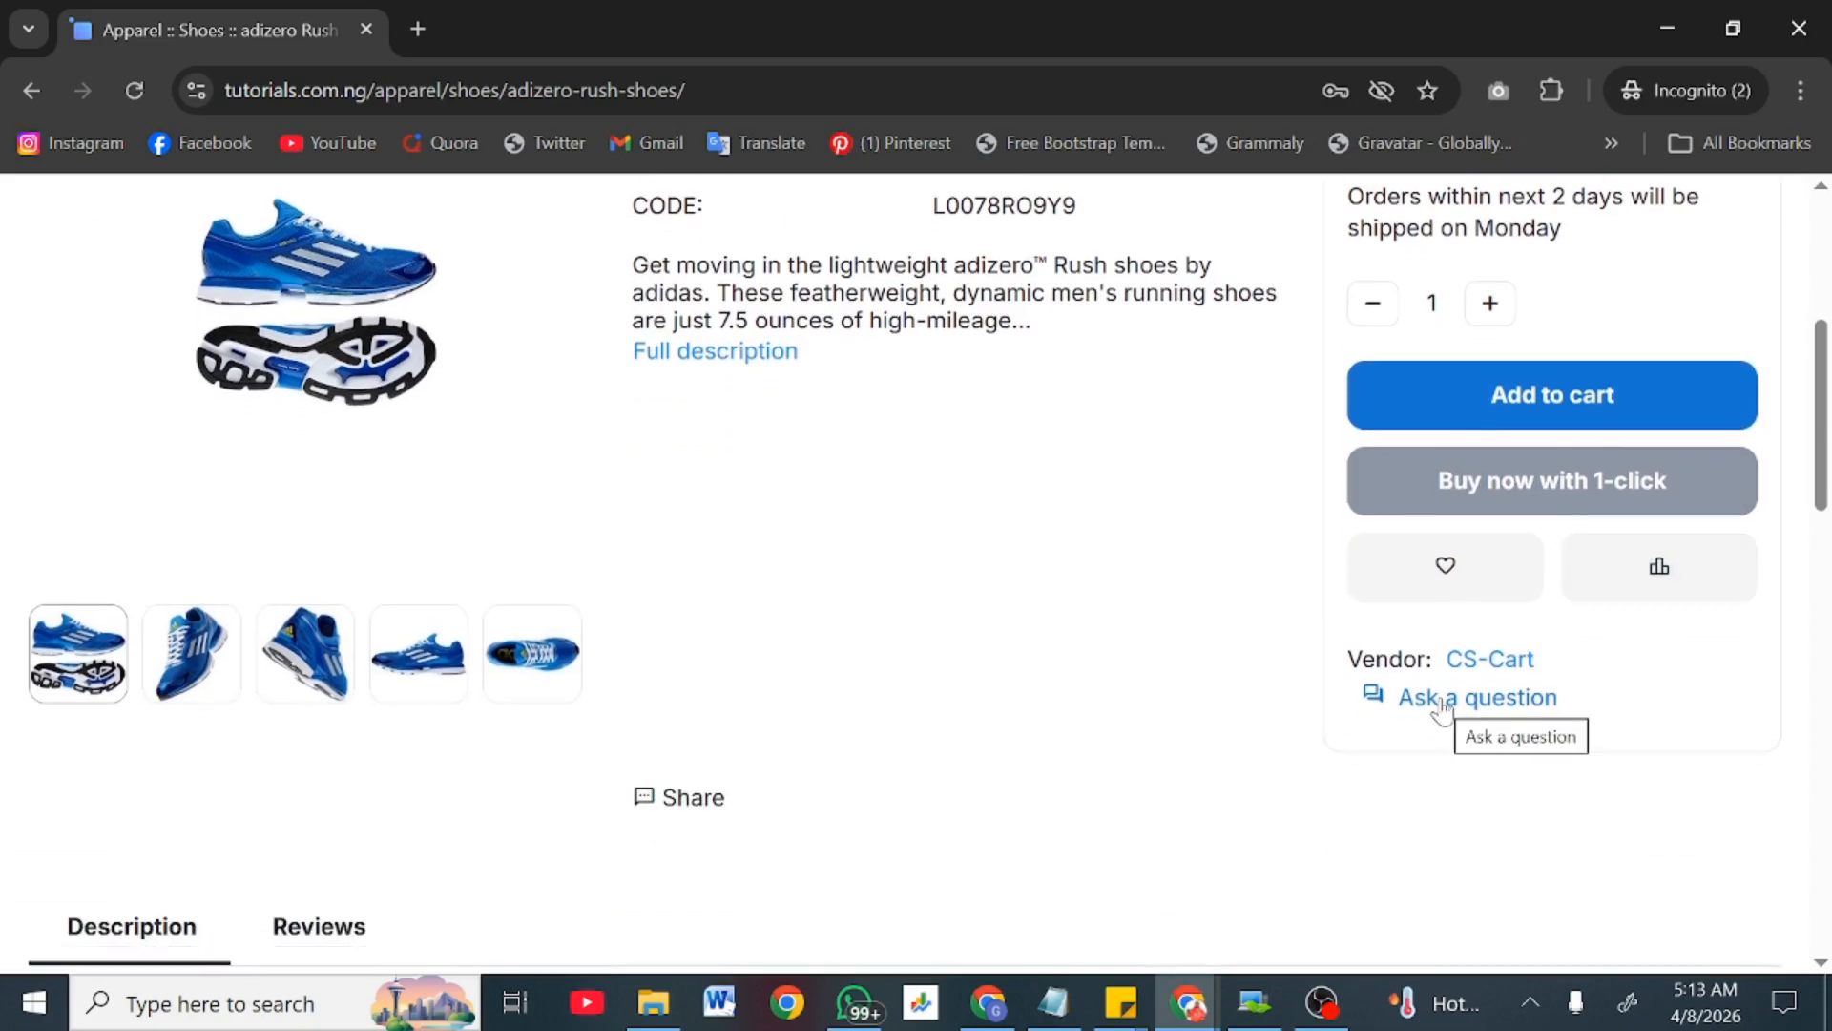
pyautogui.click(1443, 706)
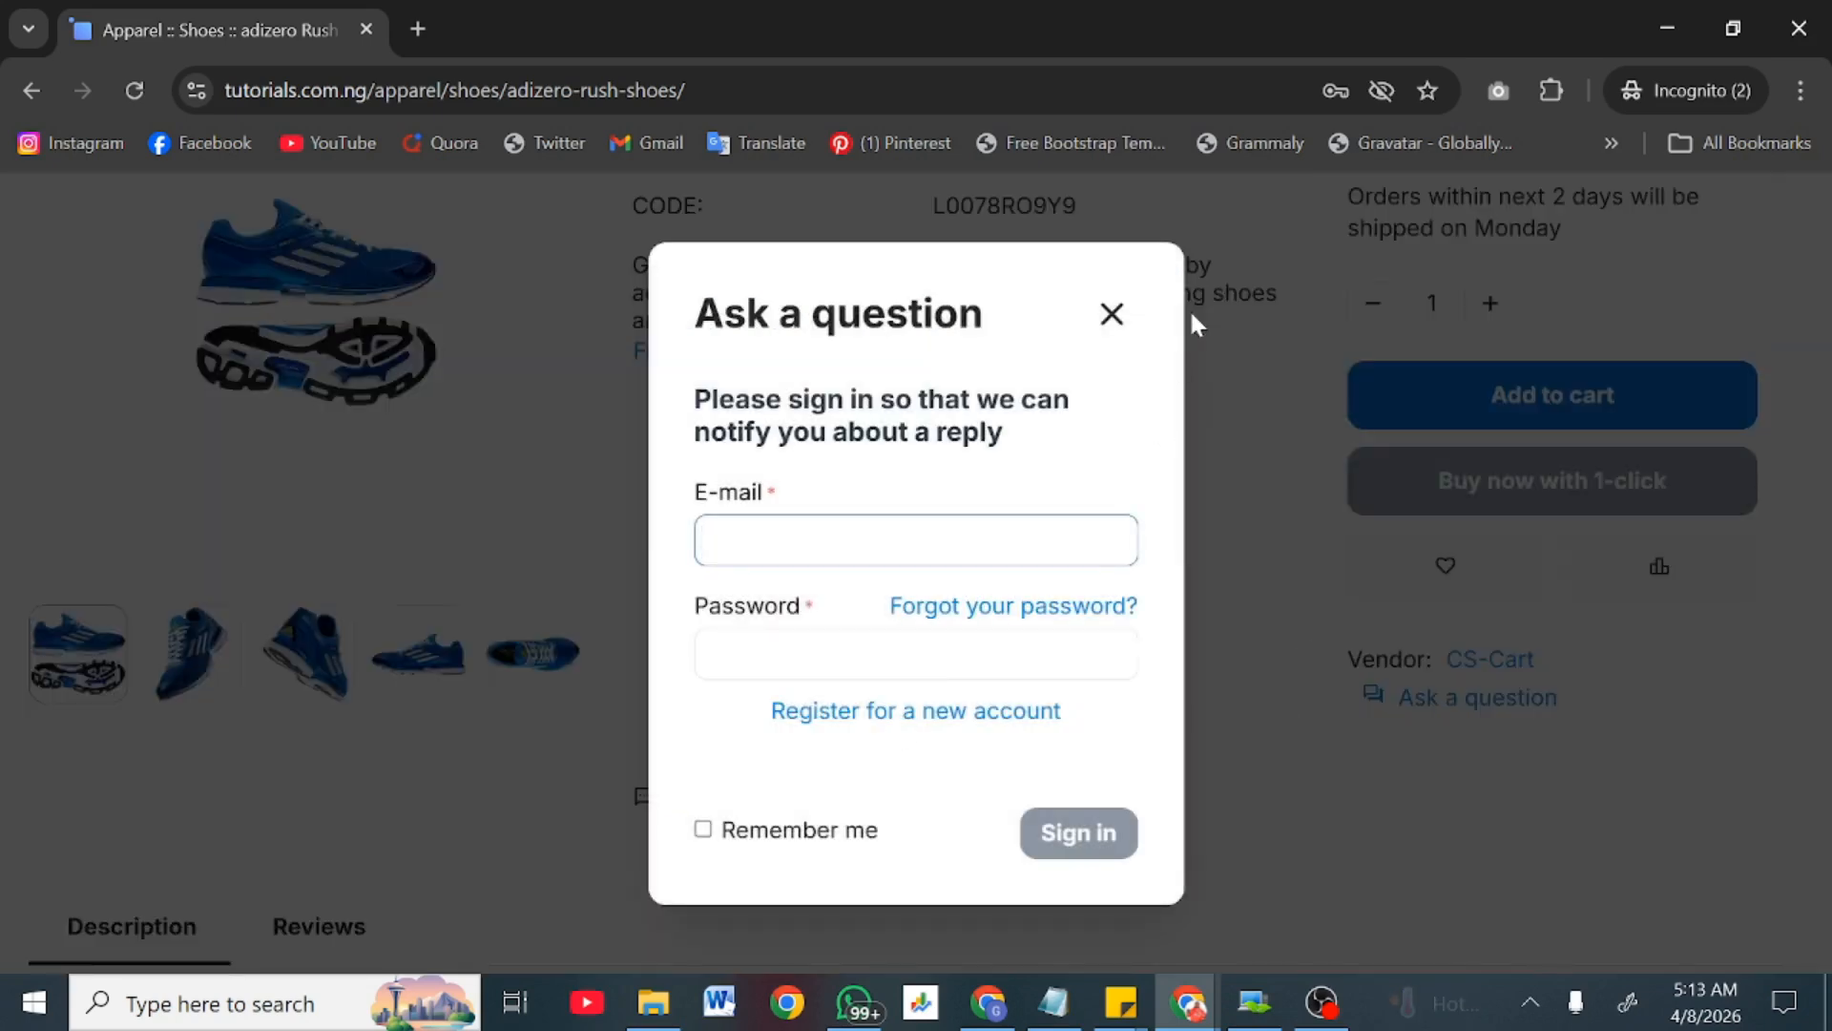
pyautogui.click(1112, 315)
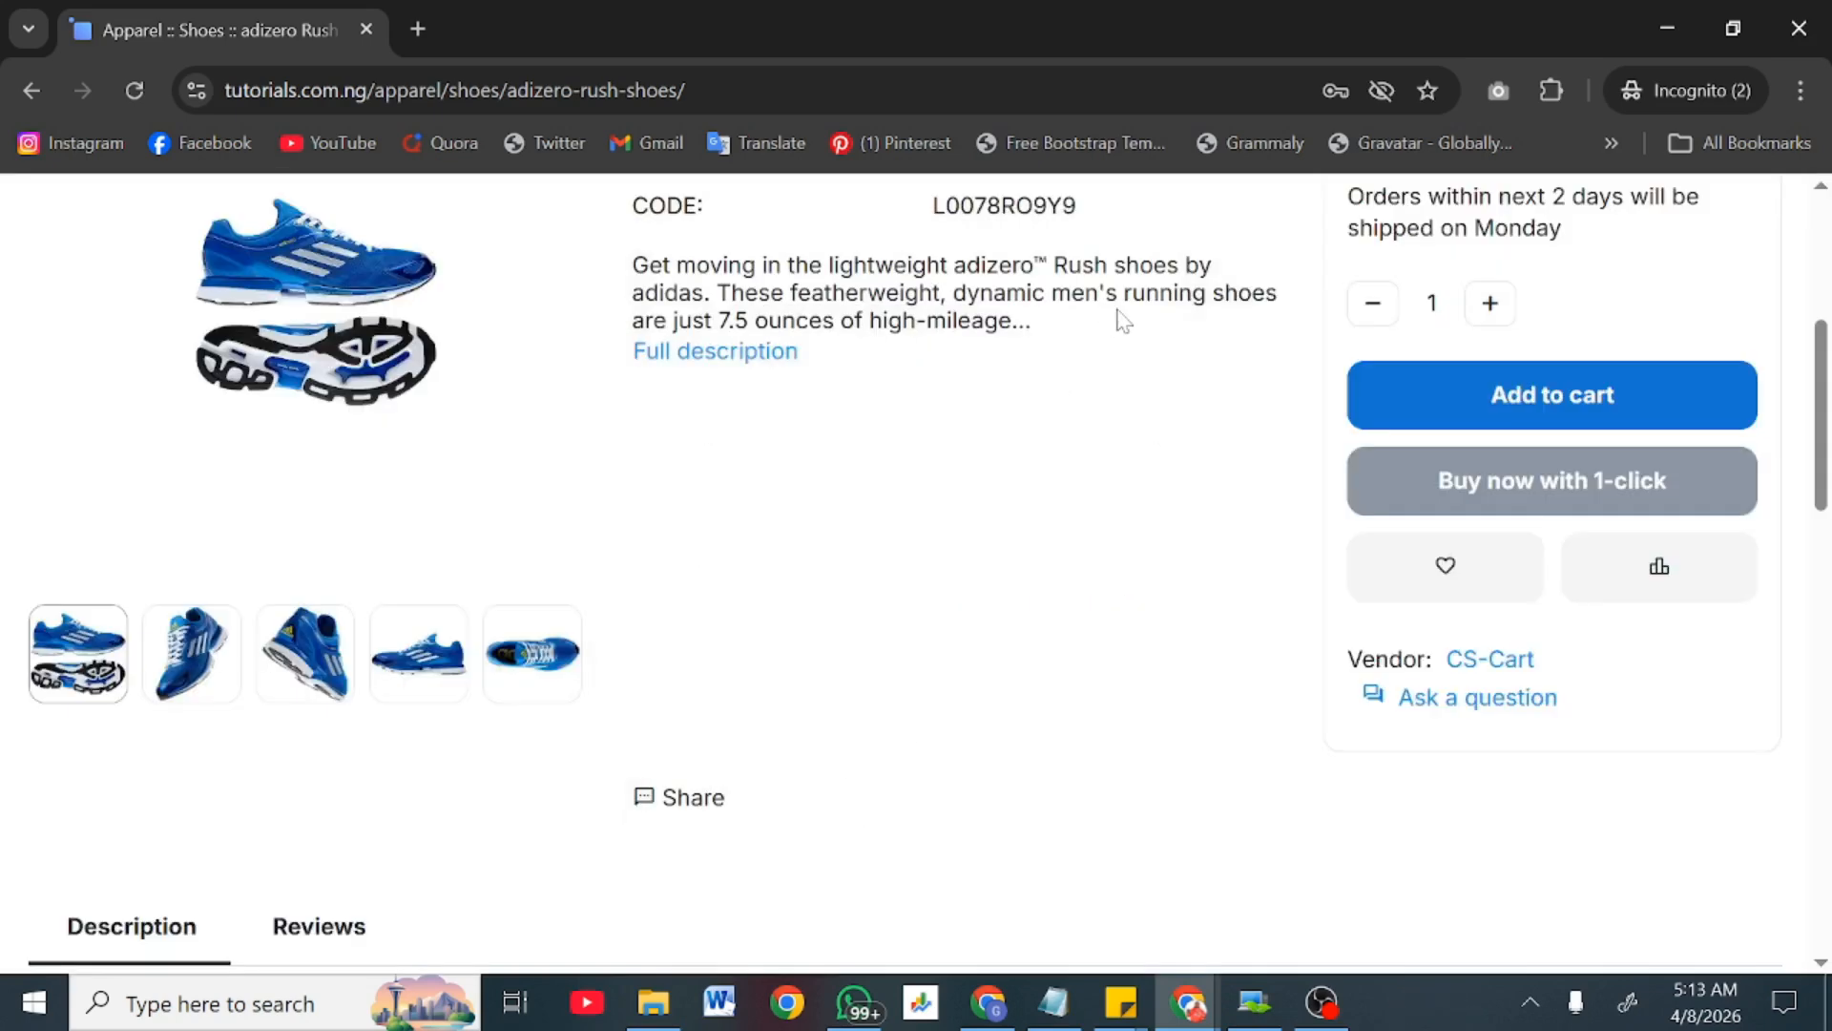
pyautogui.scroll(5, 1121, 319)
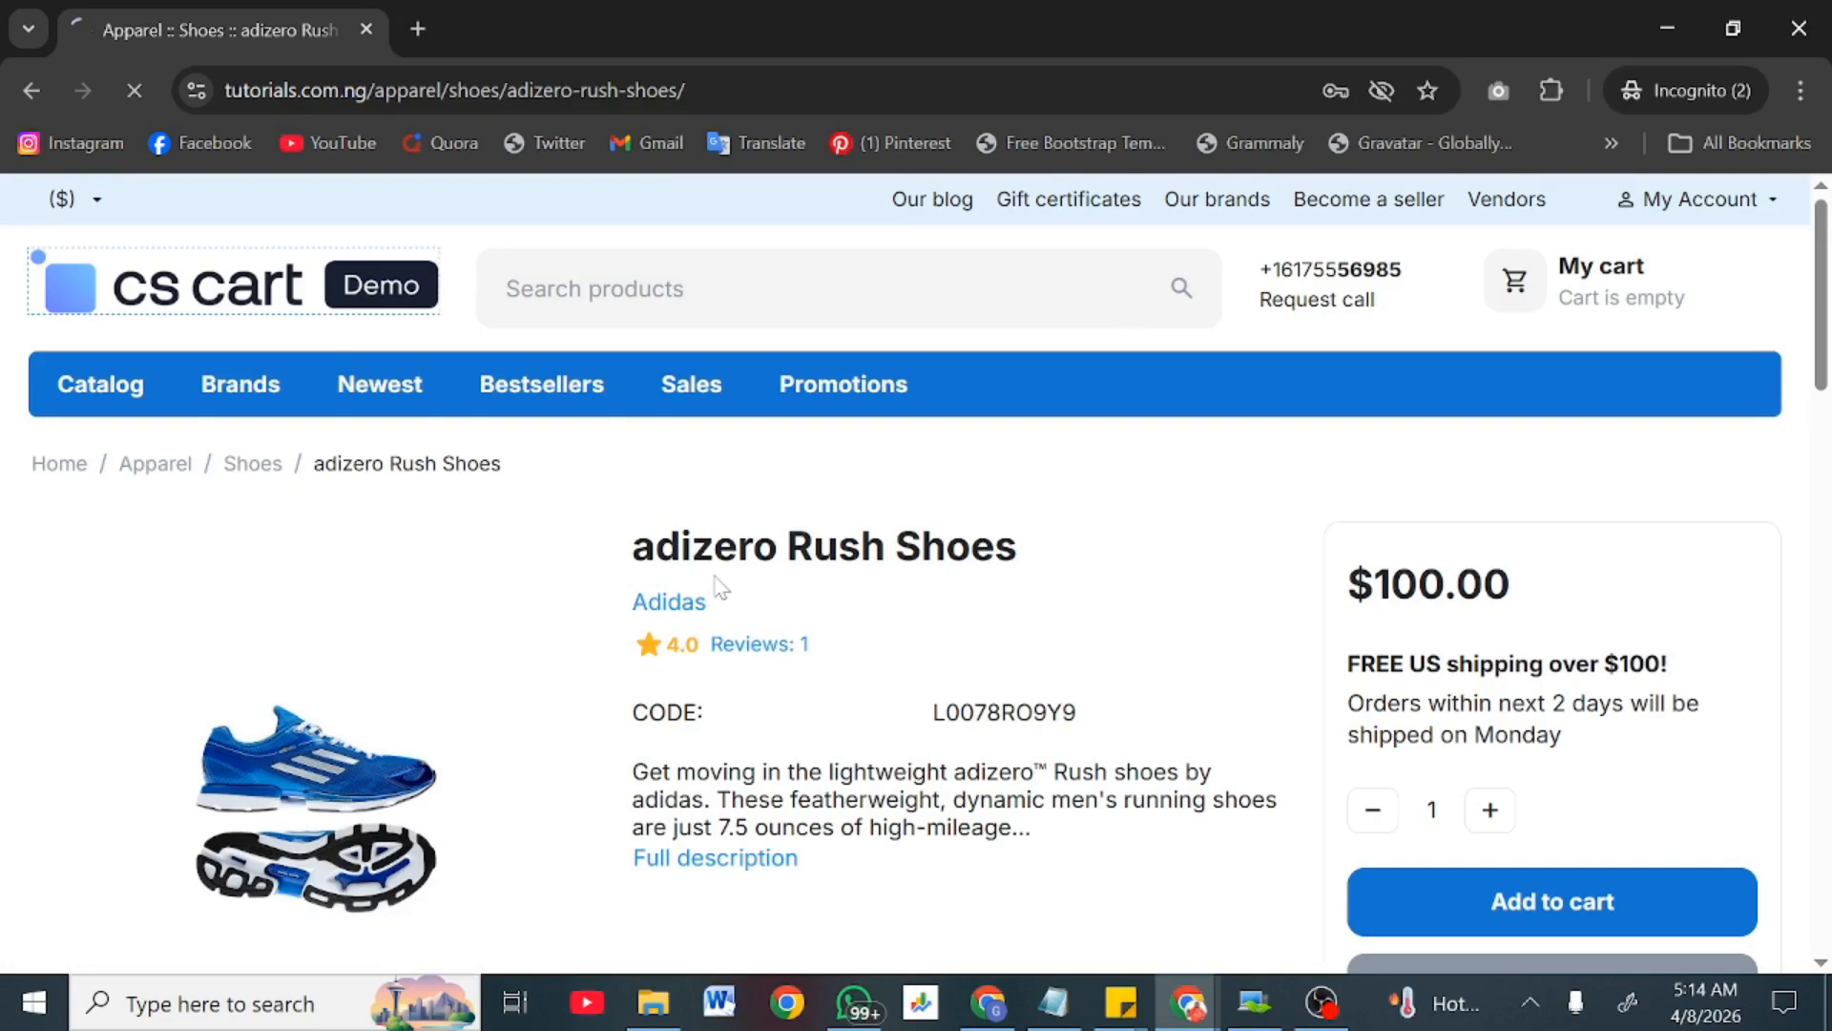
pyautogui.scroll(-10, 776, 668)
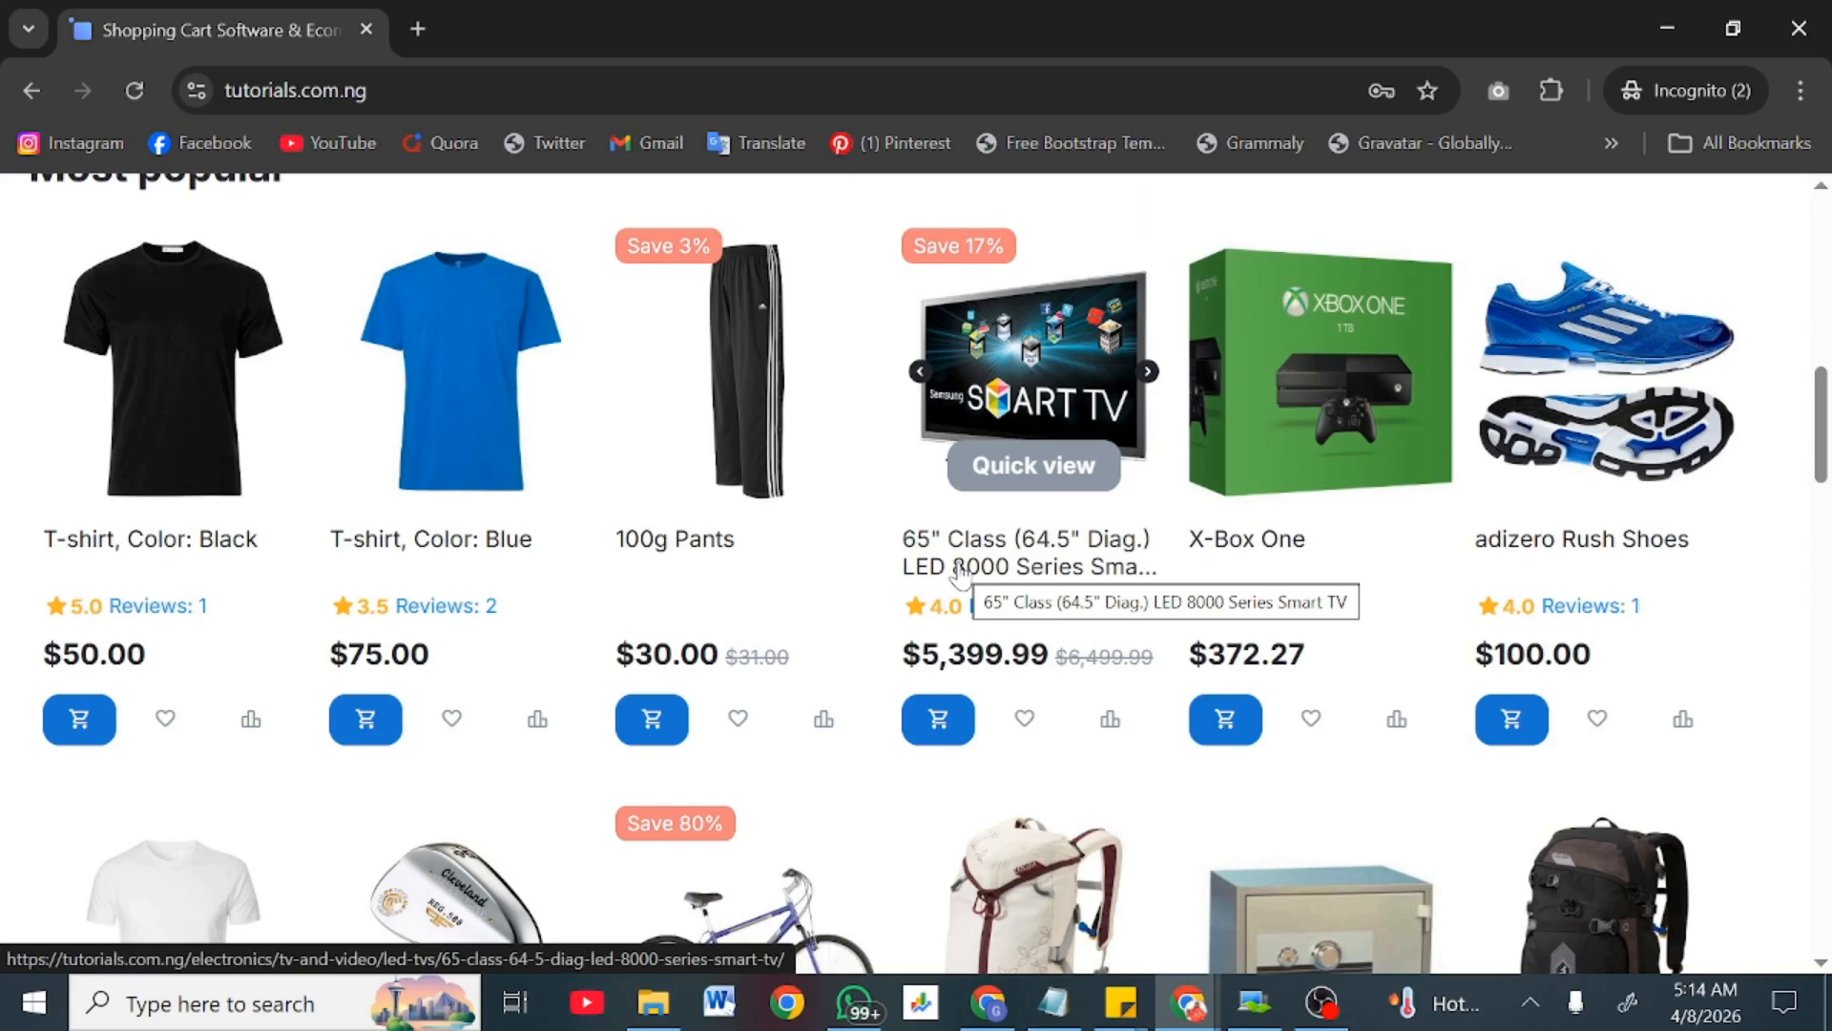
# Step: Quick-view the 65" Smart TV and show its second and fourth product photos
pyautogui.scroll(-5, 959, 573)
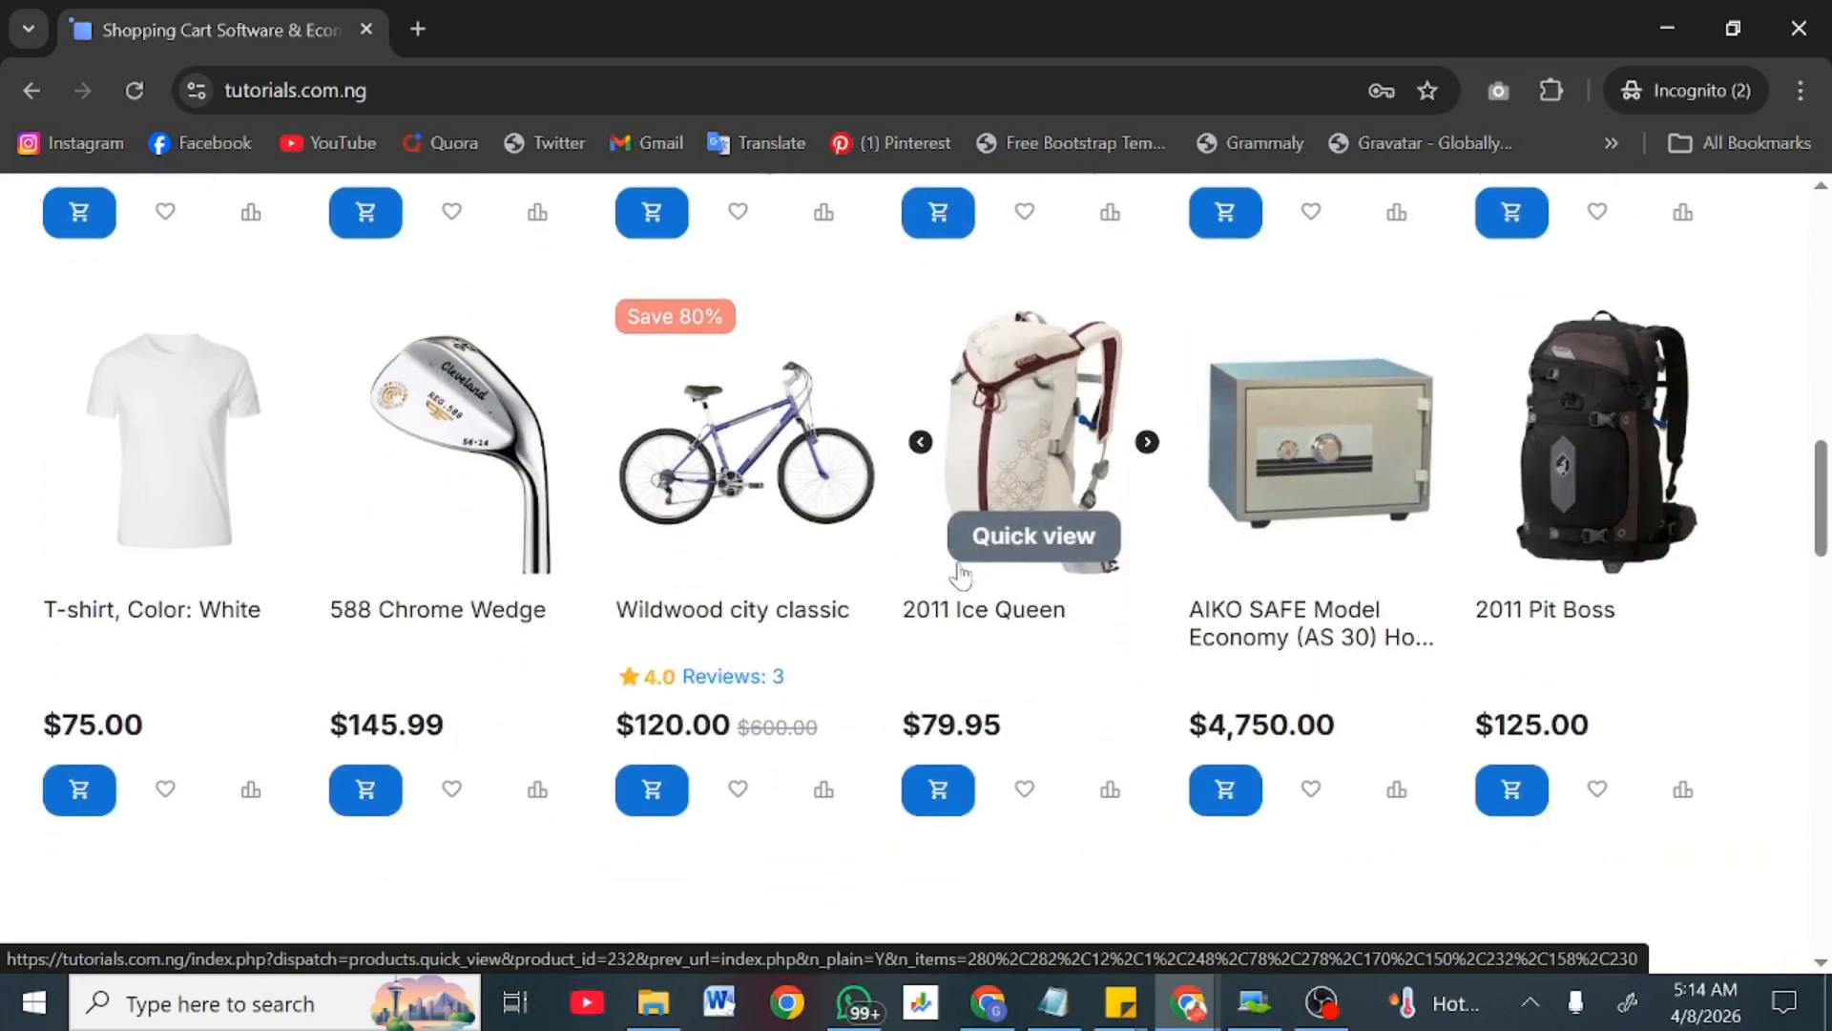
pyautogui.scroll(-10, 959, 572)
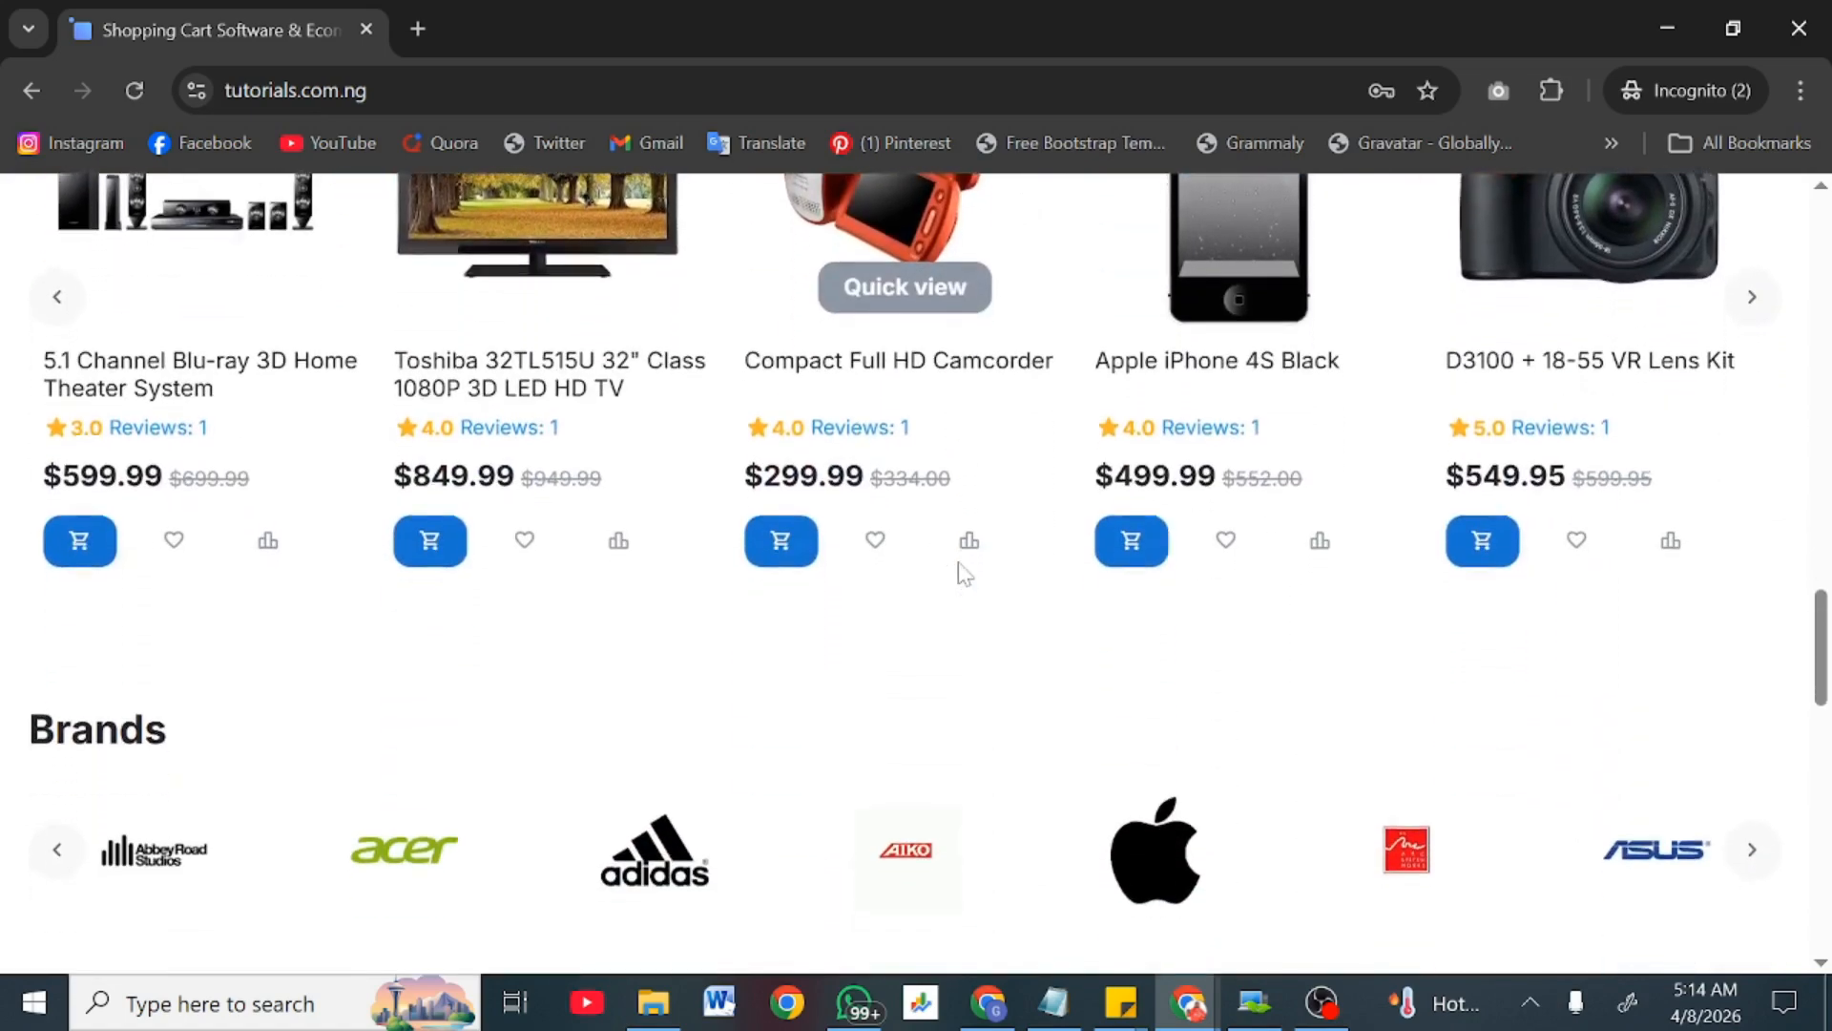
pyautogui.scroll(7, 959, 572)
pyautogui.scroll(8, 959, 573)
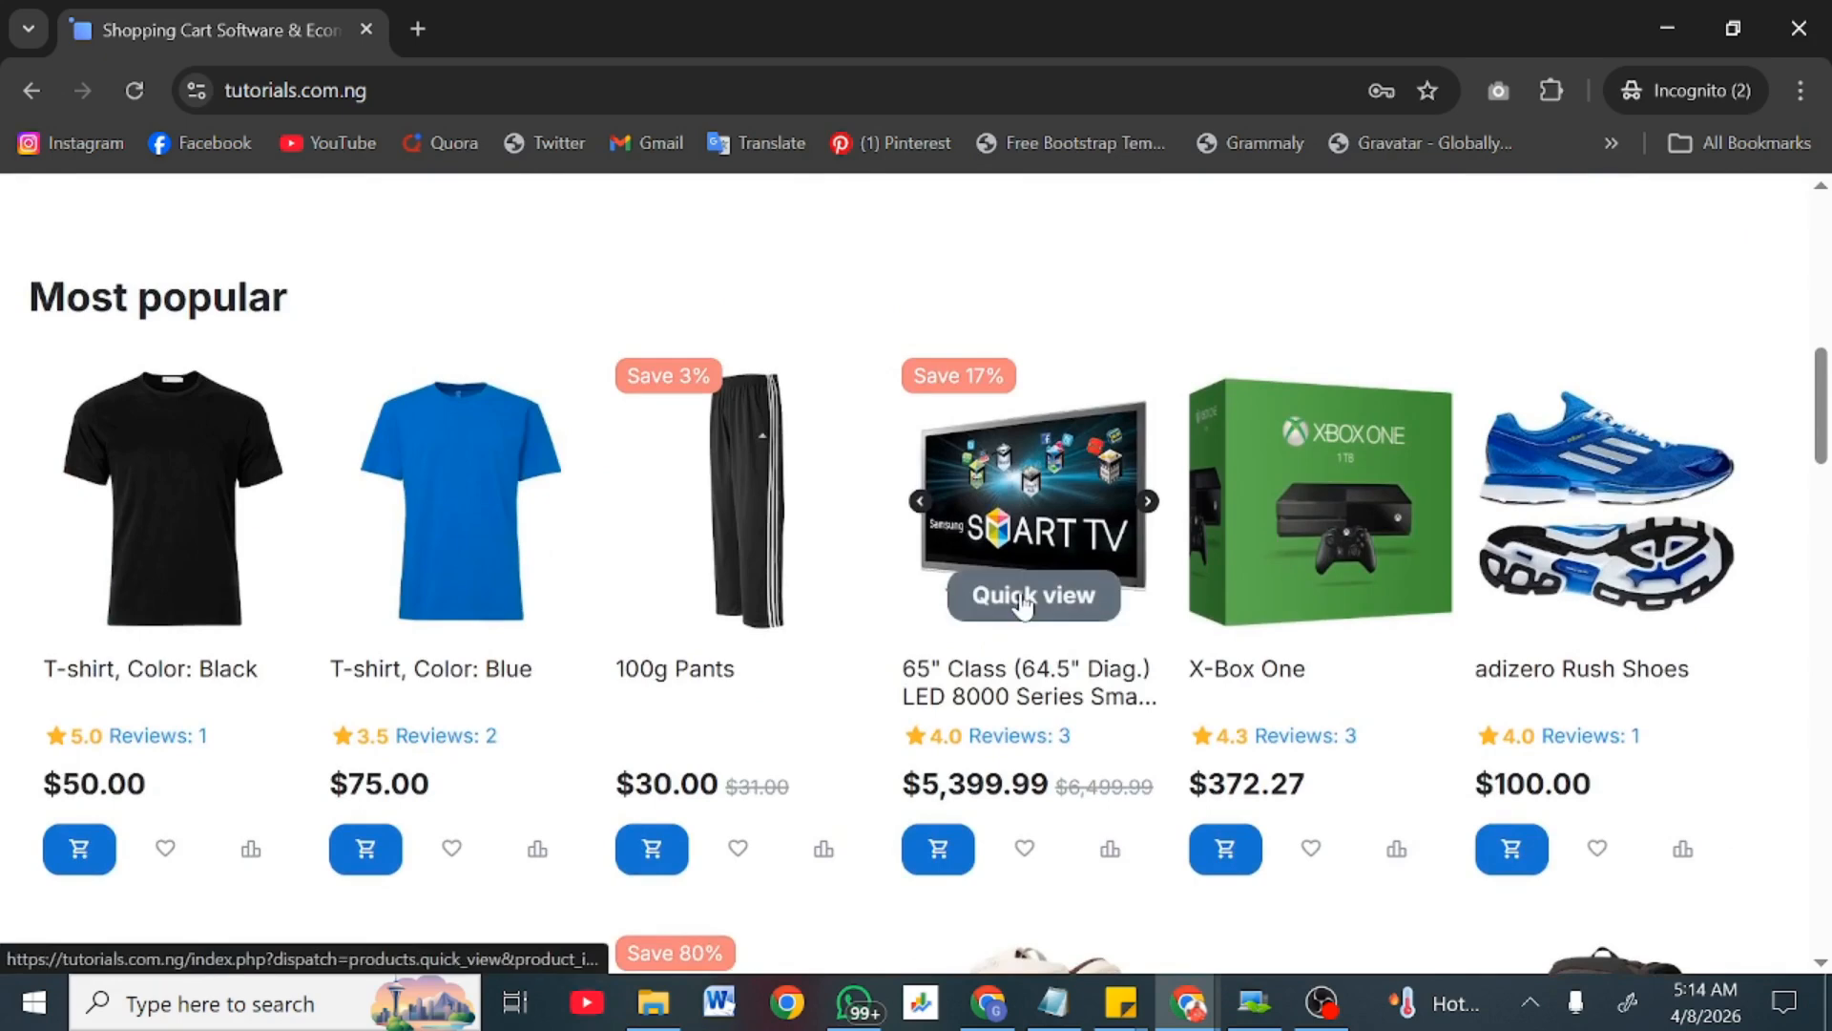
pyautogui.click(1026, 597)
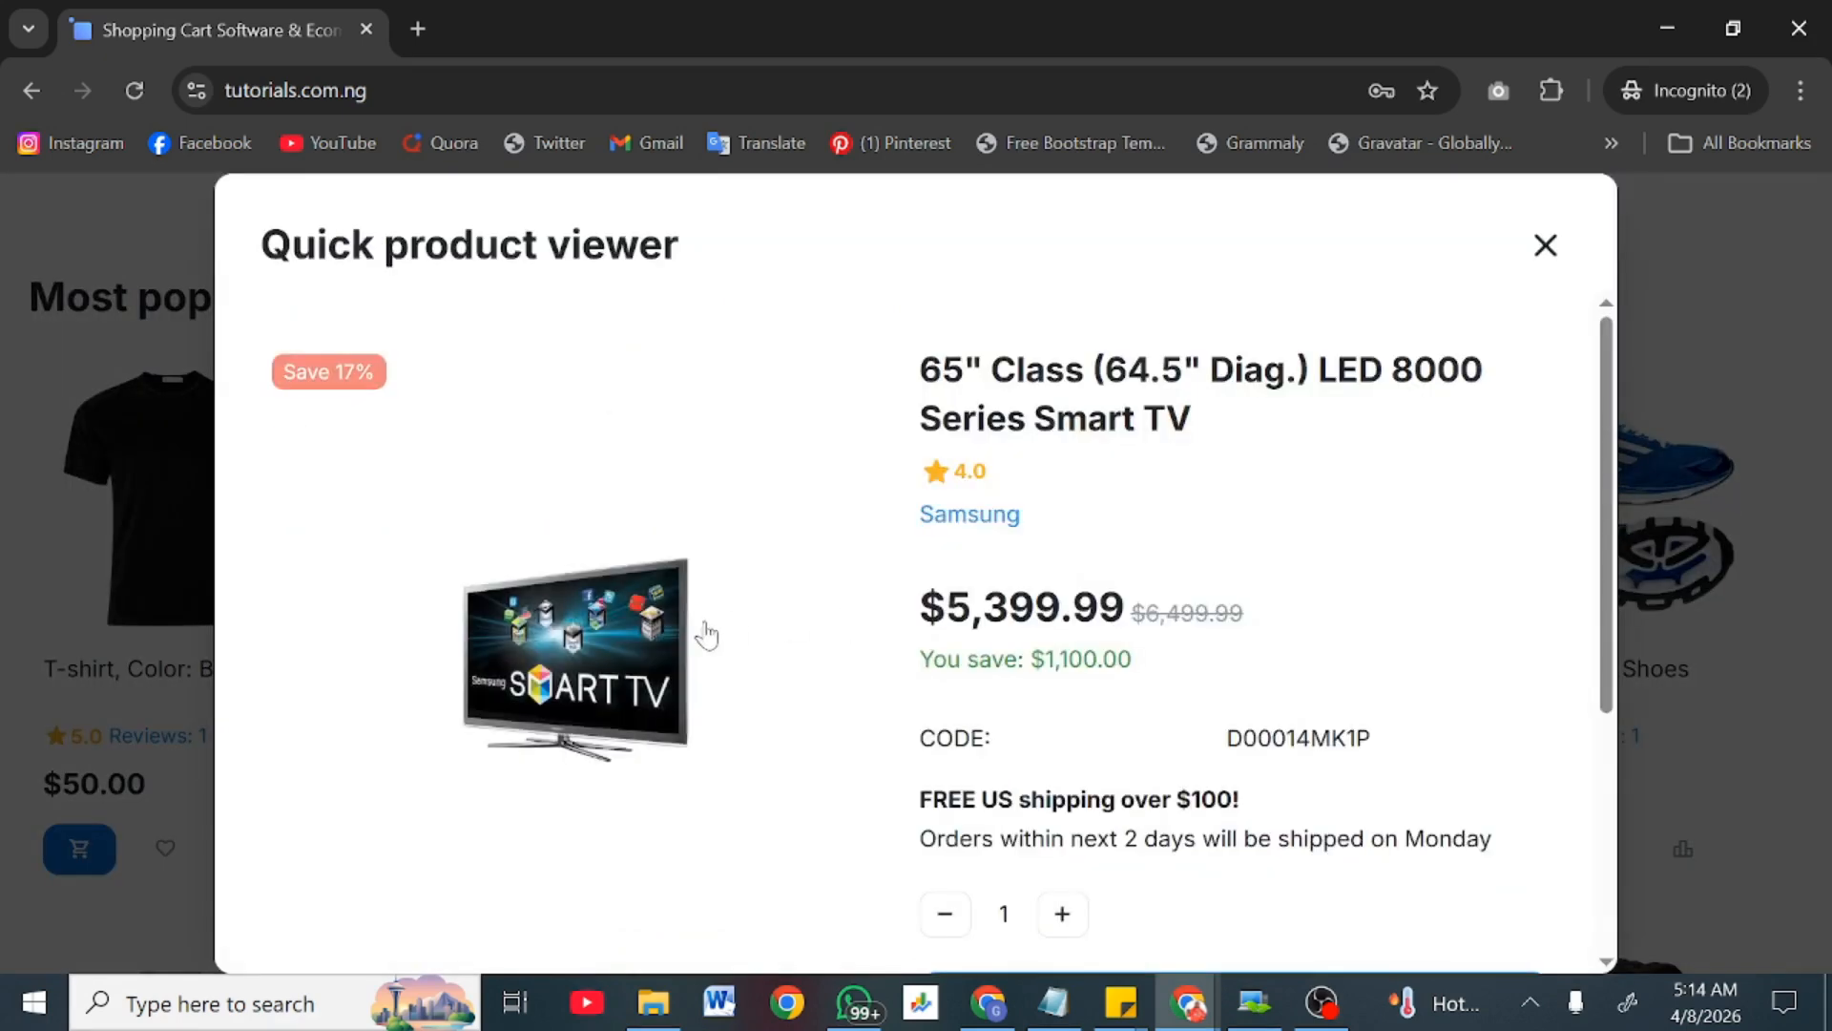
pyautogui.scroll(-2, 675, 687)
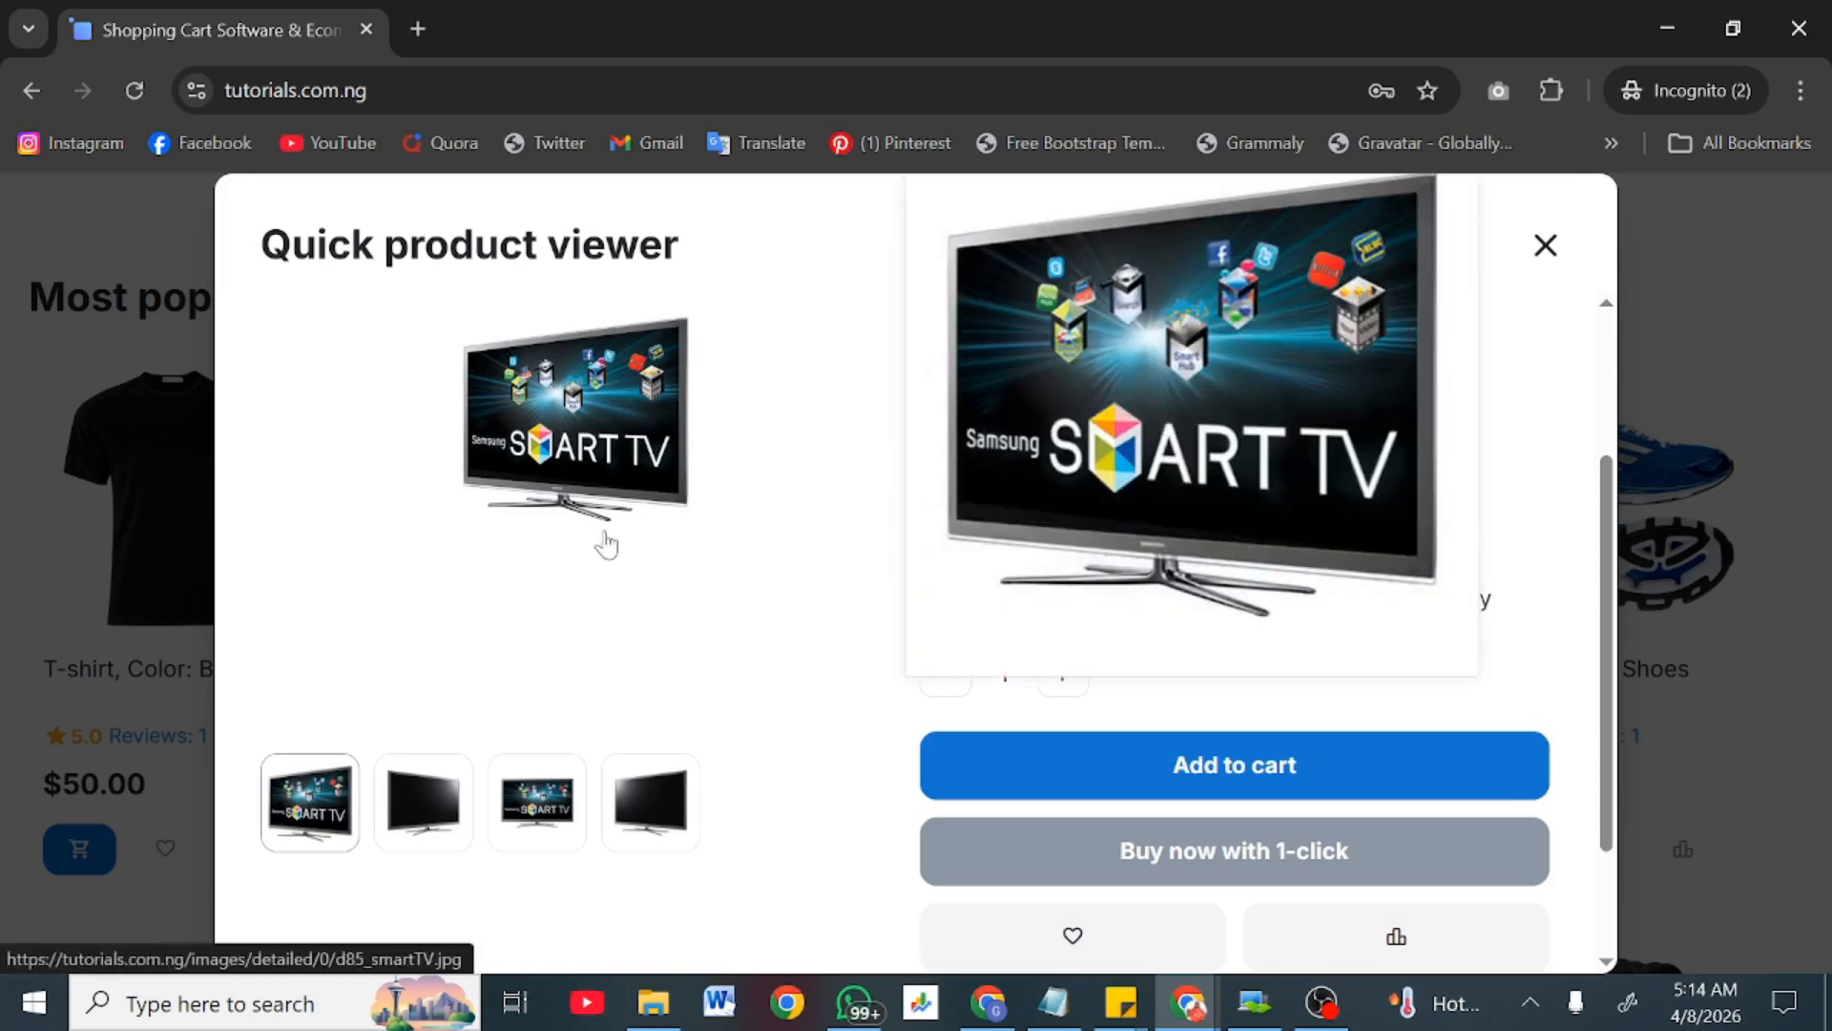
pyautogui.click(413, 826)
pyautogui.click(650, 802)
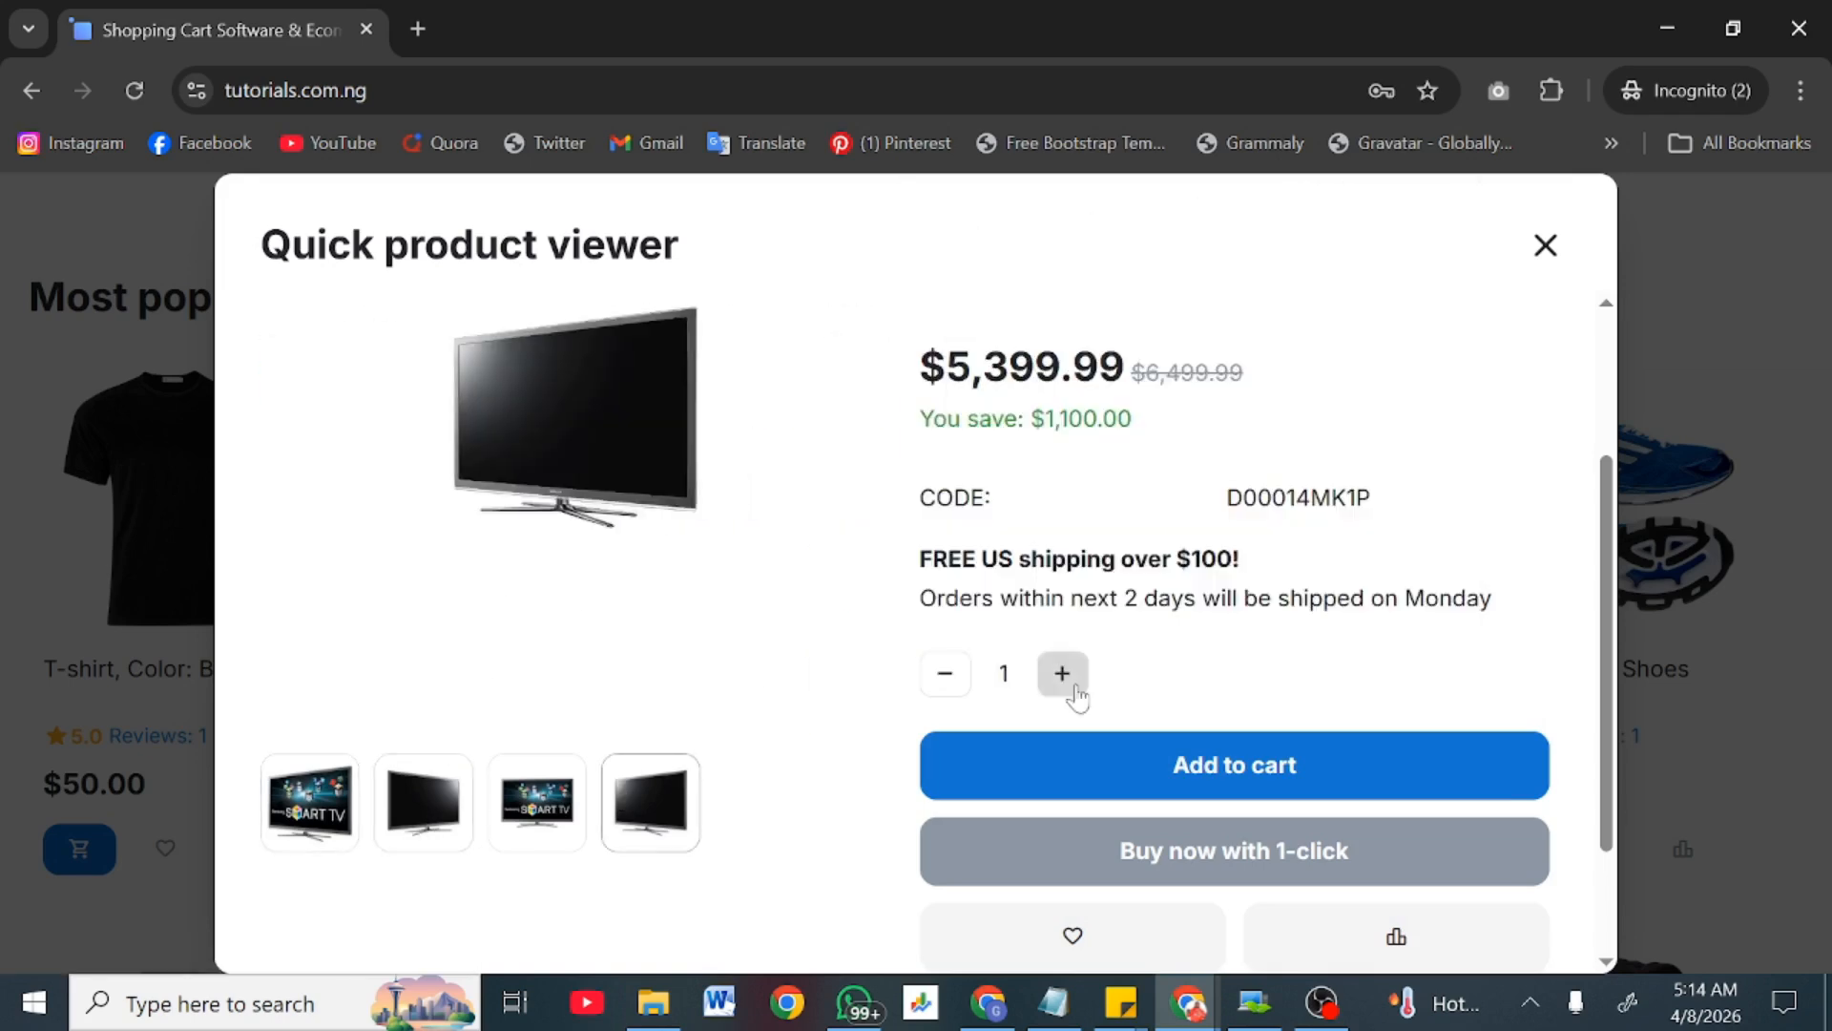
pyautogui.scroll(-2, 1074, 694)
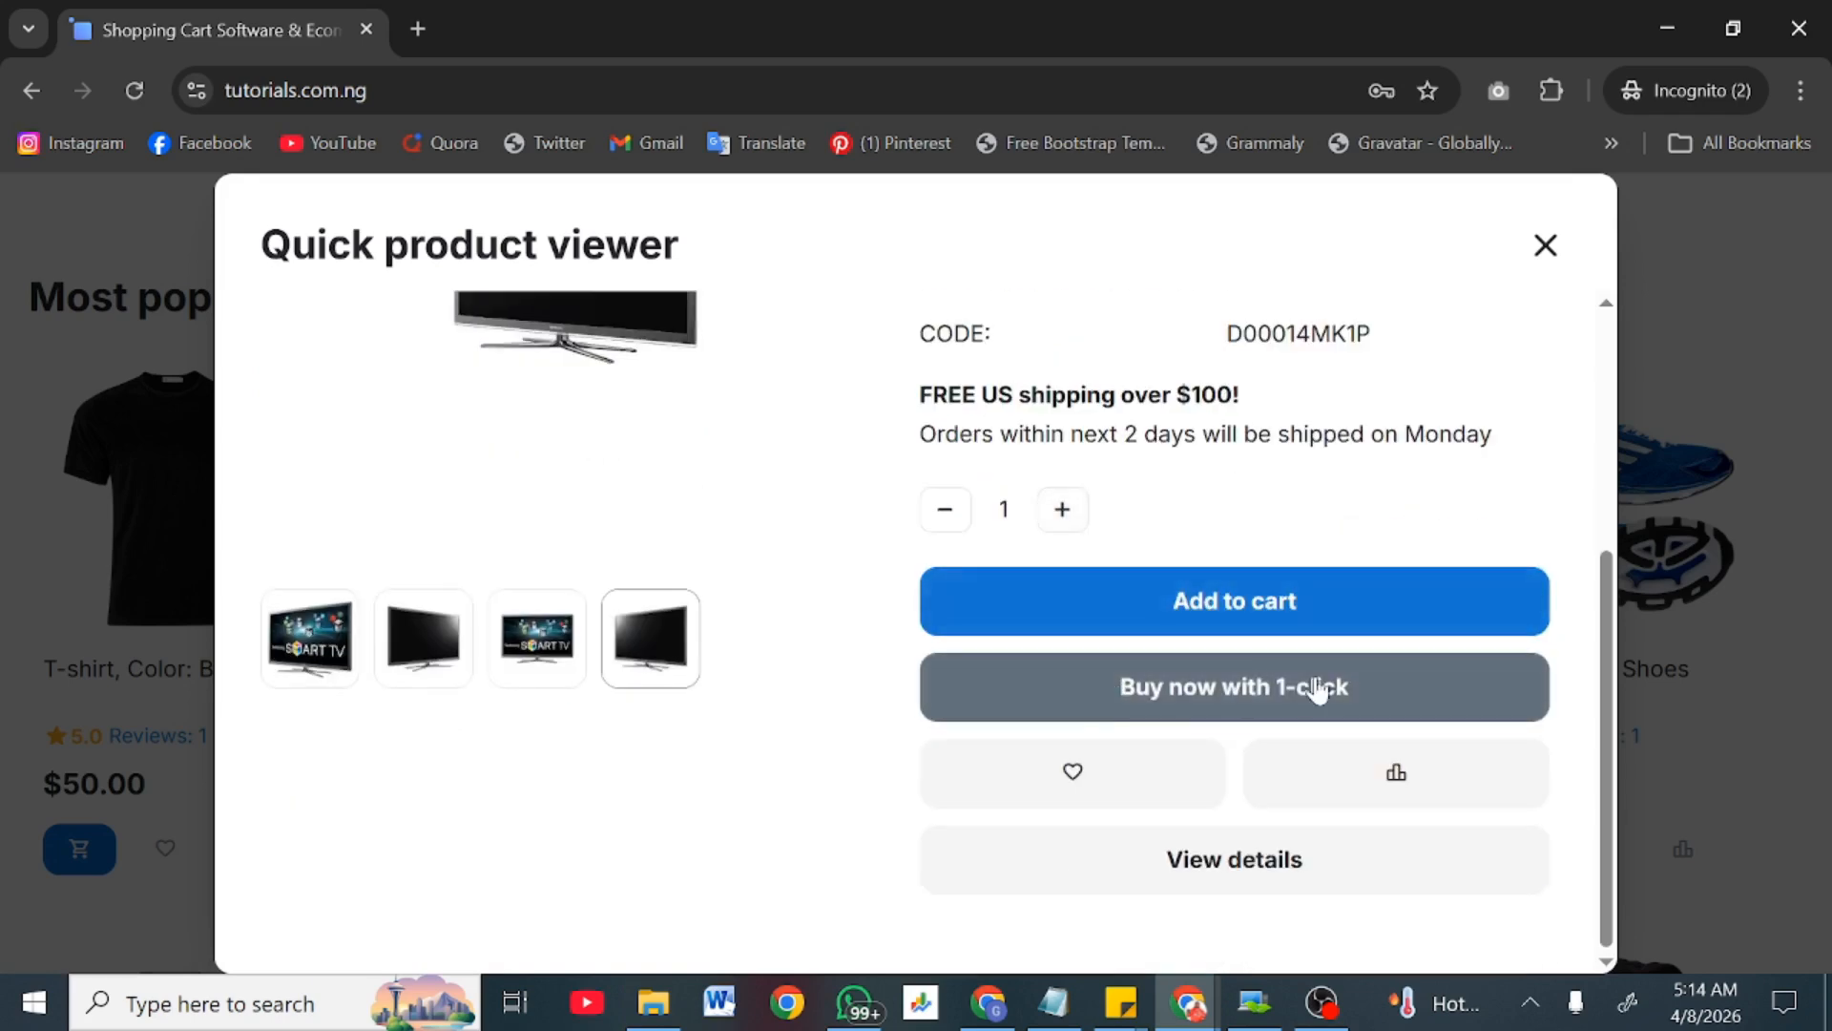
# Step: Open the TV's full product page, then minimize the storefront window
pyautogui.click(1247, 864)
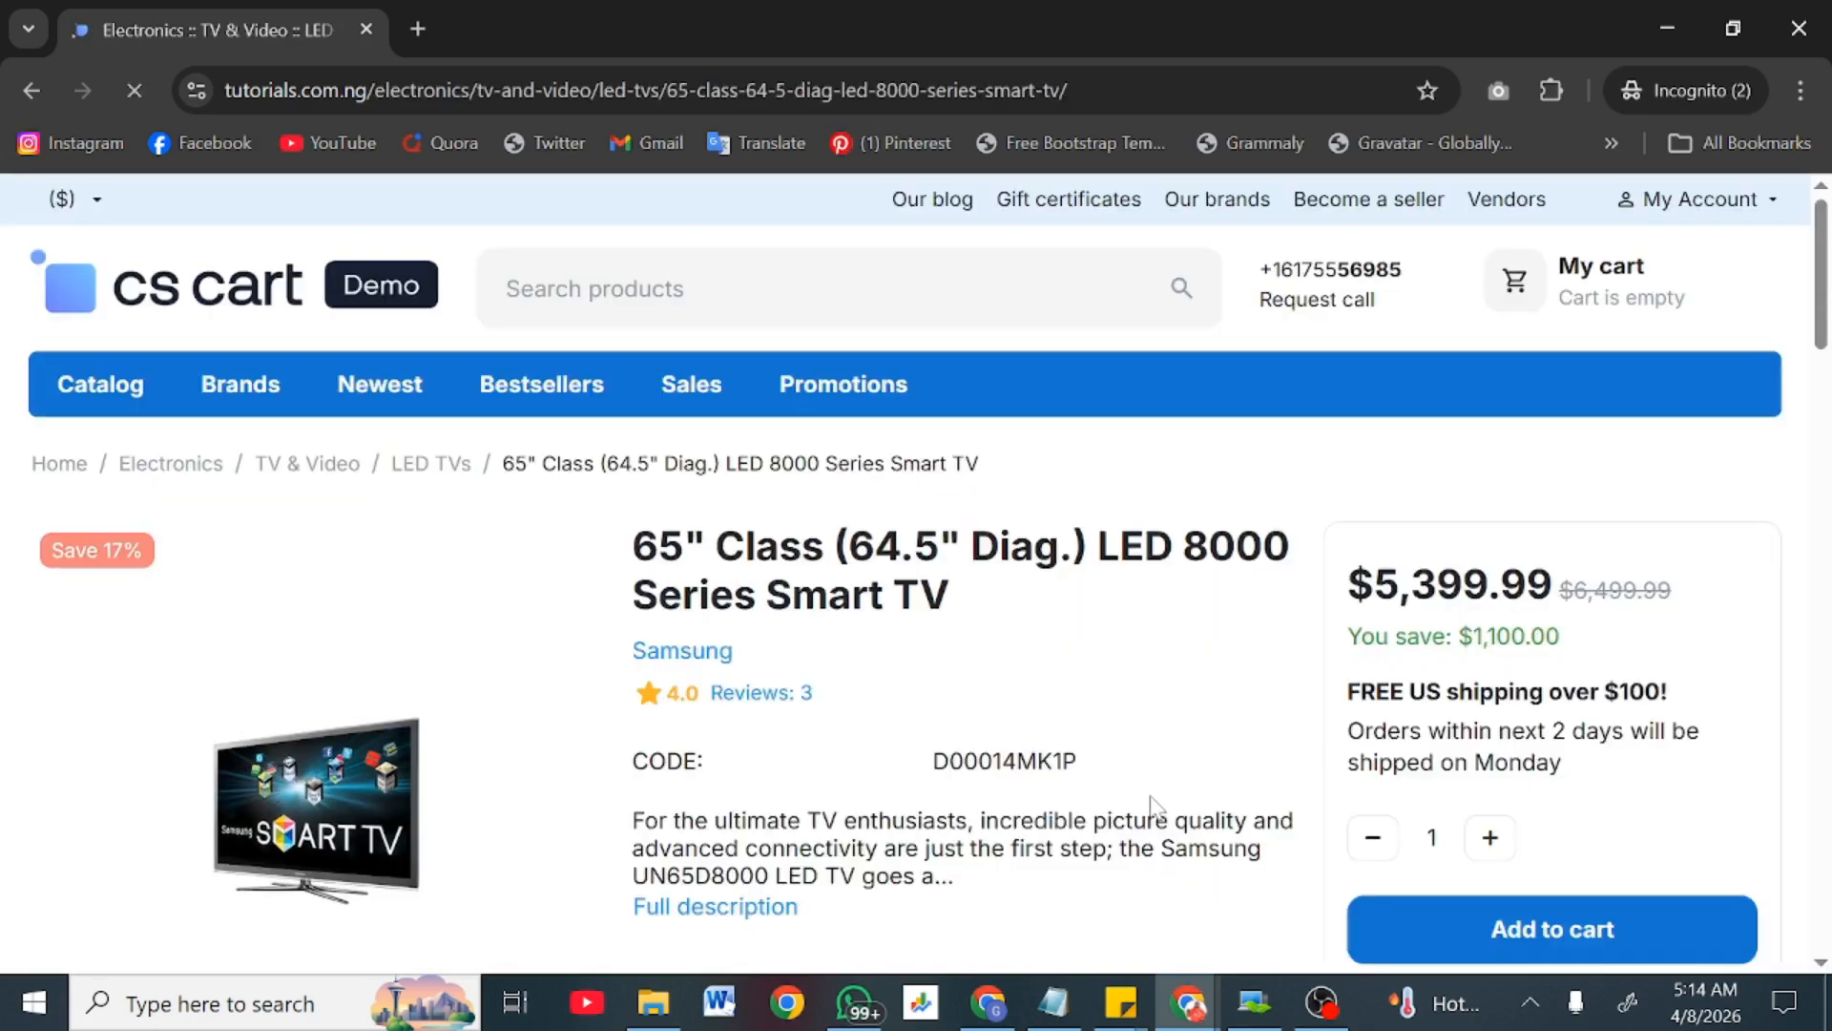
pyautogui.scroll(-15, 1156, 807)
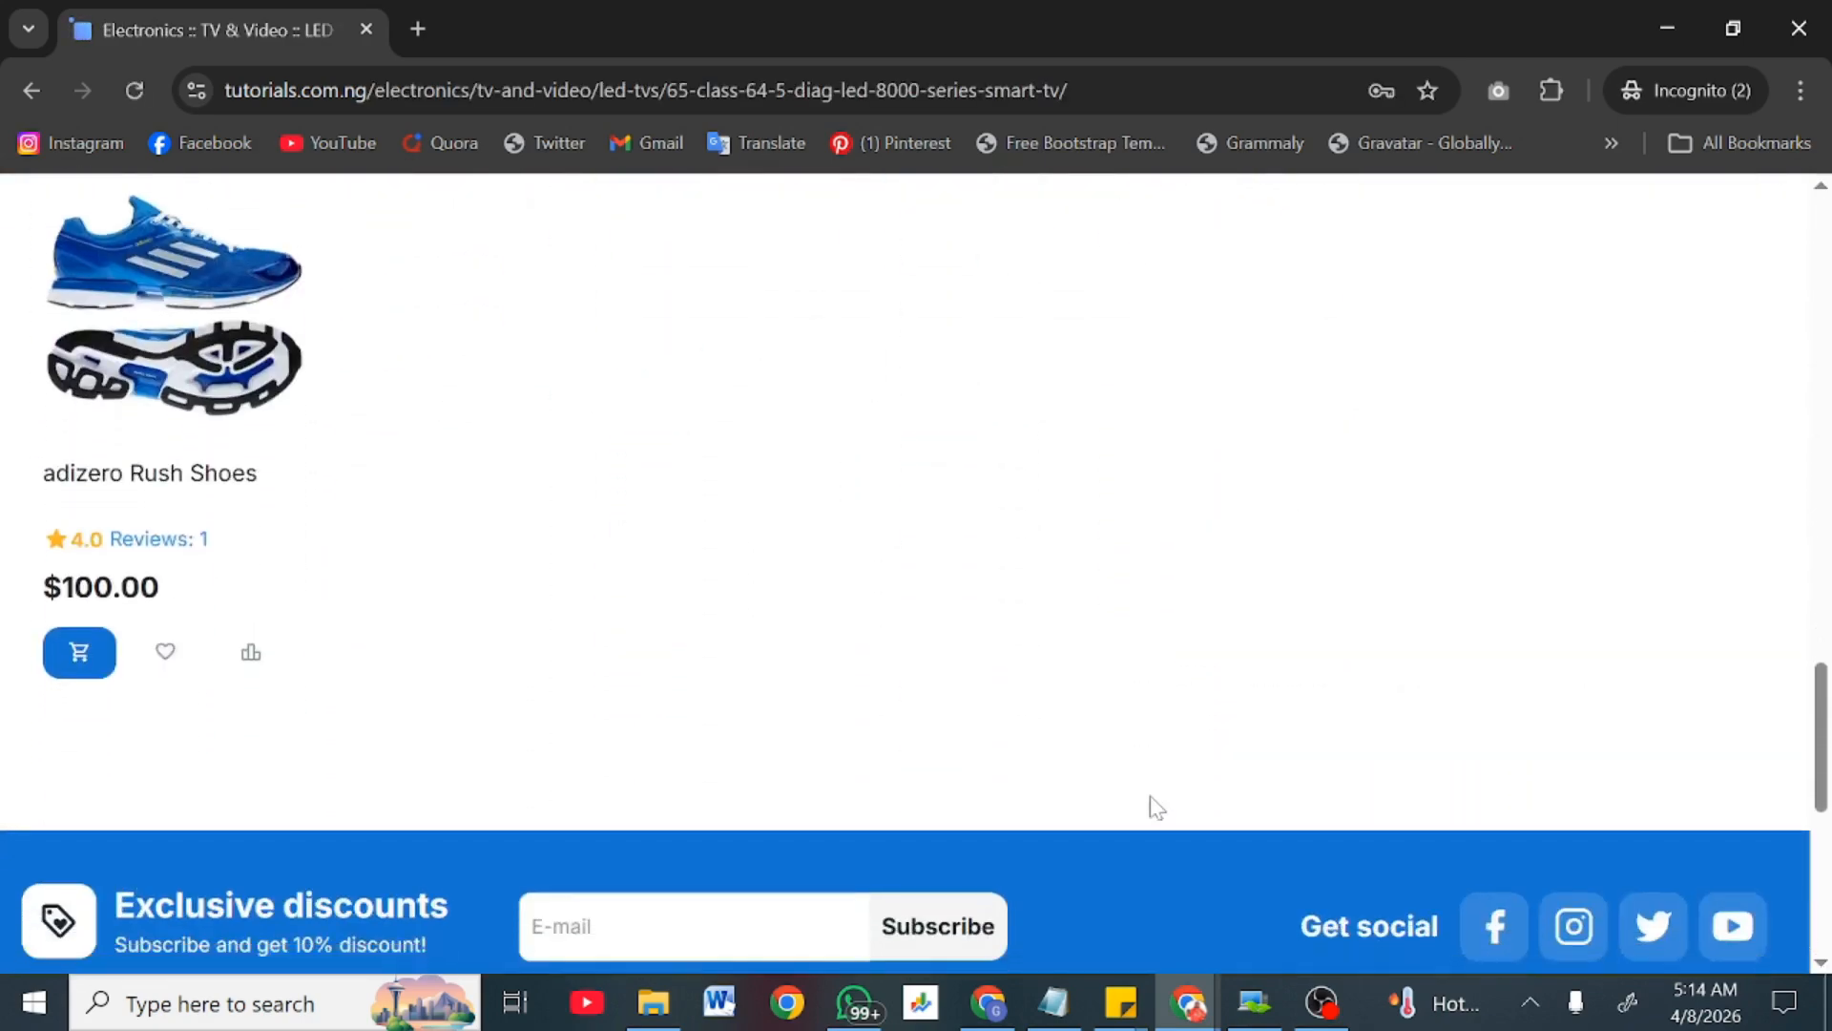
pyautogui.scroll(5, 1157, 806)
pyautogui.scroll(10, 1152, 806)
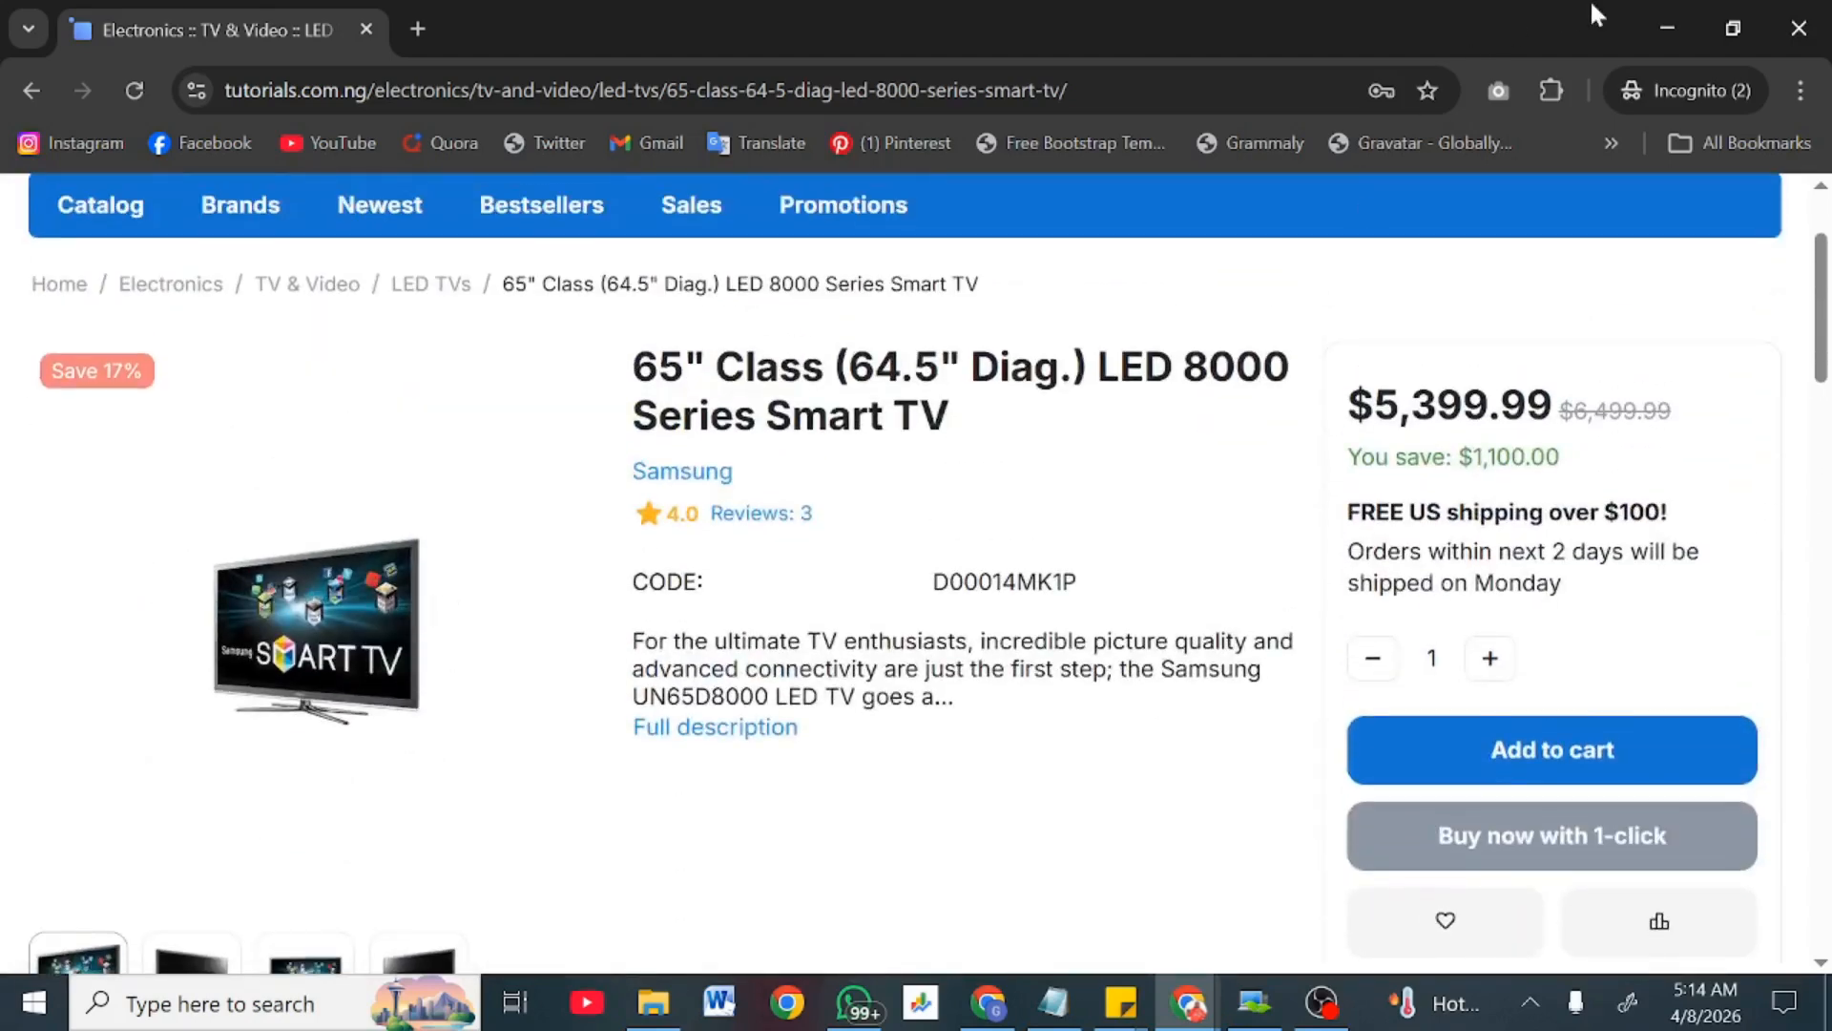
pyautogui.click(1656, 27)
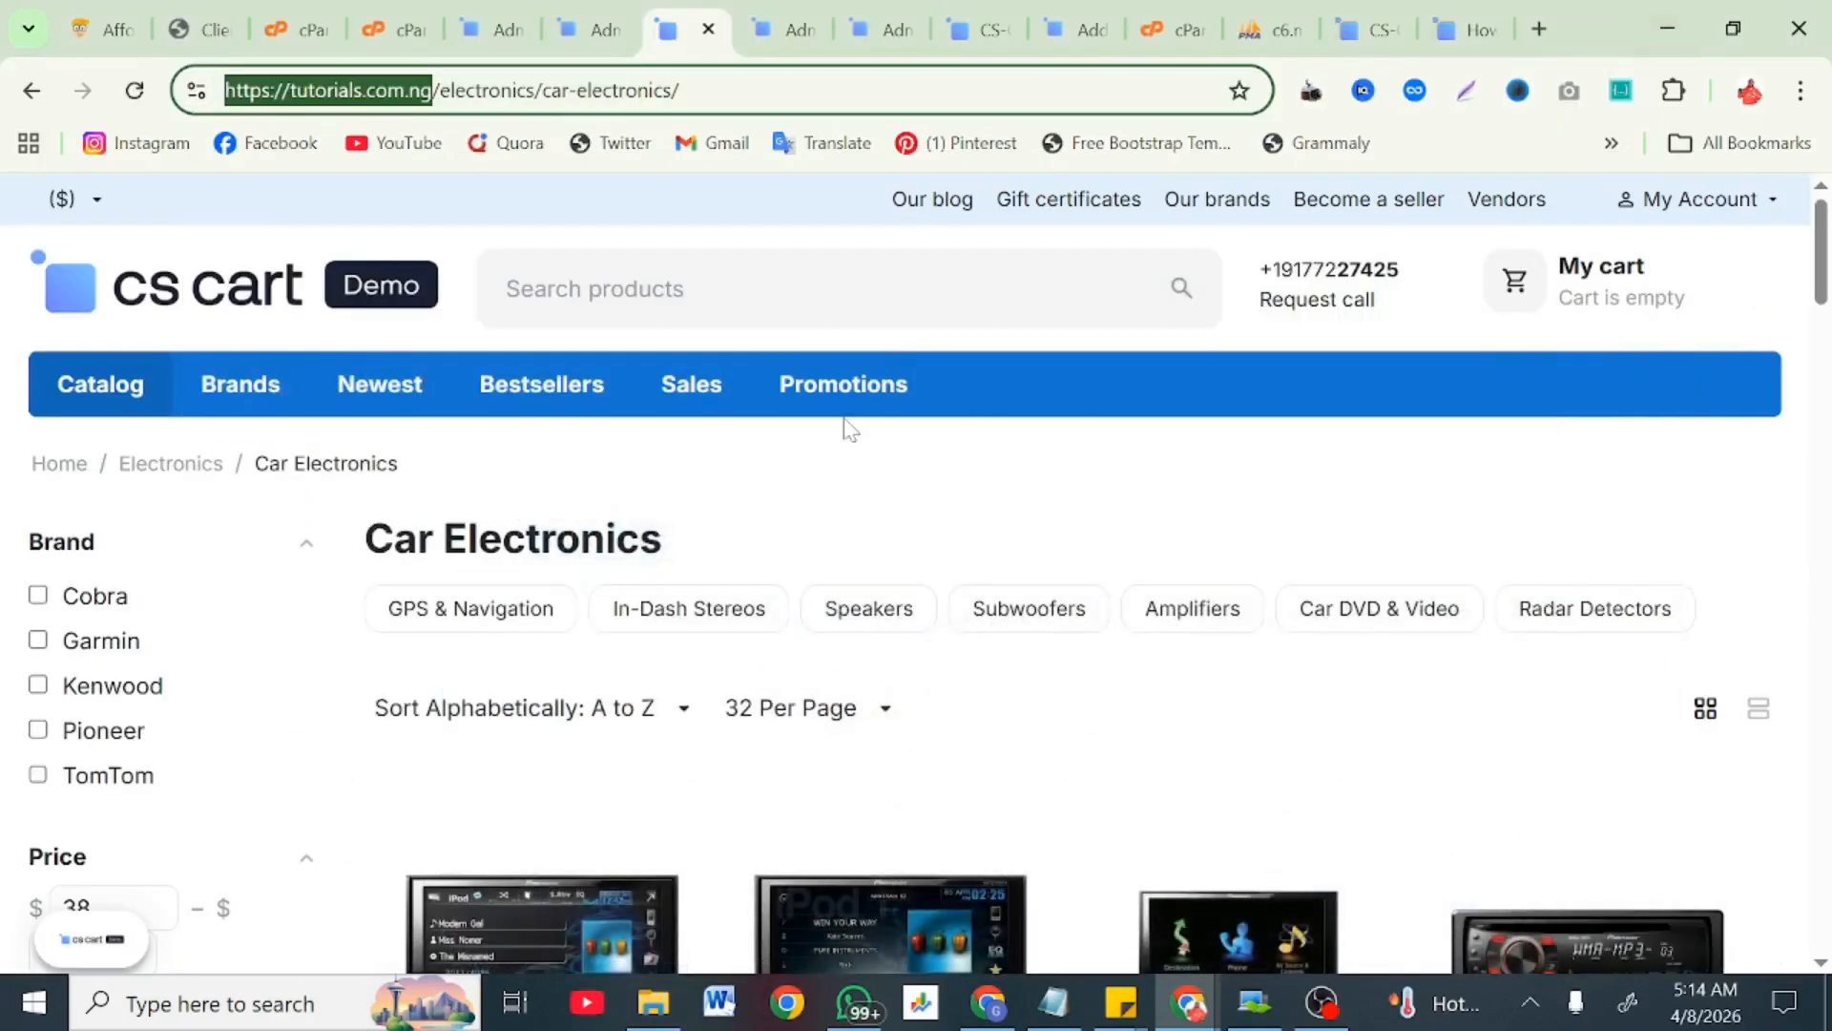
# Step: Switch to the admin Settings page and scroll through its settings cards
pyautogui.click(596, 13)
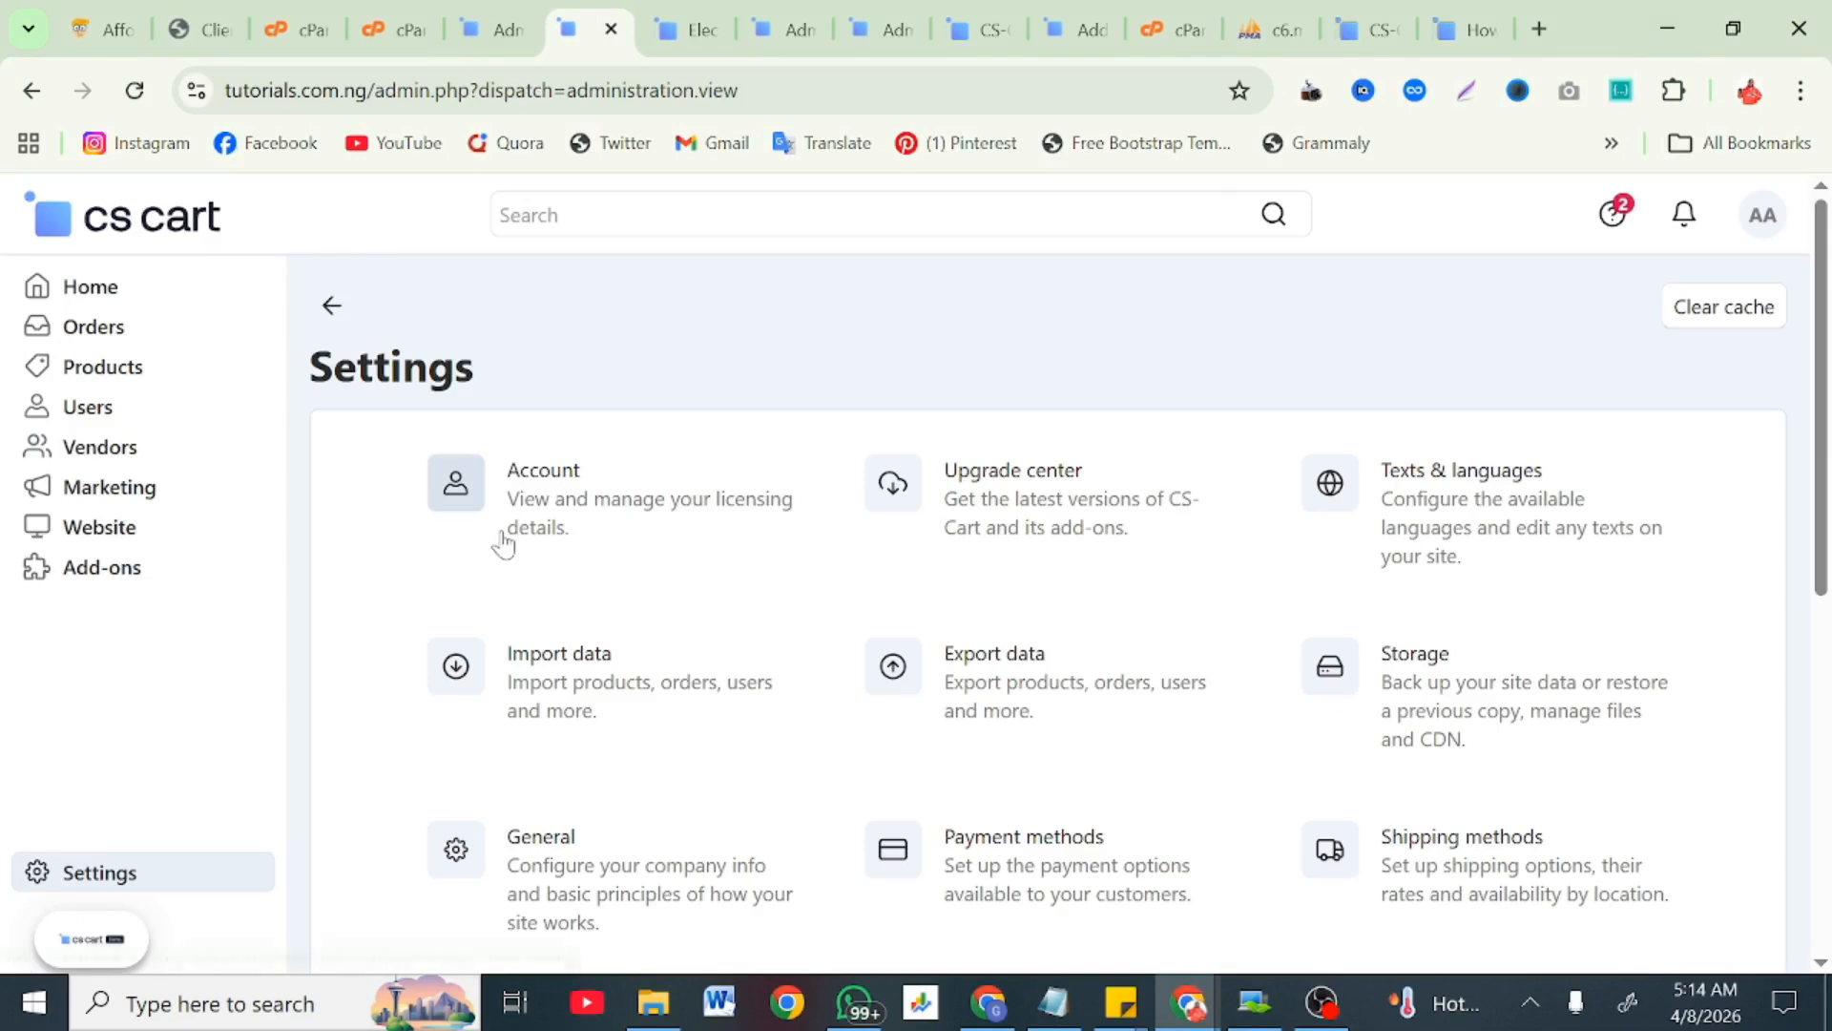
pyautogui.scroll(-2, 501, 539)
pyautogui.scroll(2, 503, 544)
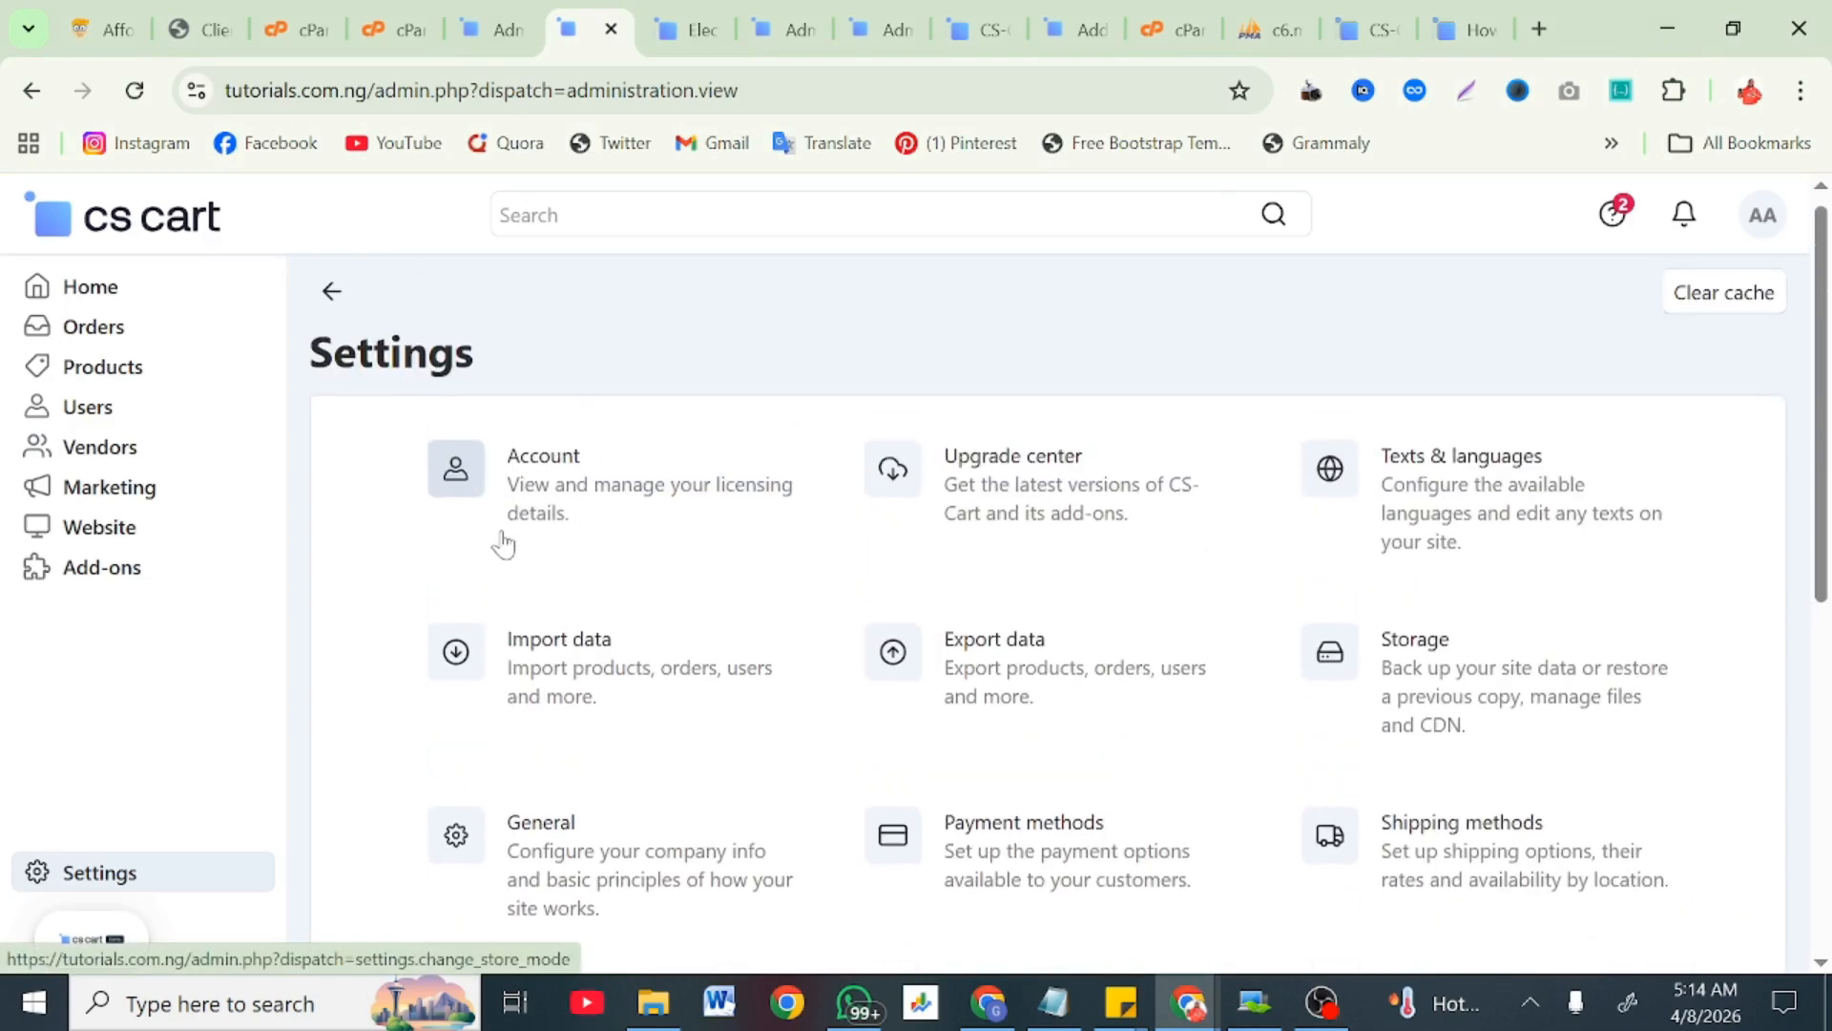
pyautogui.scroll(-1, 501, 539)
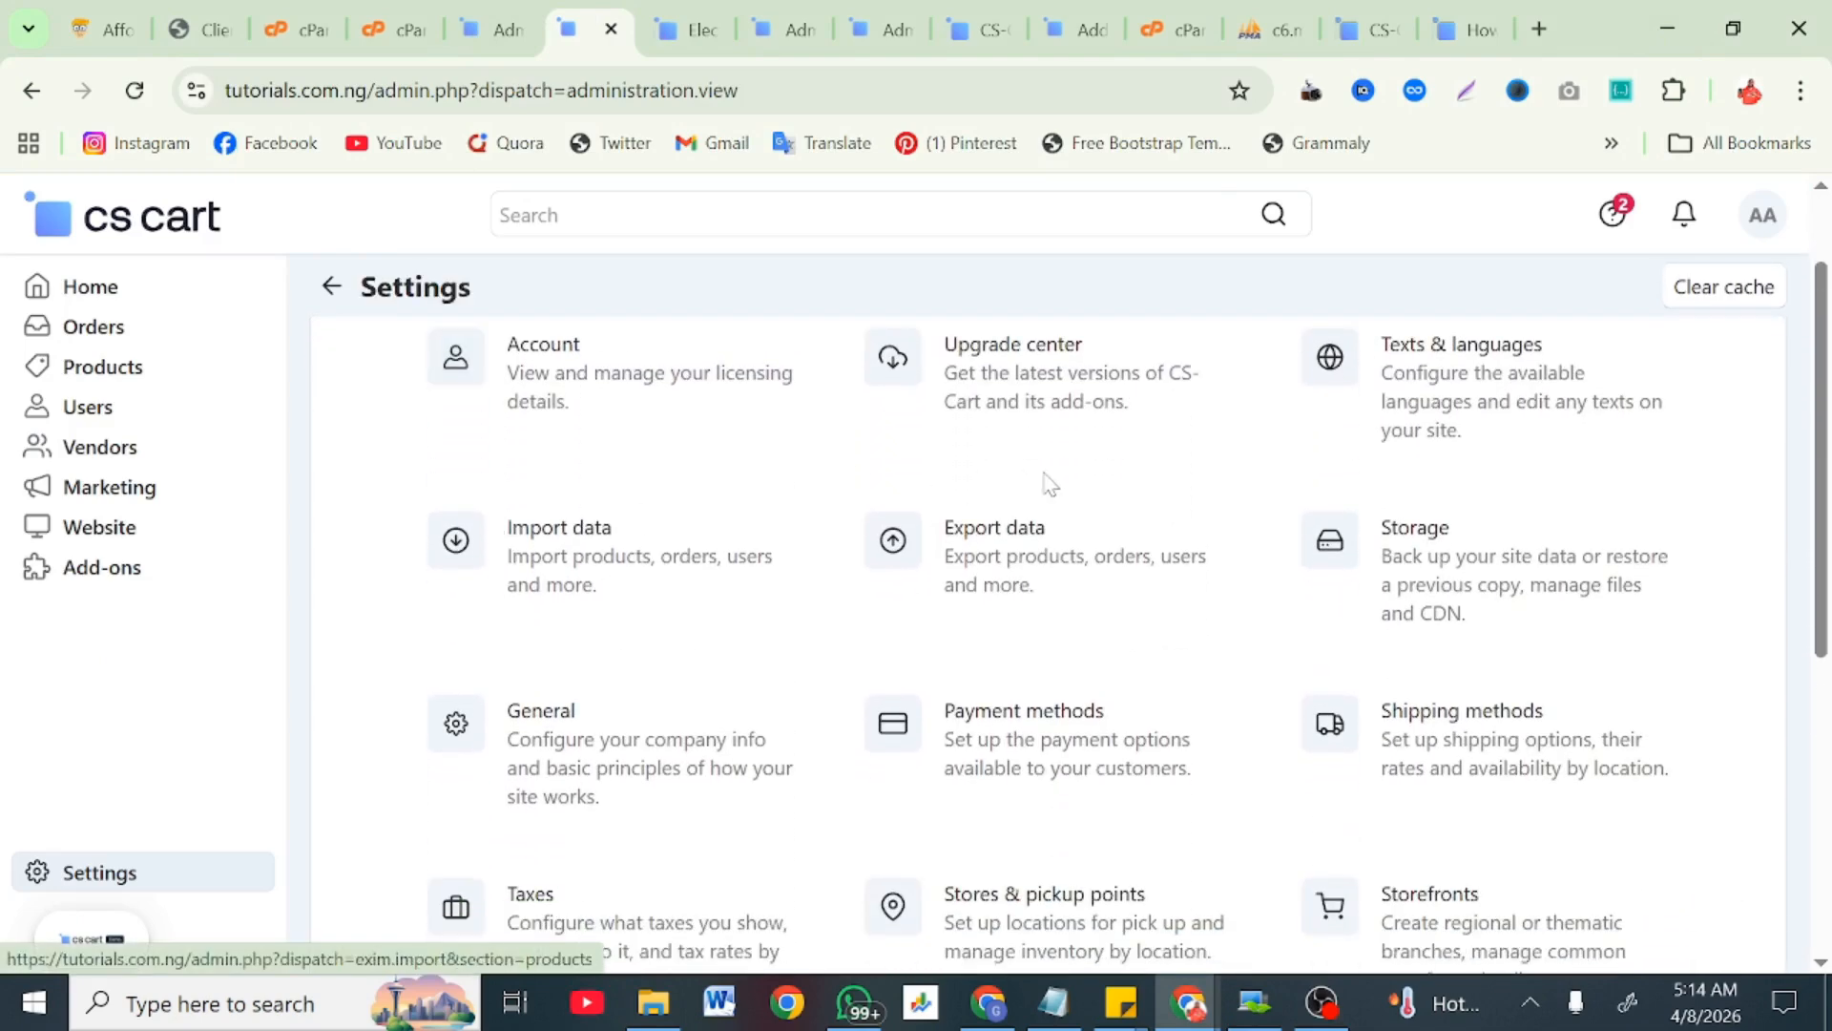
pyautogui.scroll(-2, 1043, 592)
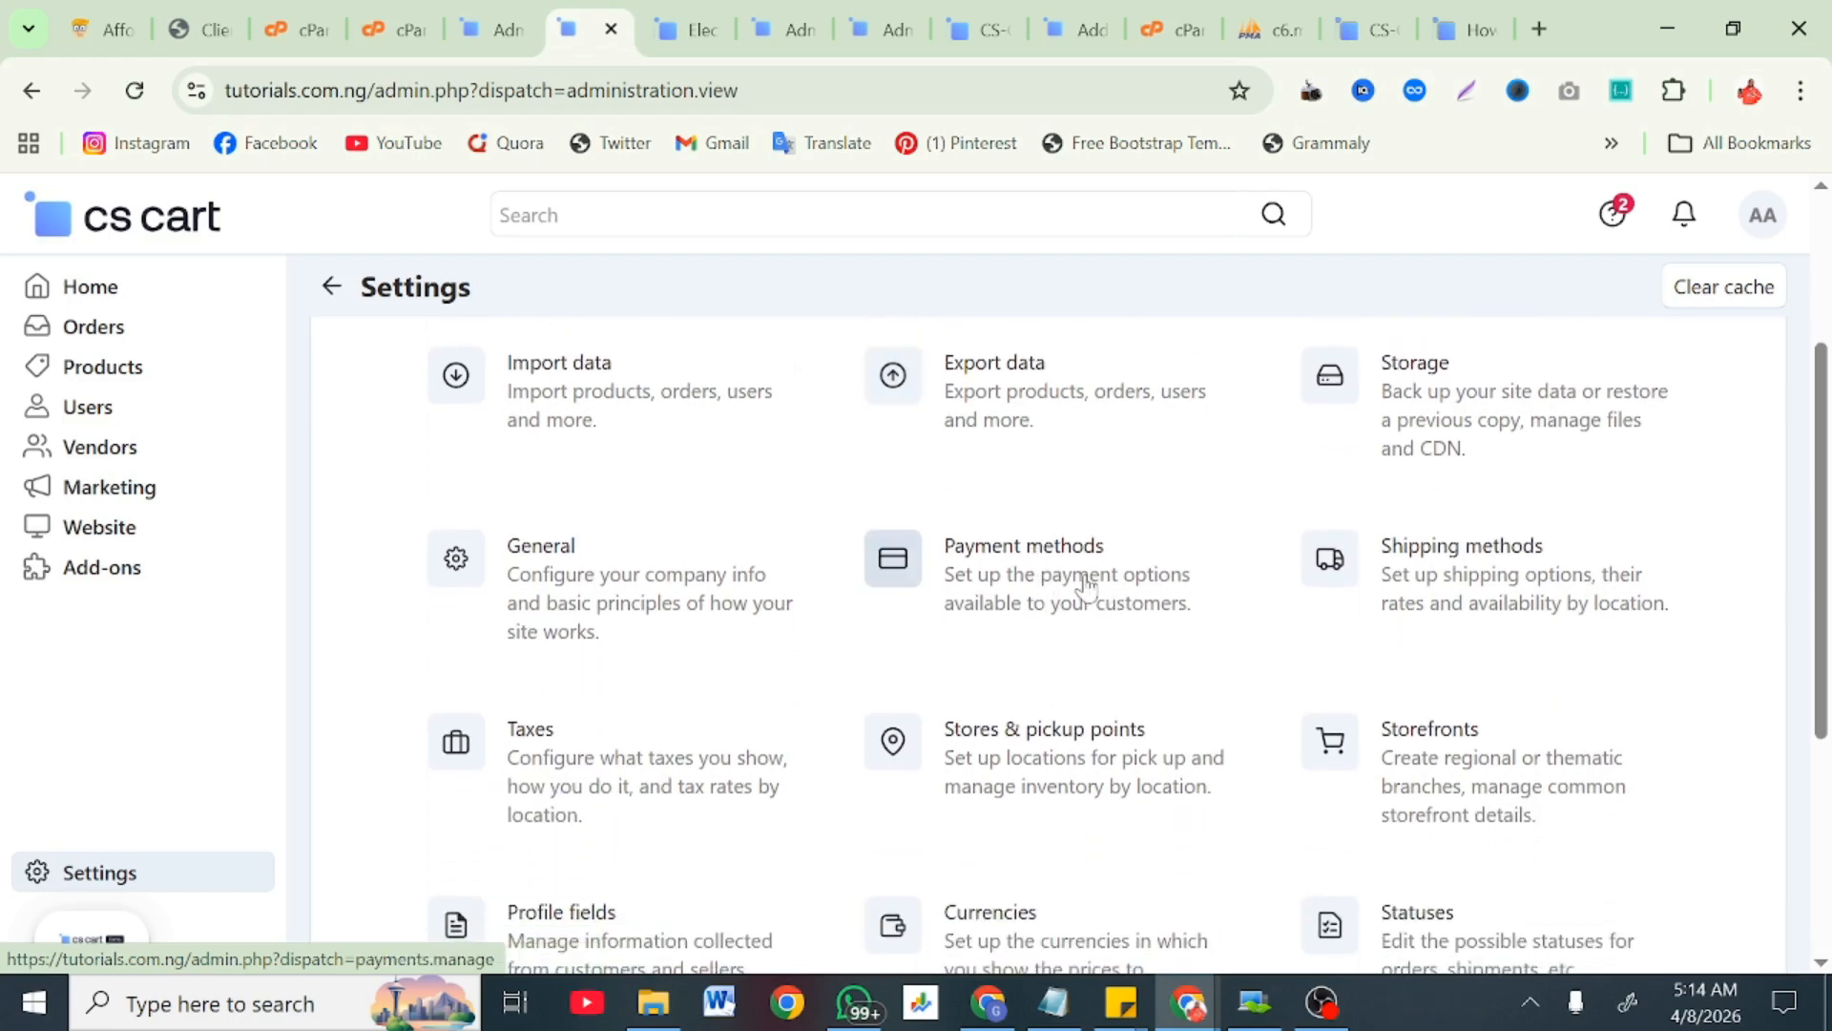
pyautogui.scroll(-1, 1085, 584)
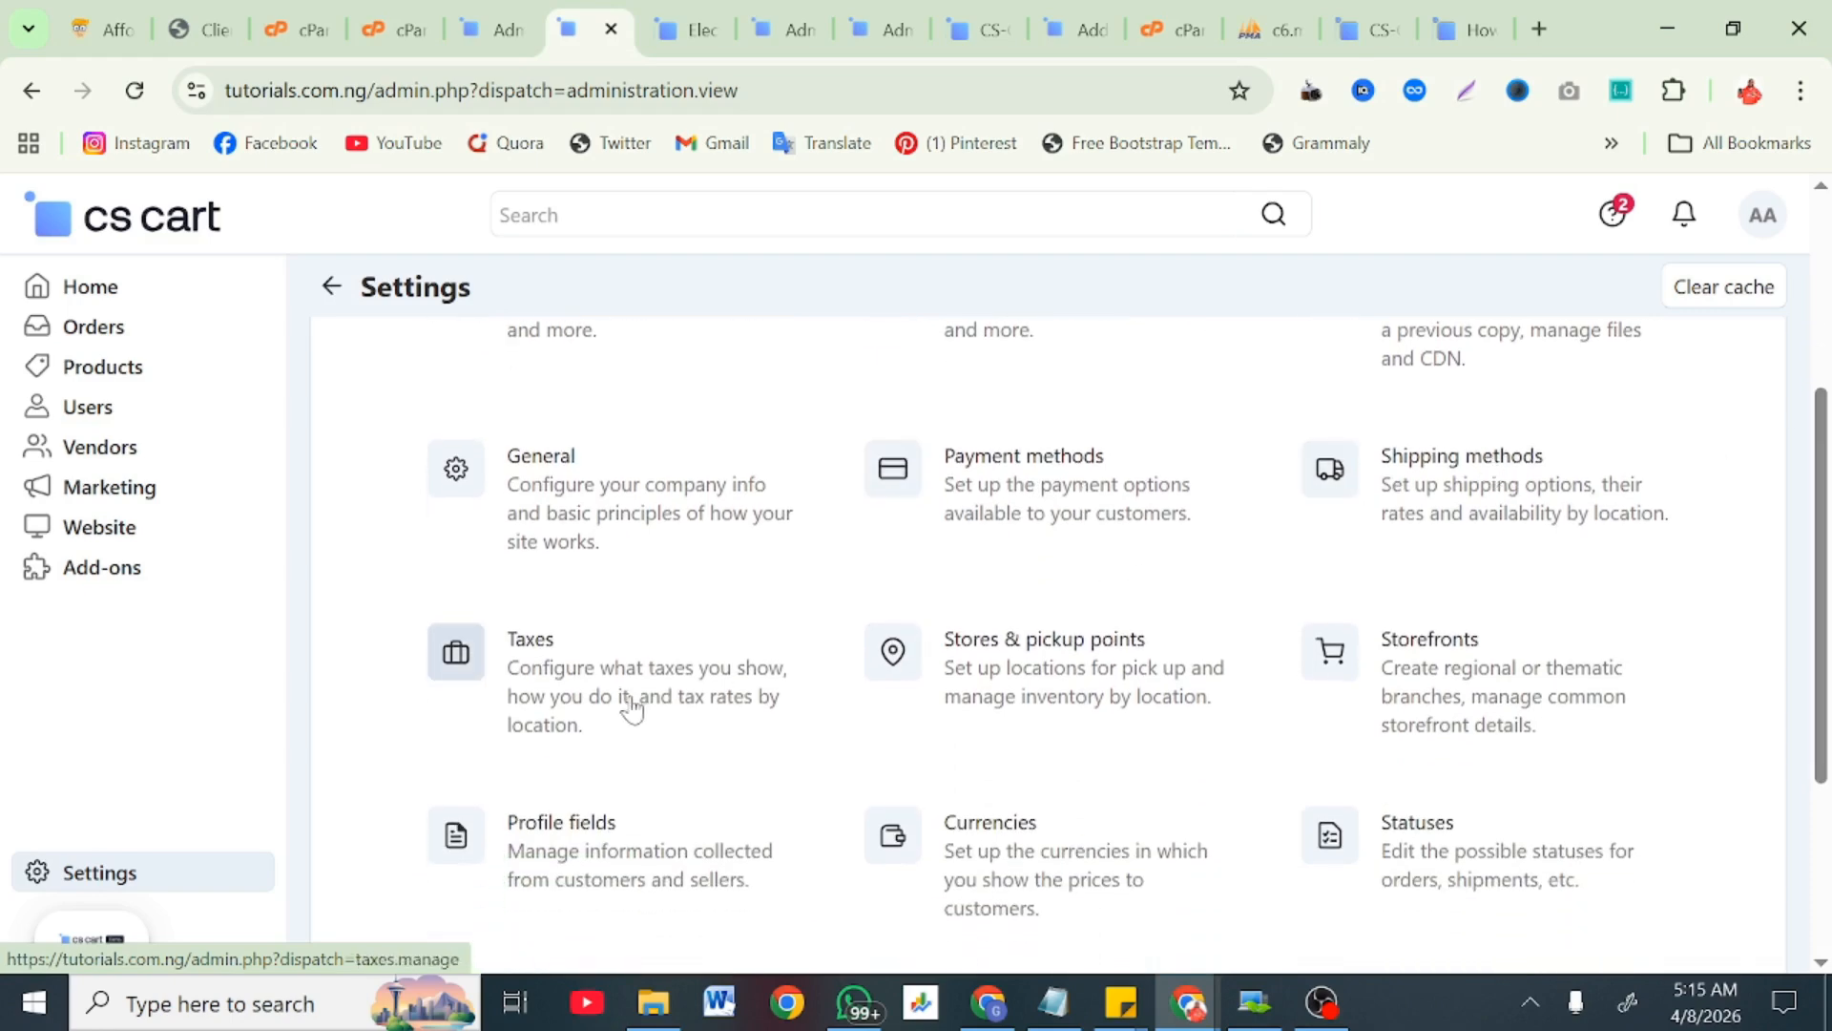
# Step: Return to the storefront window showing the 65" Smart TV product page
pyautogui.scroll(-1, 986, 706)
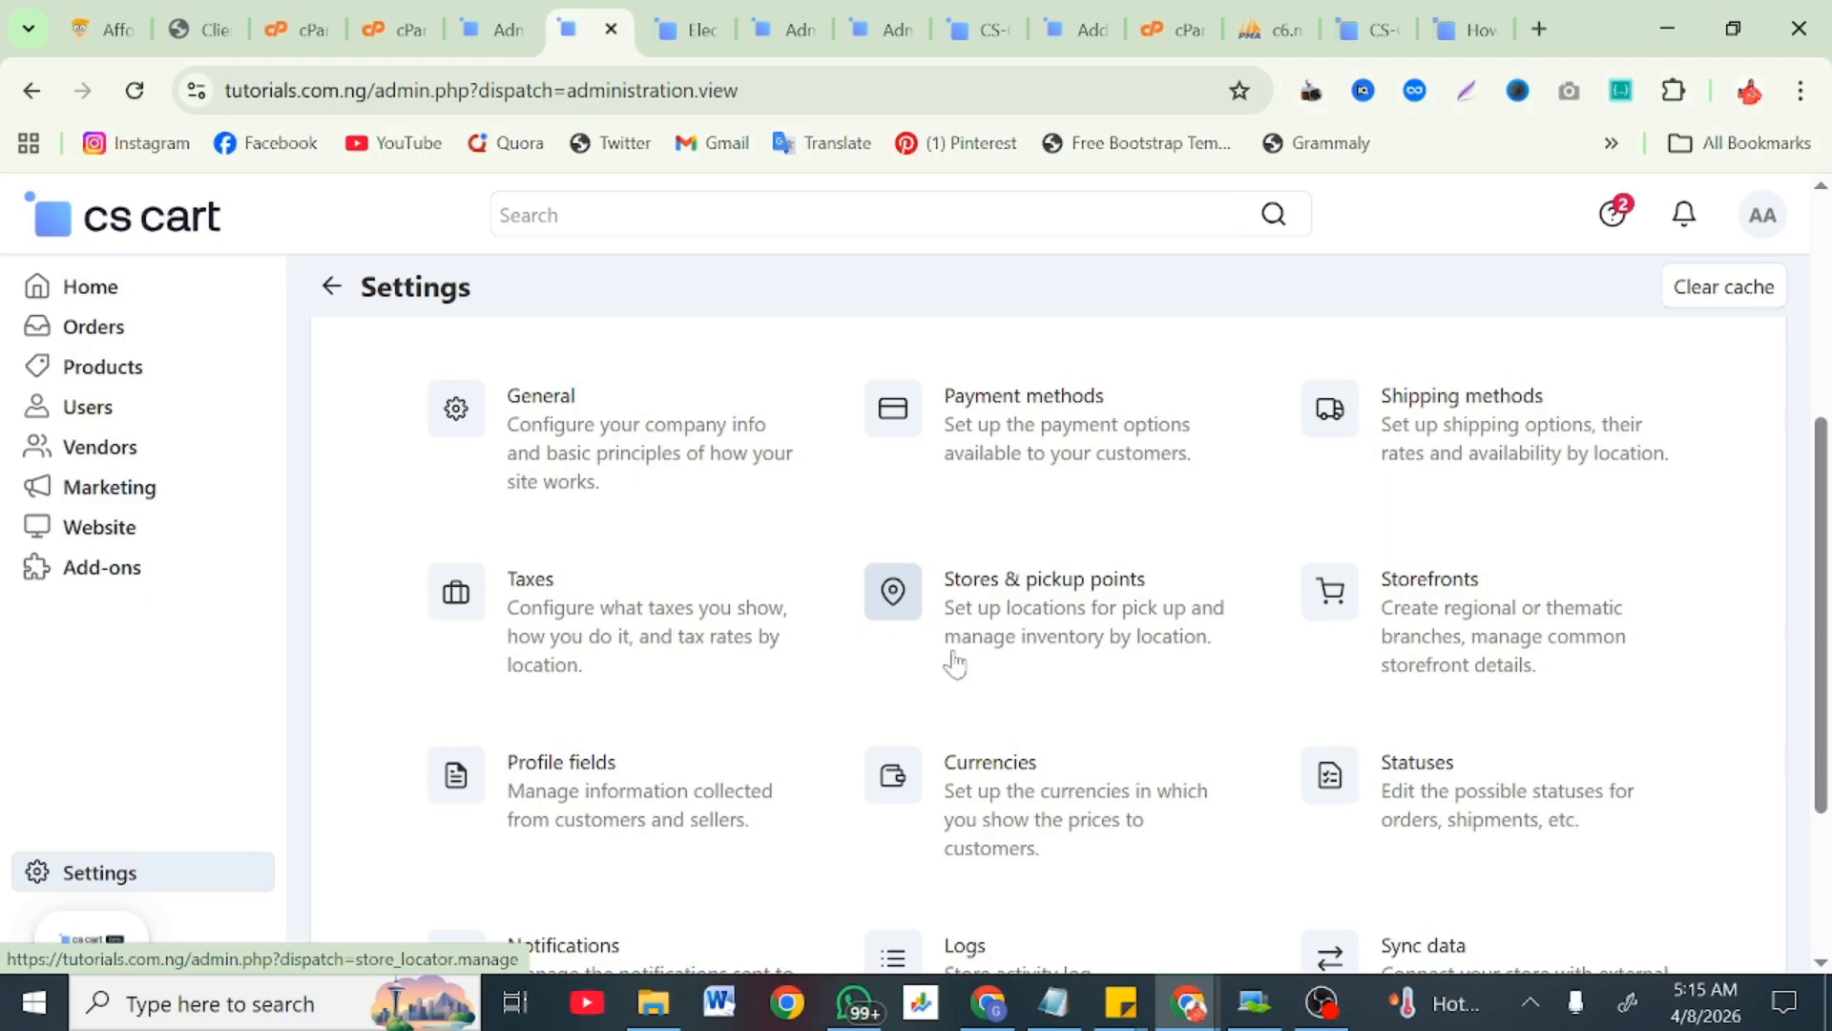
pyautogui.scroll(-3, 1088, 597)
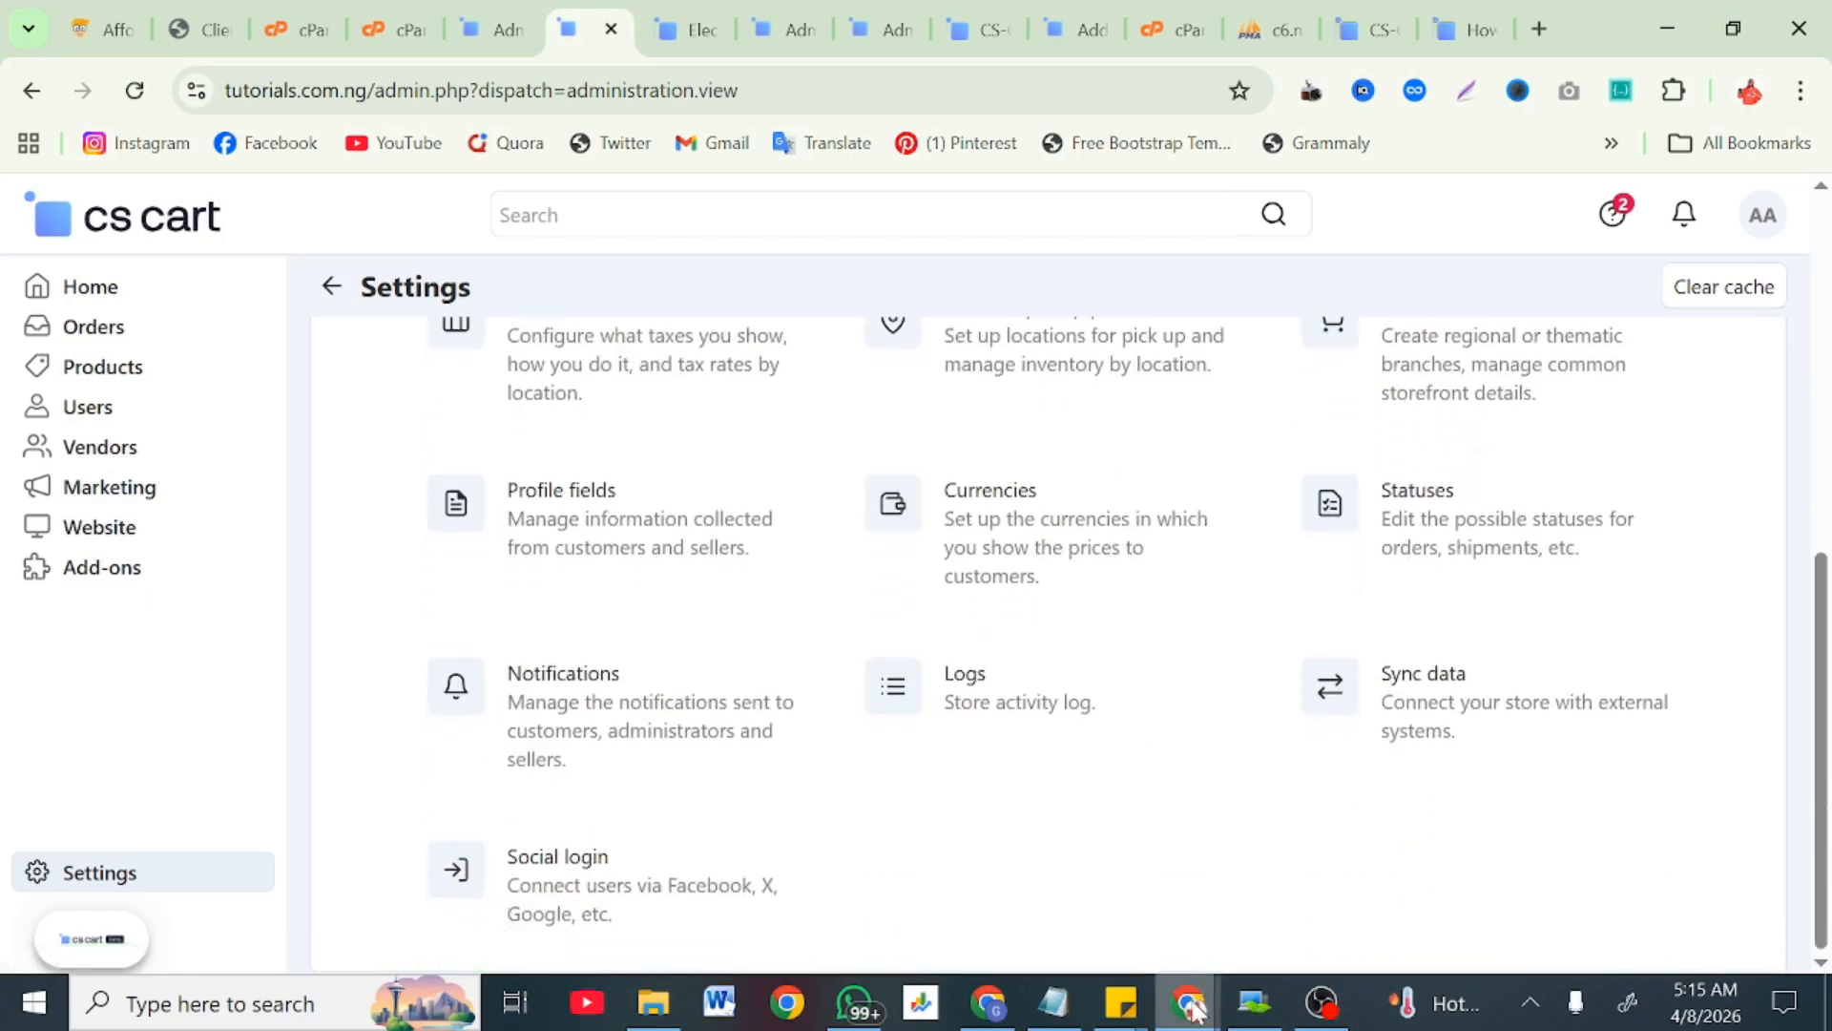
pyautogui.moveTo(1188, 1001)
pyautogui.click(1496, 906)
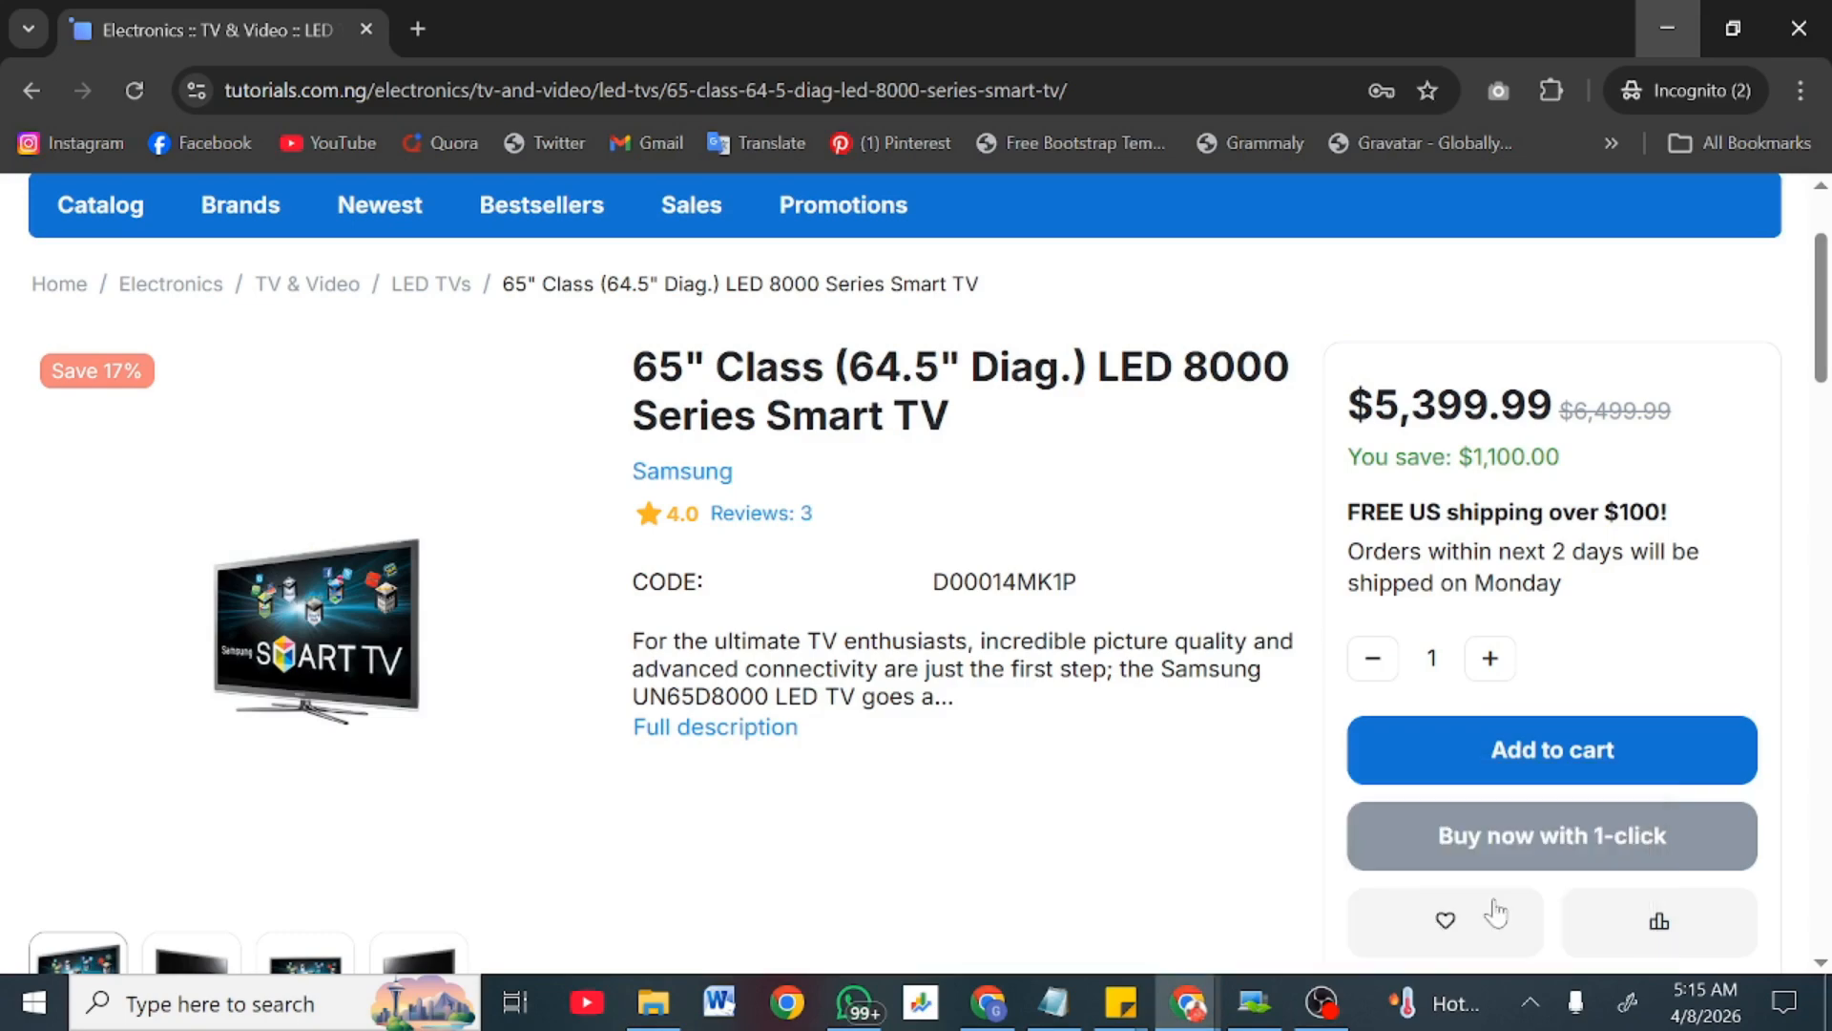
# Step: Open the My Account menu and its Track my order field, then minimize the storefront
pyautogui.scroll(-15, 1009, 688)
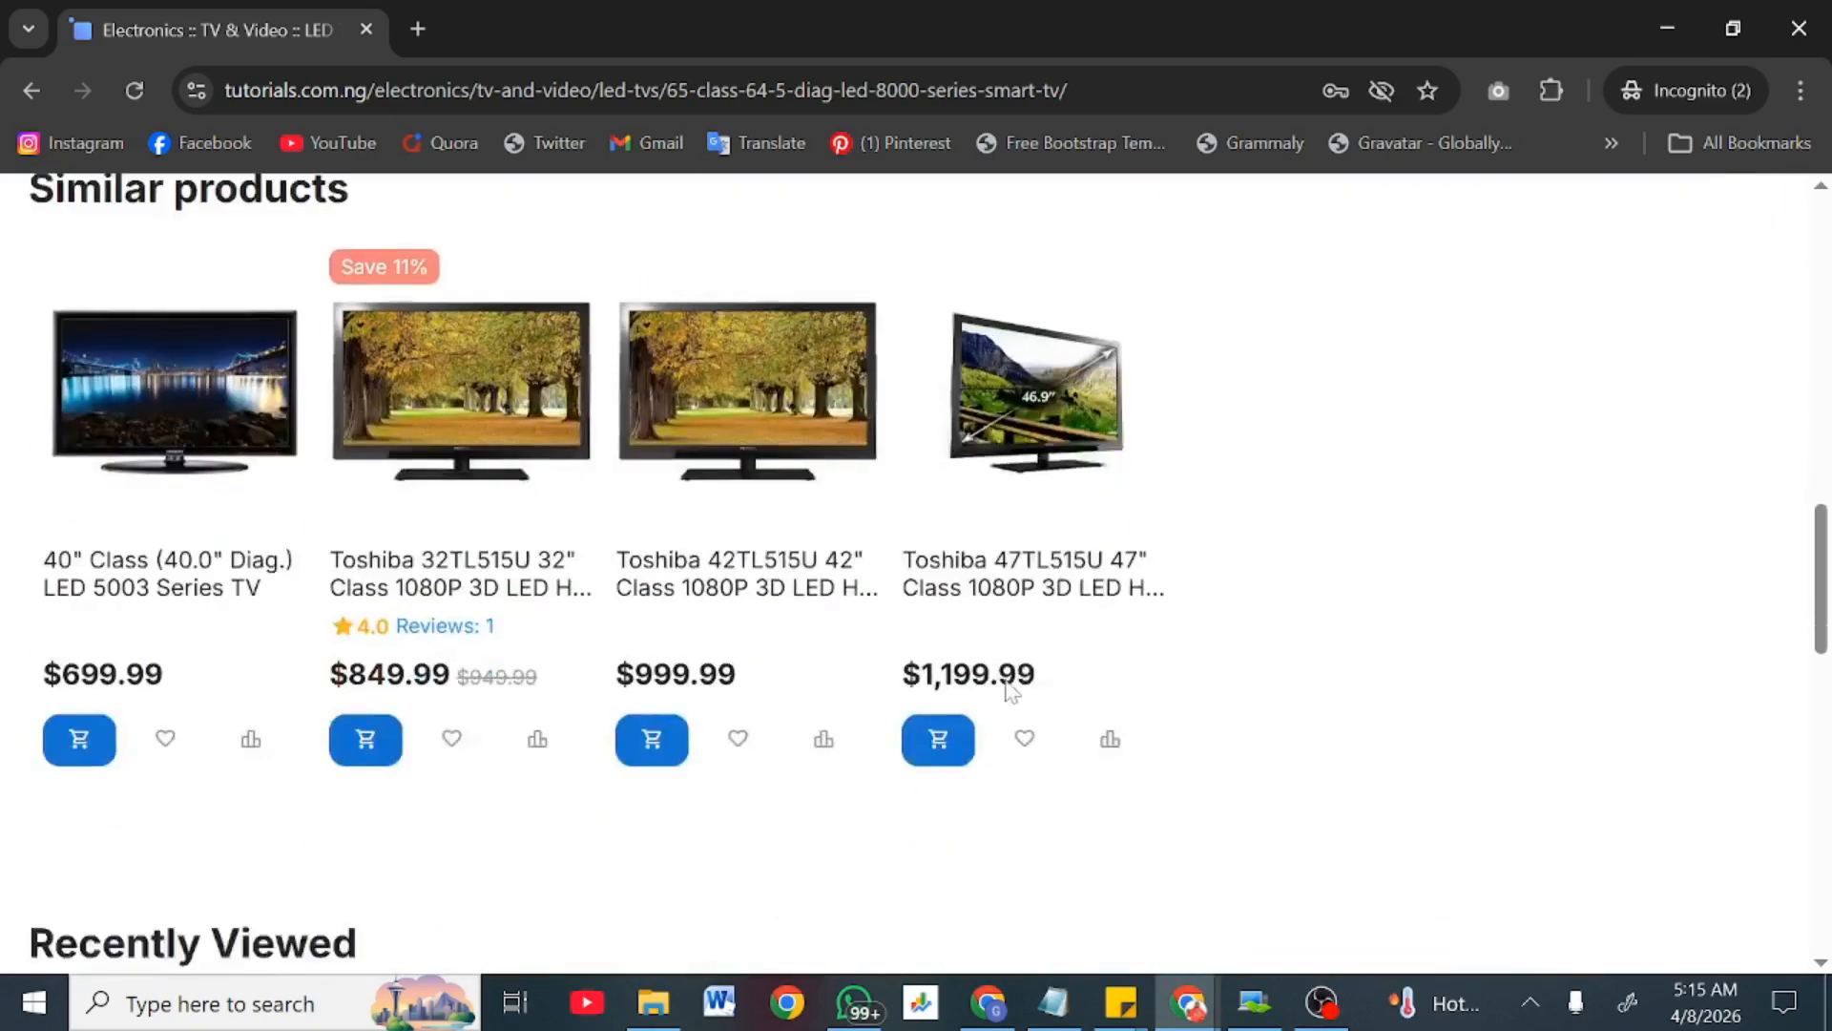
pyautogui.scroll(-5, 1011, 689)
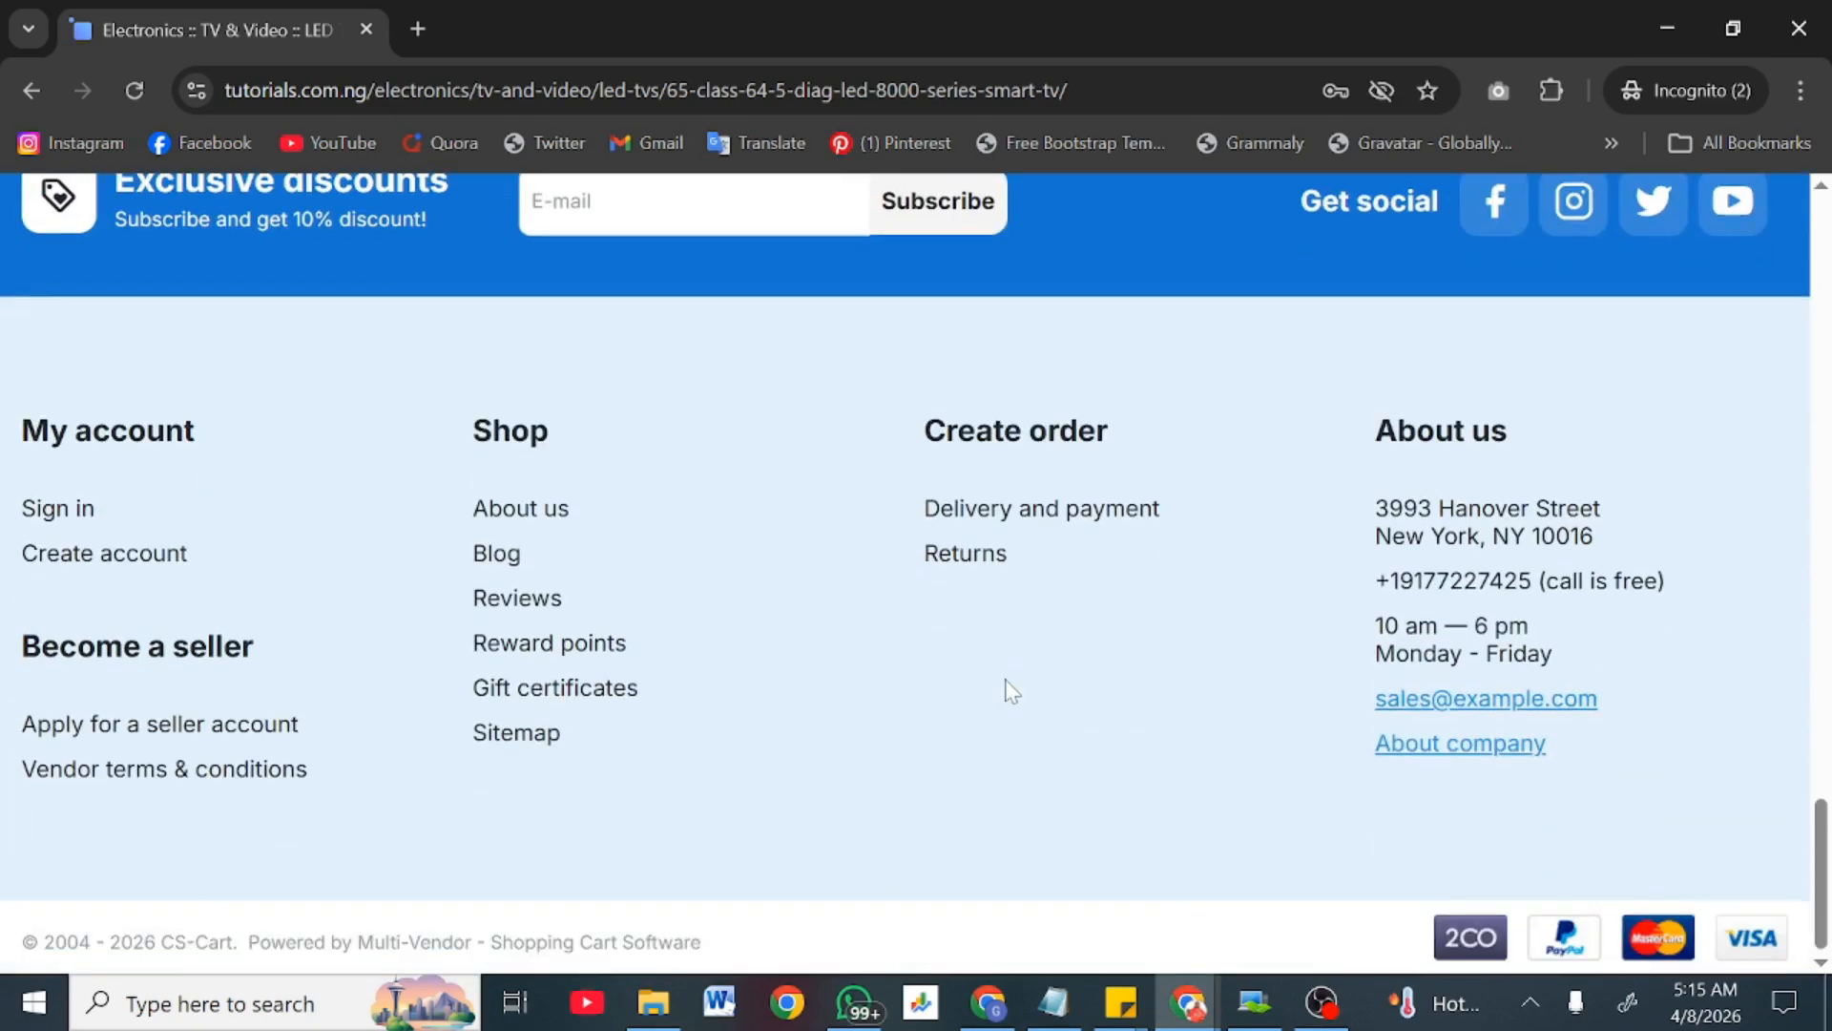
pyautogui.scroll(20, 1011, 689)
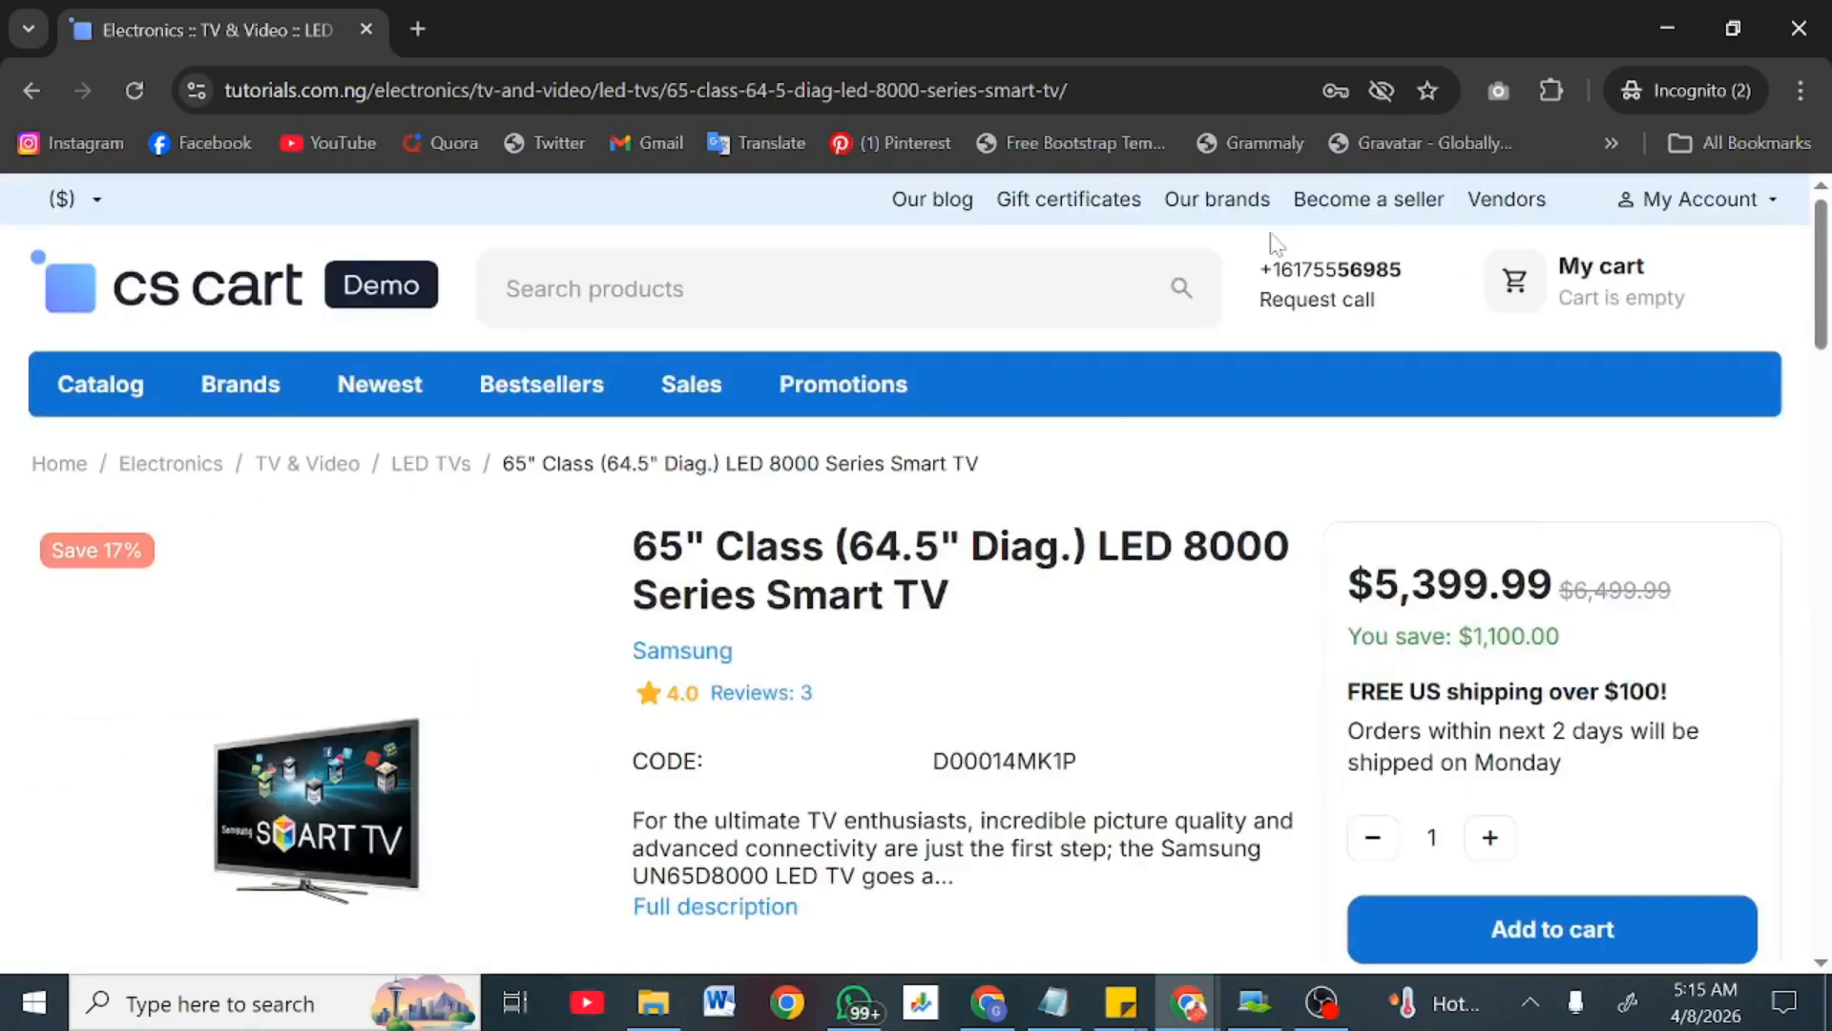
pyautogui.click(1707, 212)
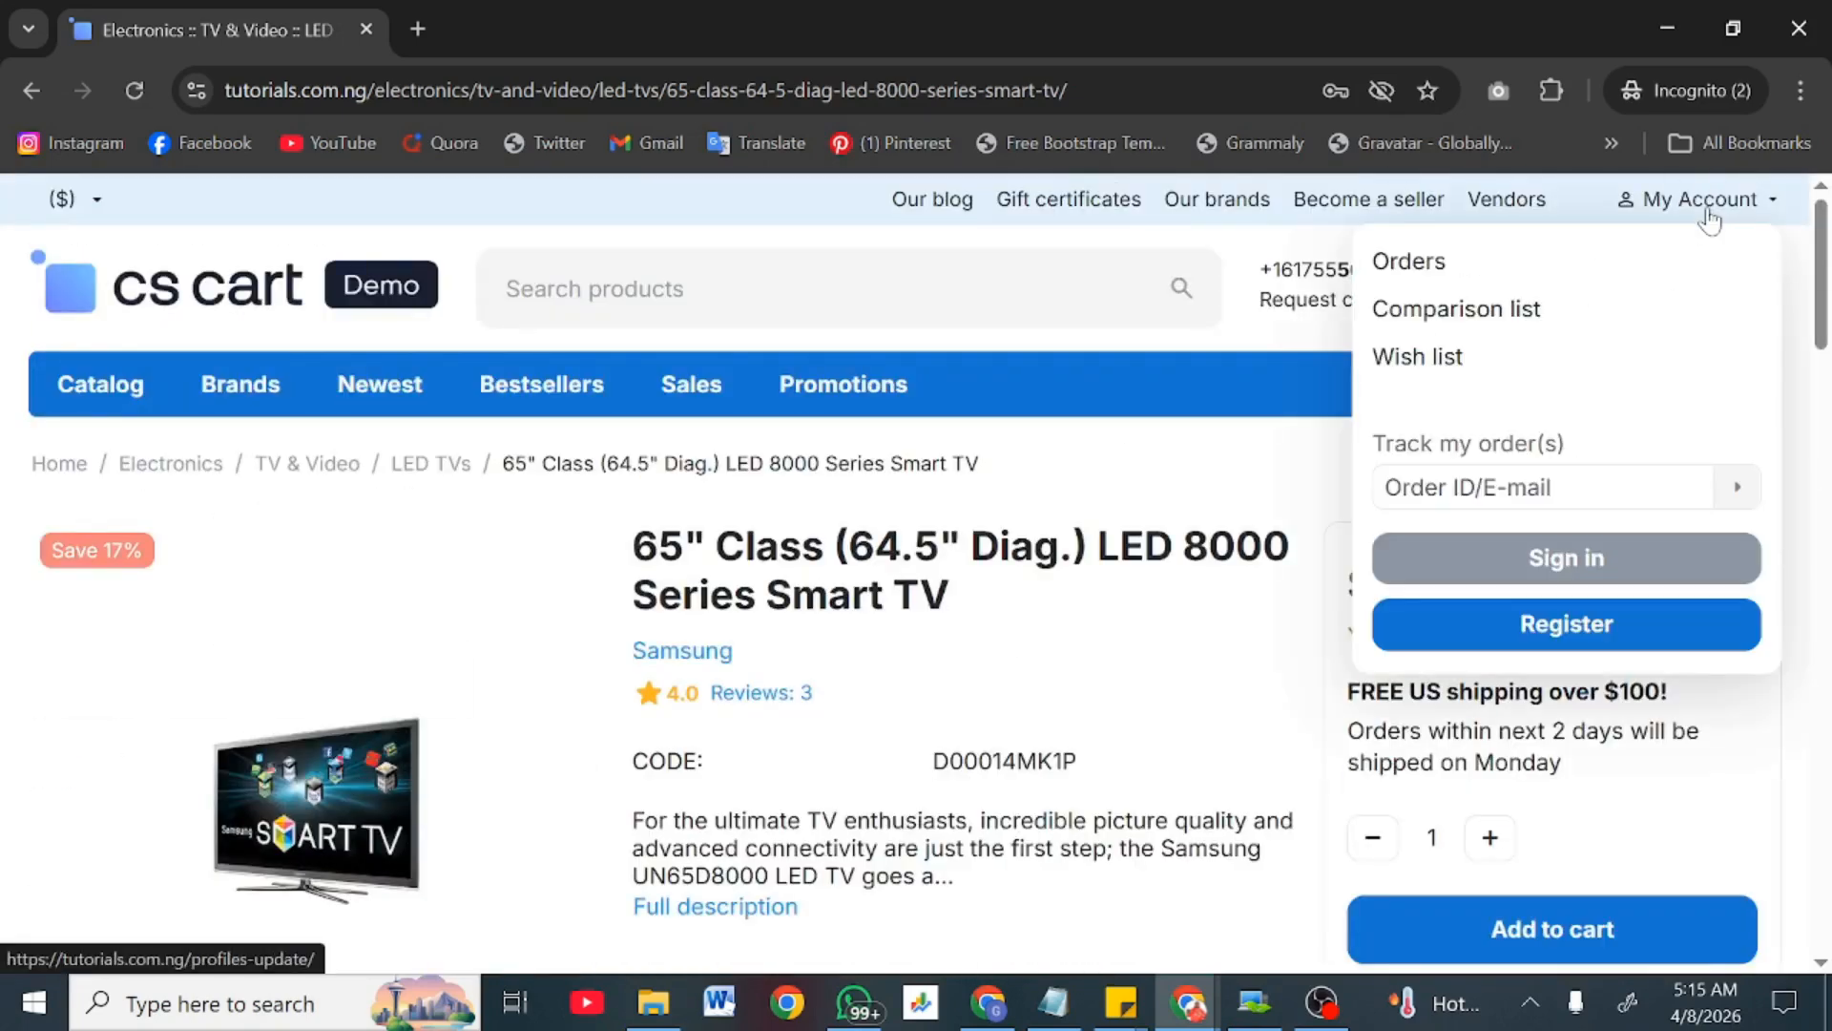
pyautogui.click(1527, 486)
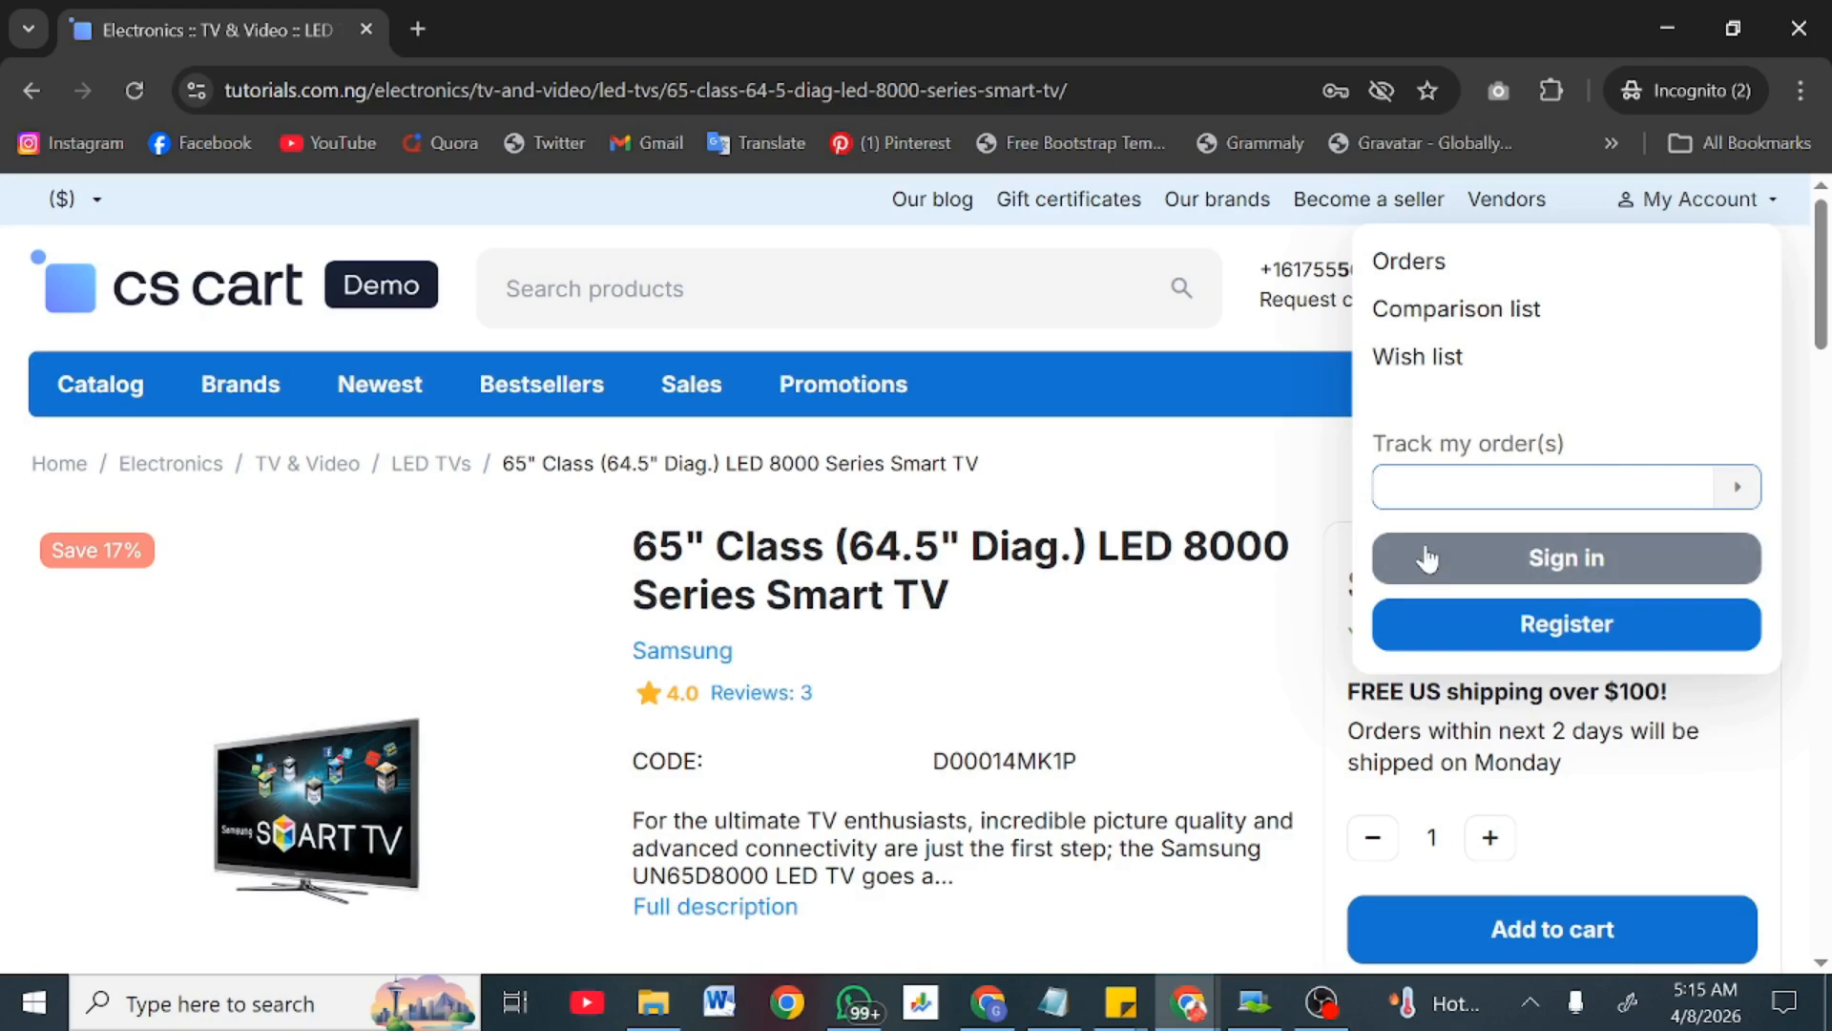
pyautogui.click(1671, 13)
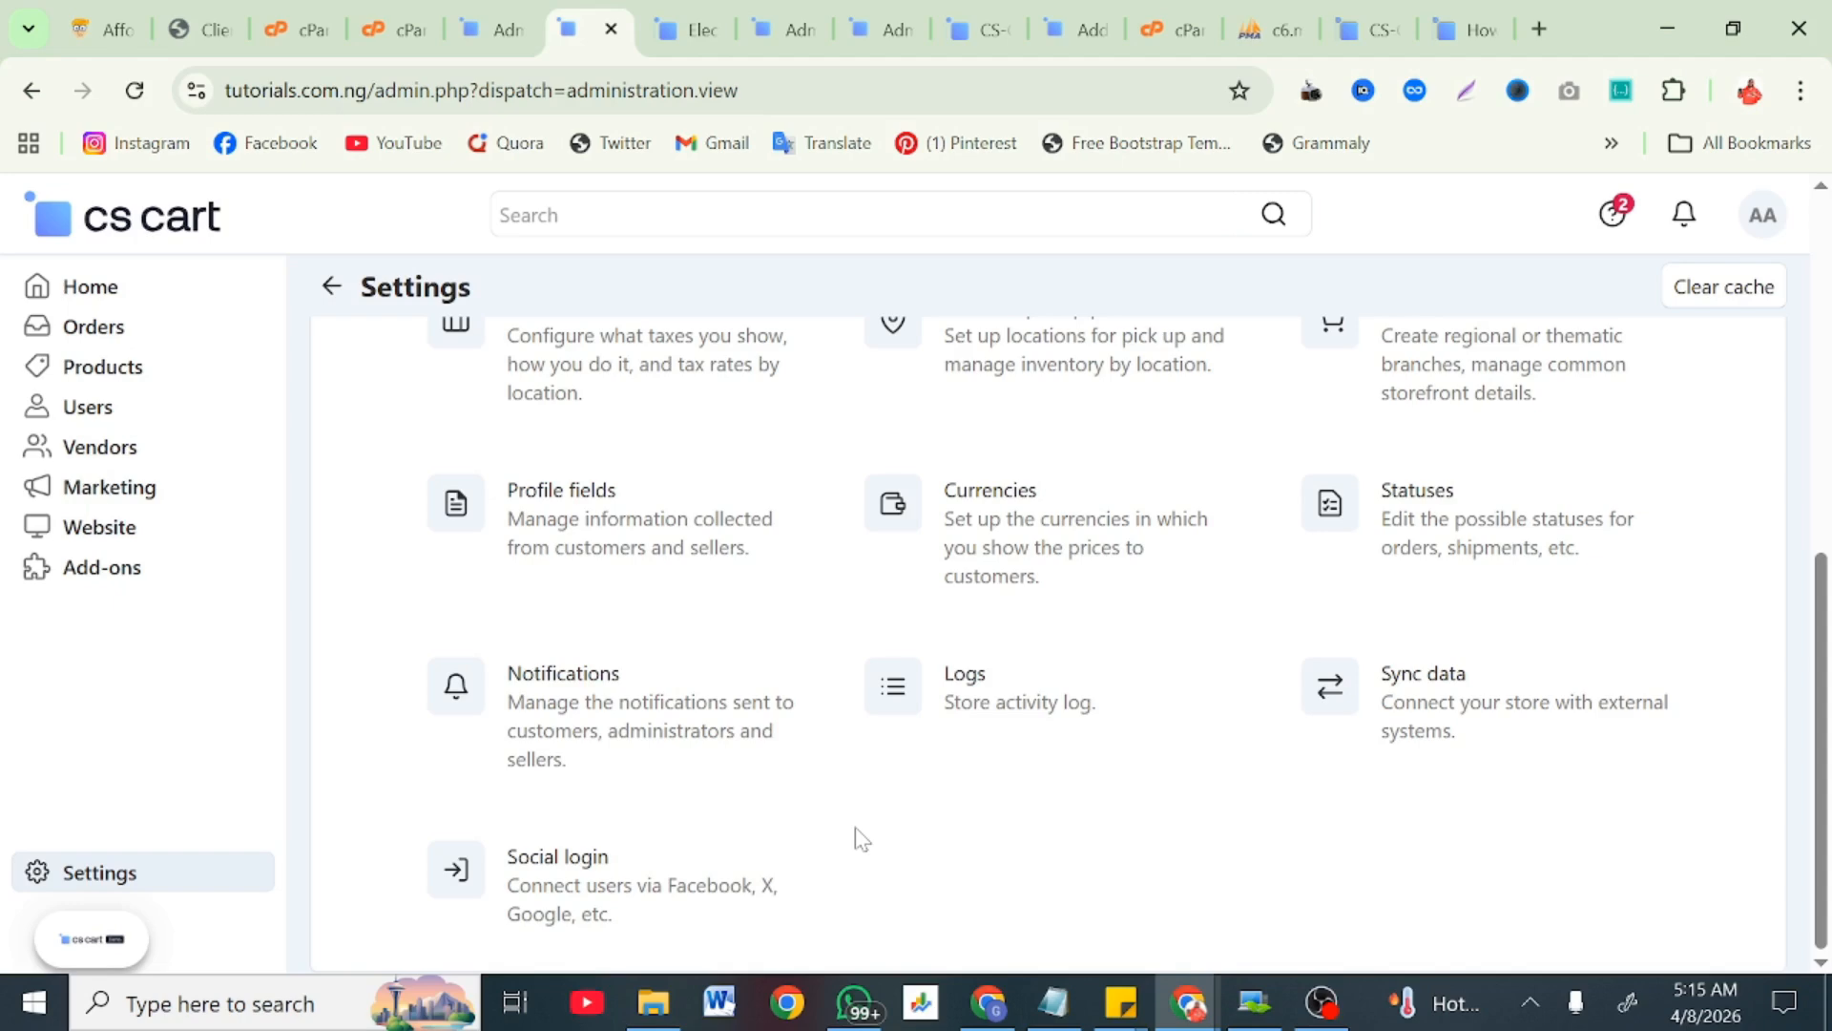
pyautogui.scroll(1, 735, 822)
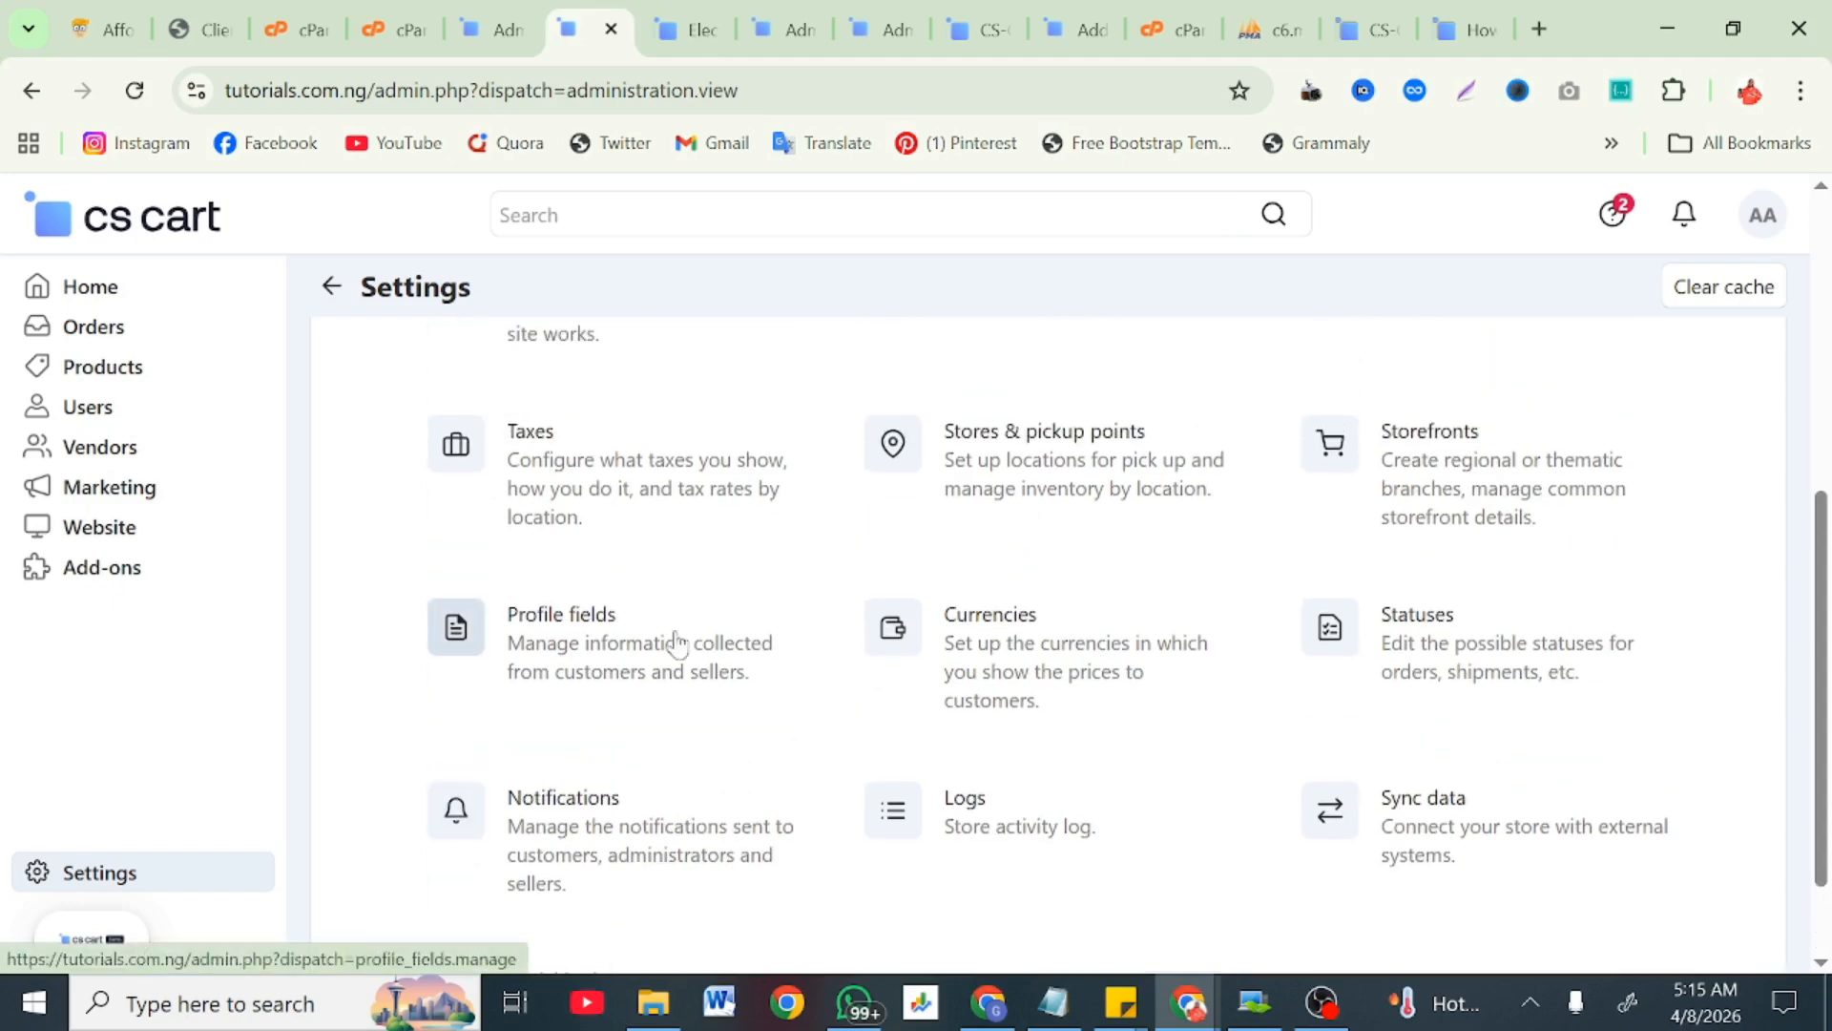
pyautogui.scroll(2, 625, 668)
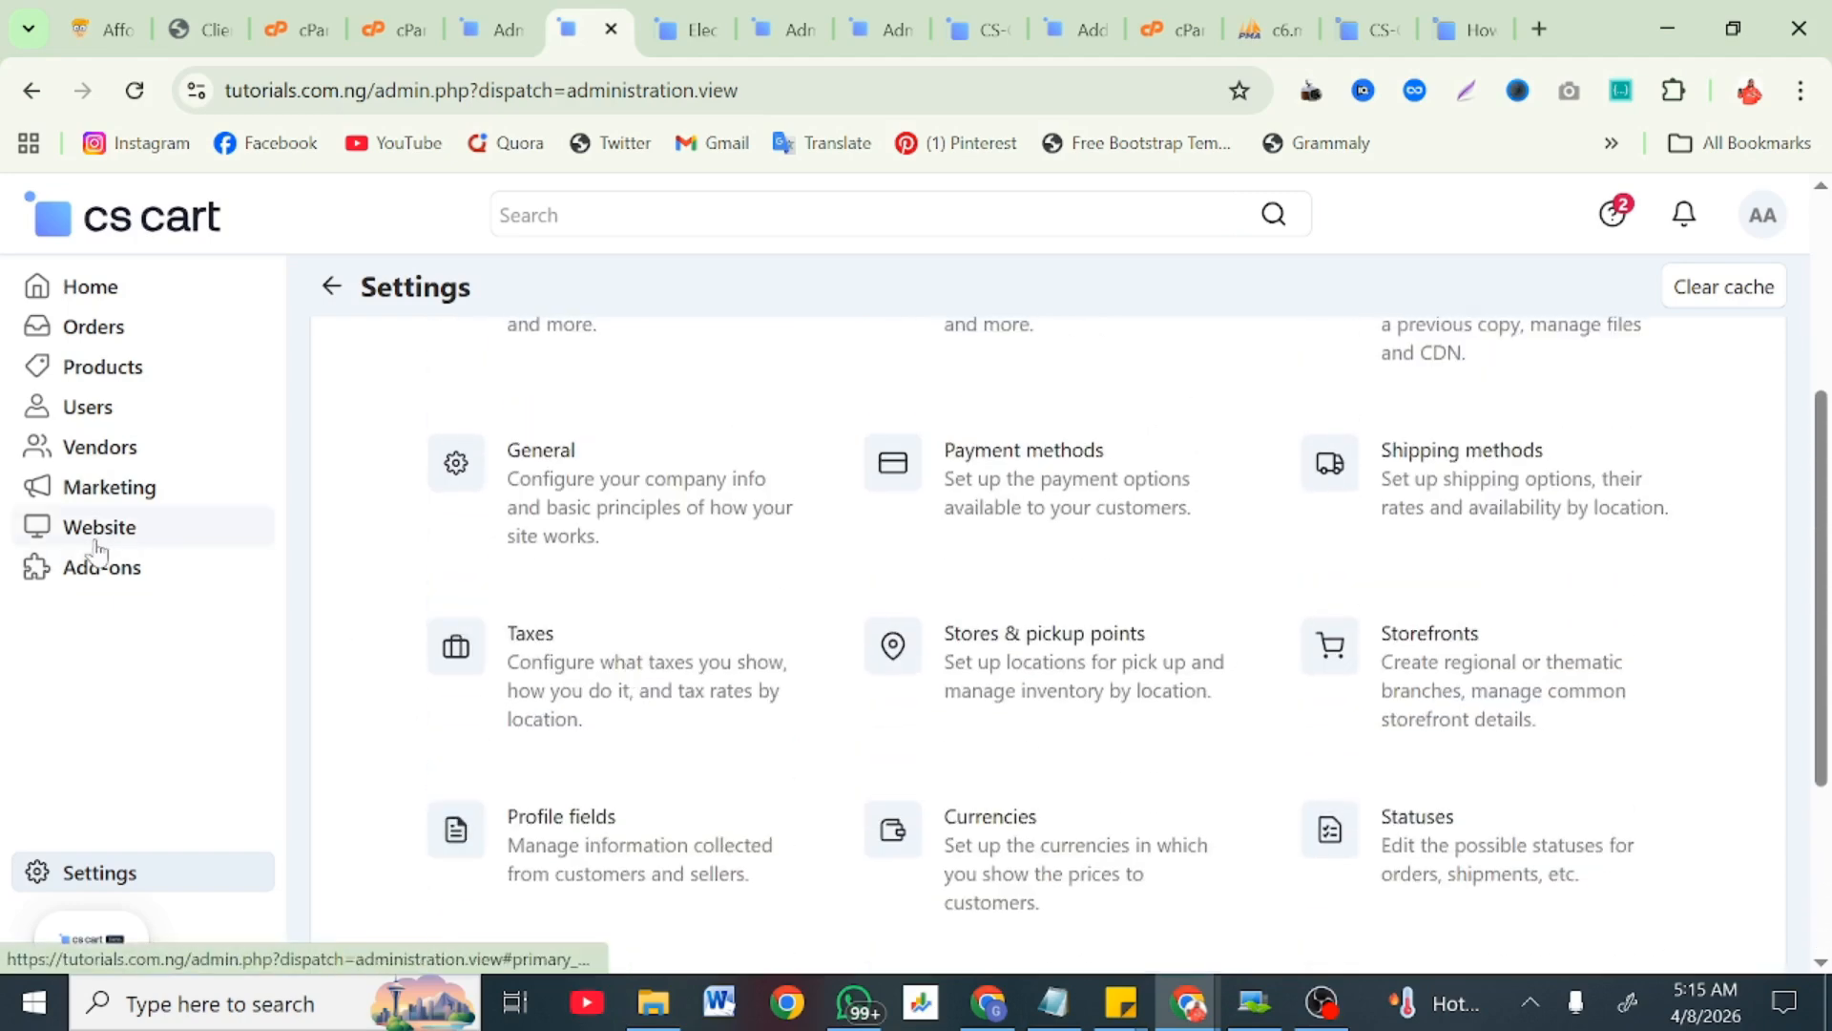
pyautogui.scroll(2, 96, 551)
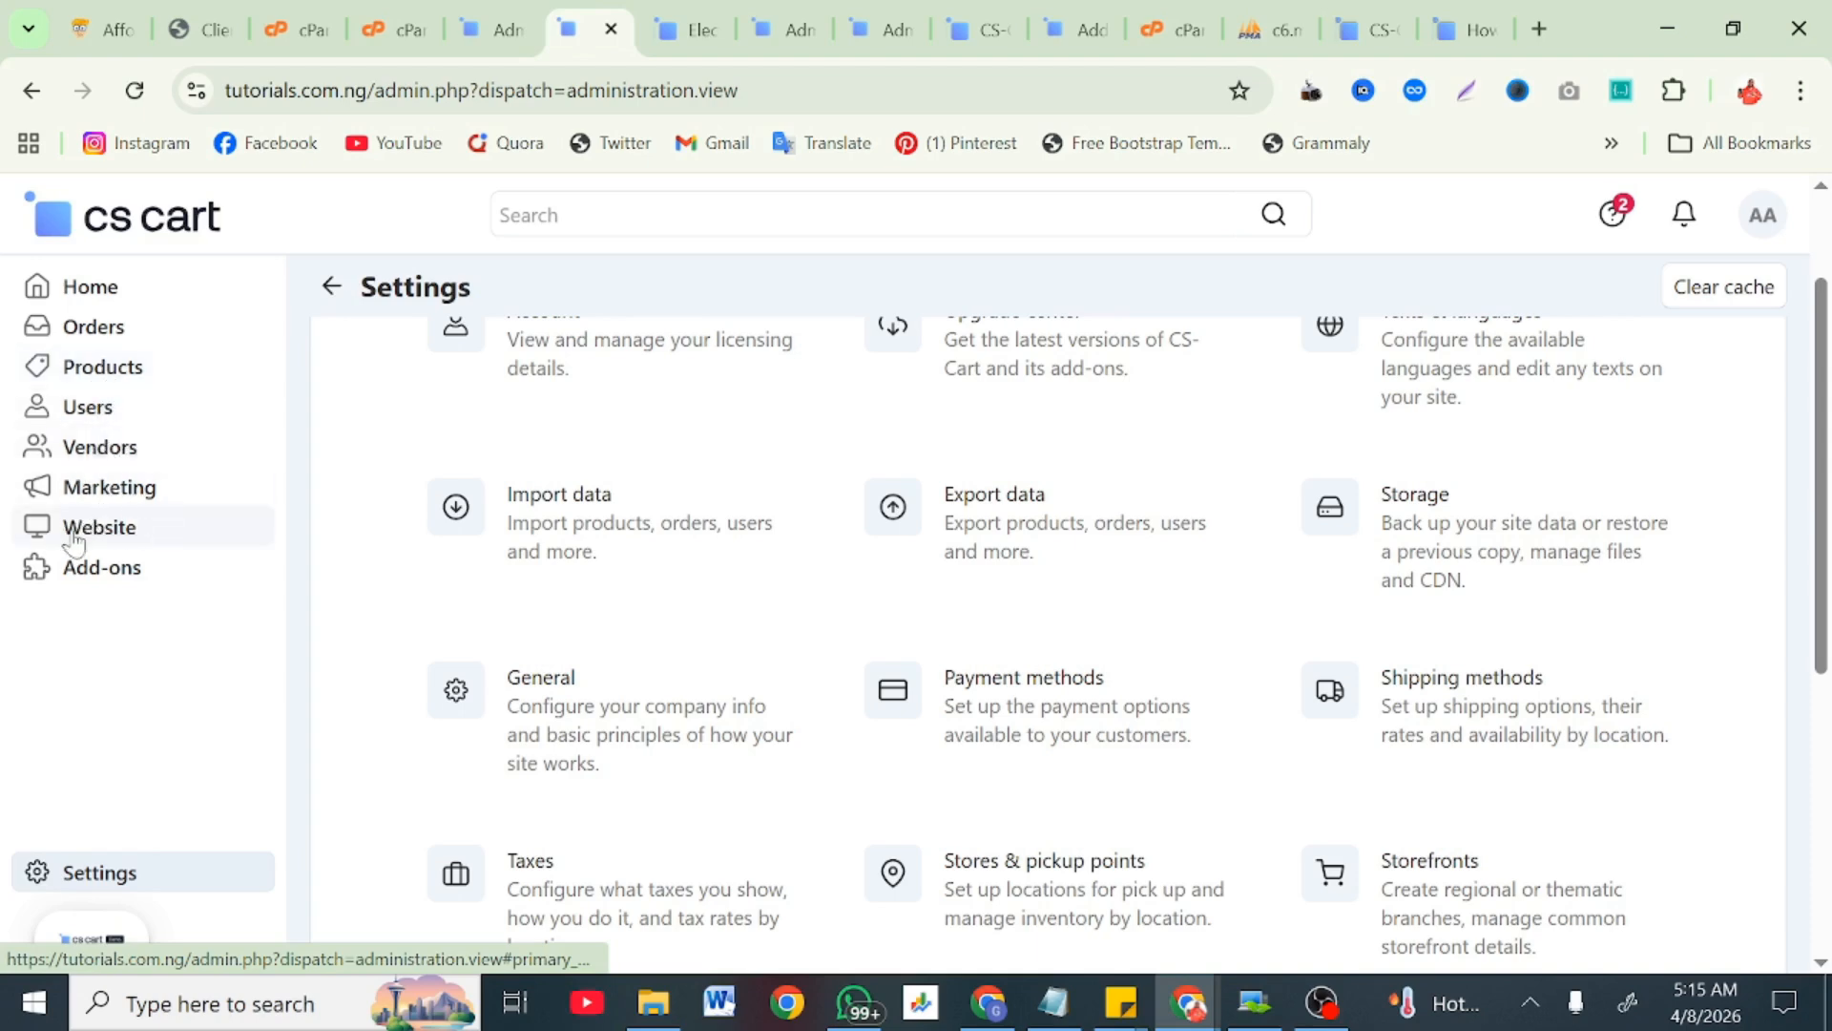
# Step: Go to the admin Dashboard and scroll through its analytics
pyautogui.click(77, 299)
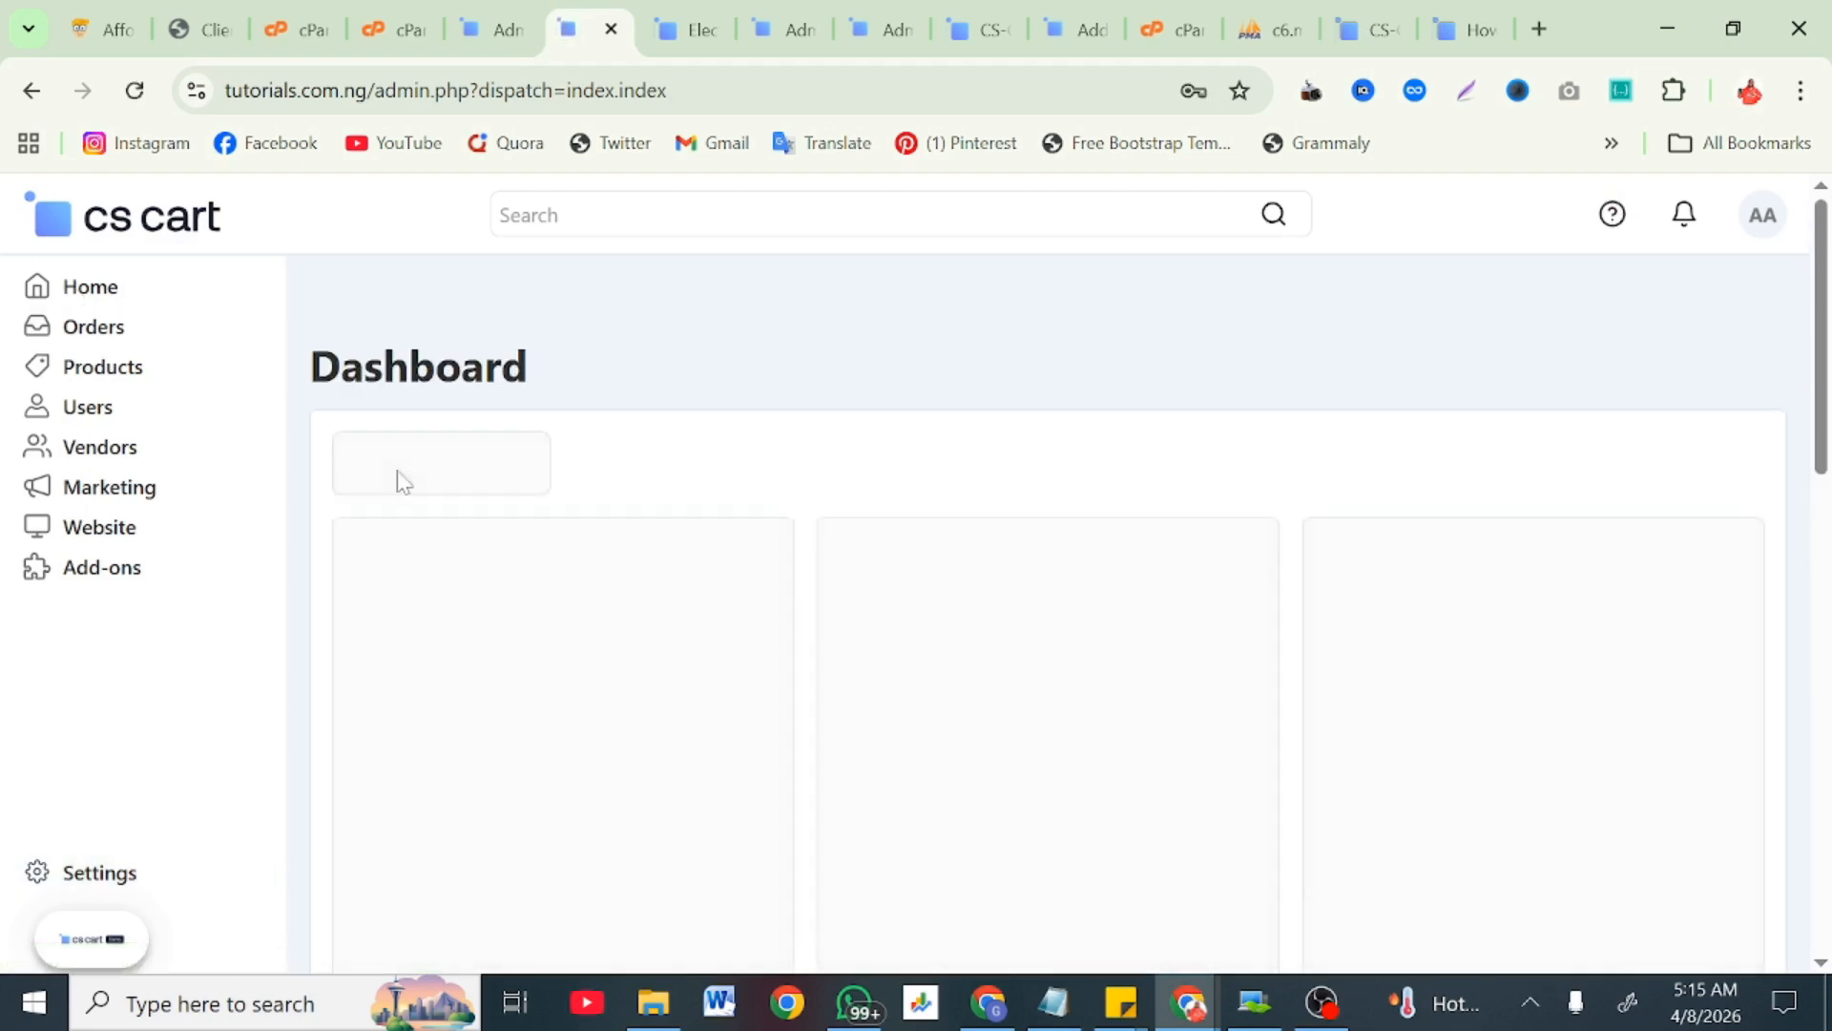
pyautogui.scroll(-5, 401, 482)
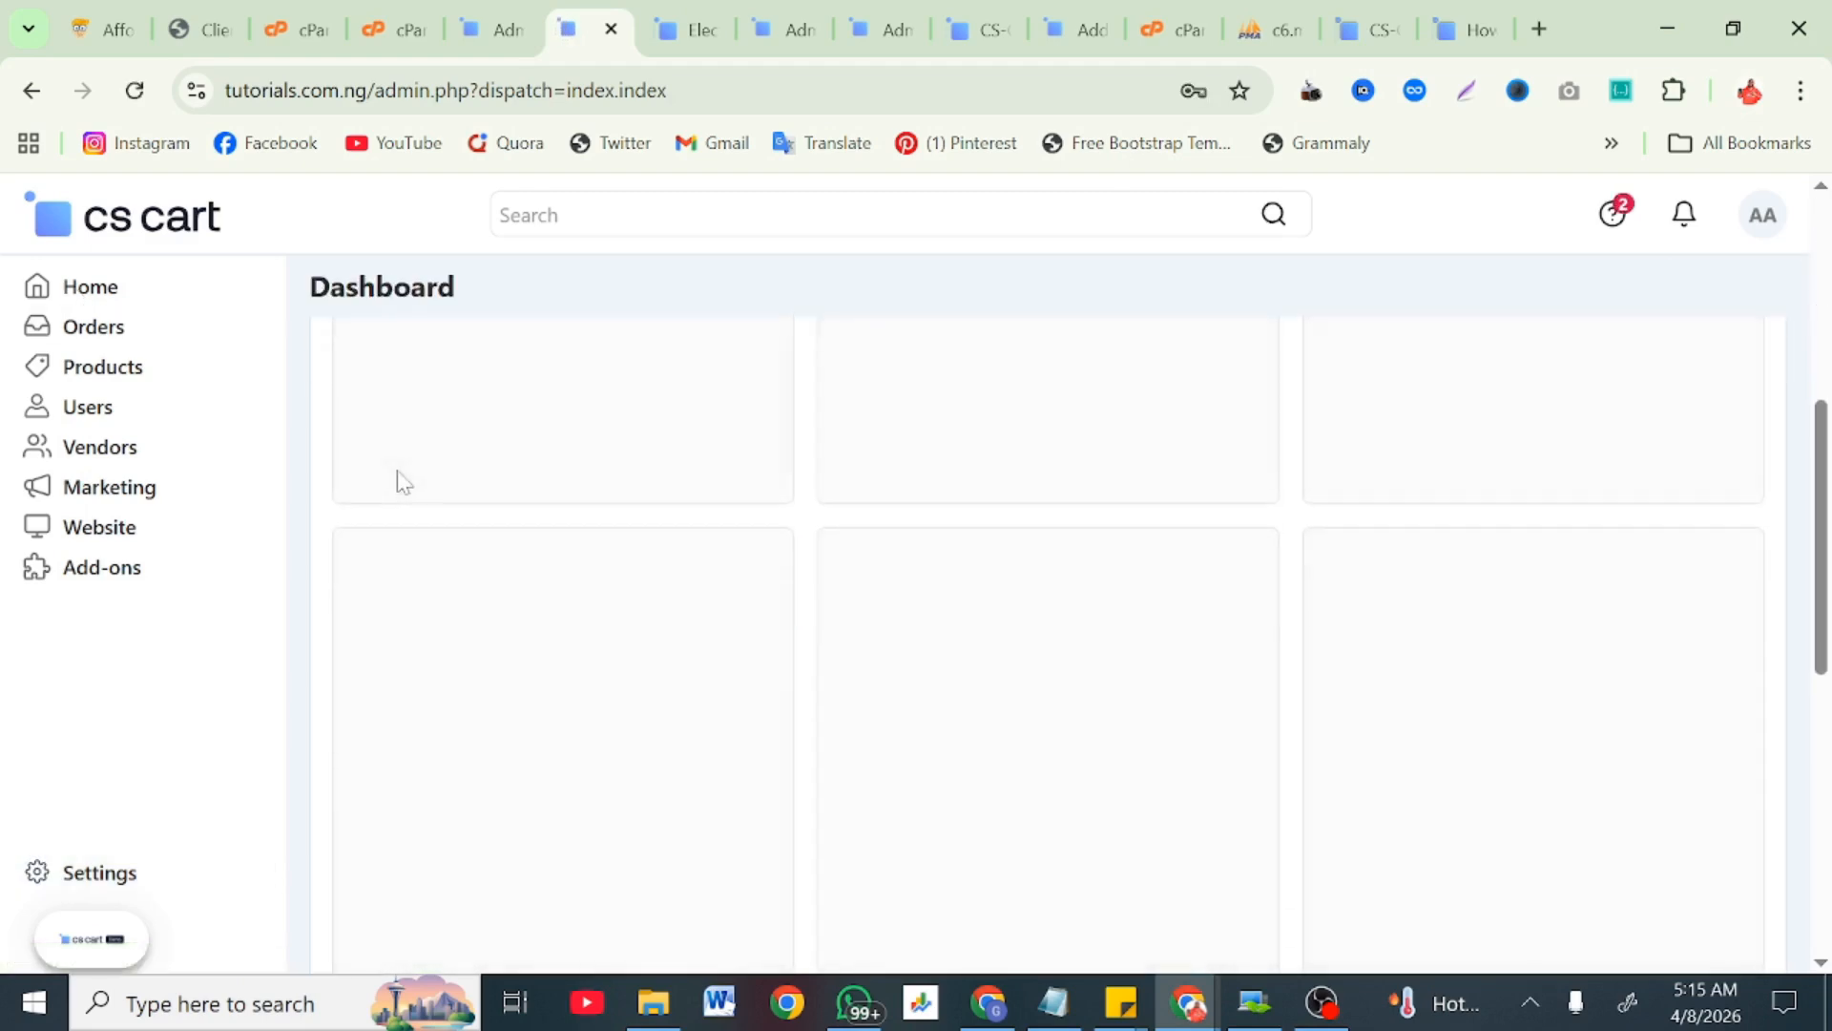
pyautogui.scroll(-8, 401, 482)
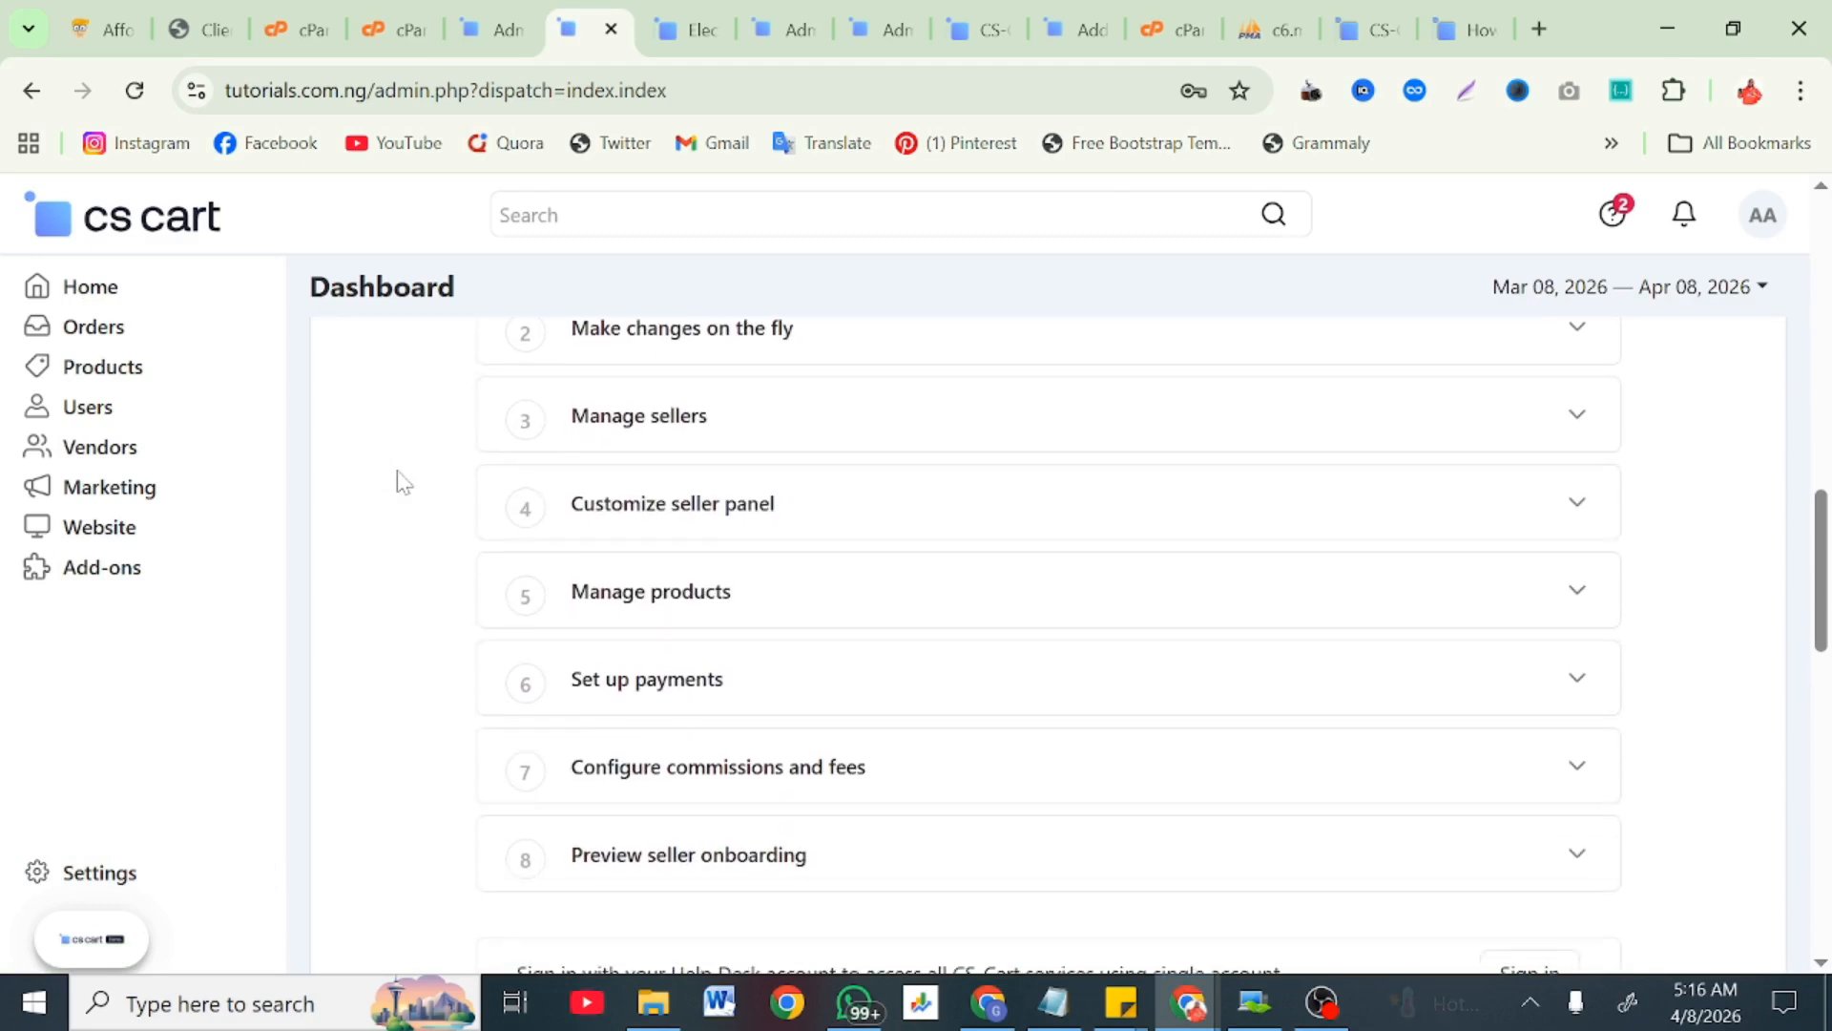
pyautogui.scroll(8, 397, 483)
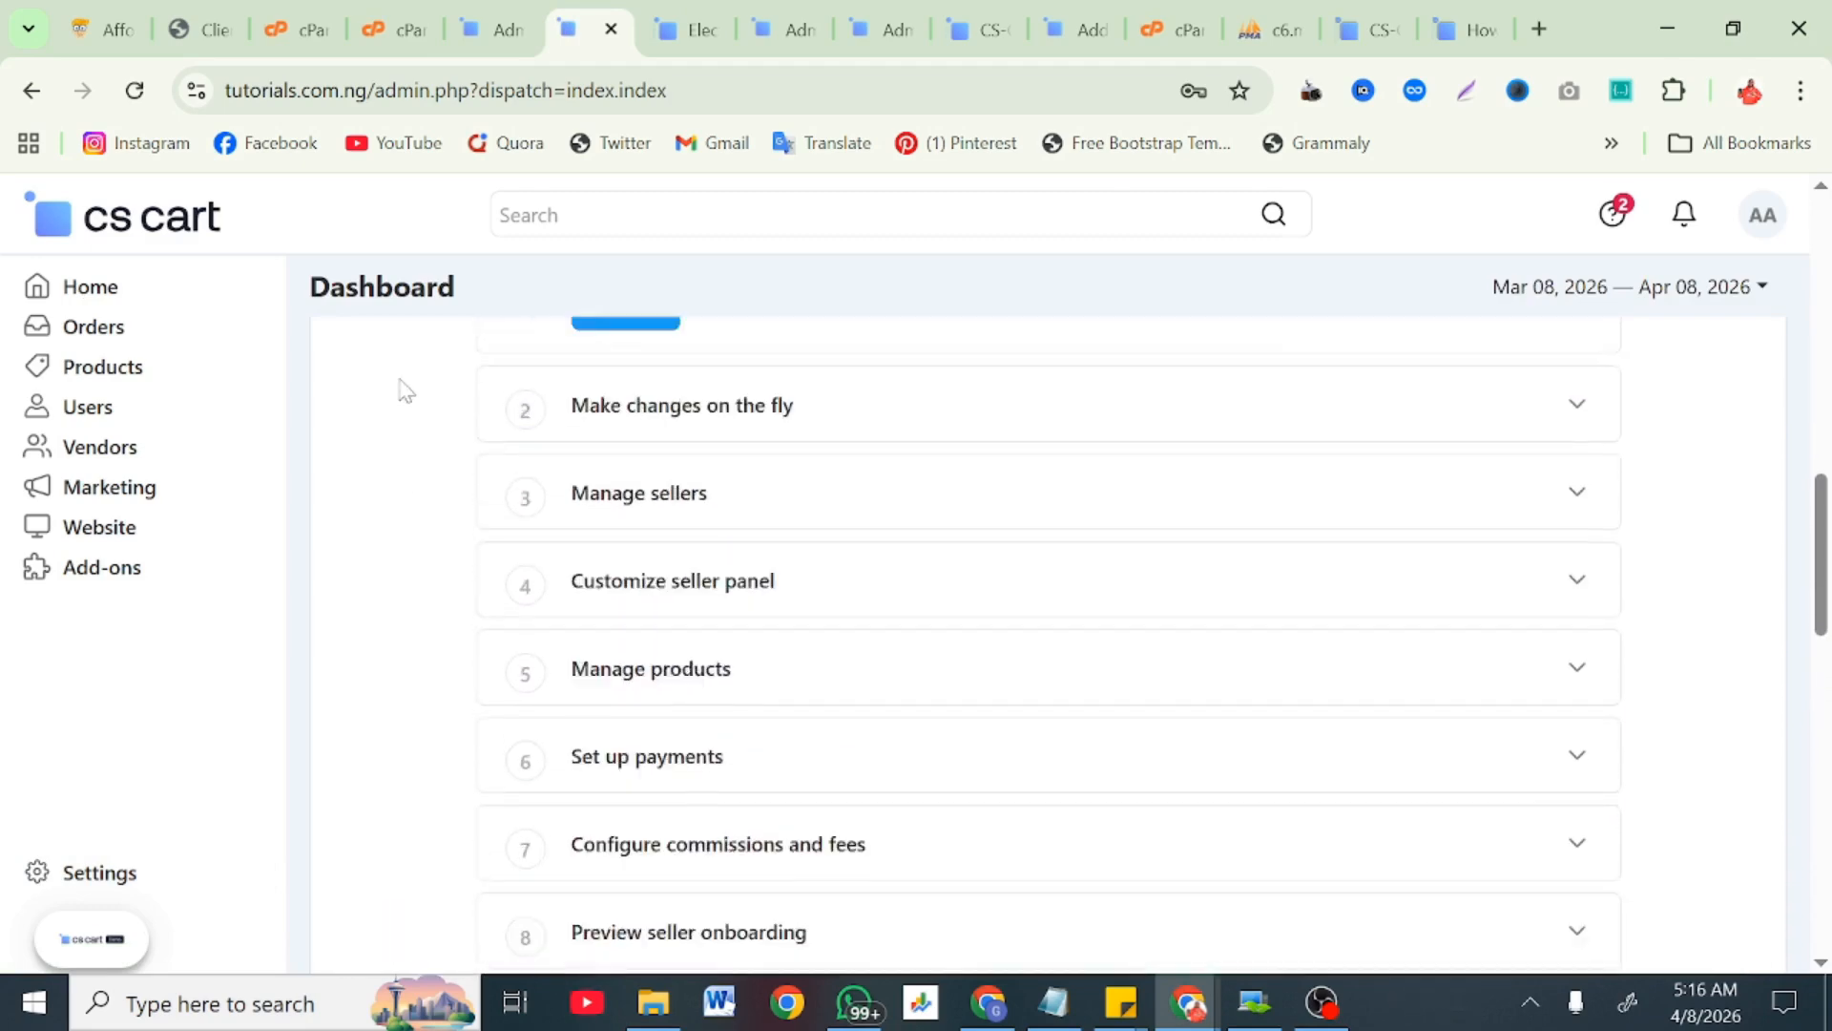
pyautogui.scroll(3, 406, 389)
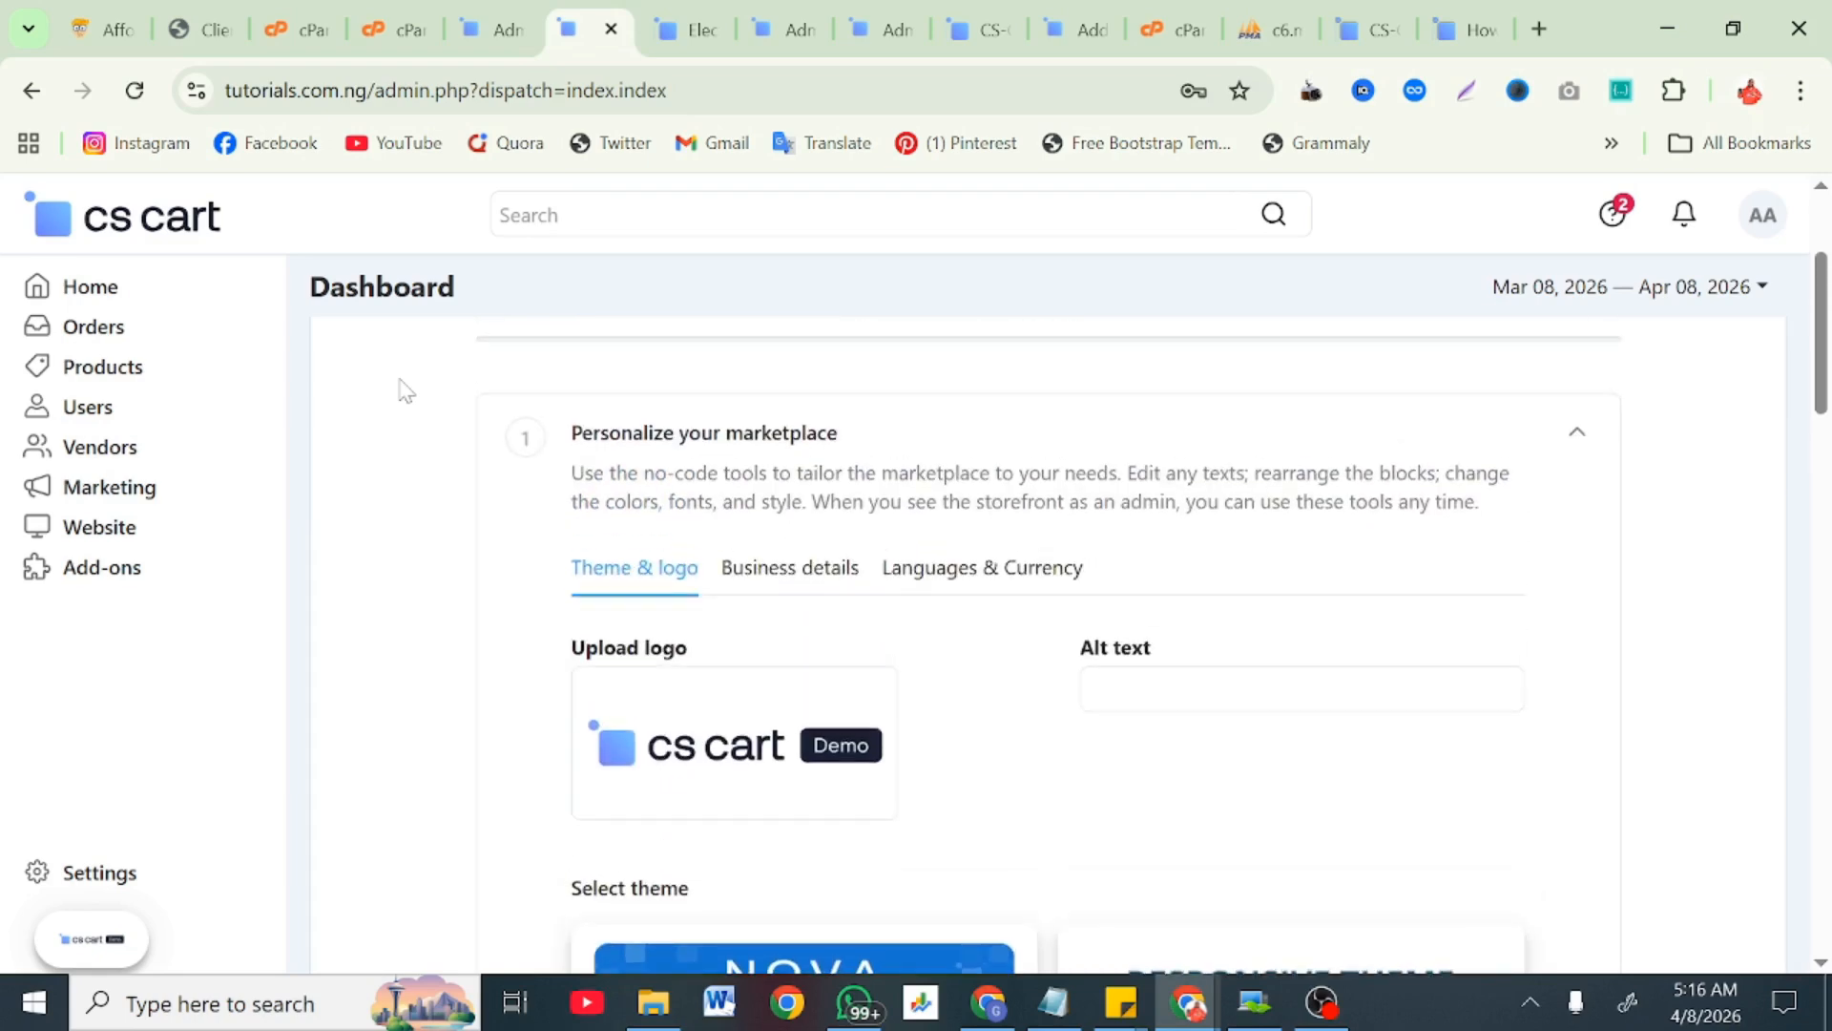
pyautogui.scroll(-4, 406, 389)
pyautogui.scroll(-10, 402, 390)
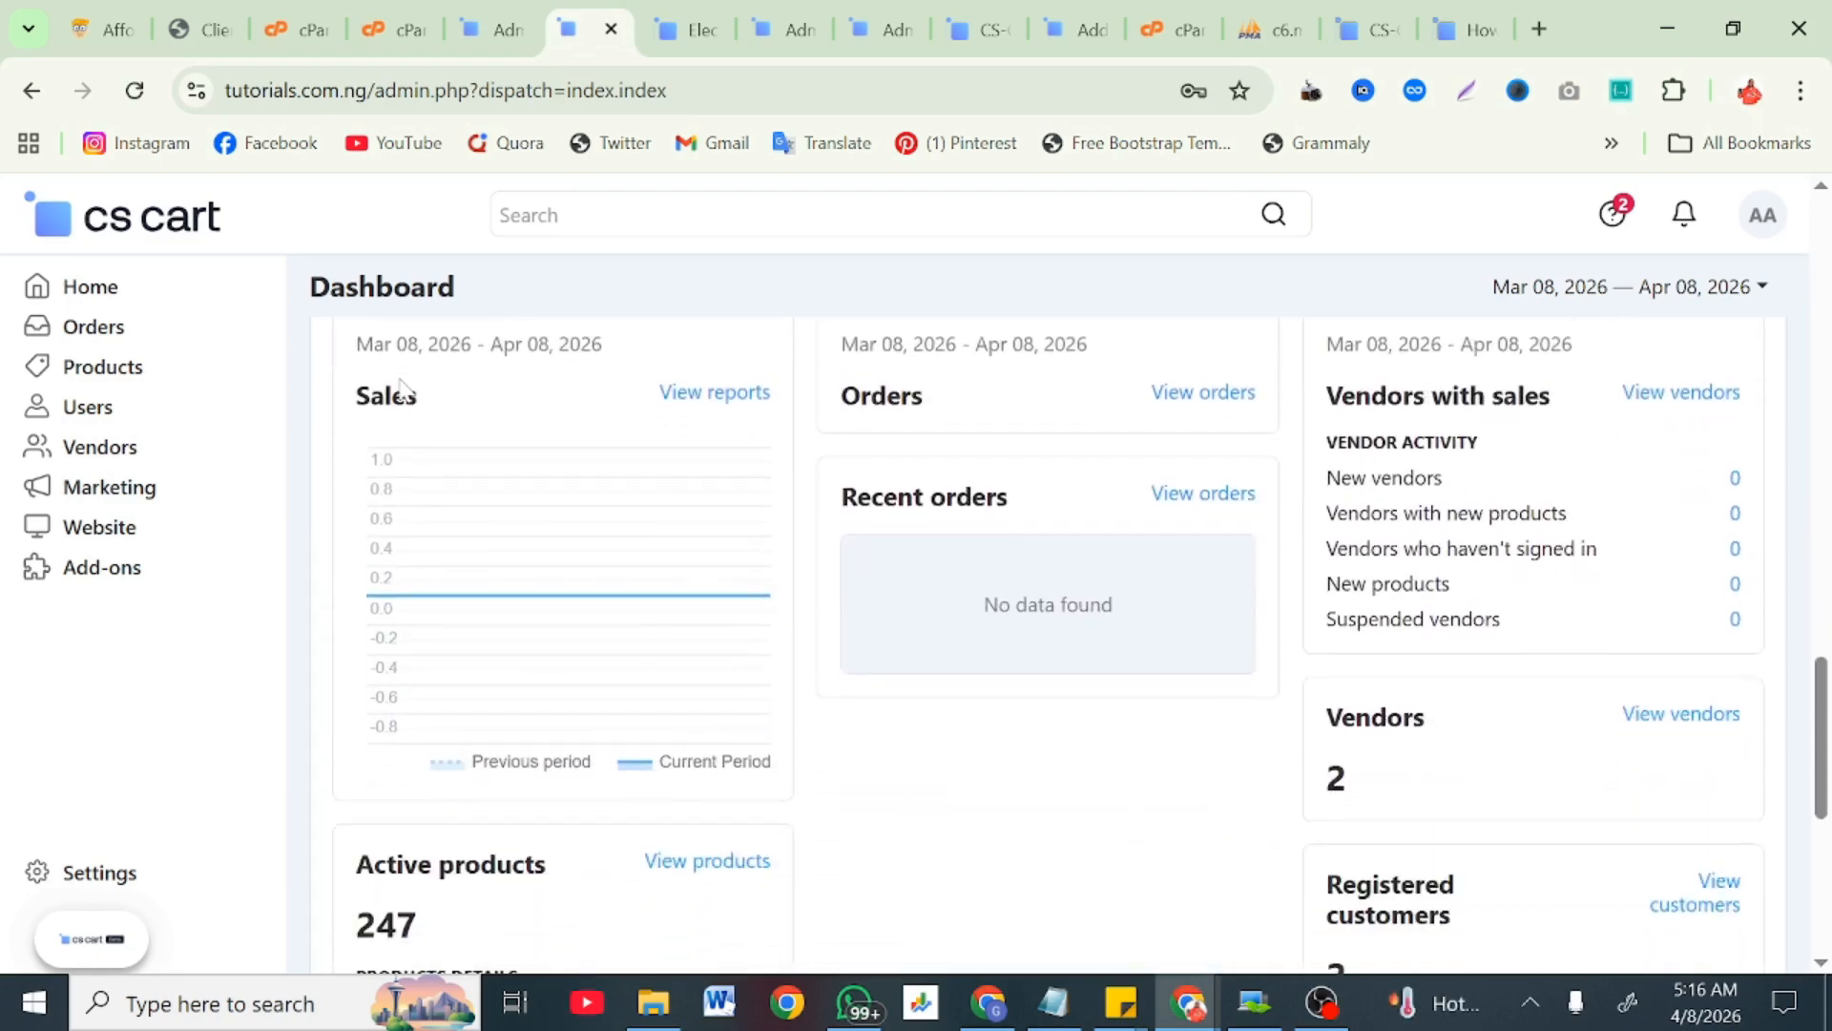
pyautogui.scroll(-3, 523, 792)
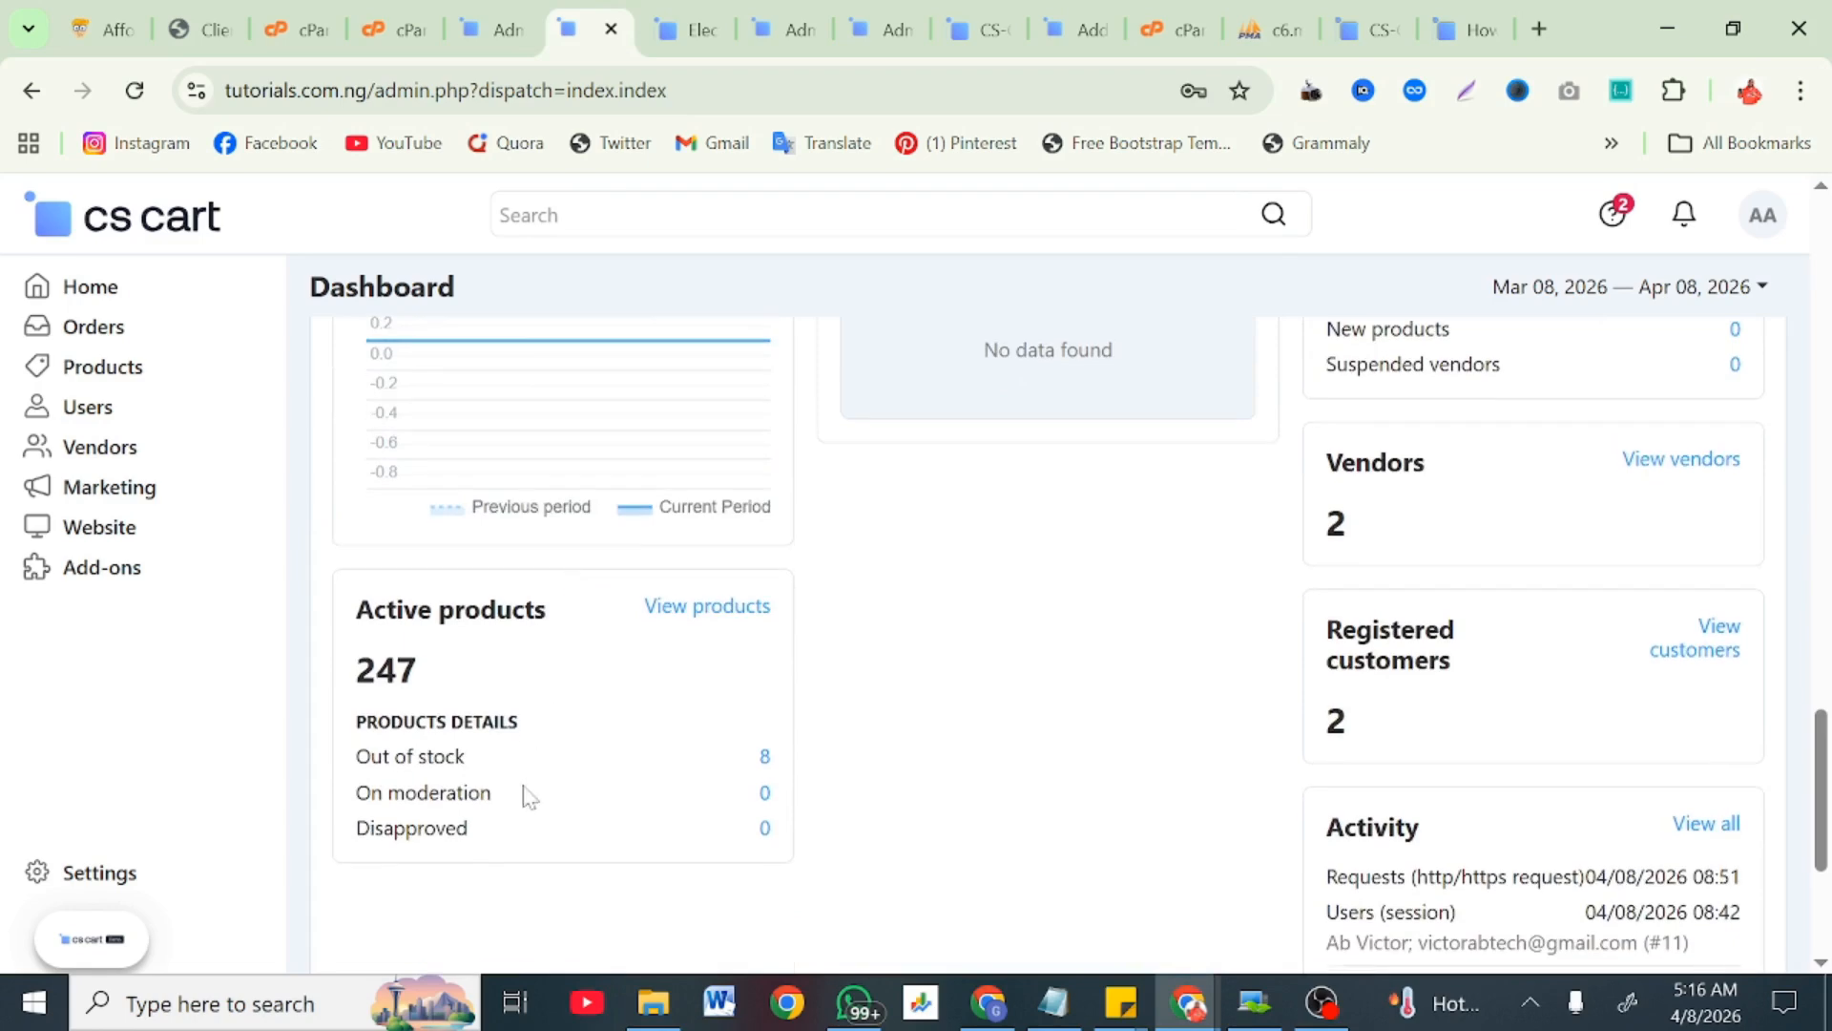
pyautogui.scroll(3, 503, 752)
pyautogui.scroll(1, 1384, 563)
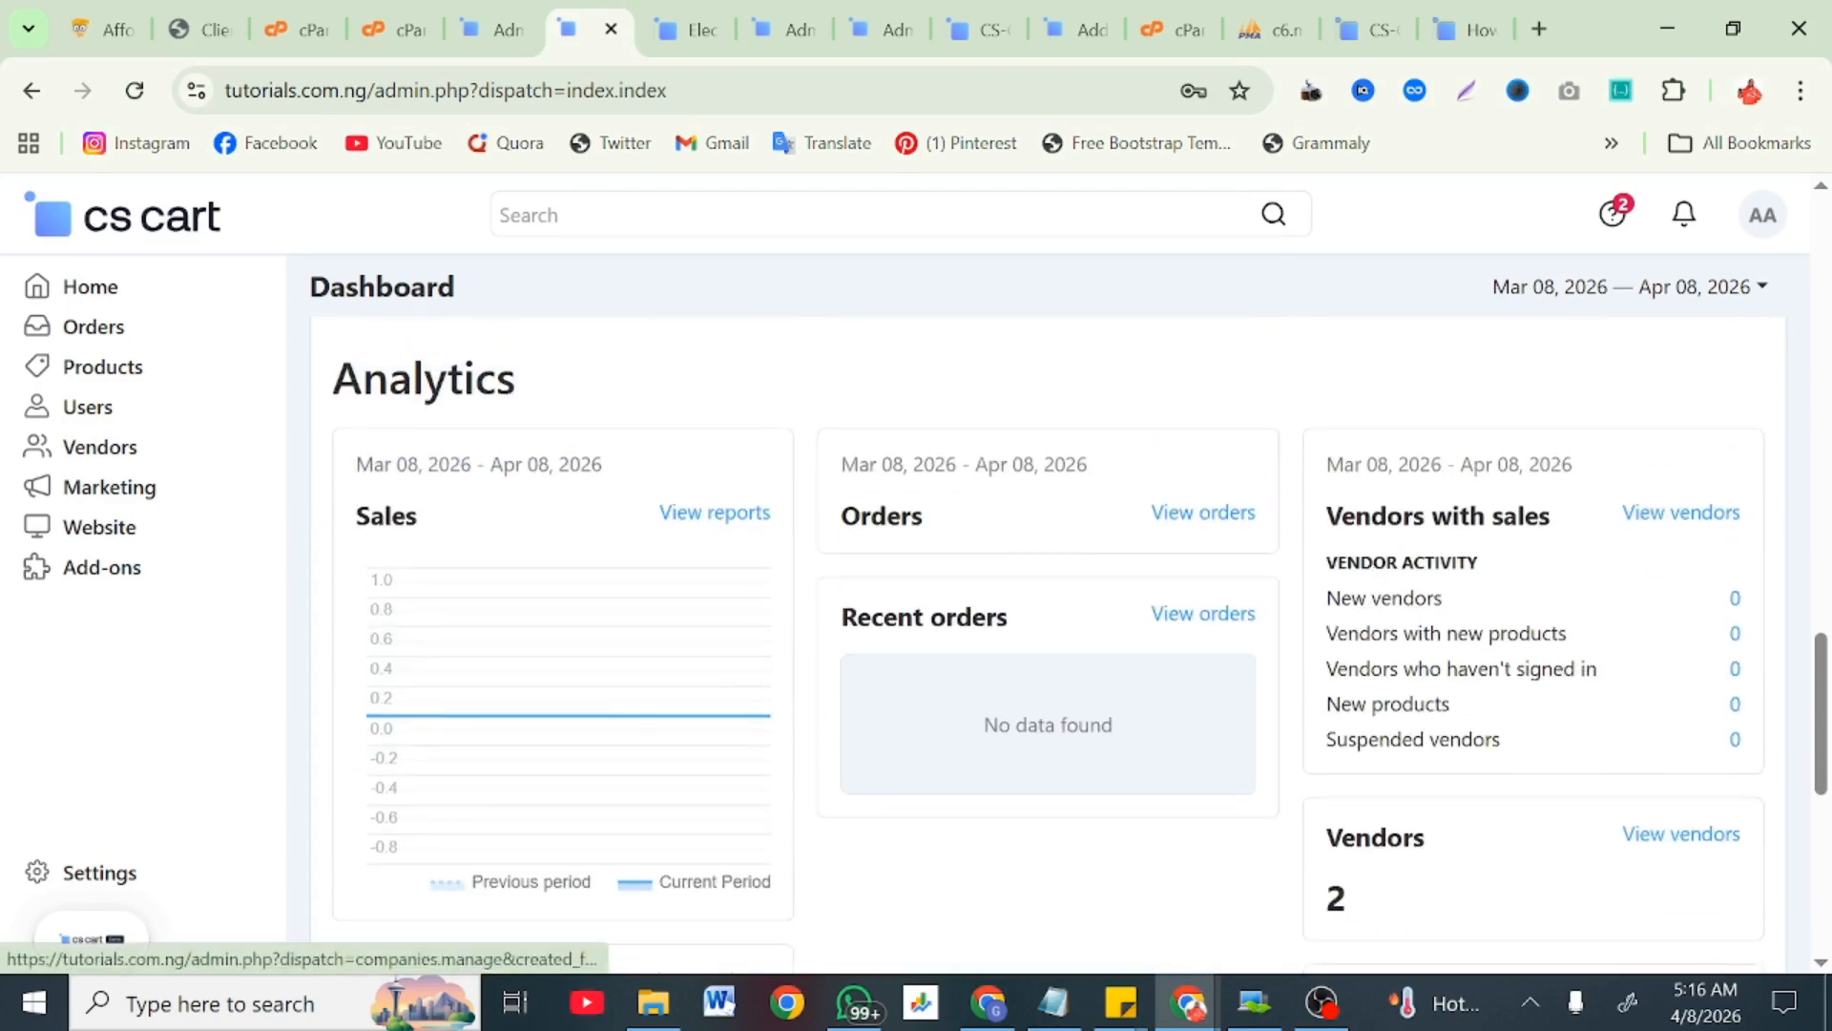
pyautogui.scroll(-5, 1431, 594)
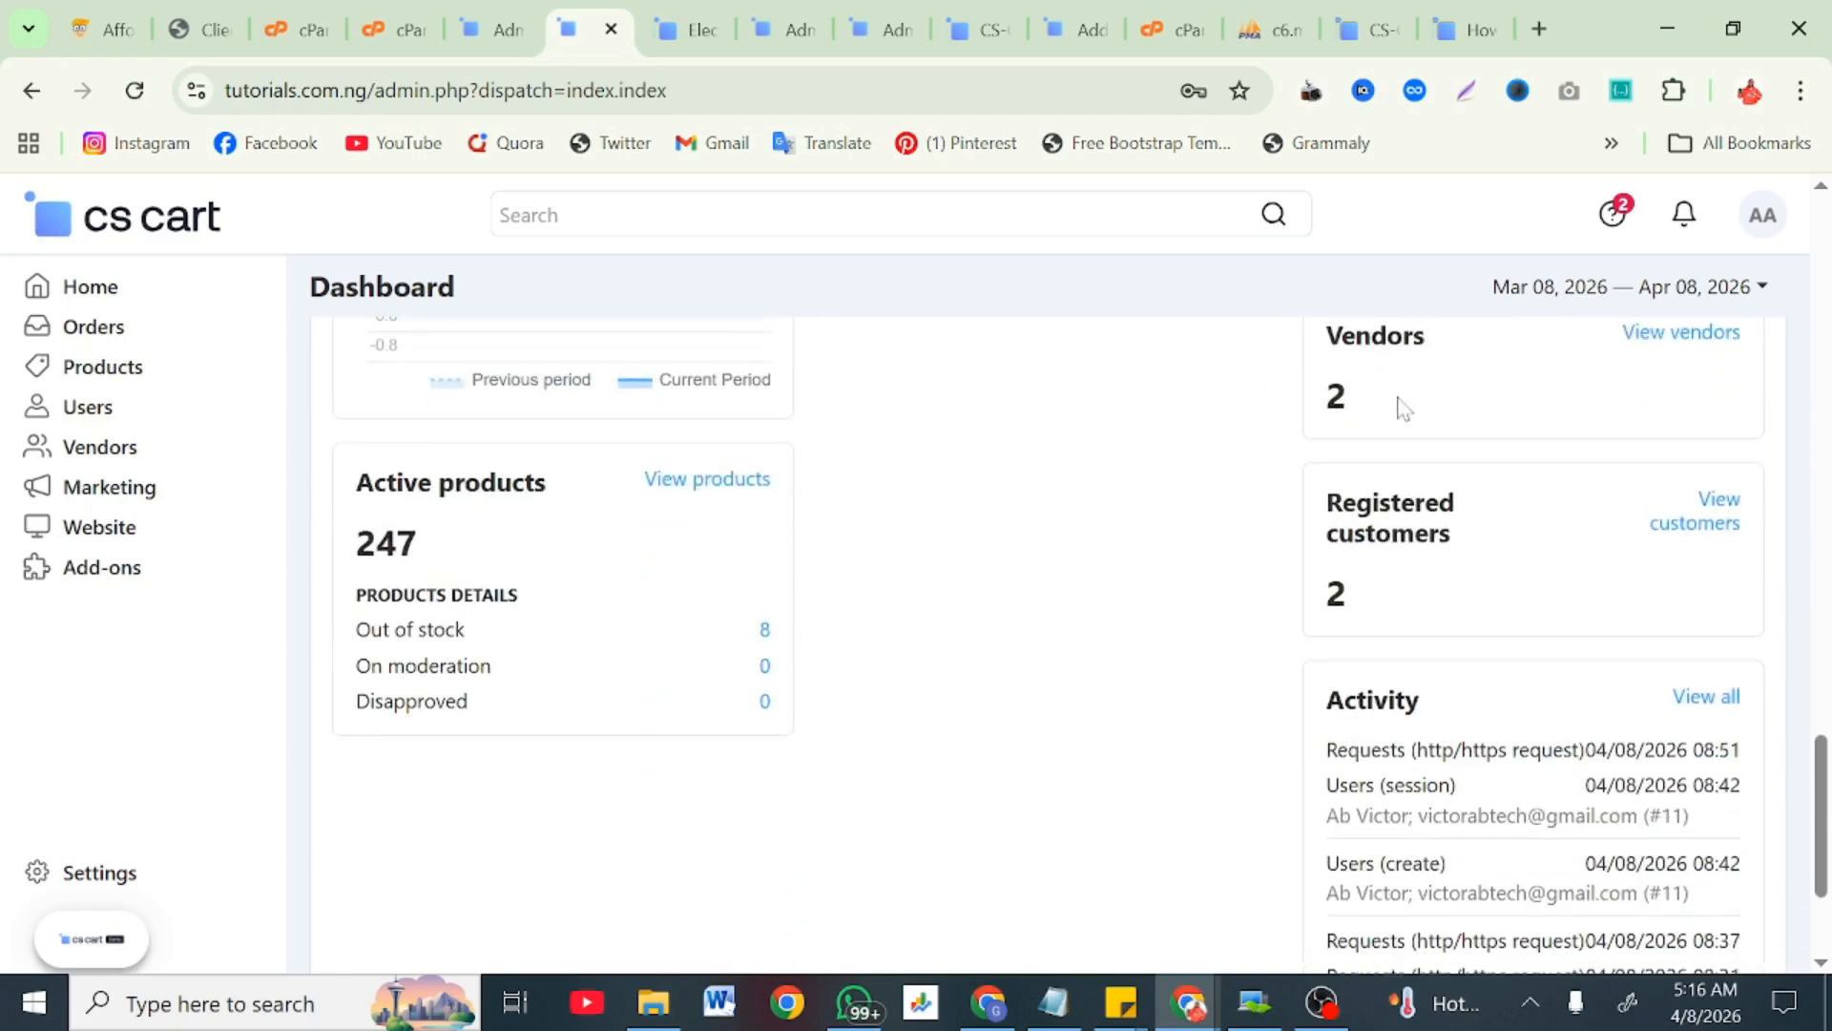
pyautogui.scroll(-3, 1364, 620)
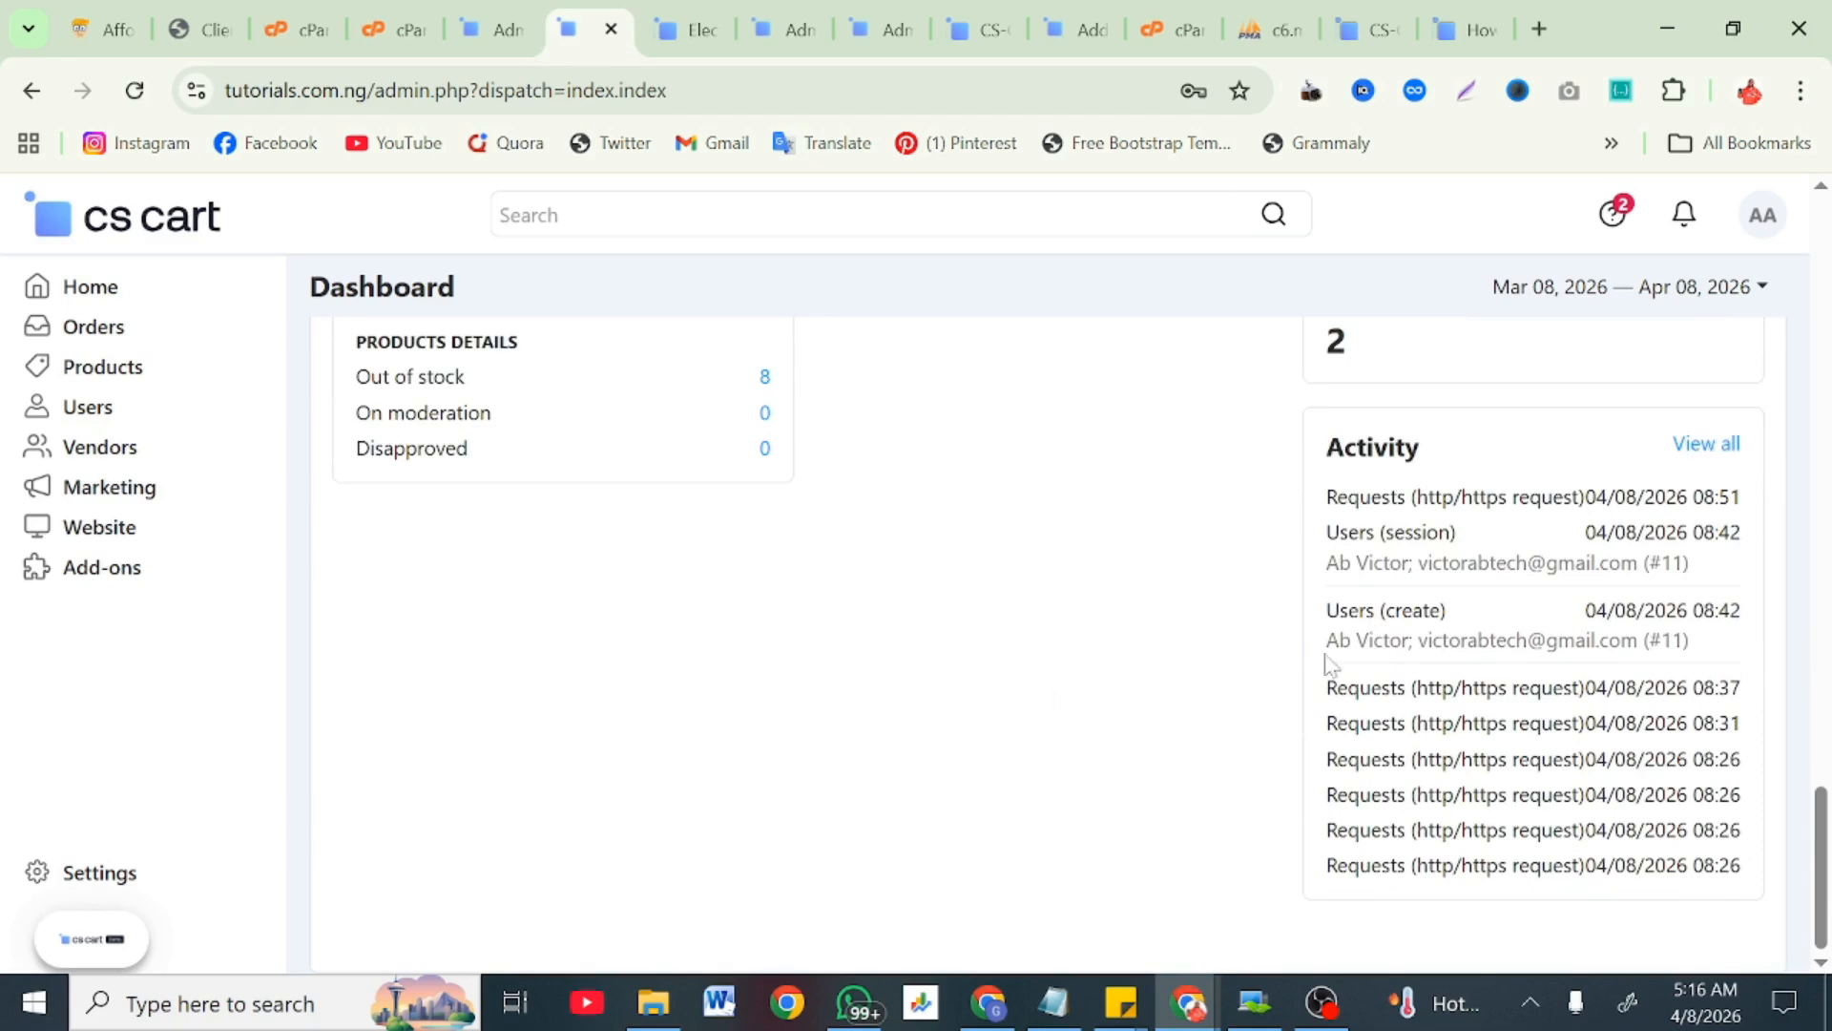
pyautogui.scroll(10, 1133, 642)
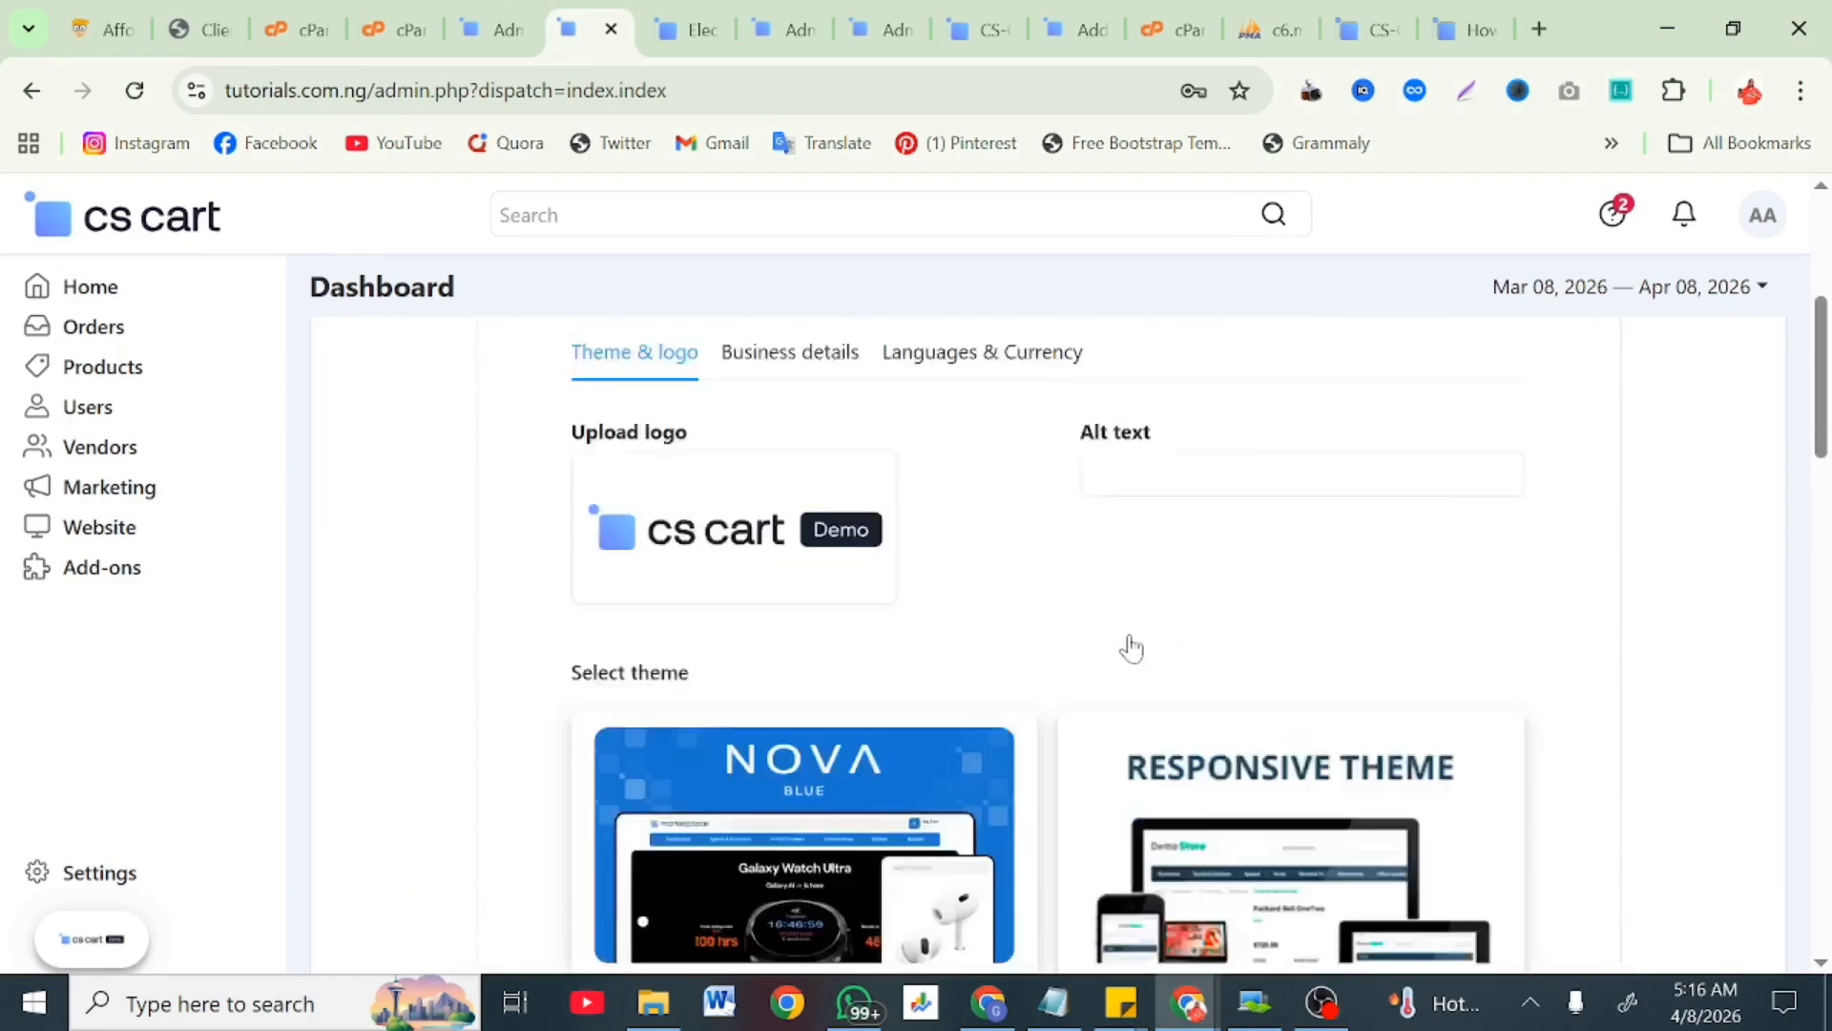
pyautogui.scroll(5, 1133, 643)
# Step: Expand Products in the sidebar to list Categories, Features, Filters, Options and Reviews
pyautogui.click(105, 370)
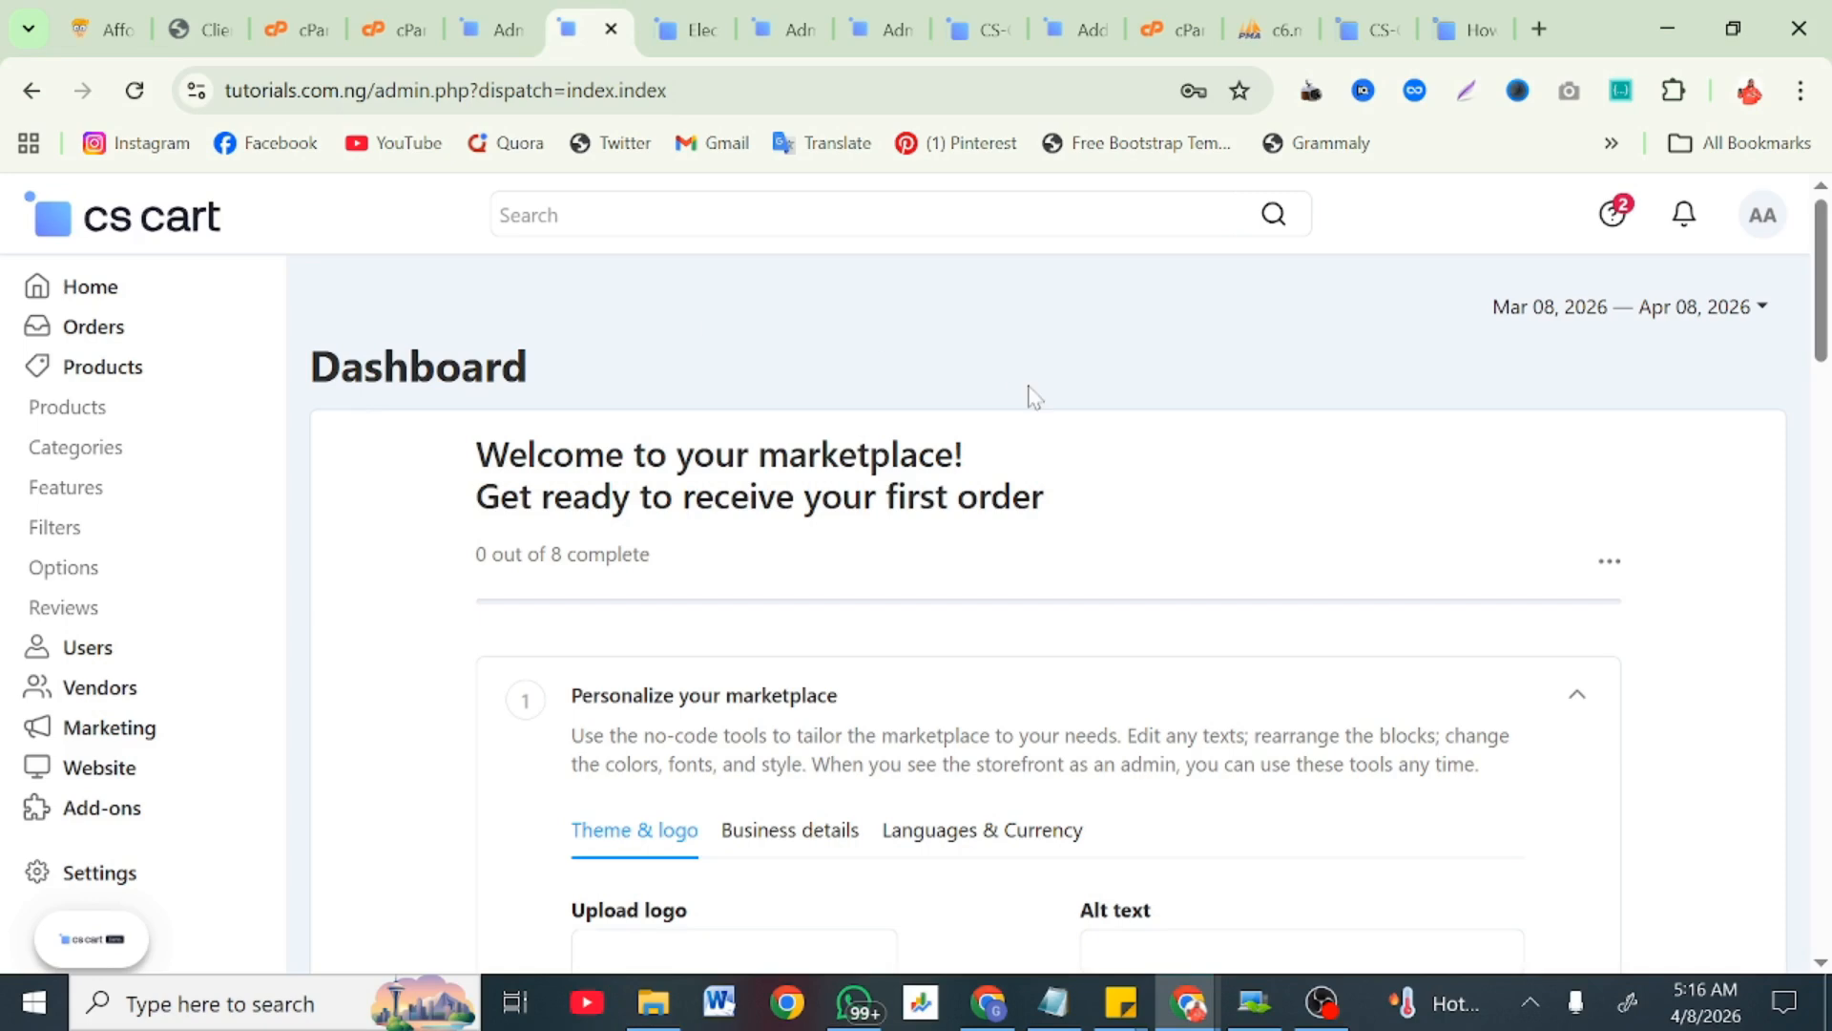
pyautogui.scroll(-15, 1031, 394)
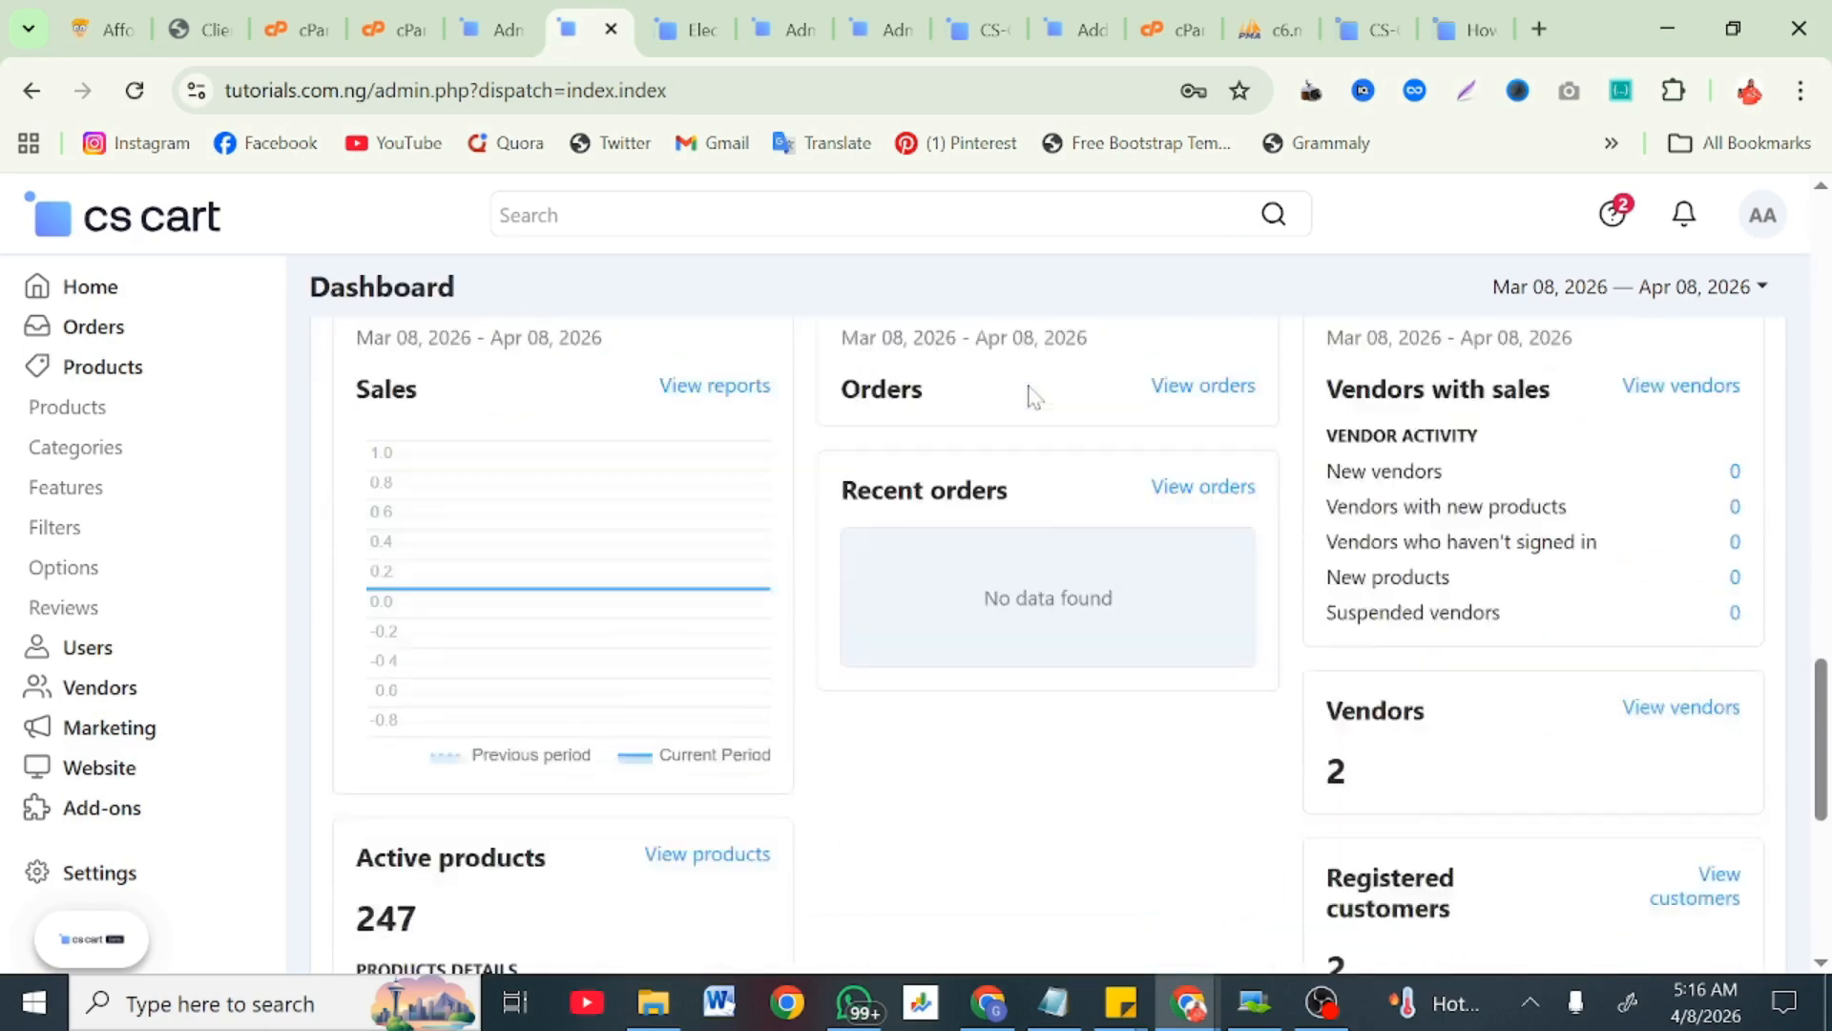
pyautogui.scroll(-5, 1031, 394)
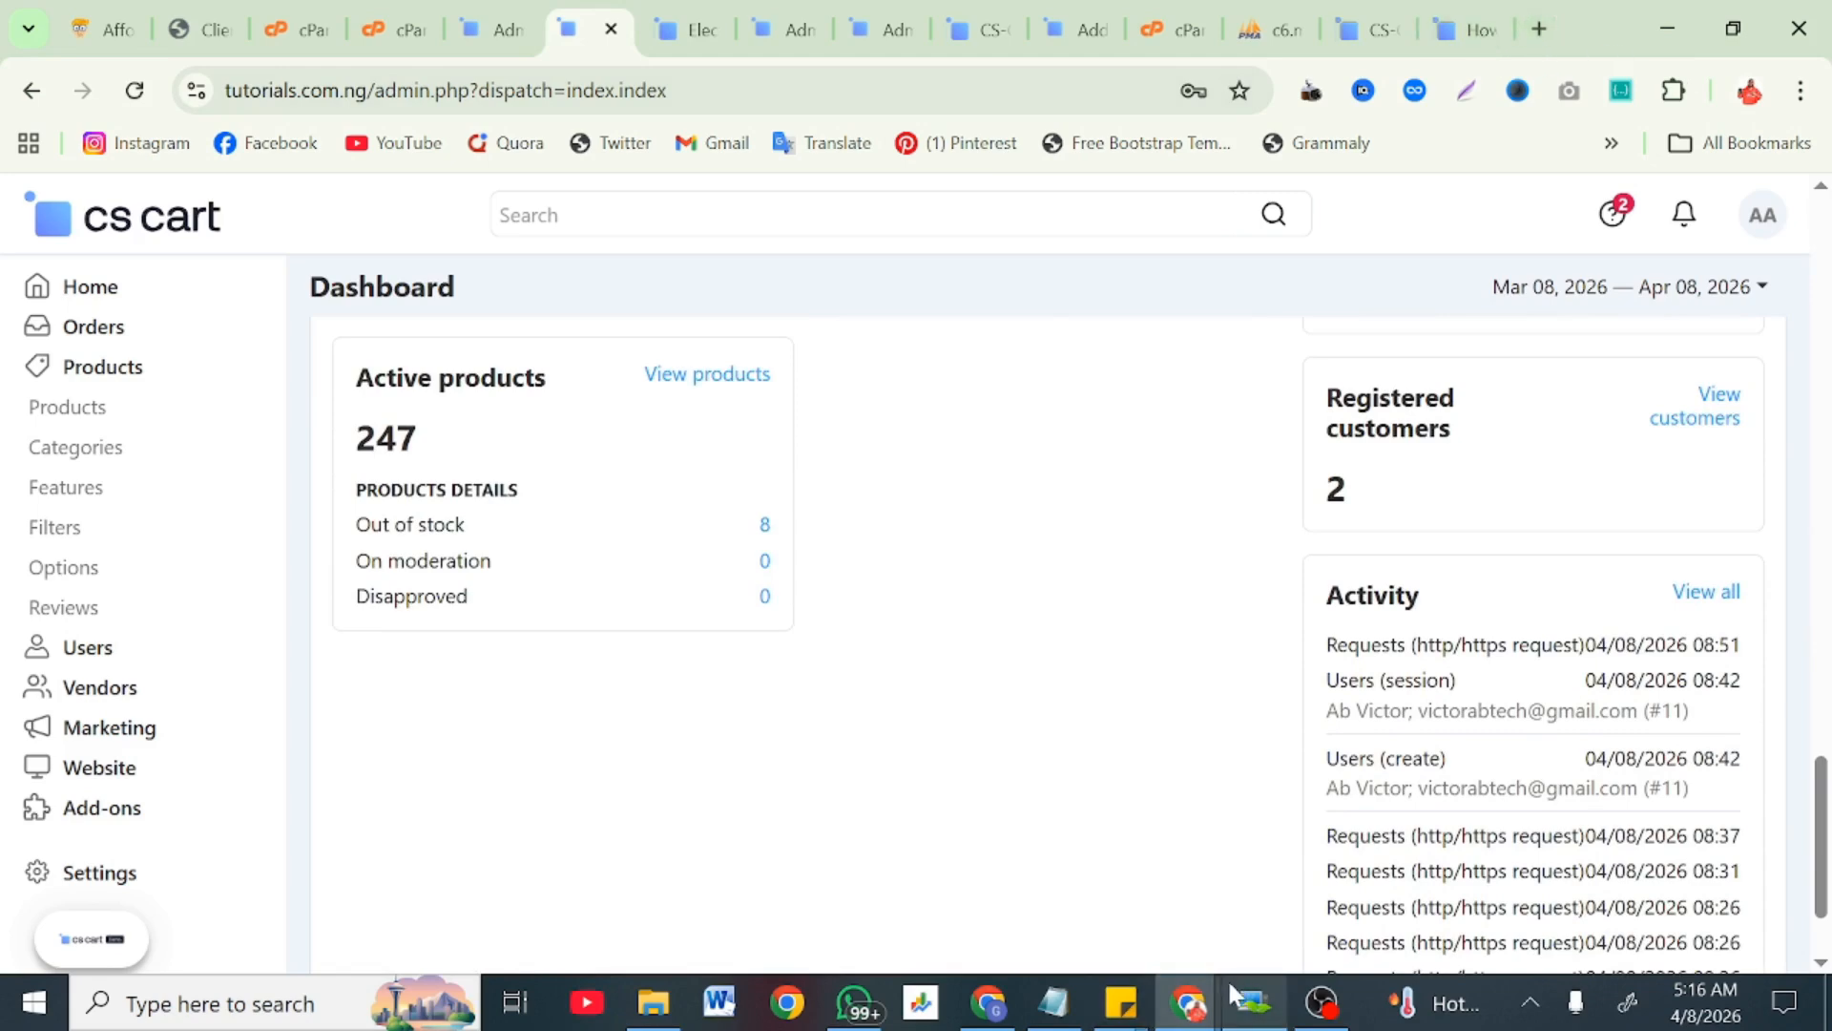
# Step: Switch to the incognito window and load namecheap.com in a new tab
pyautogui.moveTo(1193, 1002)
pyautogui.click(1498, 887)
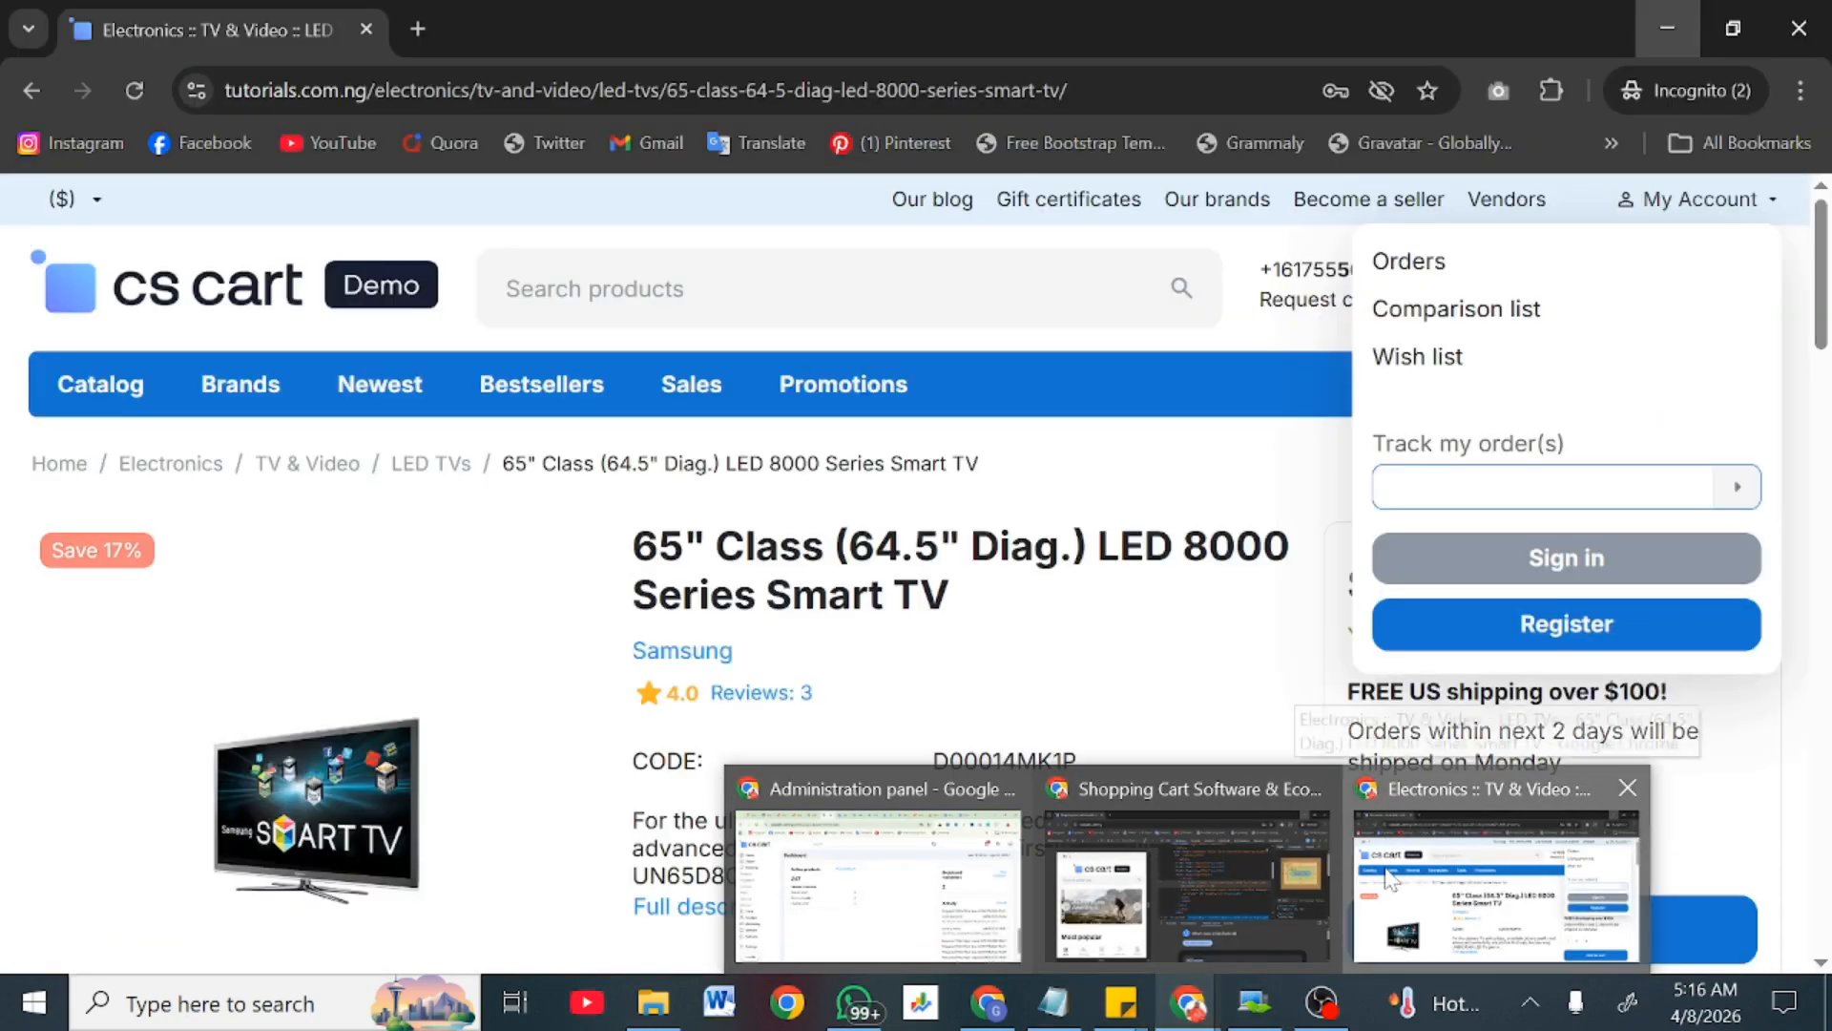
pyautogui.click(432, 27)
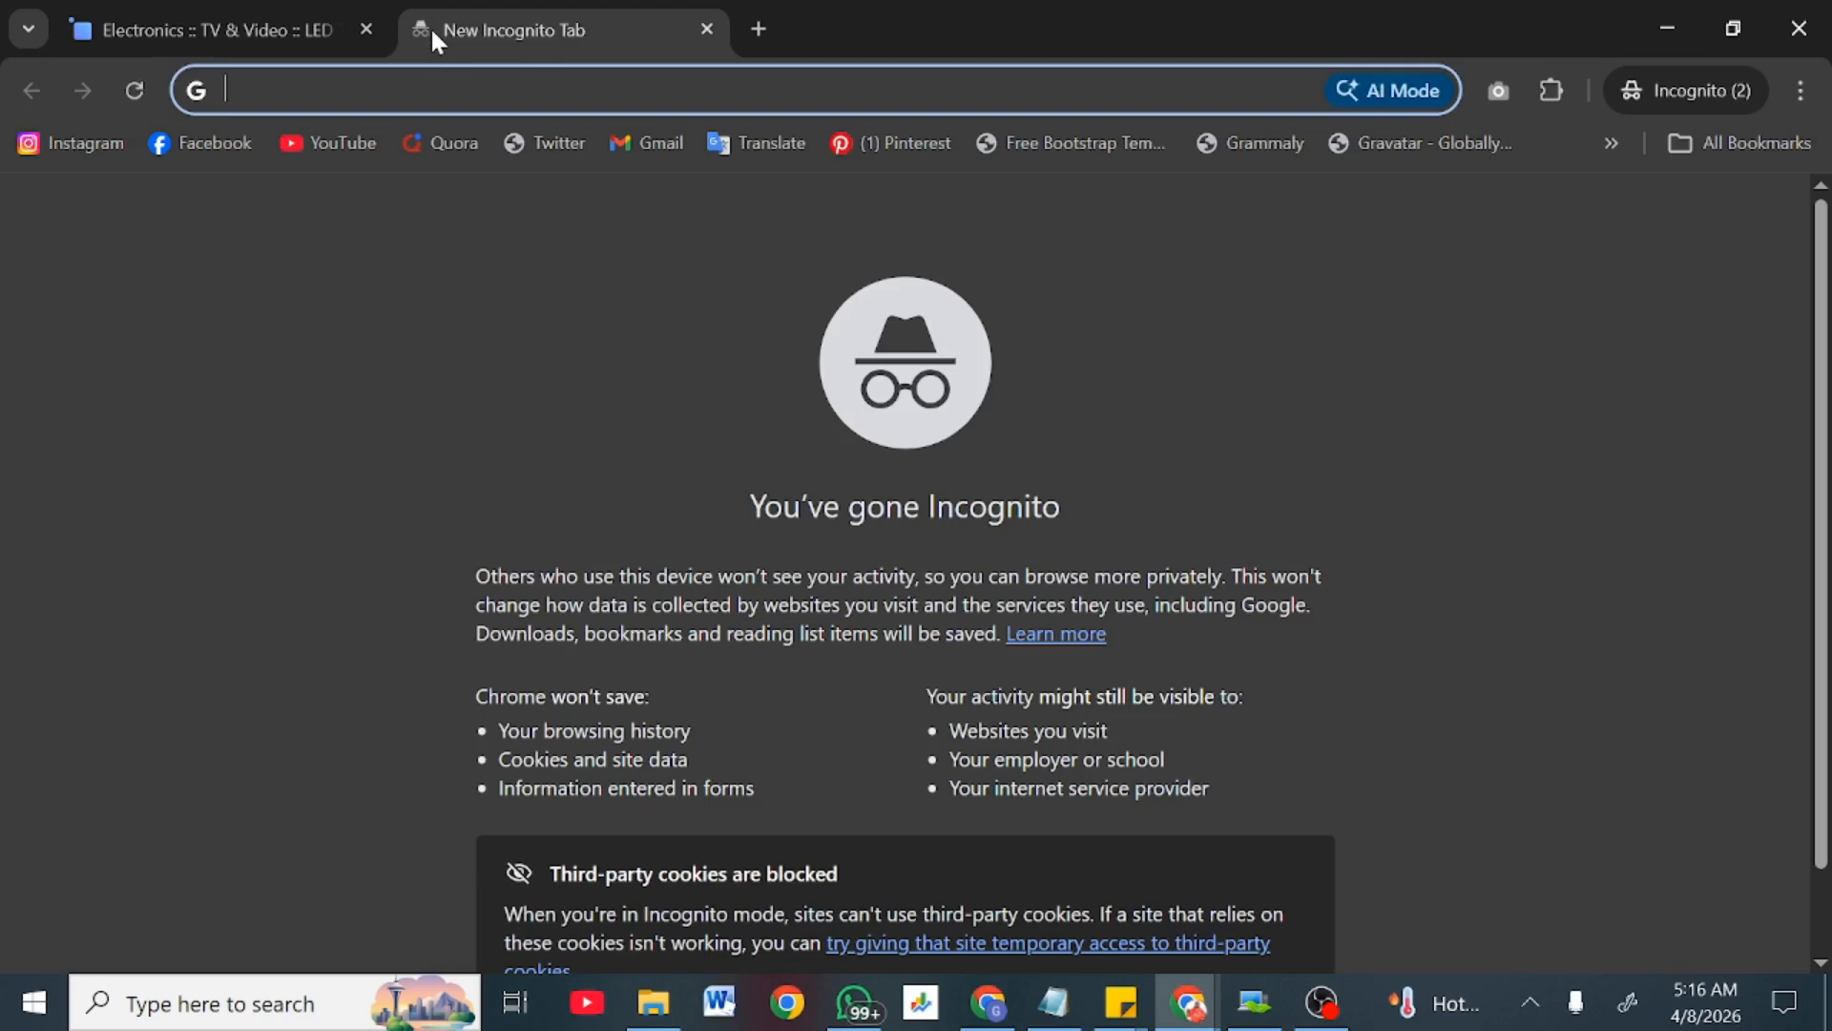
pyautogui.write('name')
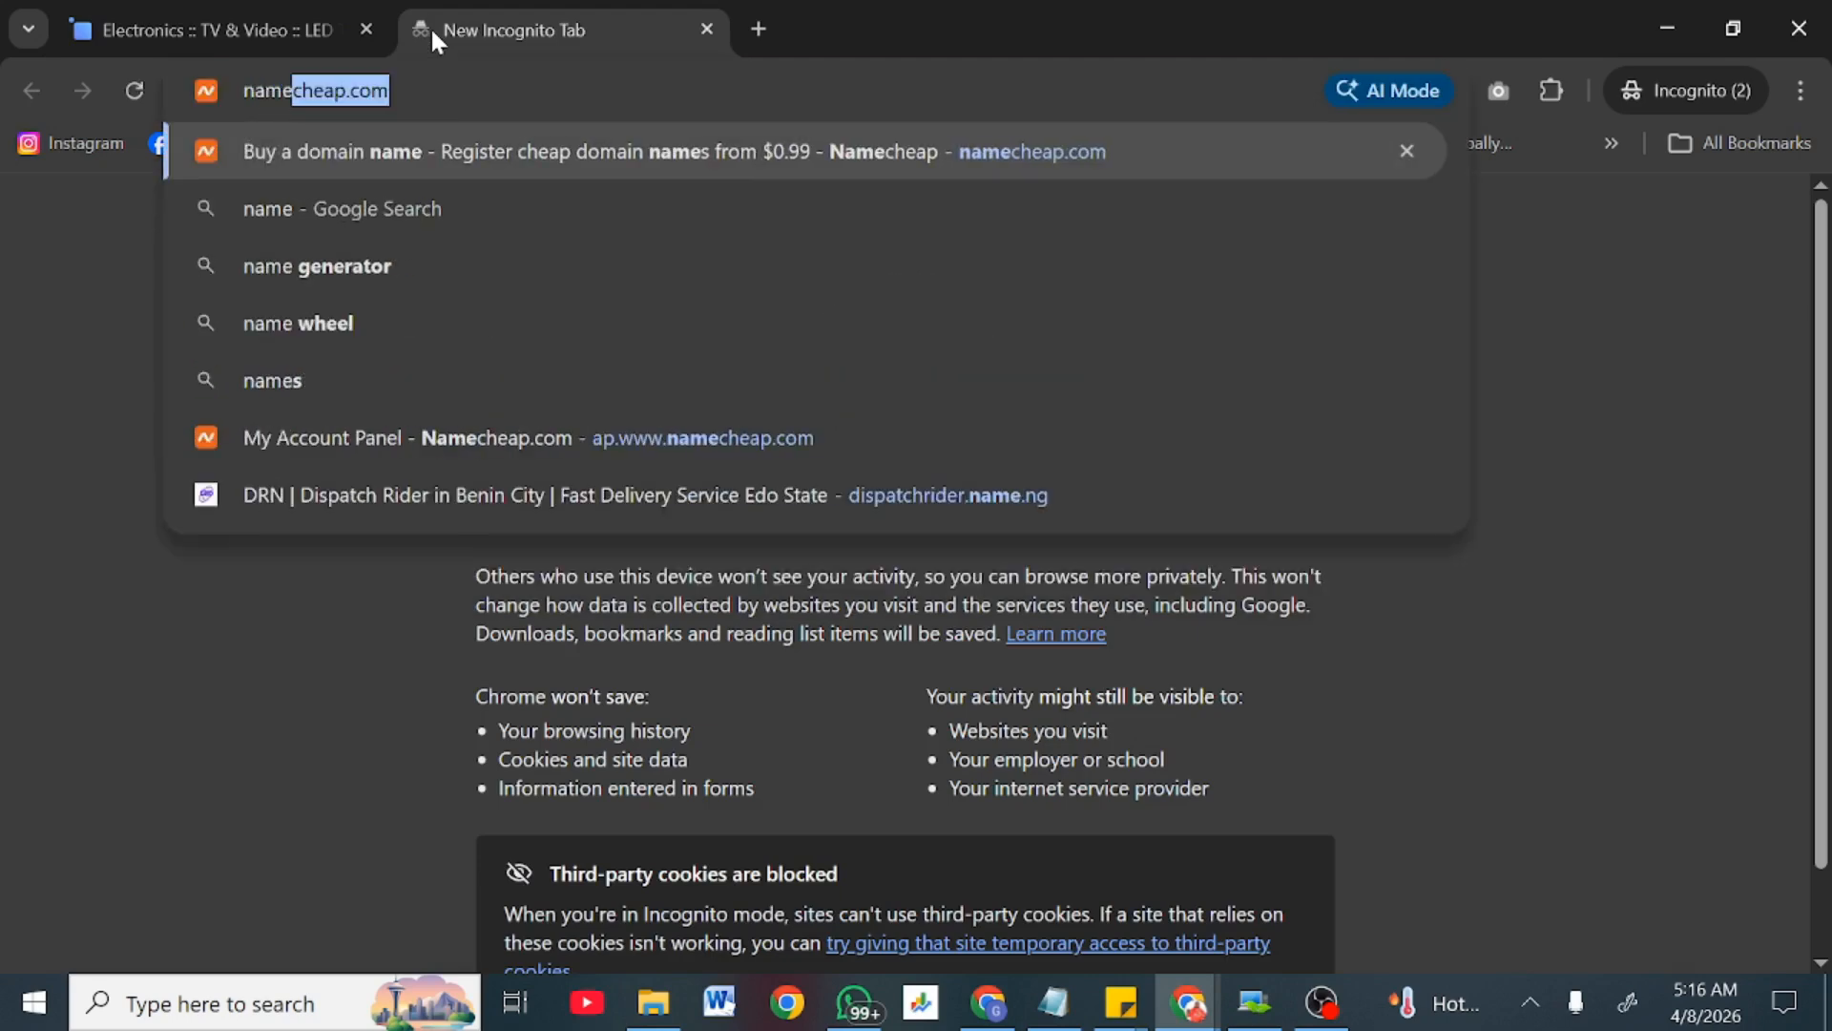
pyautogui.press('Return')
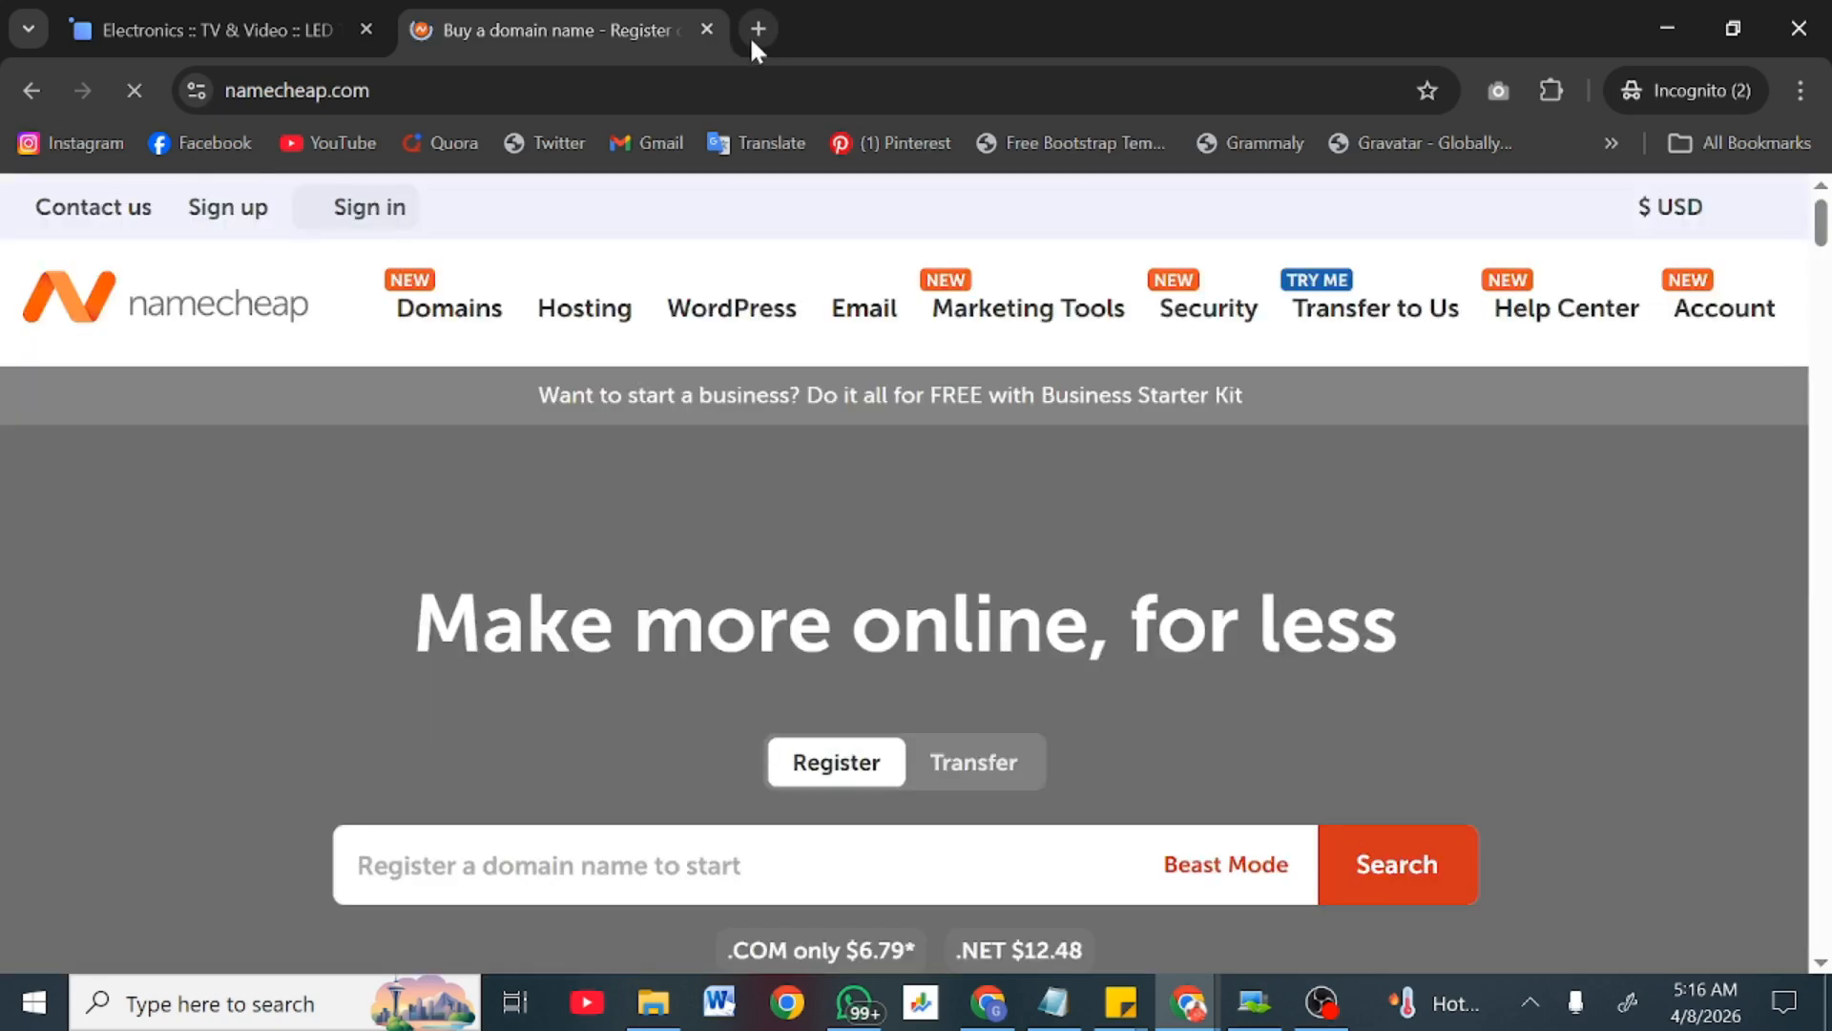
# Step: Load asurahosting.com in another new tab, then return to Namecheap
pyautogui.click(751, 41)
pyautogui.write('asur')
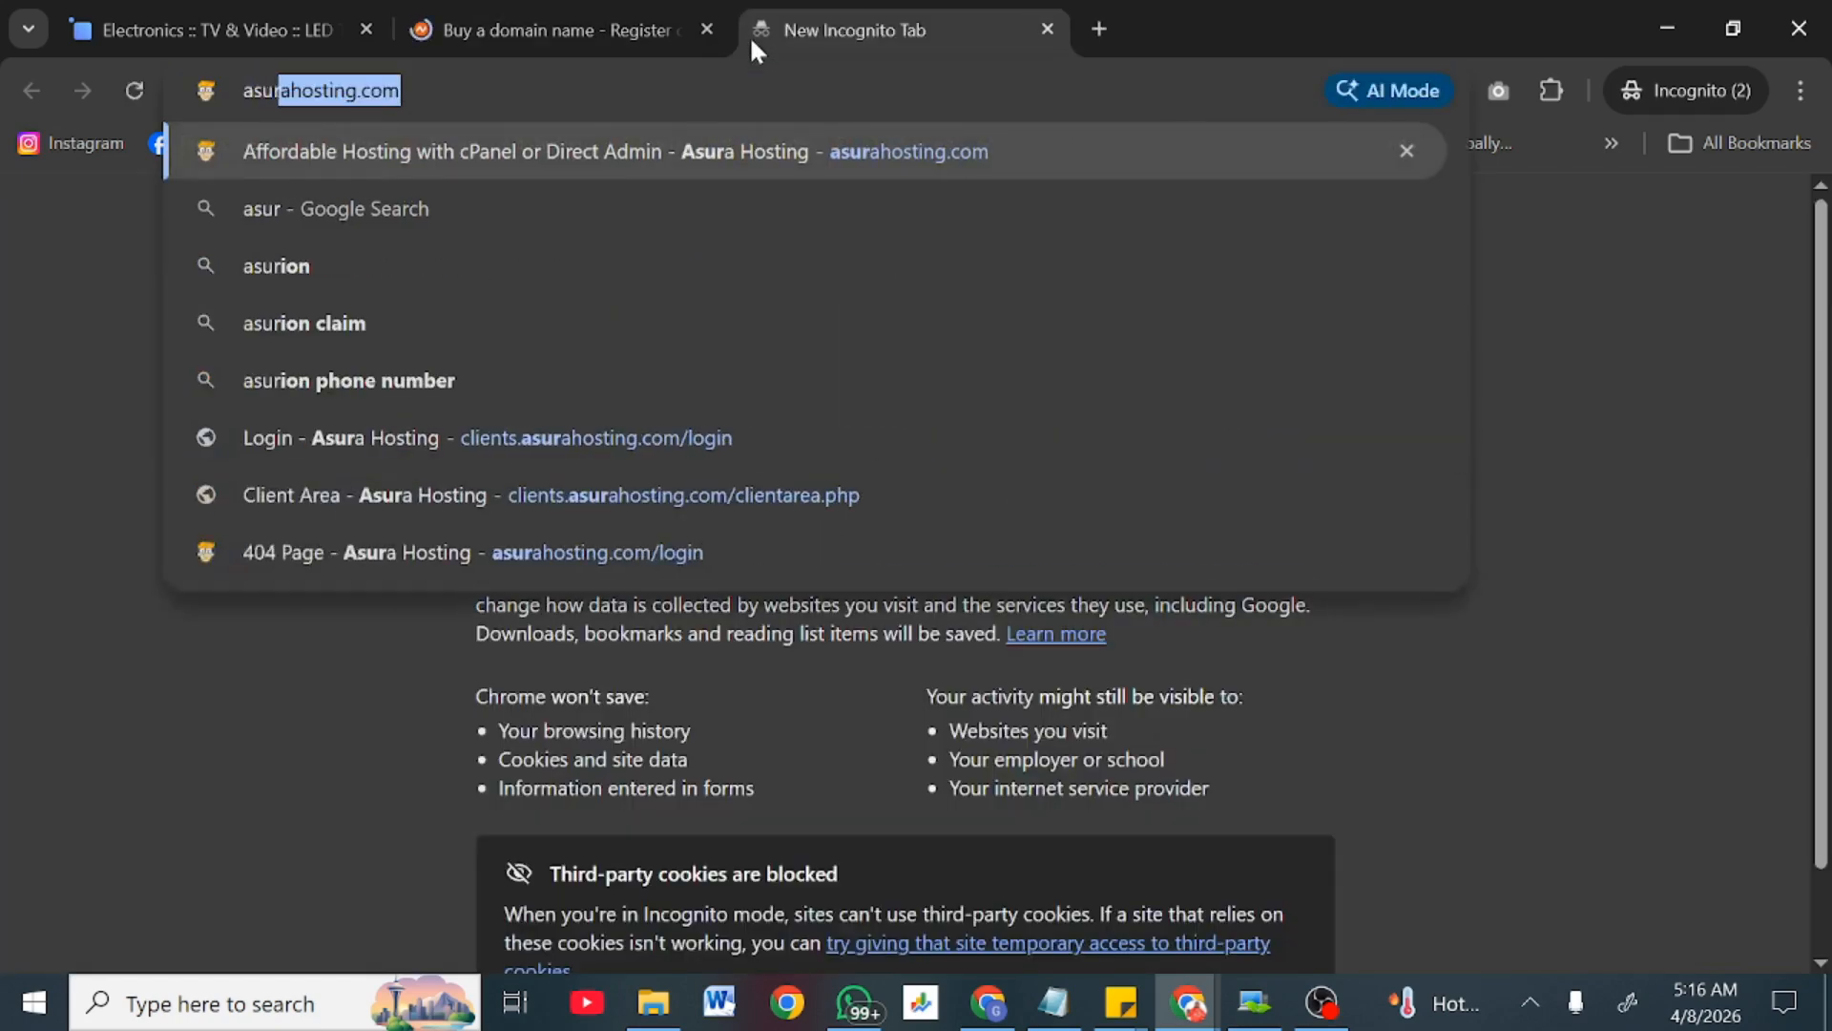
pyautogui.press('Return')
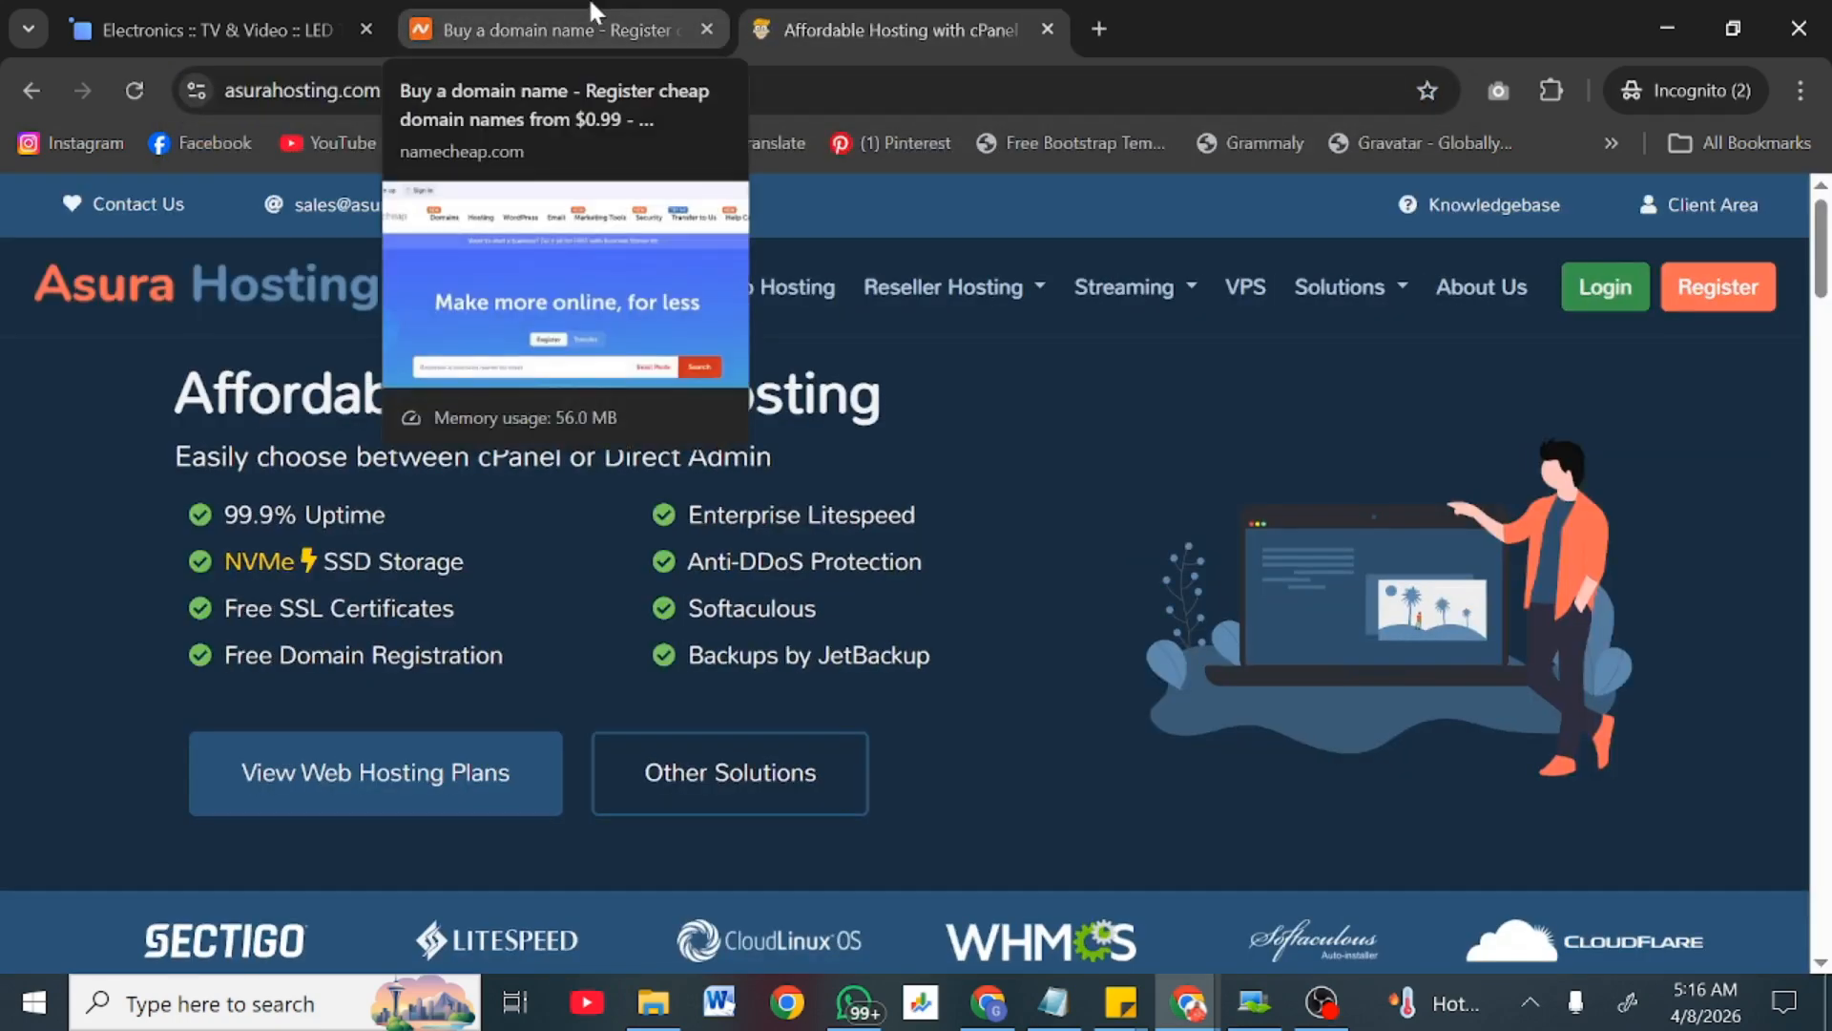
pyautogui.click(592, 19)
# Step: Glance at the Asura Hosting tab, then put the cursor in Namecheap's domain search field
pyautogui.moveTo(565, 428)
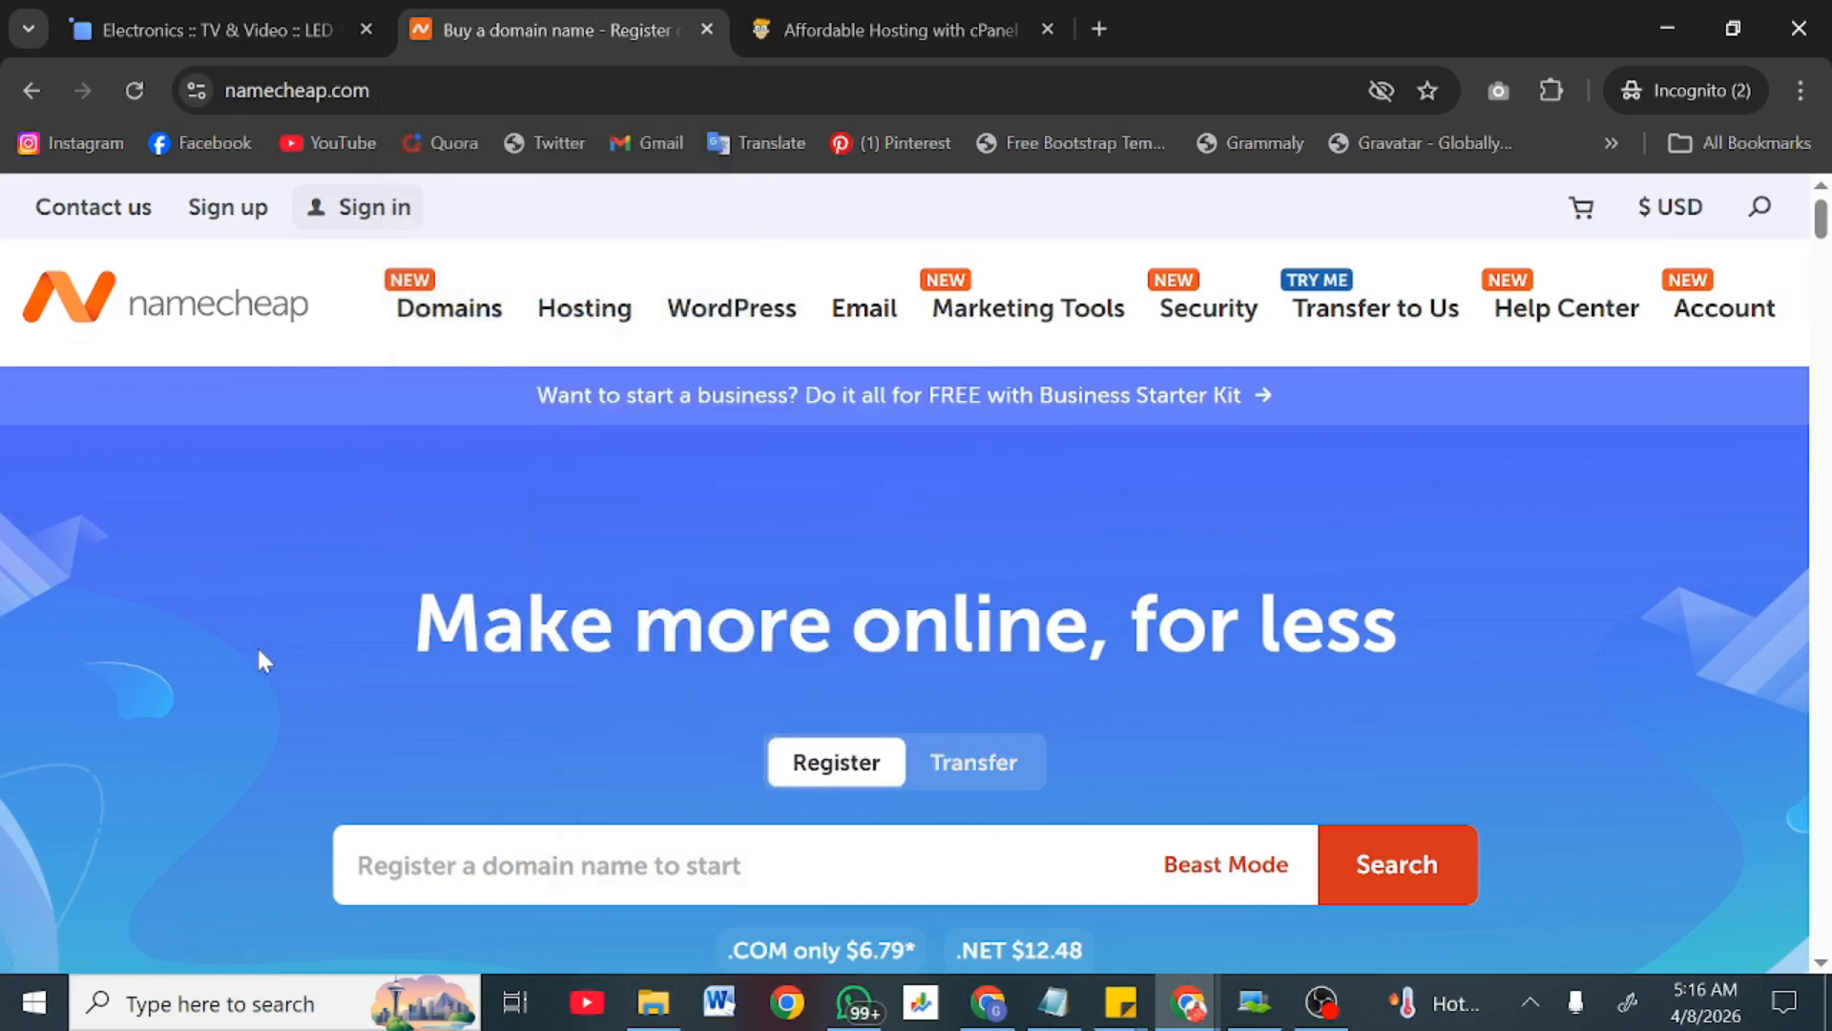
pyautogui.scroll(-3, 256, 644)
pyautogui.click(859, 26)
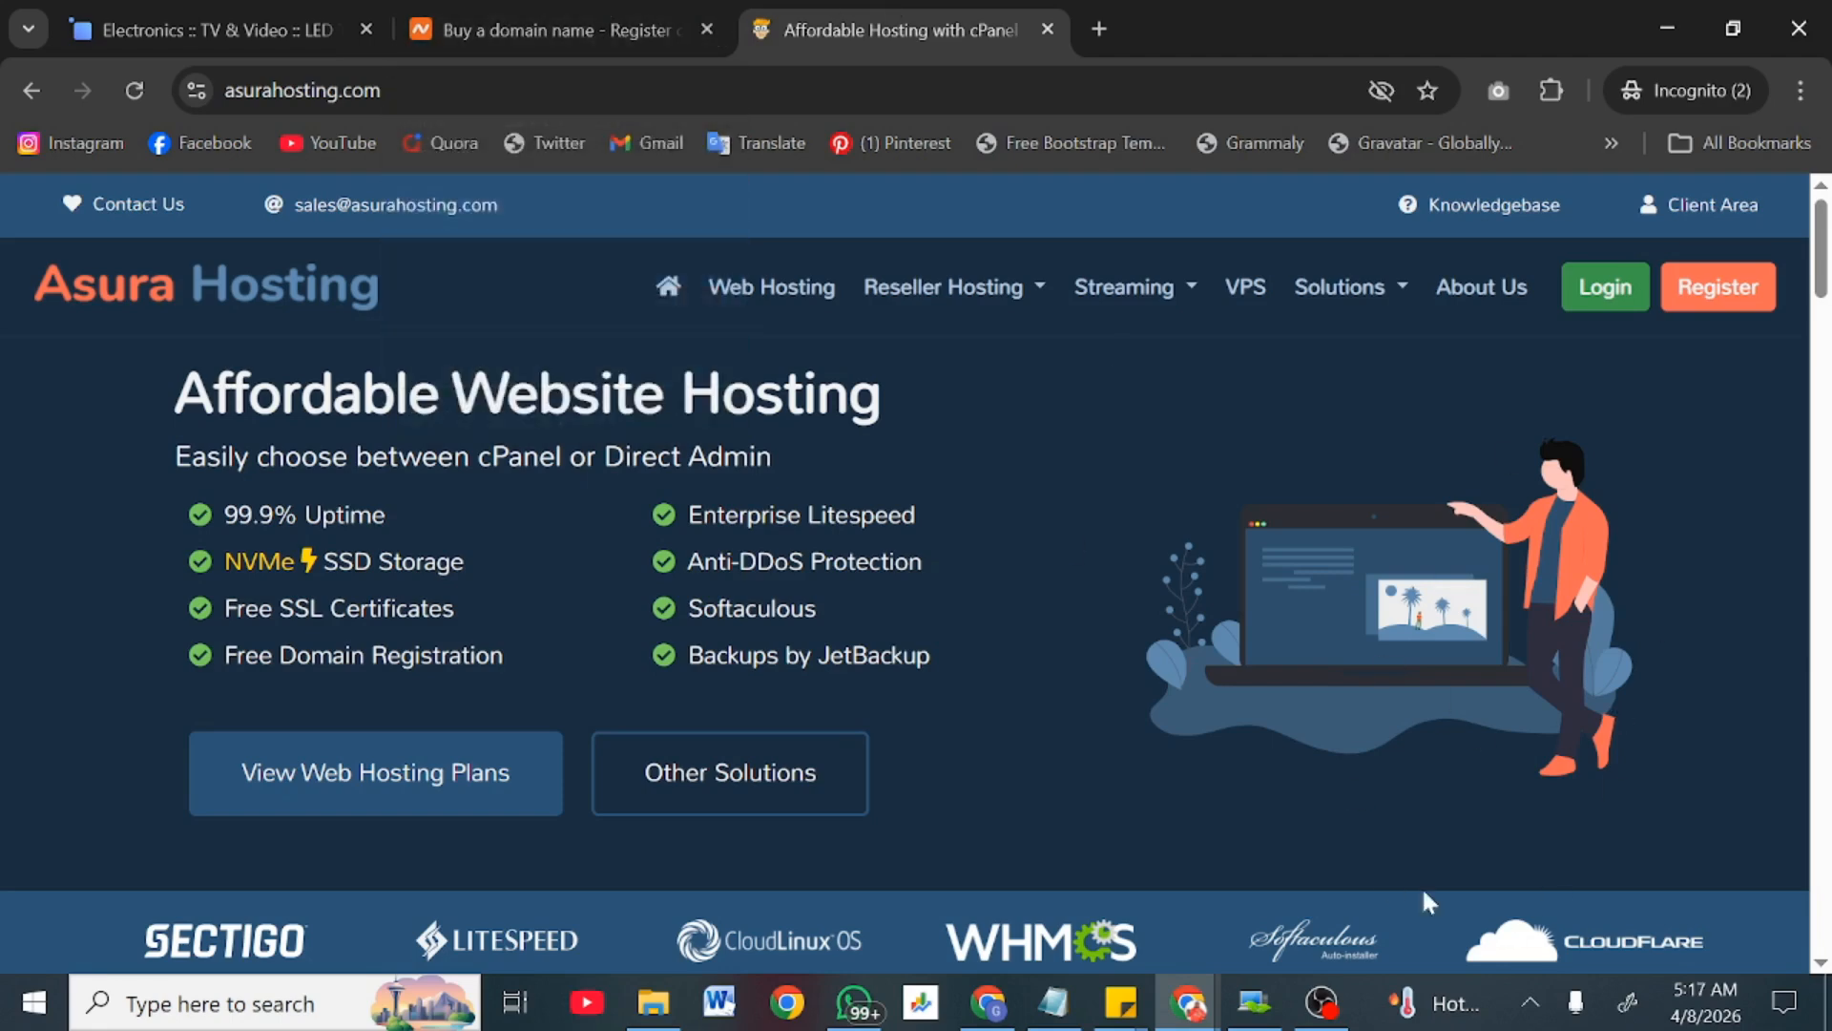
pyautogui.click(500, 4)
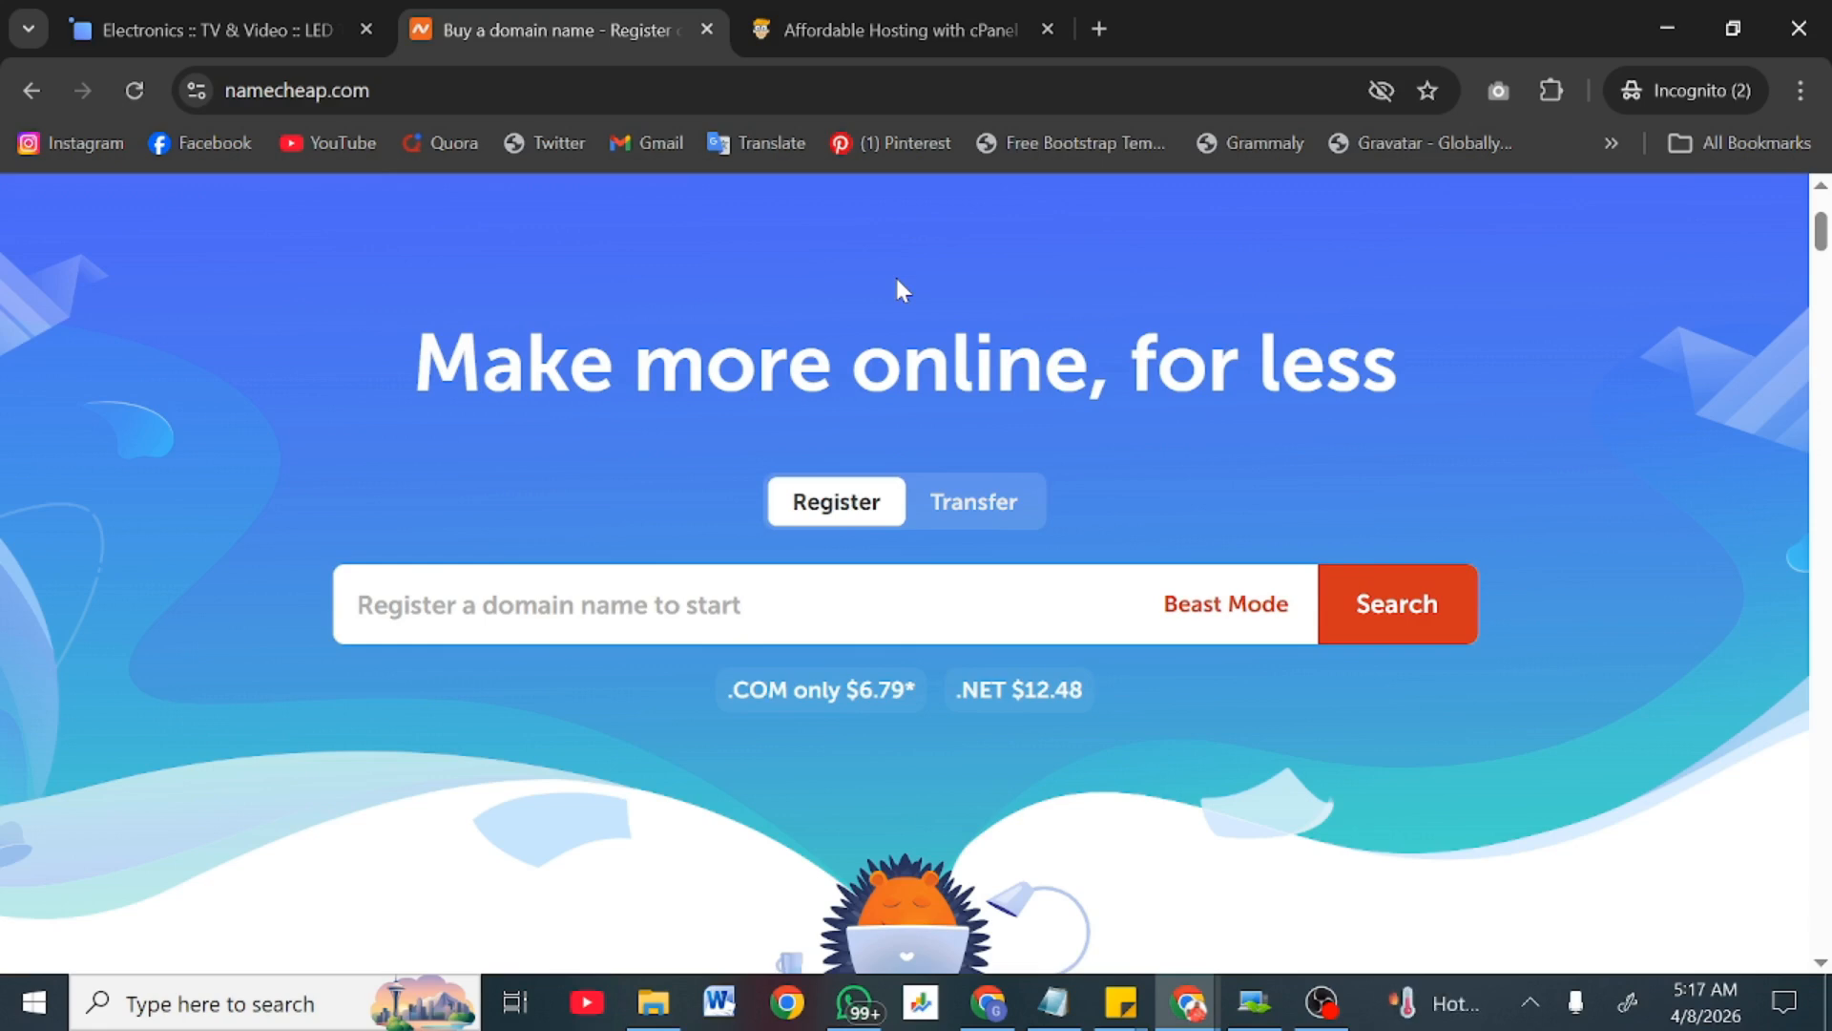
pyautogui.scroll(-6, 897, 280)
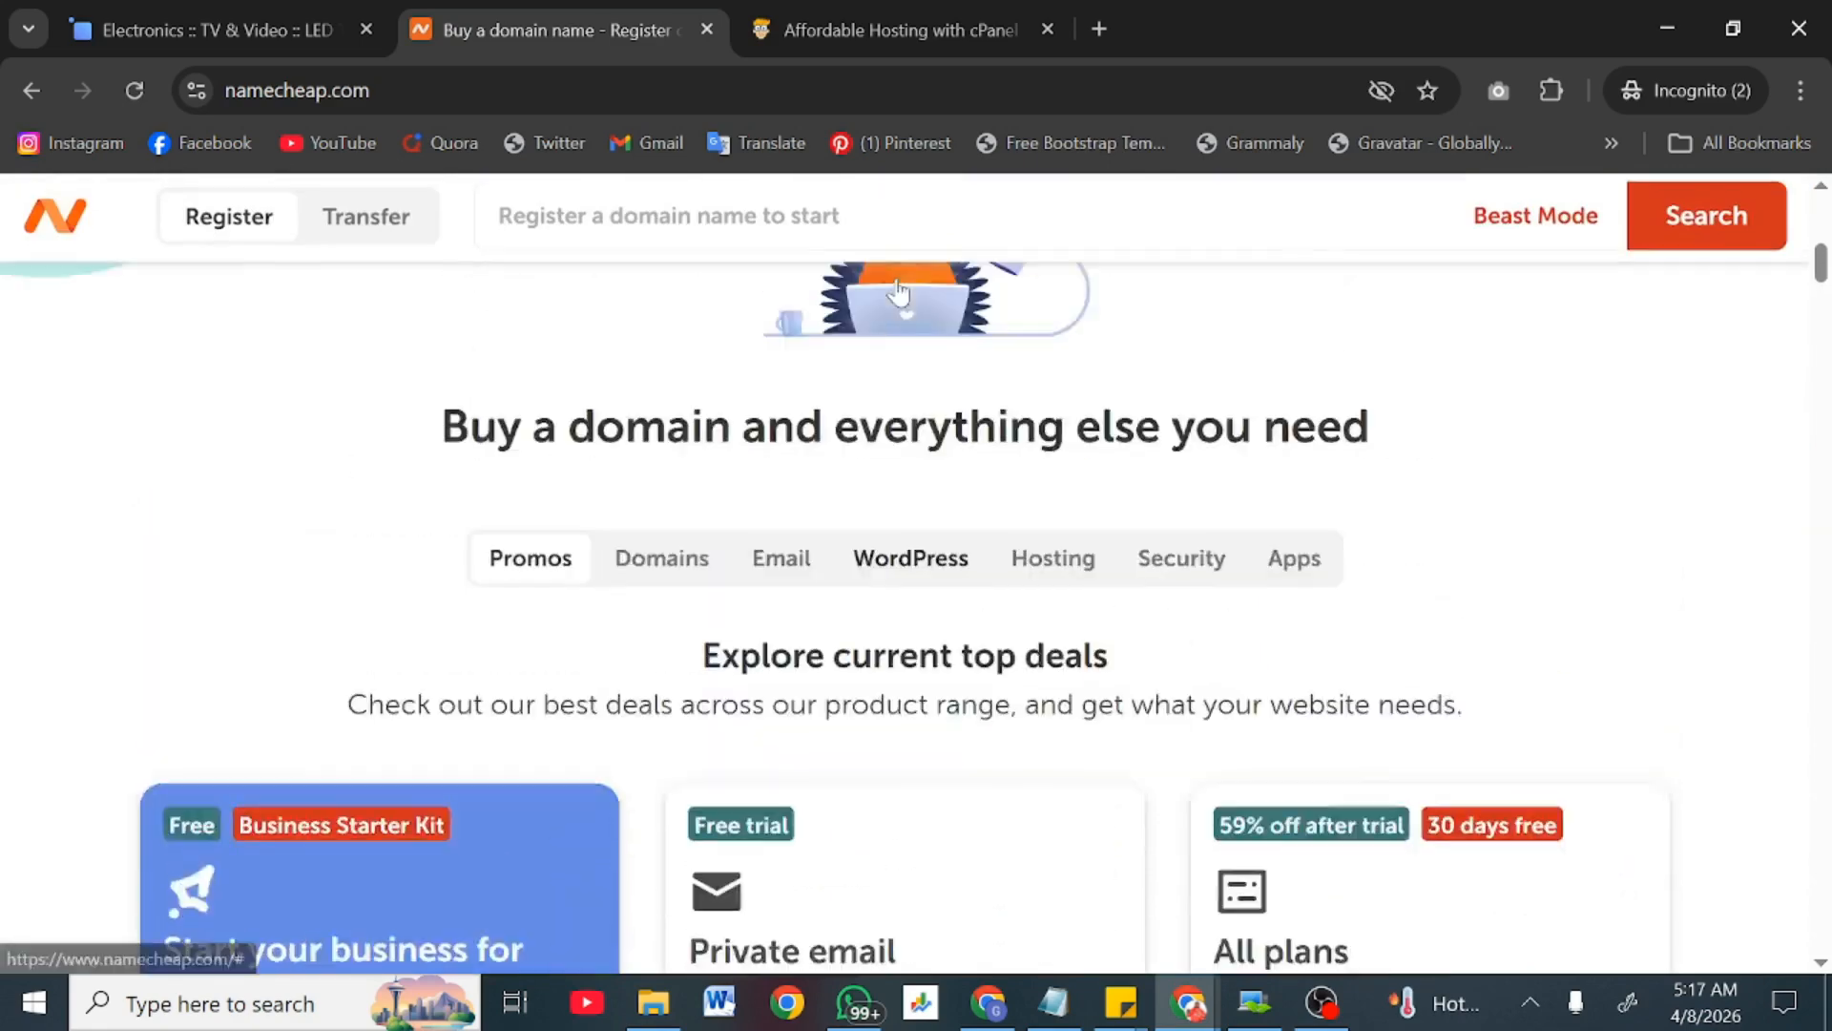
pyautogui.scroll(1, 897, 291)
pyautogui.scroll(6, 642, 667)
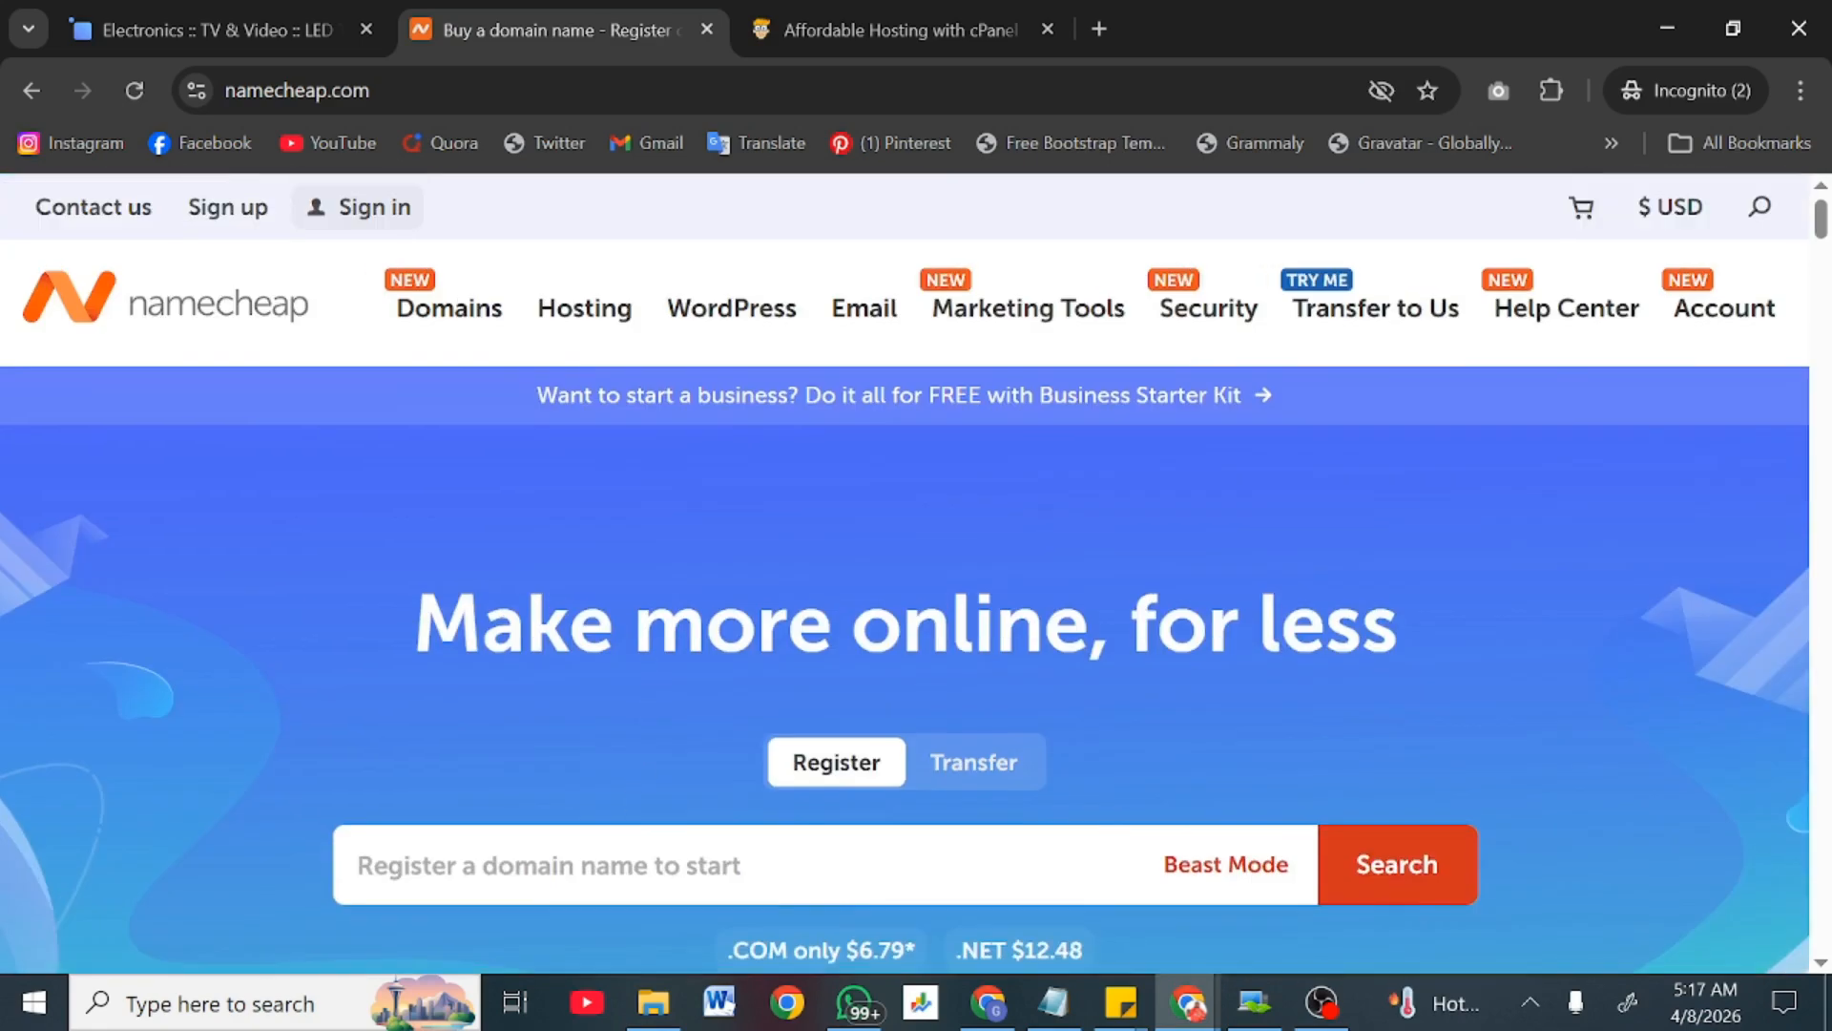
pyautogui.click(611, 865)
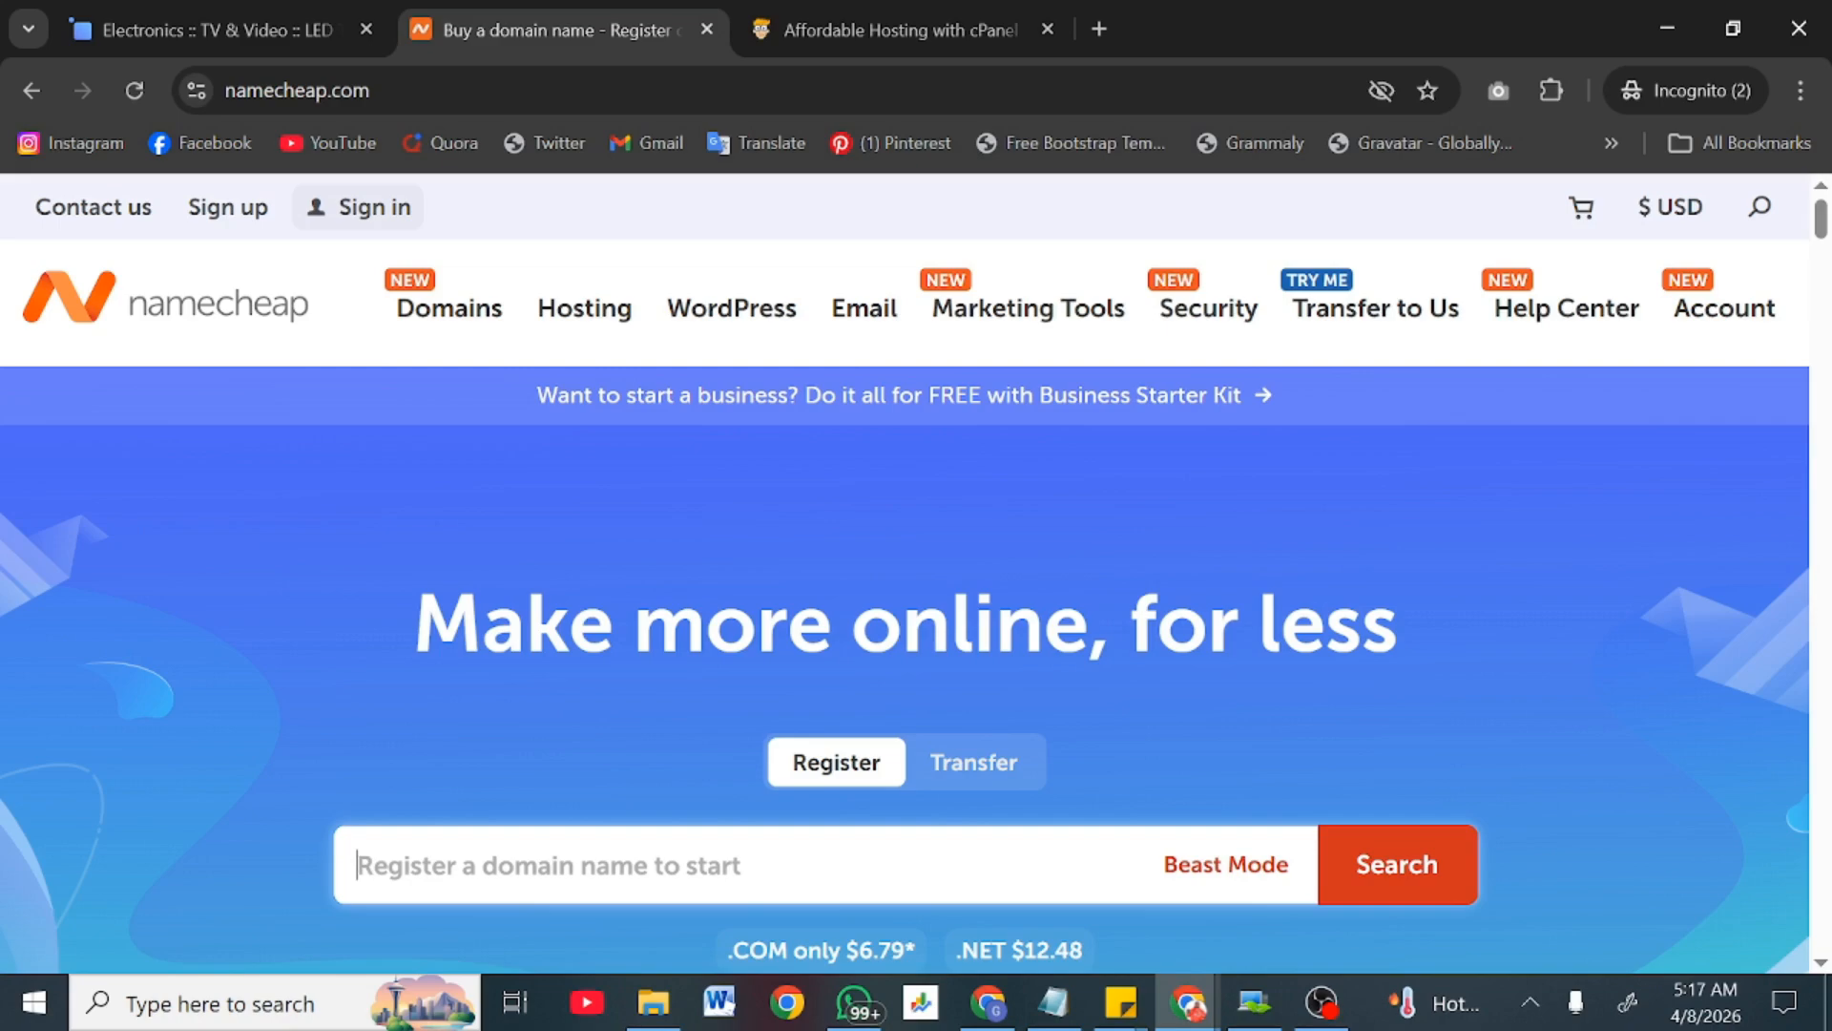
# Step: Search Namecheap for amerzon.com, which turns out already registered
pyautogui.write('amerson')
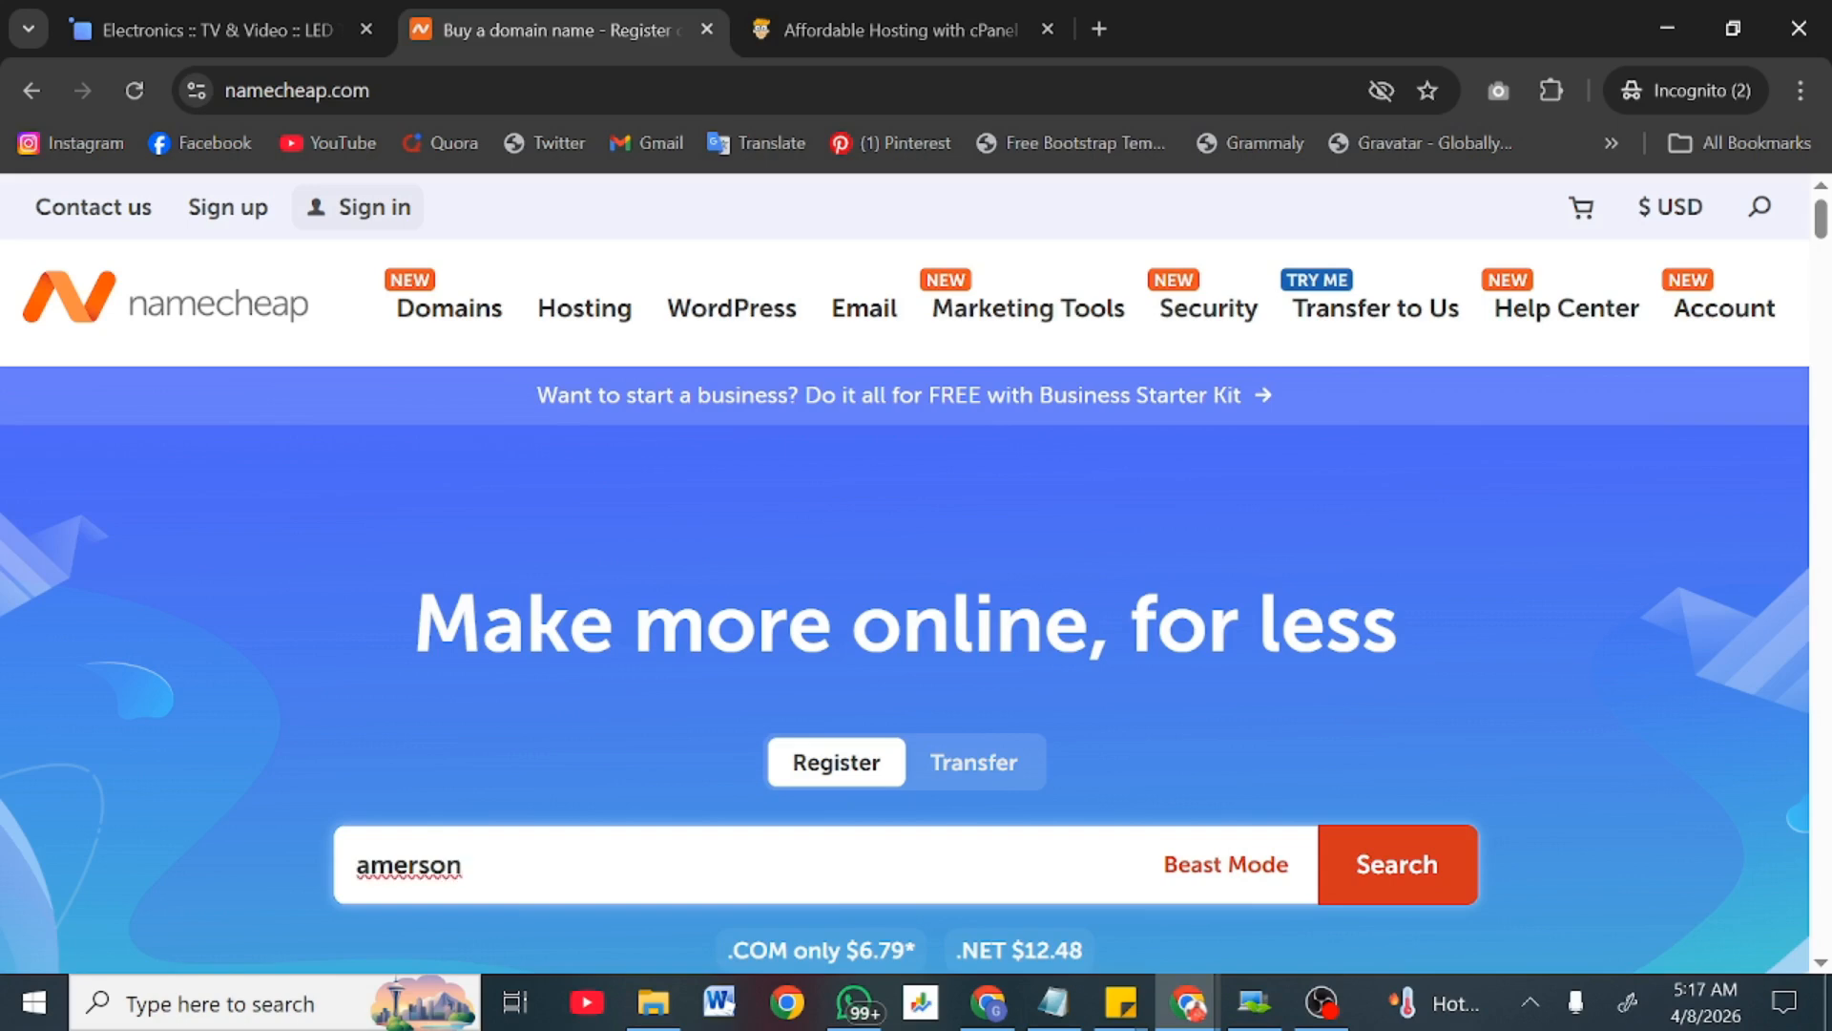
pyautogui.press('BackSpace')
pyautogui.press('BackSpace')
pyautogui.press('BackSpace')
pyautogui.write('zon.com')
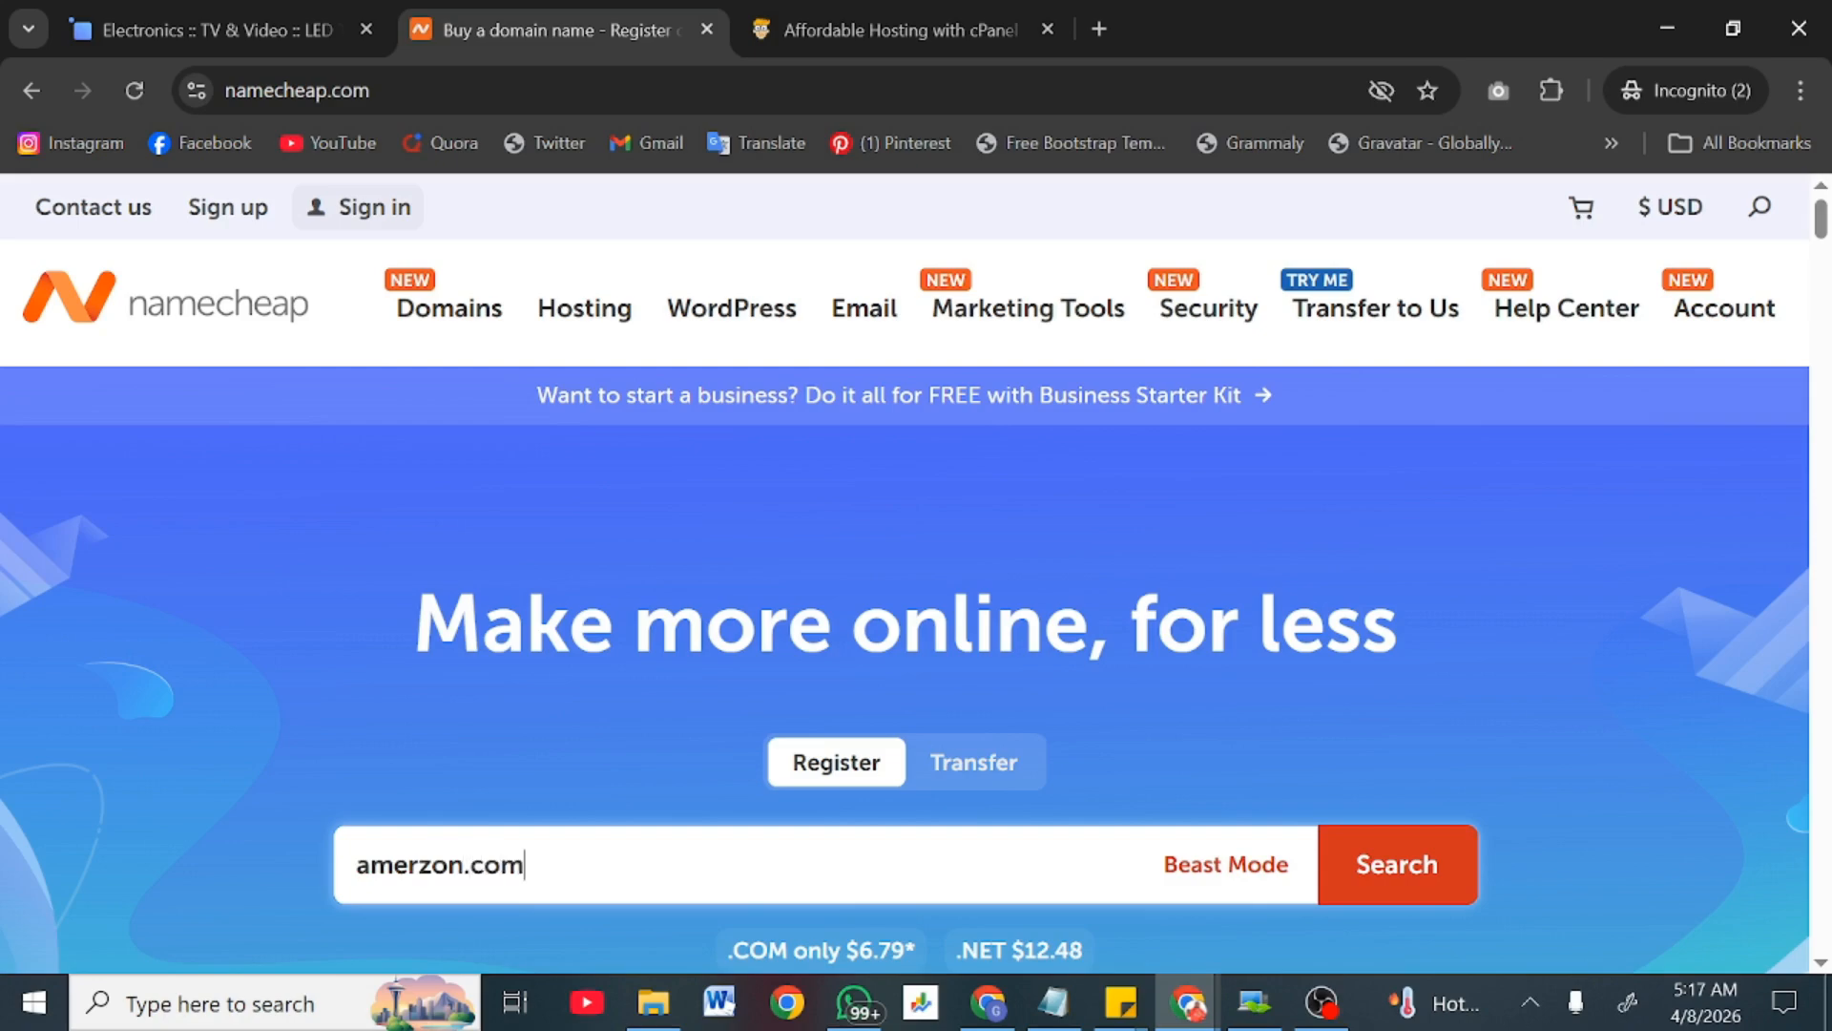
pyautogui.press('Return')
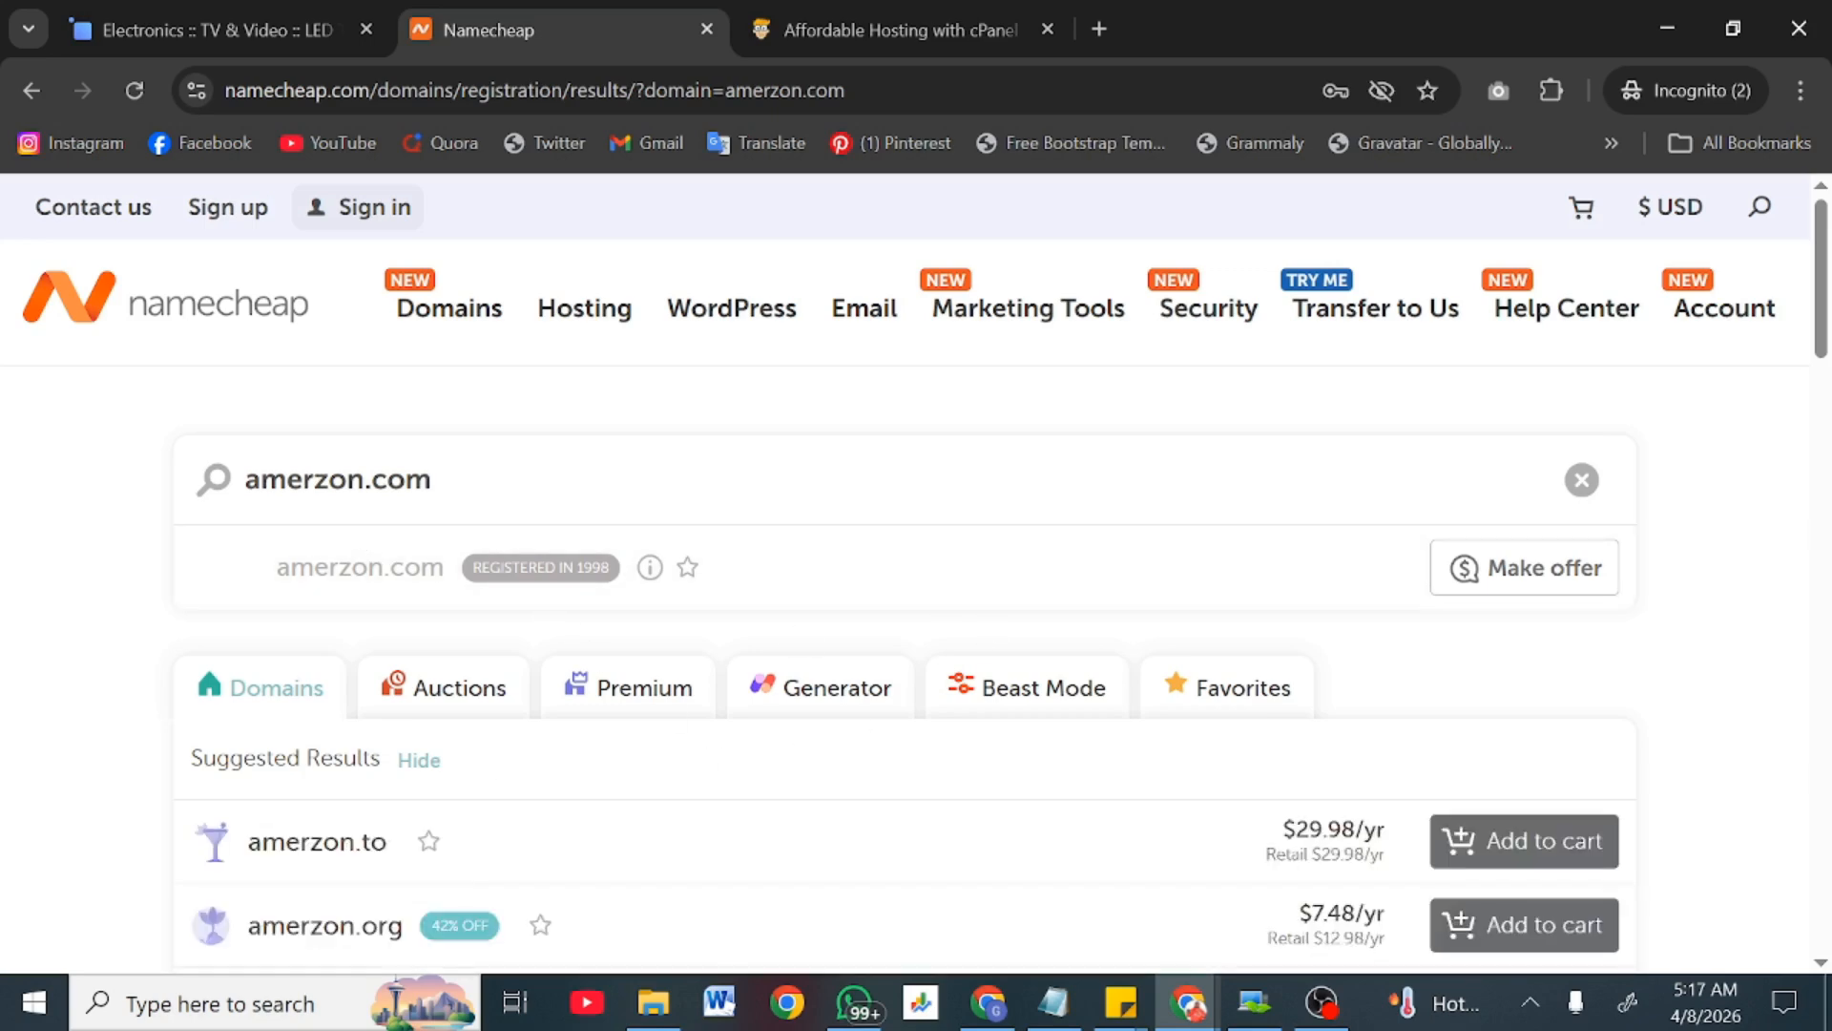
# Step: Edit the search query to ameritzon.com
pyautogui.hotkey('shift', 'Left')
pyautogui.hotkey('shift', 'Left')
pyautogui.press('Left')
pyautogui.press('Left')
pyautogui.write('it')
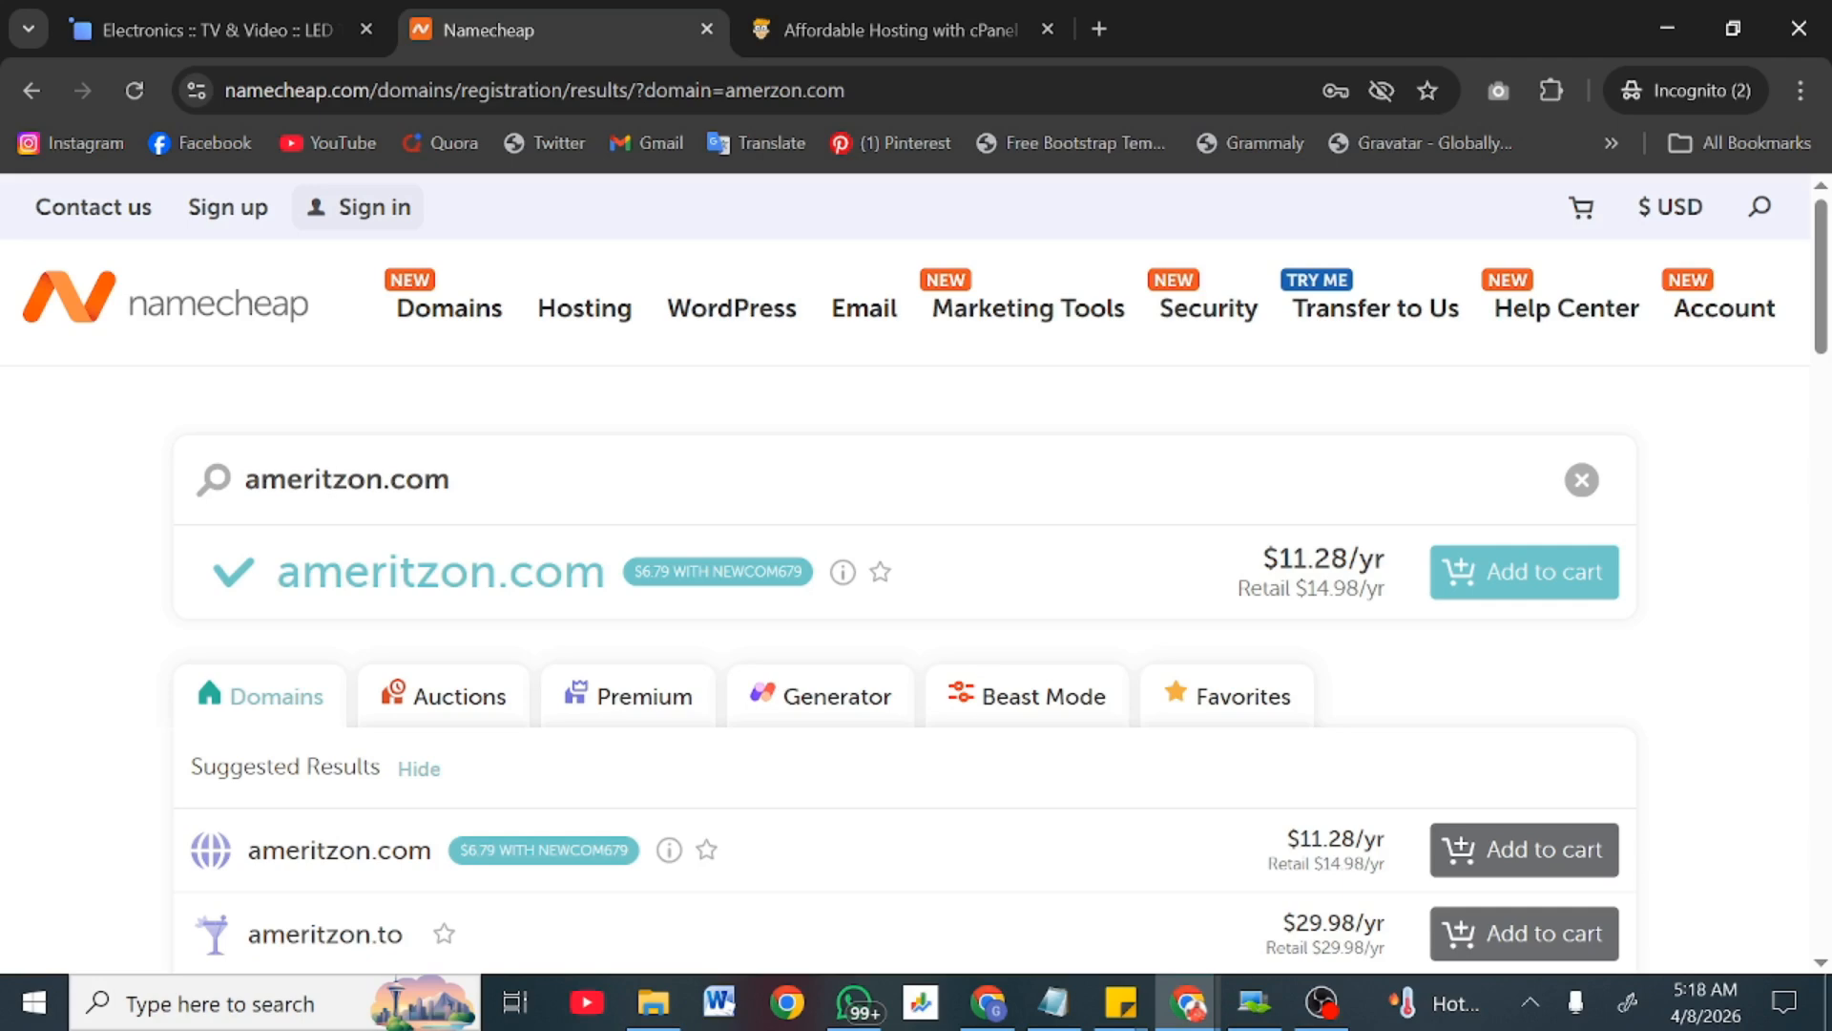
# Step: Add ameritzon.com to the cart, giving one item totaling $11.48
pyautogui.scroll(-1, 582, 659)
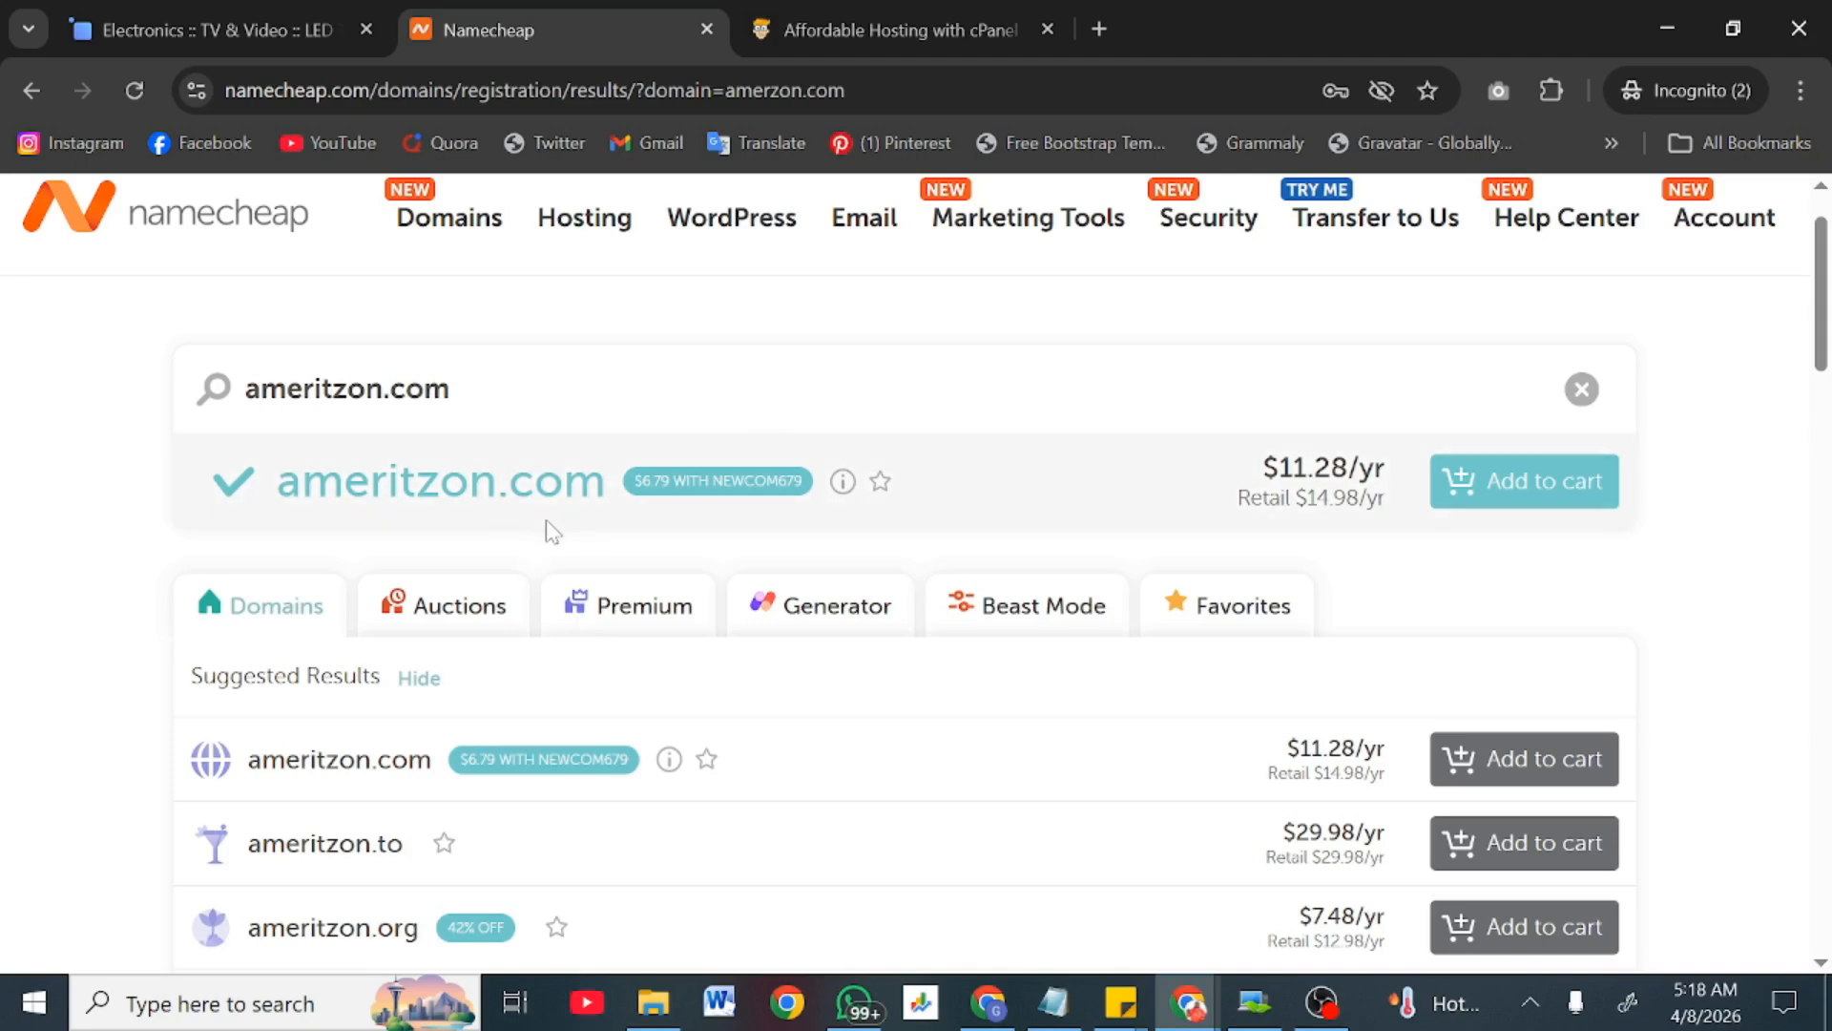
pyautogui.scroll(-4, 570, 535)
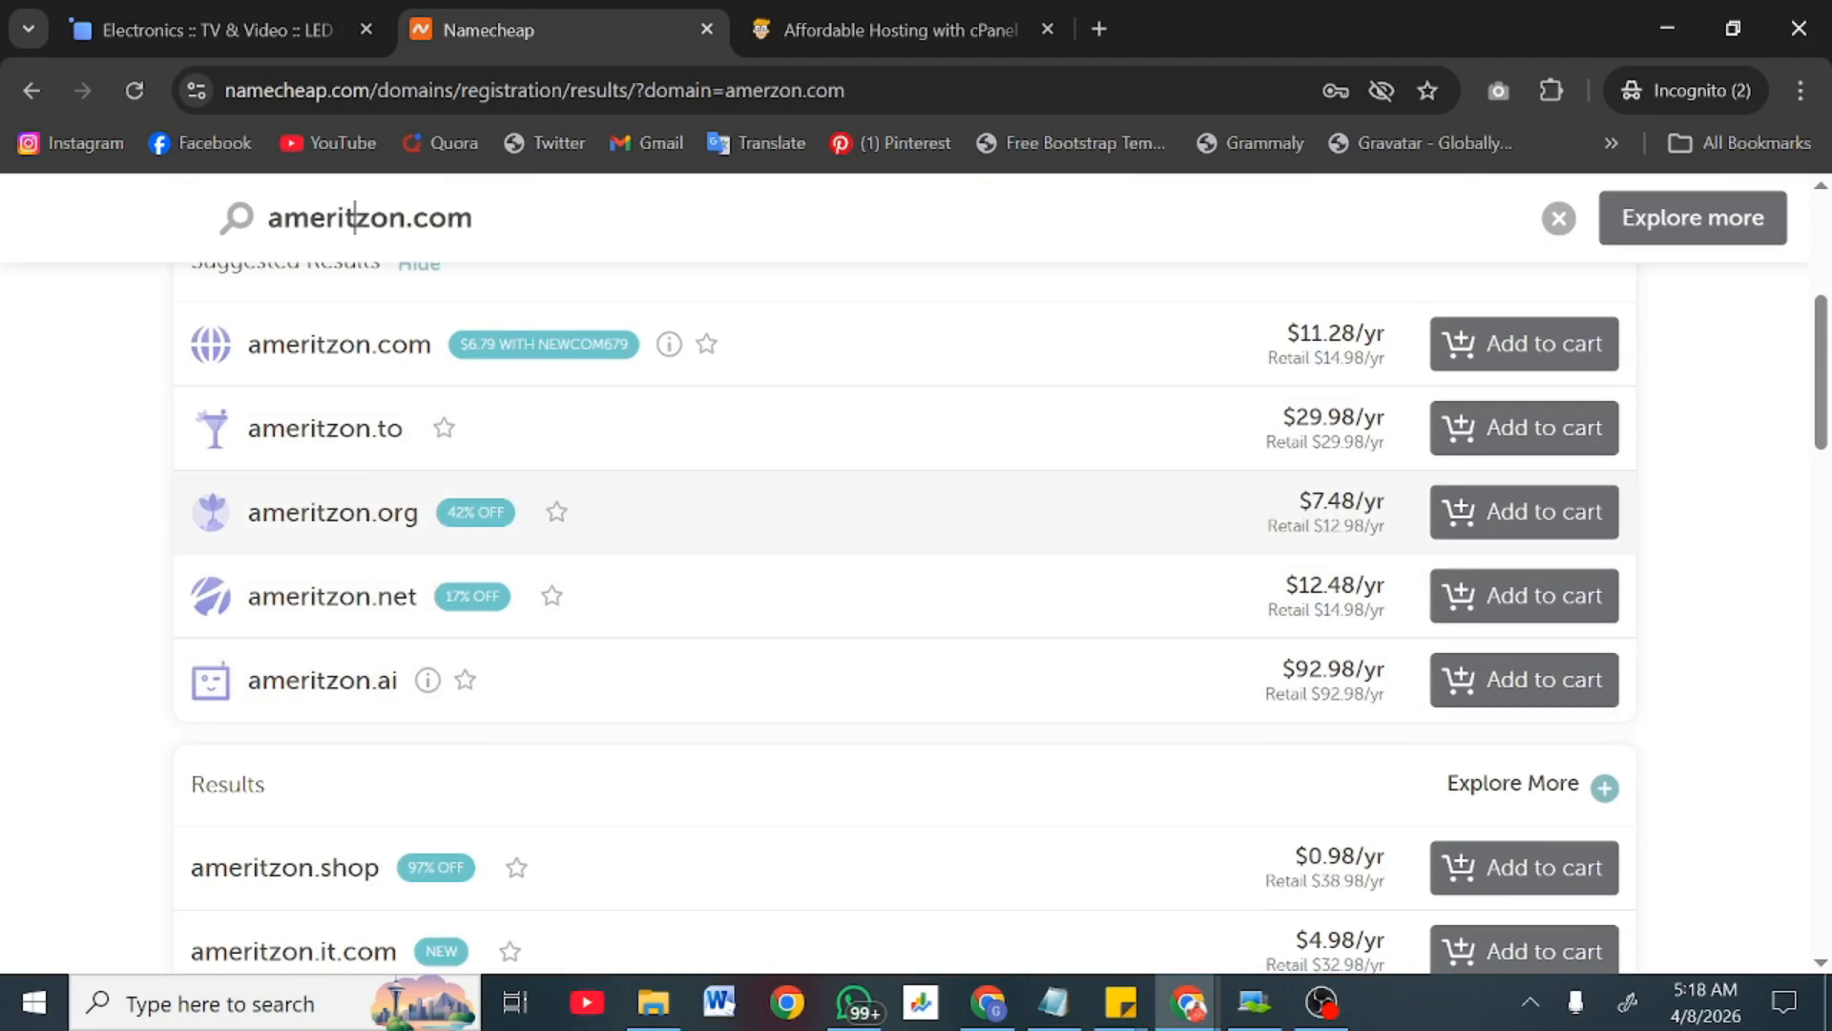
pyautogui.scroll(5, 430, 343)
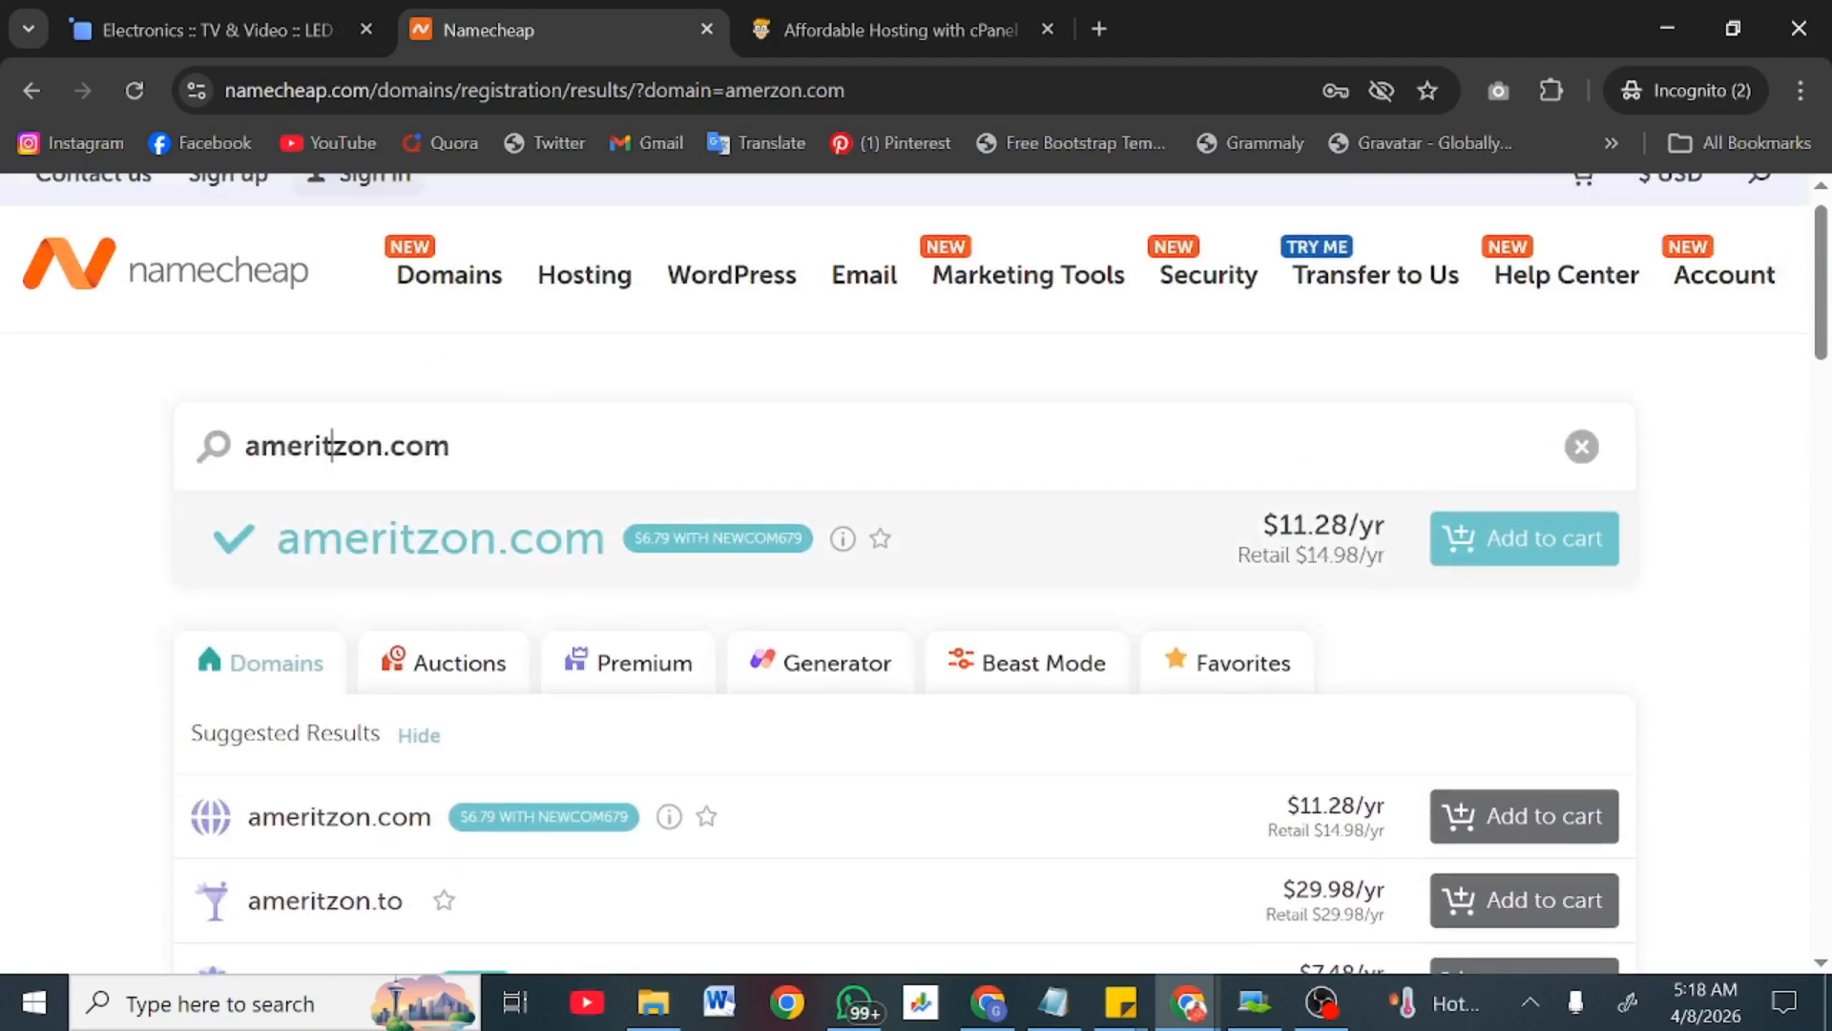
pyautogui.click(1533, 560)
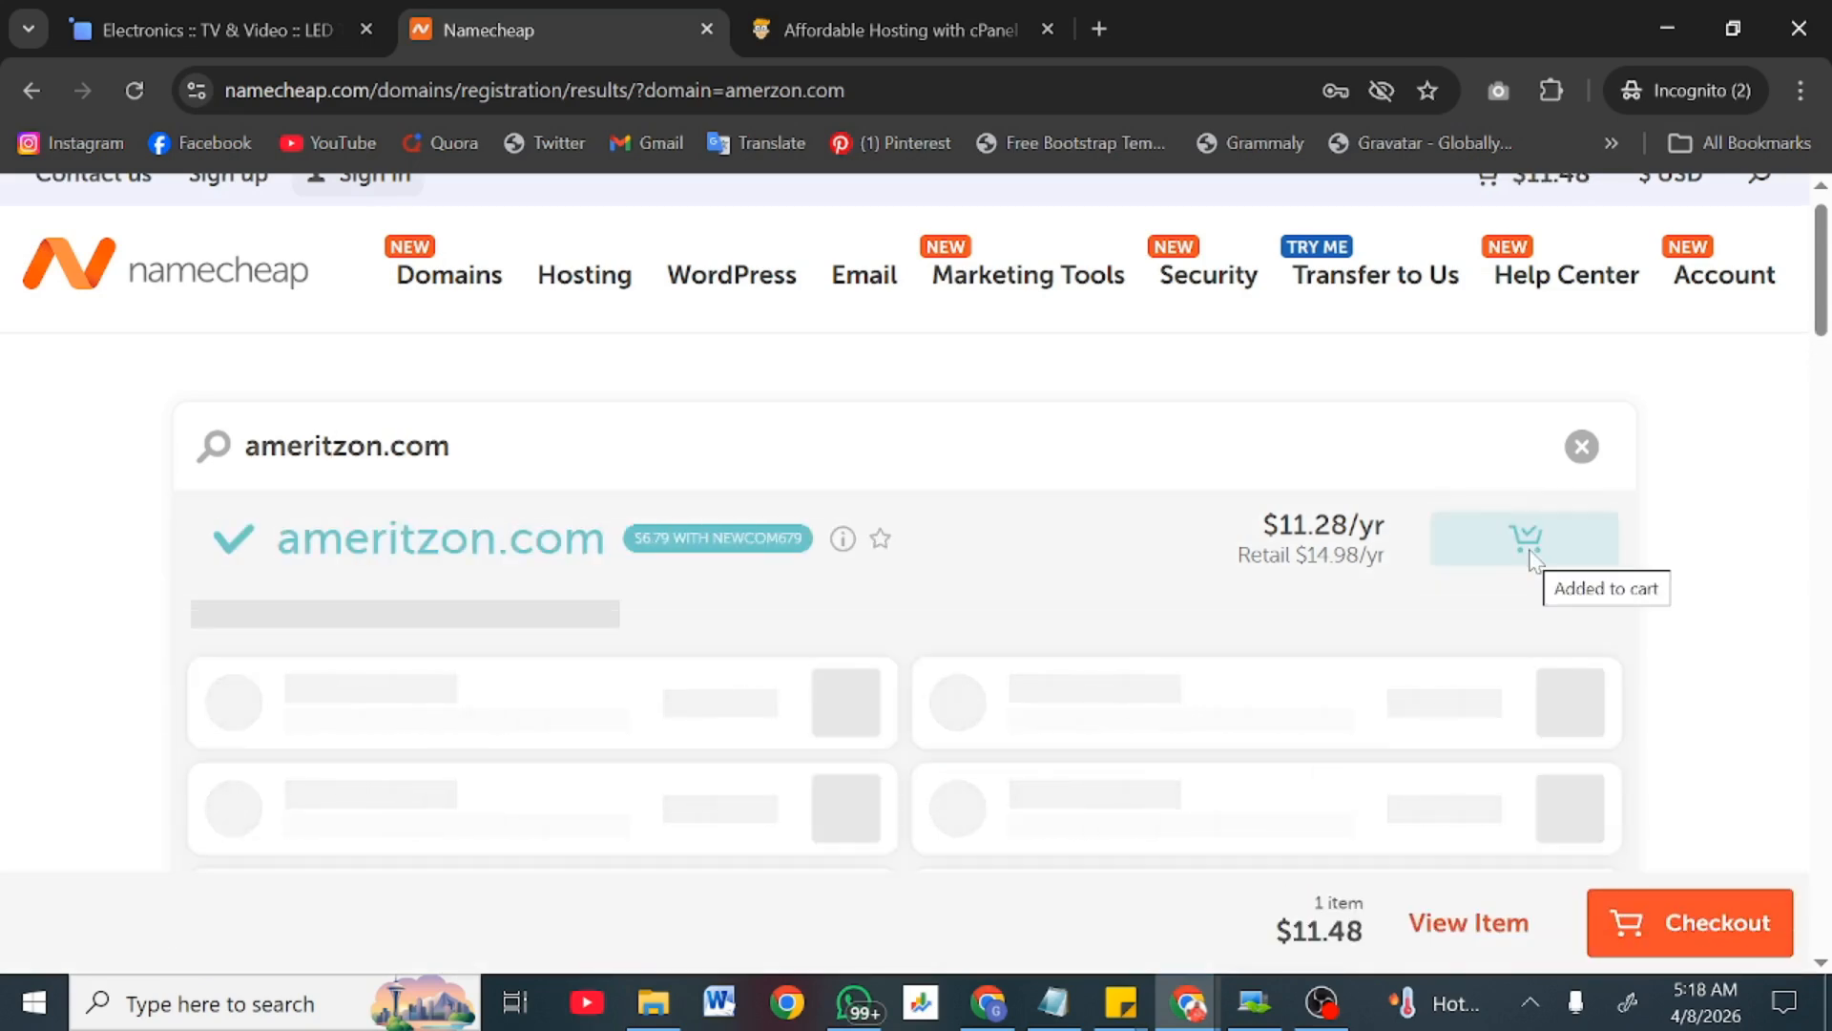
pyautogui.scroll(-2, 1527, 558)
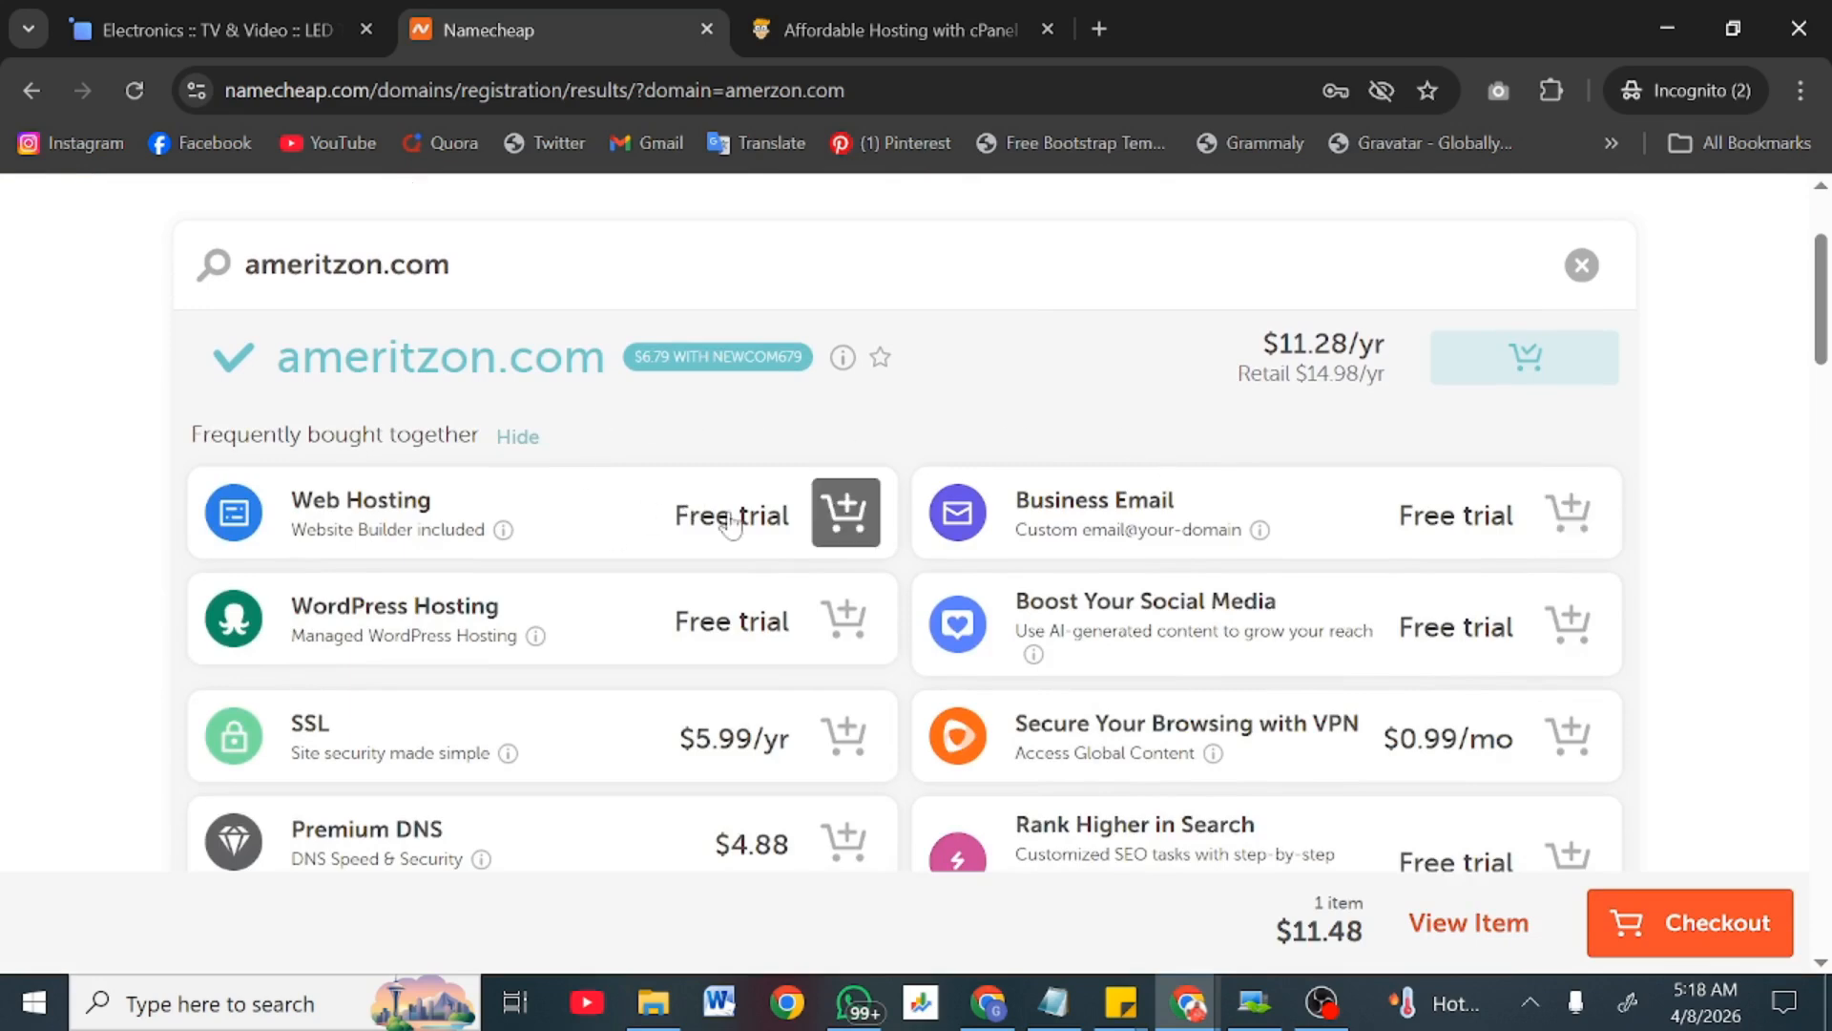
# Step: Open the Shared Hosting page from Namecheap's Hosting menu
pyautogui.scroll(-3, 1102, 639)
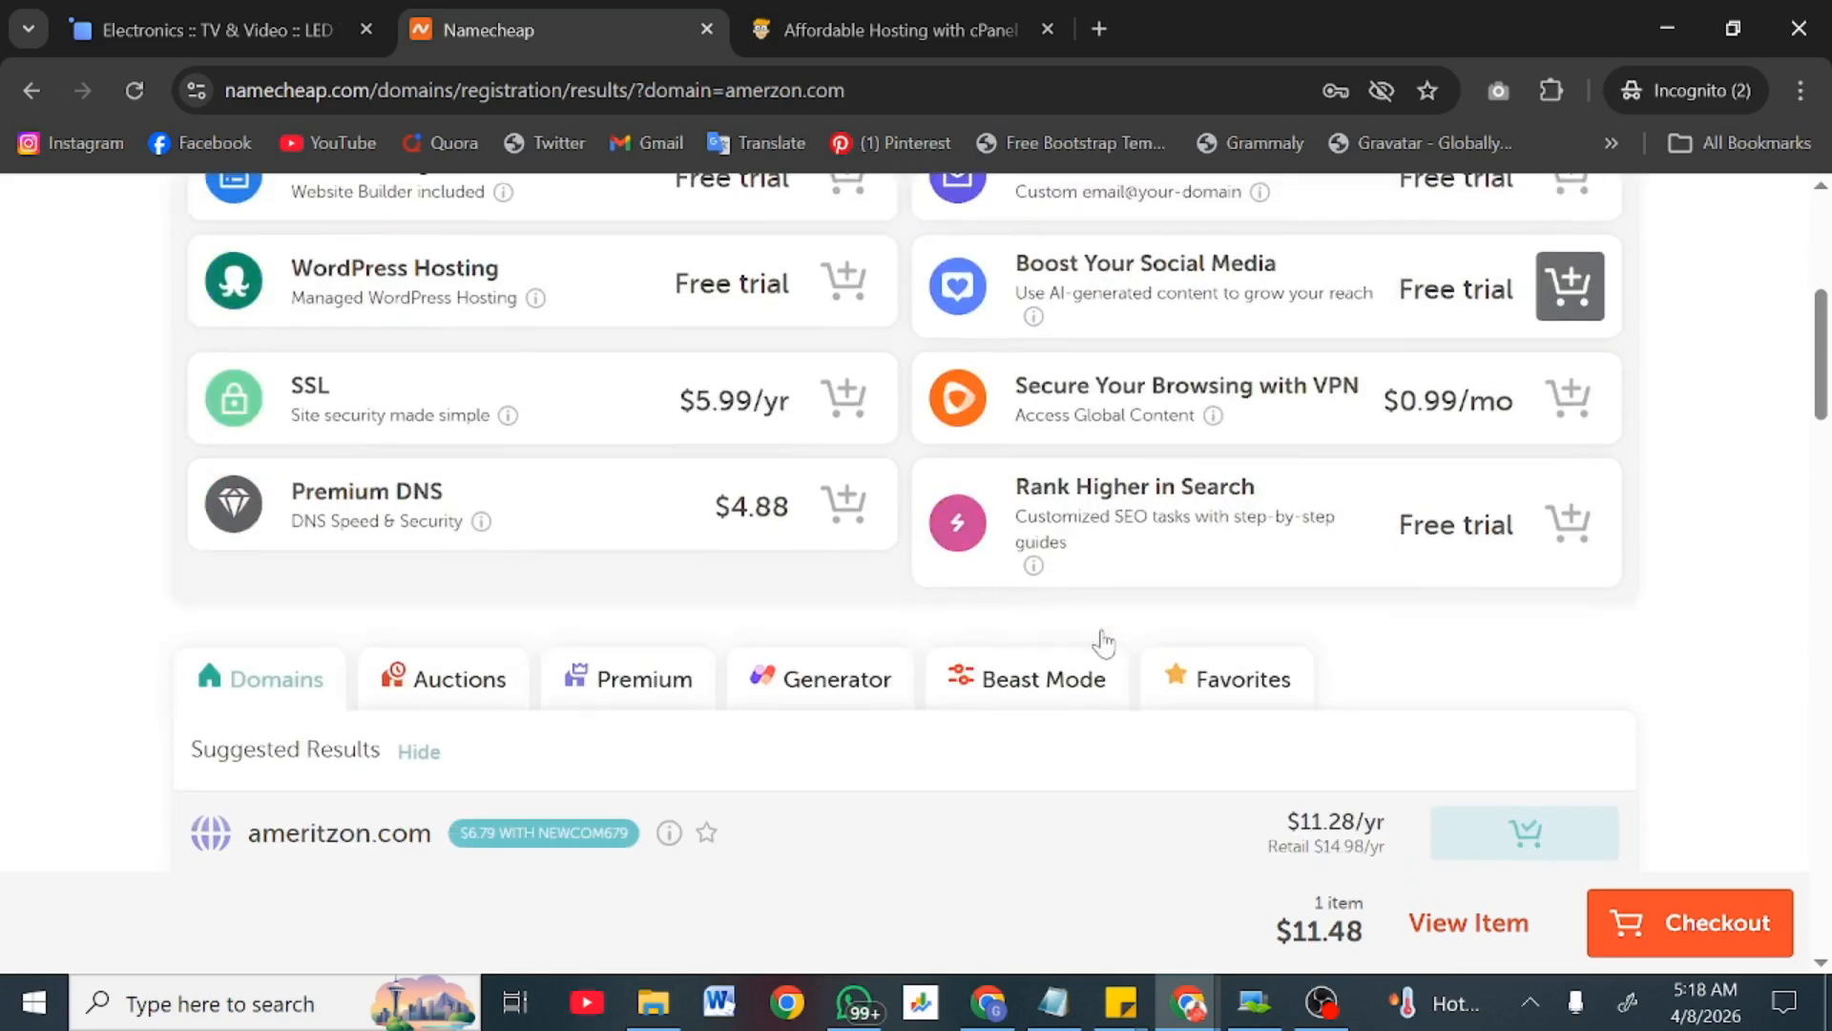
pyautogui.scroll(6, 1102, 637)
pyautogui.moveTo(573, 328)
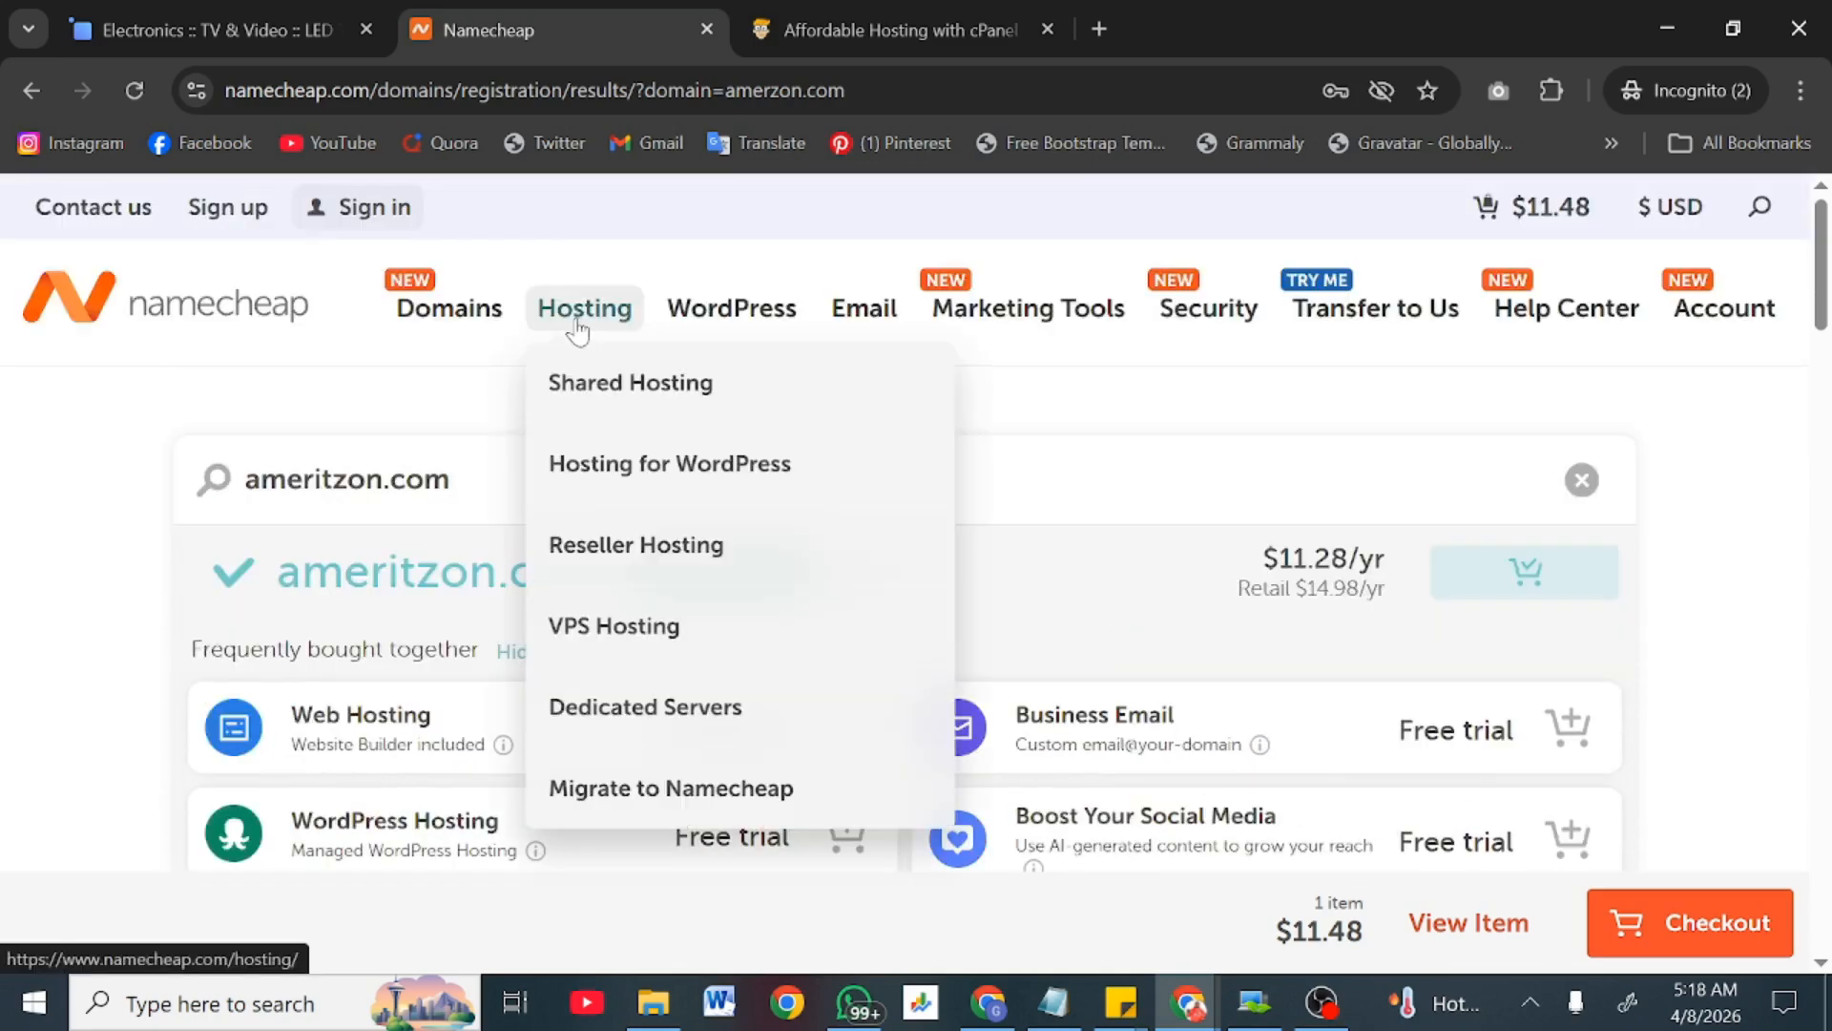
pyautogui.click(617, 420)
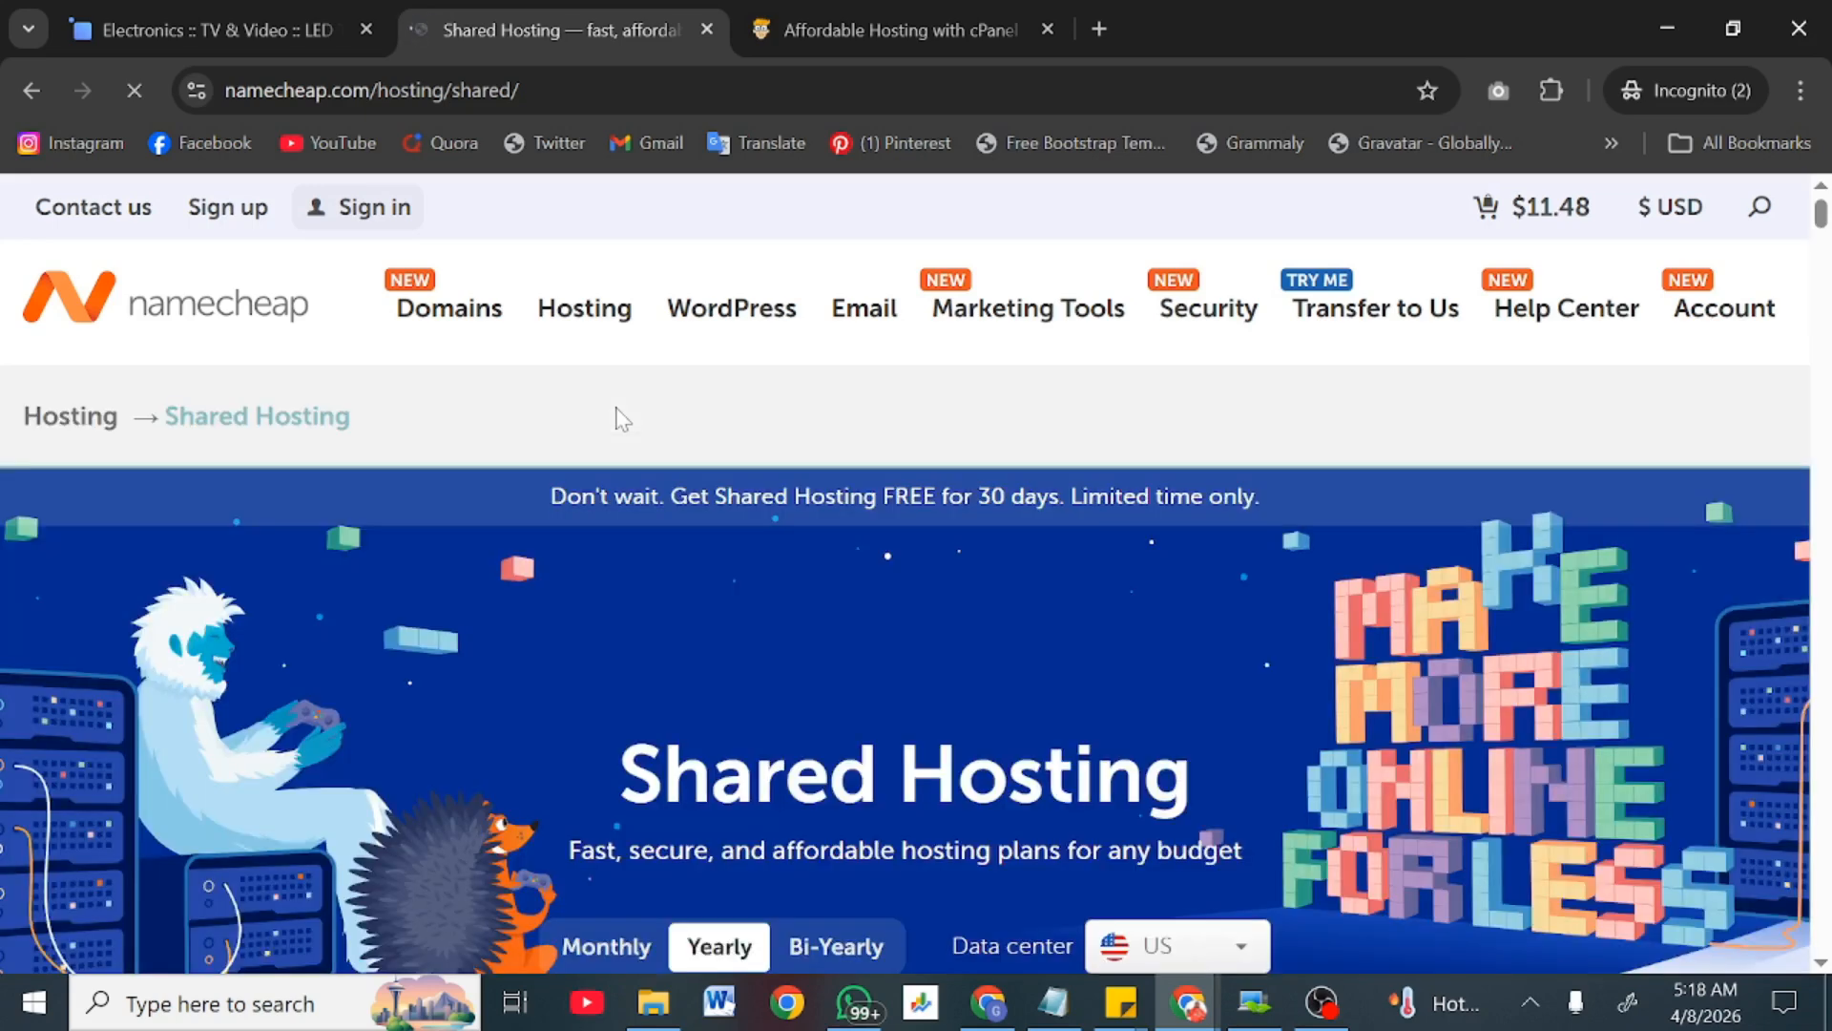
# Step: Scroll to the Stellar plan cards and highlight Stellar's after-trial price
pyautogui.scroll(-4, 615, 408)
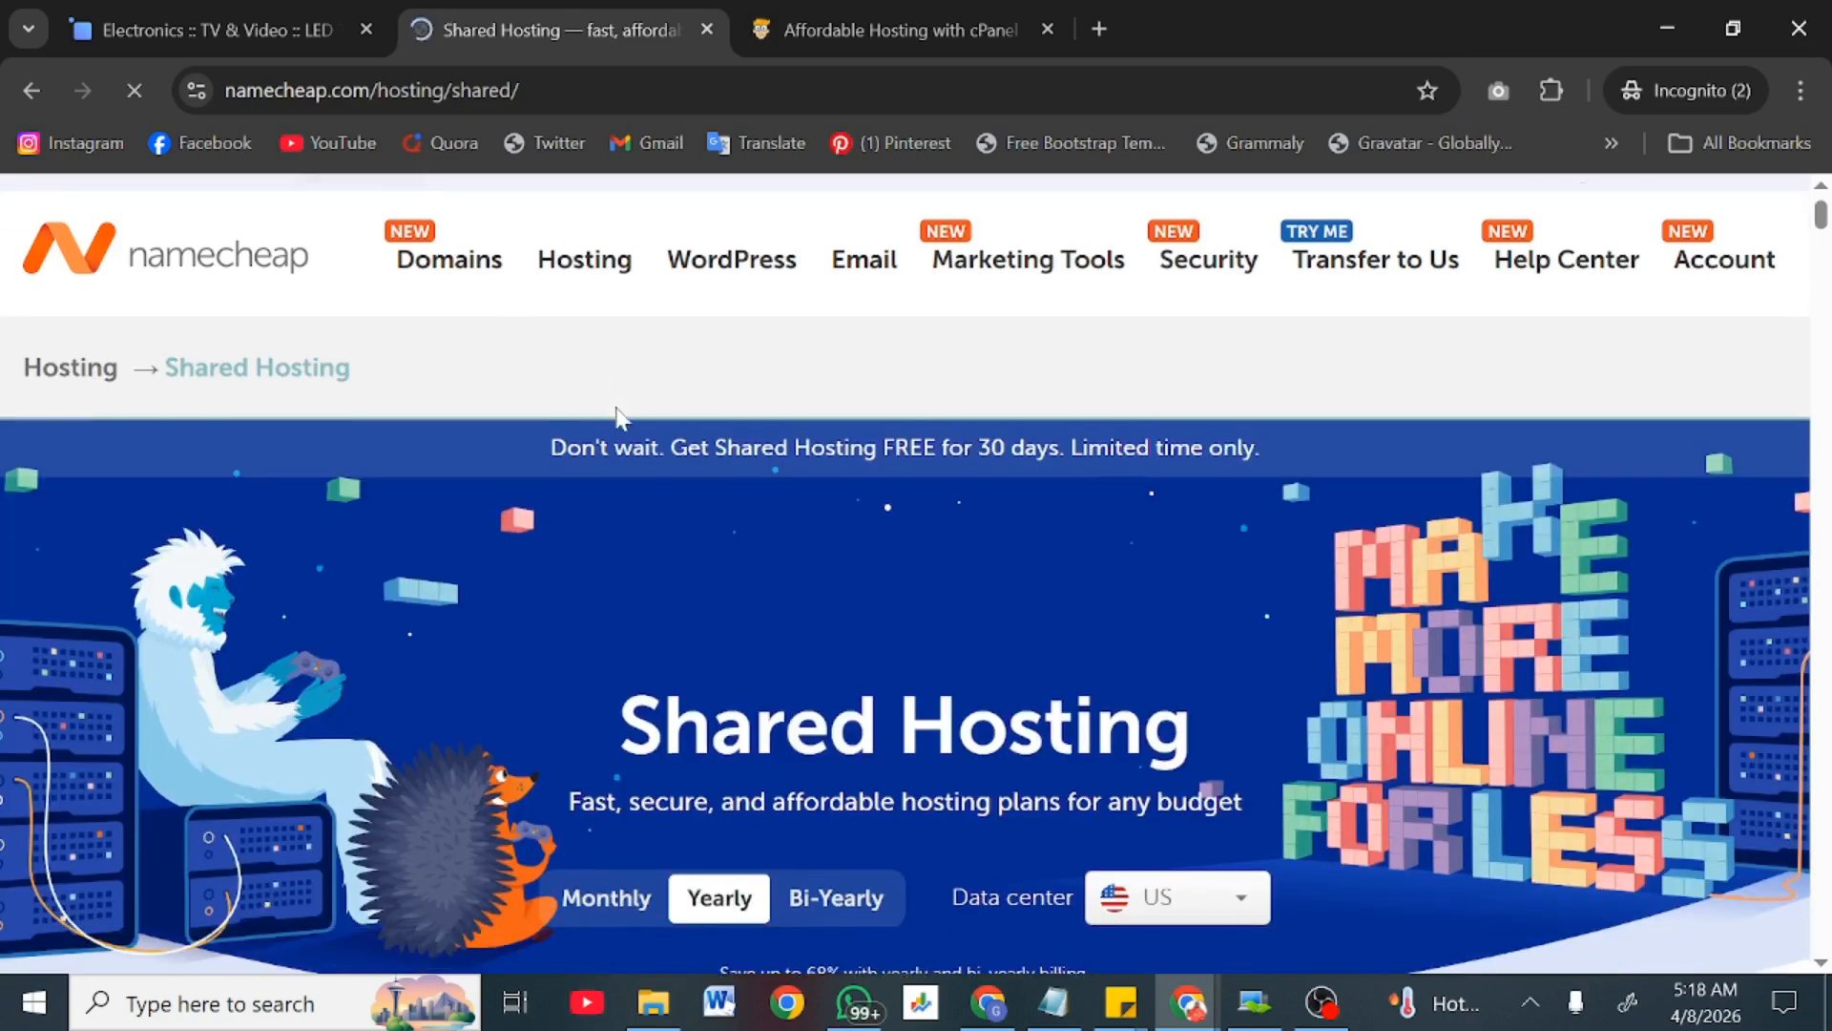
pyautogui.scroll(-1, 615, 415)
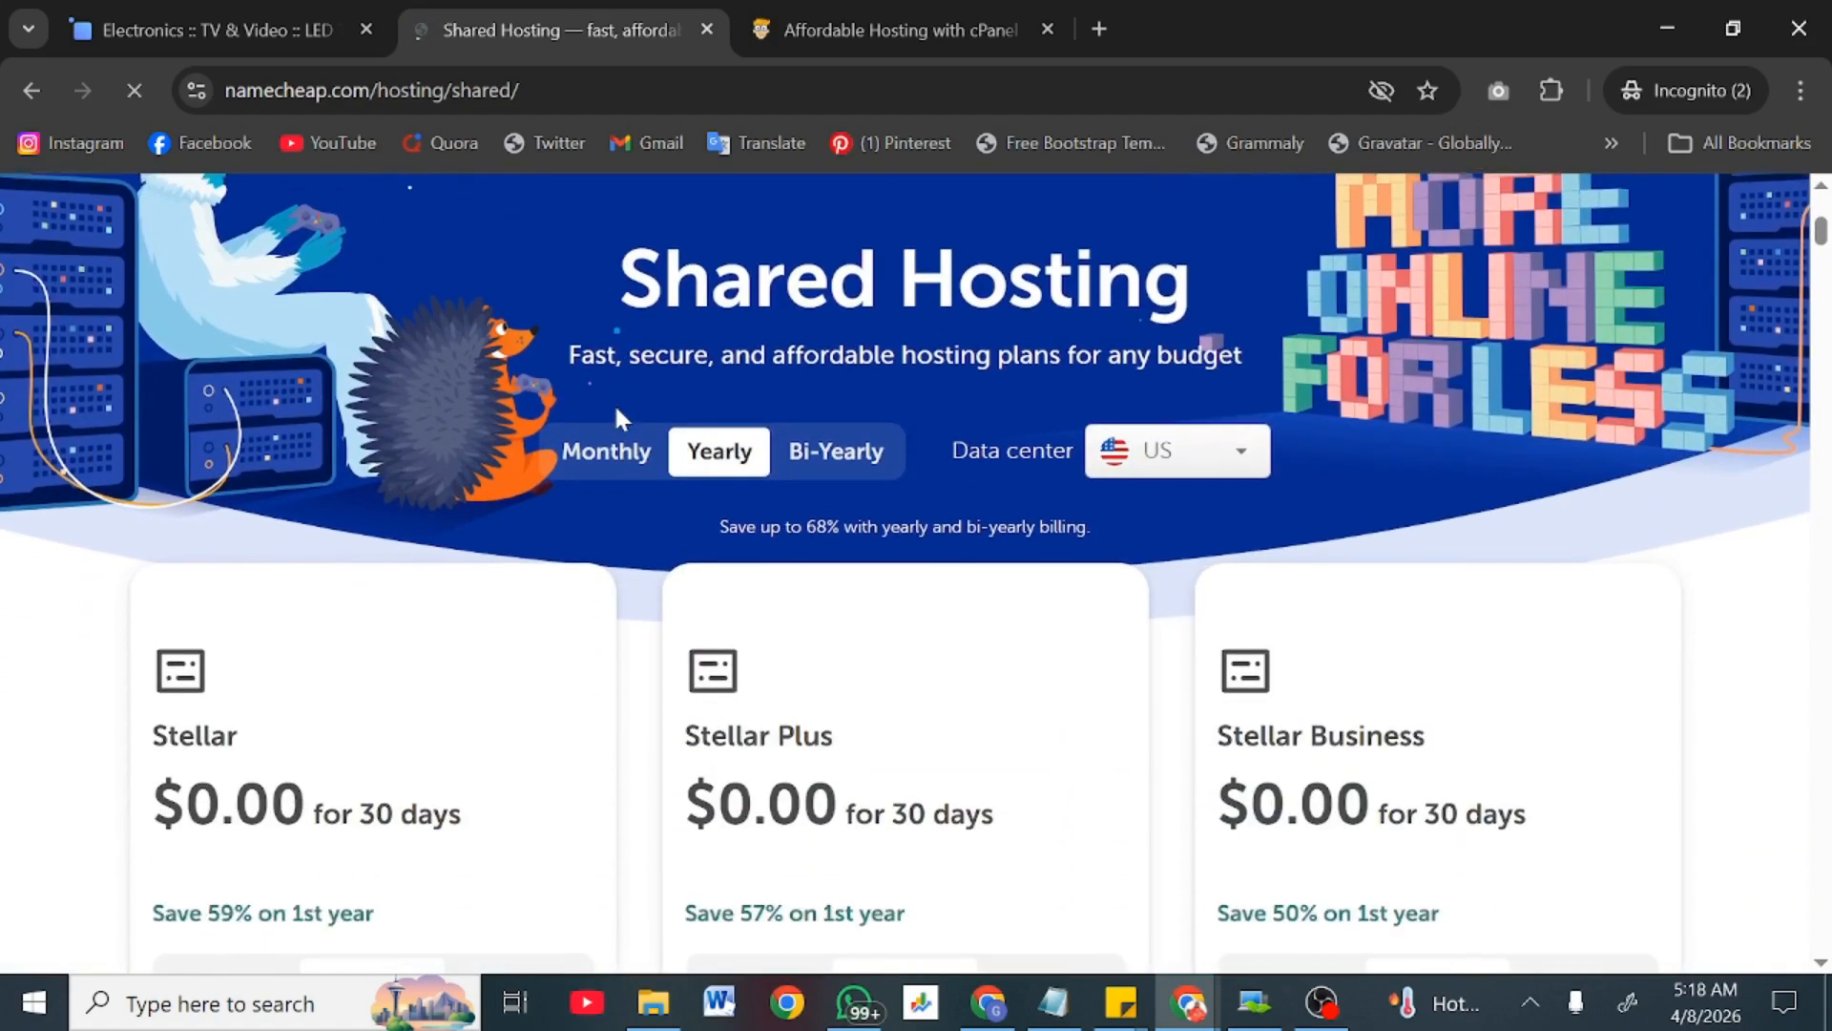
pyautogui.scroll(-3, 614, 415)
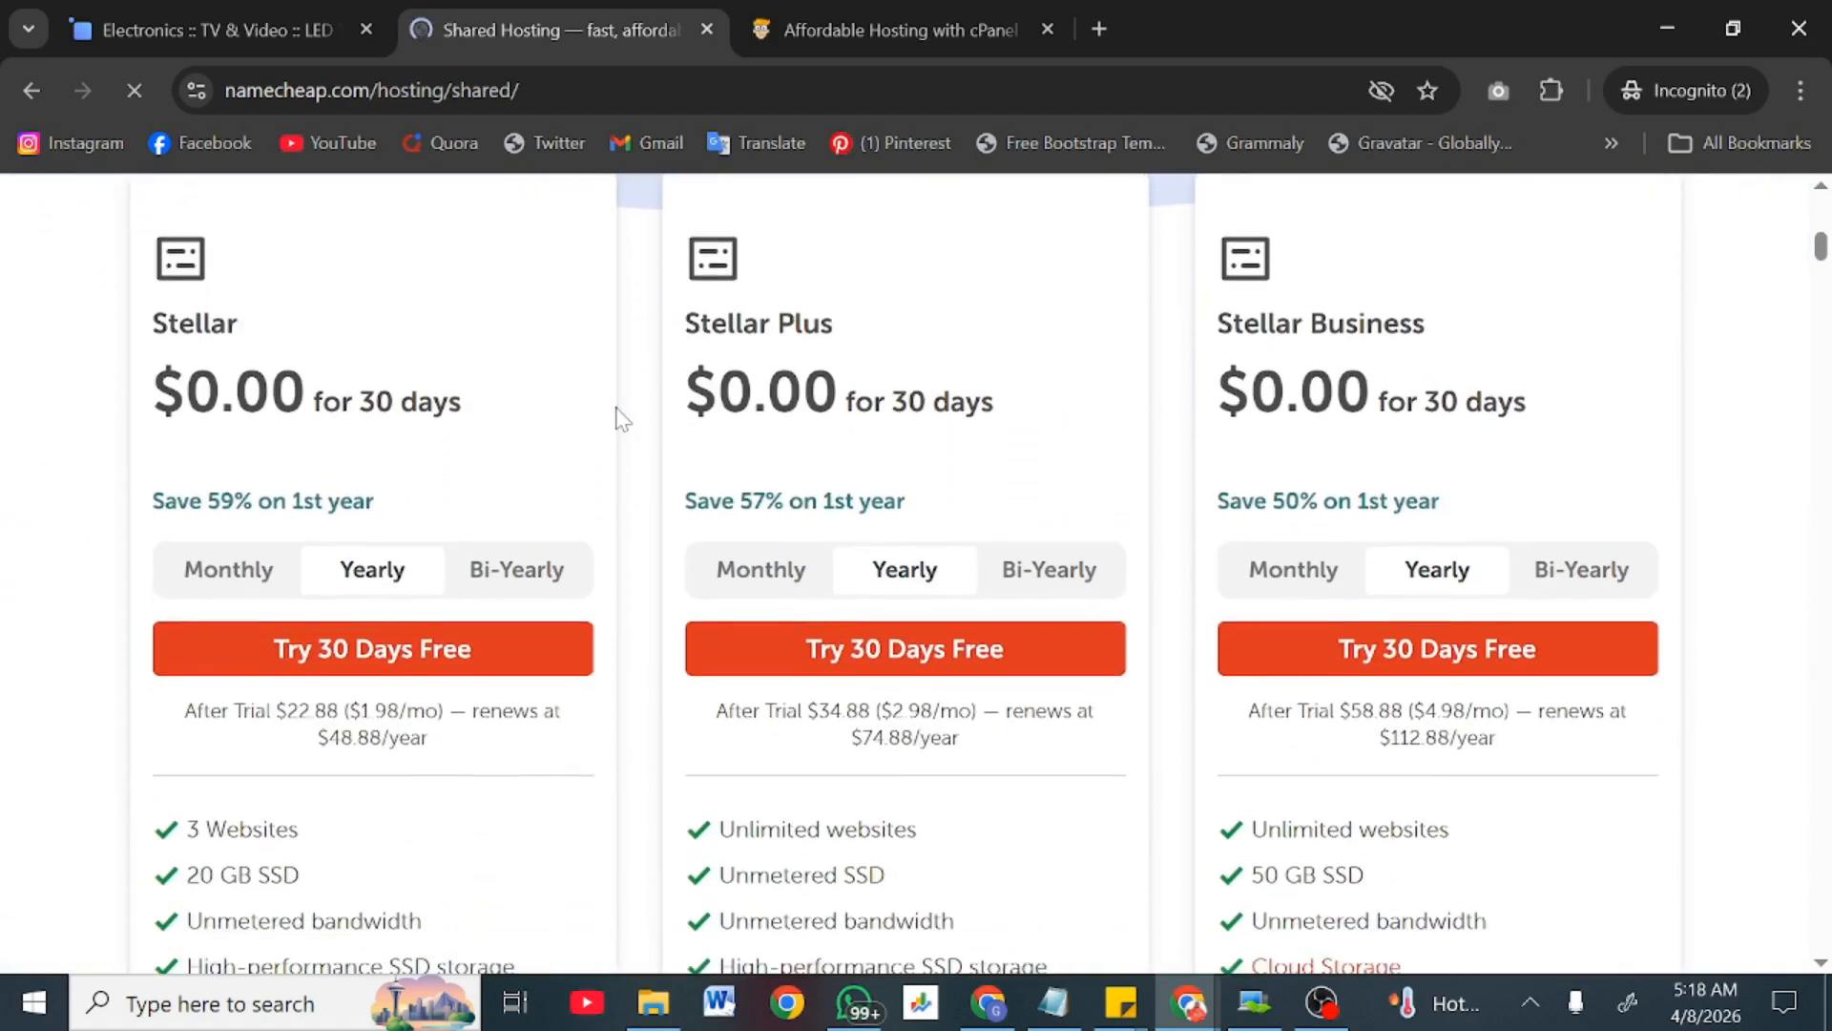
pyautogui.scroll(-3, 578, 584)
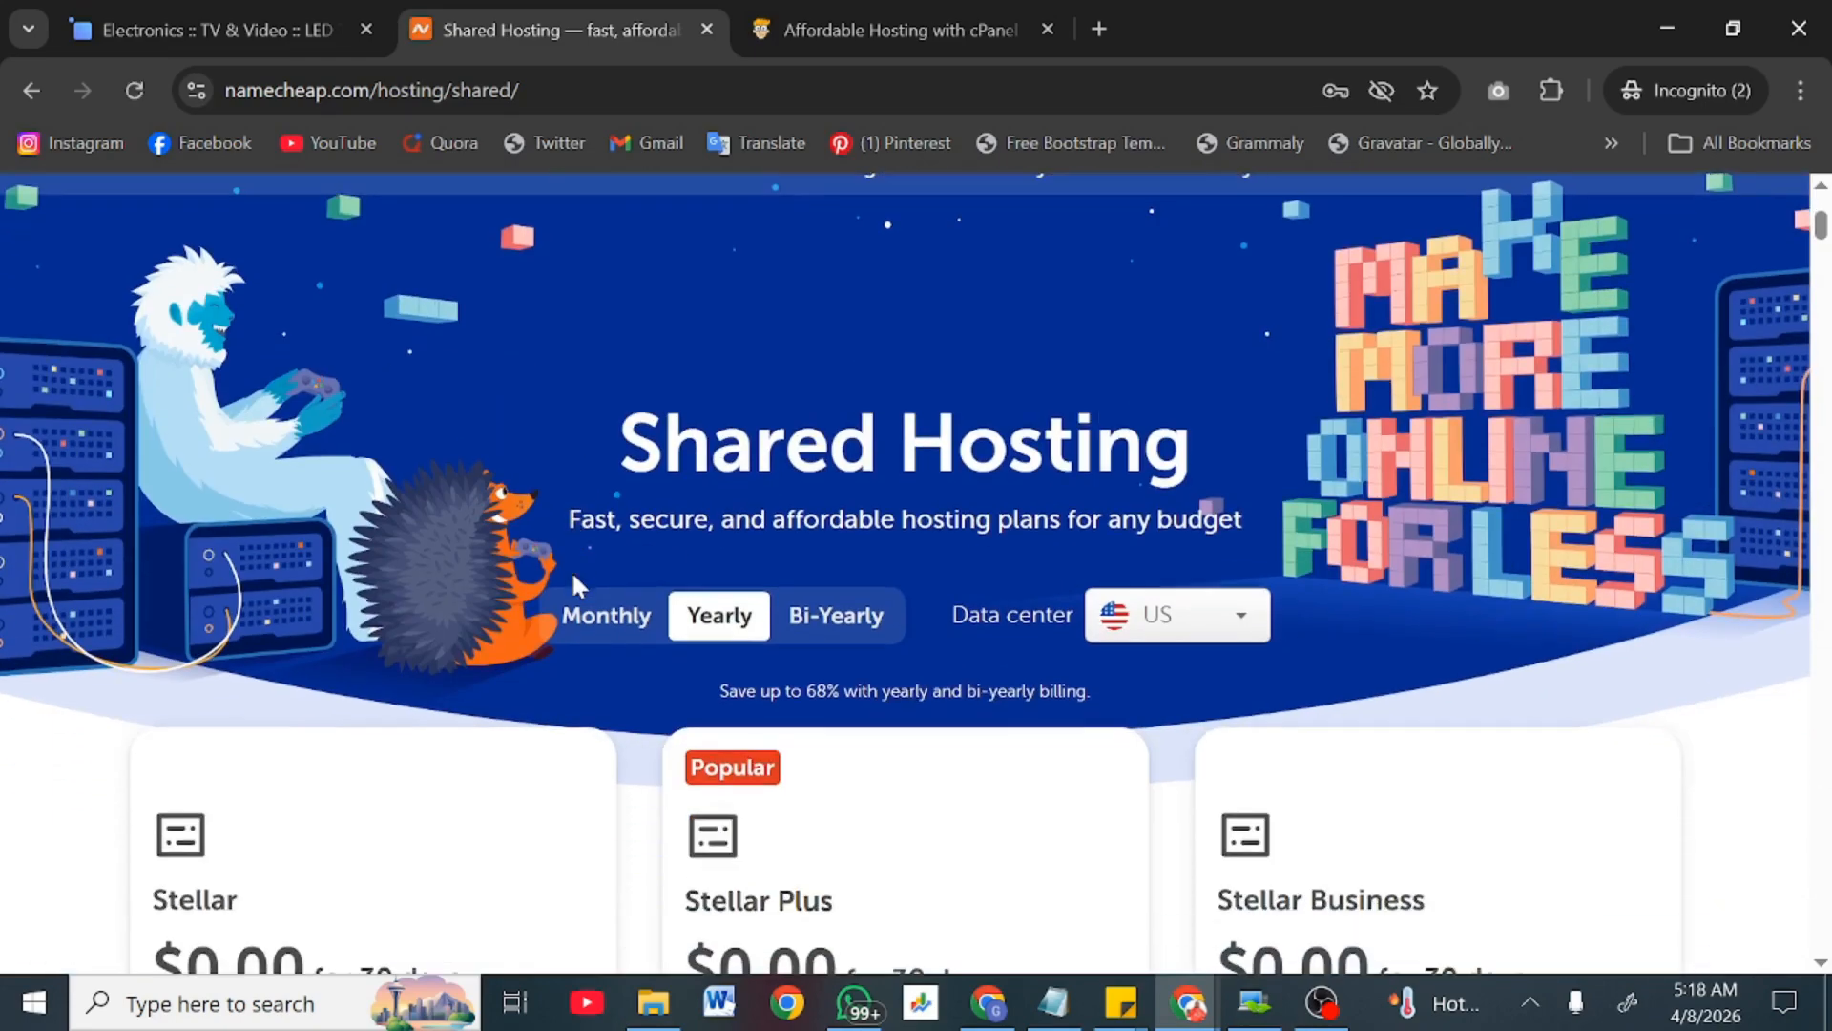
pyautogui.scroll(-4, 454, 690)
pyautogui.scroll(-1, 454, 690)
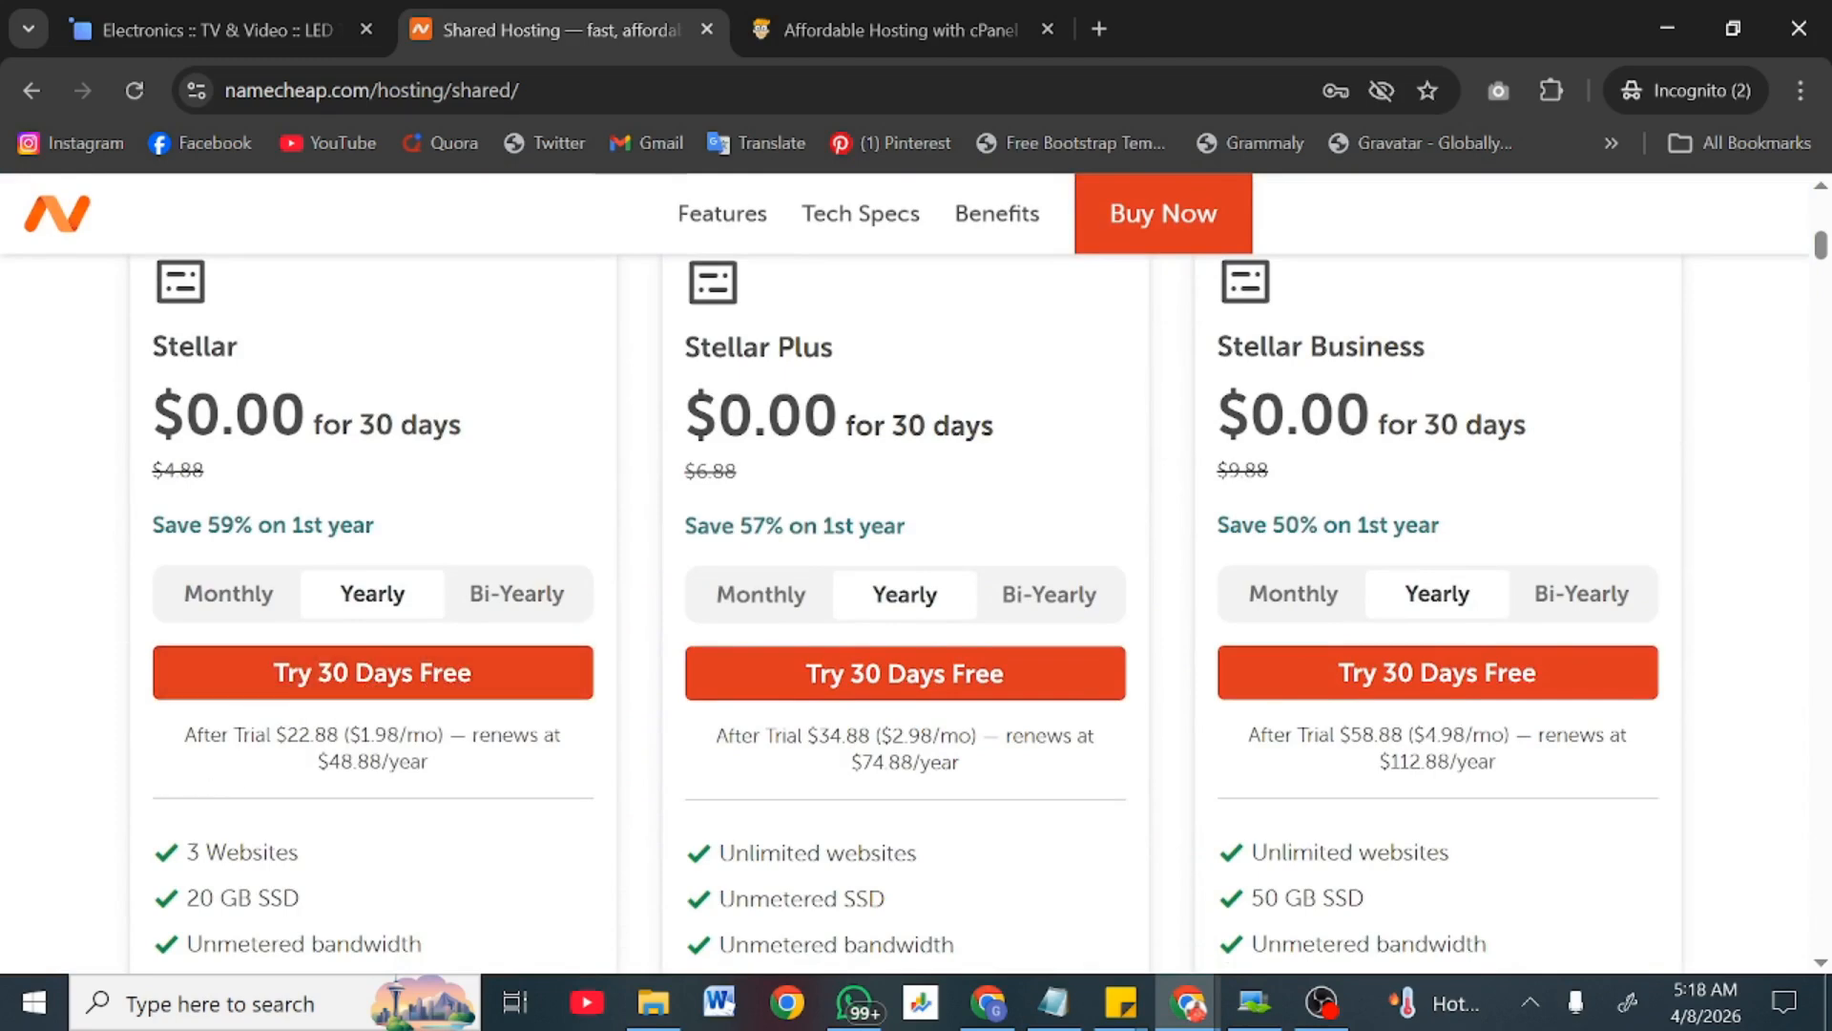
pyautogui.moveTo(350, 735); pyautogui.dragTo(287, 735)
# Step: Start the free trial of the Stellar shared hosting plan
pyautogui.scroll(-3, 396, 888)
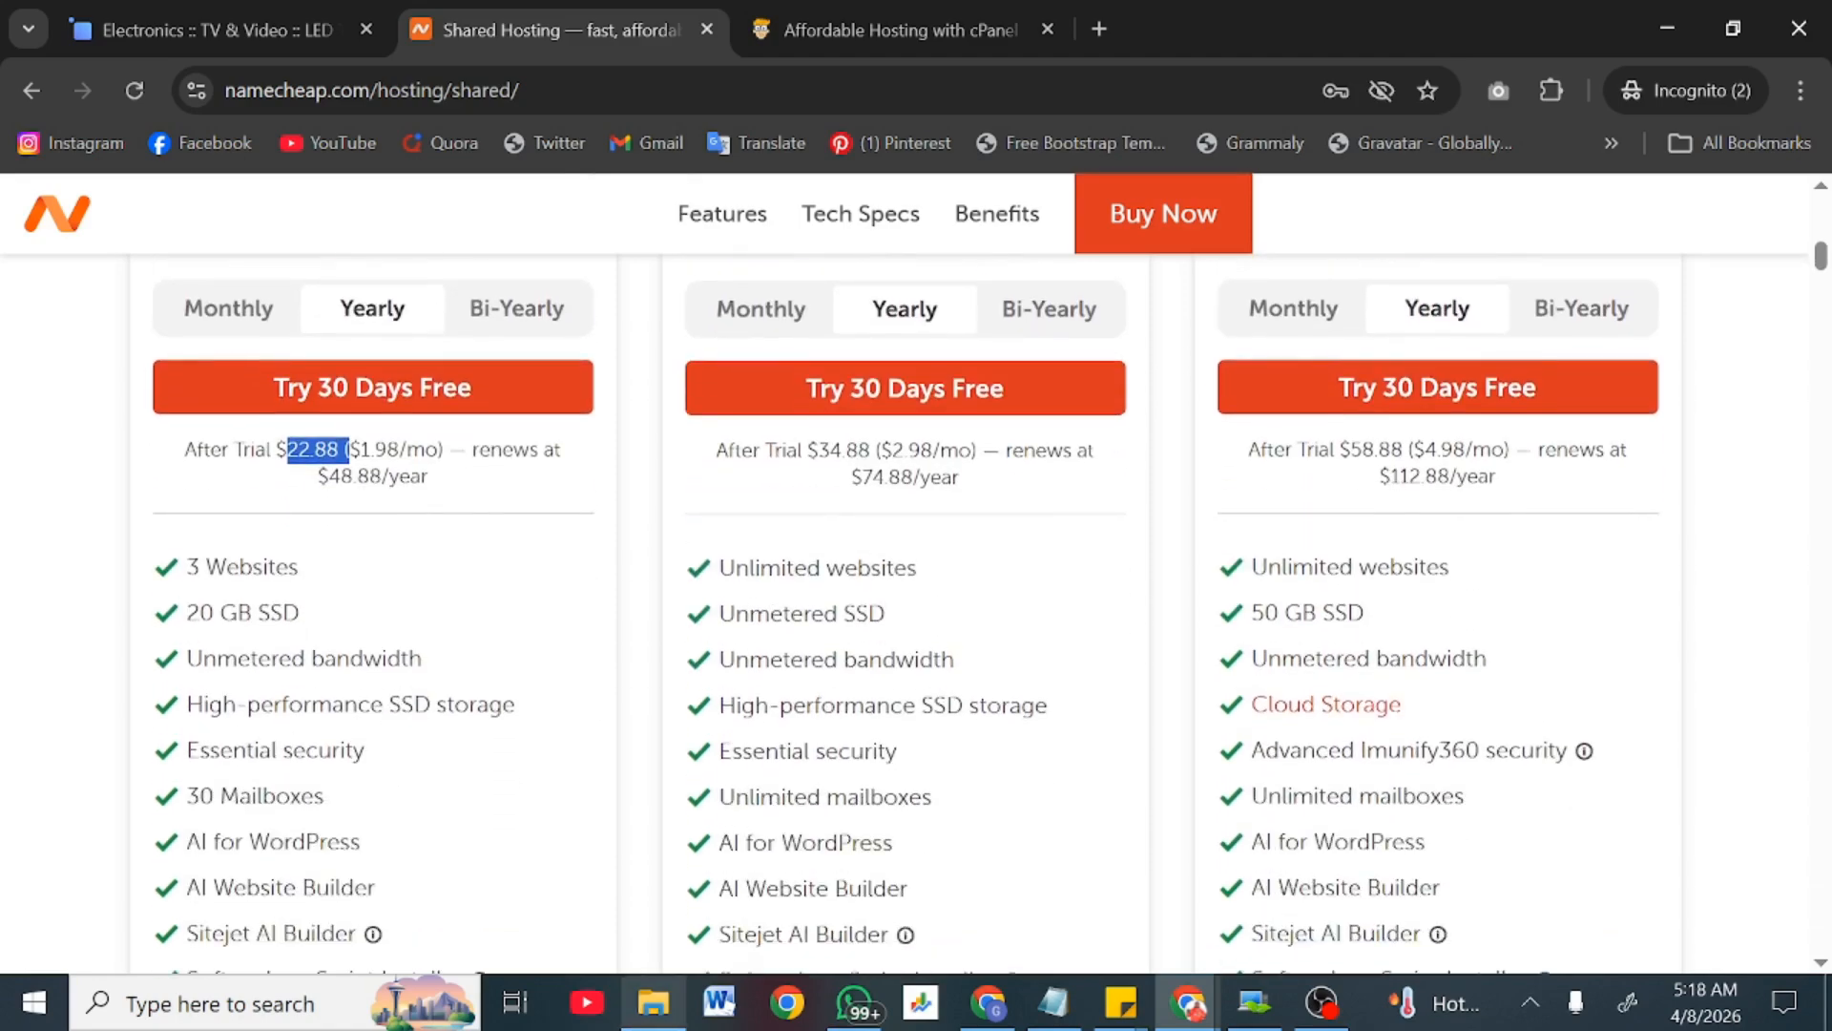
pyautogui.scroll(3, 468, 730)
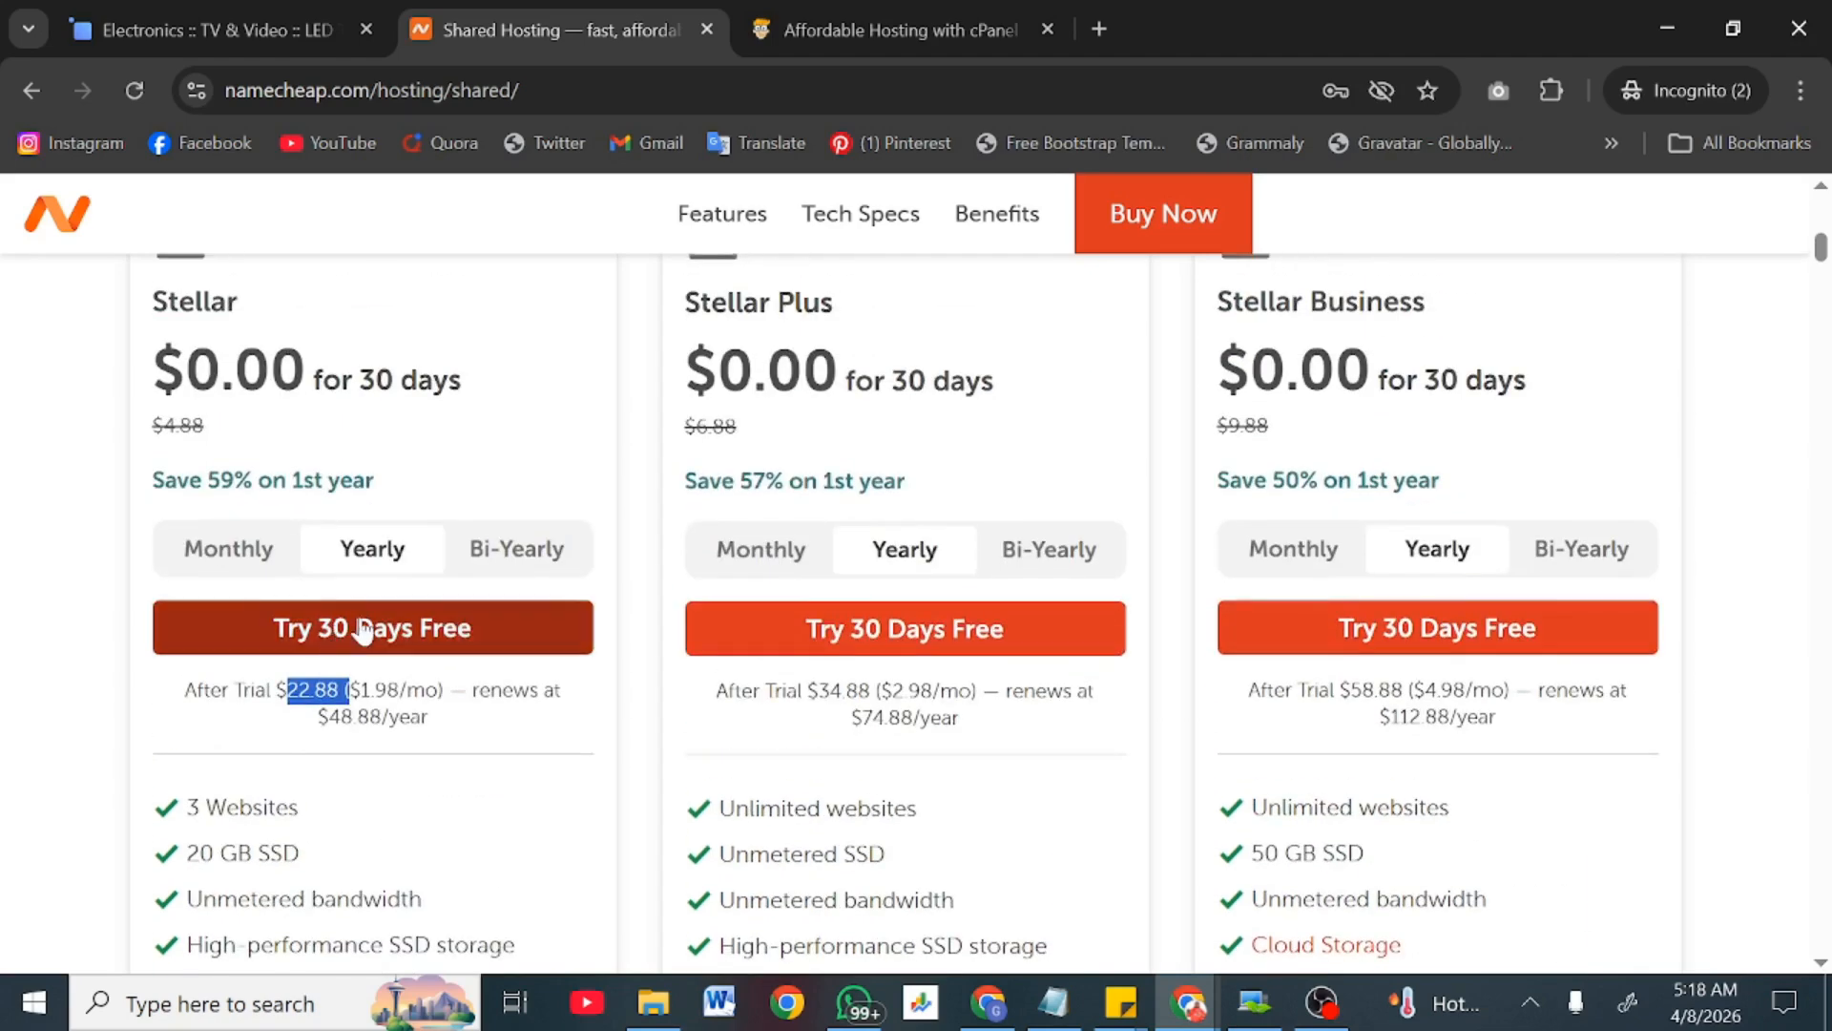
pyautogui.click(360, 621)
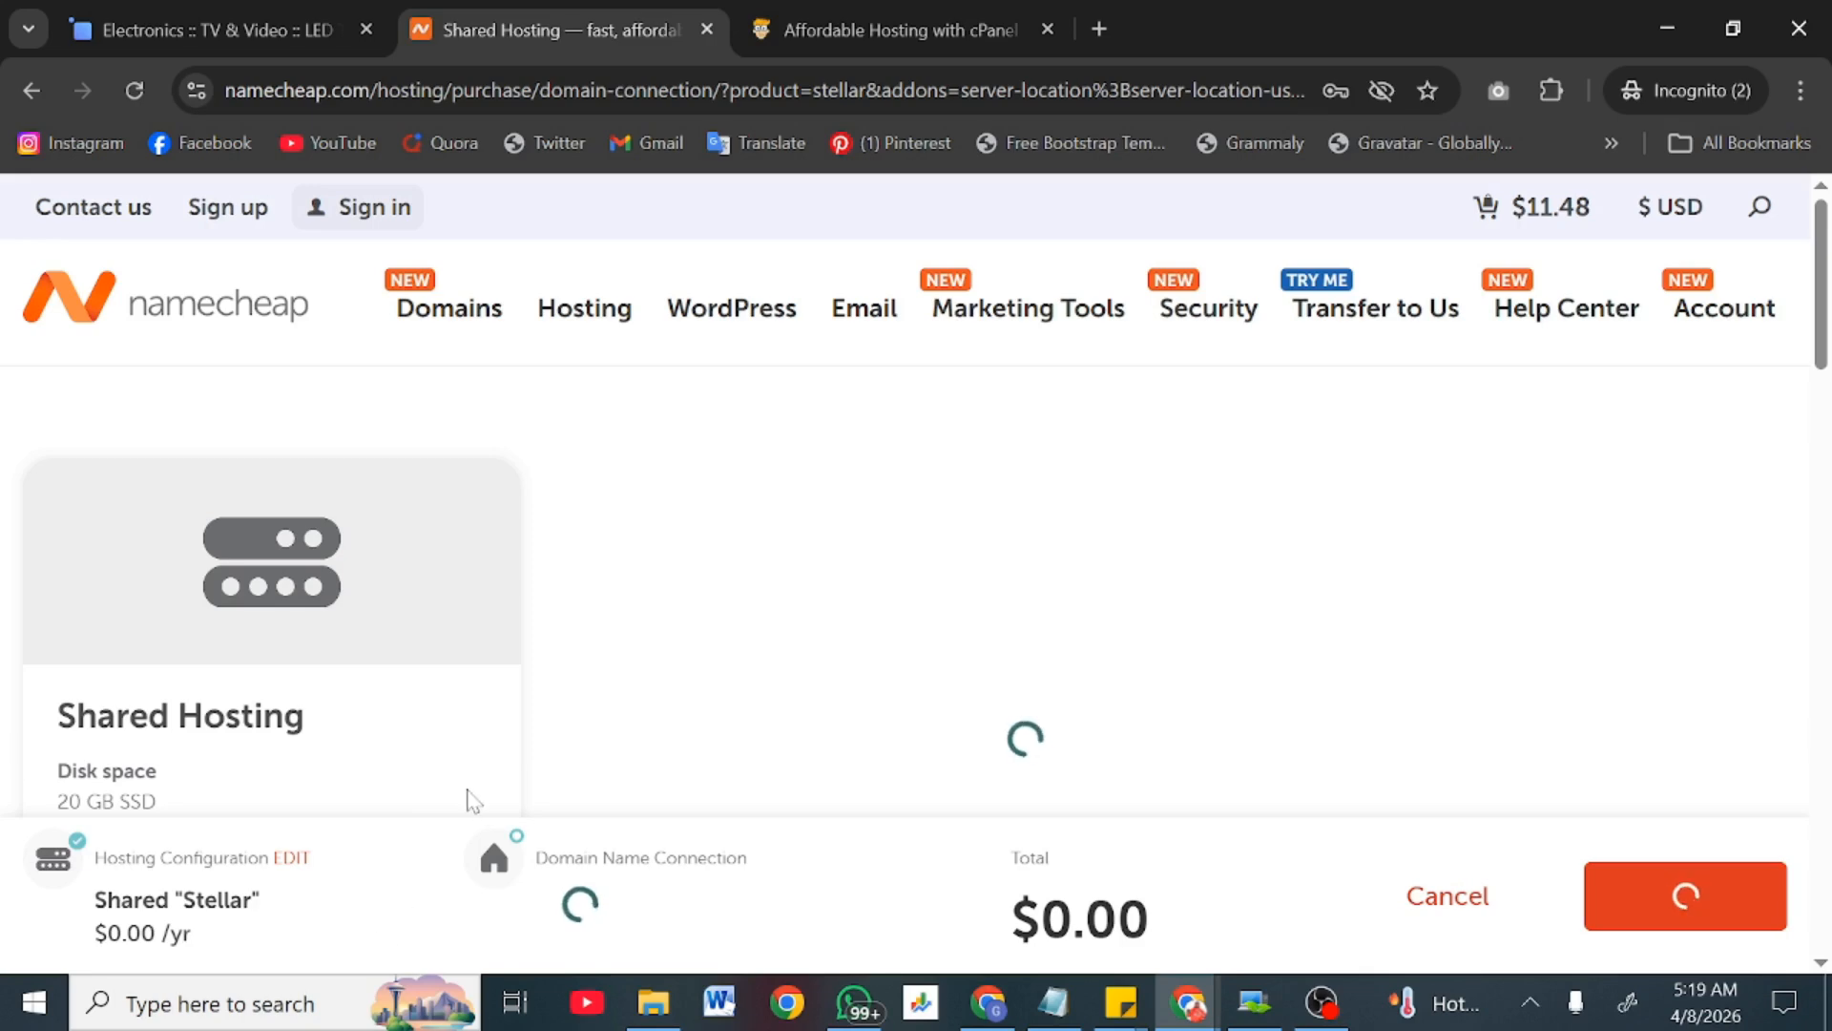
# Step: Add the Stellar hosting trial with ameritzon.com as its domain to the Namecheap cart ($11.48)
pyautogui.scroll(-2, 471, 798)
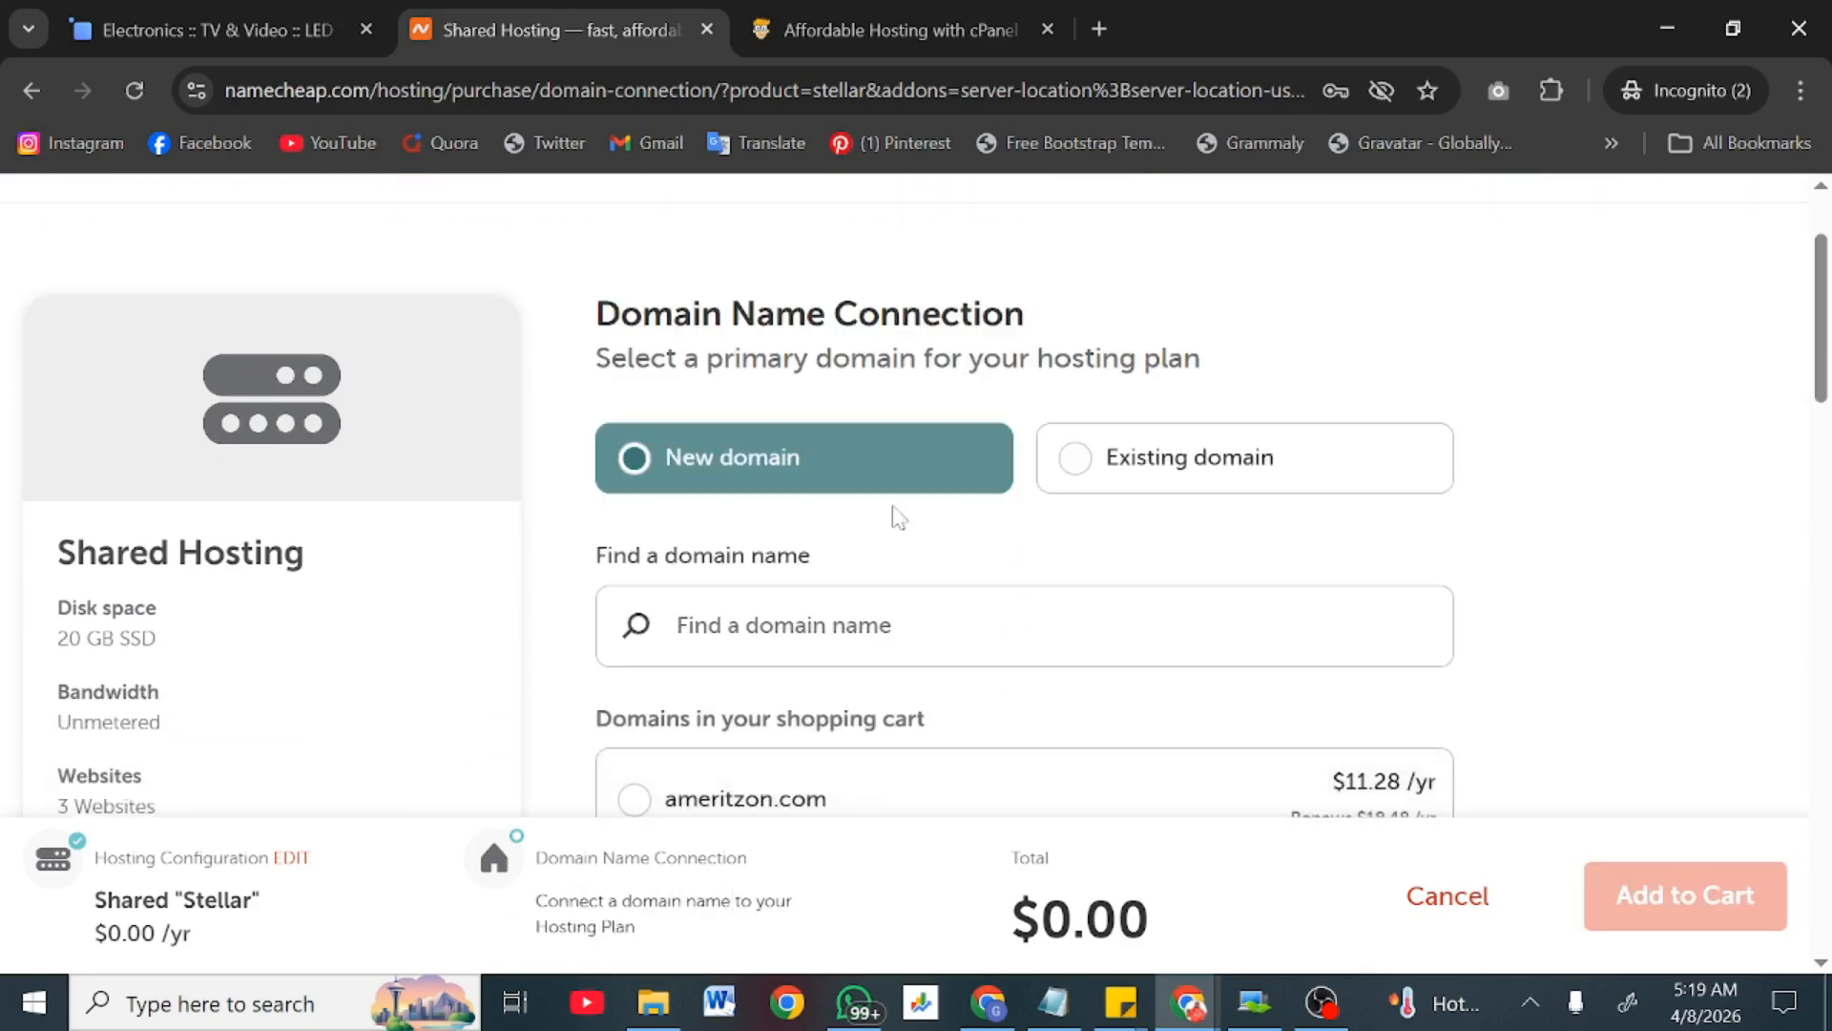
pyautogui.scroll(-2, 904, 503)
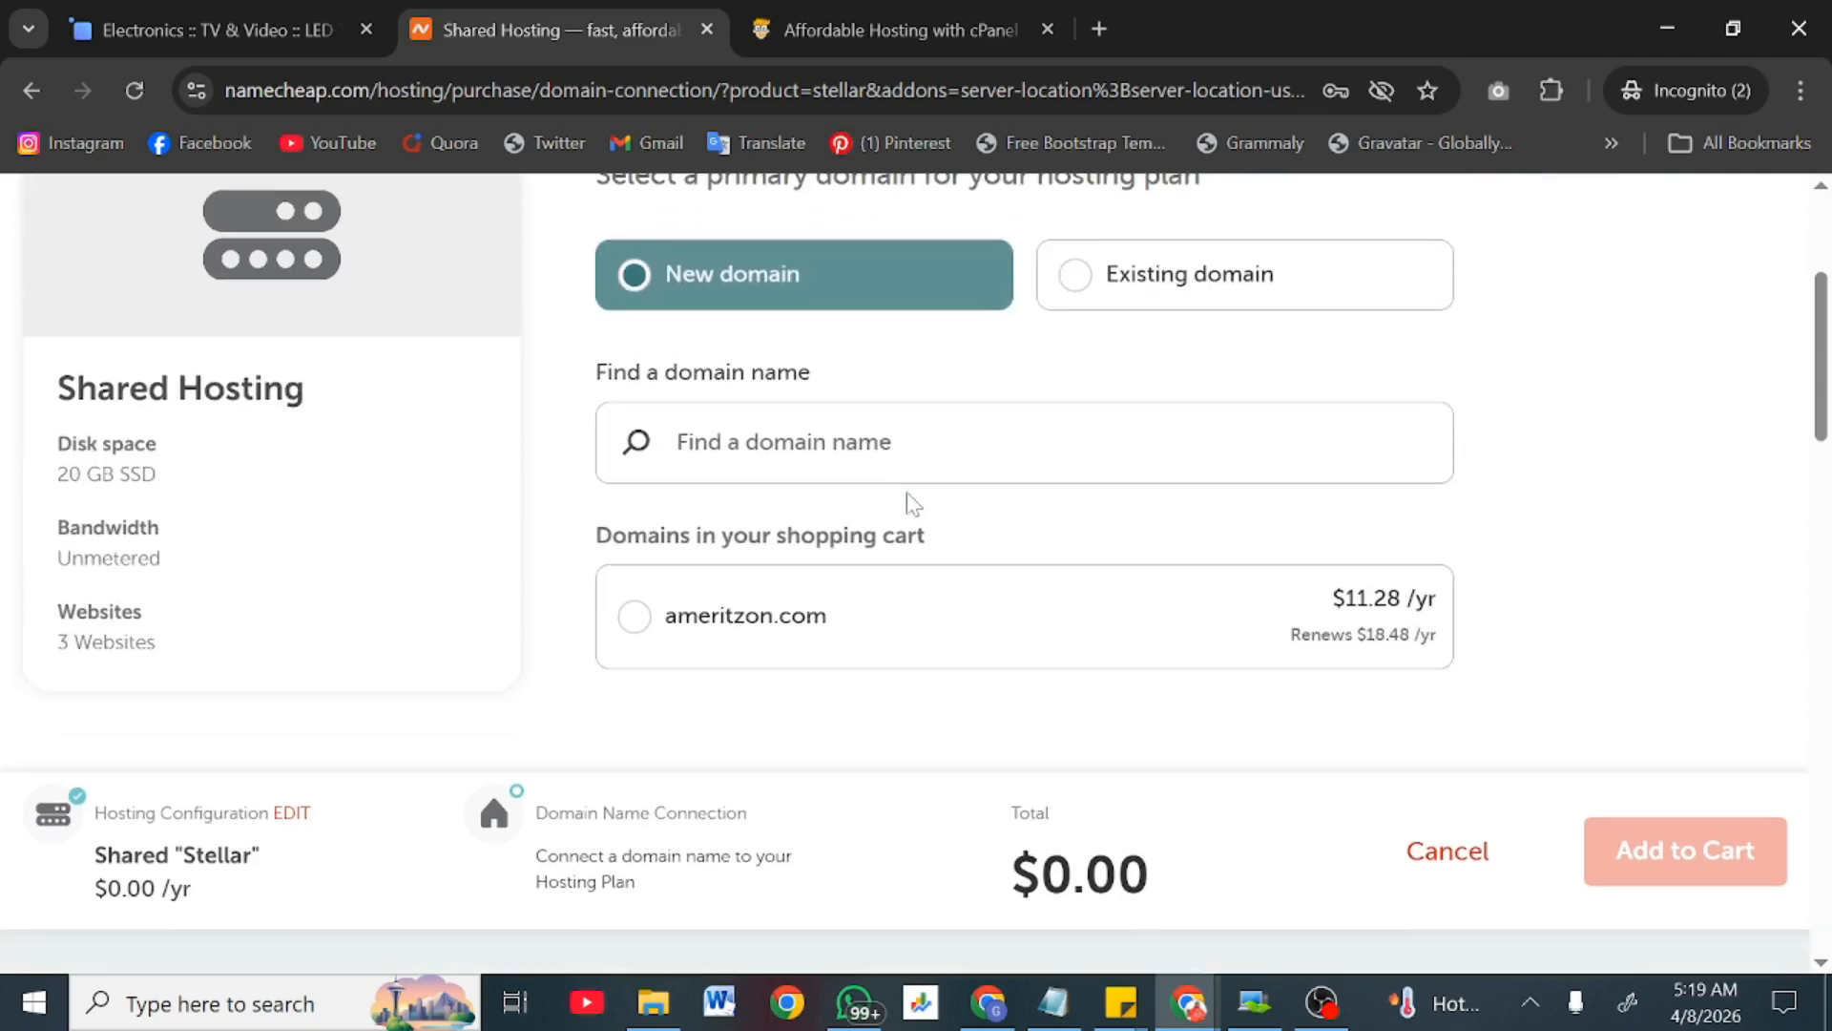
pyautogui.click(637, 617)
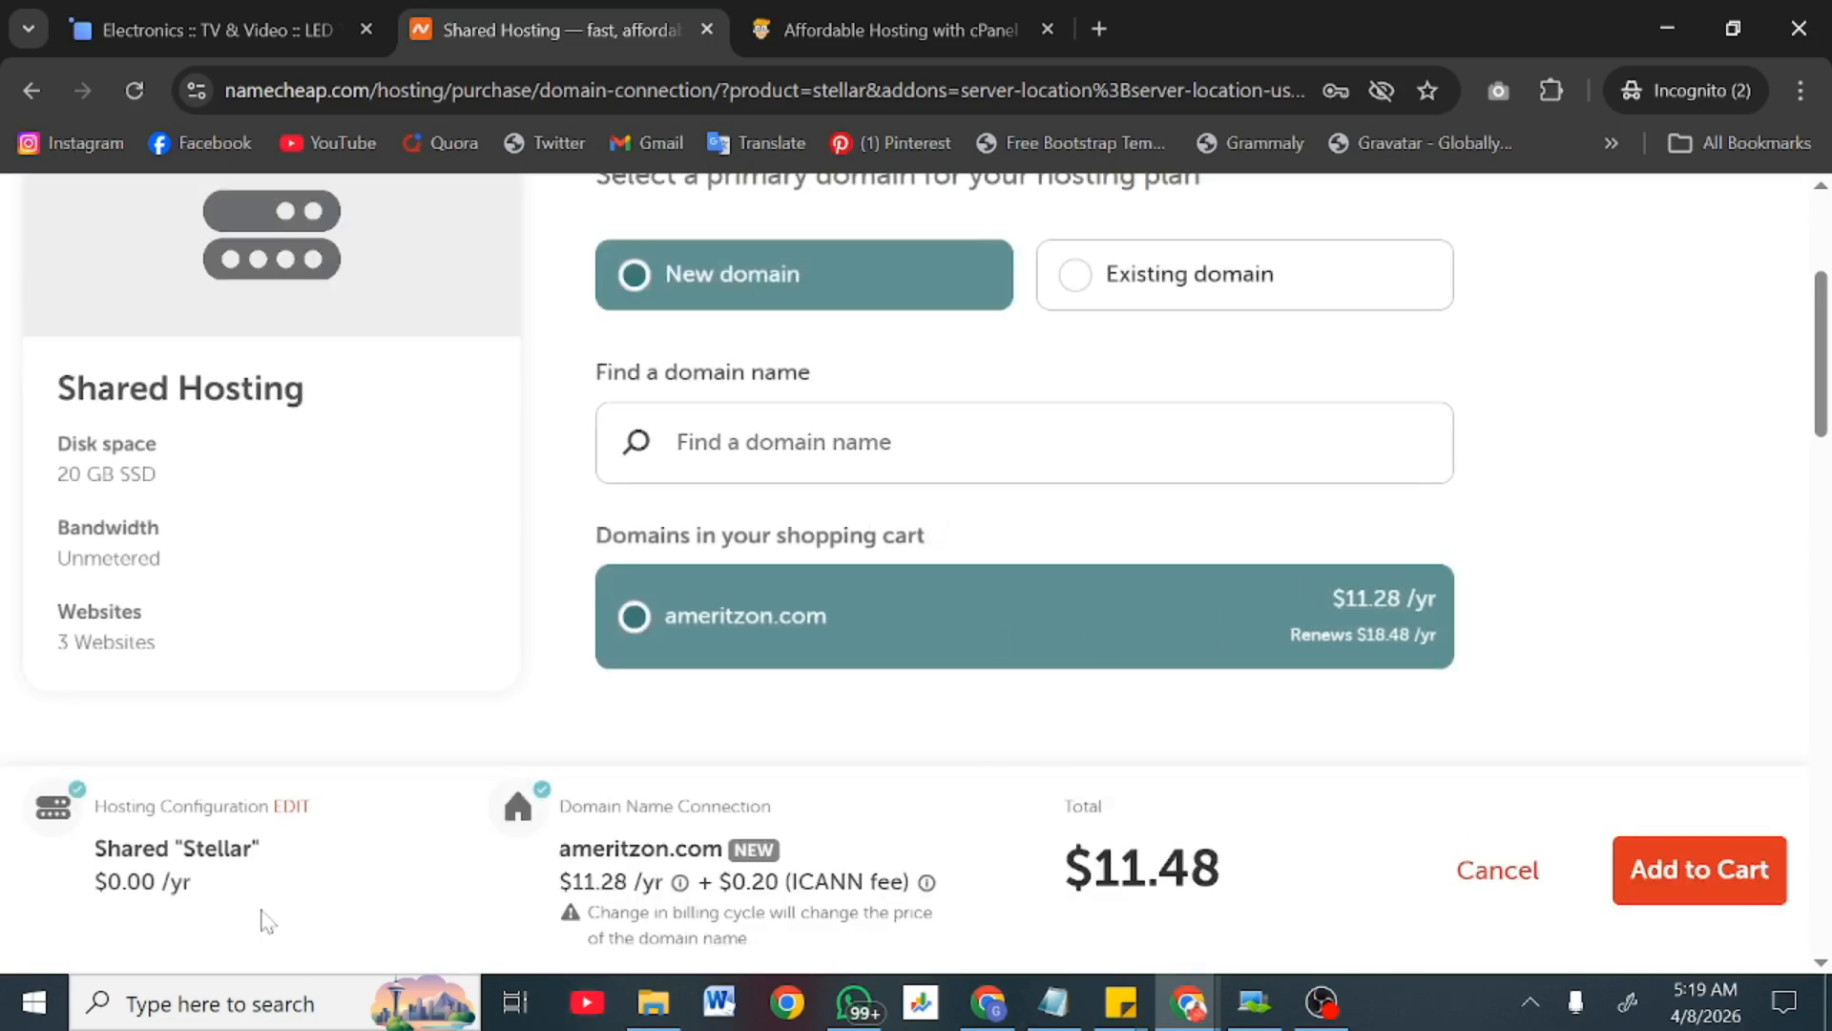
pyautogui.click(1657, 869)
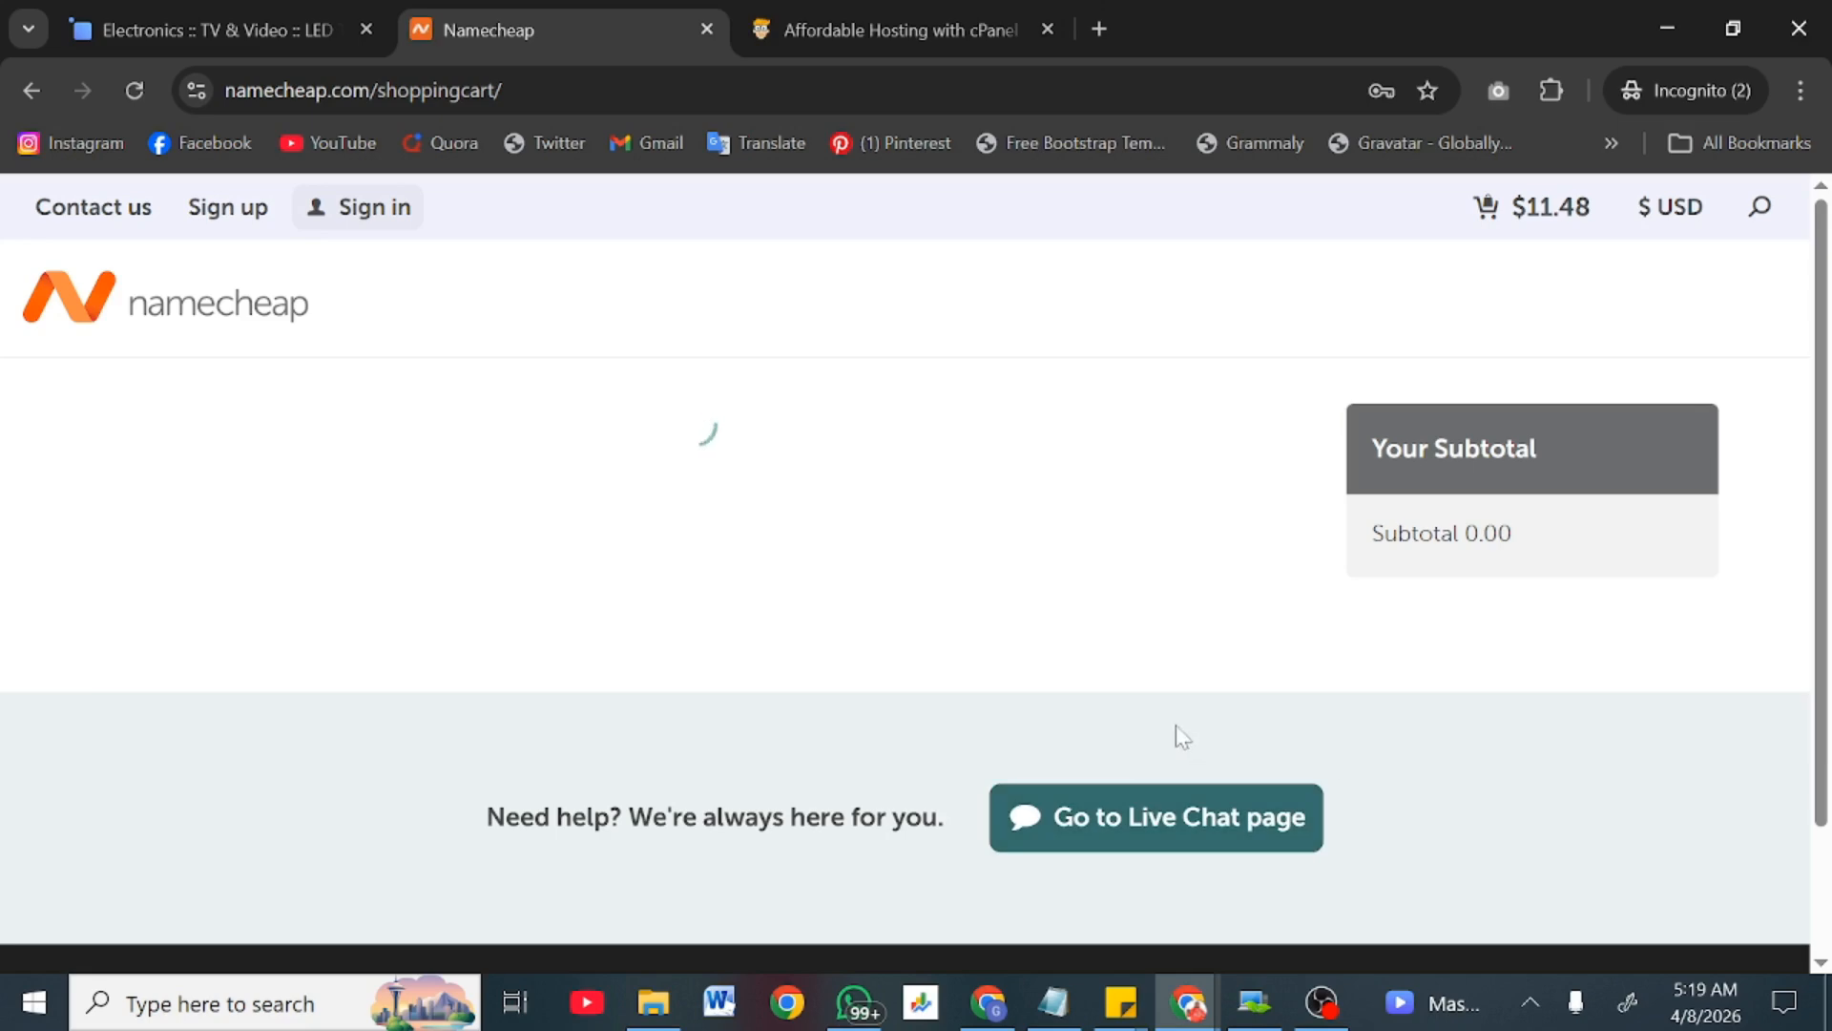
# Step: Review the cart holding ameritzon.com and Stellar hosting at $11.48, then confirm the order
pyautogui.scroll(-2, 1023, 819)
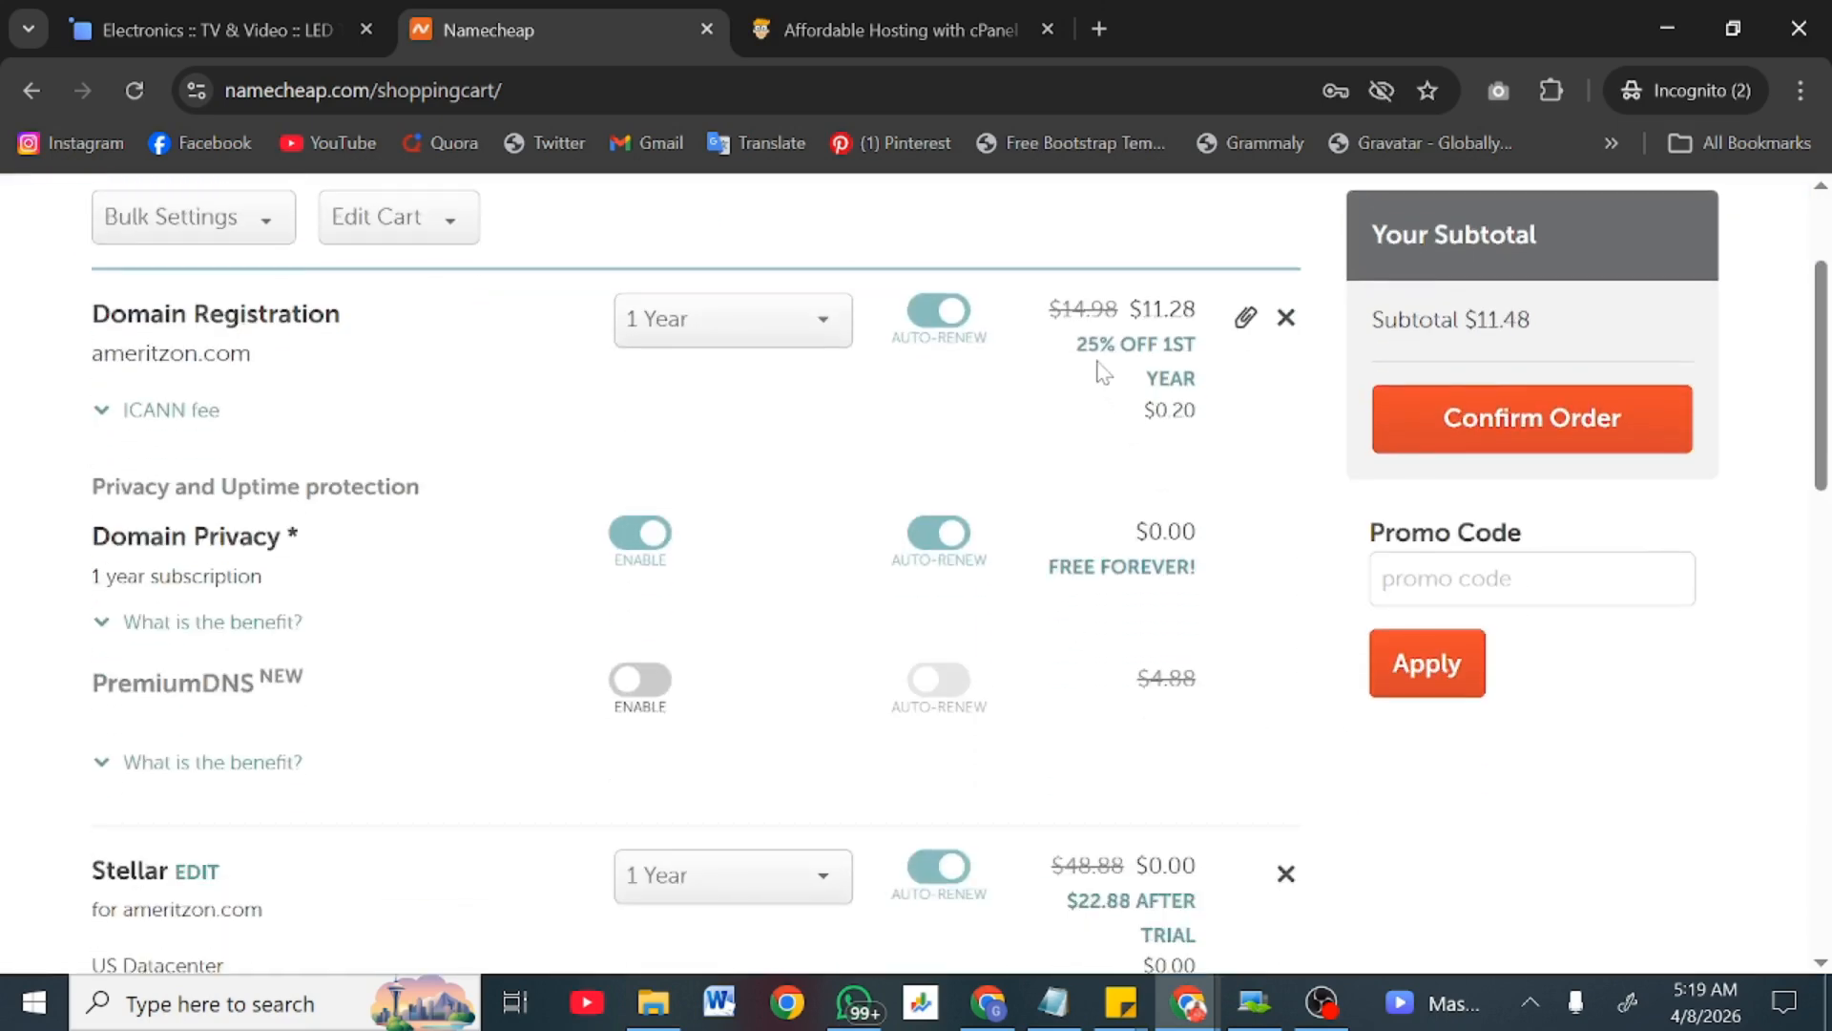
pyautogui.scroll(-5, 1098, 465)
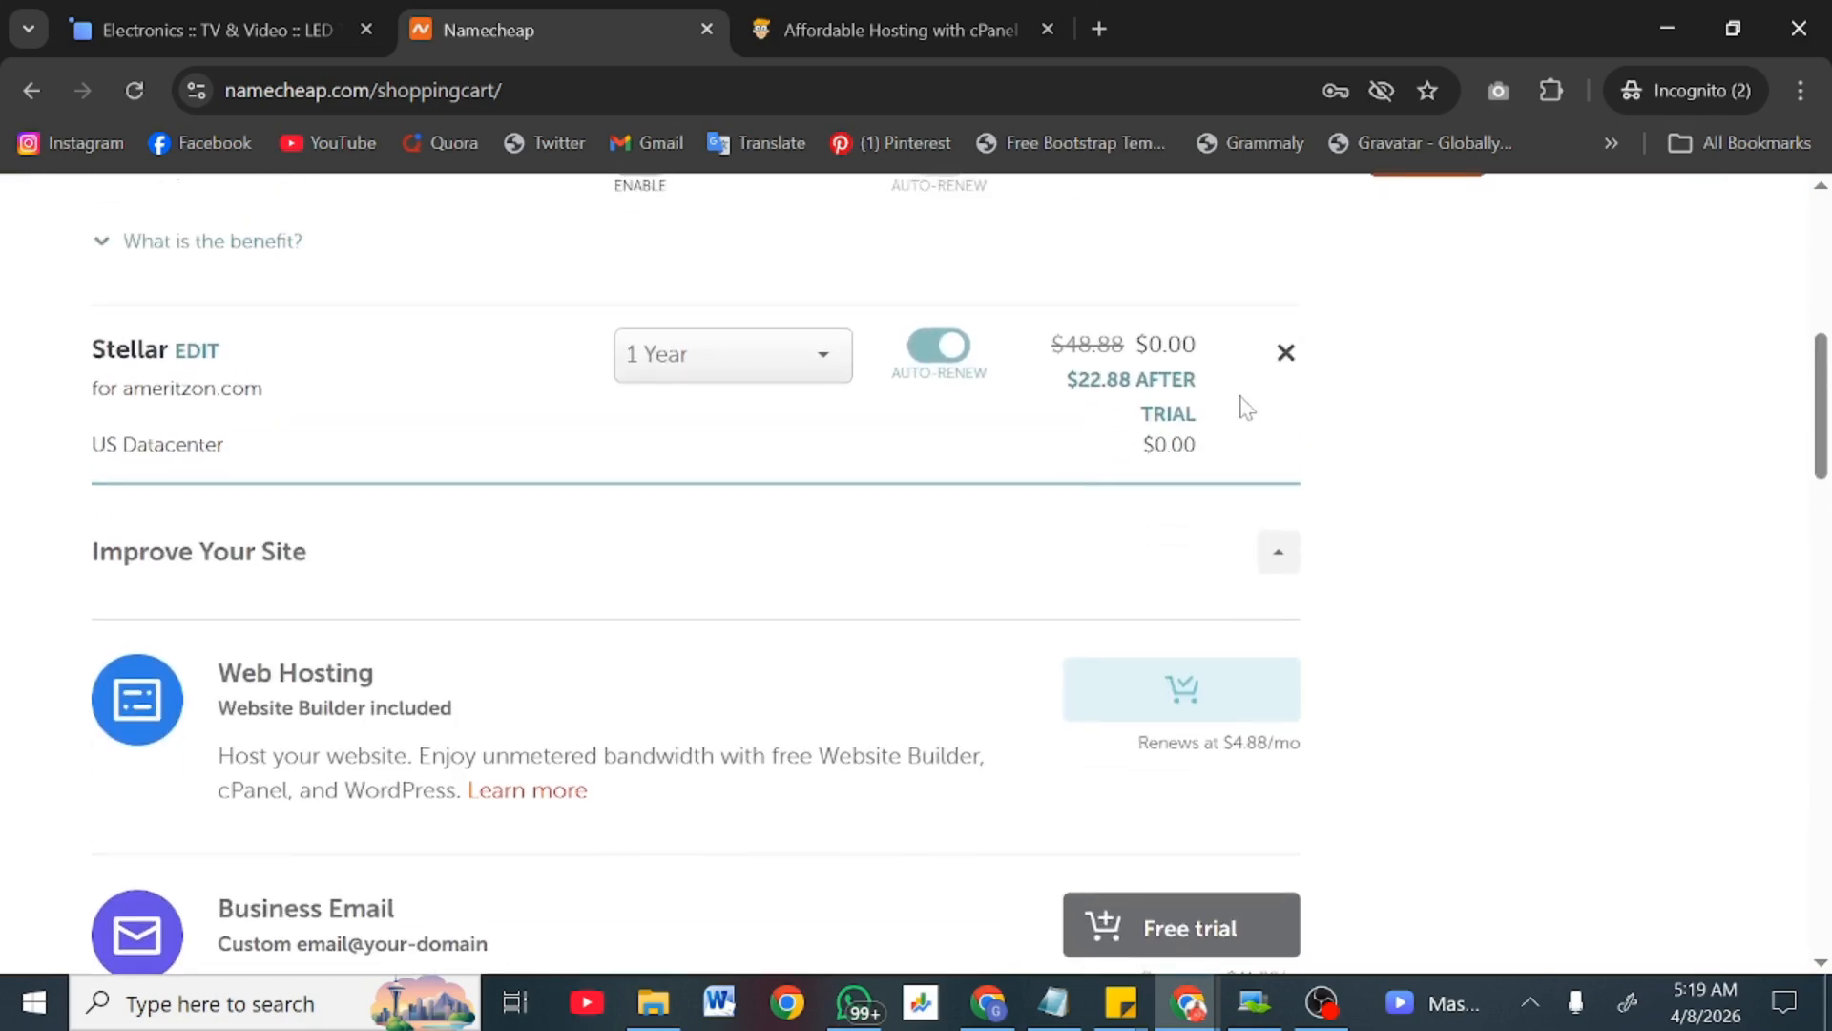
pyautogui.scroll(1, 1202, 396)
pyautogui.scroll(5, 1202, 396)
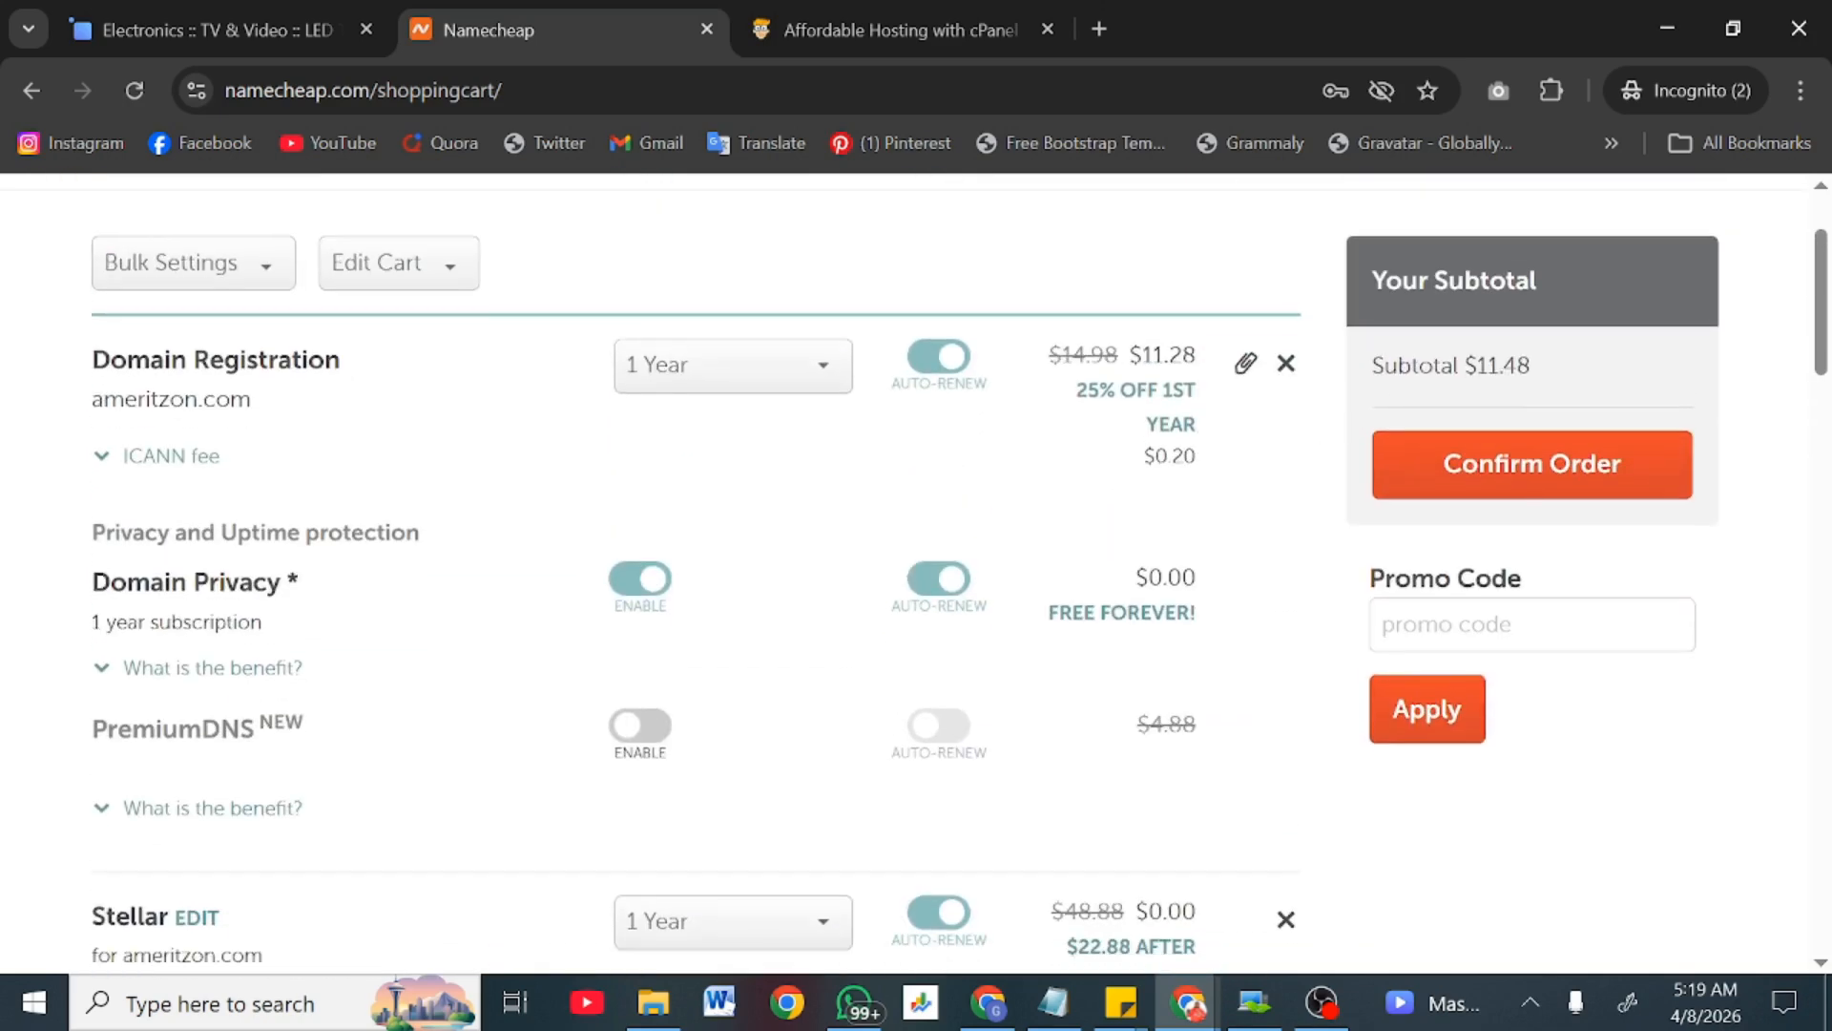
pyautogui.scroll(-15, 1383, 572)
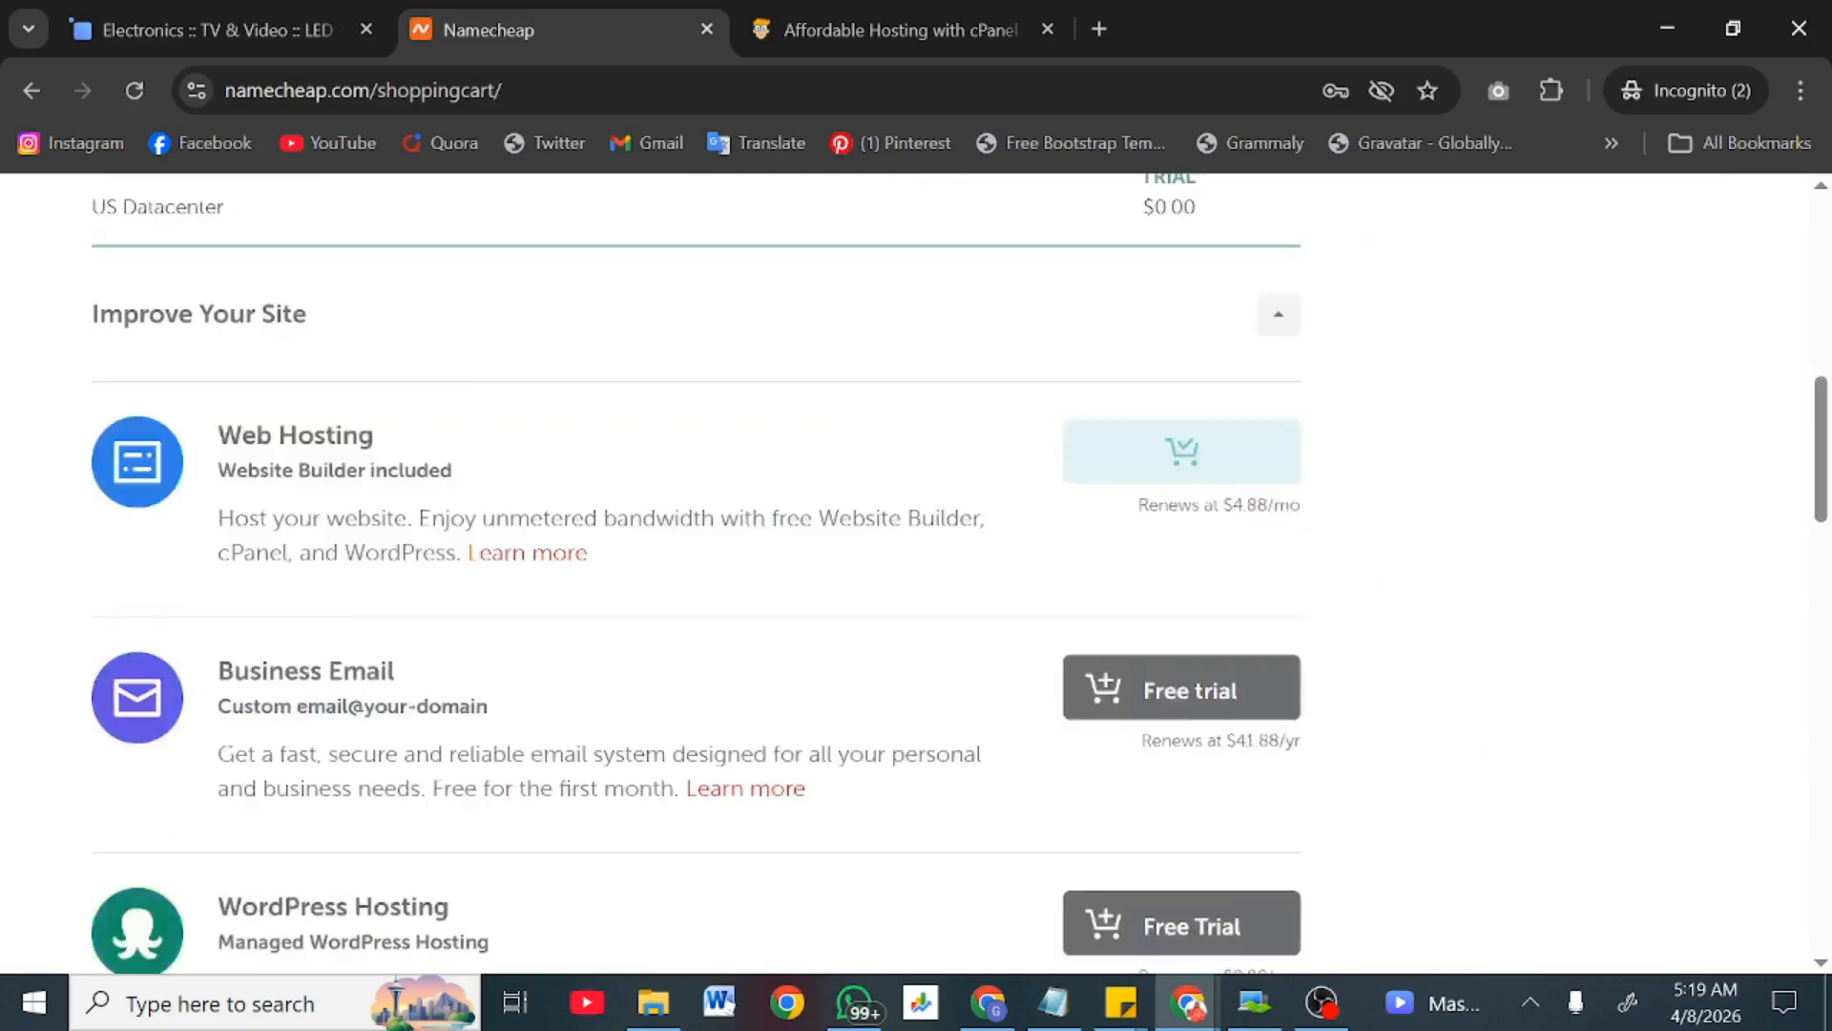
pyautogui.scroll(-19, 1377, 633)
pyautogui.scroll(15, 1374, 635)
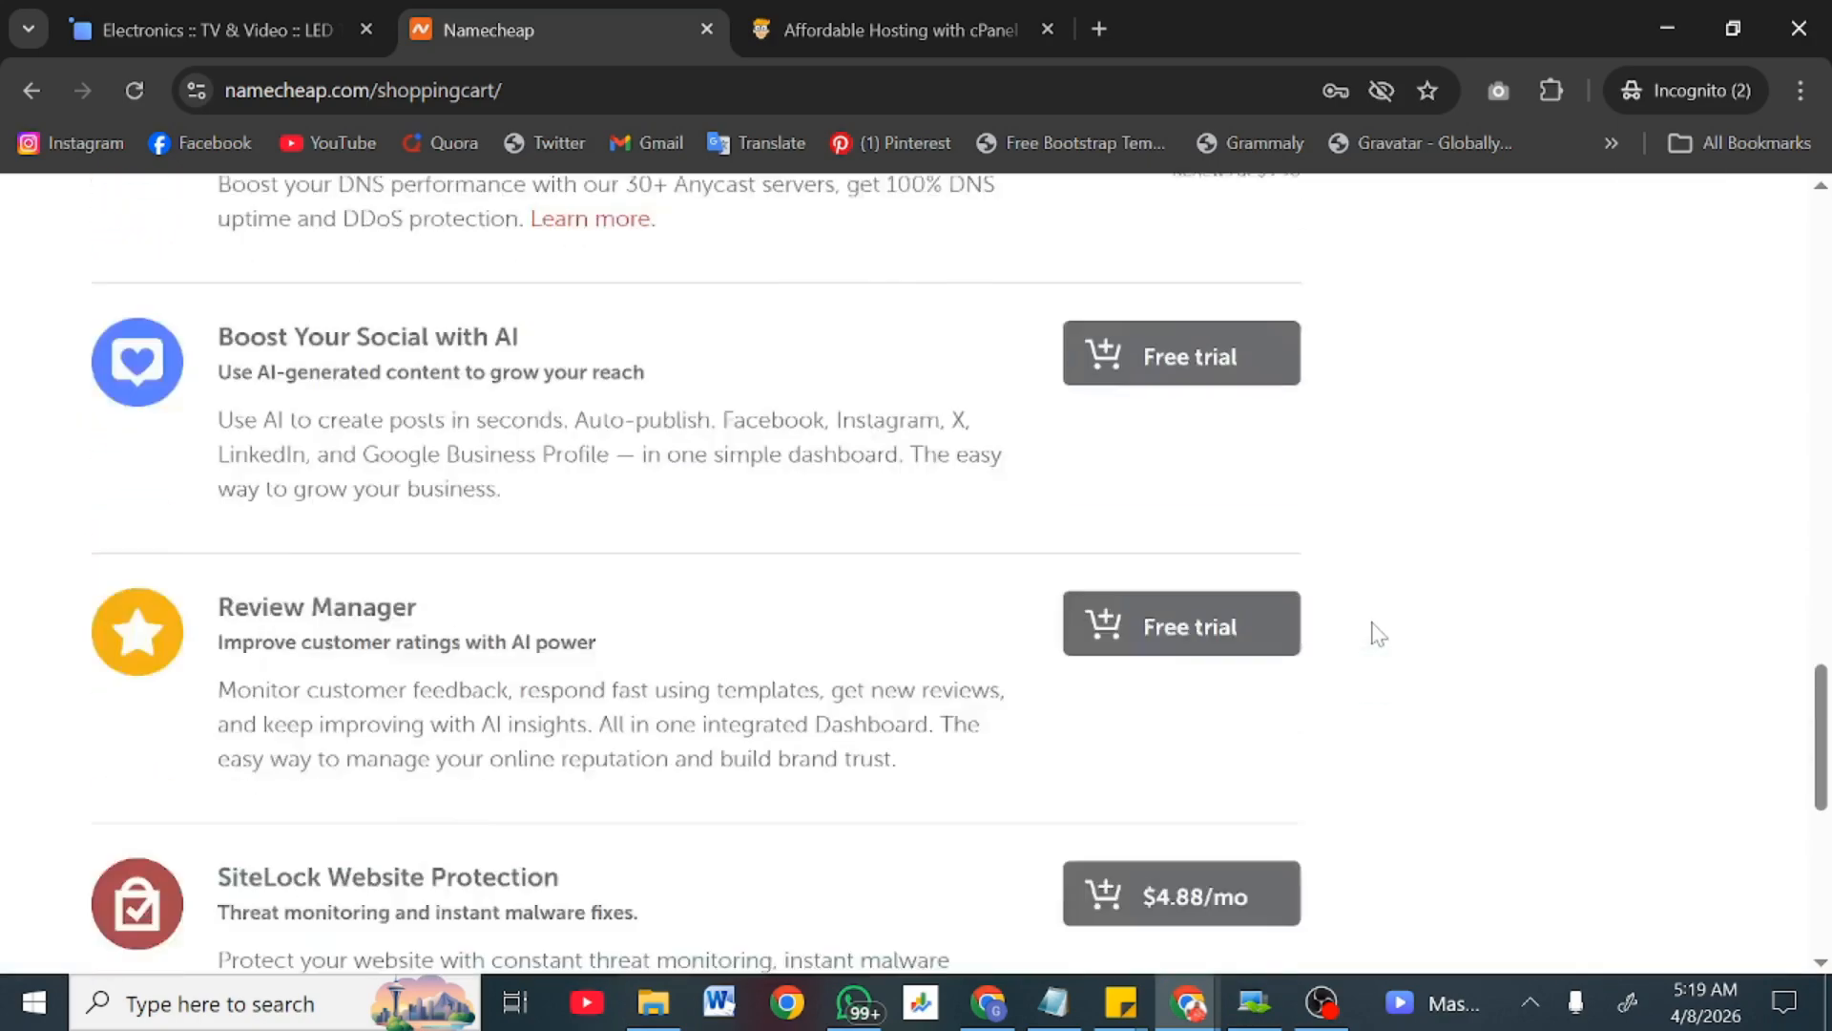
pyautogui.scroll(-15, 1511, 912)
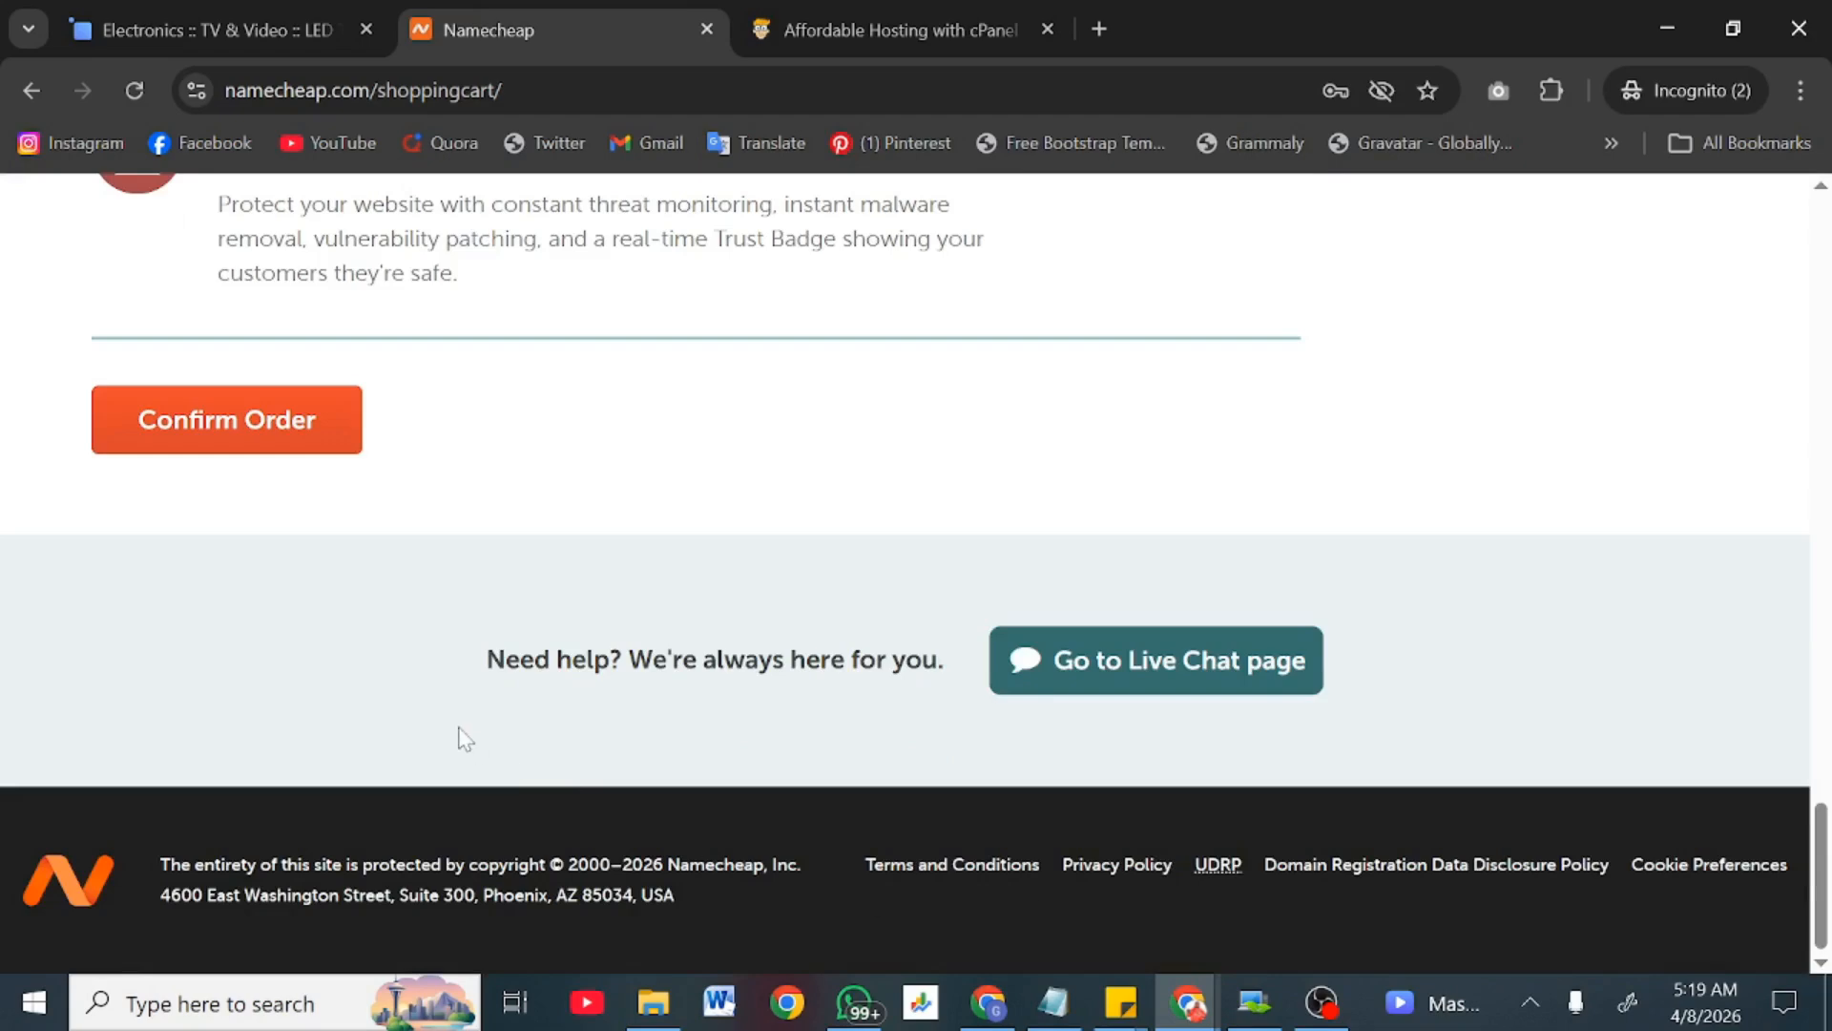
pyautogui.click(284, 418)
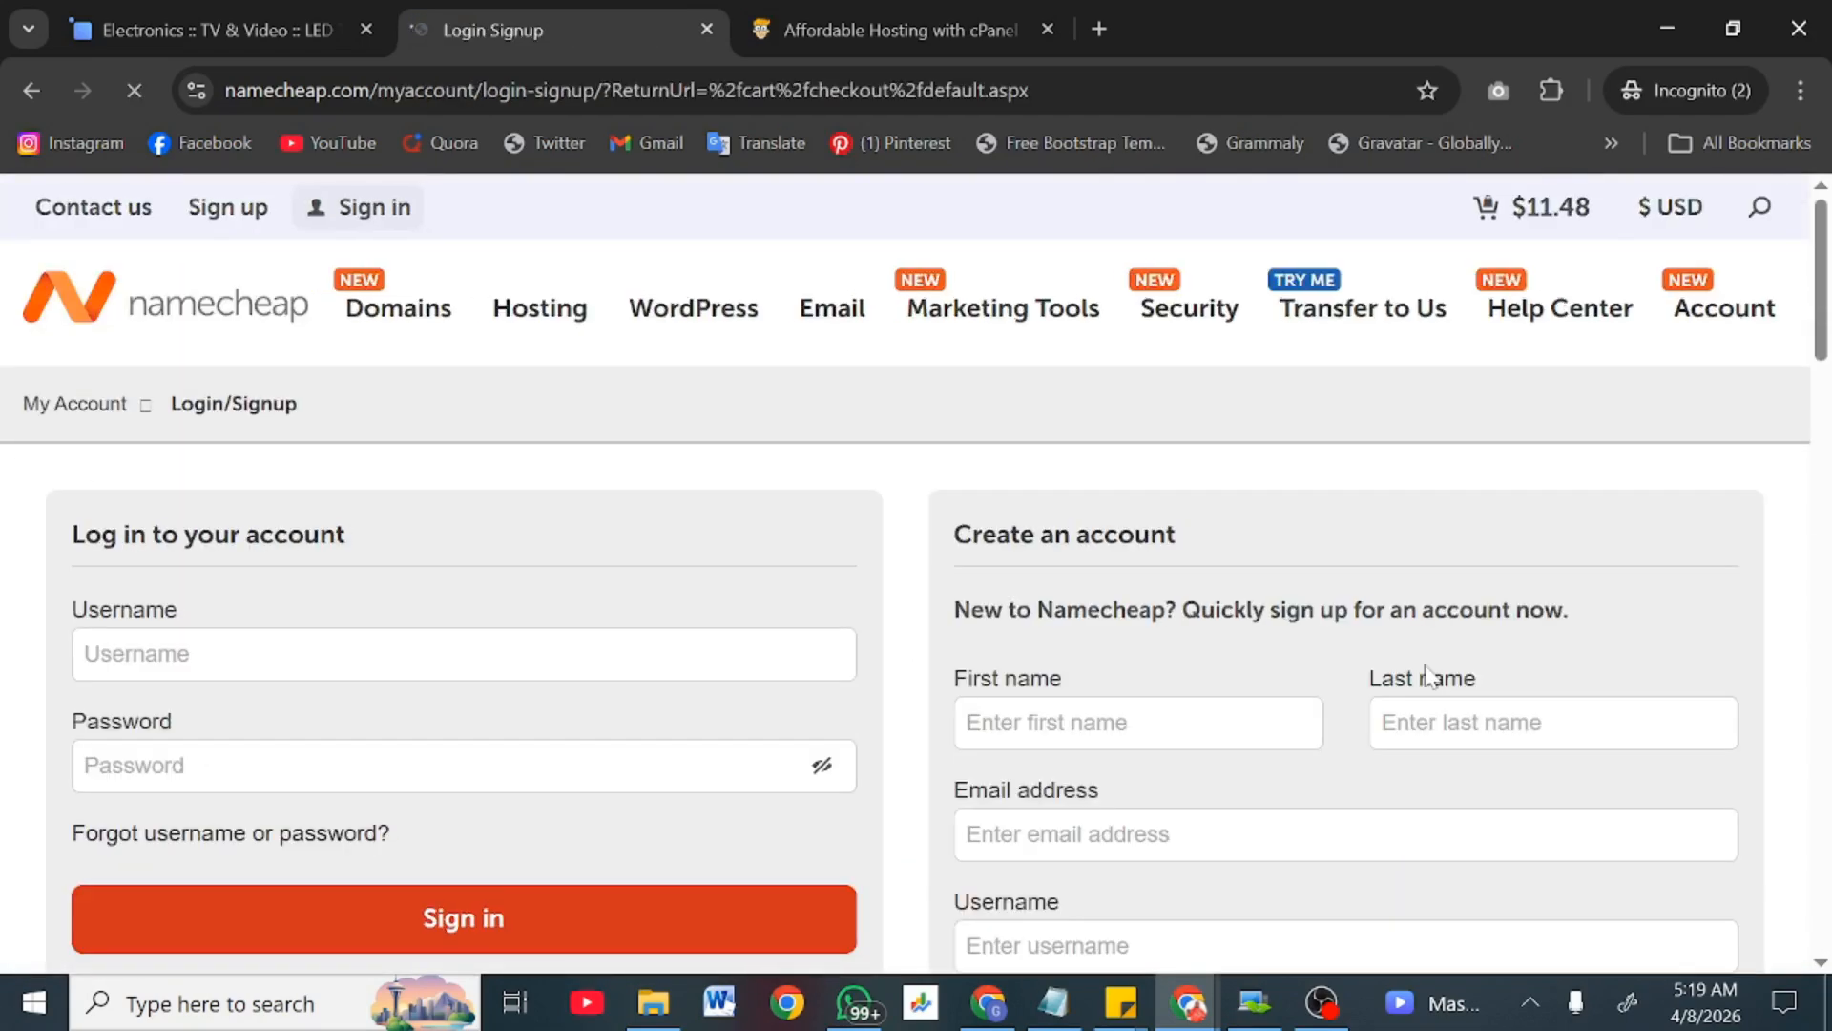
# Step: Begin the Create an account form at its first and last name fields
pyautogui.scroll(-2, 382, 569)
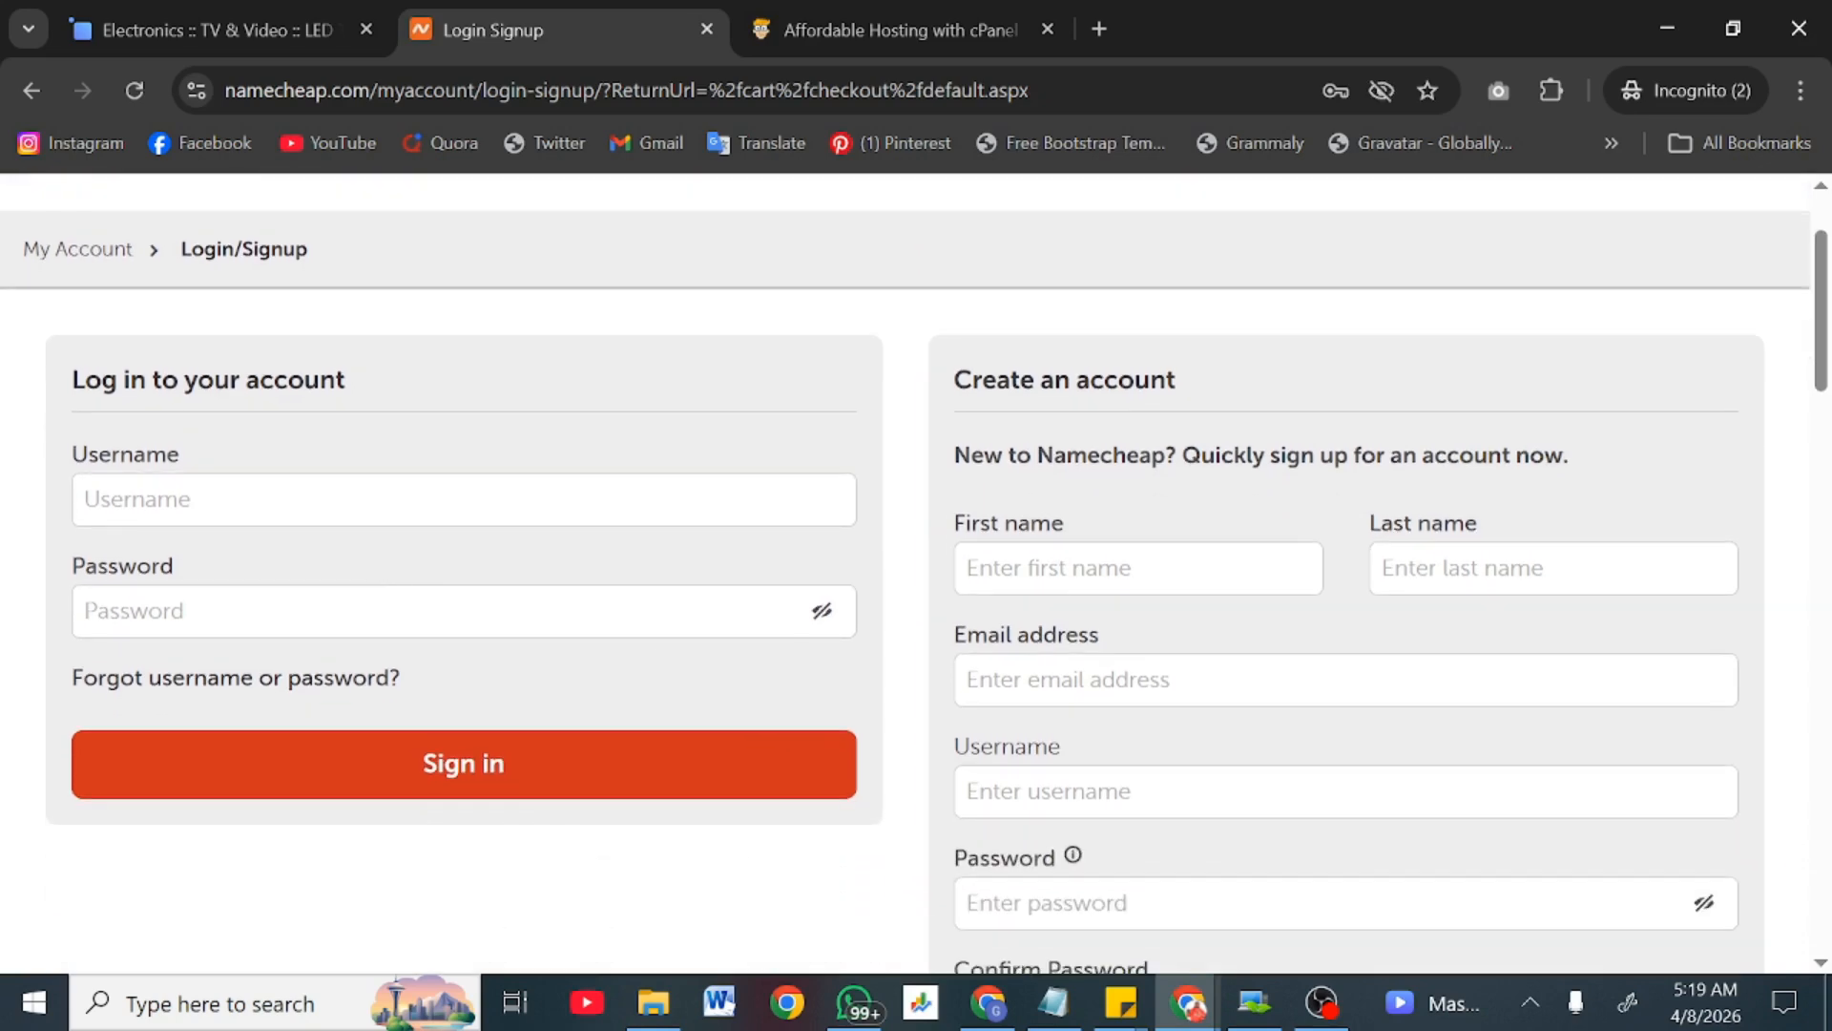
pyautogui.click(1098, 568)
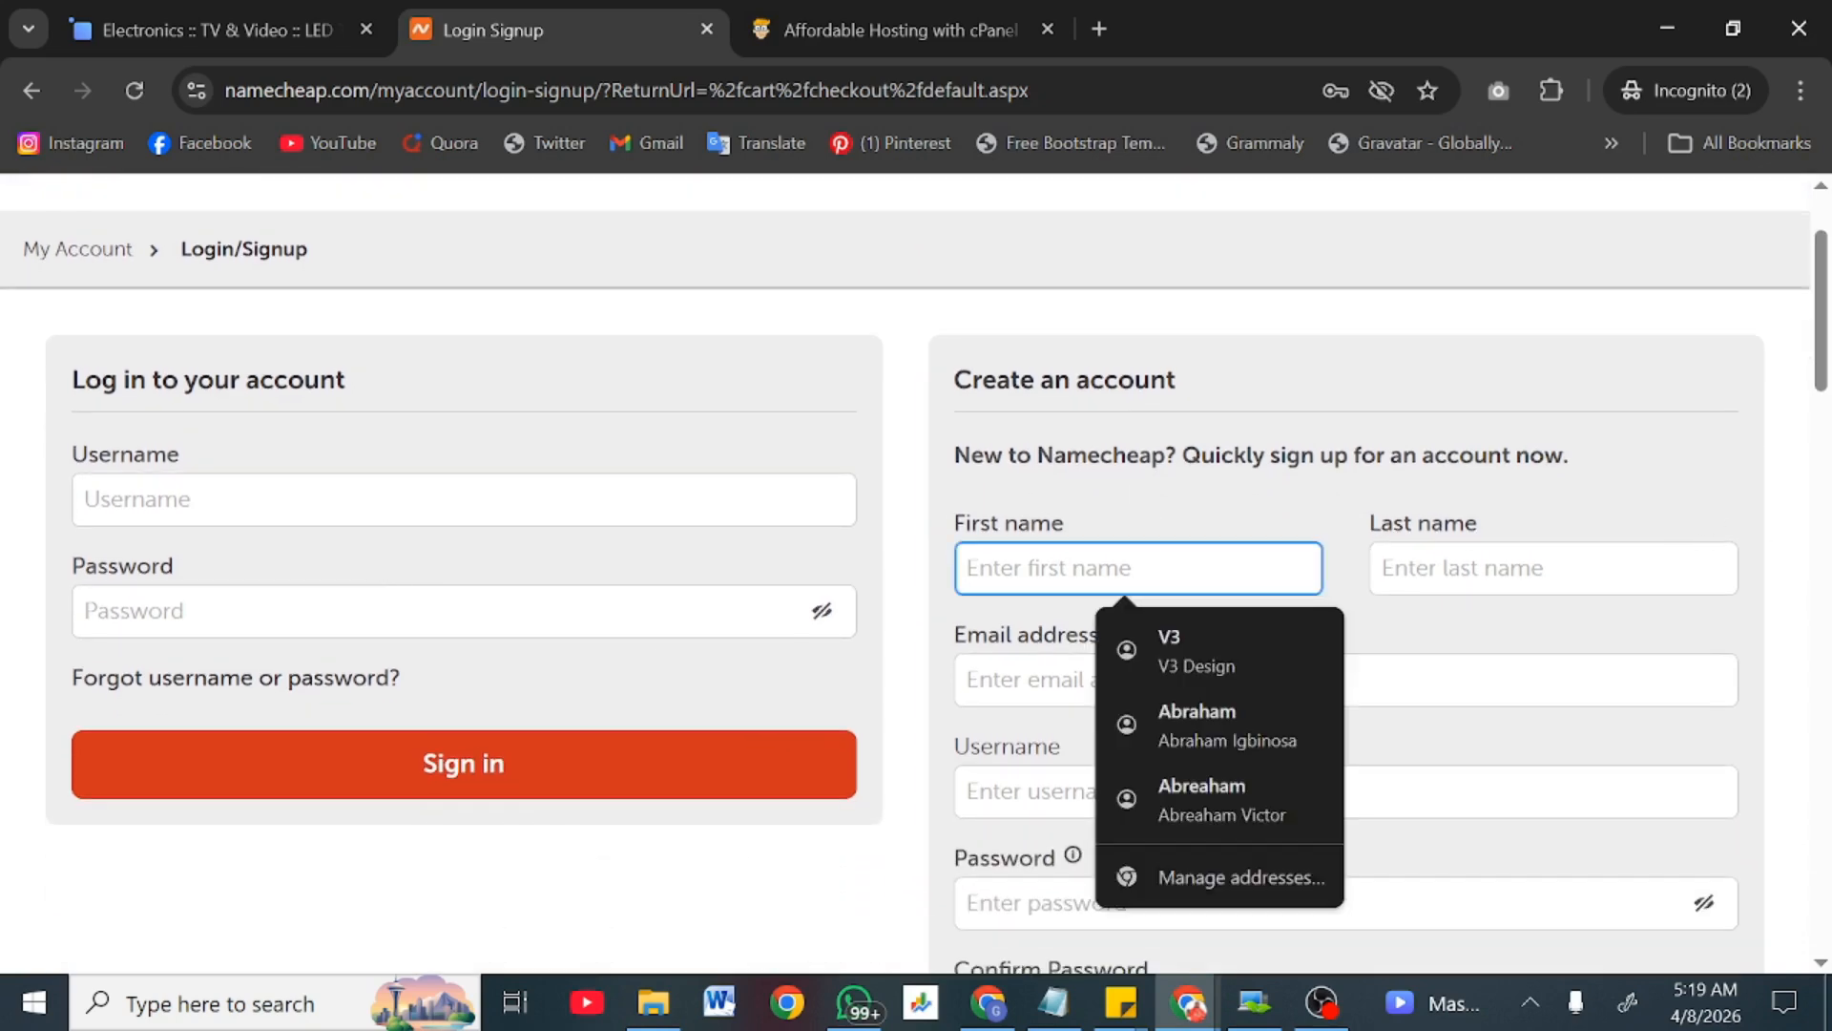
pyautogui.click(1553, 568)
# Step: Leave the sign-up page unfinished and switch to the Asura Hosting website
pyautogui.scroll(-3, 1553, 568)
pyautogui.scroll(-4, 1178, 639)
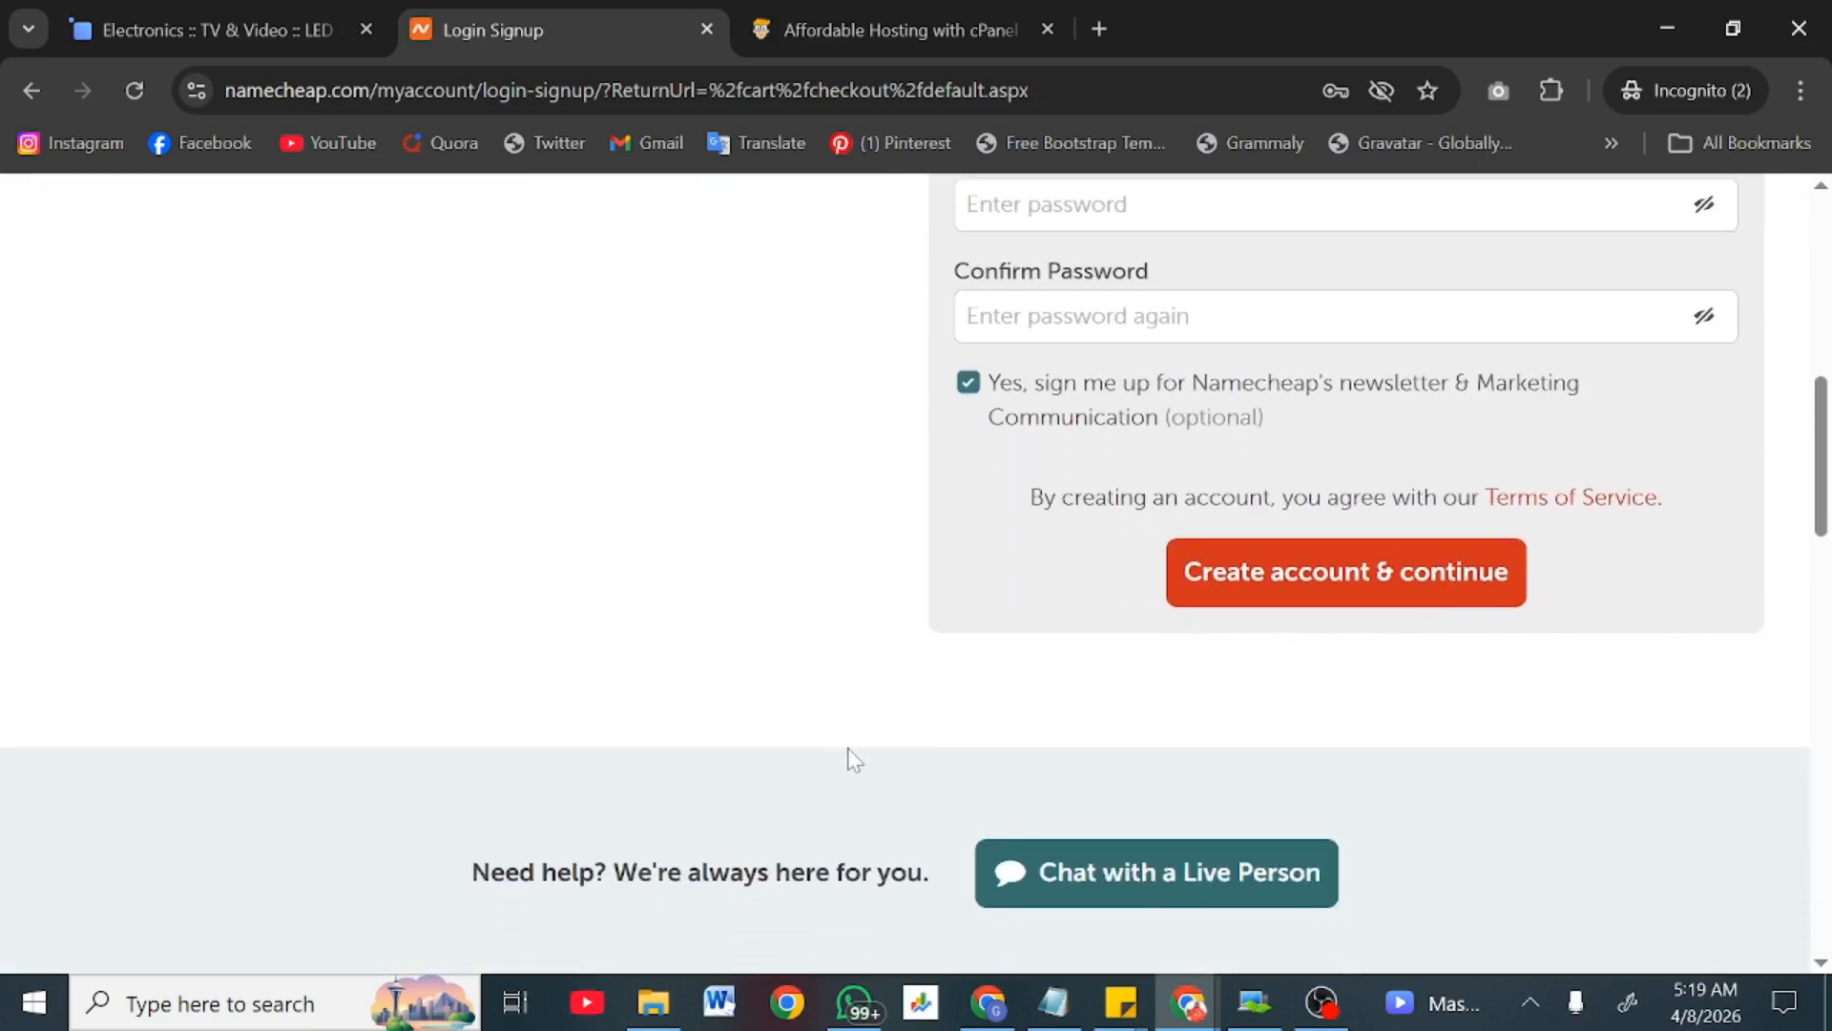
pyautogui.scroll(8, 852, 759)
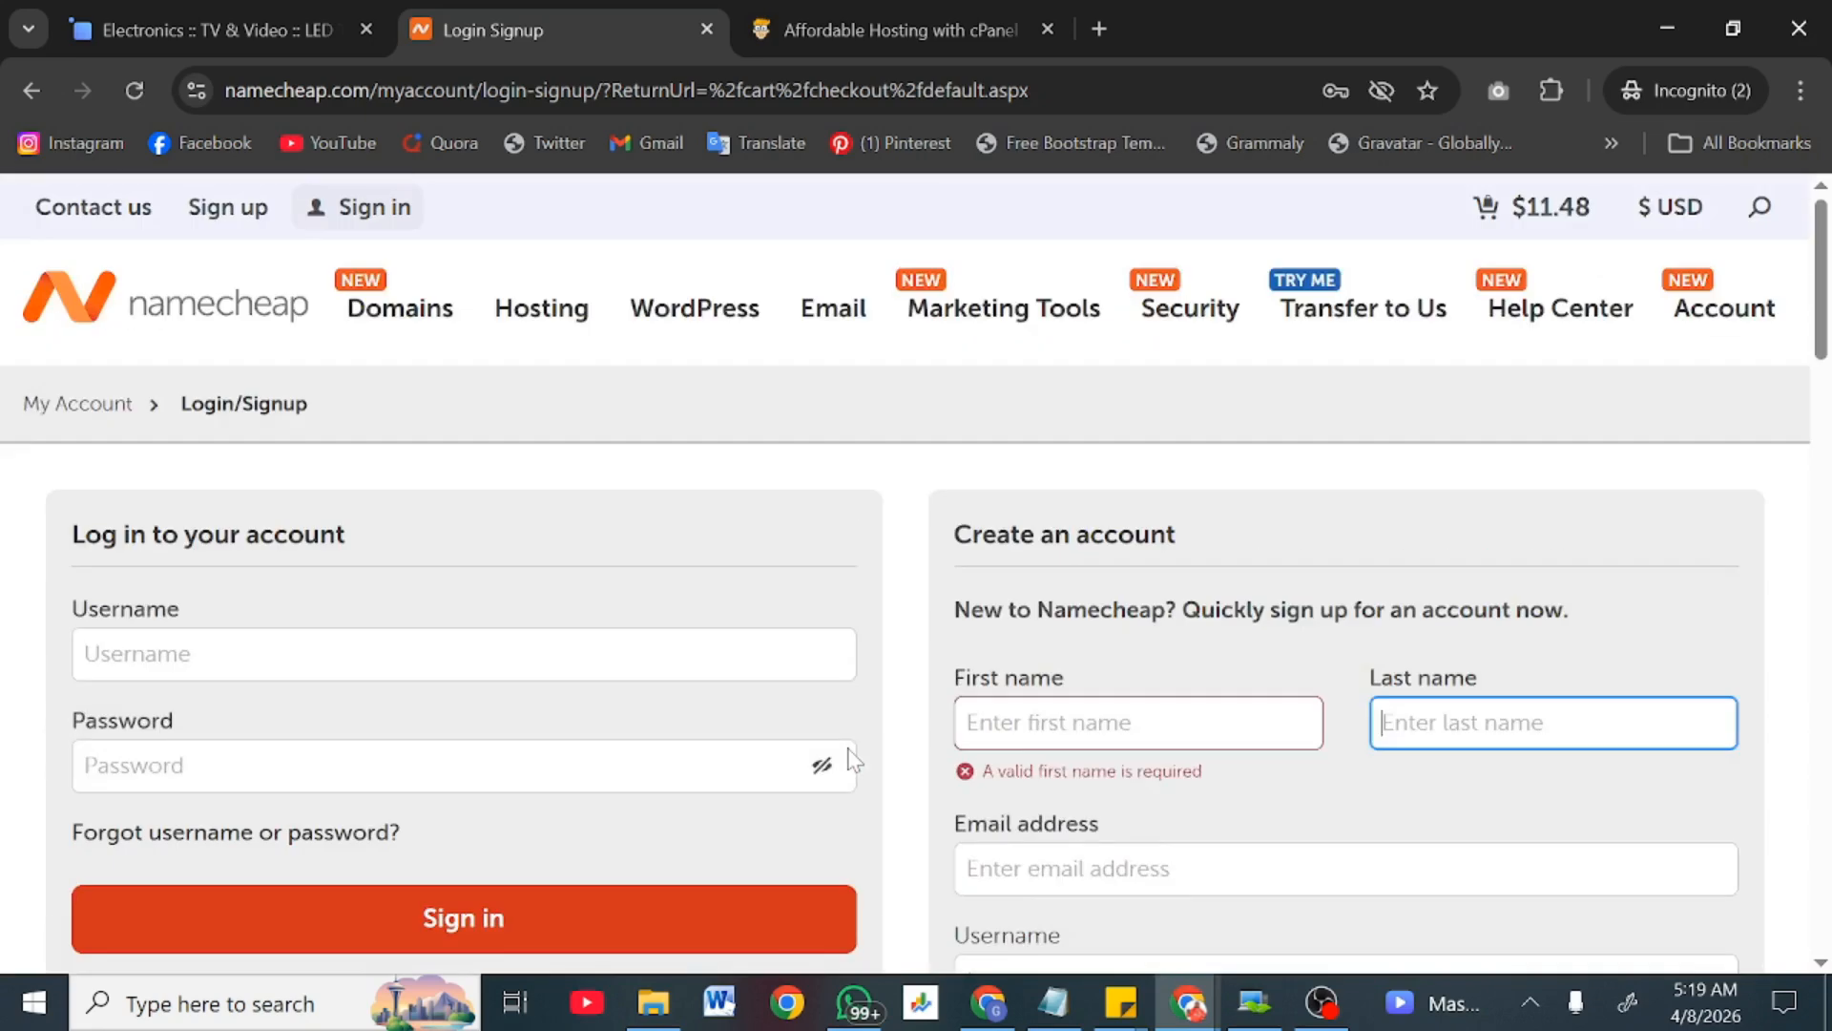
pyautogui.click(847, 14)
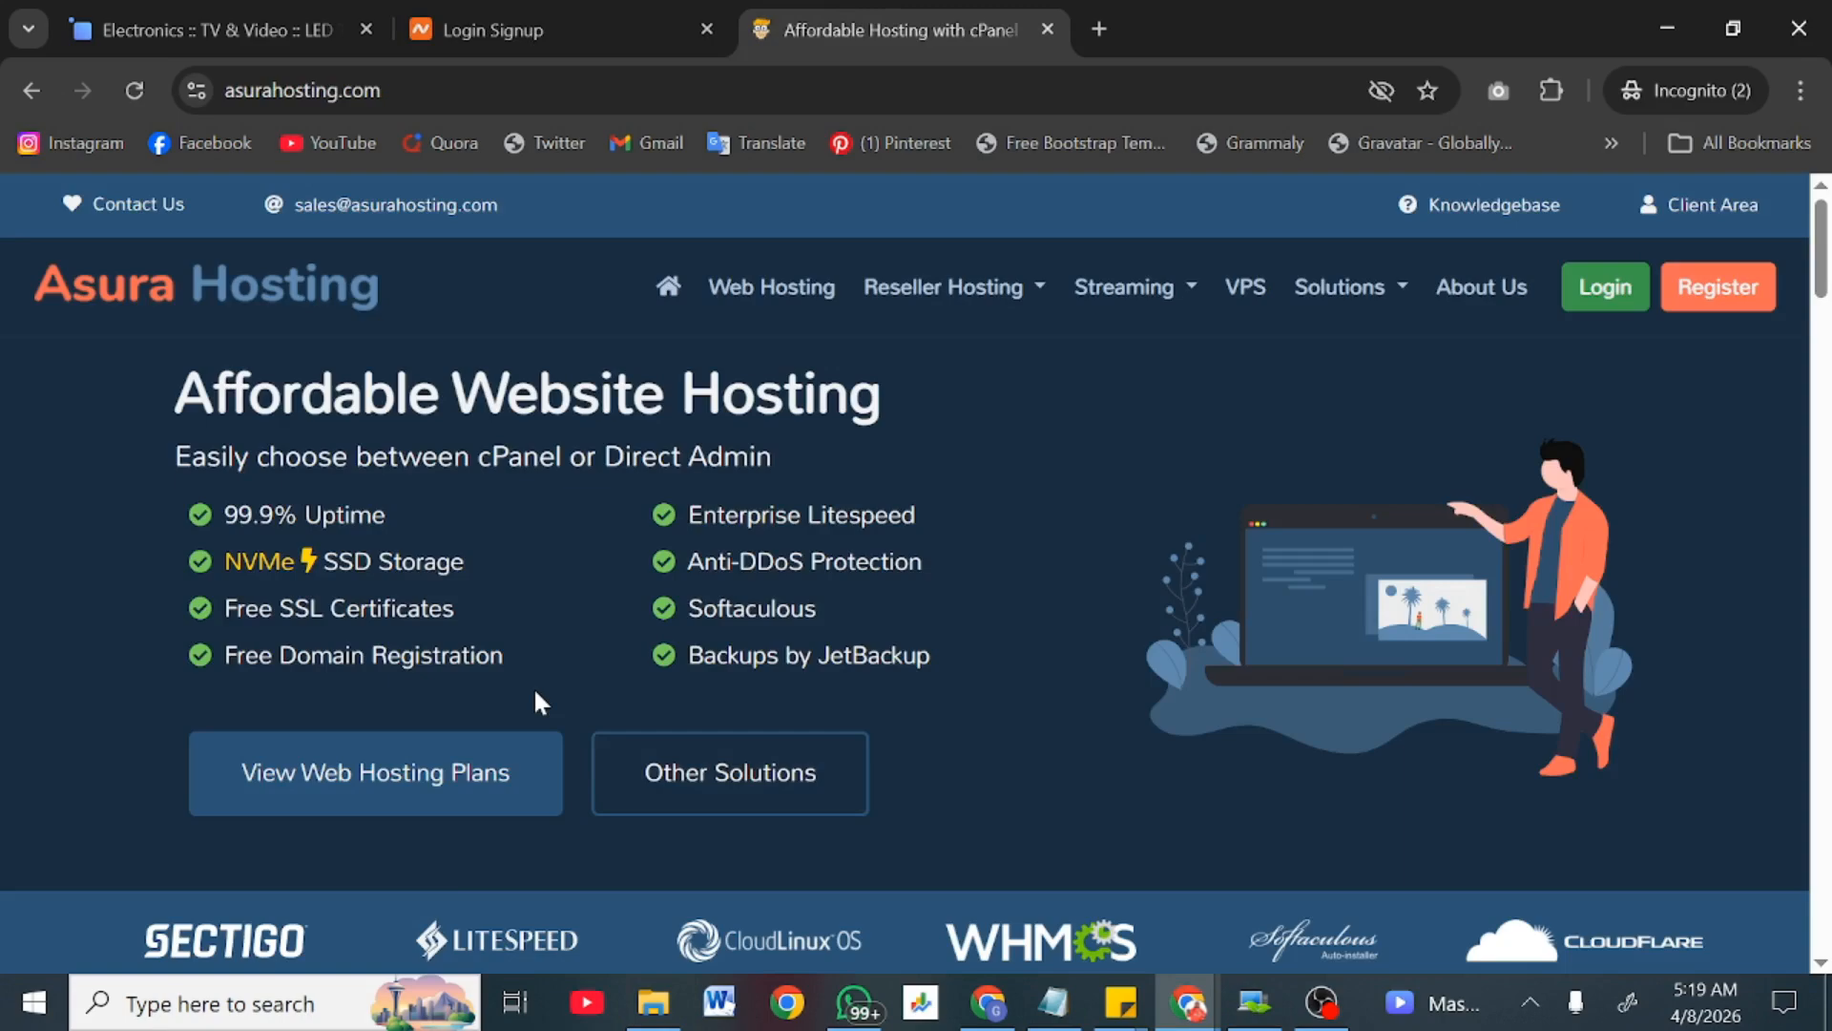
# Step: Show Asura Hosting's Web Hosting plans with cPanel and yearly billing prices
pyautogui.scroll(-2, 534, 685)
pyautogui.scroll(2, 535, 685)
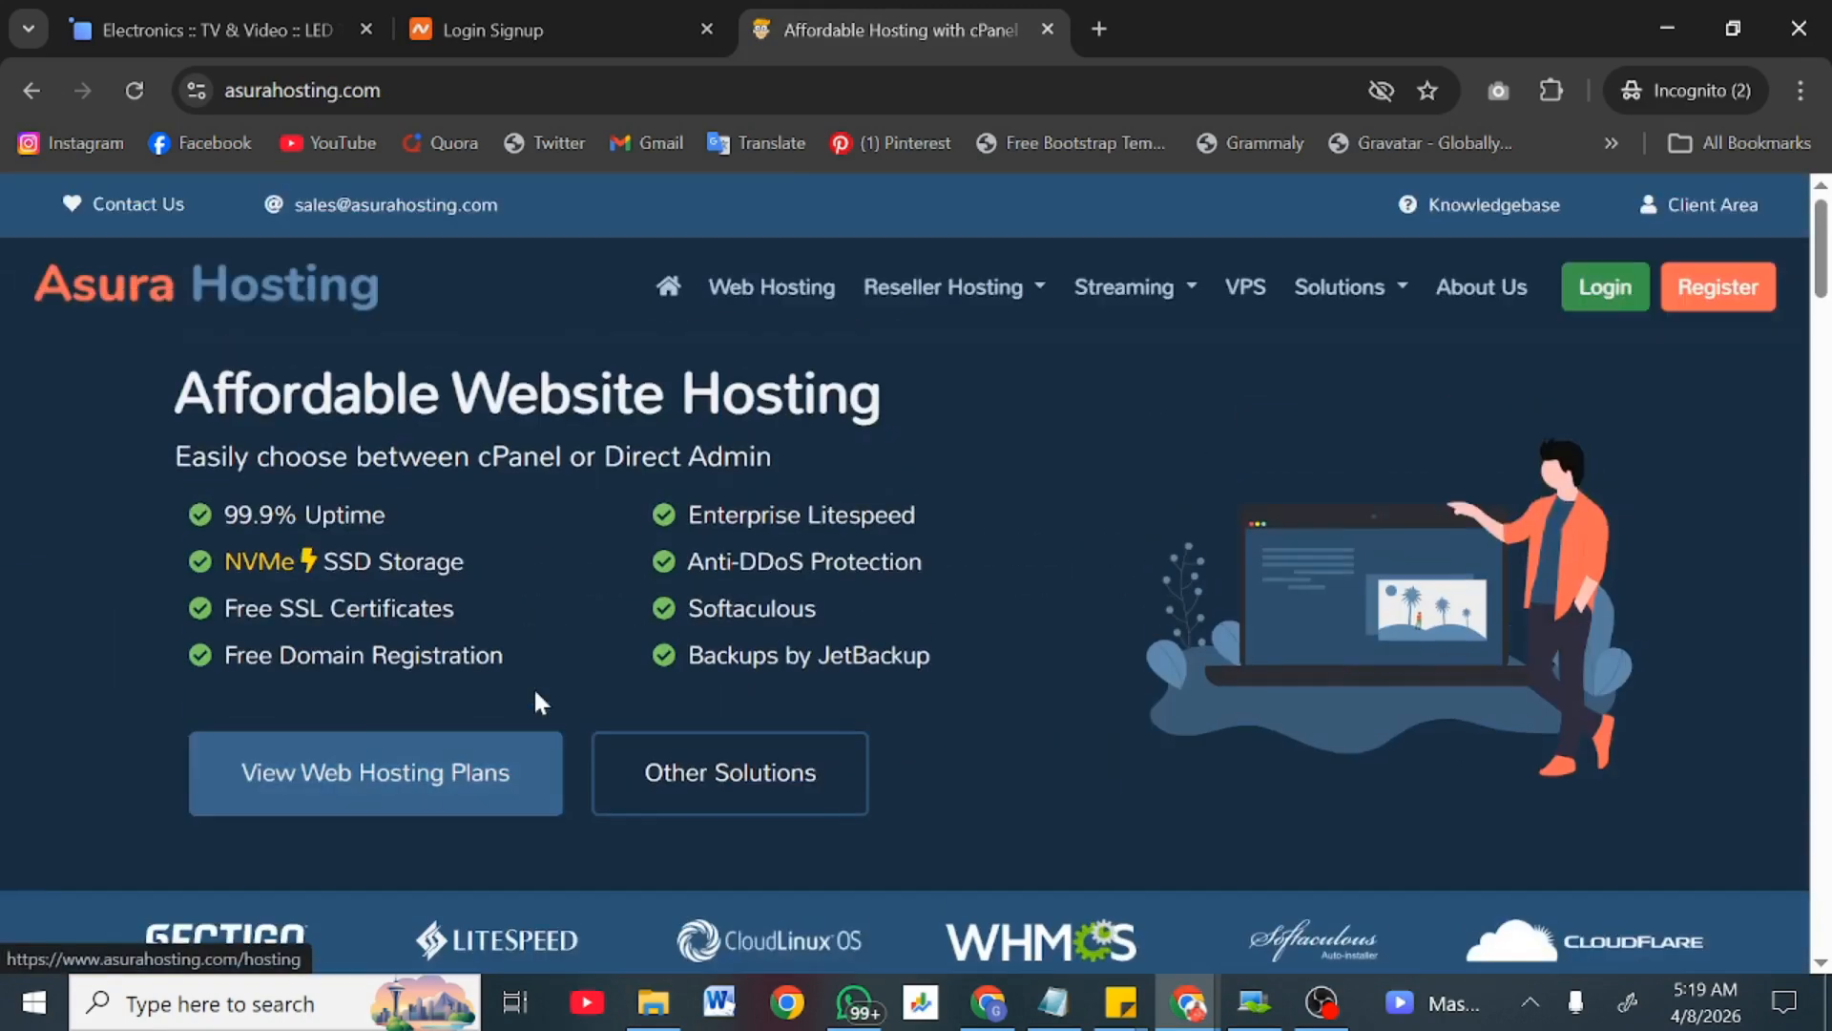
pyautogui.click(781, 289)
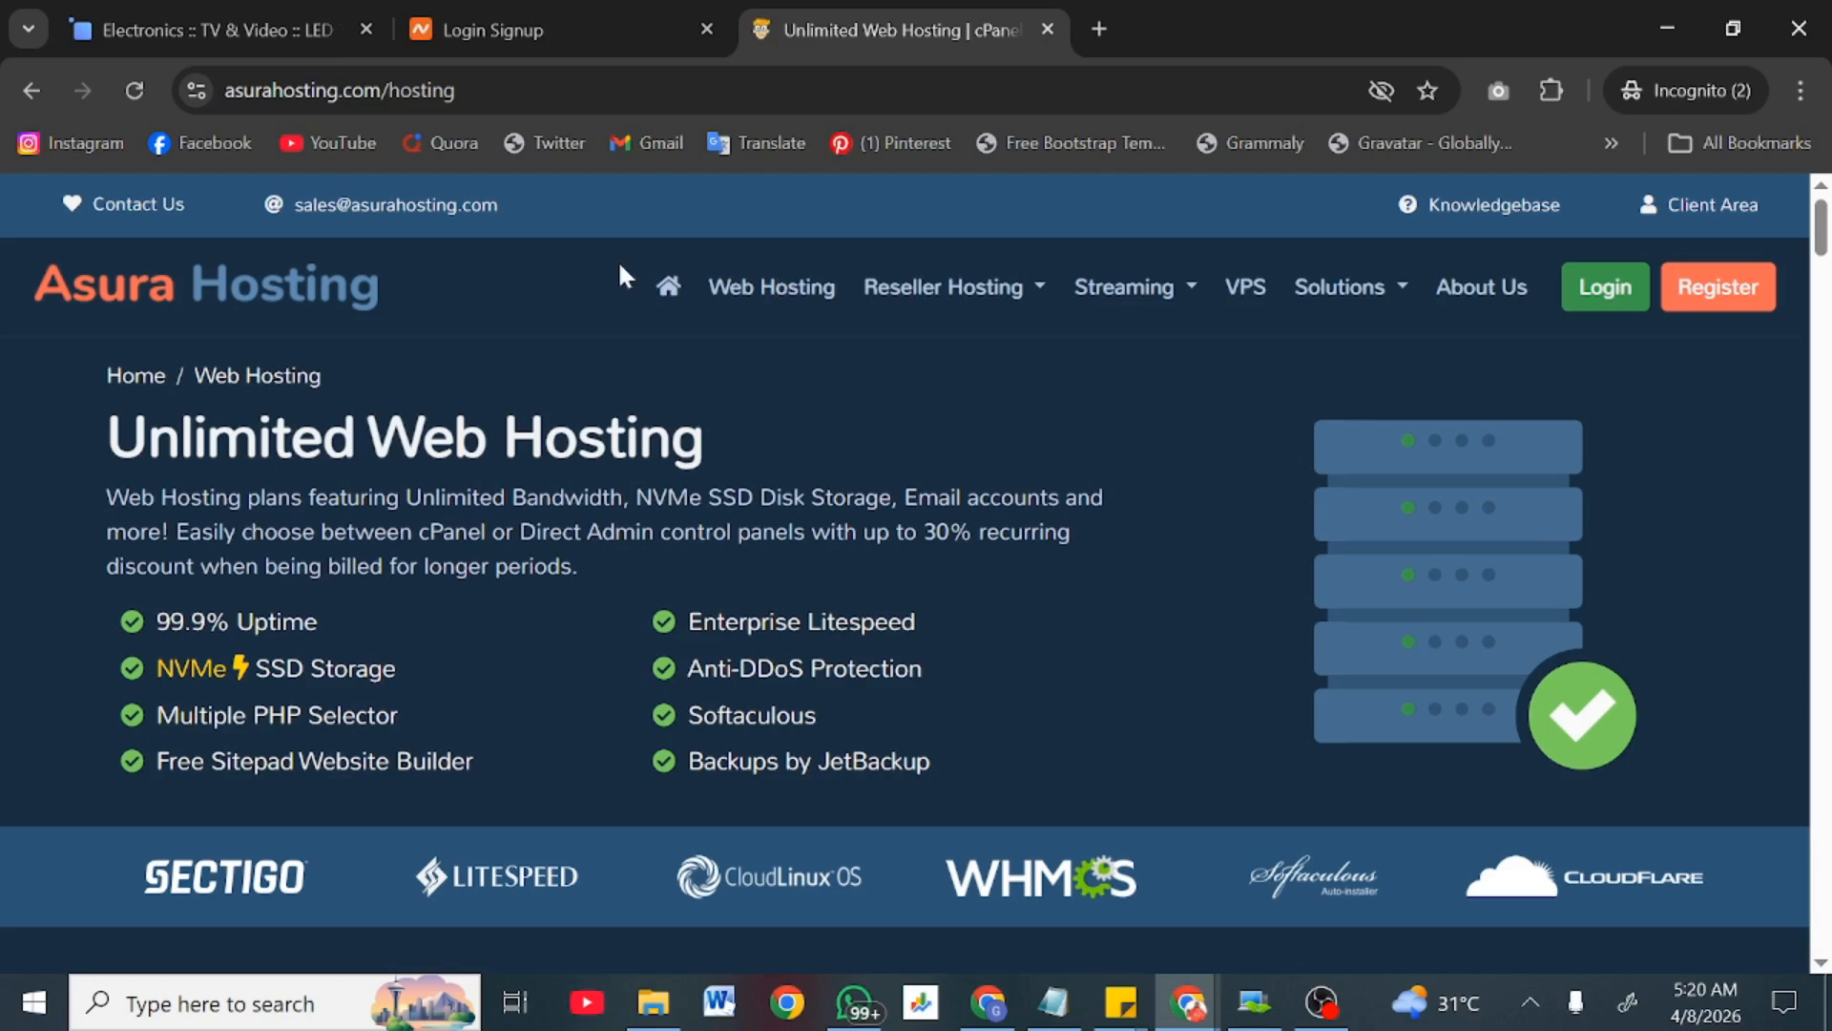
pyautogui.scroll(-6, 524, 633)
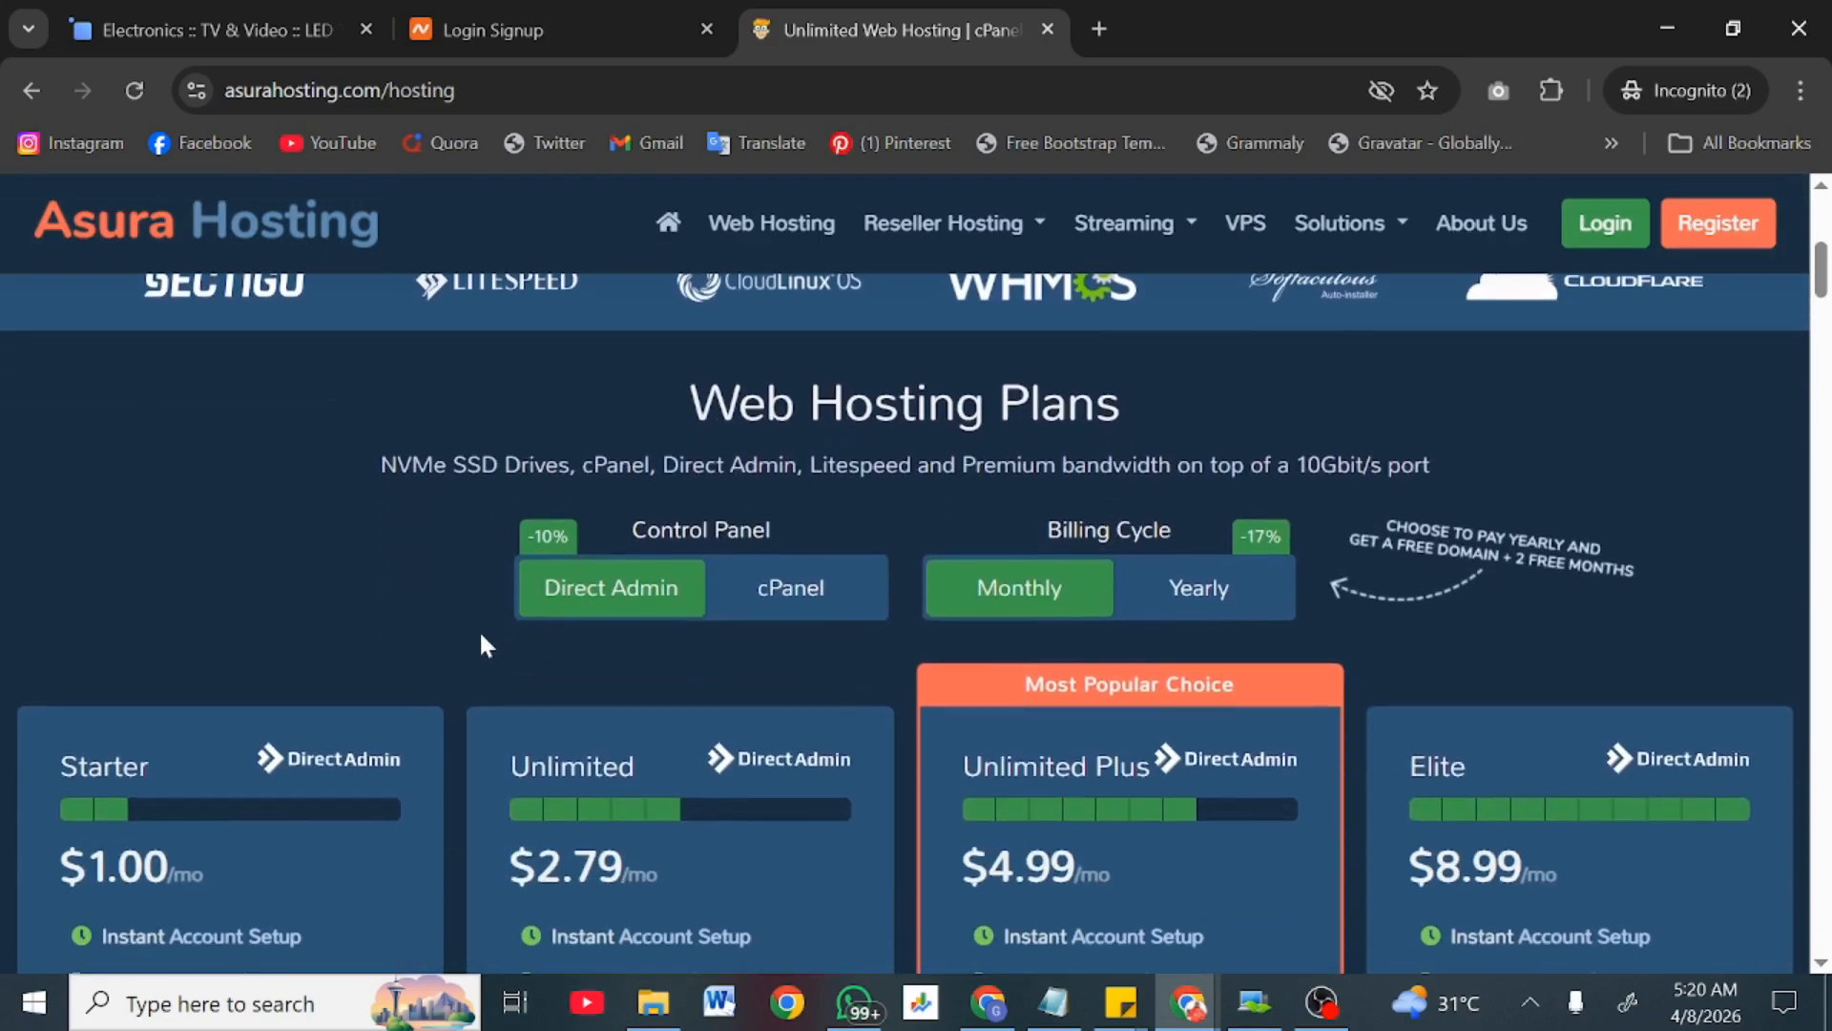
pyautogui.click(782, 611)
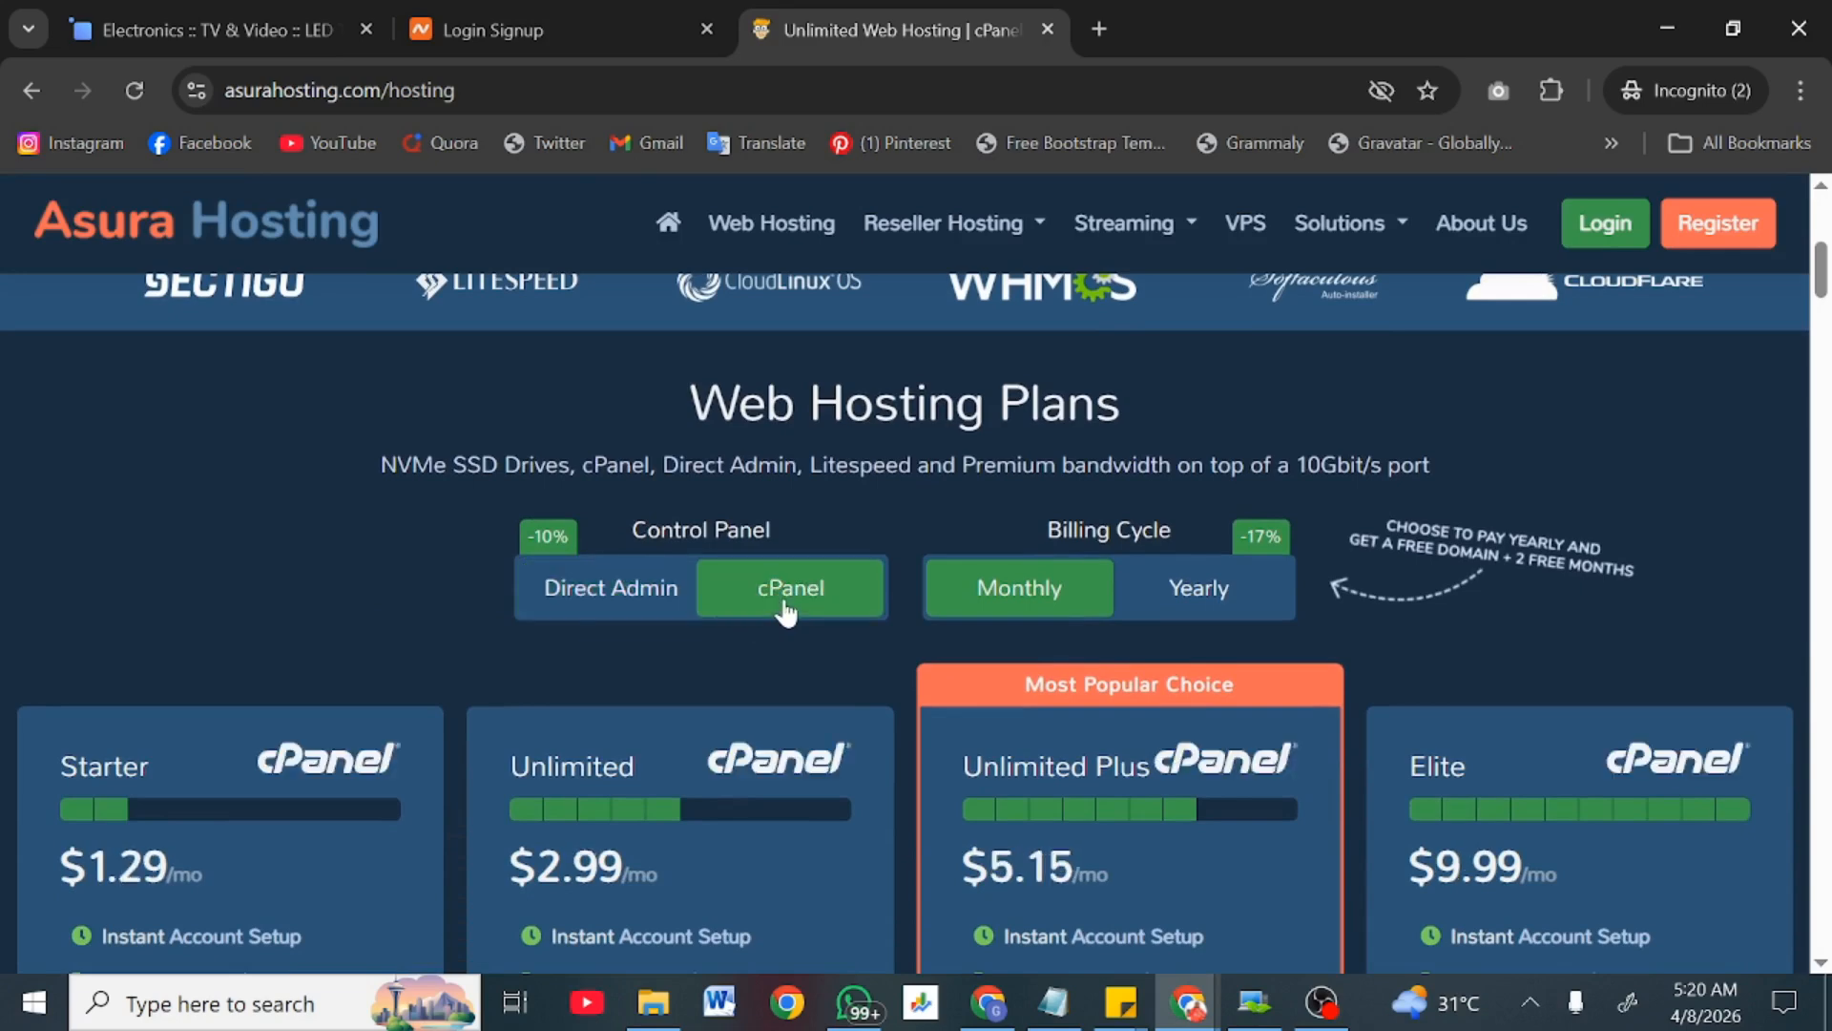
pyautogui.click(1208, 597)
# Step: Check the Starter plan's $13.79/year price and order the Starter cPanel plan
pyautogui.scroll(-1, 778, 668)
pyautogui.scroll(-3, 778, 730)
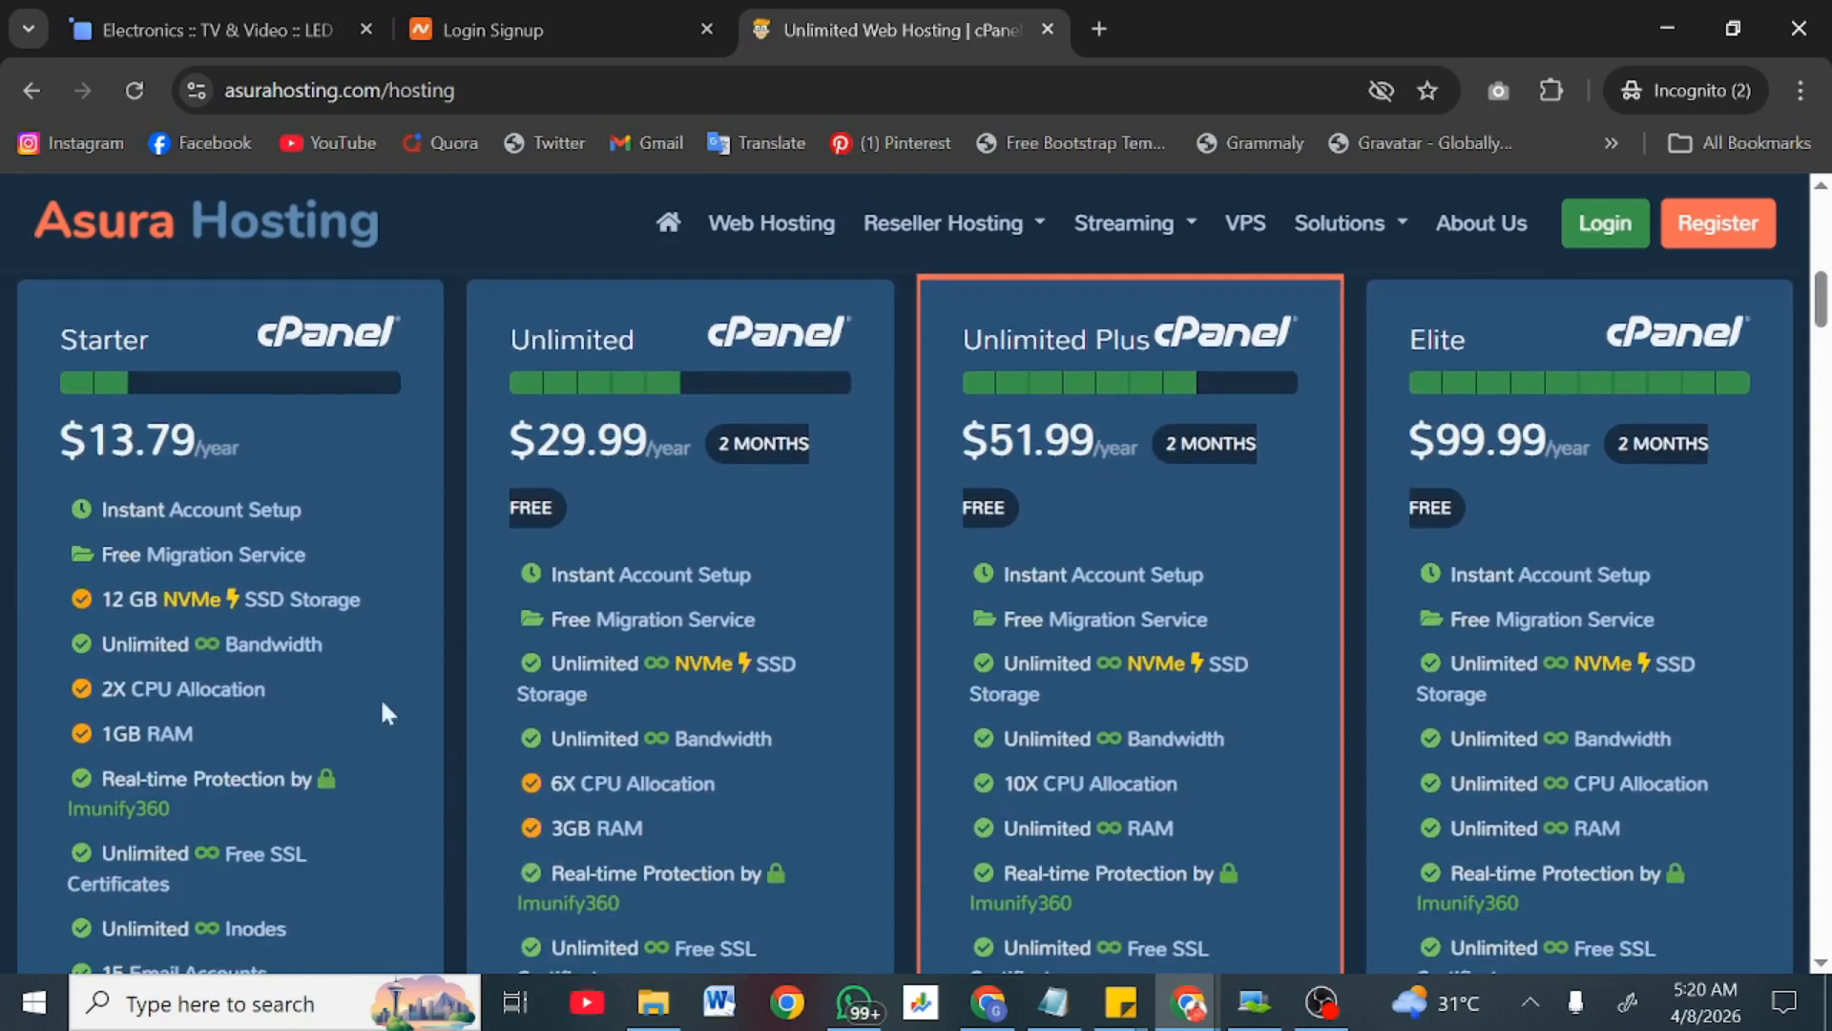
pyautogui.moveTo(112, 441); pyautogui.dragTo(239, 426)
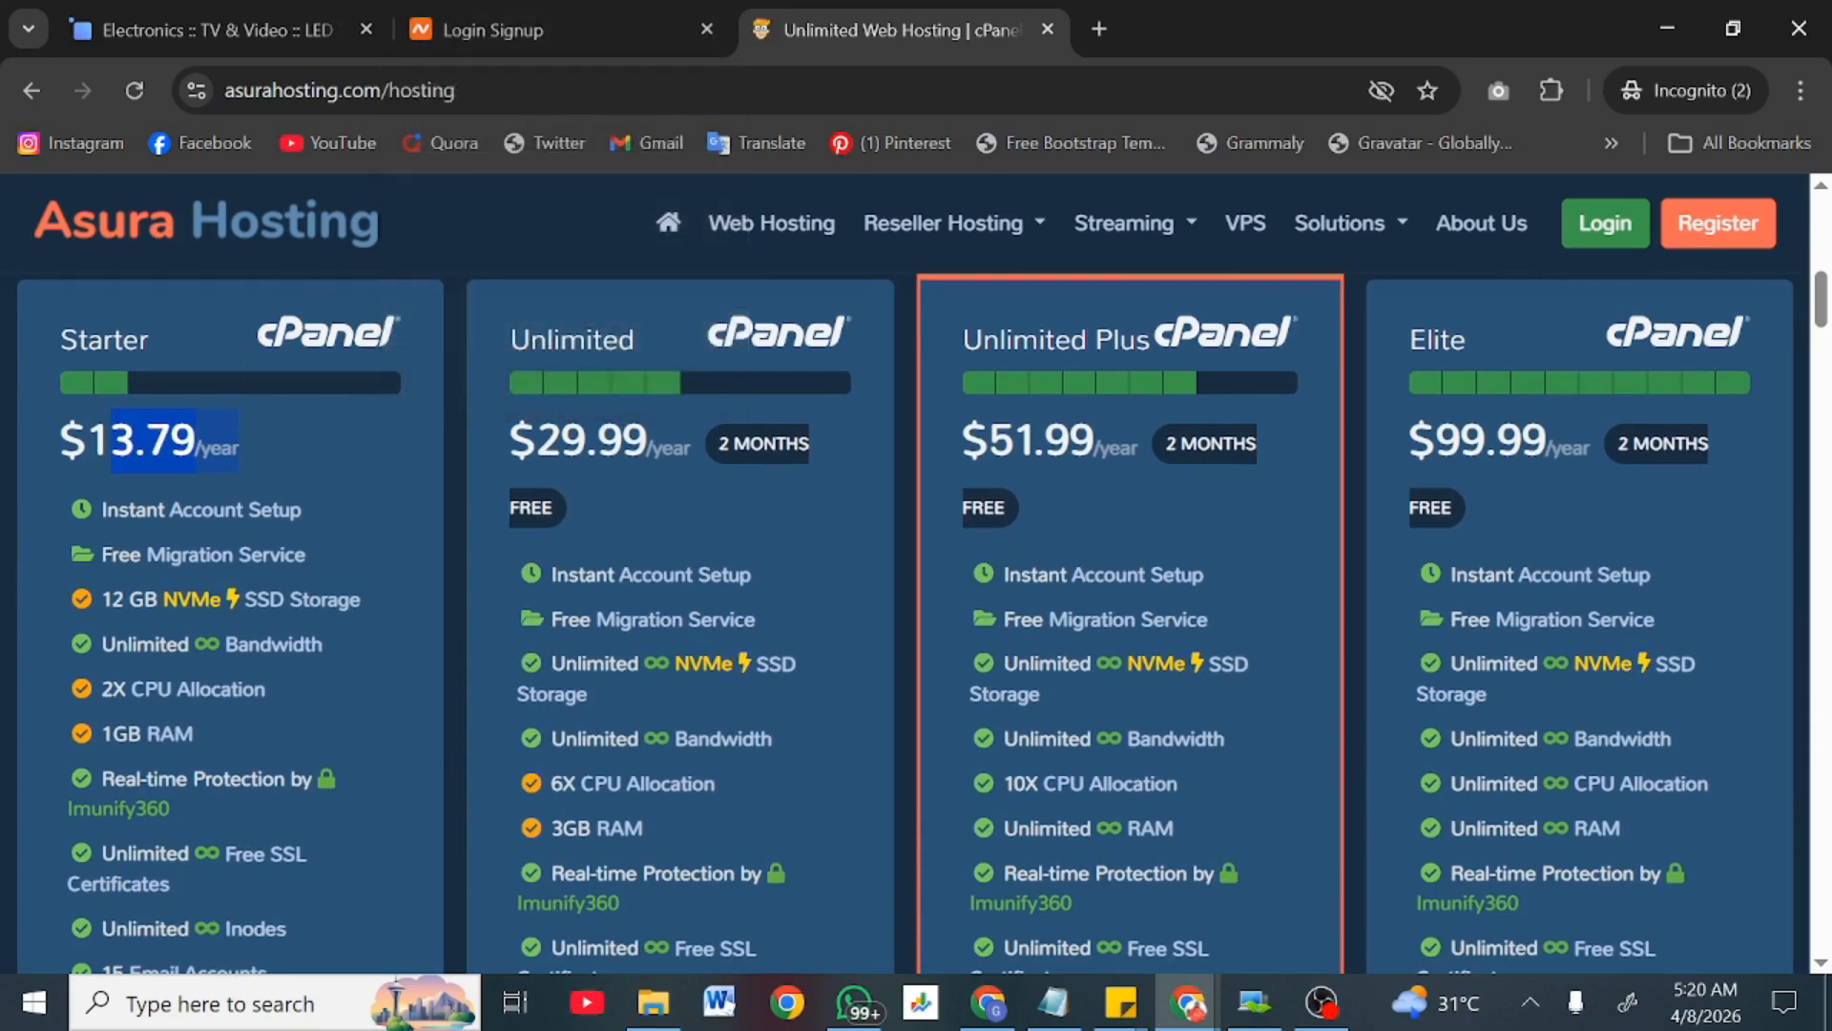
pyautogui.click(286, 443)
pyautogui.scroll(-10, 158, 438)
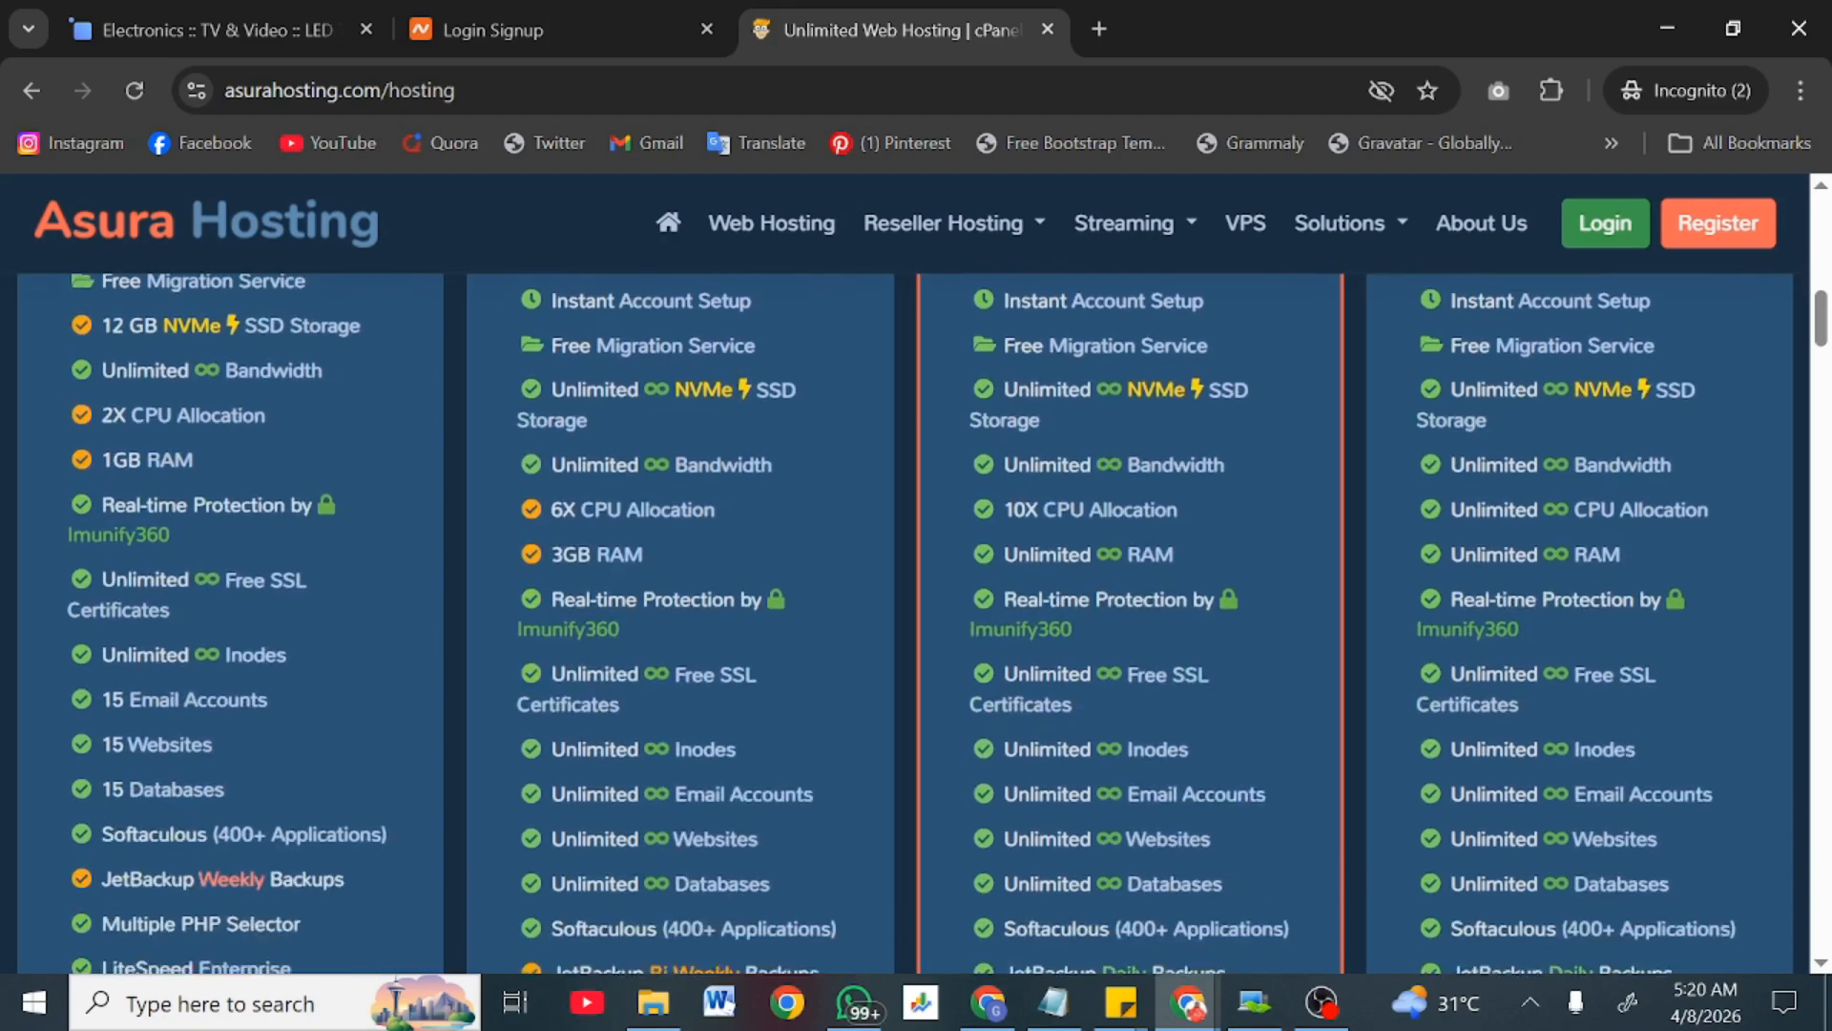
pyautogui.scroll(6, 158, 439)
pyautogui.scroll(3, 156, 434)
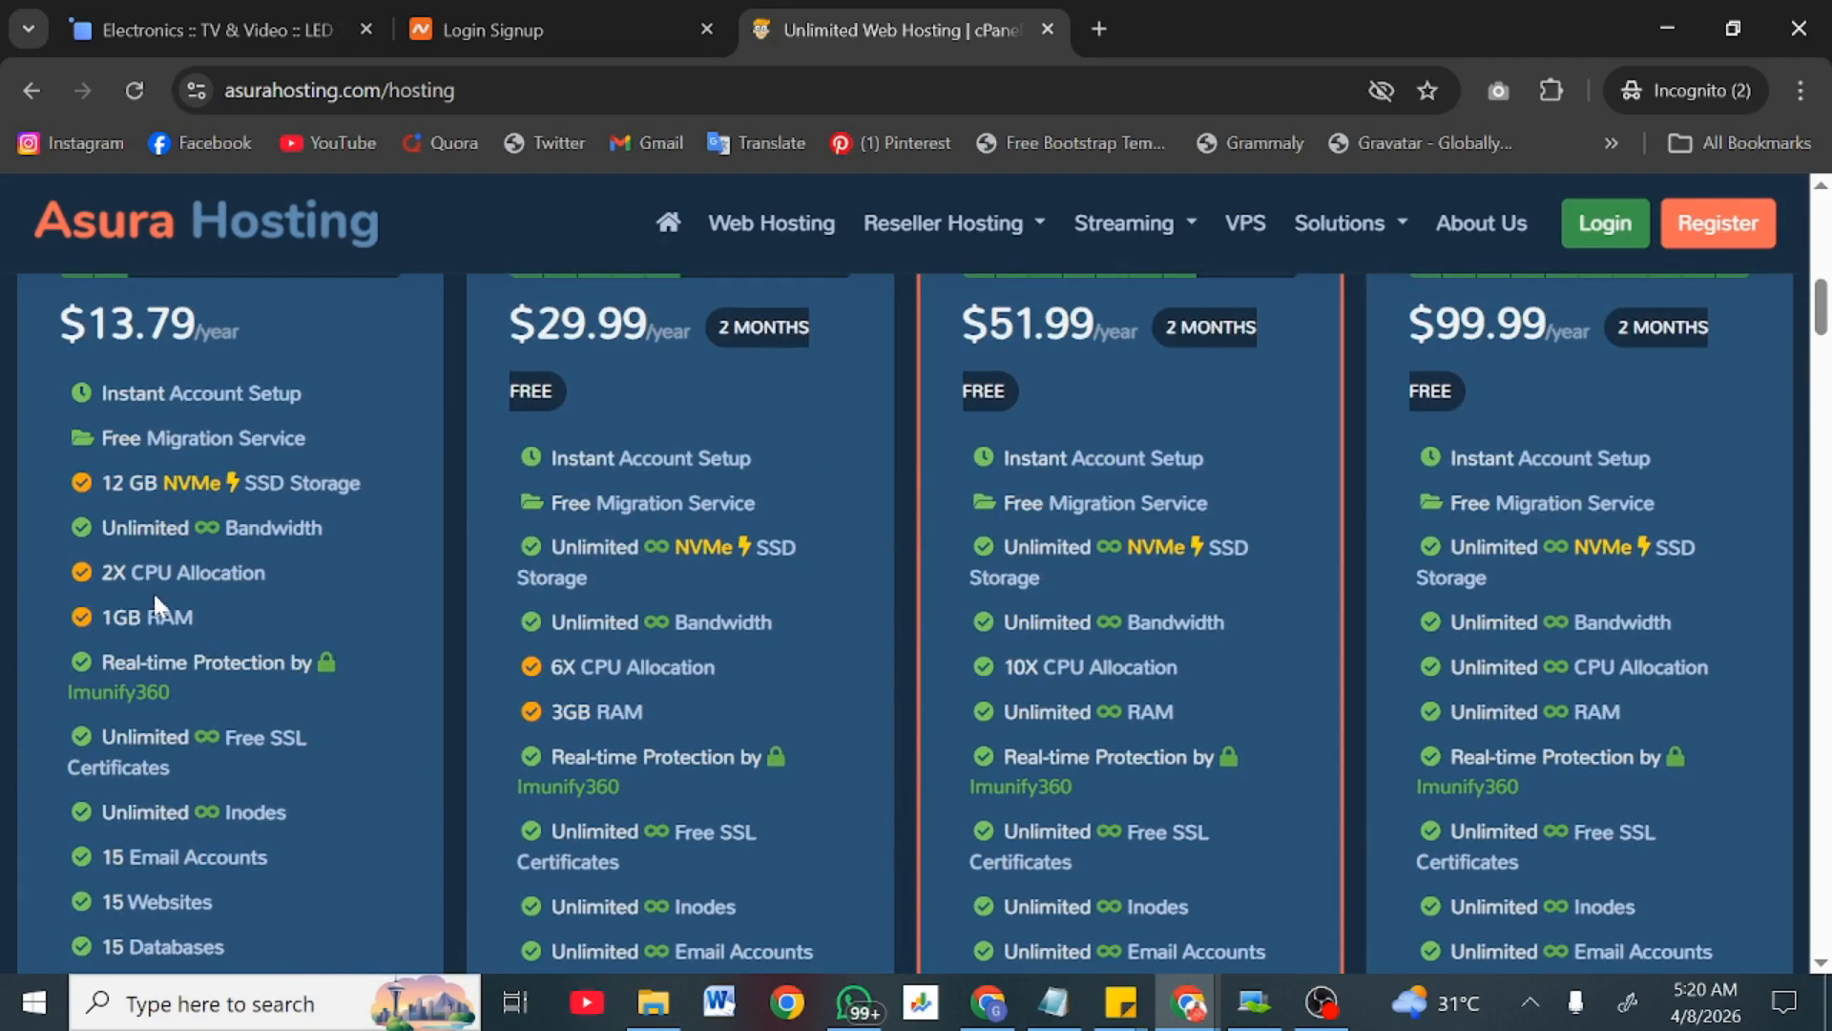
pyautogui.scroll(-1, 138, 662)
pyautogui.scroll(1, 138, 663)
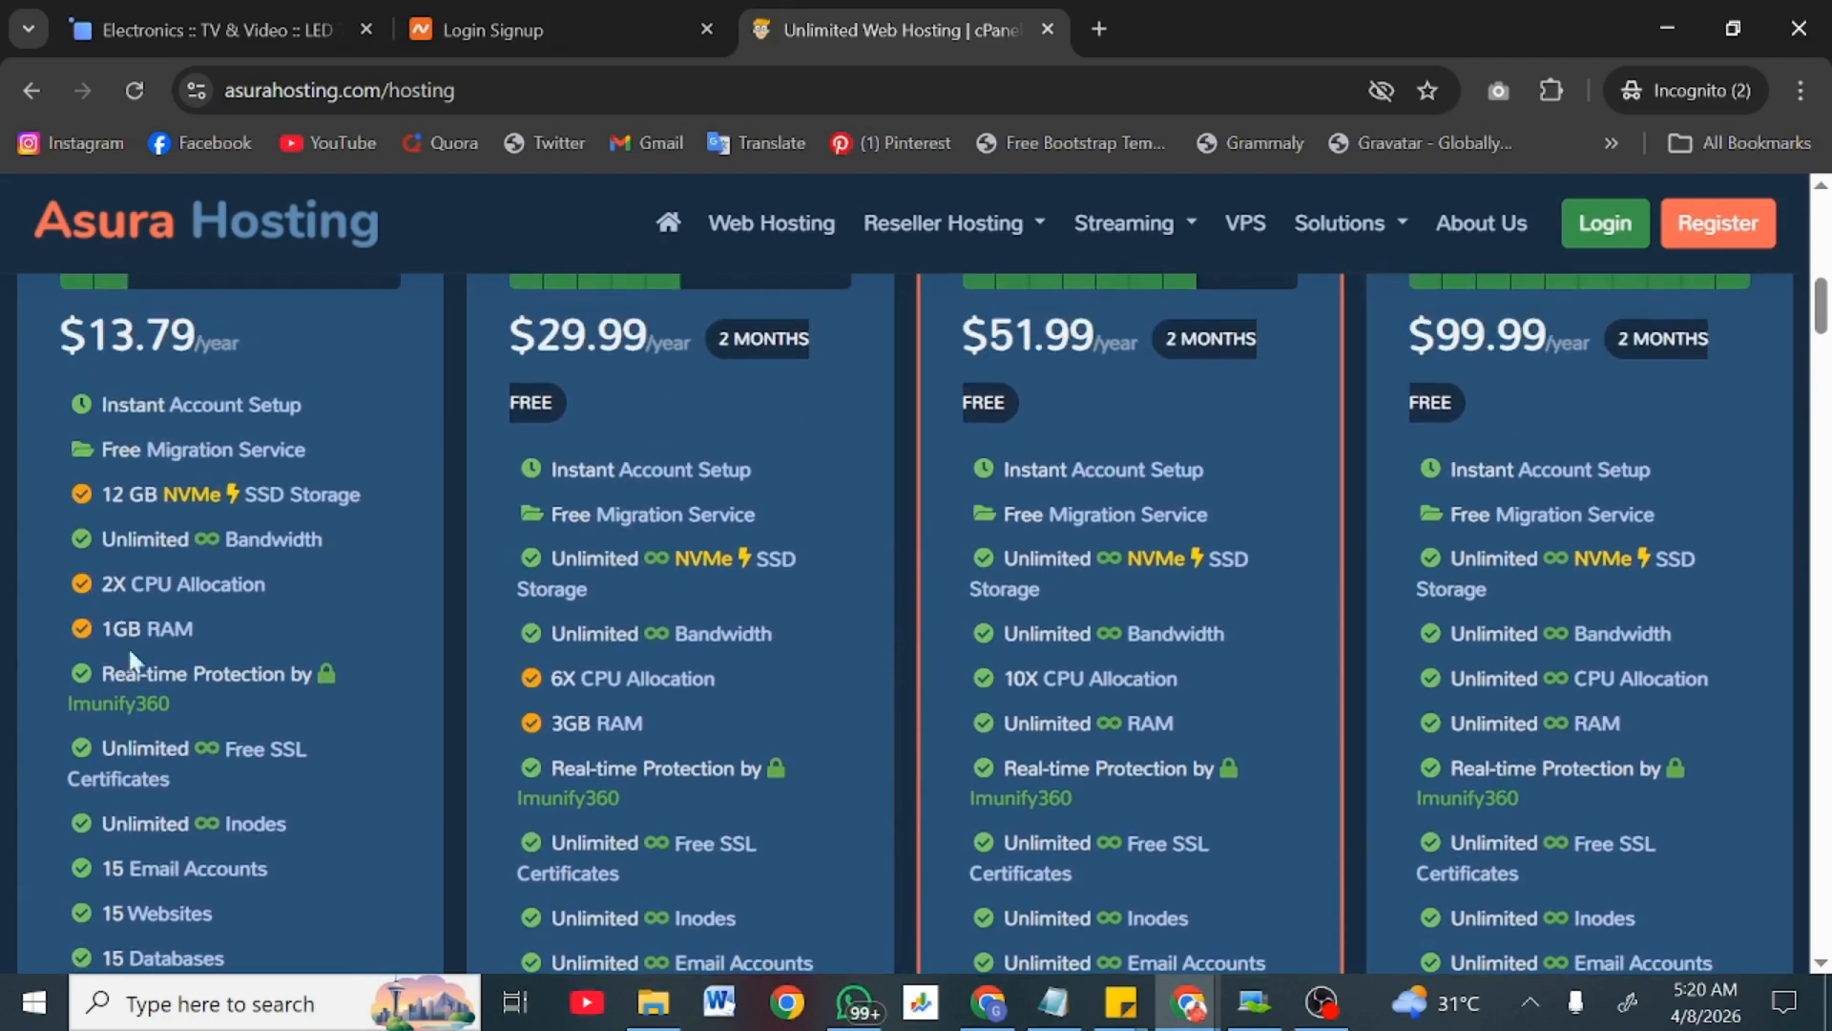
pyautogui.scroll(2, 258, 548)
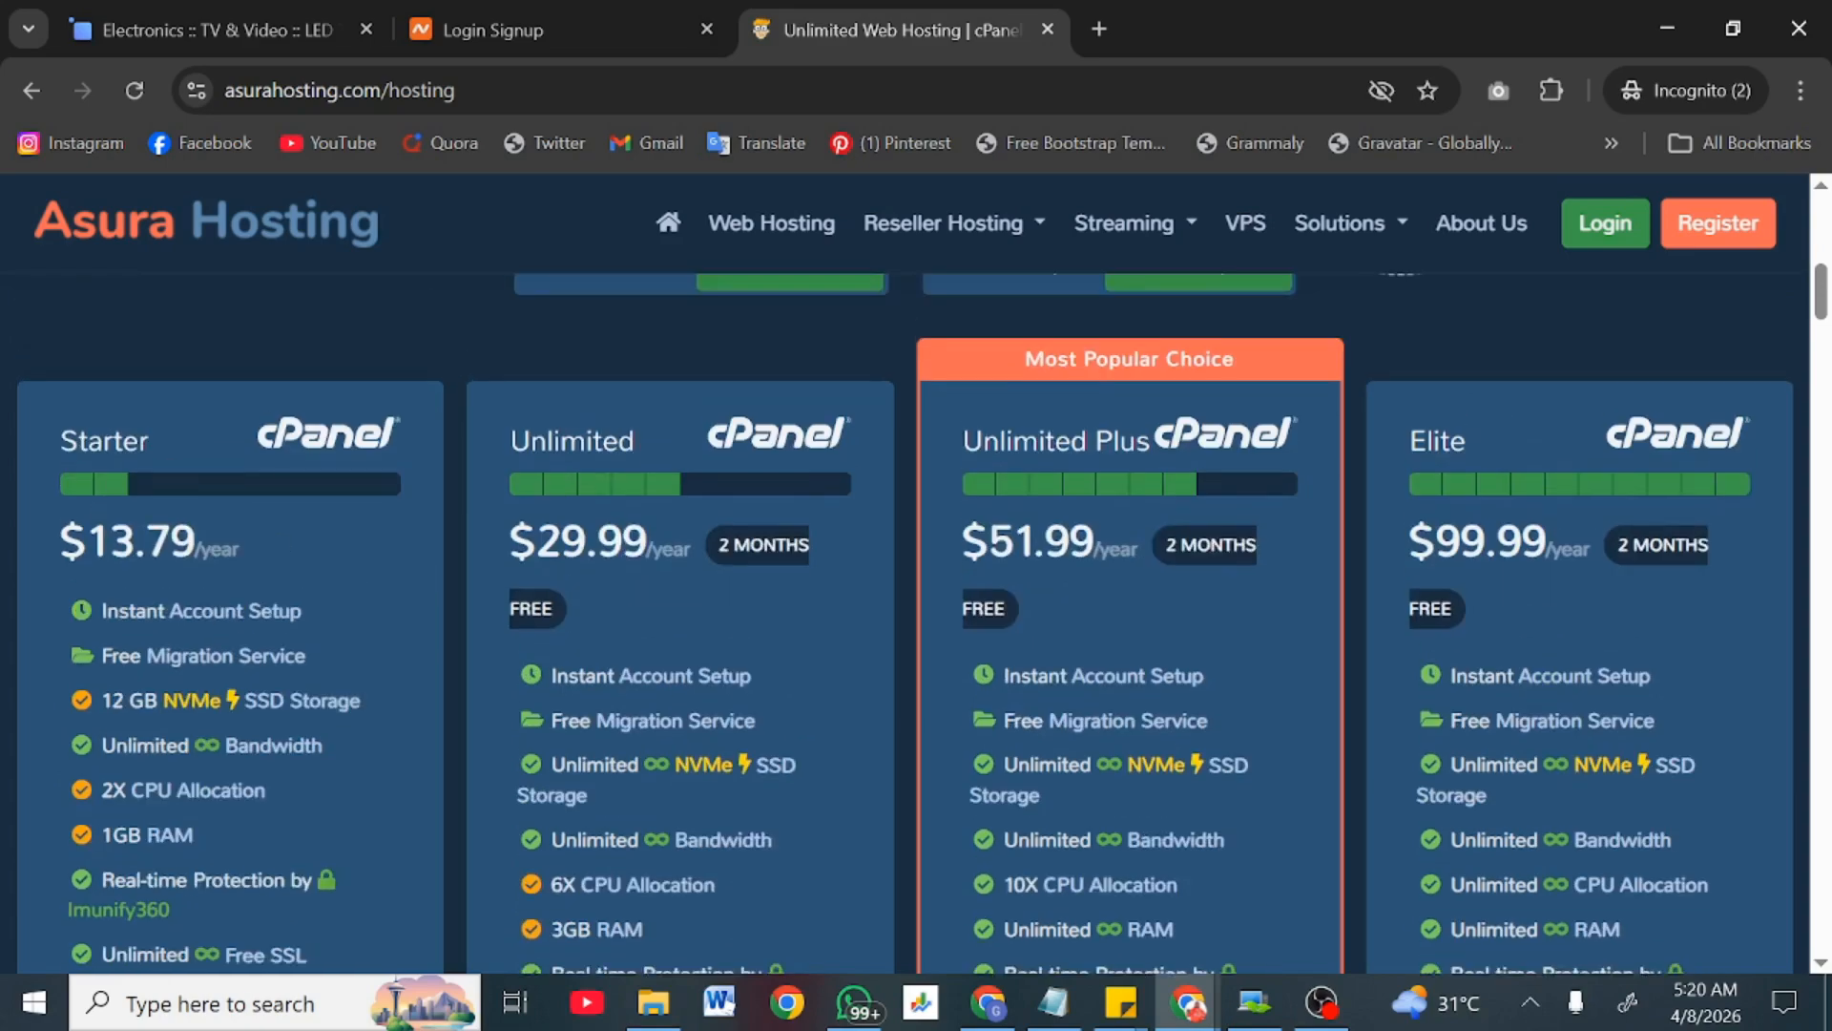
pyautogui.scroll(-10, 199, 651)
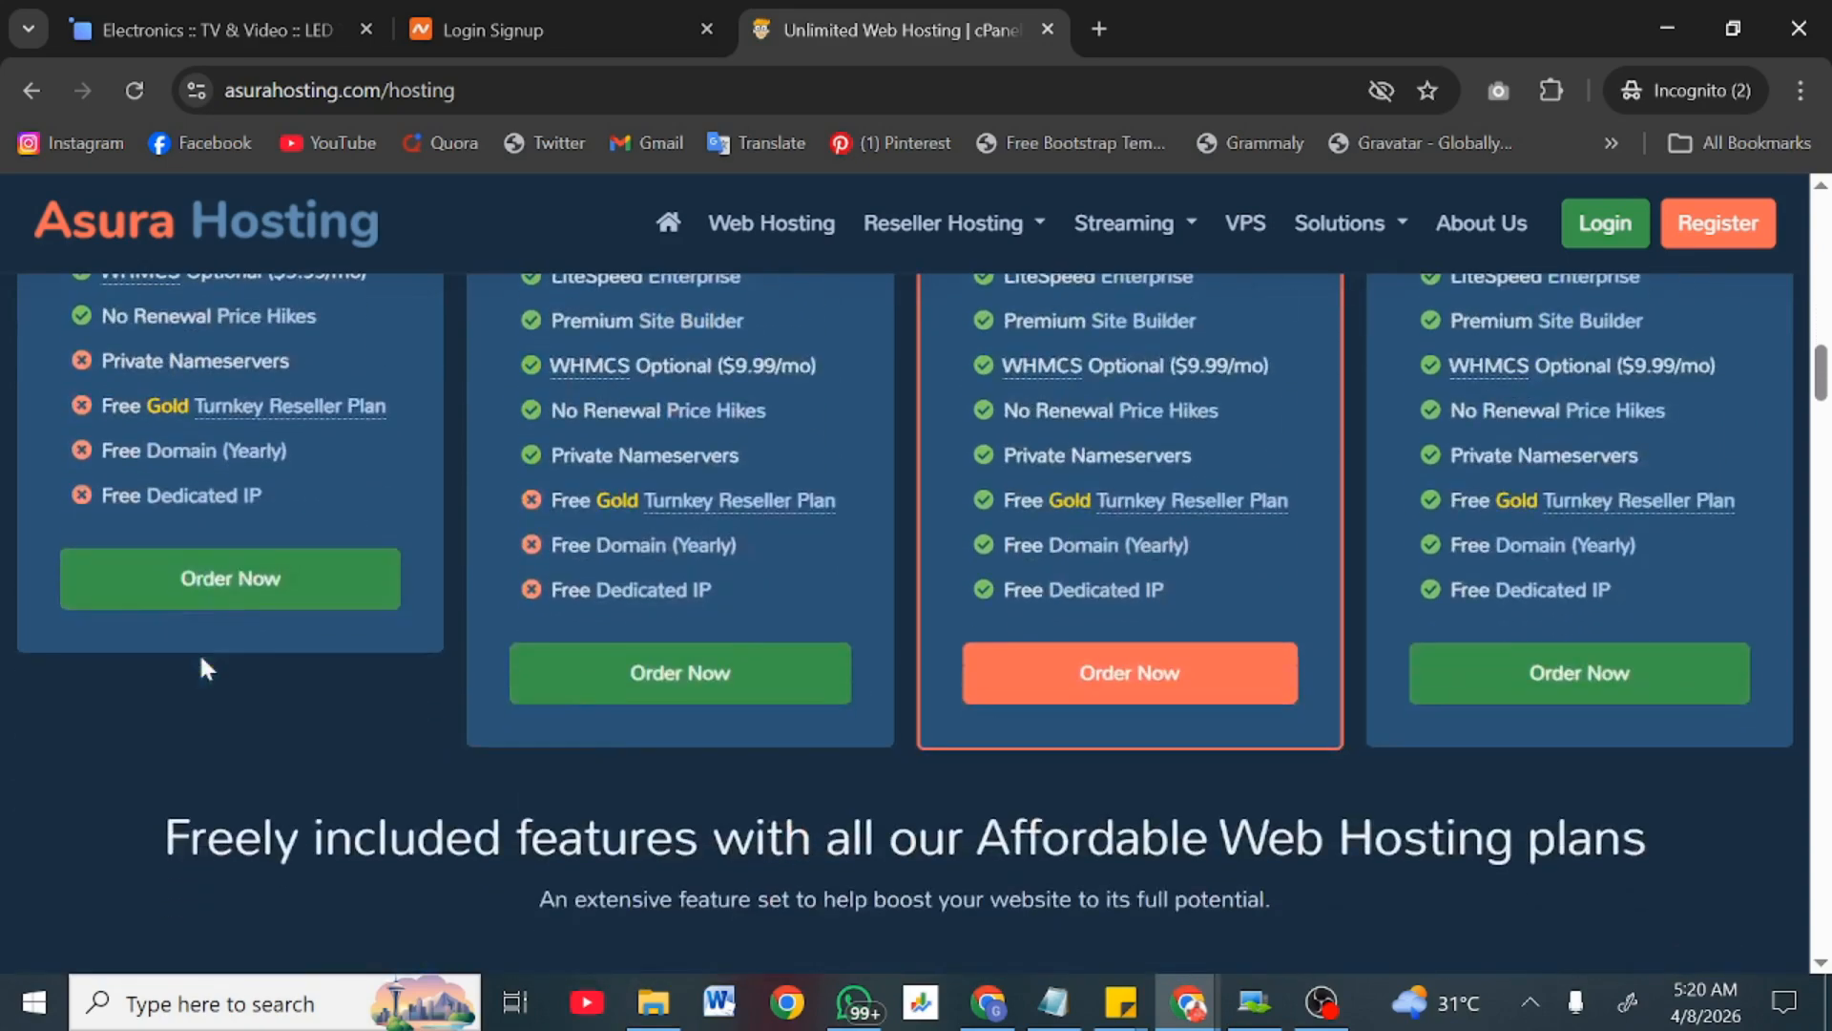
pyautogui.click(194, 603)
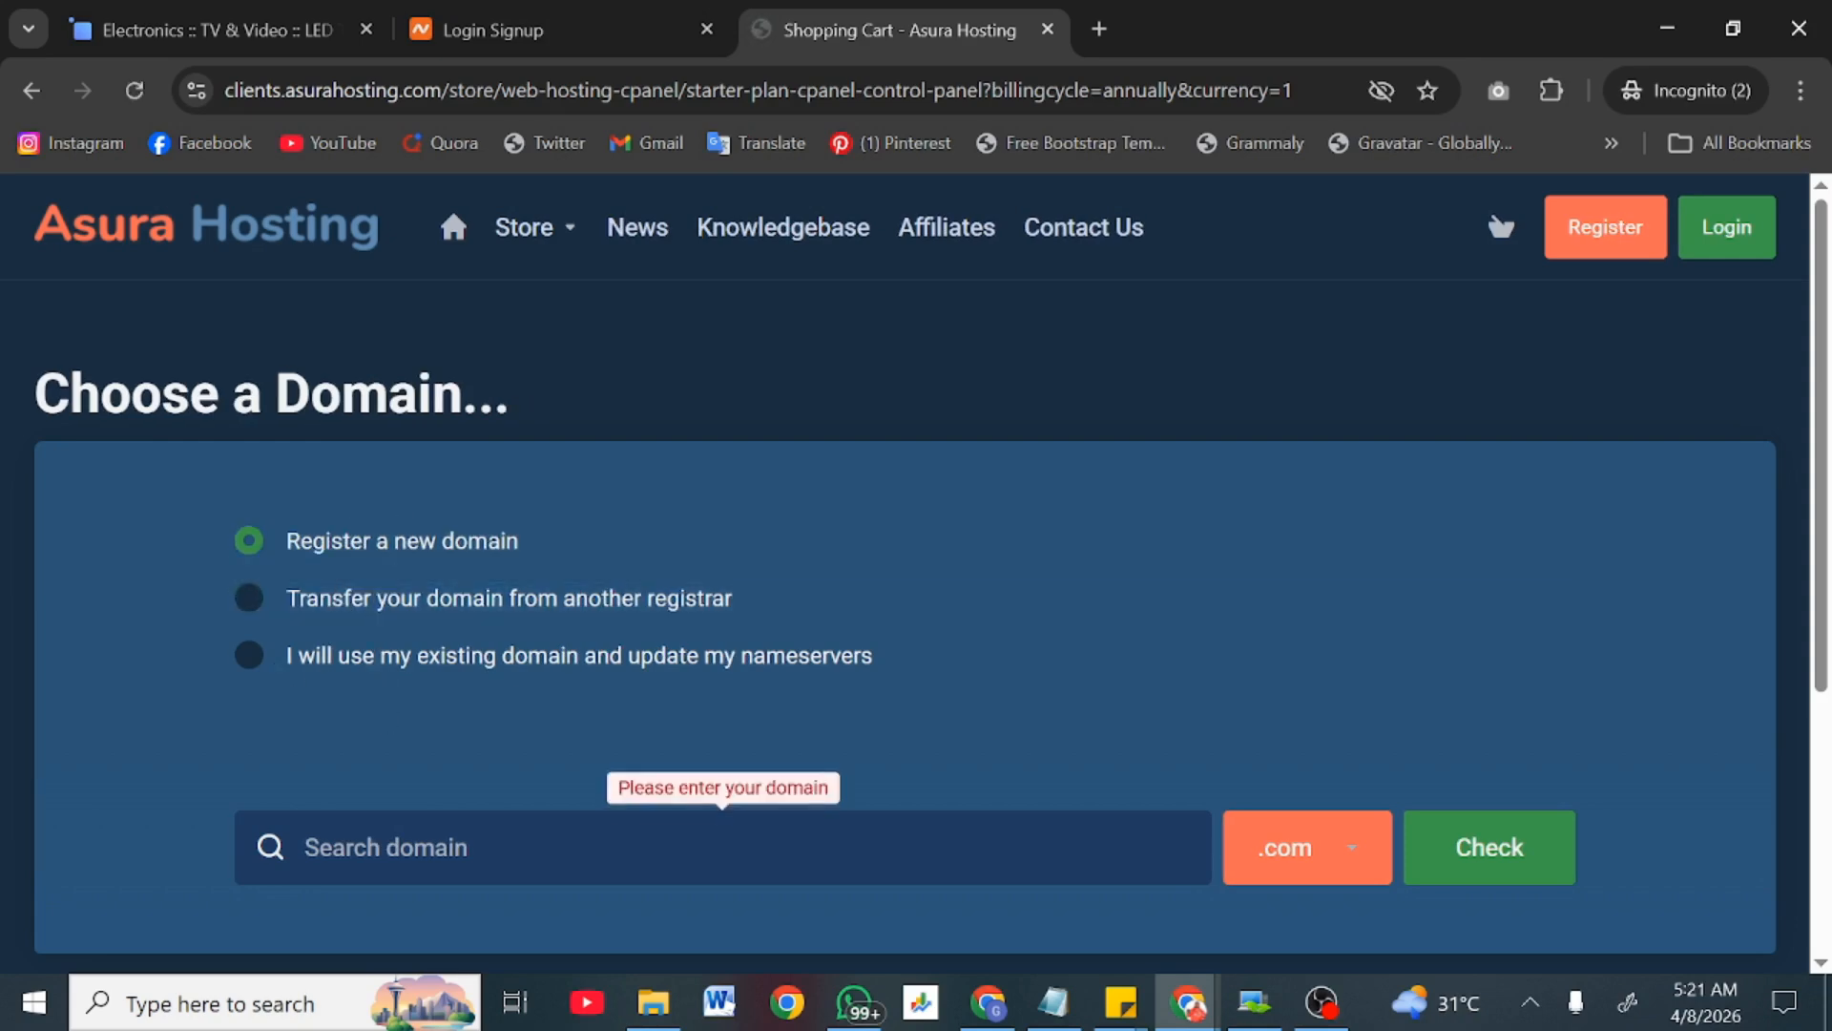
# Step: Focus the Search domain field on the Choose a Domain step, then return to Namecheap
pyautogui.click(385, 848)
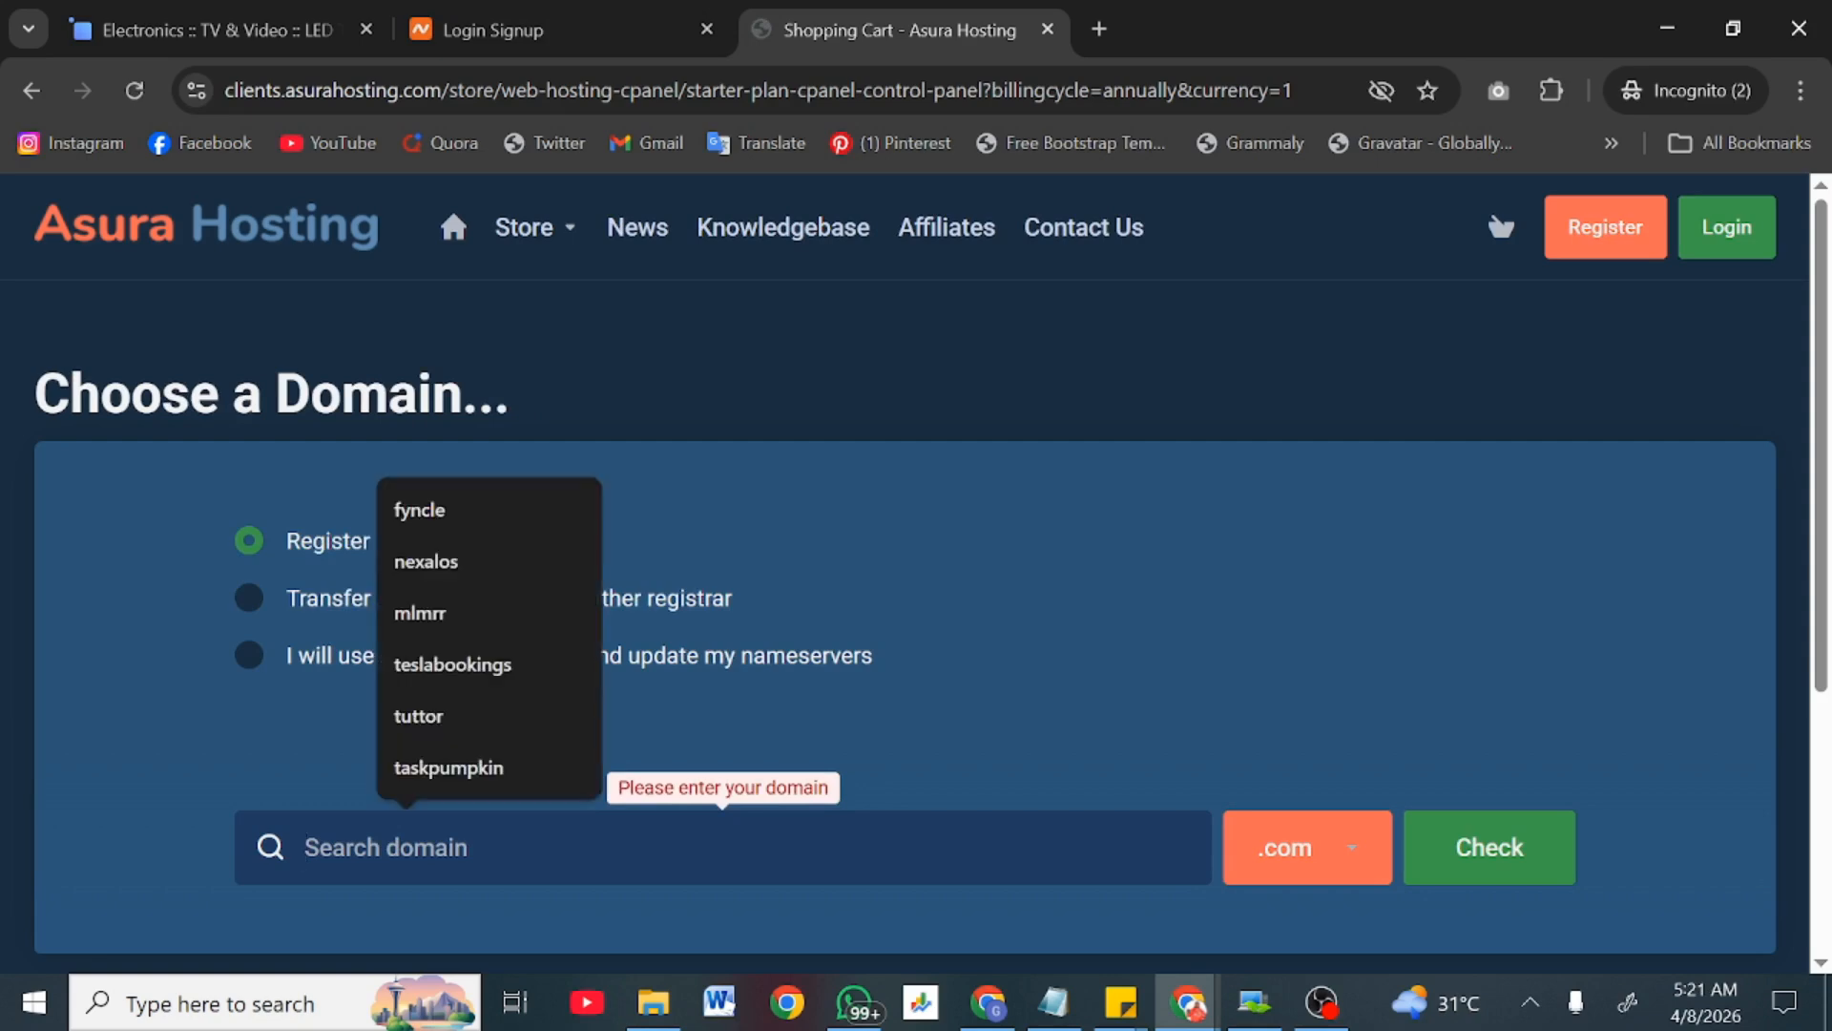
pyautogui.click(563, 29)
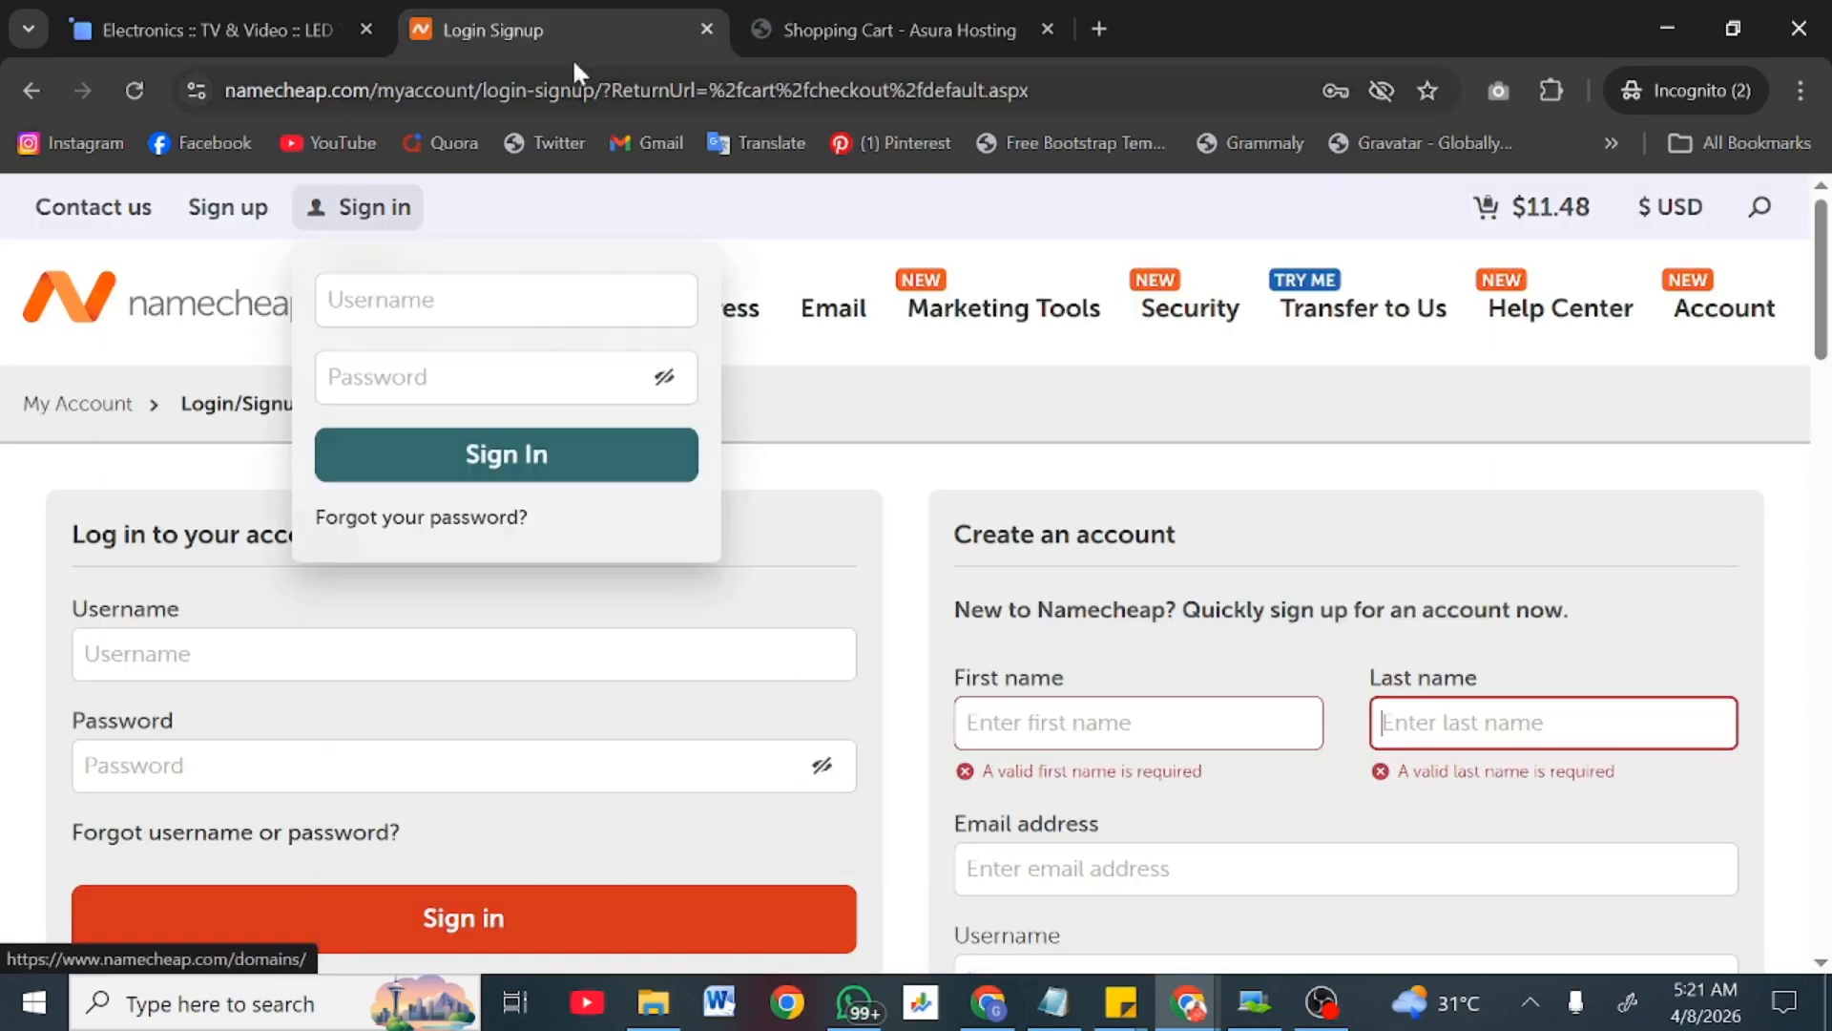
# Step: Go back to Namecheap's hosting page and toggle between the existing and new domain options
pyautogui.click(13, 100)
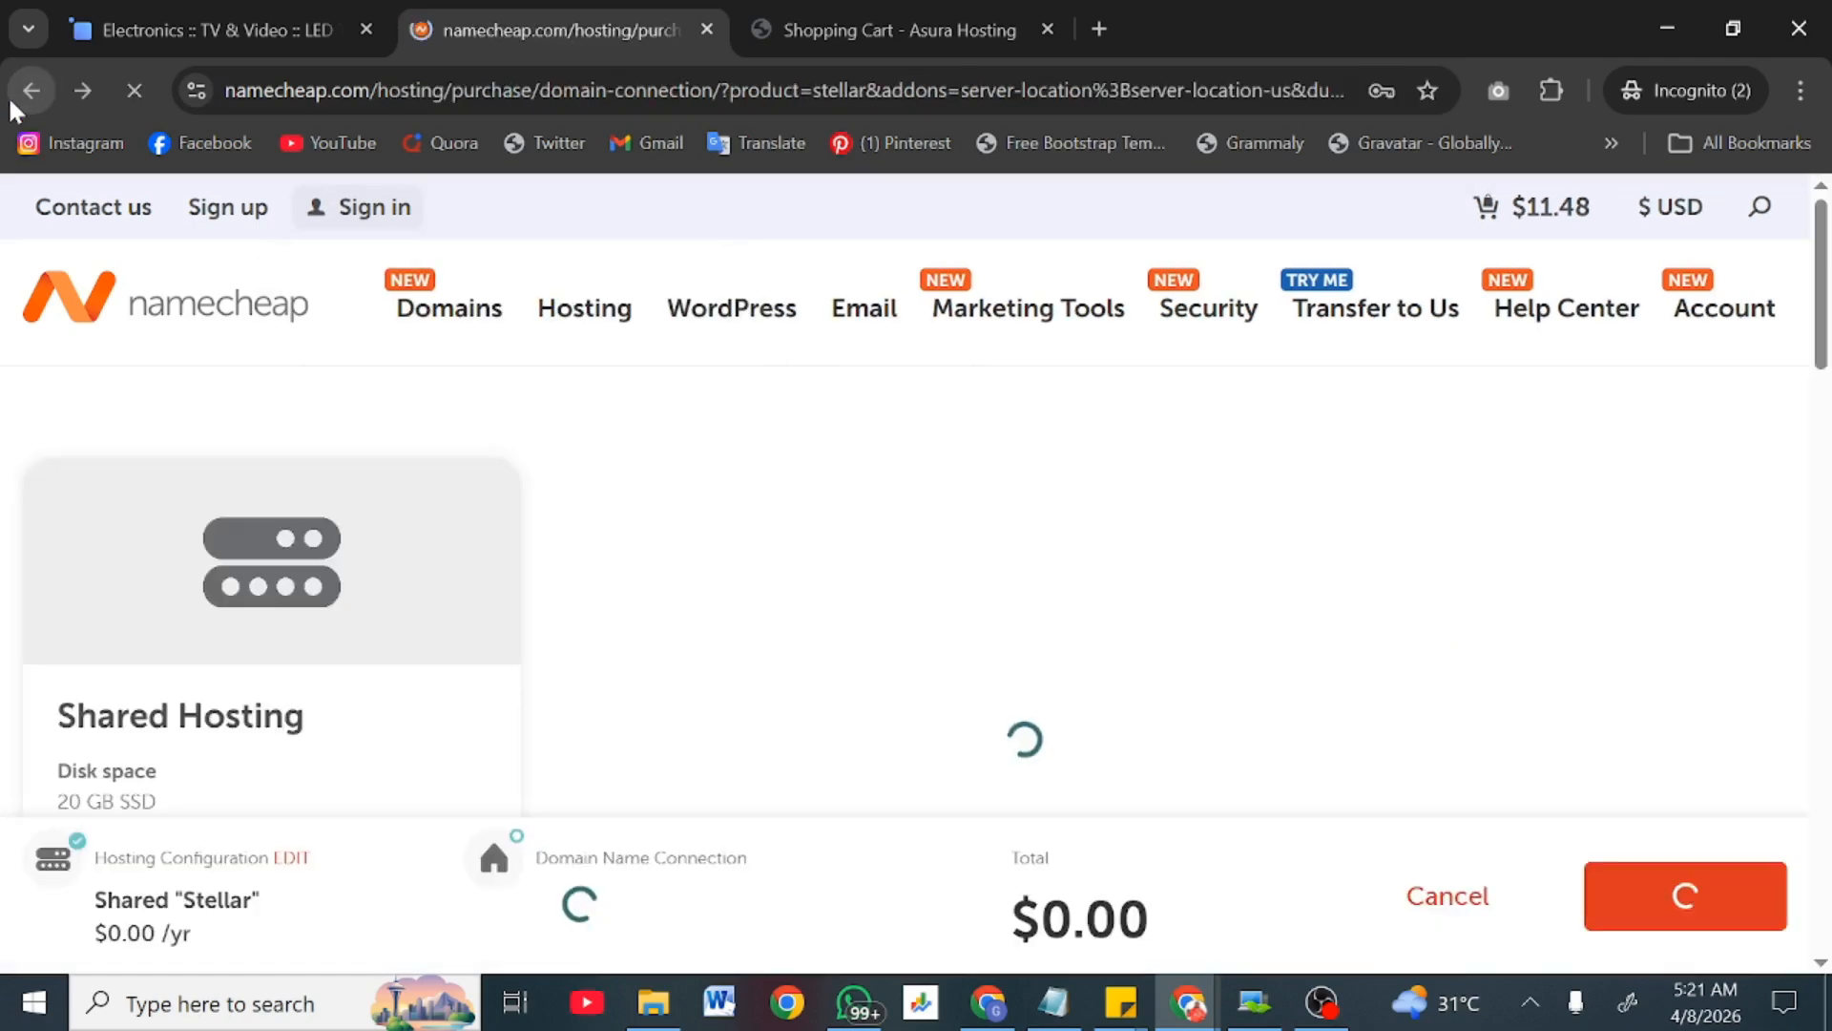
pyautogui.scroll(-5, 811, 505)
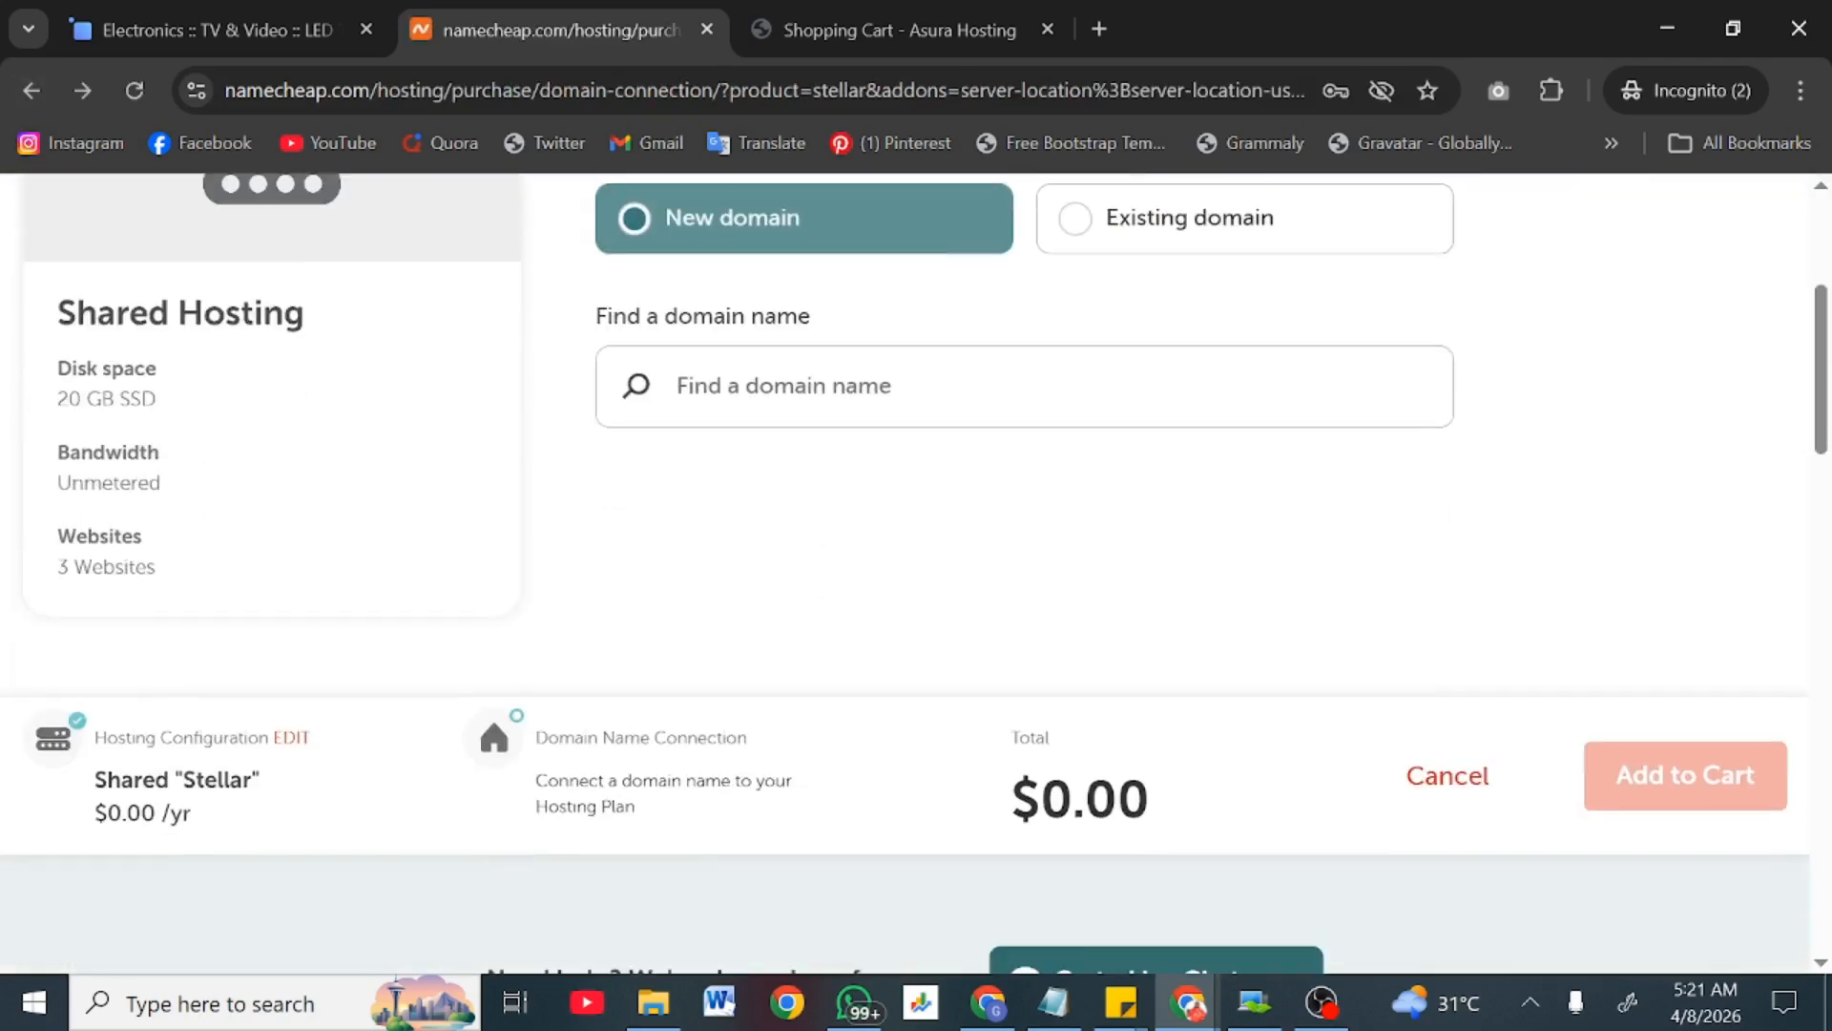
pyautogui.scroll(2, 811, 491)
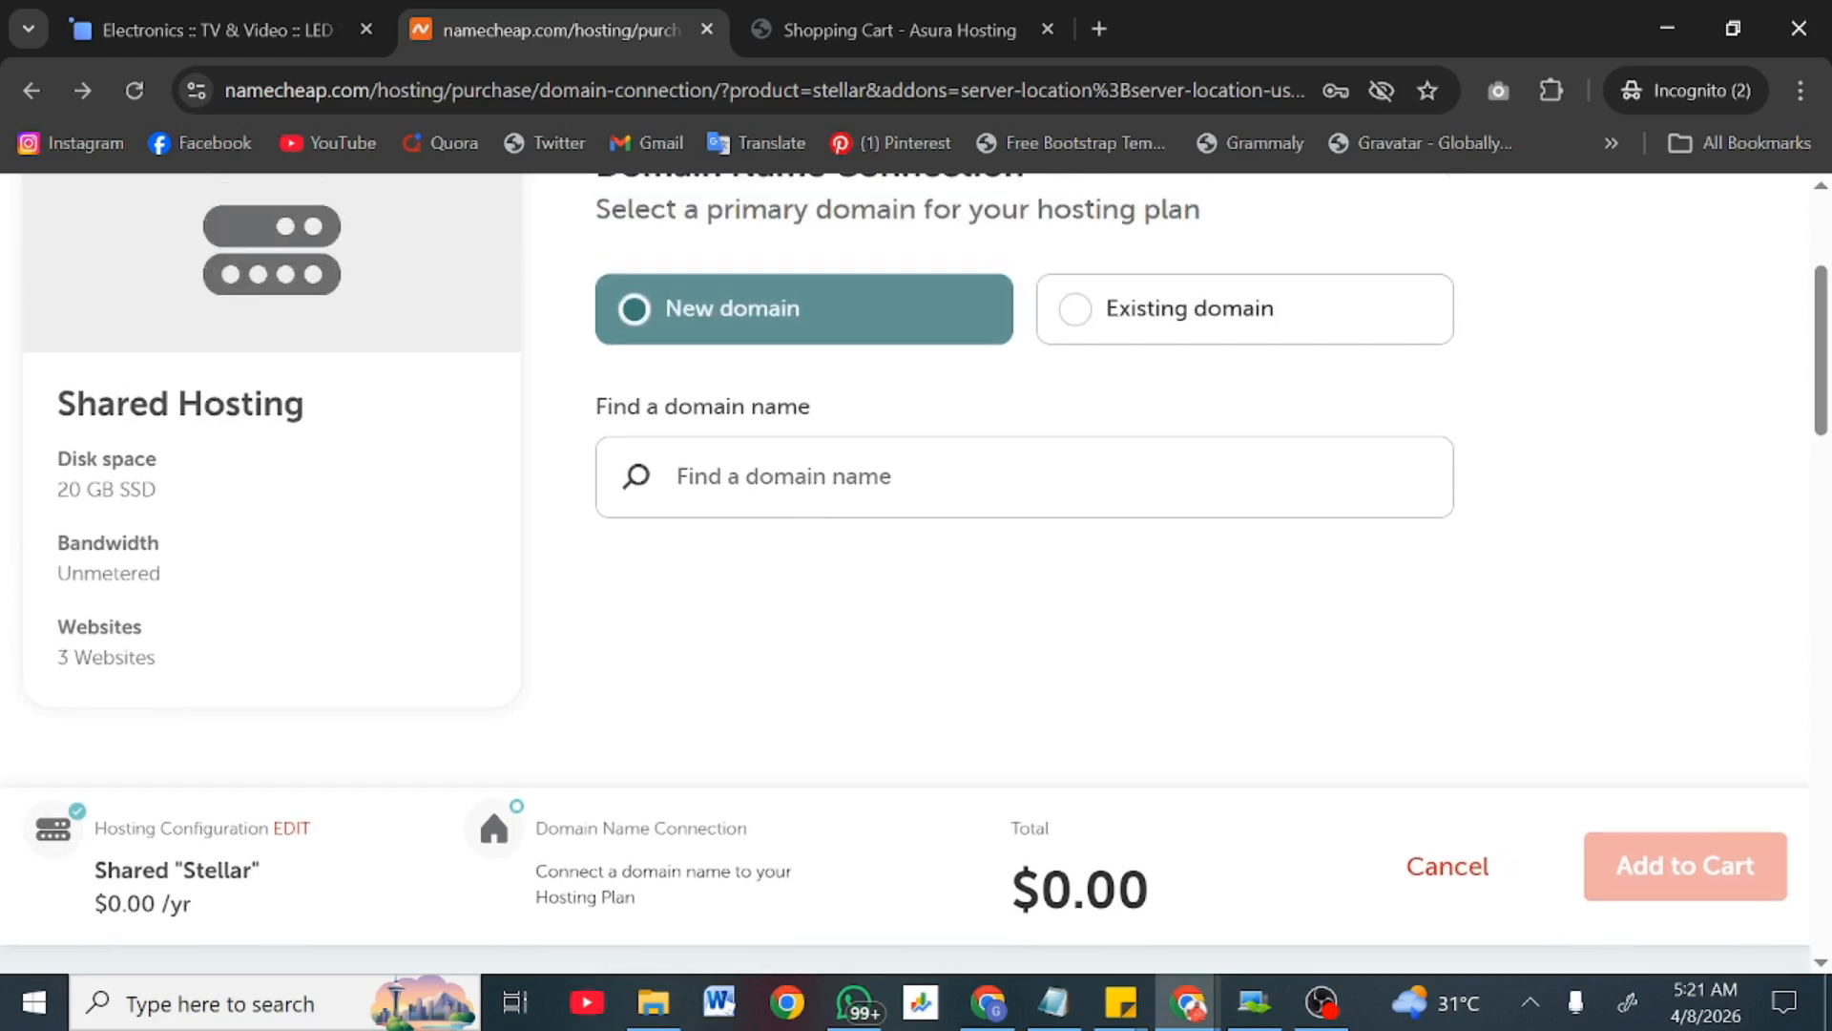
pyautogui.scroll(3, 1078, 324)
pyautogui.scroll(-4, 1078, 324)
pyautogui.scroll(1, 1078, 325)
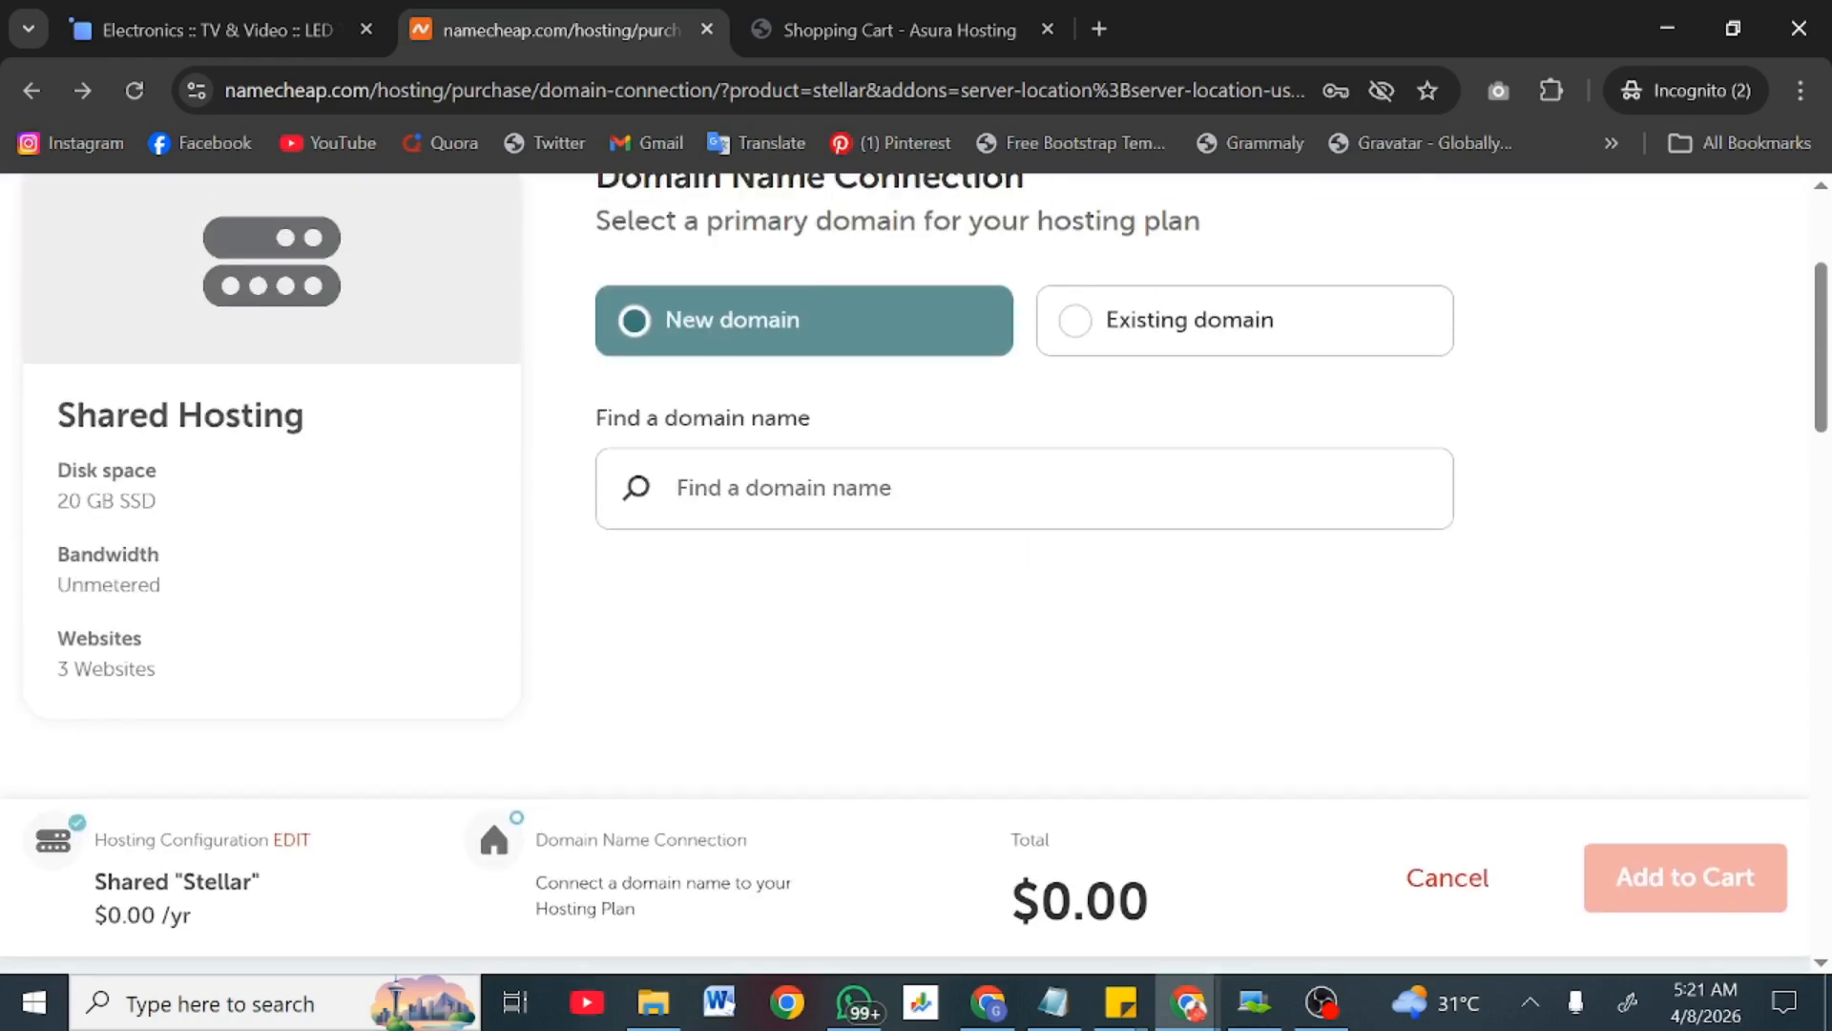
pyautogui.click(1079, 324)
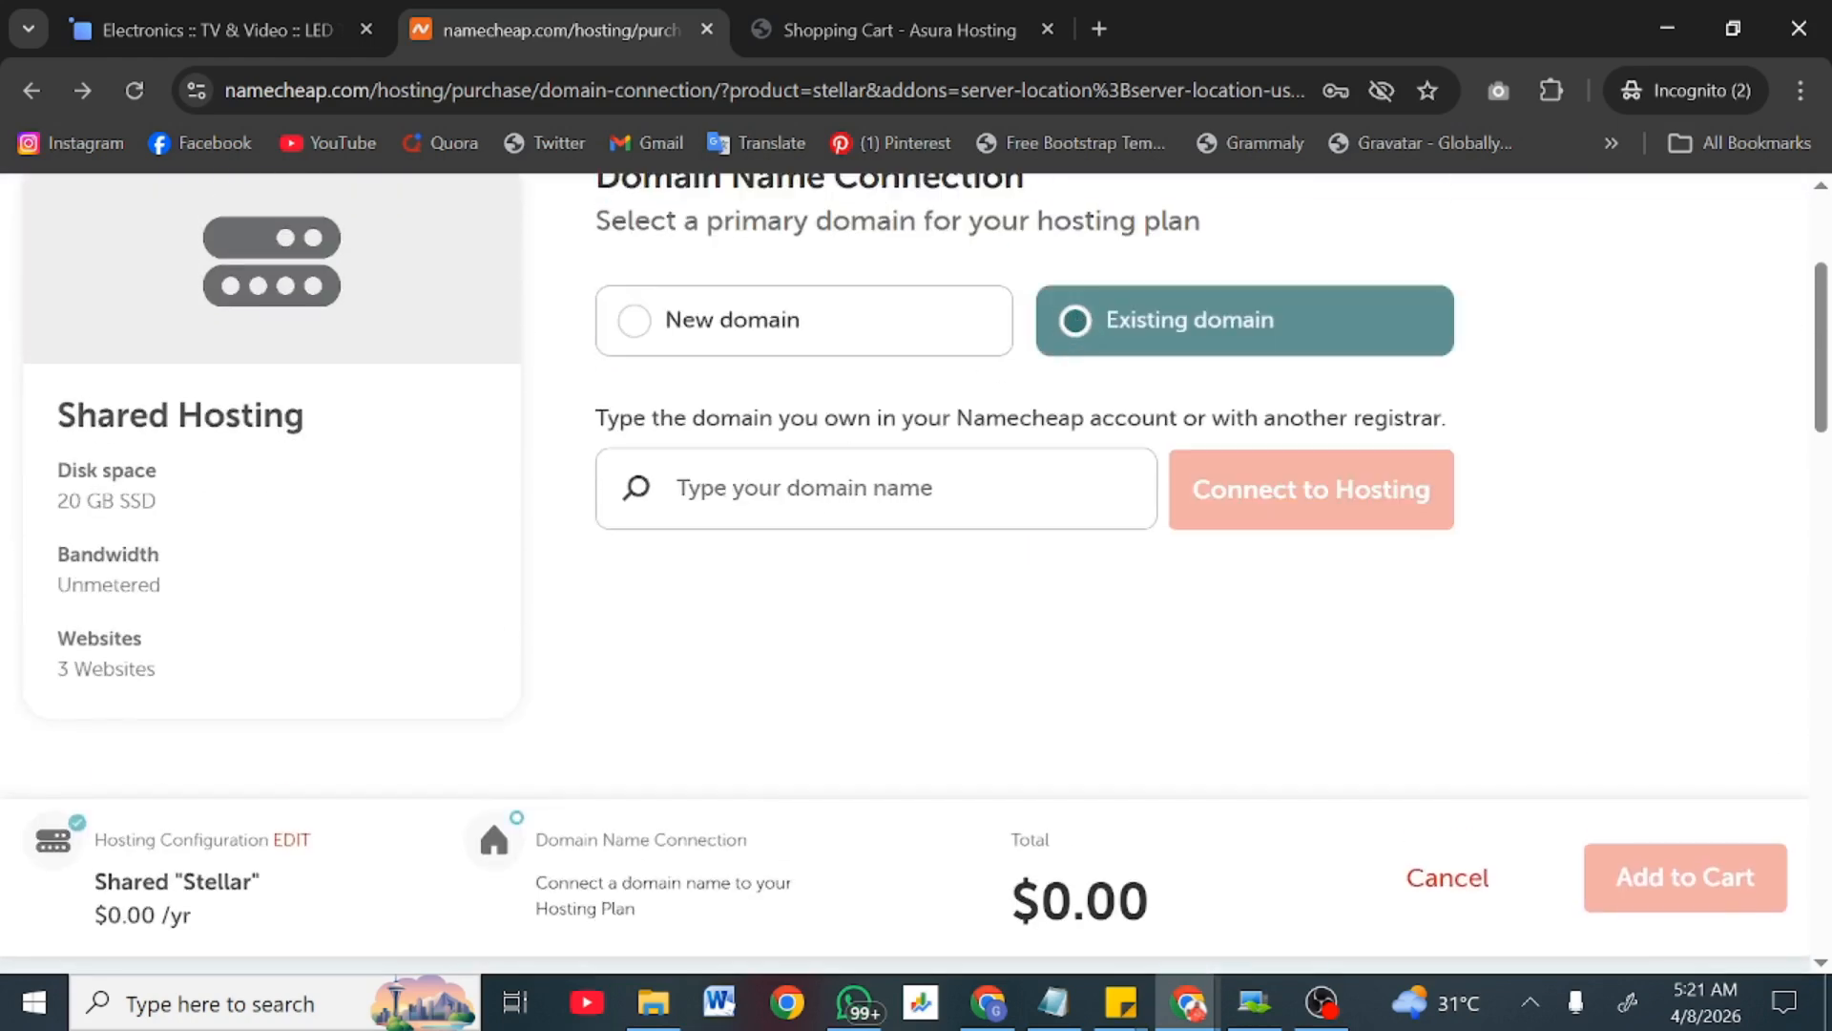
pyautogui.click(667, 339)
# Step: Open the Namecheap cart, select the ameritzon.com name, and return to the Asura Hosting order
pyautogui.scroll(3, 1565, 382)
pyautogui.moveTo(1527, 207)
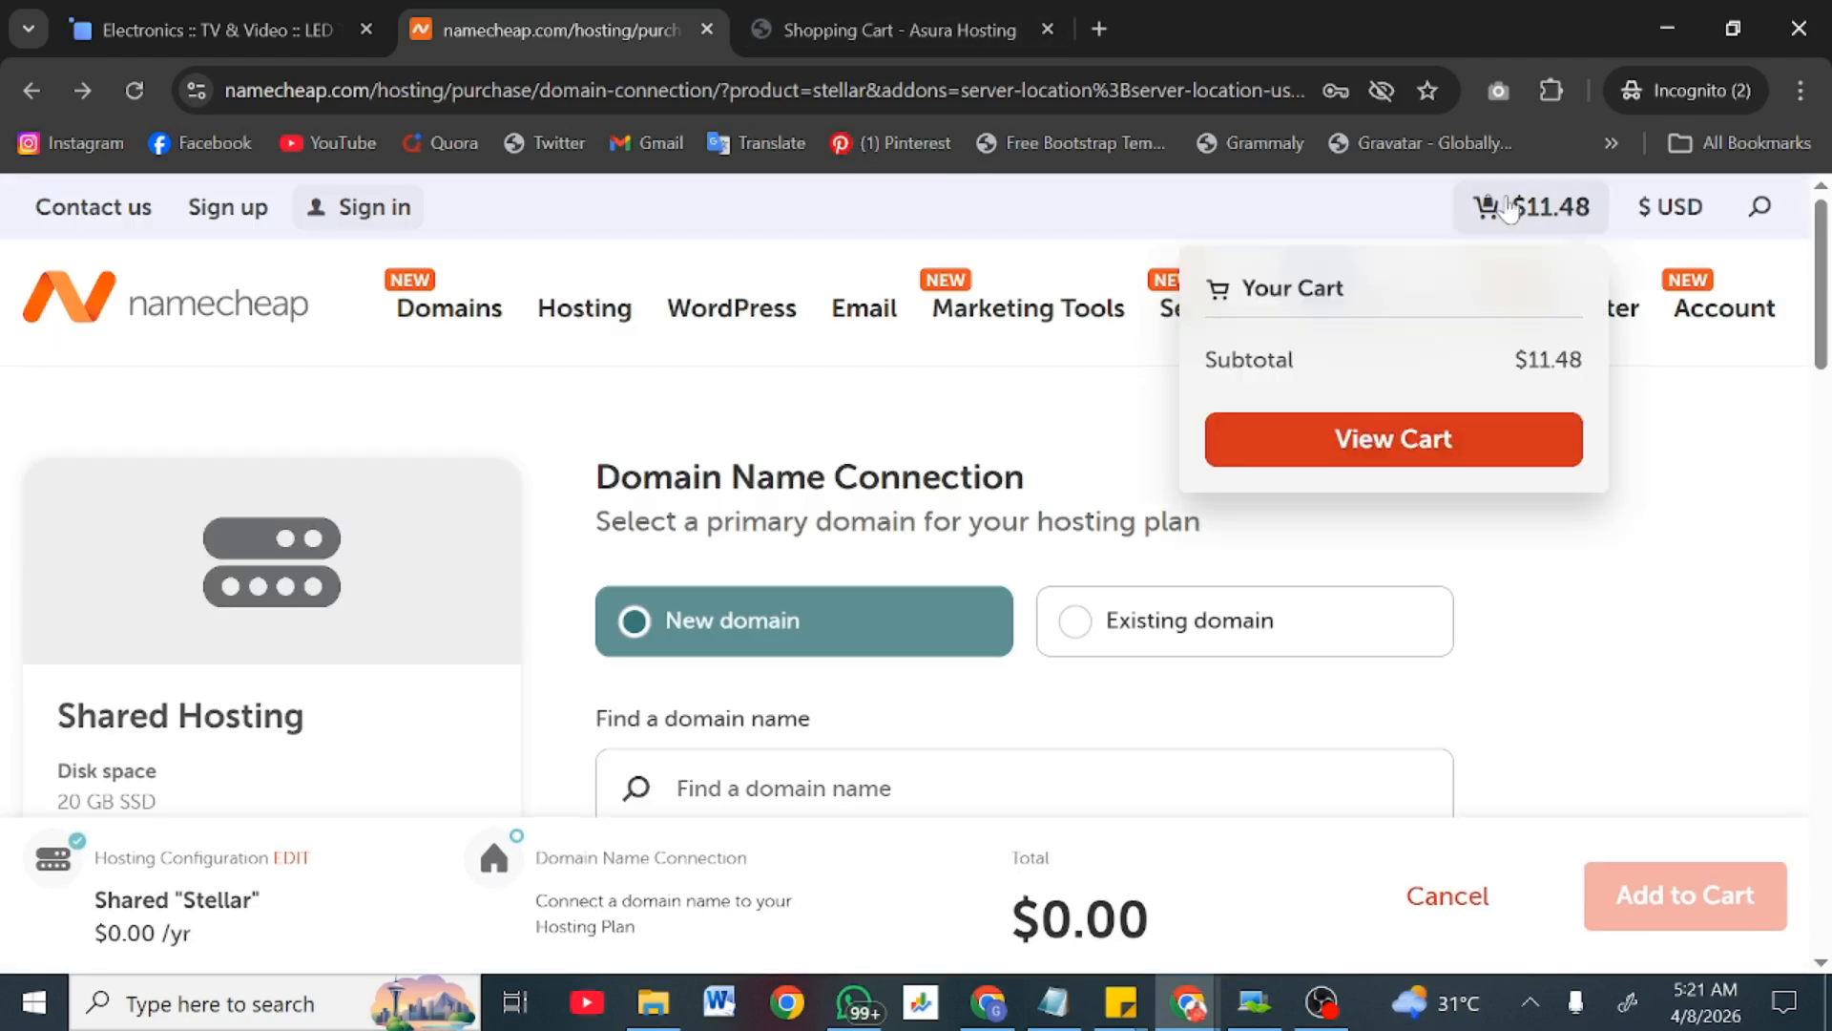
pyautogui.click(1446, 446)
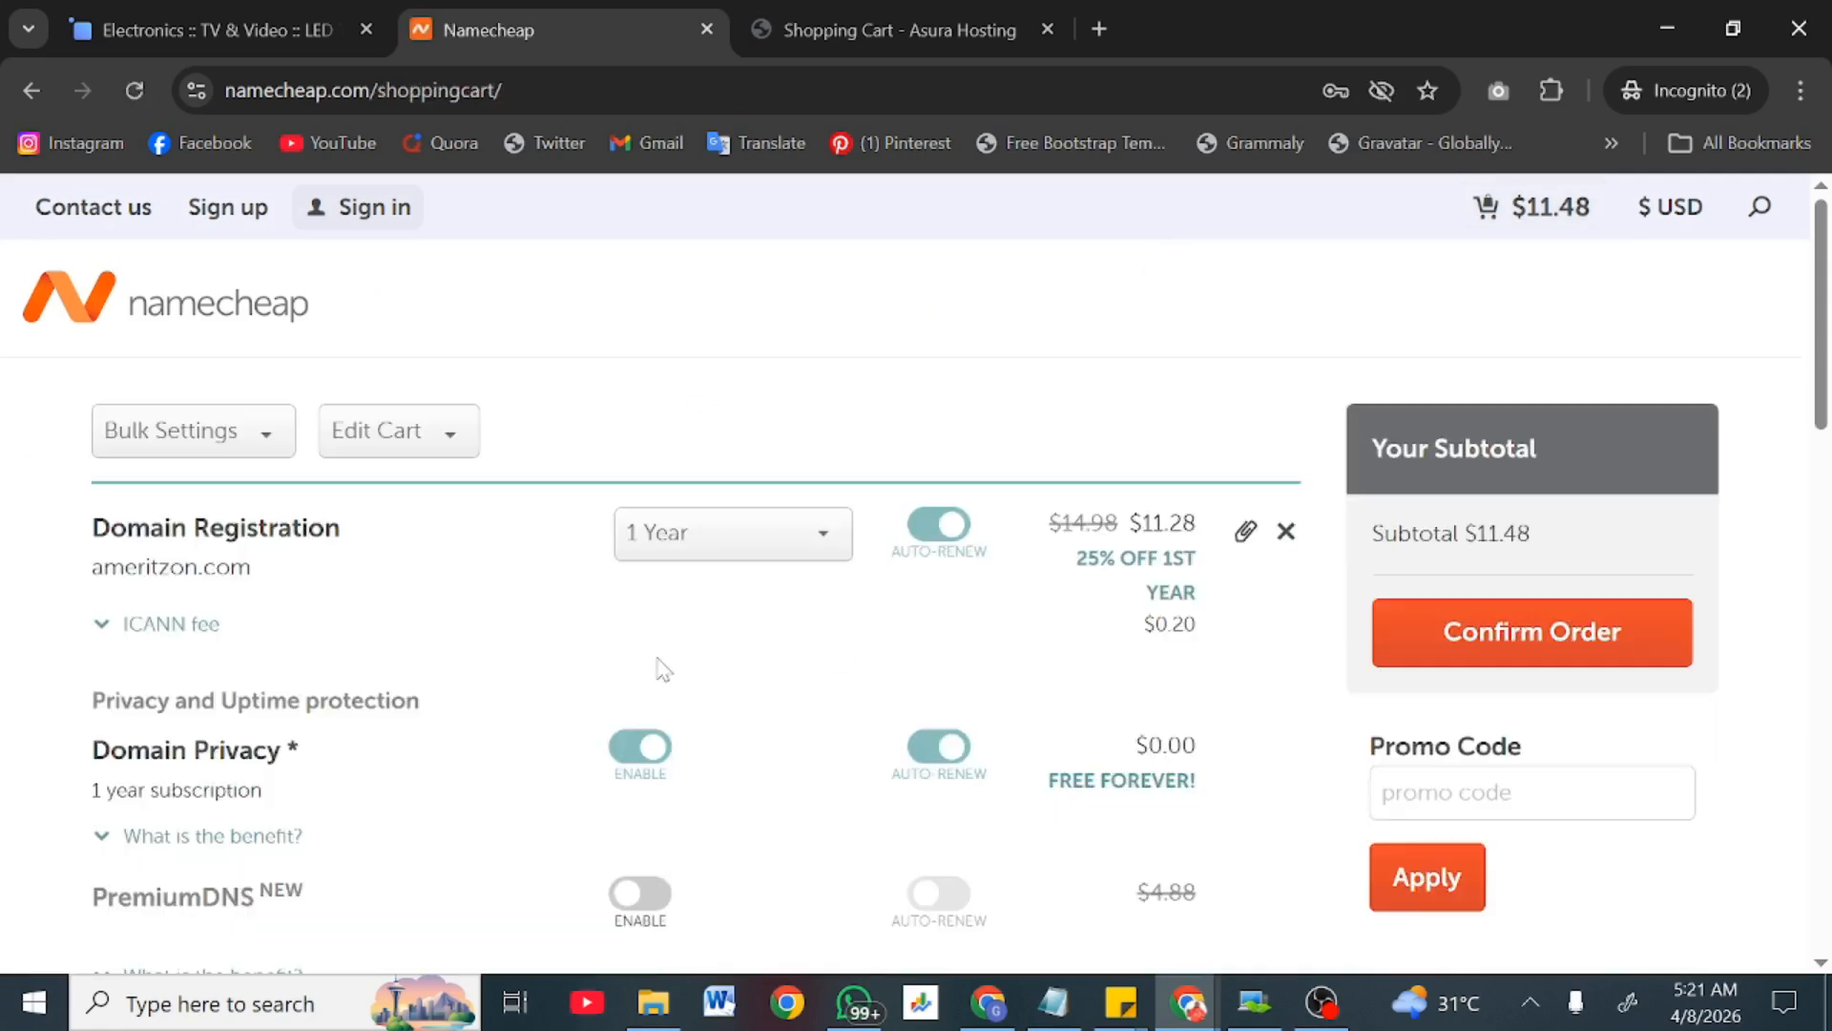
pyautogui.scroll(-1, 573, 630)
pyautogui.moveTo(293, 503); pyautogui.dragTo(95, 520)
pyautogui.hotkey('ctrl', 'c')
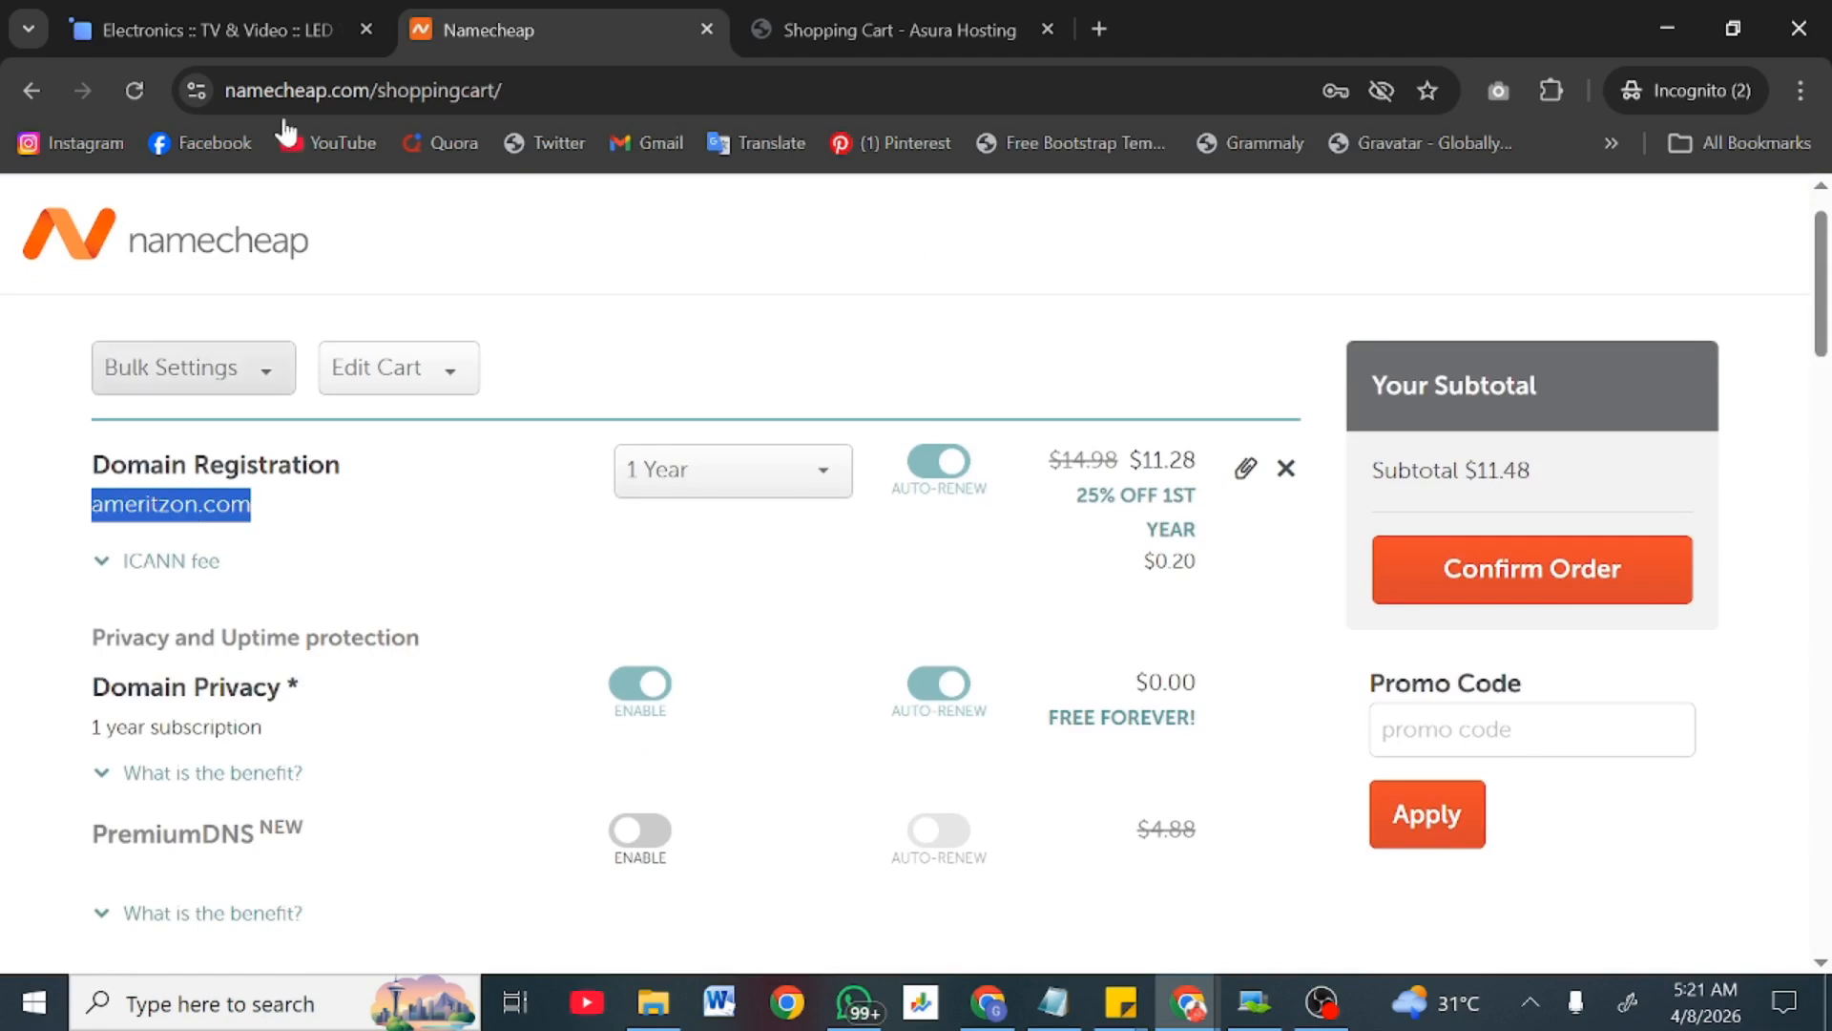
pyautogui.click(780, 7)
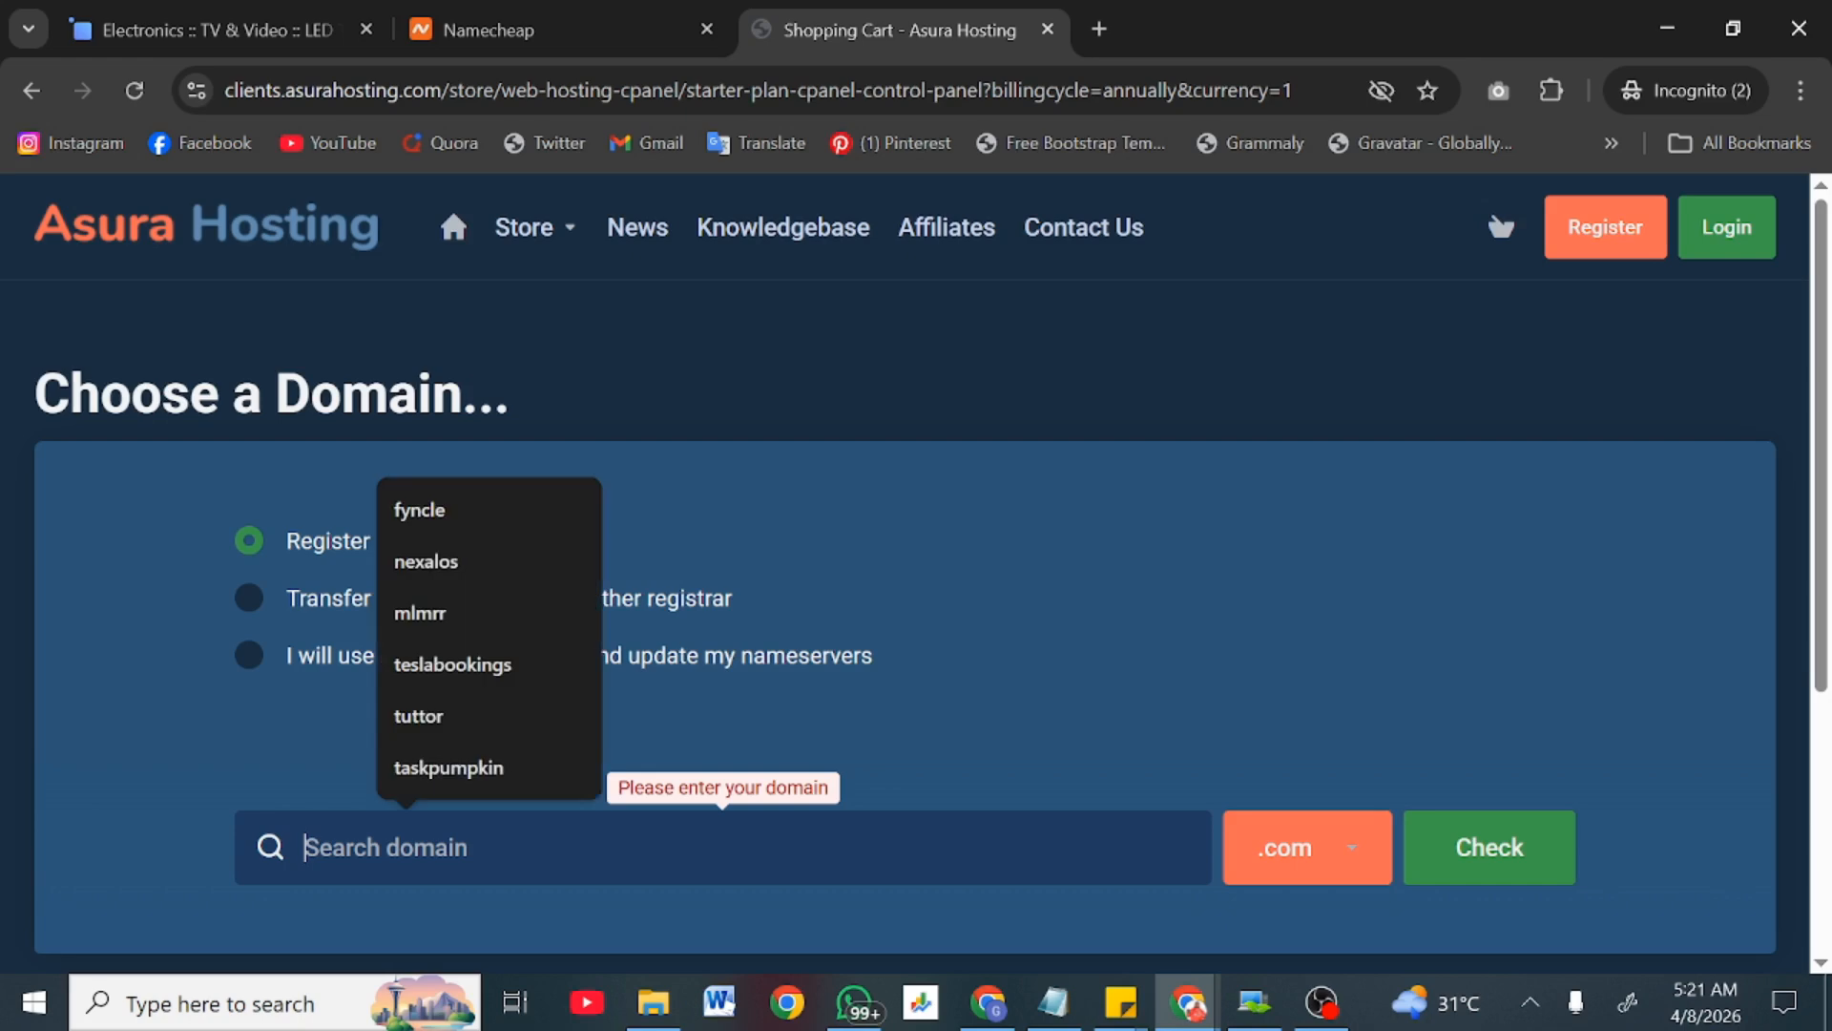
# Step: Search Asura Hosting for ameritzon.com and find it available at $11.99 USD
pyautogui.hotkey('ctrl', 'v')
pyautogui.press('BackSpace')
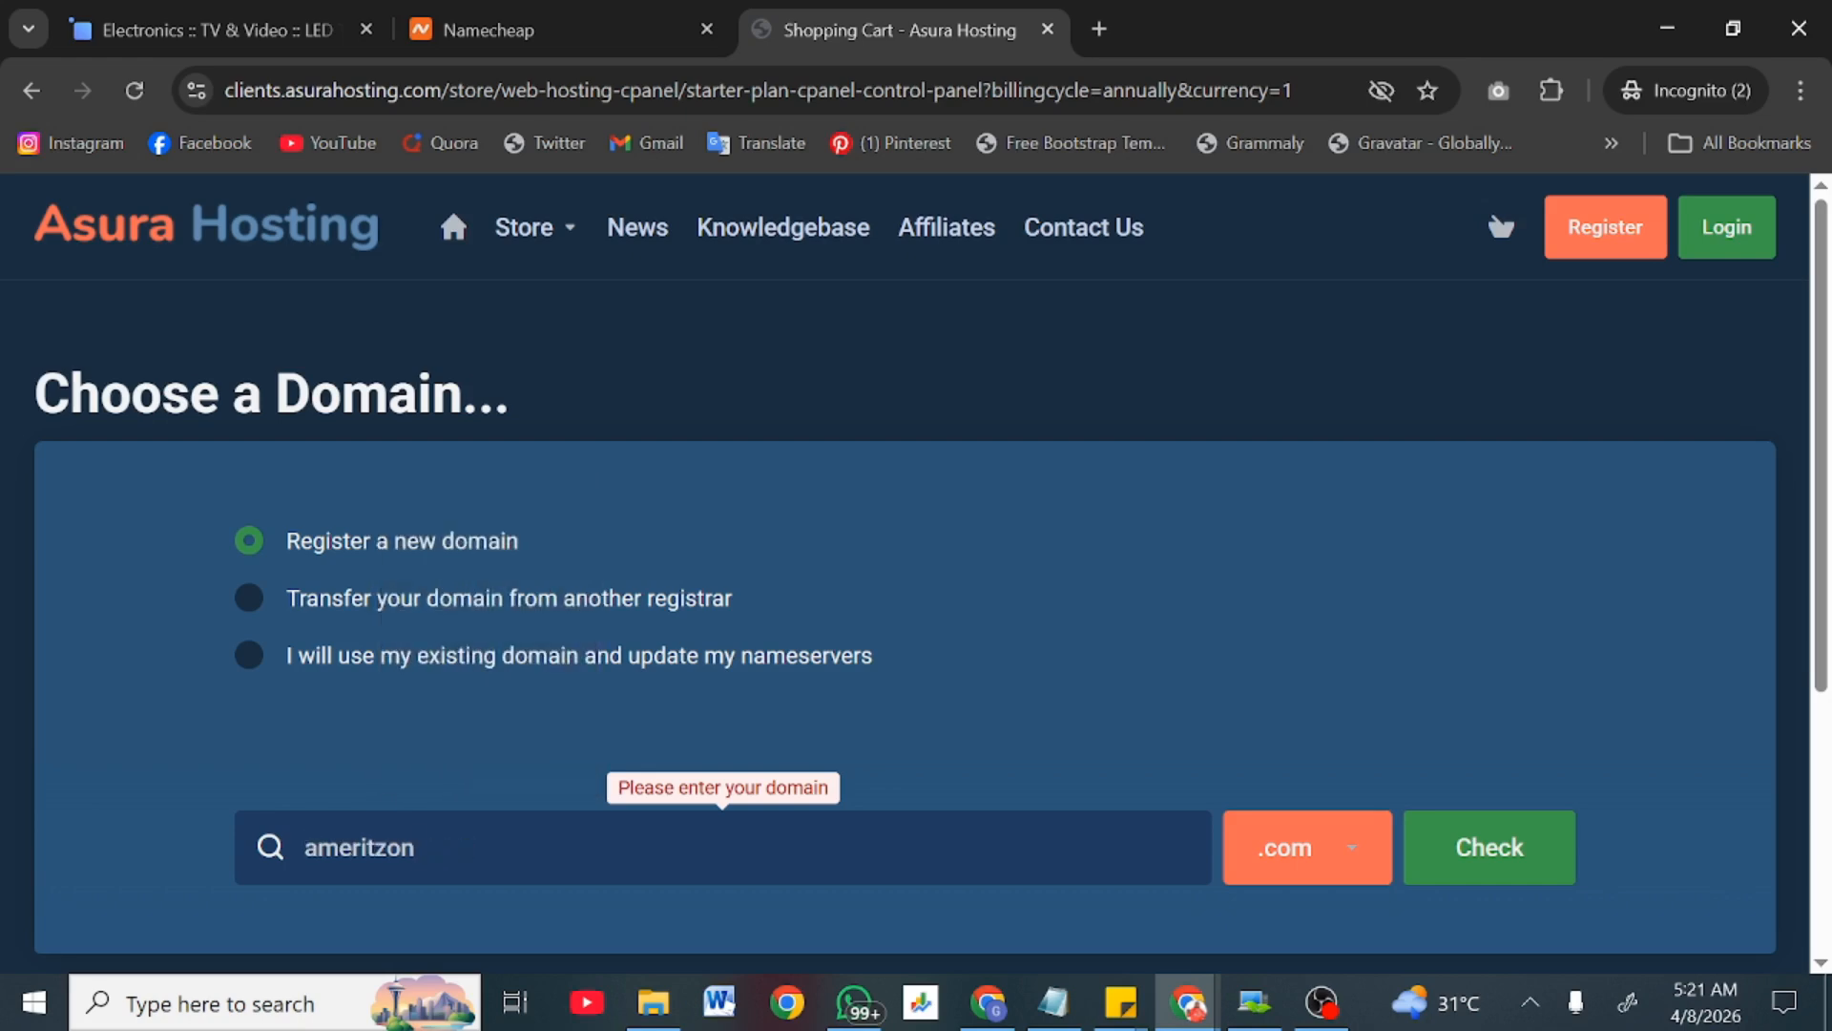
pyautogui.press('Return')
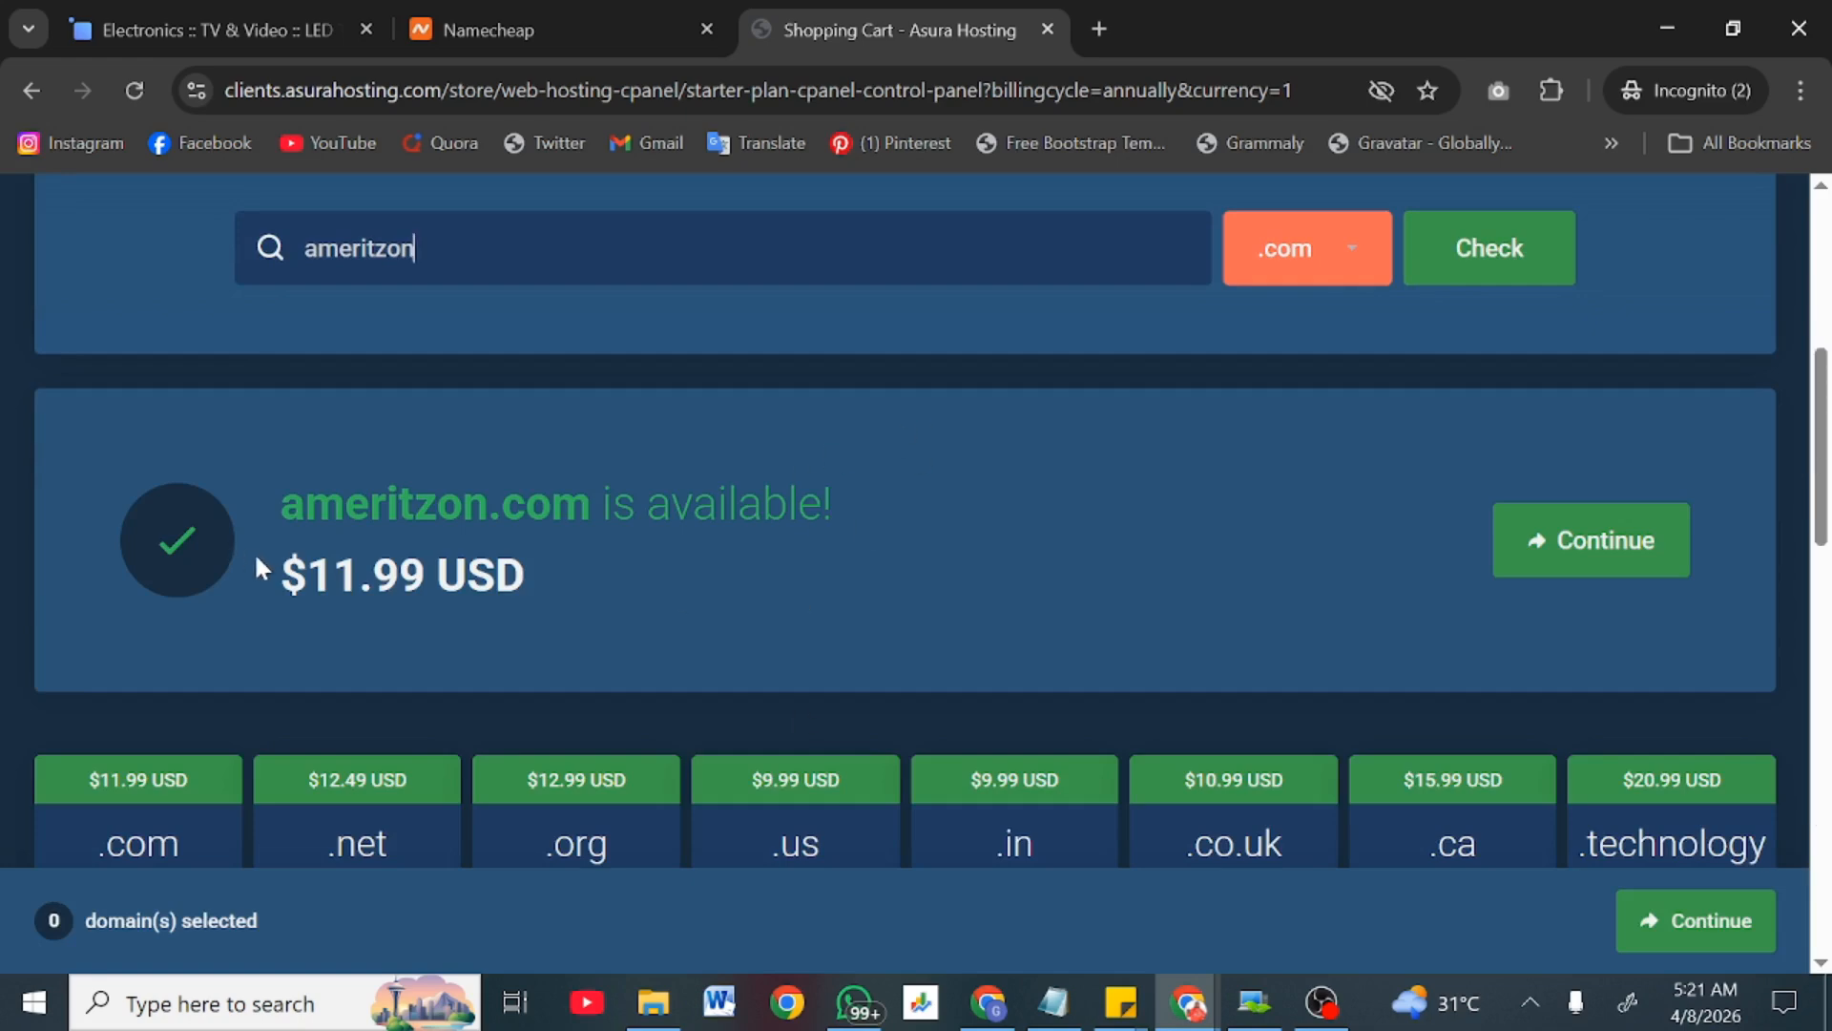
# Step: Compare with Namecheap's discounted domain price, then continue the order with ameritzon.com
pyautogui.click(590, 17)
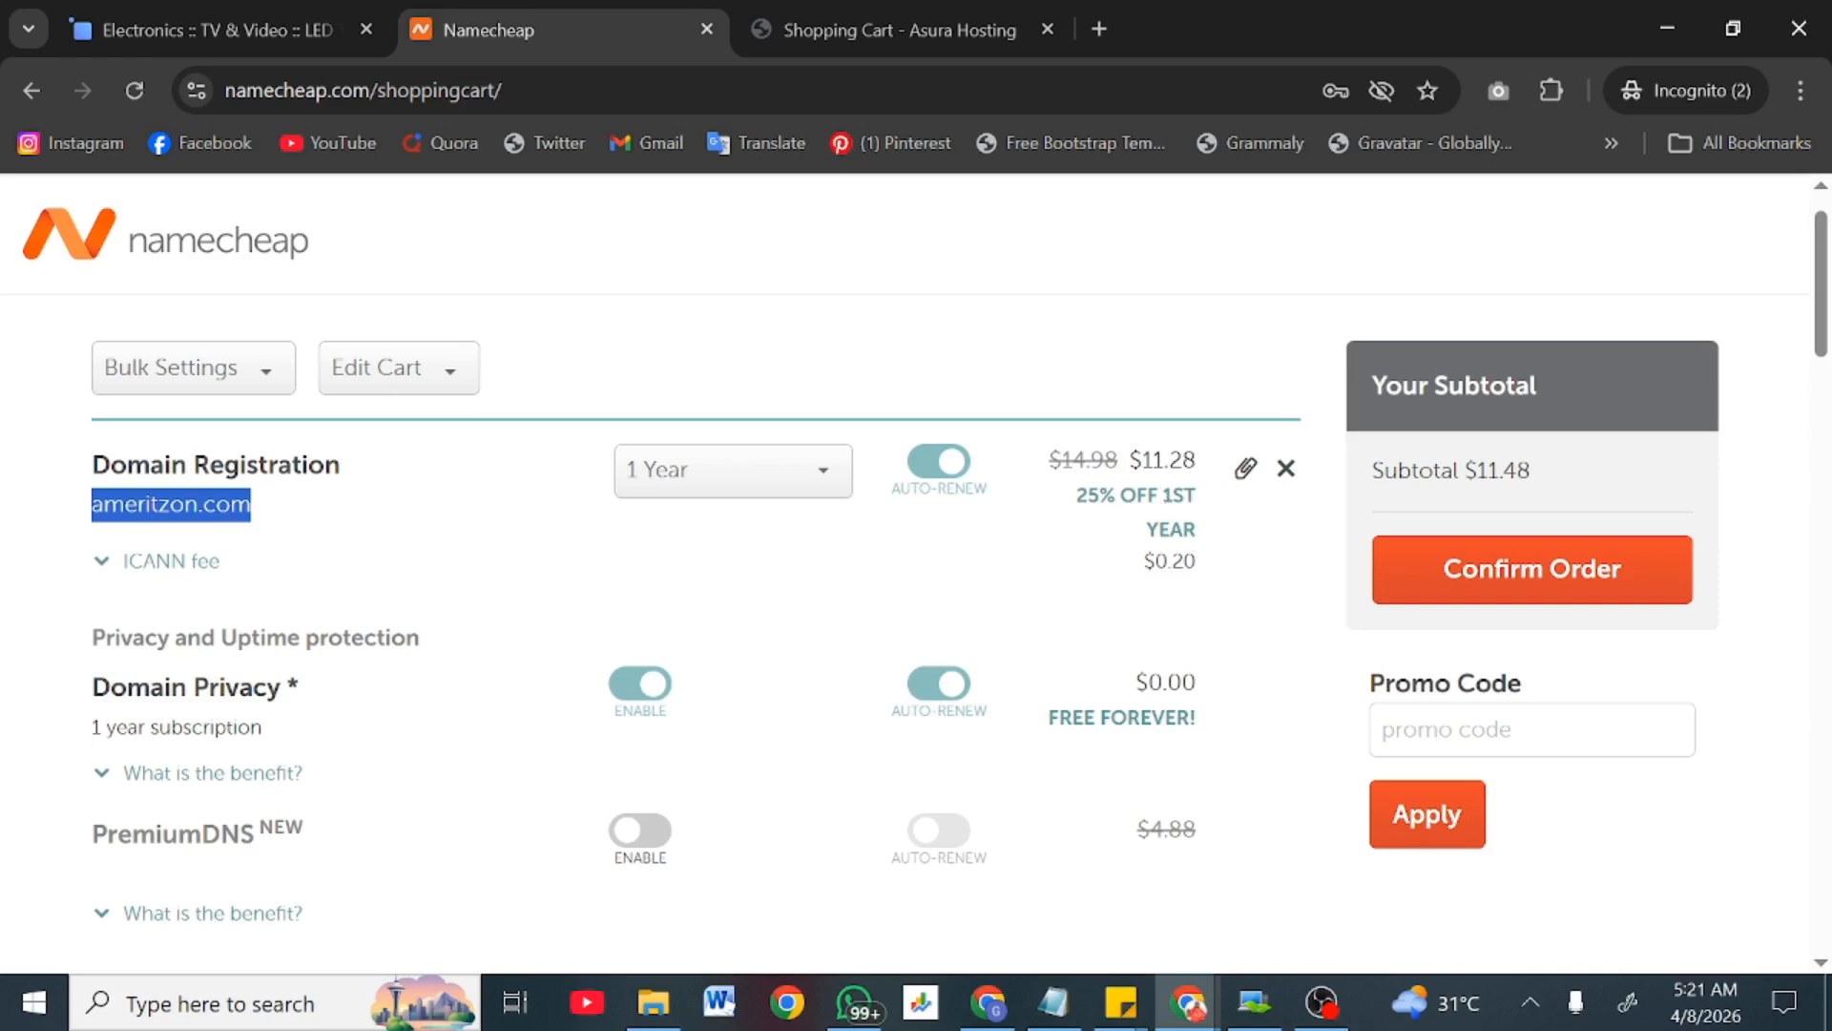
pyautogui.moveTo(1153, 463); pyautogui.dragTo(1229, 473)
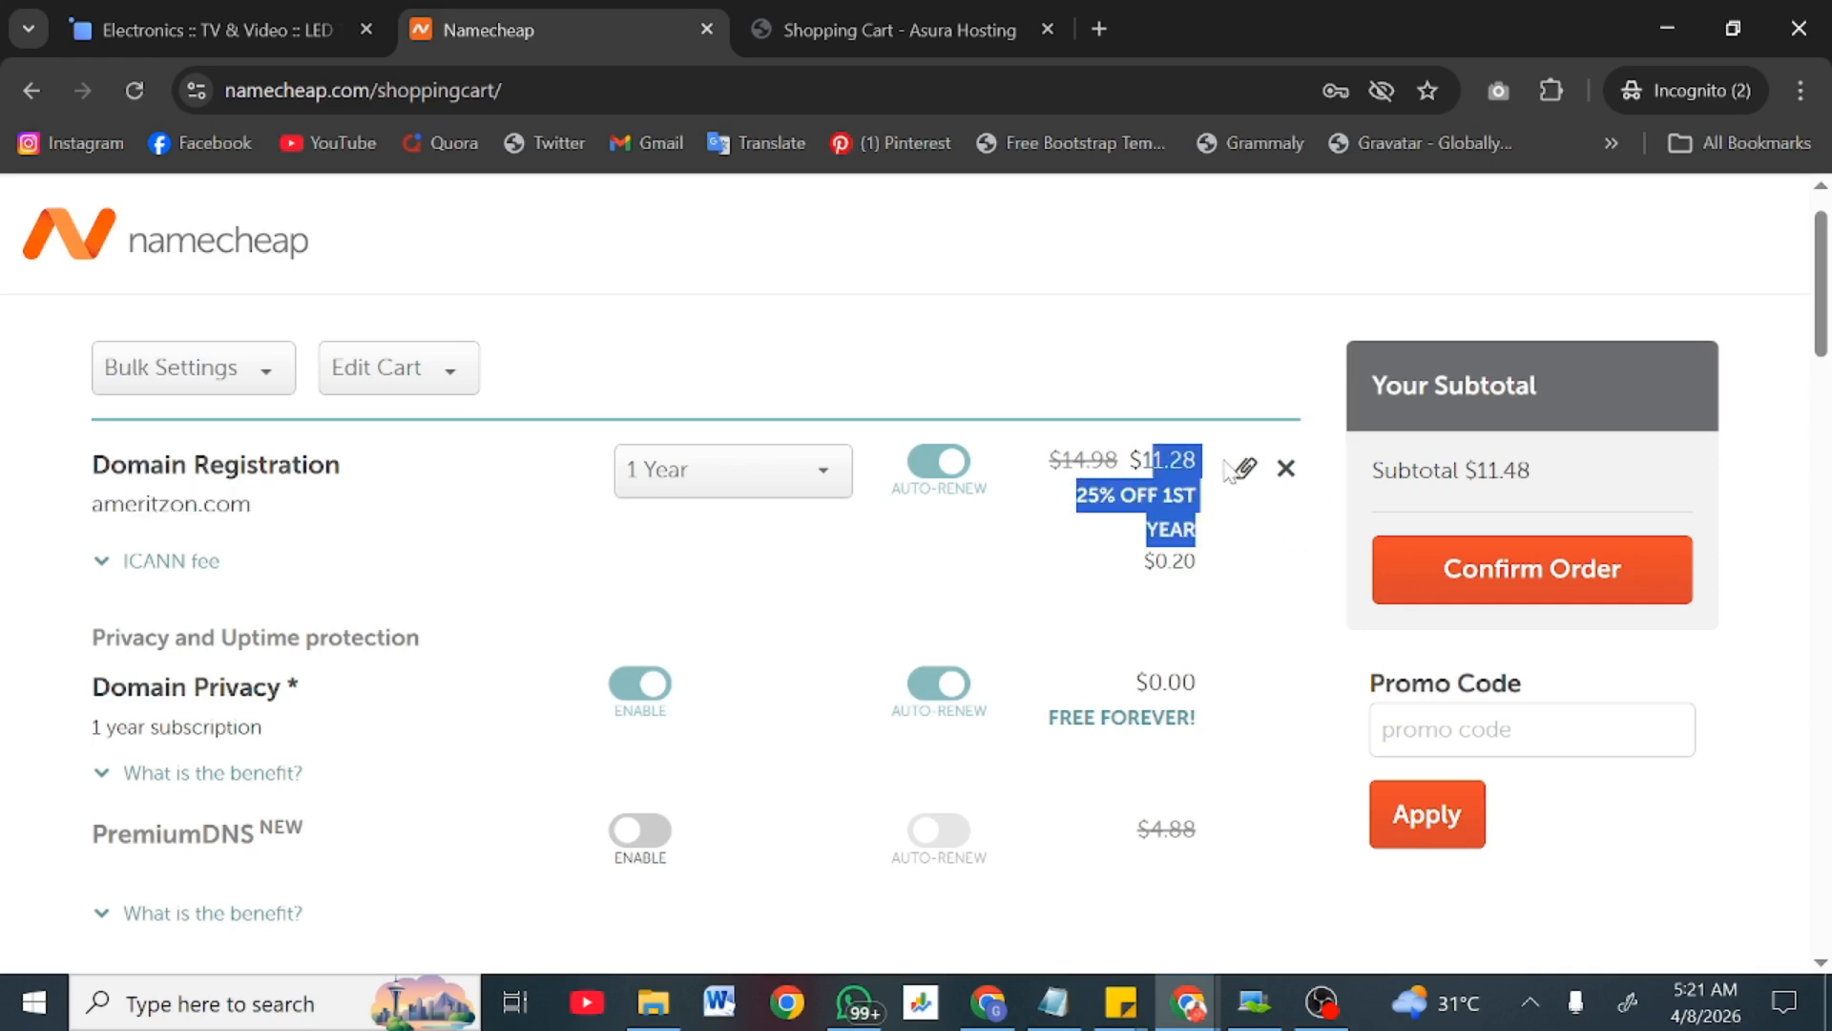
pyautogui.click(937, 13)
pyautogui.click(886, 554)
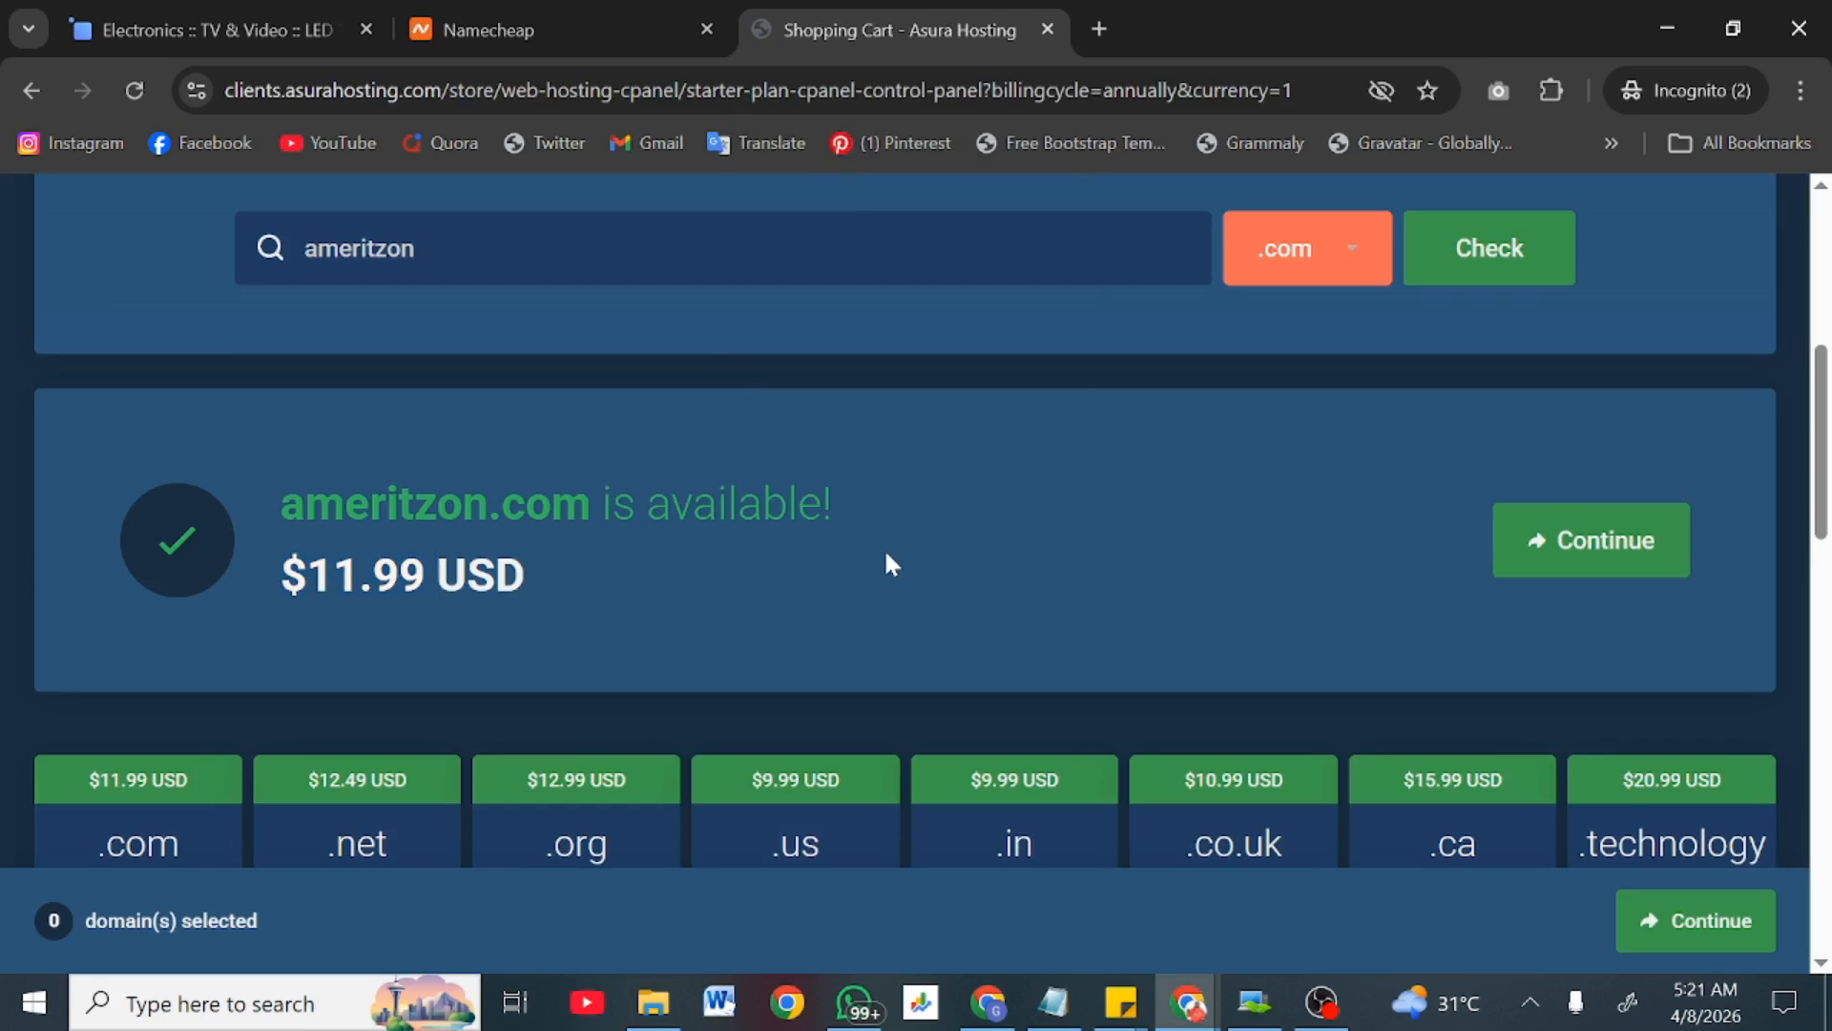
pyautogui.click(1526, 539)
pyautogui.scroll(-10, 815, 470)
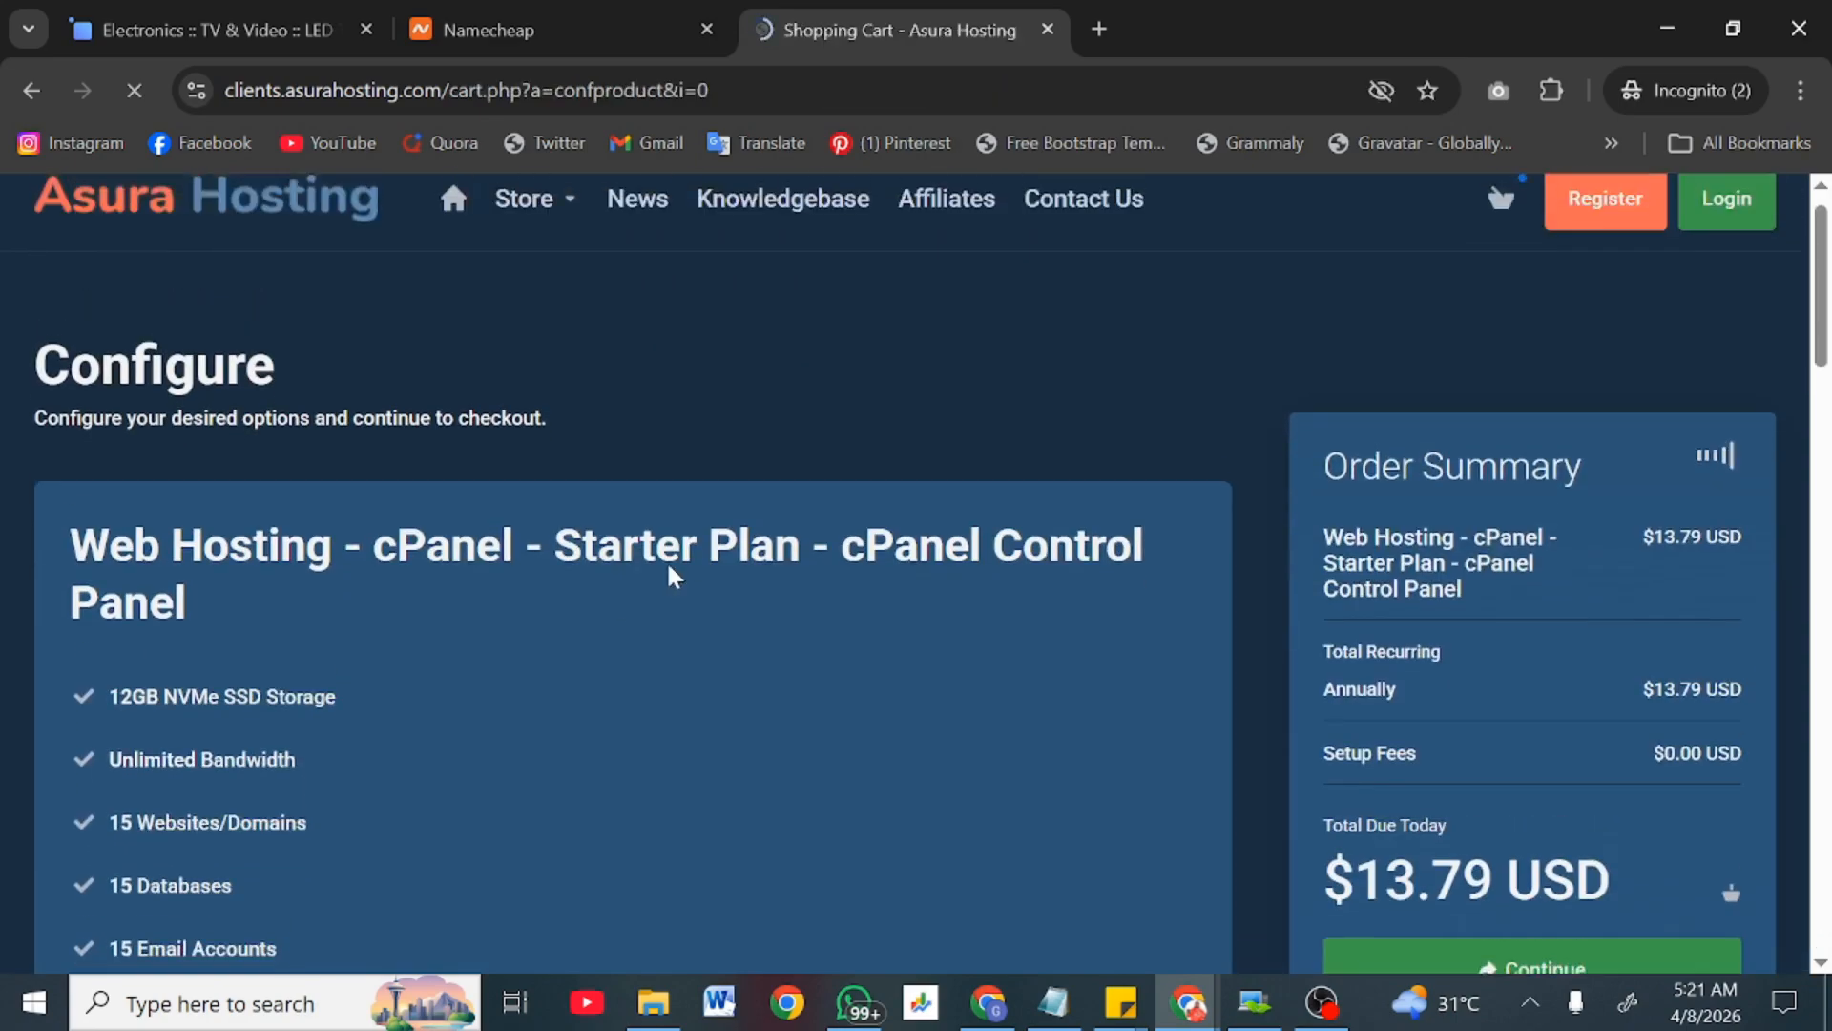
# Step: Review the Starter plan's Configure page and try the Triennially billing cycle
pyautogui.scroll(-8, 670, 571)
pyautogui.scroll(-15, 673, 575)
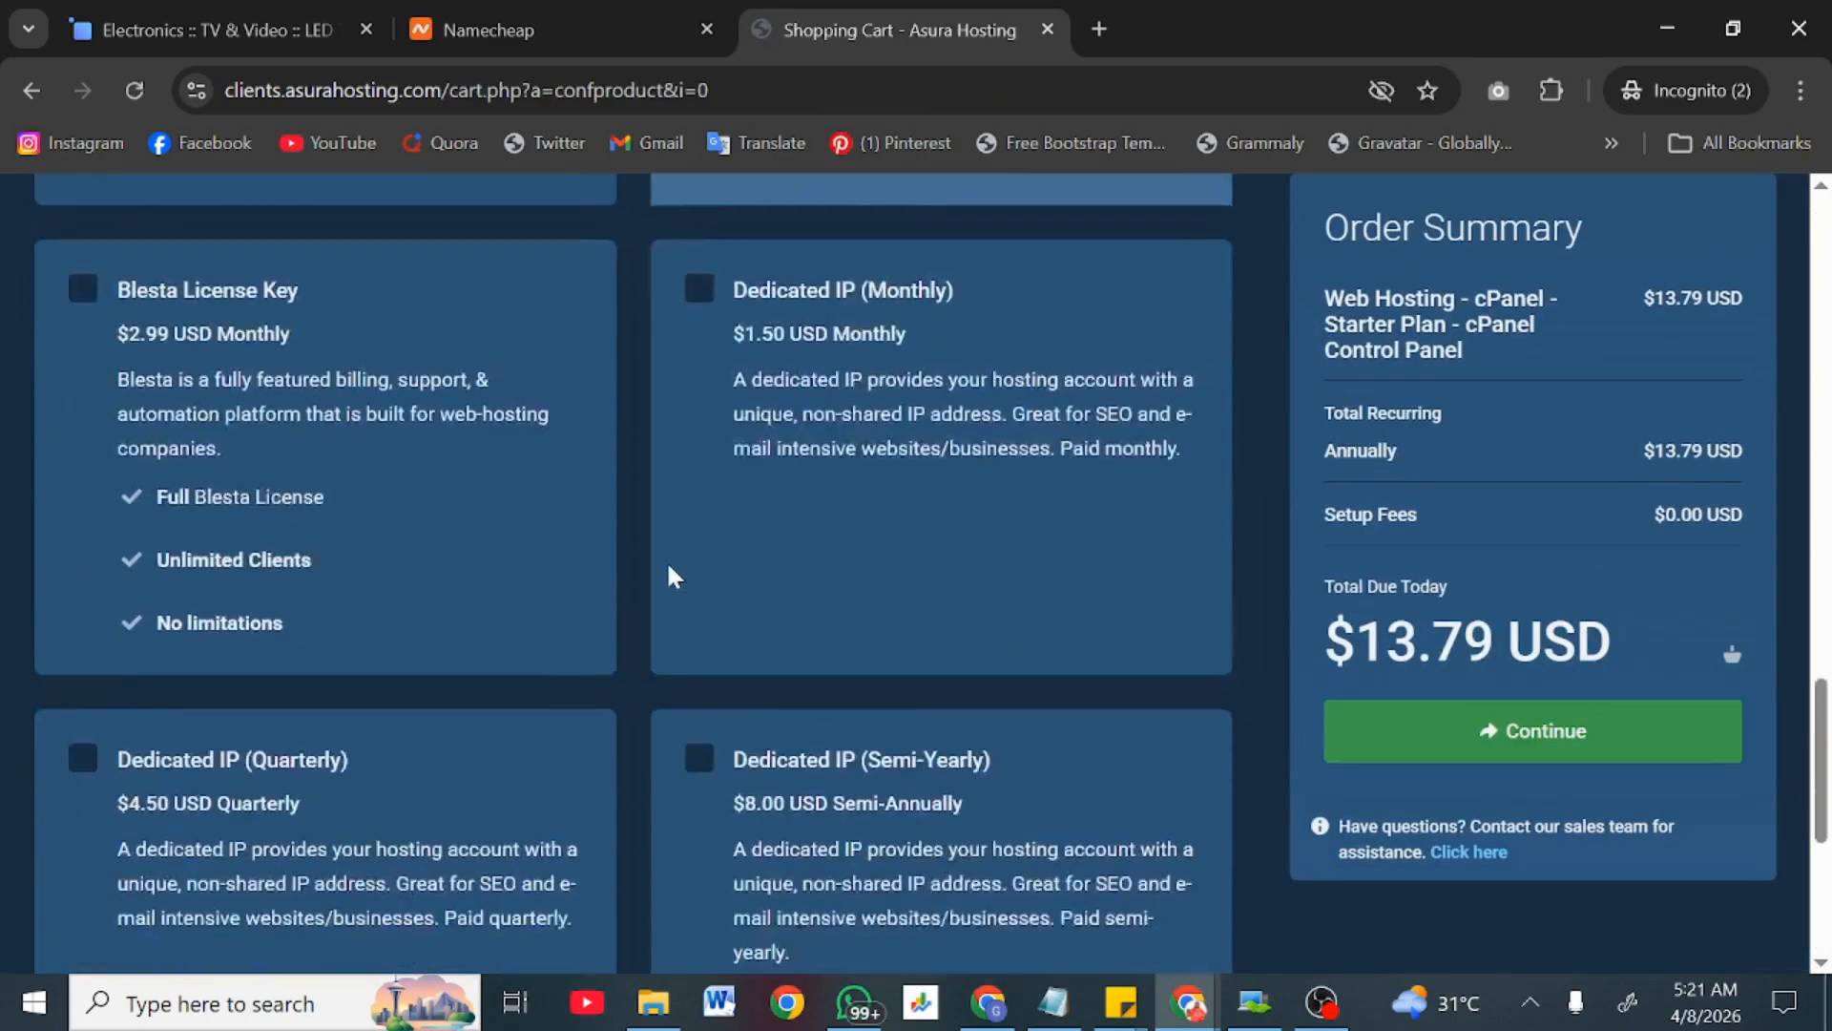
pyautogui.scroll(4, 673, 574)
pyautogui.scroll(15, 671, 572)
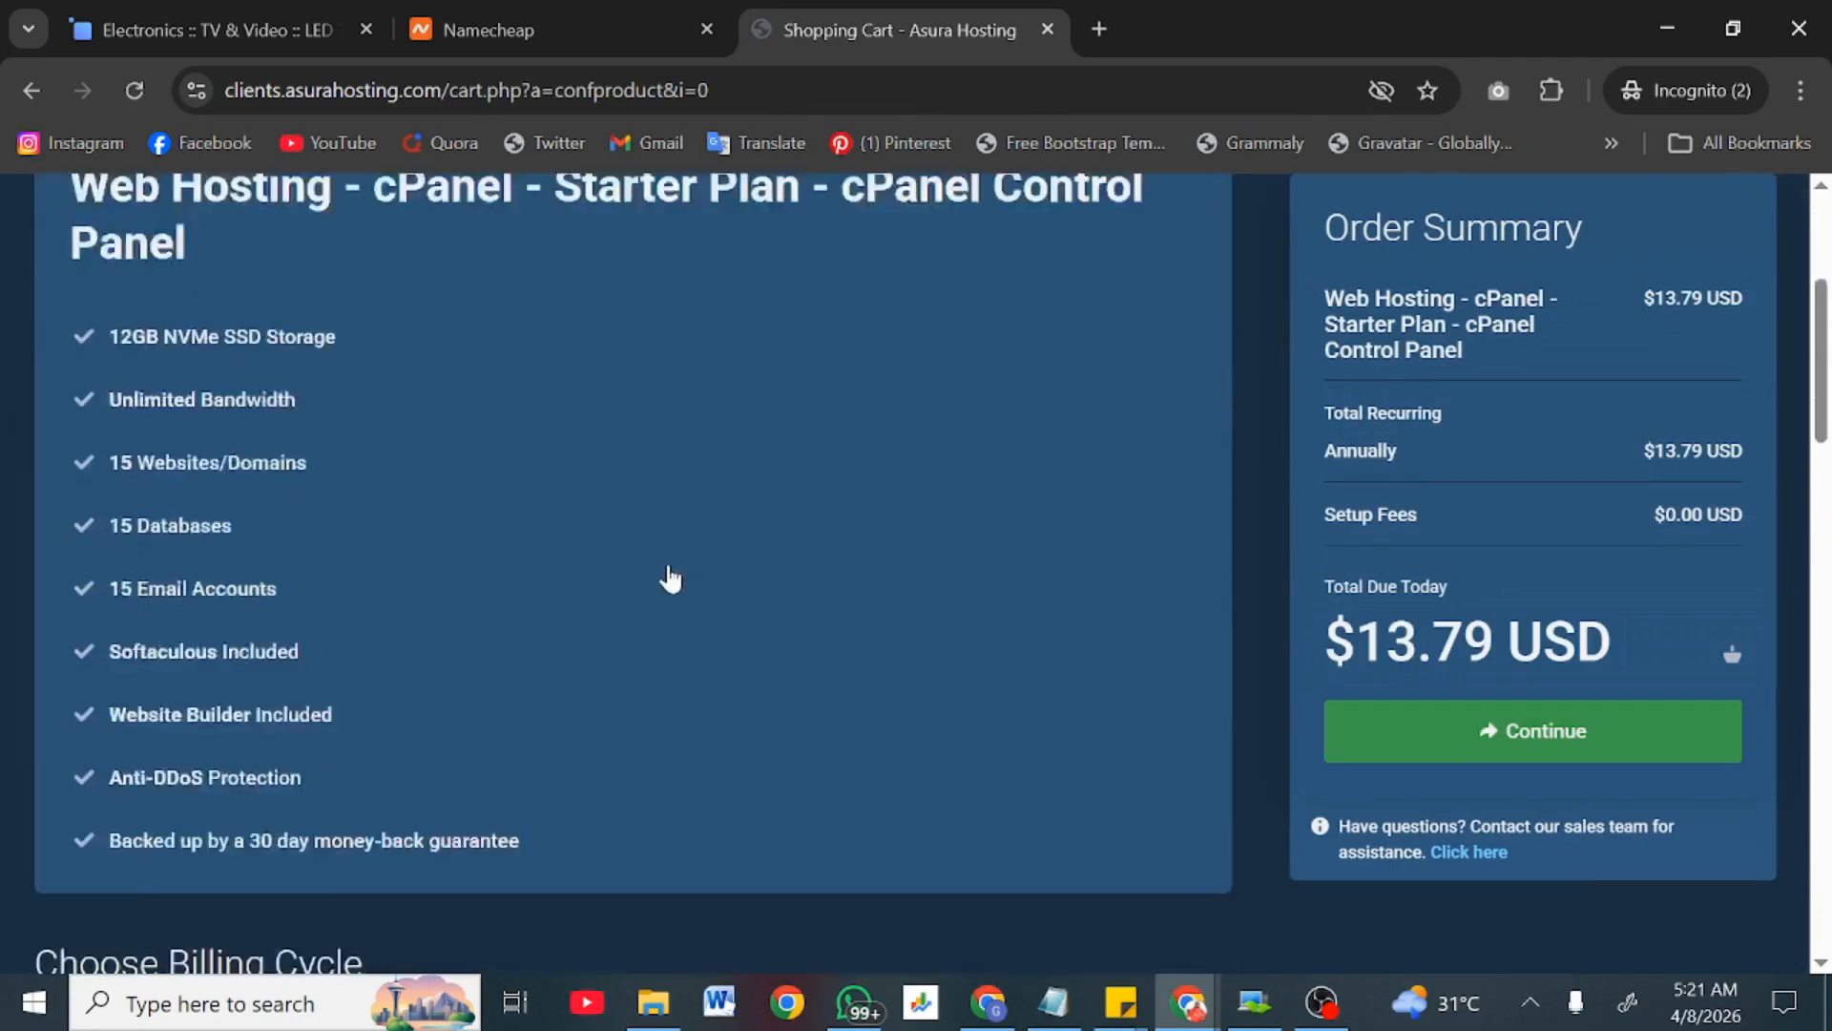
pyautogui.scroll(-2, 626, 627)
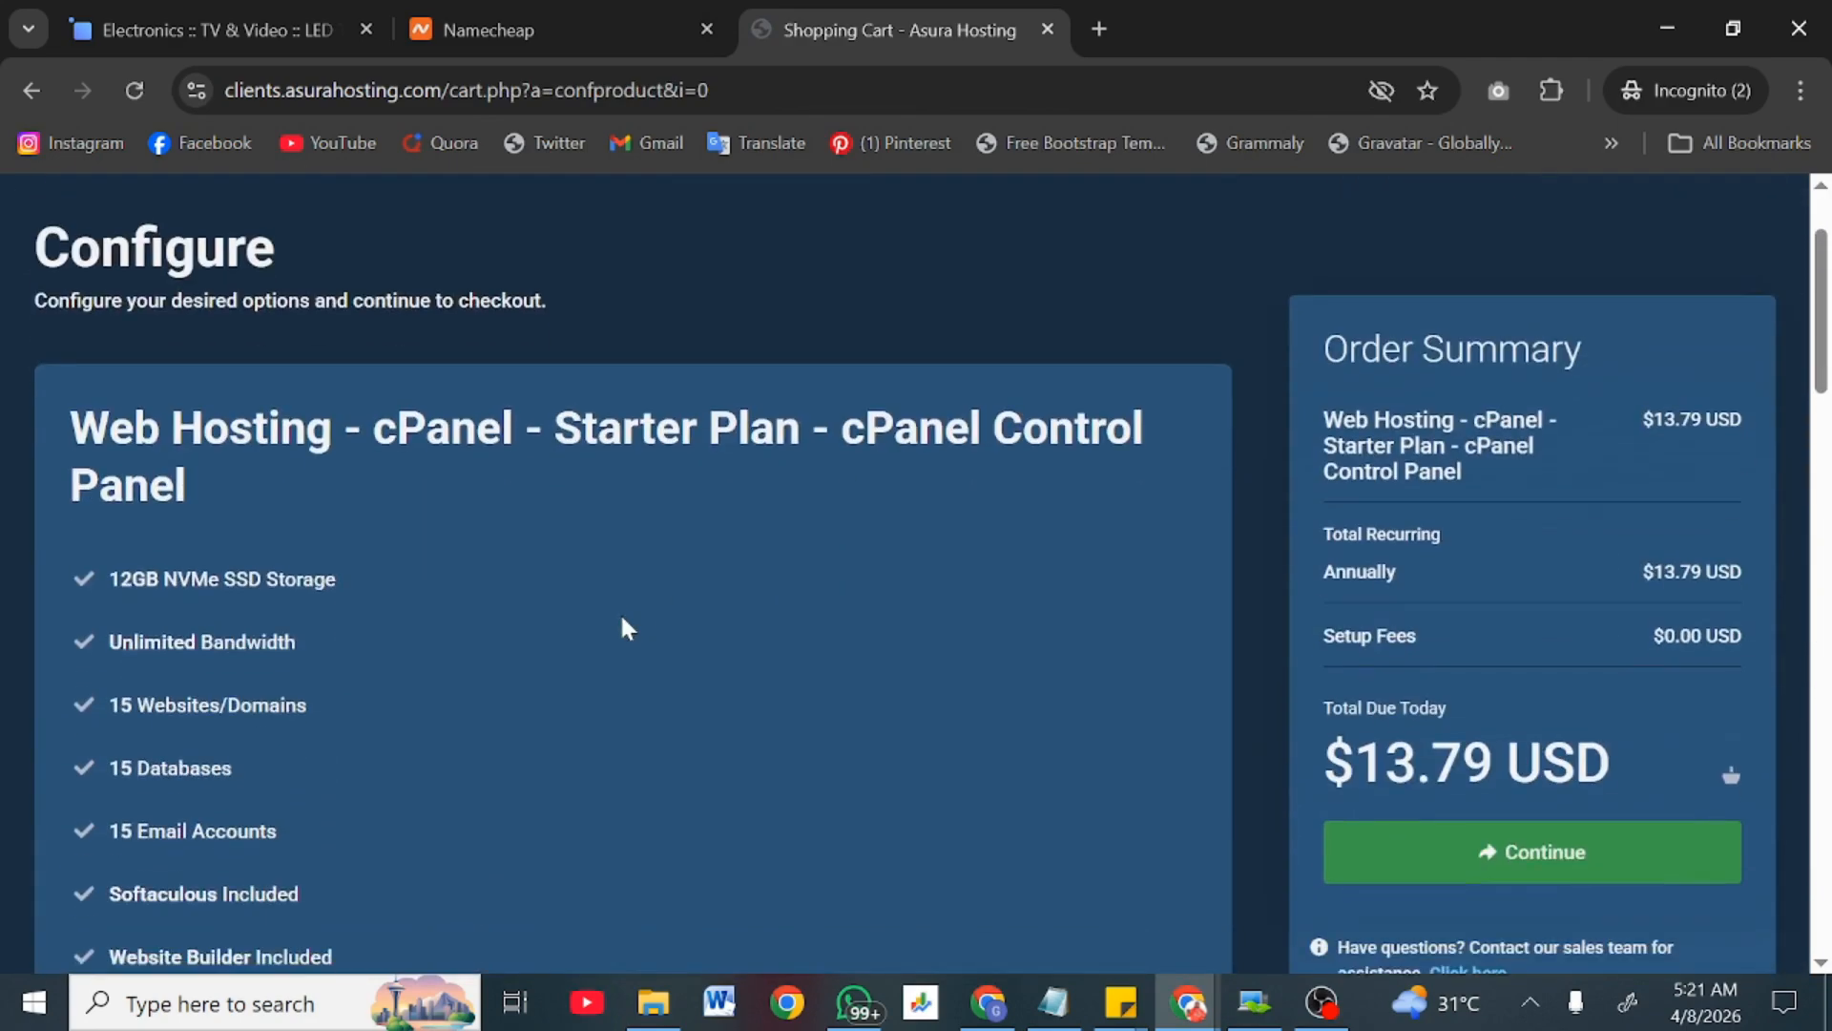
pyautogui.scroll(-4, 622, 627)
pyautogui.scroll(5, 620, 626)
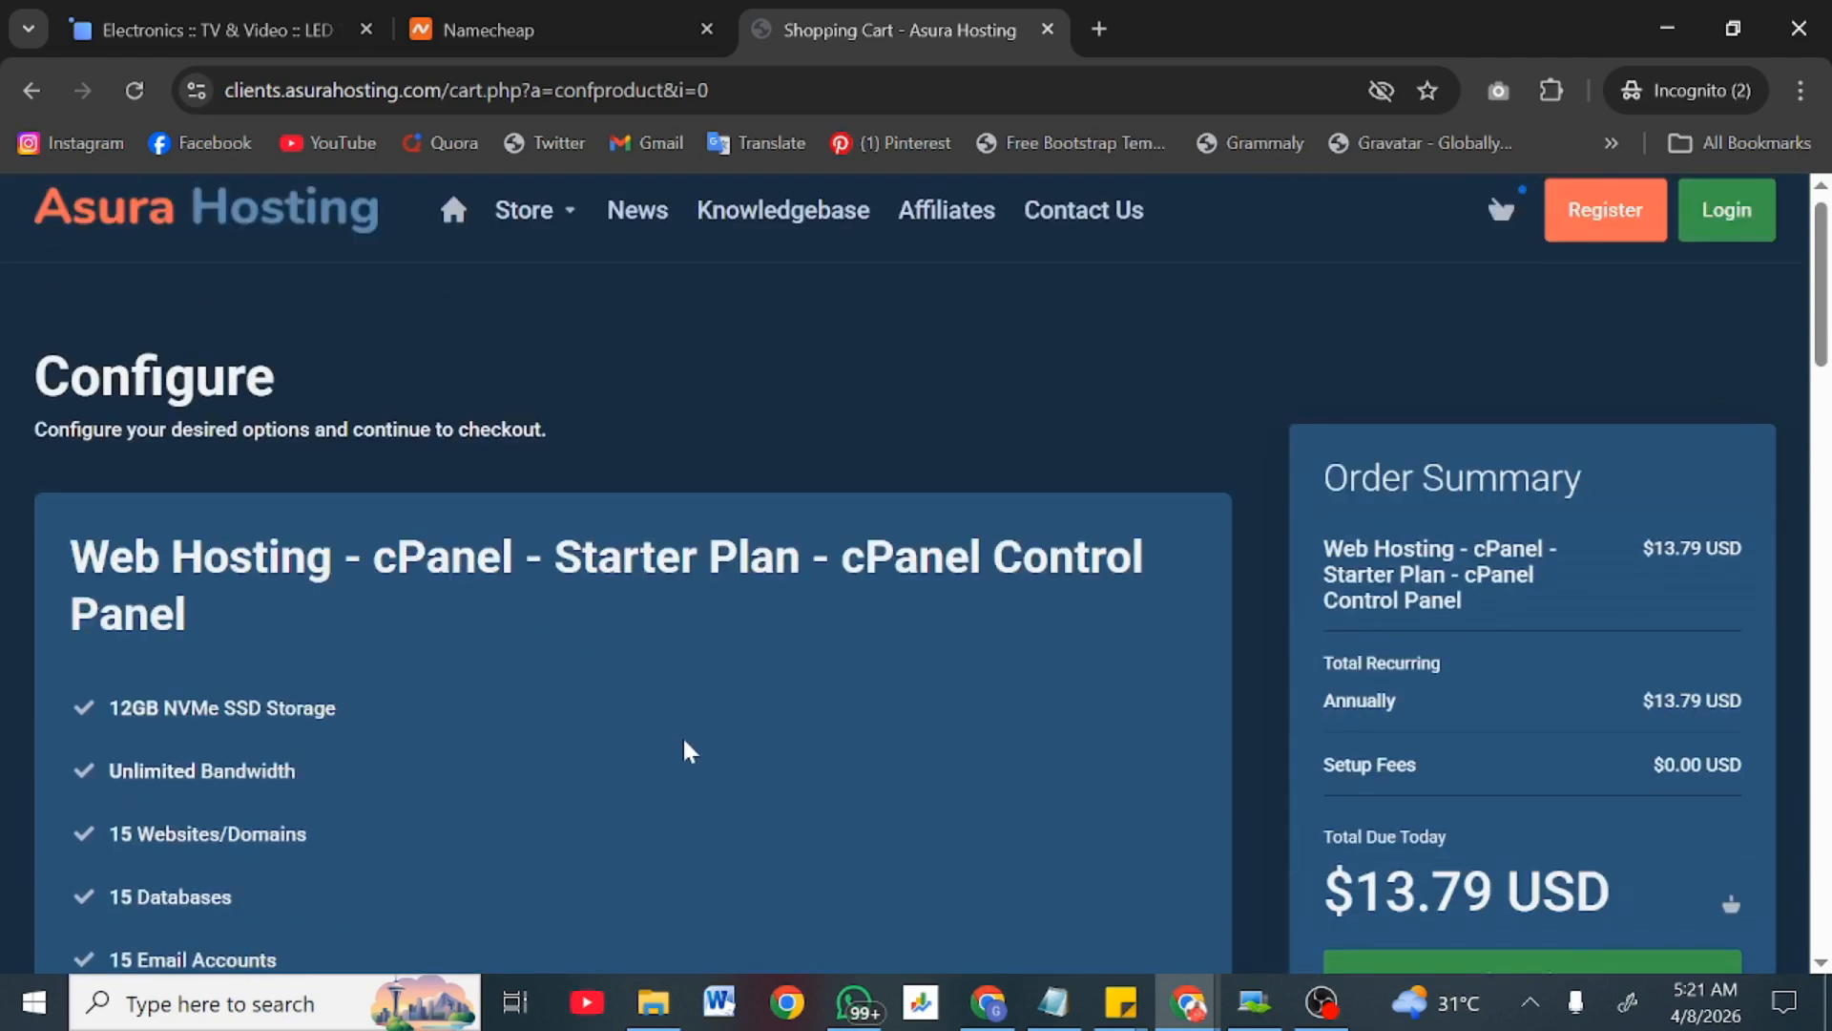
pyautogui.scroll(-4, 687, 748)
pyautogui.scroll(-3, 615, 687)
pyautogui.scroll(-1, 618, 689)
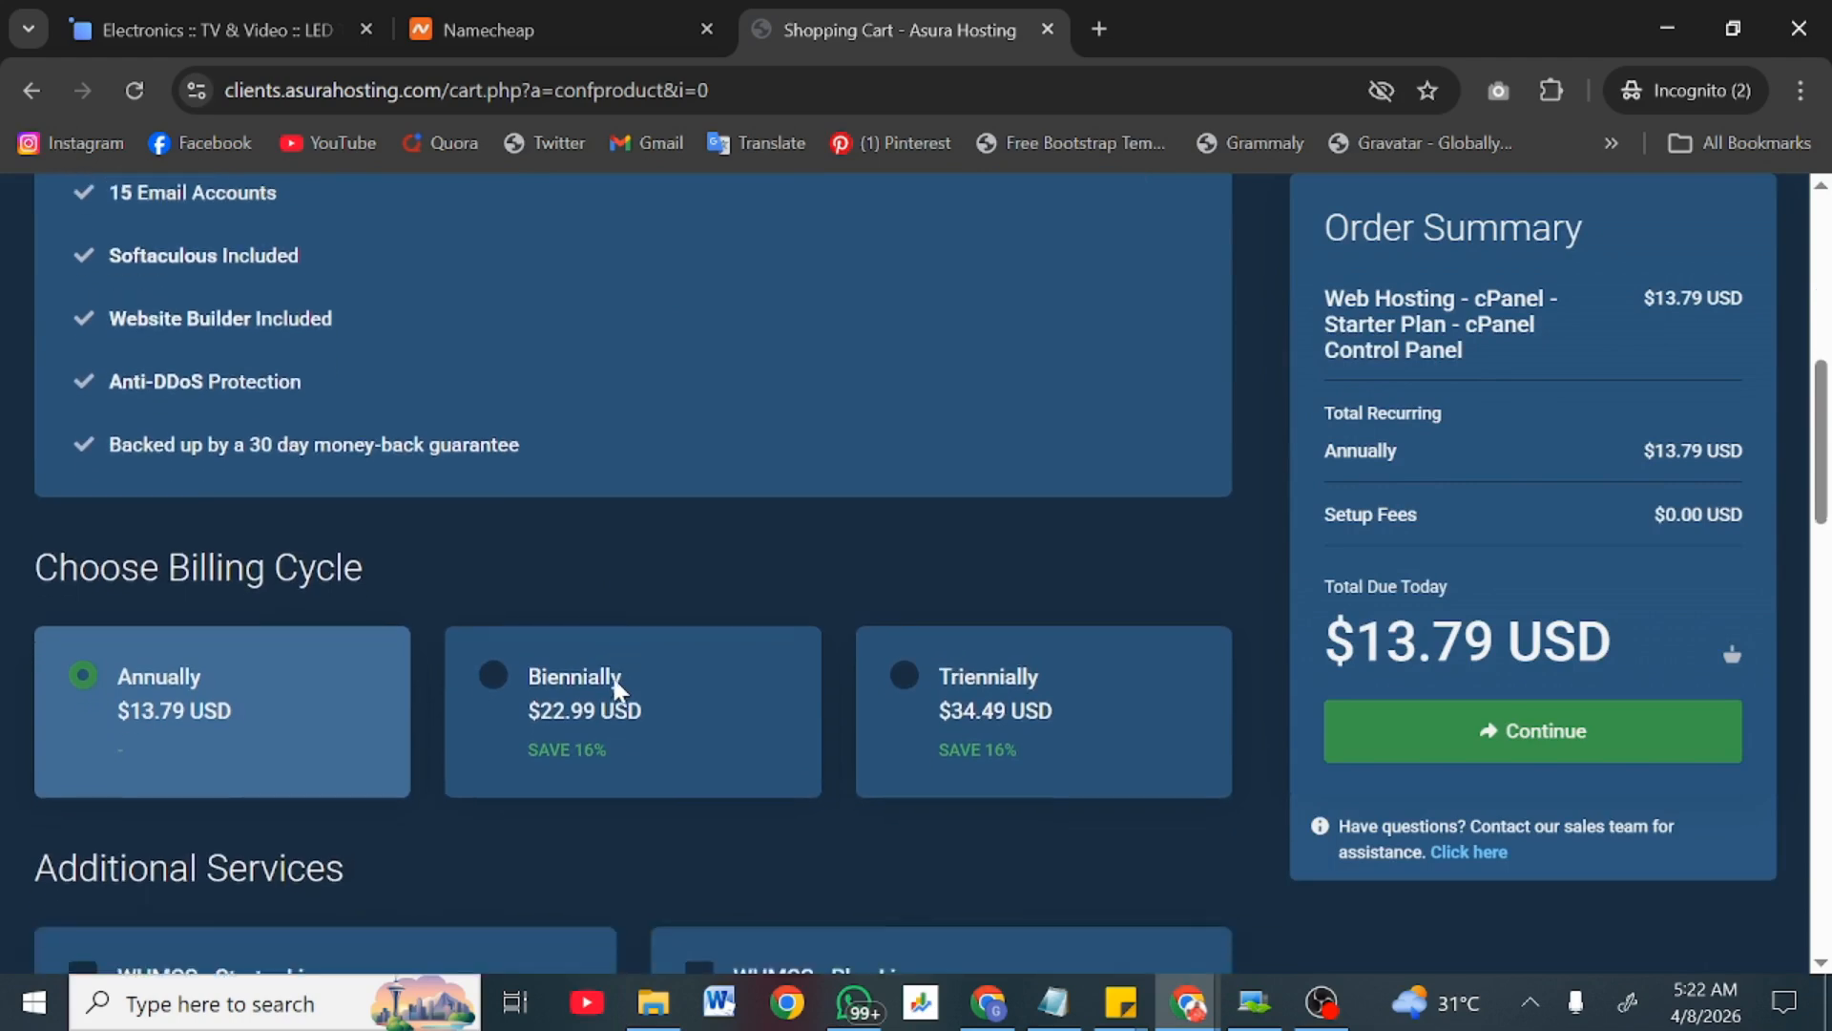
pyautogui.scroll(-1, 200, 648)
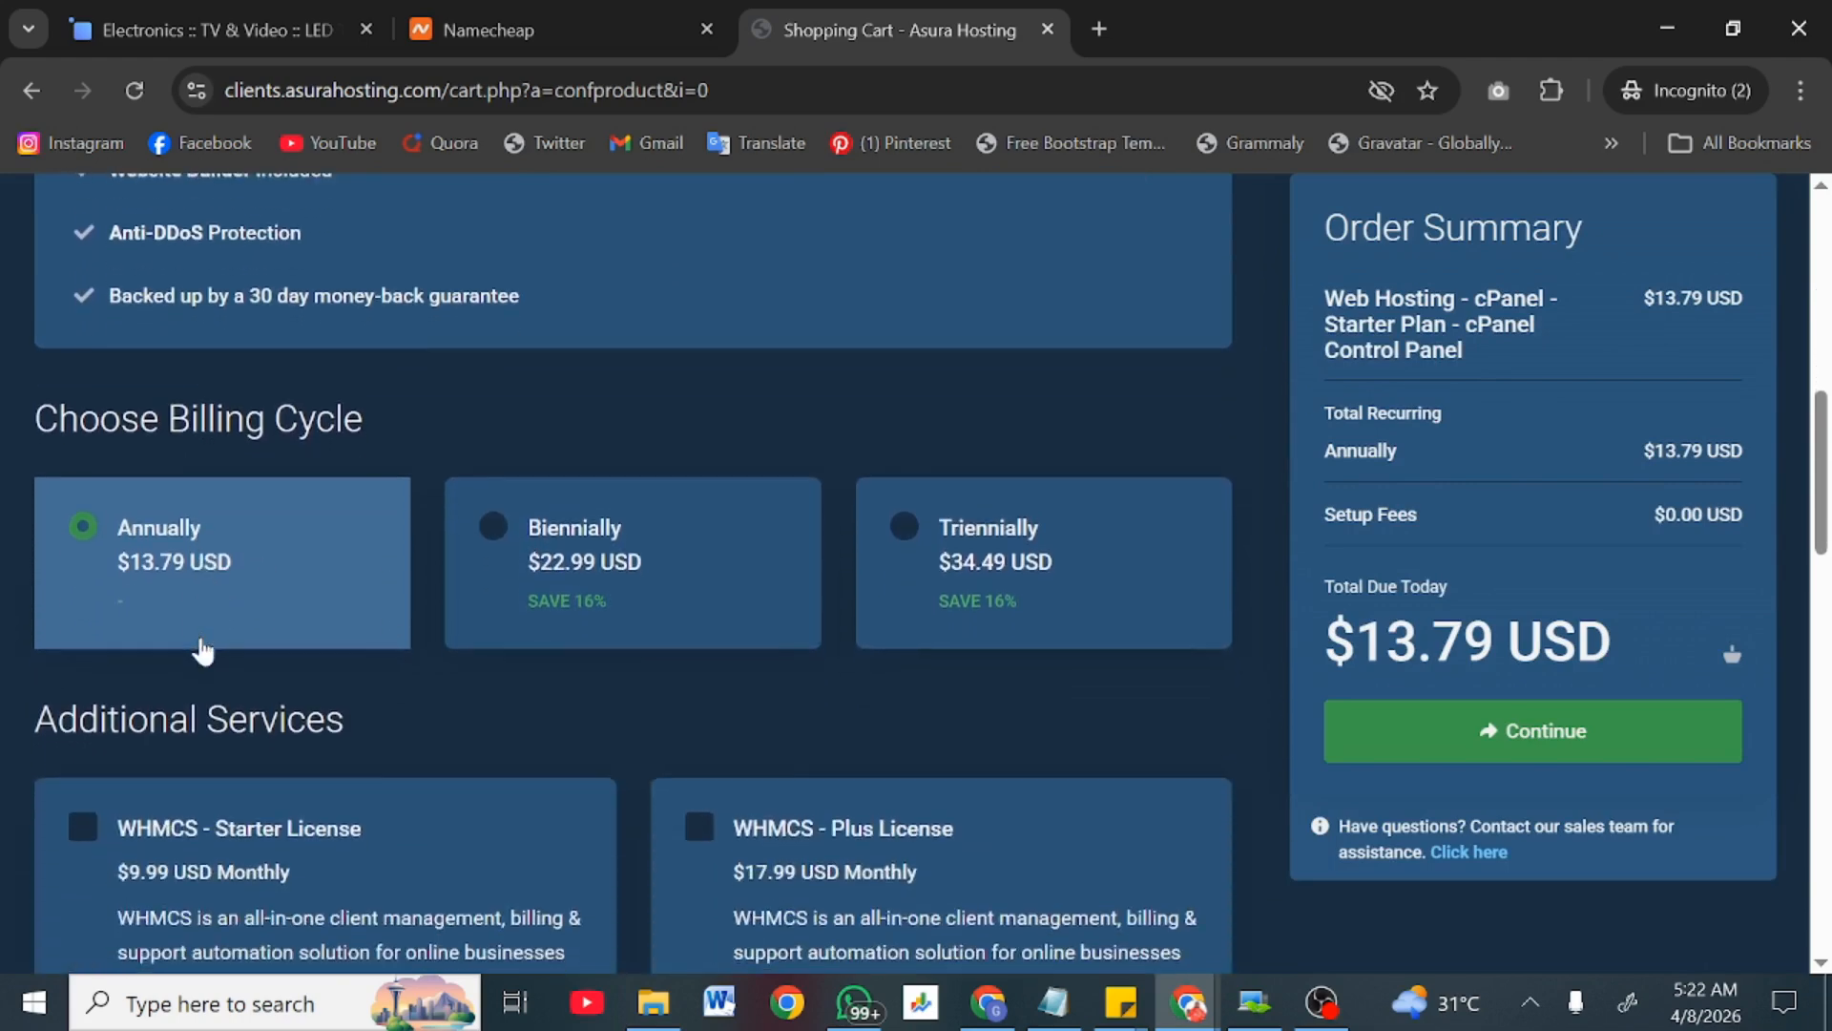
pyautogui.click(893, 525)
# Step: Set billing back to Annually at $13.79 and continue to domains configuration
pyautogui.scroll(-3, 253, 630)
pyautogui.scroll(3, 254, 630)
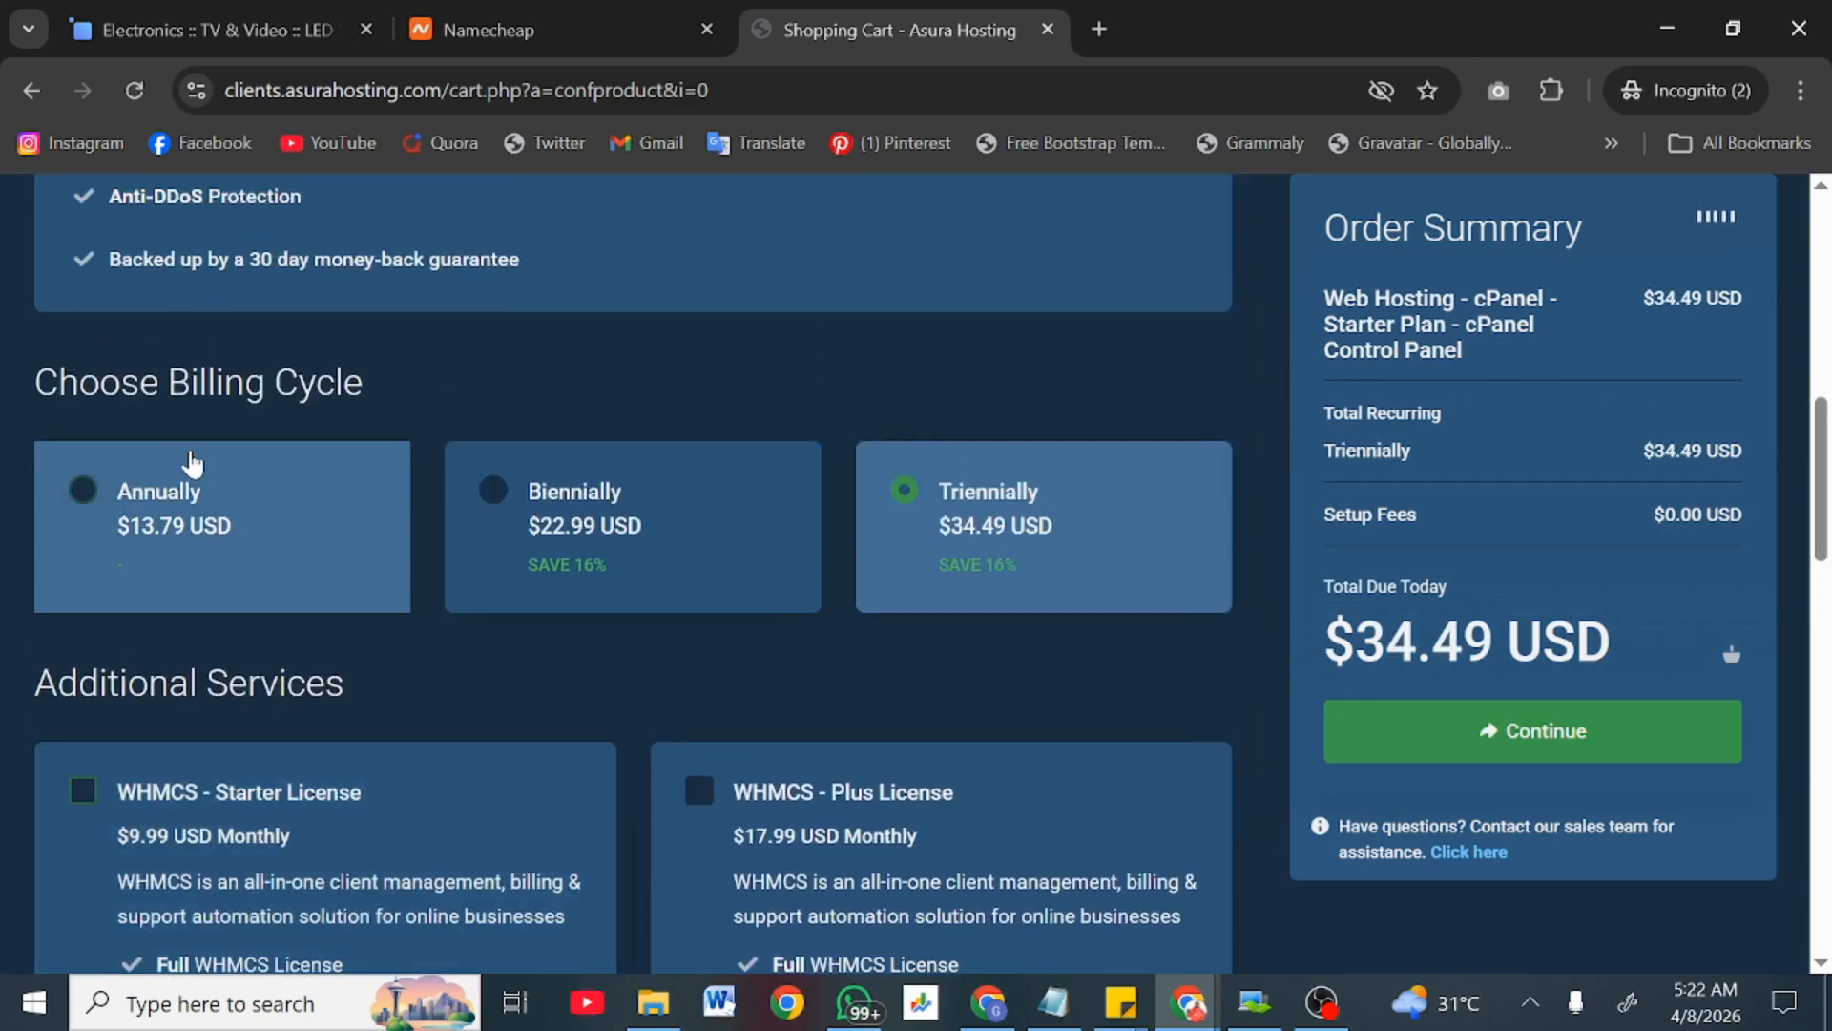
pyautogui.click(181, 495)
pyautogui.scroll(-7, 180, 496)
pyautogui.scroll(-8, 186, 497)
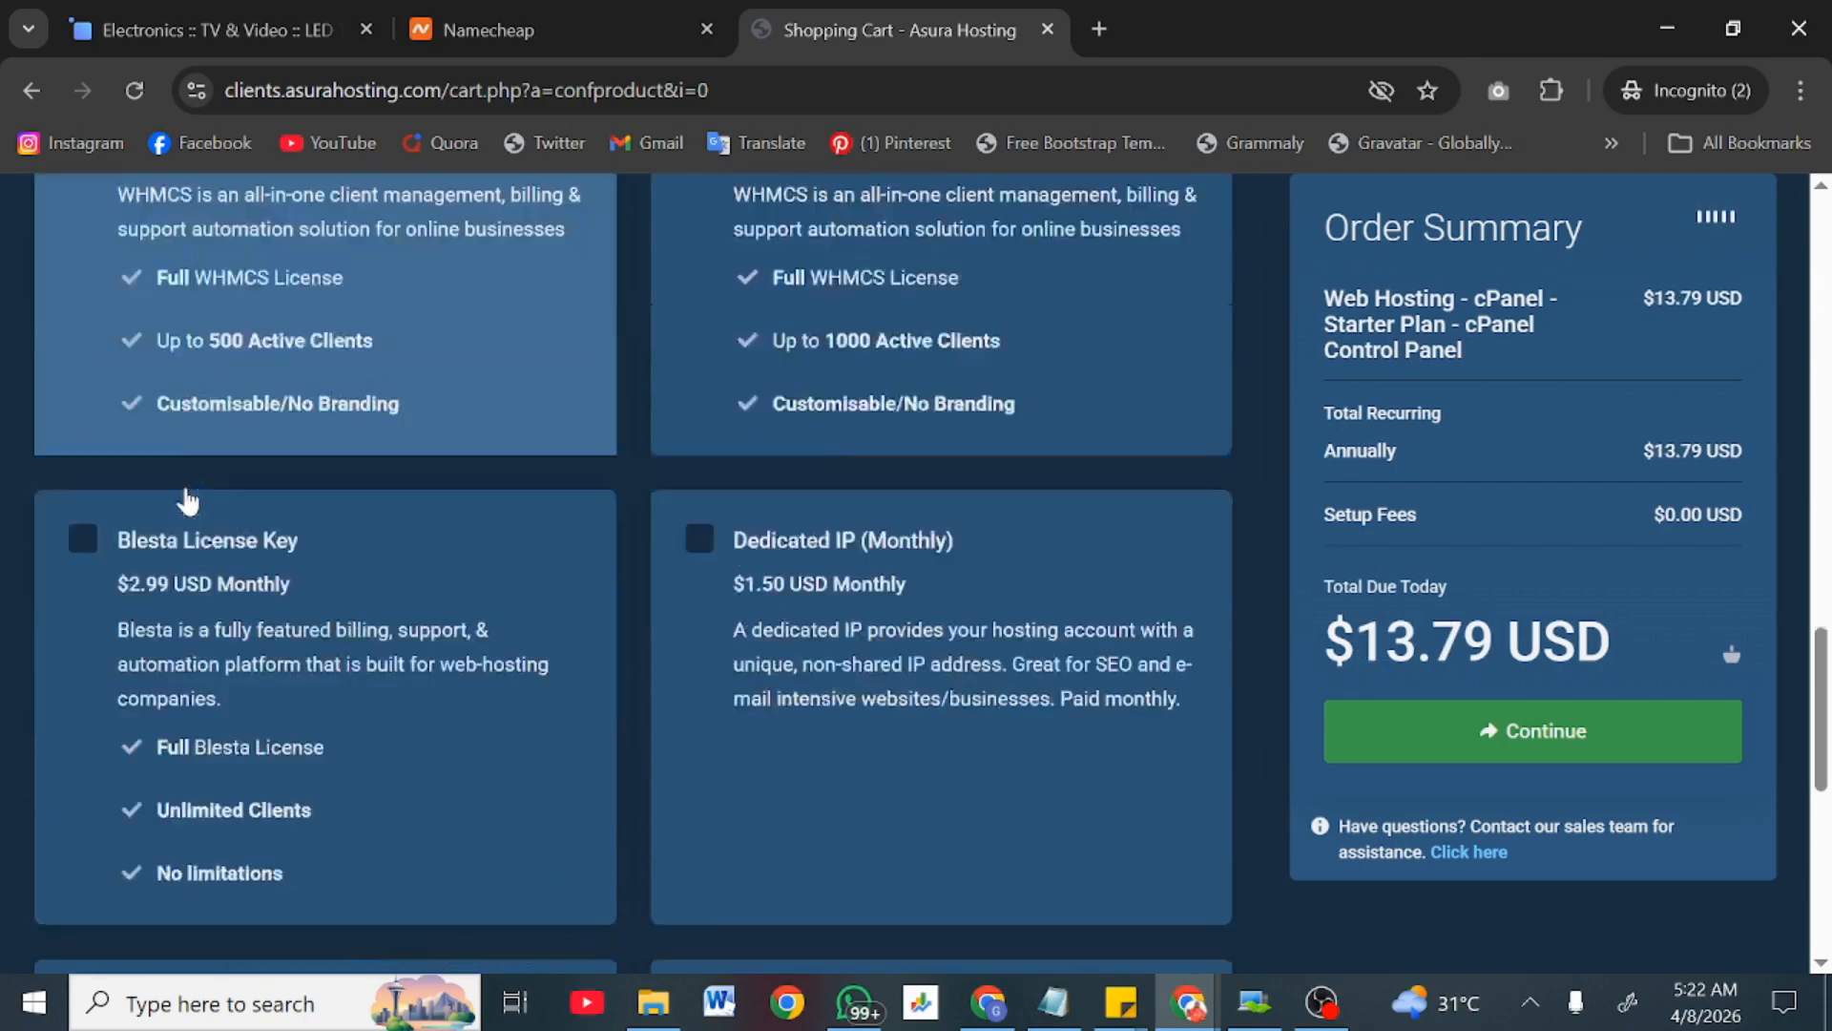
pyautogui.click(1466, 594)
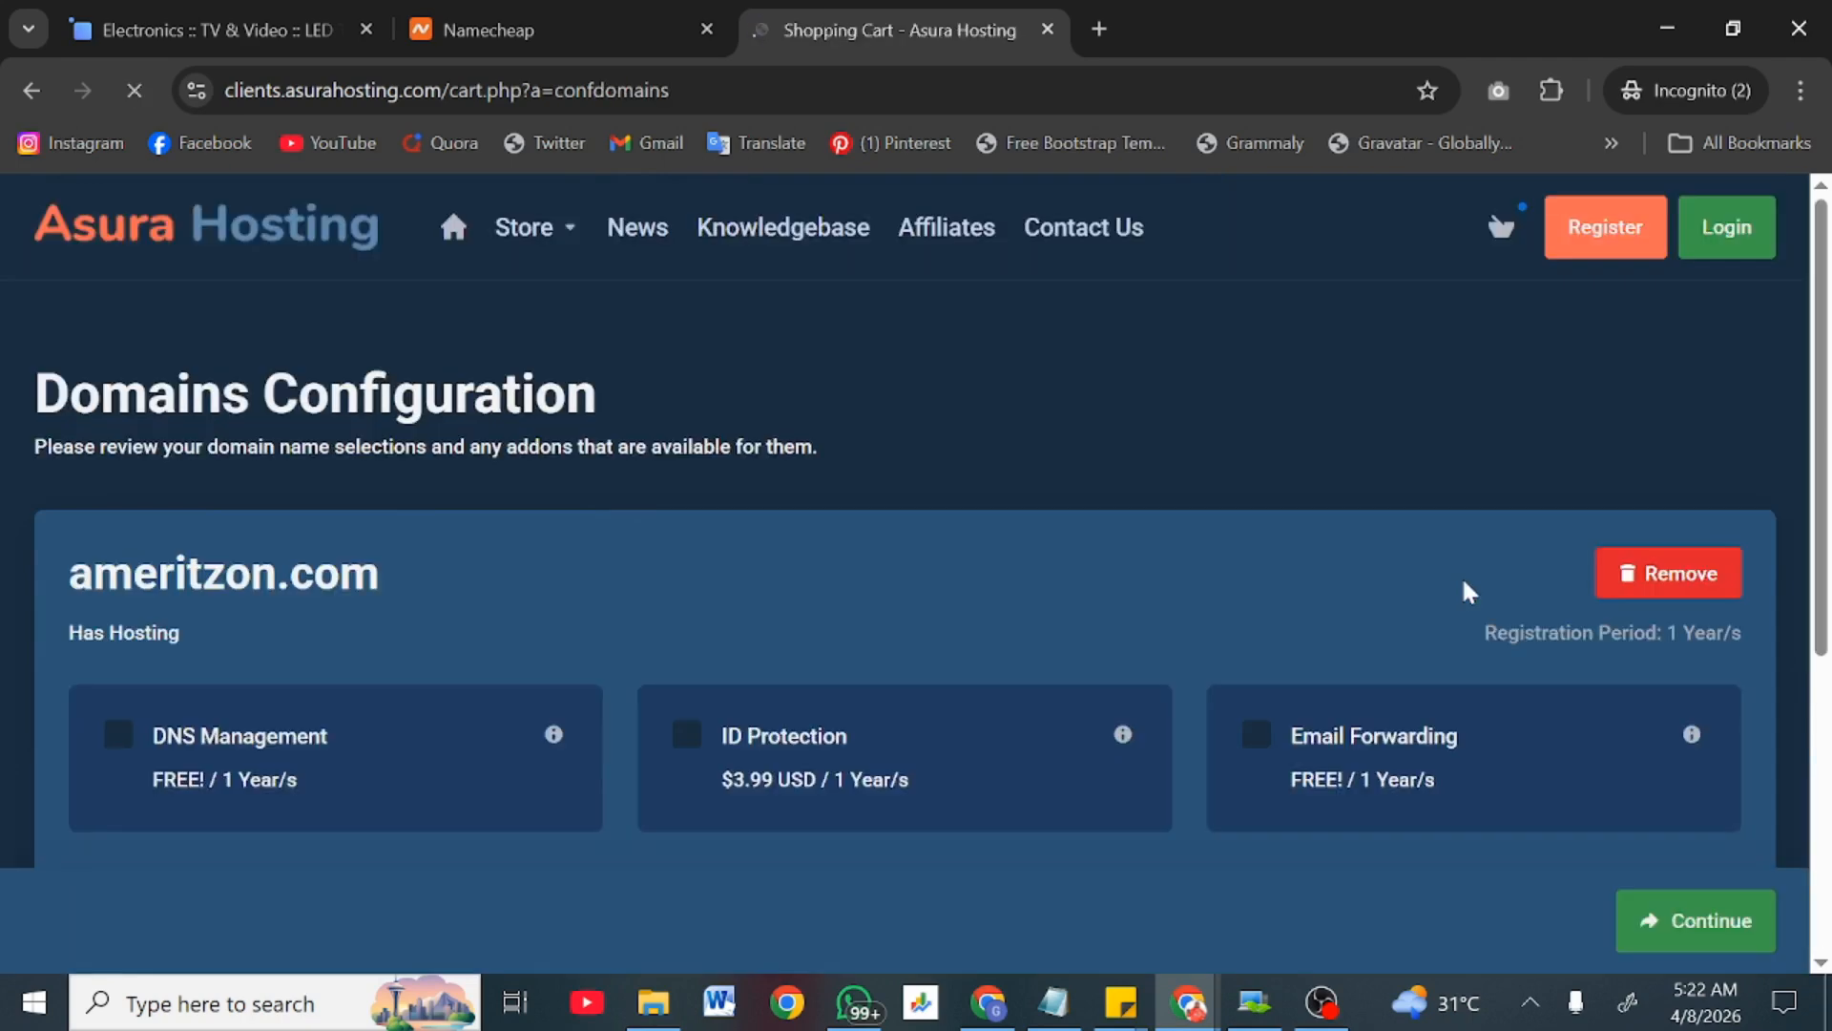
# Step: Add ID Protection for ameritzon.com and continue to Review & Checkout
pyautogui.scroll(-2, 464, 742)
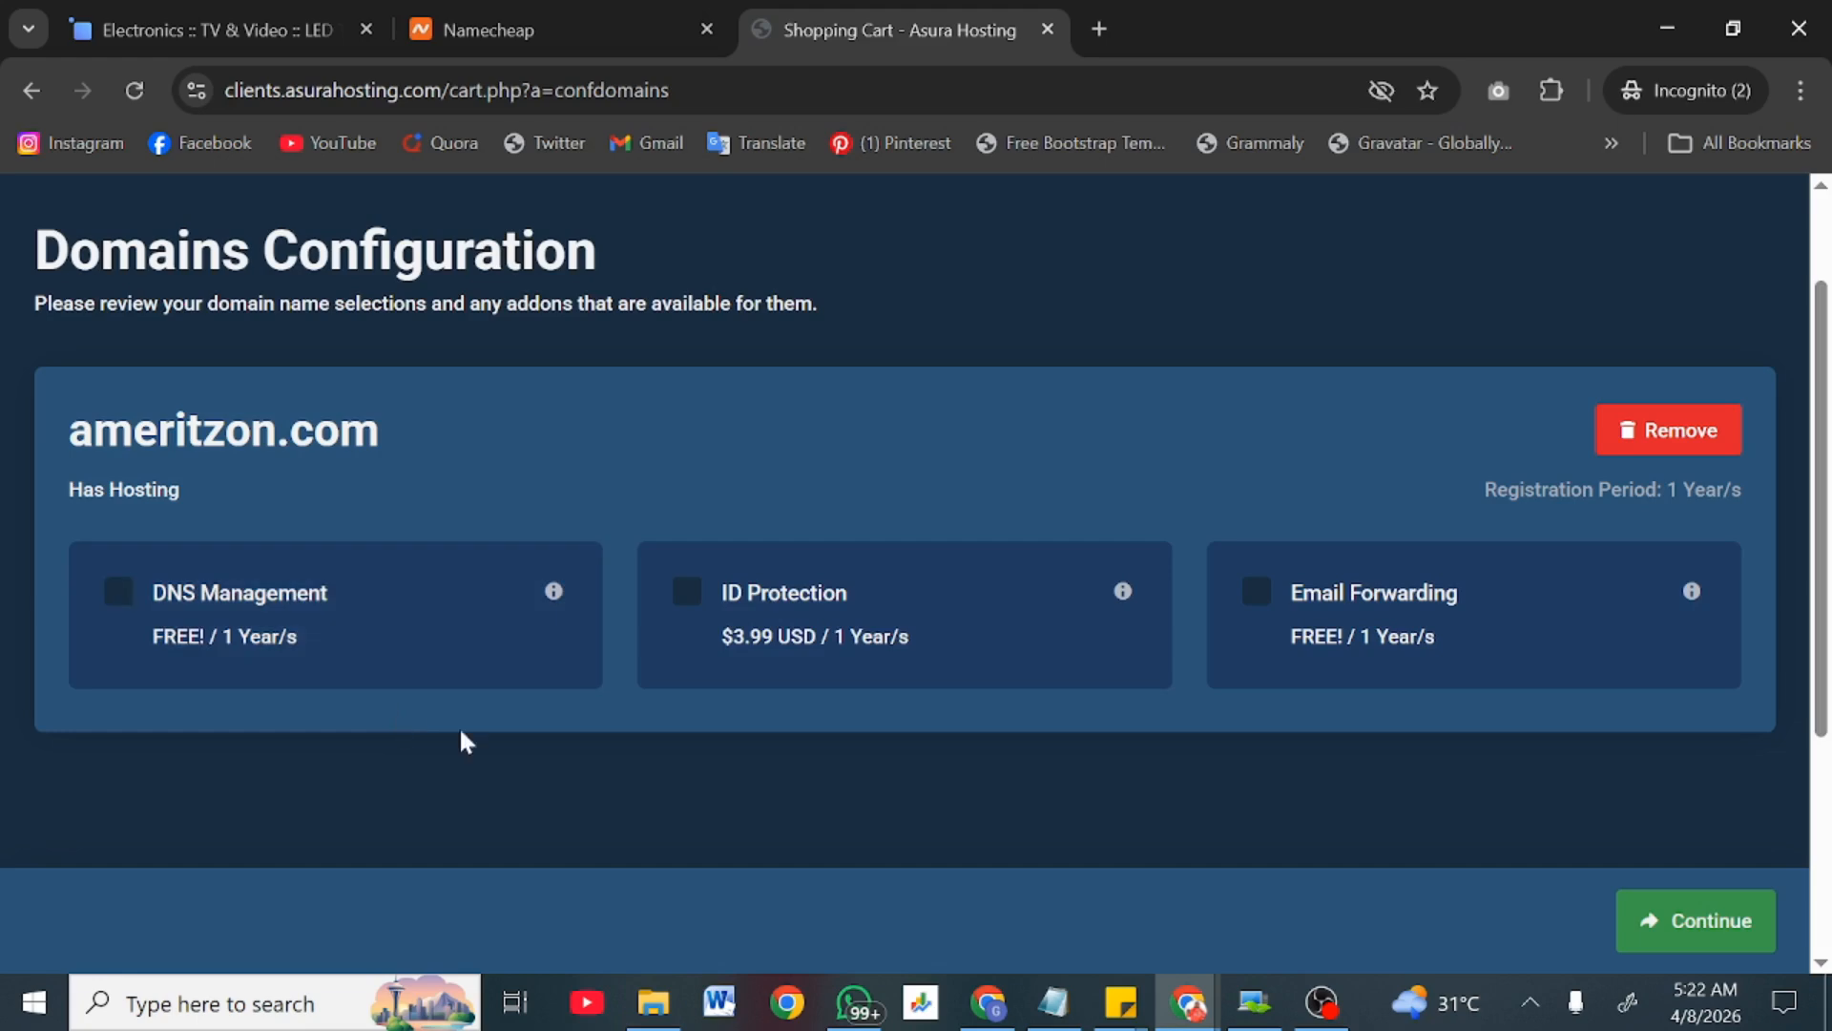
pyautogui.click(1131, 626)
pyautogui.scroll(-4, 1399, 720)
pyautogui.click(1646, 918)
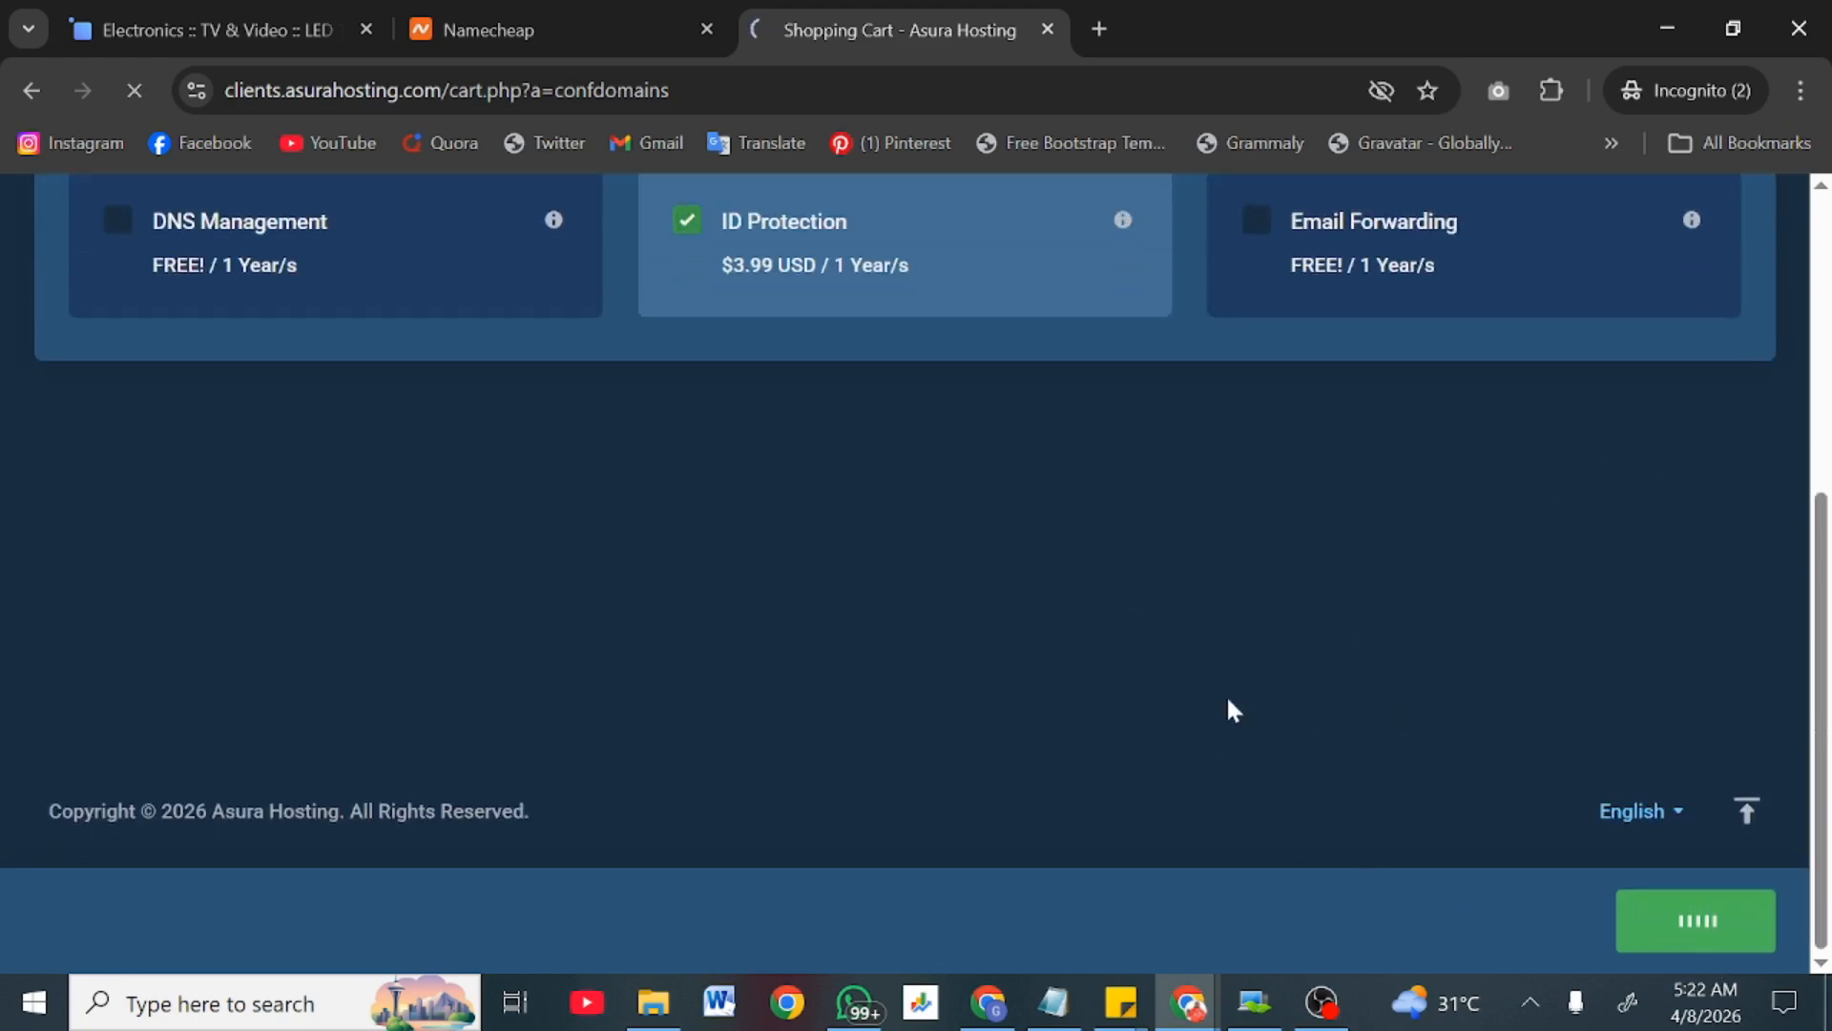
# Step: Switch the checkout currency to NGN, totaling ₦47632.00 due today
pyautogui.scroll(-6, 1228, 700)
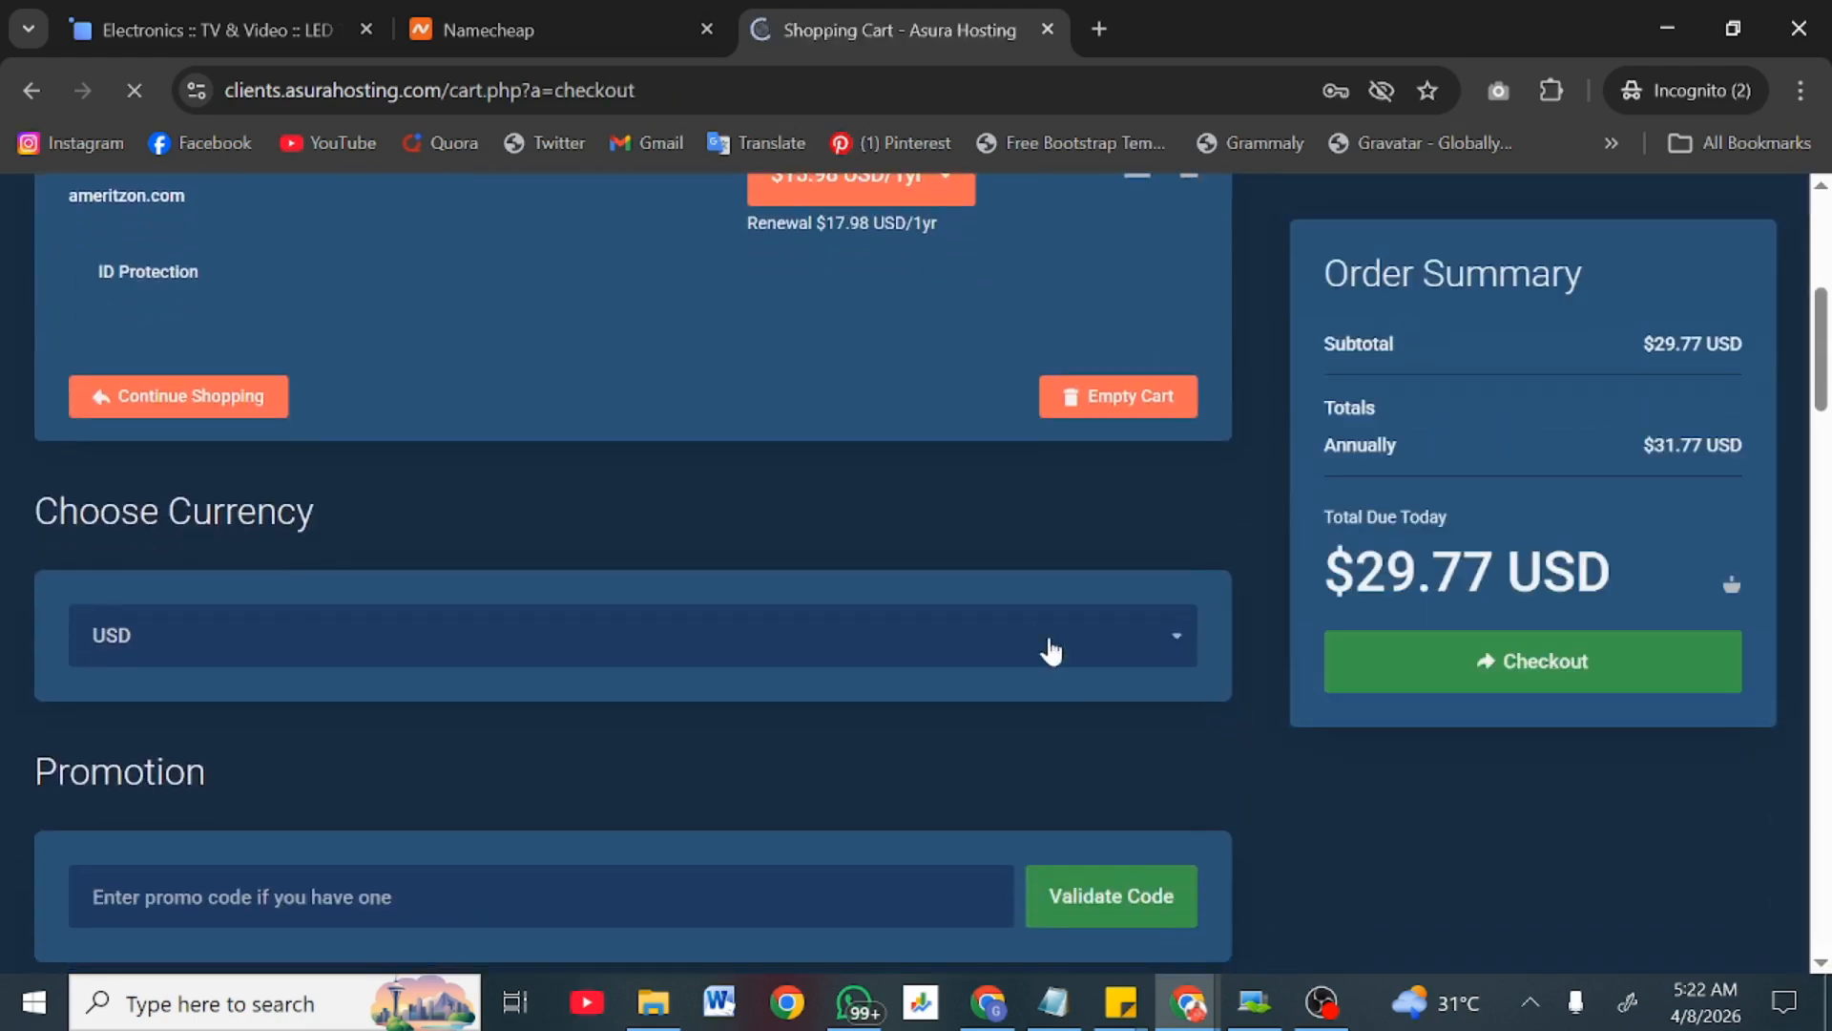
pyautogui.click(1050, 652)
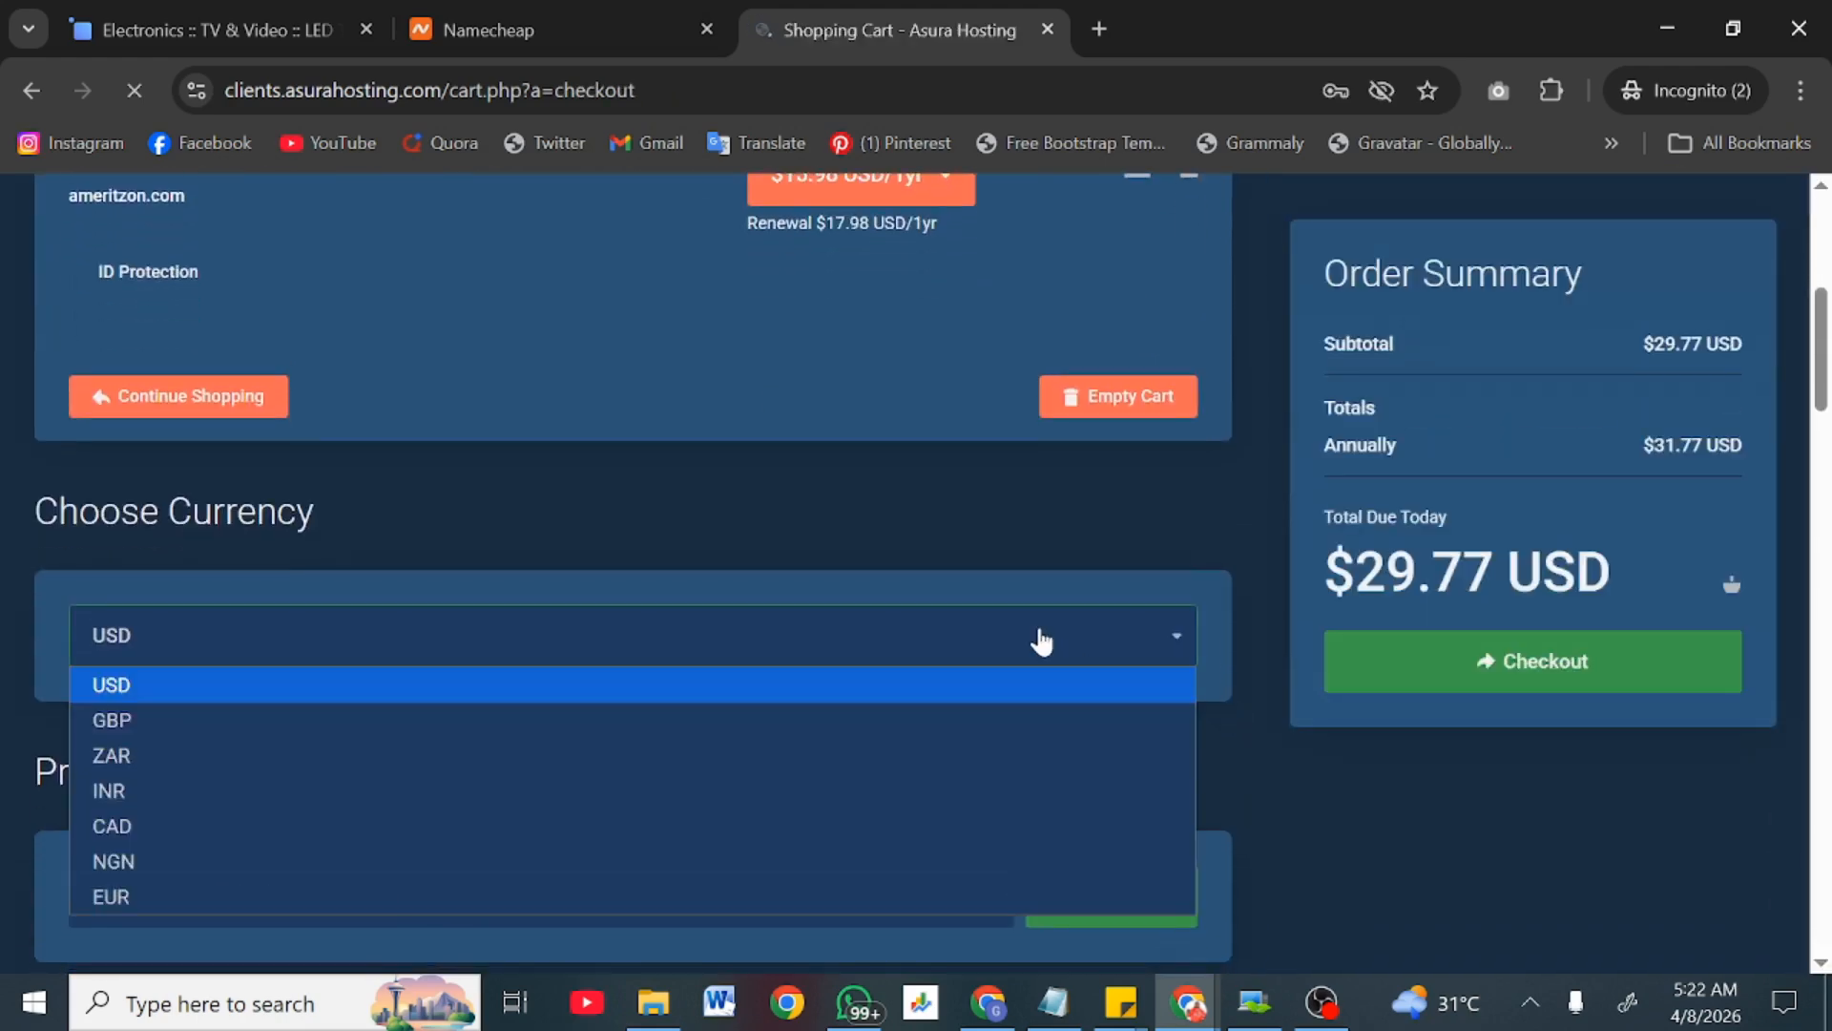
pyautogui.click(171, 874)
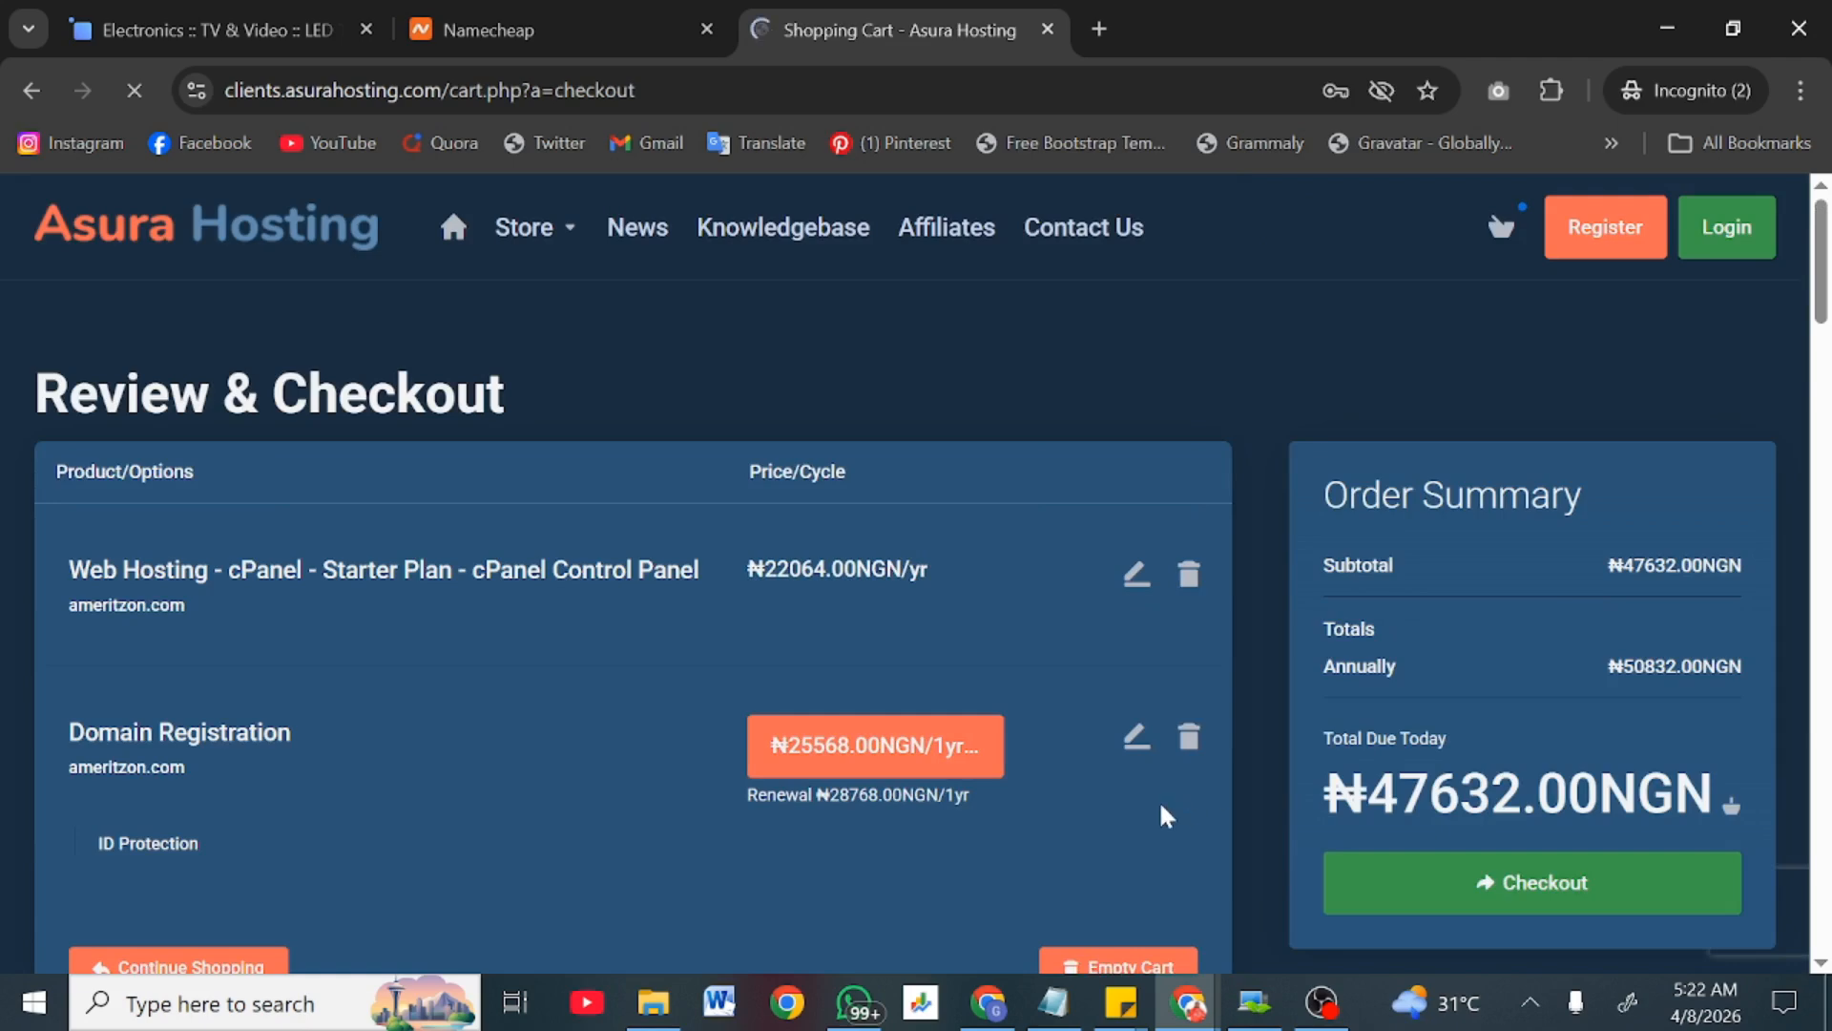
pyautogui.scroll(-10, 1164, 813)
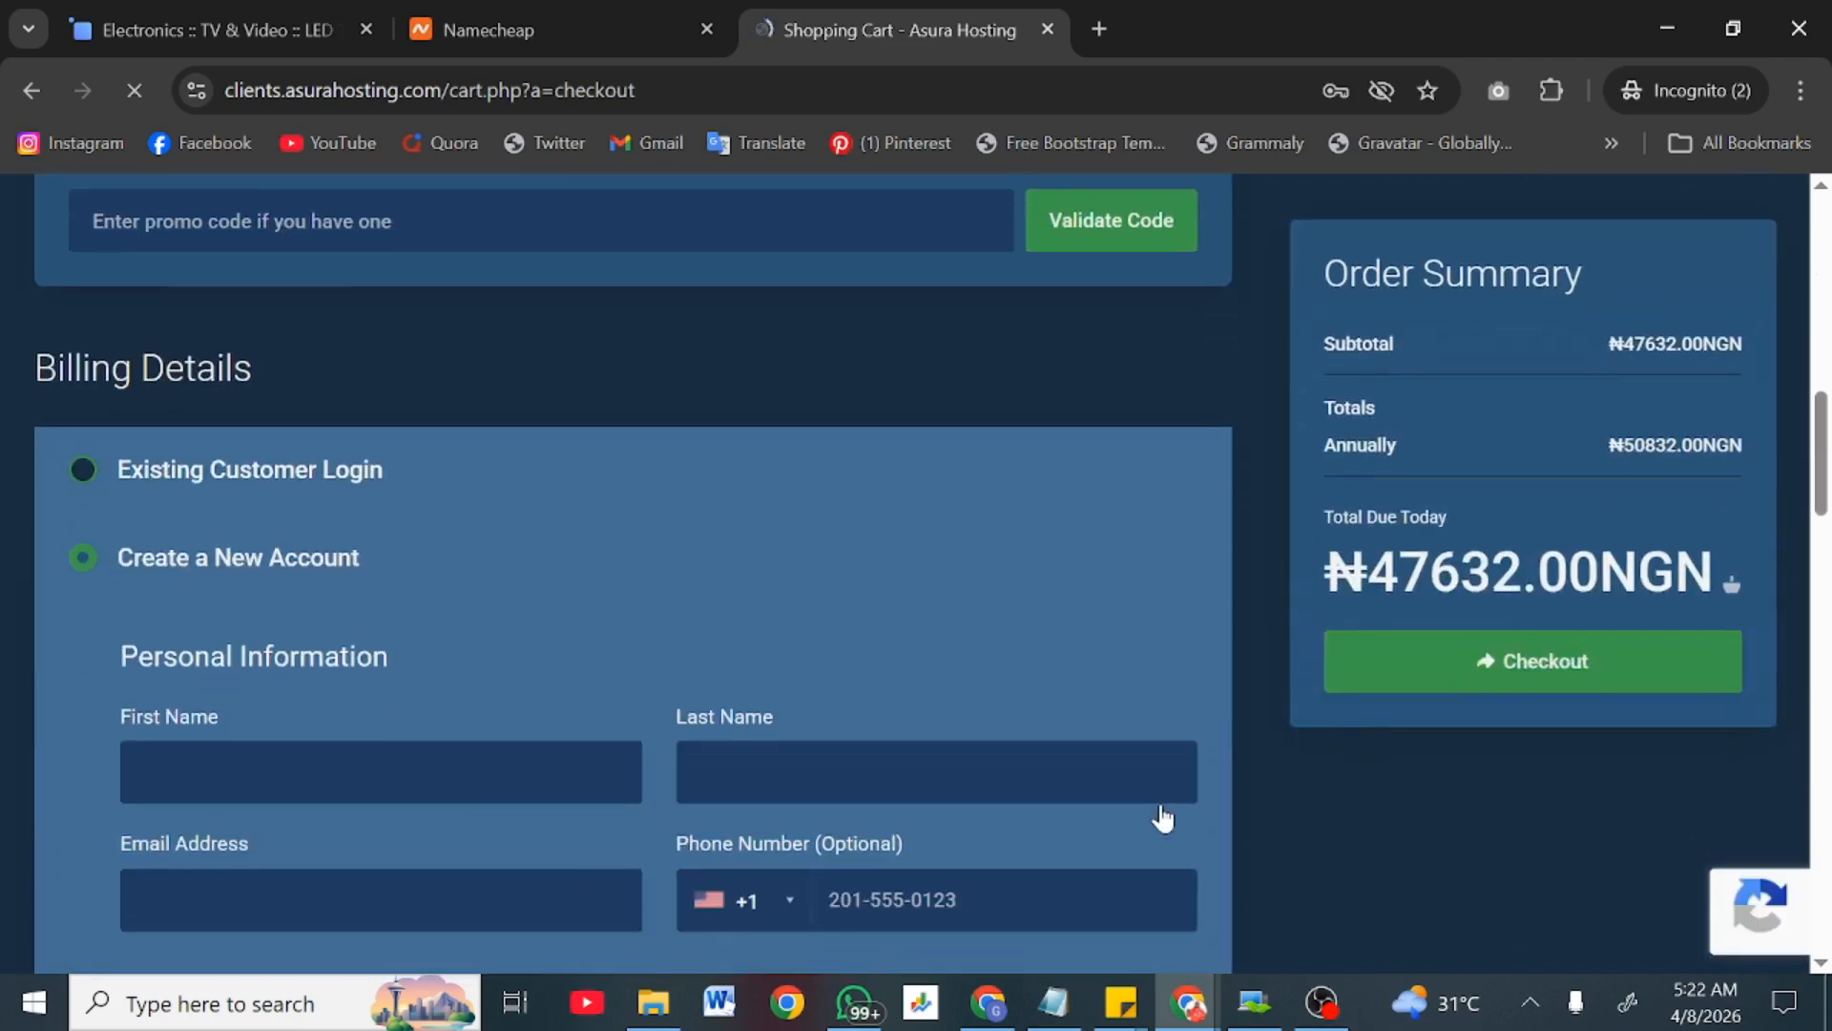
pyautogui.scroll(6, 1161, 806)
pyautogui.scroll(-4, 1162, 806)
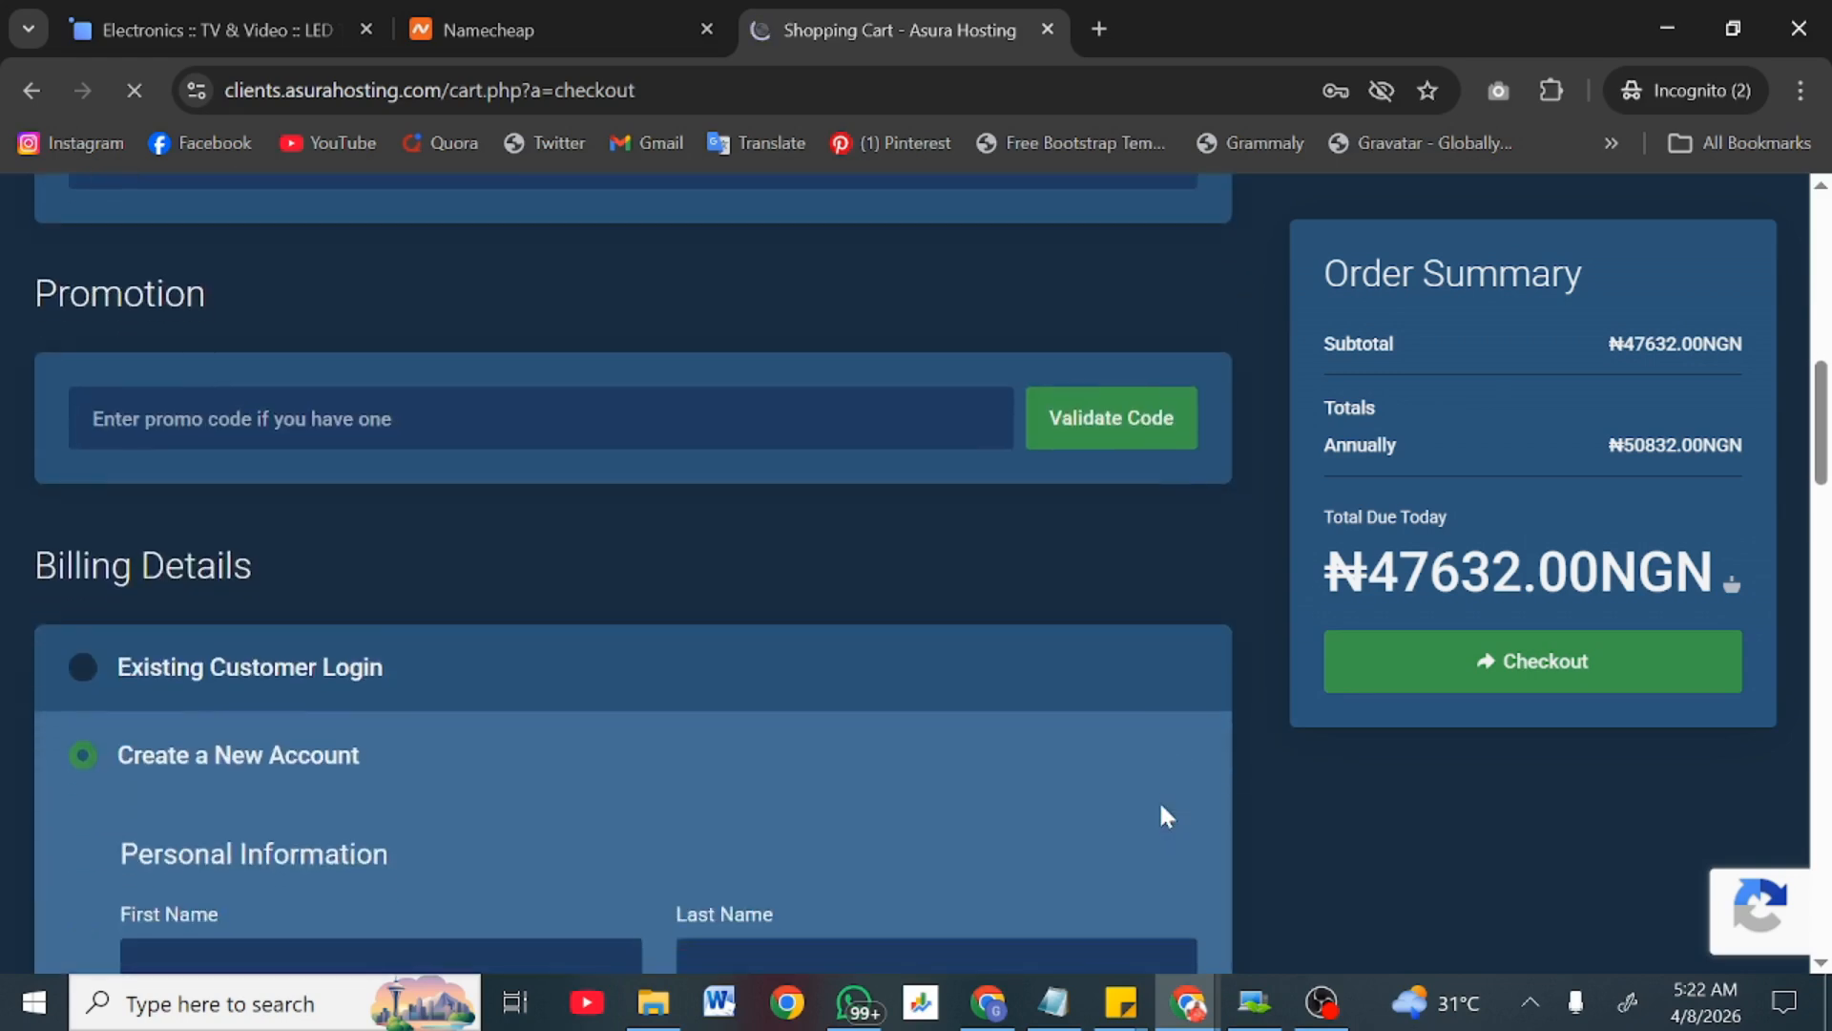
pyautogui.scroll(-5, 1165, 816)
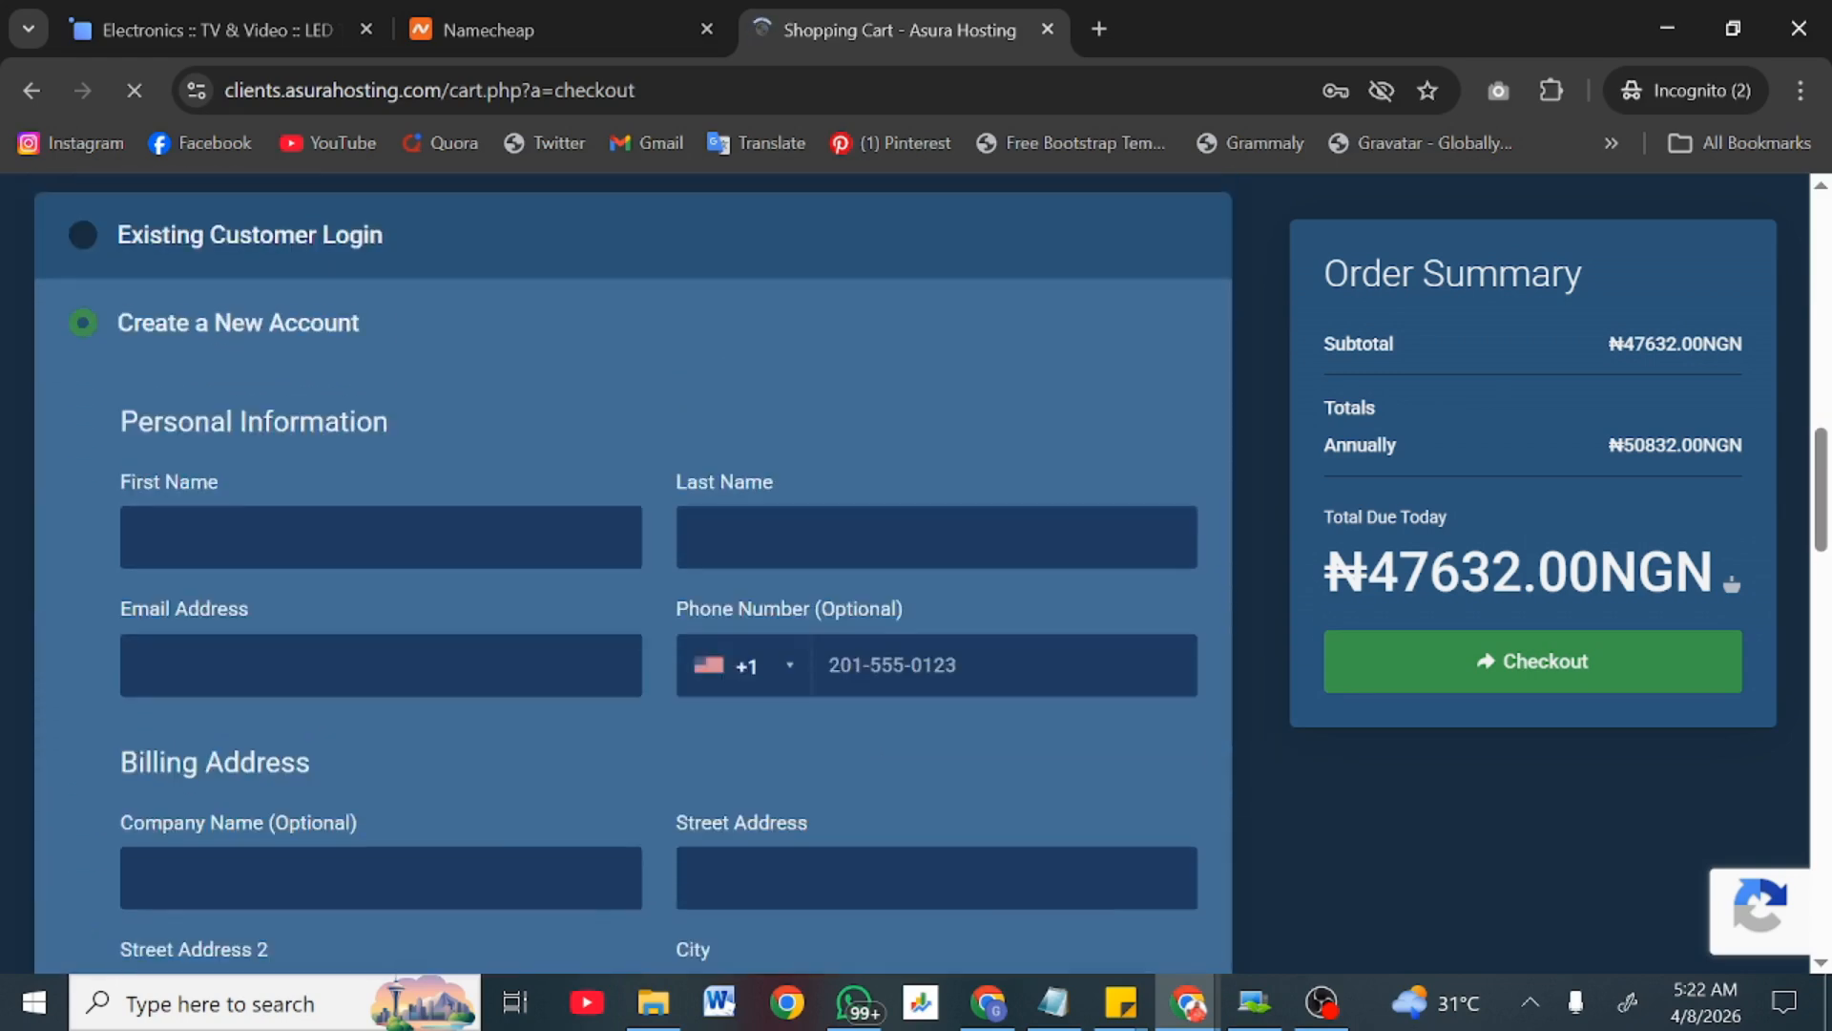
pyautogui.scroll(-2, 659, 573)
pyautogui.scroll(-12, 847, 673)
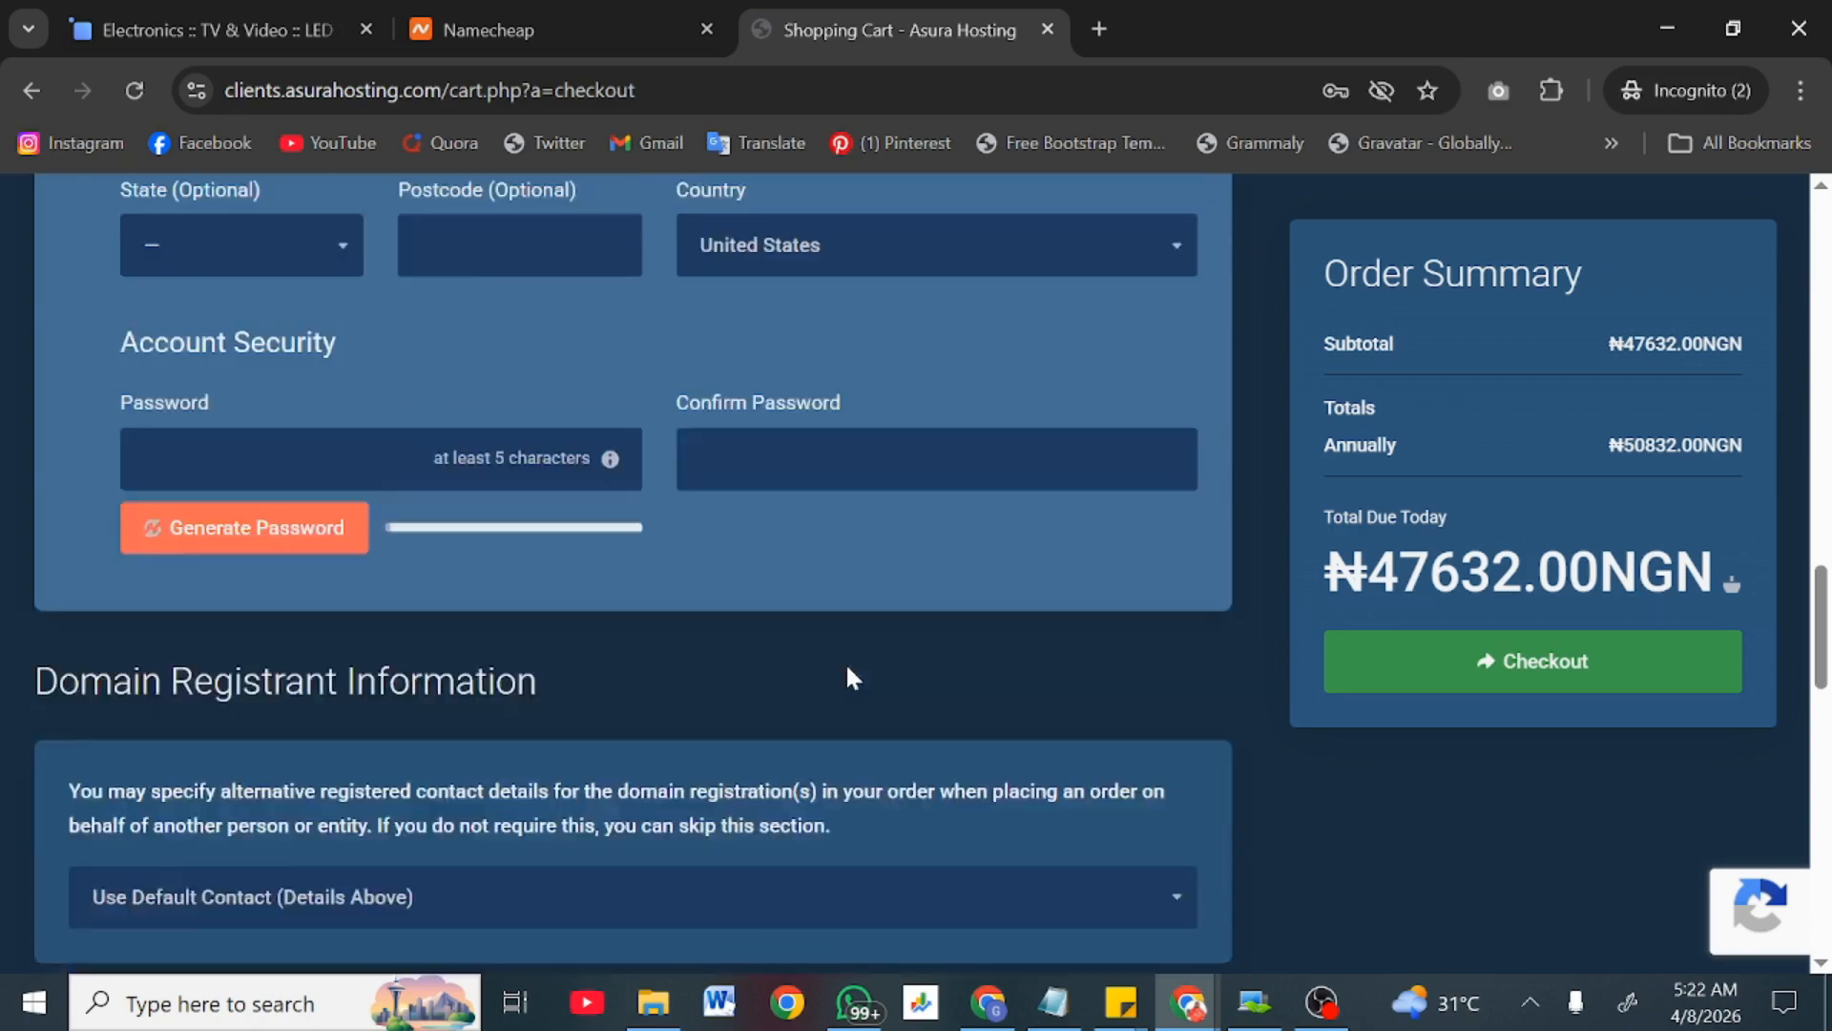
pyautogui.scroll(-3, 848, 679)
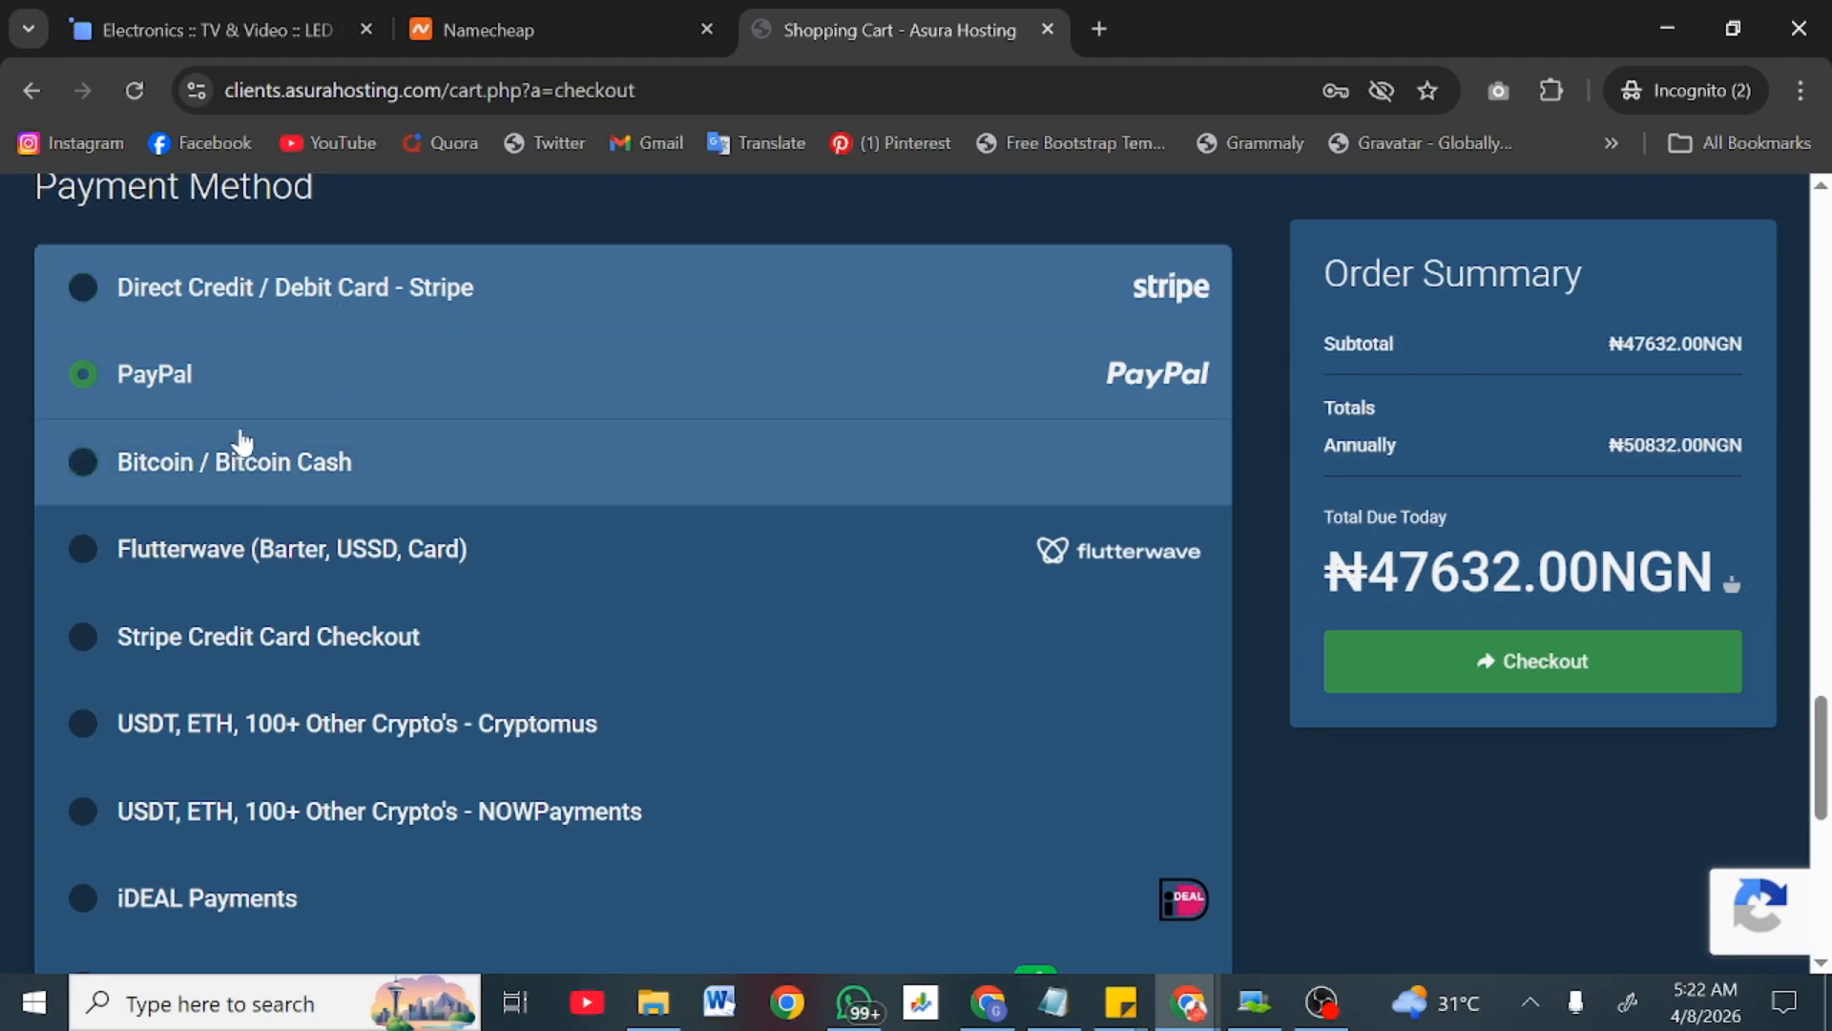
pyautogui.scroll(-1, 378, 561)
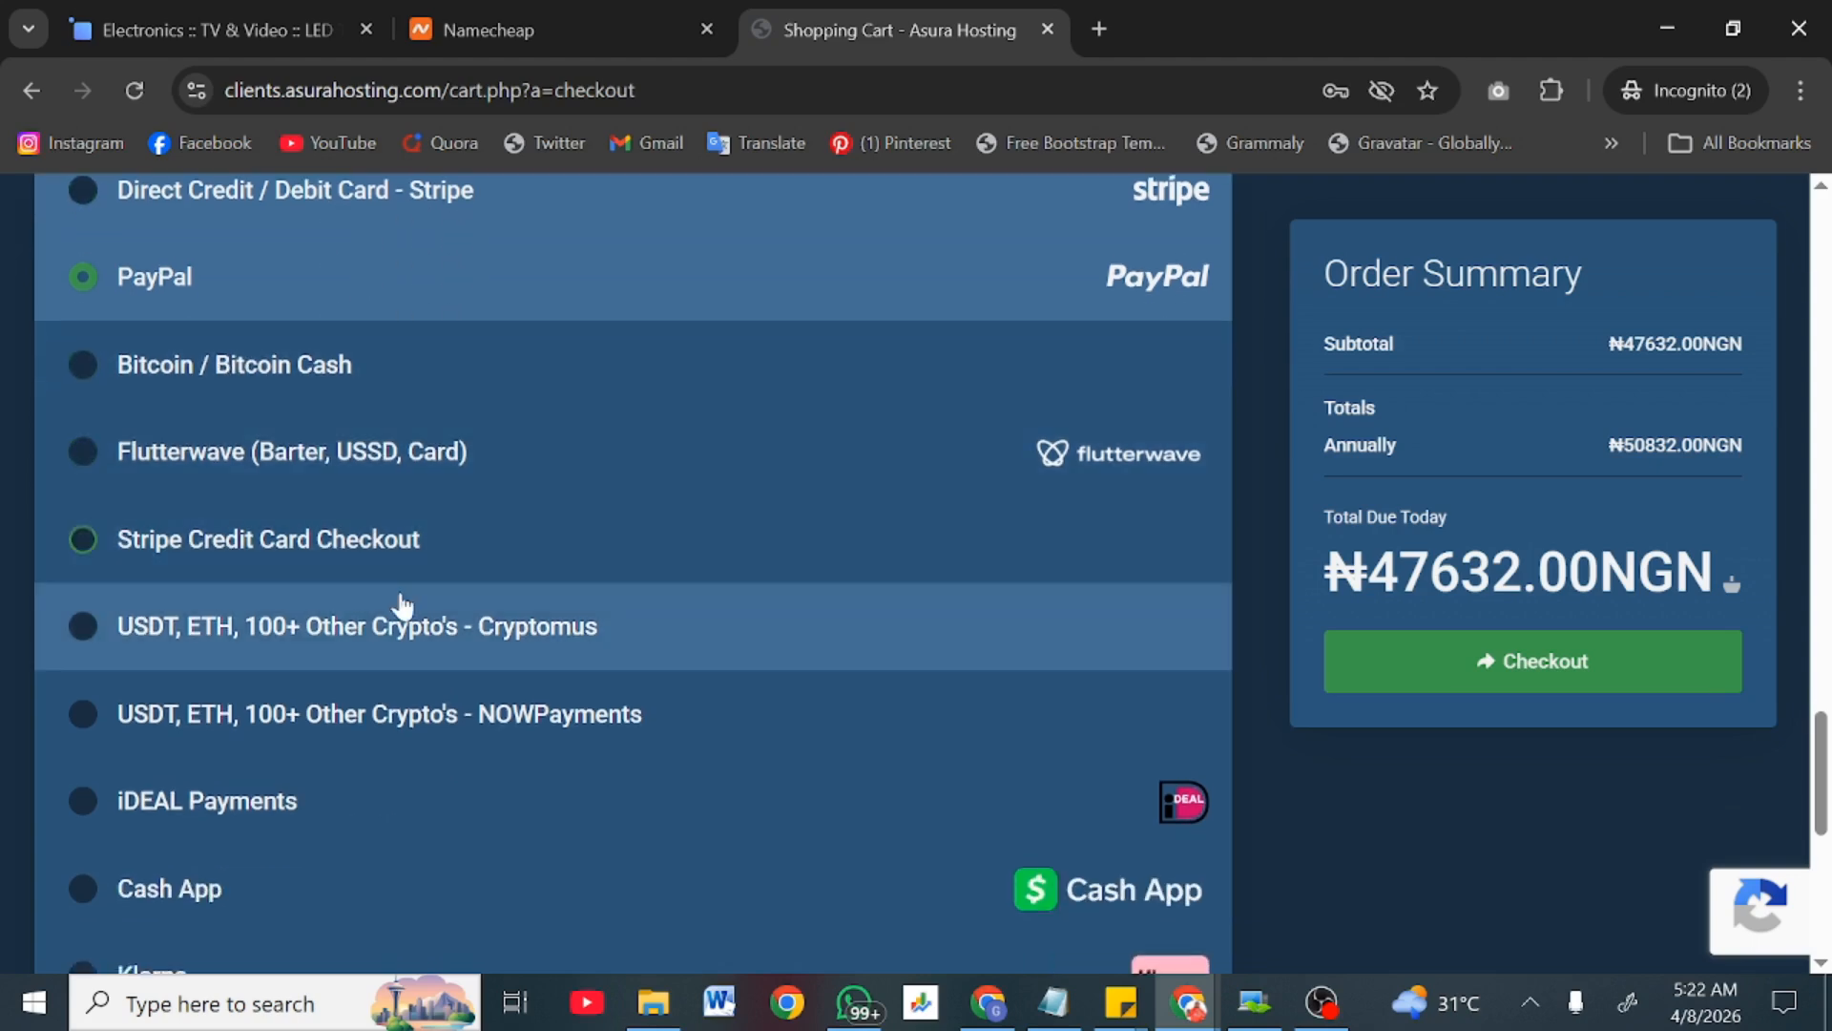
pyautogui.scroll(-1, 298, 711)
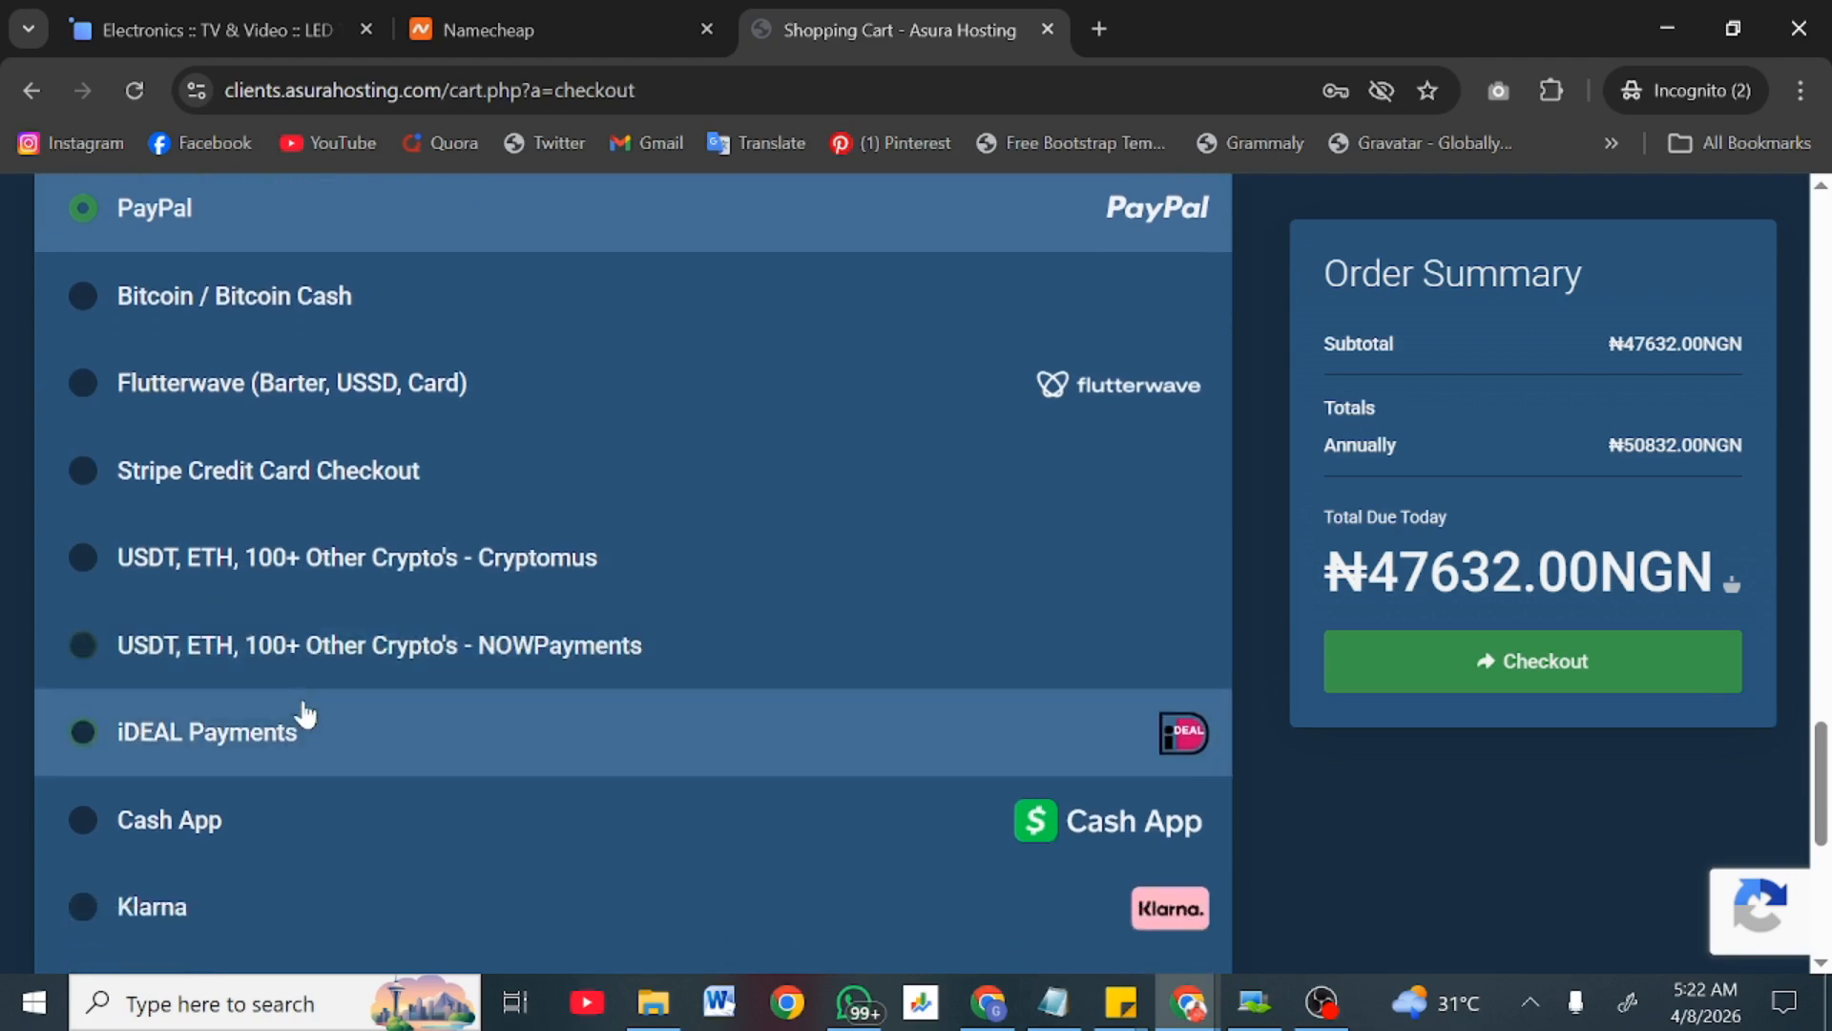
pyautogui.scroll(-2, 291, 759)
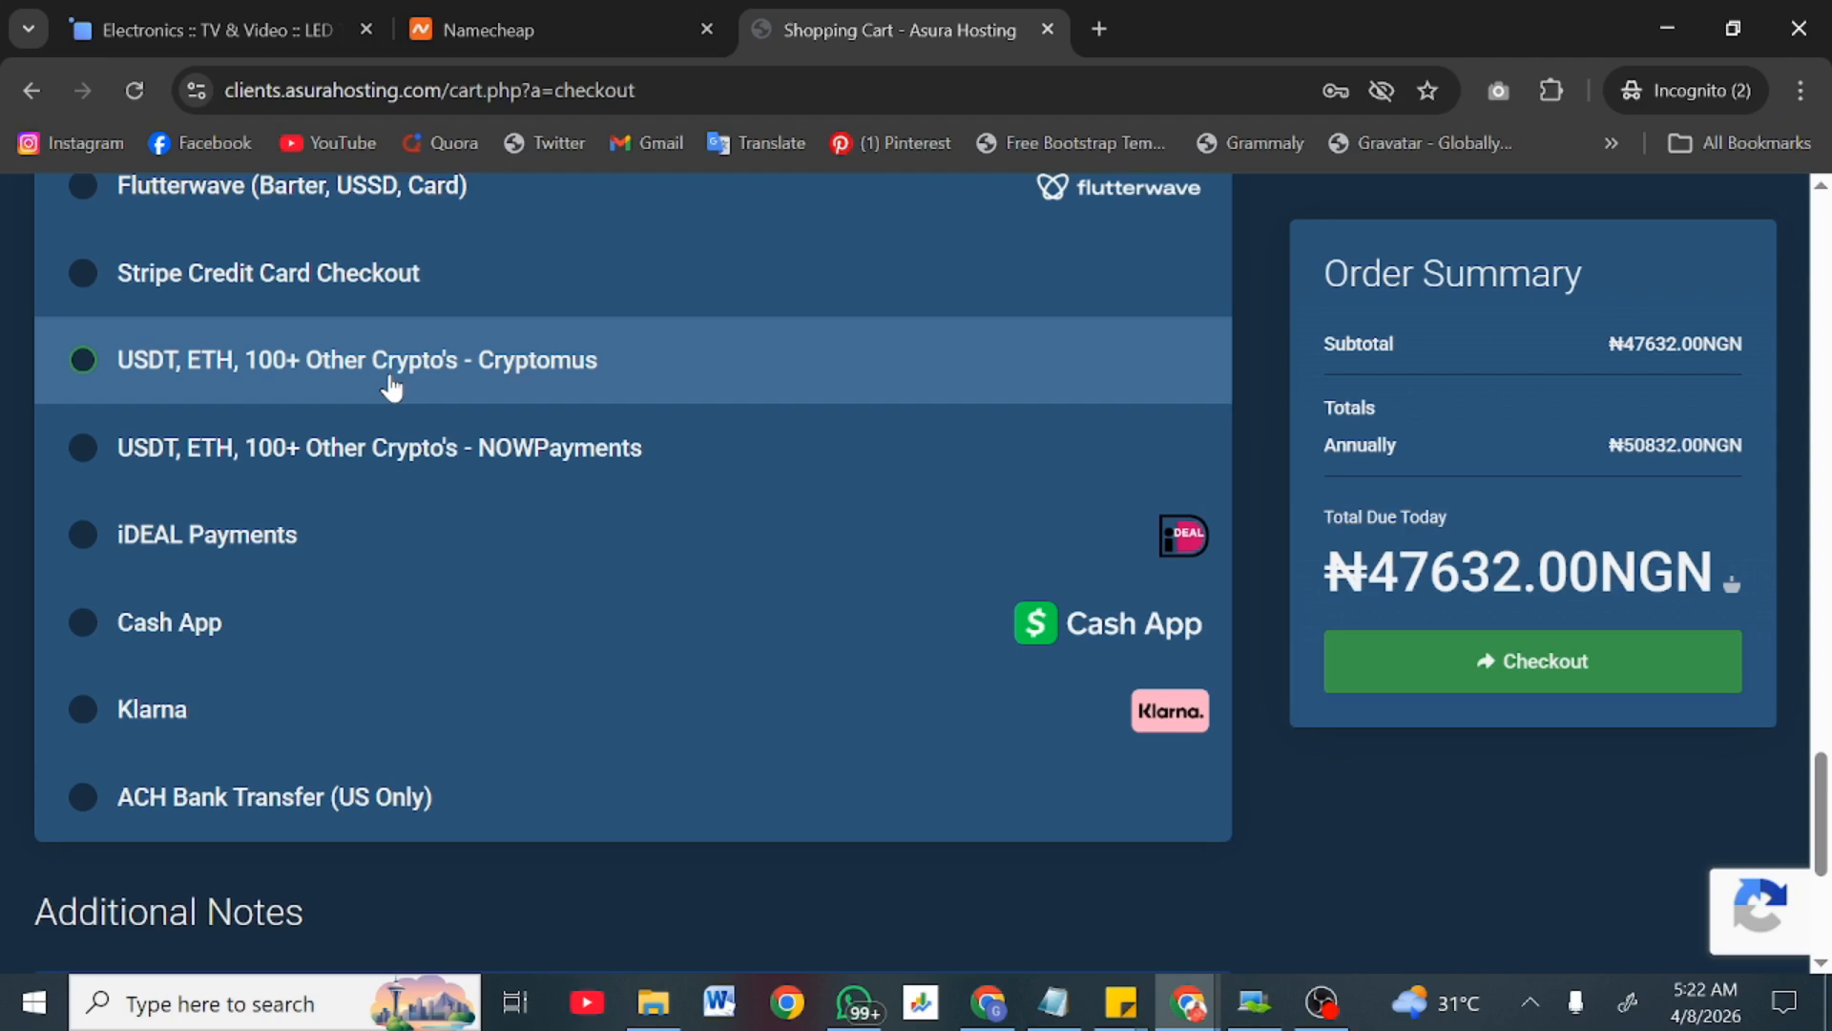
pyautogui.scroll(-3, 642, 695)
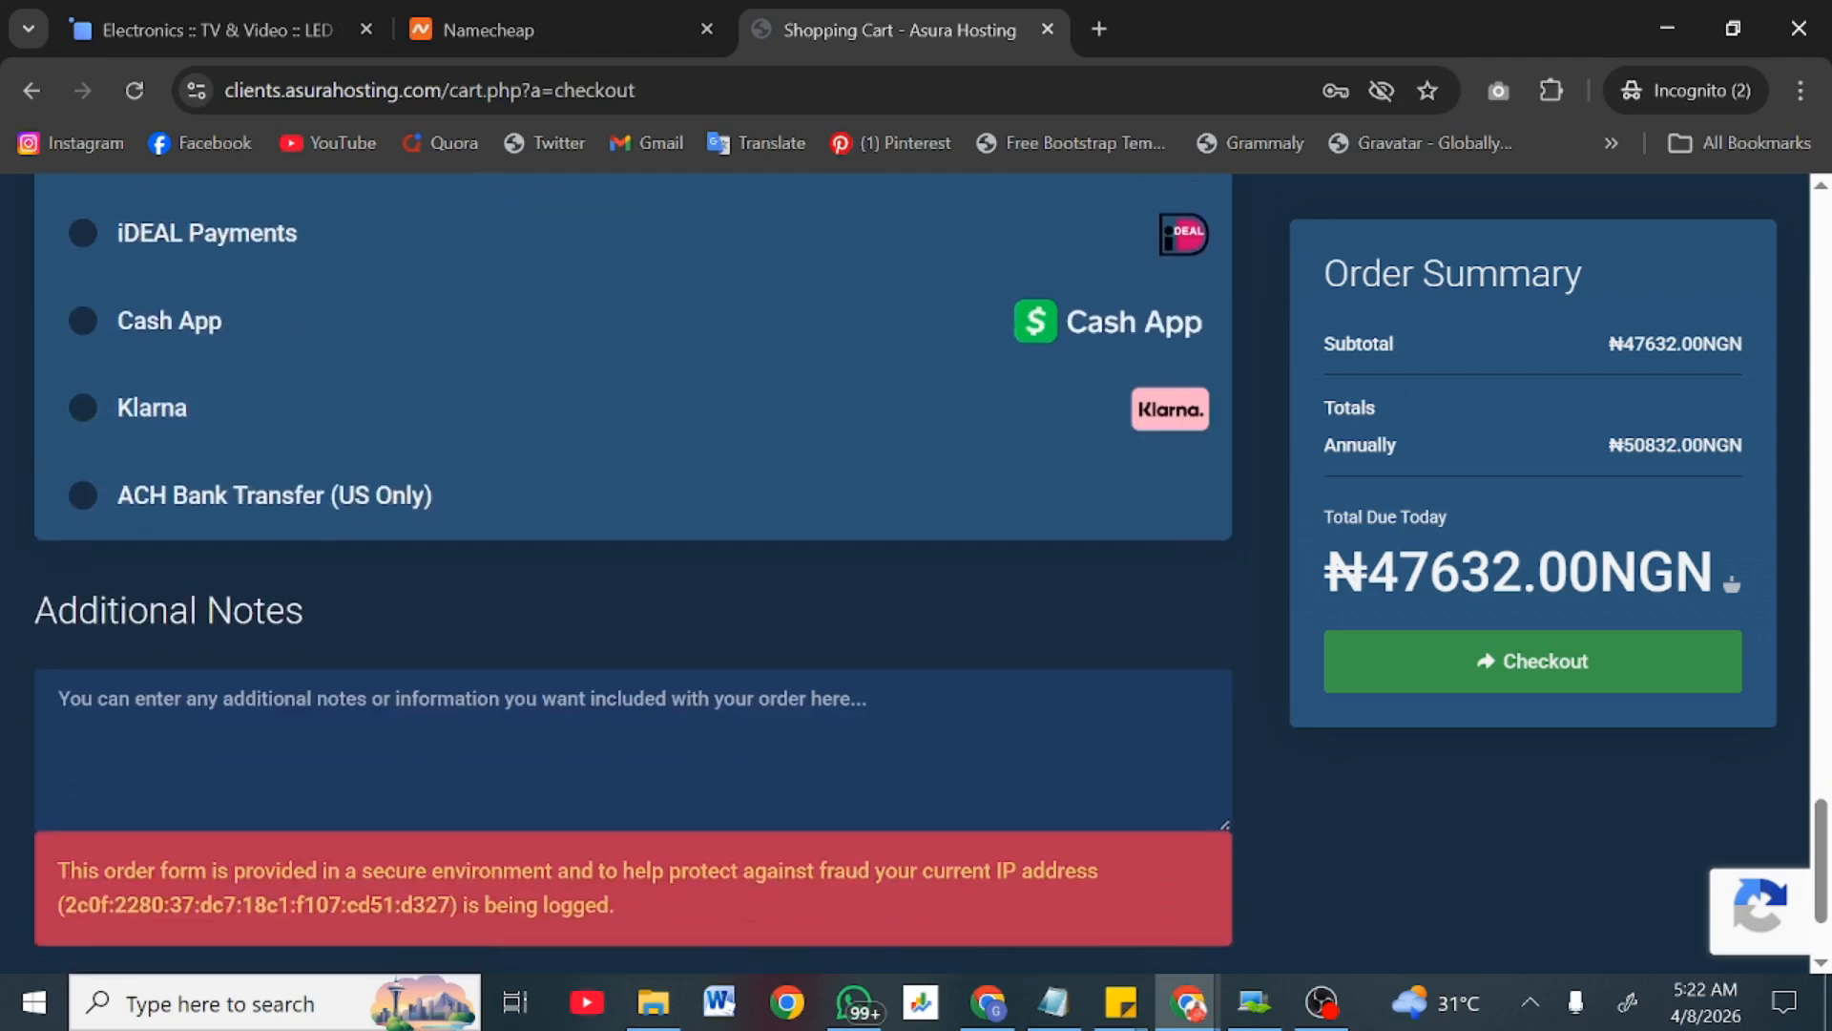
pyautogui.scroll(-2, 1012, 658)
pyautogui.scroll(3, 1410, 661)
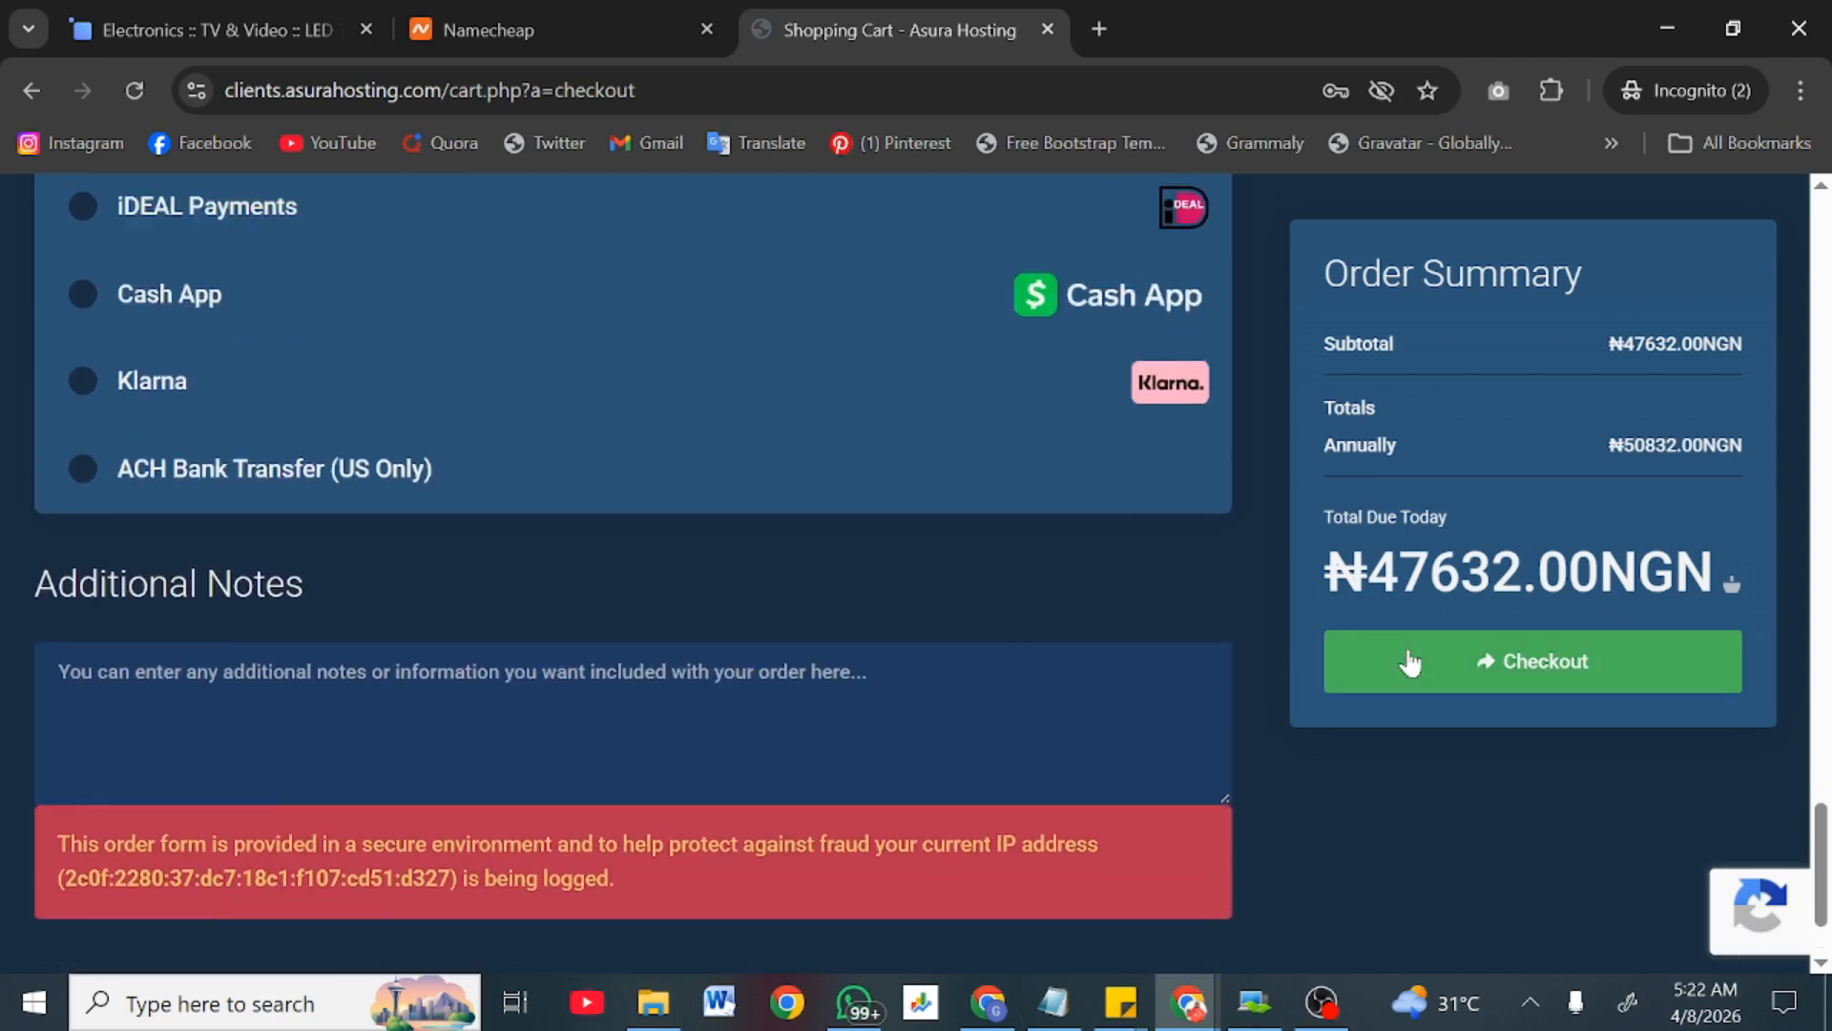
pyautogui.scroll(20, 1410, 661)
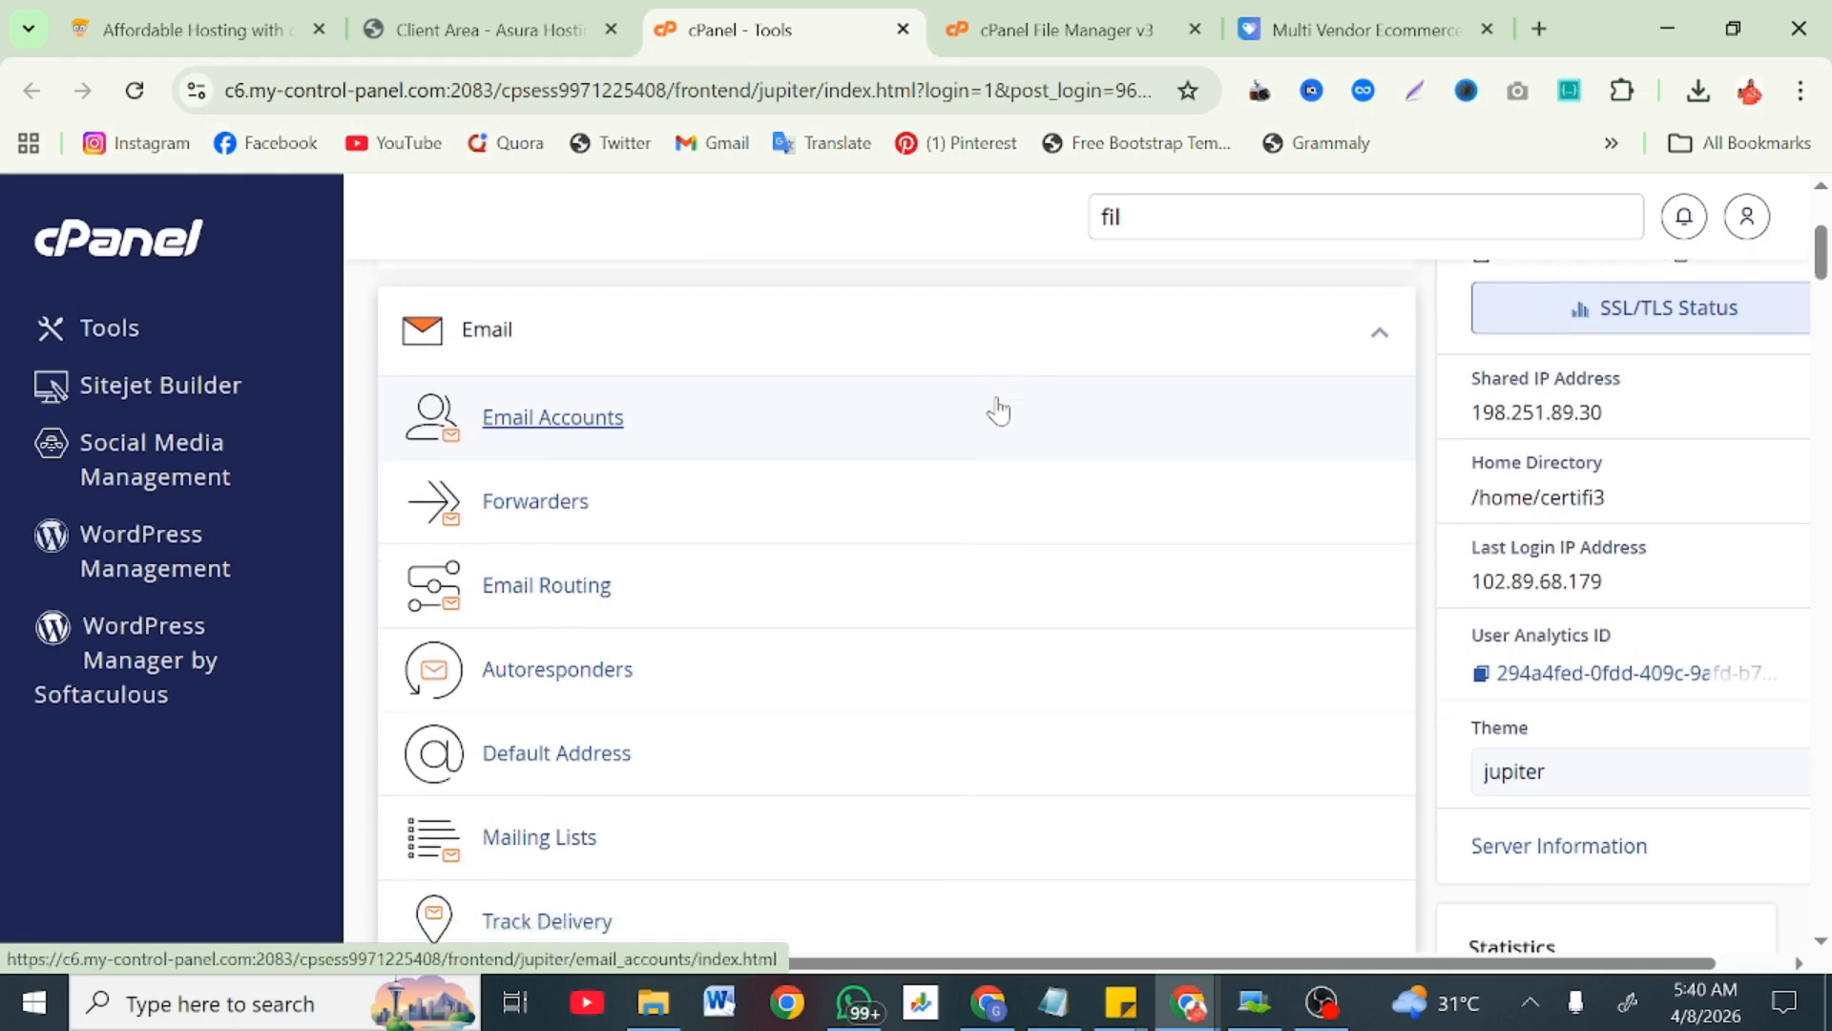
# Step: Scroll the filtered cPanel Tools page down to the Files section with File Manager
pyautogui.scroll(-2, 998, 410)
pyautogui.scroll(-8, 998, 411)
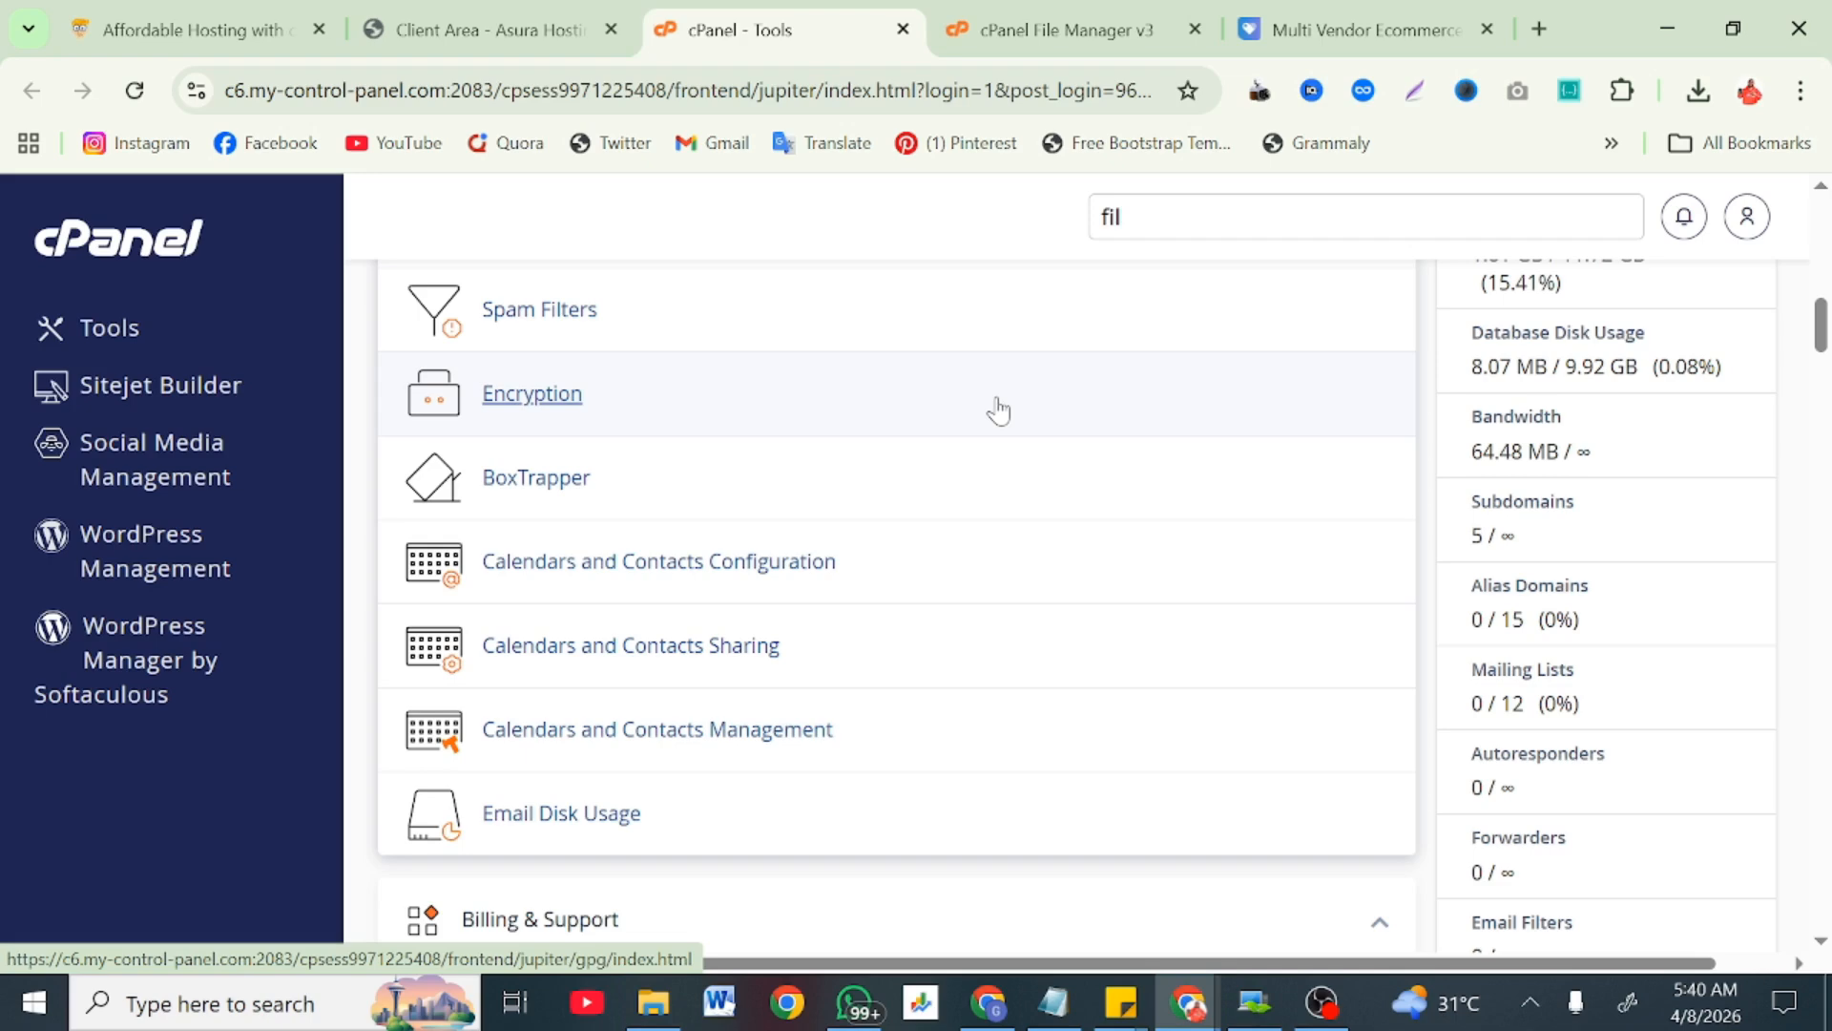
pyautogui.scroll(-15, 998, 410)
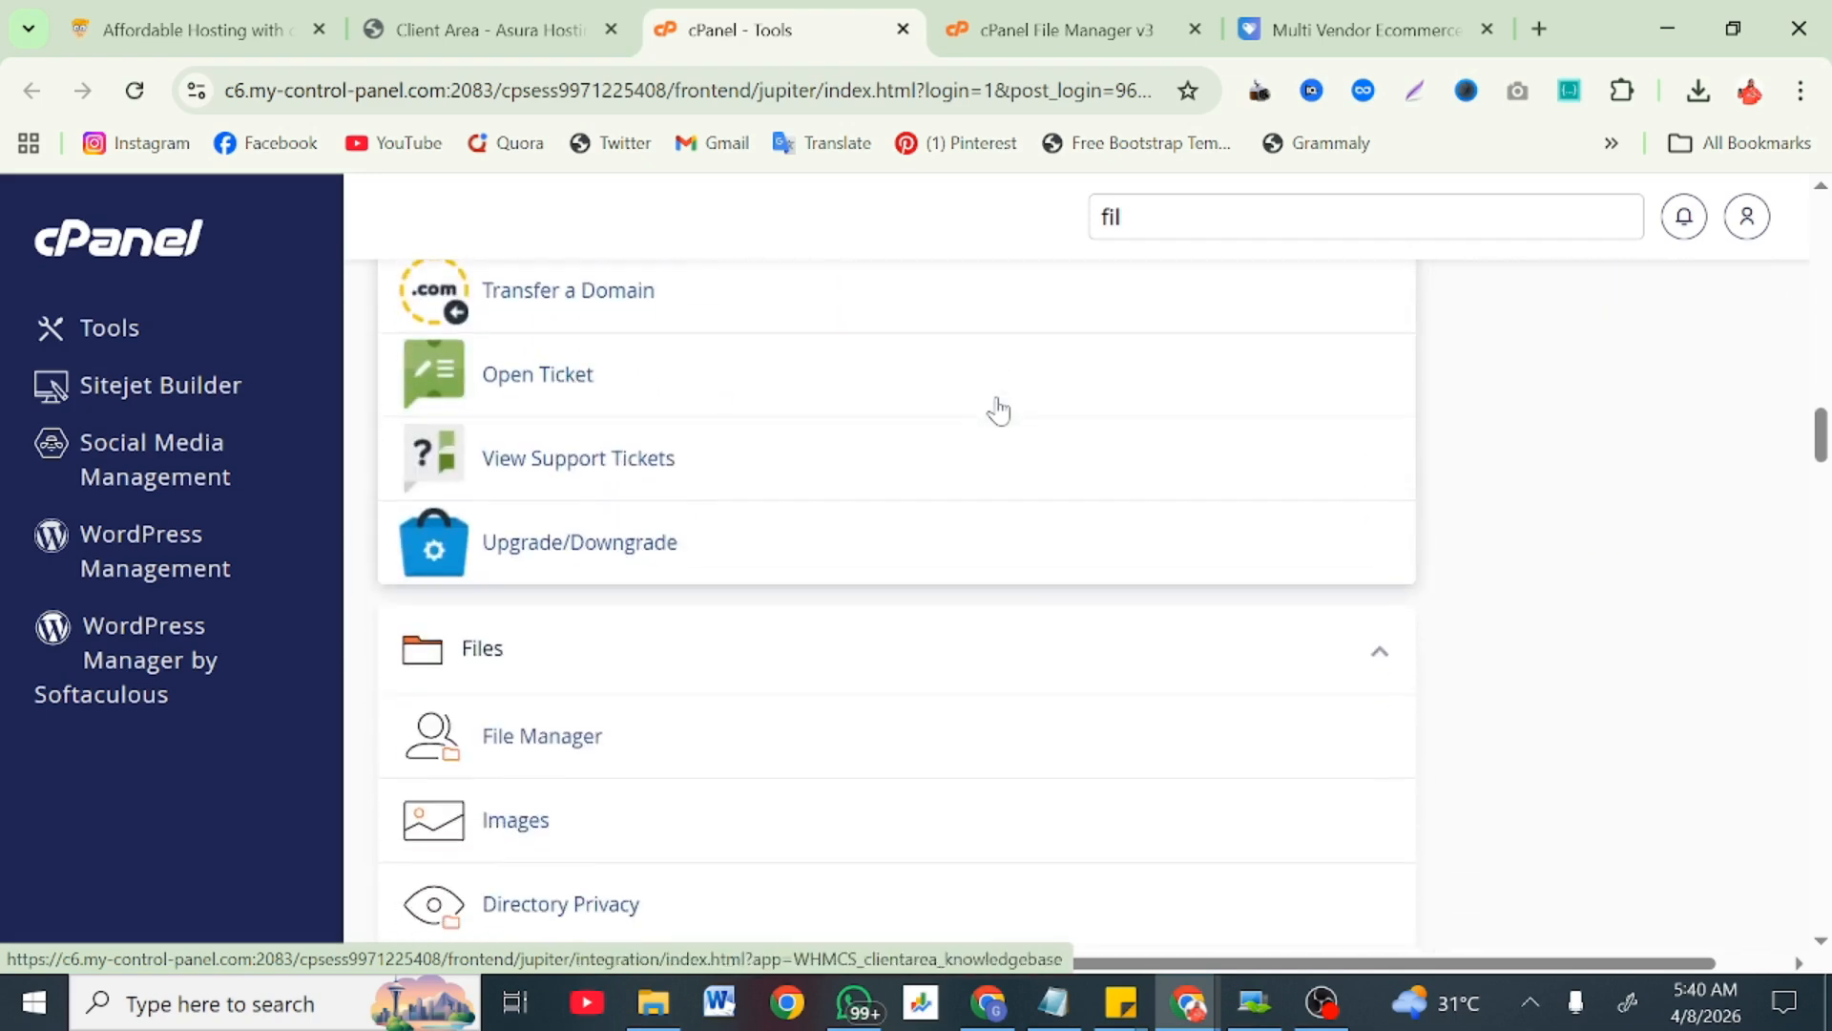
pyautogui.scroll(-1, 998, 410)
pyautogui.scroll(-5, 999, 410)
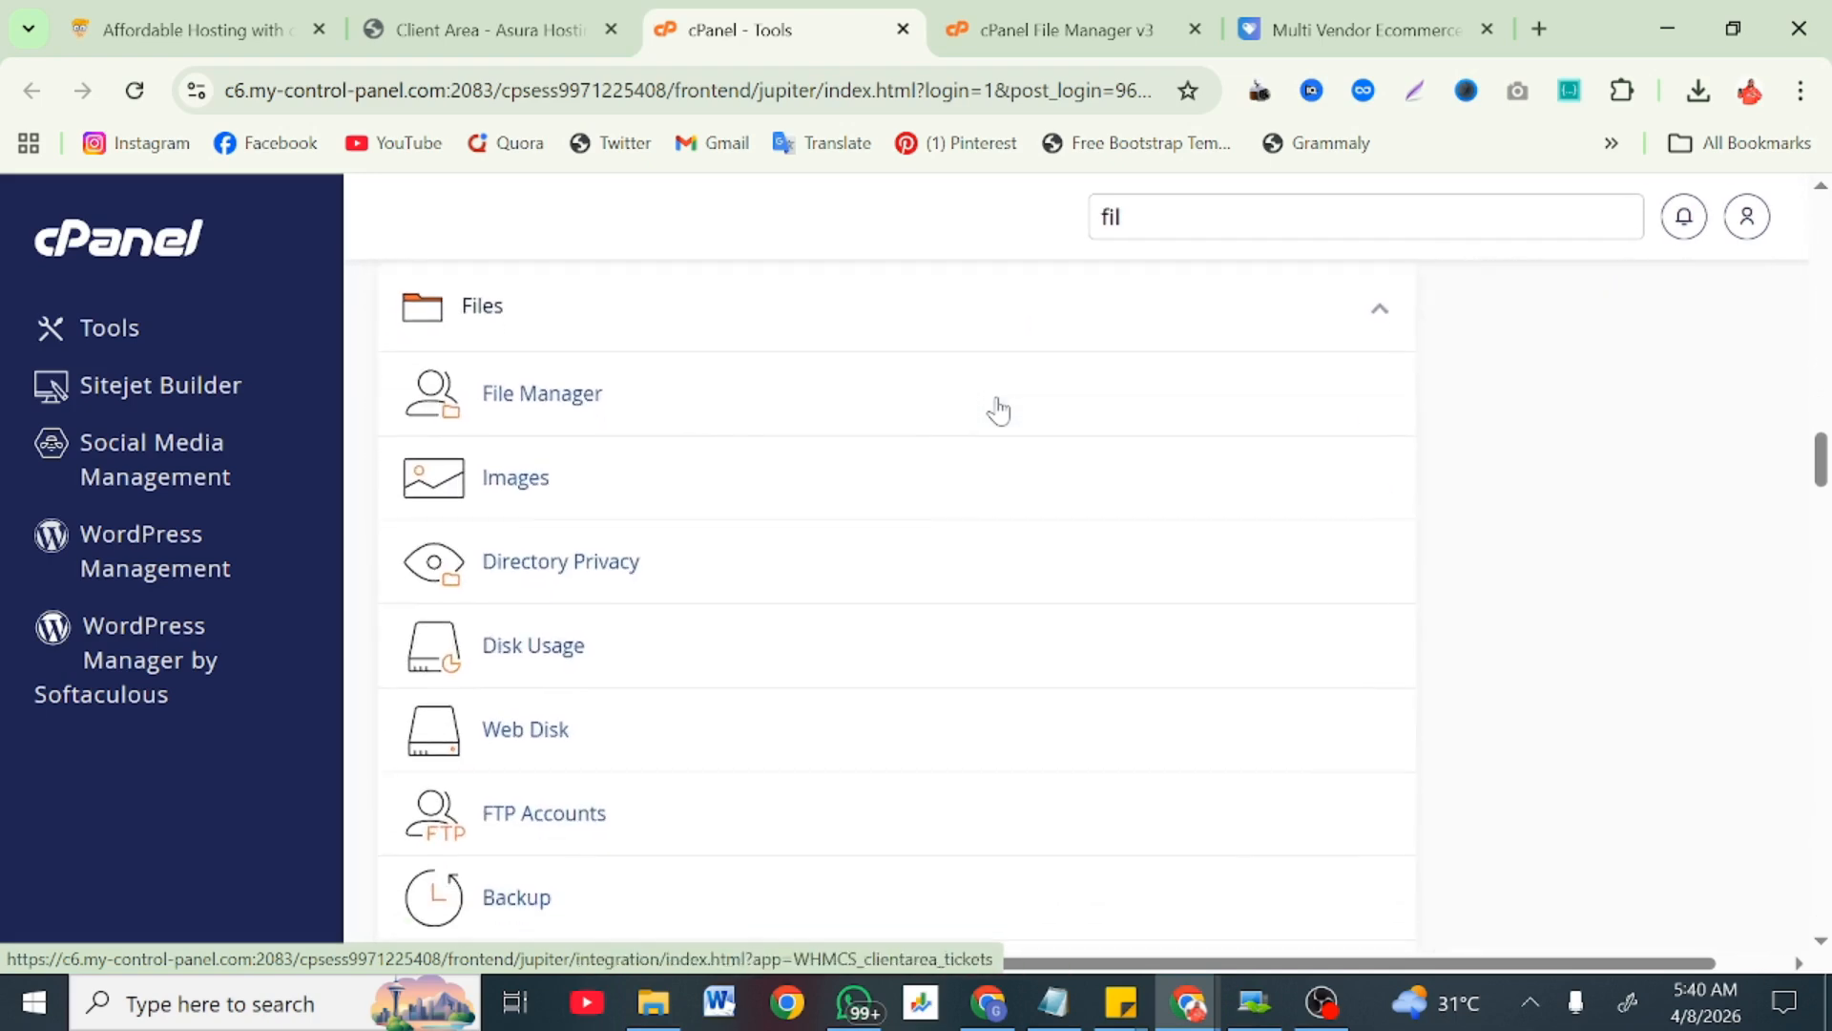
pyautogui.scroll(2, 998, 411)
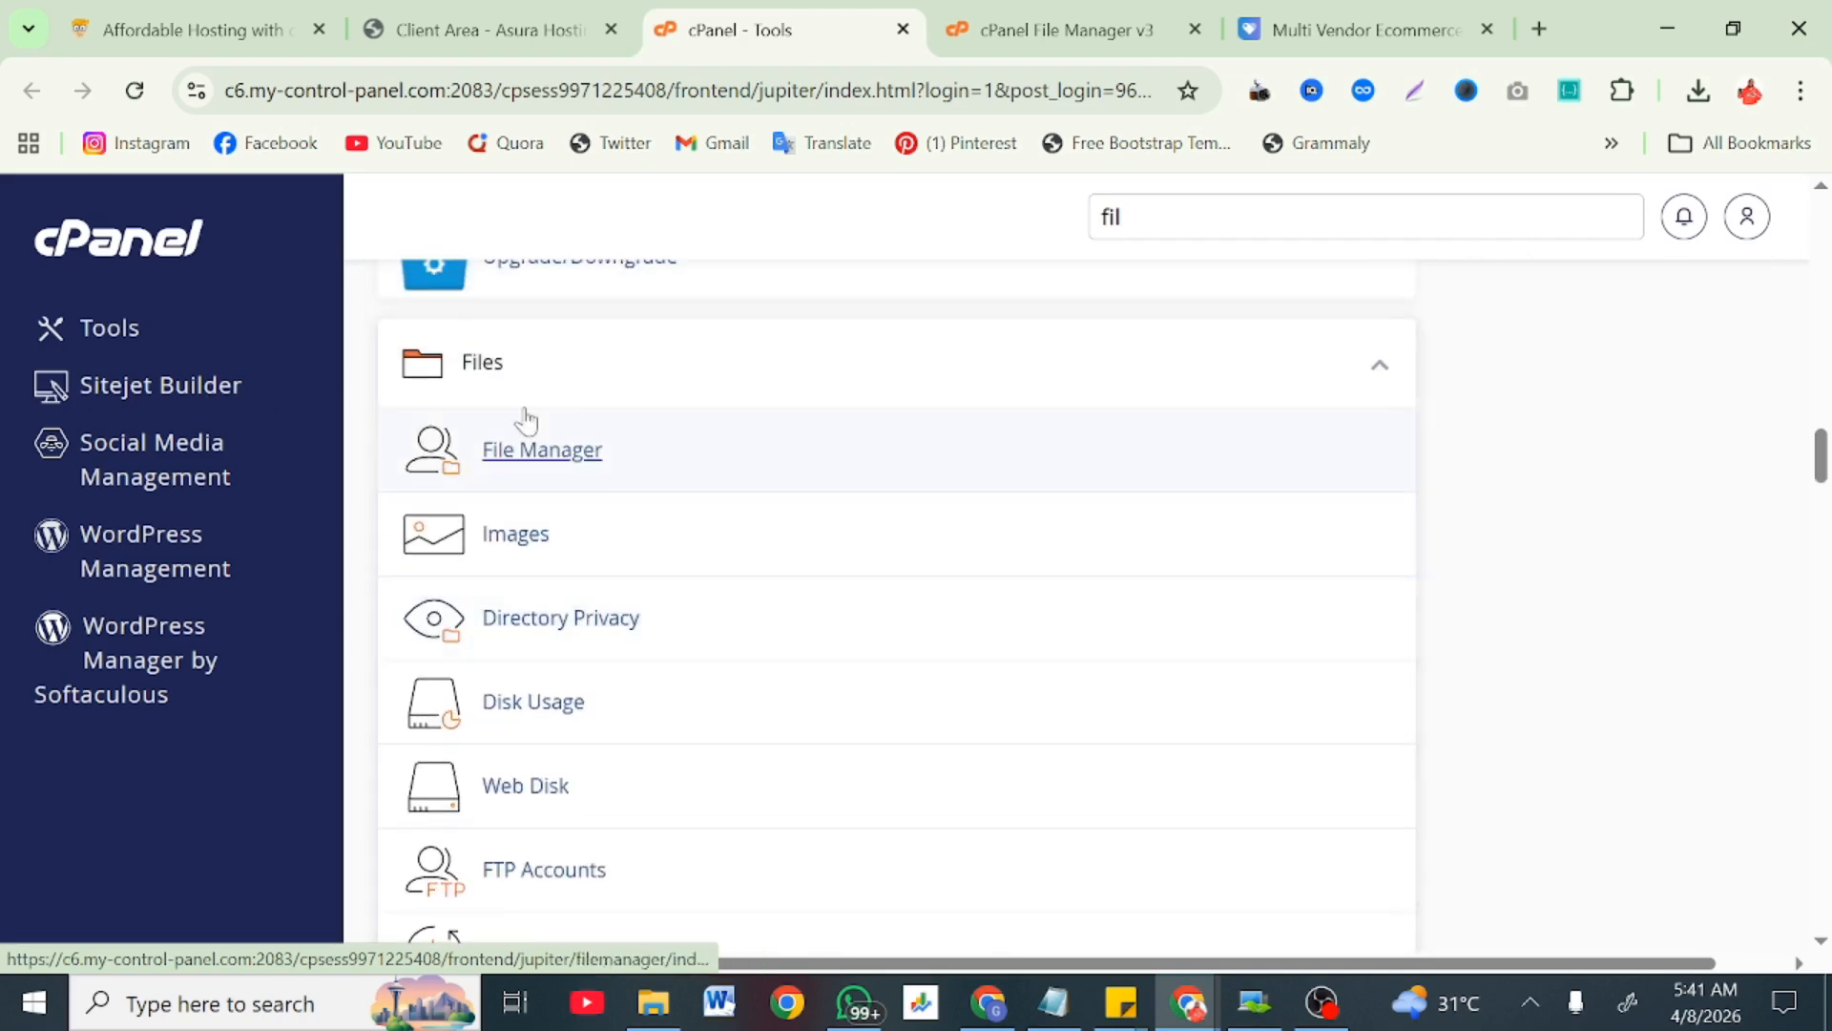
# Step: Close the duplicate File Manager tab and return to the existing File Manager tab
pyautogui.rightClick(573, 462)
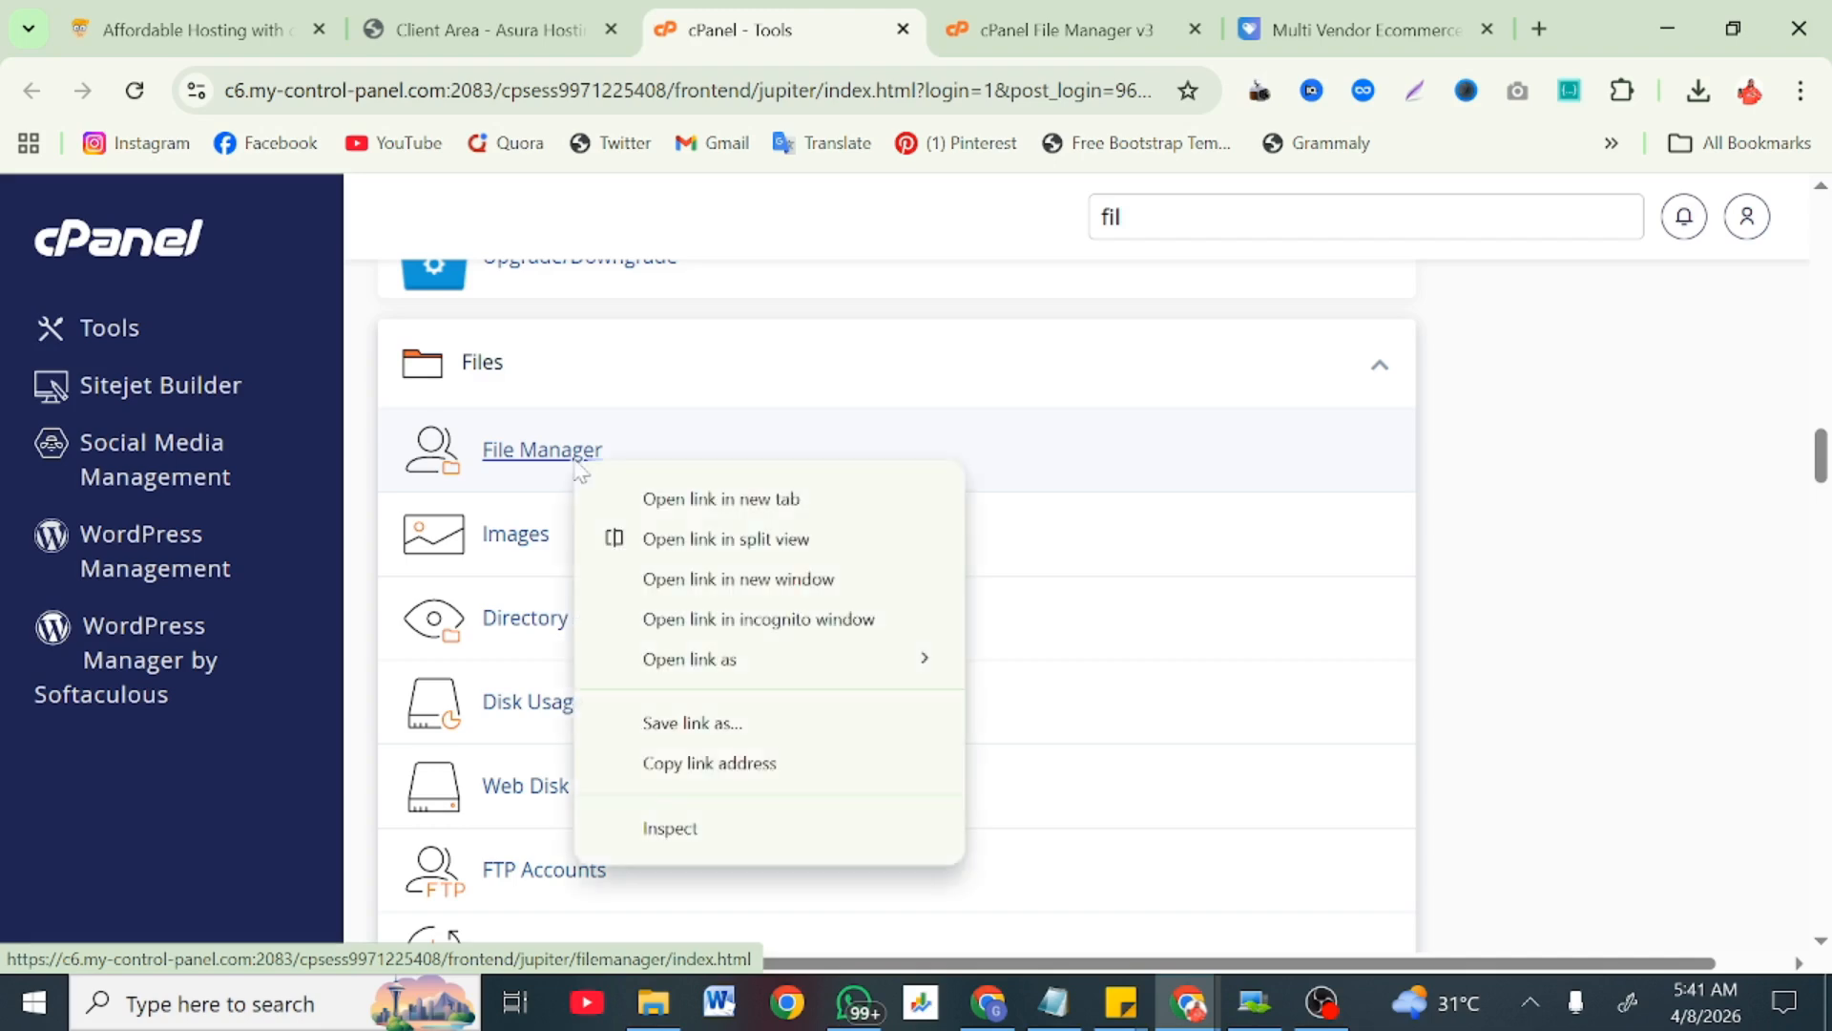
pyautogui.click(659, 500)
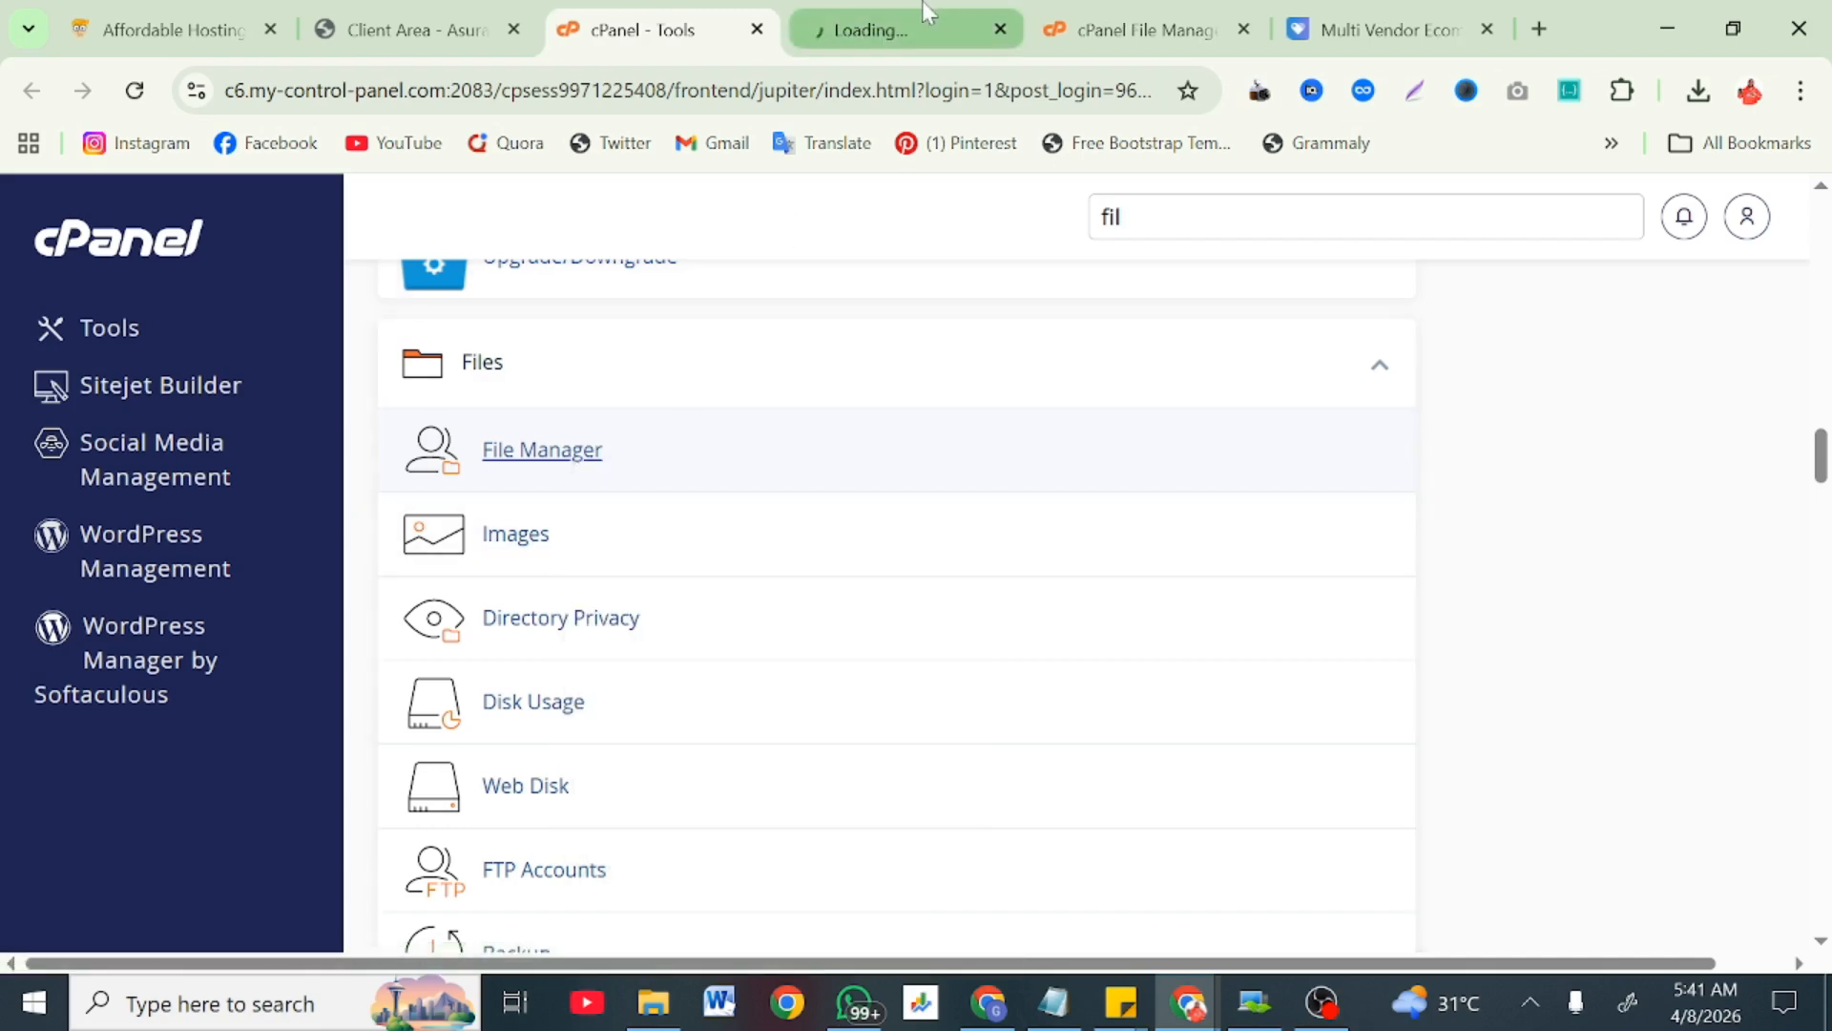
pyautogui.click(1002, 30)
pyautogui.click(960, 30)
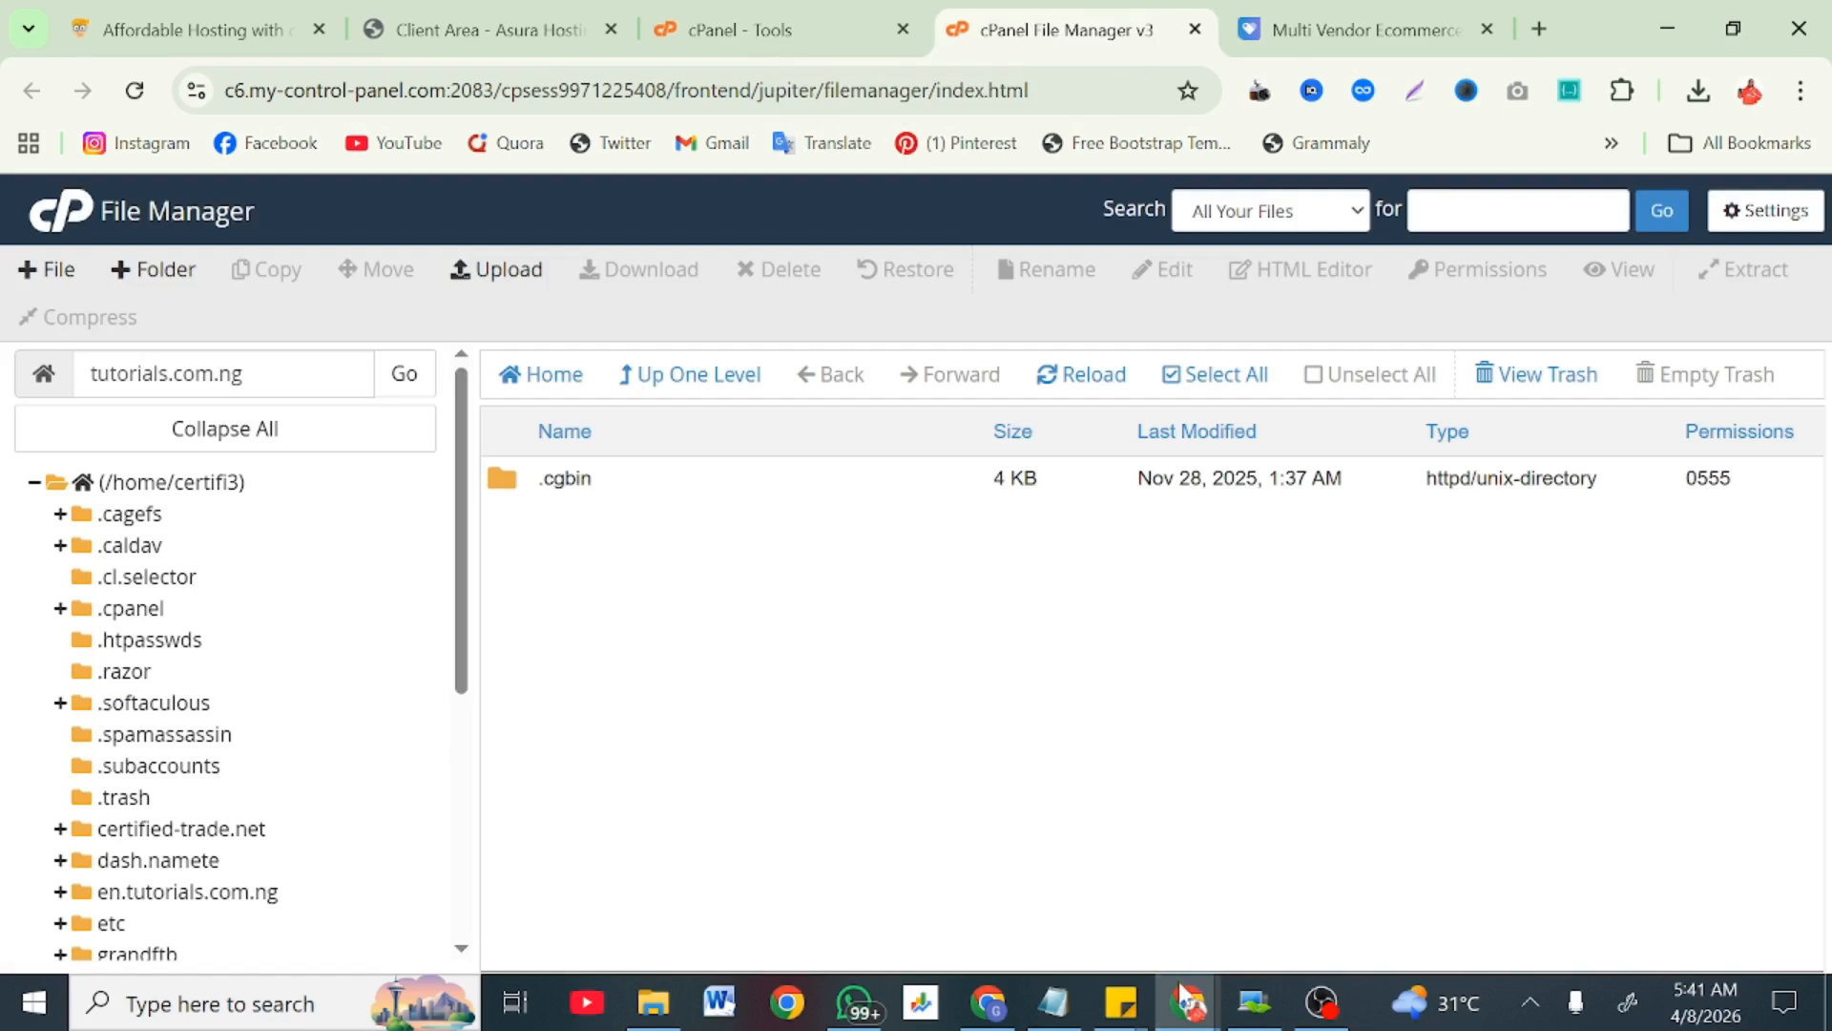
# Step: Bring the Asura Hosting window forward and open the store's Web Hosting - cPanel plans
pyautogui.moveTo(1185, 1000)
pyautogui.click(1447, 899)
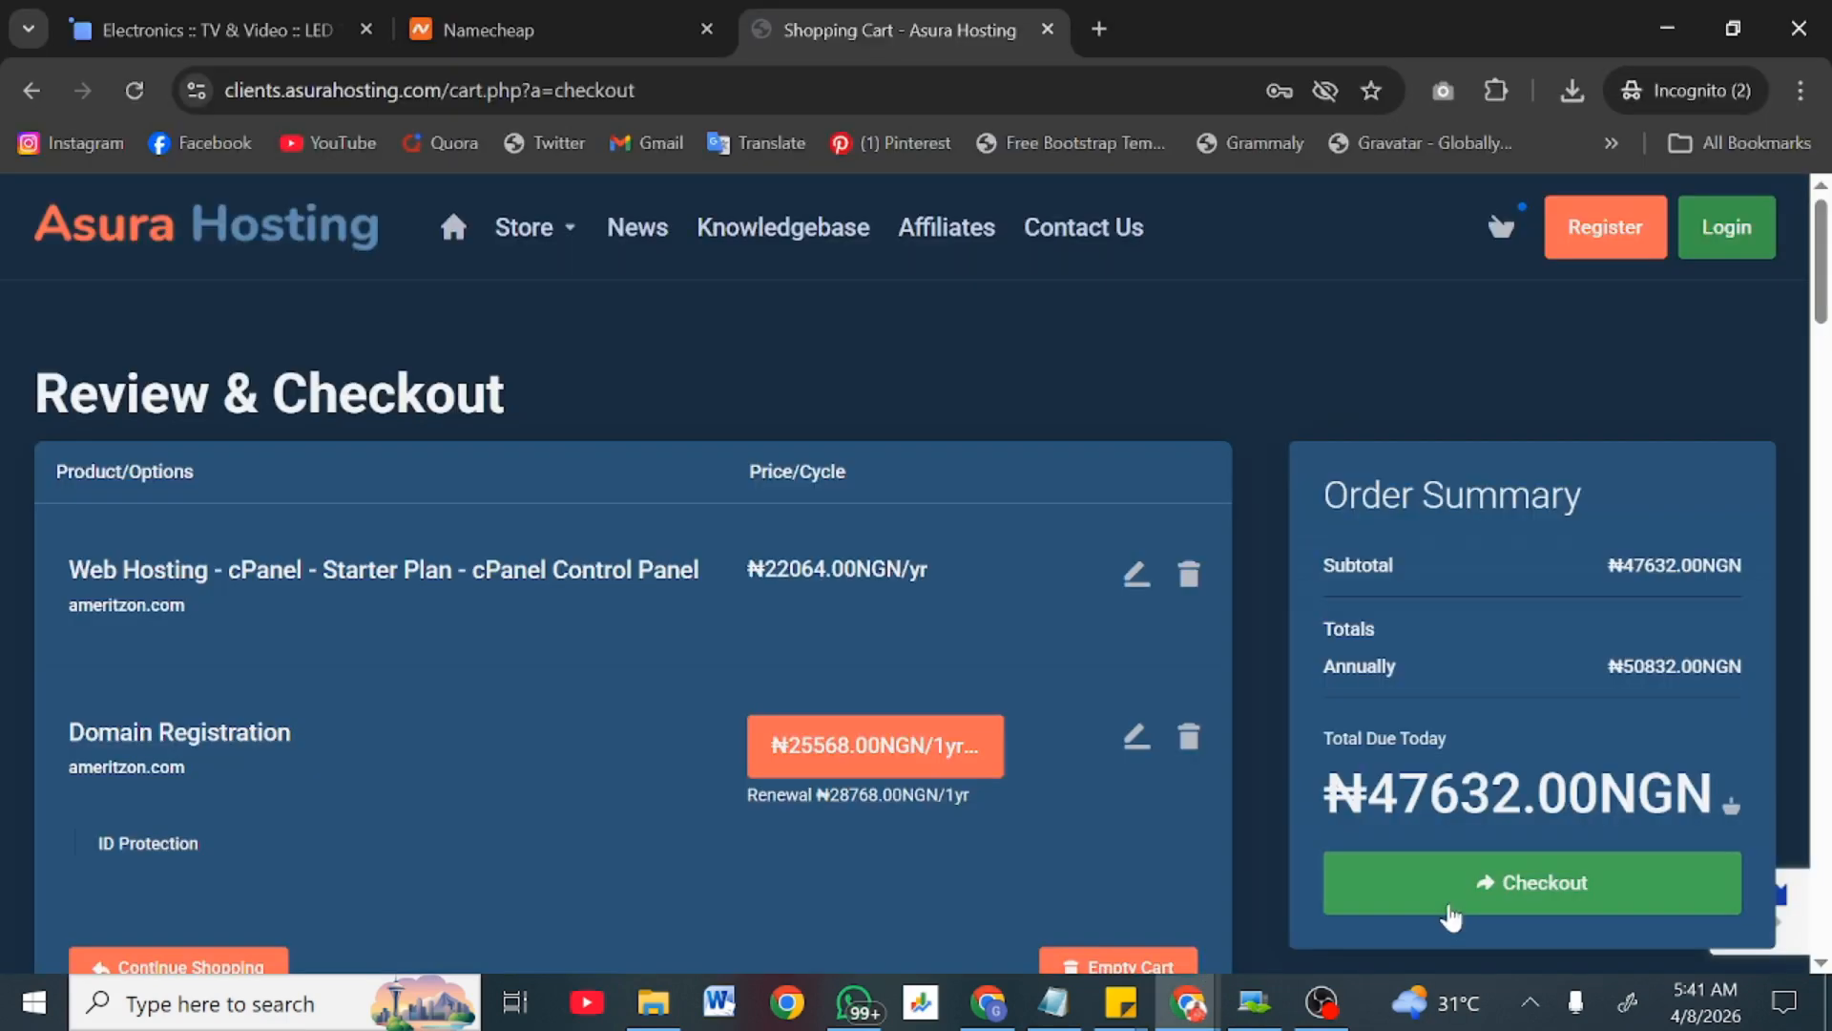
pyautogui.click(534, 232)
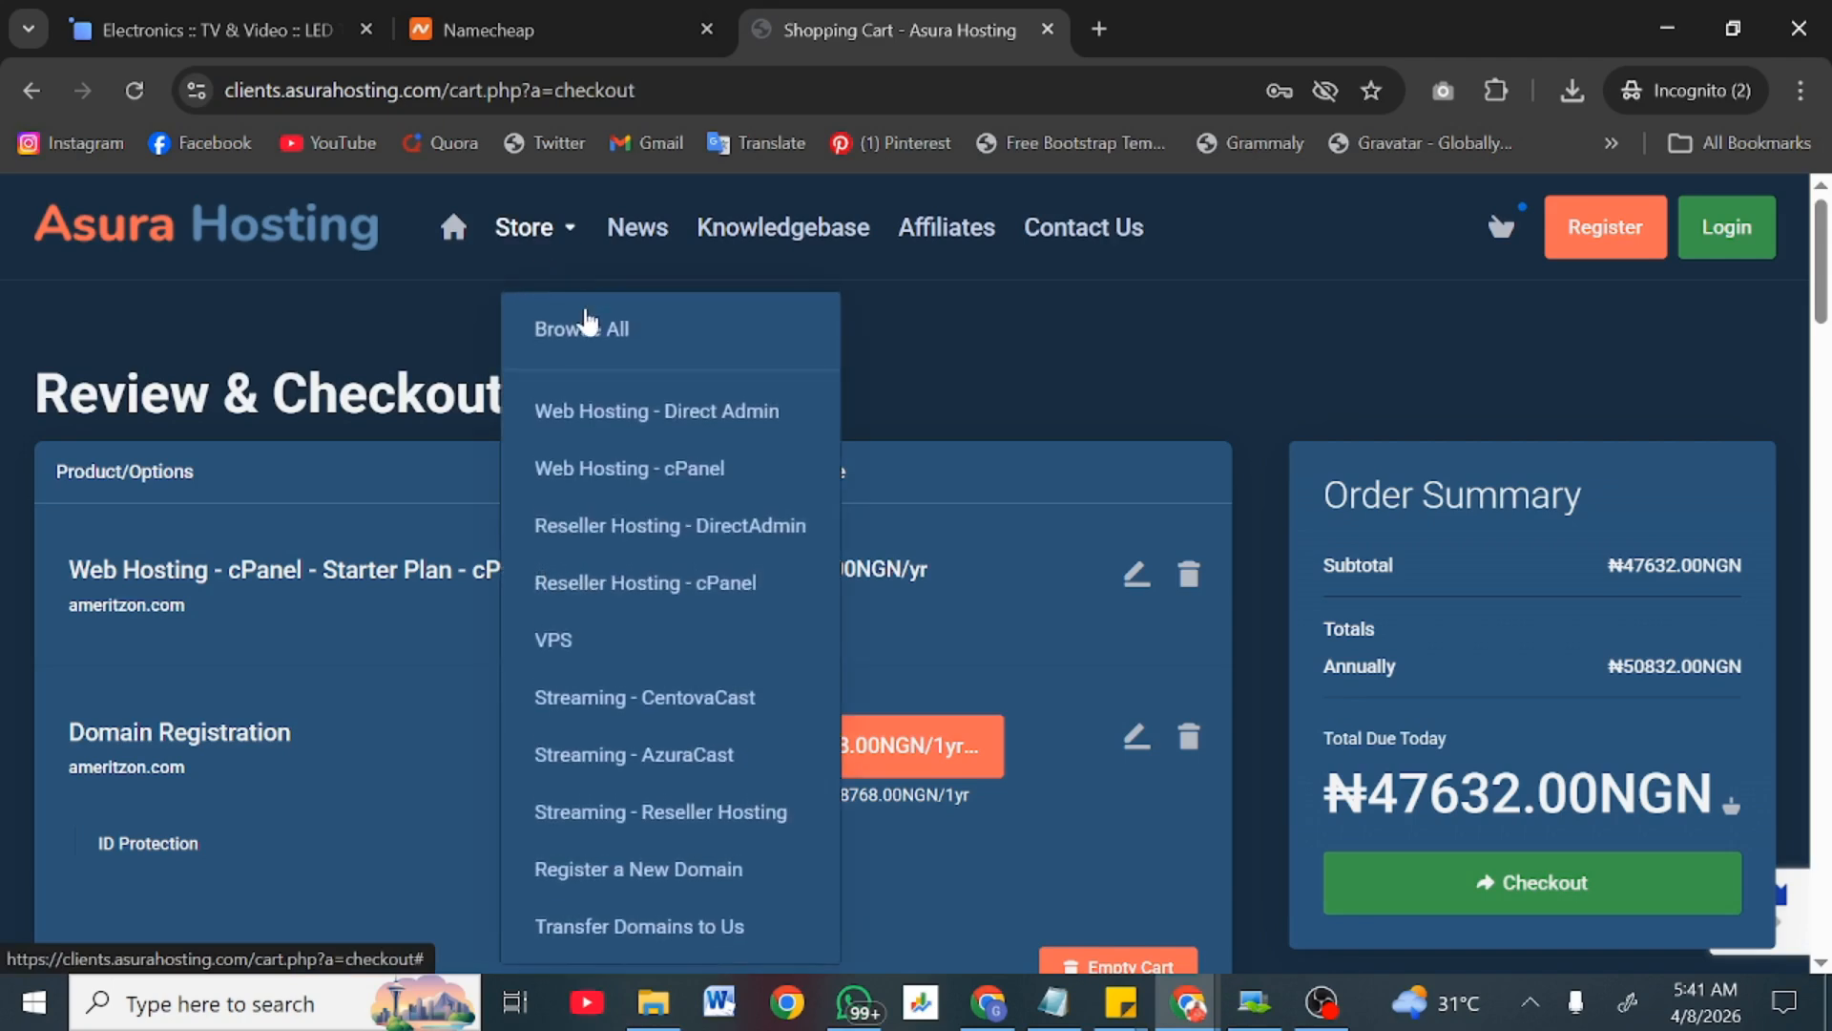
pyautogui.click(607, 469)
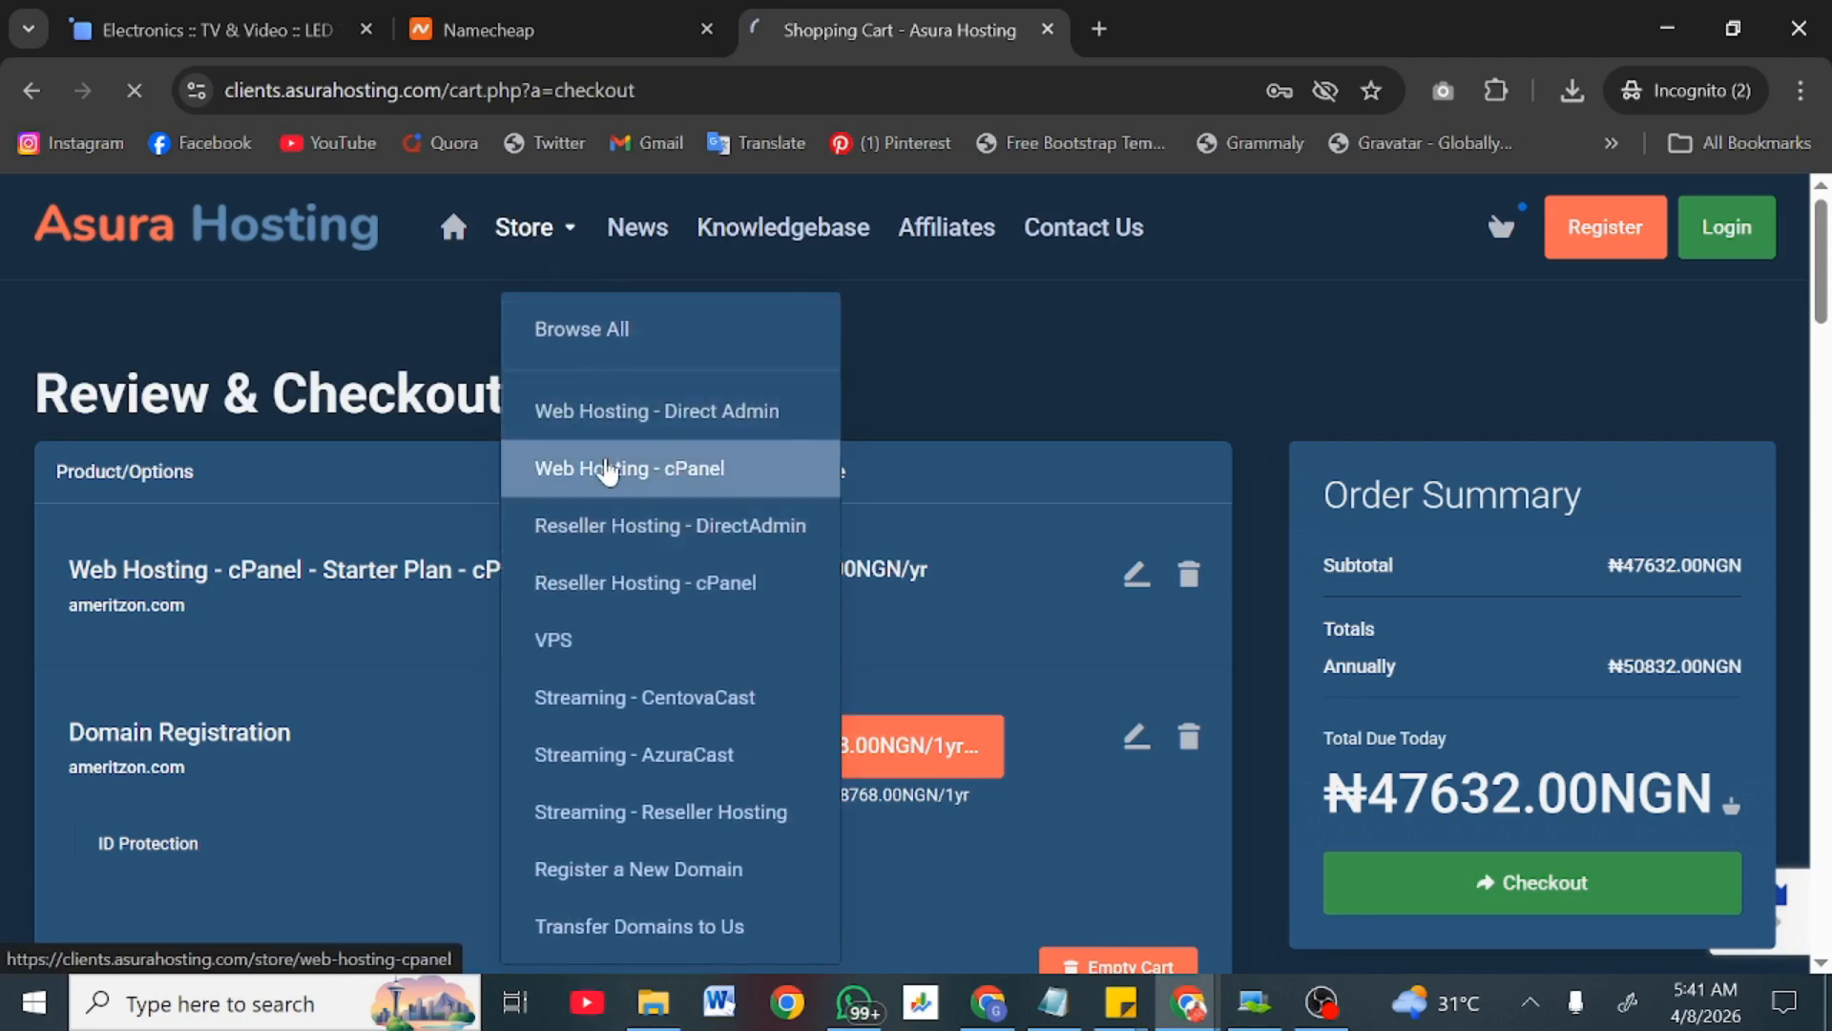
# Step: Highlight the starter plan's '15 Websites/Domains' feature, then minimize the Asura Hosting window
pyautogui.scroll(-5, 606, 467)
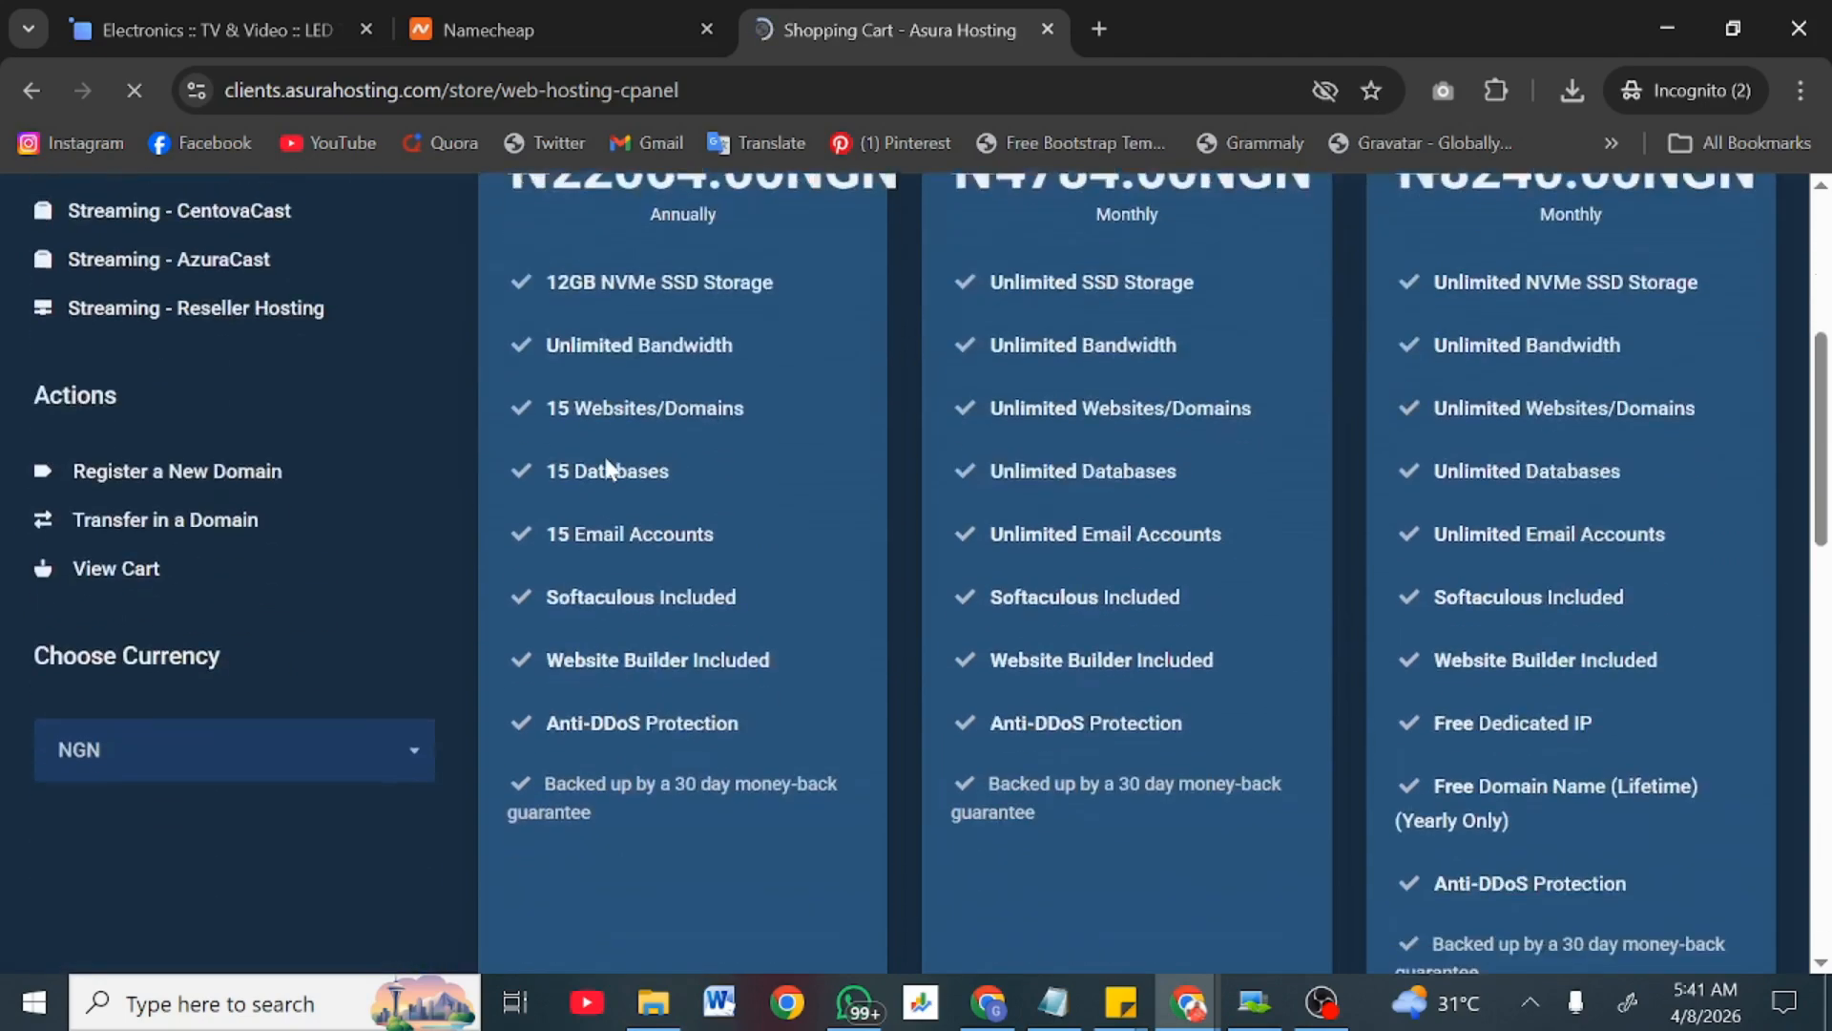
pyautogui.scroll(1, 605, 458)
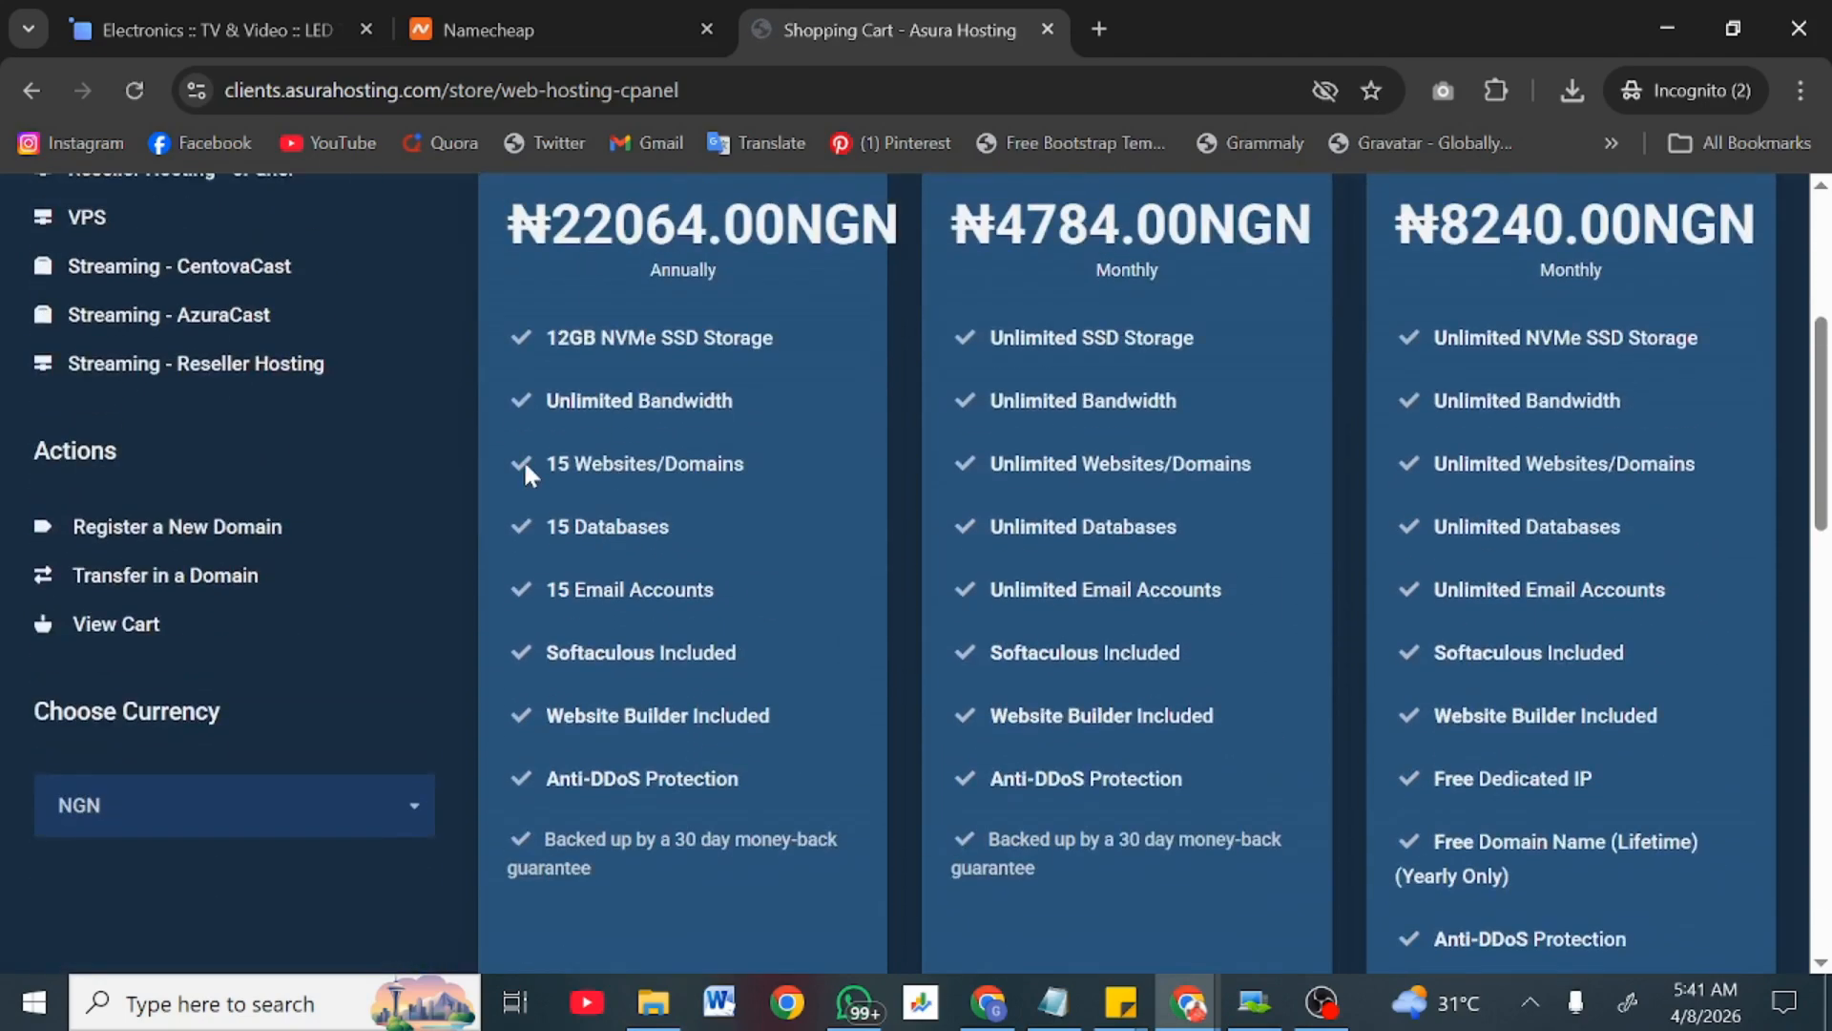
pyautogui.moveTo(523, 460); pyautogui.dragTo(733, 467)
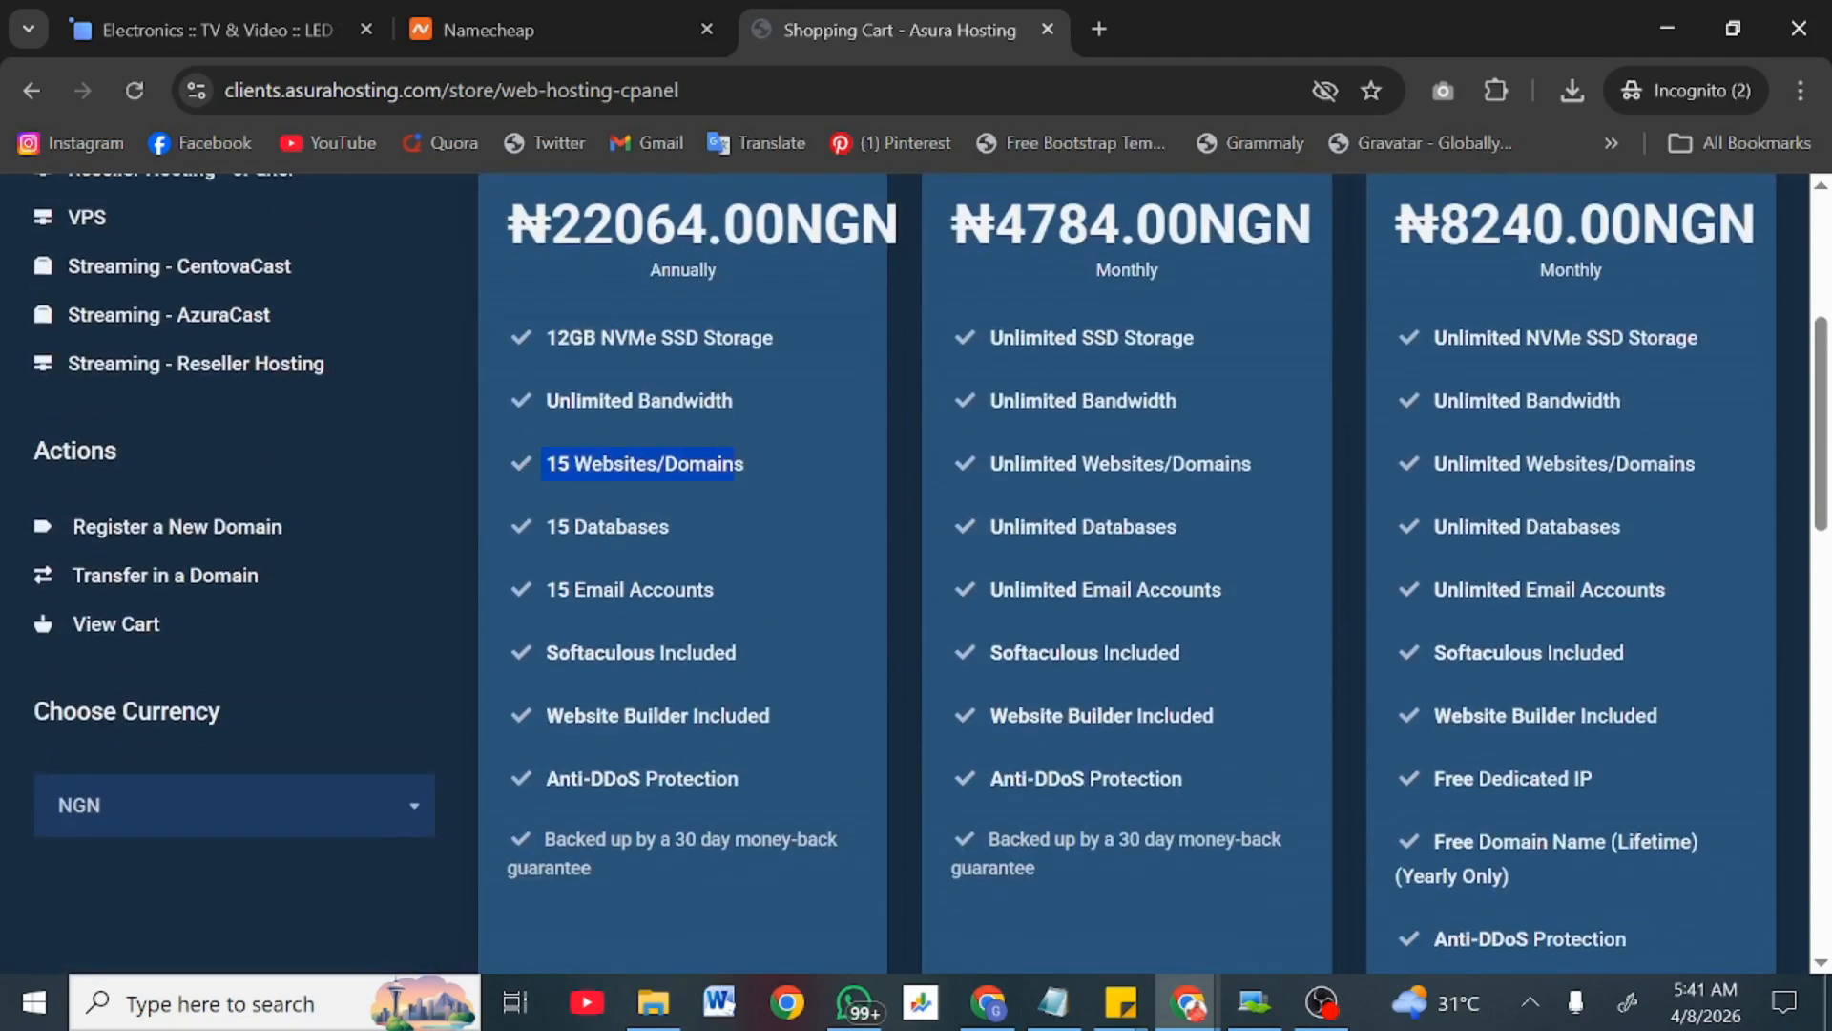
pyautogui.click(1681, 13)
# Step: Review General Information on the cPanel Tools page, then go back to the File Manager tab
pyautogui.click(742, 13)
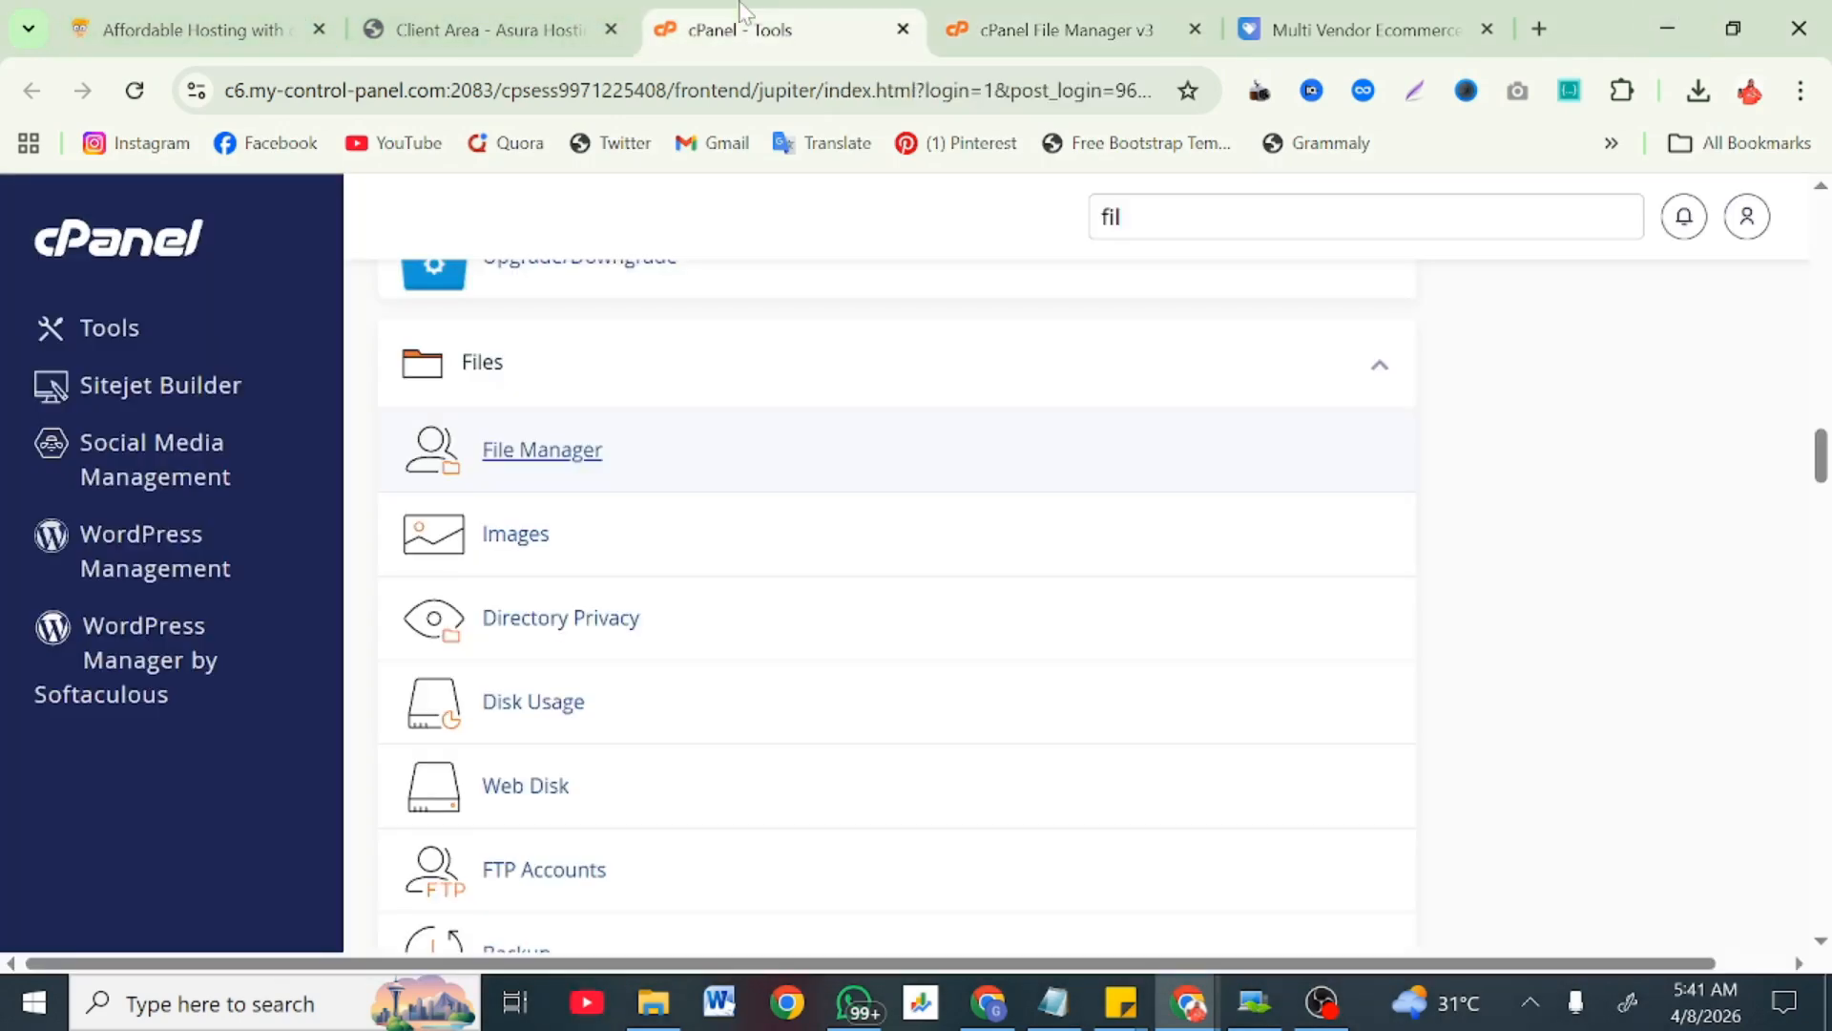
pyautogui.scroll(20, 1088, 363)
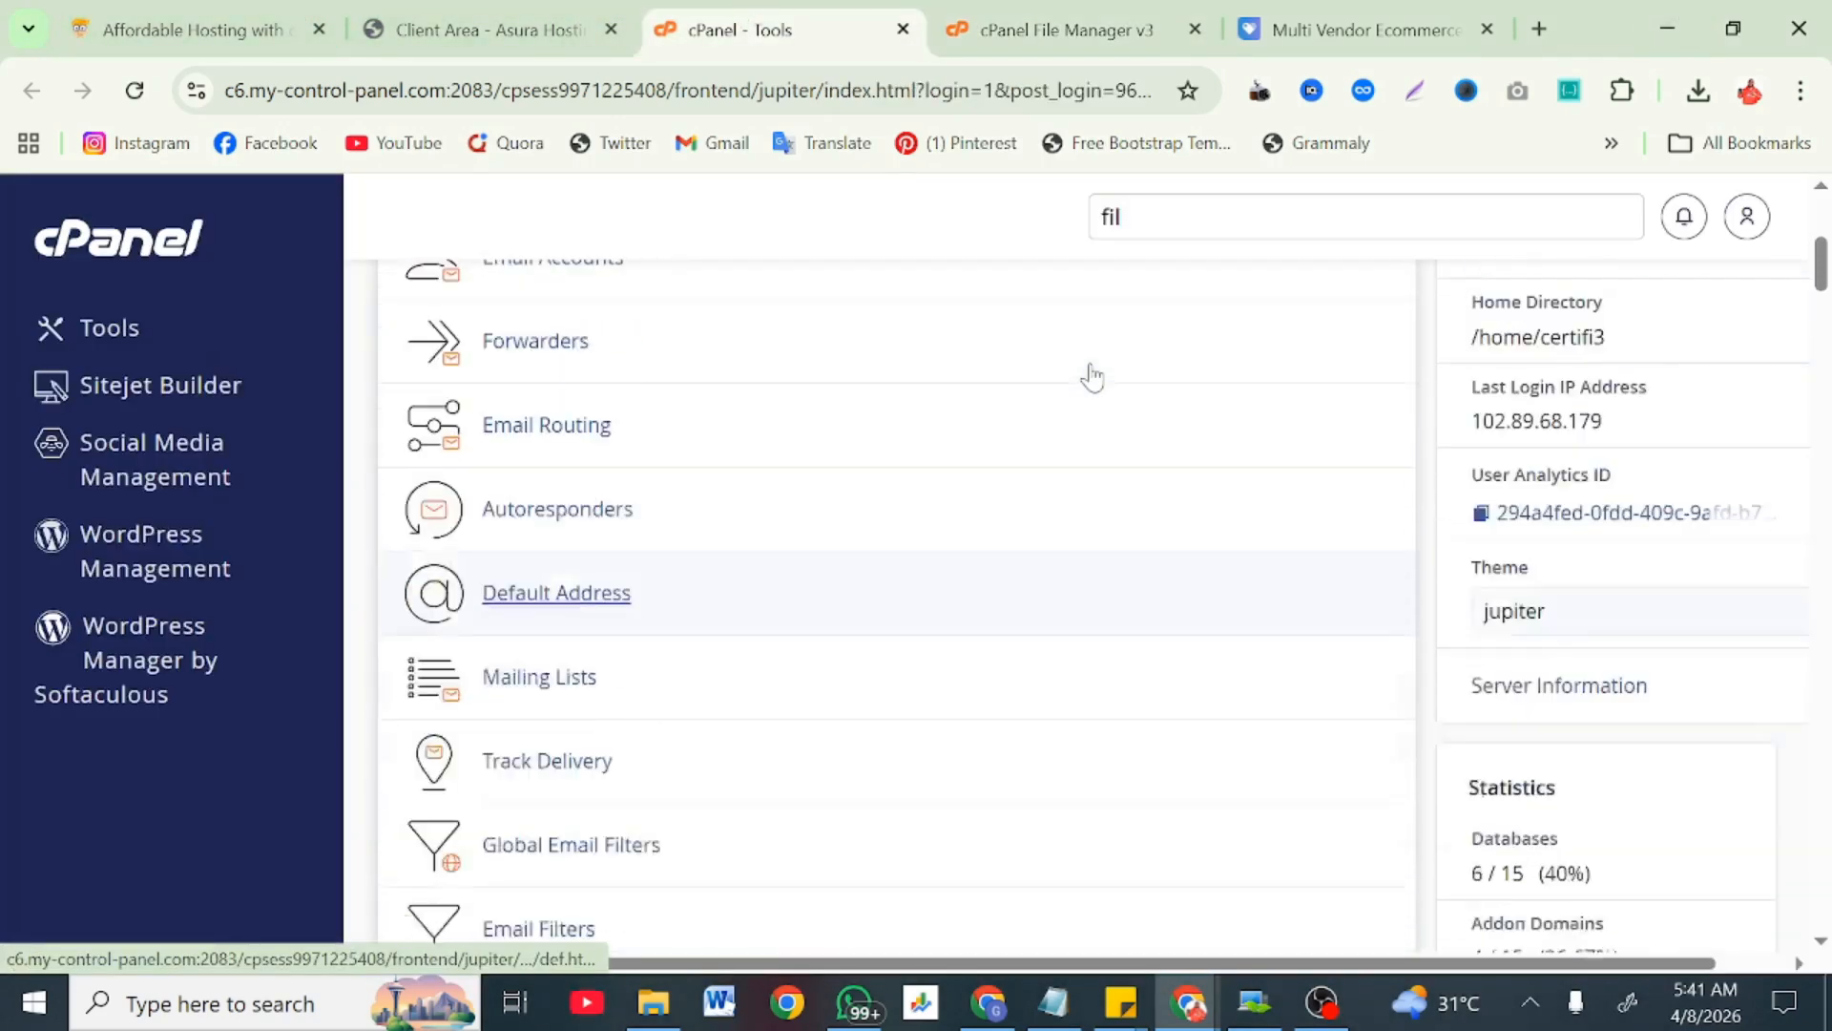
pyautogui.scroll(4, 1090, 368)
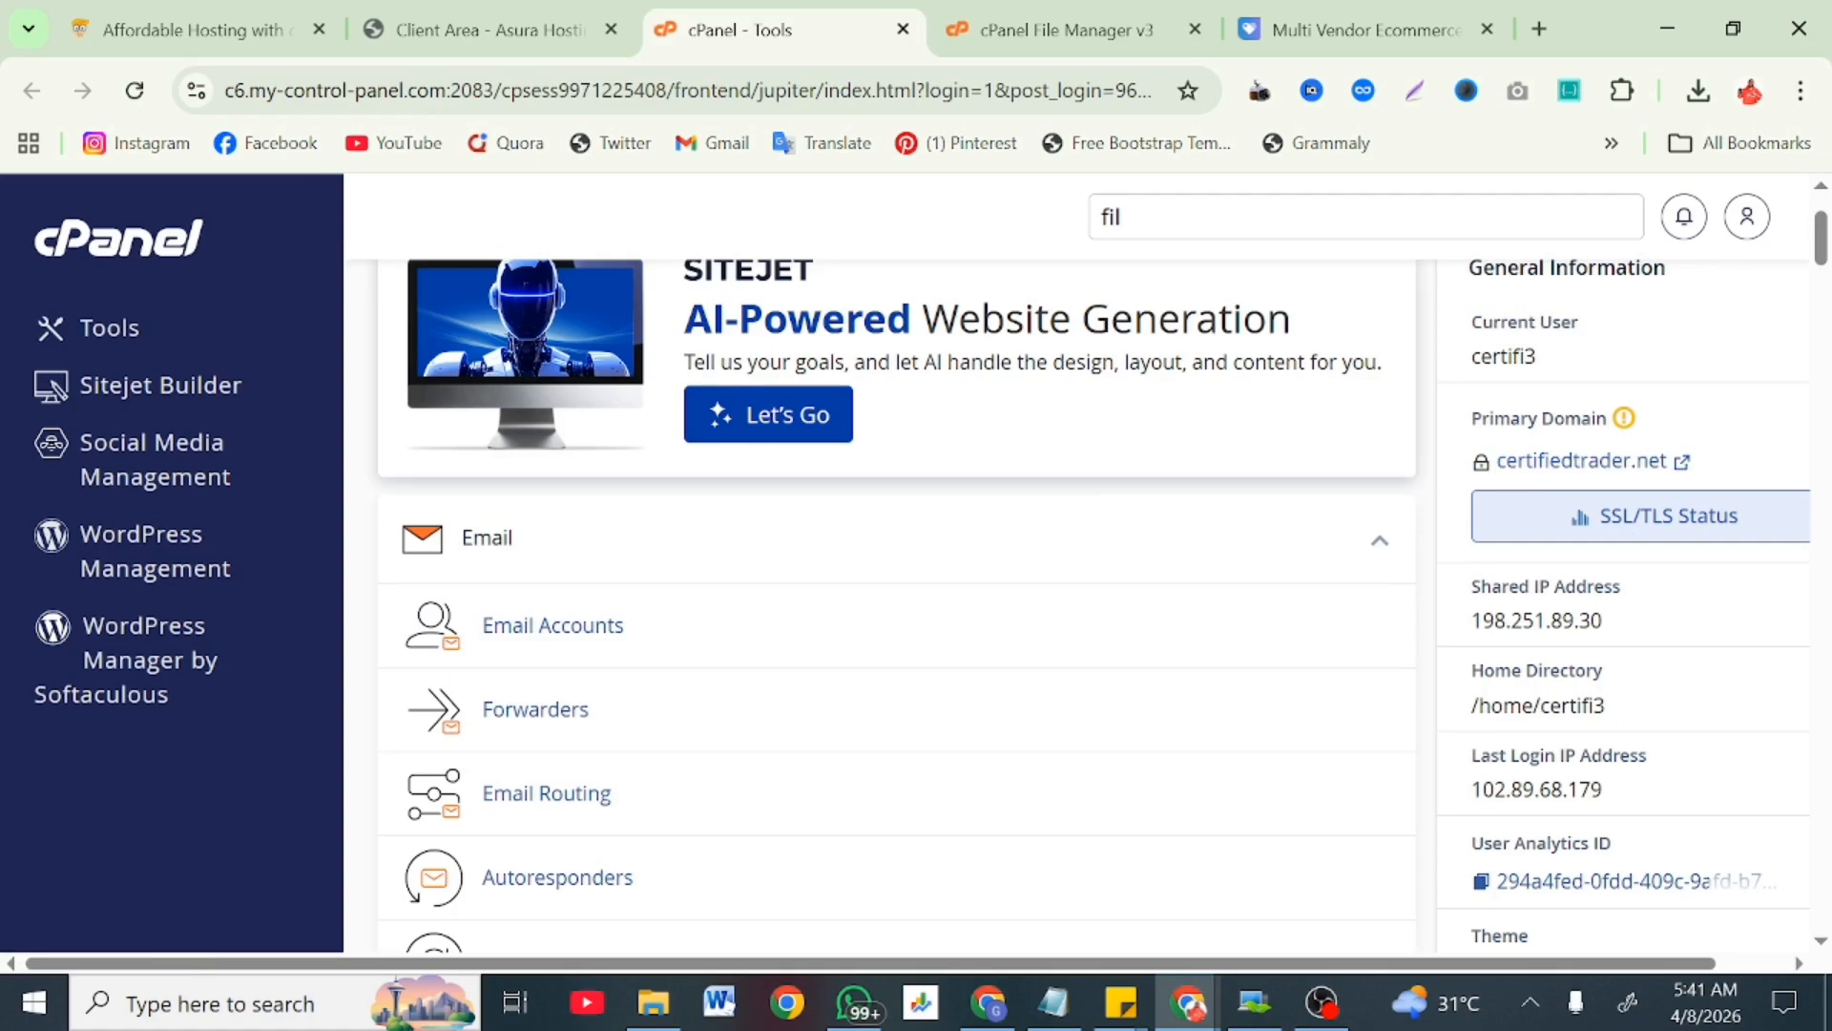
pyautogui.click(997, 30)
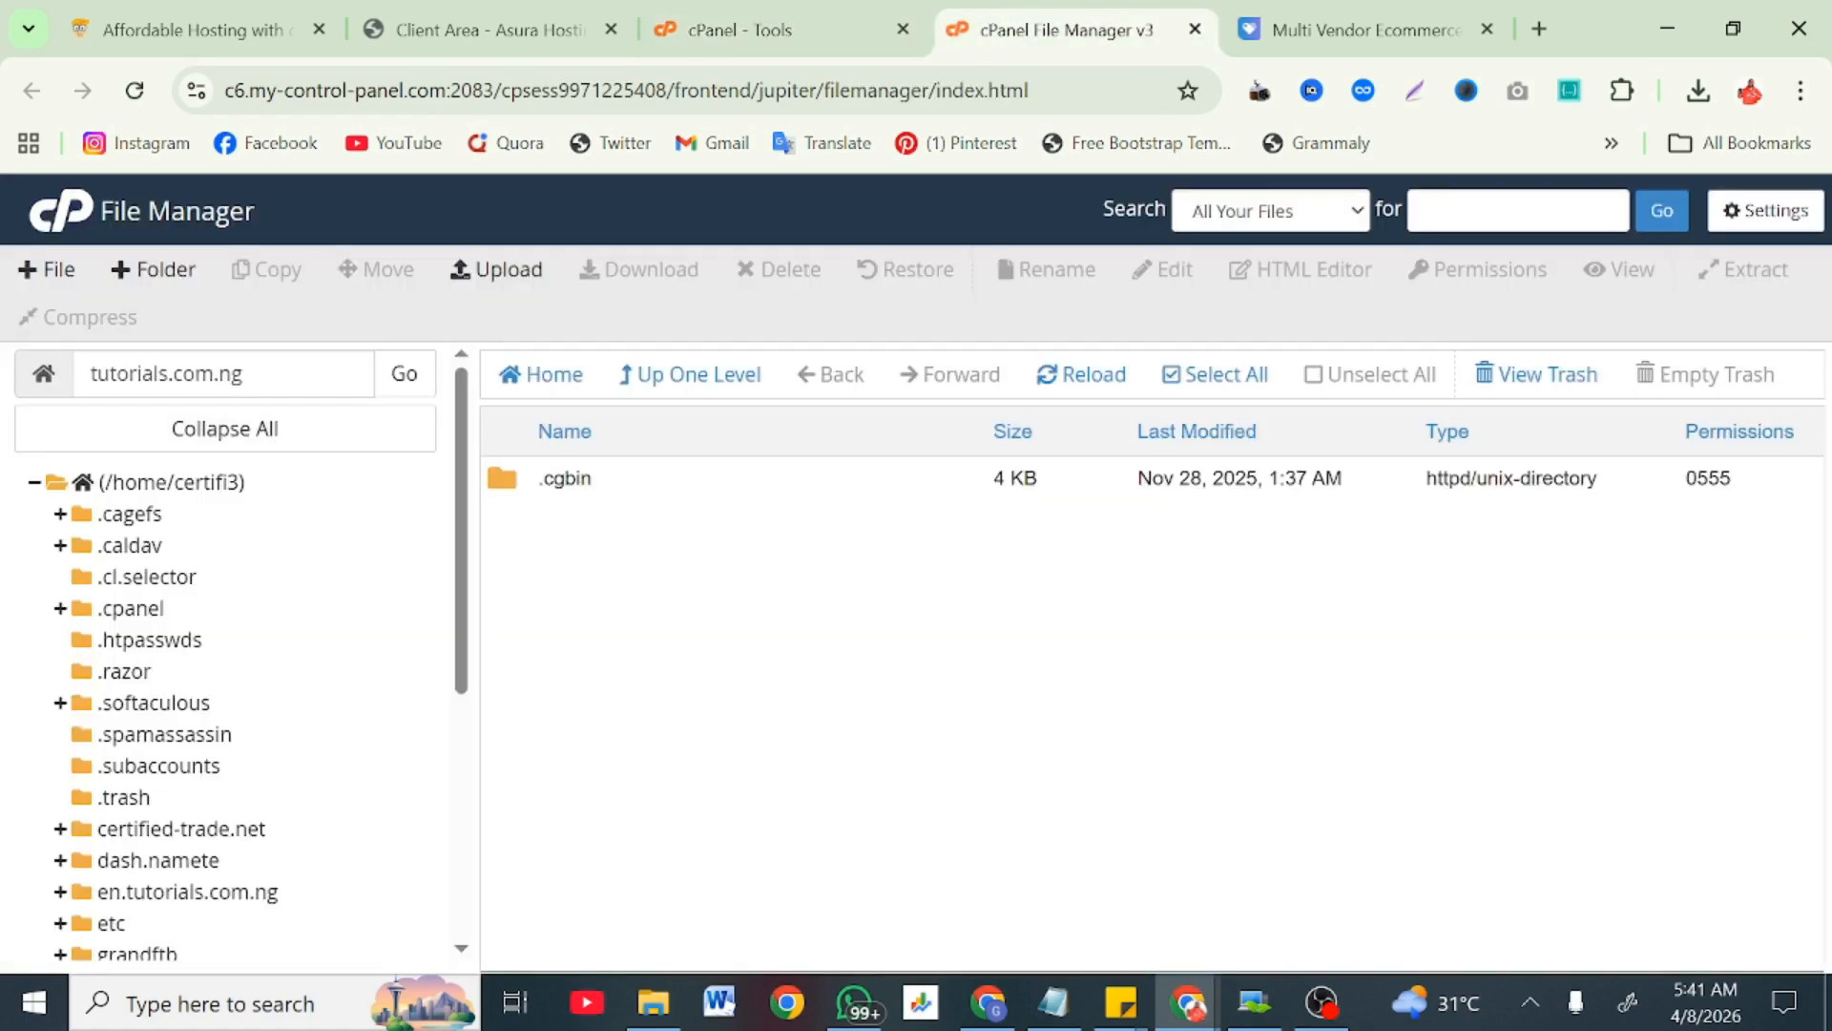
# Step: Select the public_html folder in File Manager and open its Upload page
pyautogui.tripleClick(233, 373)
pyautogui.click(625, 756)
pyautogui.scroll(-1, 224, 859)
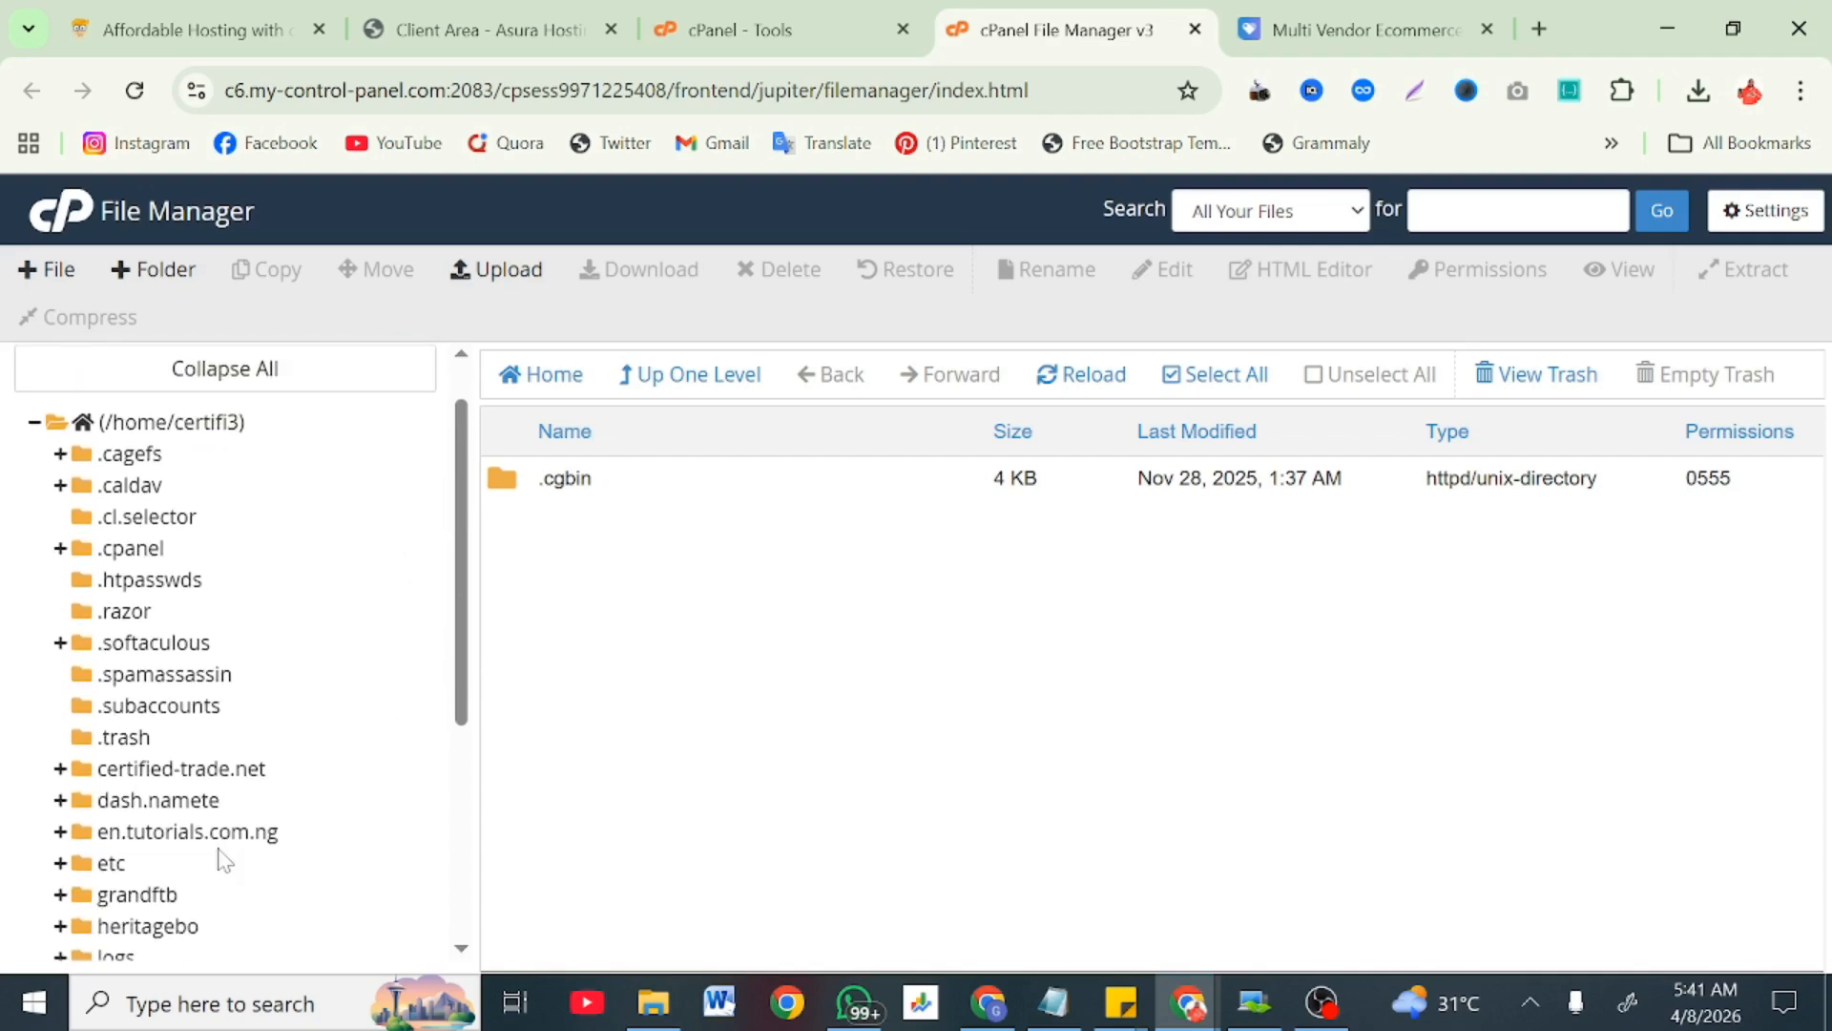
pyautogui.scroll(-4, 225, 840)
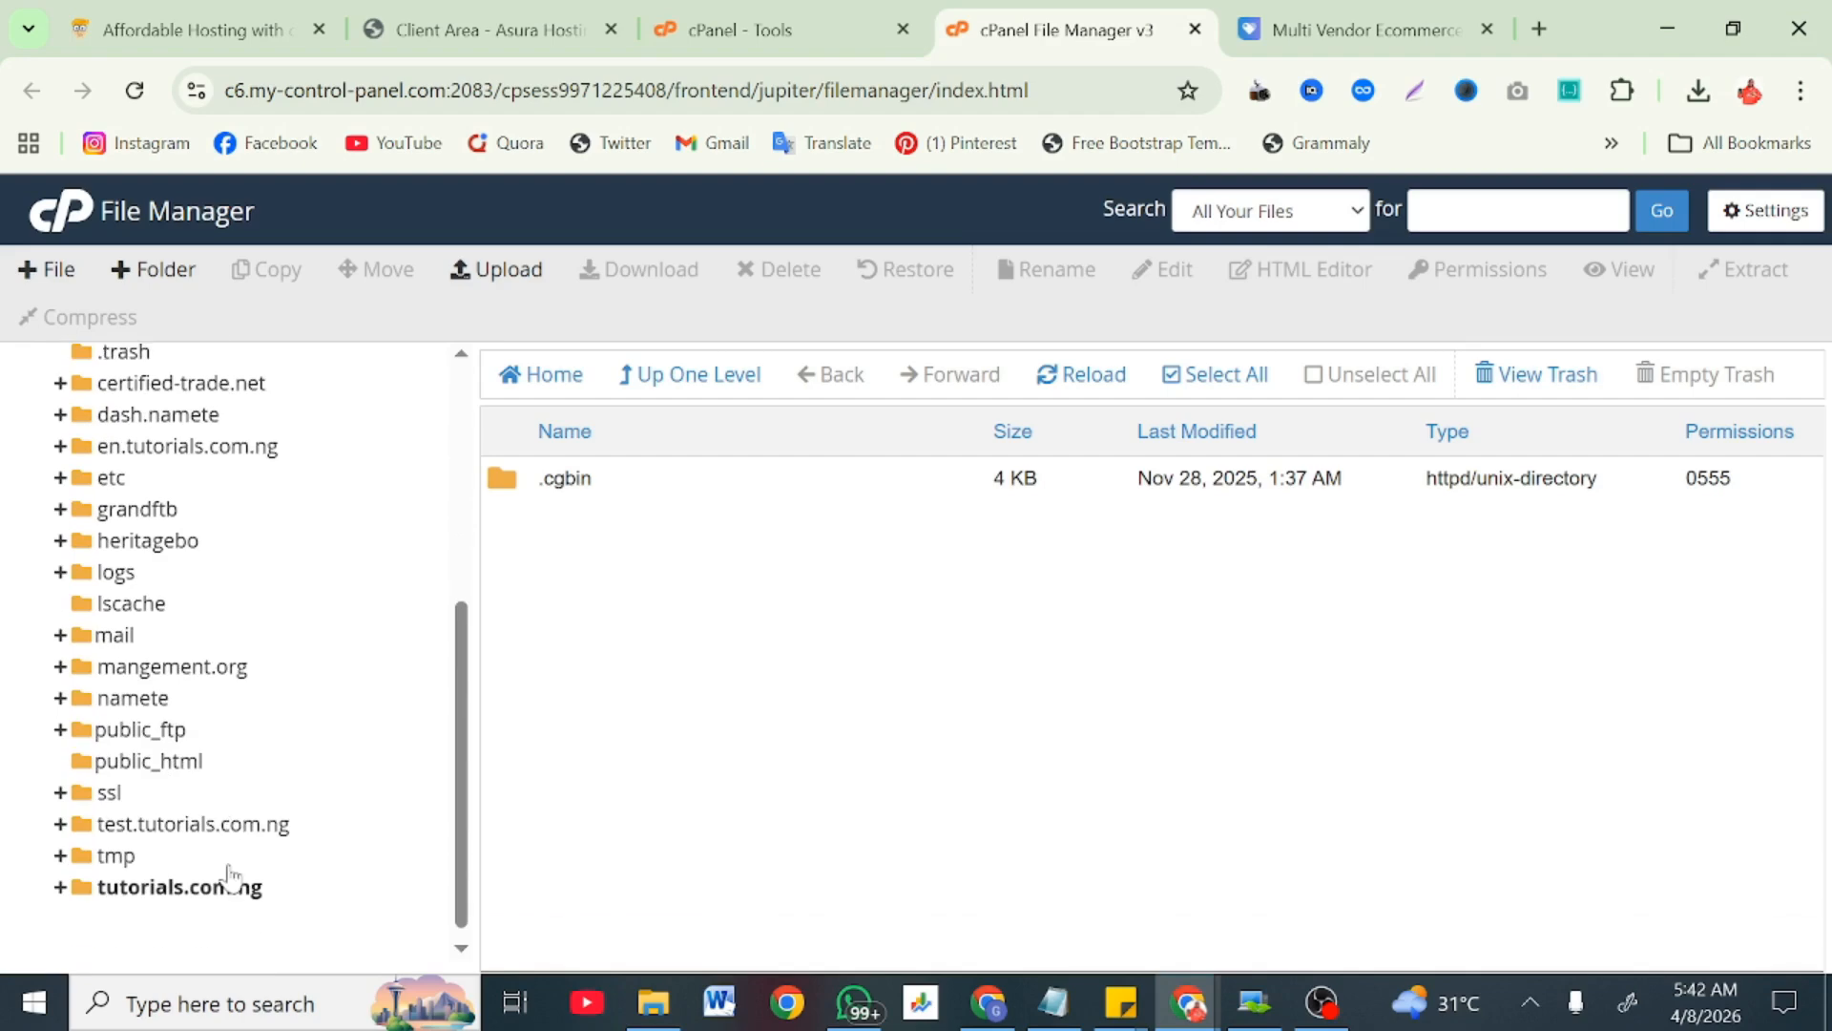
pyautogui.click(160, 751)
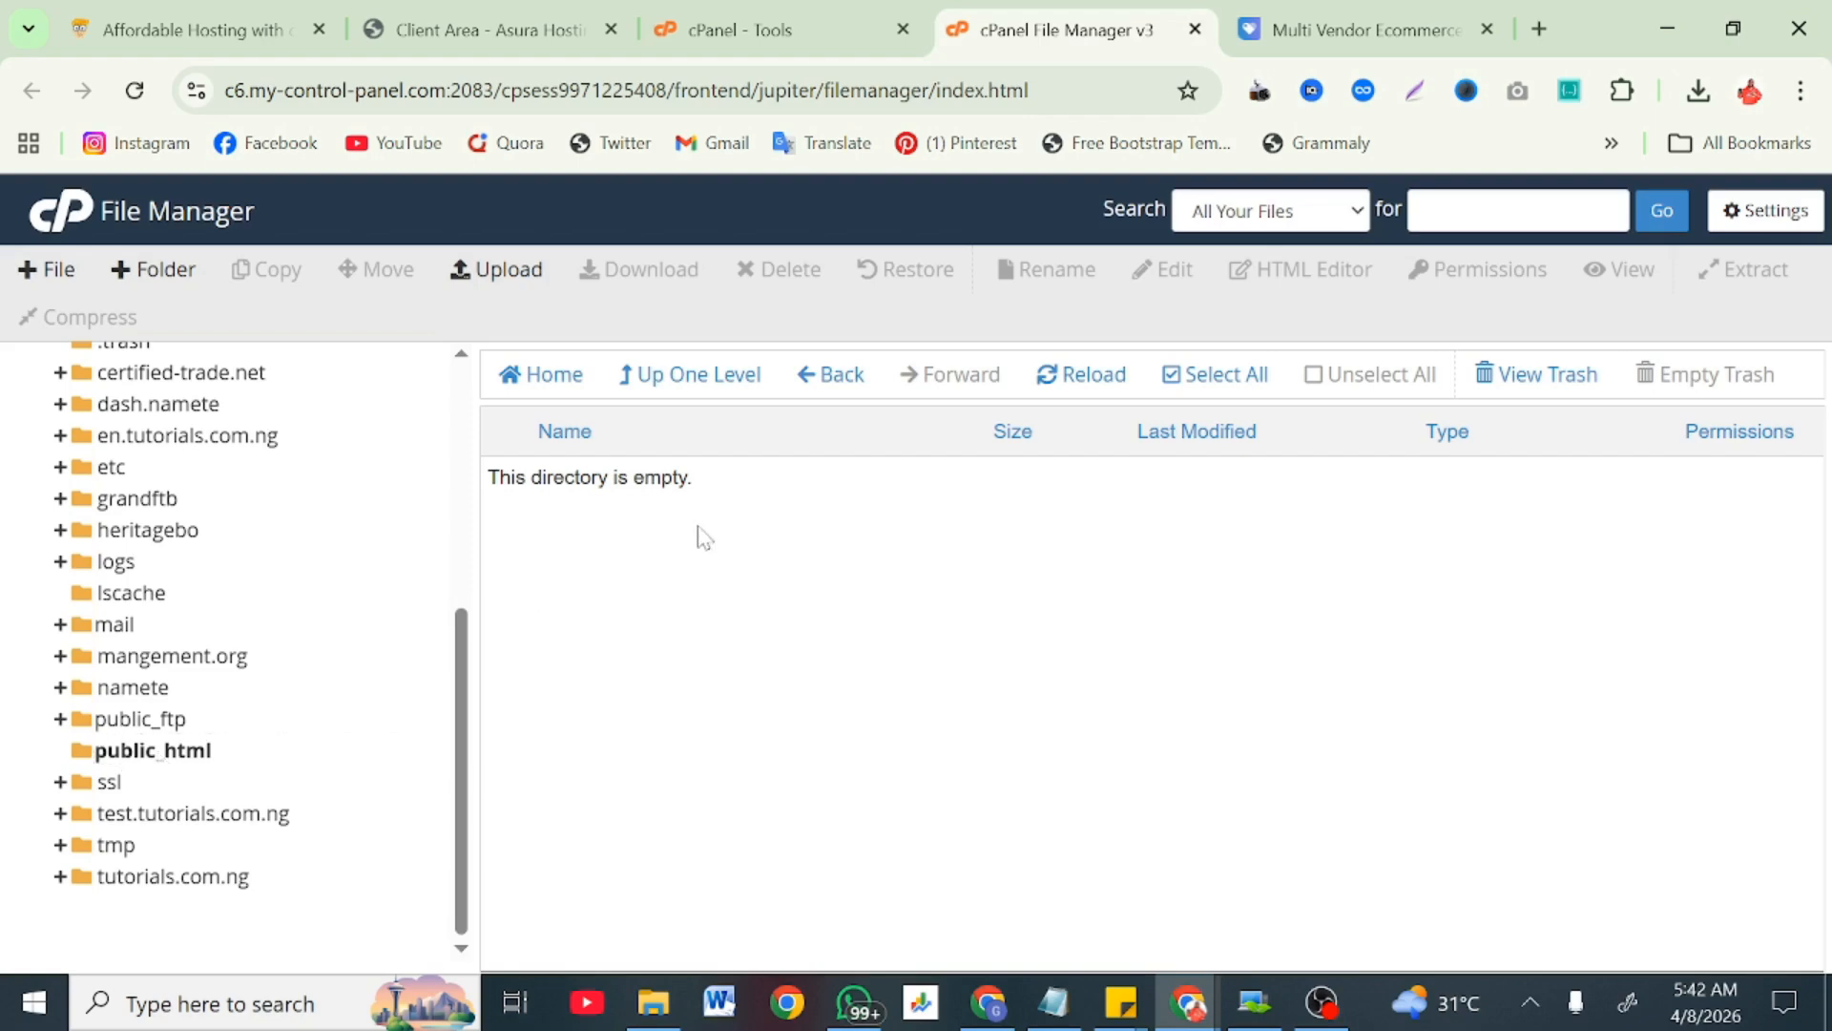
pyautogui.scroll(5, 245, 585)
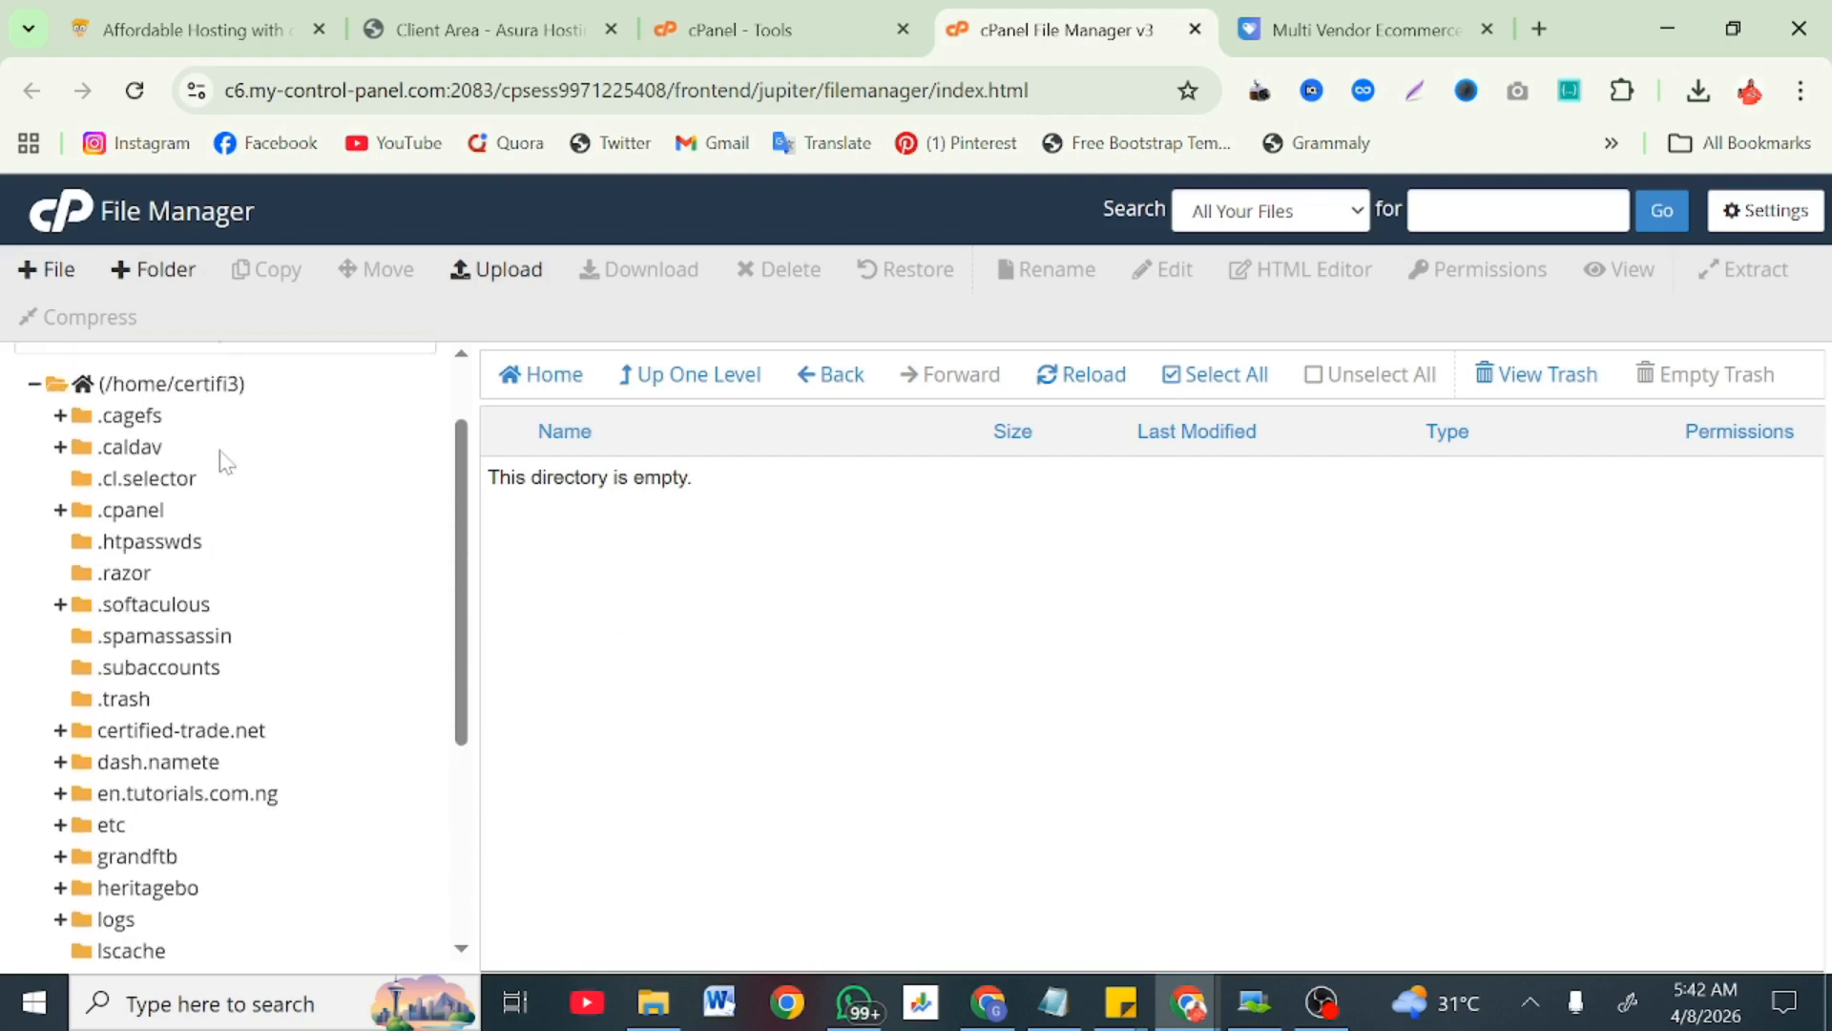
pyautogui.scroll(-5, 223, 495)
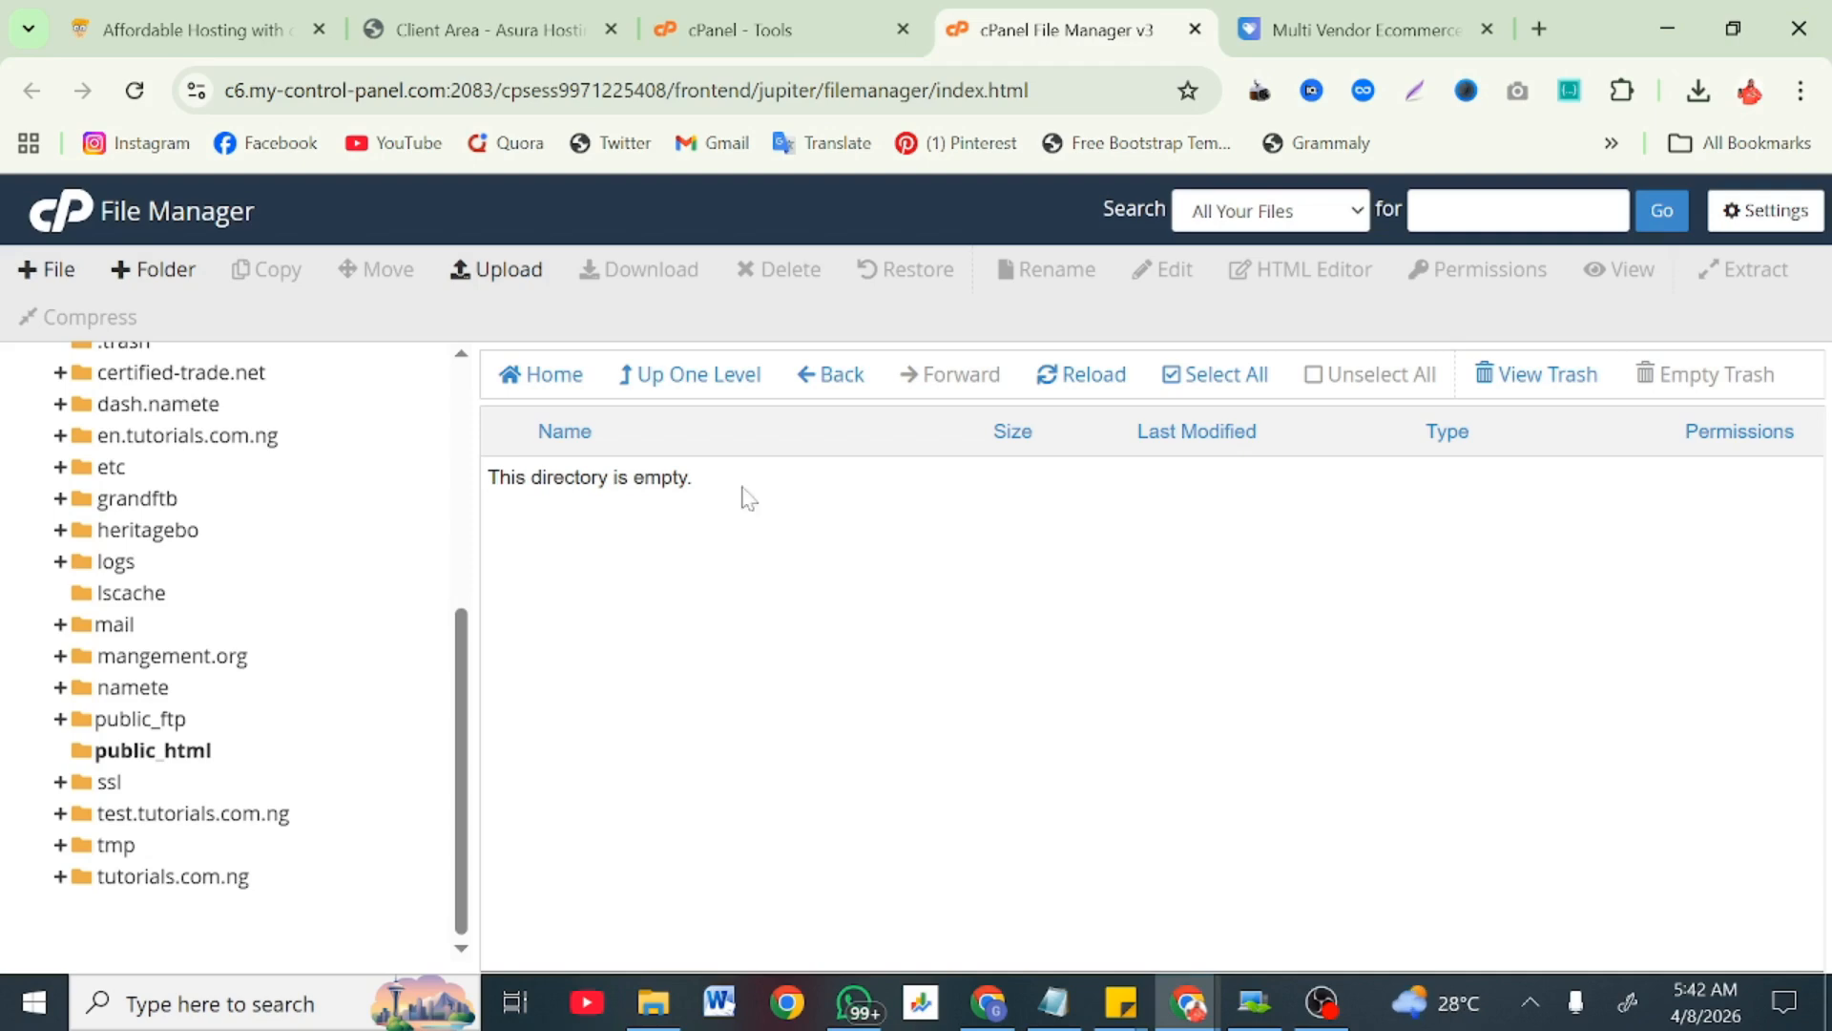
pyautogui.click(524, 268)
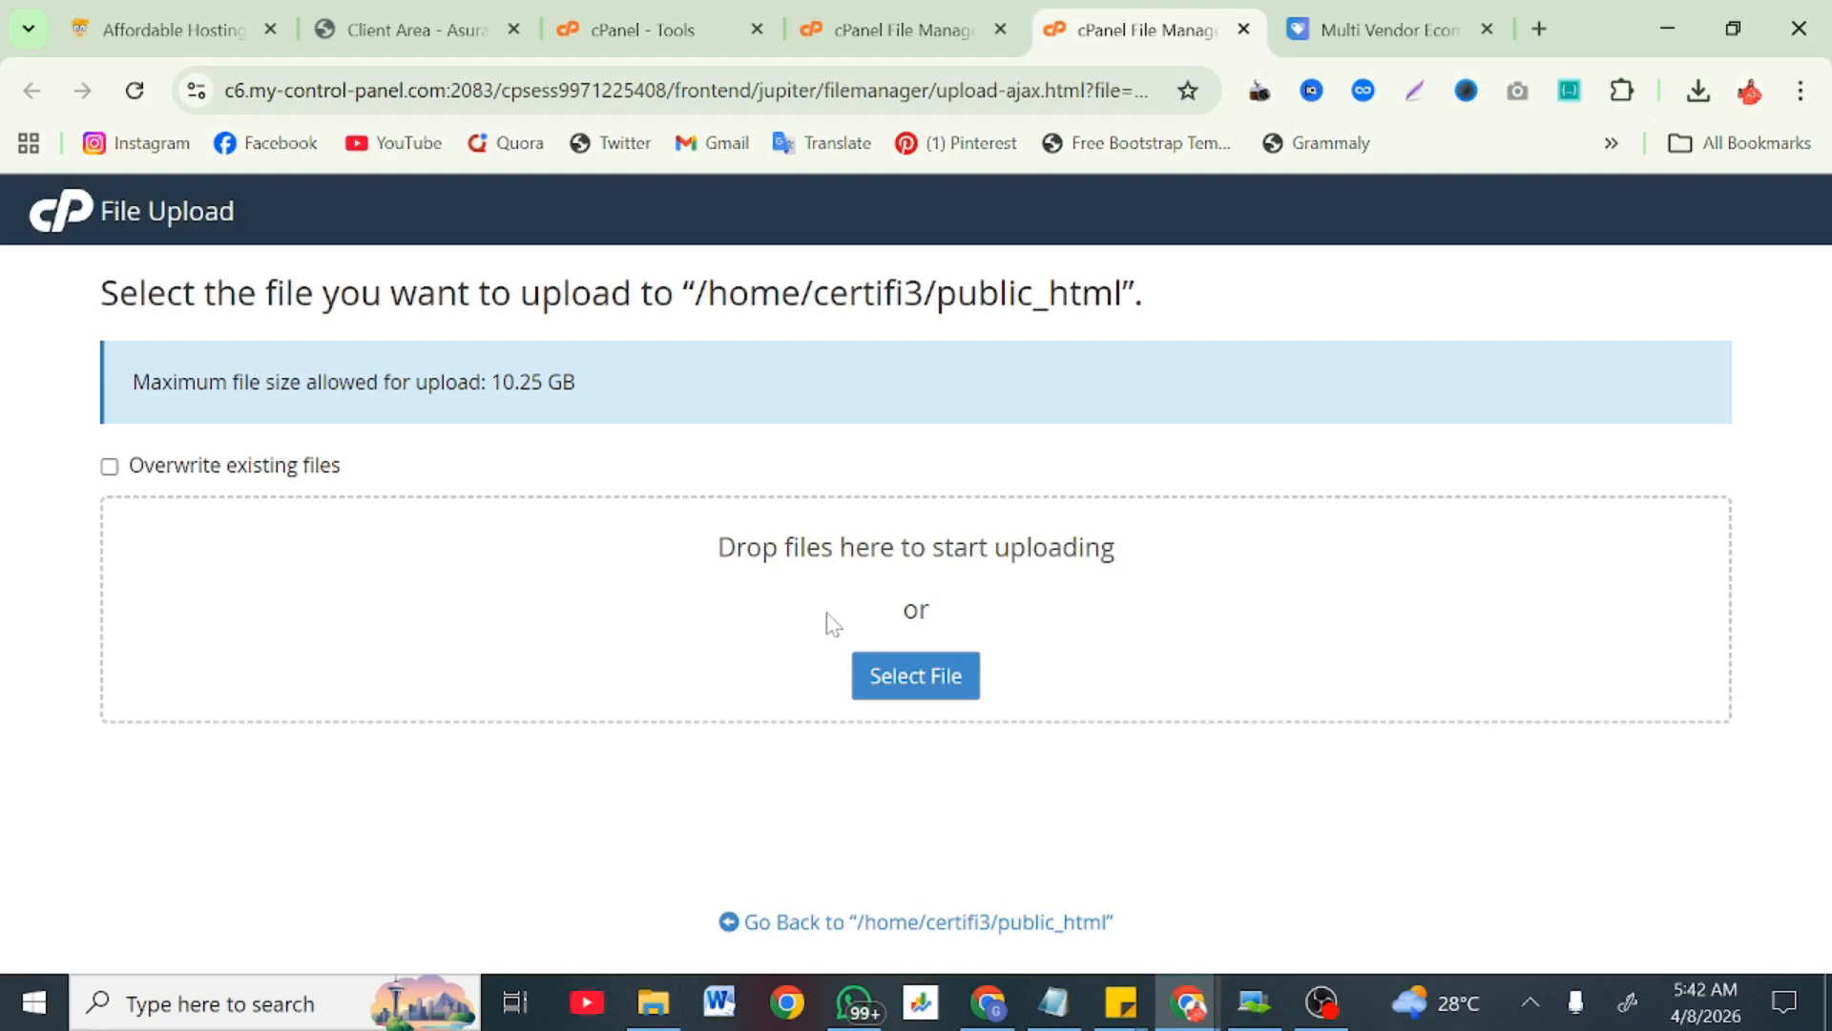
# Step: Open the Upload page for the tutorials.com.ng domain folder
pyautogui.click(817, 17)
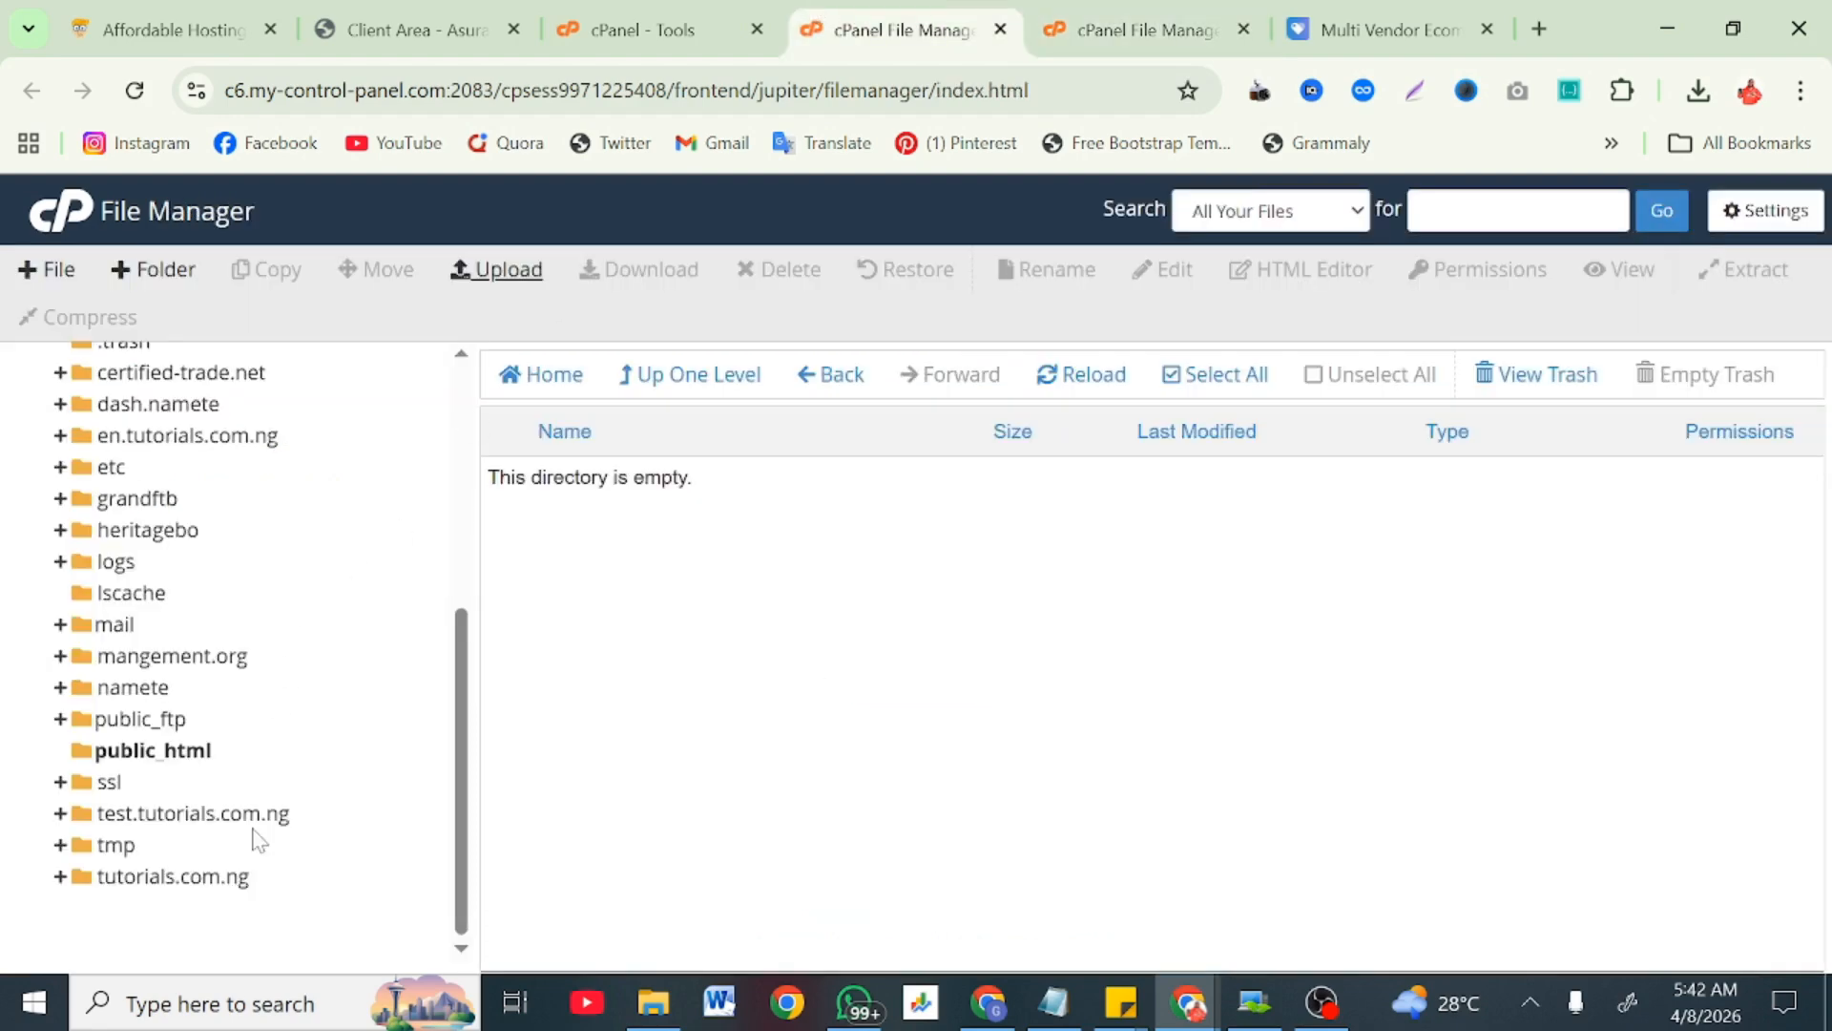
pyautogui.click(226, 876)
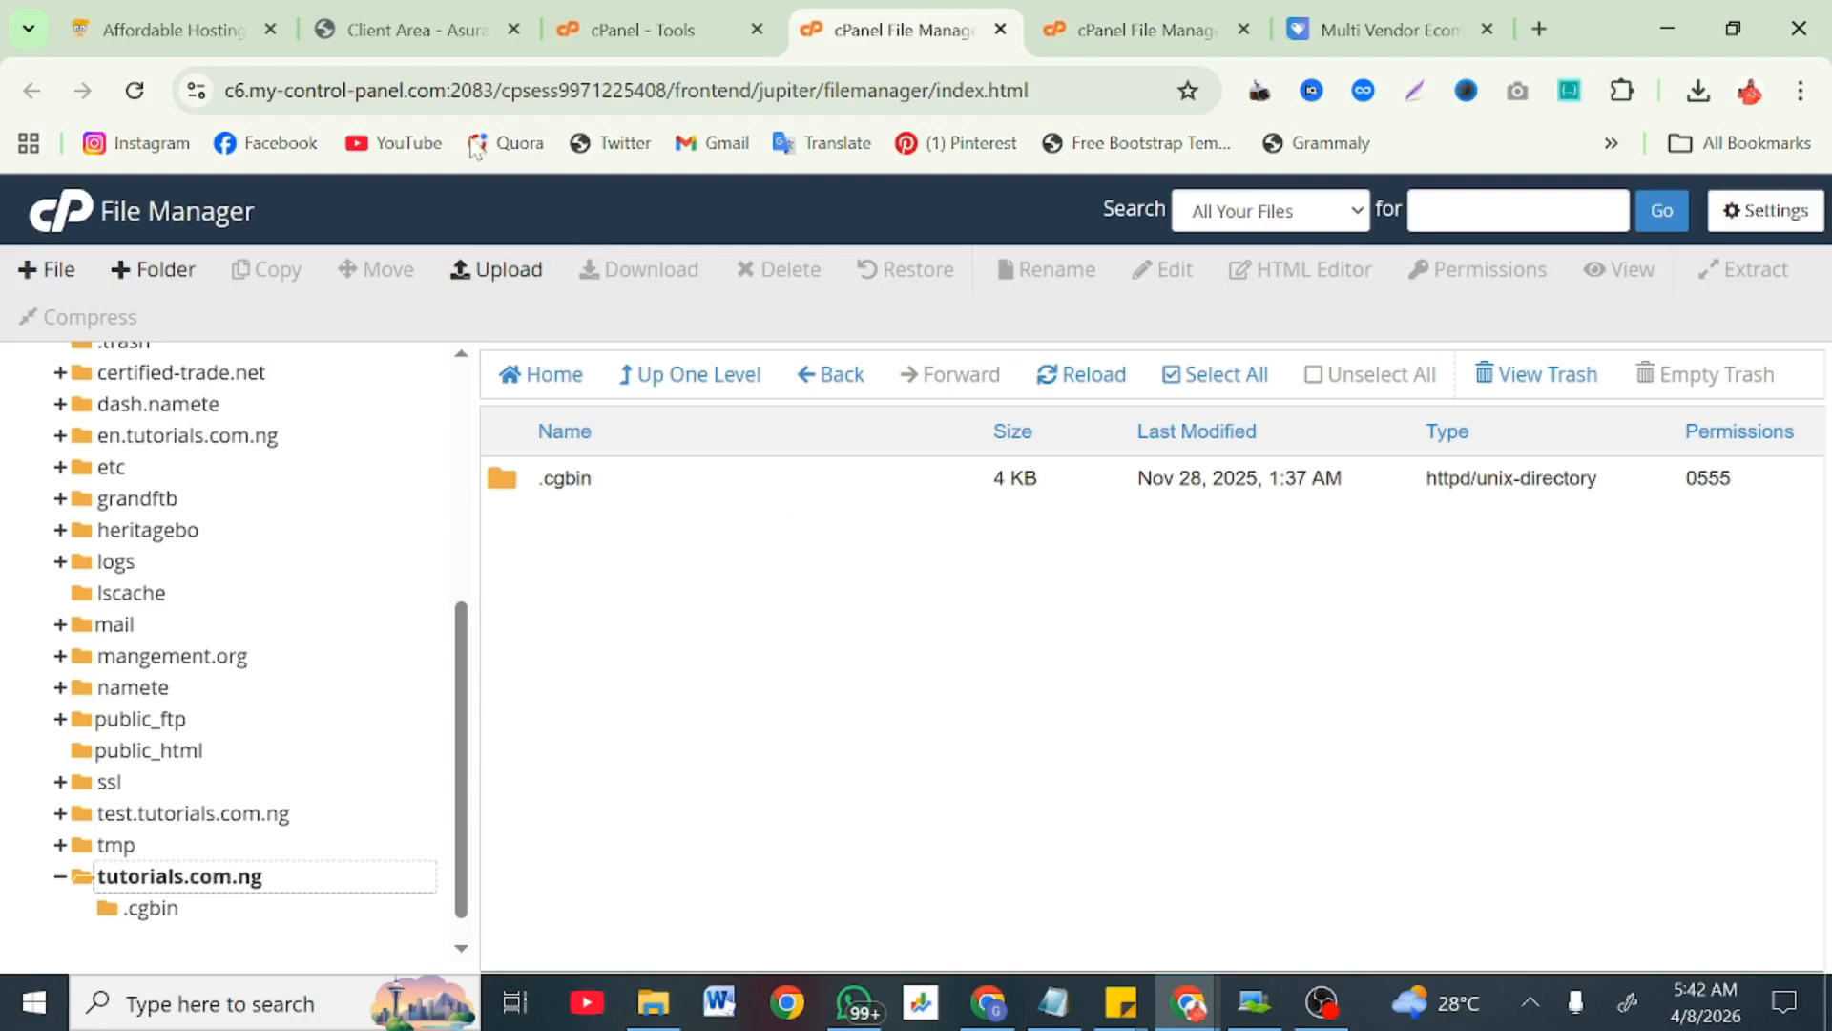
pyautogui.click(504, 270)
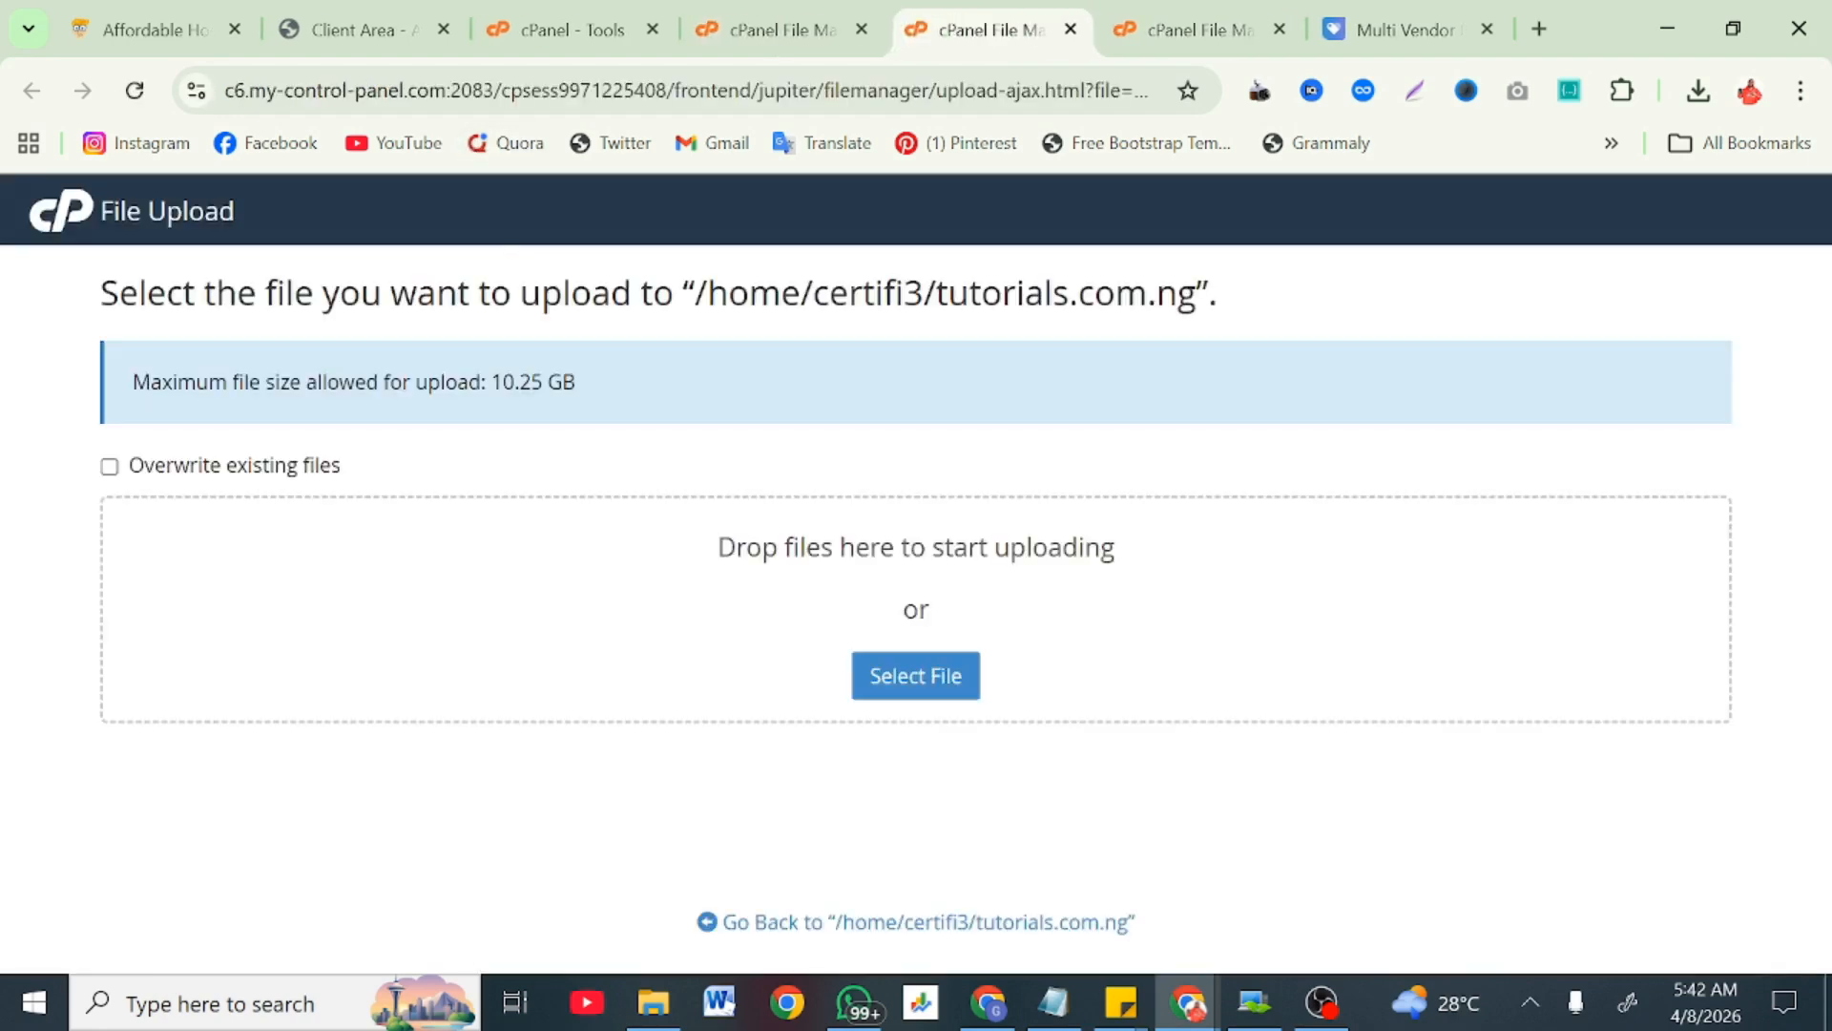
# Step: Choose multivendor_v4.19.1.zip from Downloads to start the upload
pyautogui.click(921, 672)
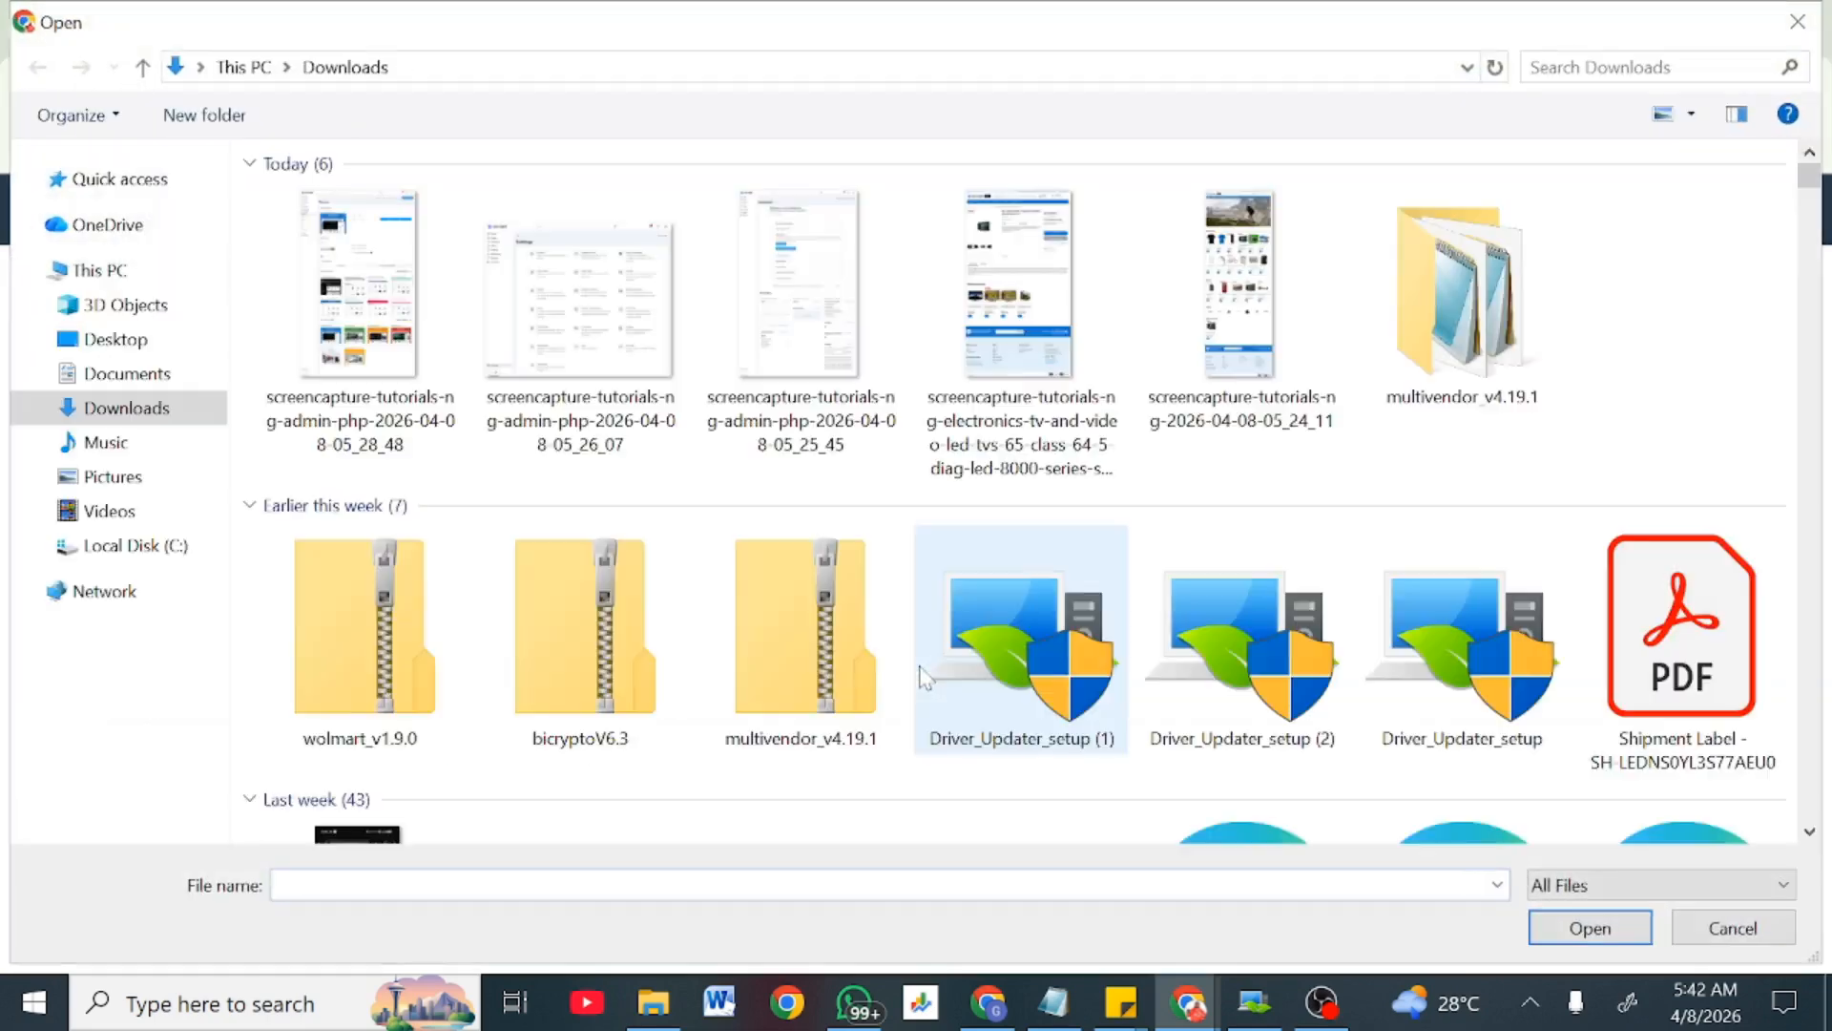
pyautogui.click(792, 649)
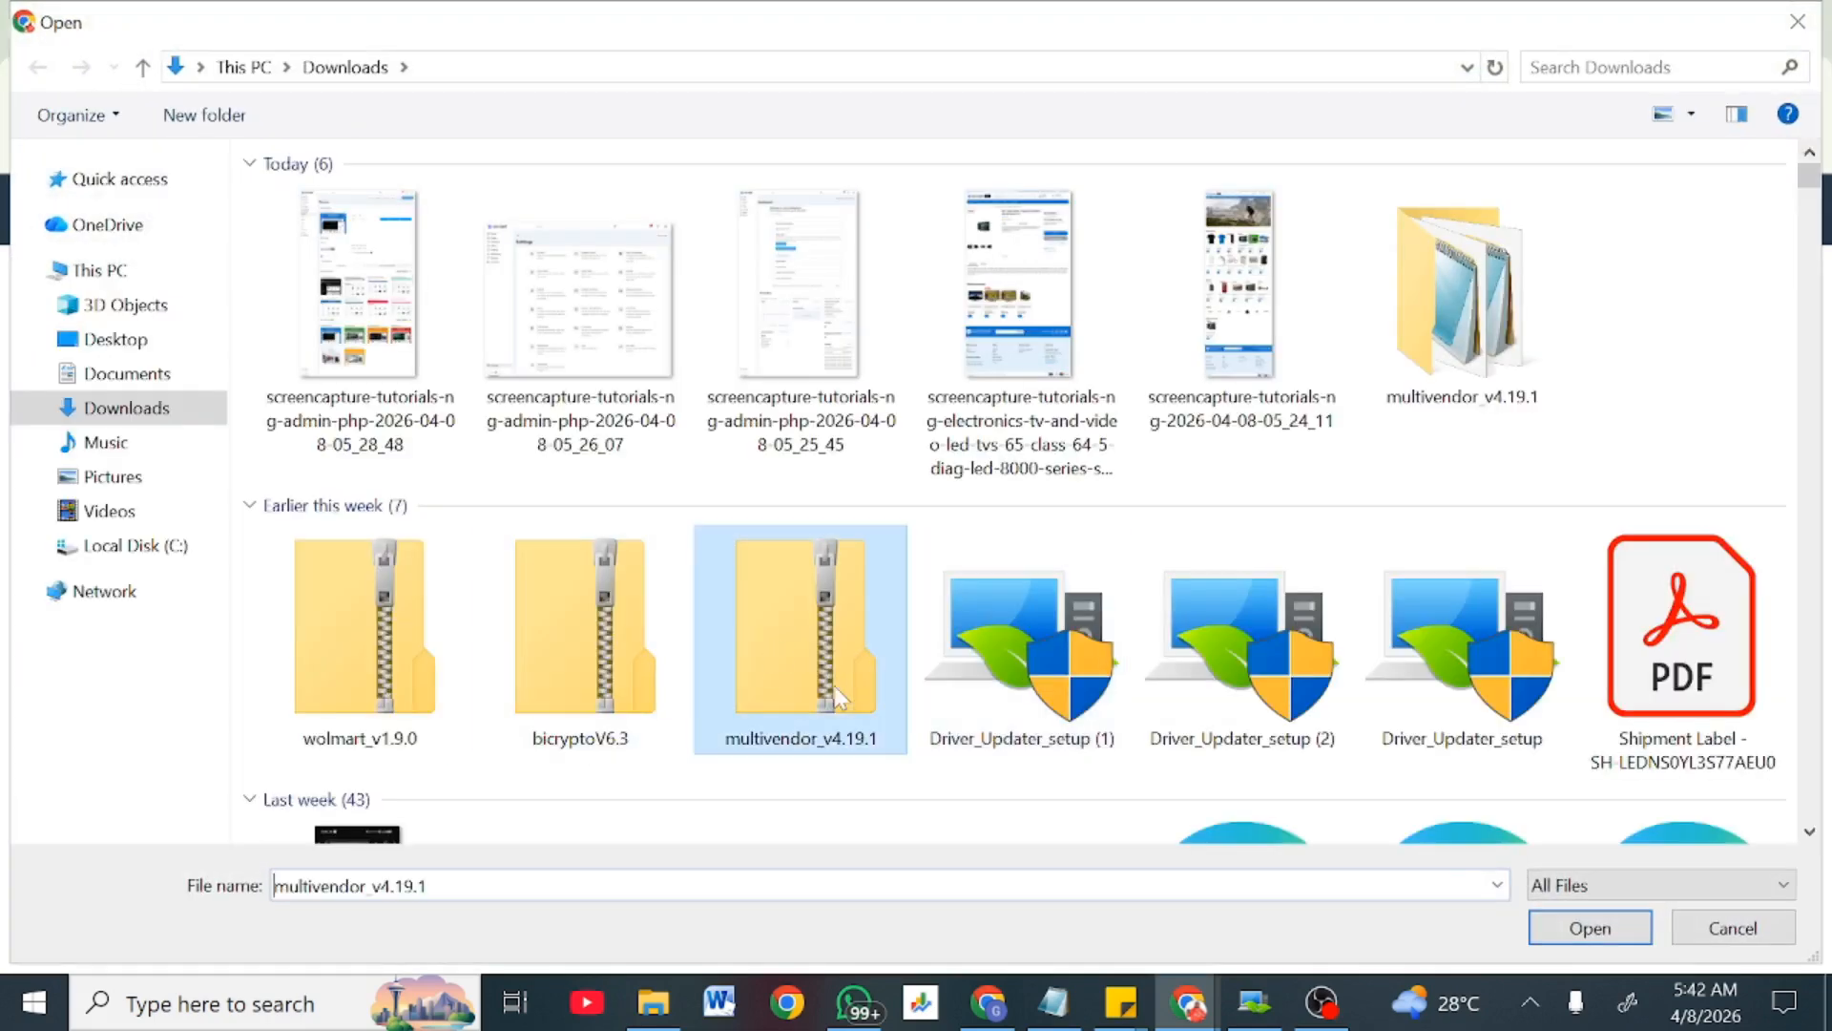
pyautogui.click(1550, 943)
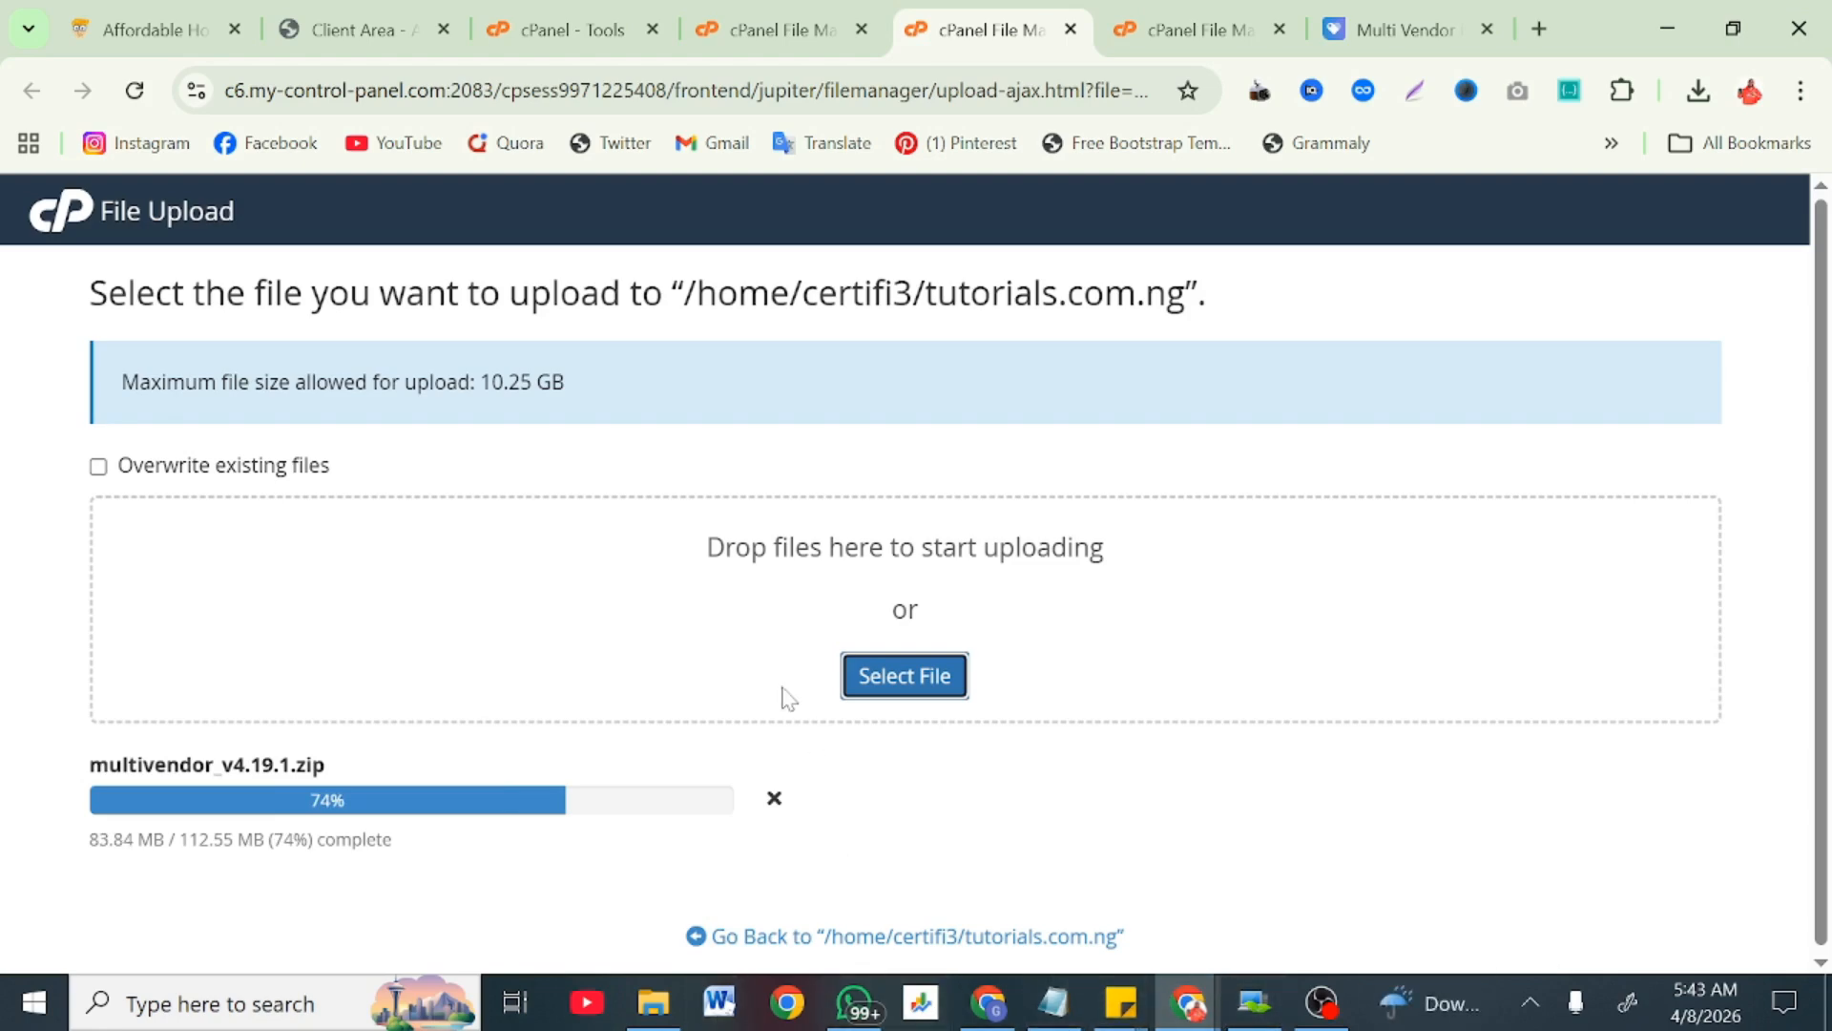
# Step: Search cPanel tools for 'dat' and open Database Wizard in a new tab
pyautogui.click(731, 4)
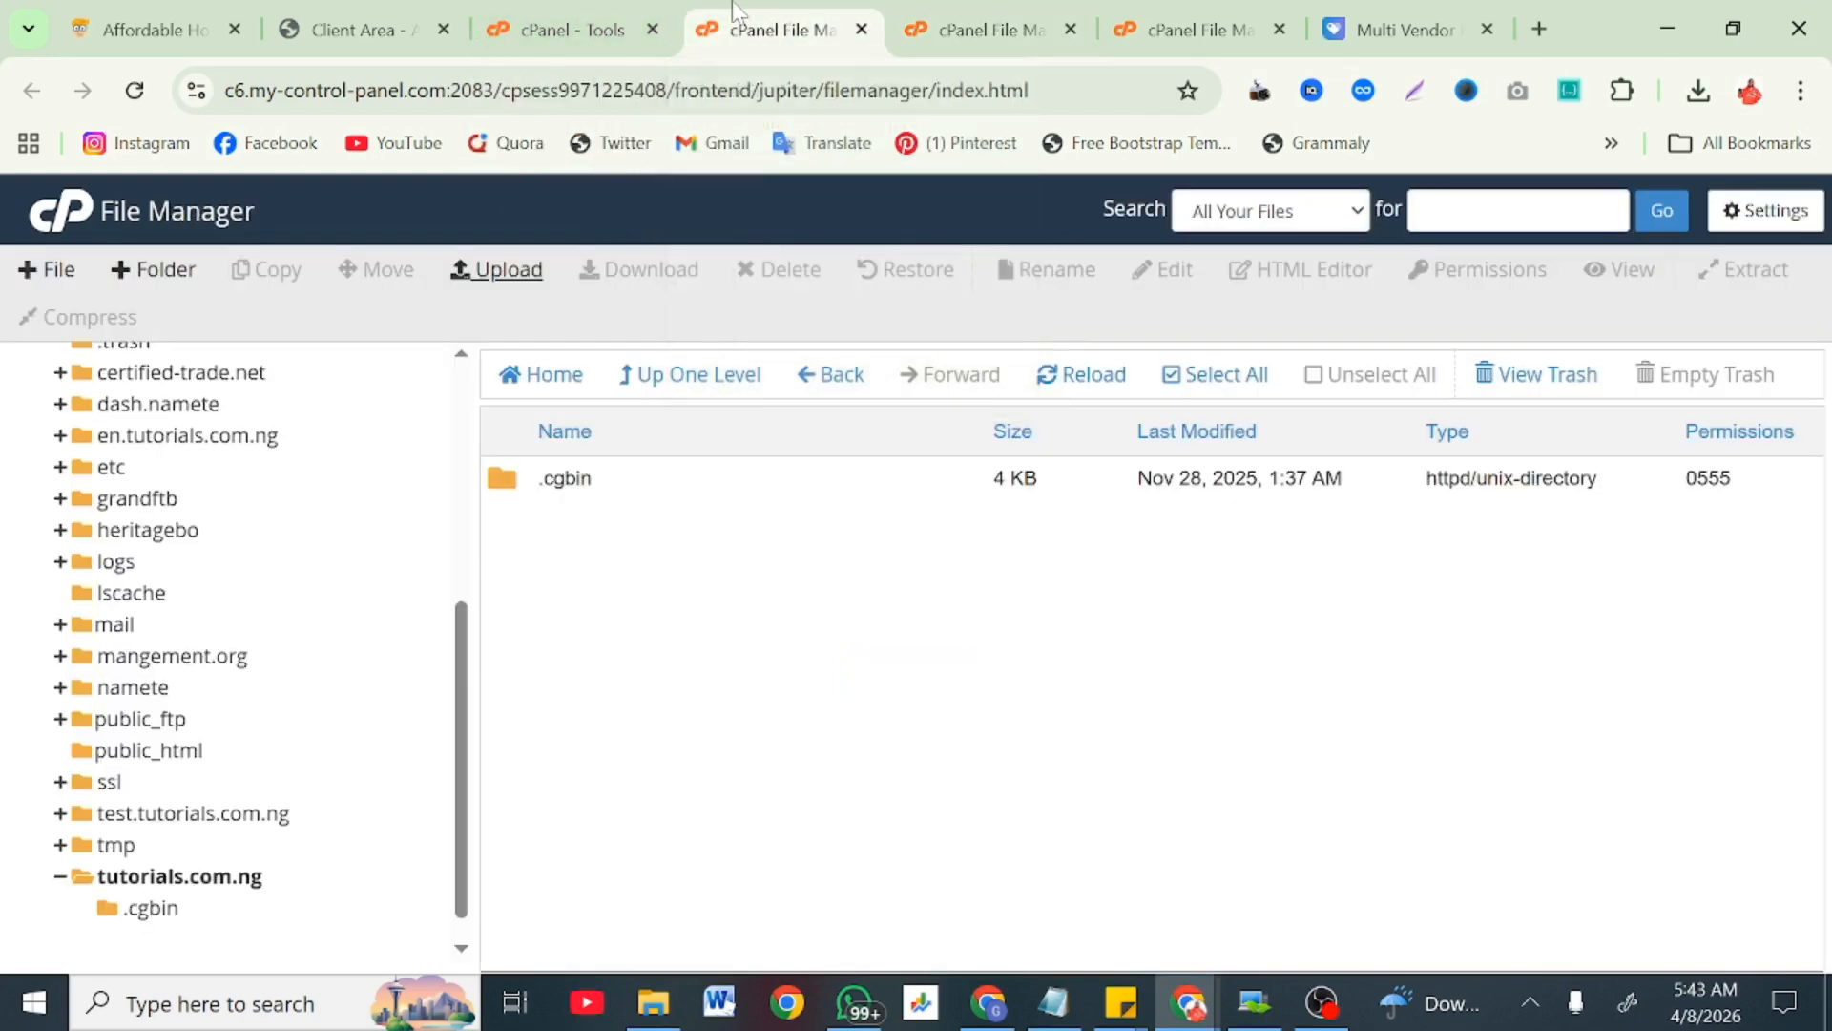
pyautogui.click(543, 1)
pyautogui.click(1355, 217)
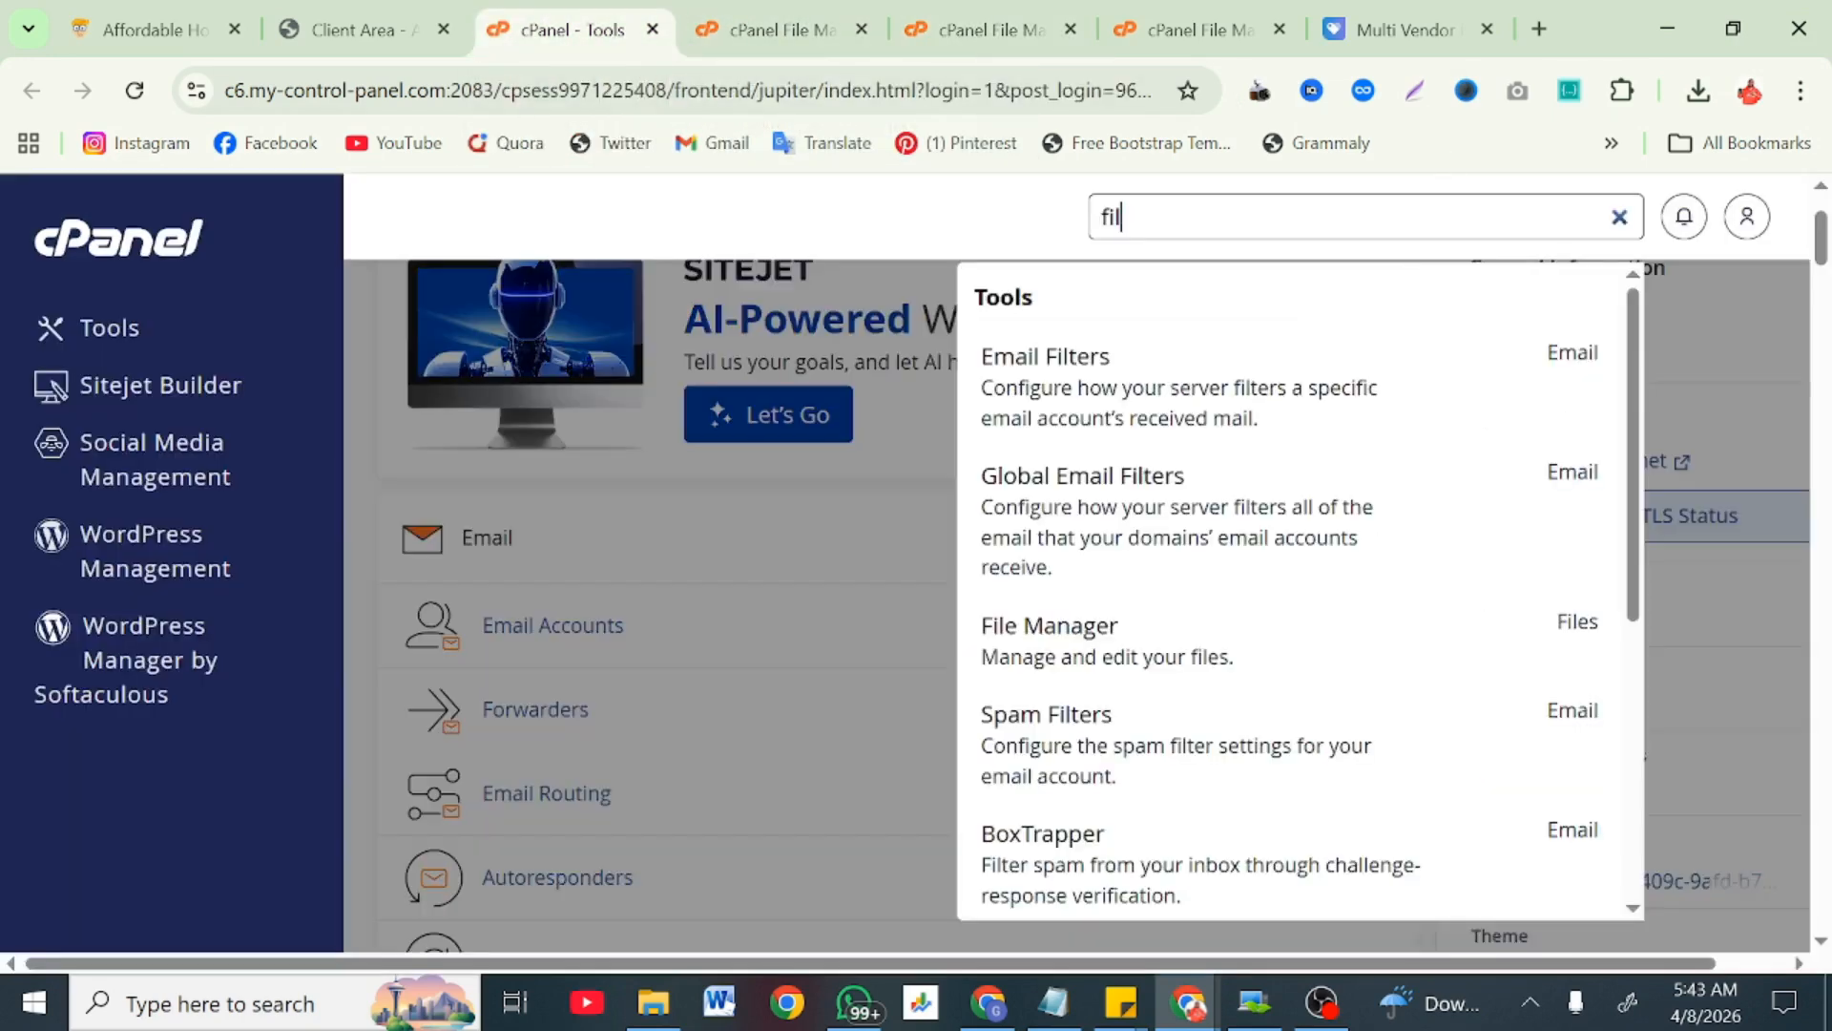
pyautogui.write('dat')
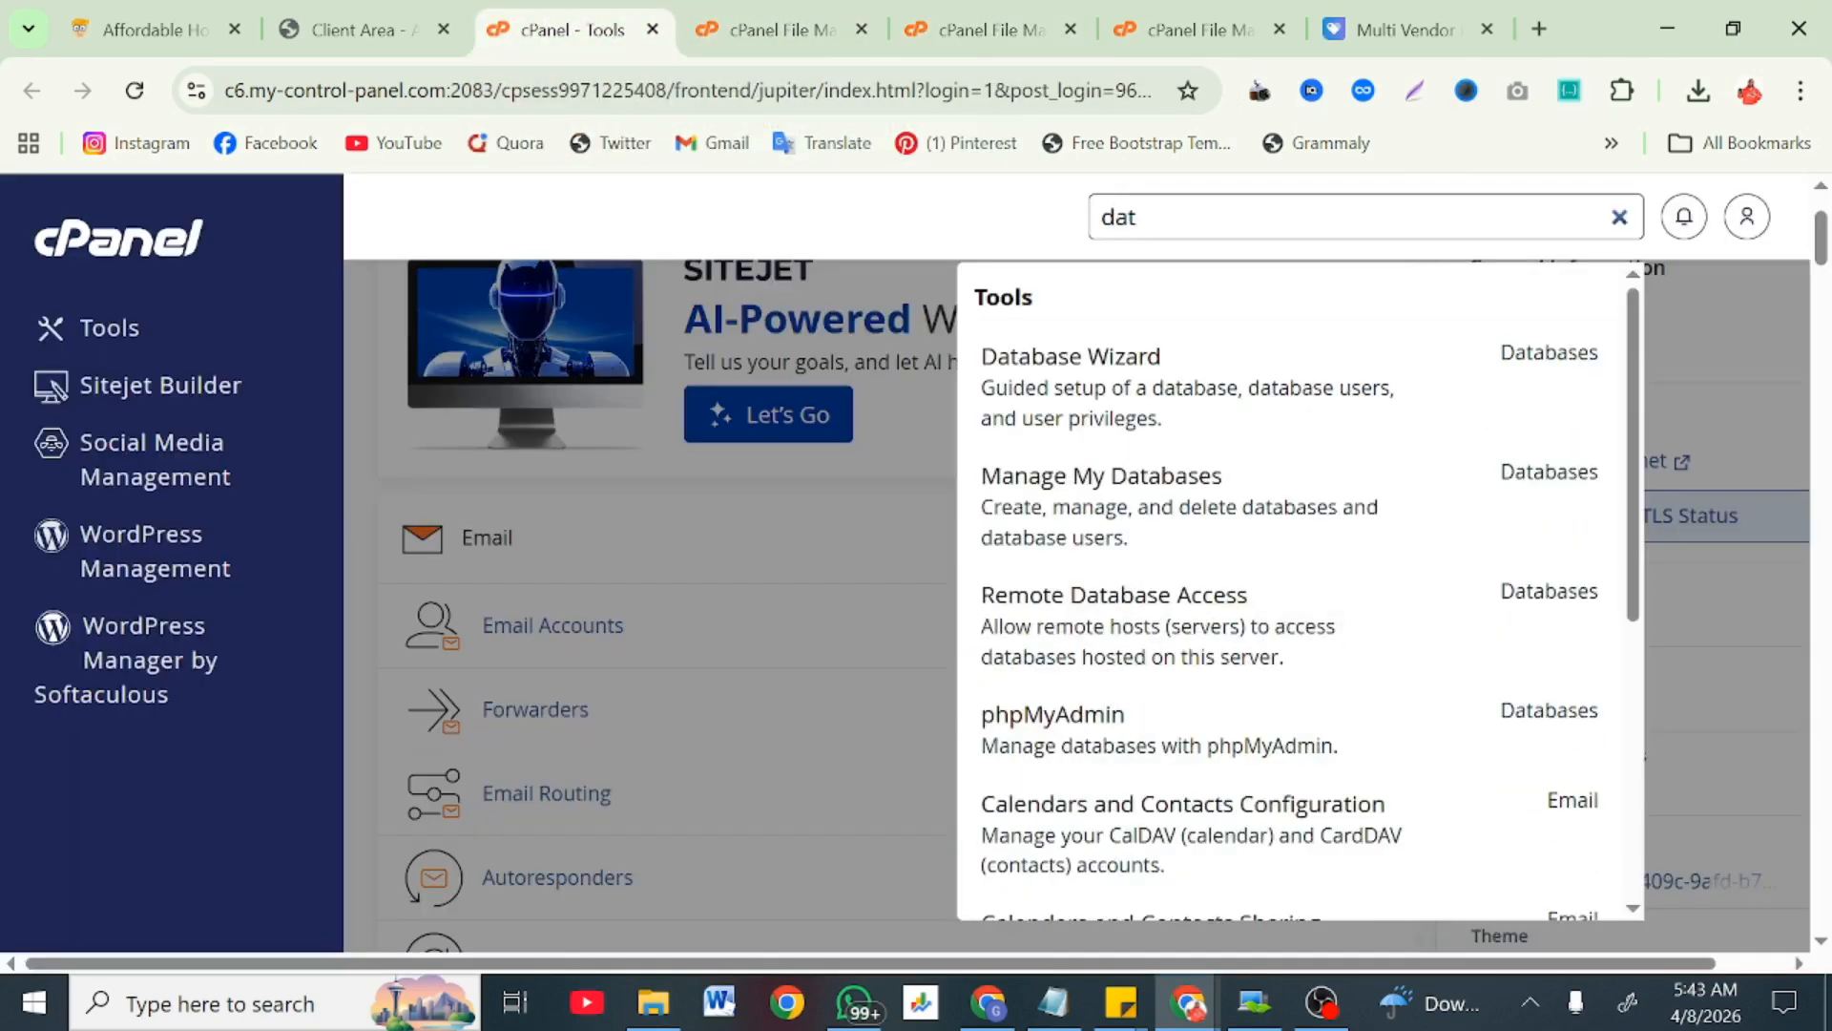
pyautogui.rightClick(1069, 405)
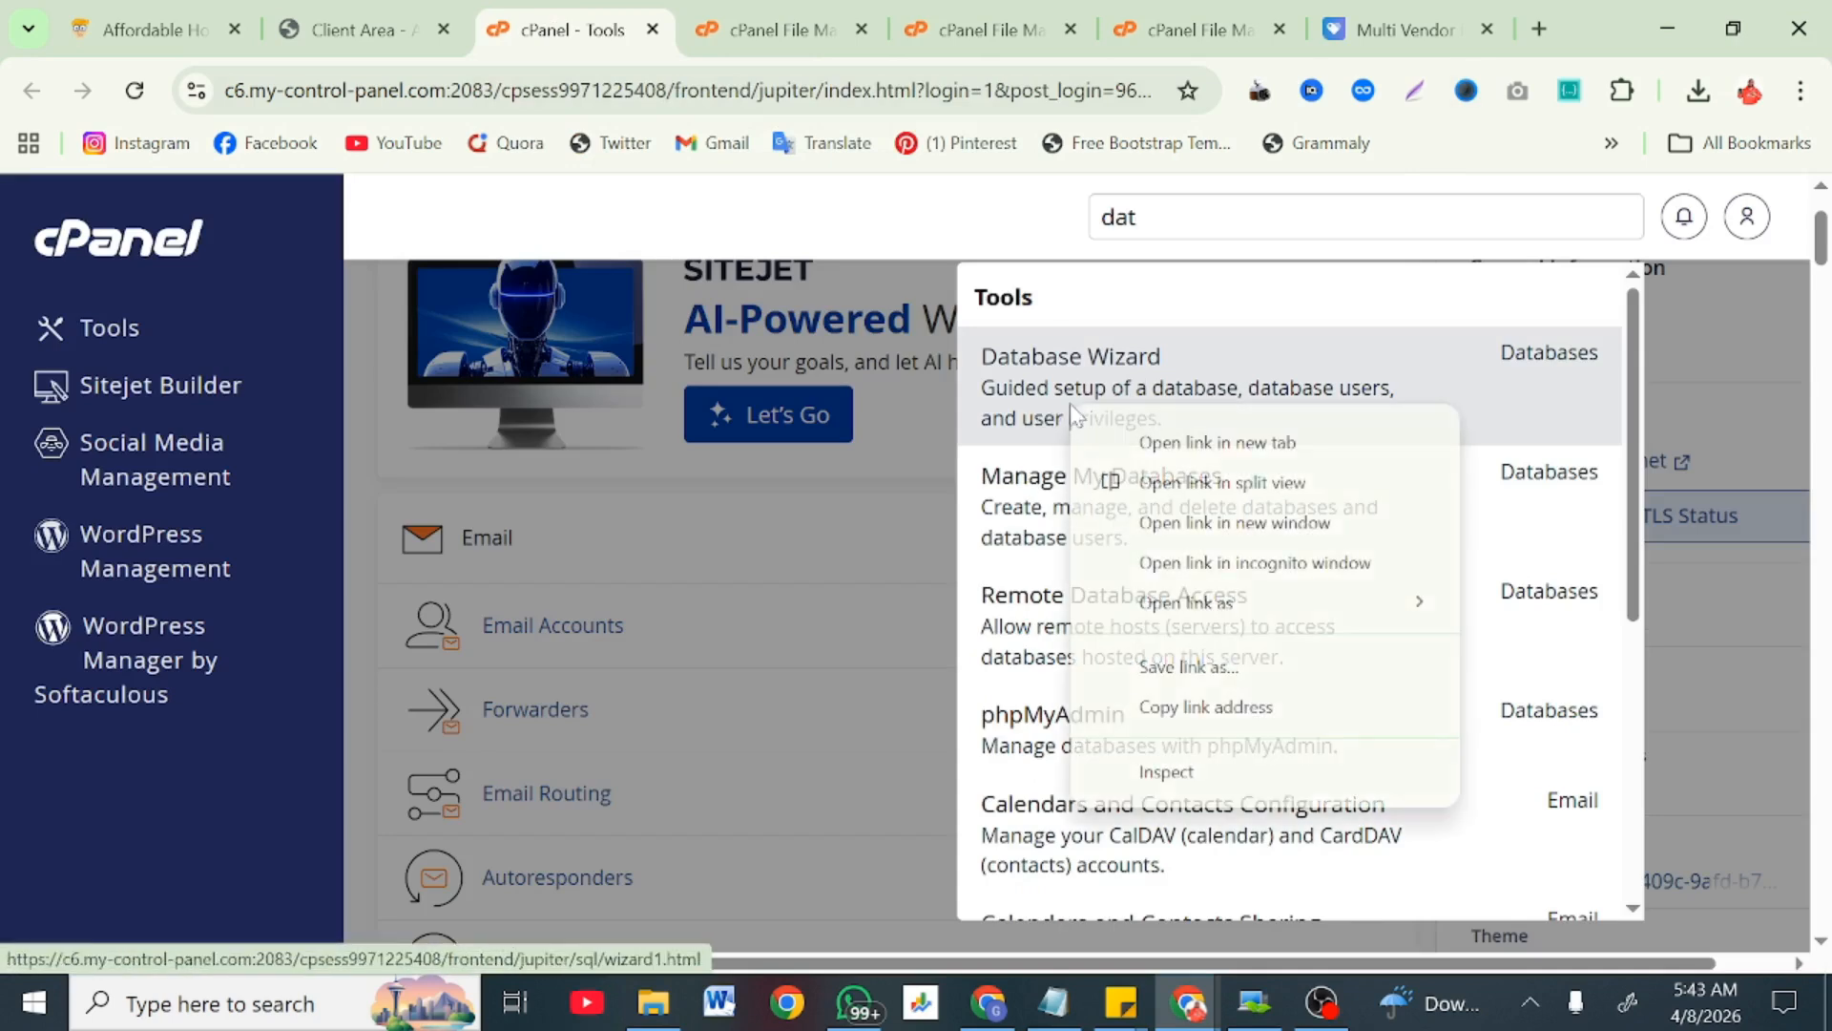
pyautogui.click(1212, 442)
pyautogui.click(709, 11)
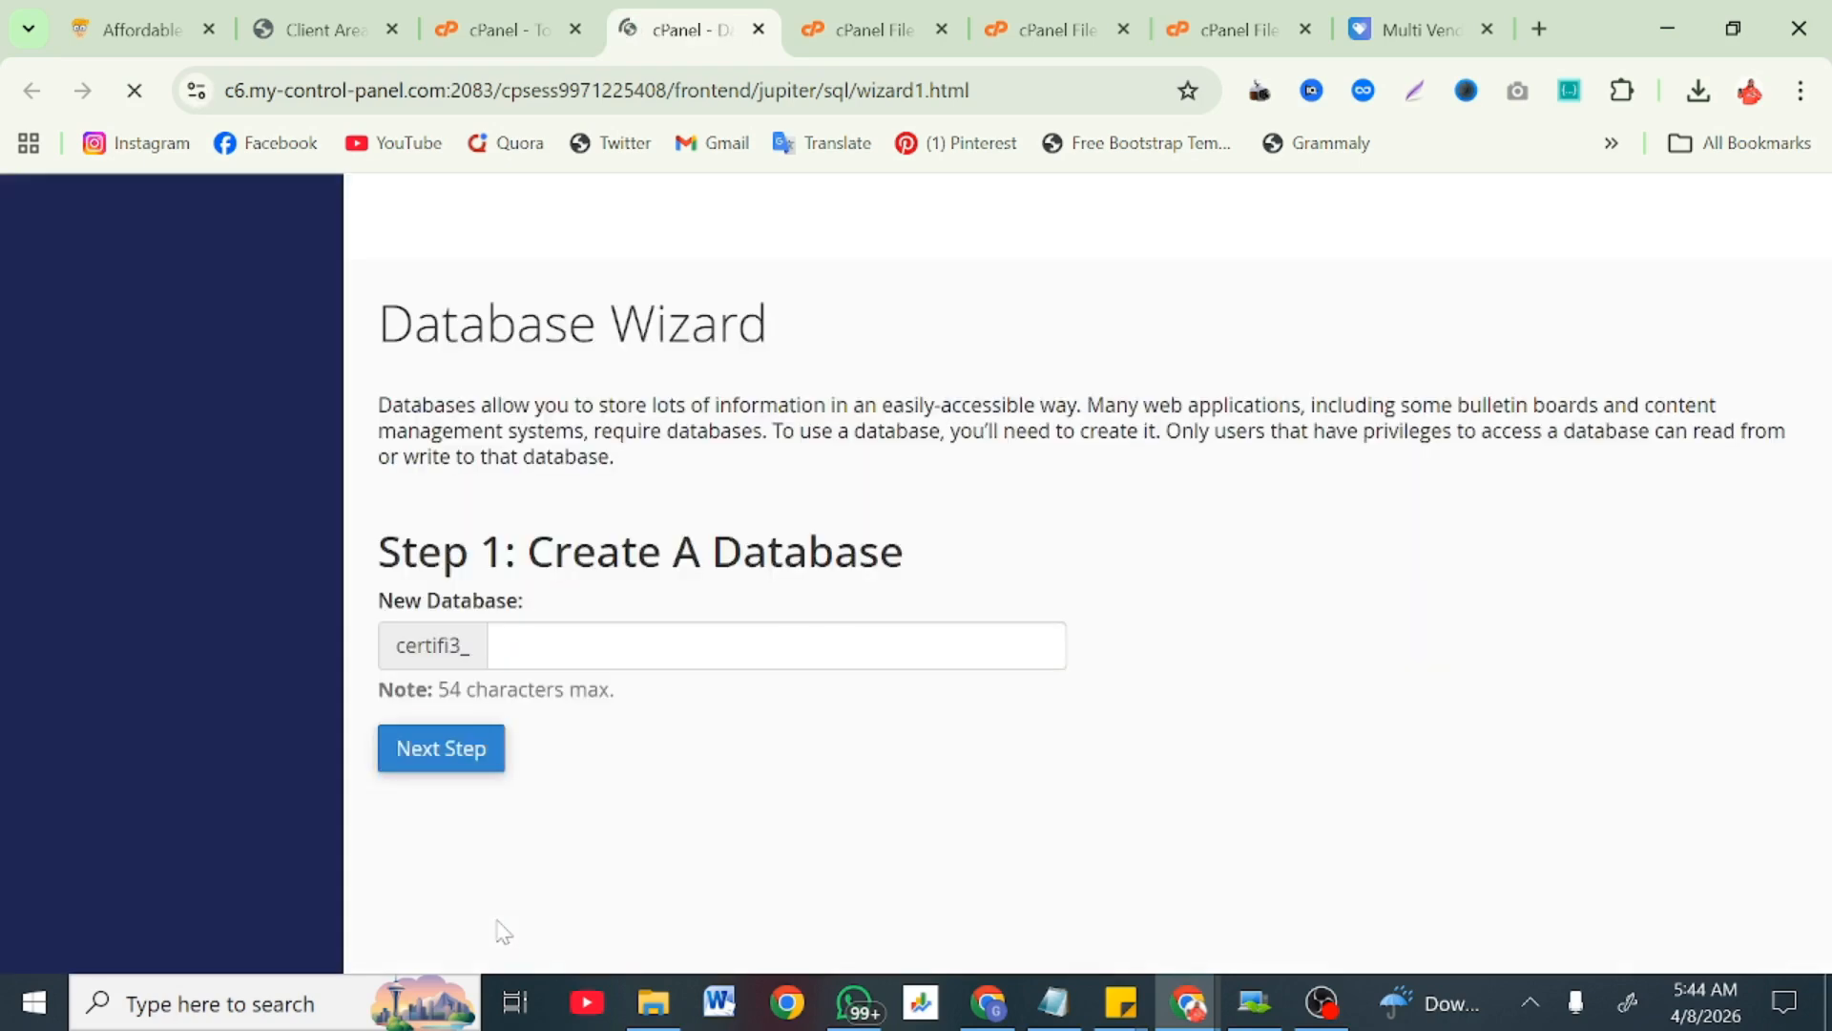
# Step: Enter 'ecom' as the new database name and proceed to Next Step
pyautogui.click(563, 647)
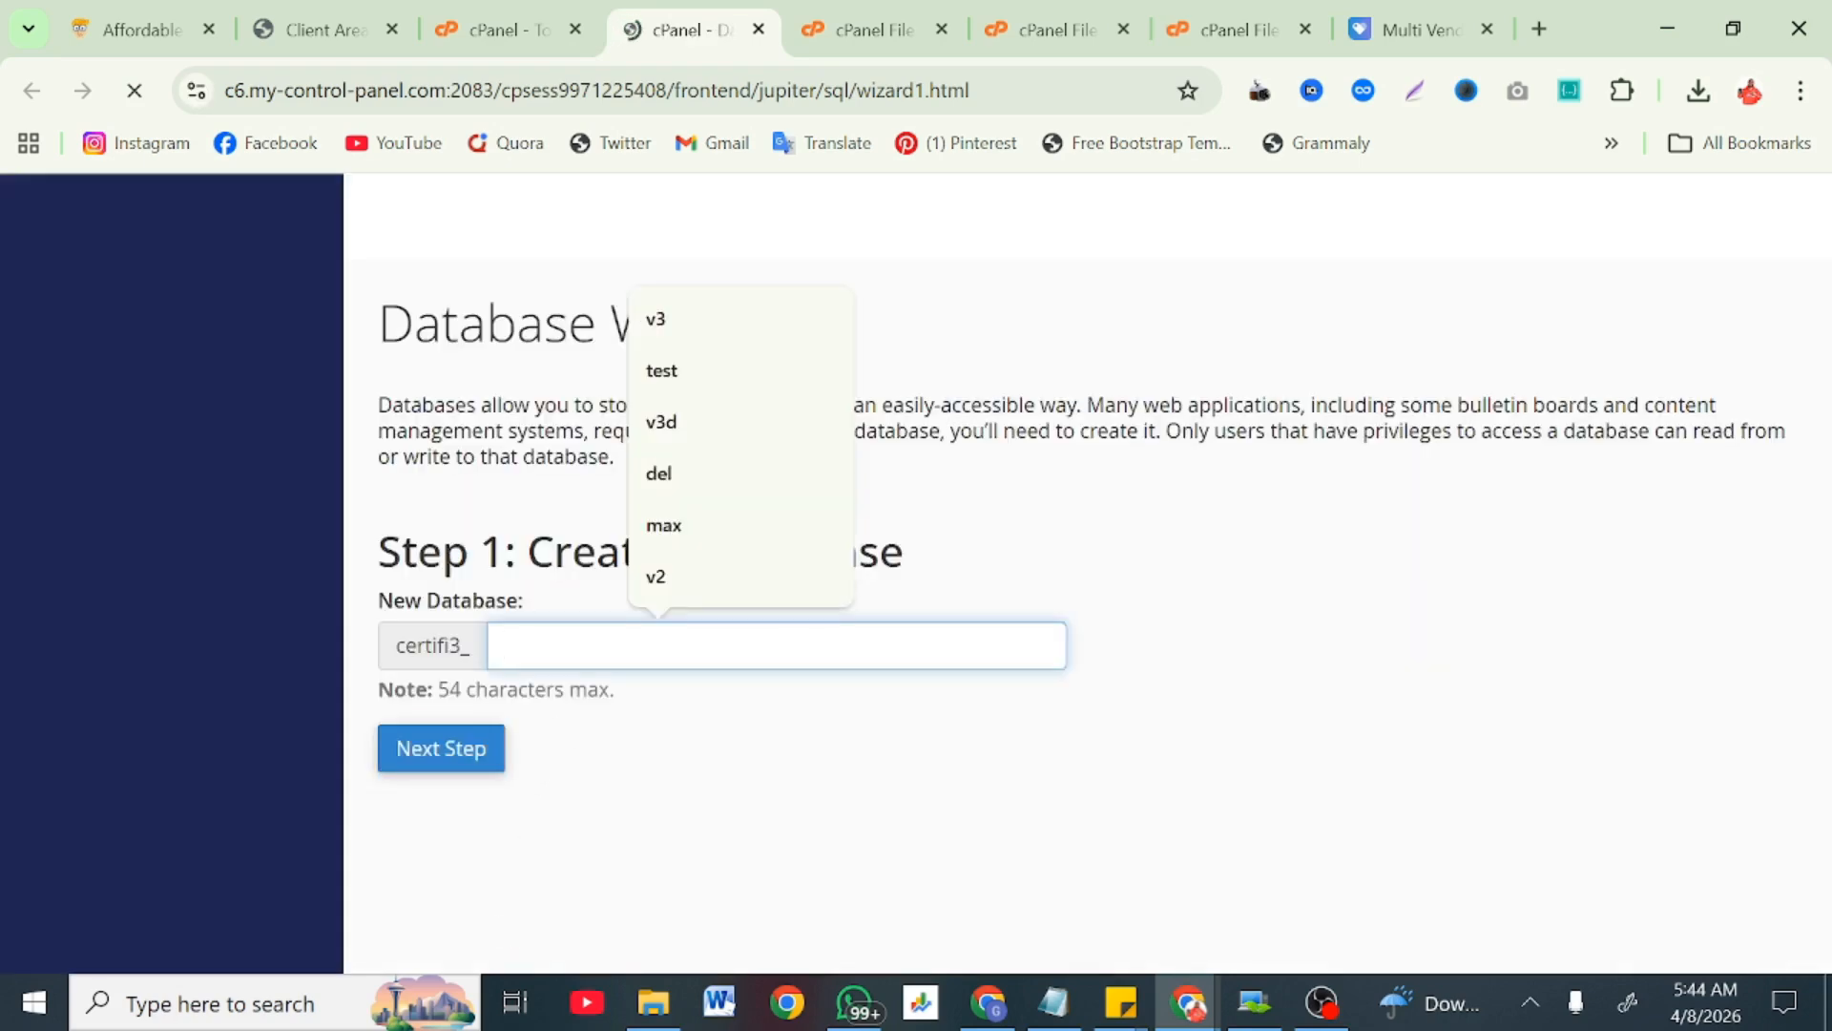
pyautogui.write('ecom')
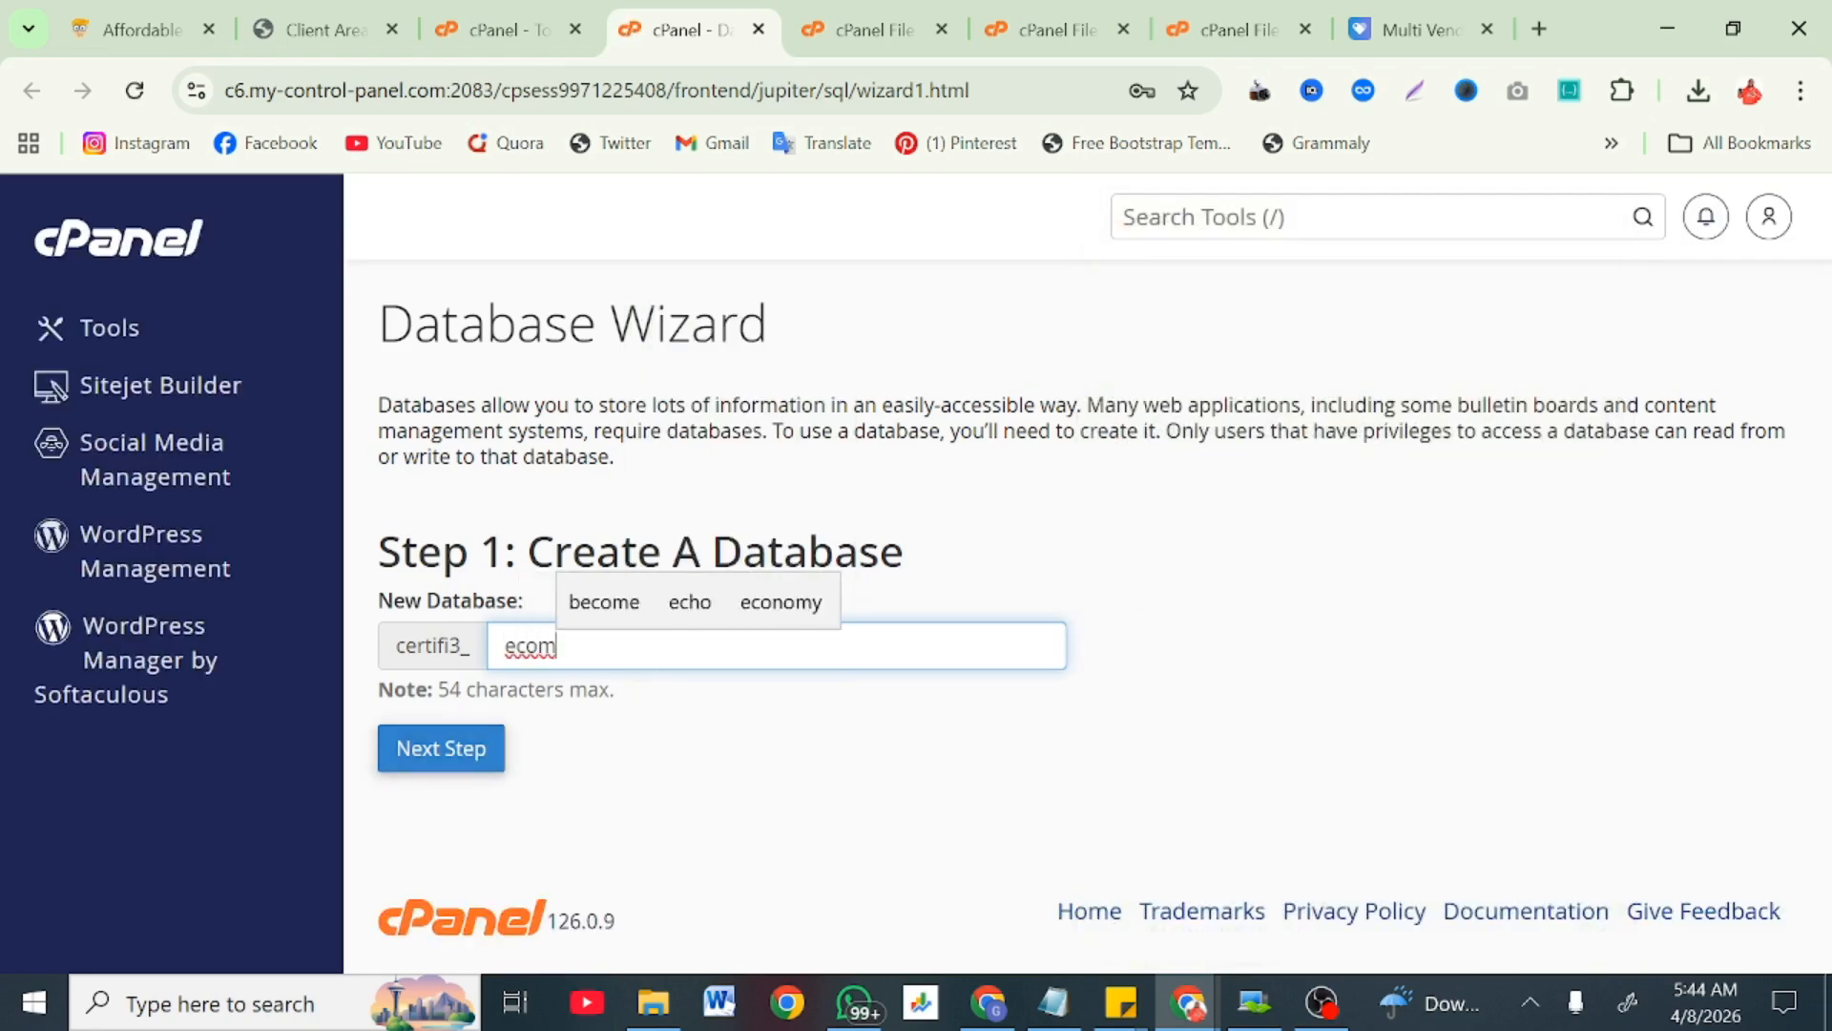
pyautogui.hotkey('ctrl', 'a')
pyautogui.click(649, 756)
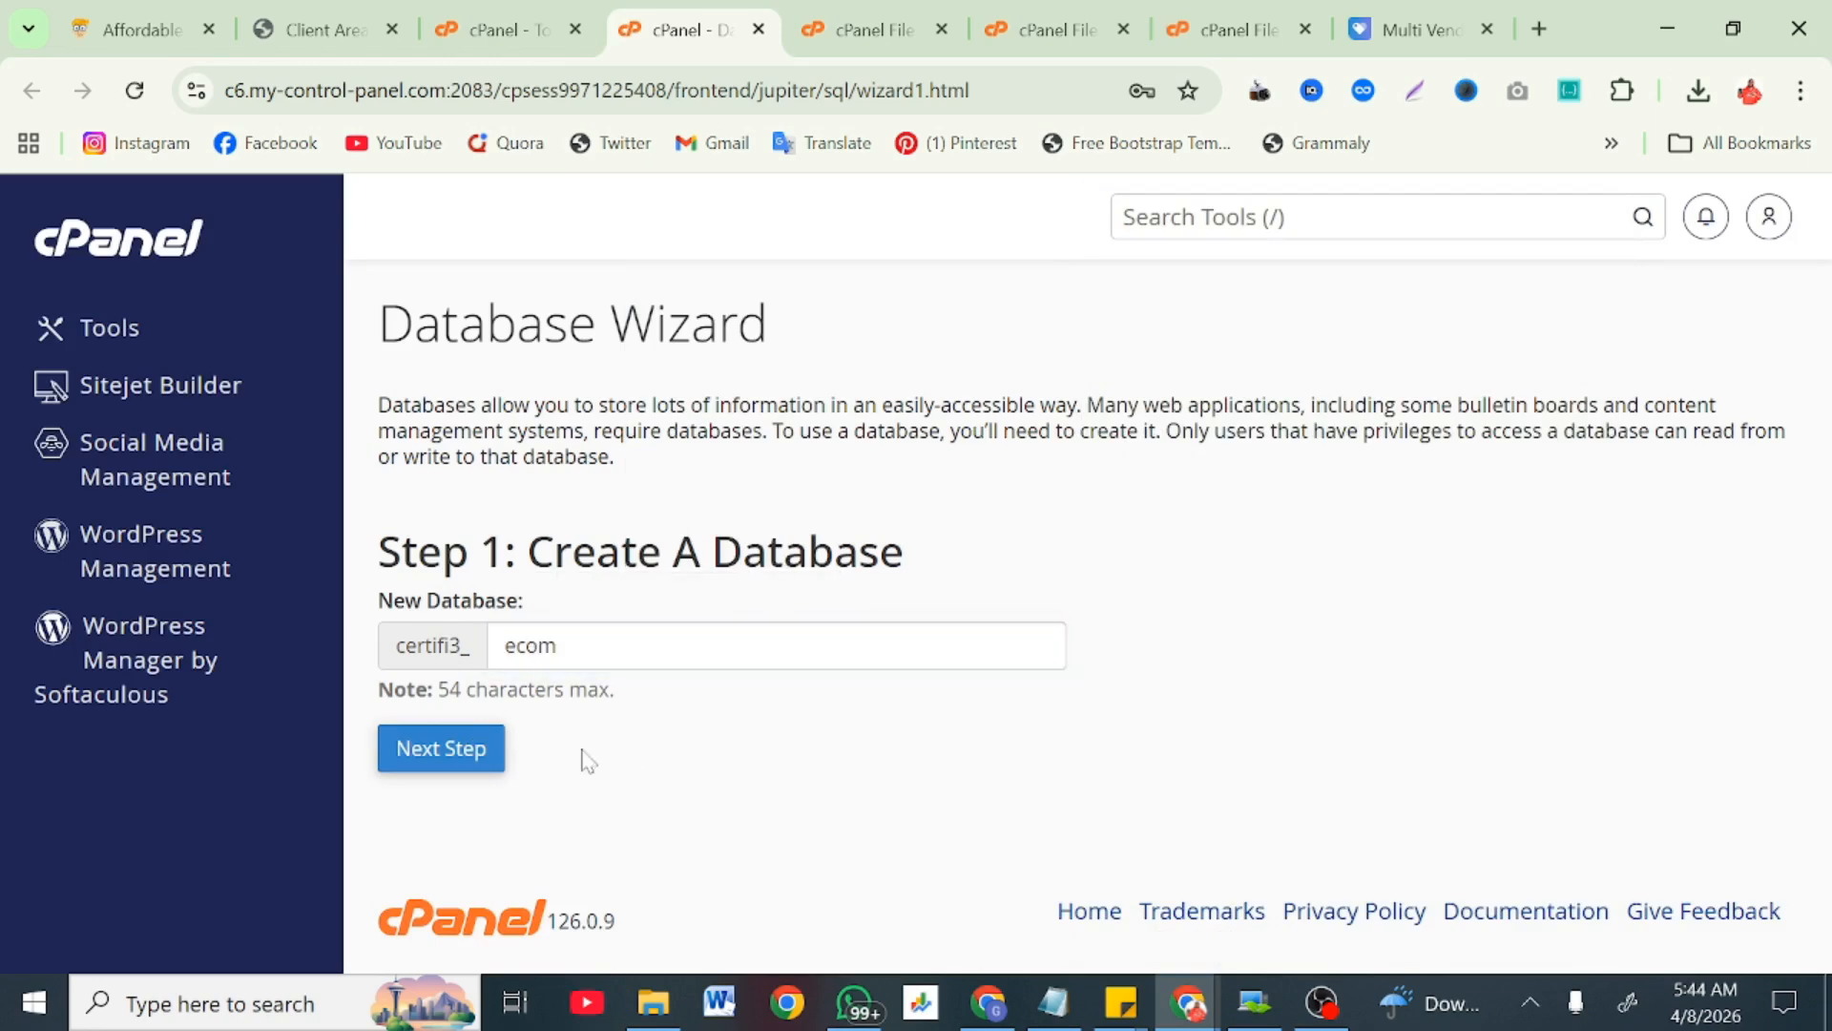
pyautogui.click(482, 761)
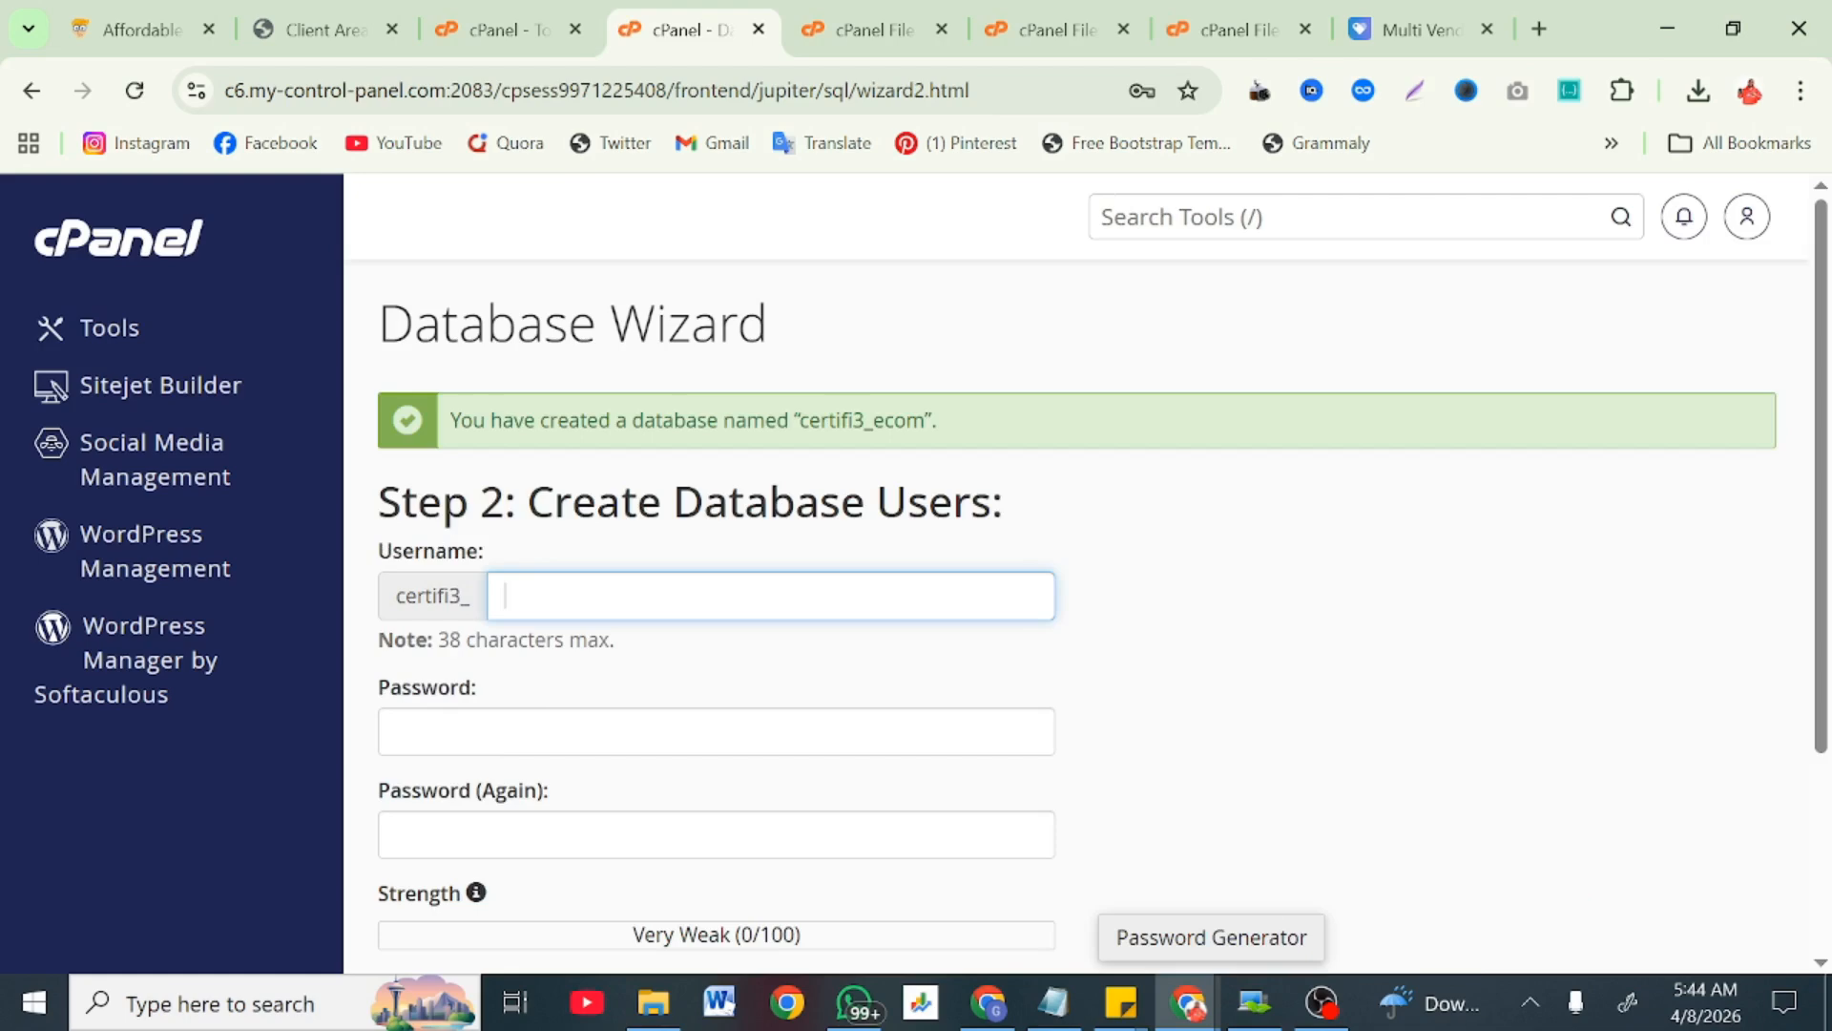
# Step: Enter username ecom and paste the prepared password into the Password field
pyautogui.write('ecom')
pyautogui.moveTo(926, 420); pyautogui.dragTo(794, 420)
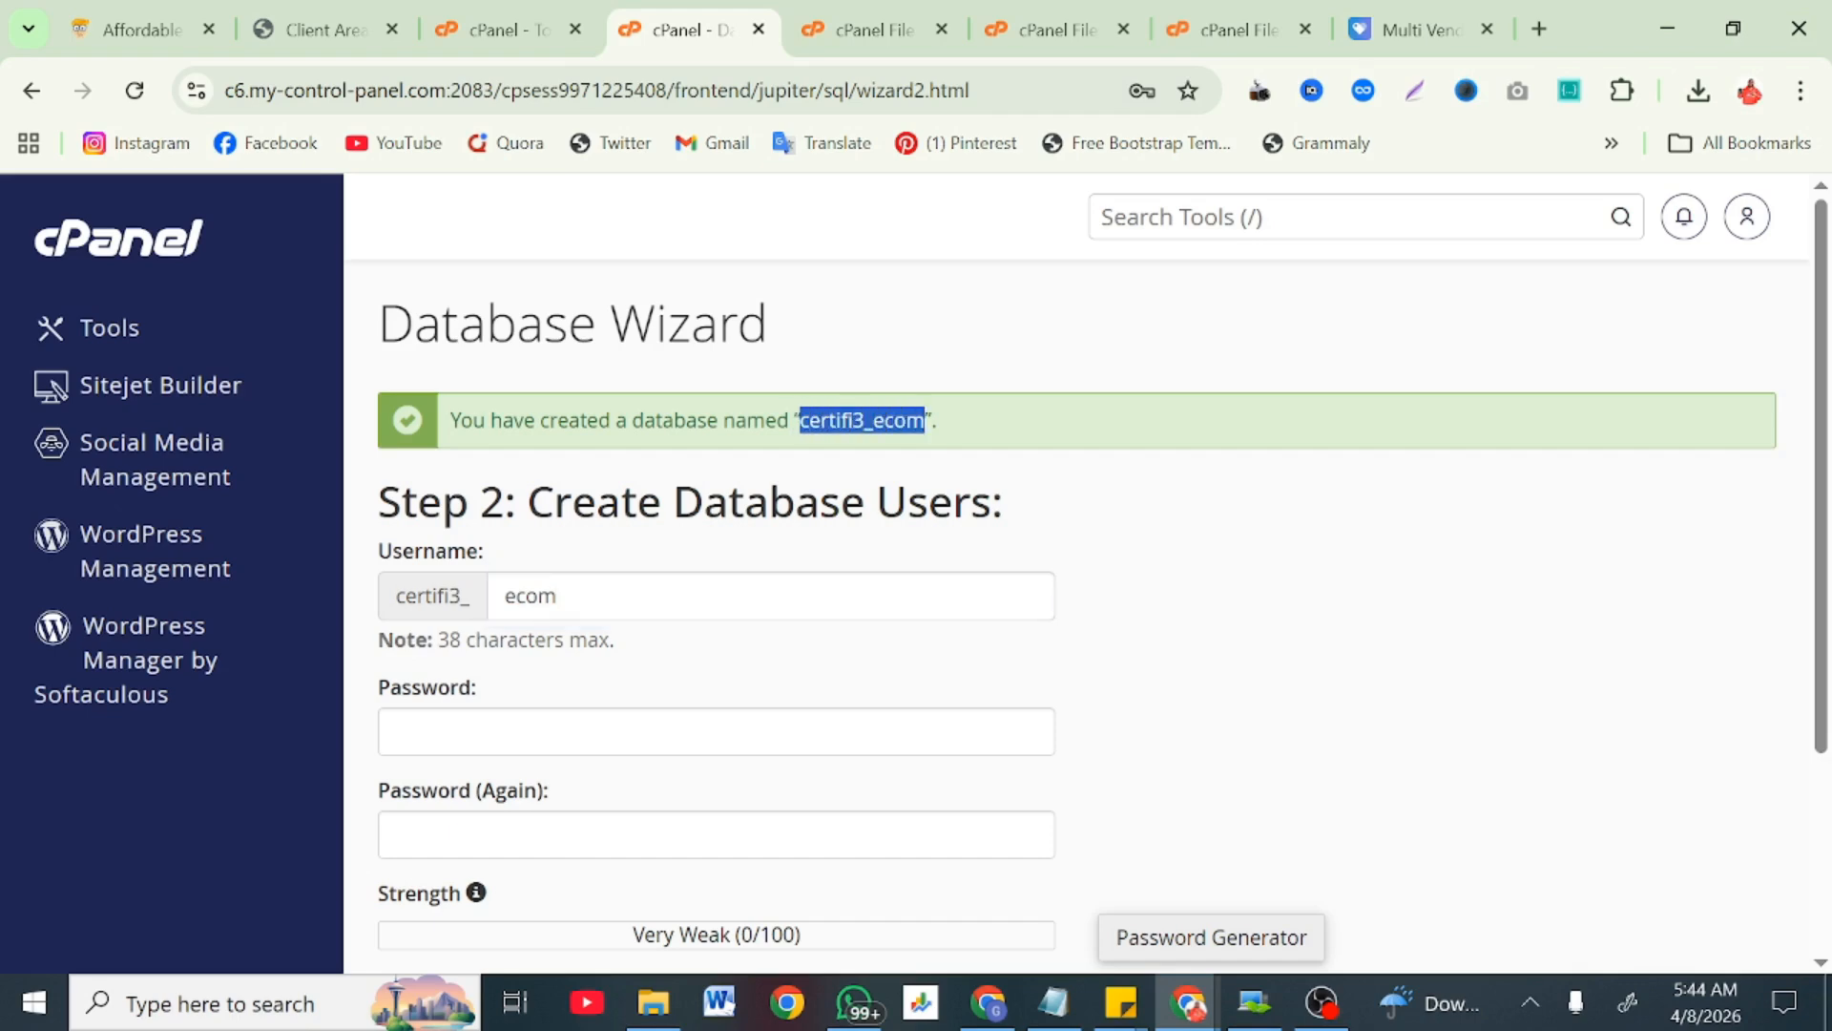
pyautogui.click(397, 732)
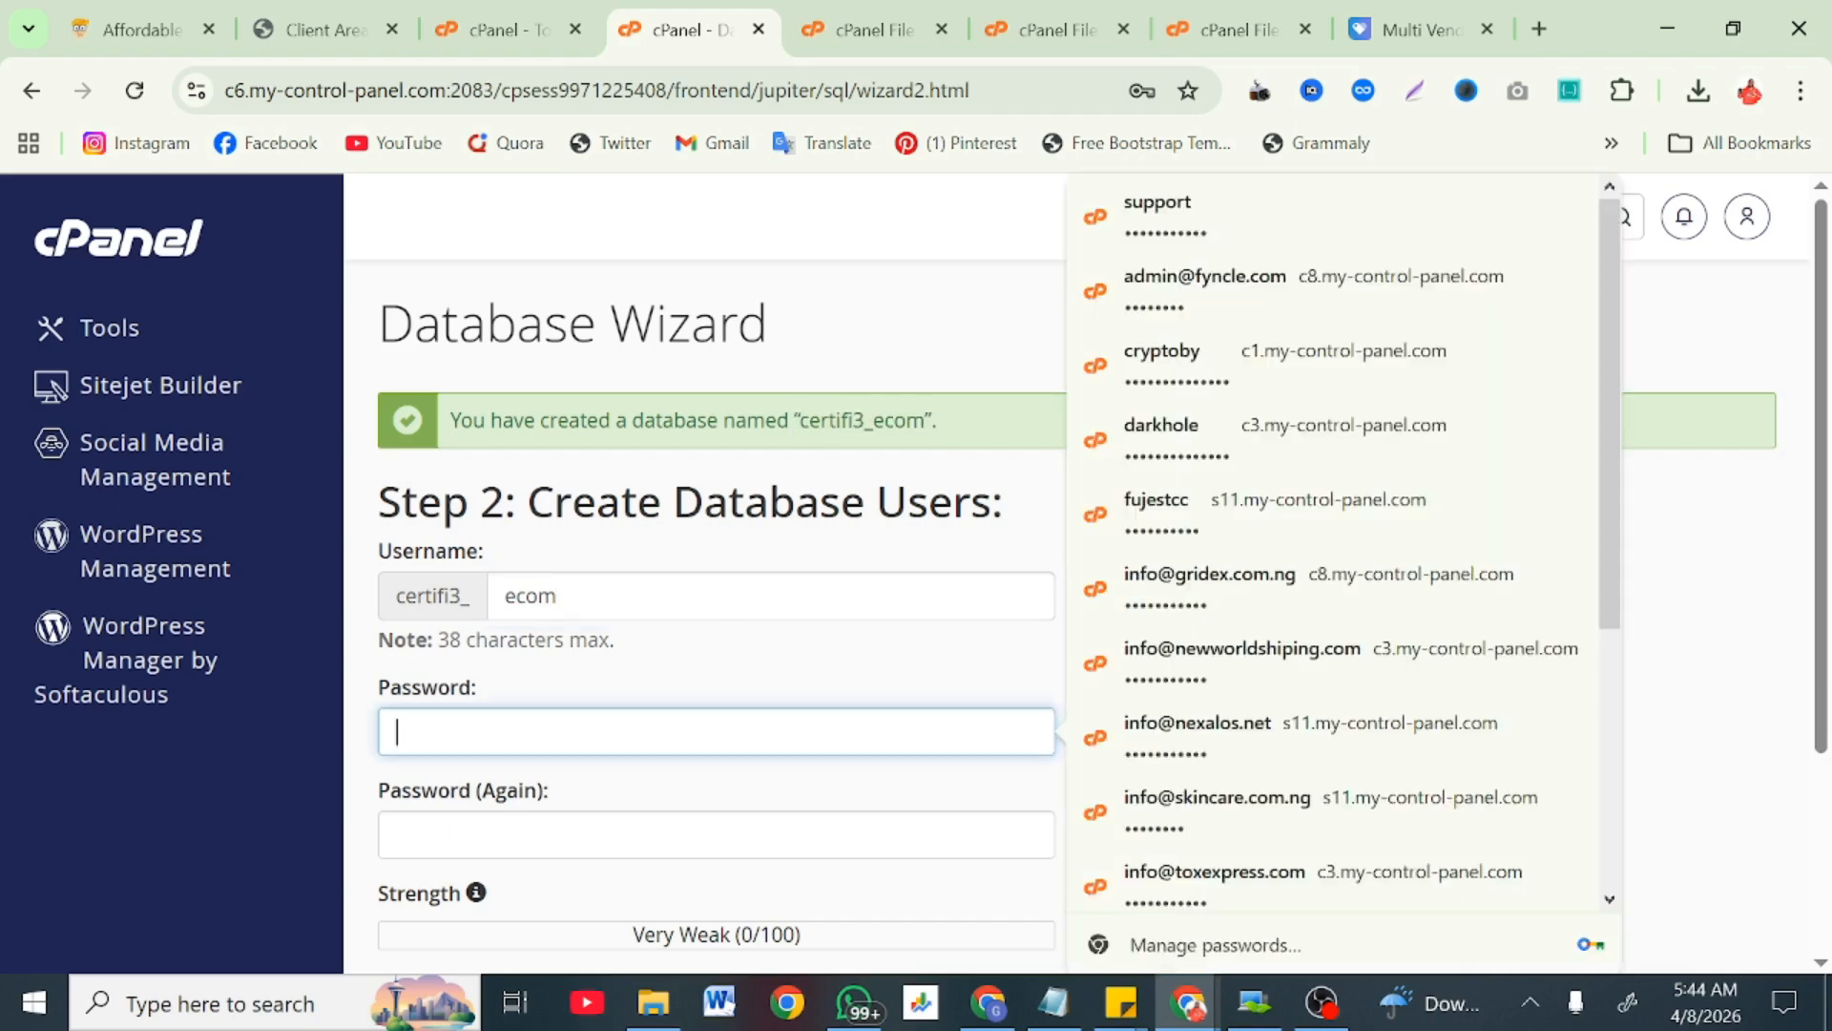
pyautogui.hotkey('ctrl', 'v')
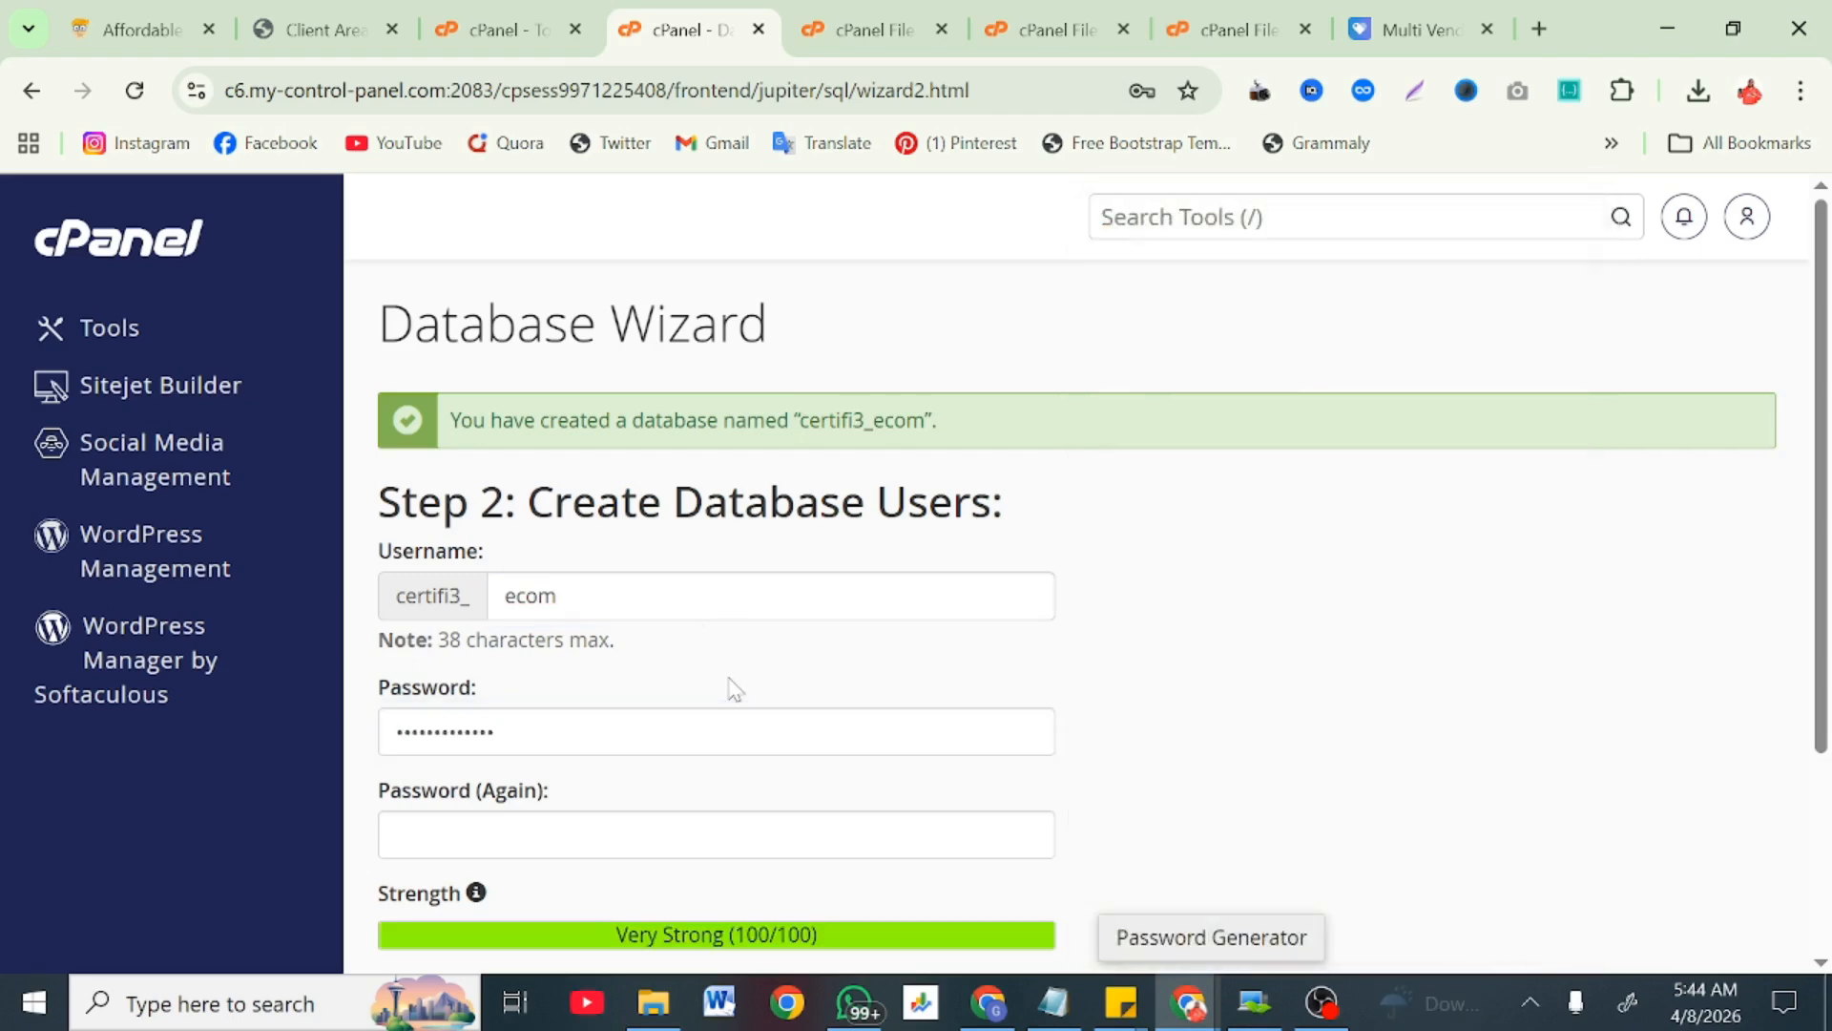
# Step: Paste the password again to confirm it, create the user, and dismiss the save-password prompt
pyautogui.scroll(-3, 733, 687)
pyautogui.click(584, 552)
pyautogui.hotkey('ctrl', 'v')
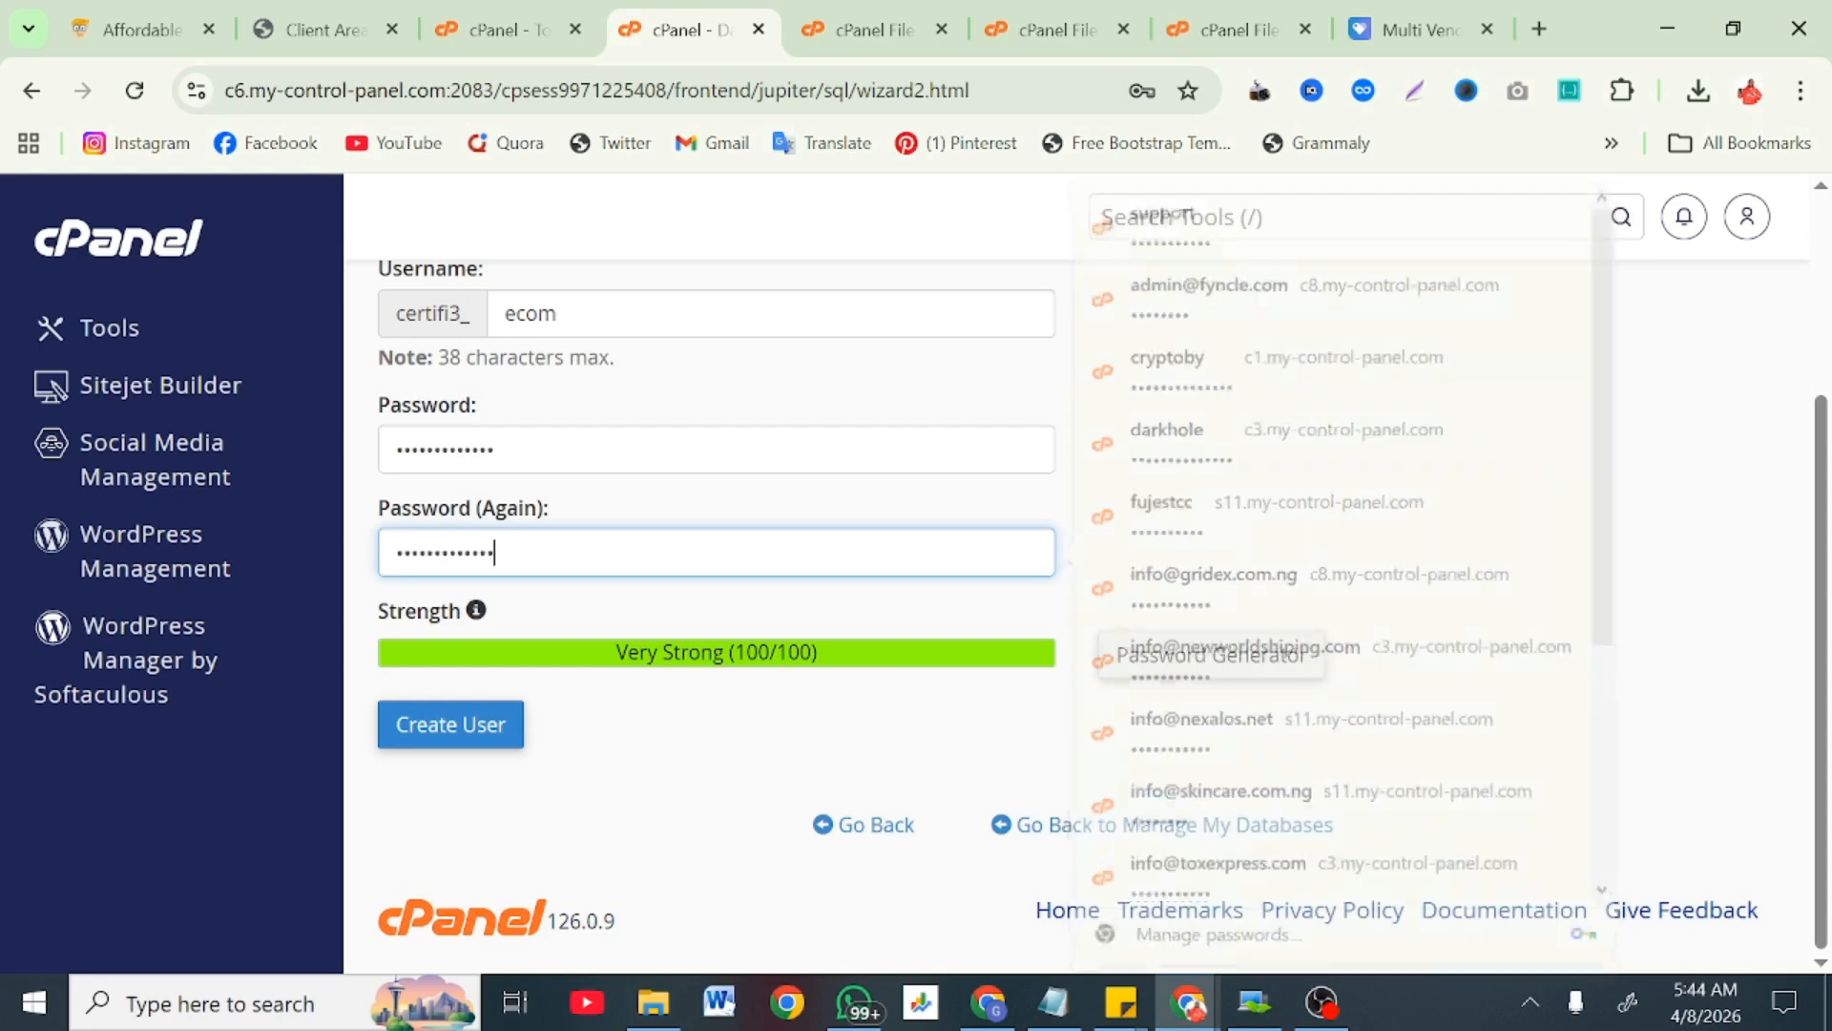
pyautogui.click(584, 534)
pyautogui.scroll(2, 573, 539)
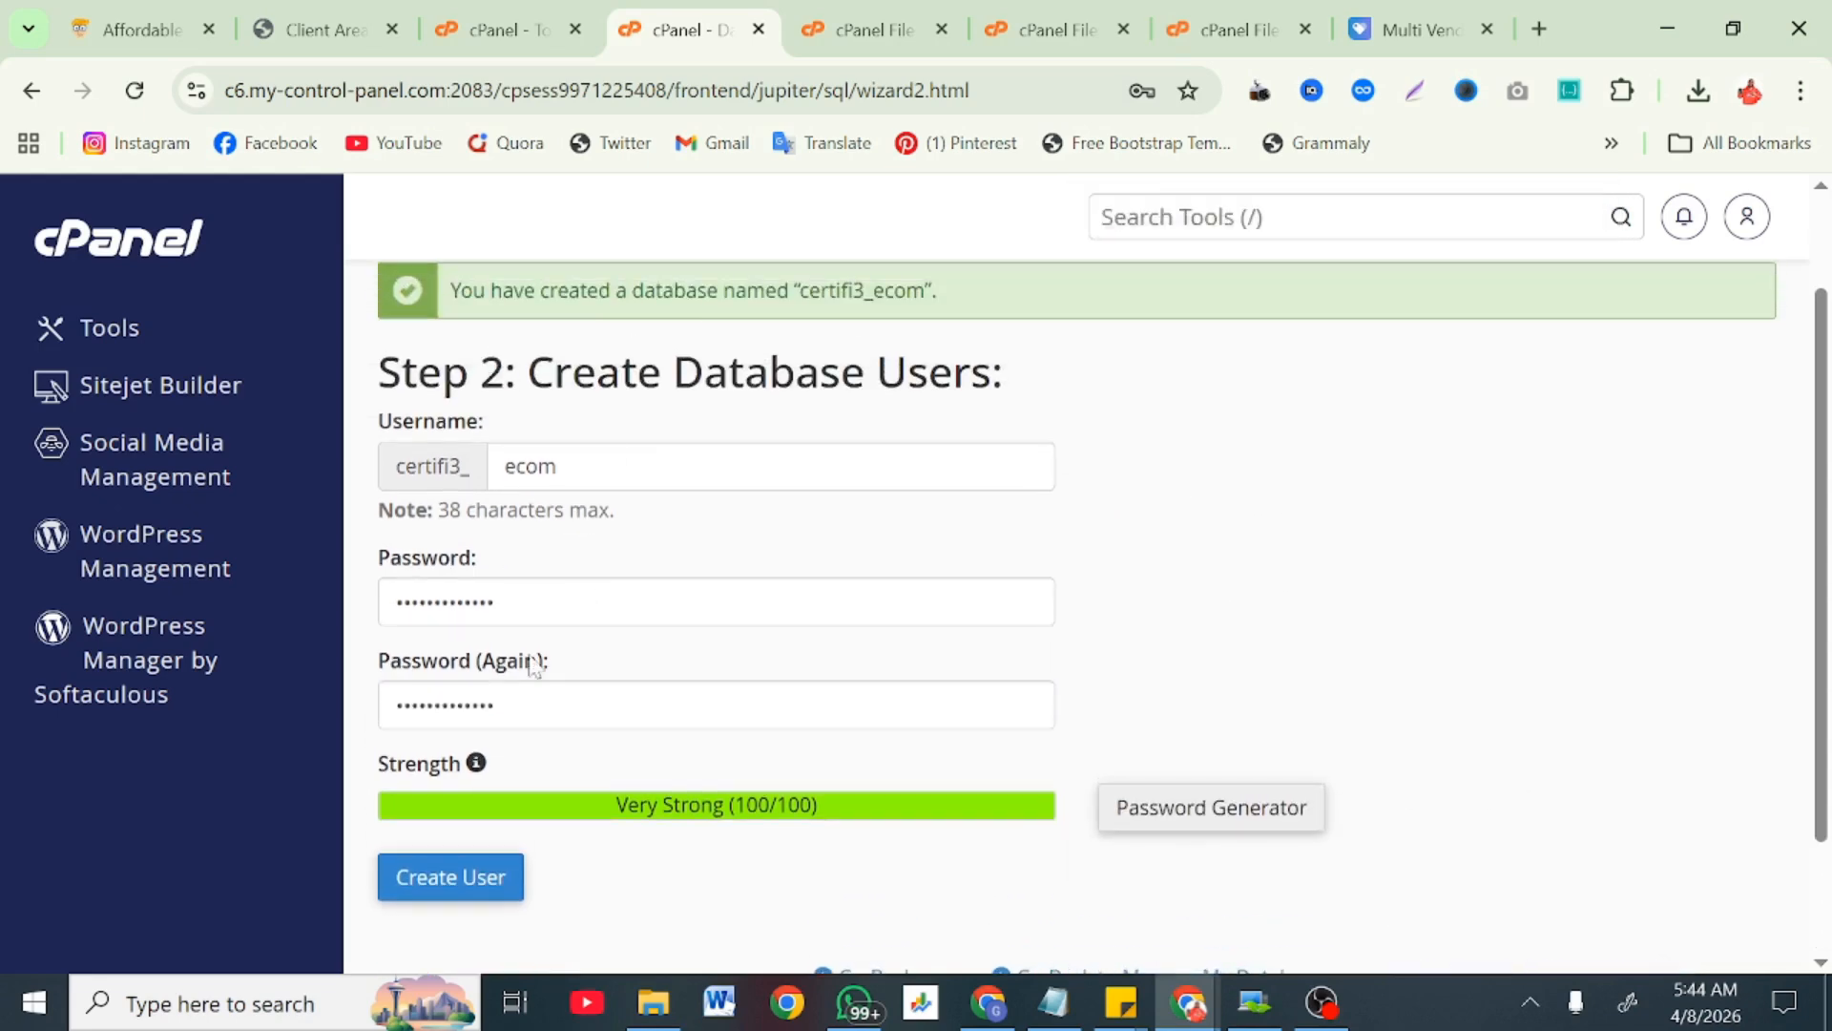
pyautogui.scroll(-2, 492, 685)
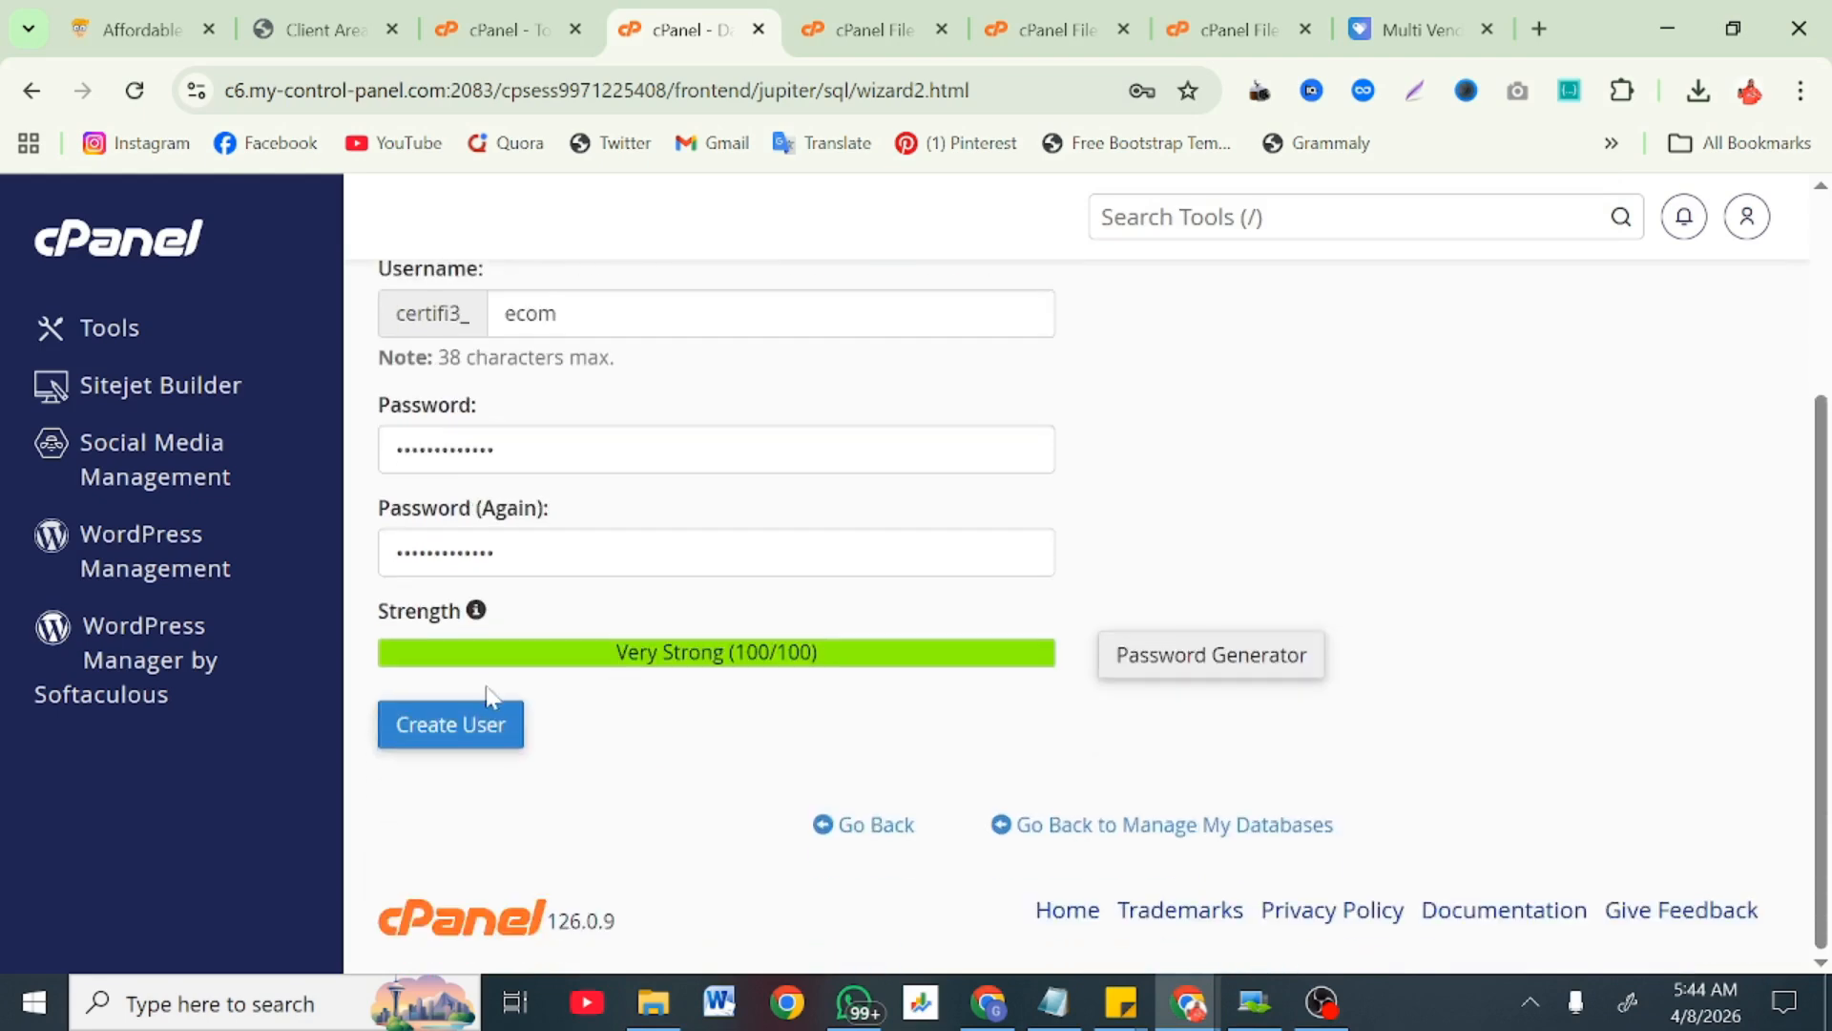
pyautogui.click(466, 735)
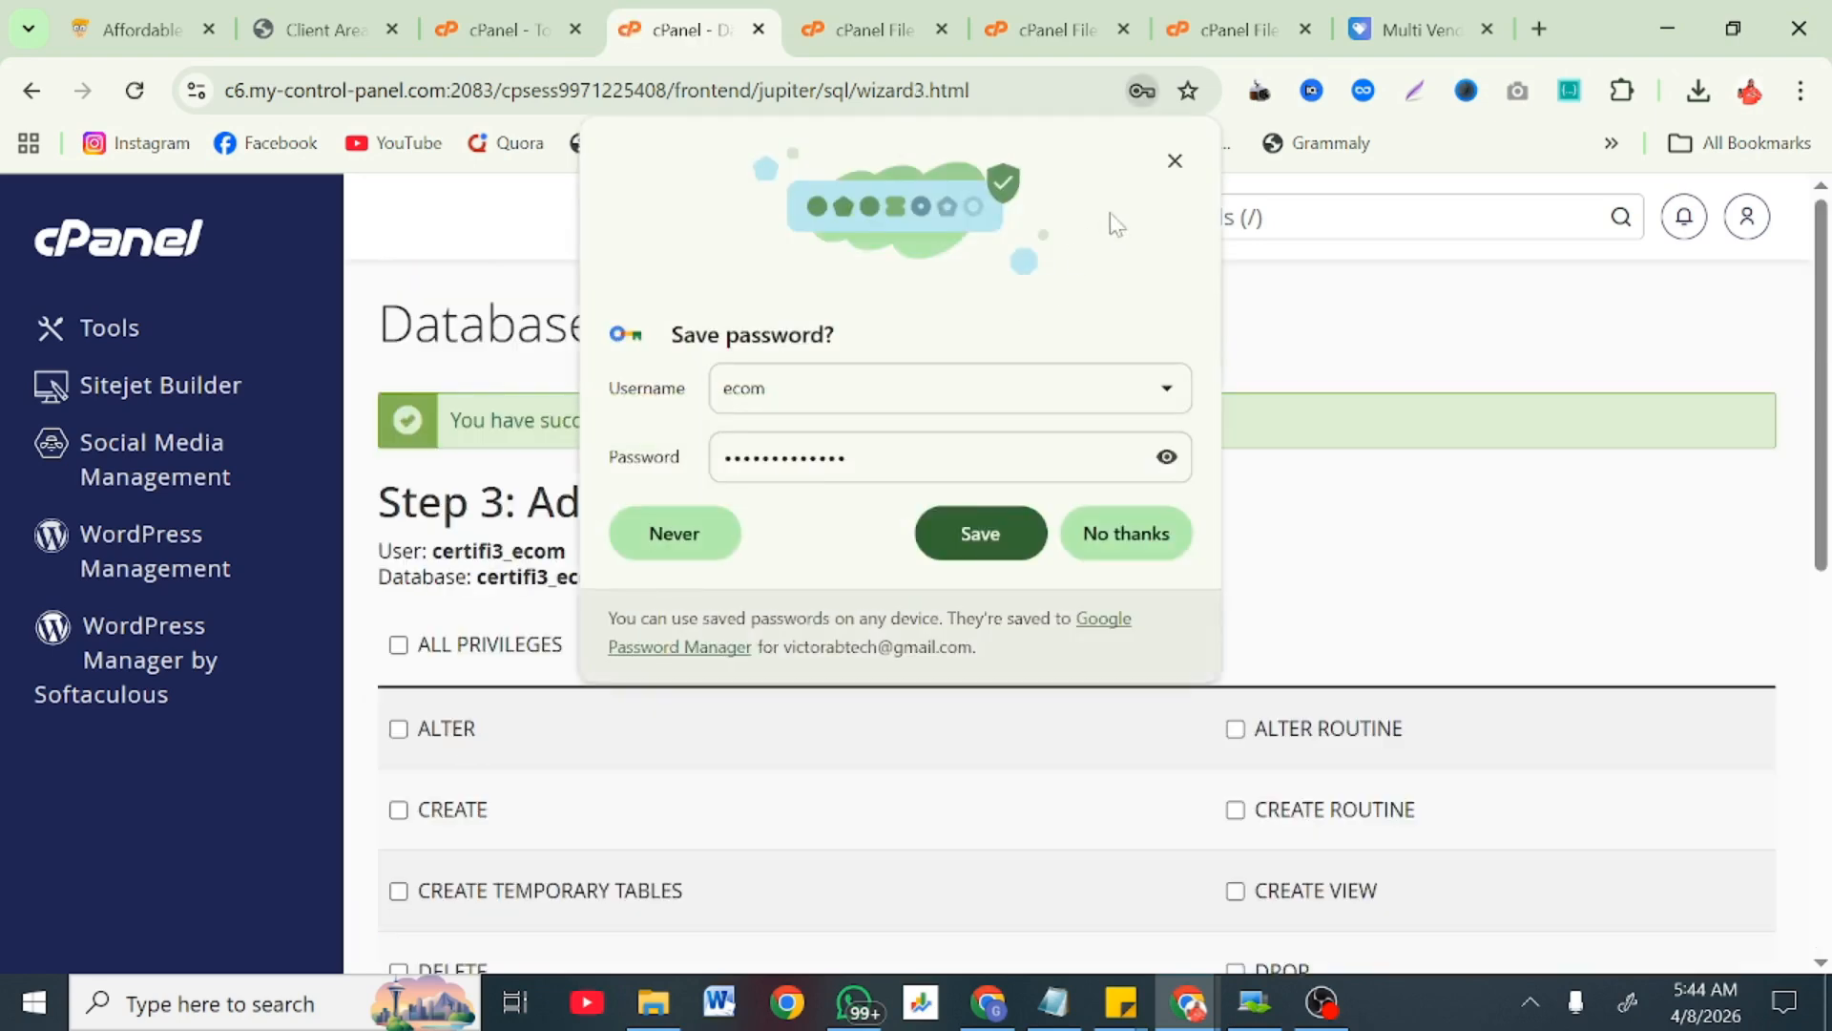
pyautogui.click(1174, 160)
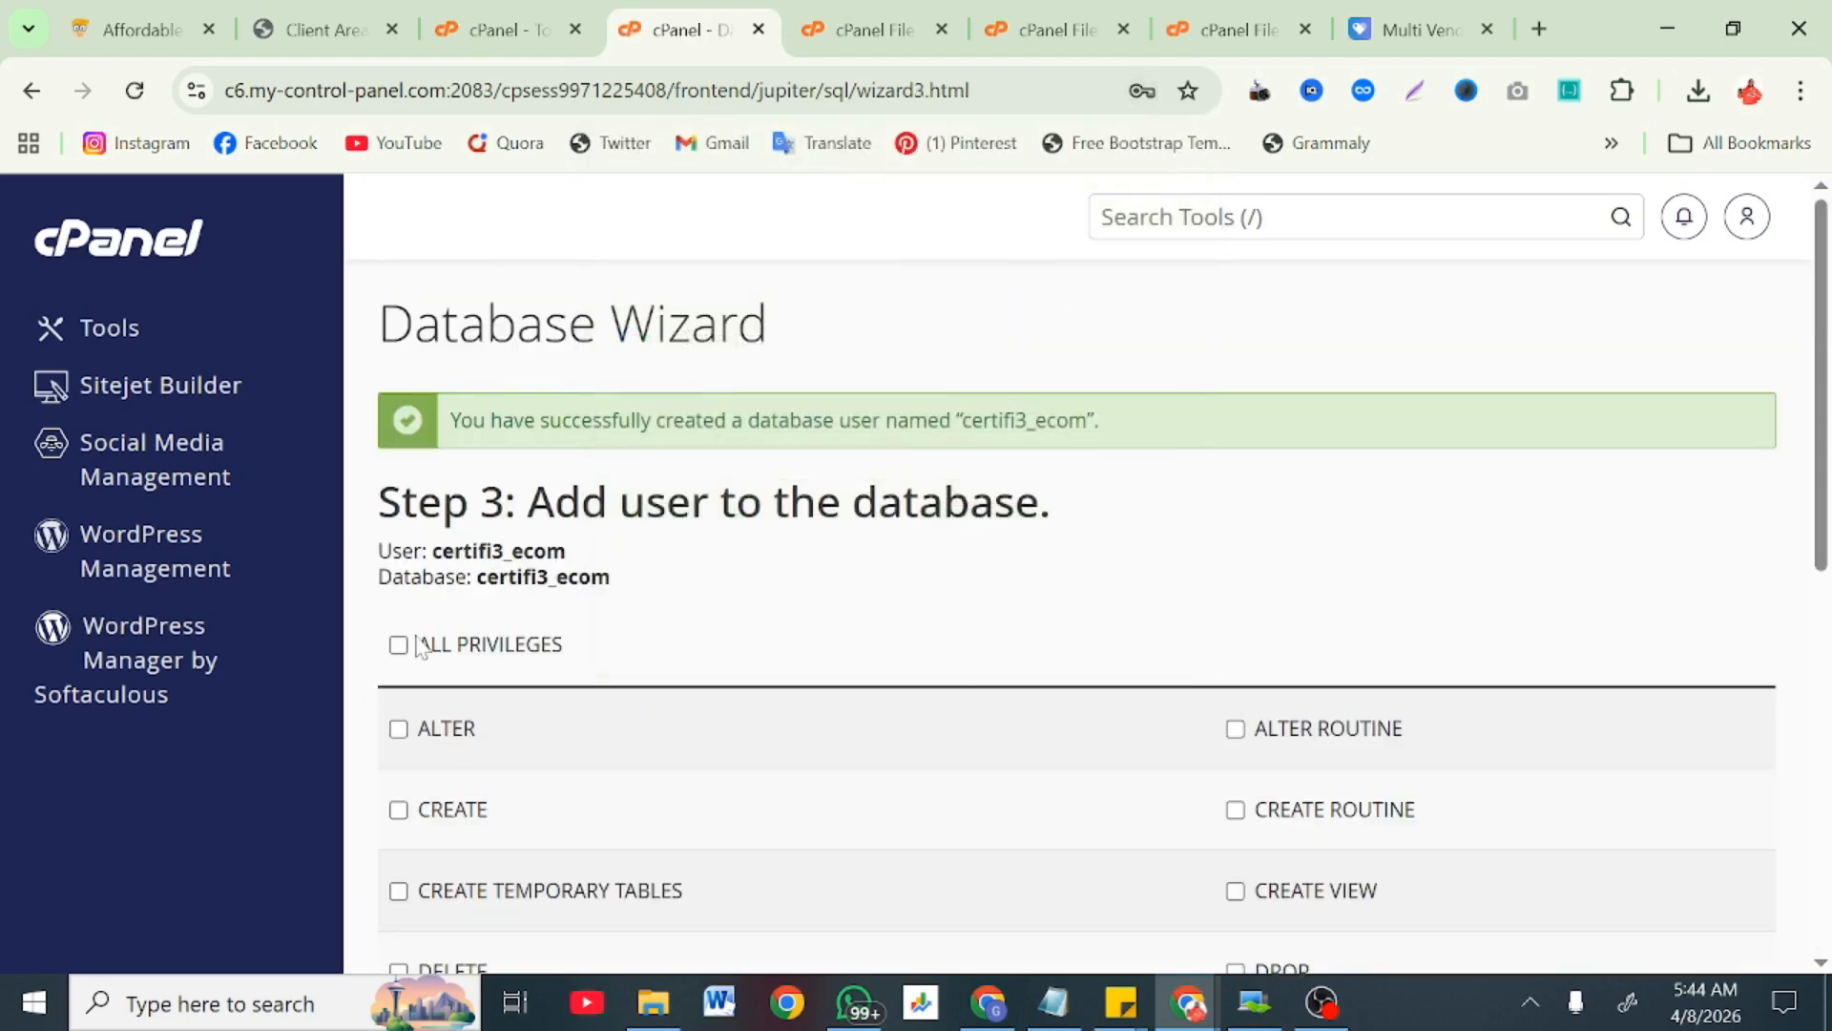
# Step: Grant certifi3_ecom ALL PRIVILEGES on database certifi3_ecom, then switch to the File Upload tab
pyautogui.click(458, 648)
pyautogui.scroll(-6, 462, 668)
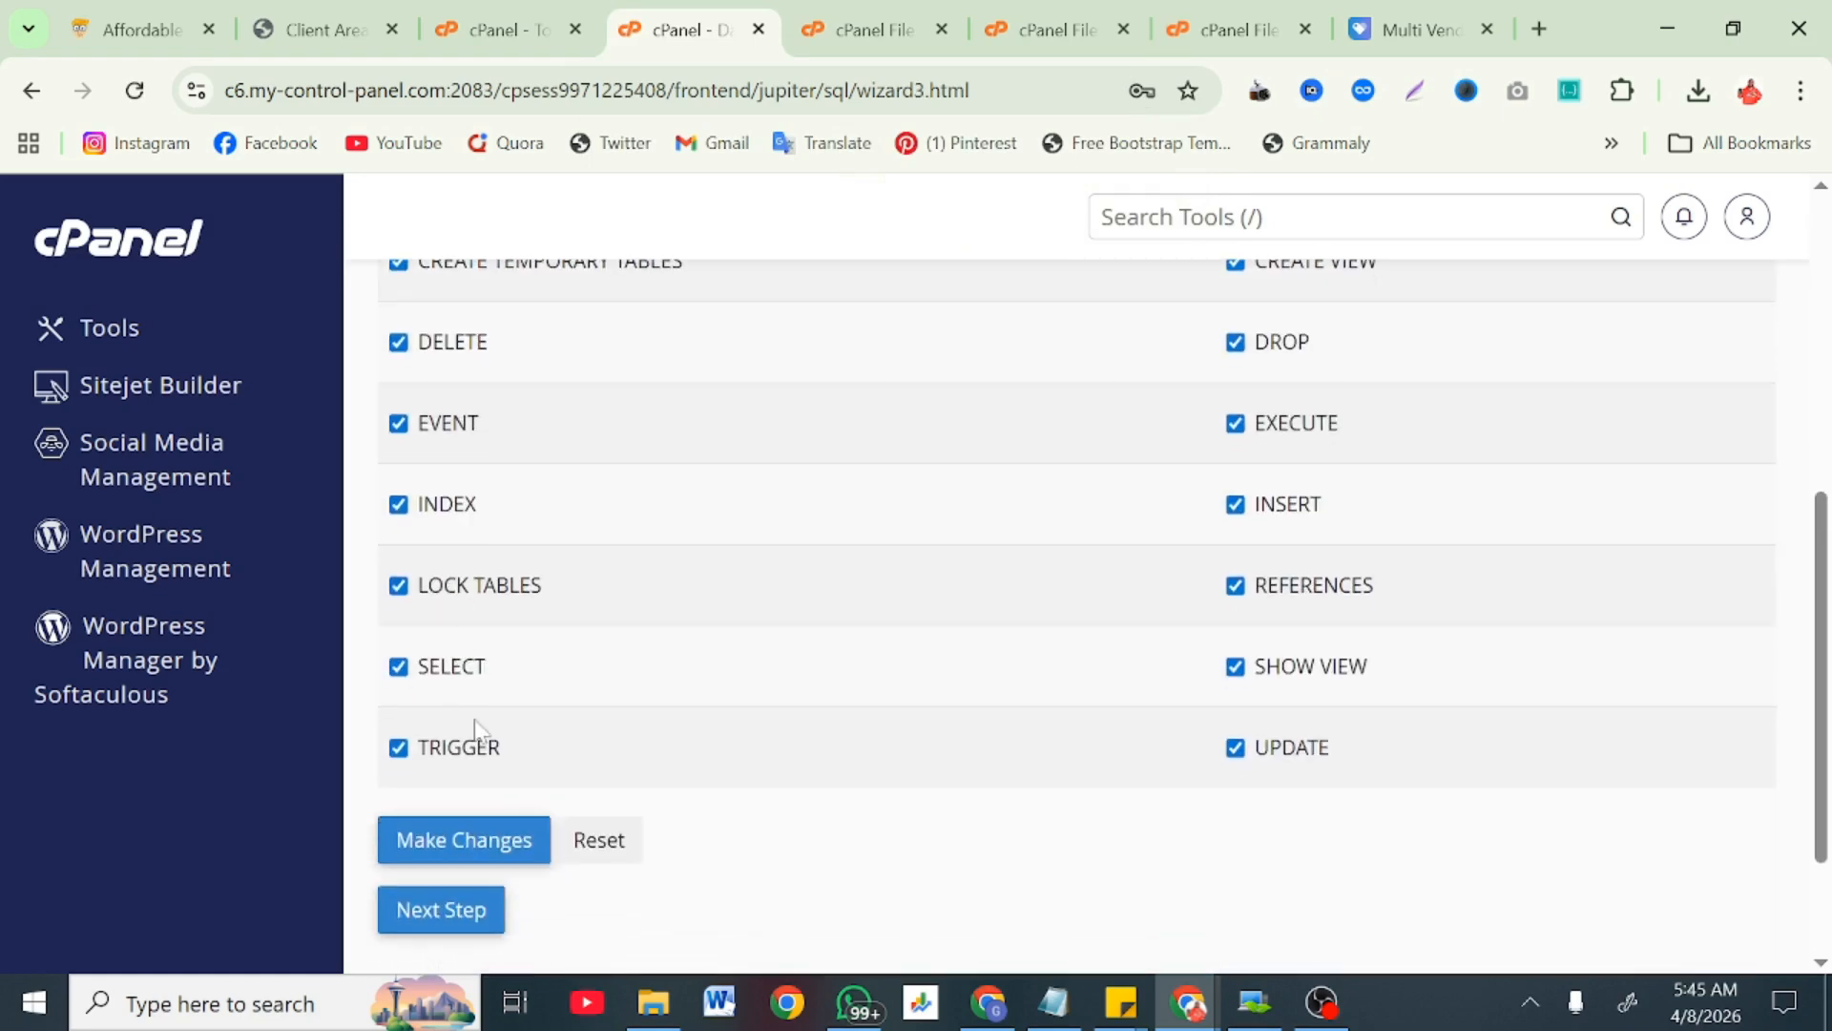
pyautogui.click(502, 854)
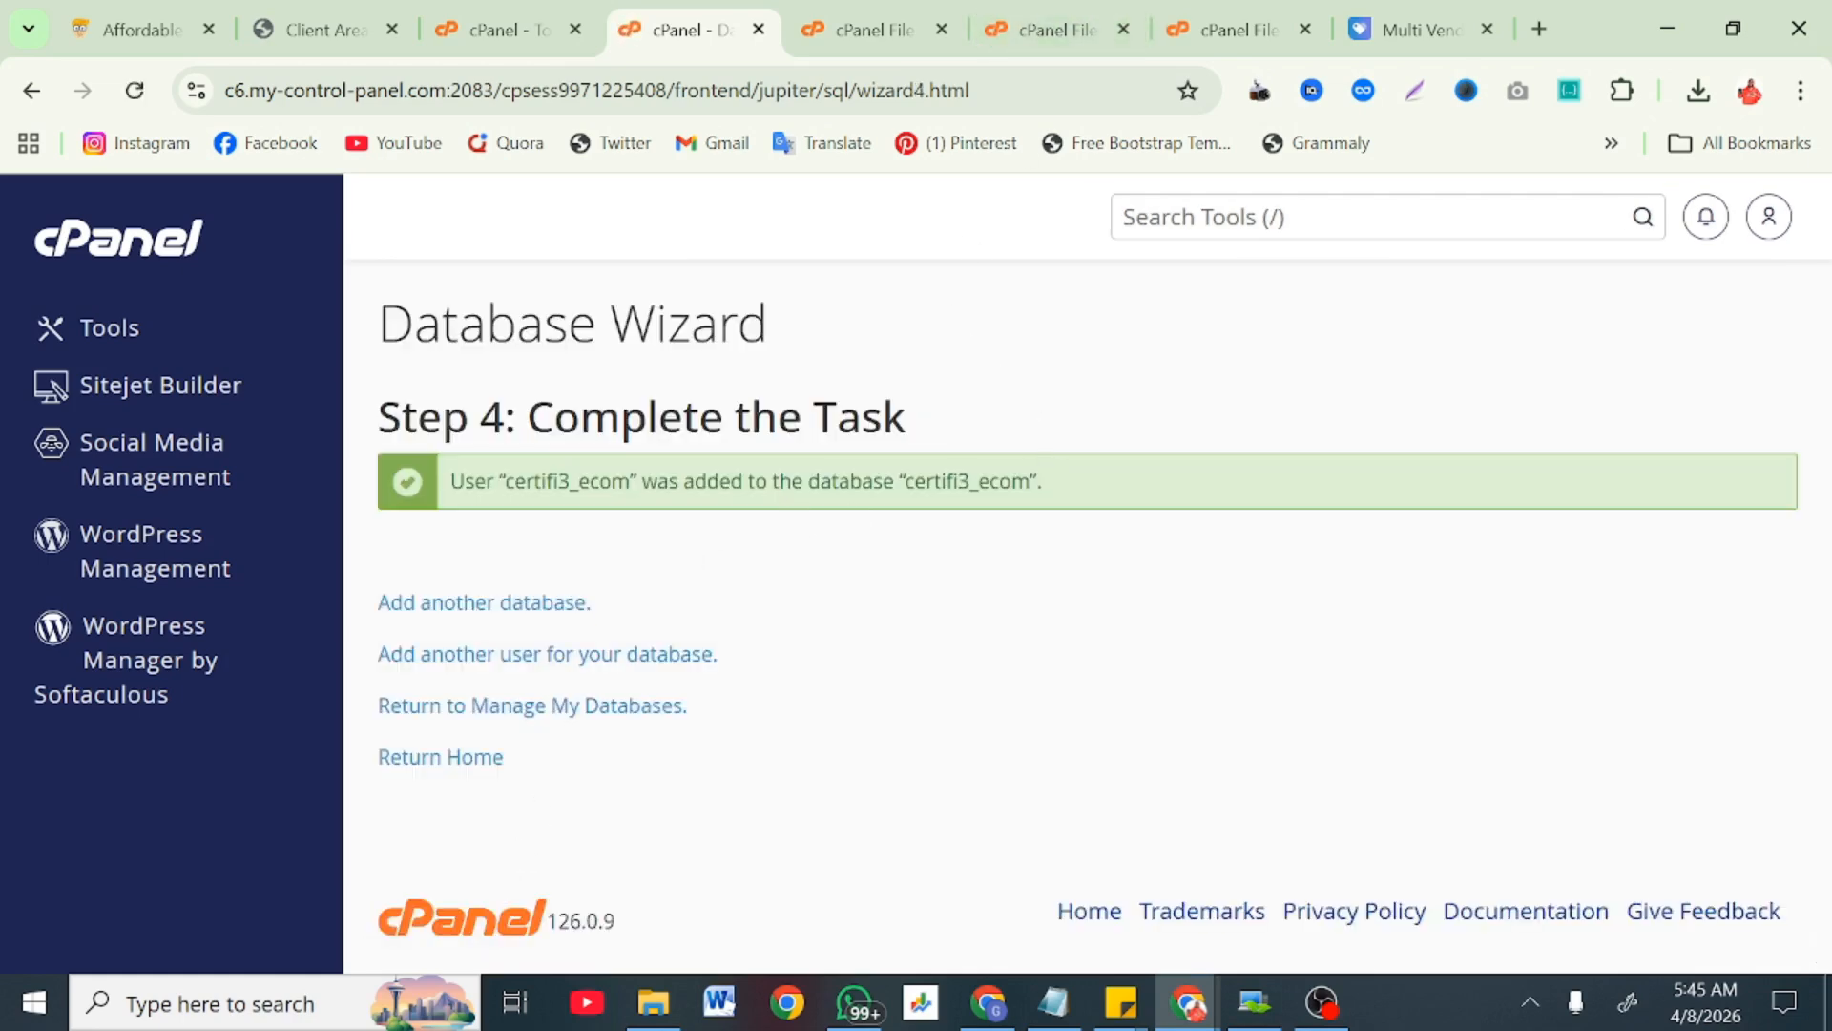
pyautogui.moveTo(1030, 481); pyautogui.dragTo(904, 481)
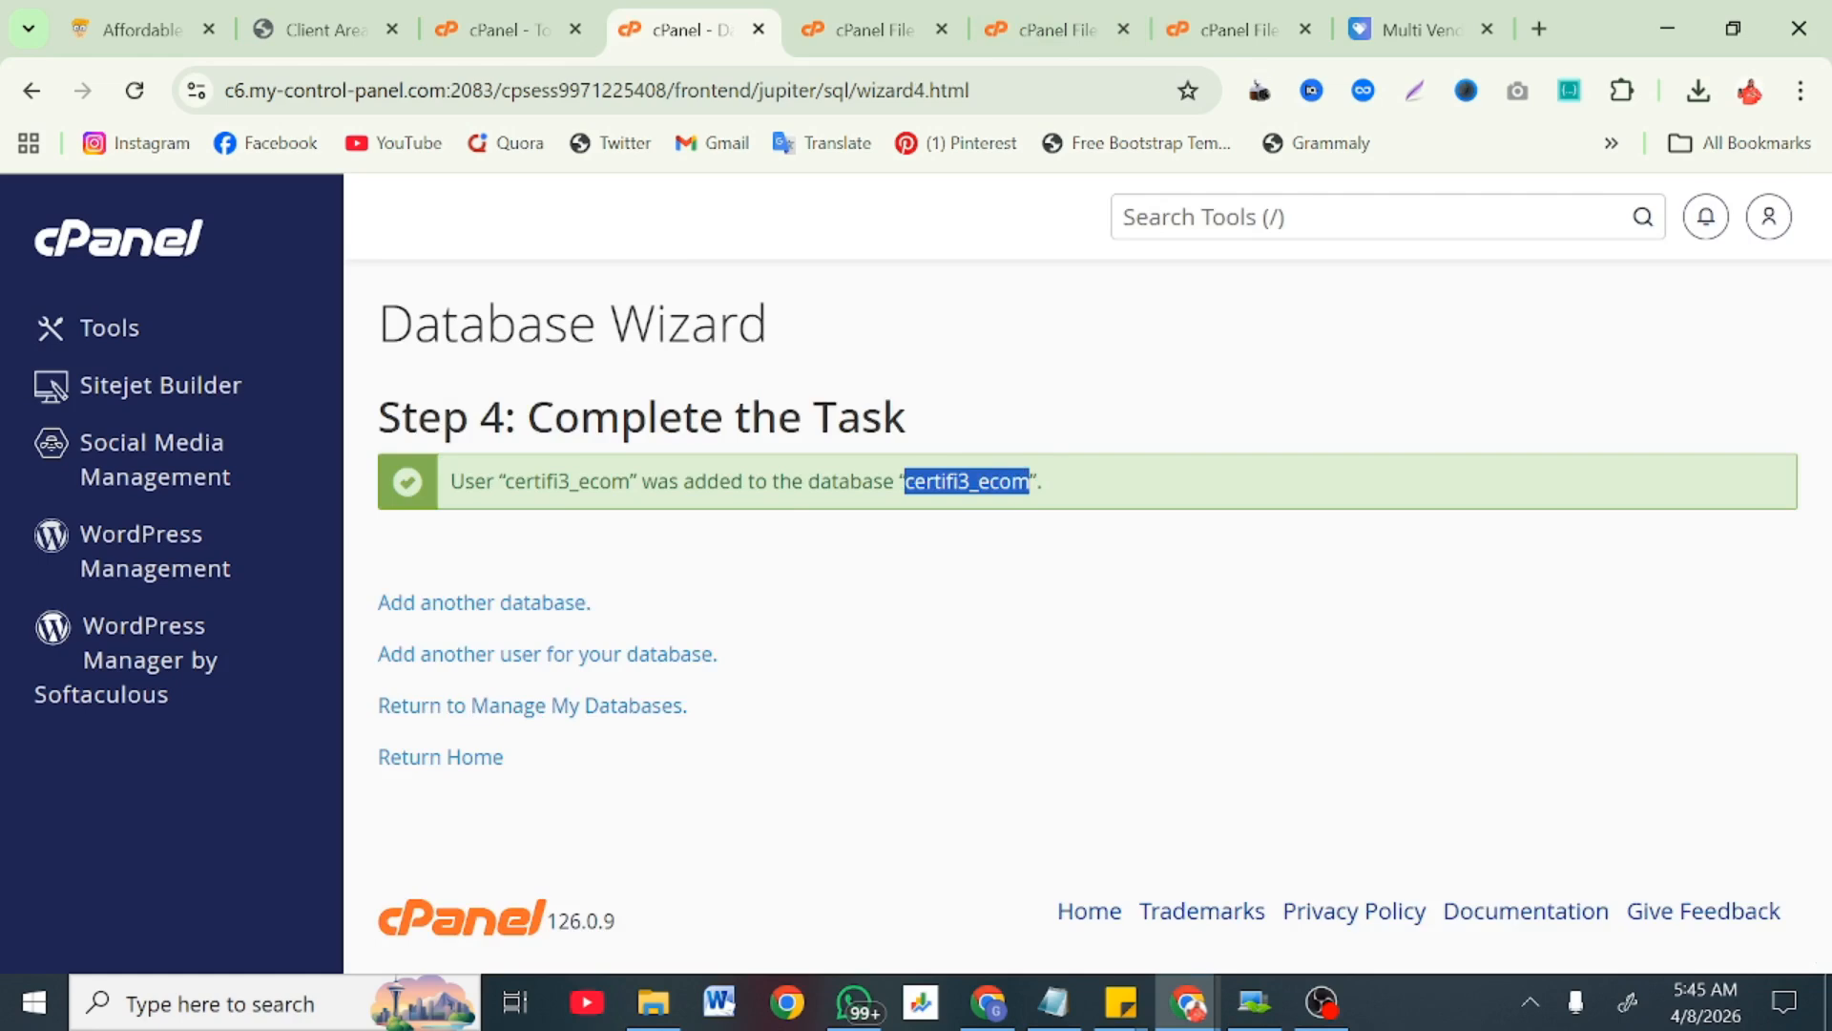
pyautogui.click(1098, 15)
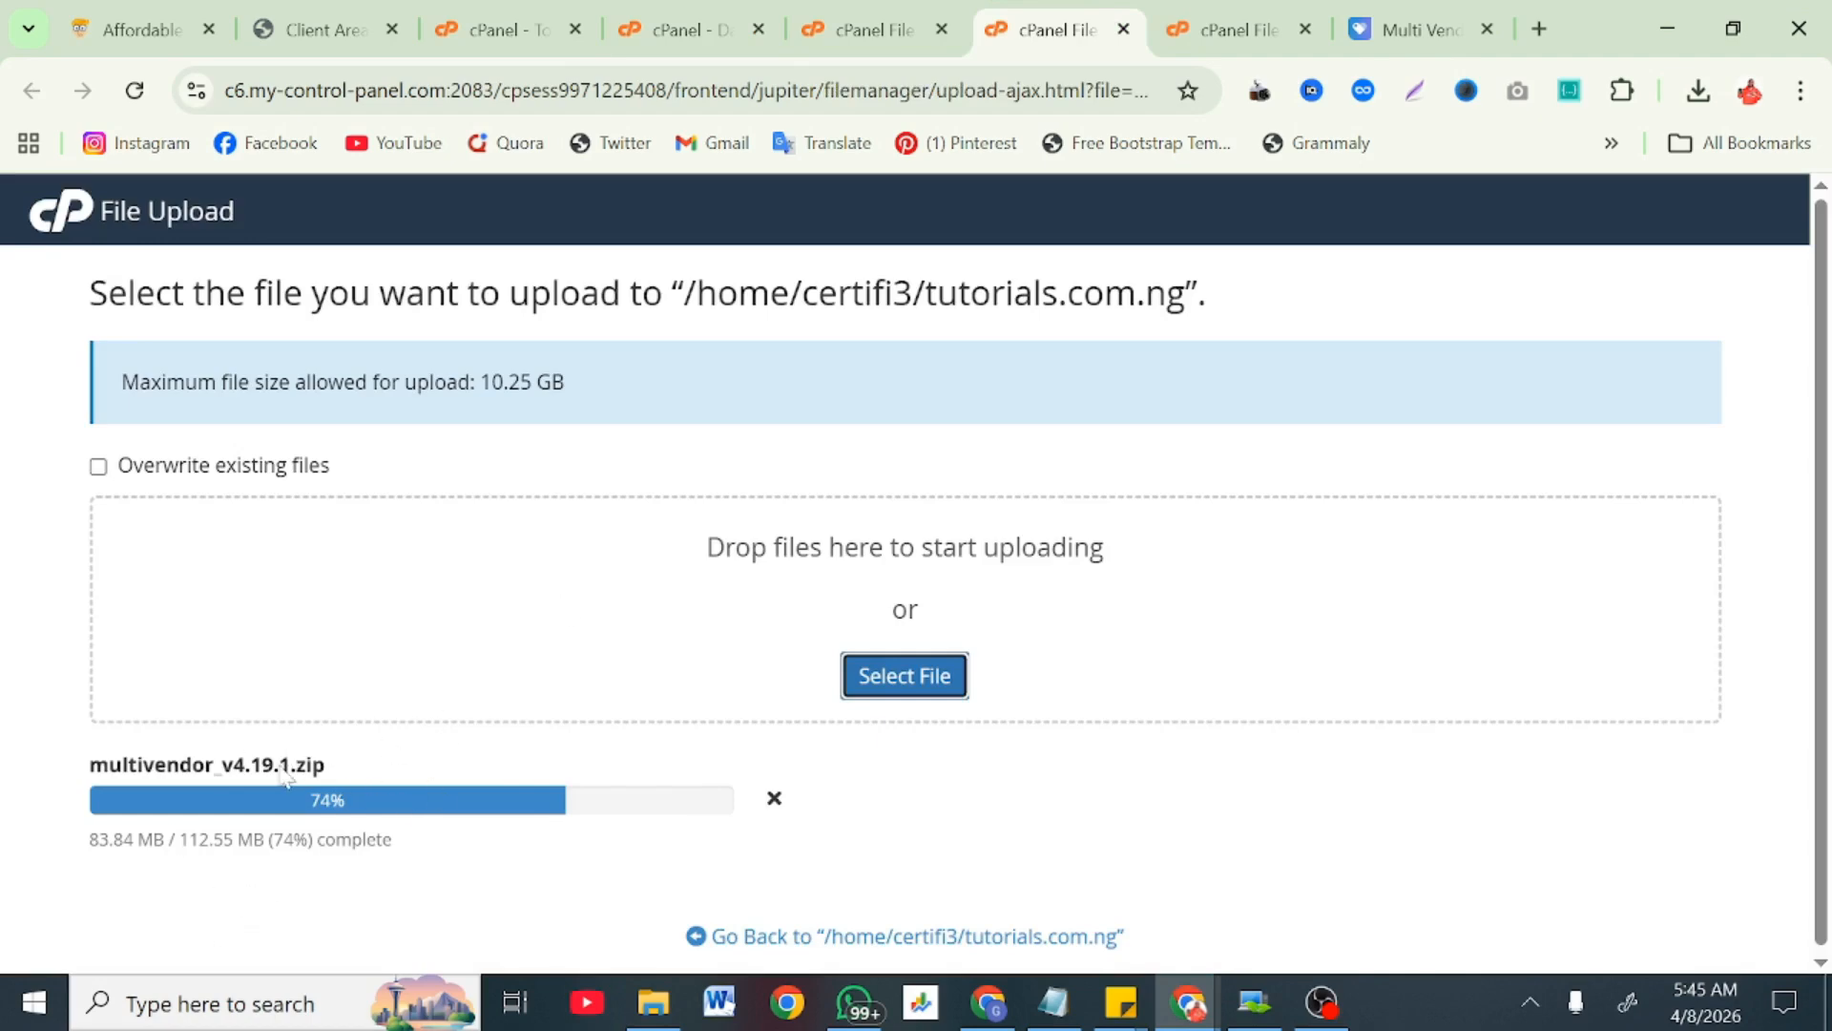
# Step: Reload File Upload and choose multivendor_v4.19.1.zip from Downloads again to upload
pyautogui.click(139, 94)
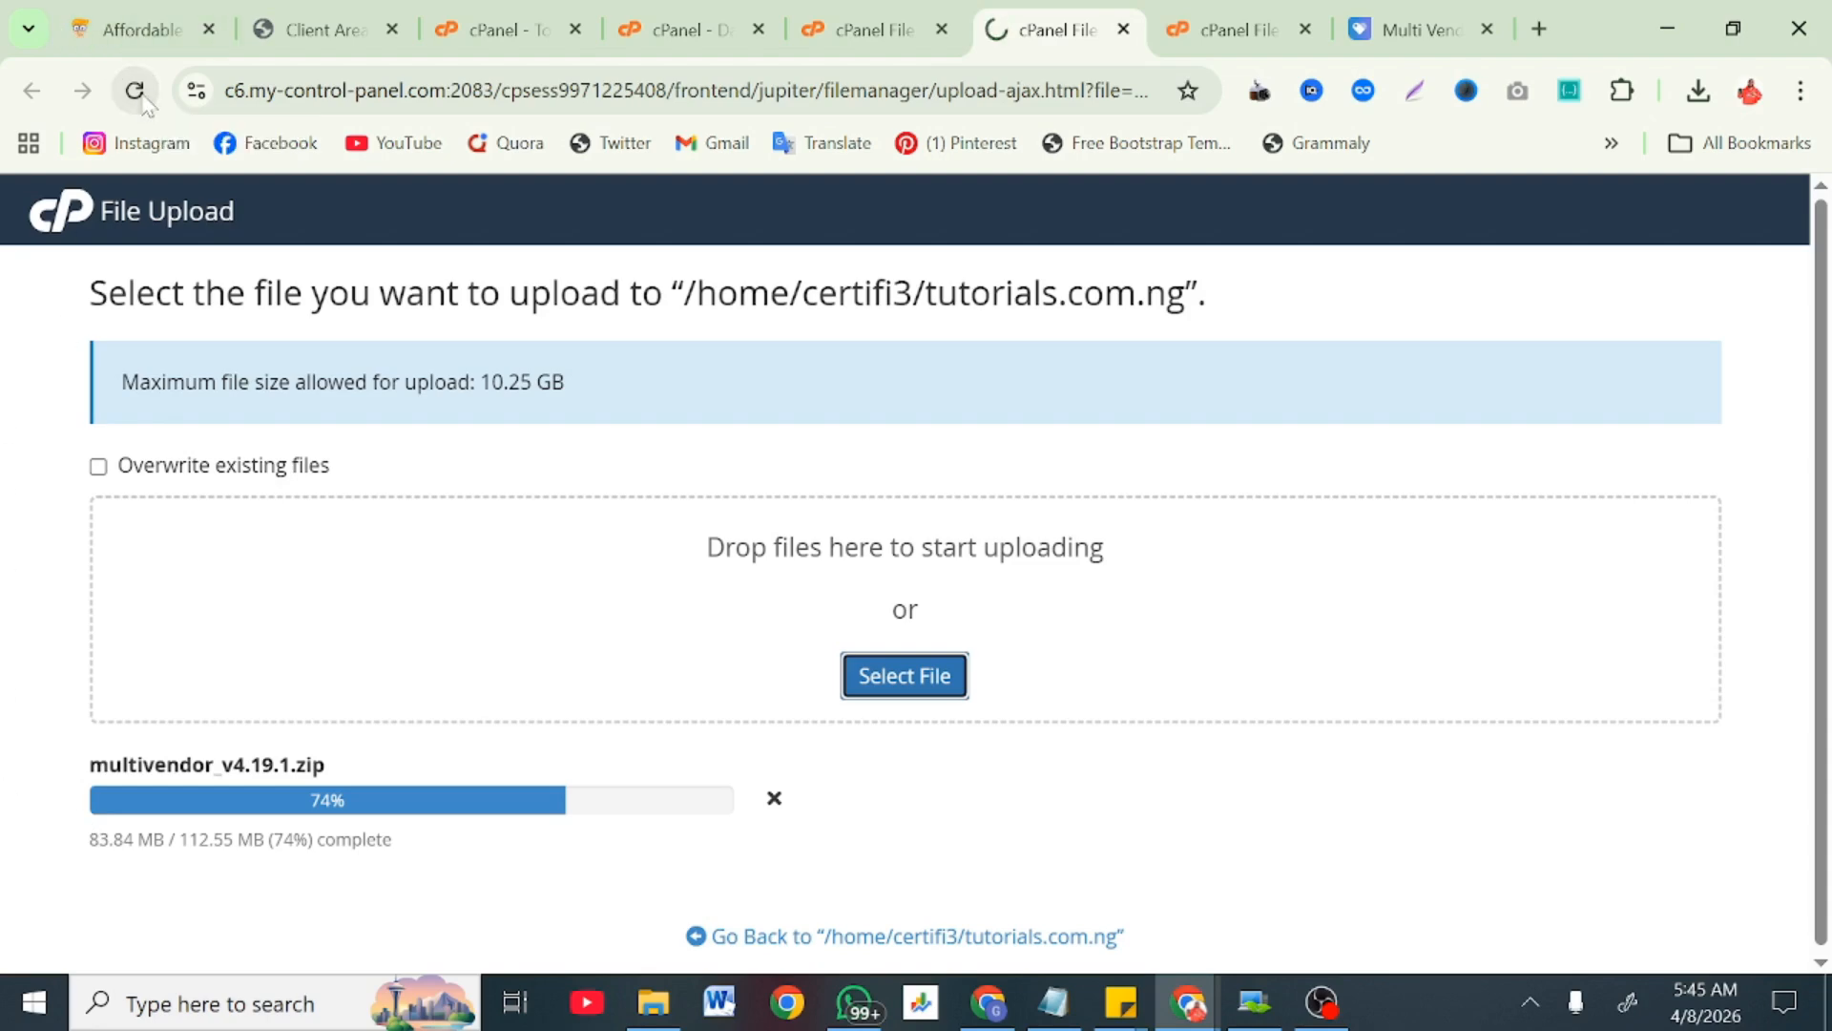
pyautogui.click(871, 671)
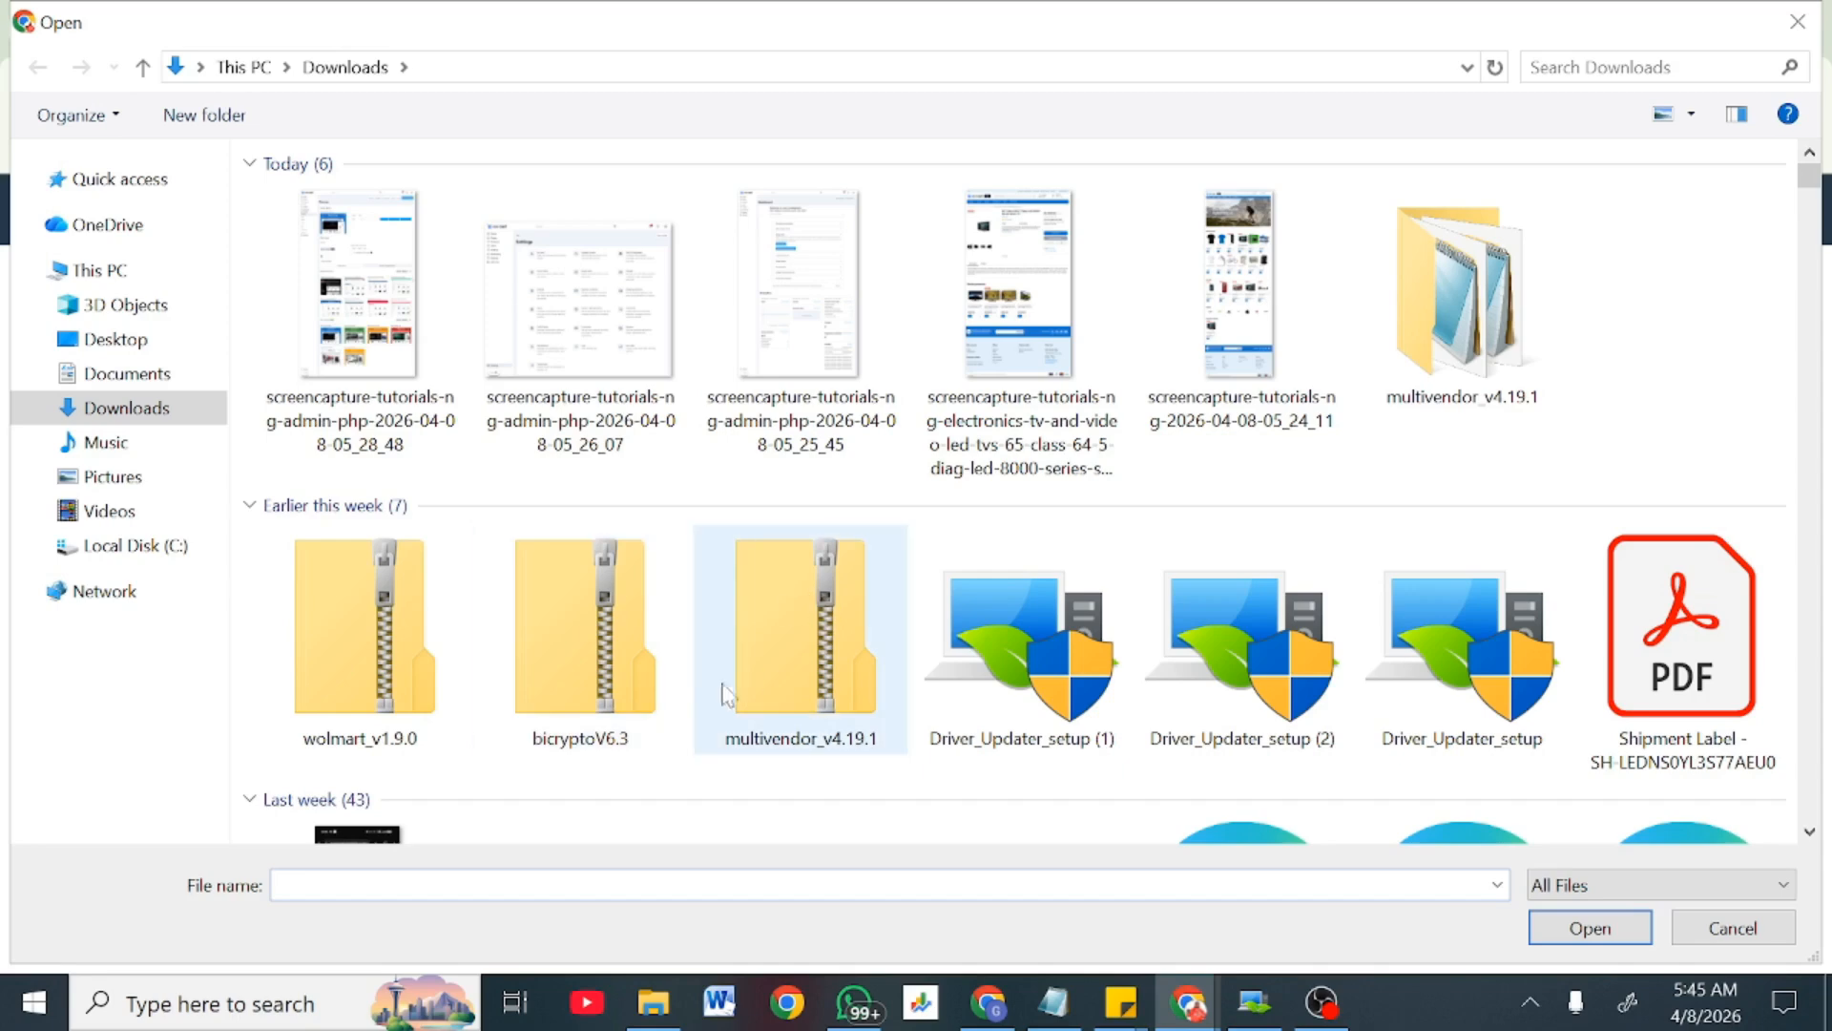
pyautogui.click(879, 634)
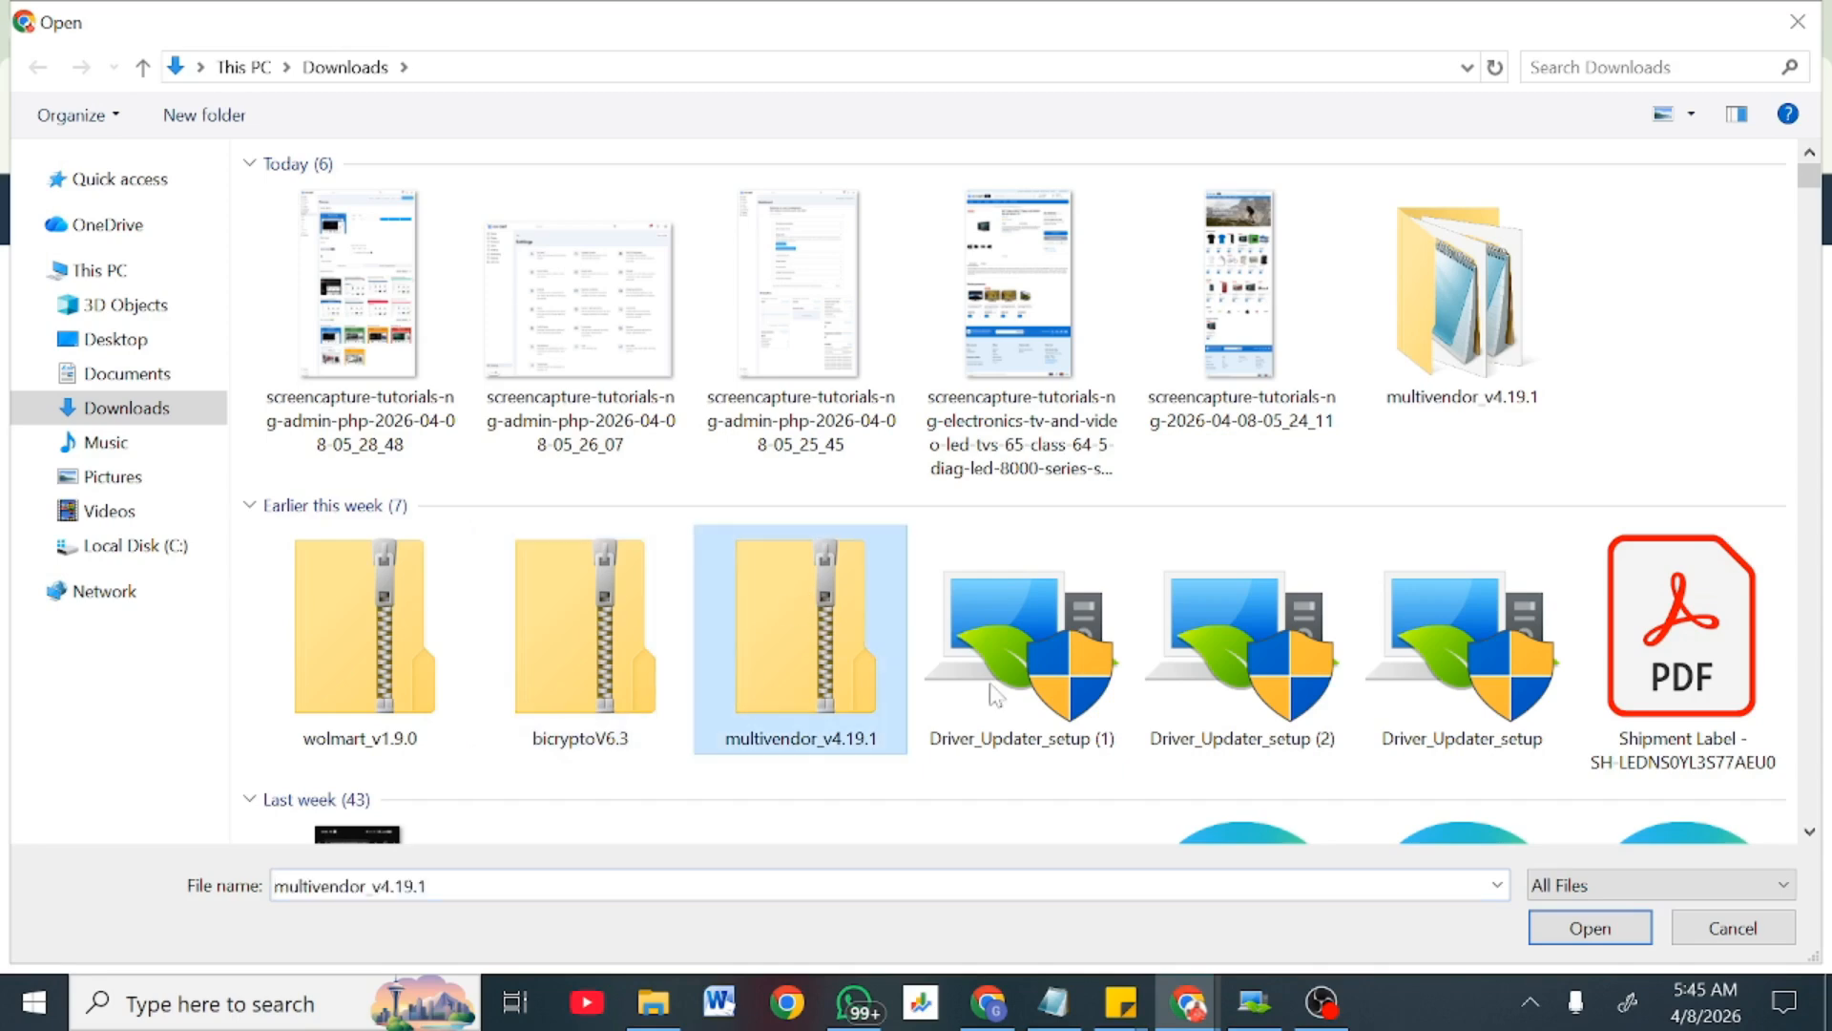
pyautogui.click(1622, 939)
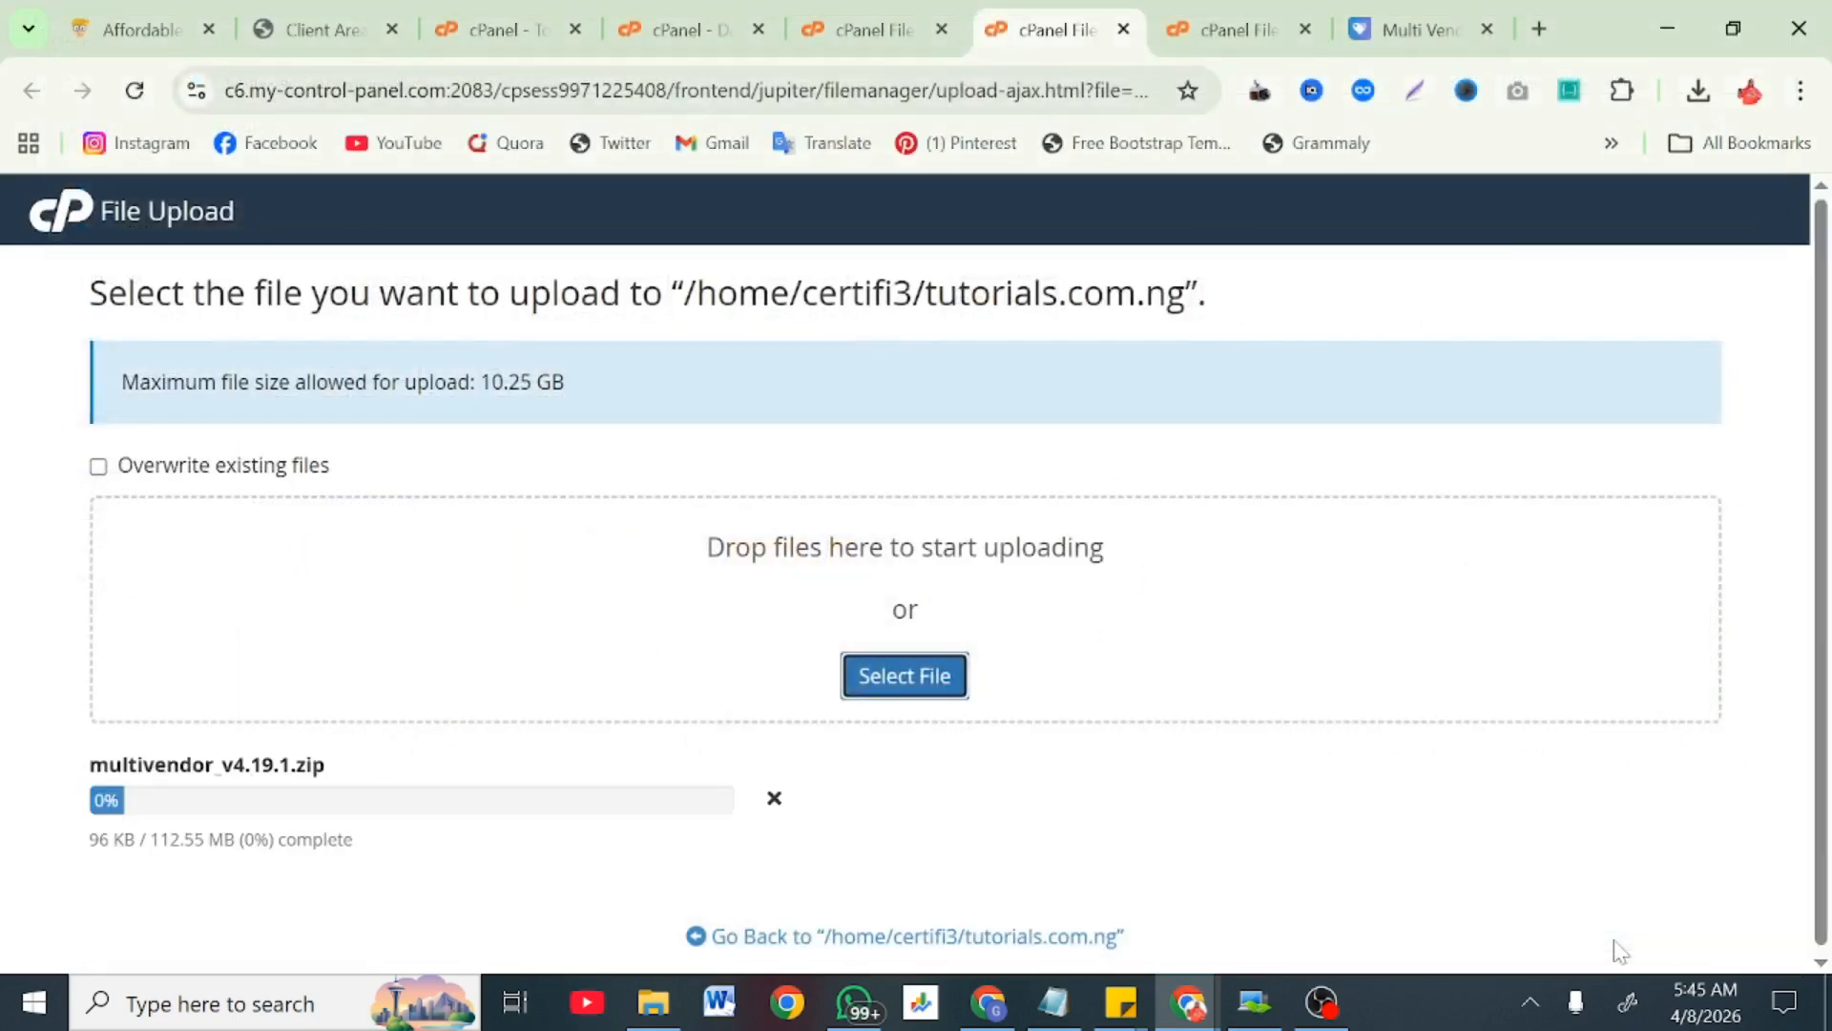
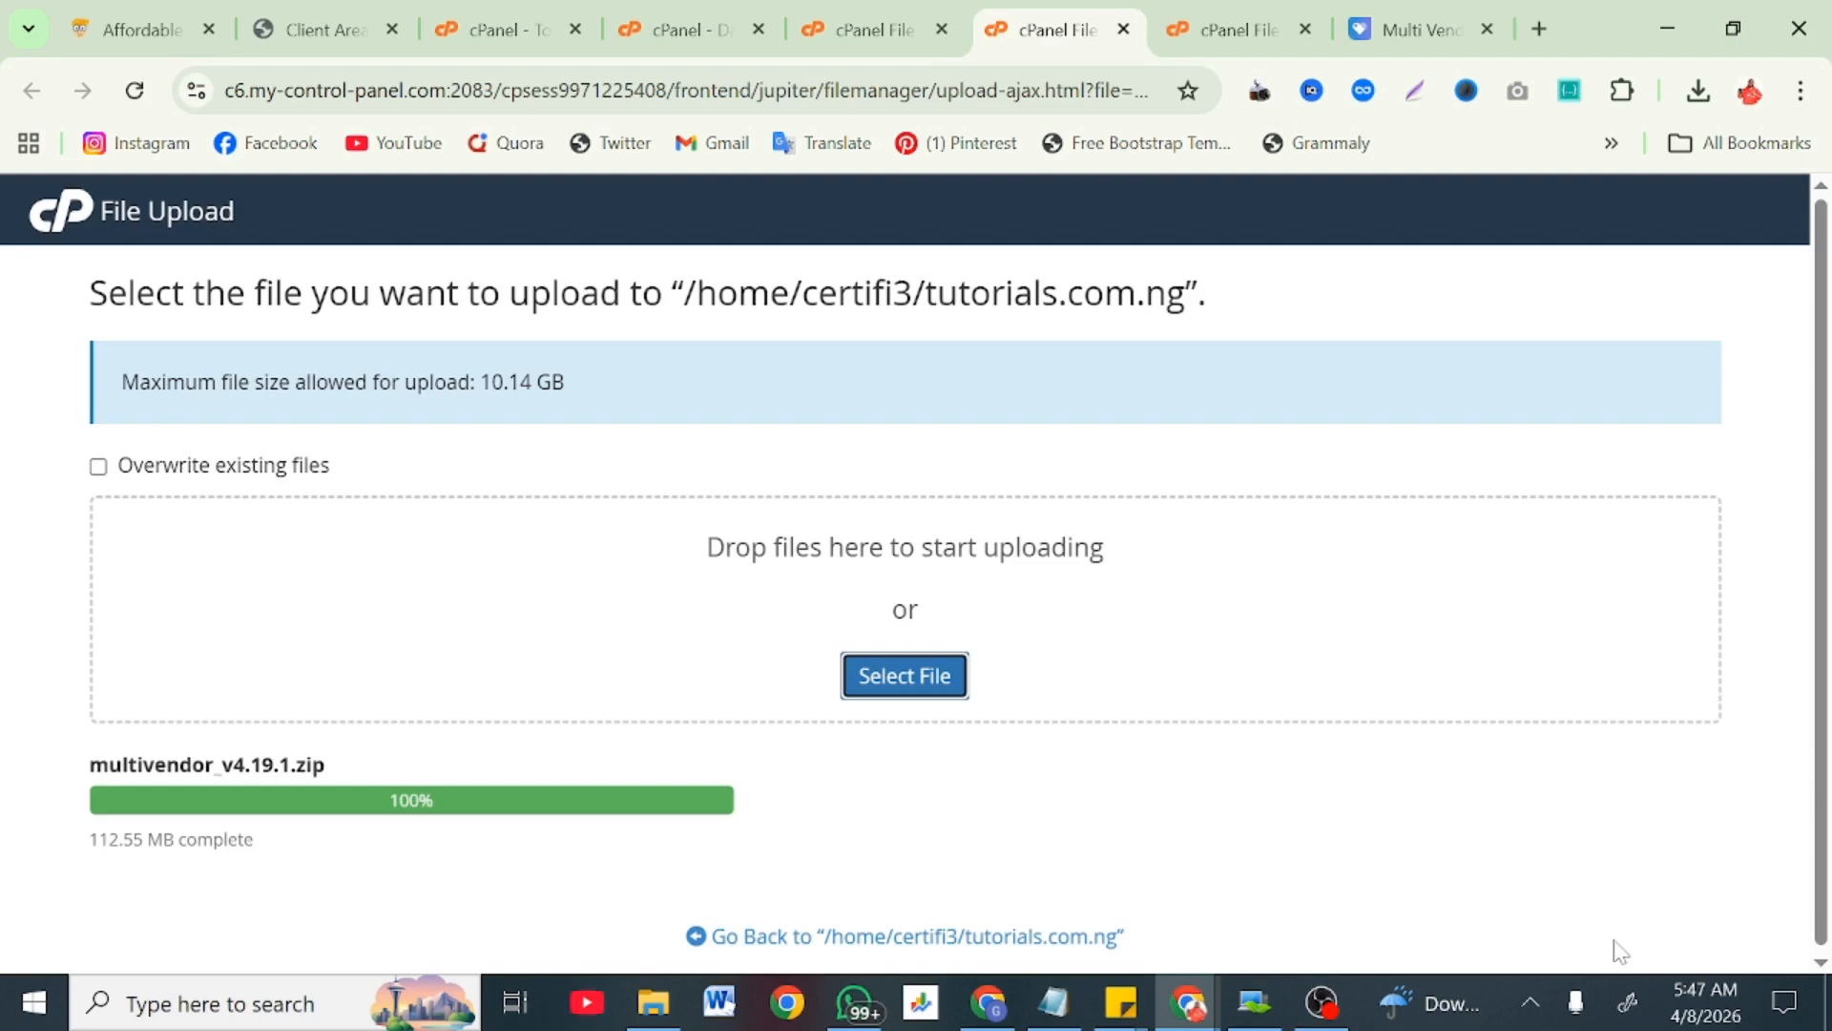
# Step: Go back to /home/certifi3/tutorials.com.ng once multivendor_v4.19.1.zip (112.55 MB) finishes uploading
pyautogui.click(945, 940)
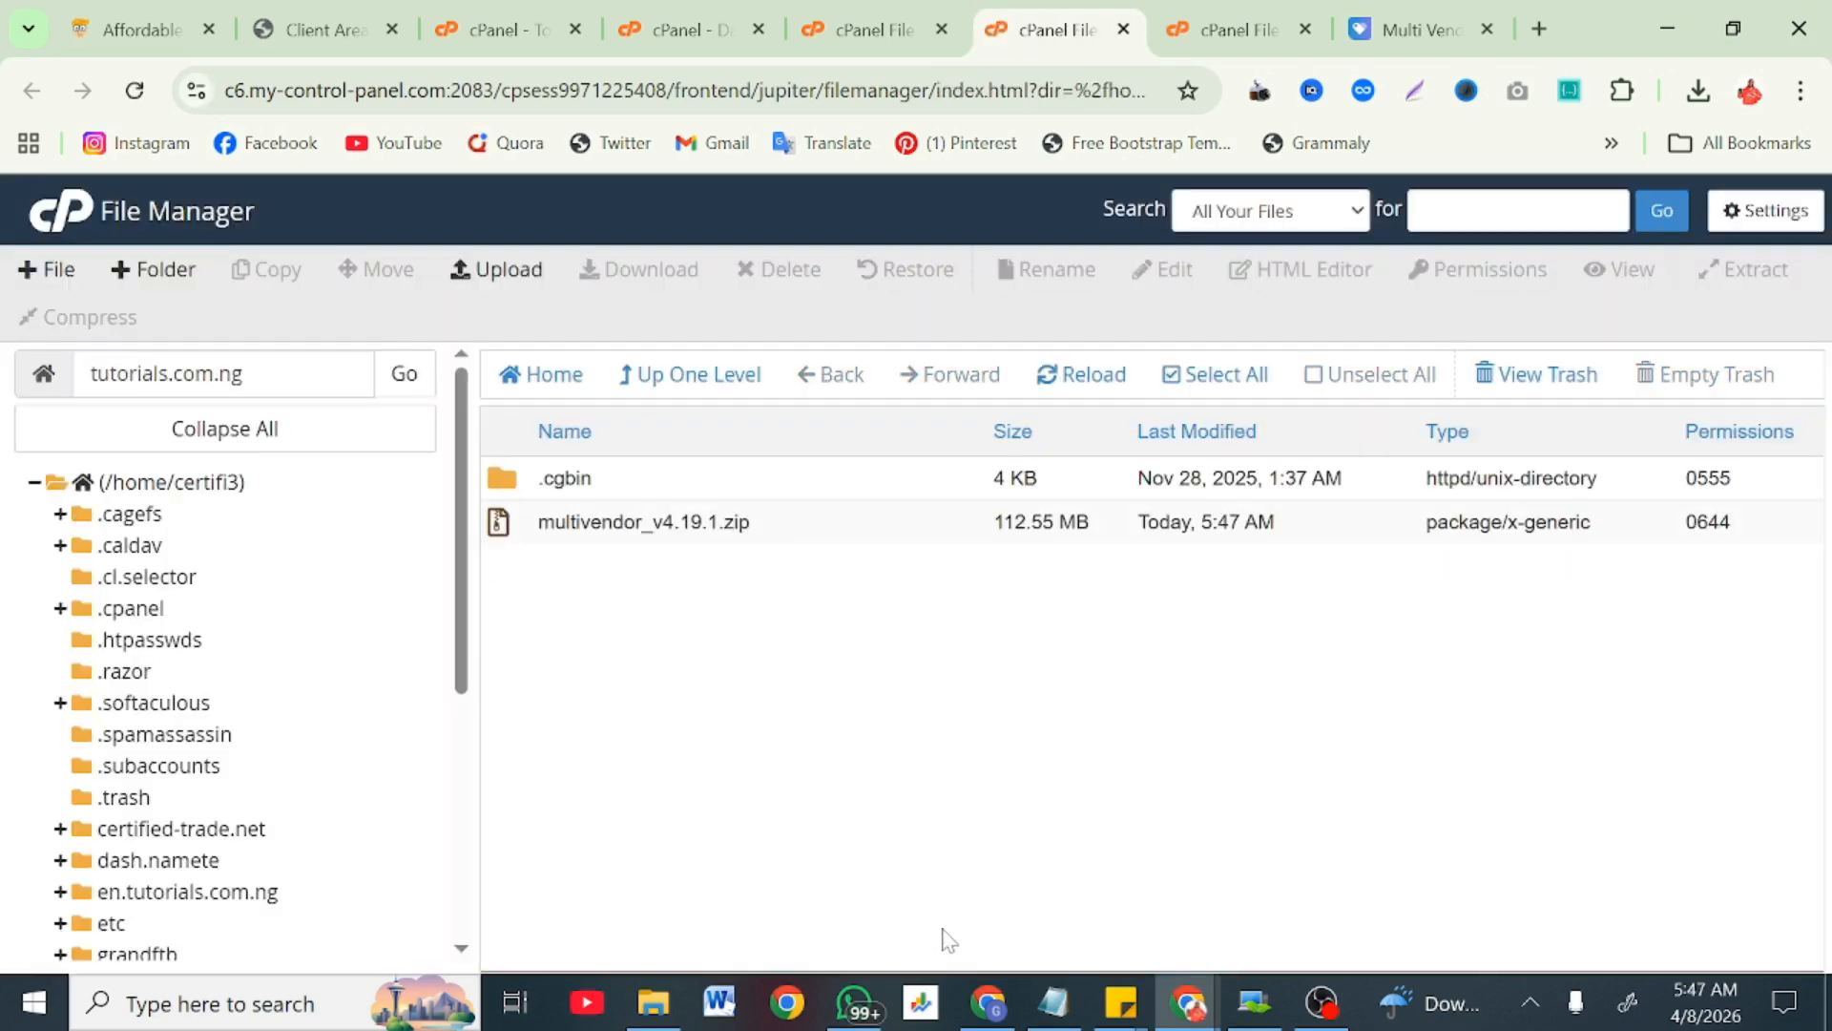
# Step: Extract multivendor_v4.19.1.zip into /tutorials.com.ng and close the extraction results
pyautogui.rightClick(823, 537)
pyautogui.click(902, 848)
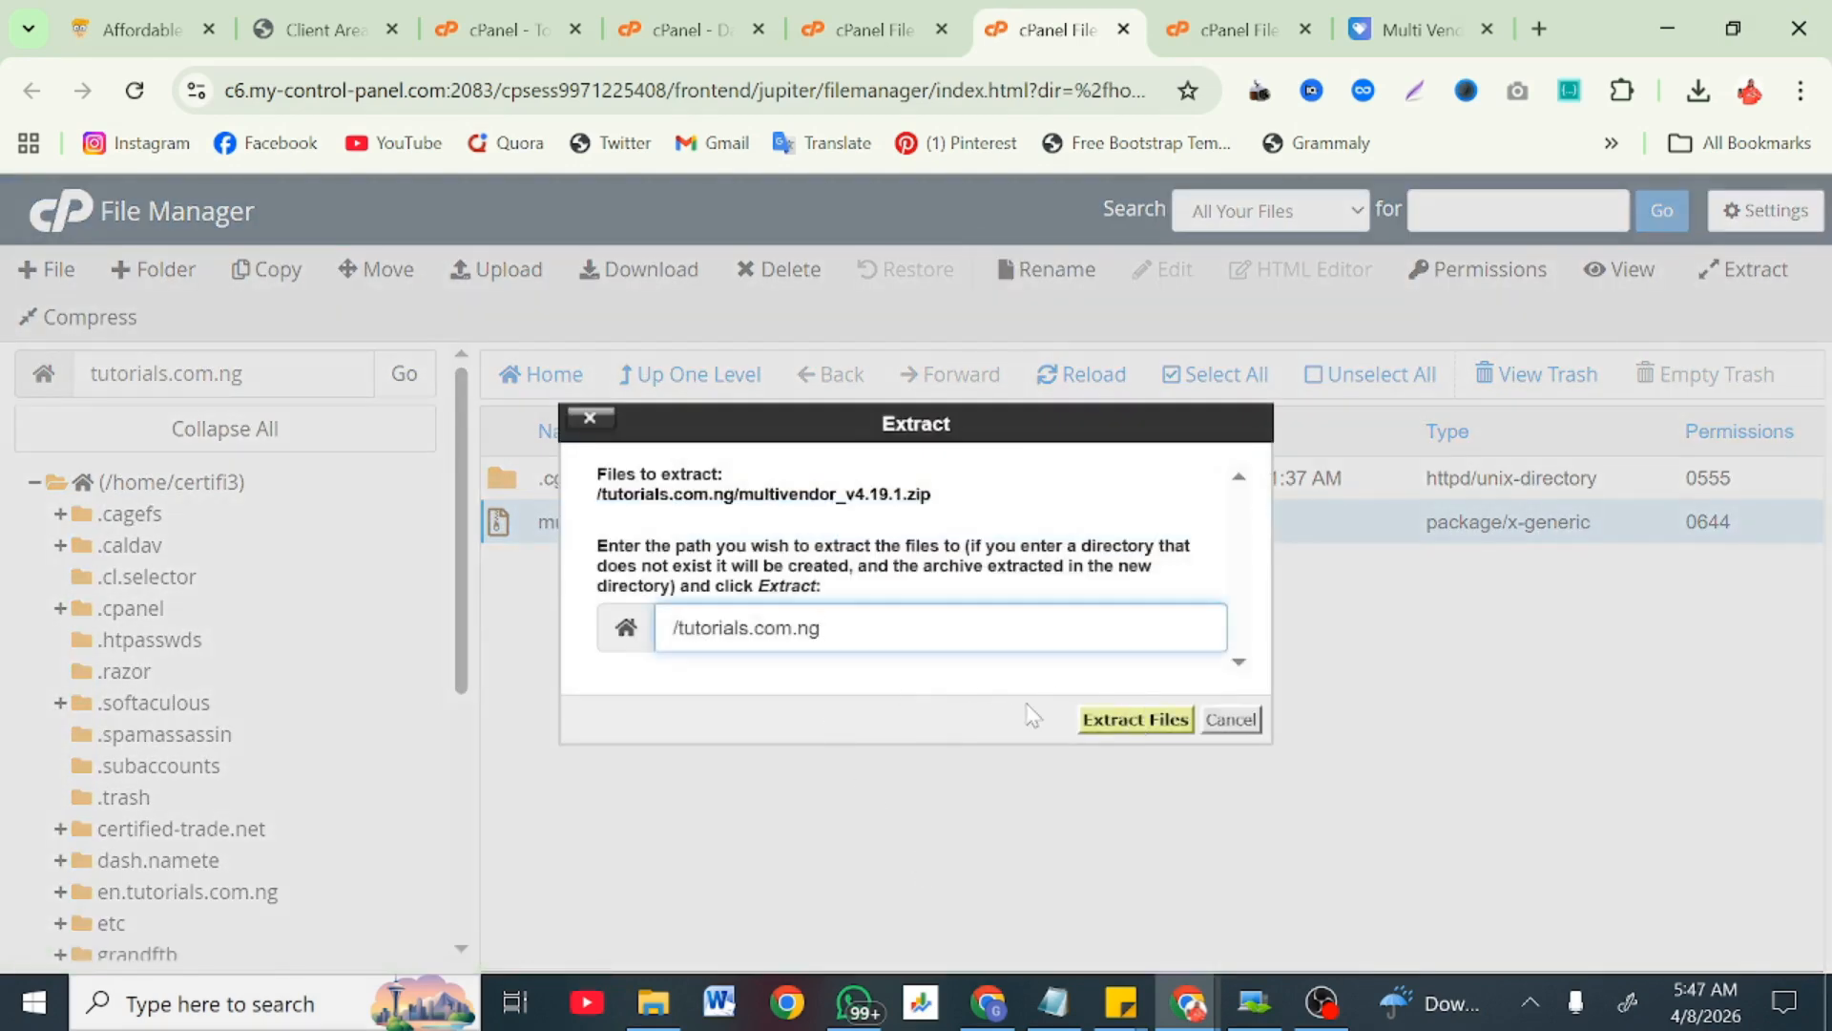
pyautogui.moveTo(815, 628); pyautogui.dragTo(671, 628)
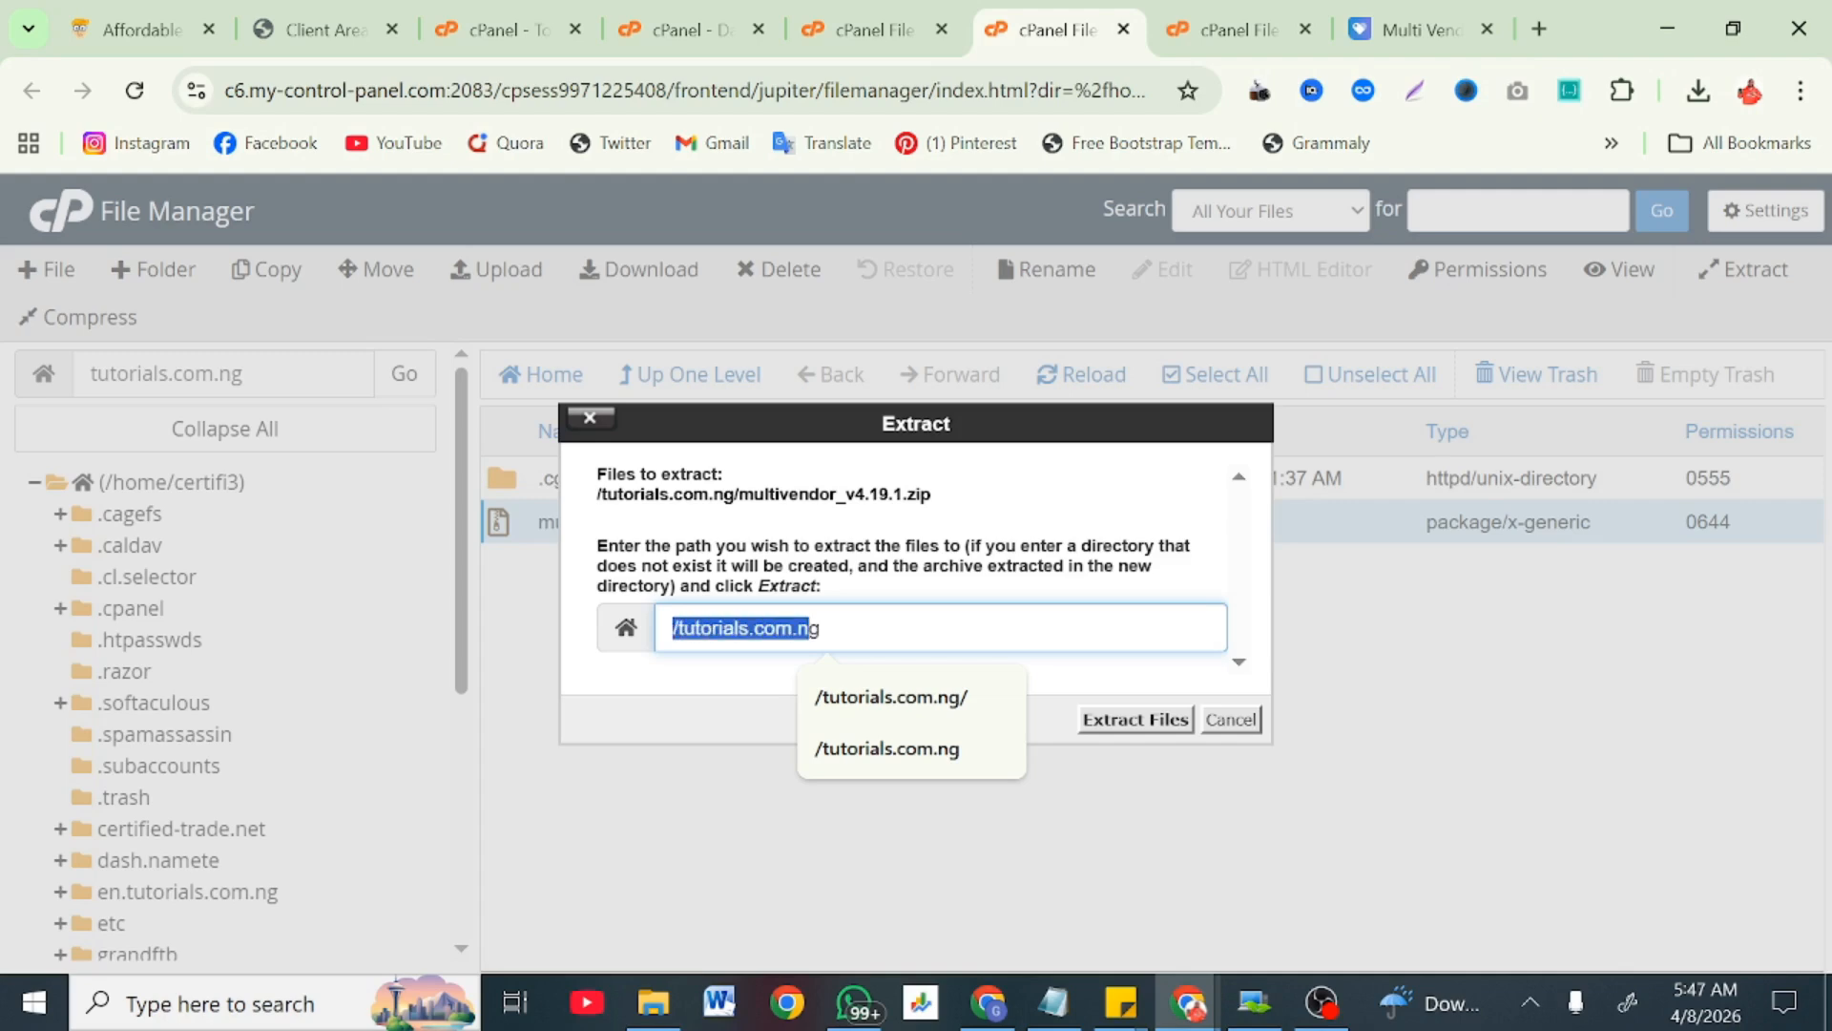
pyautogui.click(821, 627)
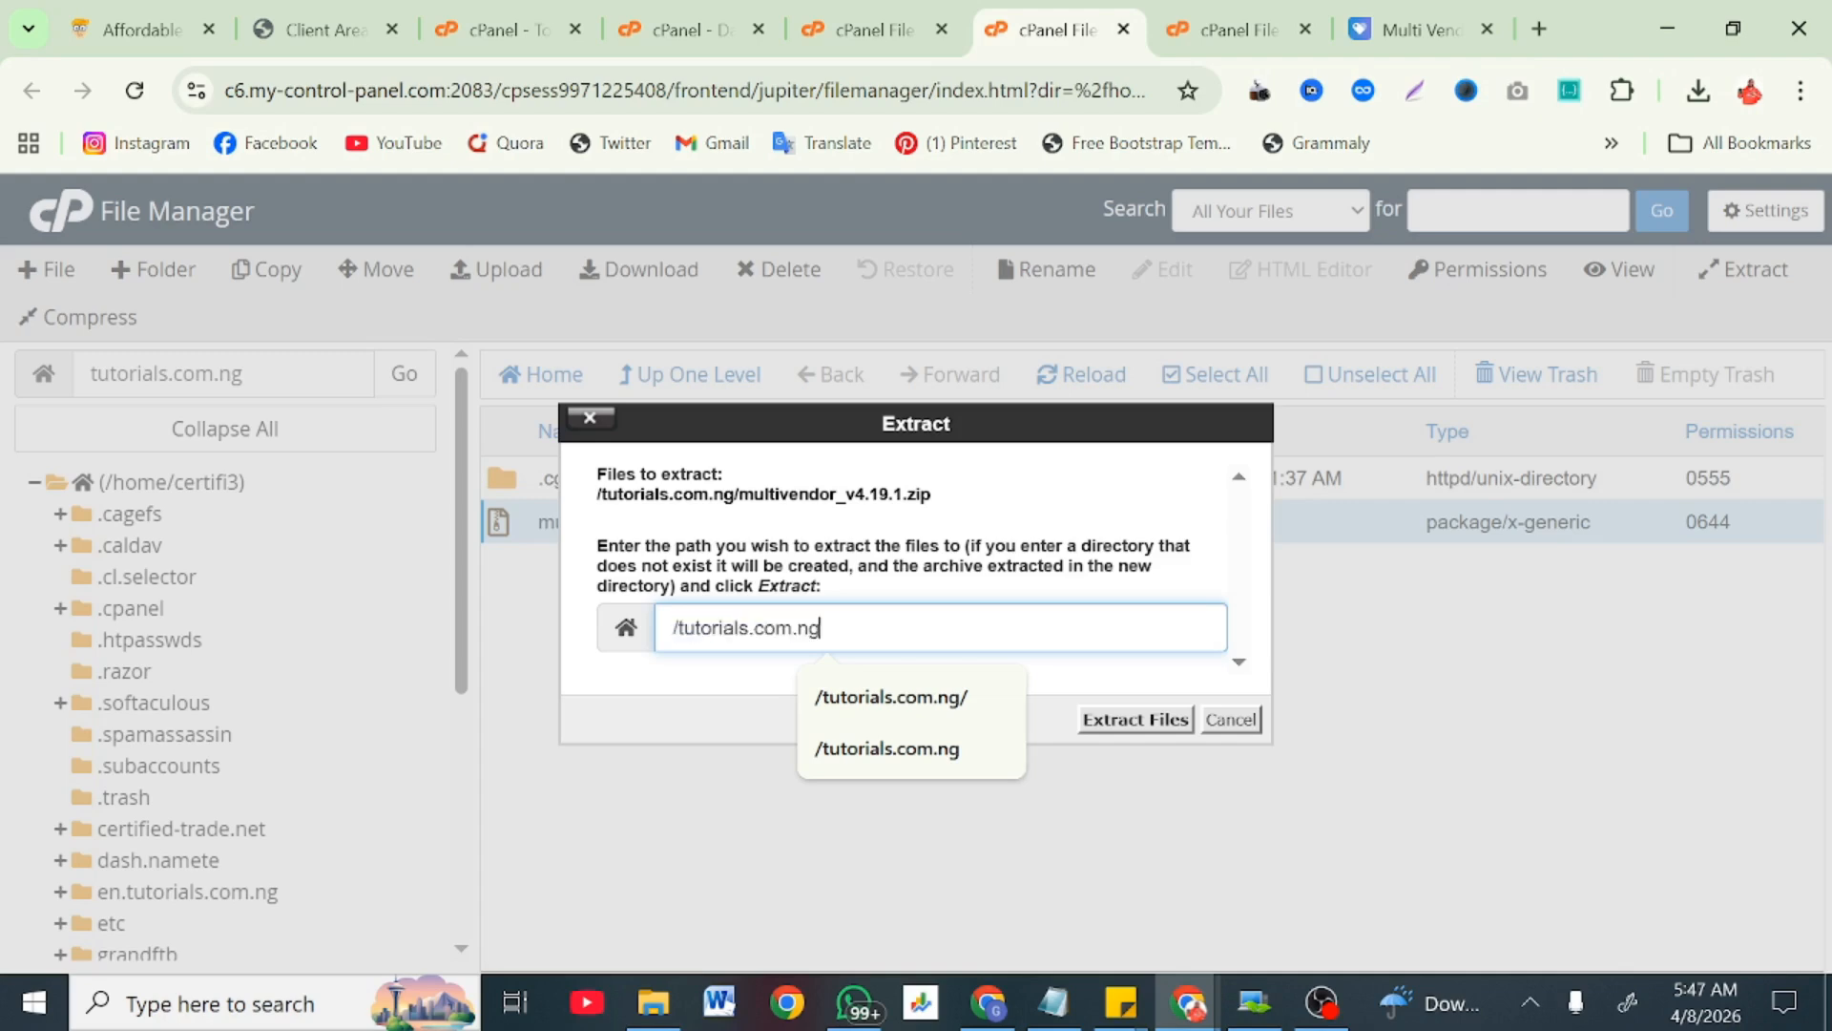
pyautogui.click(1143, 718)
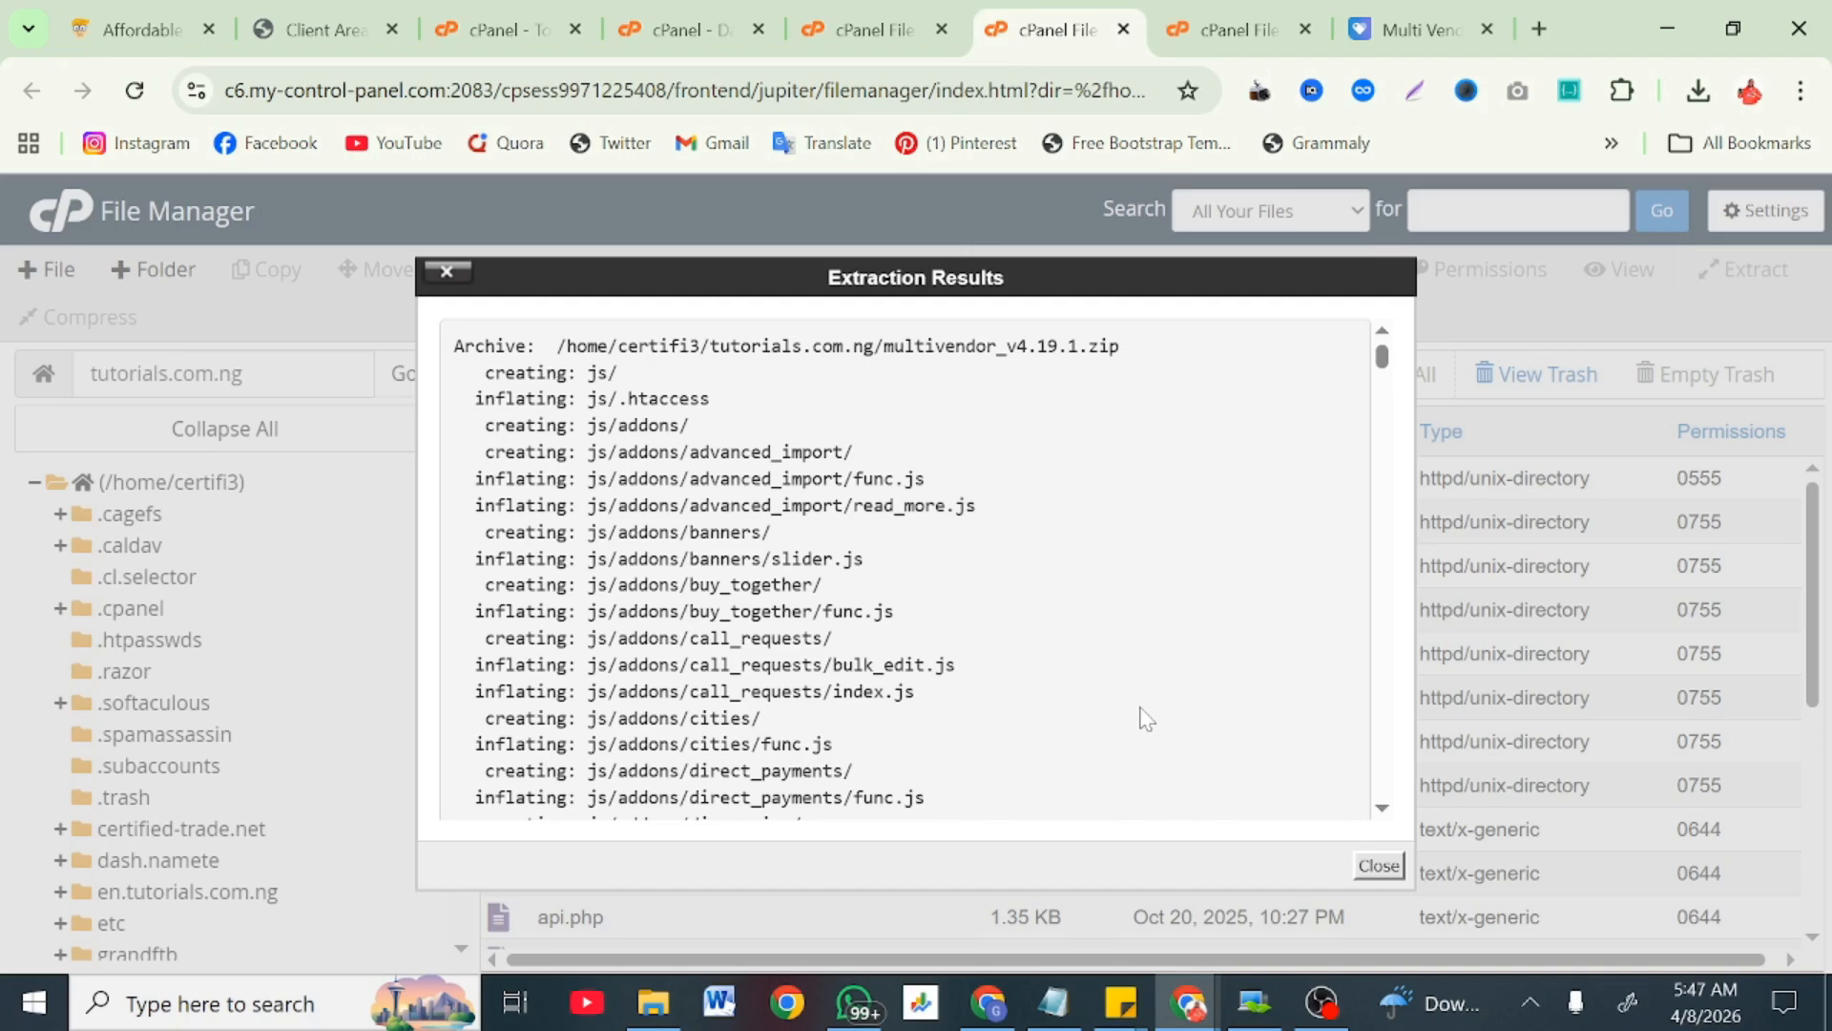
pyautogui.hscroll(1, 1145, 718)
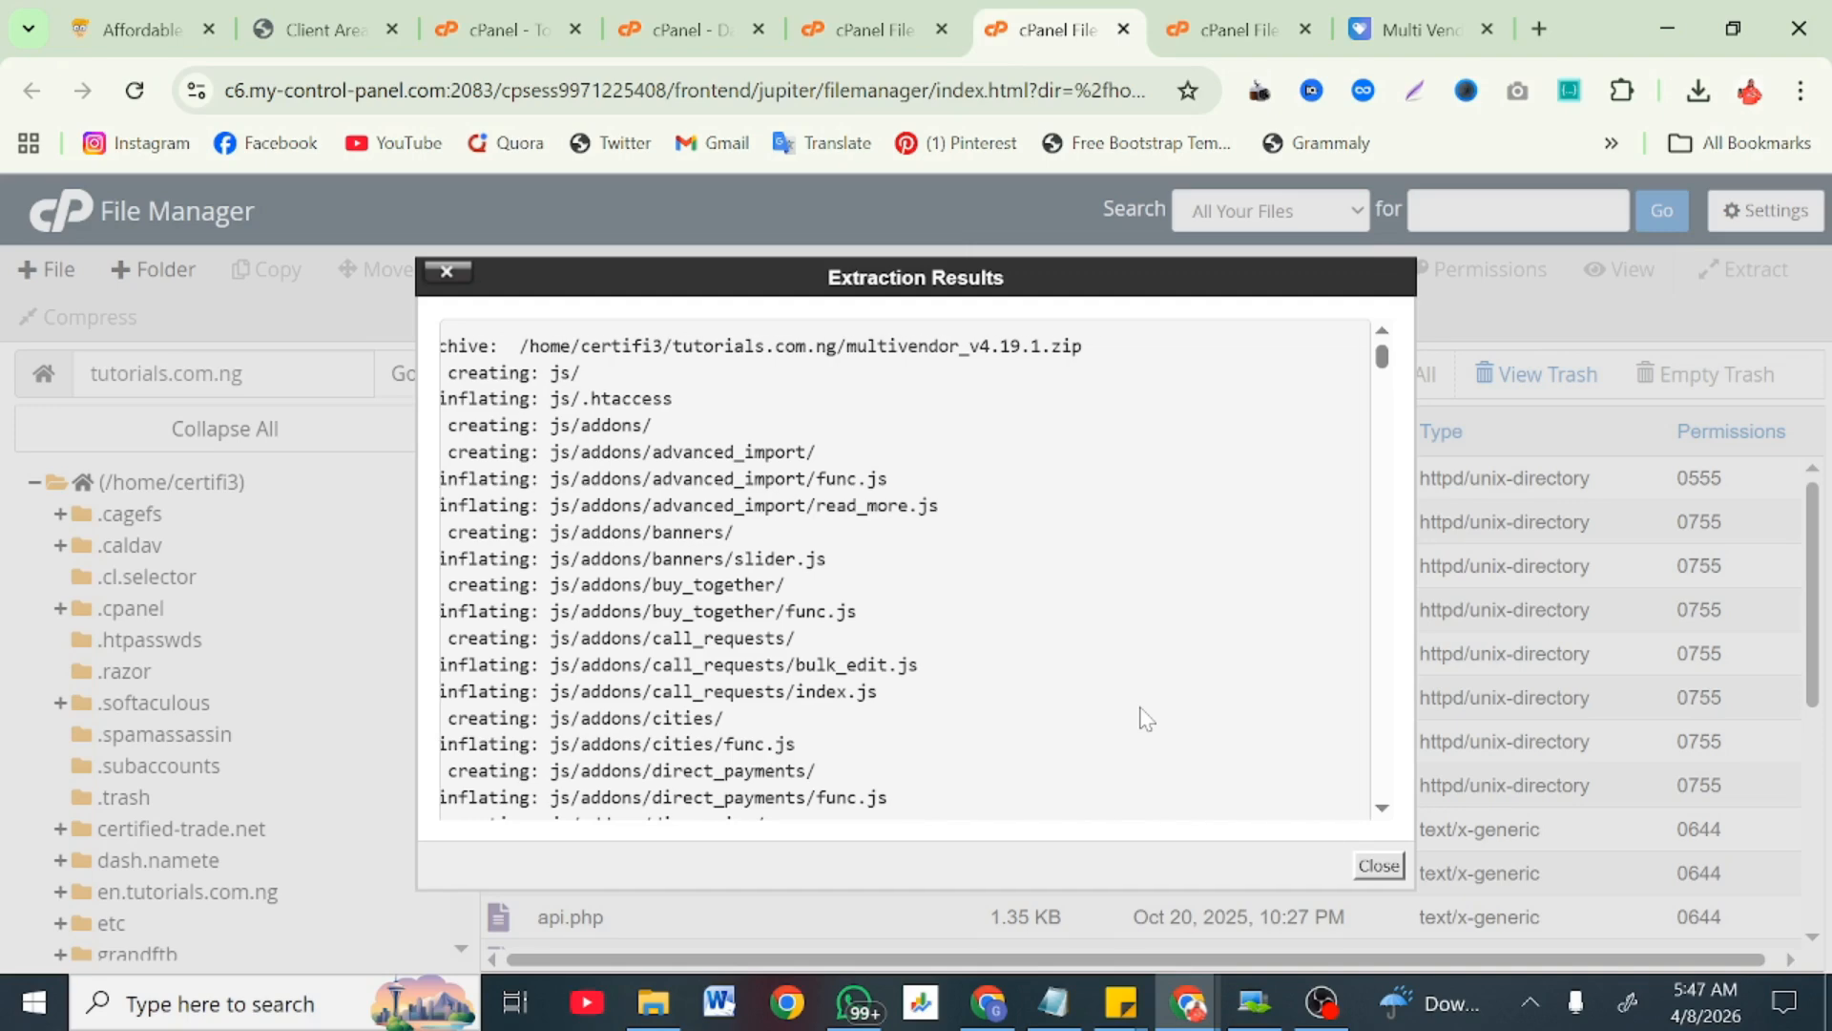
pyautogui.scroll(-10, 1245, 699)
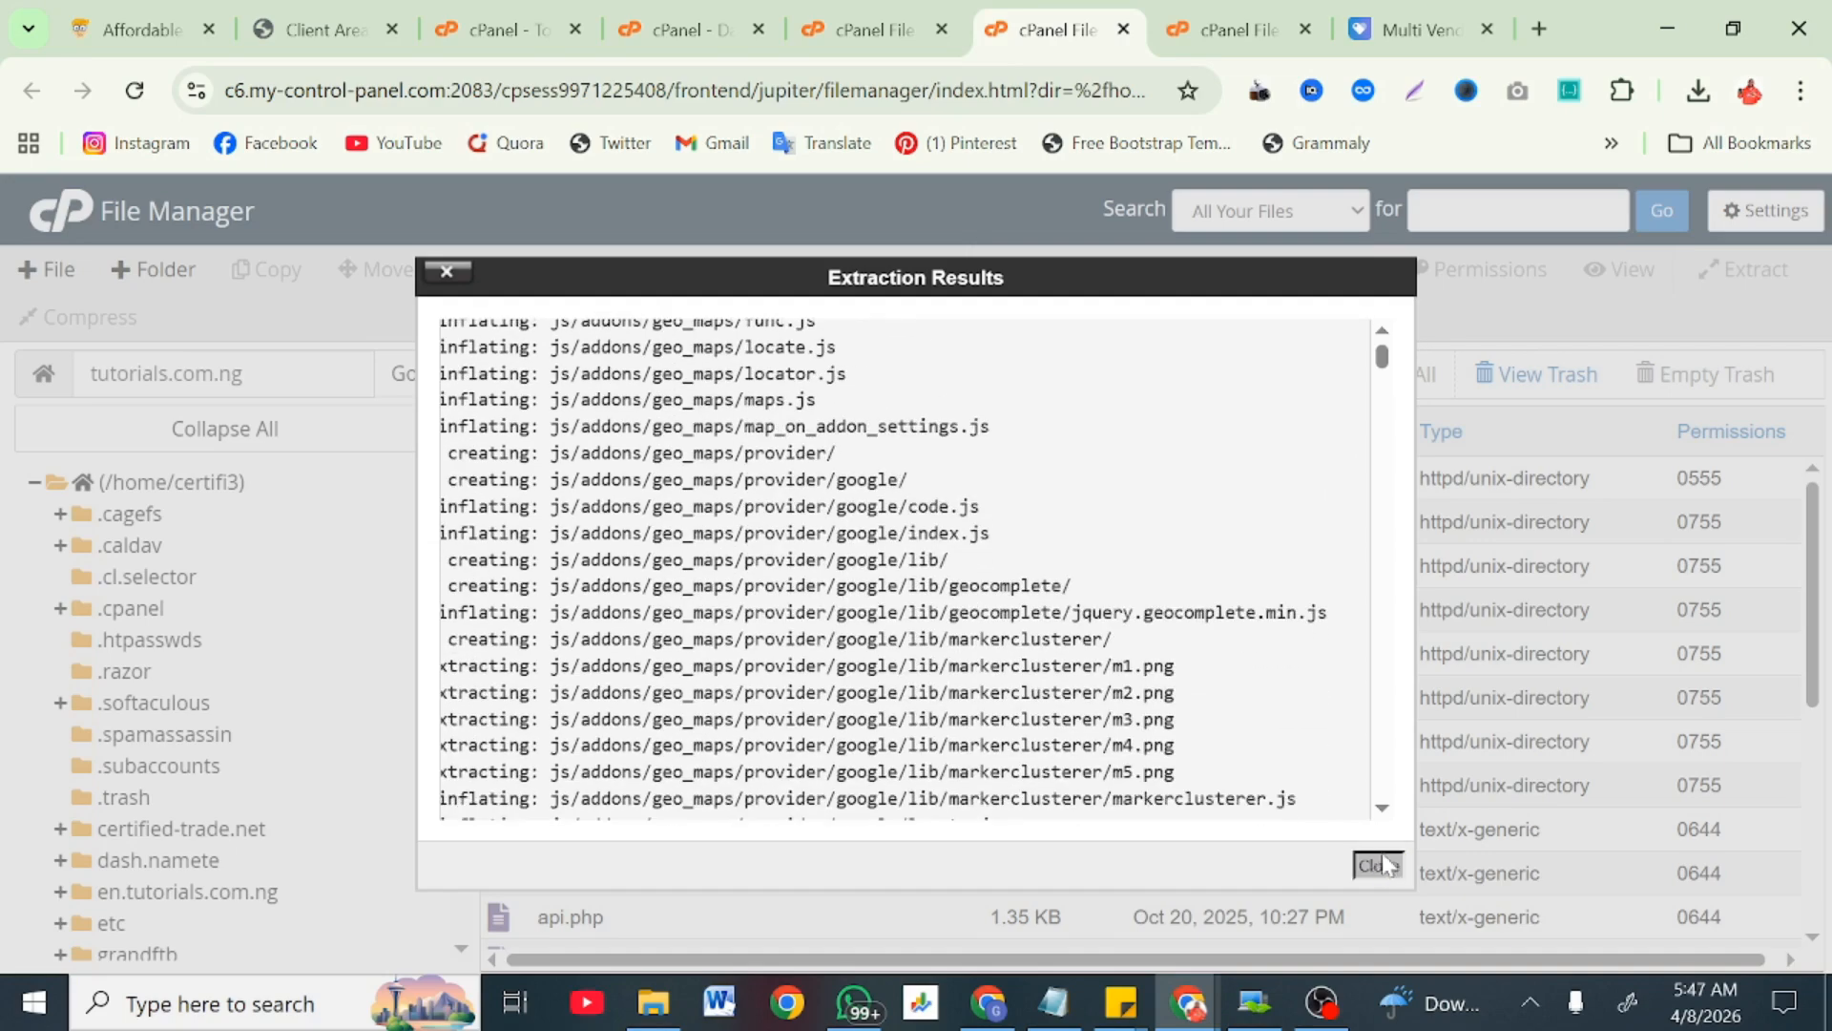
pyautogui.click(1380, 865)
pyautogui.scroll(-5, 1021, 777)
pyautogui.scroll(5, 1021, 781)
pyautogui.scroll(1, 1023, 781)
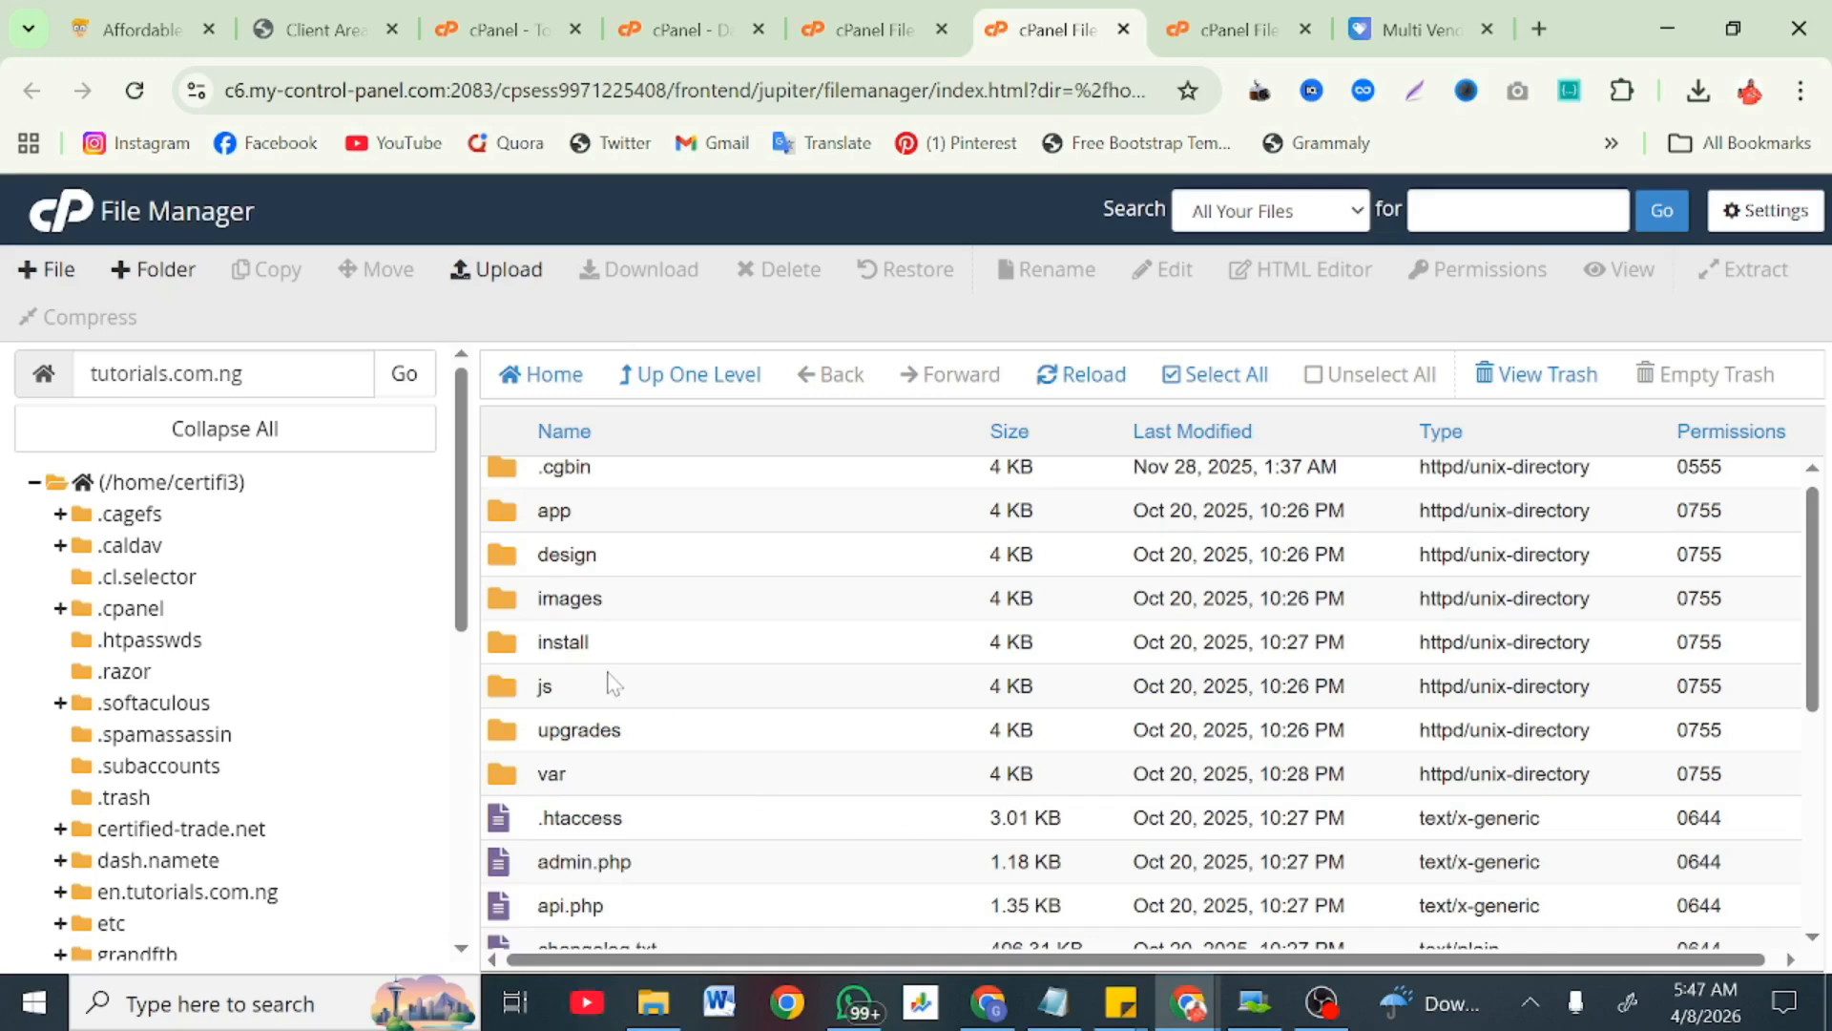
# Step: Open the install folder and load tutorials.com.ng/install in a new browser tab
pyautogui.doubleClick(657, 644)
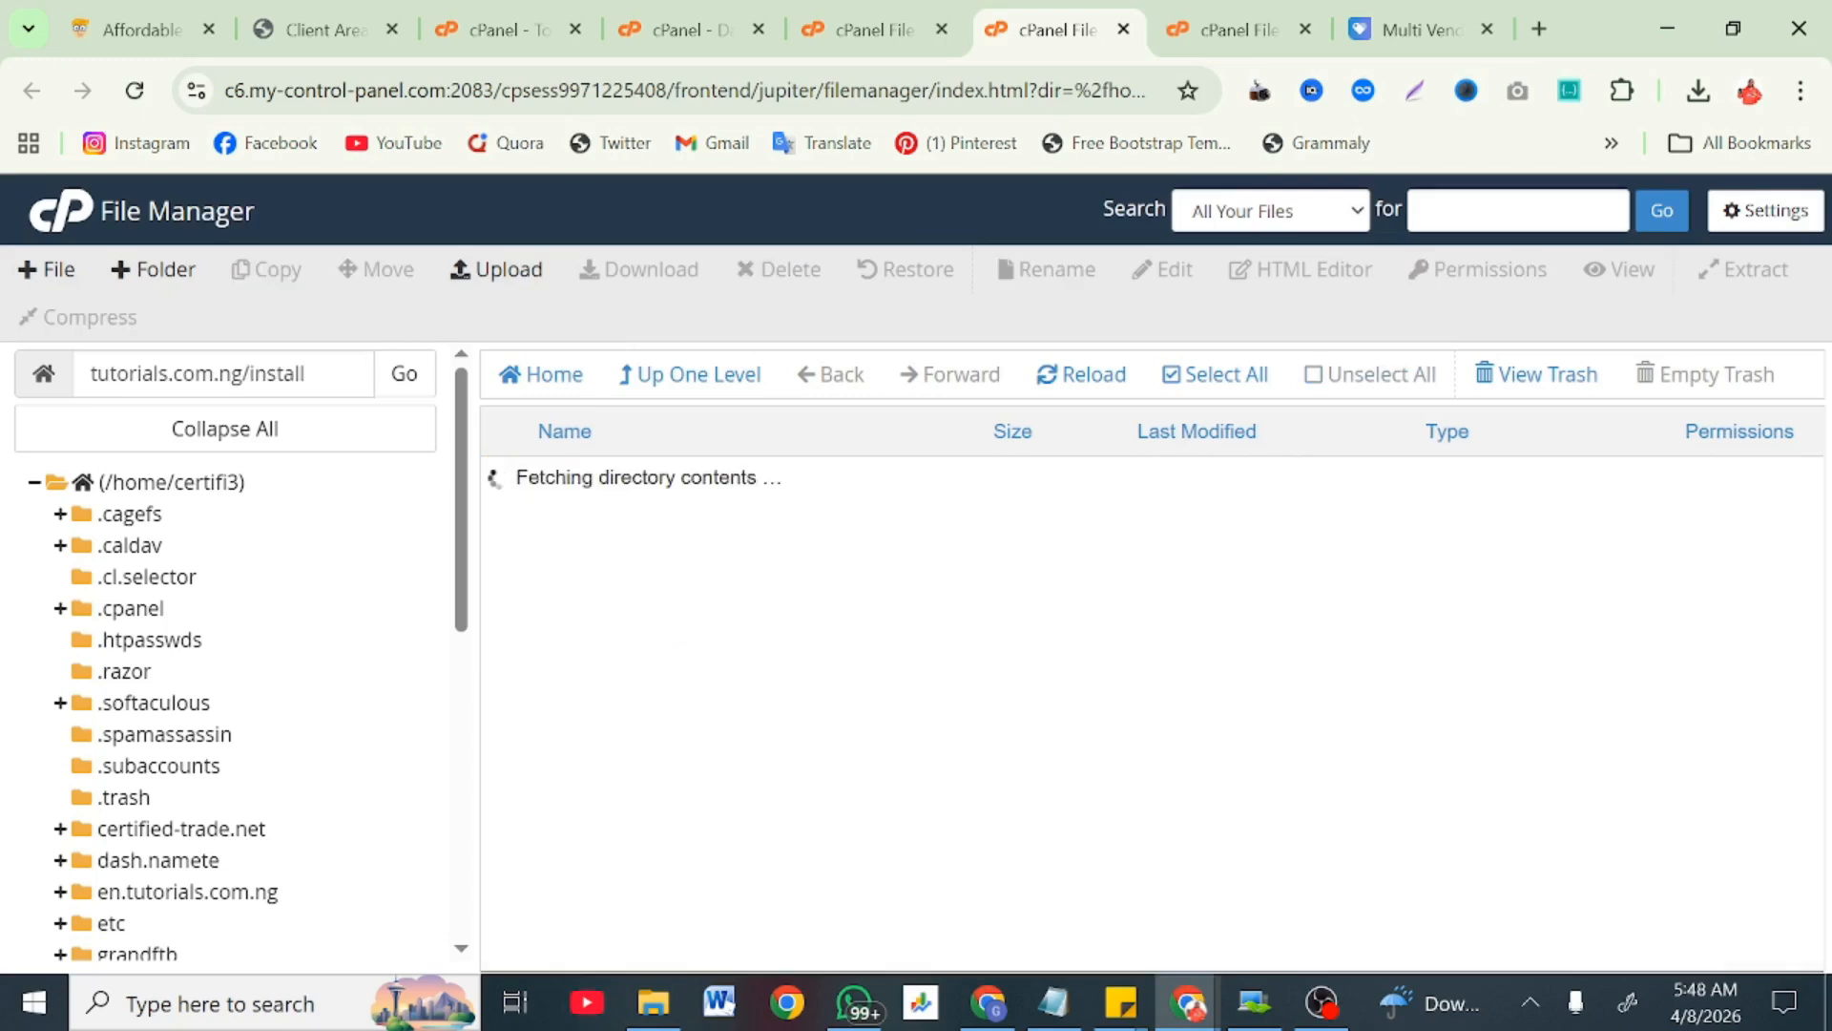
pyautogui.moveTo(90, 373); pyautogui.dragTo(301, 373)
pyautogui.hotkey('ctrl', 'c')
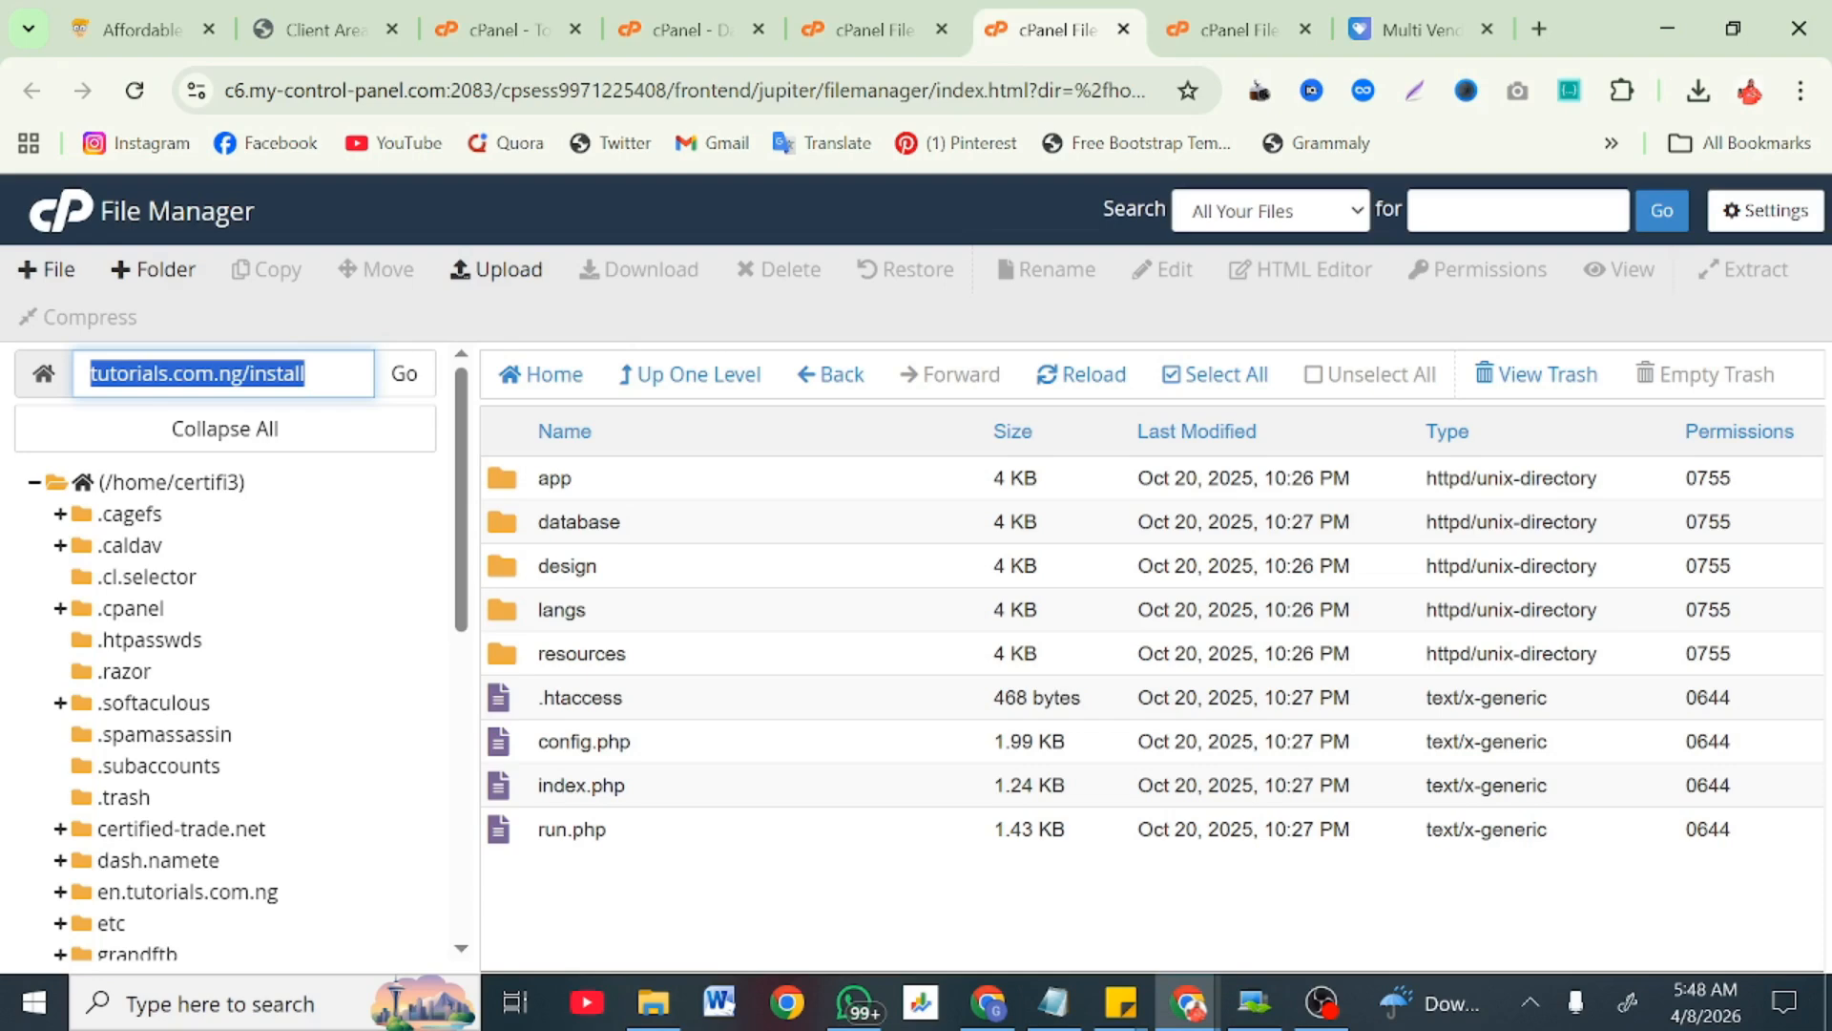
pyautogui.click(1538, 29)
pyautogui.hotkey('ctrl', 'v')
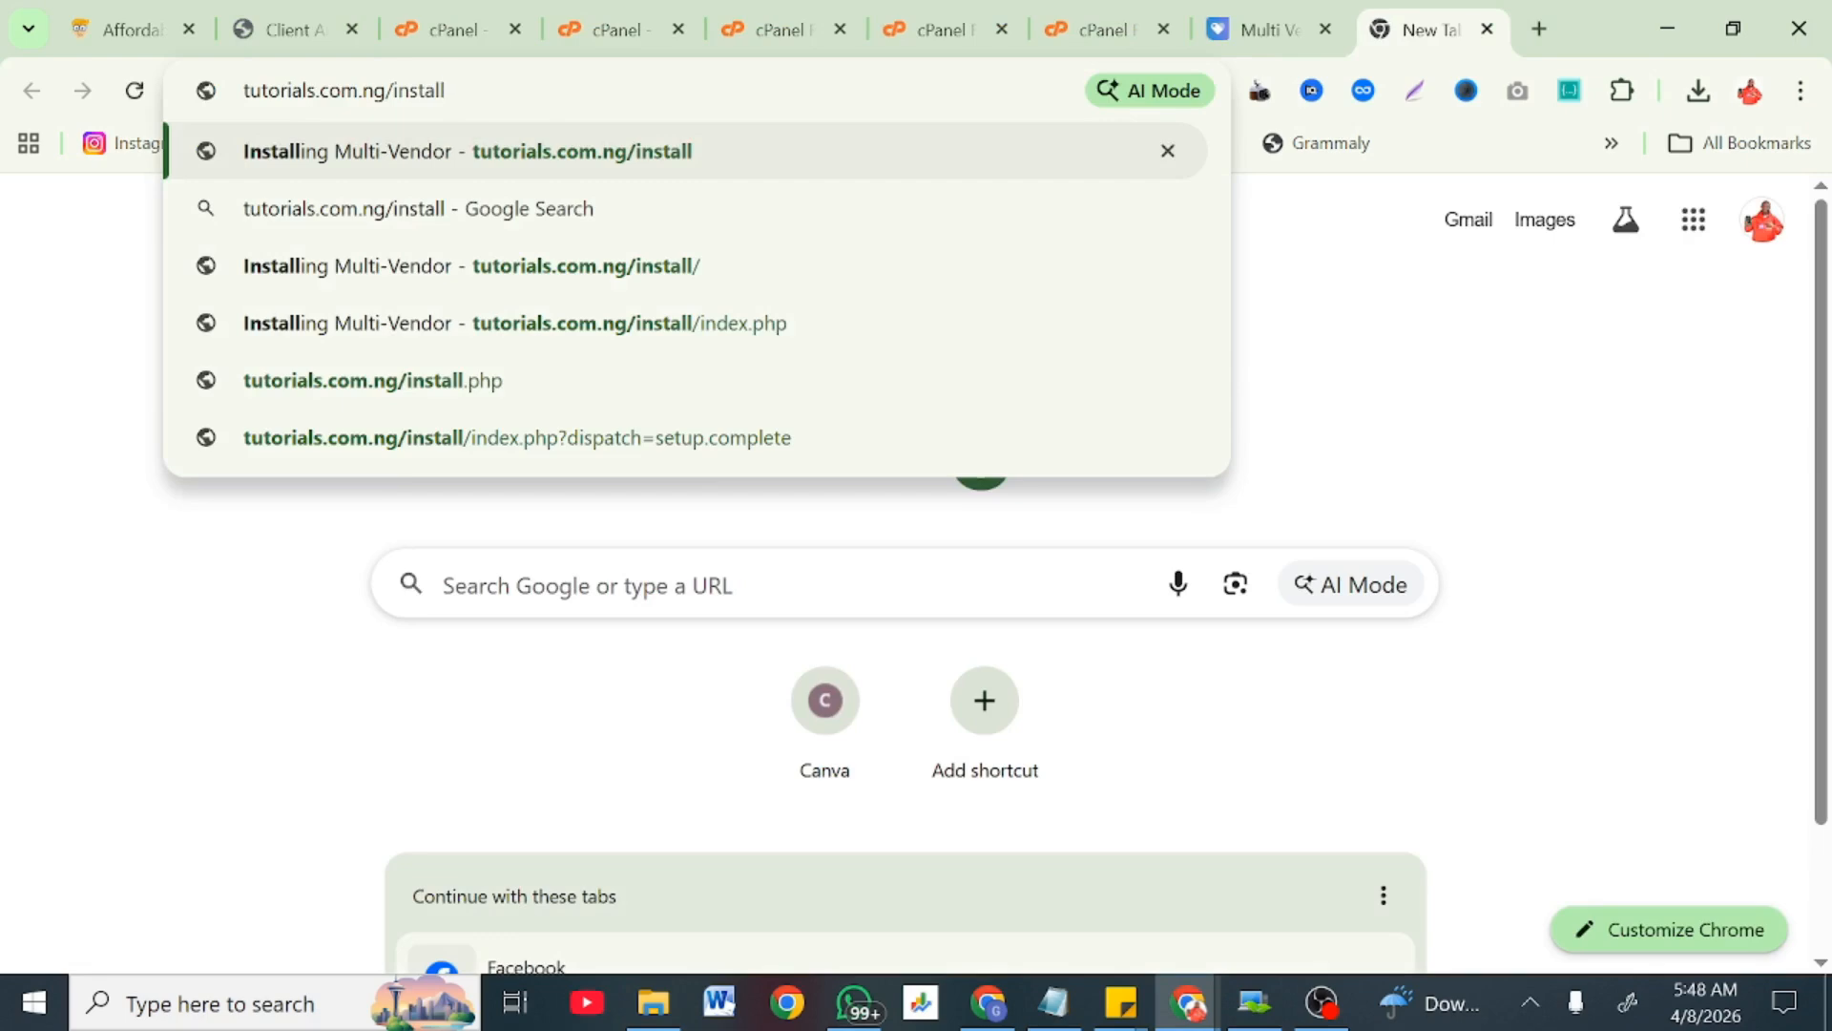
pyautogui.press('Return')
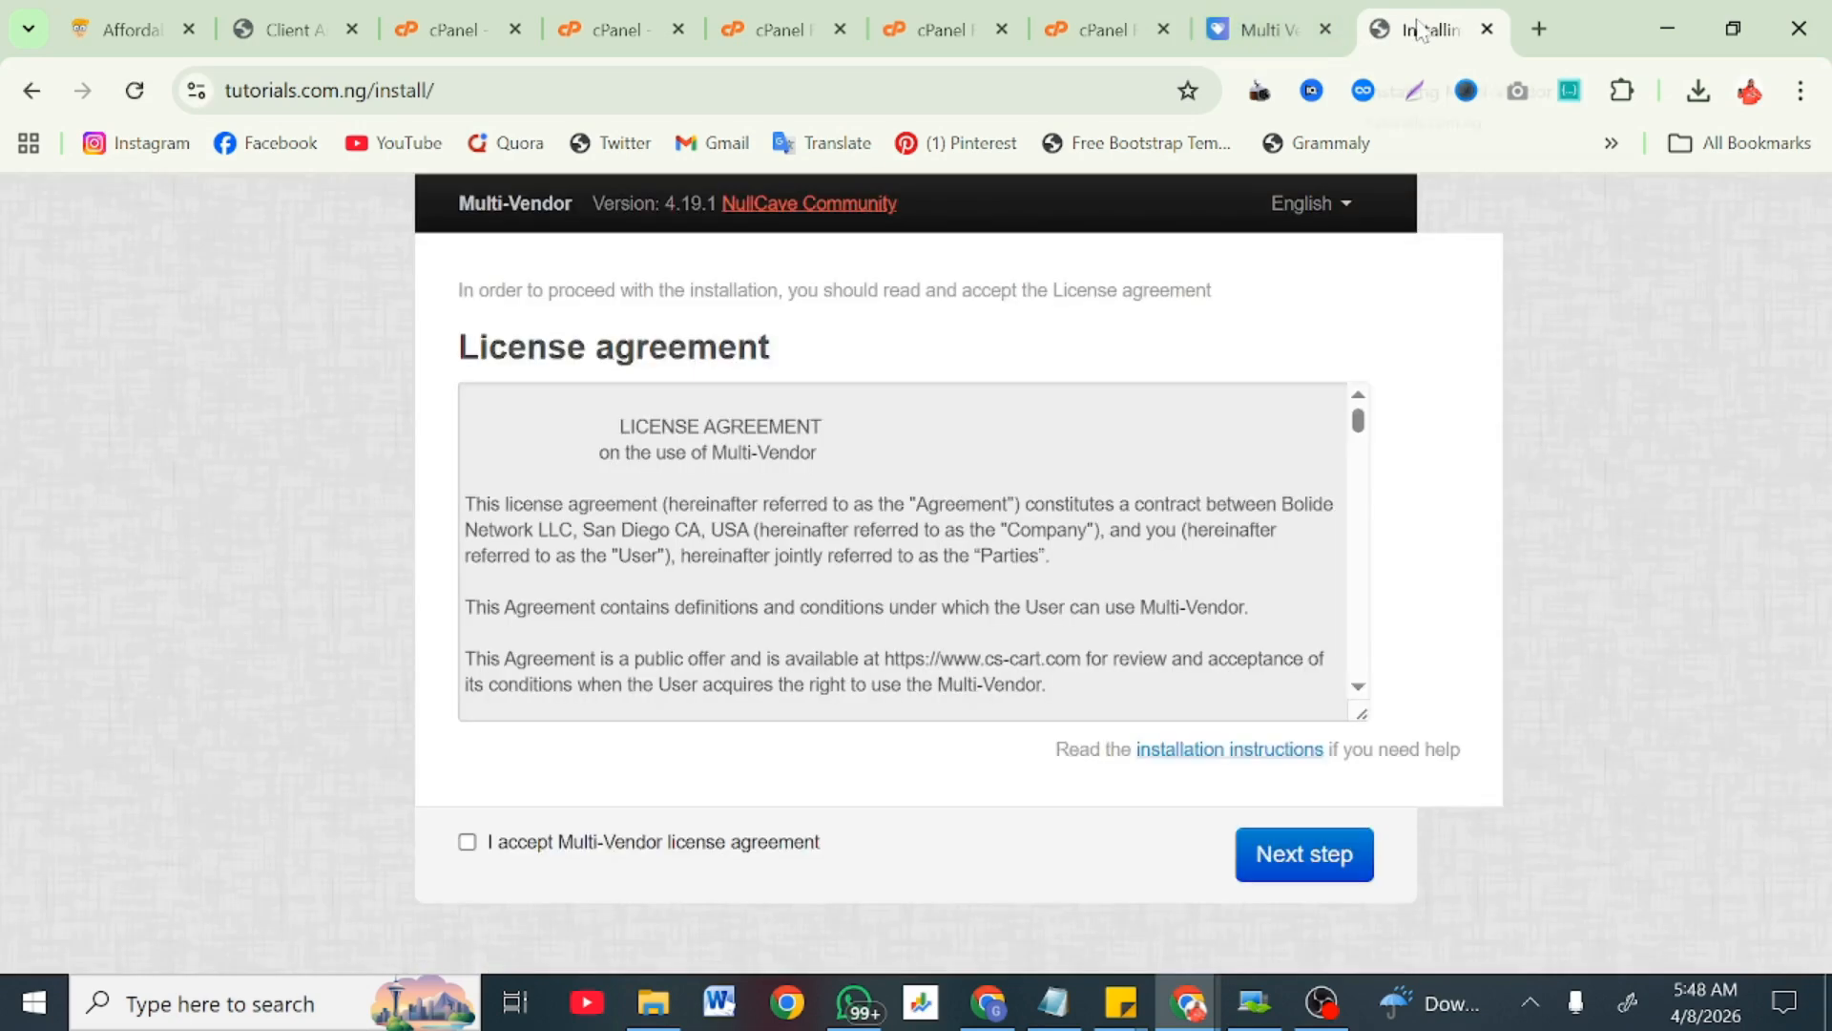
pyautogui.moveTo(1422, 9); pyautogui.dragTo(869, 9)
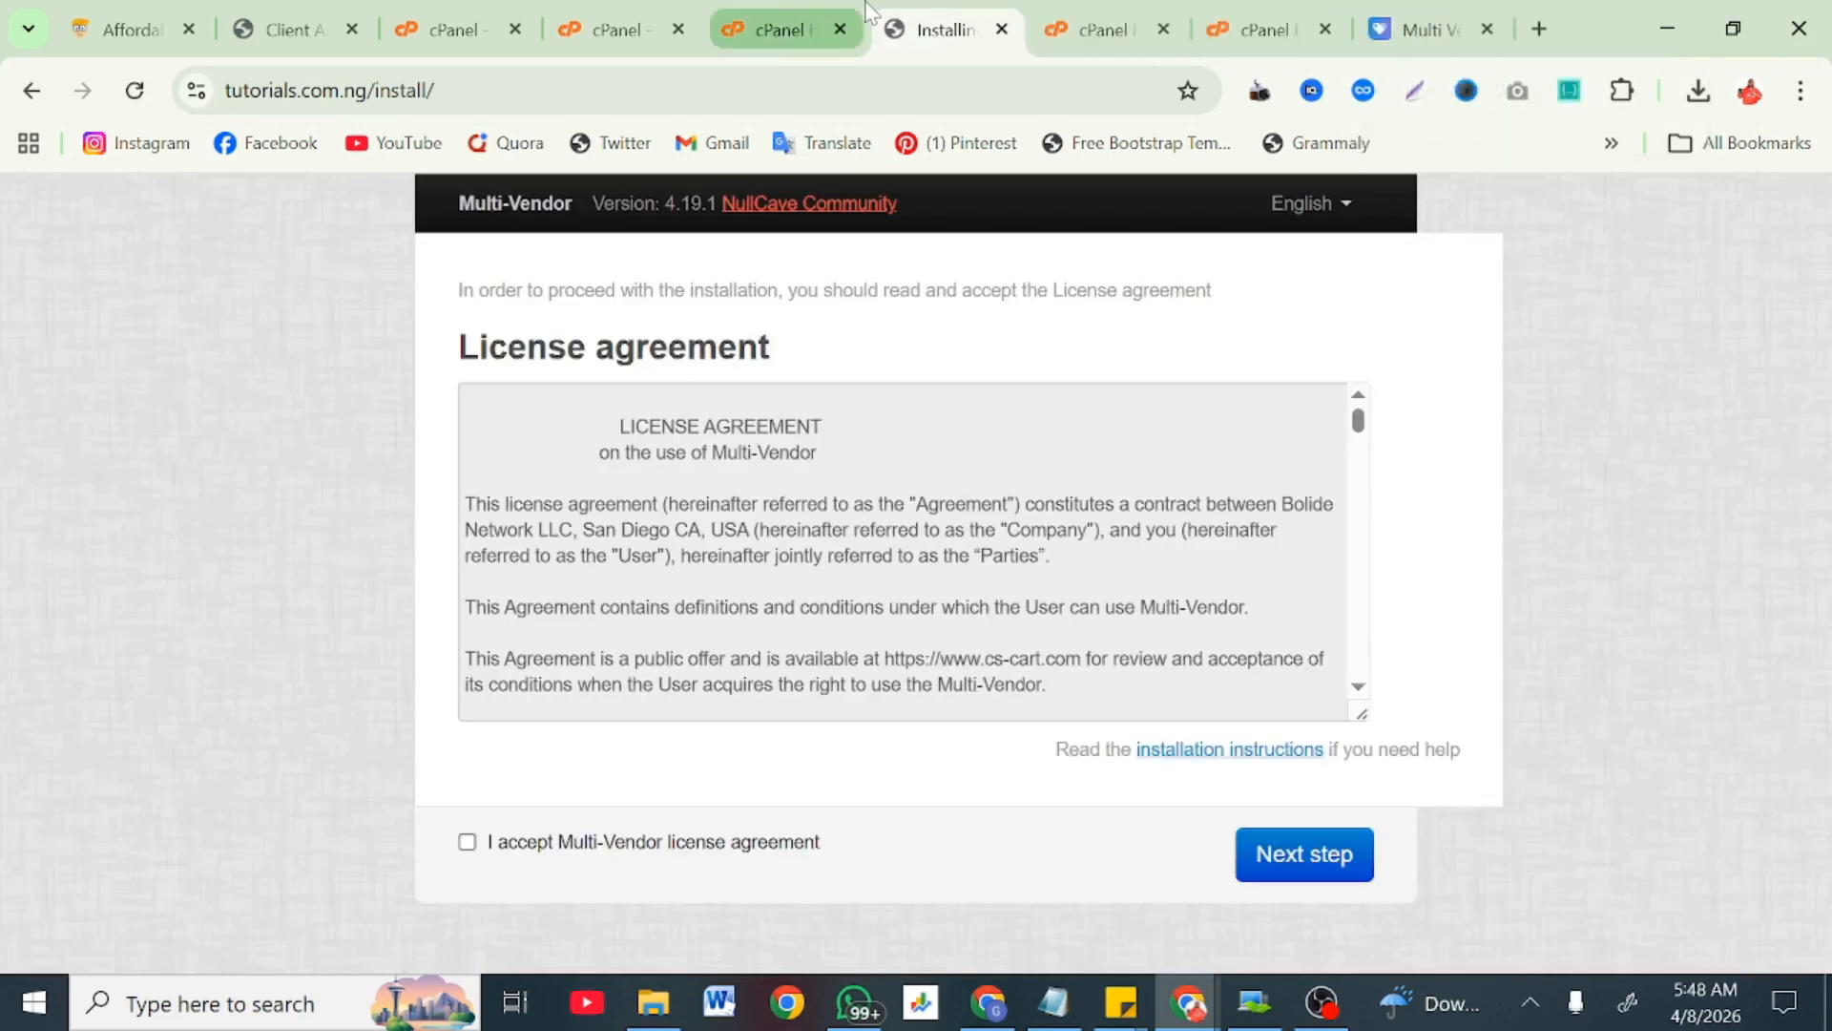
# Step: Accept the Multi-Vendor license agreement and continue to the installation settings
pyautogui.click(468, 842)
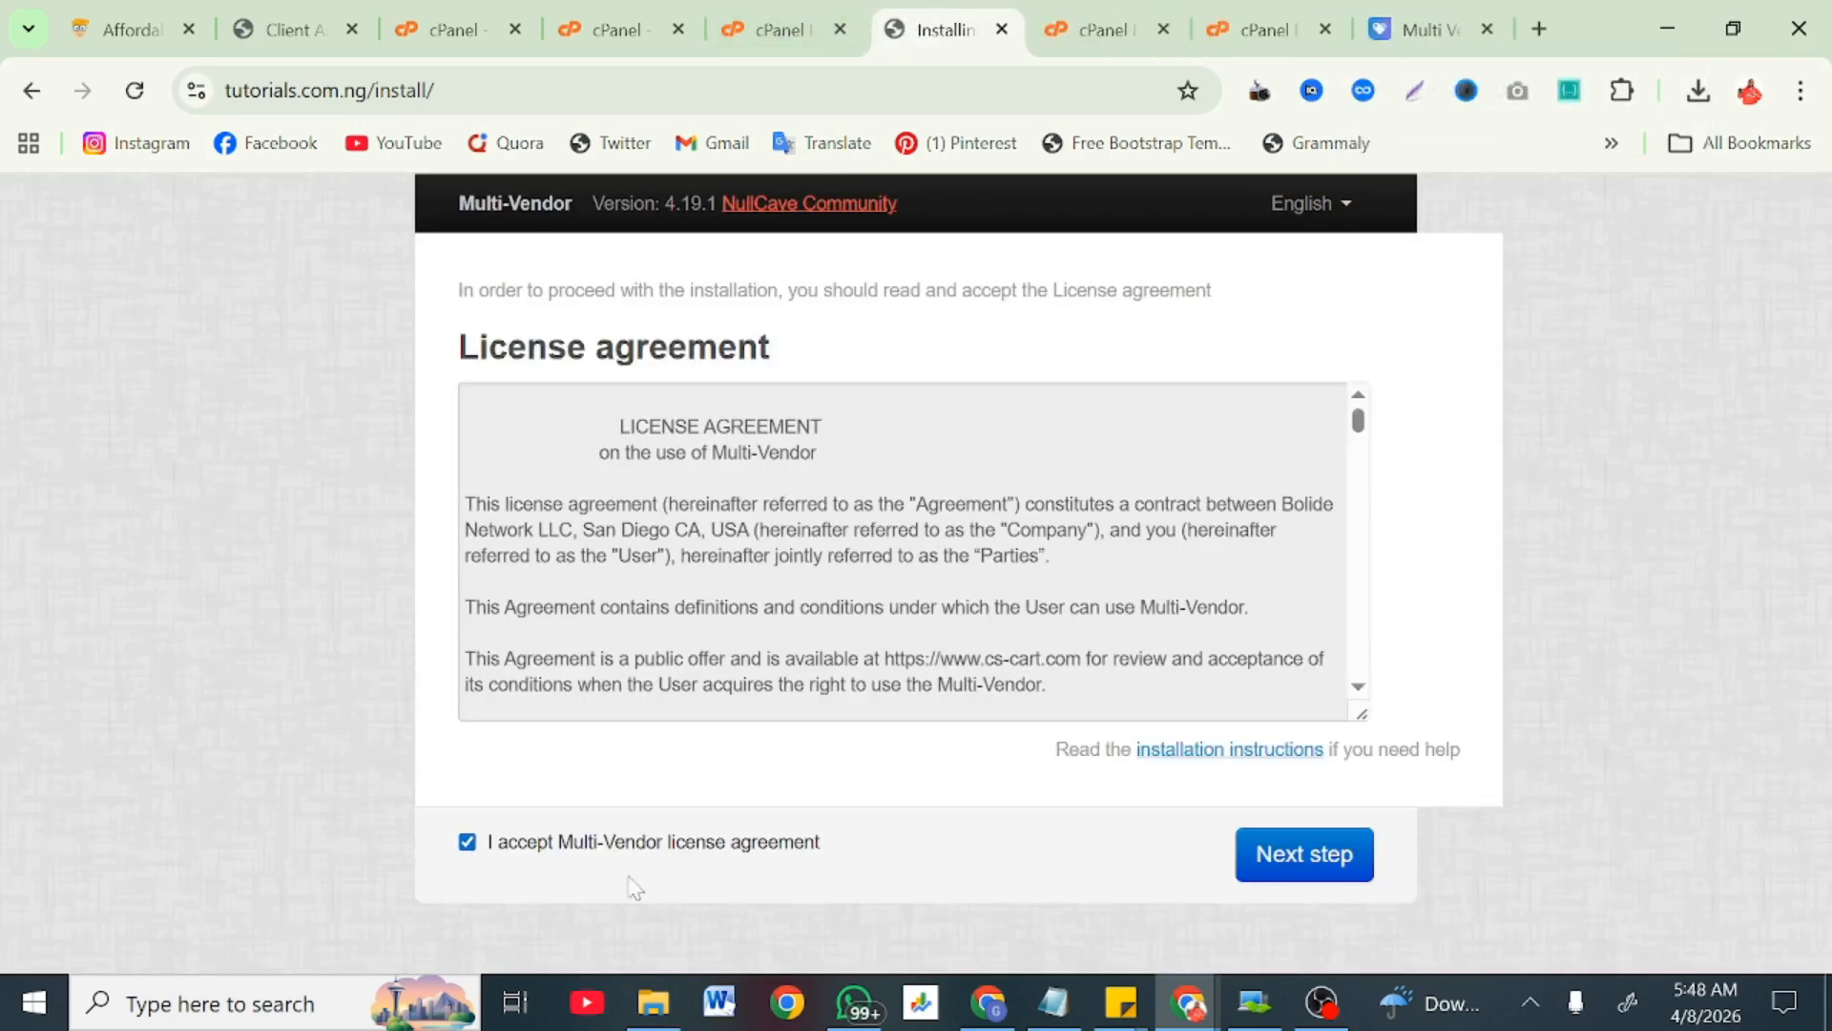
pyautogui.click(1337, 851)
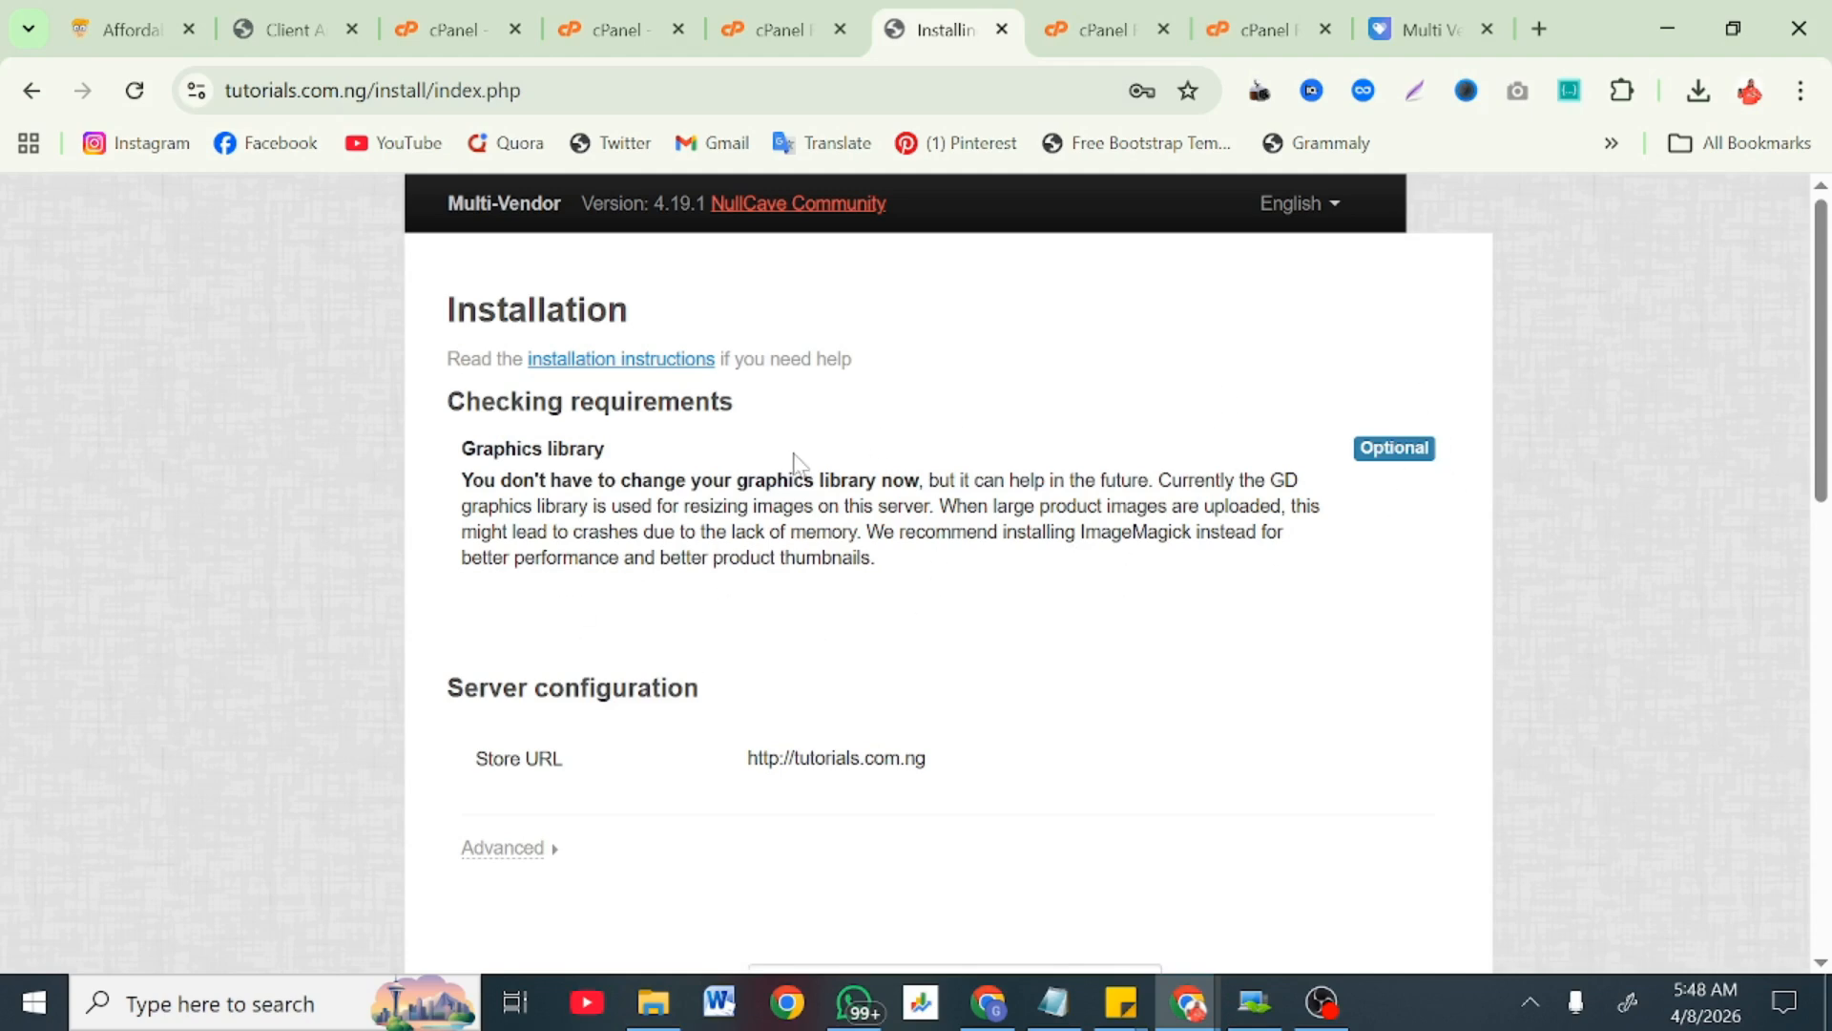
pyautogui.click(576, 12)
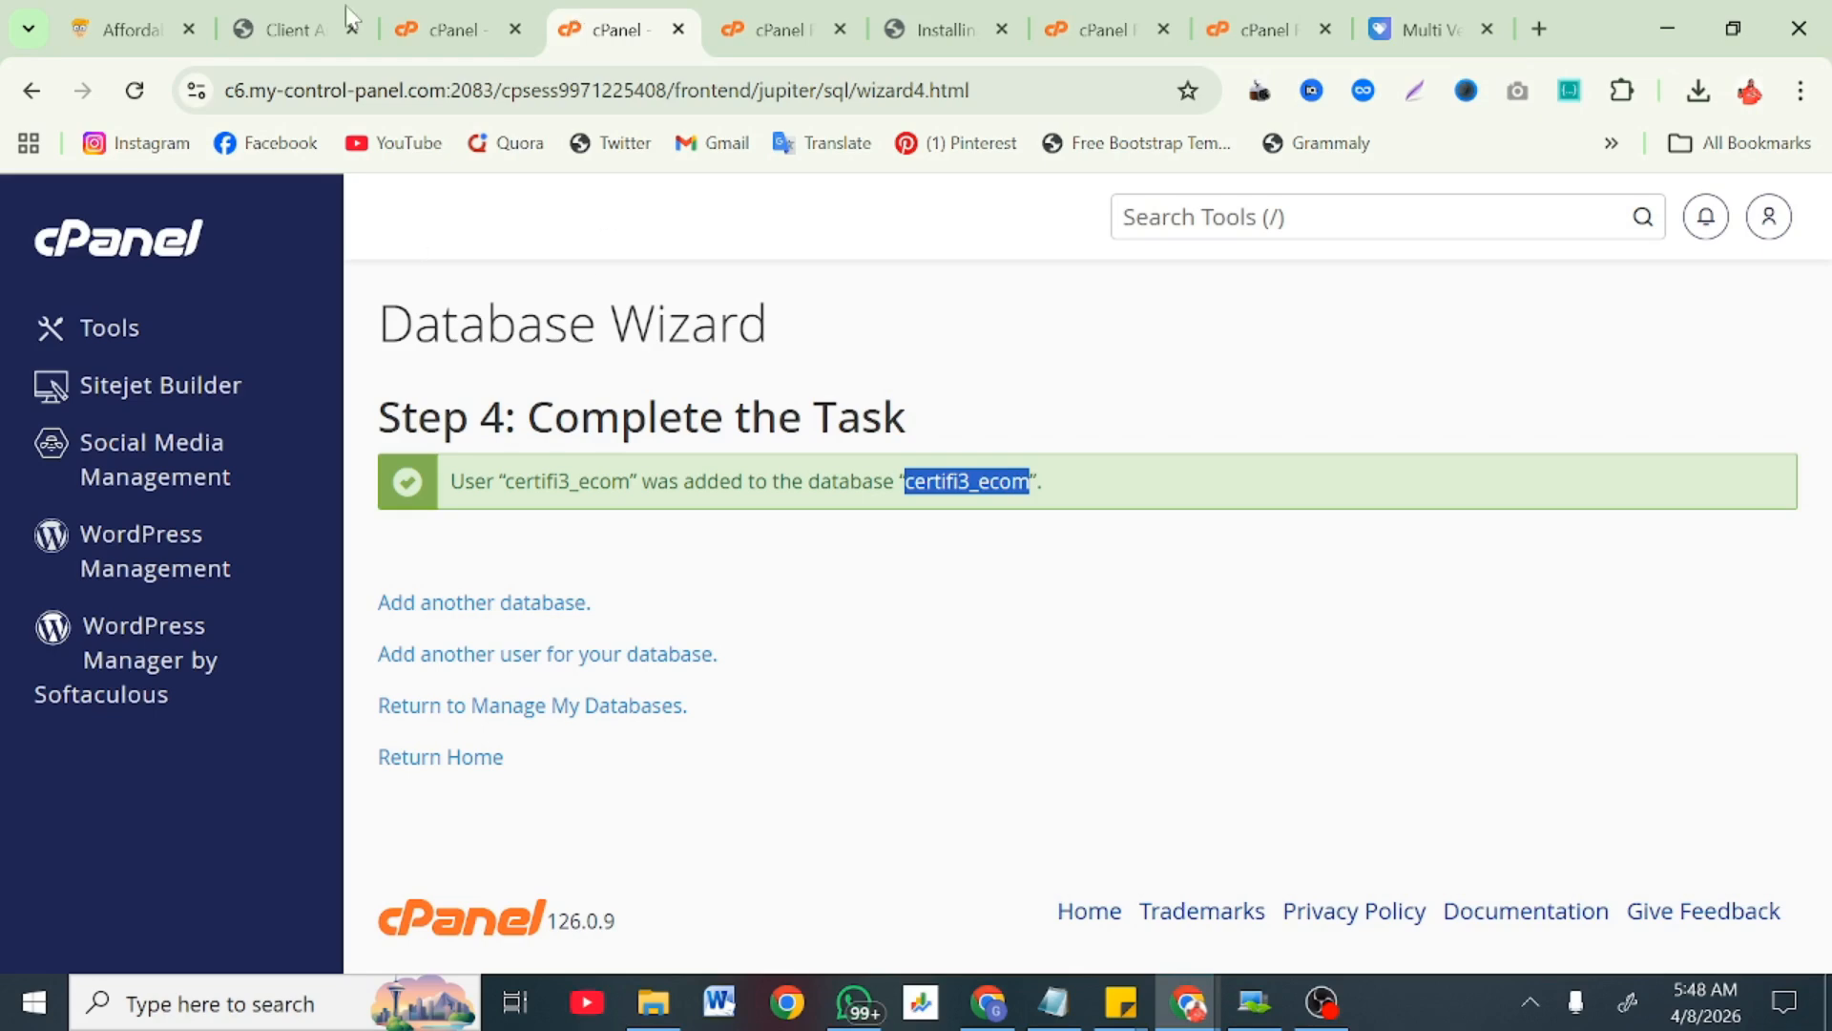
pyautogui.click(420, 12)
pyautogui.click(771, 11)
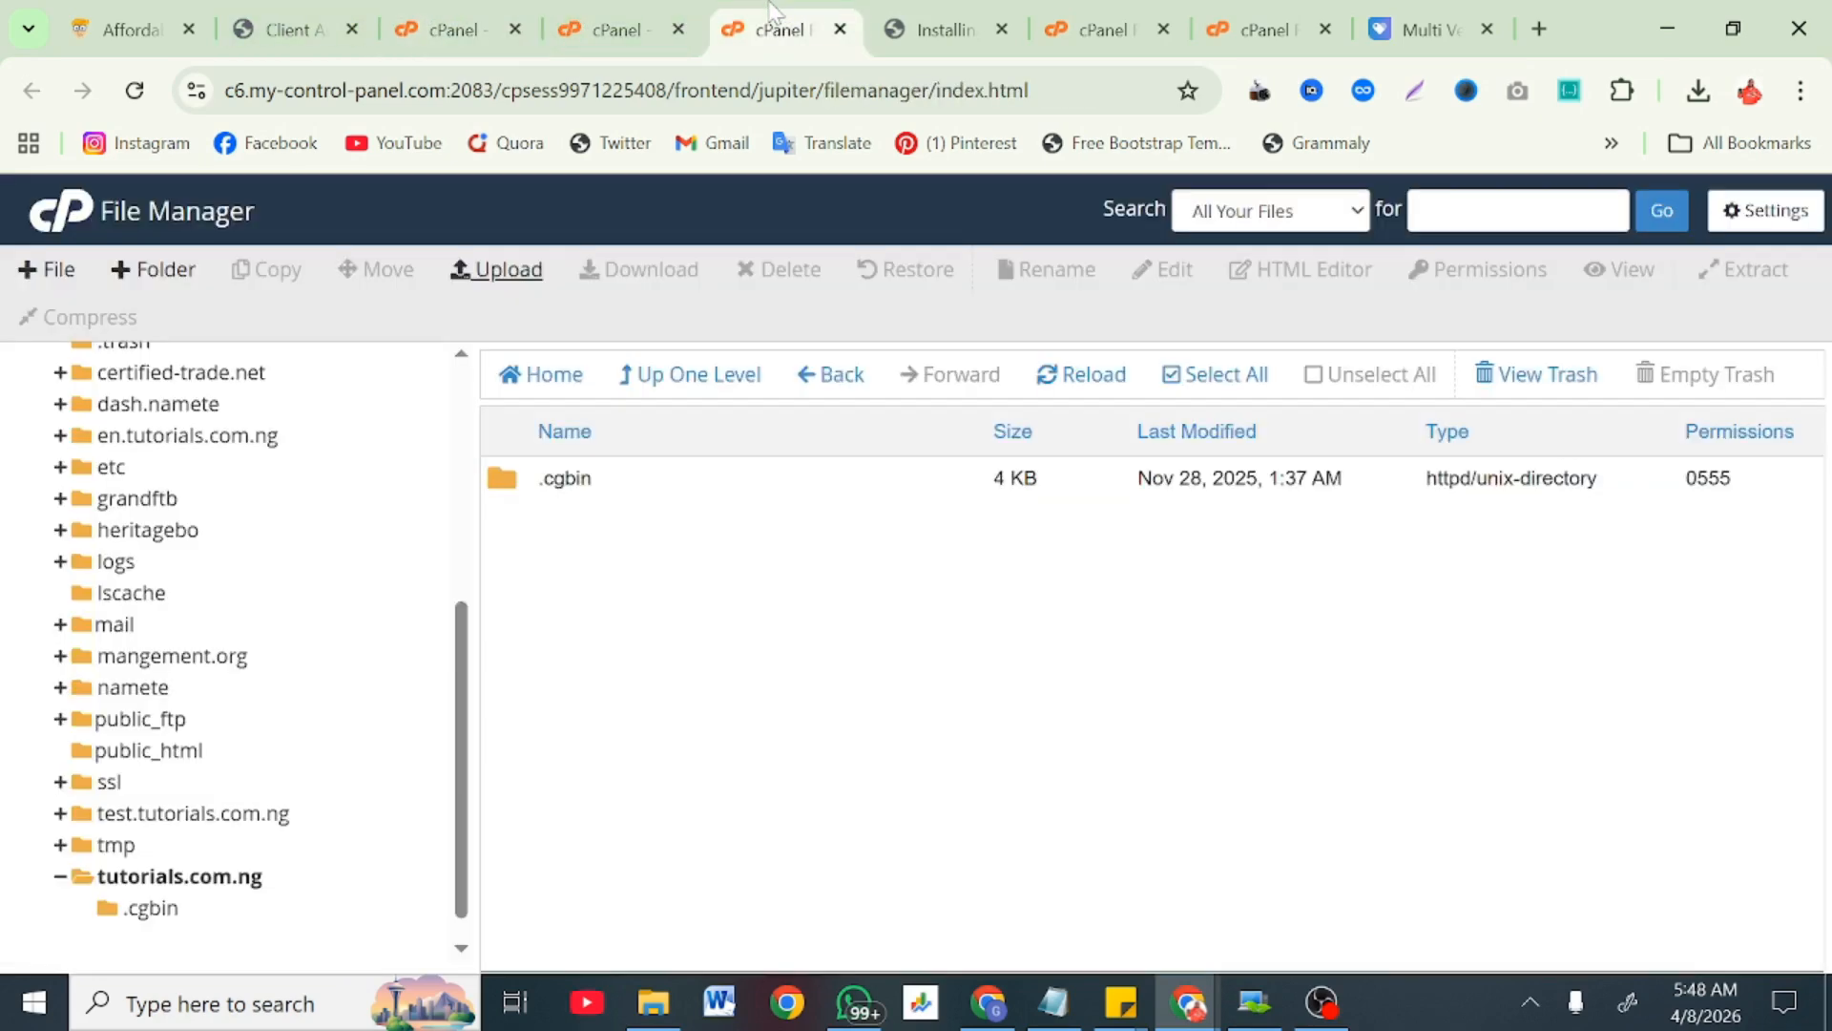
pyautogui.click(959, 12)
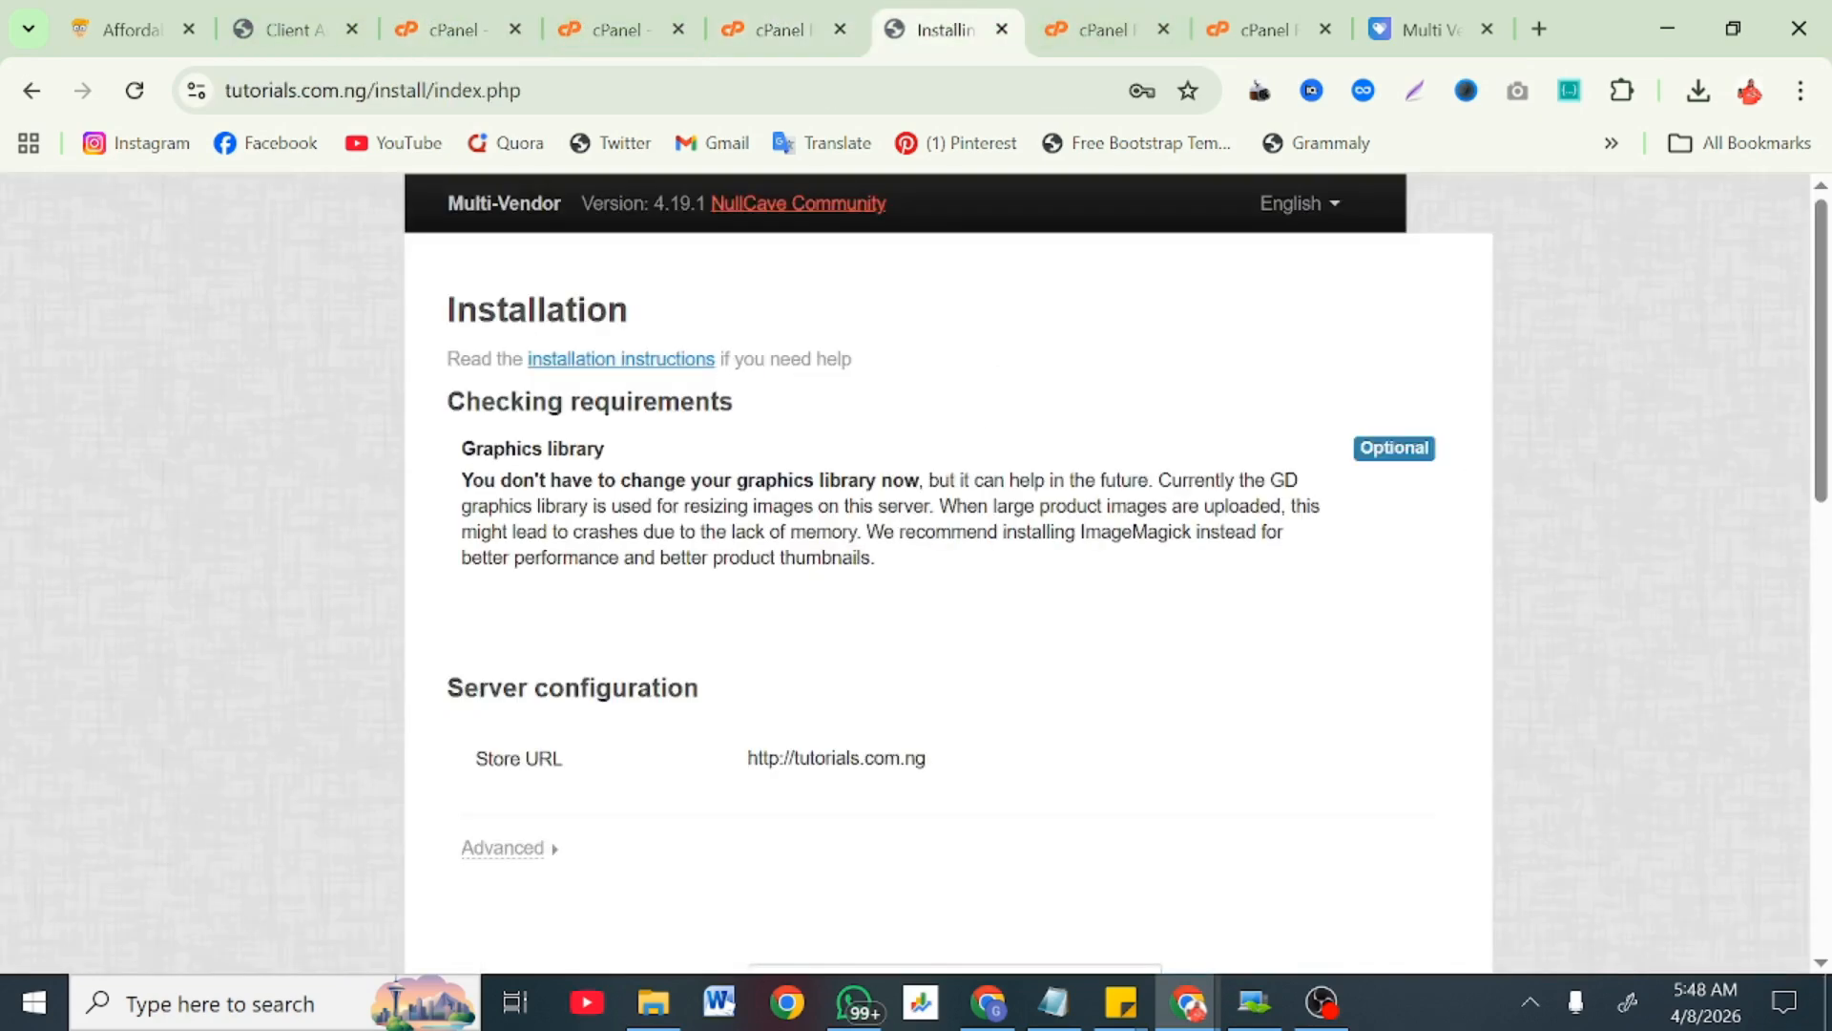
pyautogui.scroll(-1, 713, 749)
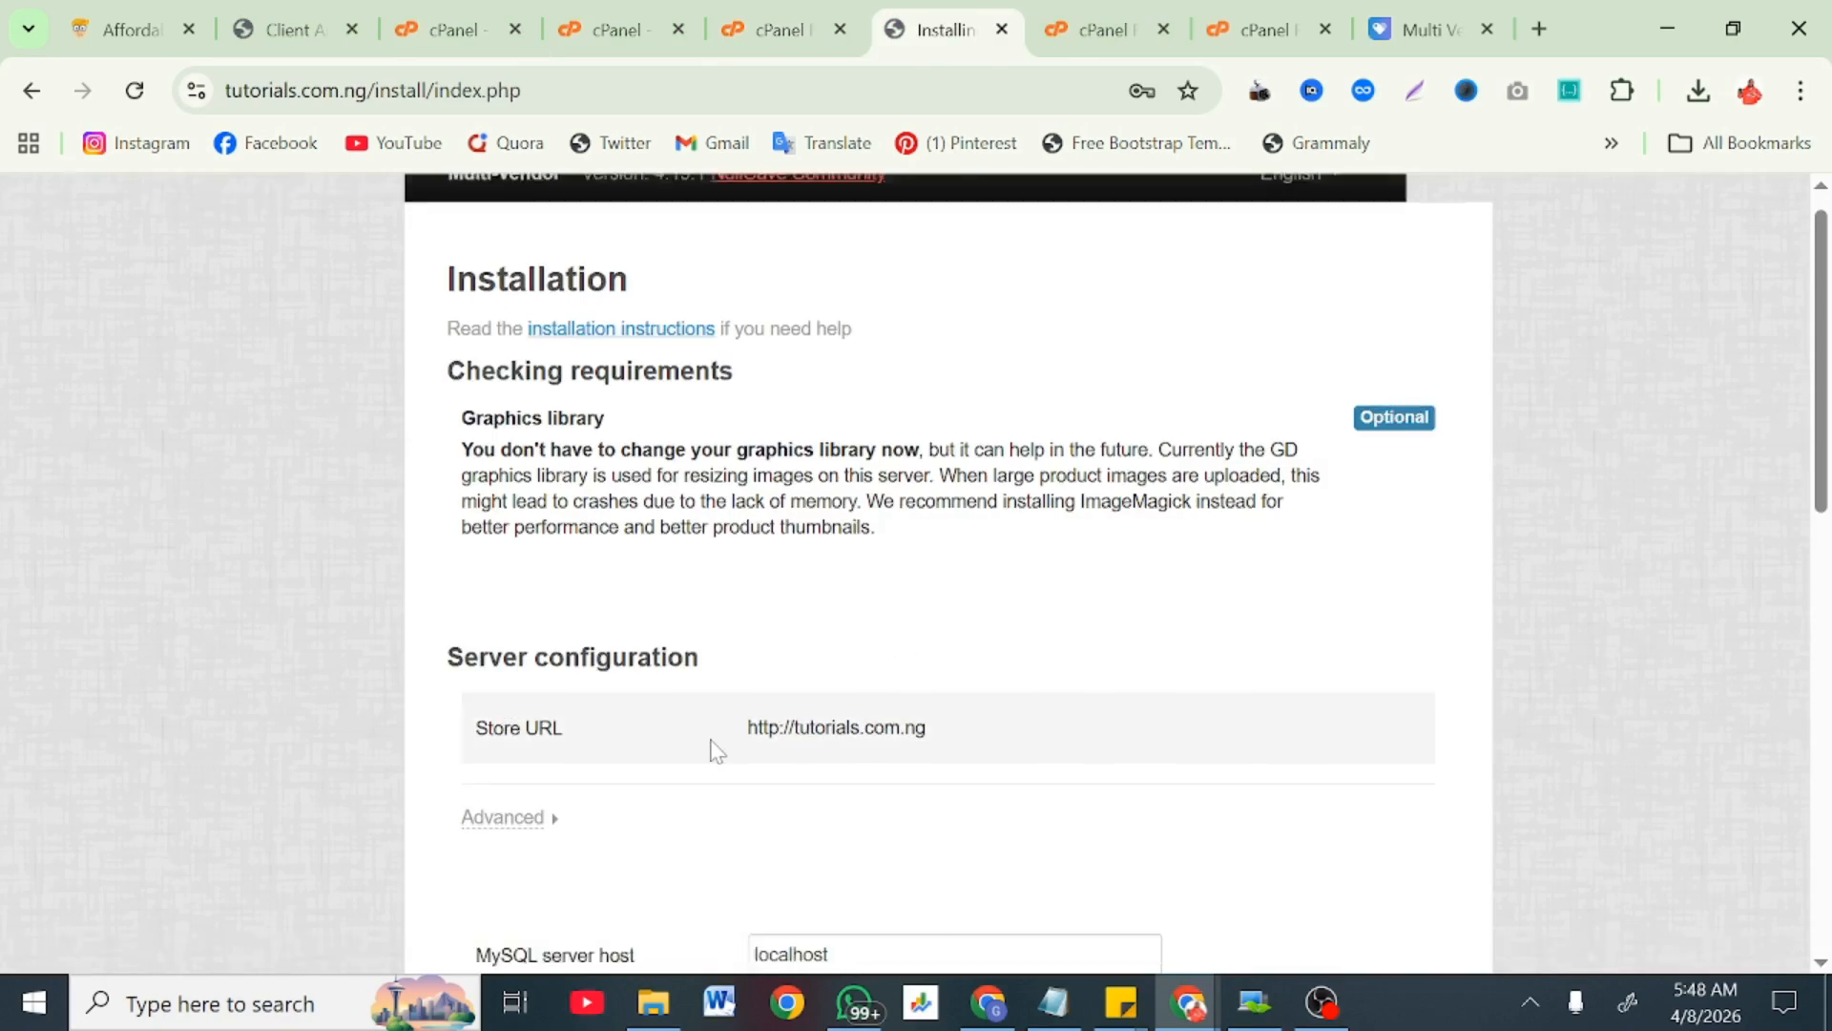
pyautogui.scroll(-2, 714, 749)
pyautogui.scroll(-3, 634, 741)
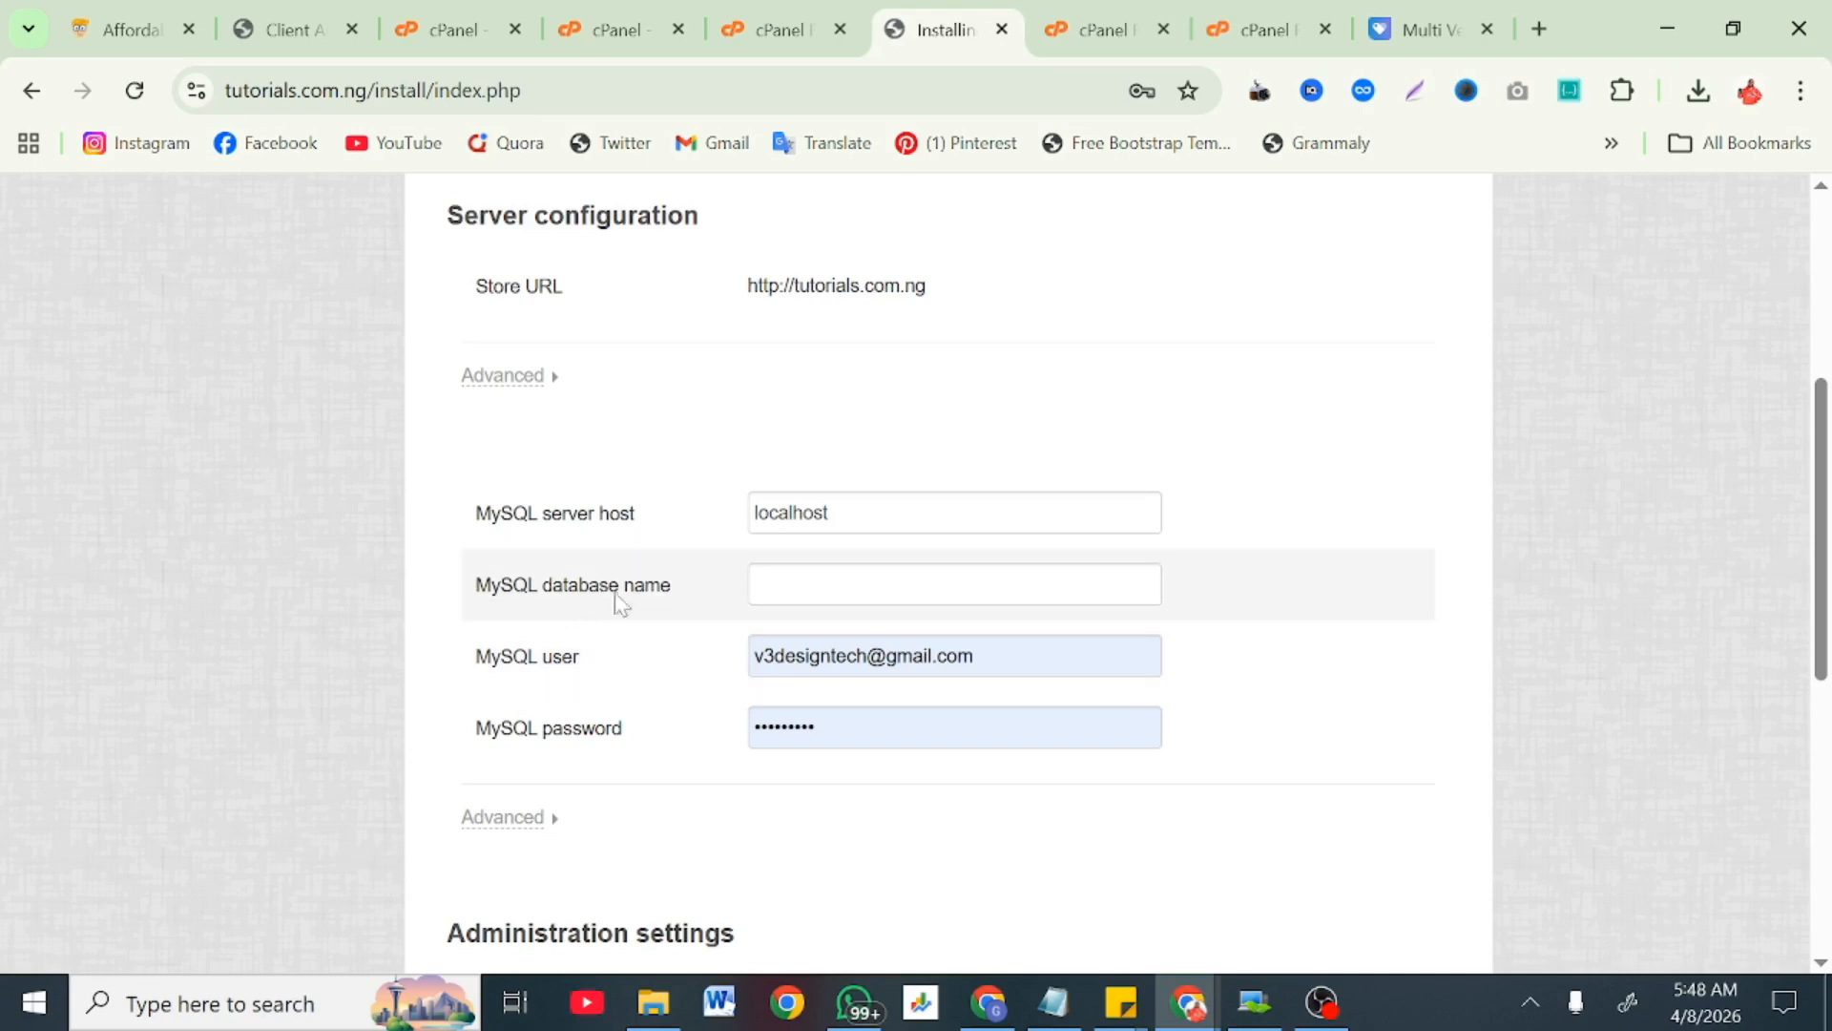
# Step: Fill the MySQL database name and user with certifi3_ecom, plus the database password
pyautogui.click(632, 2)
pyautogui.rightClick(992, 485)
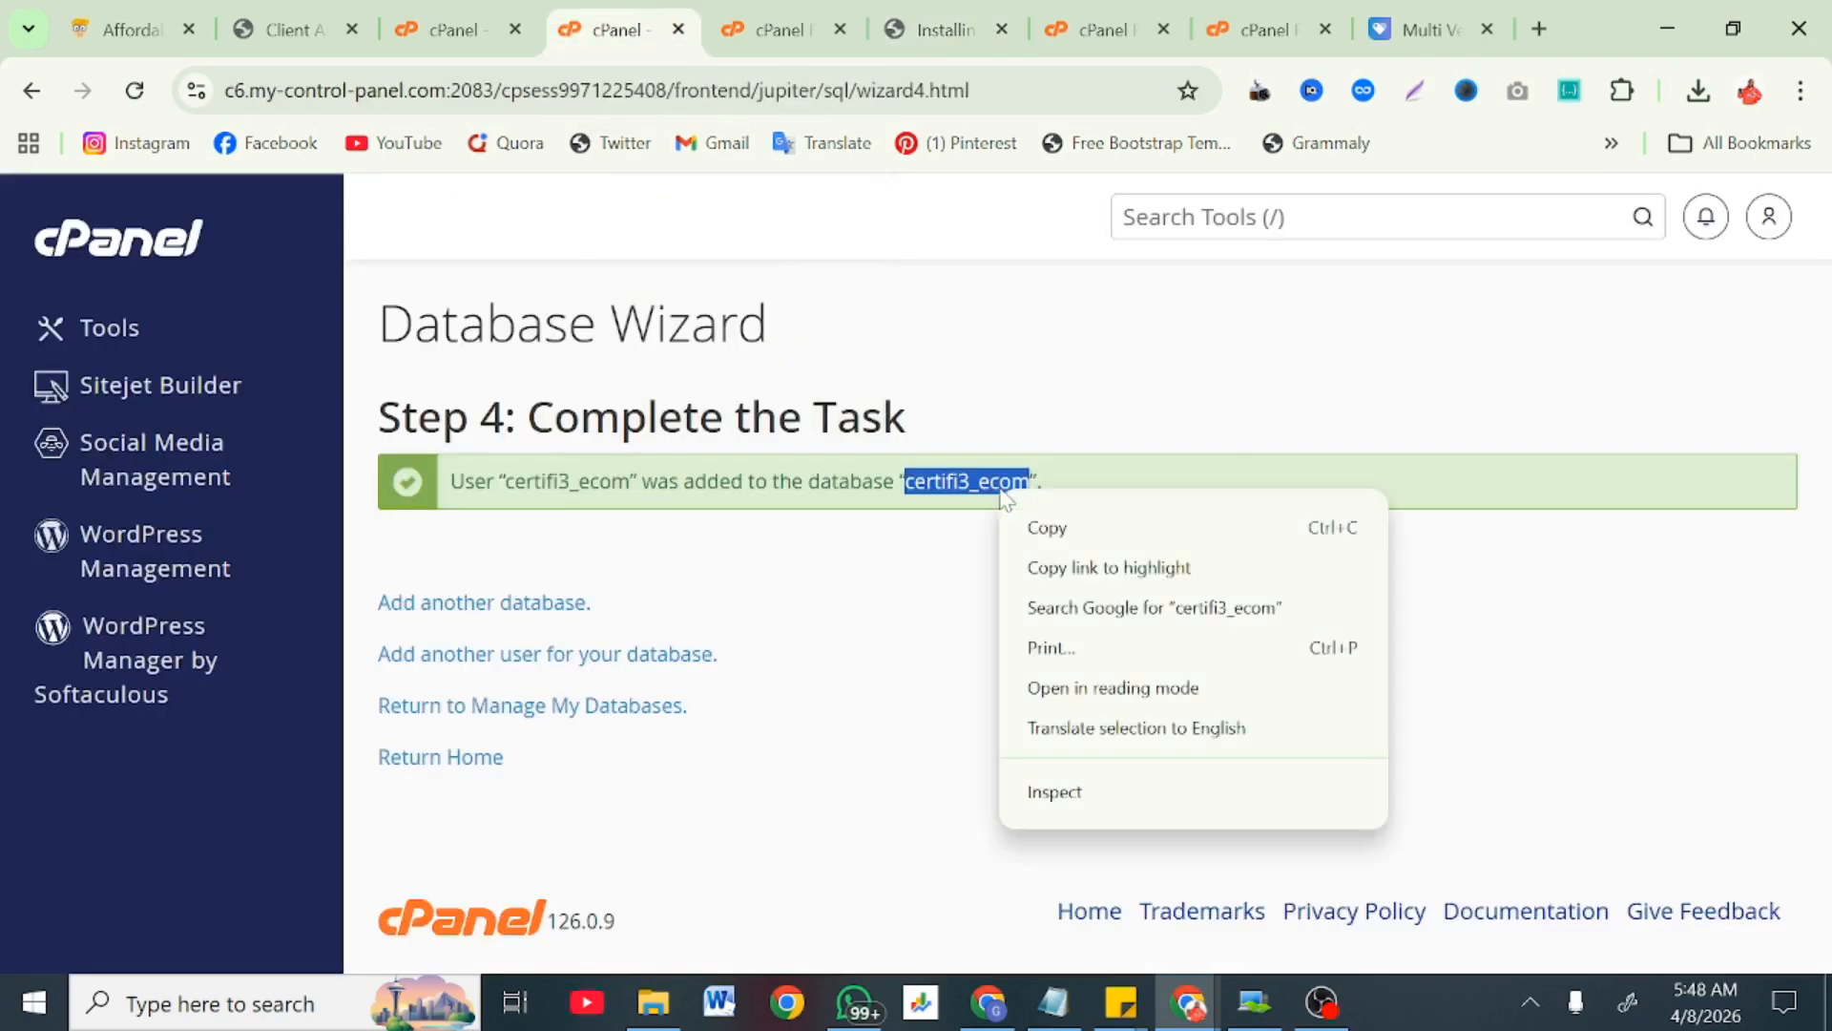
pyautogui.click(1040, 524)
pyautogui.click(926, 2)
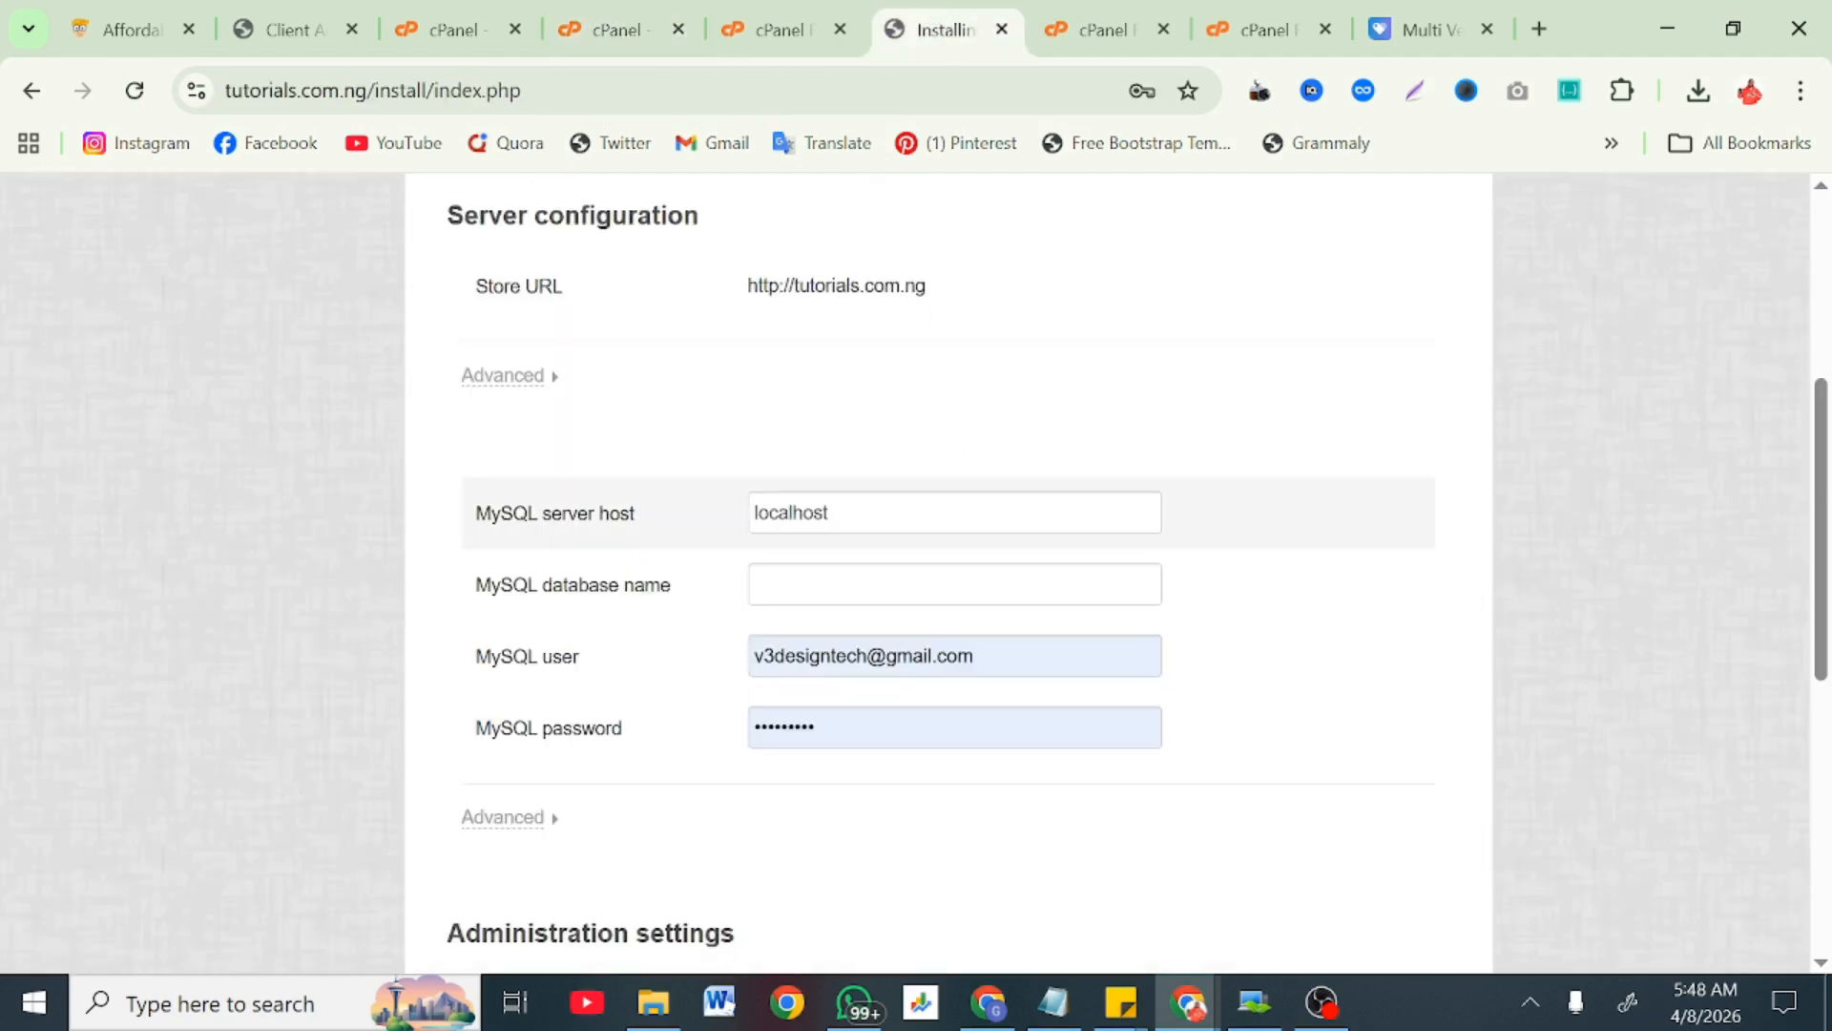
pyautogui.click(945, 587)
pyautogui.hotkey('ctrl', 'v')
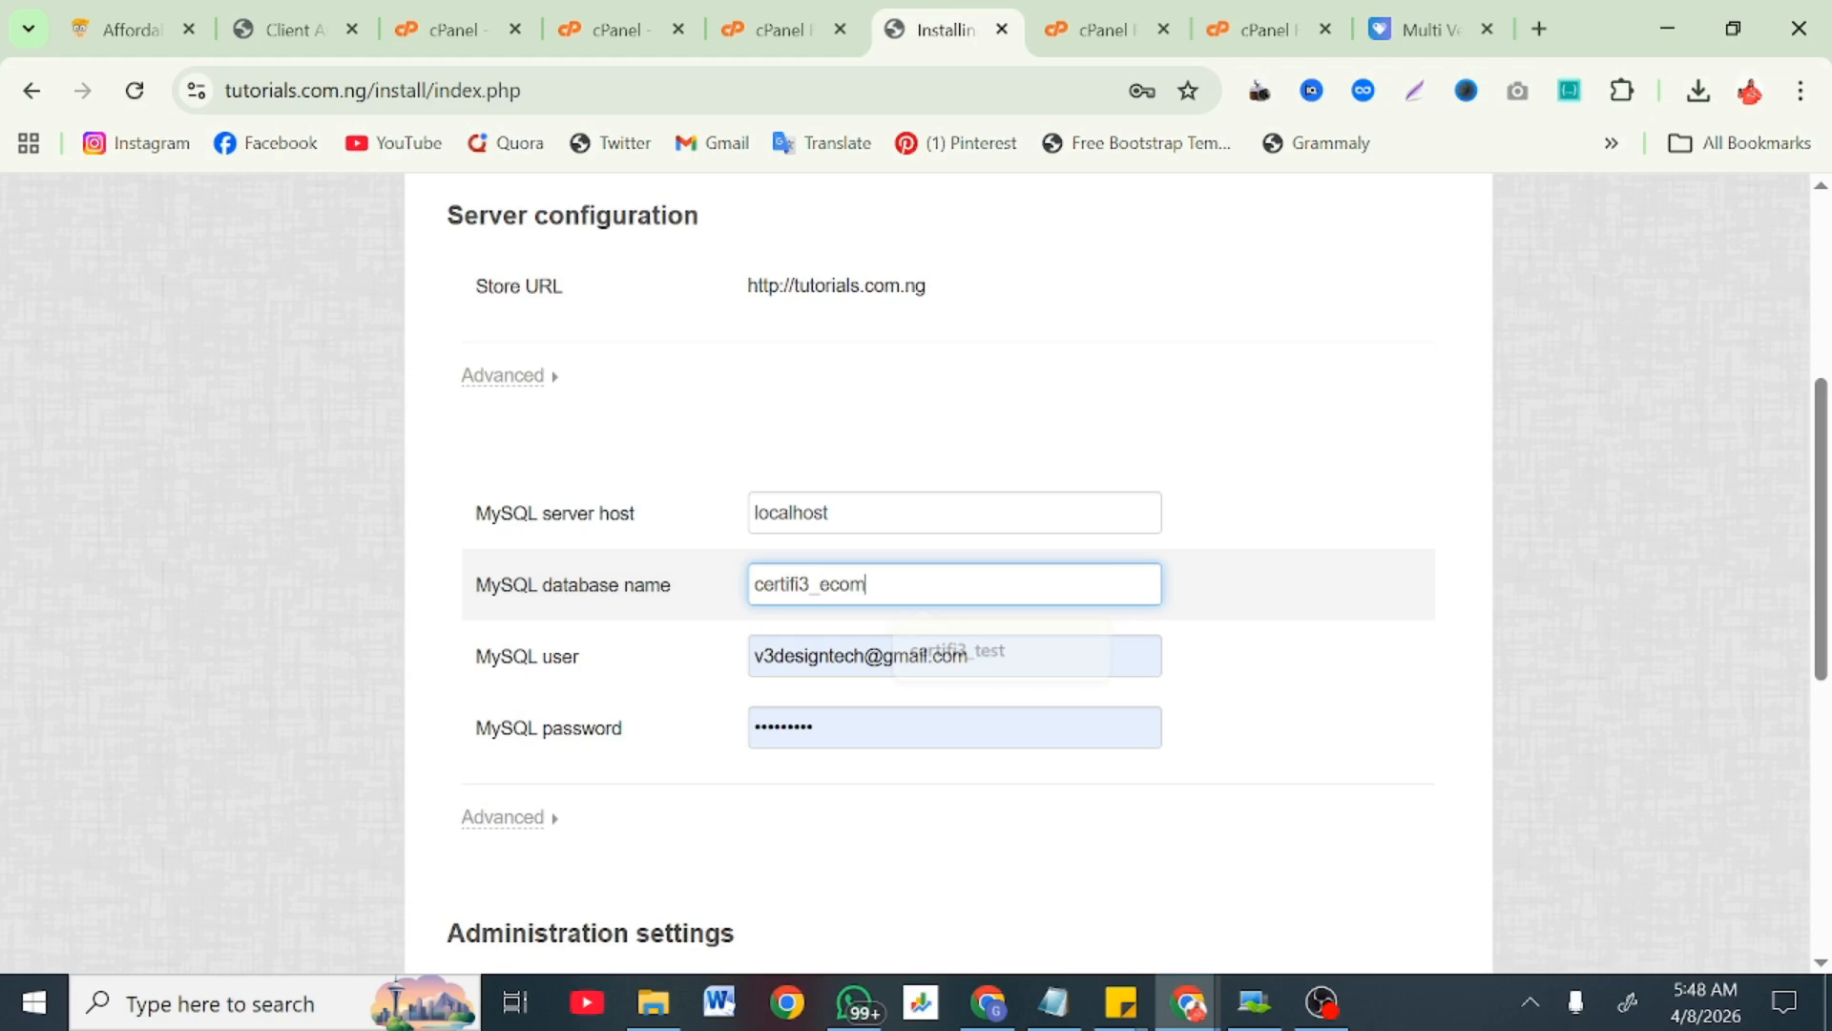
pyautogui.press('Tab')
pyautogui.hotkey('ctrl', 'v')
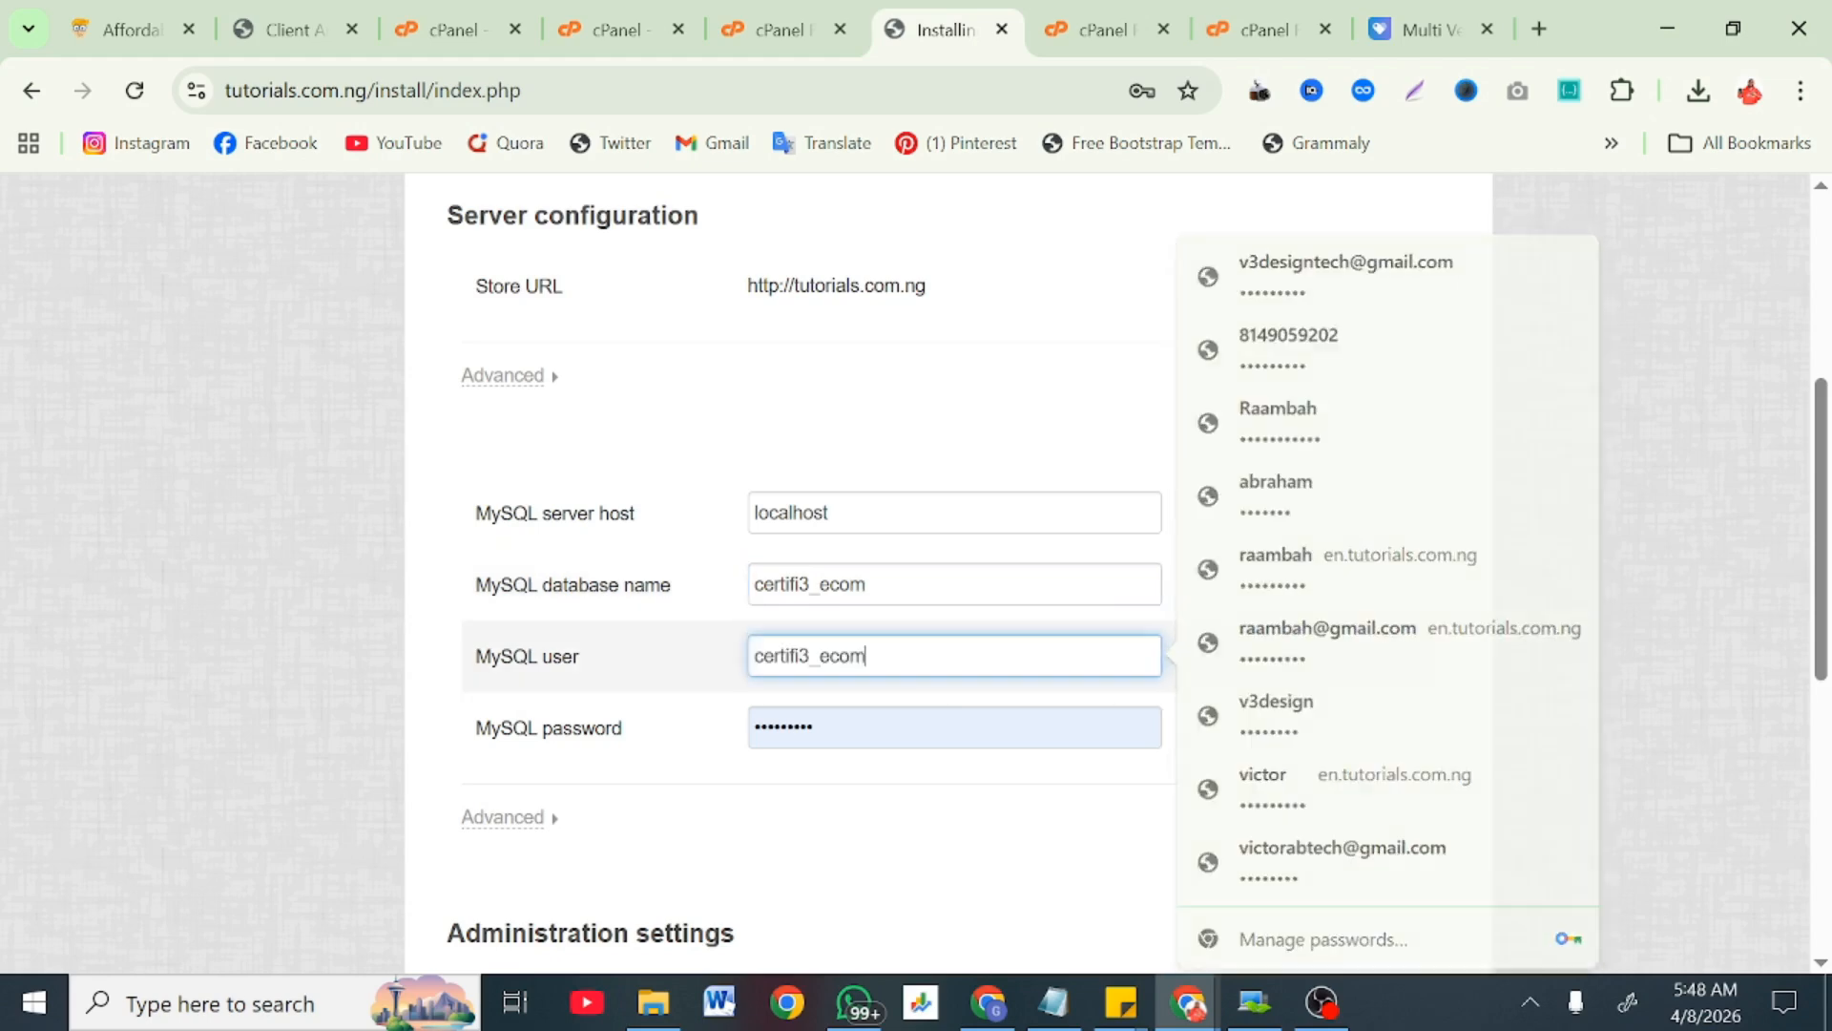
pyautogui.press('Tab')
pyautogui.hotkey('ctrl', 'v')
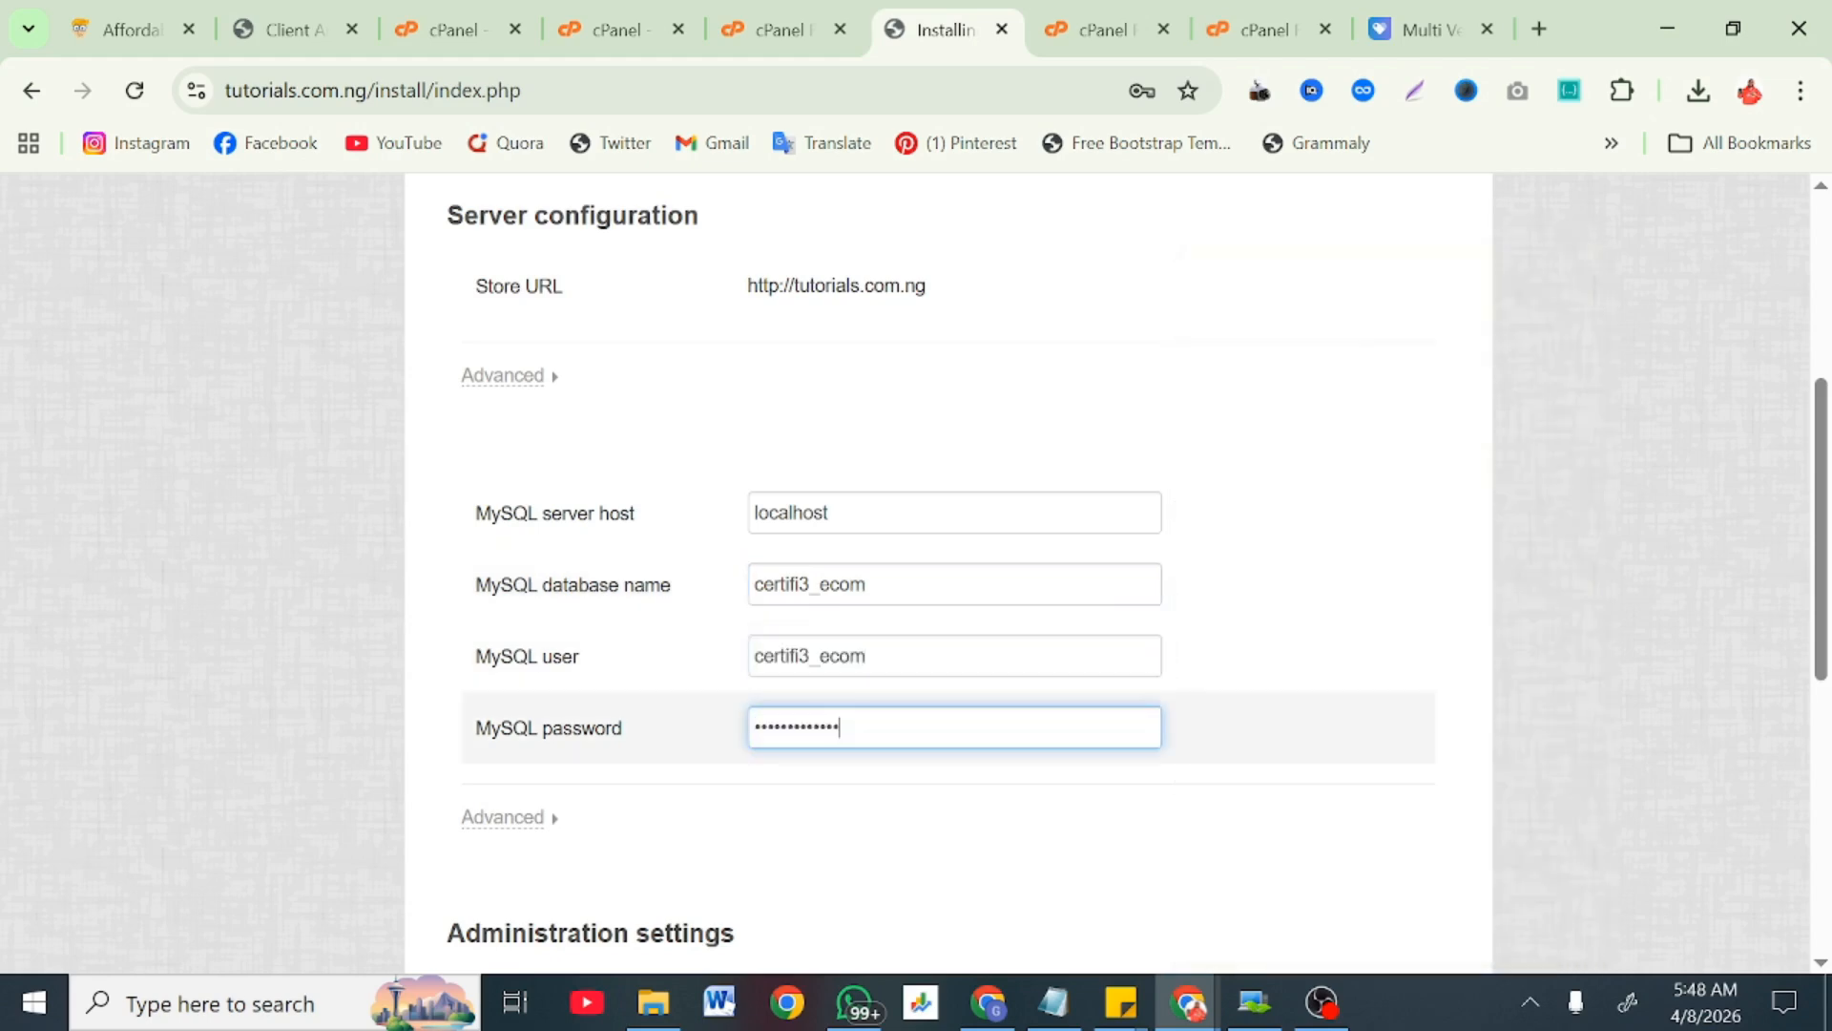
pyautogui.scroll(-6, 888, 822)
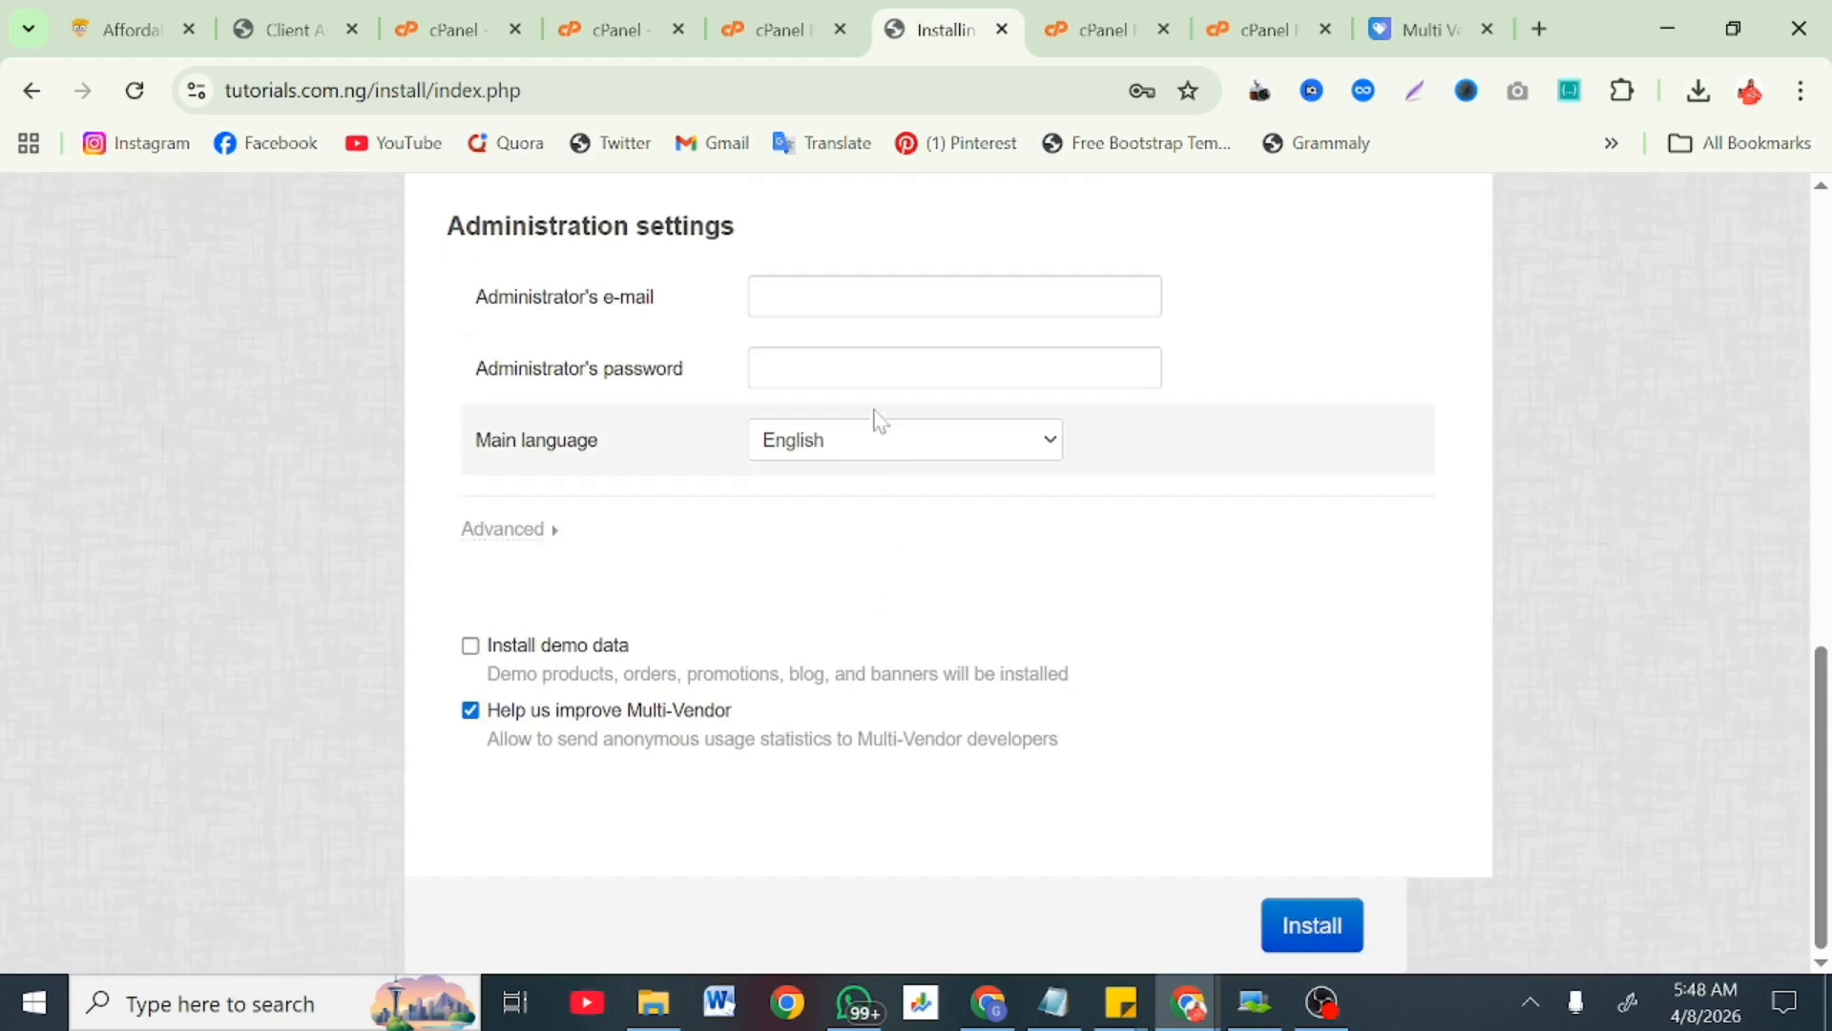
# Step: Enter the administrator e-mail and password, tick Install demo data, and run the installer
pyautogui.click(835, 289)
pyautogui.click(1009, 372)
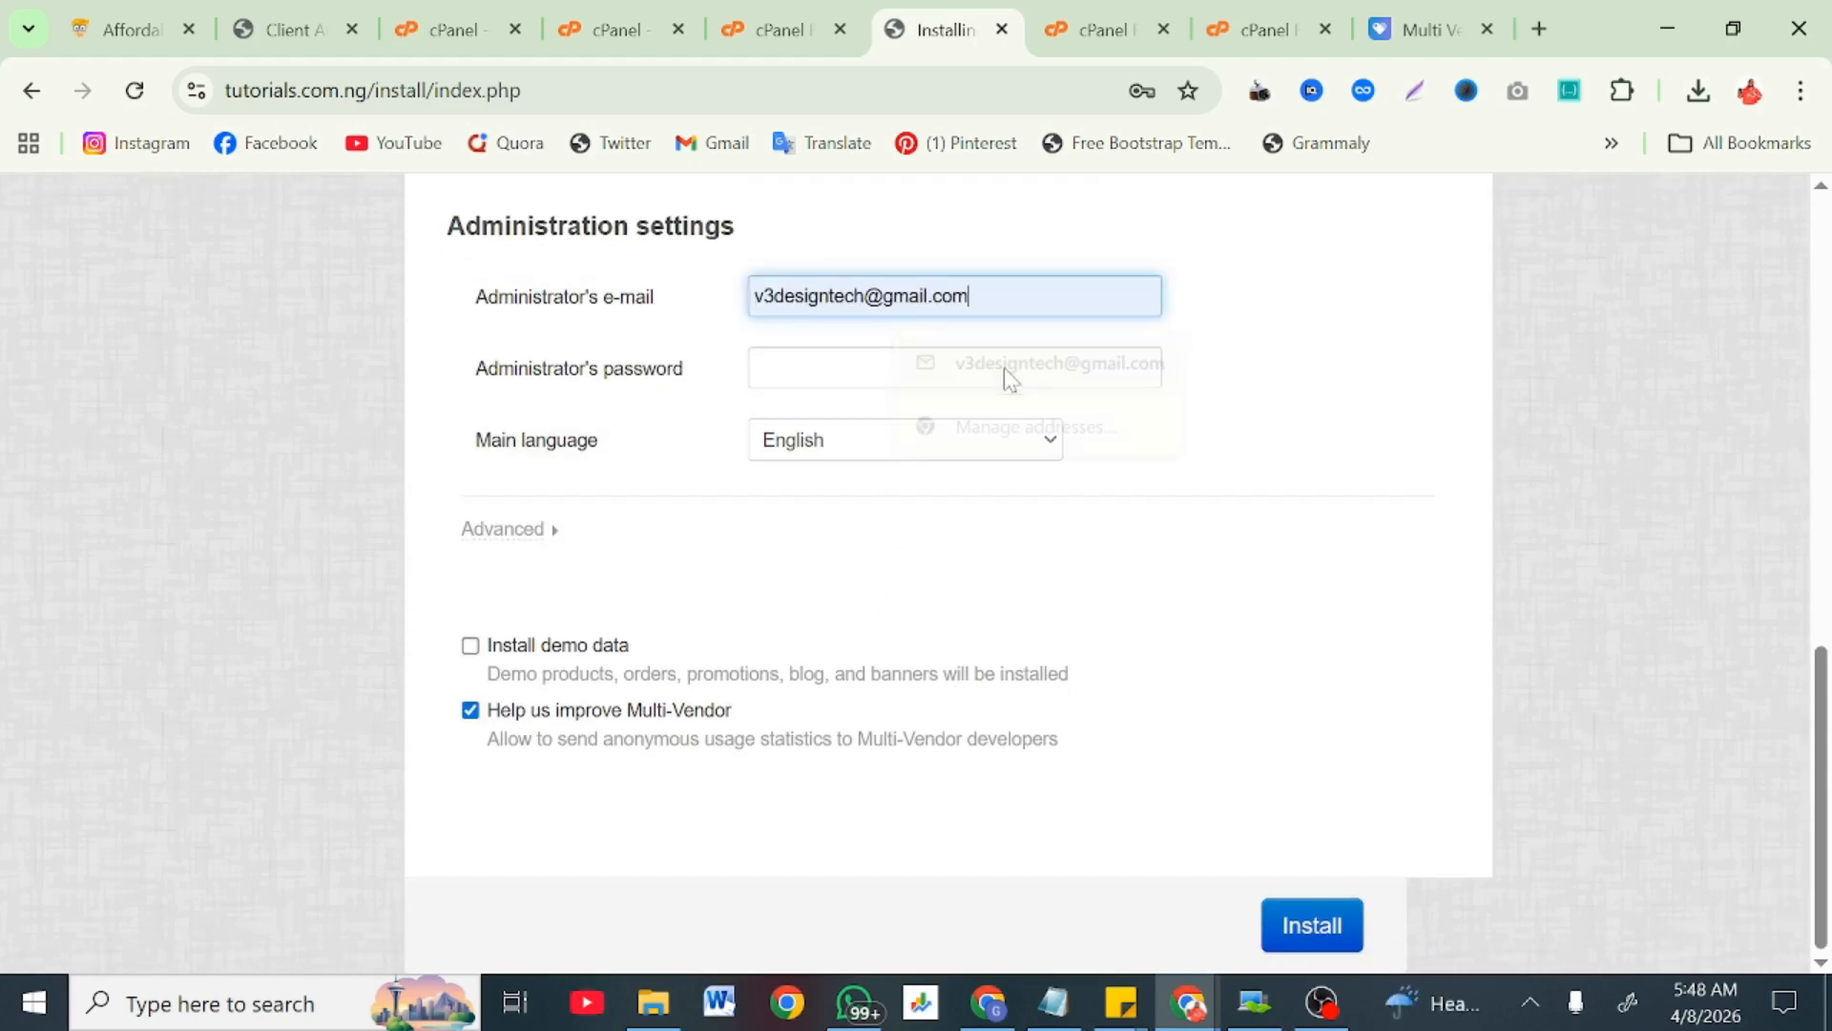
pyautogui.click(1004, 368)
pyautogui.write('••')
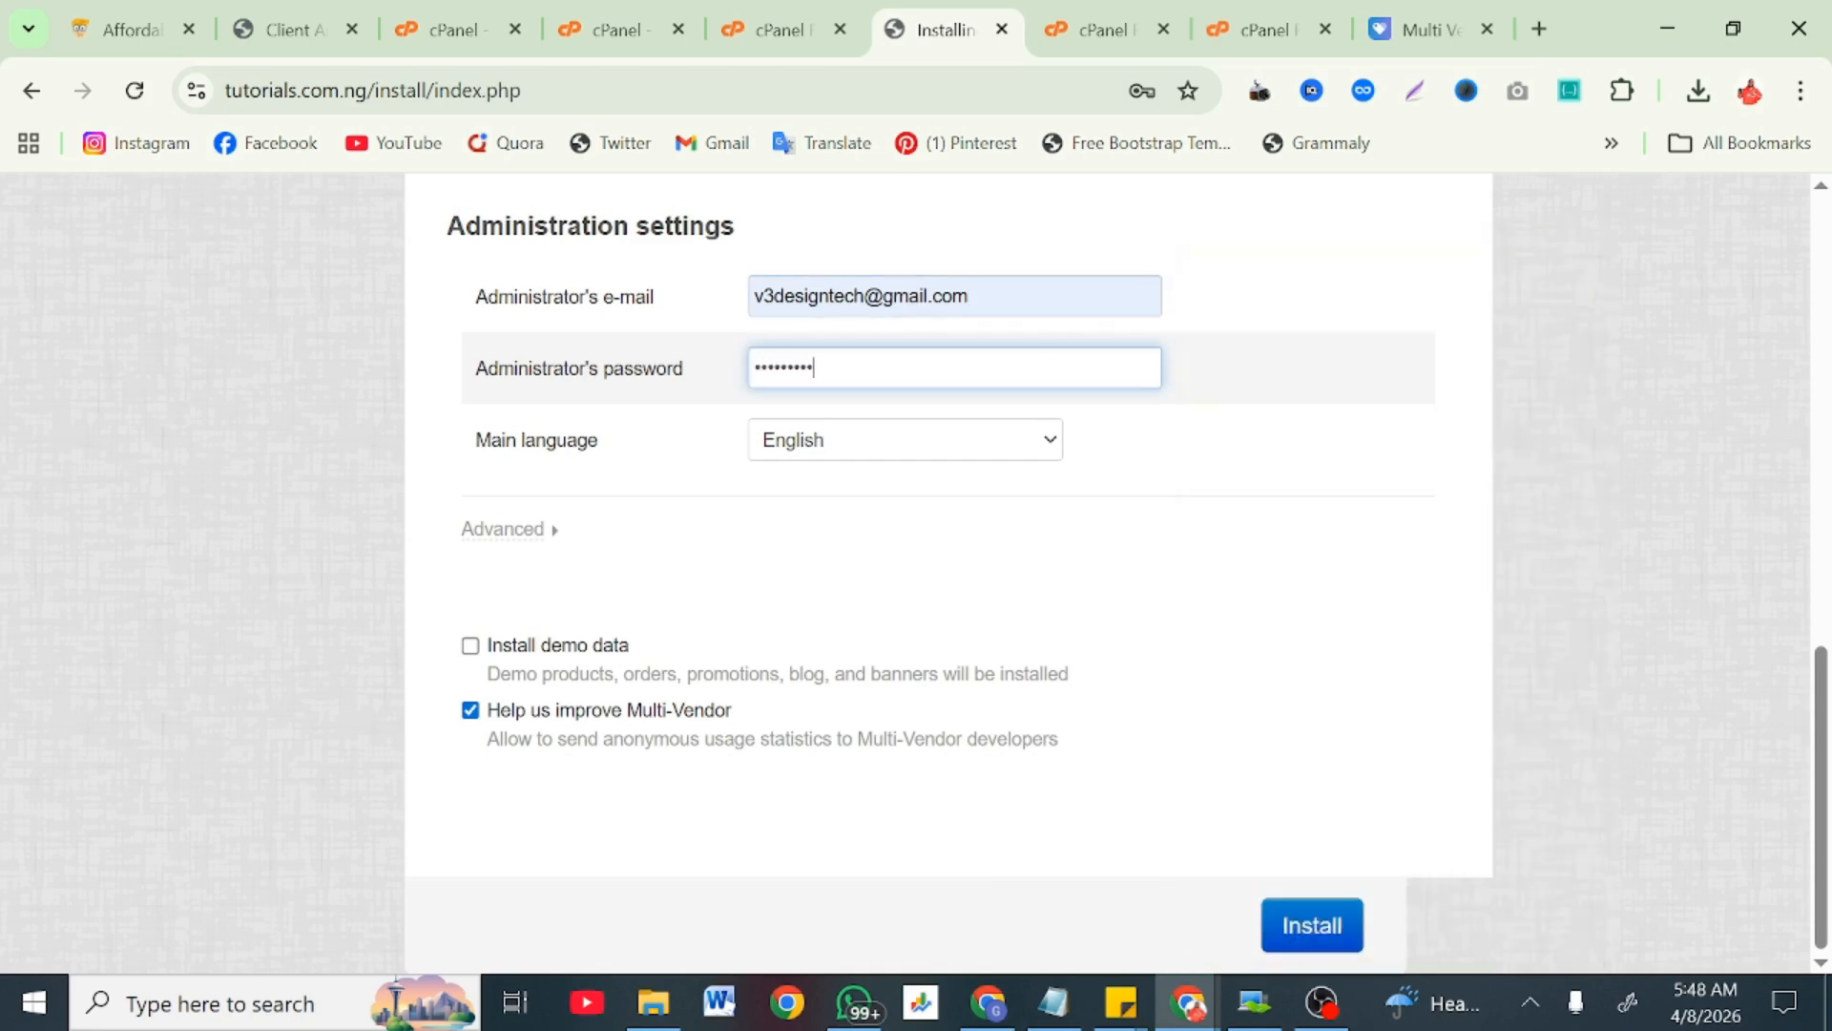
pyautogui.click(470, 646)
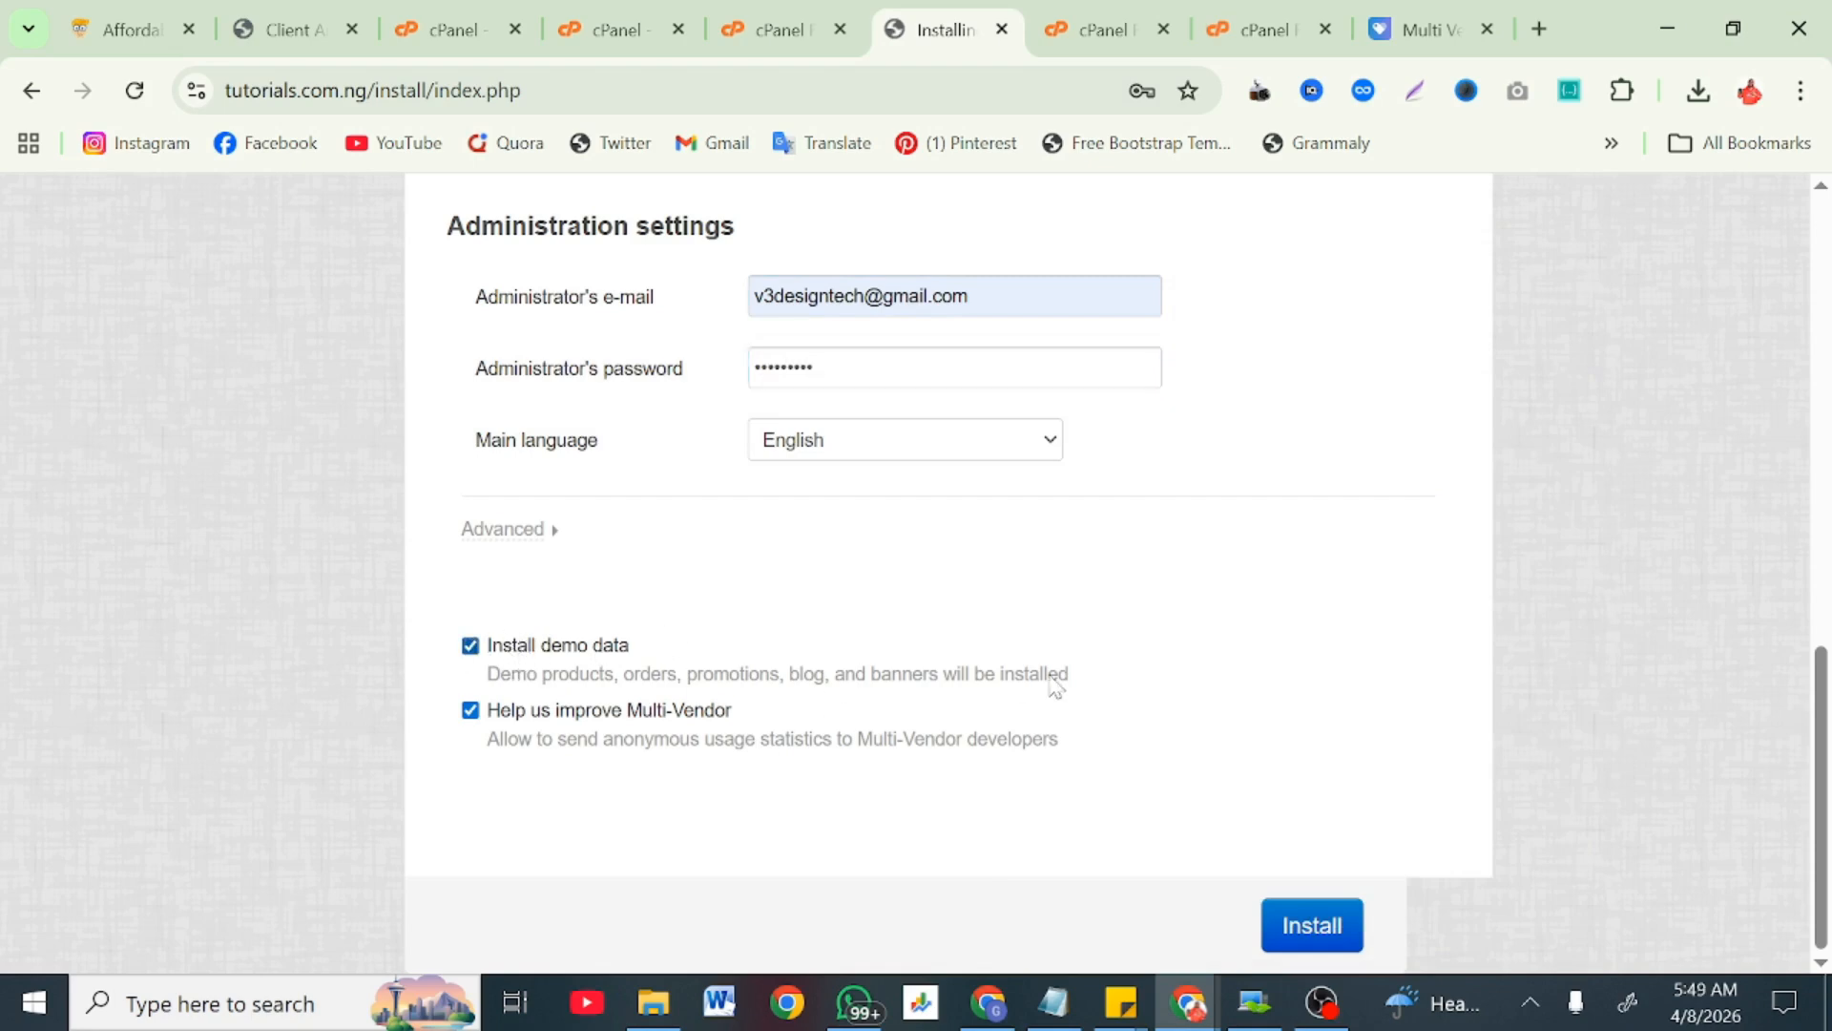
pyautogui.click(1324, 935)
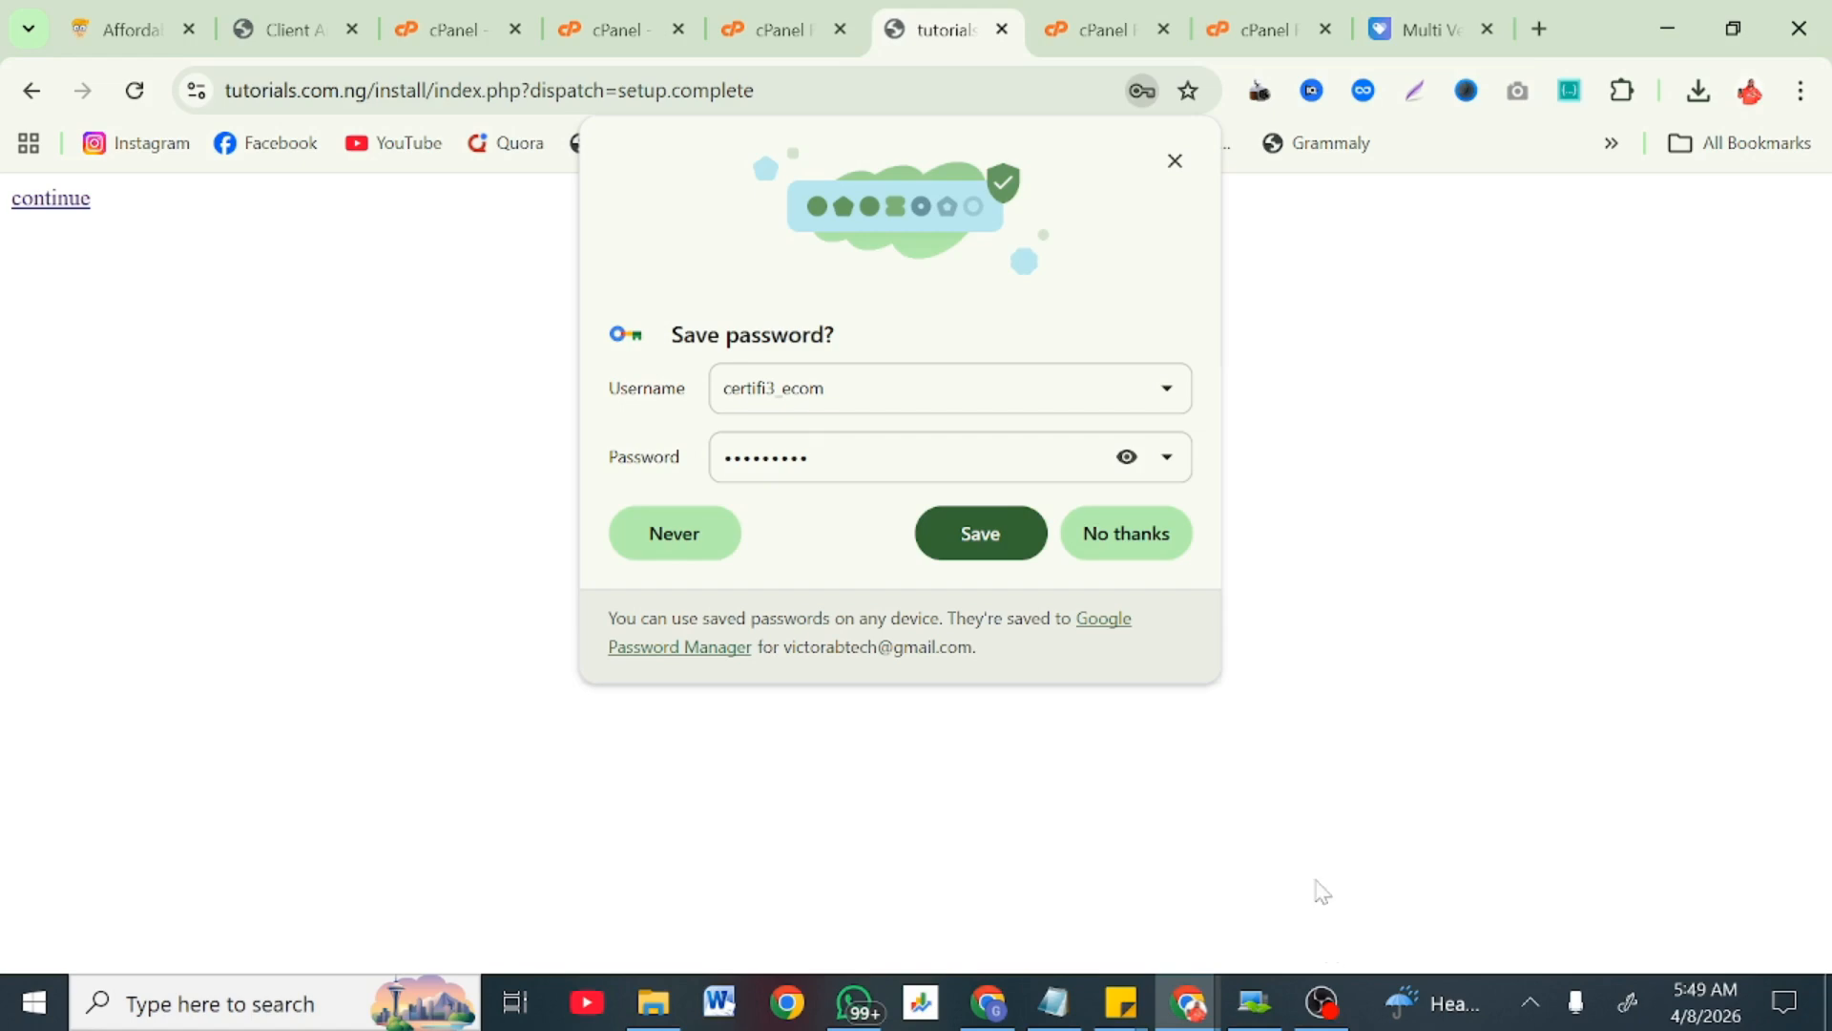
# Step: Dismiss the save-password prompt, continue to the admin, and choose Full licensing mode
pyautogui.click(1175, 160)
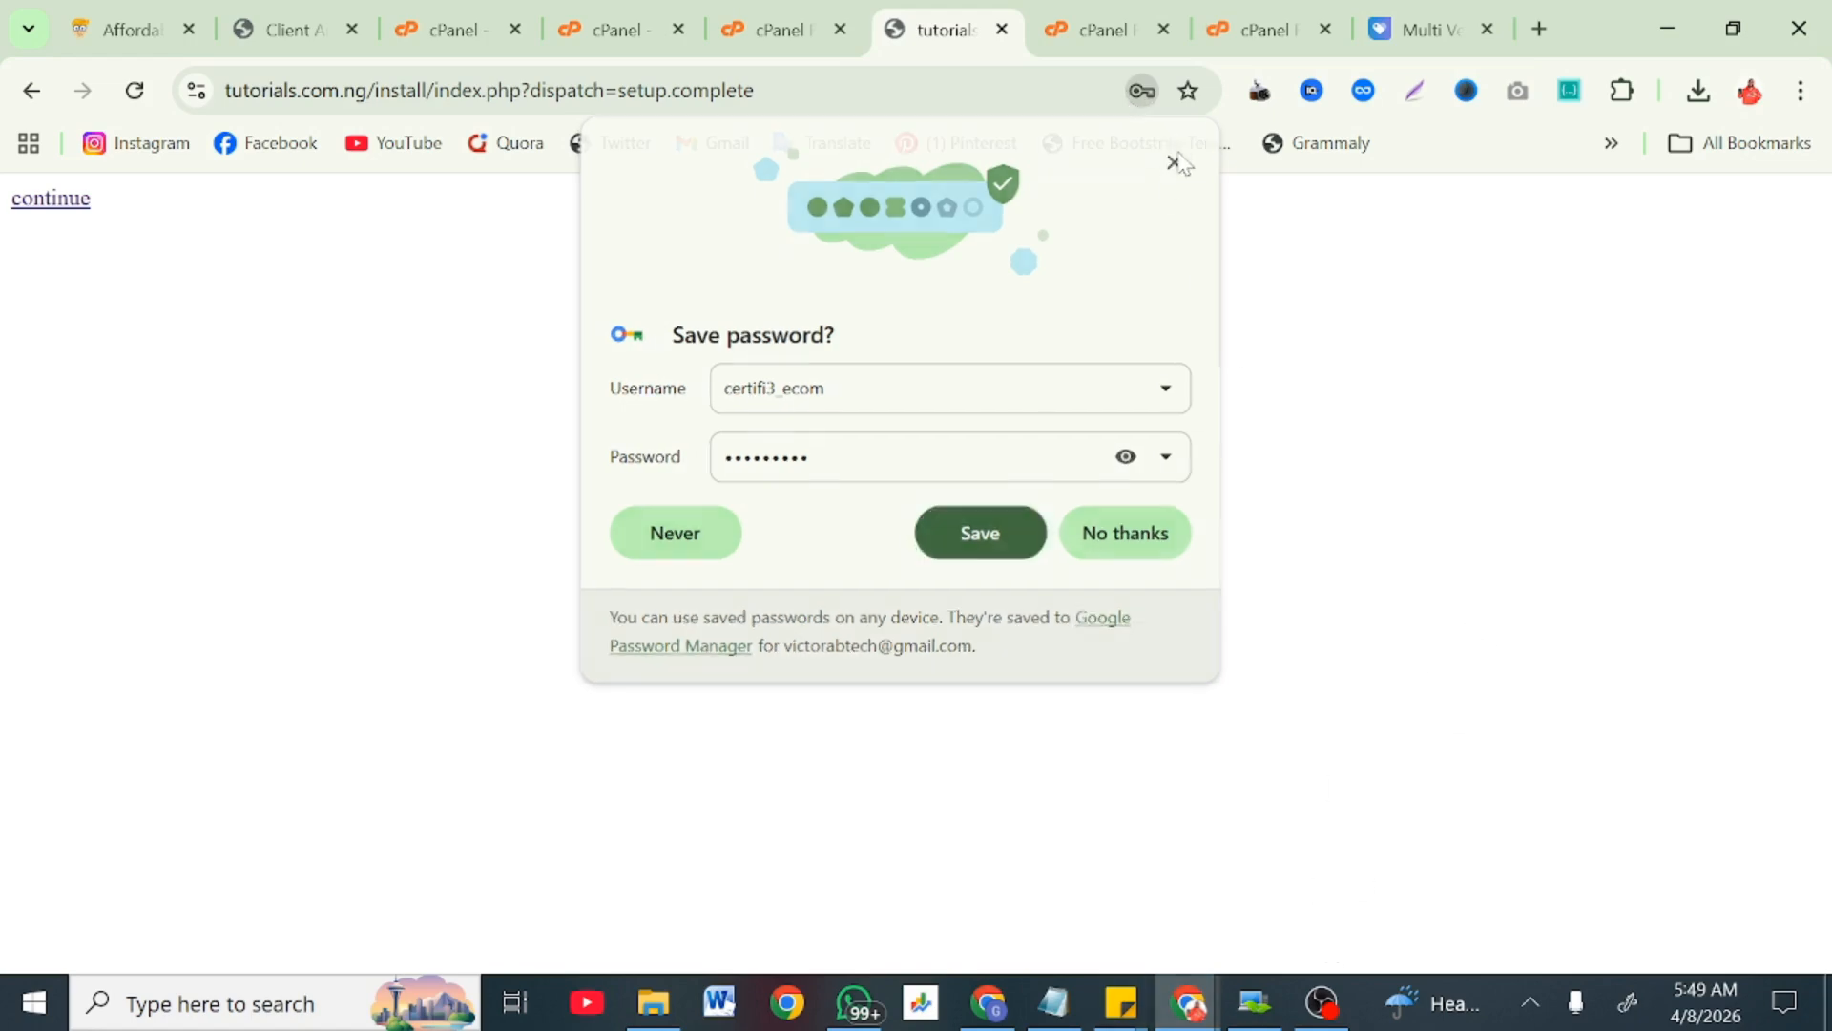
pyautogui.click(59, 205)
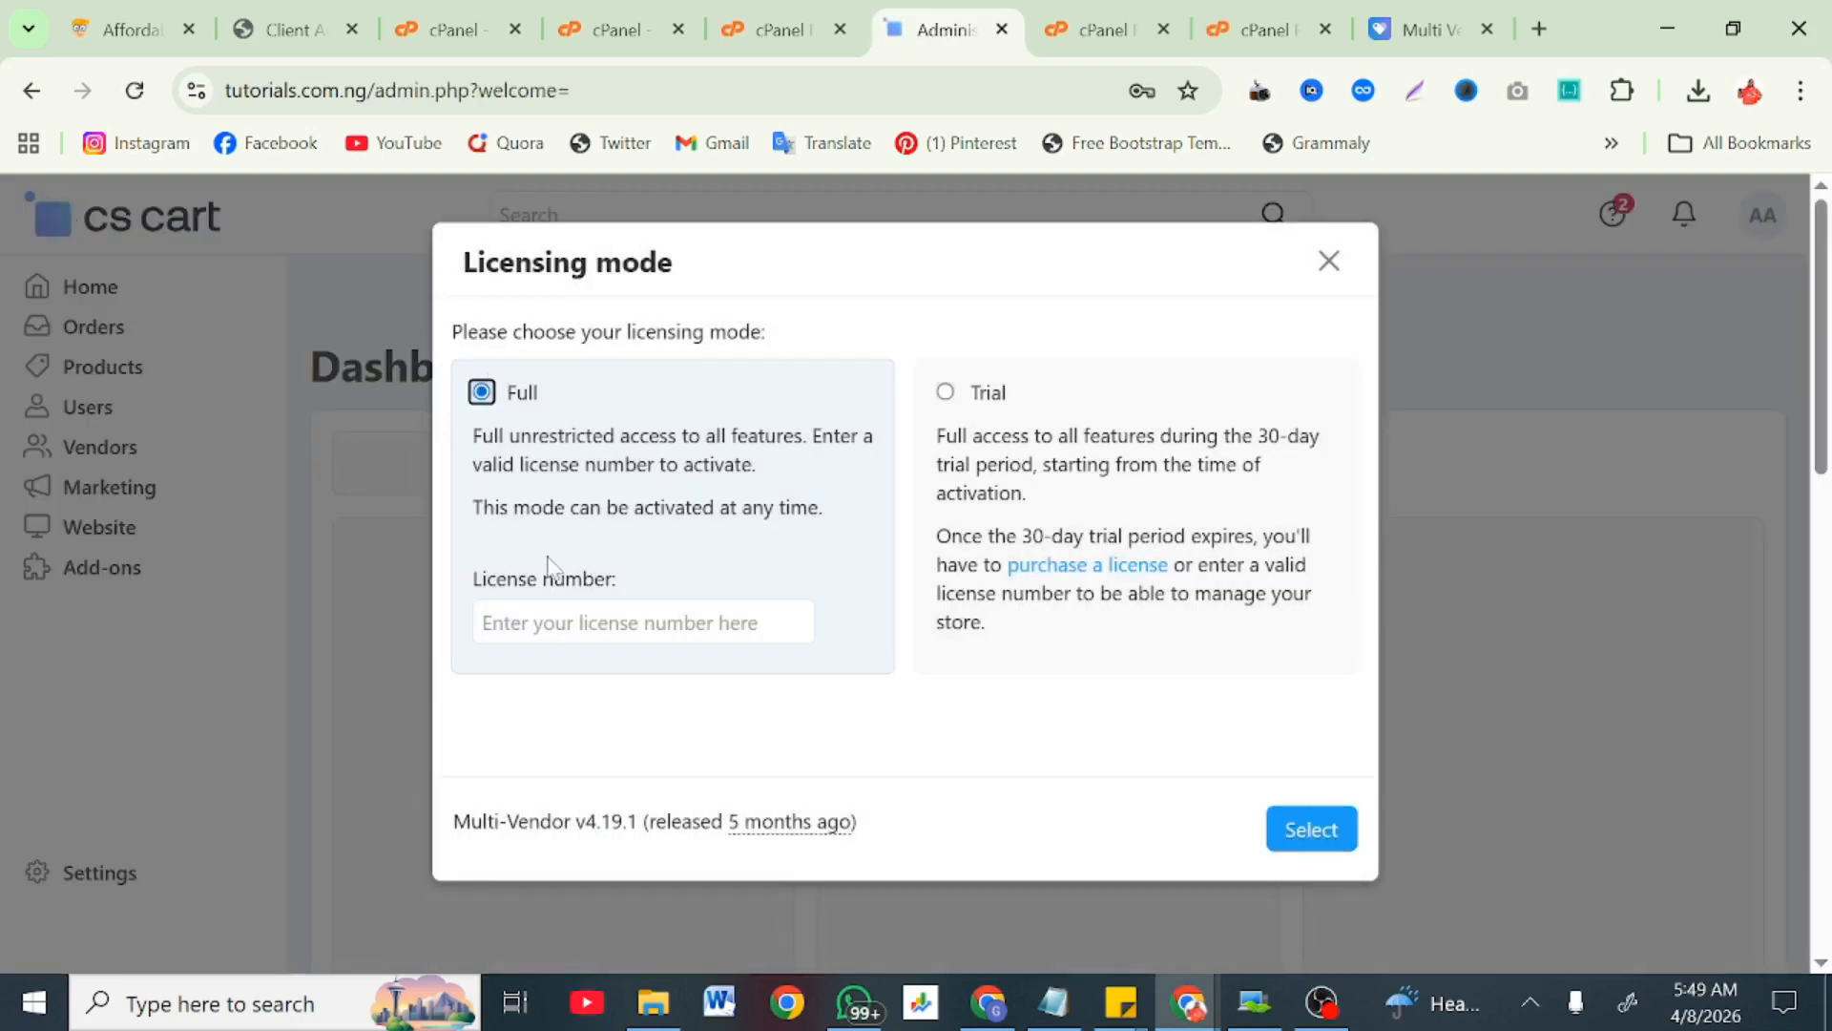
pyautogui.click(644, 622)
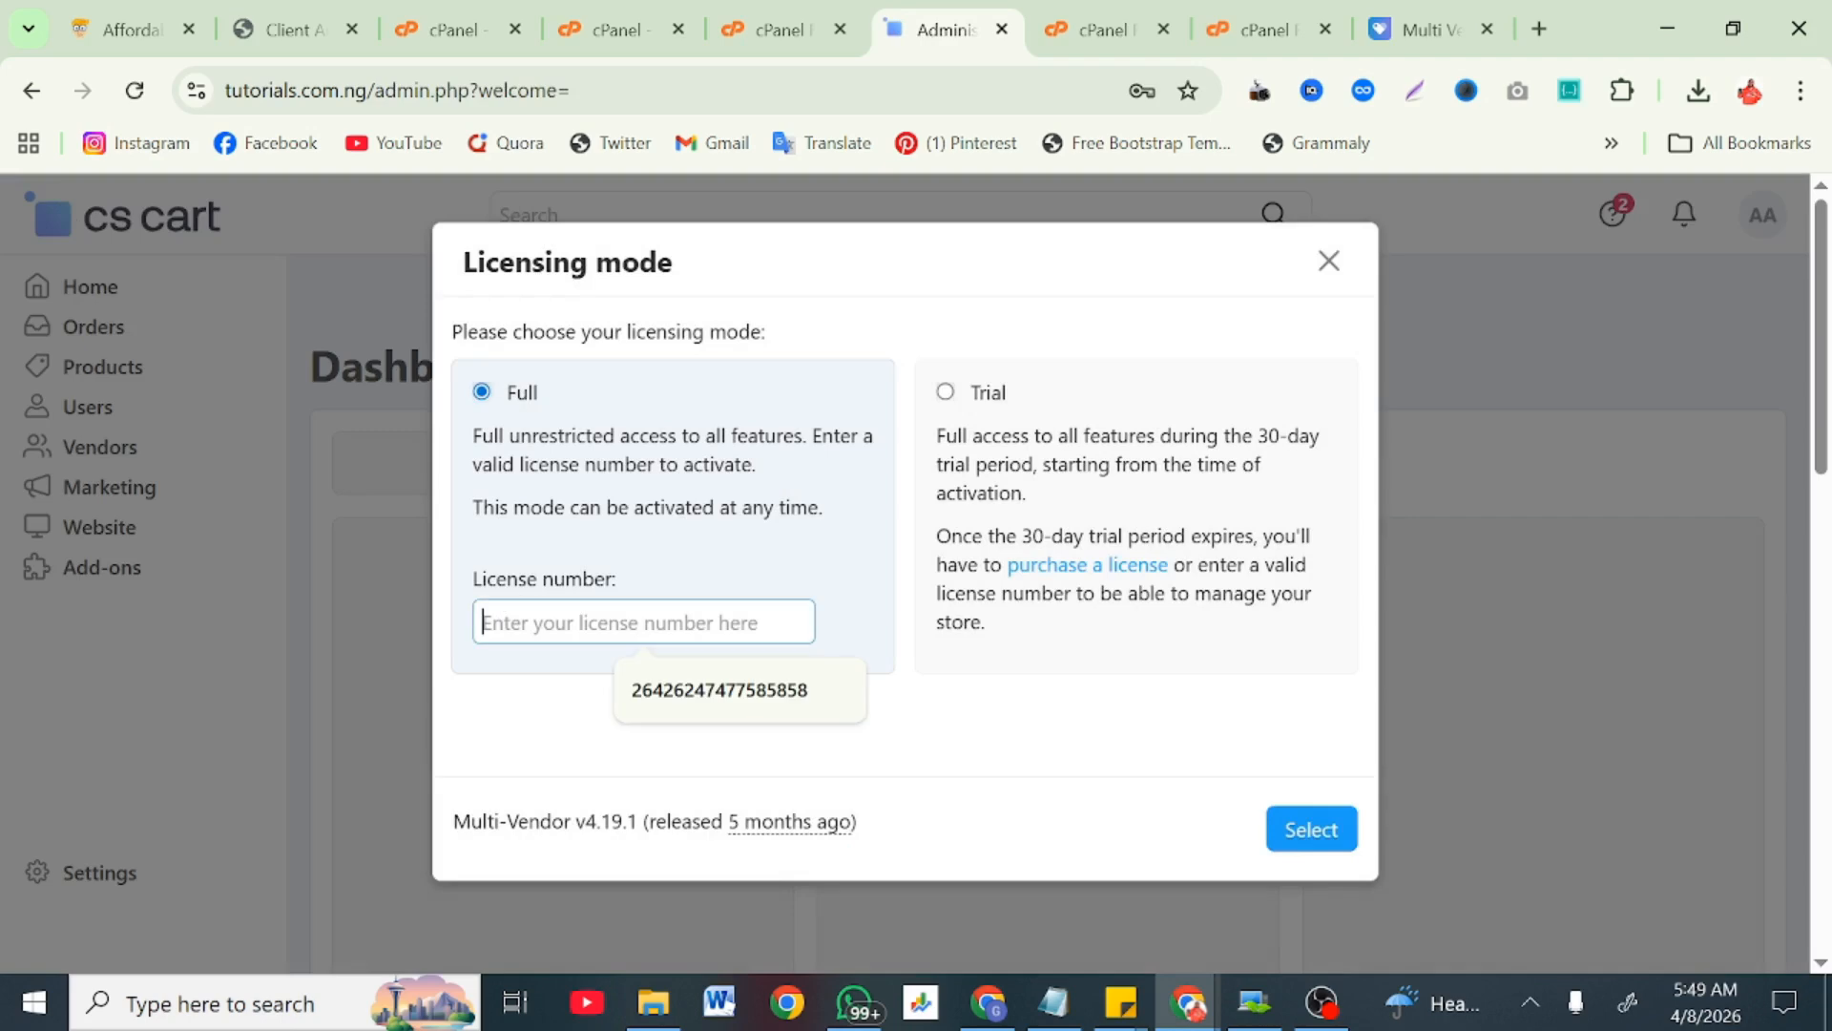
pyautogui.click(627, 569)
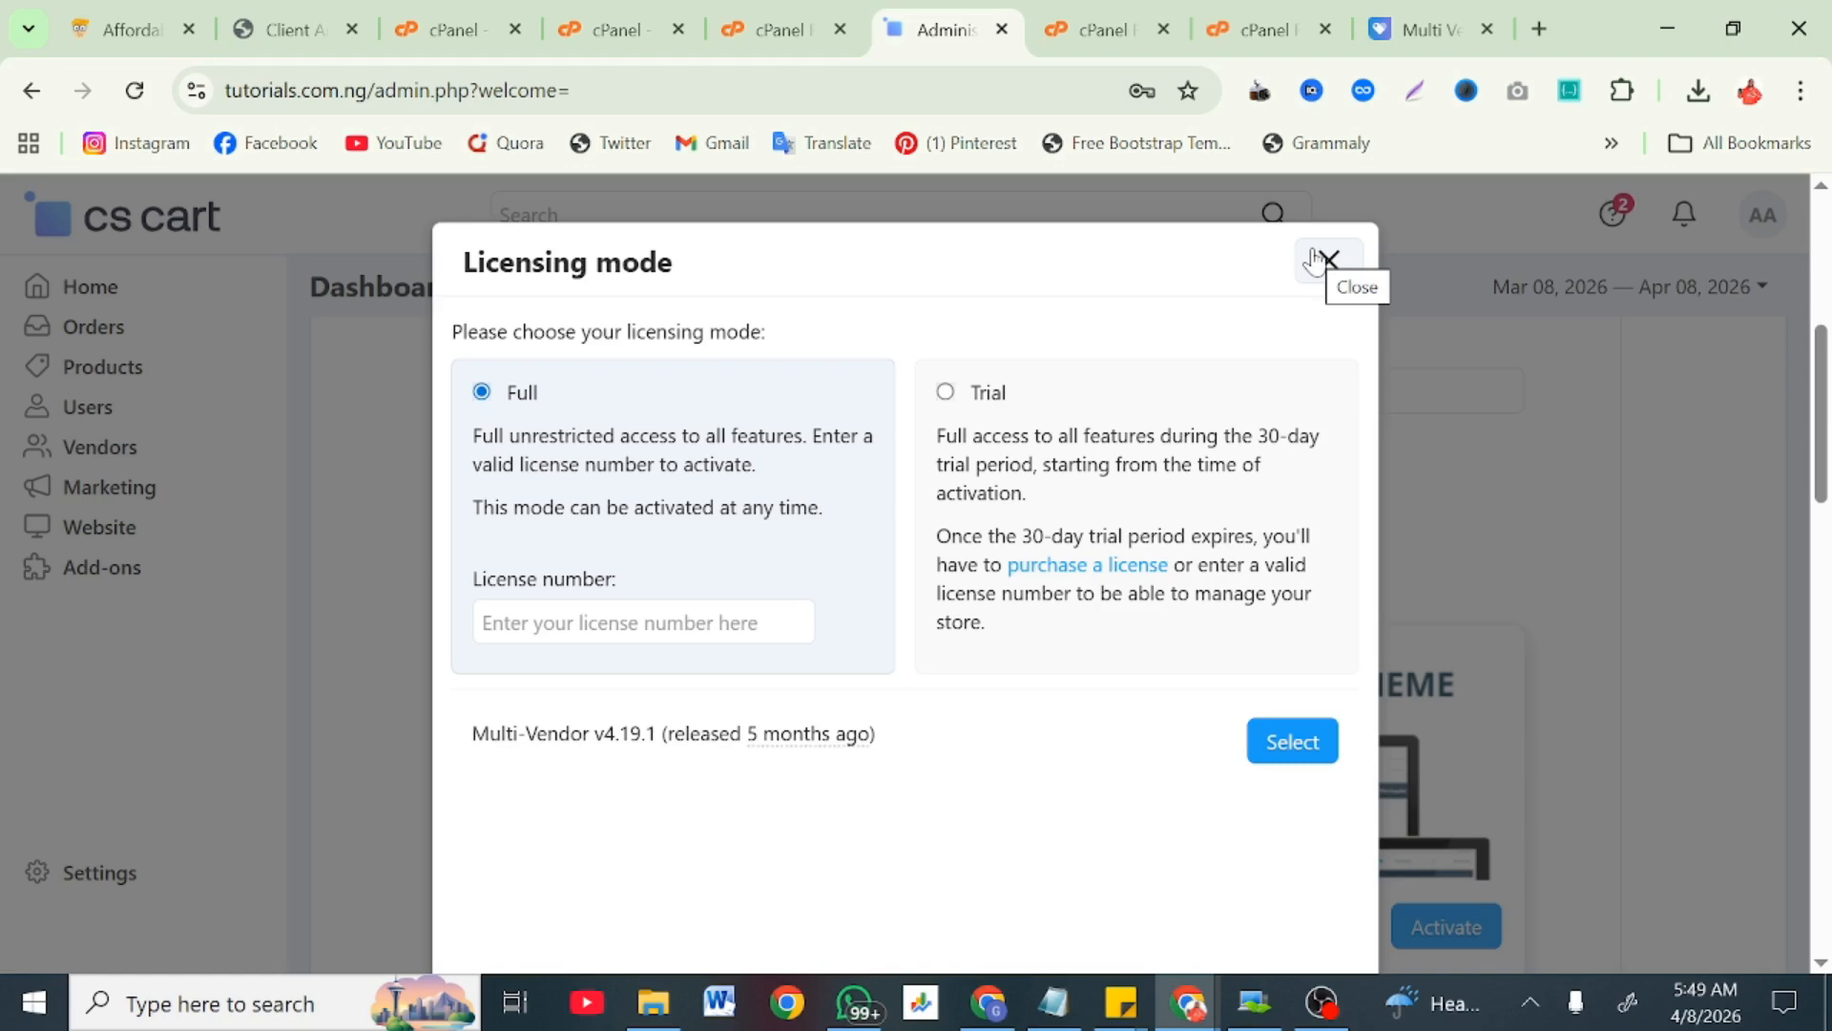
pyautogui.click(1307, 745)
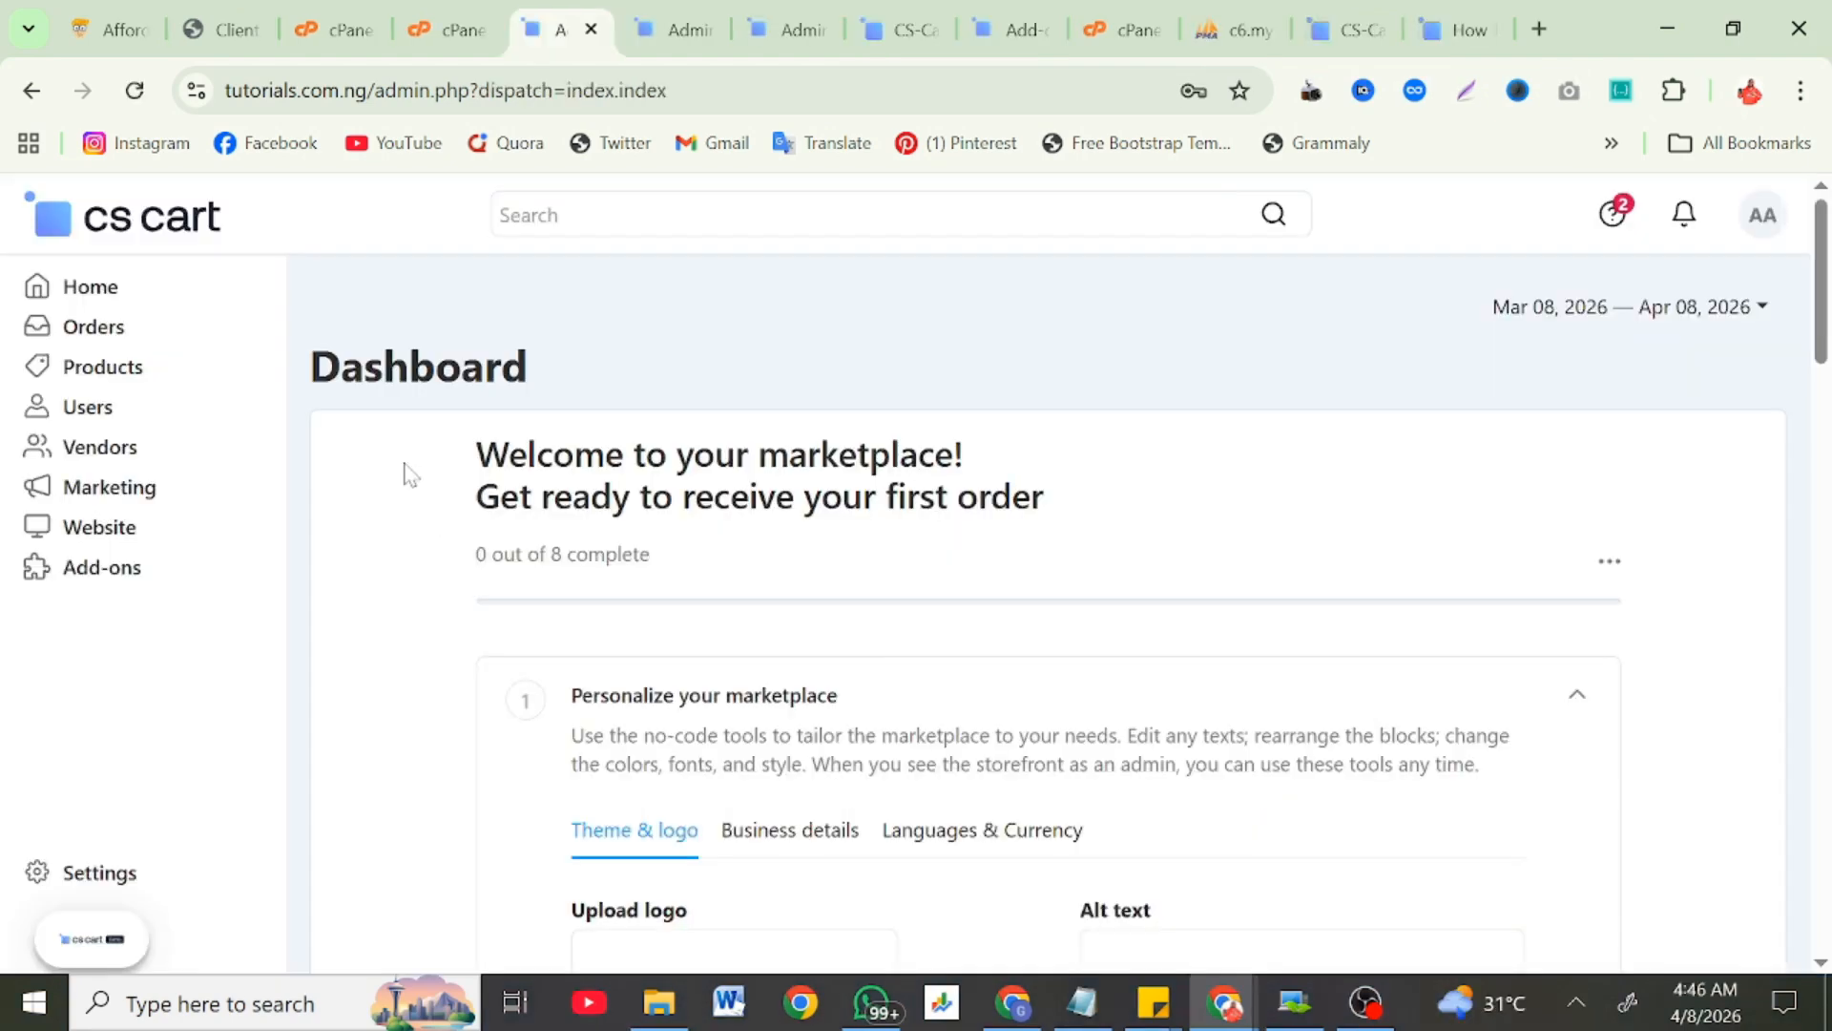
pyautogui.scroll(-4, 408, 473)
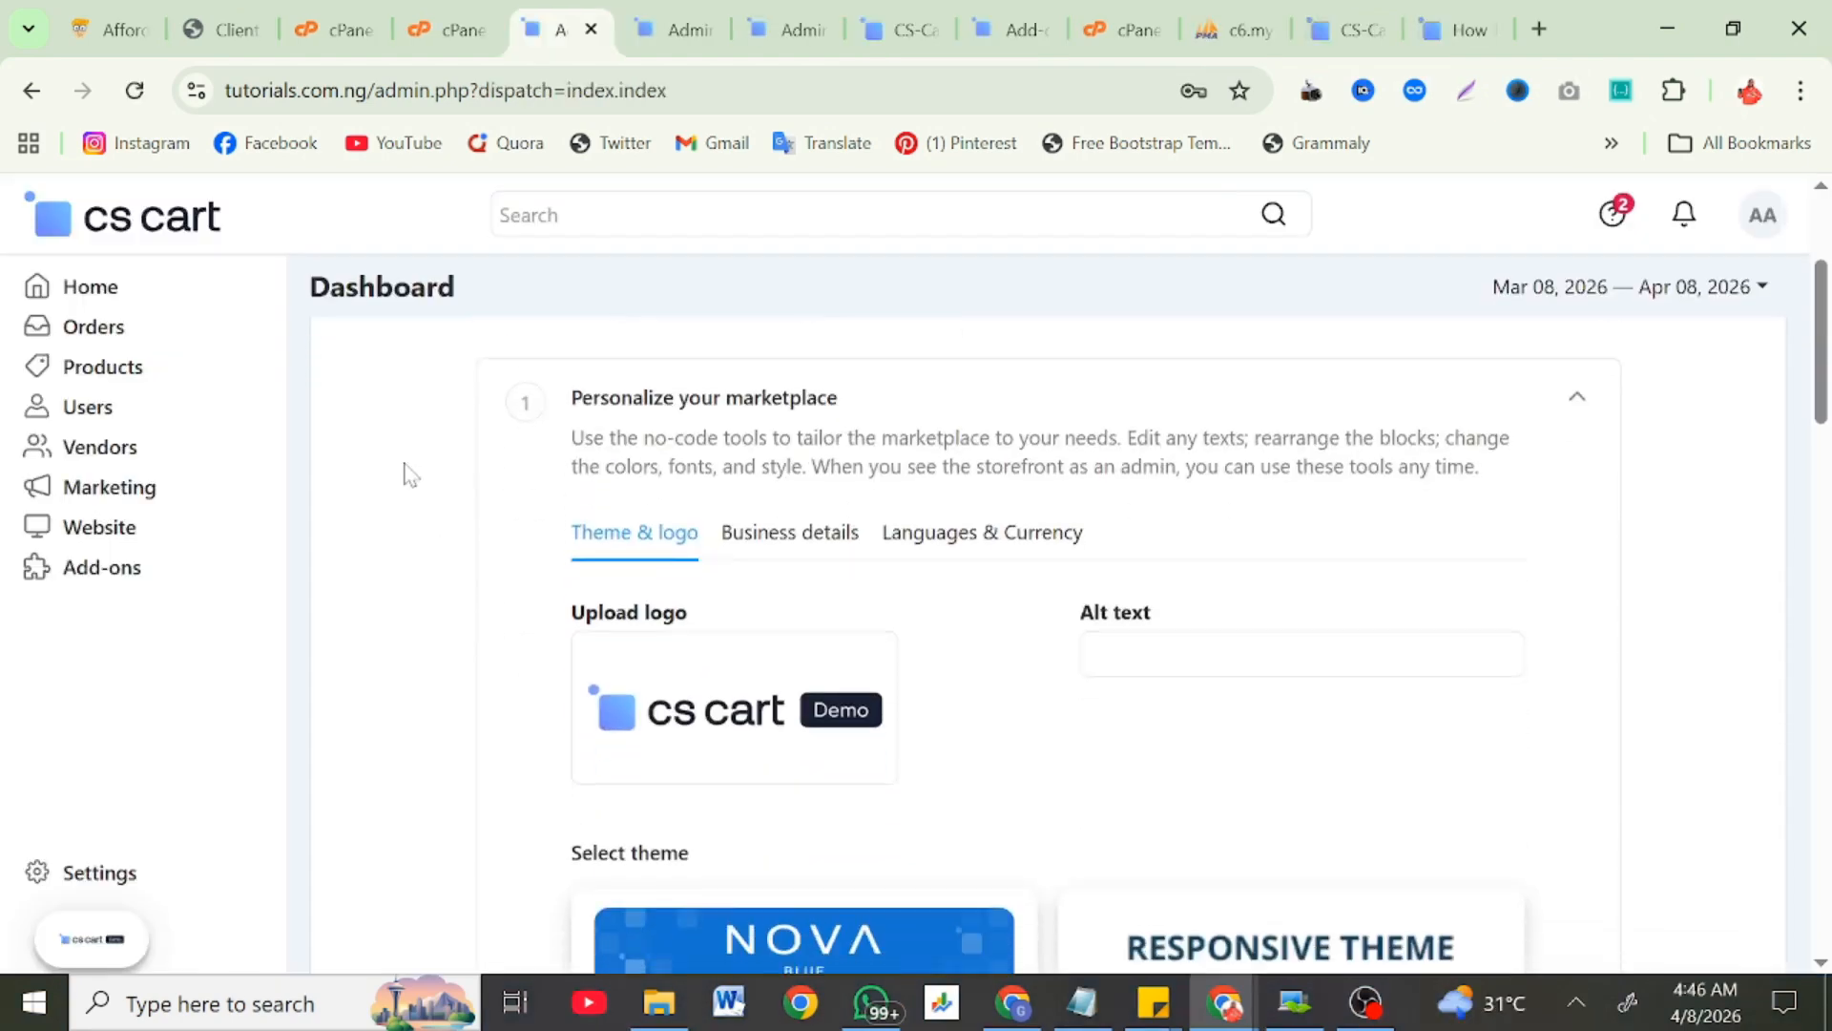
# Step: Change the company name to Tutorials and the website to tutorials.com.ng
pyautogui.scroll(-1, 407, 471)
pyautogui.moveTo(730, 491)
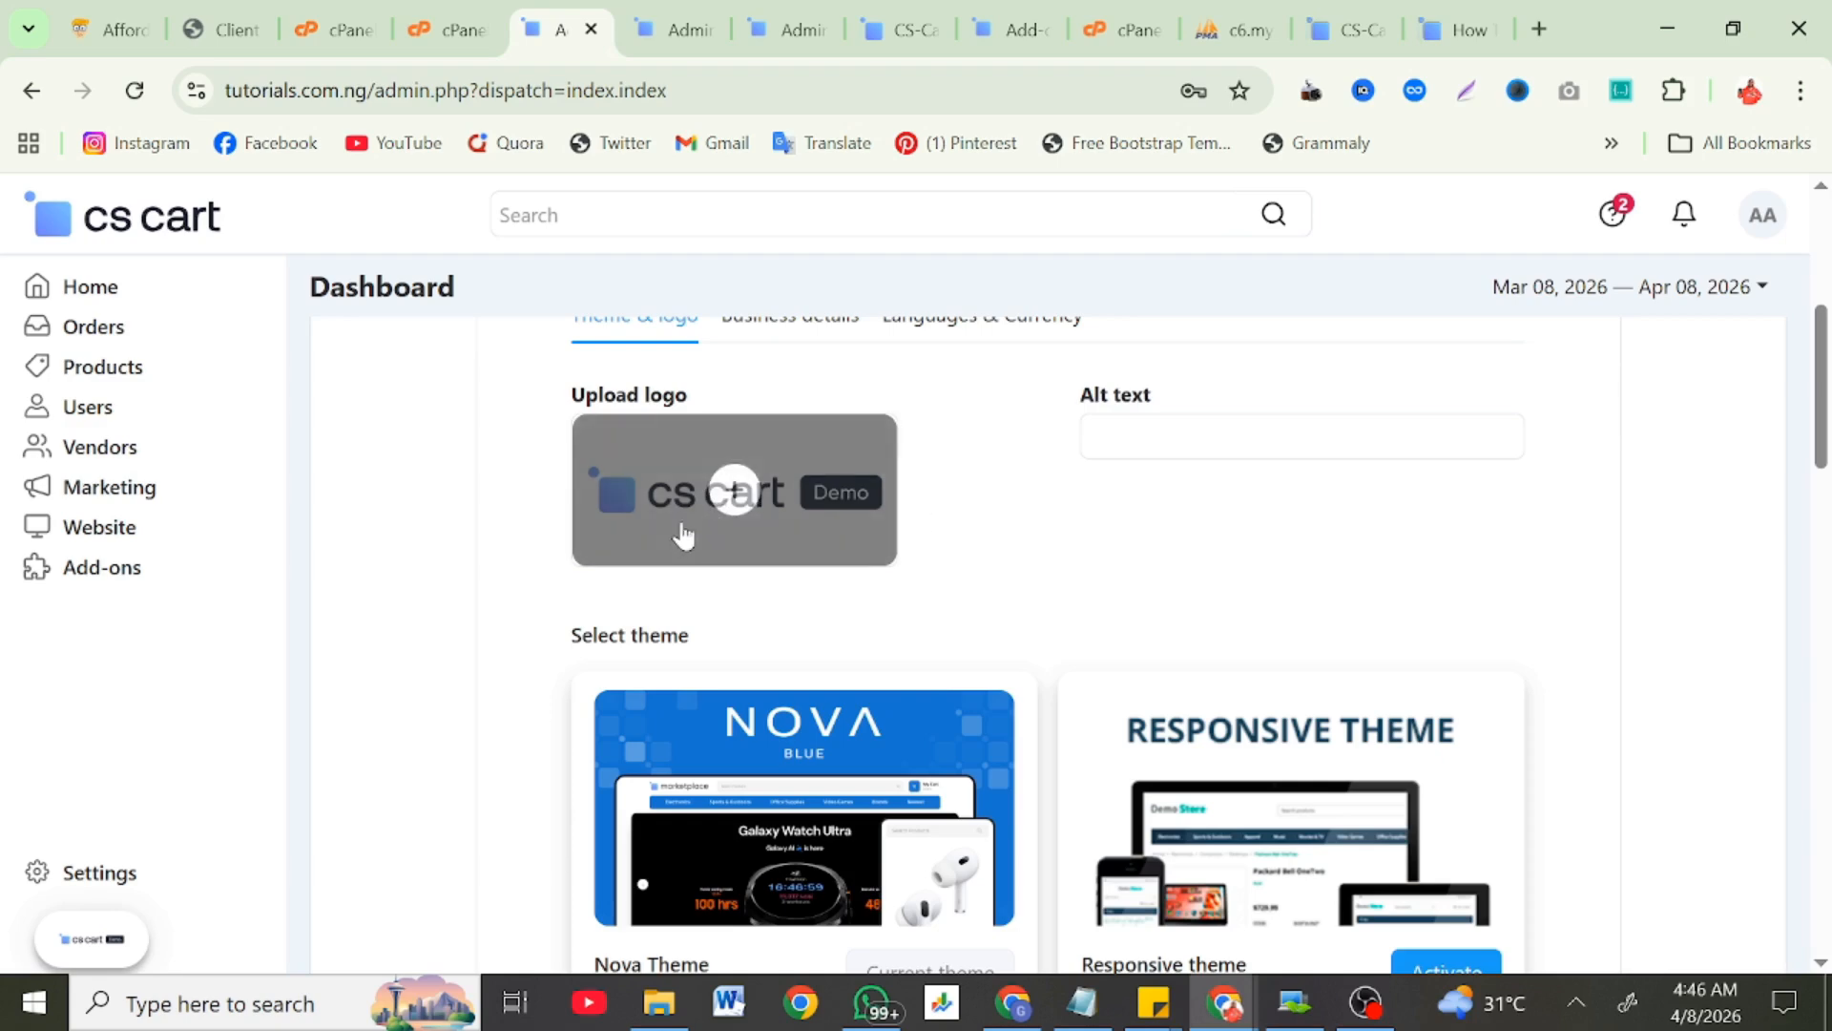
pyautogui.scroll(-4, 681, 530)
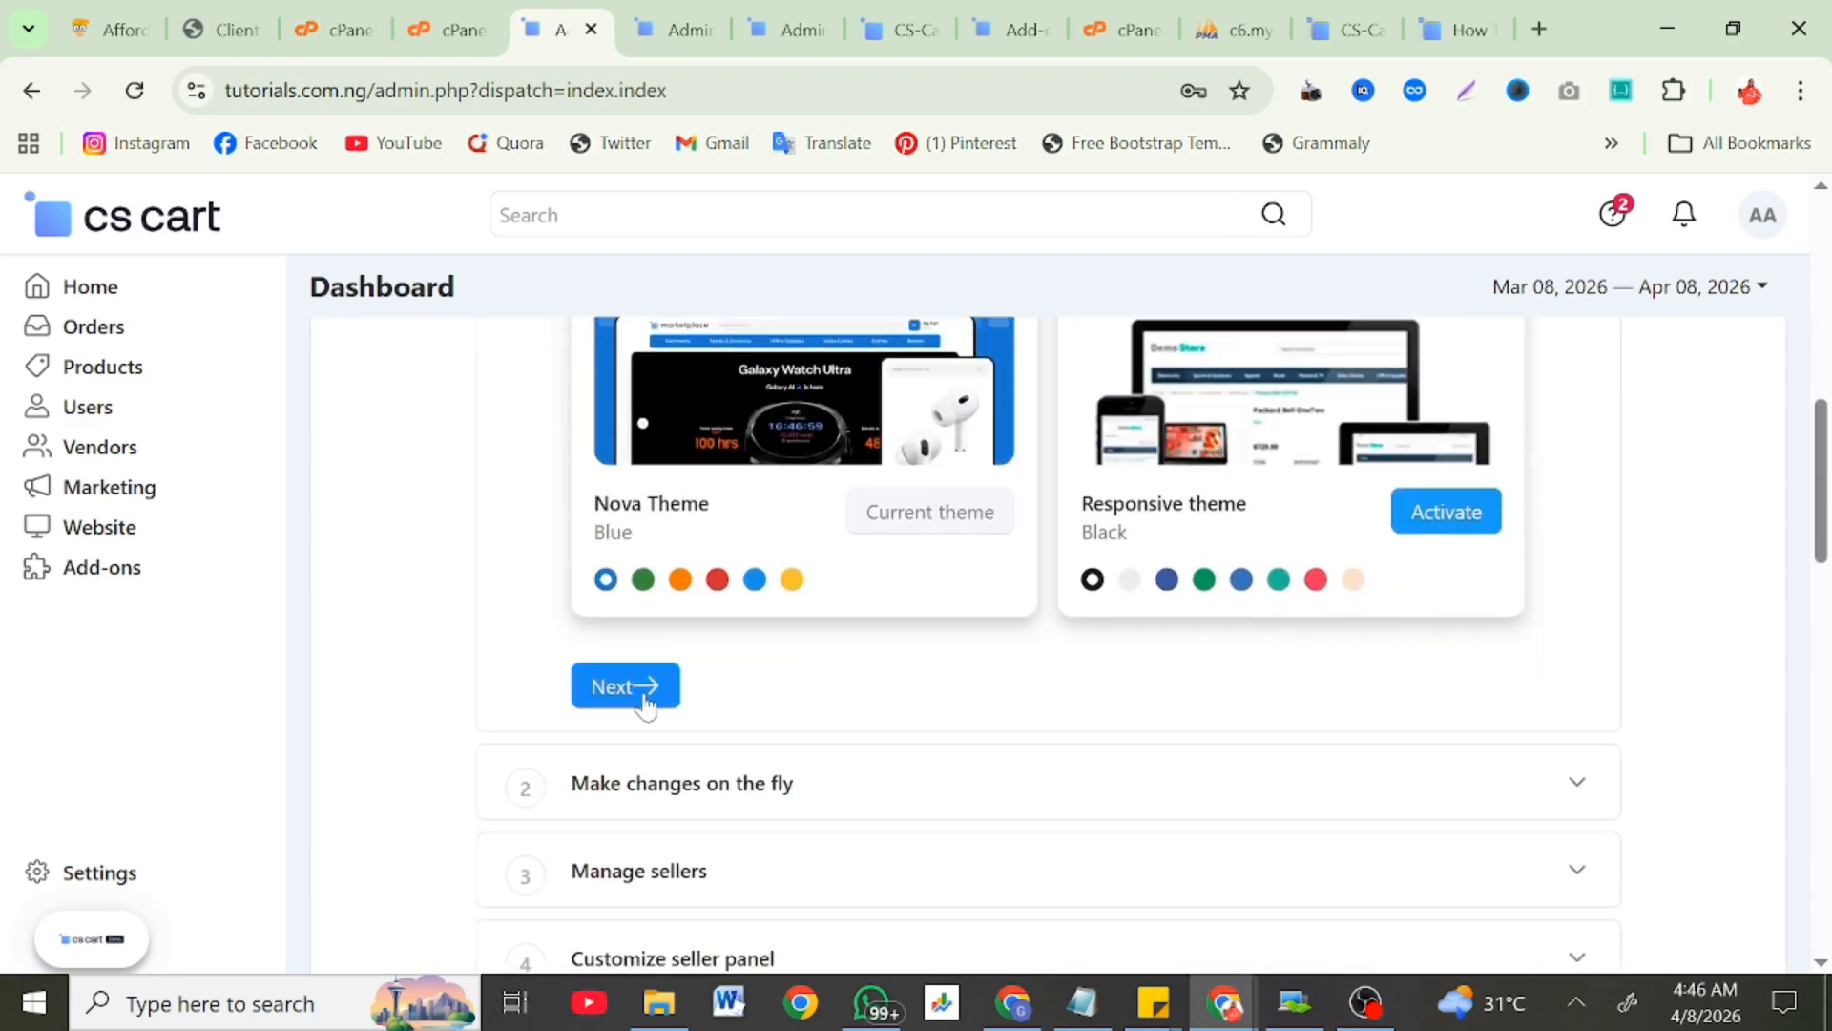
pyautogui.click(645, 702)
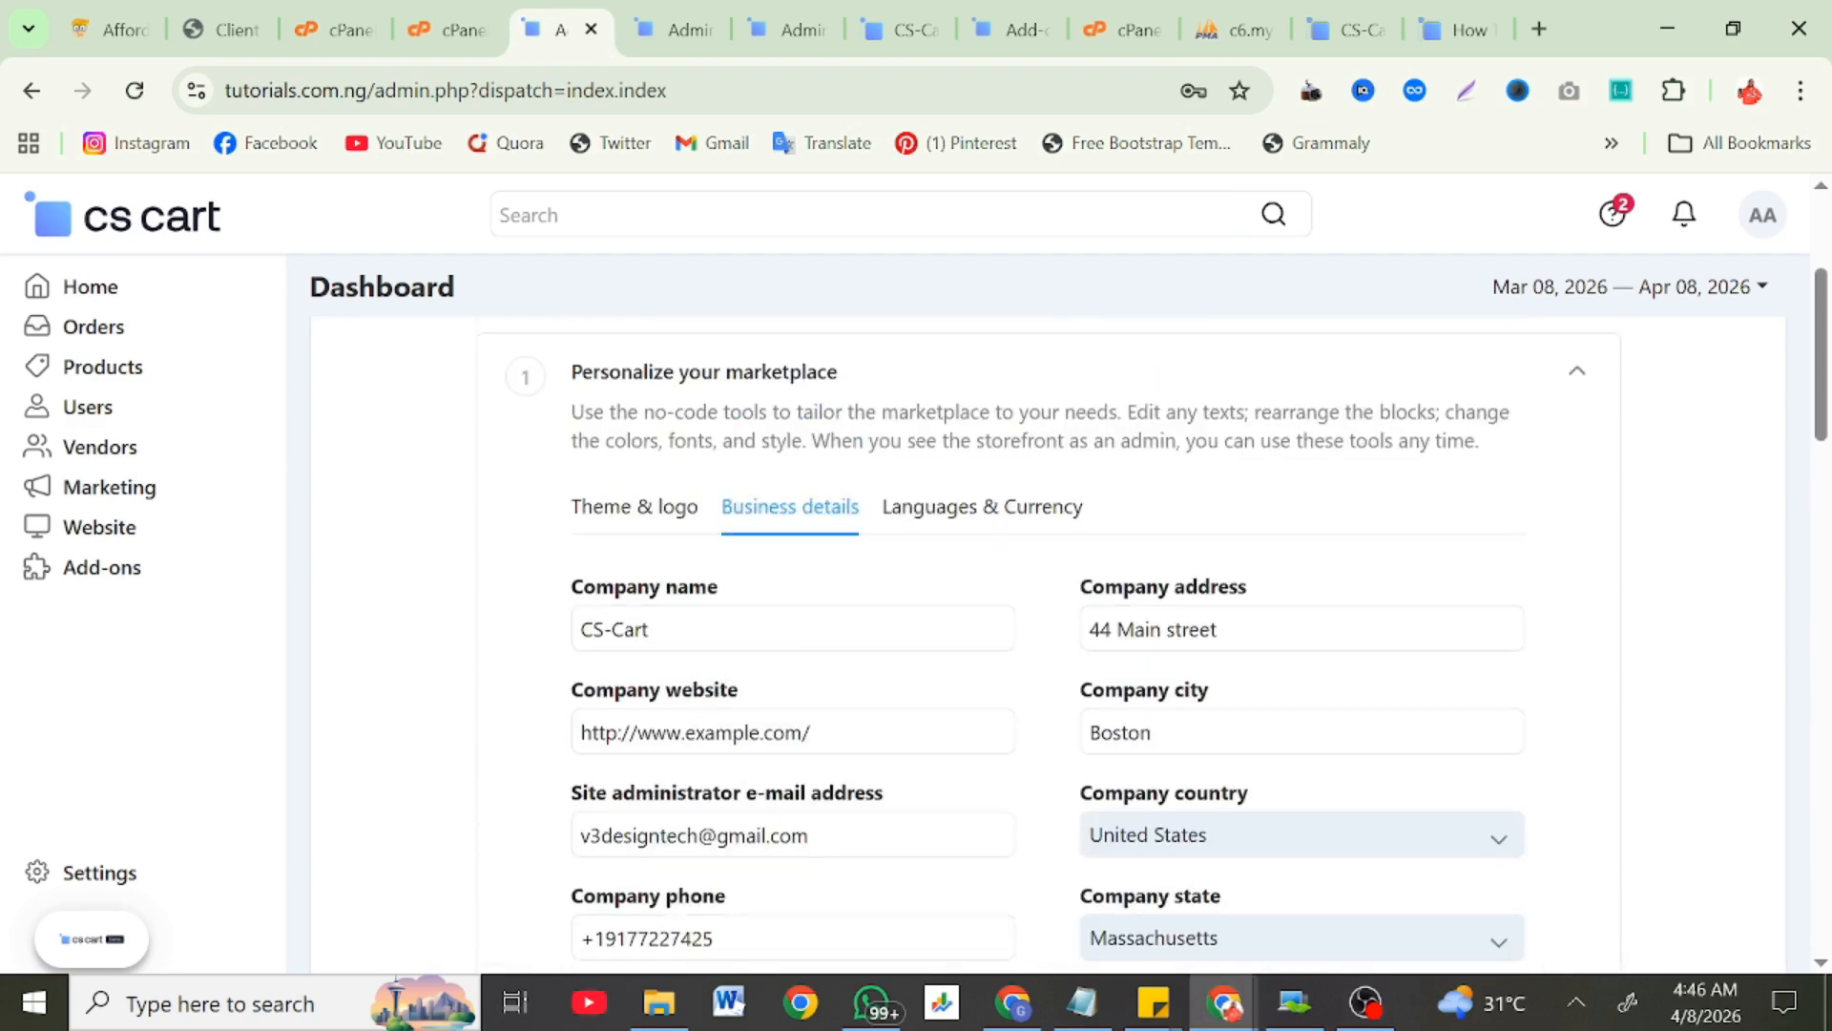
pyautogui.tripleClick(630, 629)
pyautogui.write('Tuto')
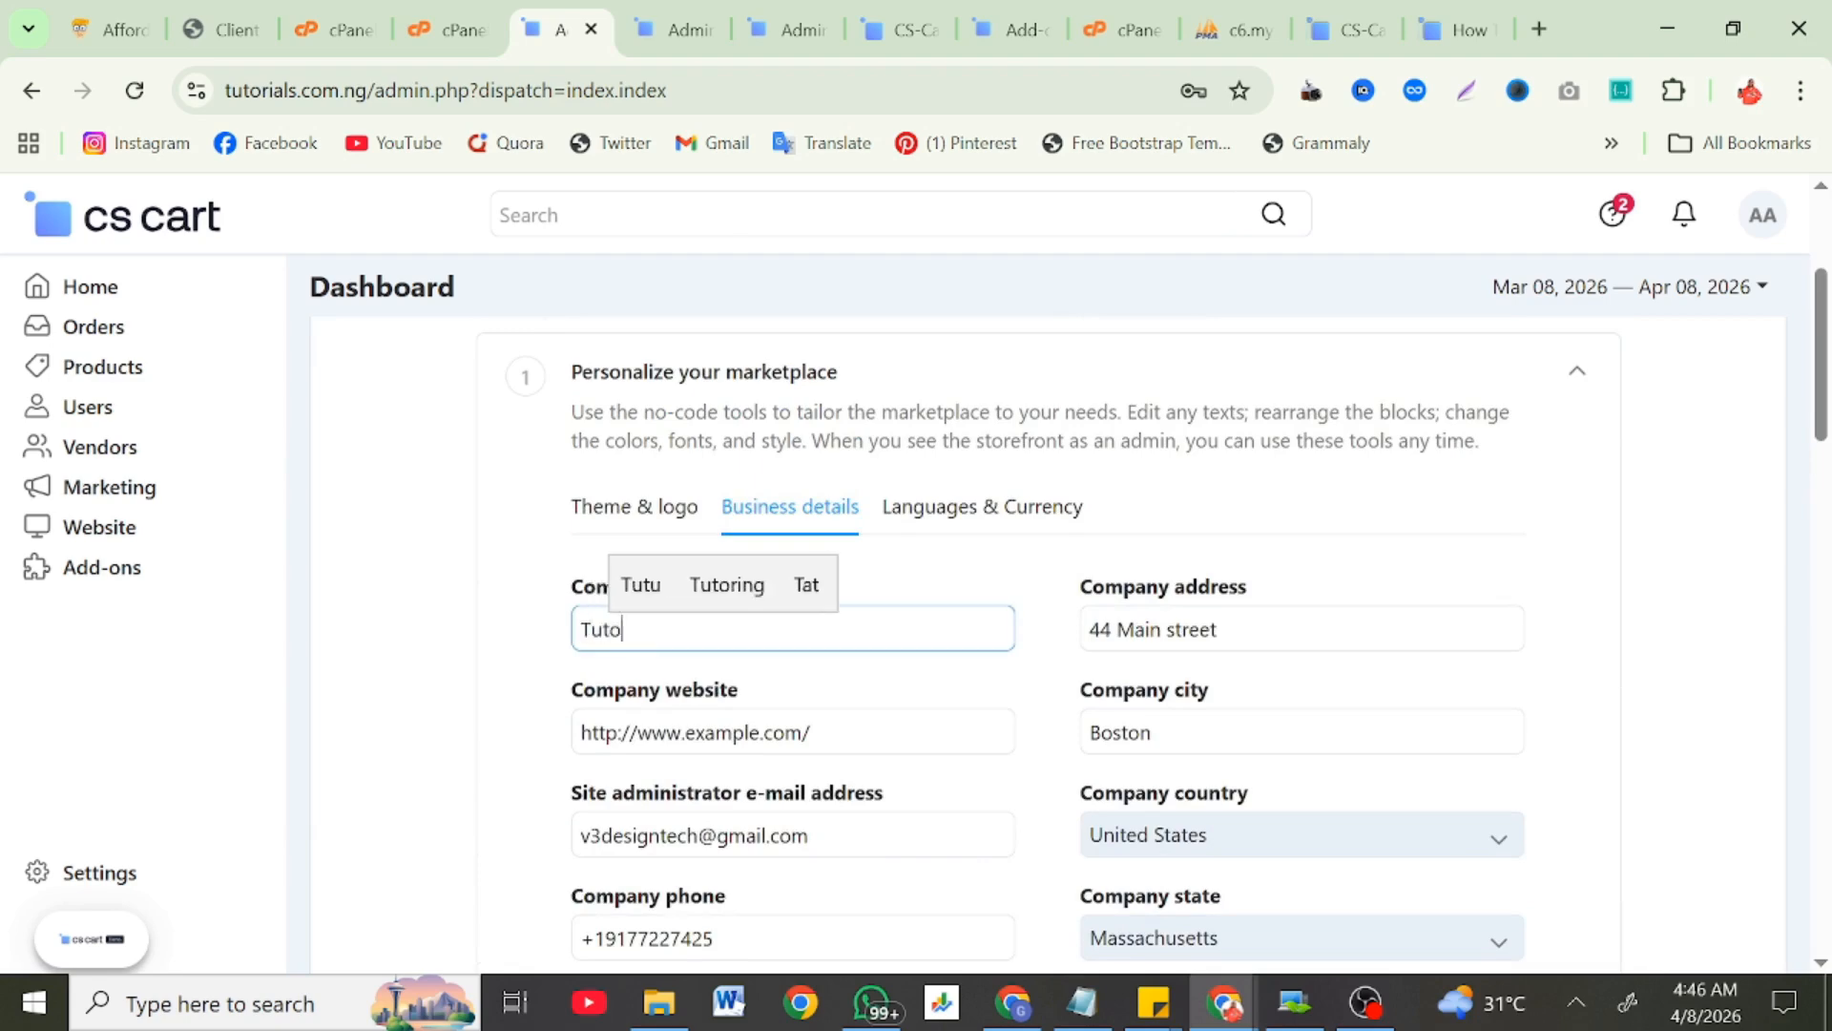
pyautogui.write('rials')
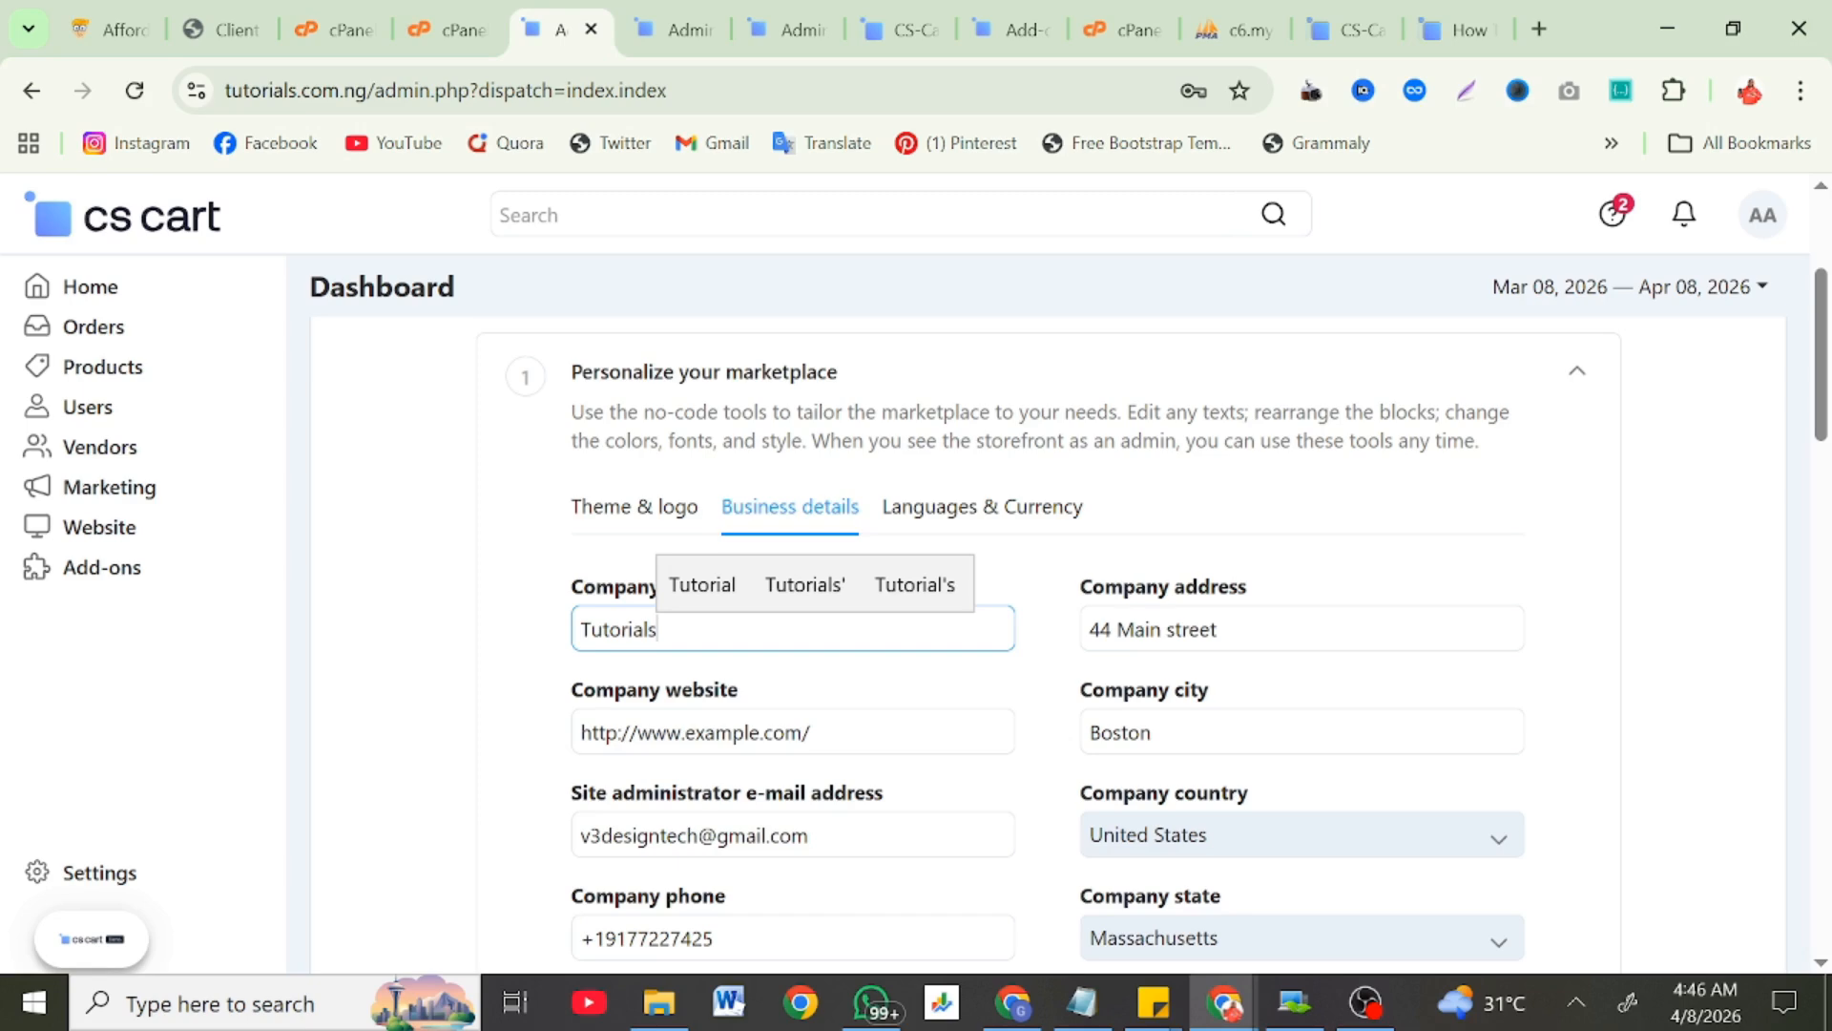
pyautogui.doubleClick(1193, 629)
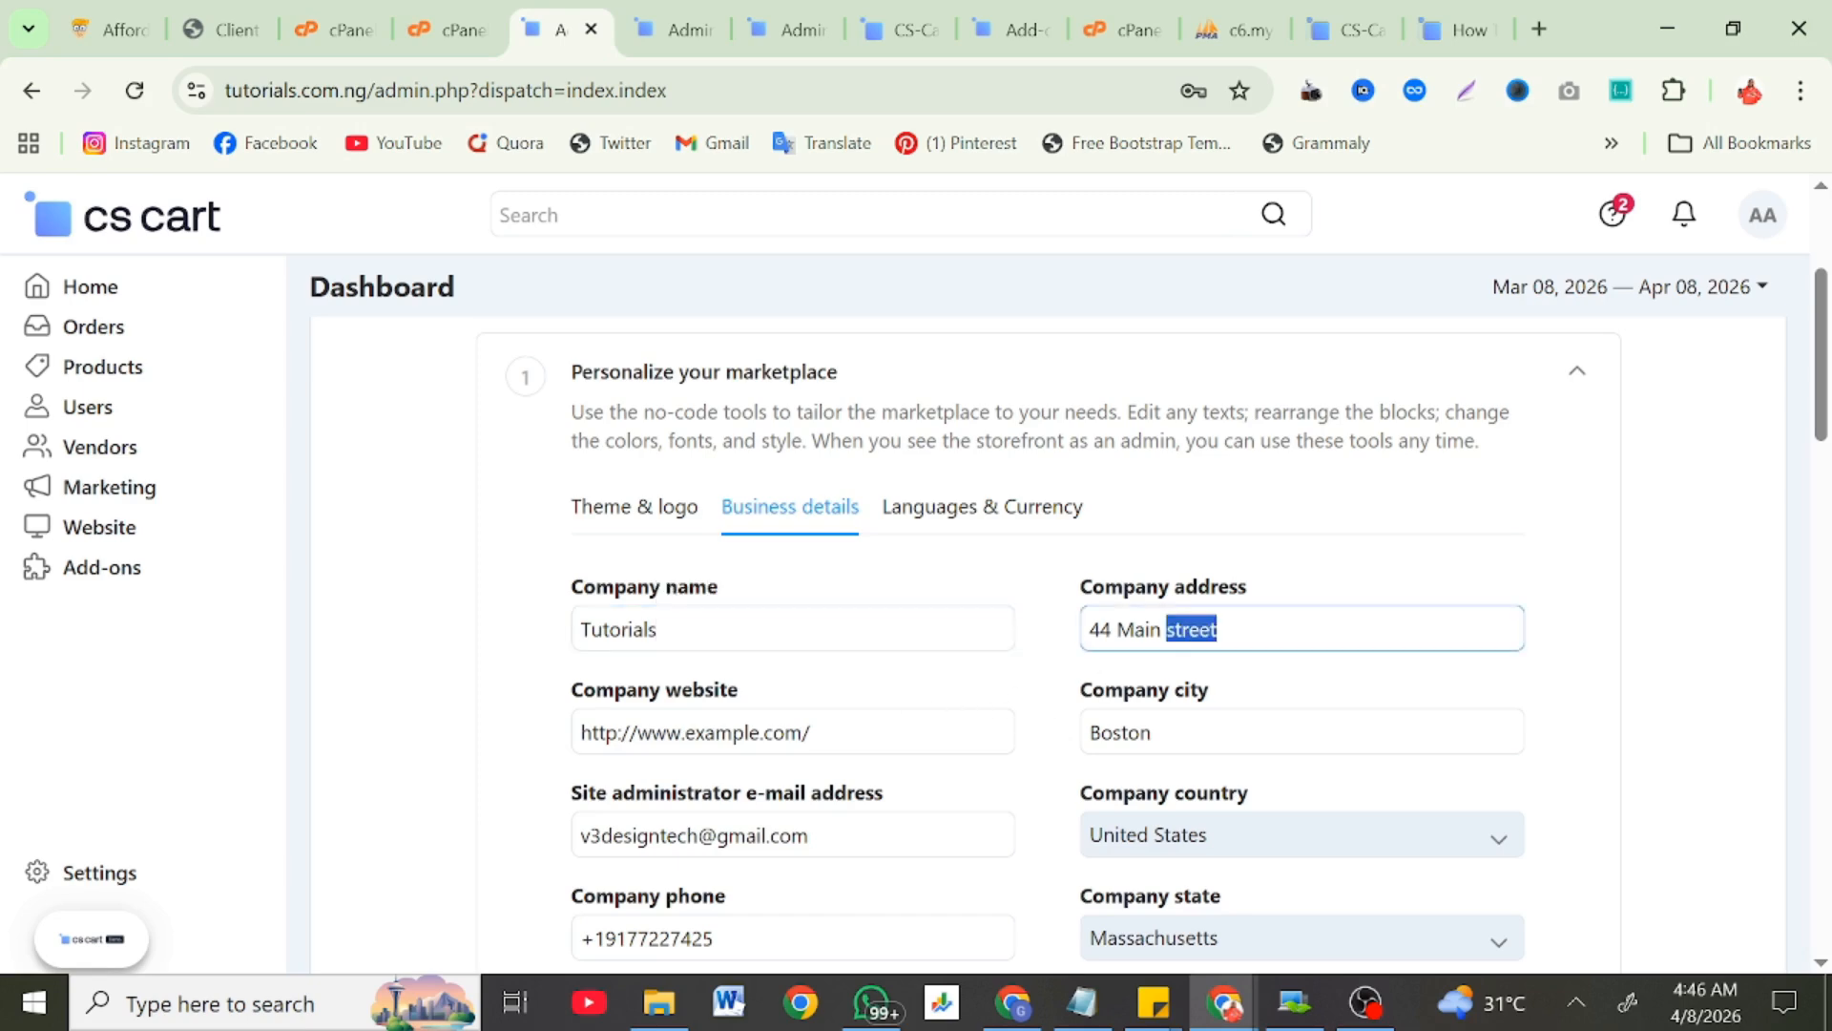
pyautogui.moveTo(748, 732); pyautogui.dragTo(686, 732)
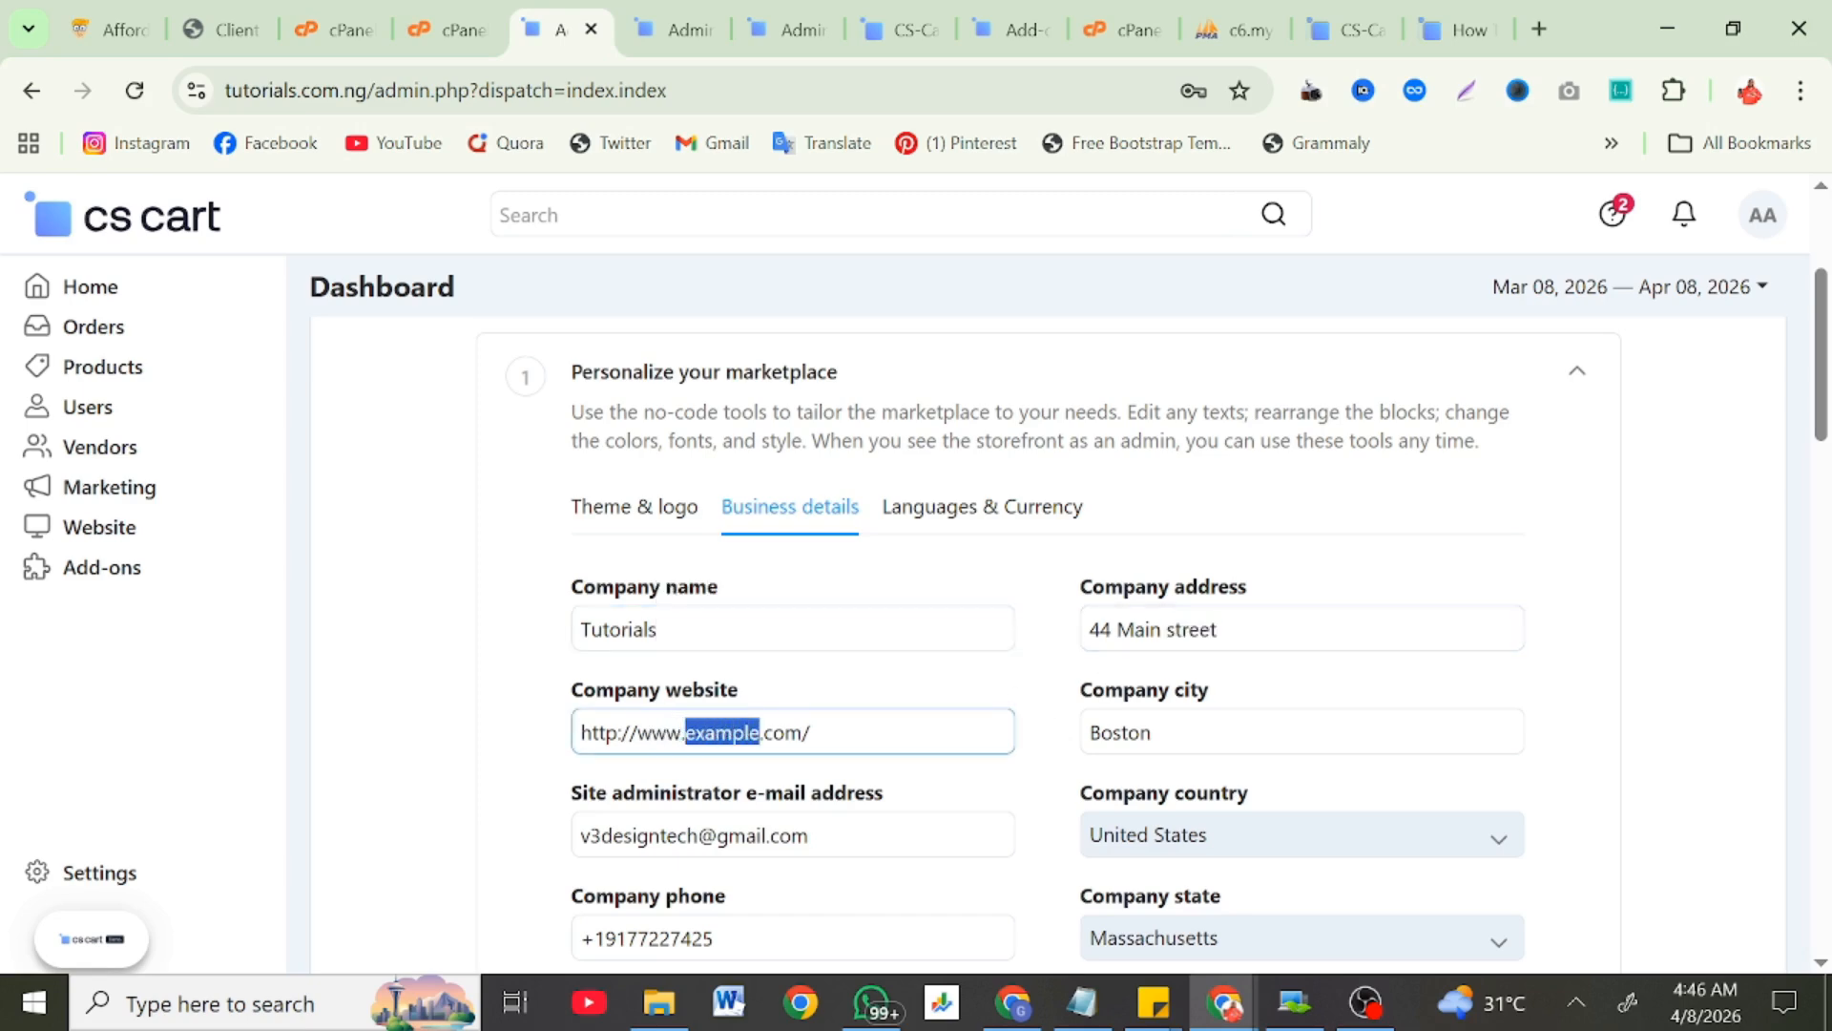
pyautogui.write('tutorials')
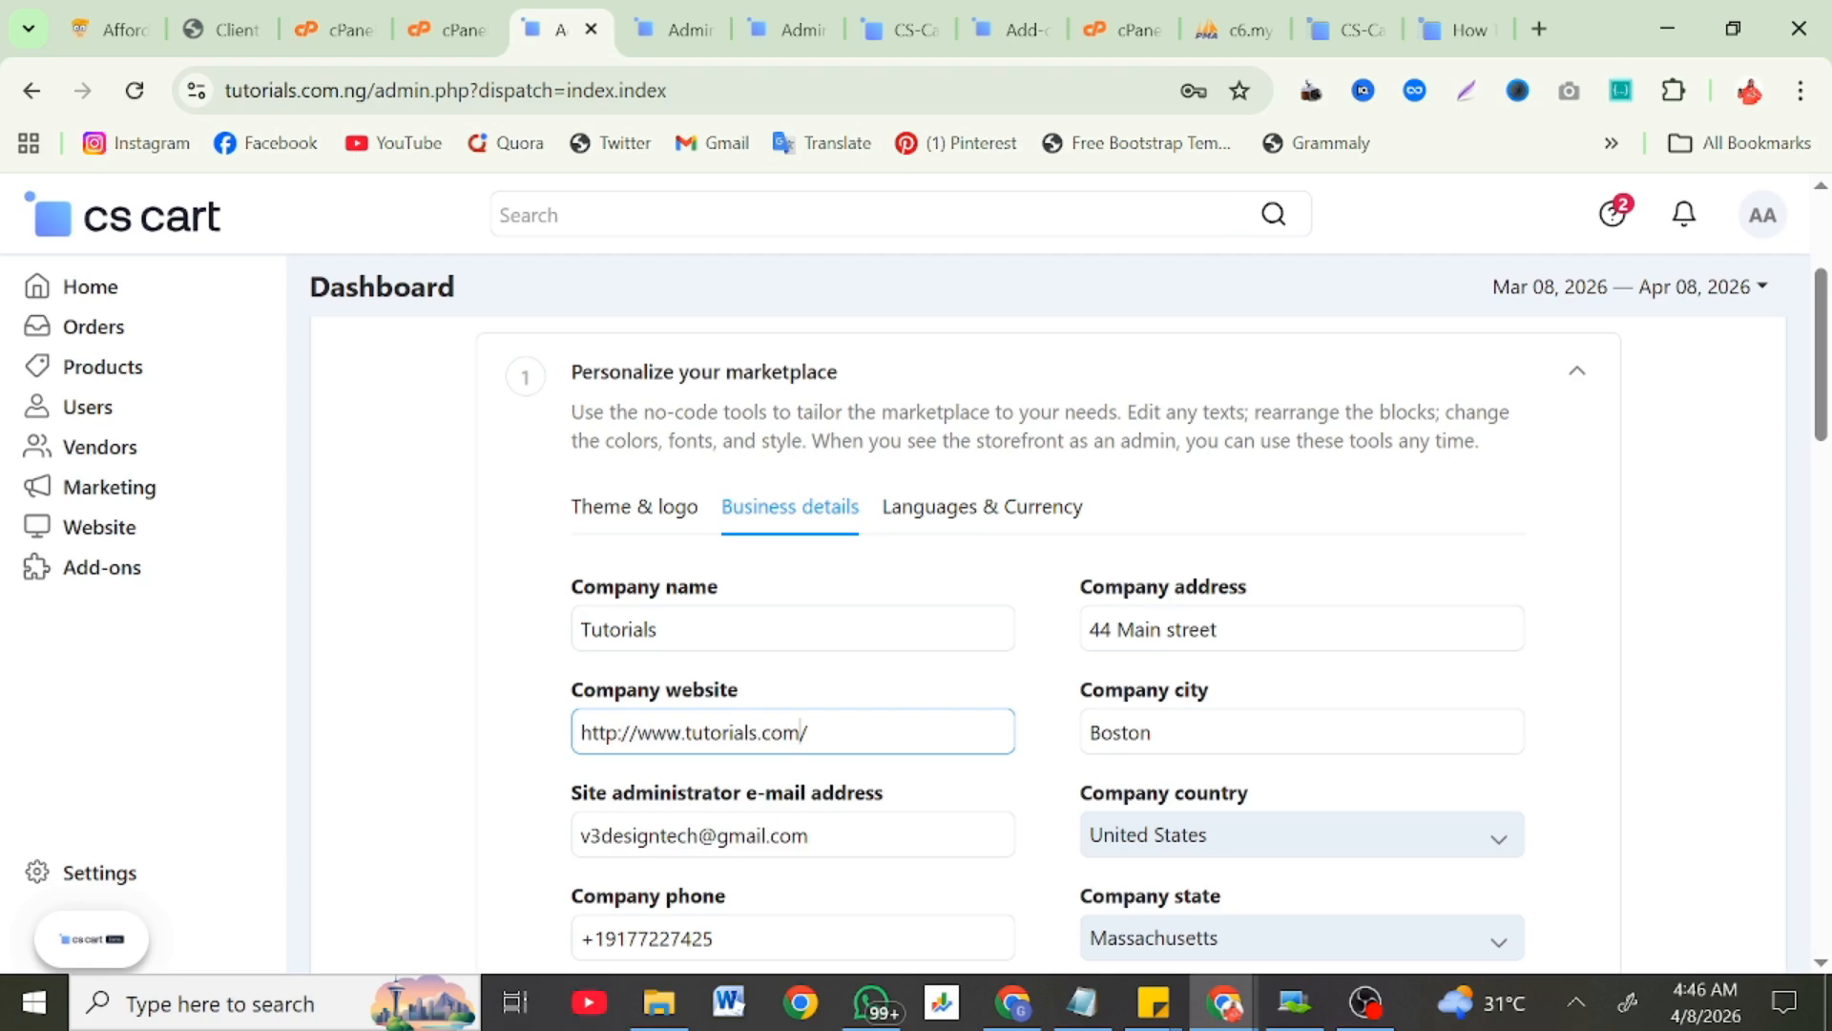
pyautogui.write('.com.ng')
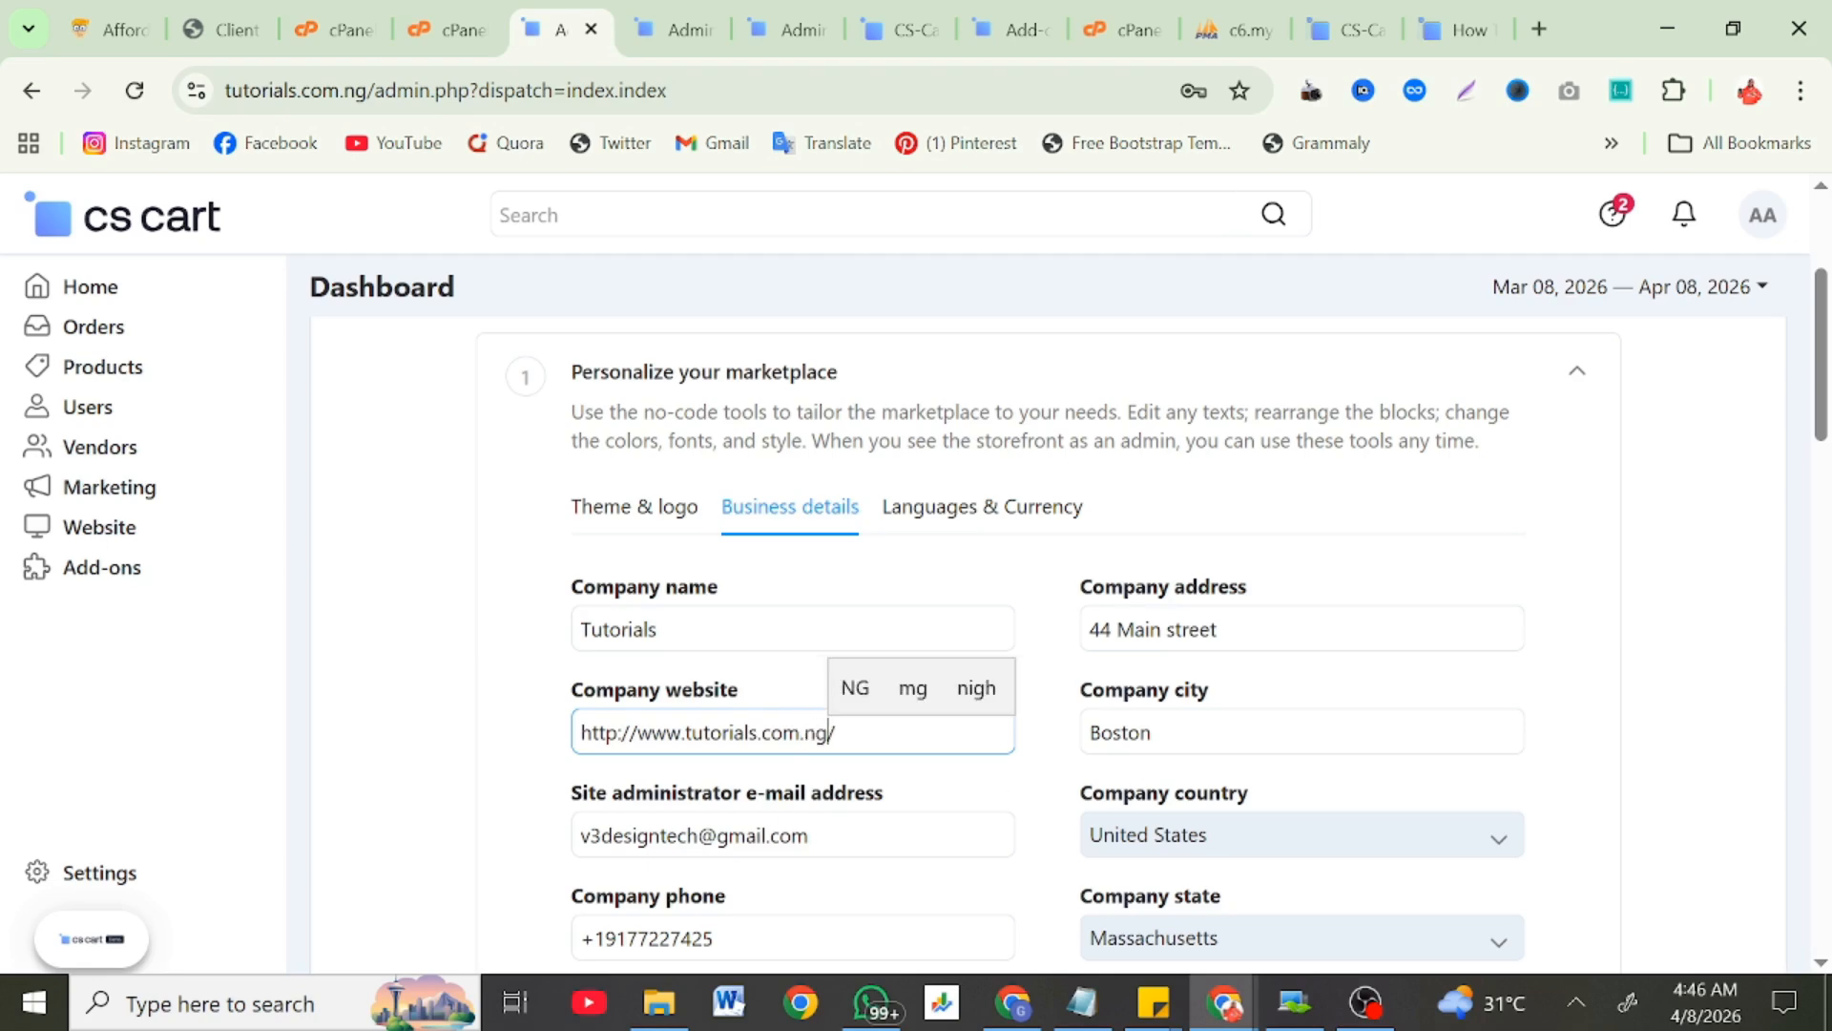
# Step: Replace the city Boston with lagos and enter a new company phone number
pyautogui.click(1154, 732)
pyautogui.hotkey('ctrl', 'a')
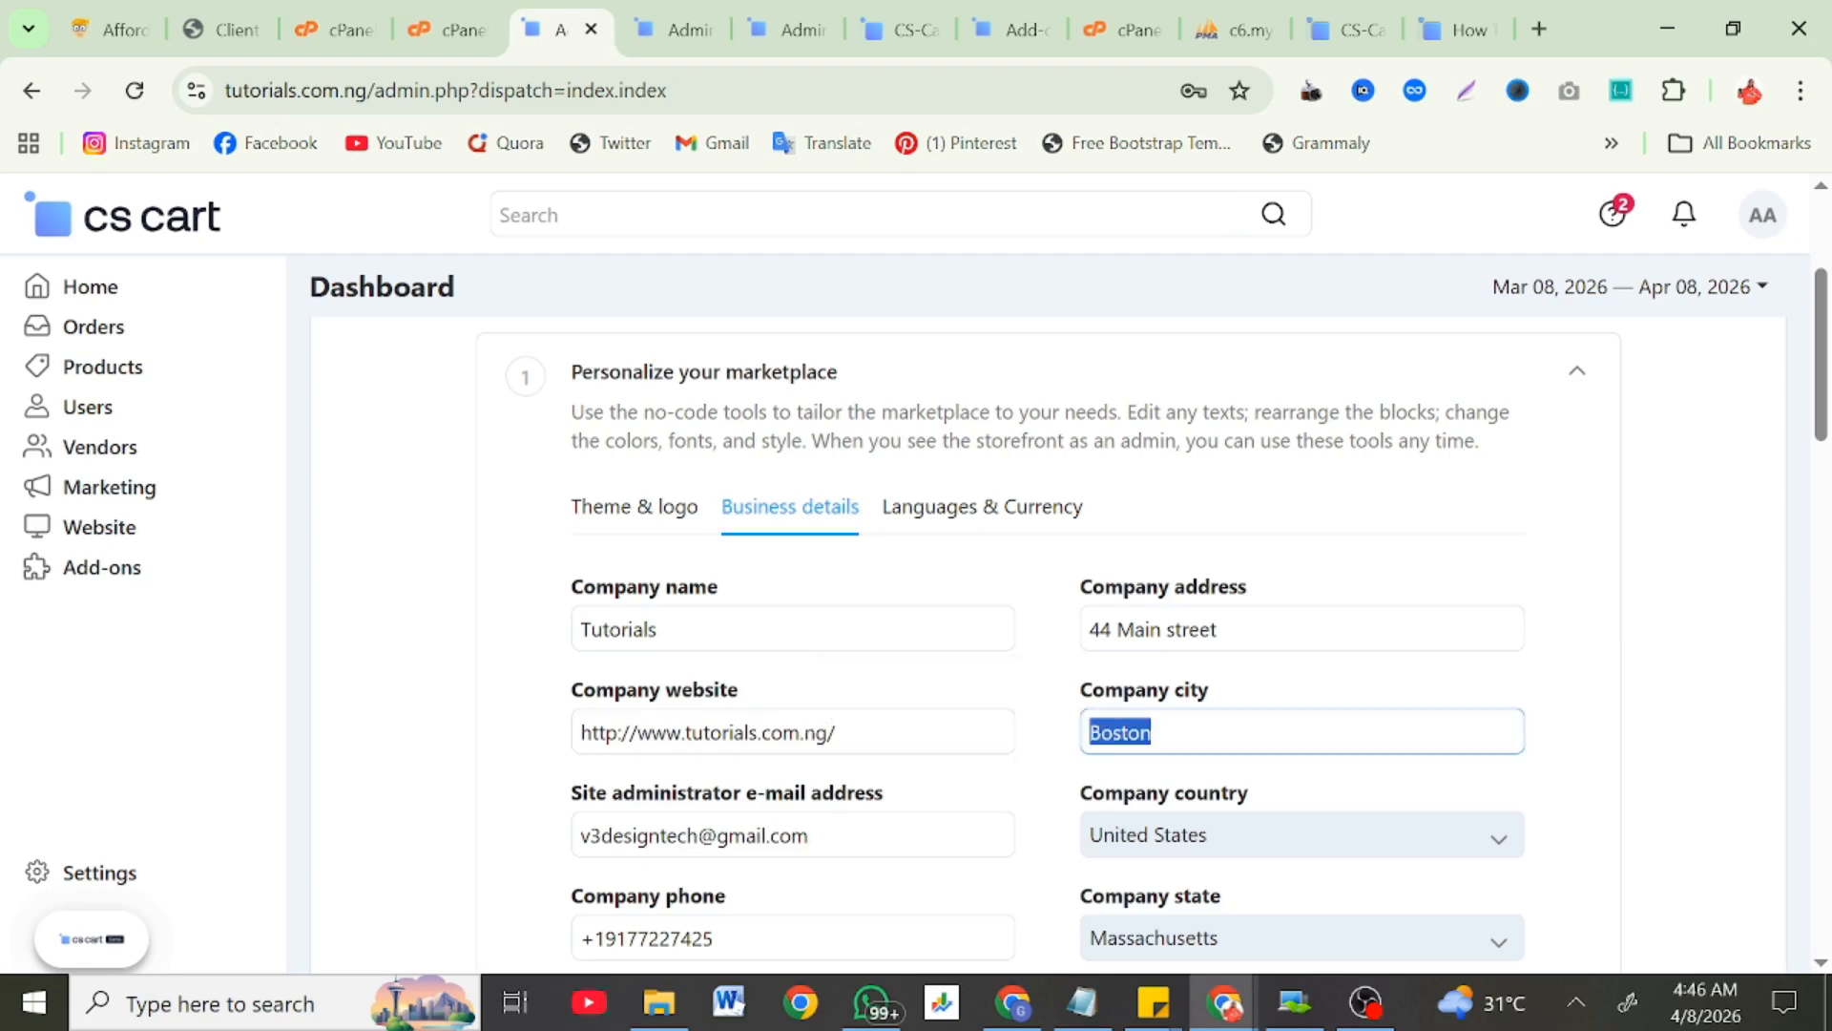
pyautogui.press('BackSpace')
pyautogui.write('lagos')
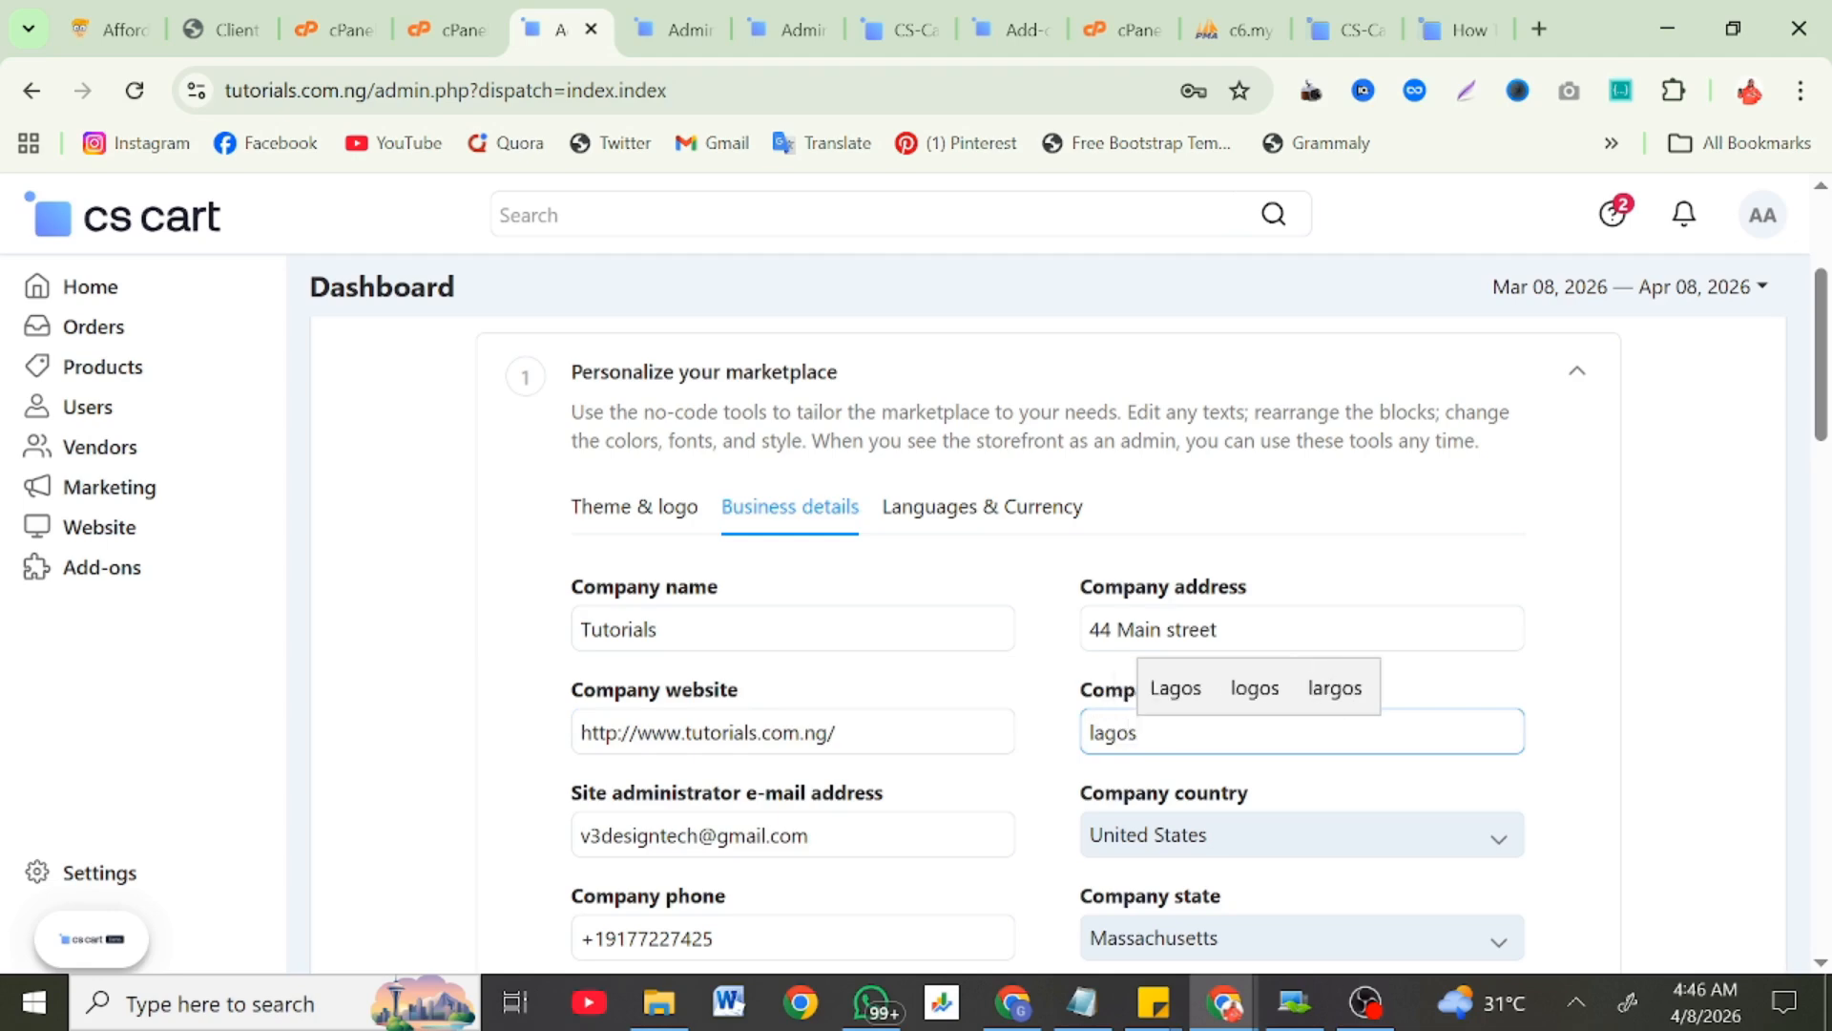
pyautogui.scroll(-3, 589, 789)
pyautogui.click(714, 702)
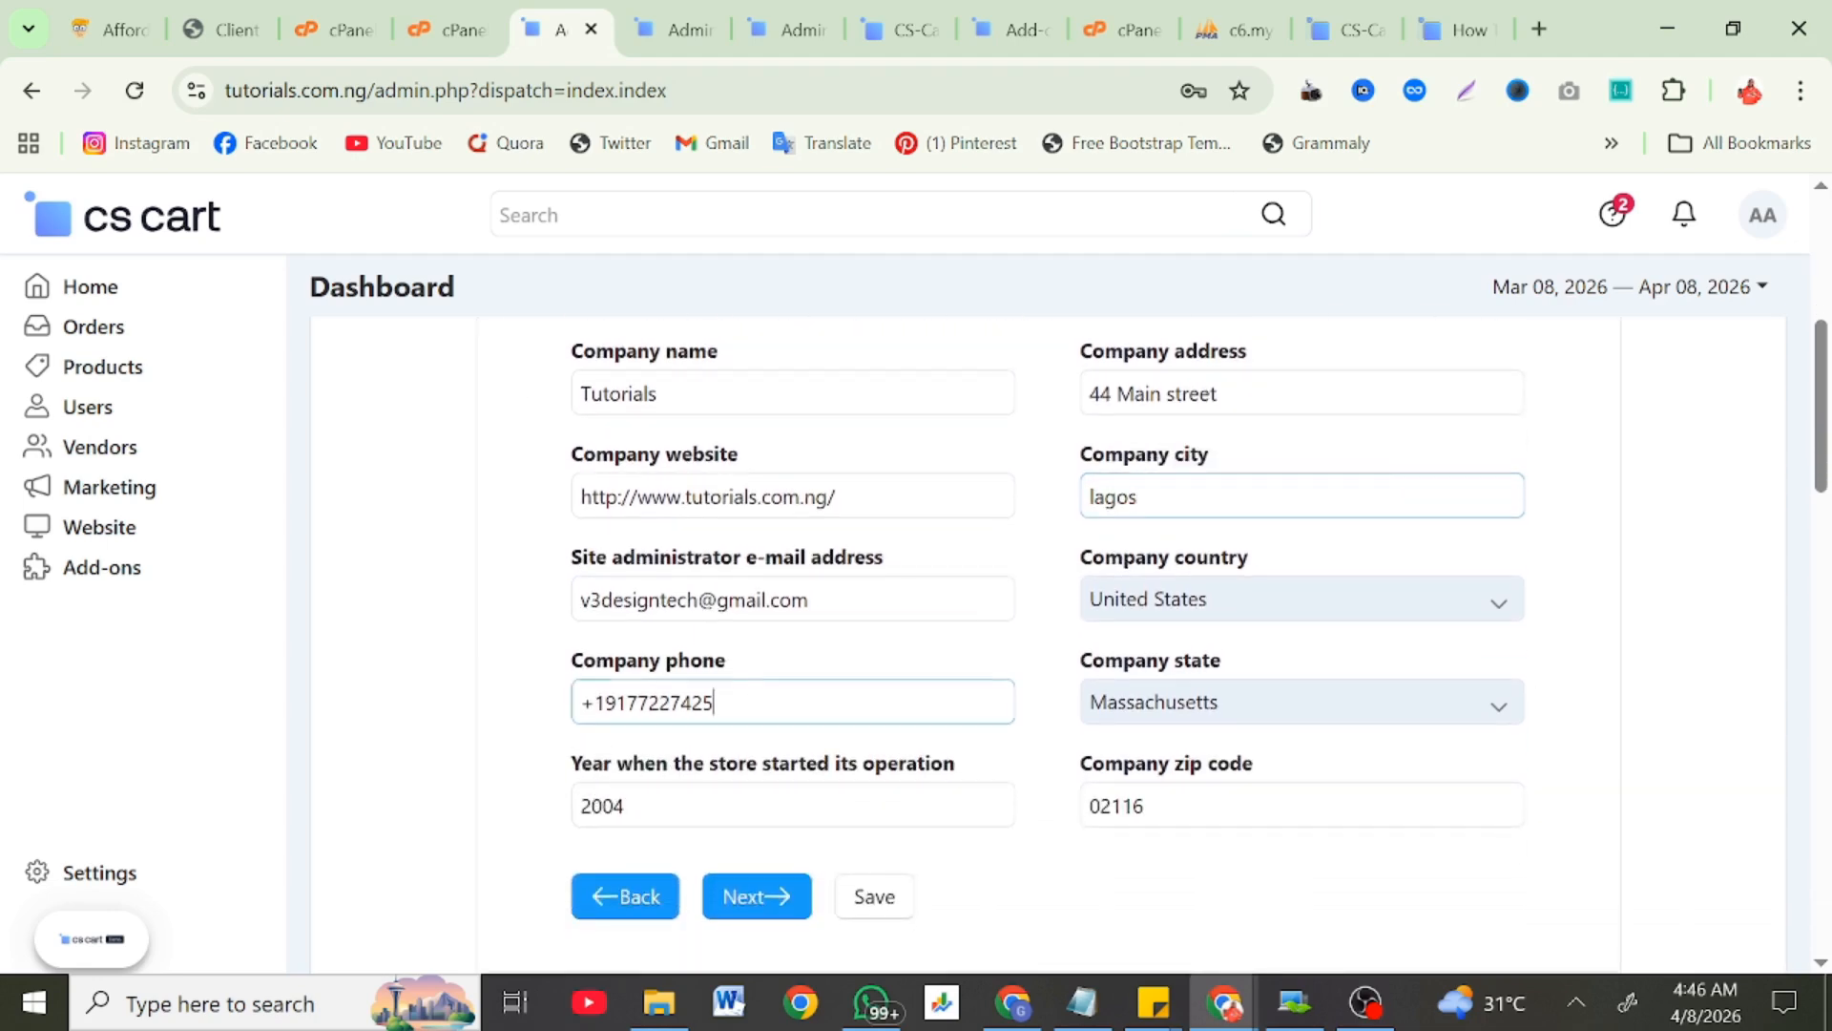
pyautogui.hotkey('ctrl', 'a')
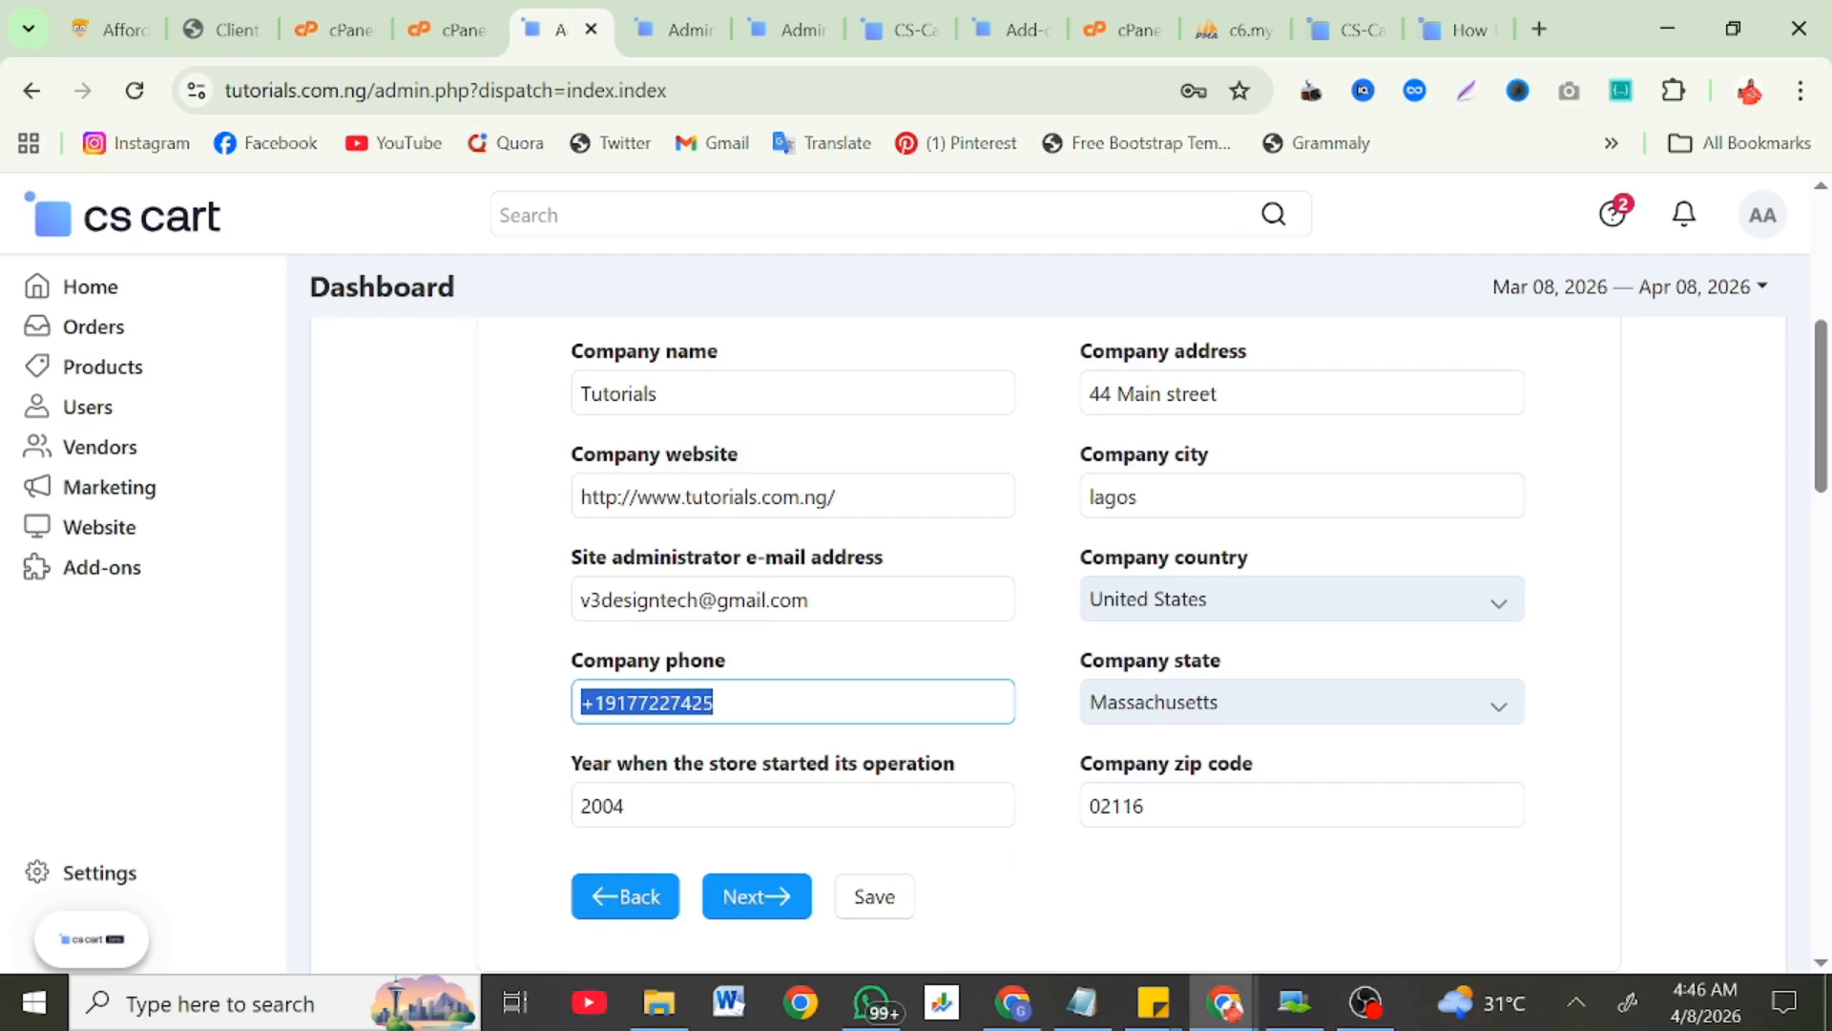
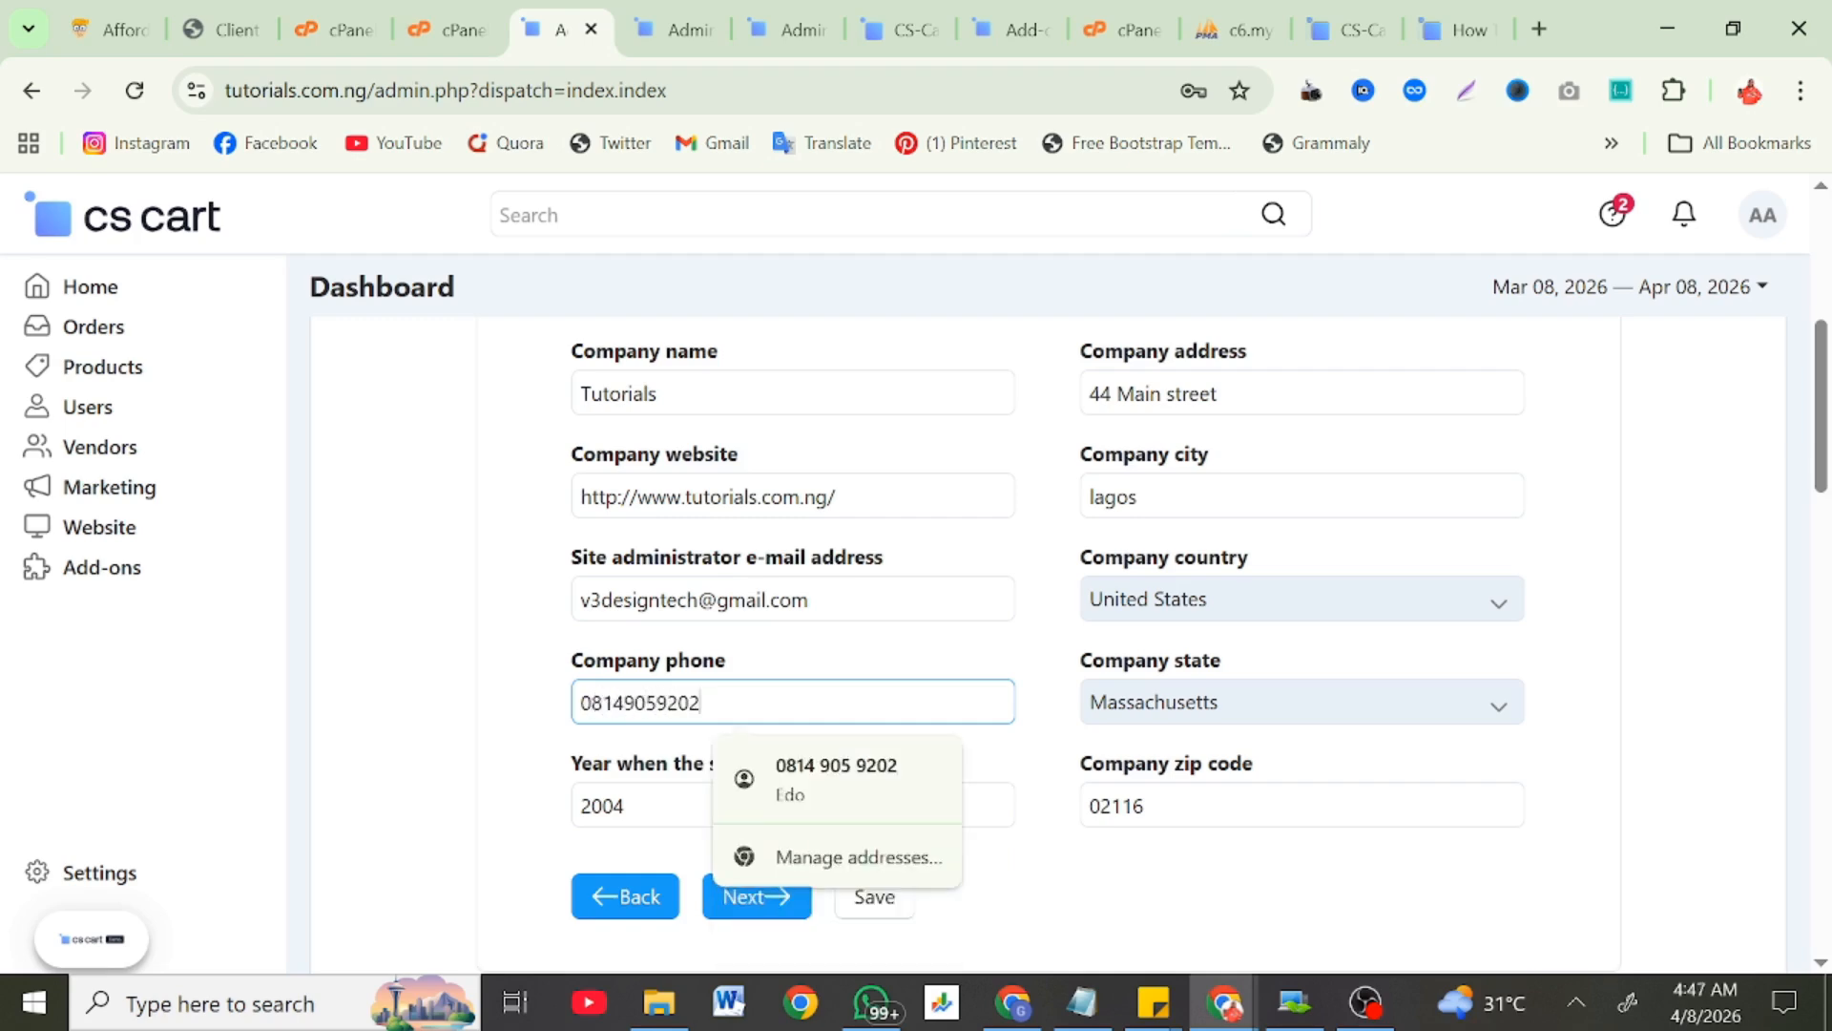
pyautogui.click(433, 816)
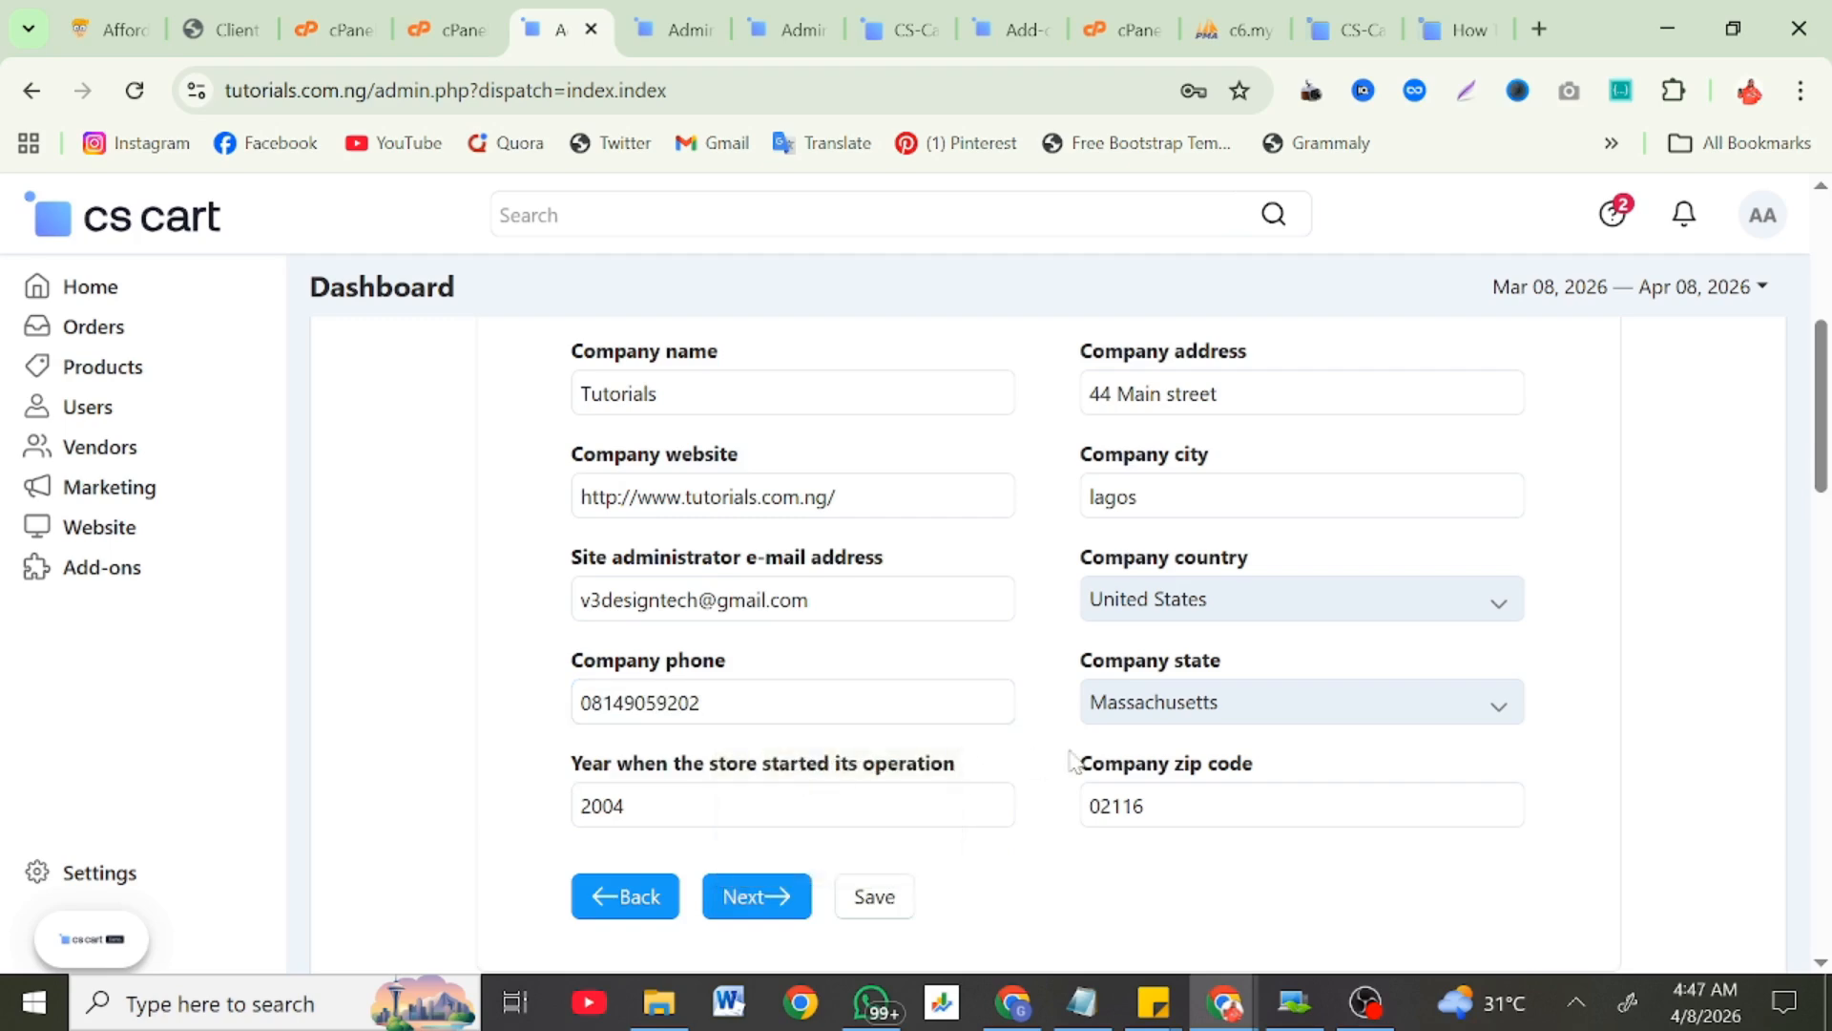
# Step: Set the company country to Nigeria and state to Lagos, then advance the guide
pyautogui.click(1205, 615)
pyautogui.scroll(-4, 1195, 467)
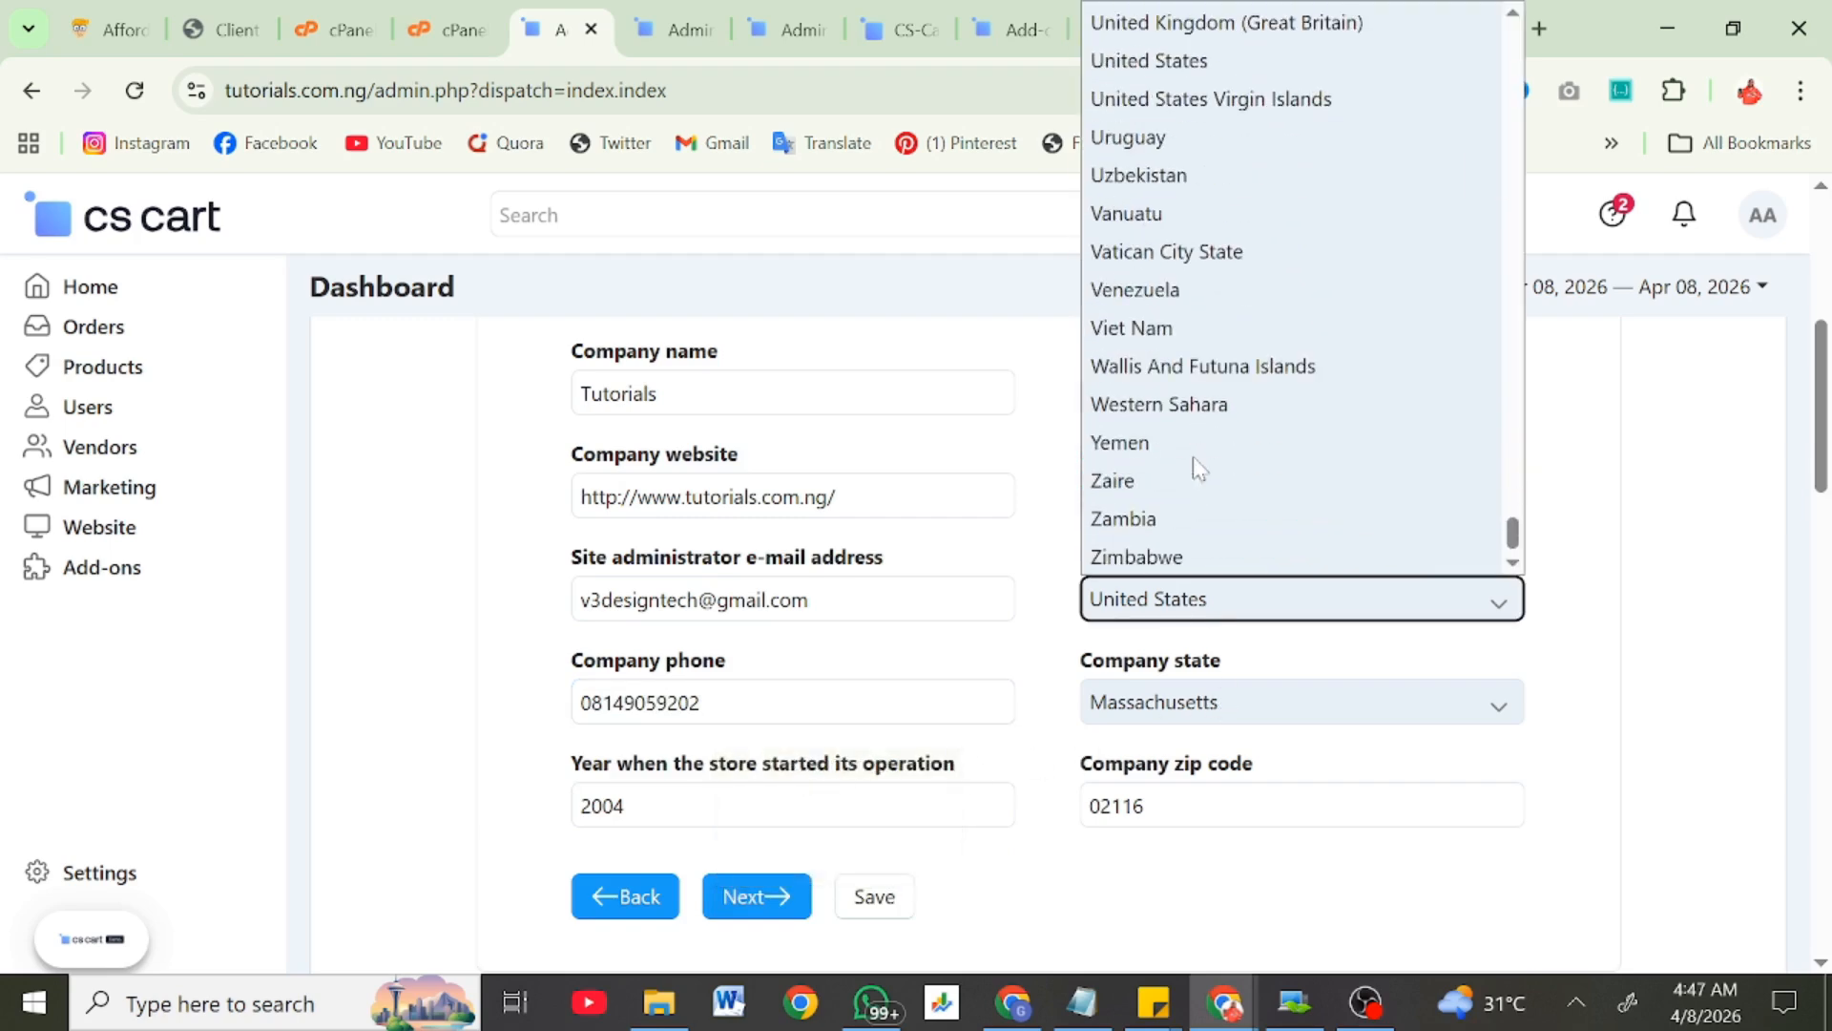
pyautogui.scroll(6, 1193, 461)
pyautogui.scroll(15, 1194, 460)
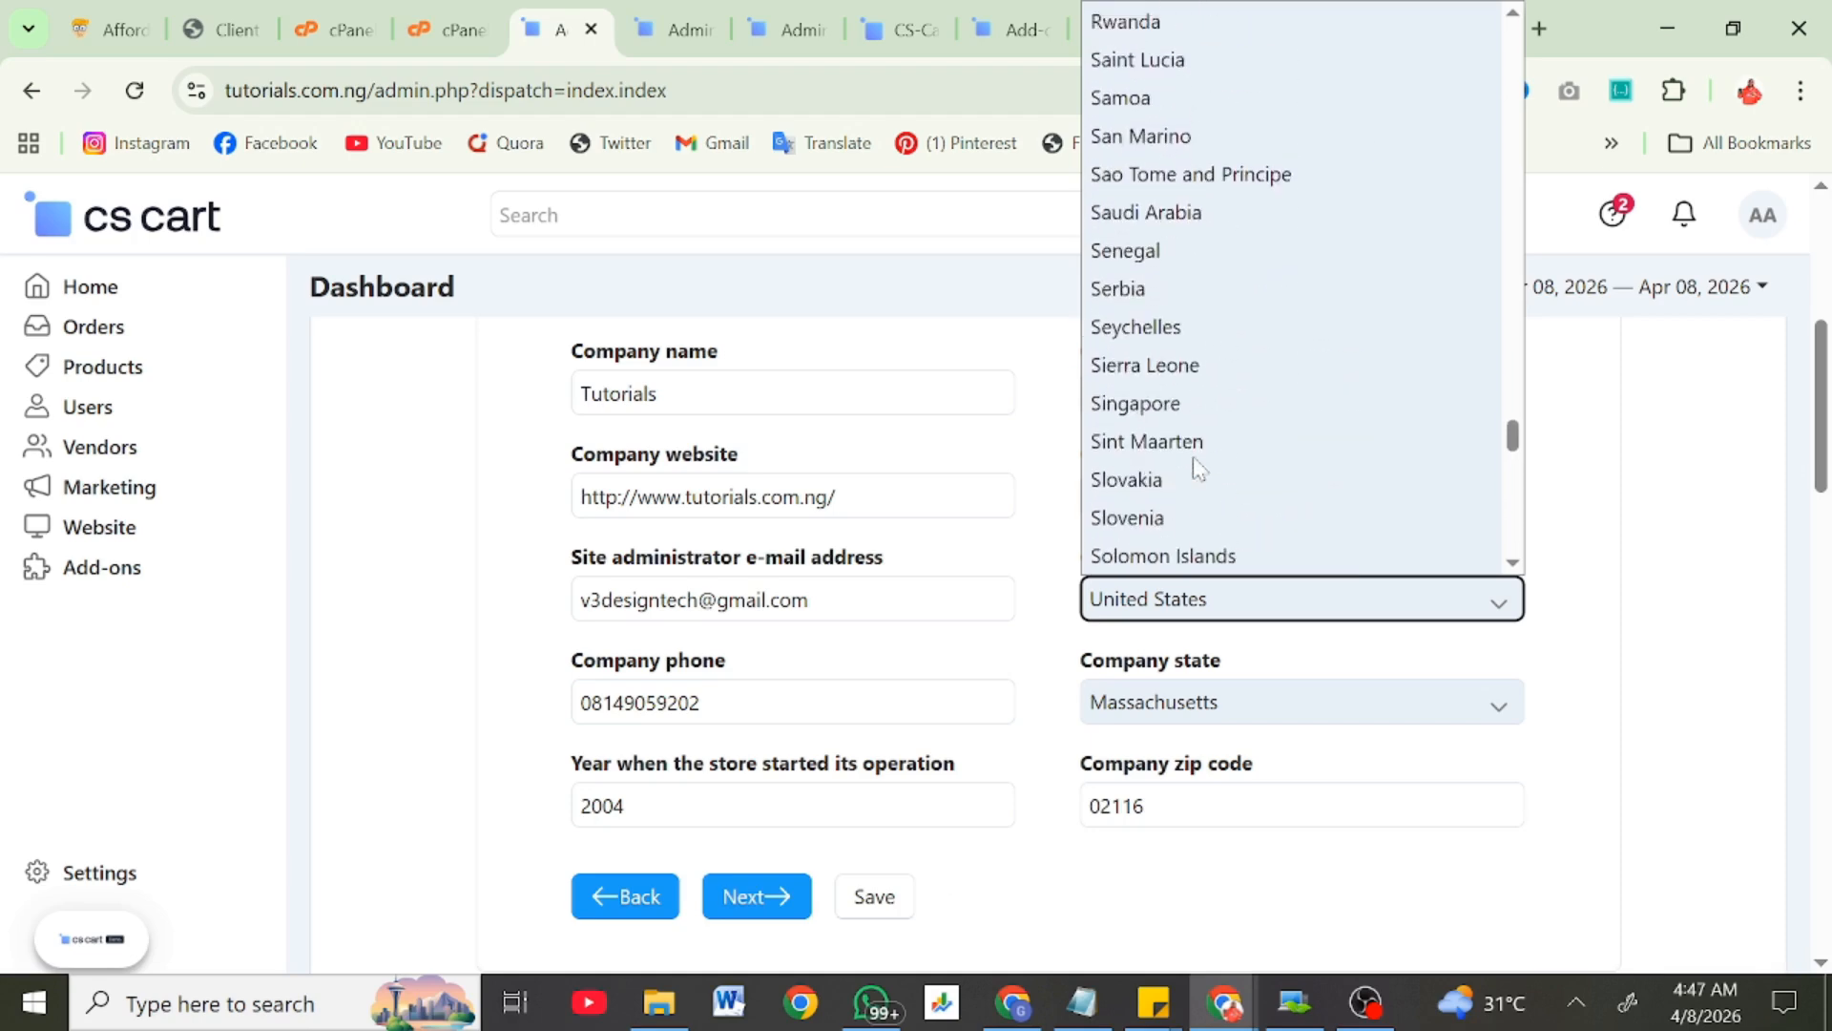
pyautogui.scroll(6, 1193, 458)
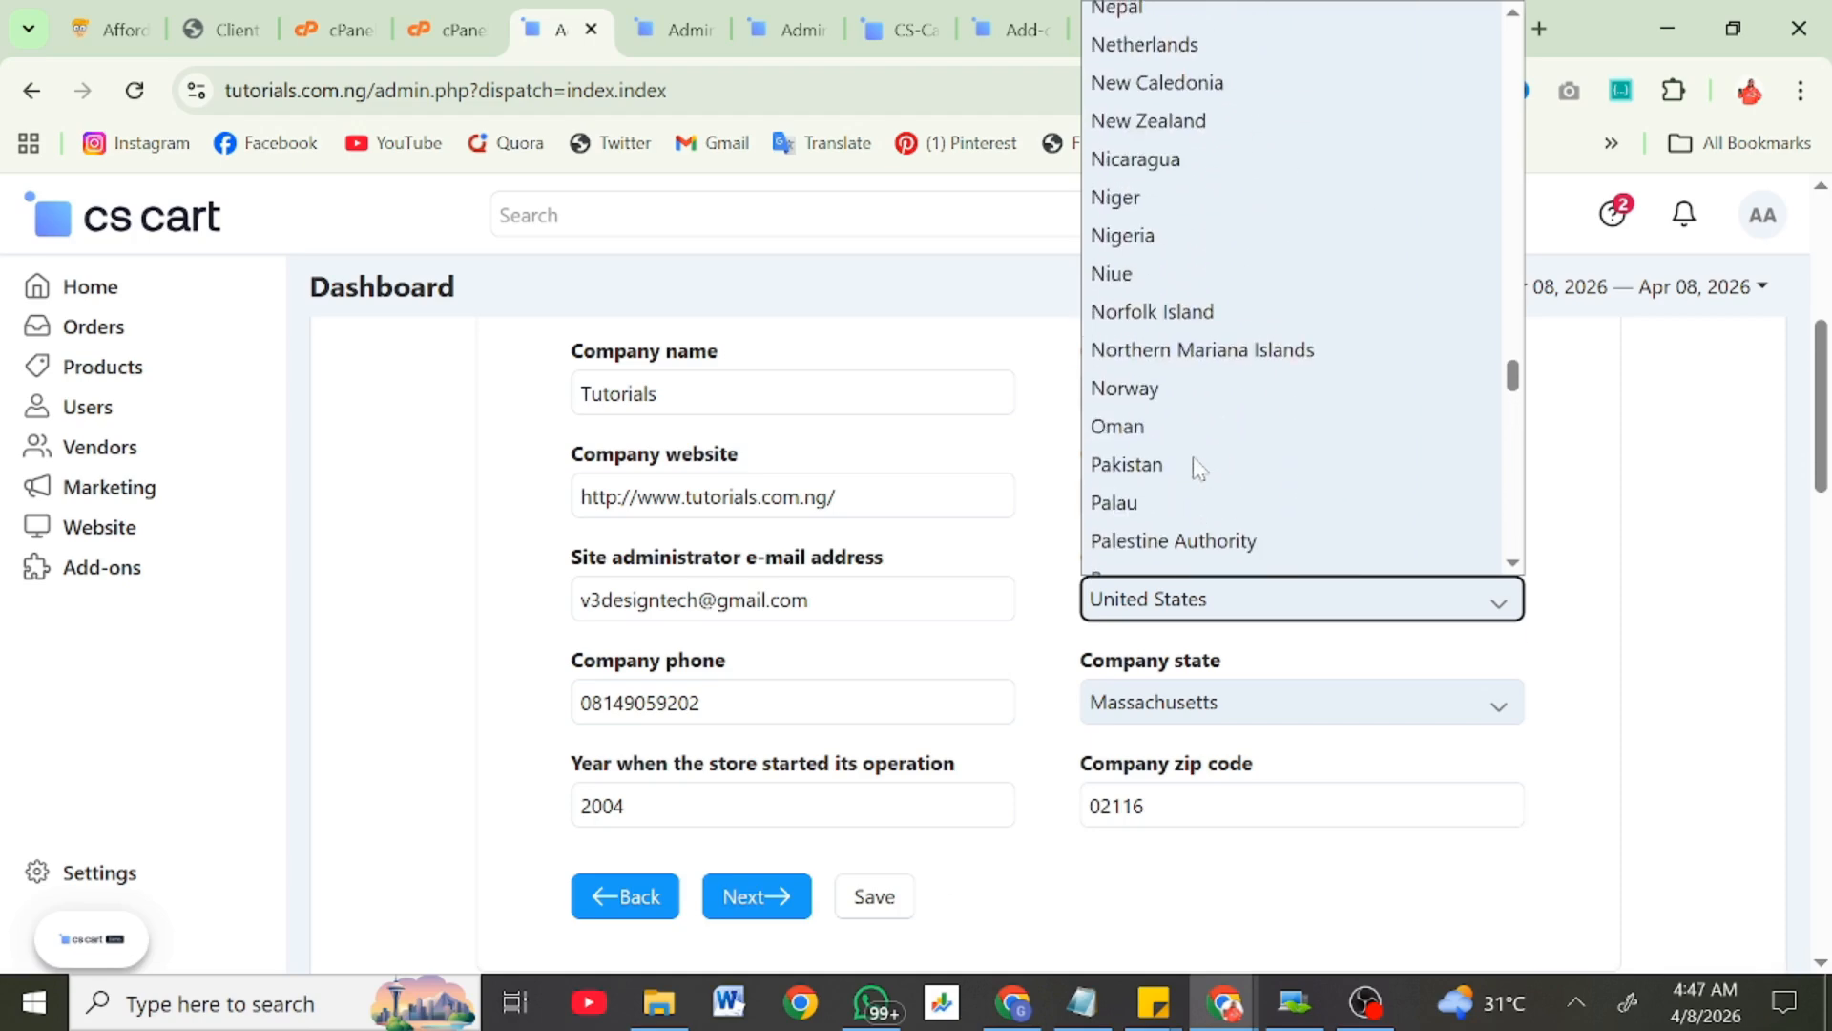
pyautogui.click(1121, 252)
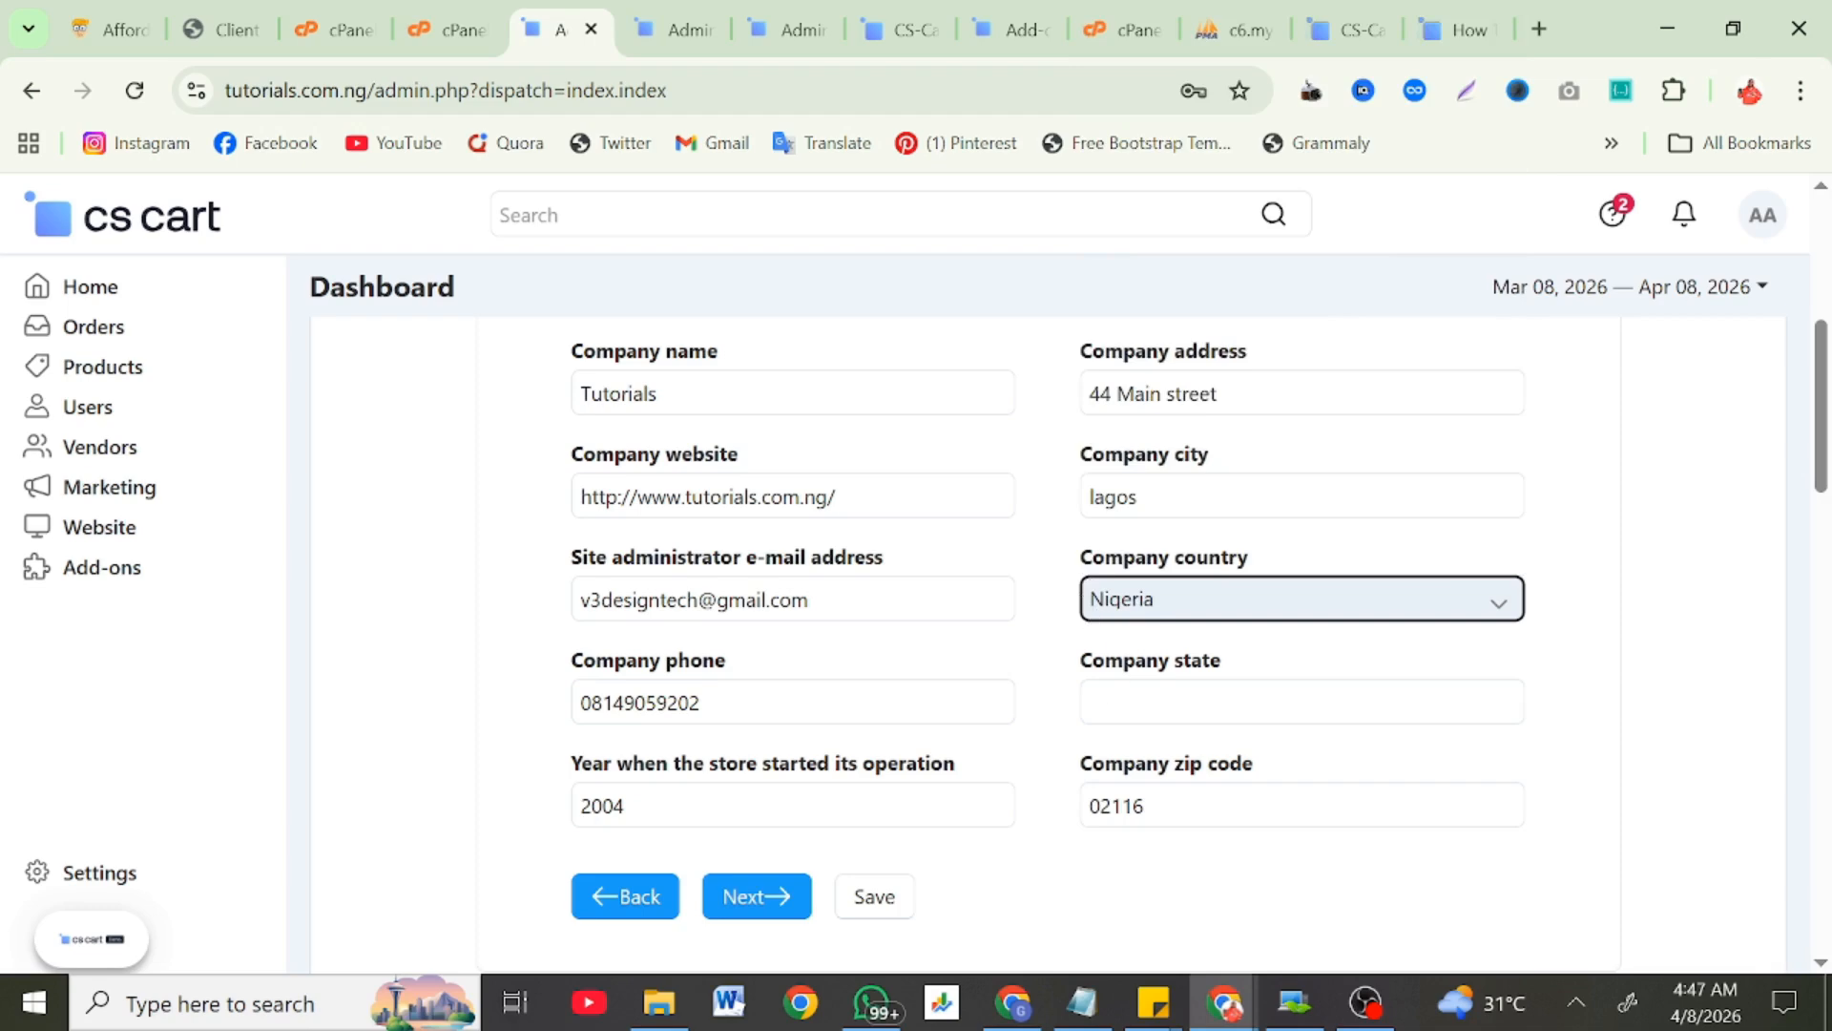
pyautogui.click(1166, 702)
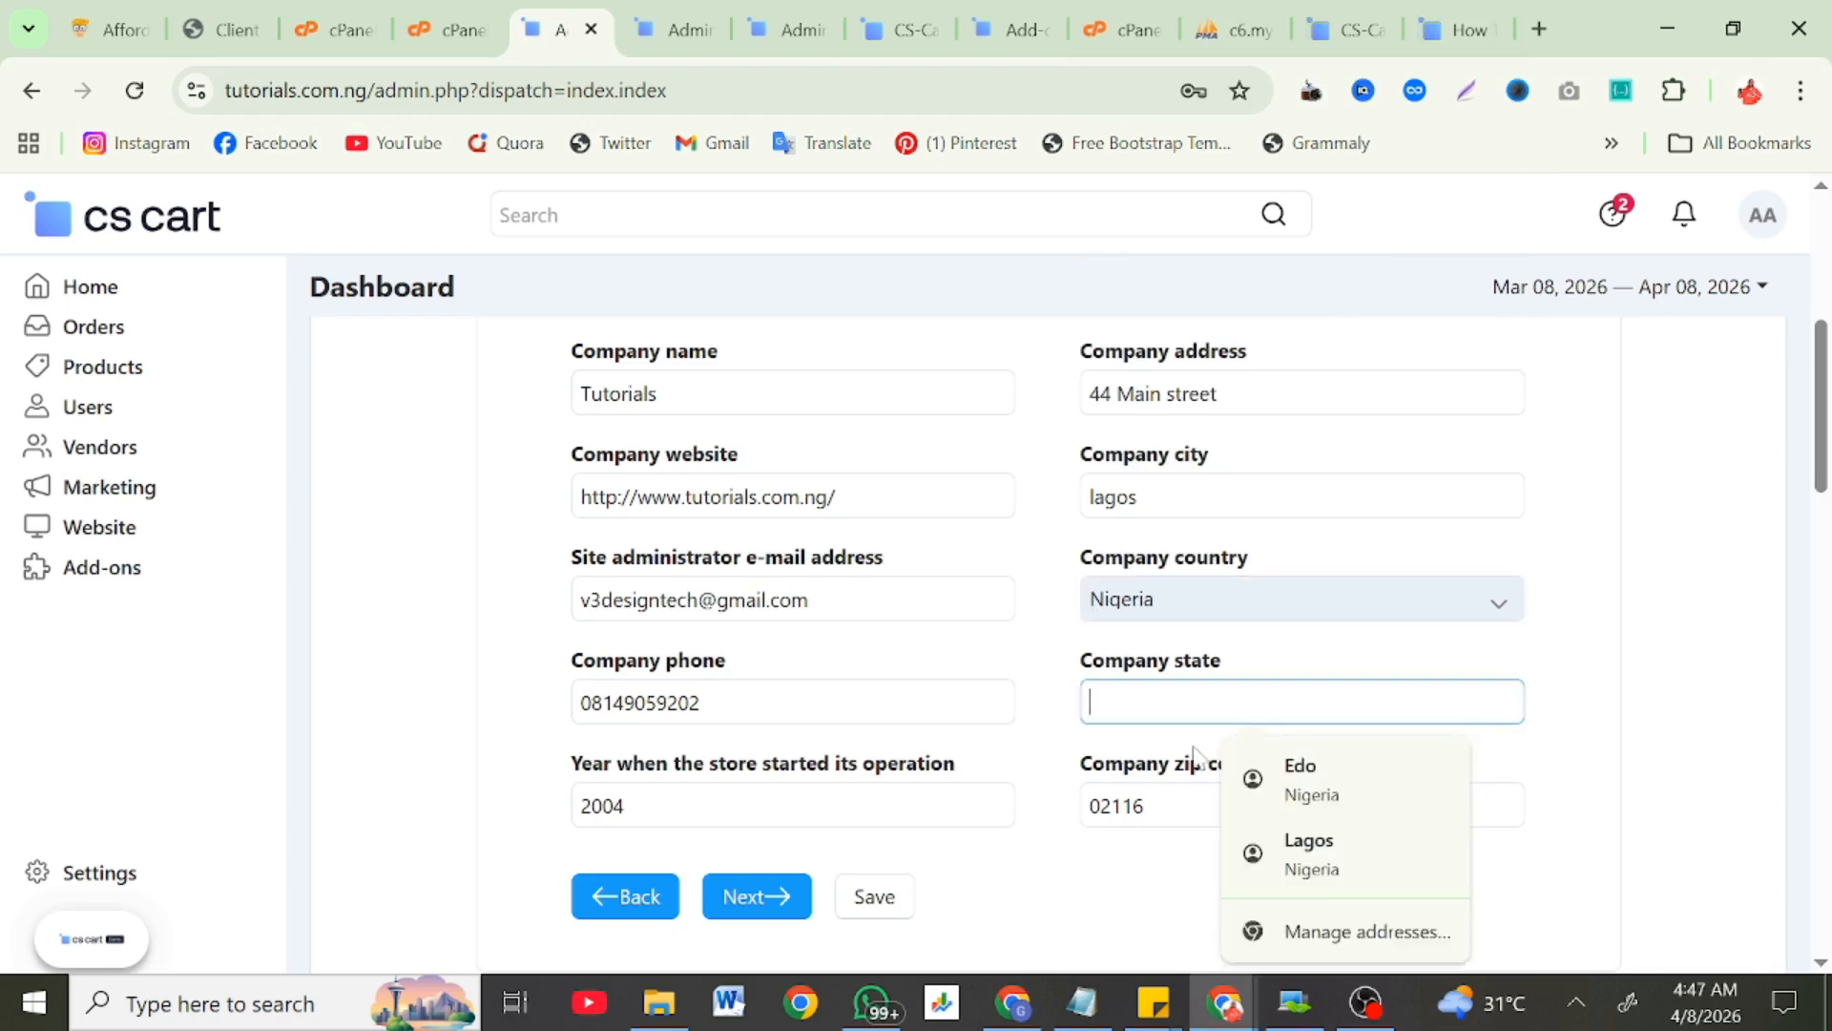
pyautogui.click(1285, 841)
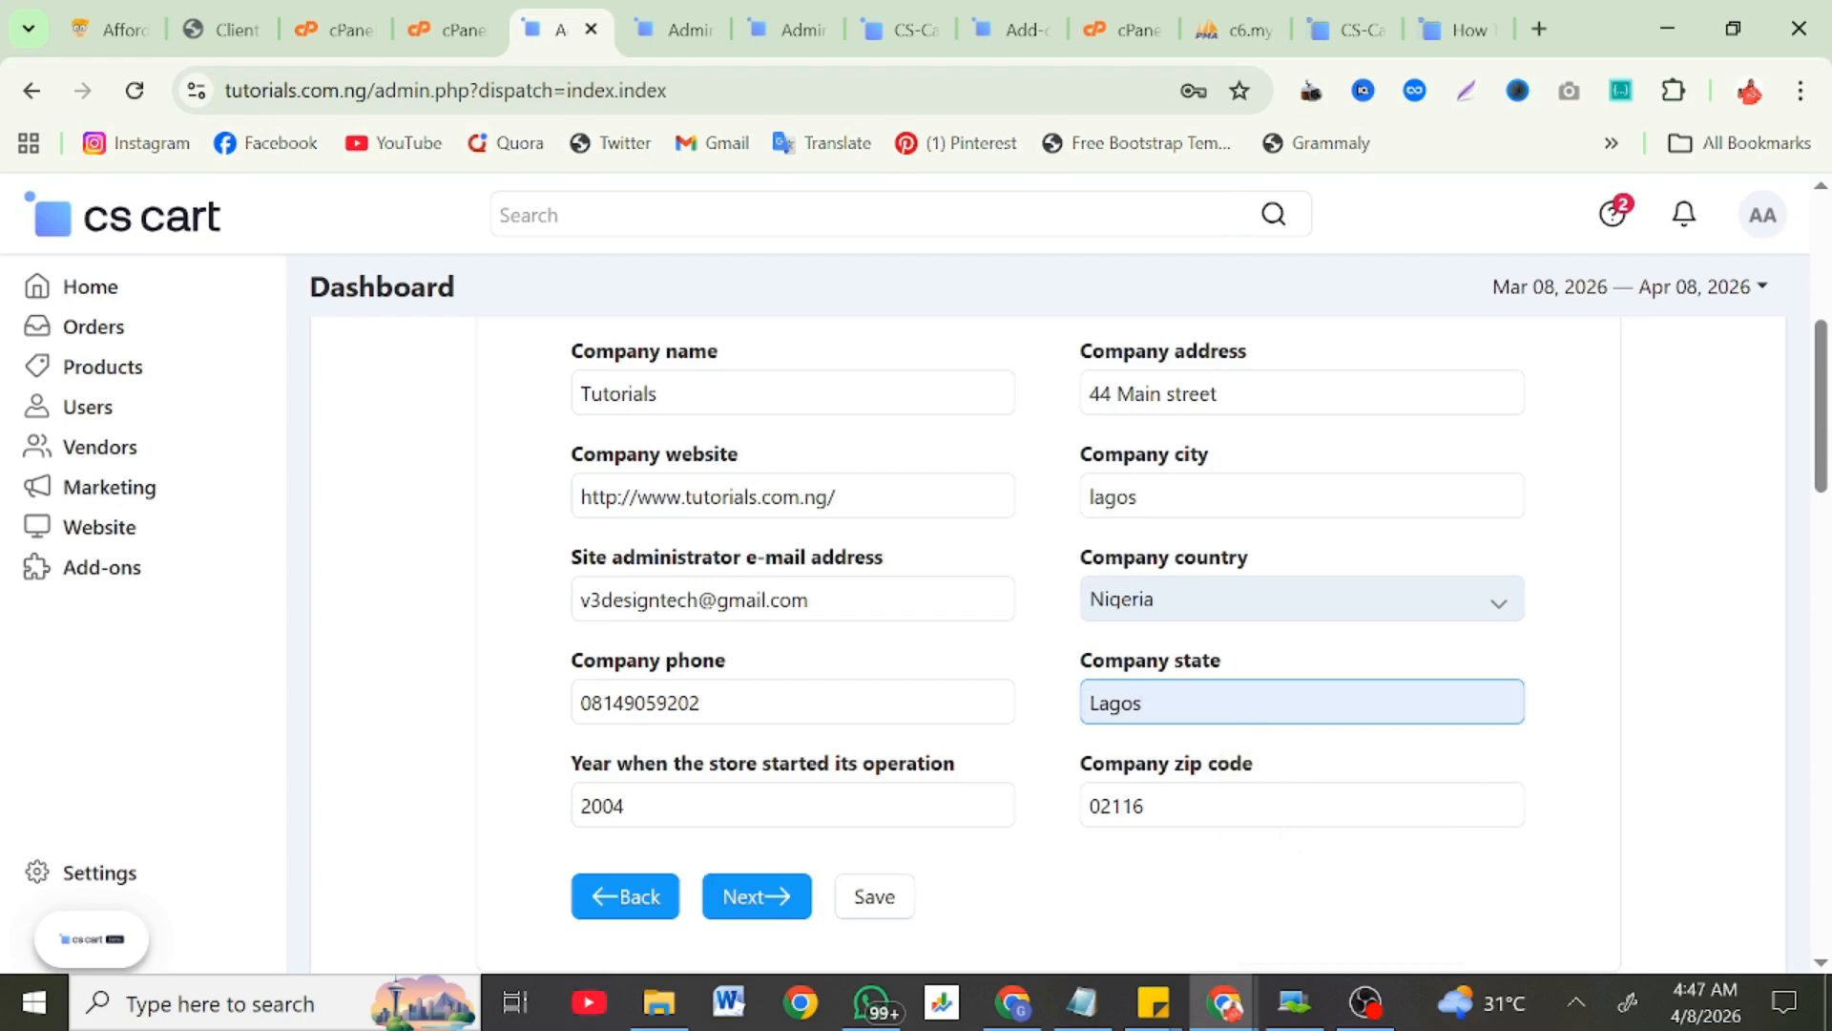
pyautogui.scroll(-3, 1044, 784)
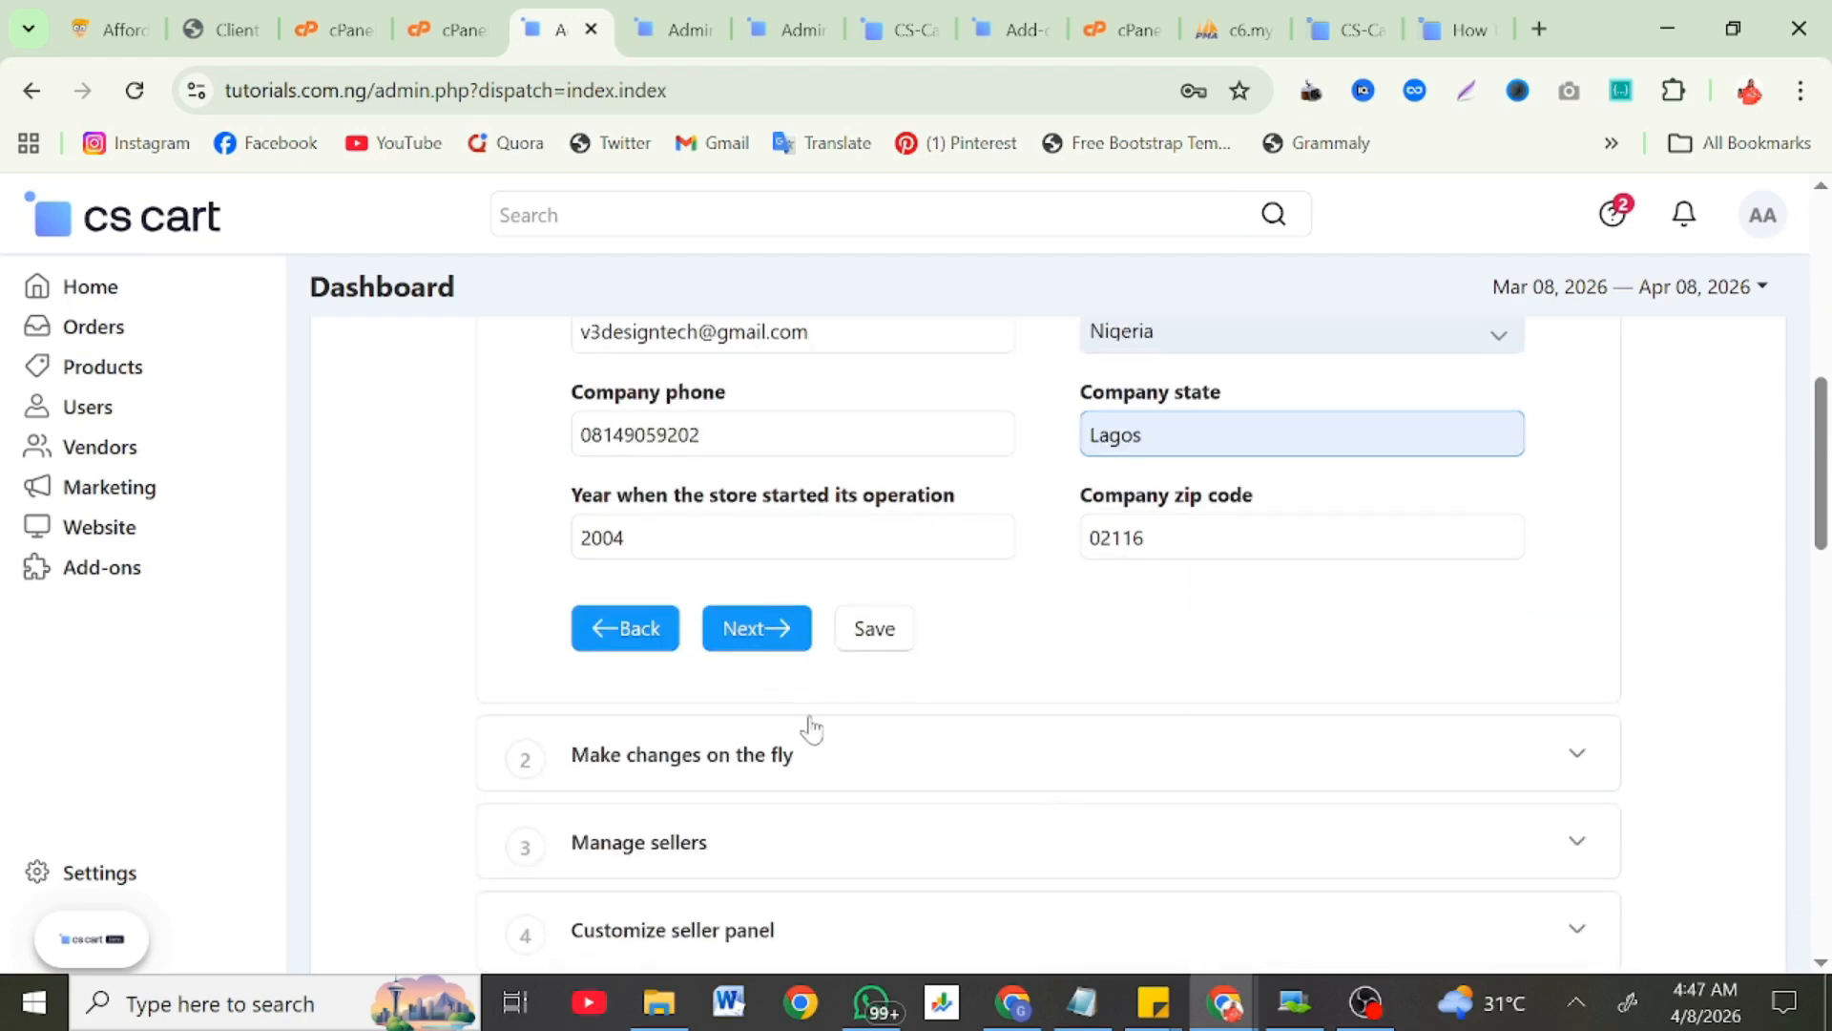
pyautogui.click(723, 645)
# Step: Start a new currency named Naira with code NGN, rate 1500 and sign N
pyautogui.scroll(3, 723, 655)
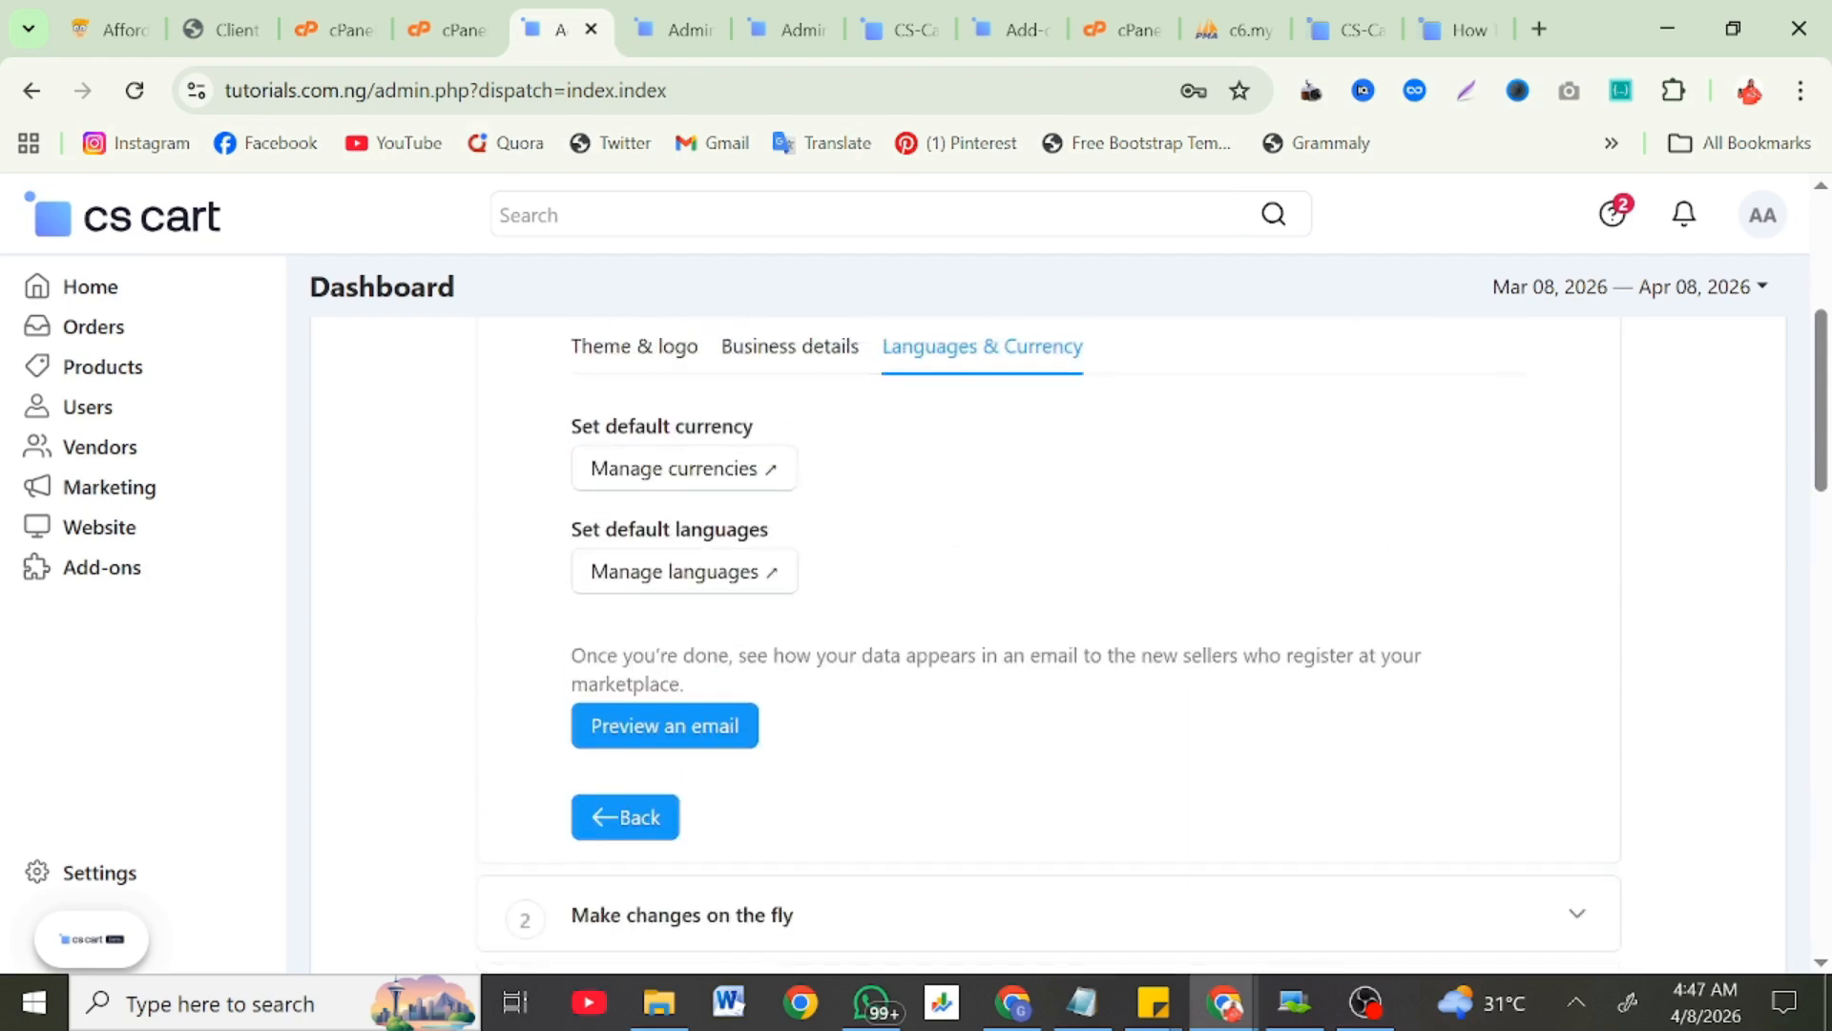
pyautogui.scroll(2, 697, 597)
pyautogui.scroll(-1, 697, 596)
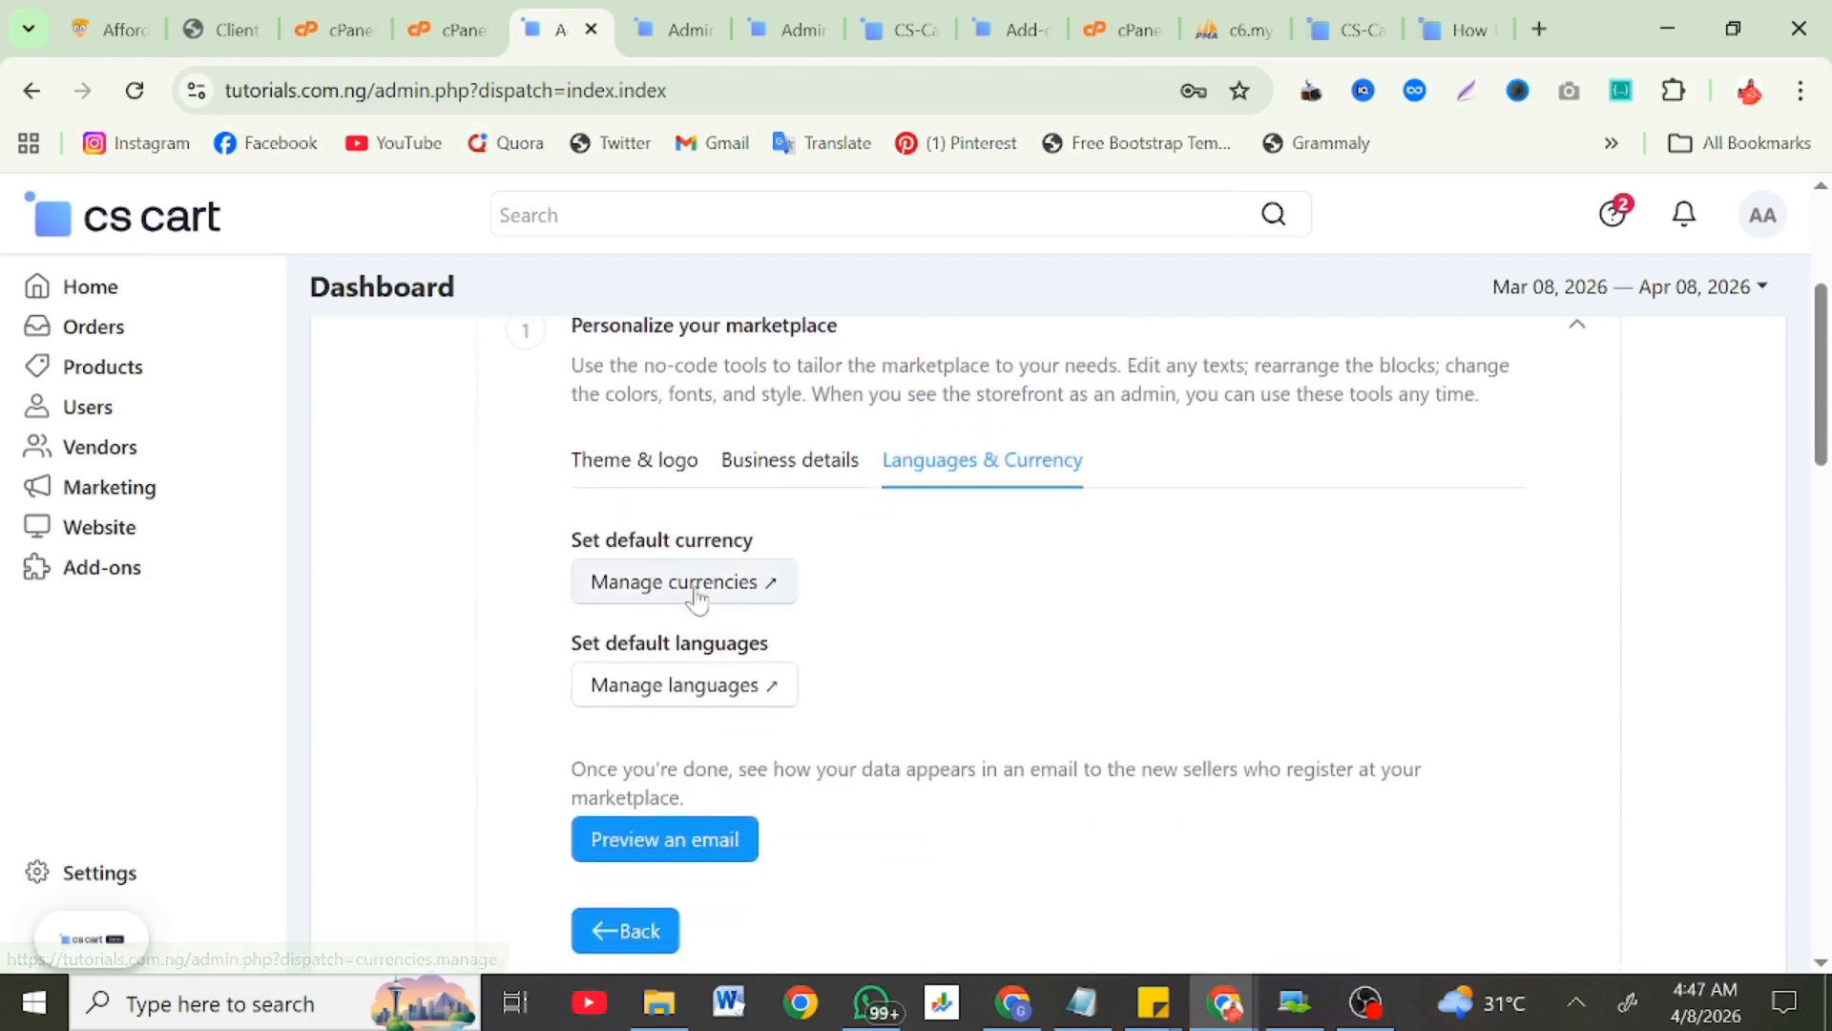
pyautogui.click(696, 596)
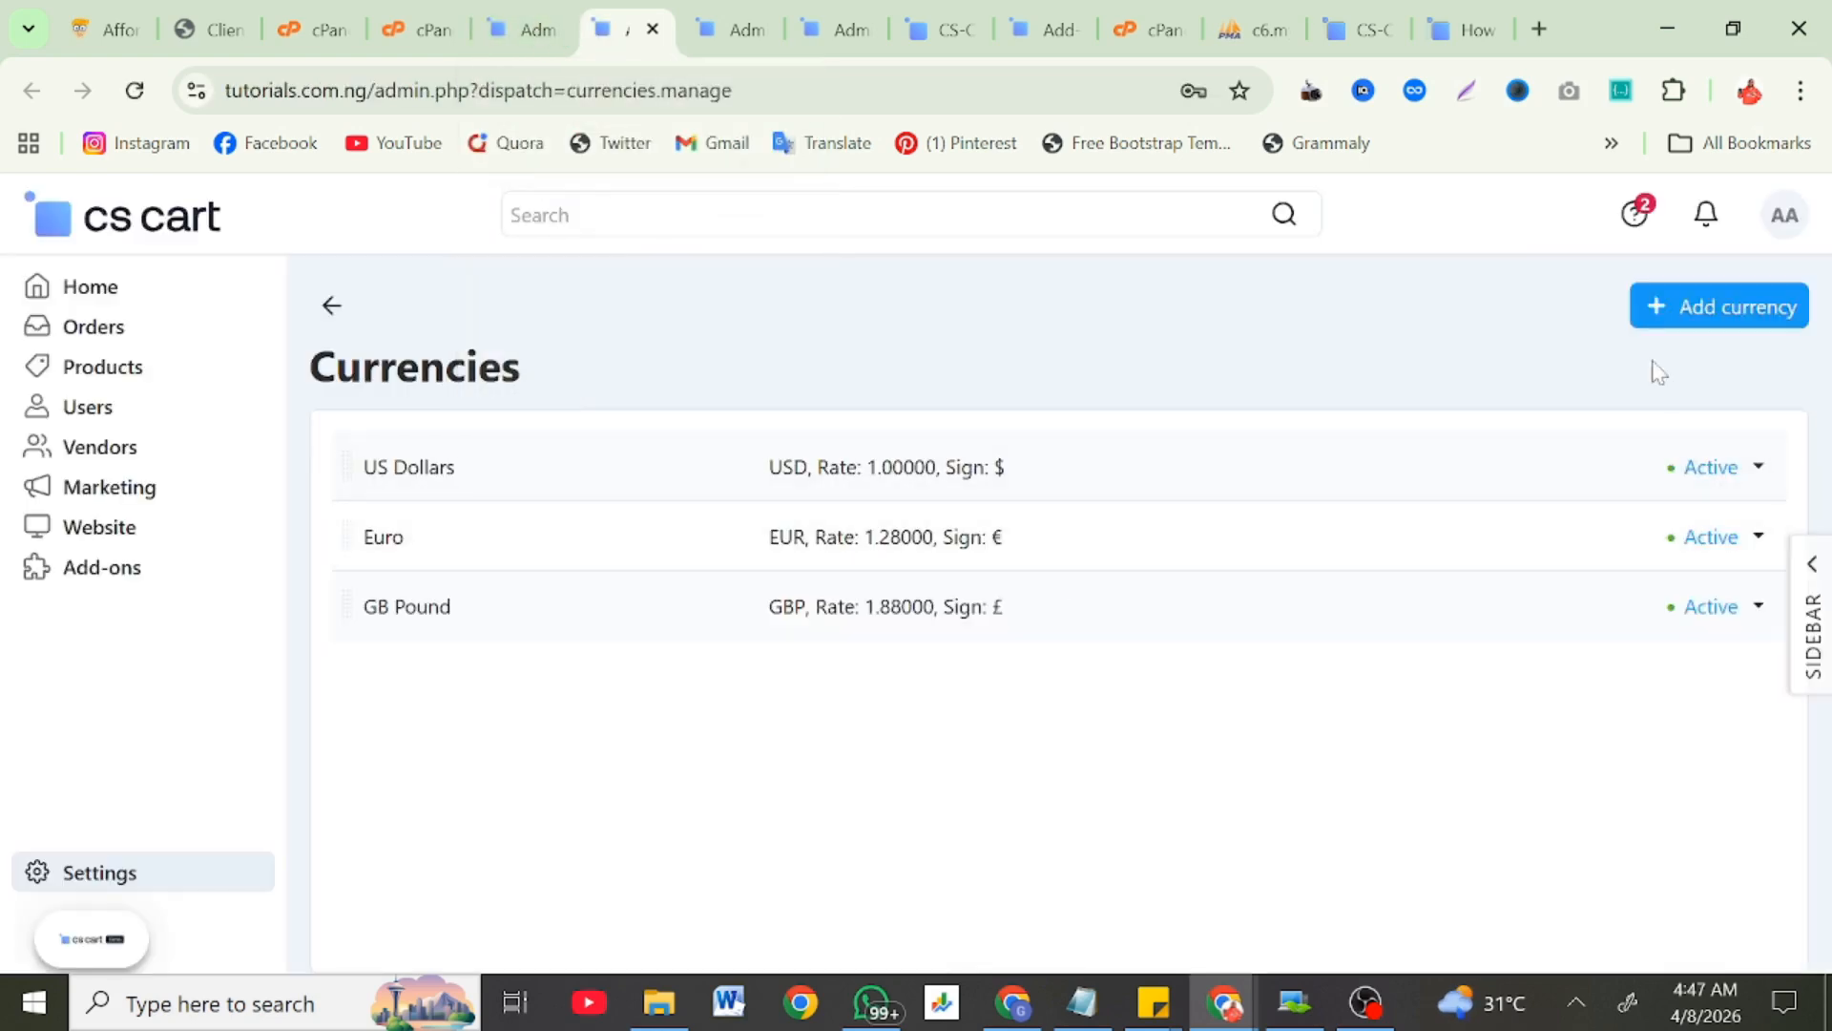
pyautogui.click(1668, 304)
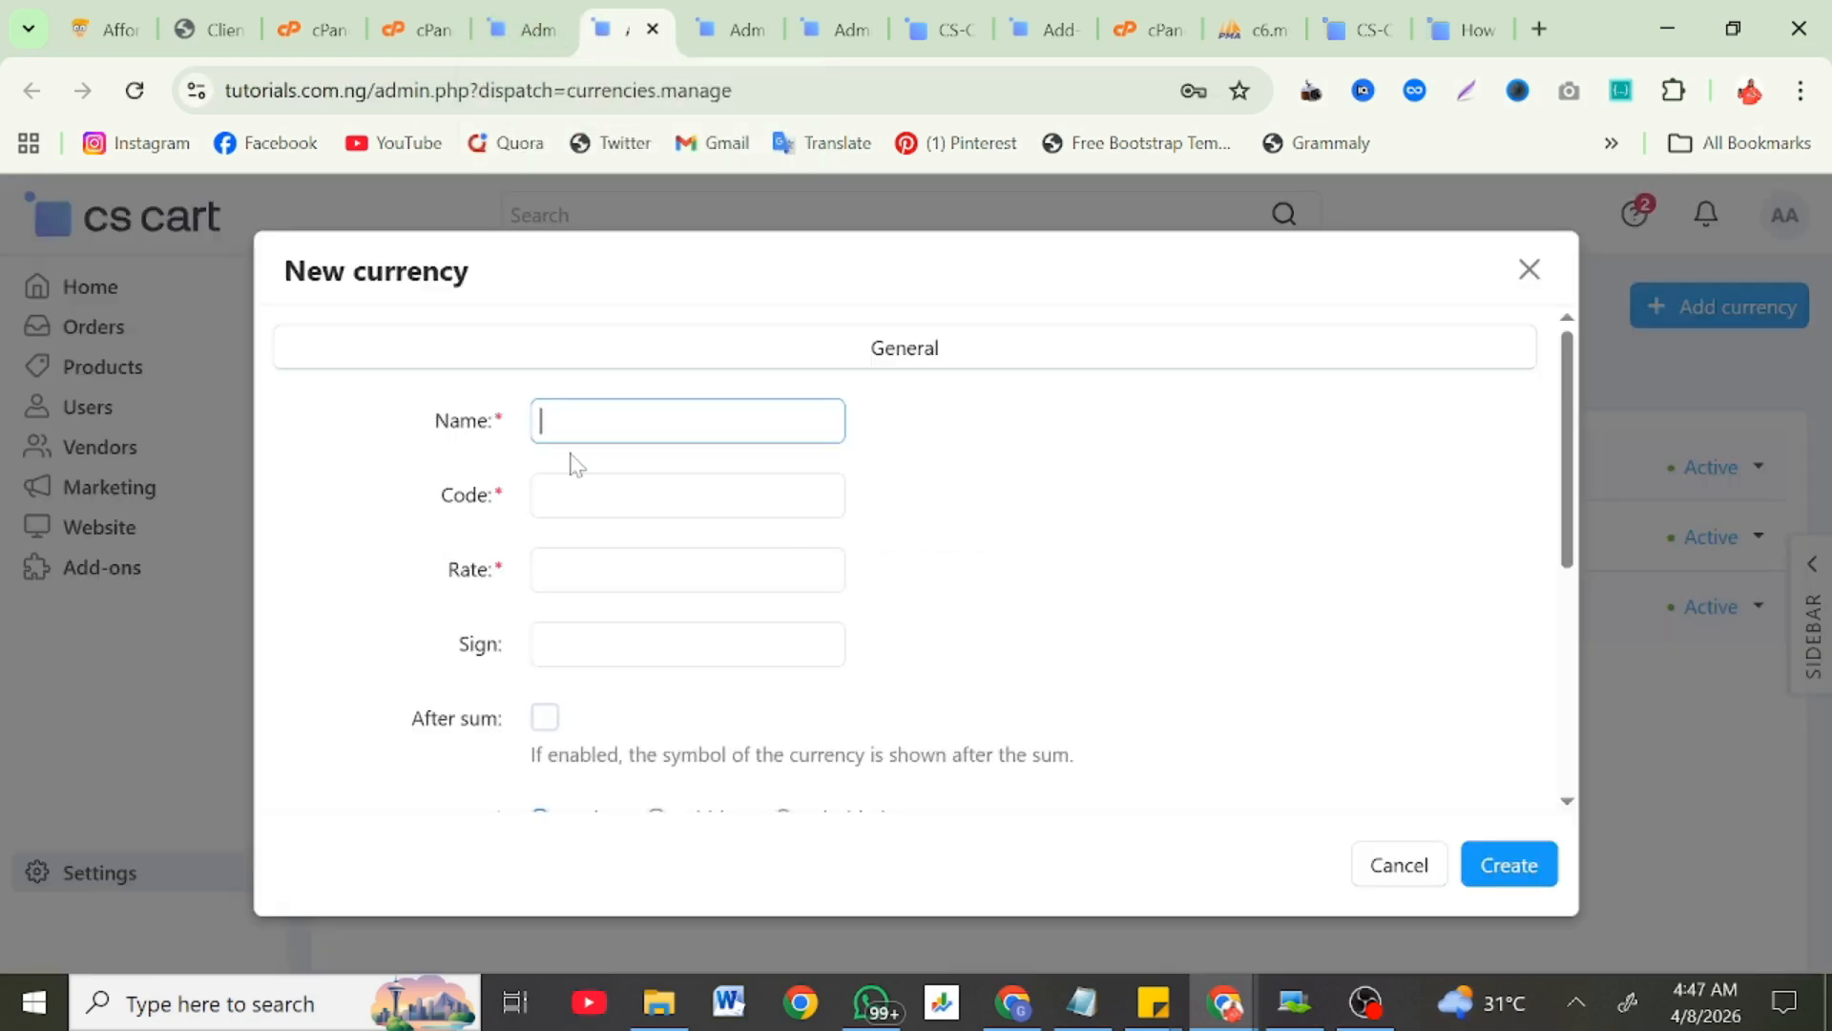
pyautogui.write('Naira')
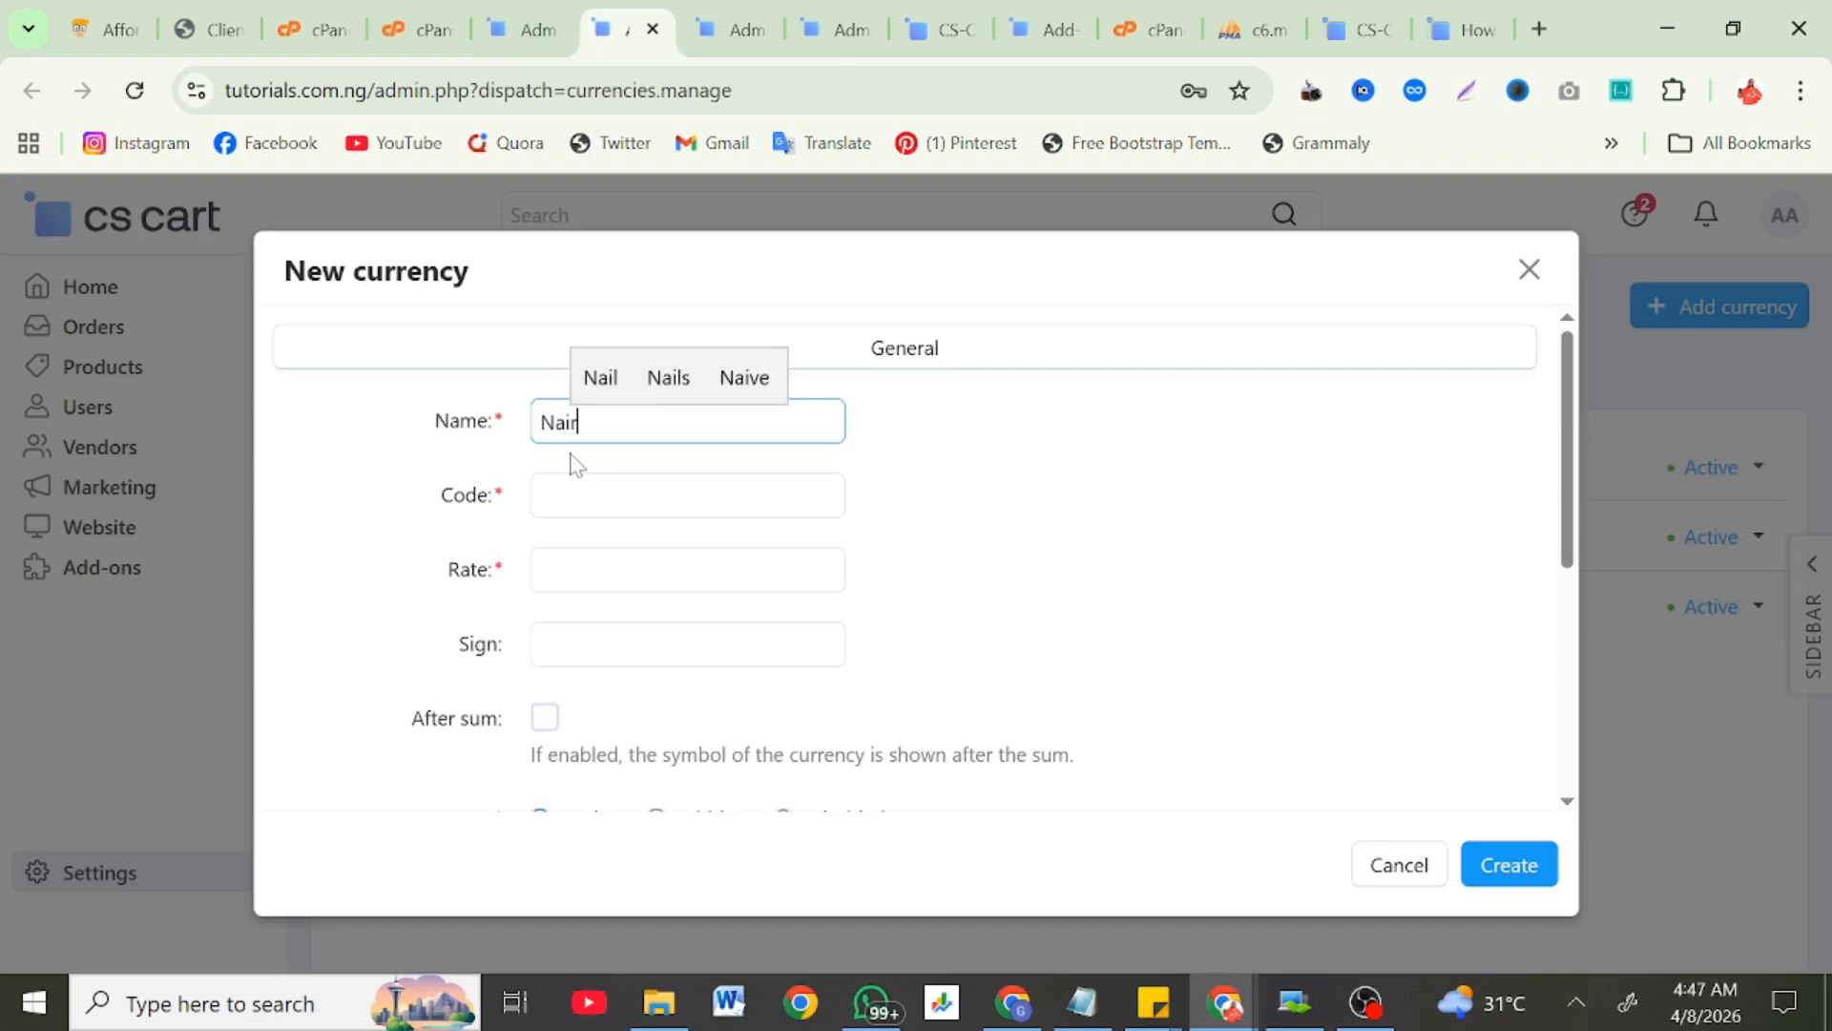
pyautogui.press('Tab')
pyautogui.write('NGN')
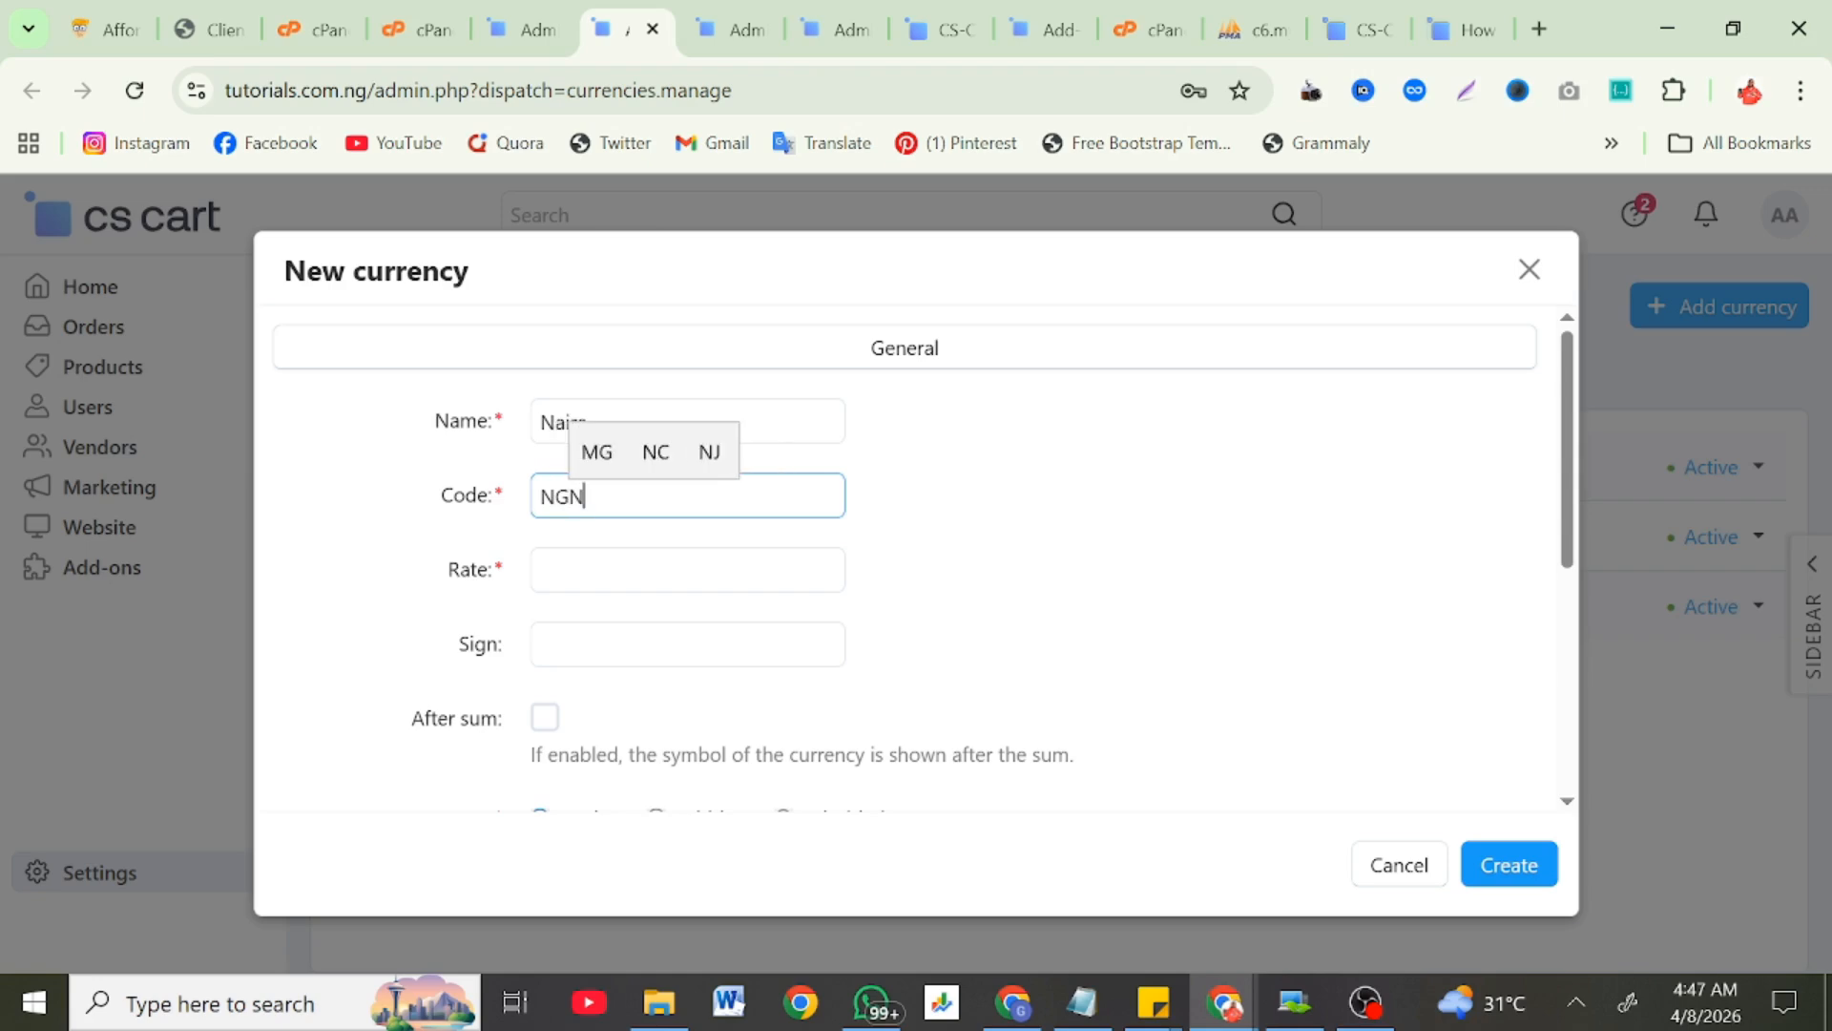
pyautogui.press('Tab')
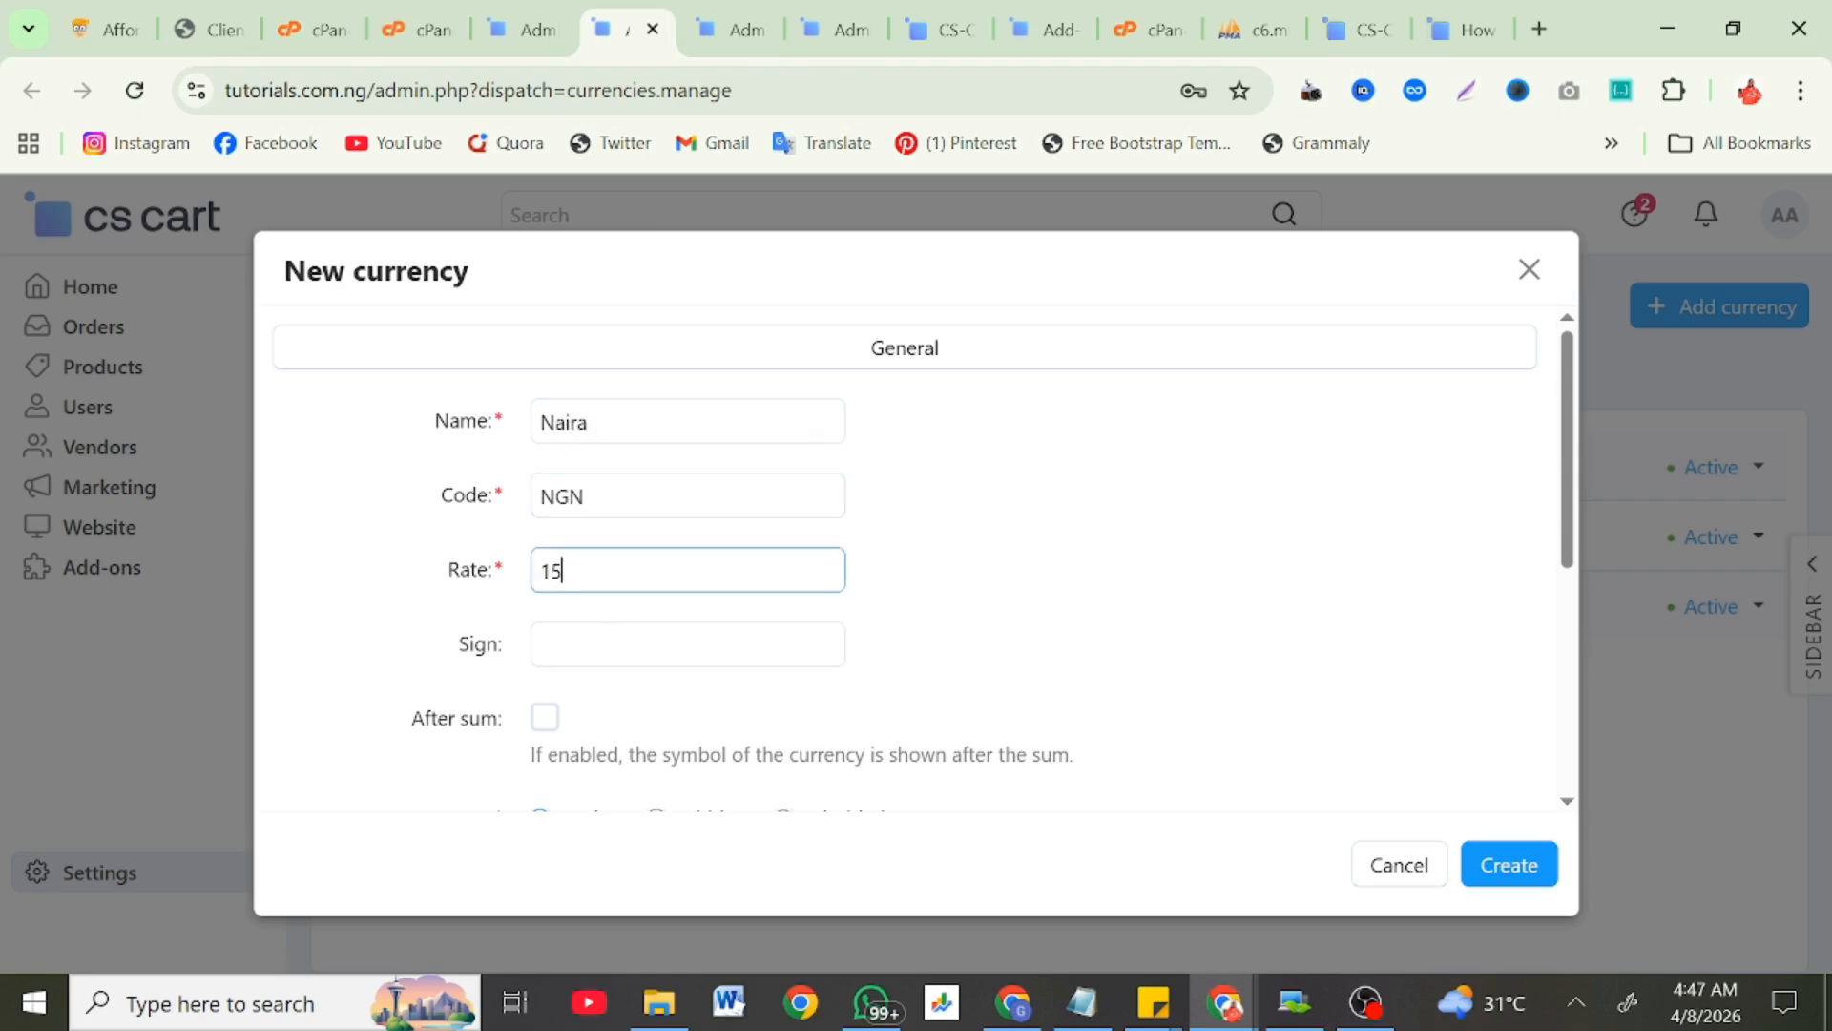
pyautogui.press('Tab')
pyautogui.write('N')
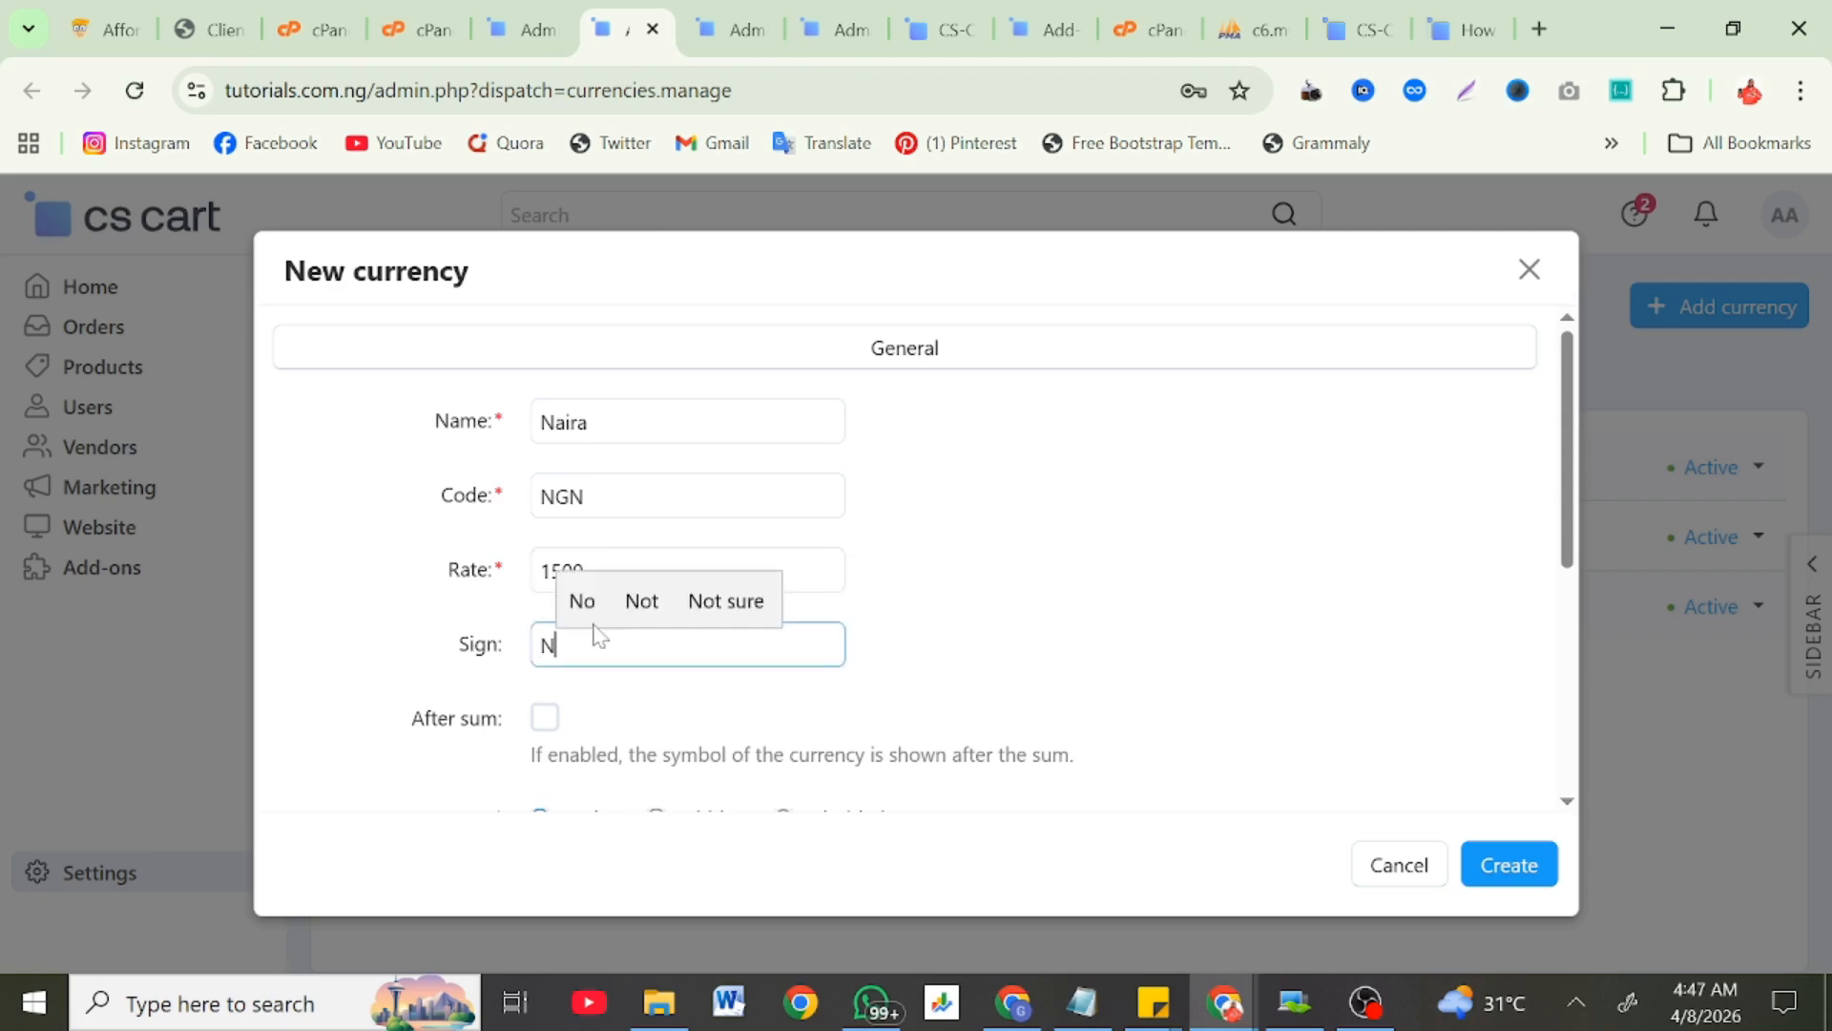
# Step: Use commas as the thousand and decimal separators and create the currency
pyautogui.scroll(-1, 563, 745)
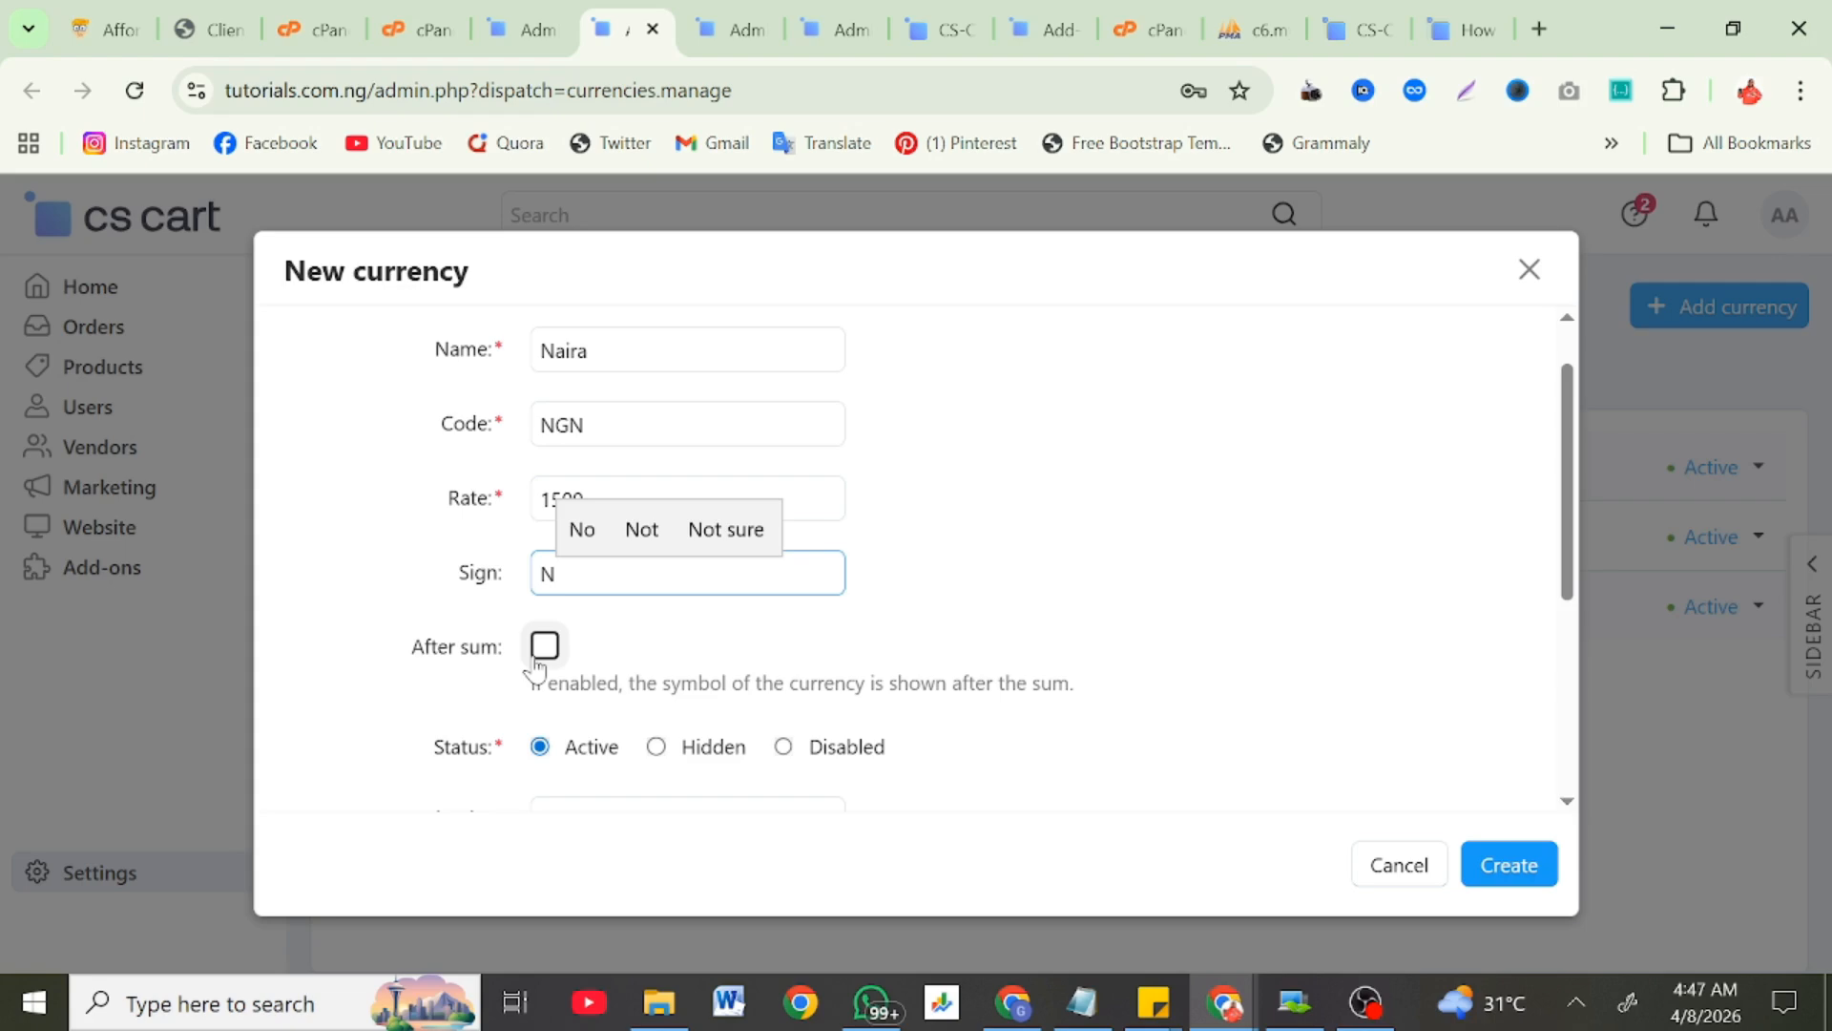
pyautogui.scroll(-3, 525, 674)
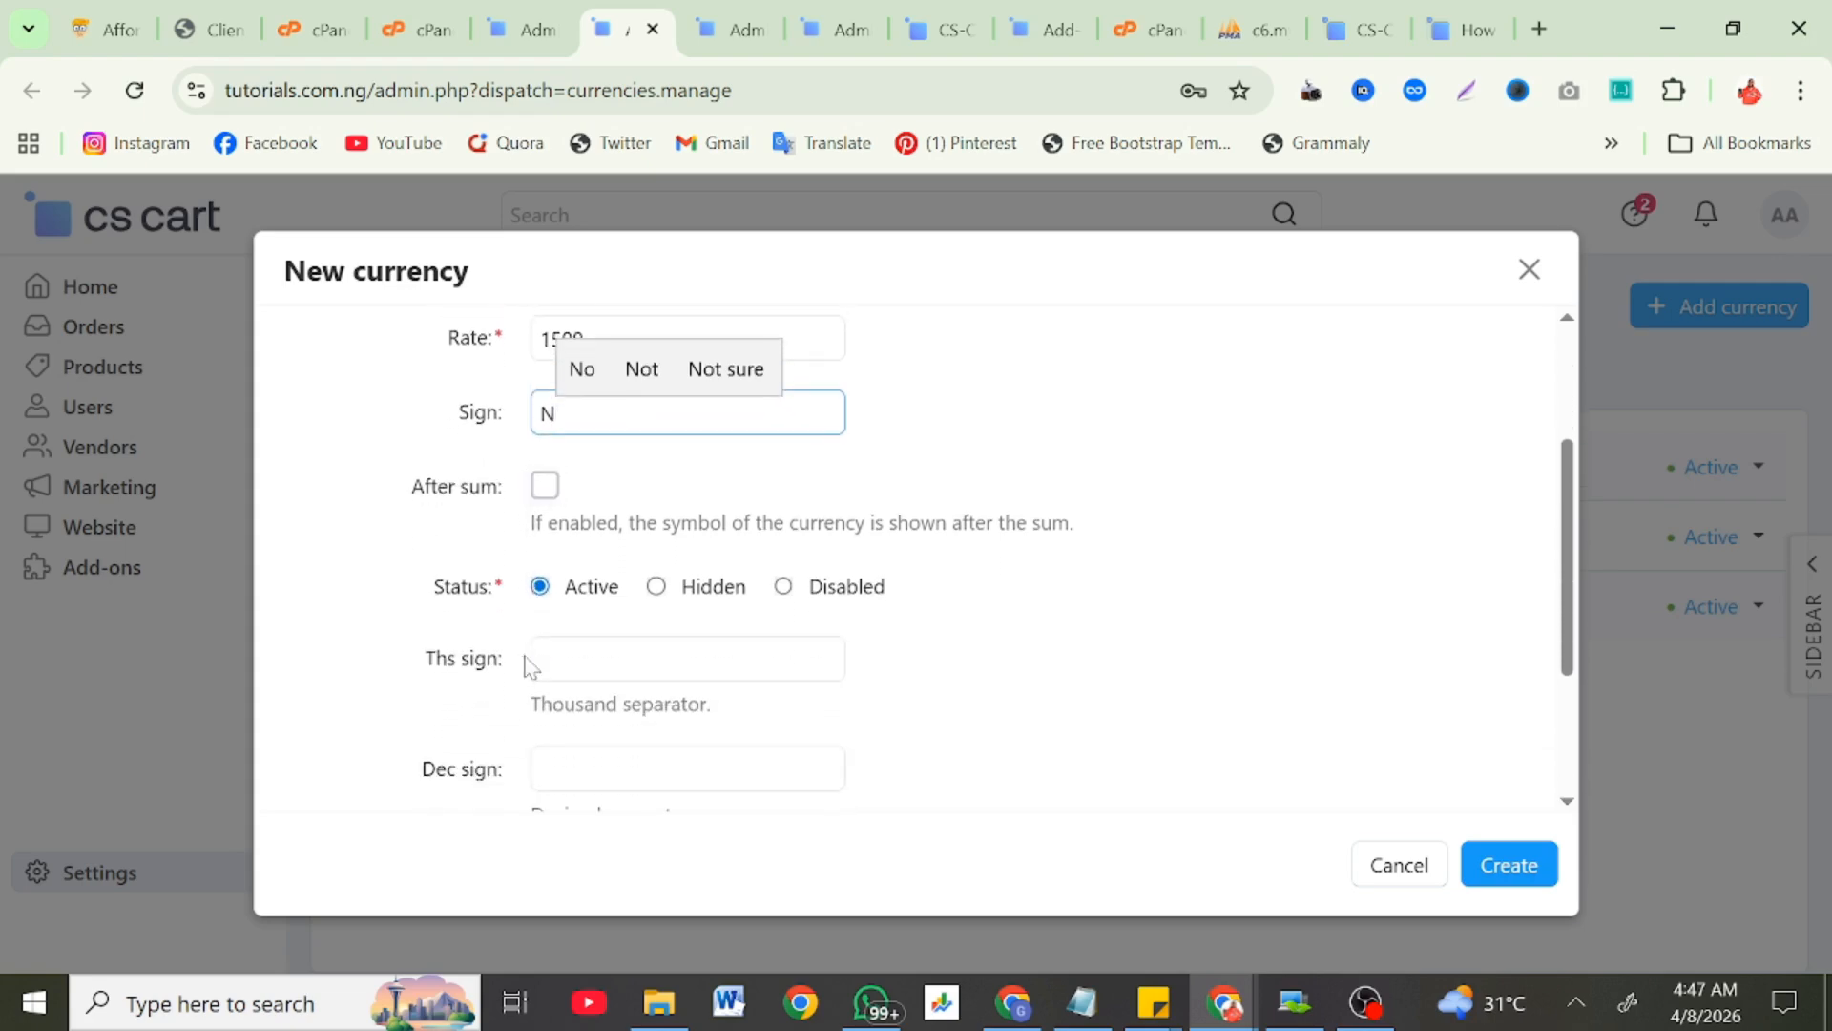
pyautogui.click(577, 562)
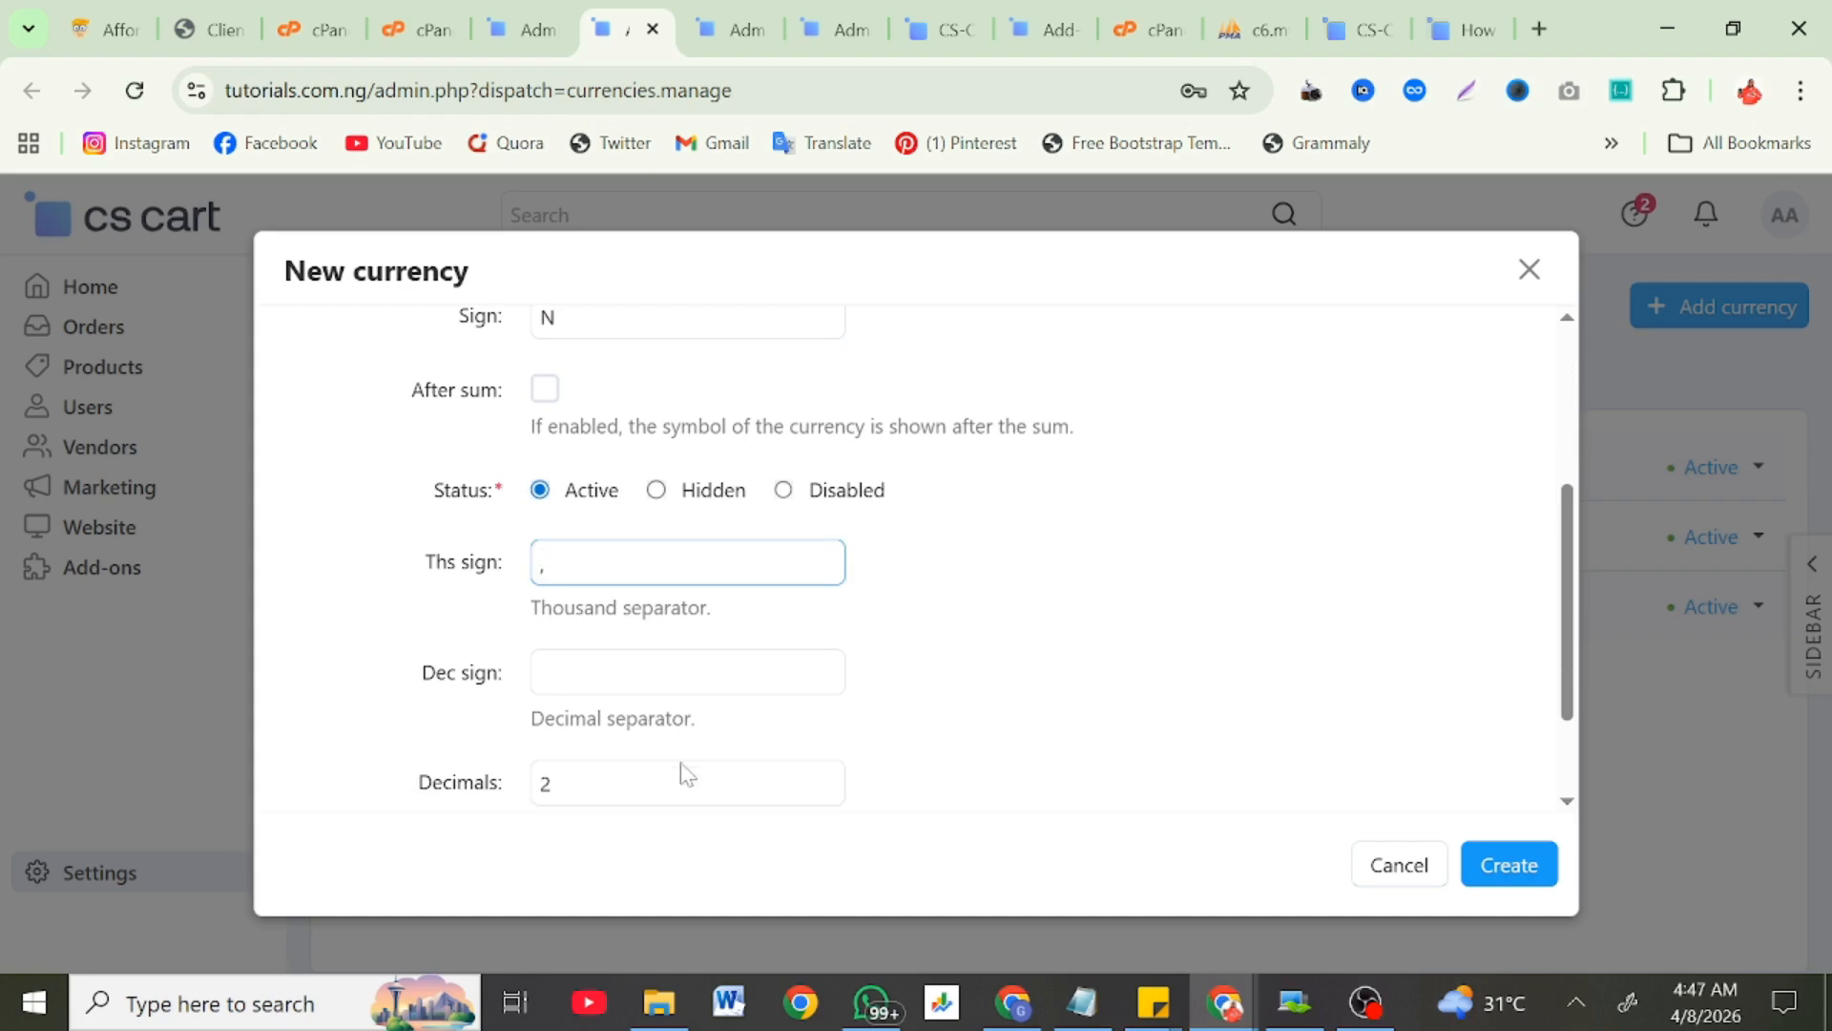
pyautogui.write(',')
pyautogui.press('Tab')
pyautogui.scroll(-2, 916, 554)
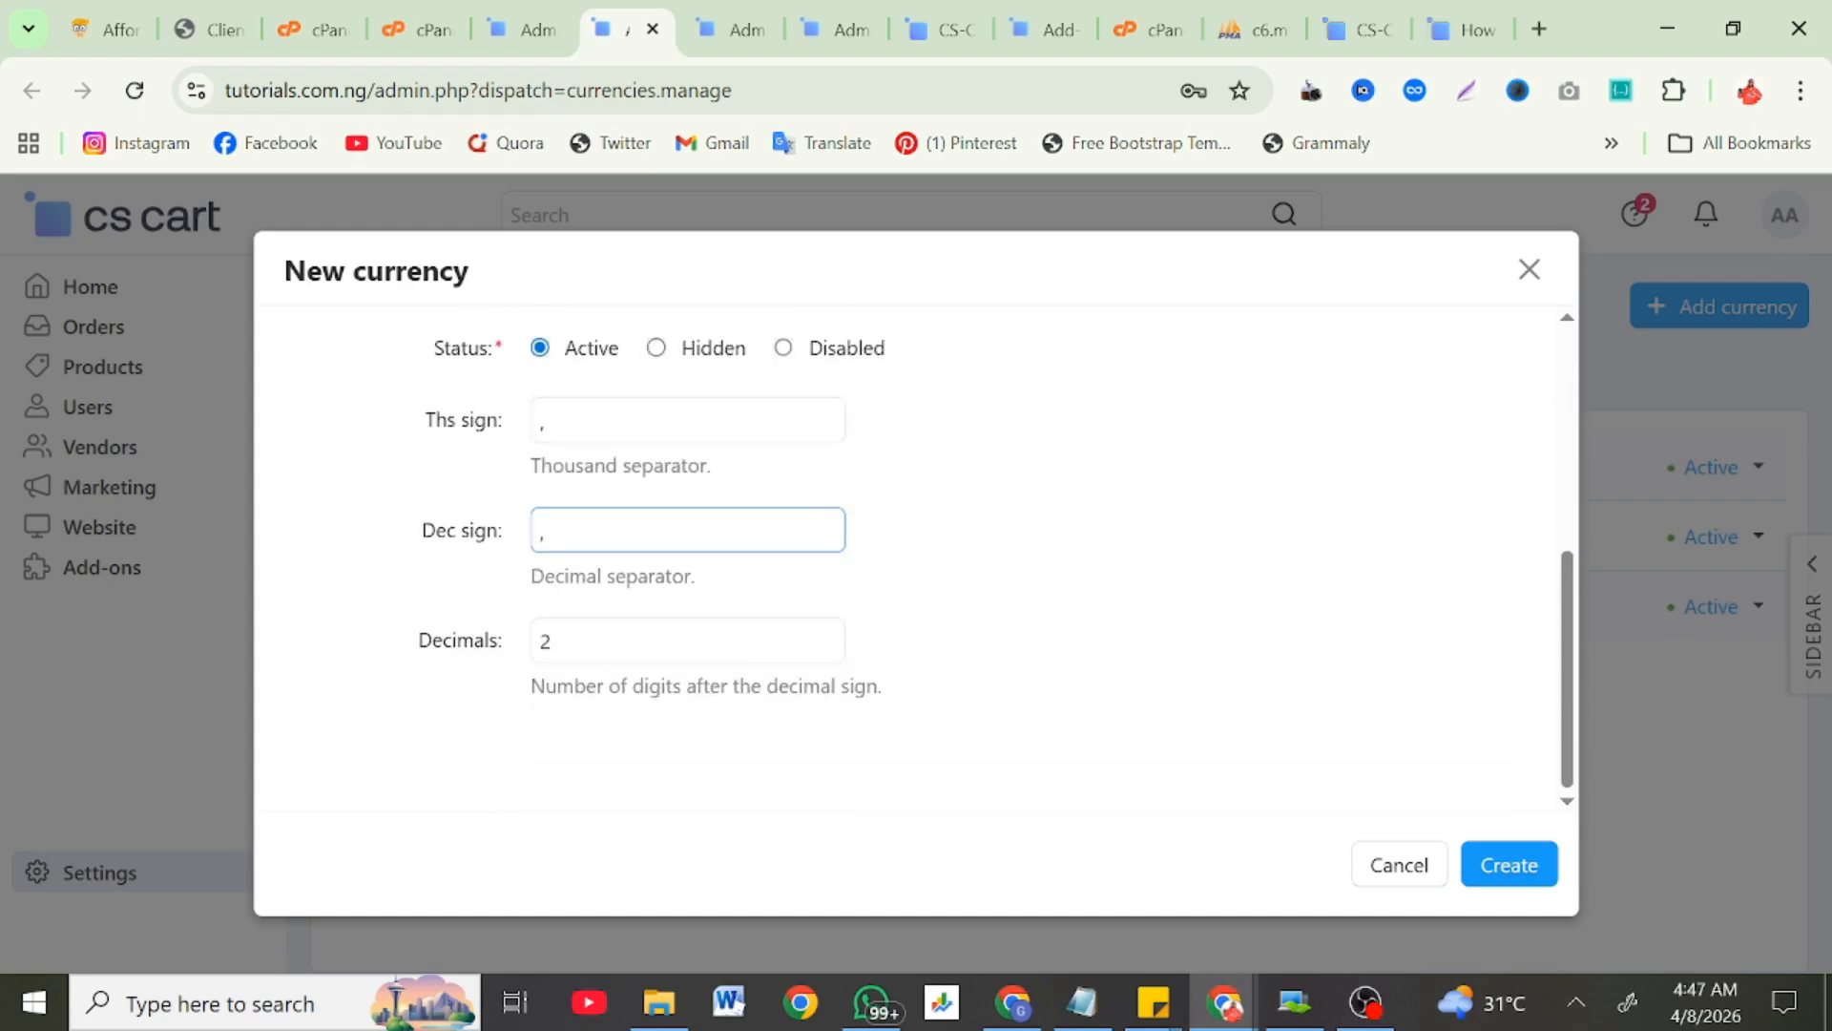
pyautogui.click(1509, 864)
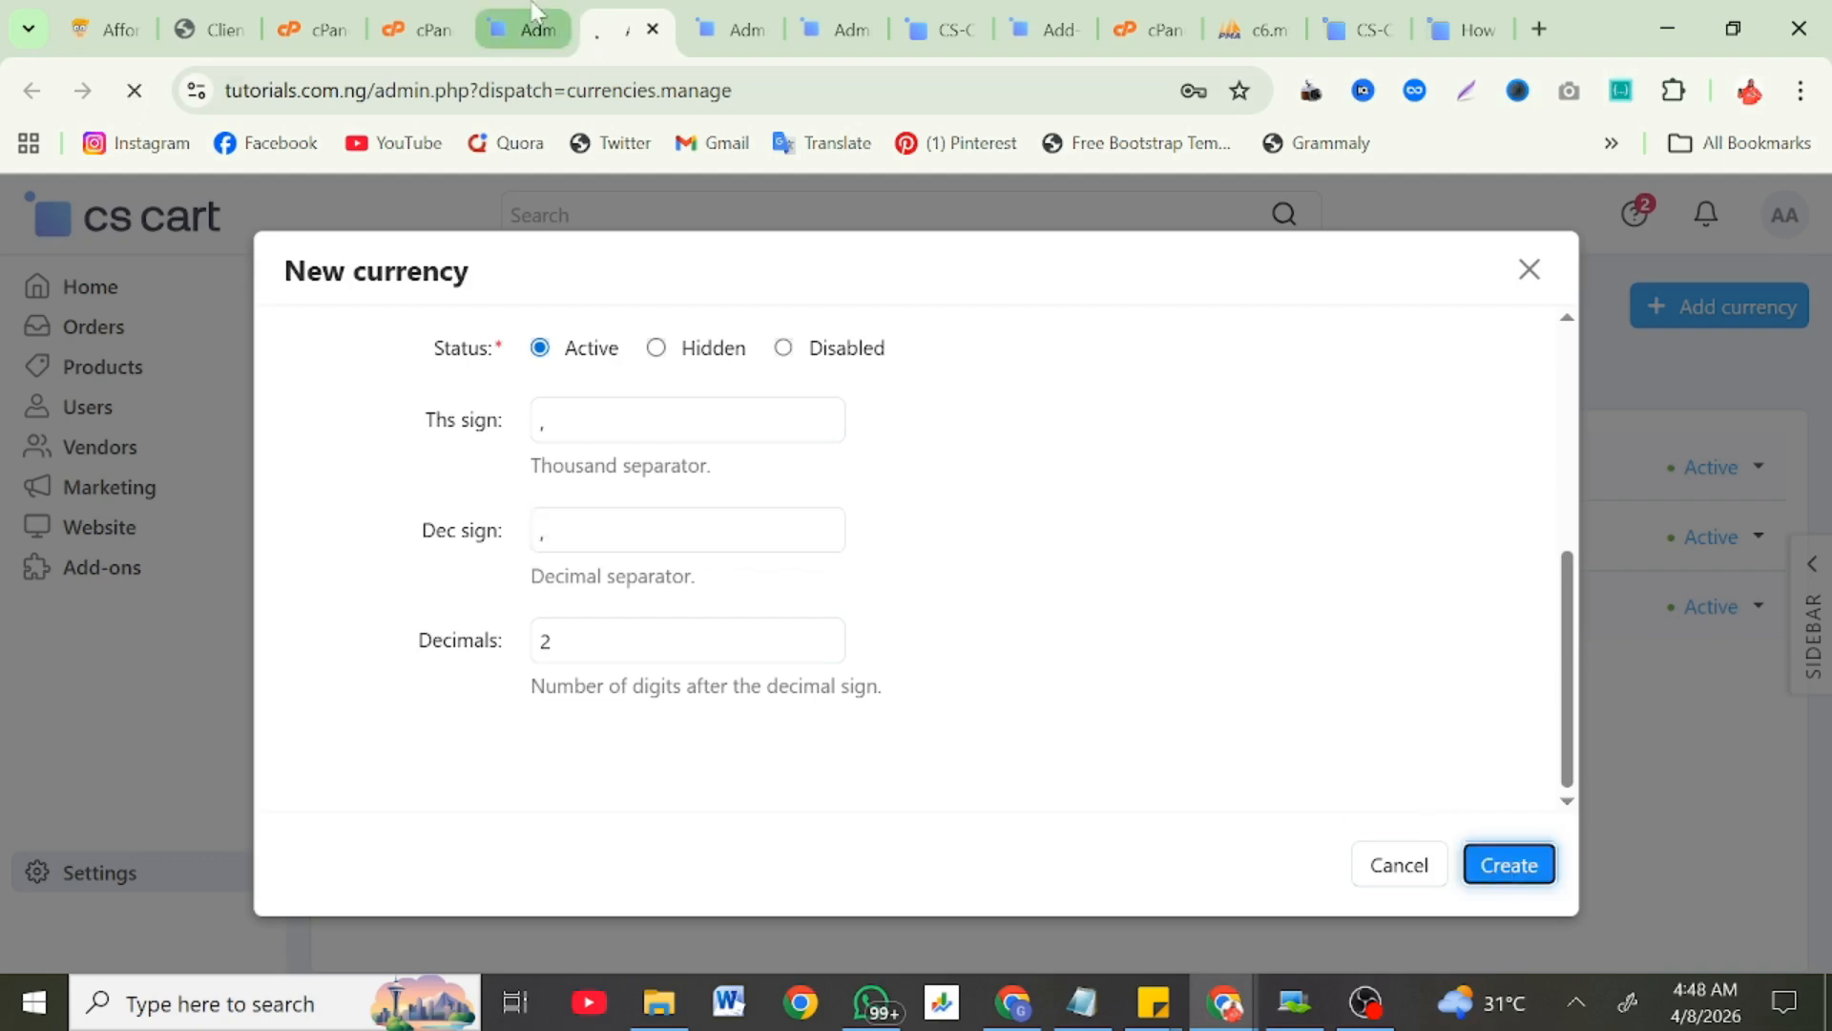
# Step: Open the storefront's All vendors page from the Manage sellers step in a new tab
pyautogui.scroll(-1, 824, 762)
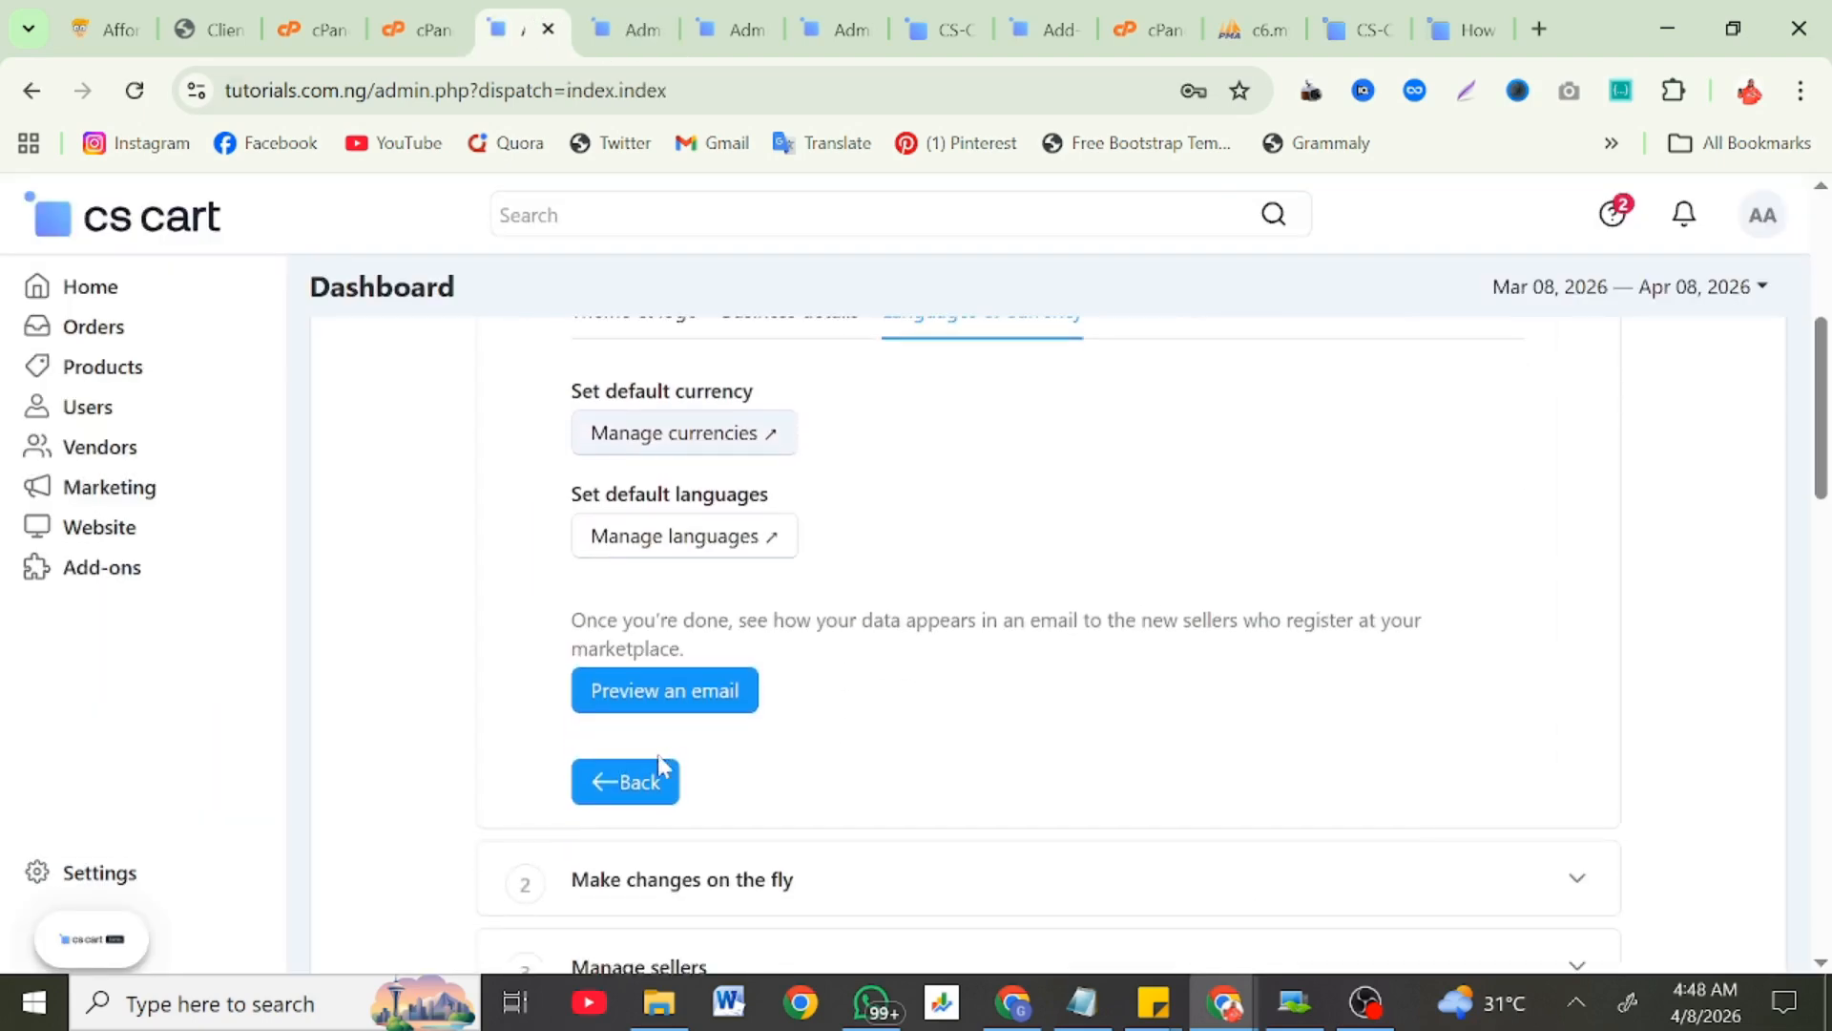
pyautogui.scroll(-3, 719, 781)
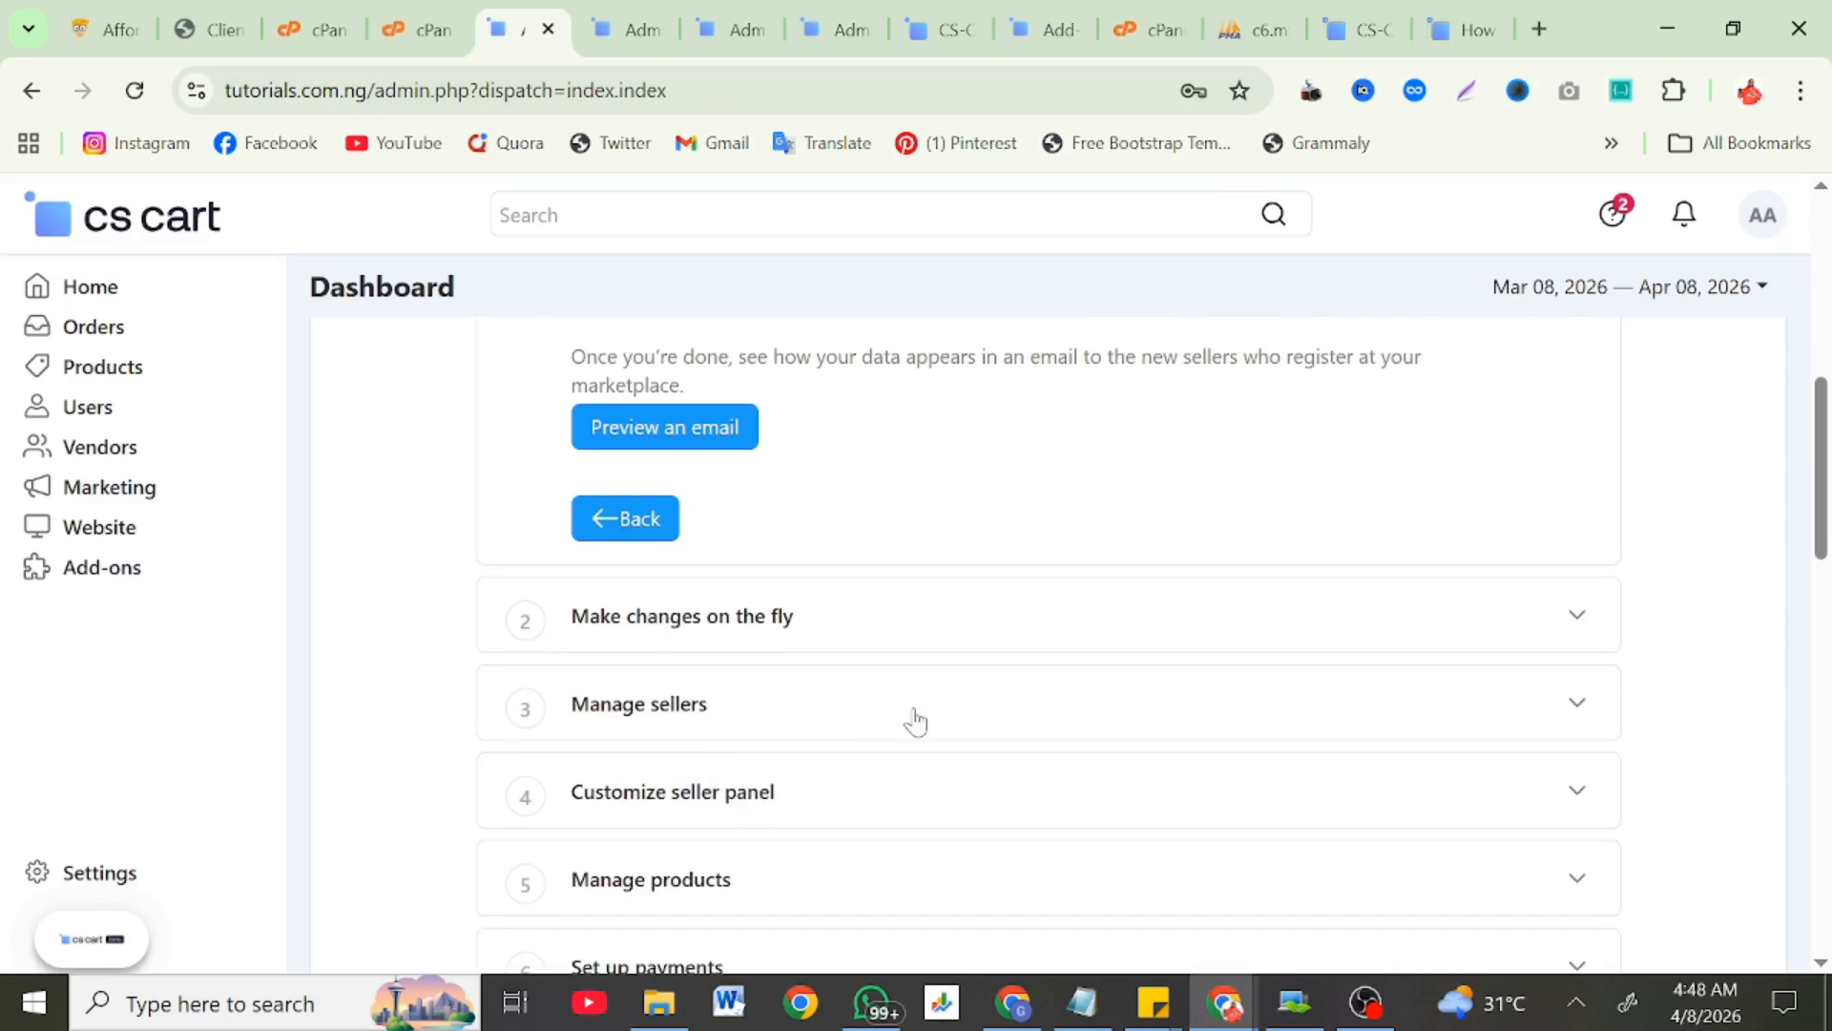
pyautogui.click(1581, 708)
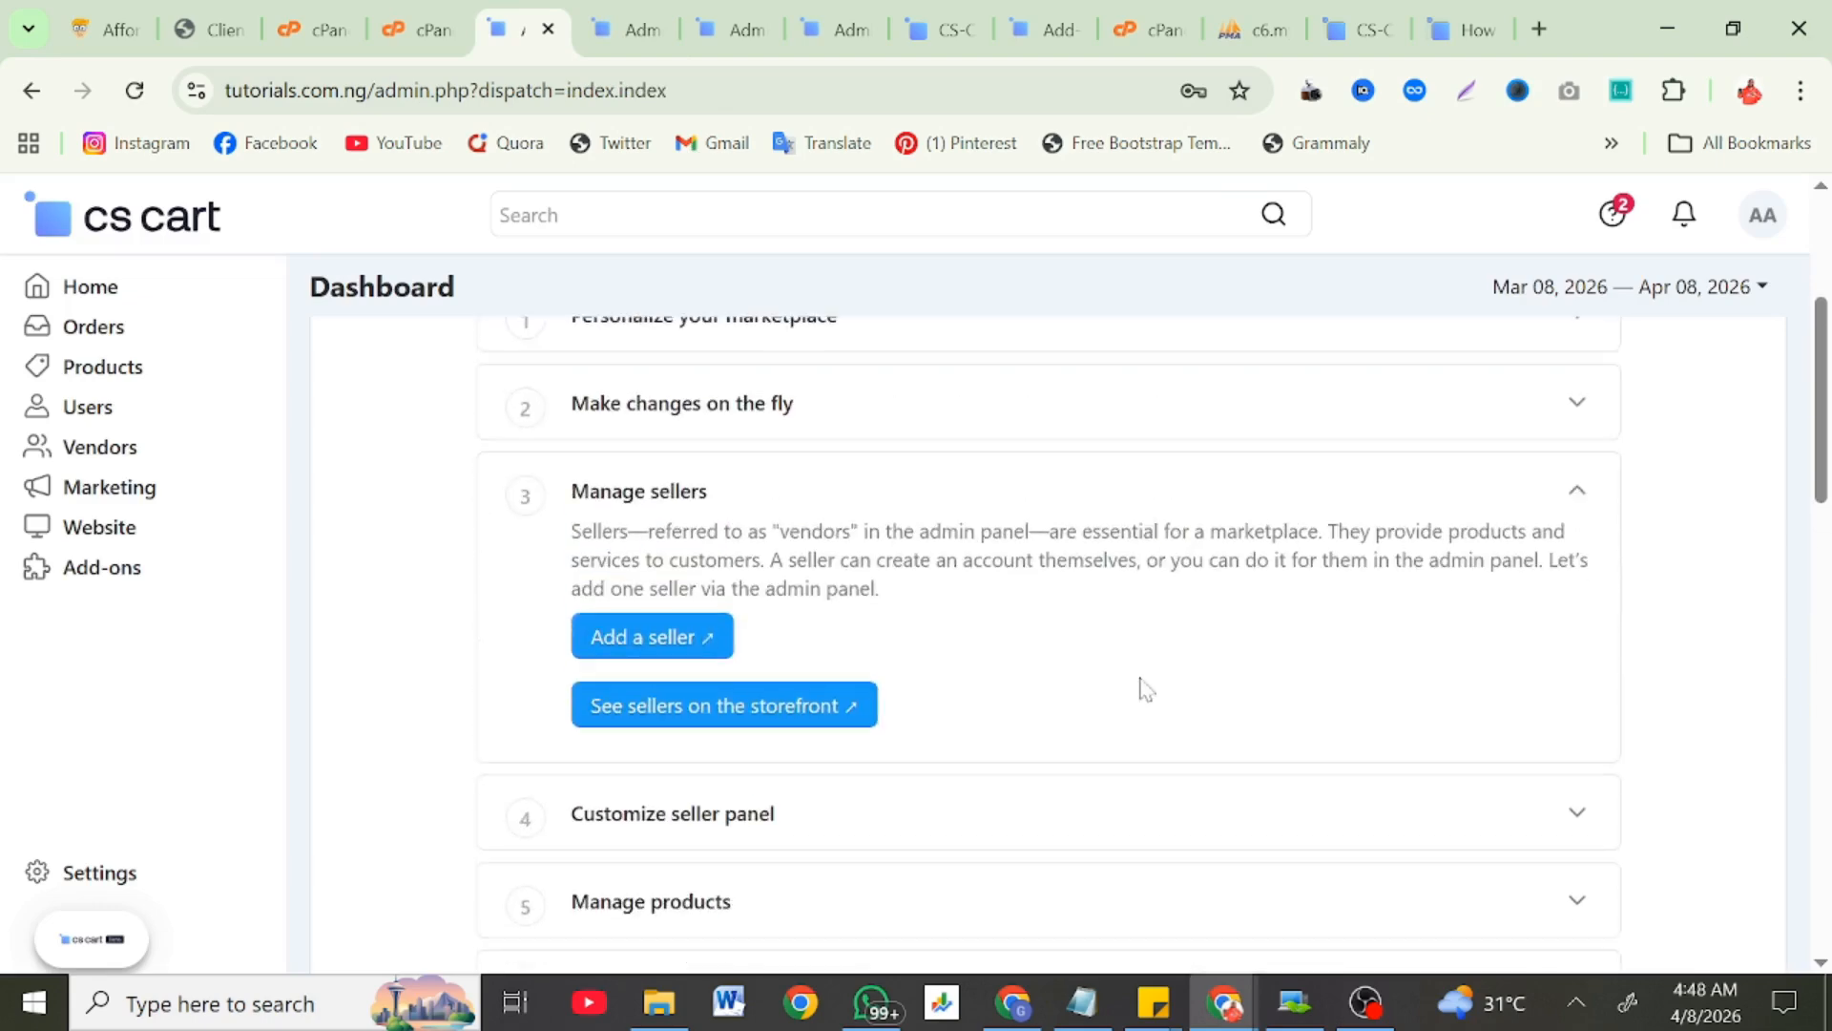
pyautogui.rightClick(703, 717)
pyautogui.click(769, 350)
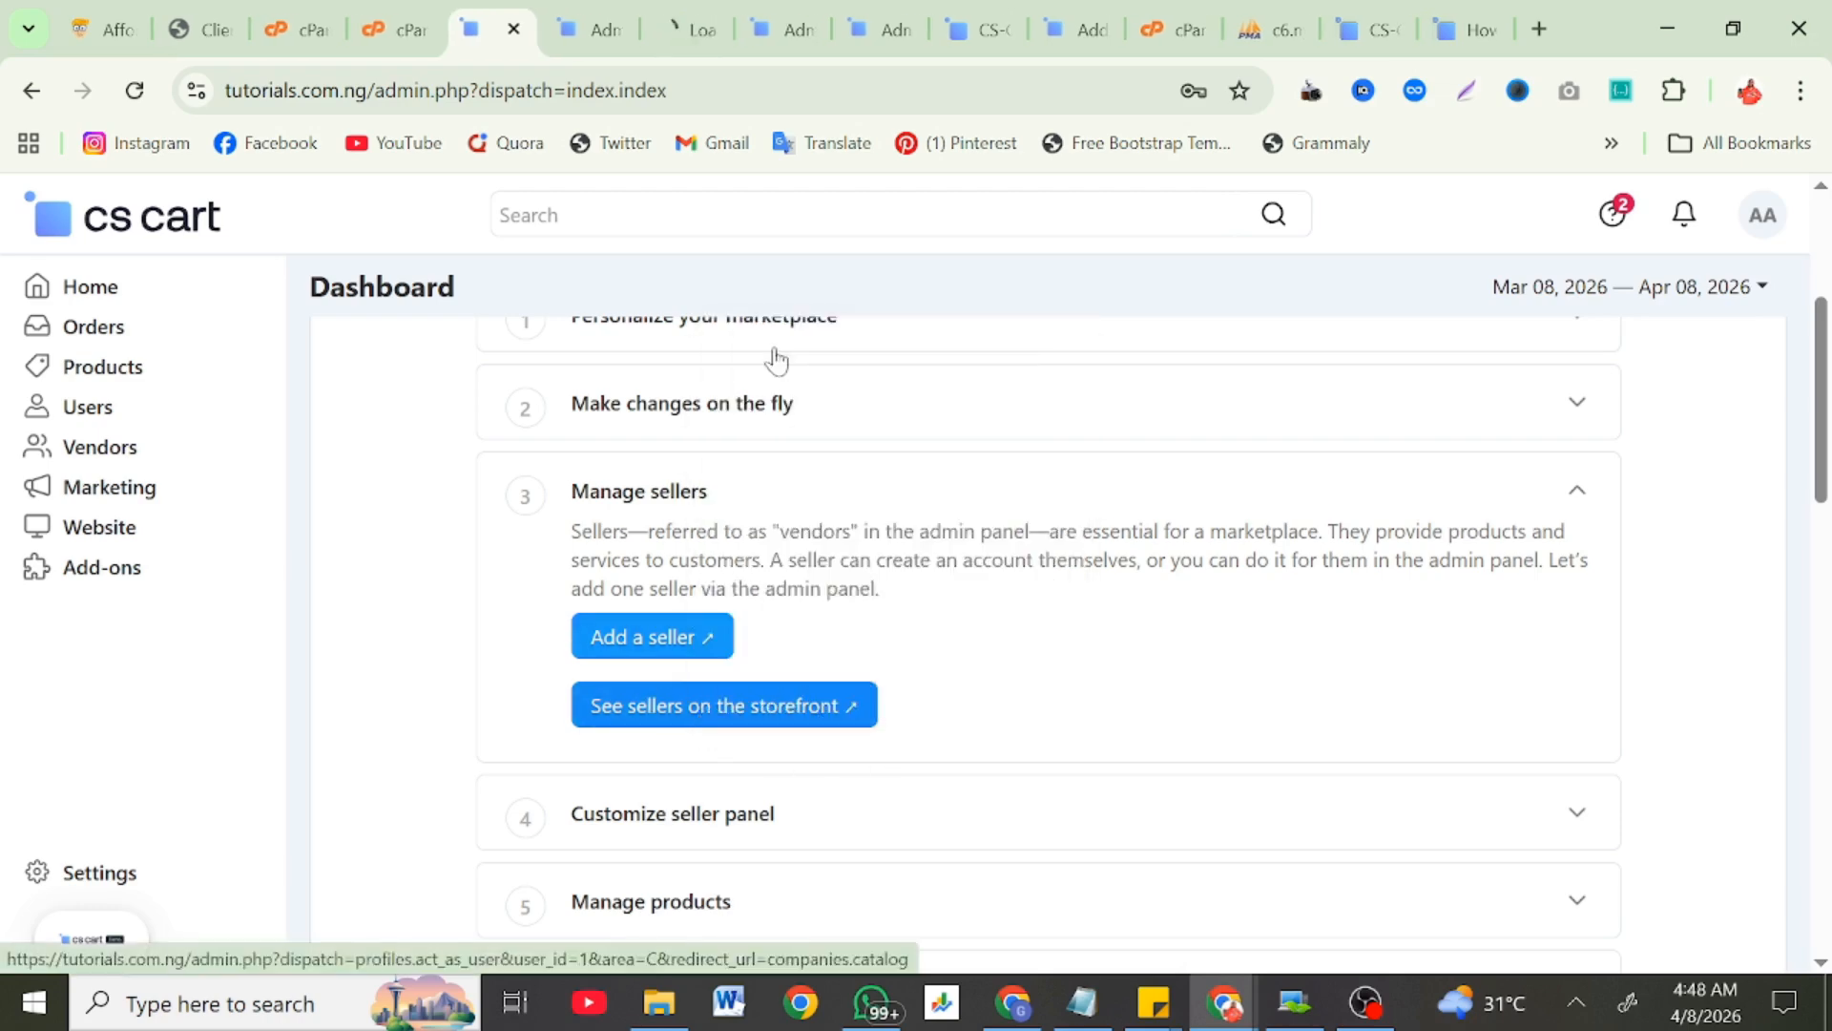
pyautogui.click(668, 33)
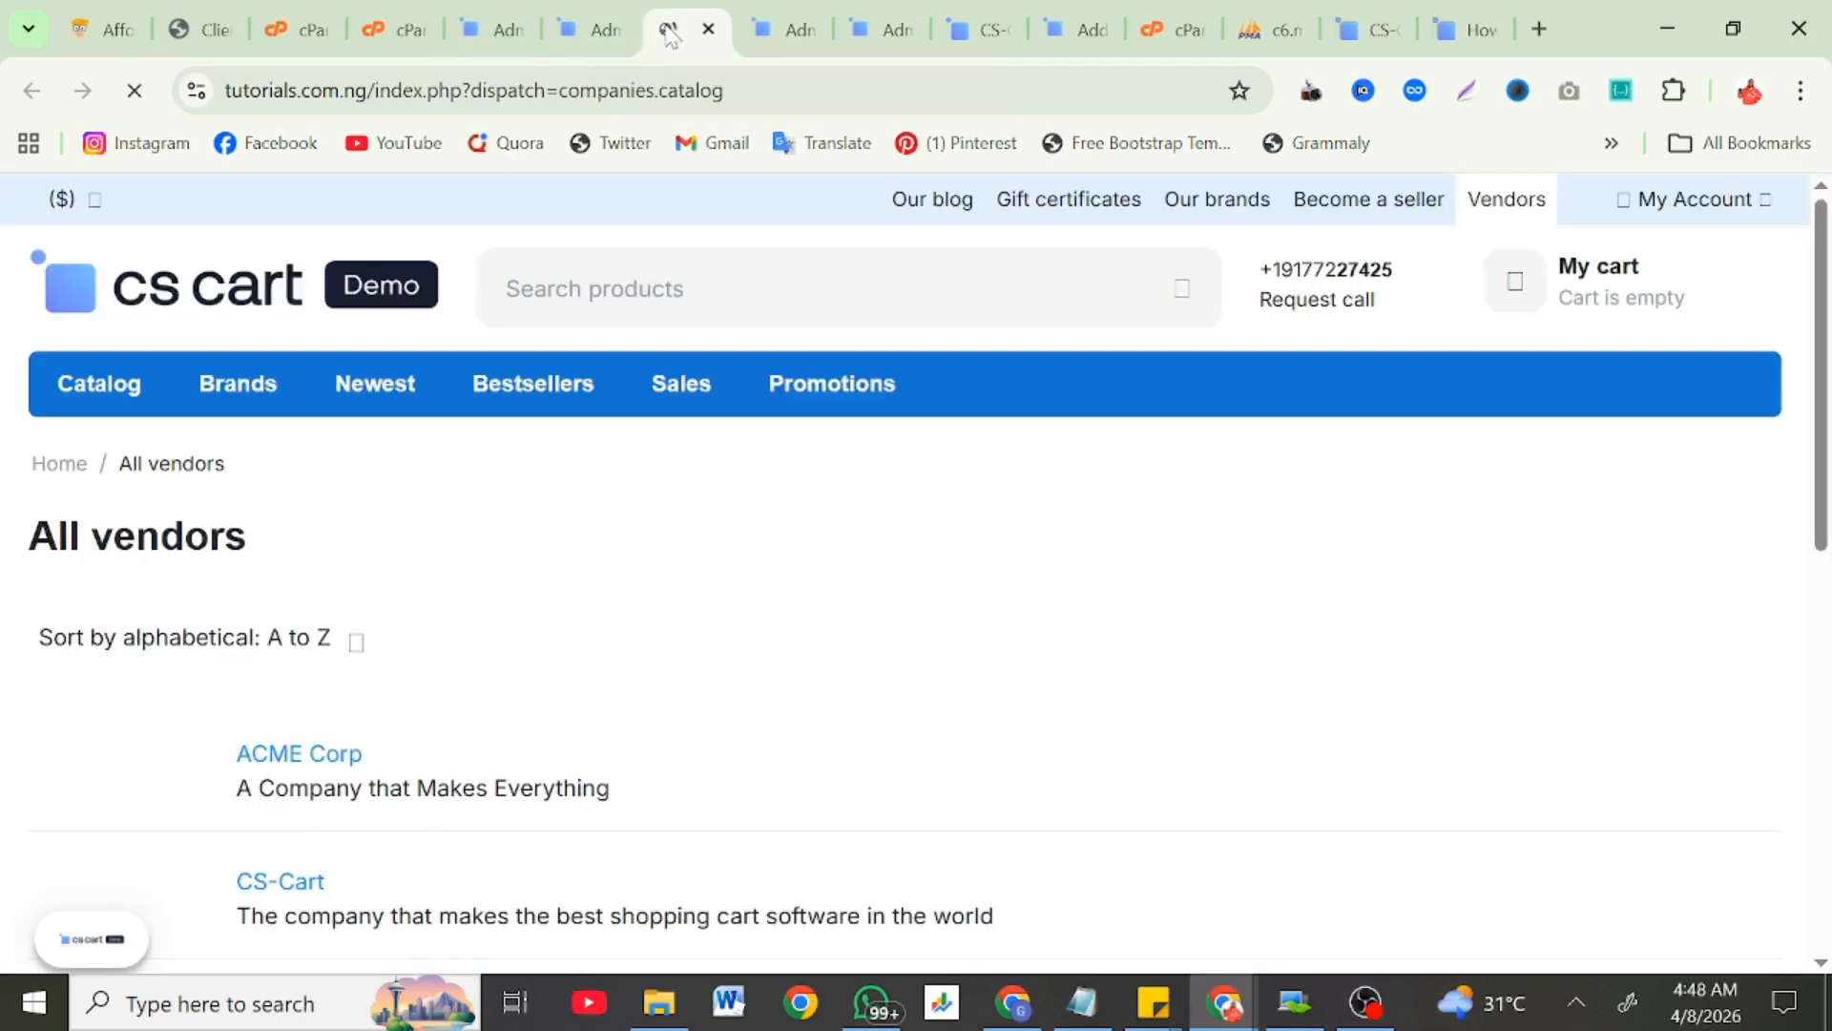
# Step: Accept the storefront cookie notice, check the account menu, and return to the admin Currencies tab
pyautogui.scroll(-2, 444, 661)
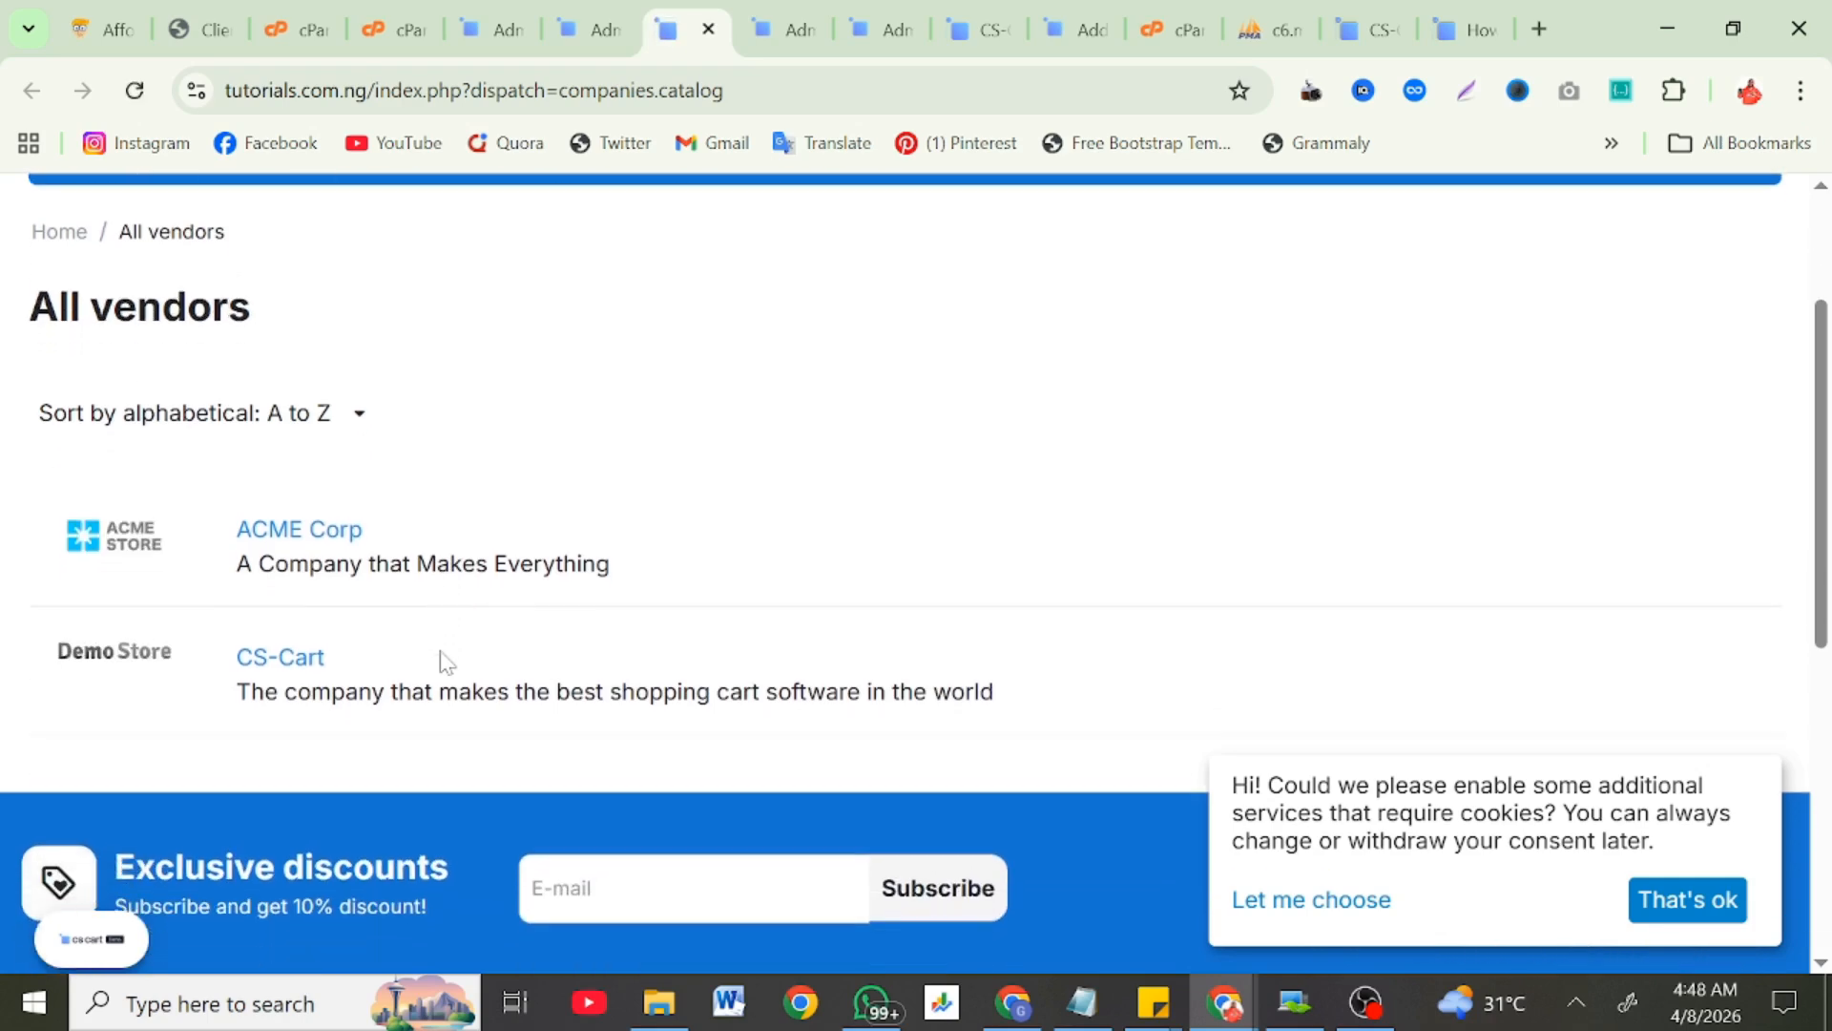
pyautogui.scroll(-2, 1635, 924)
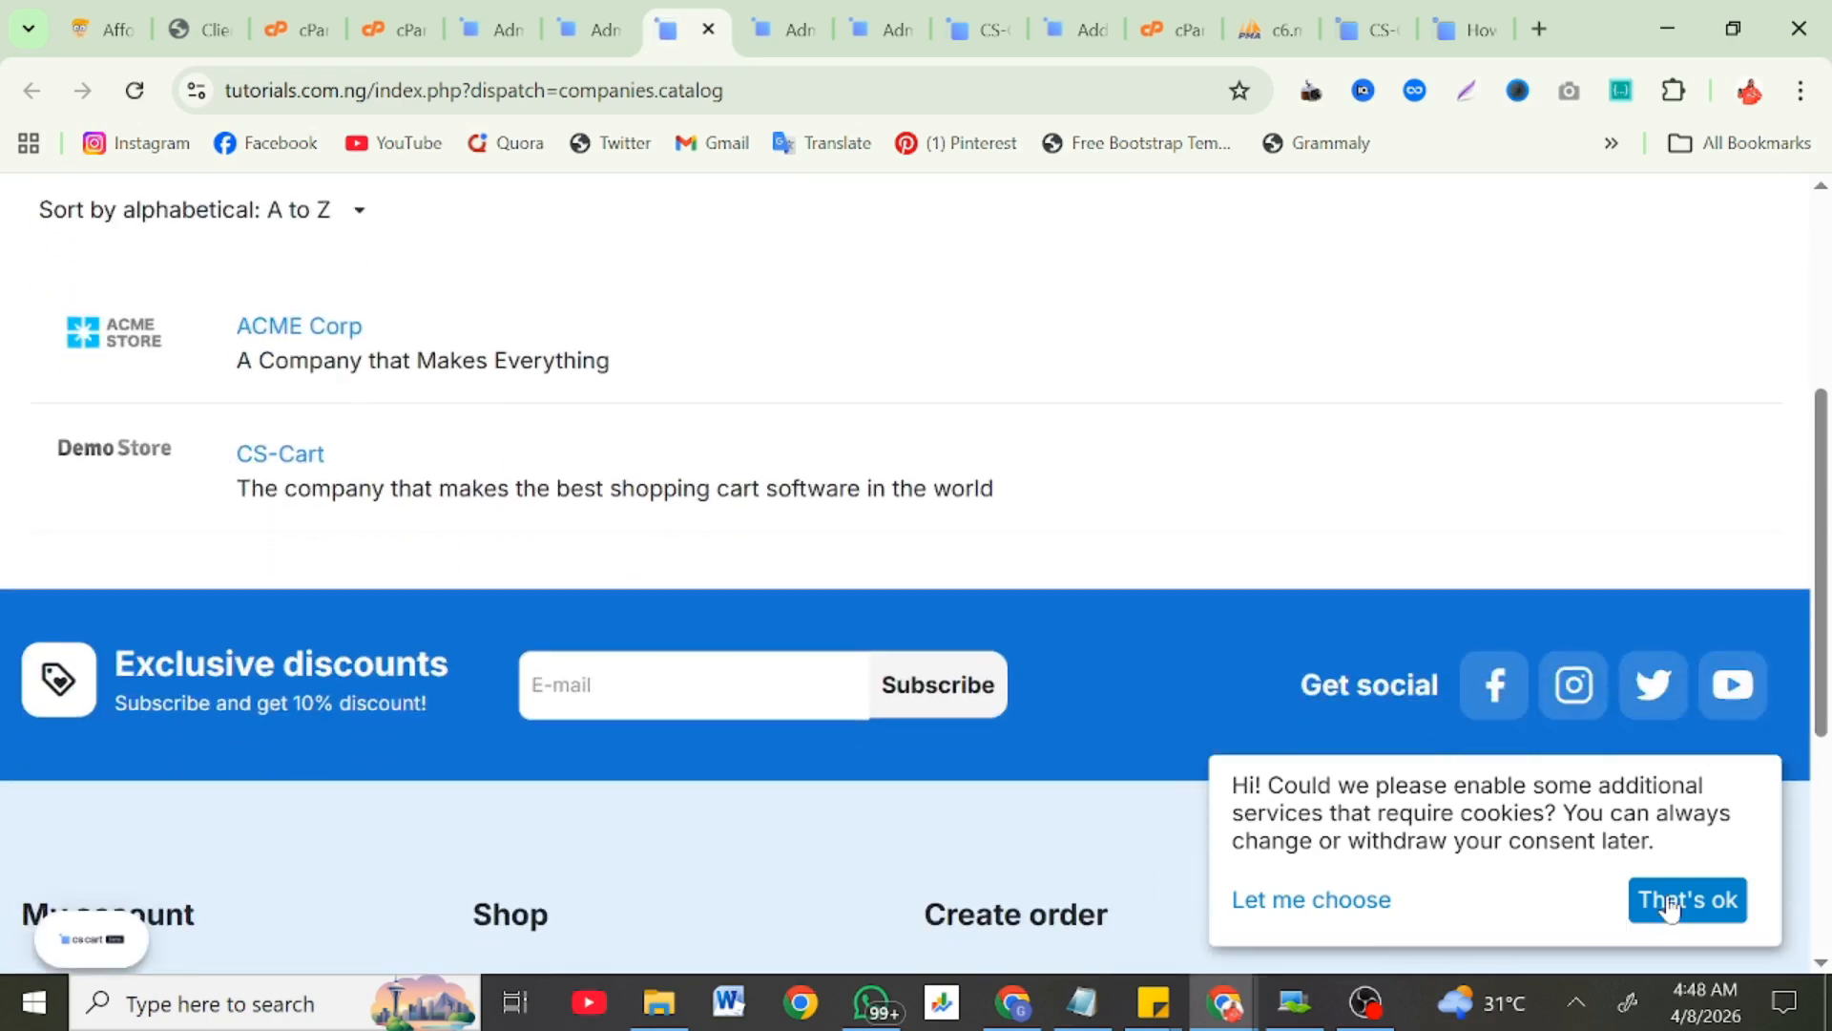
pyautogui.click(1645, 904)
pyautogui.scroll(-3, 1153, 832)
pyautogui.scroll(-2, 1152, 832)
pyautogui.scroll(9, 1145, 830)
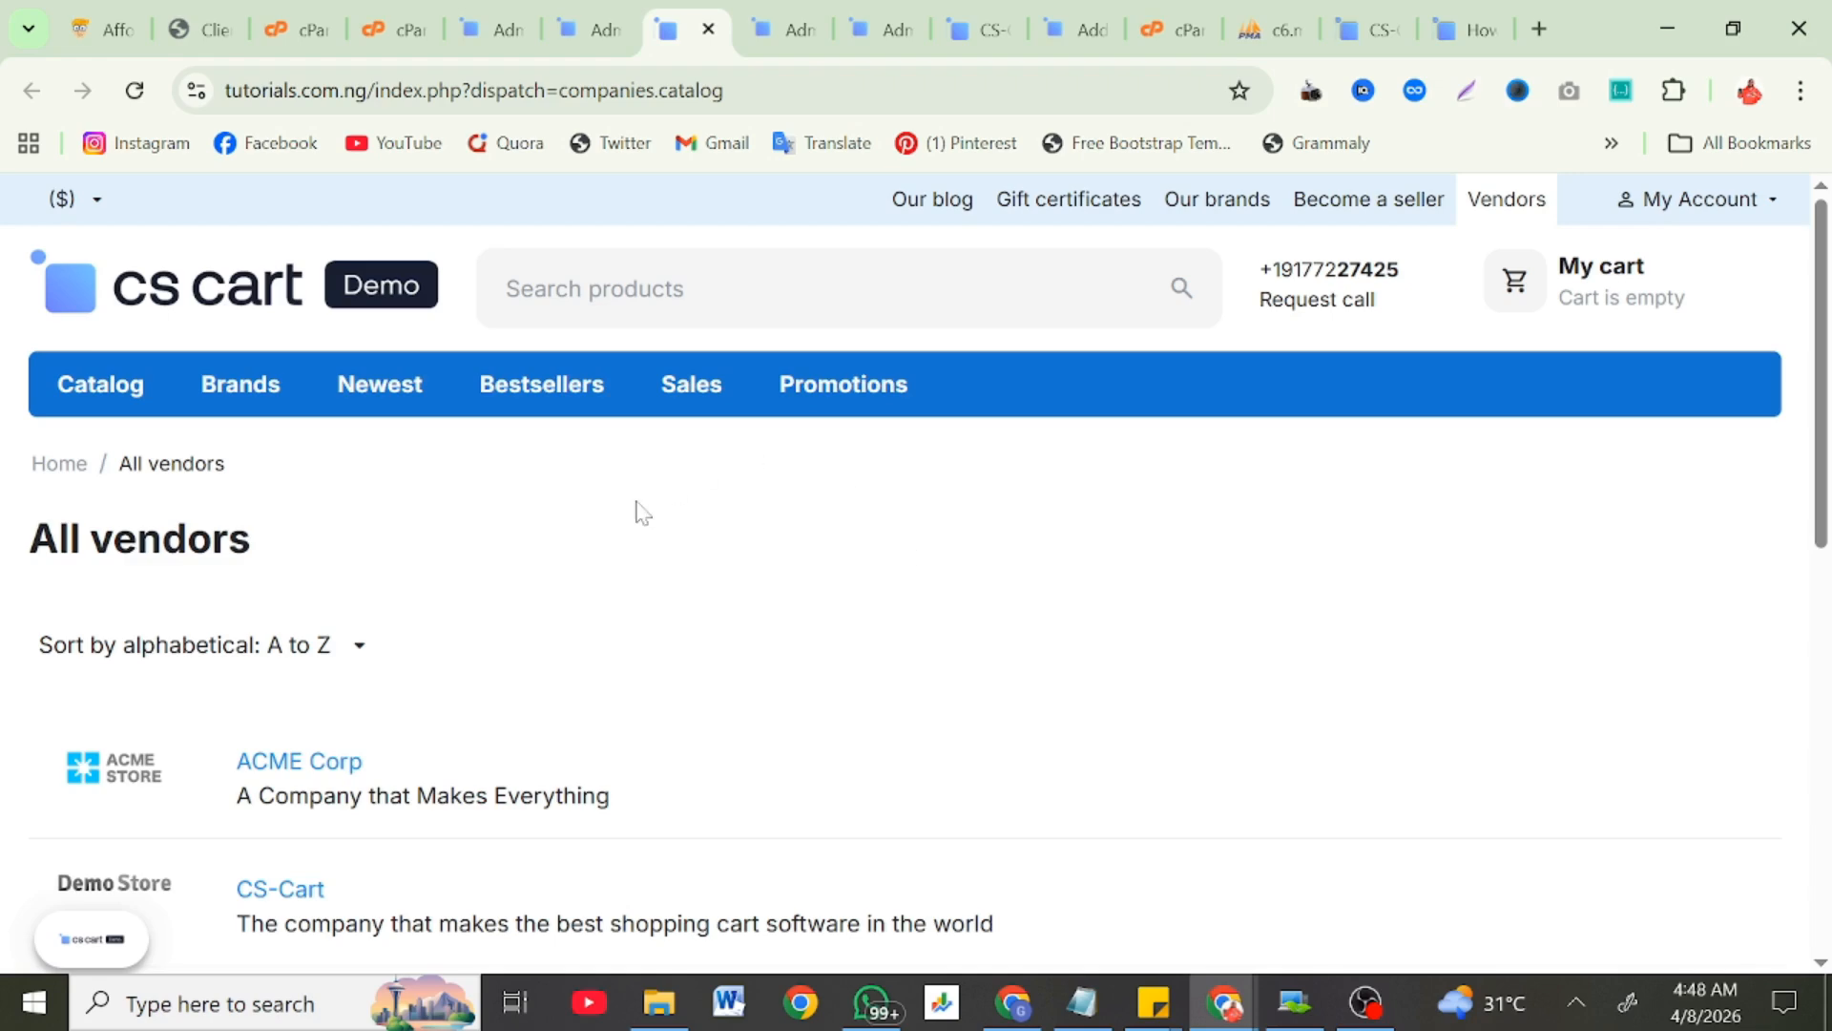
pyautogui.click(1755, 200)
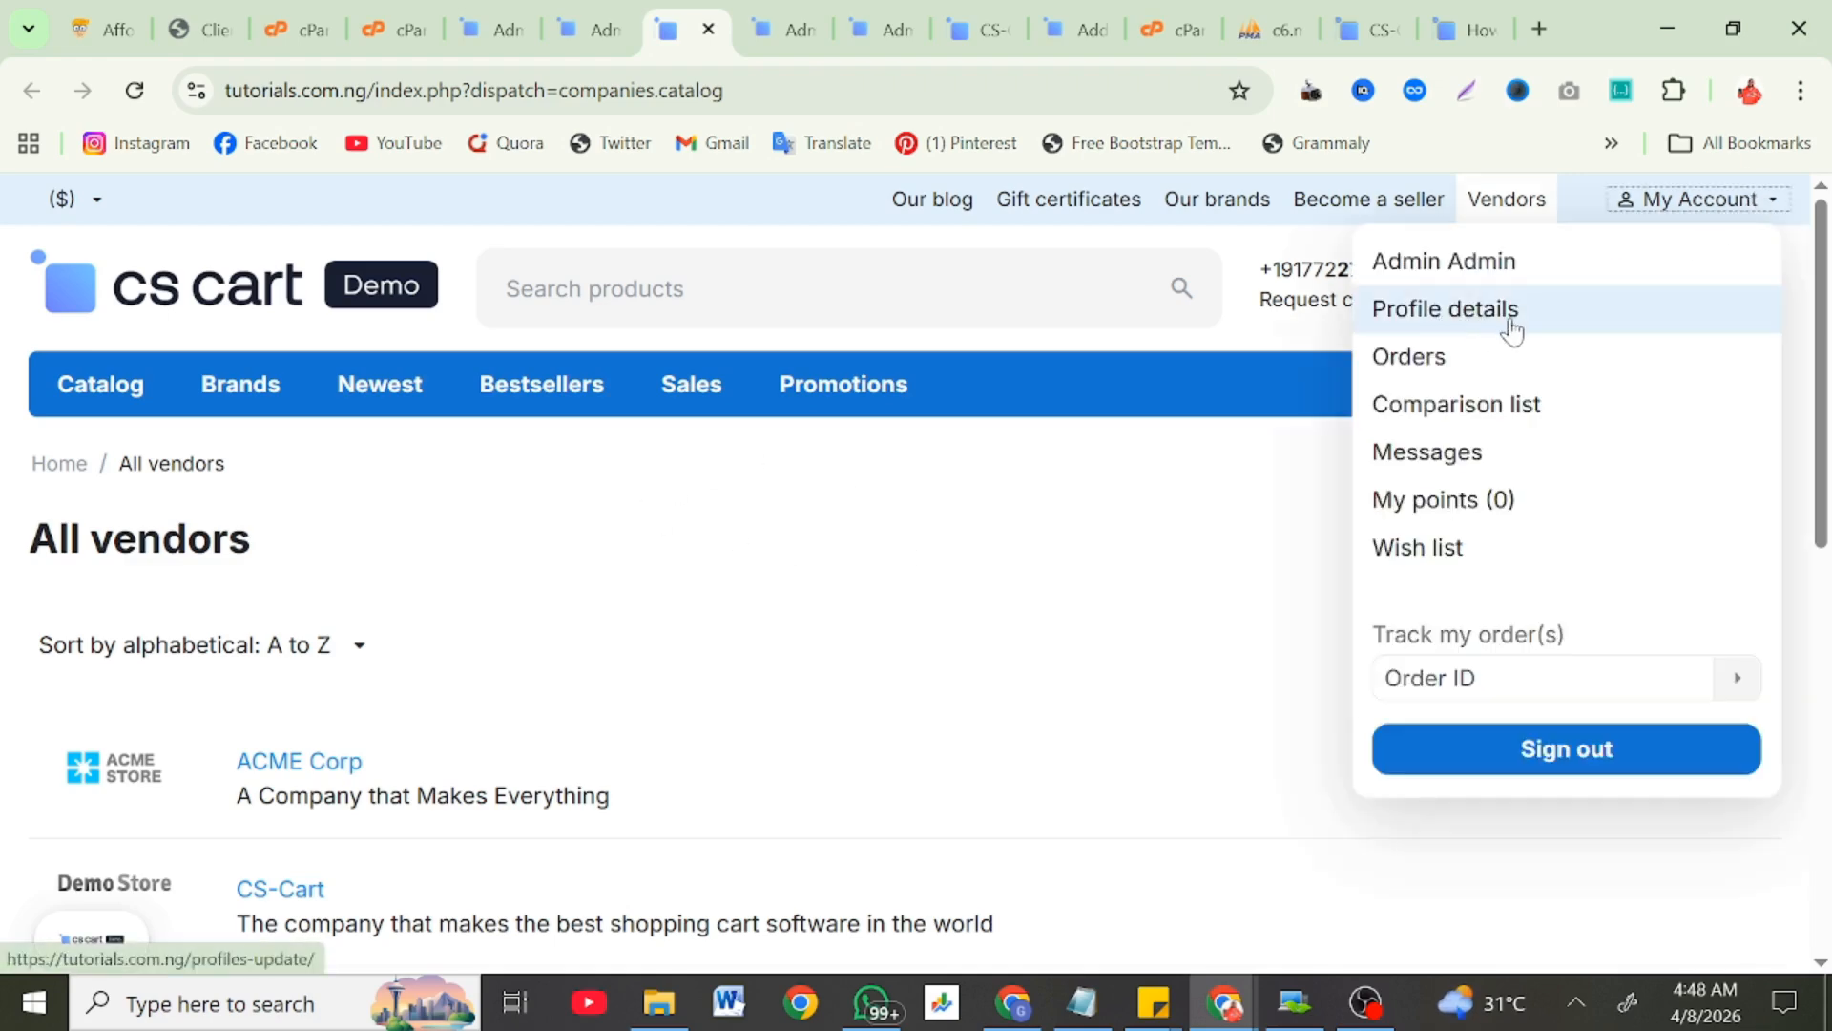
pyautogui.click(1188, 513)
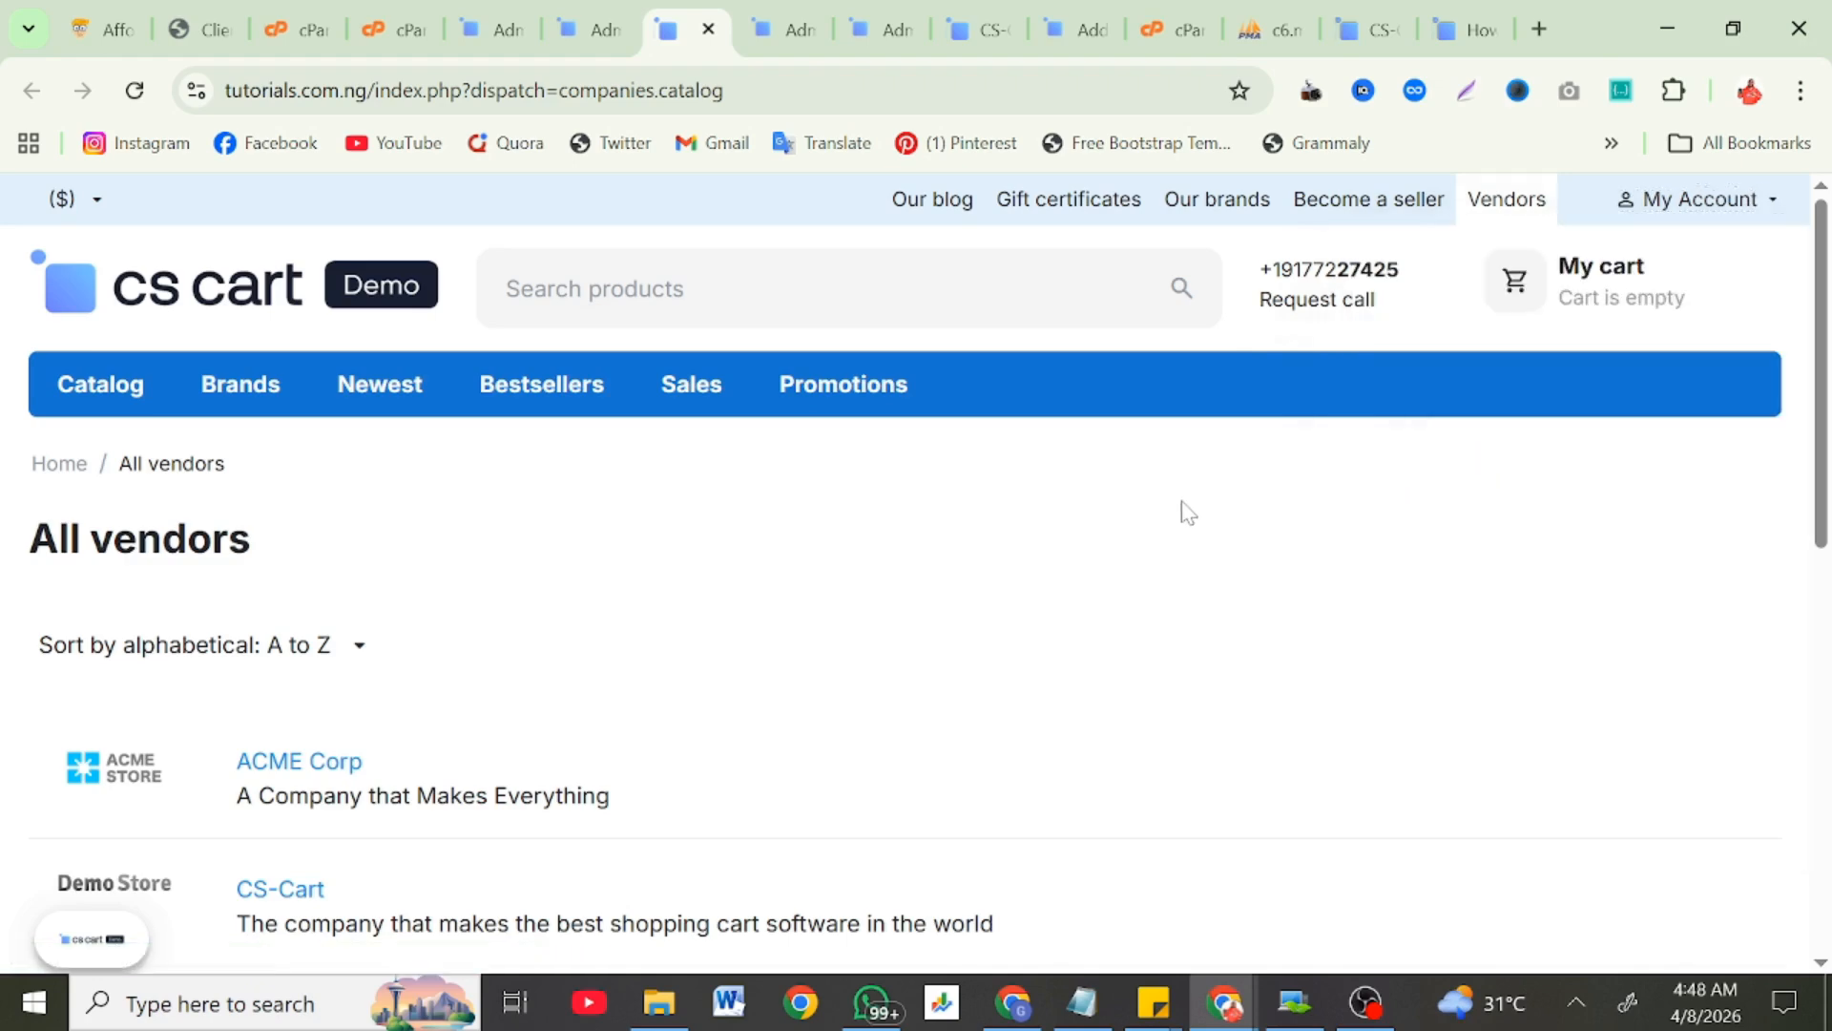
pyautogui.click(572, 28)
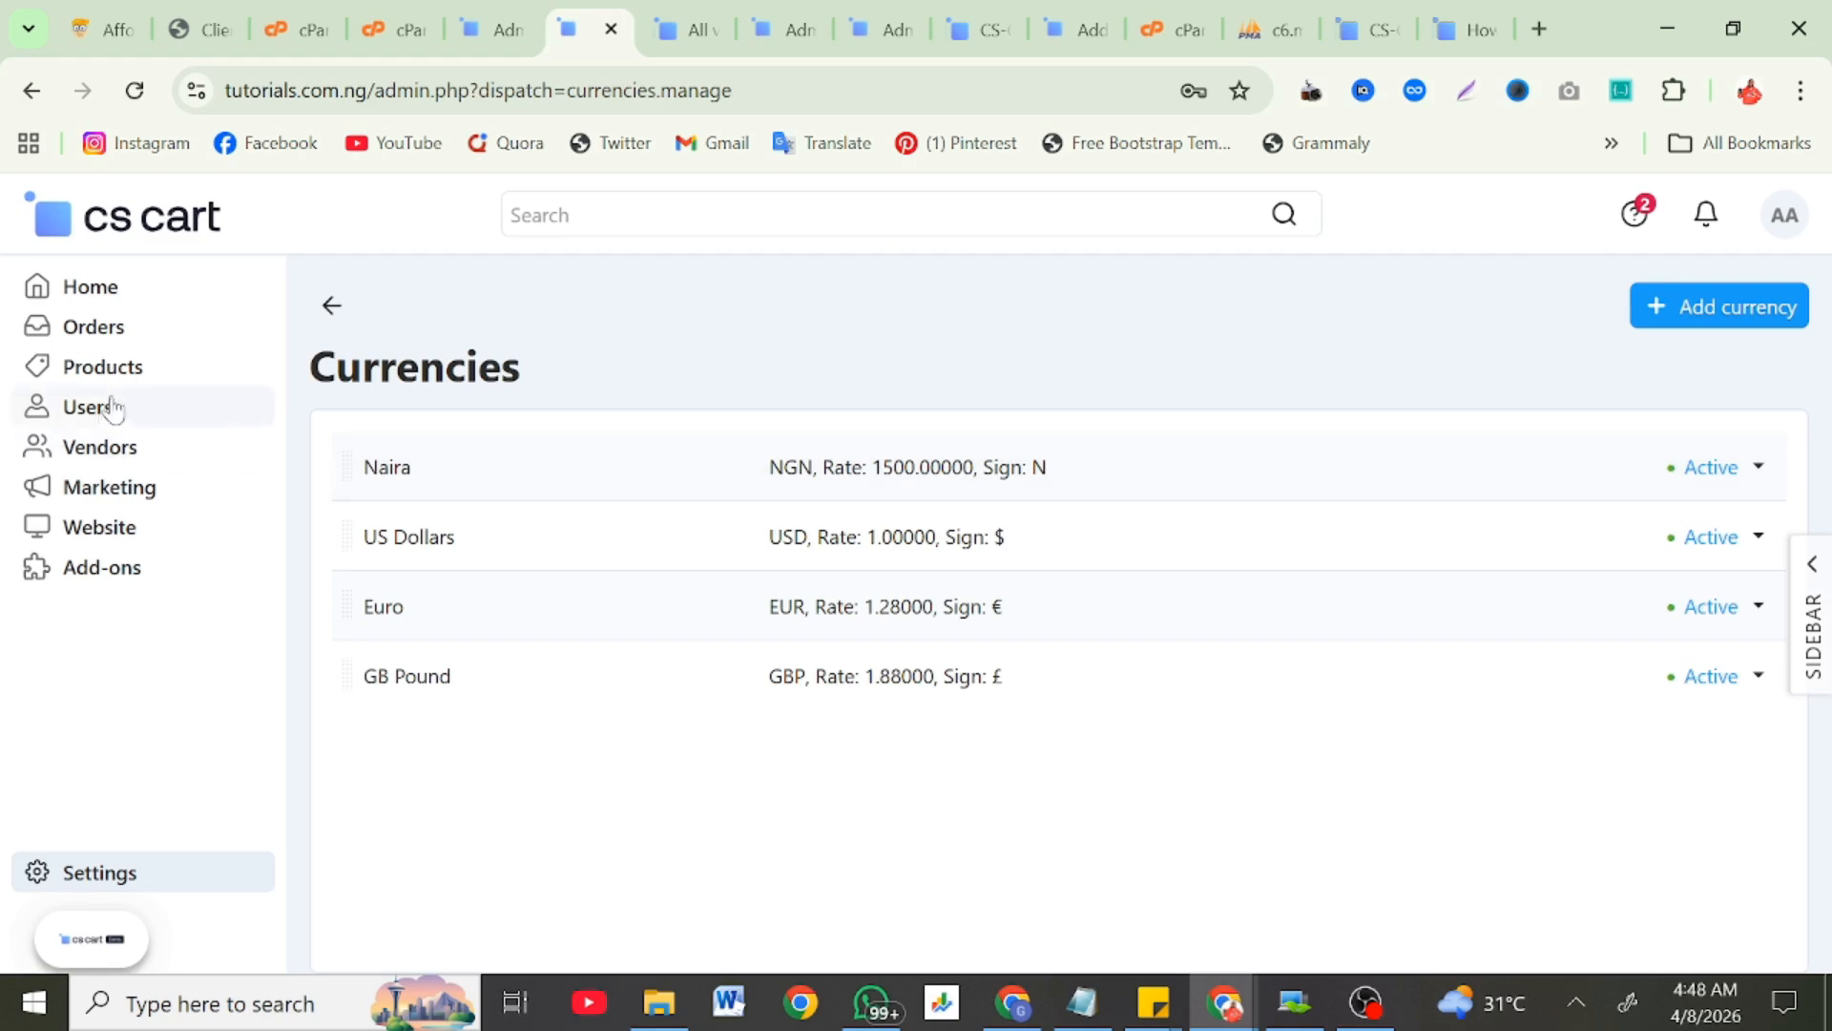
# Step: Browse Orders, Sales reports, Shipments and Live carts, then expand Products in the sidebar
pyautogui.click(96, 329)
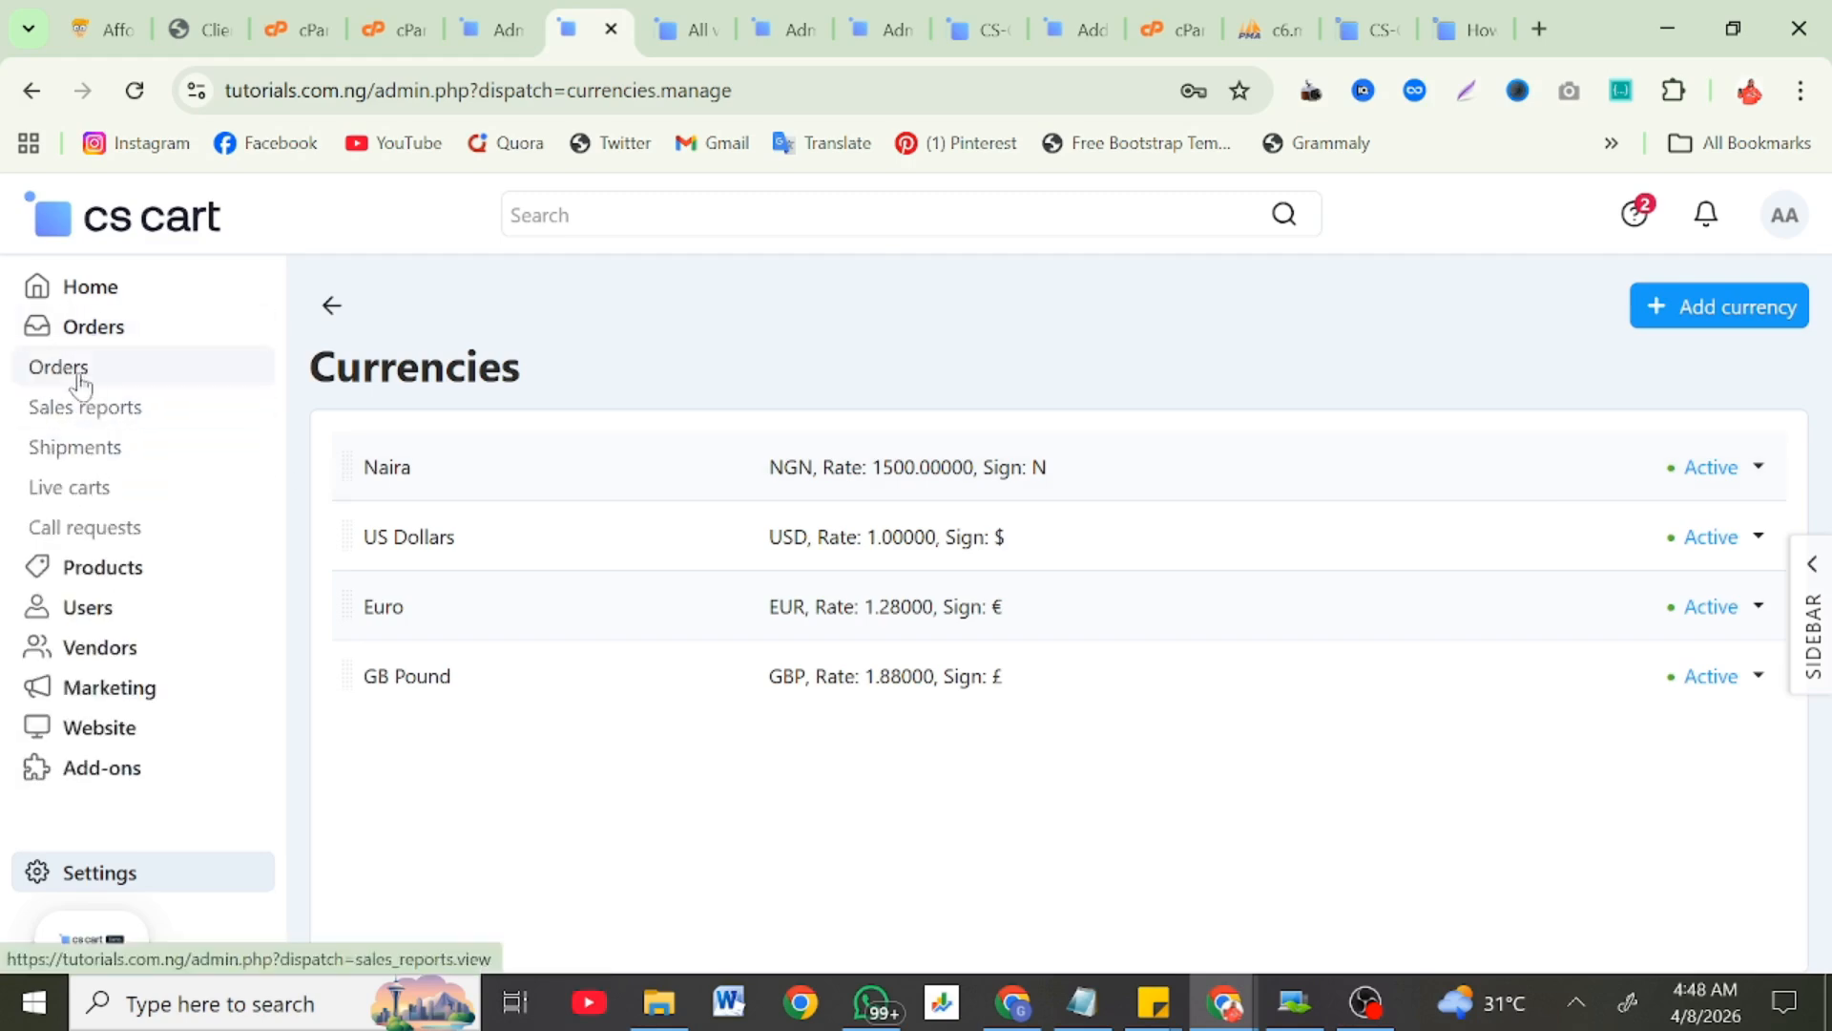
pyautogui.click(78, 382)
pyautogui.scroll(-1, 497, 666)
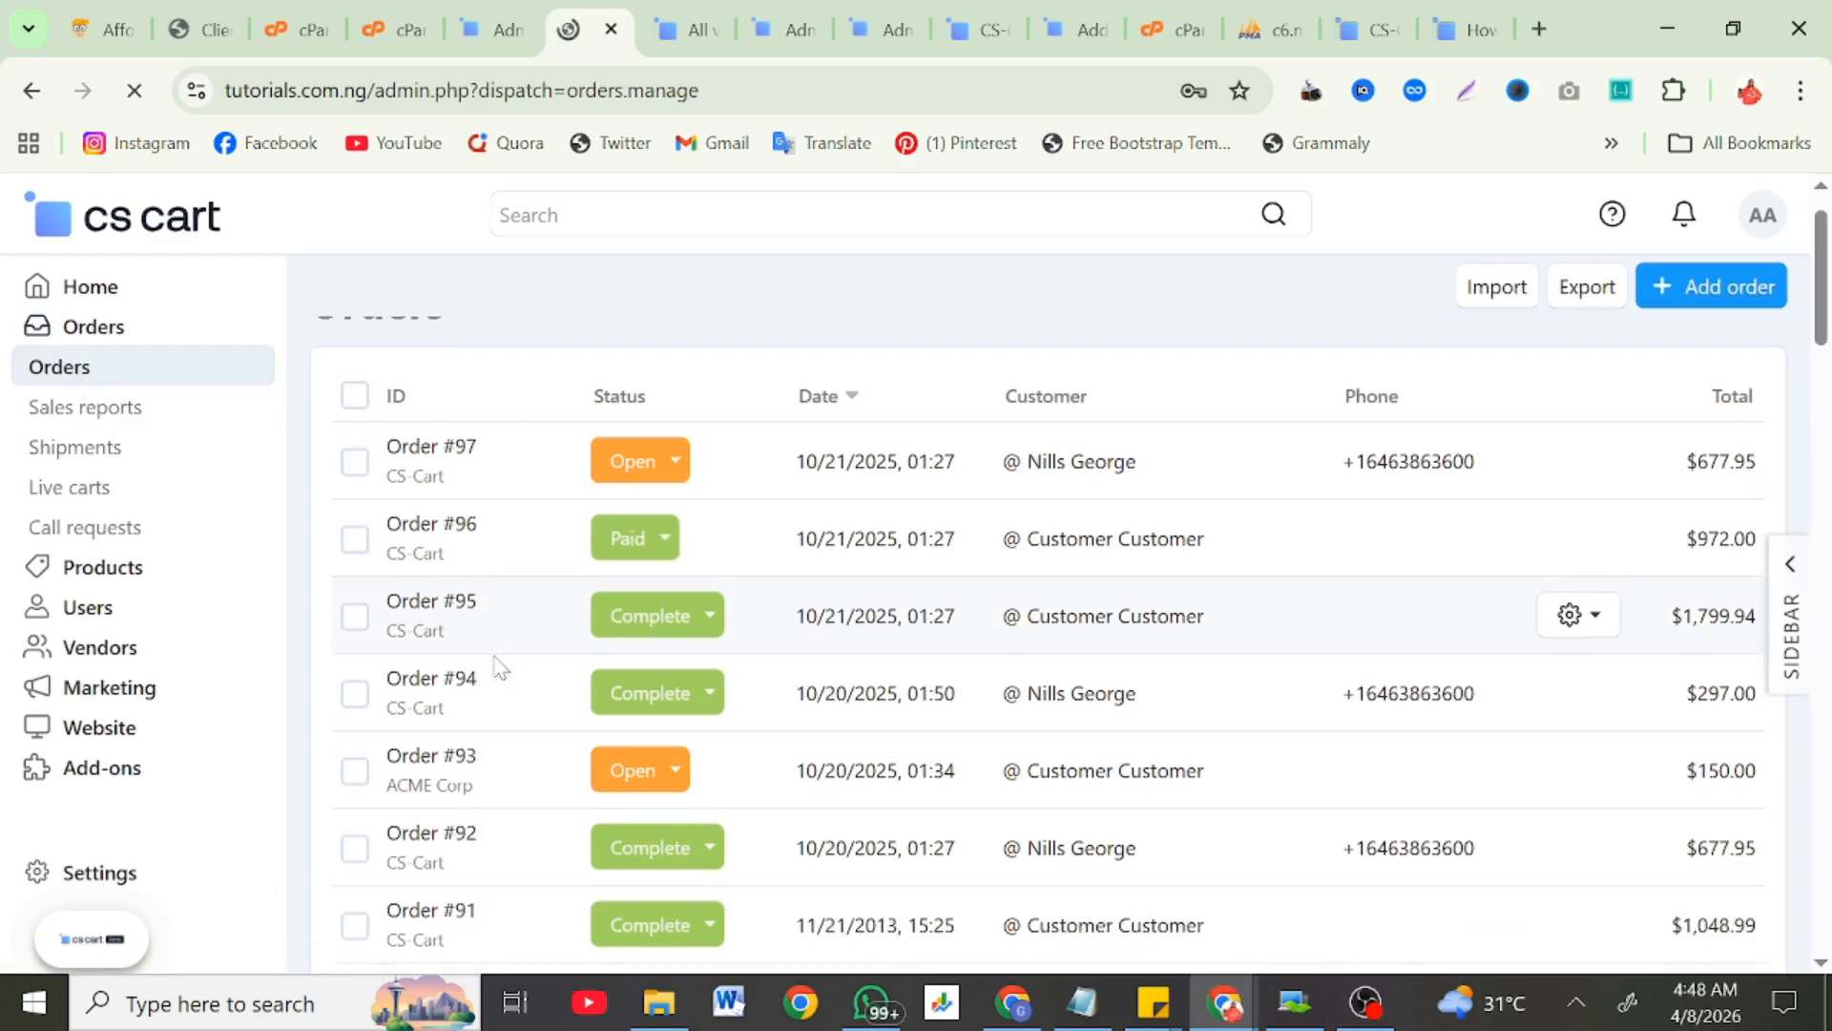
pyautogui.scroll(-5, 496, 666)
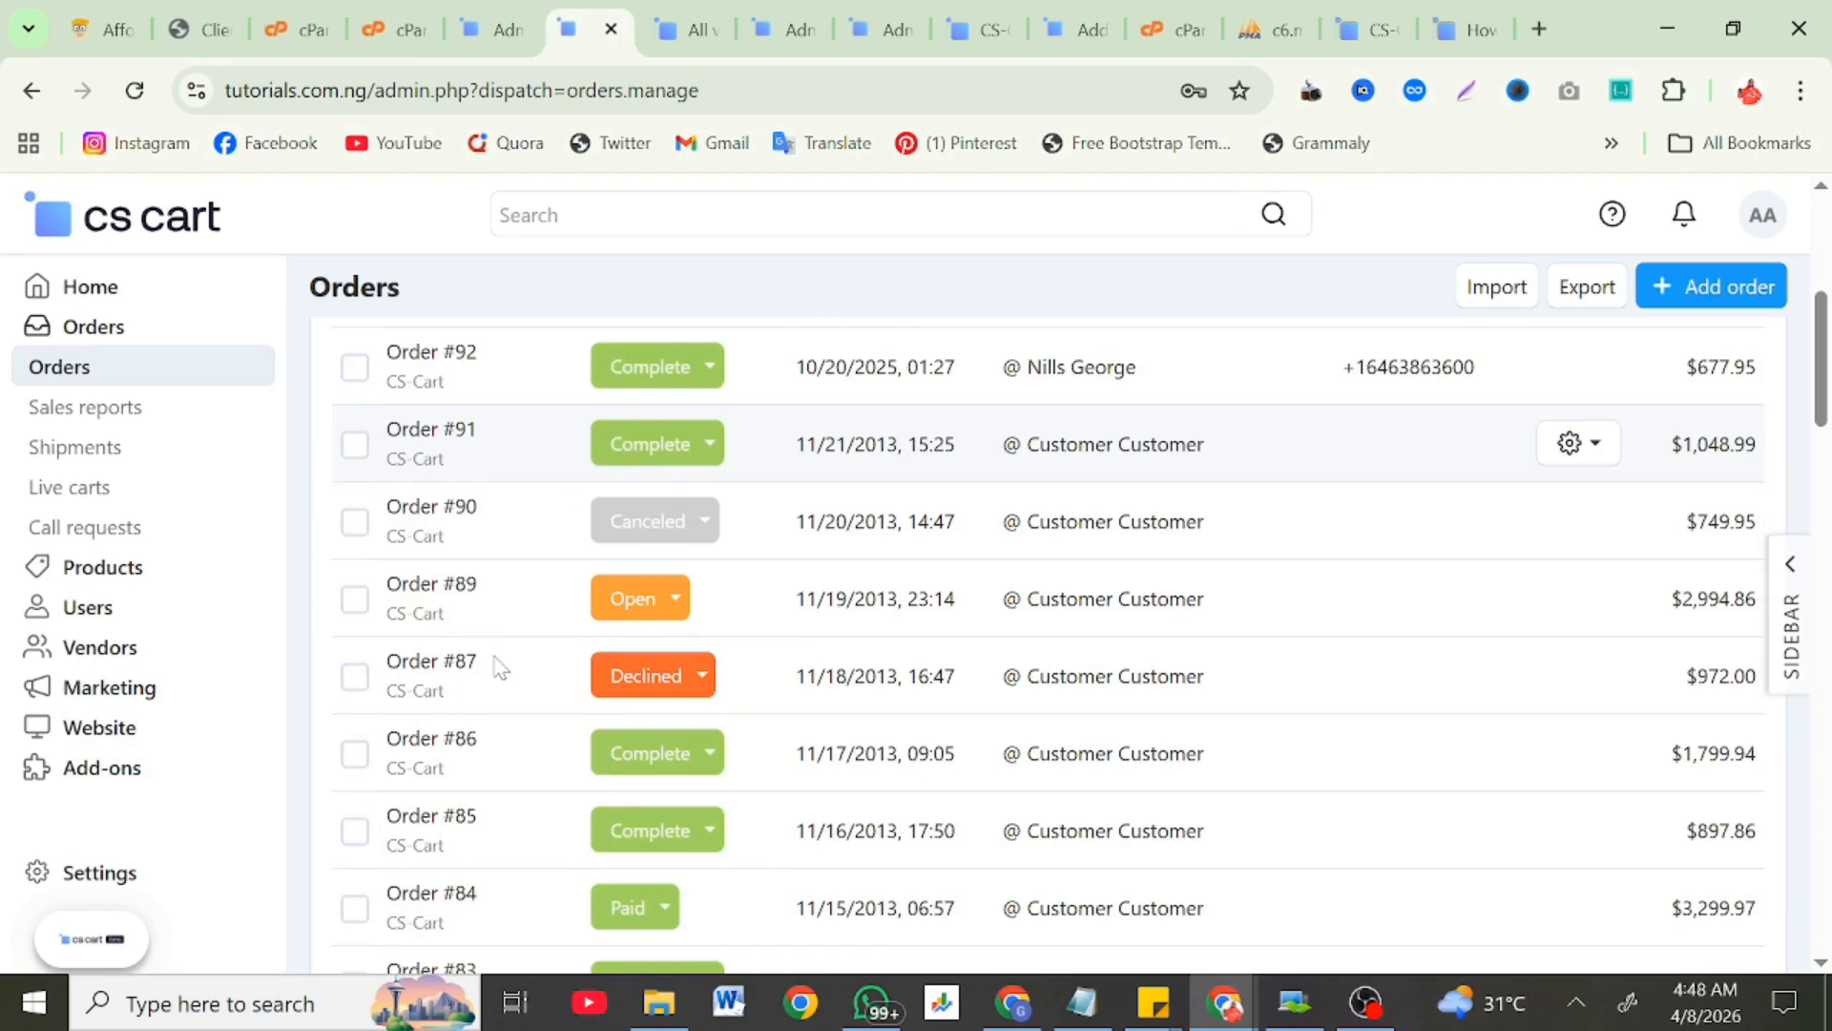
pyautogui.scroll(-3, 496, 666)
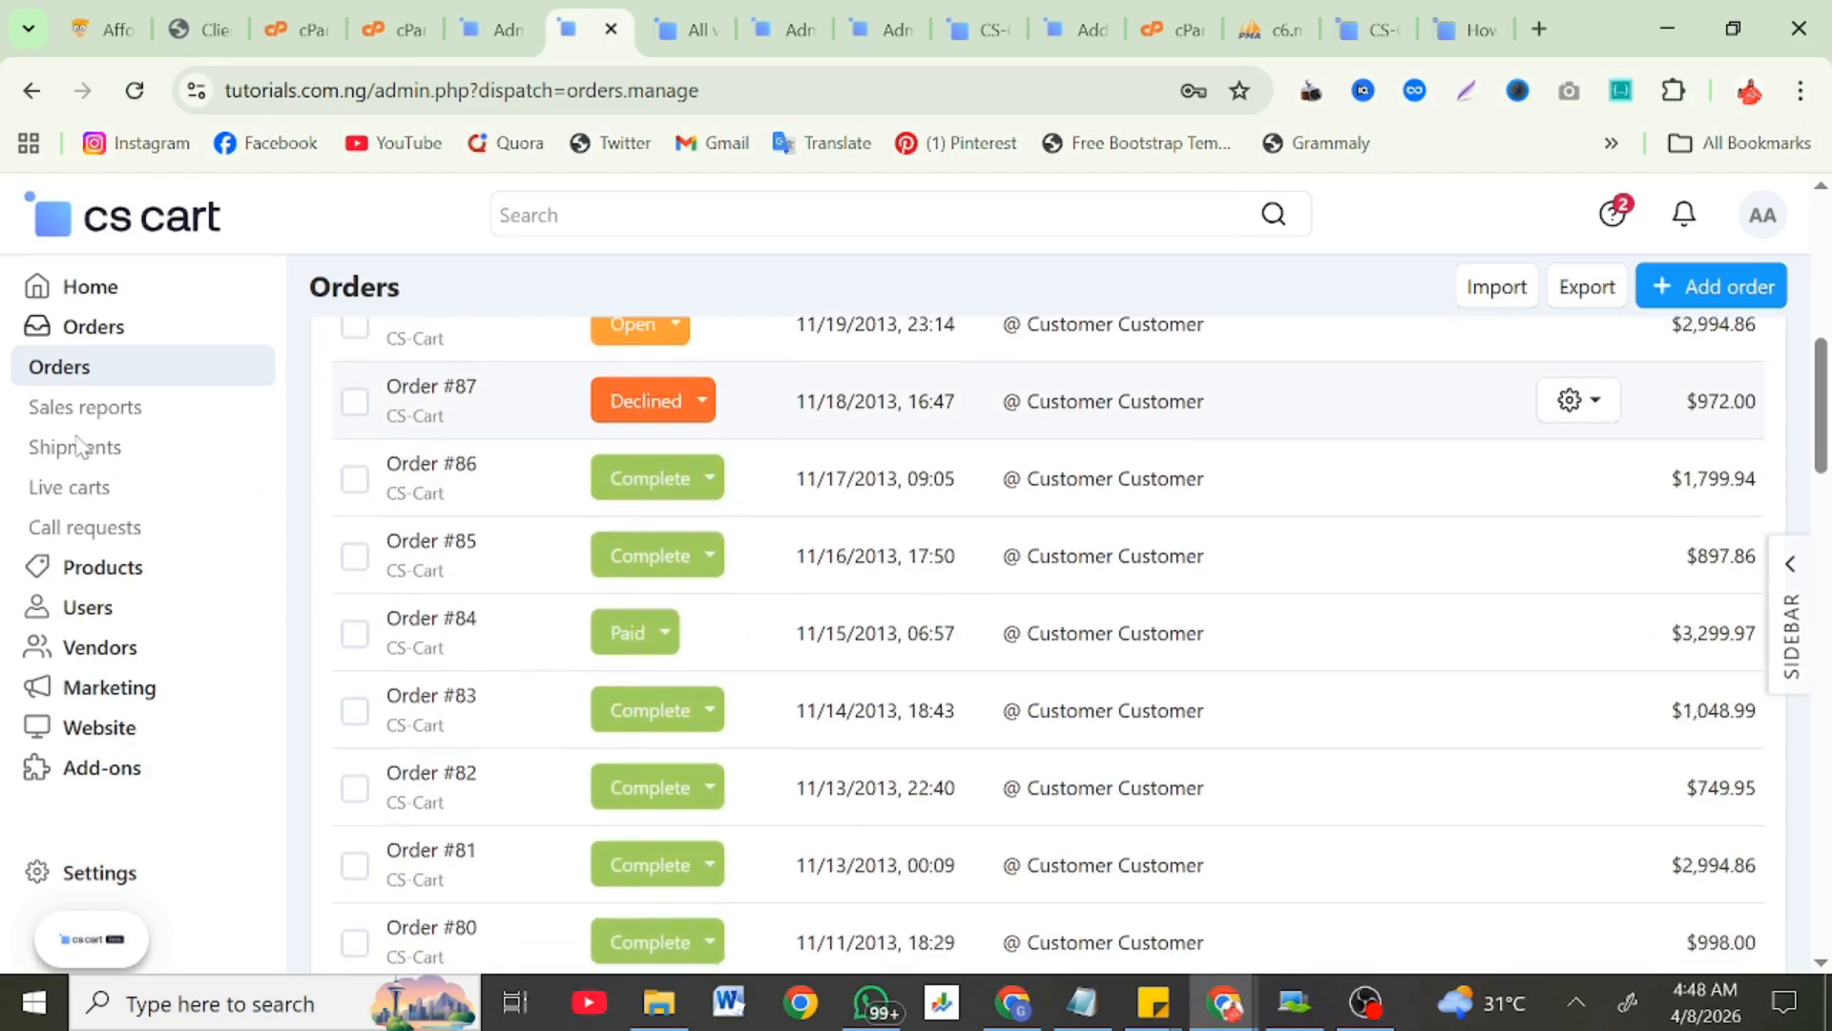
pyautogui.click(80, 420)
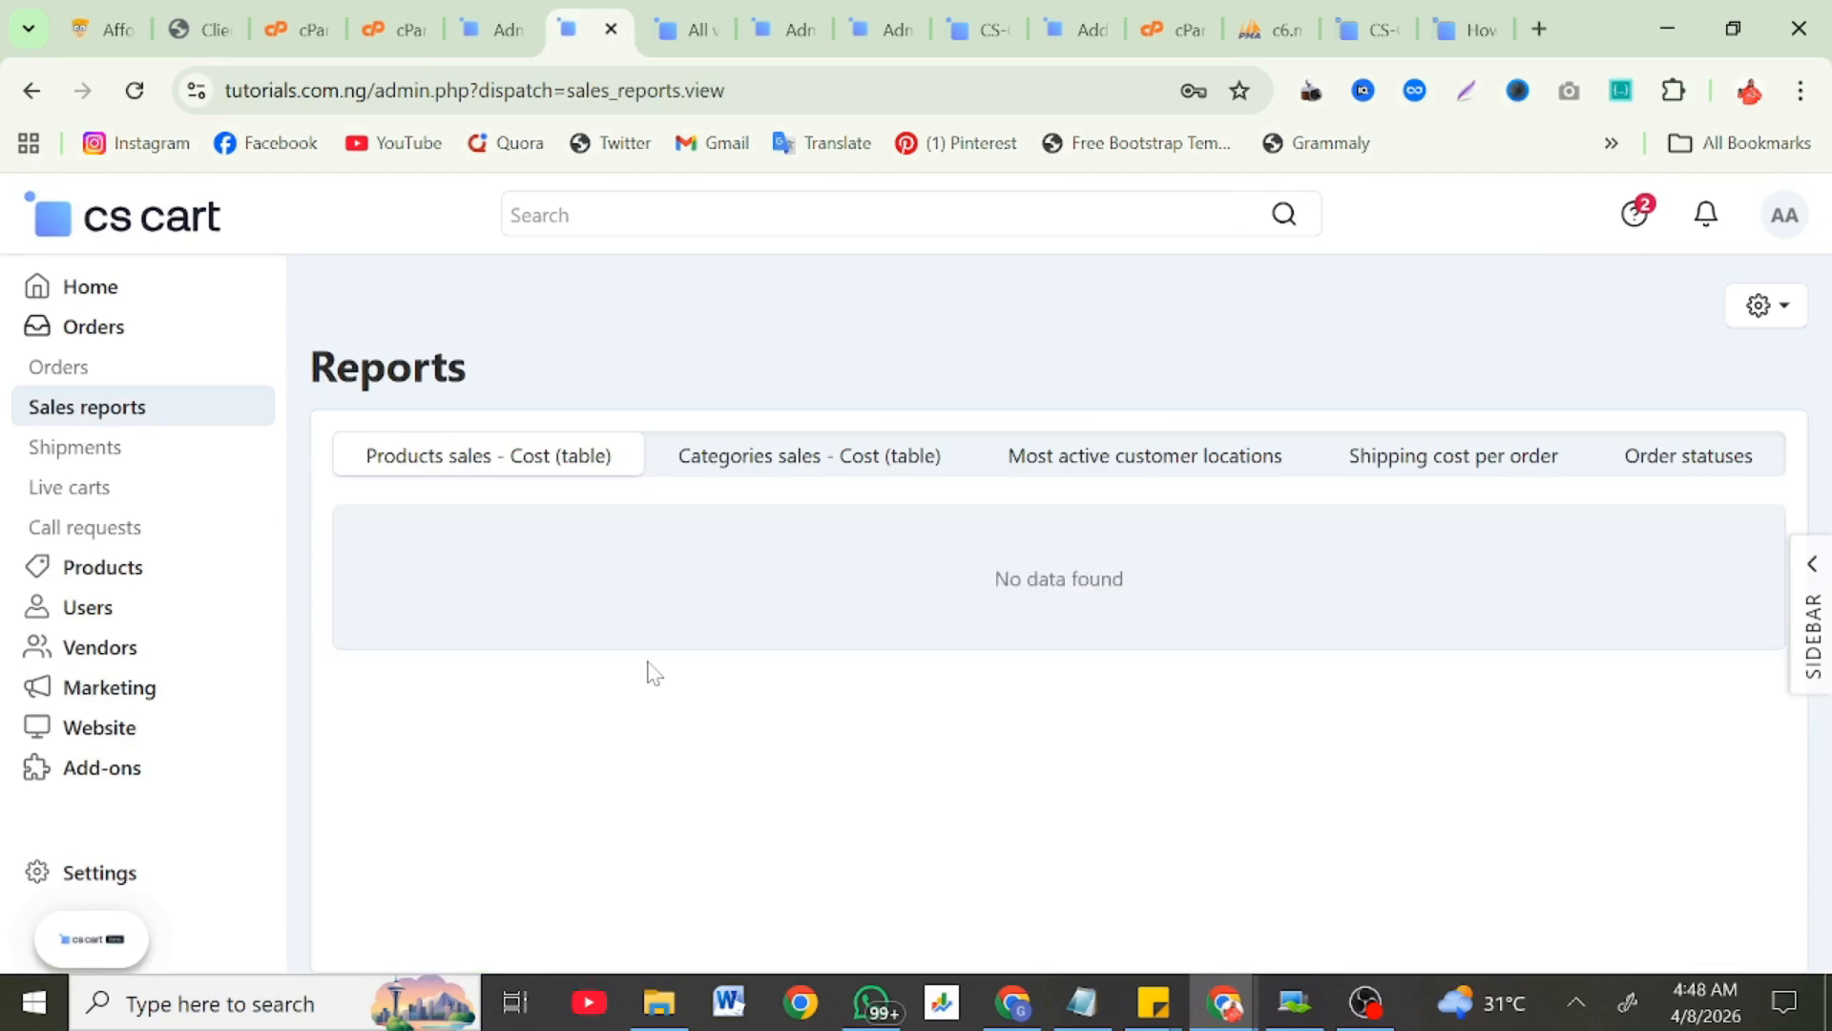
pyautogui.click(108, 455)
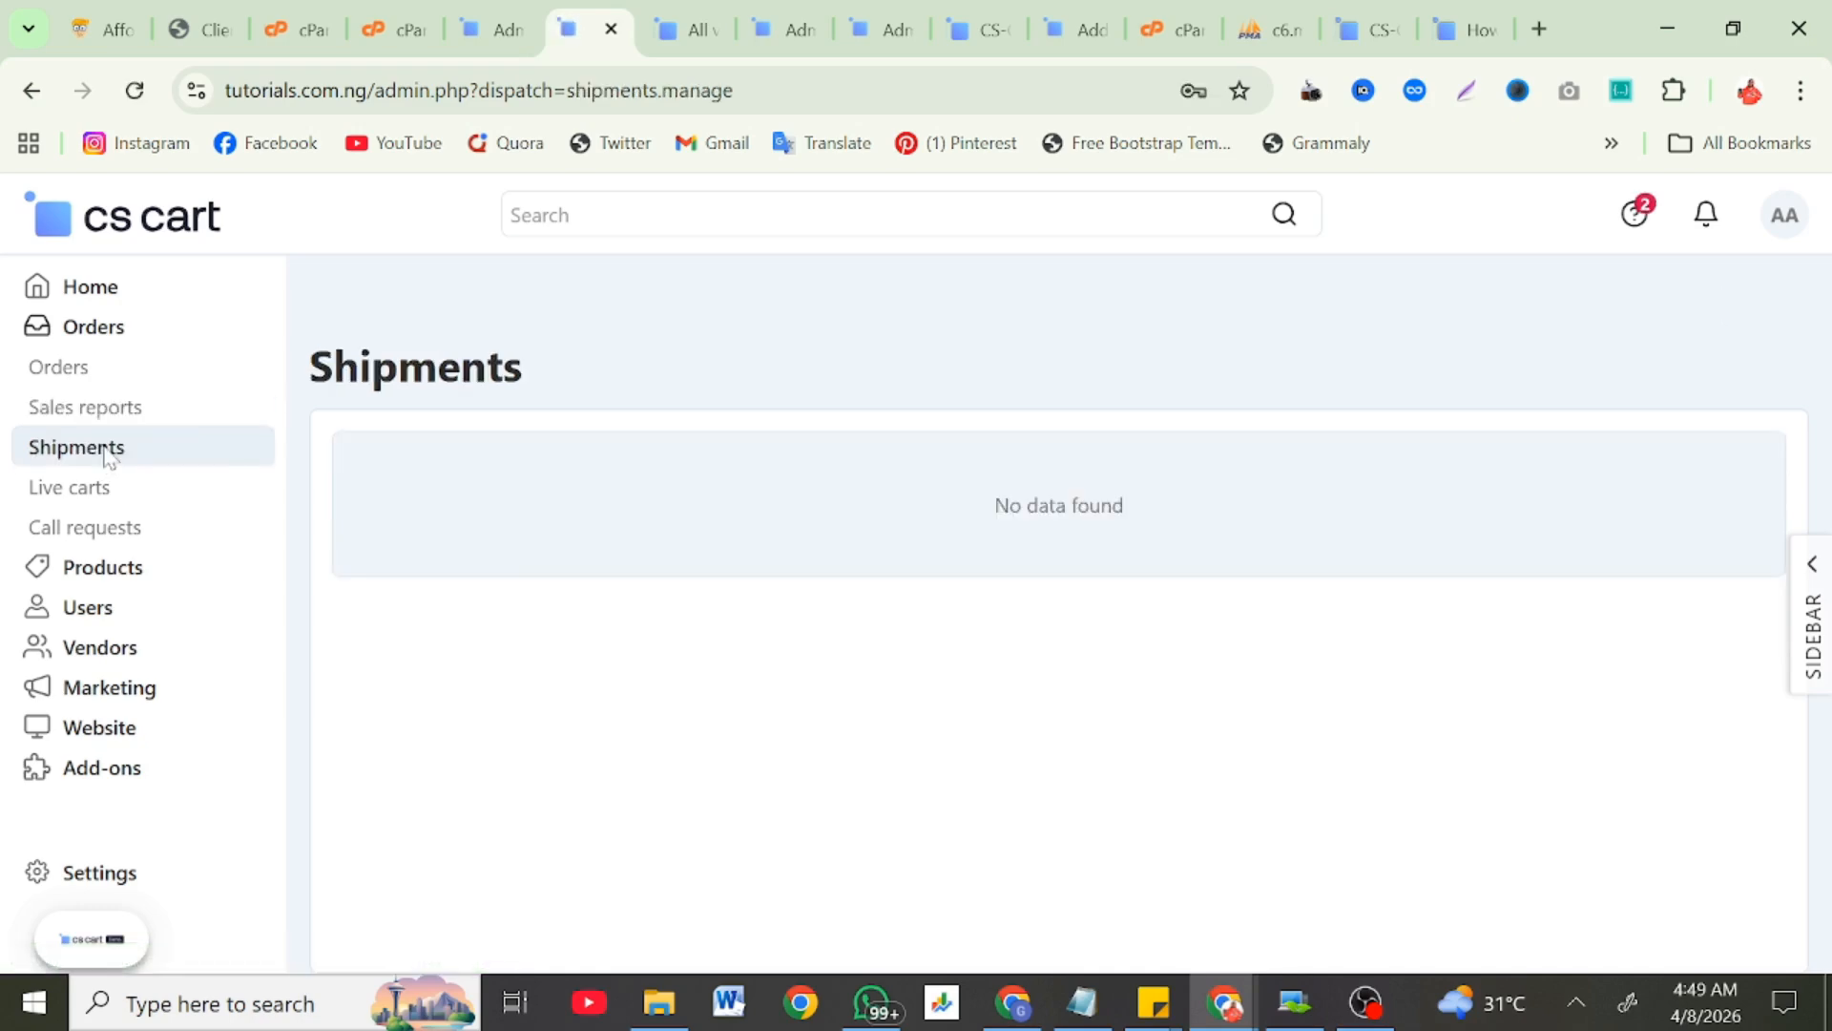
pyautogui.click(59, 488)
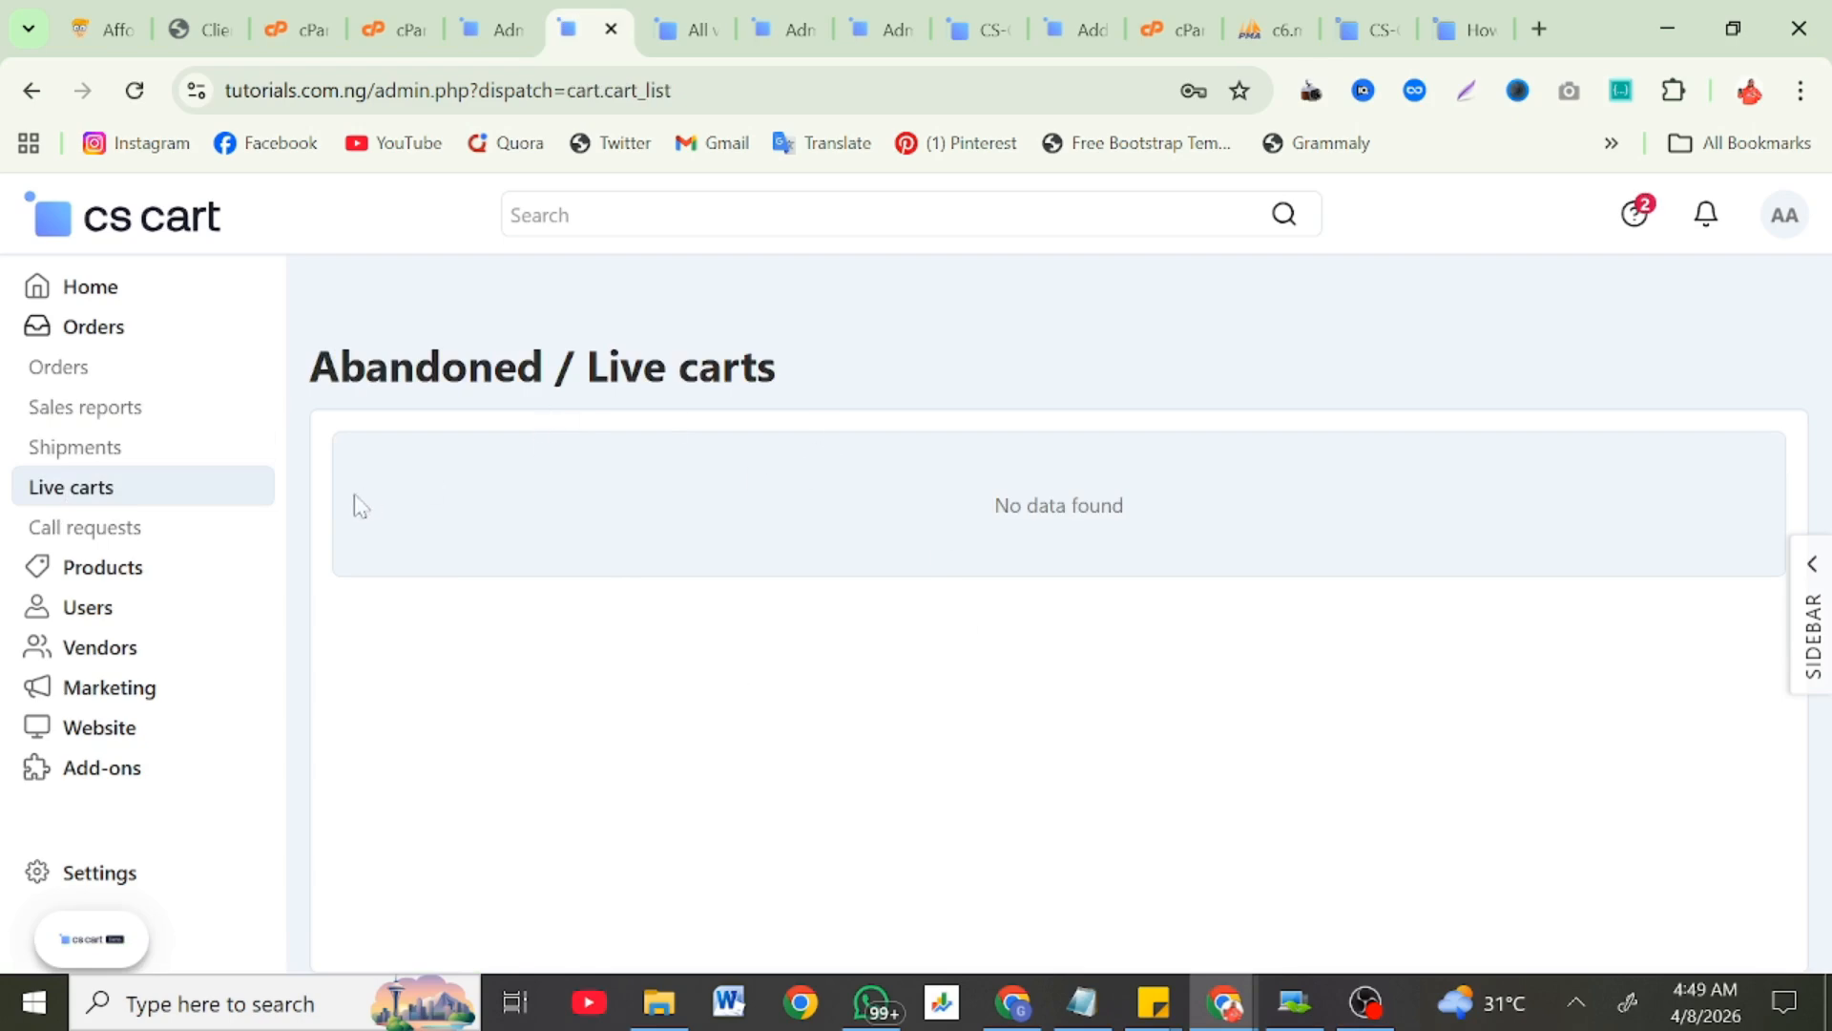
pyautogui.click(80, 570)
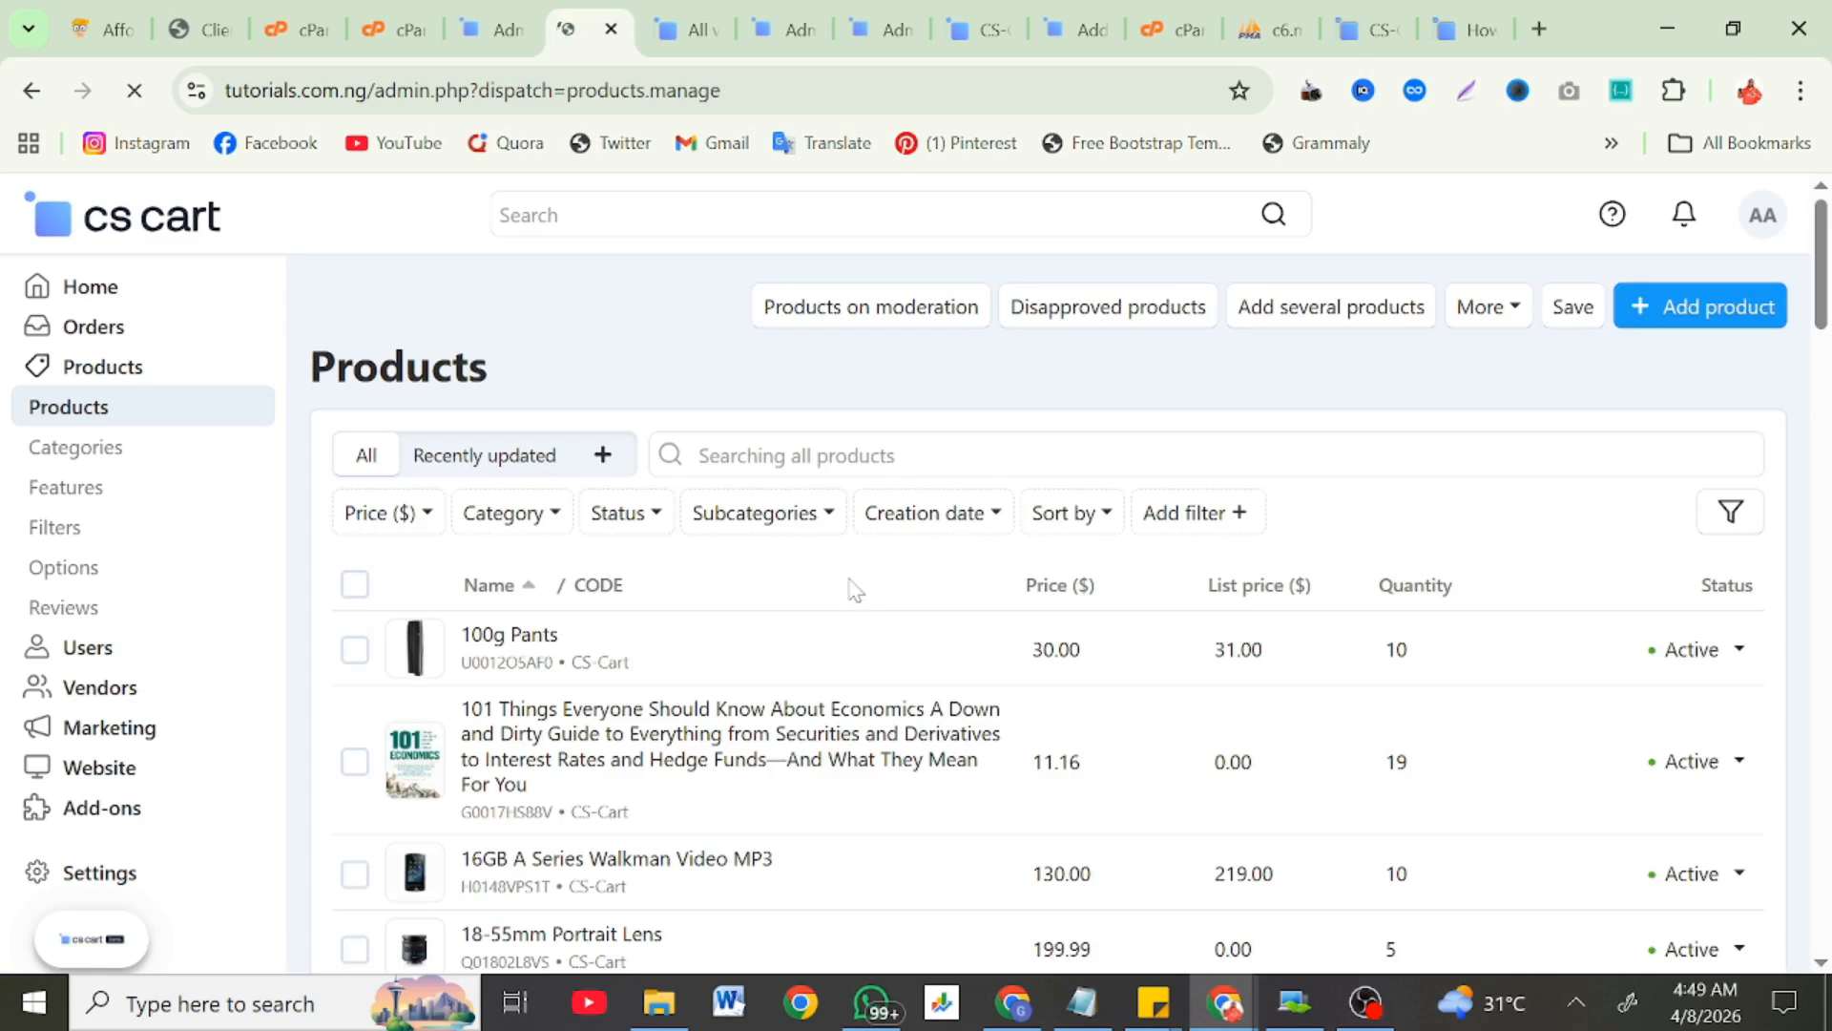
# Step: Scroll through the full Products list
pyautogui.scroll(-3, 854, 589)
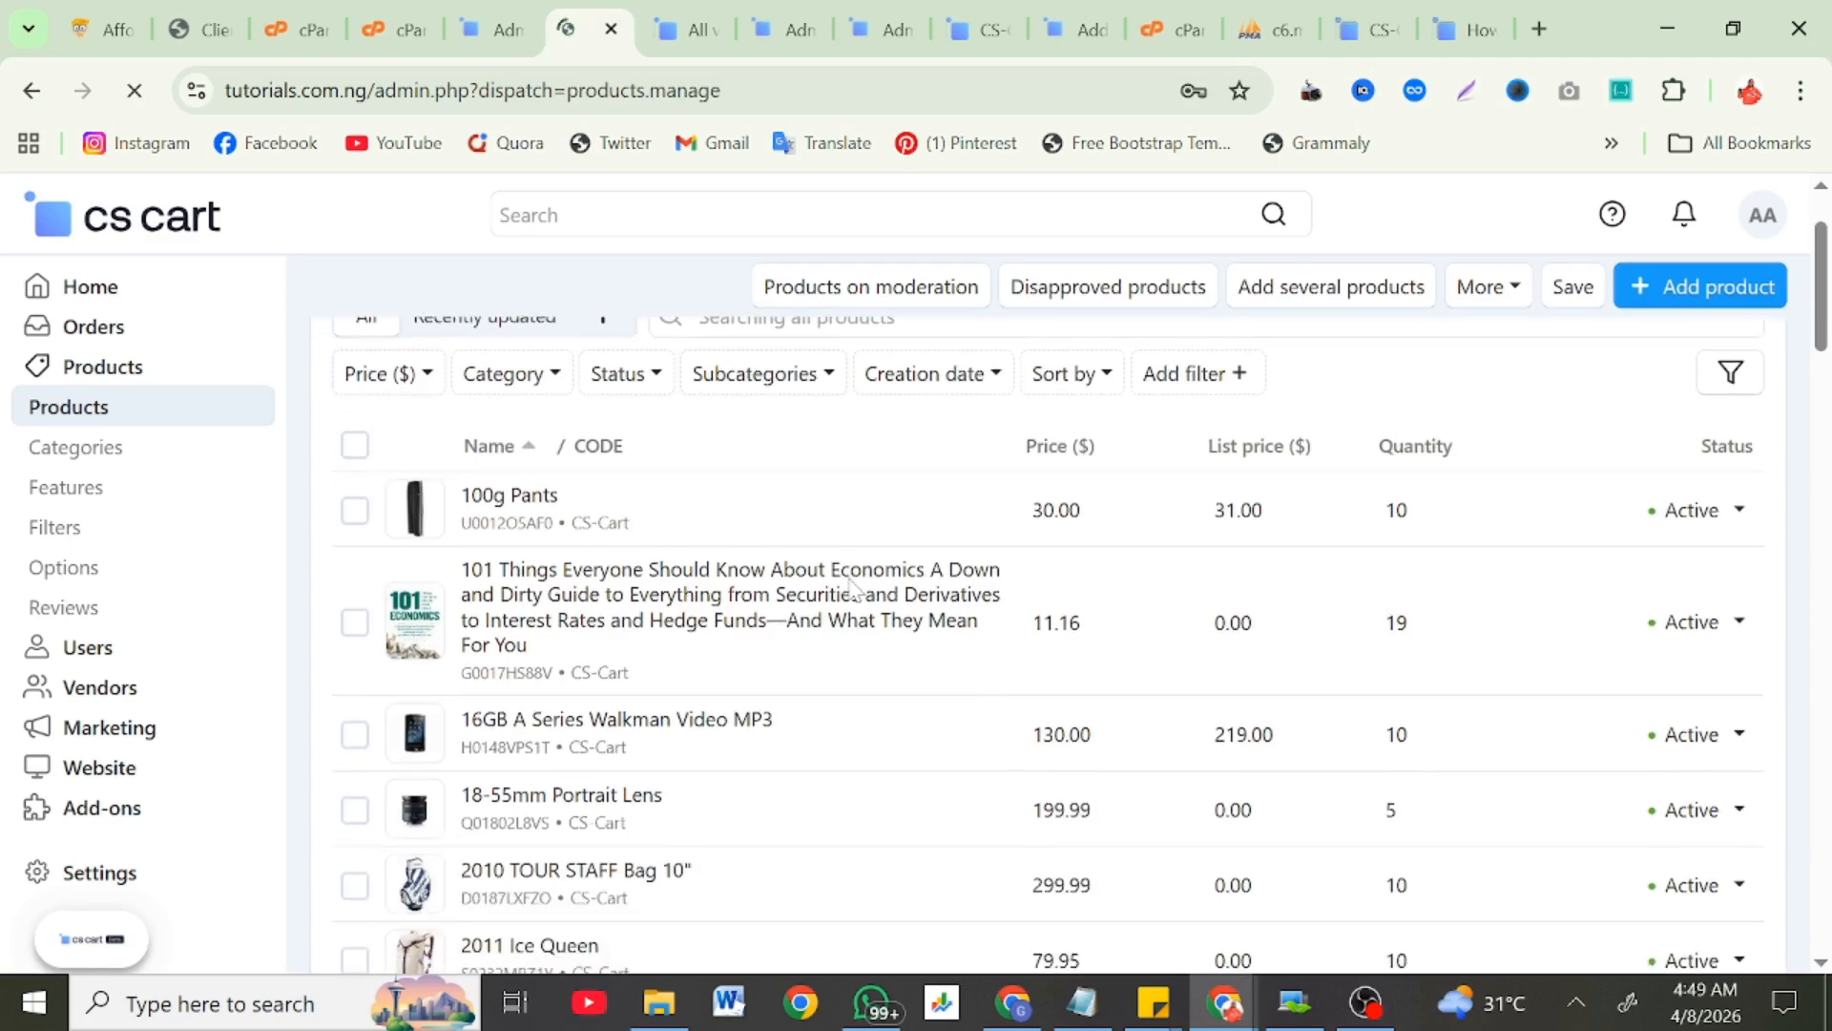
pyautogui.scroll(-5, 854, 589)
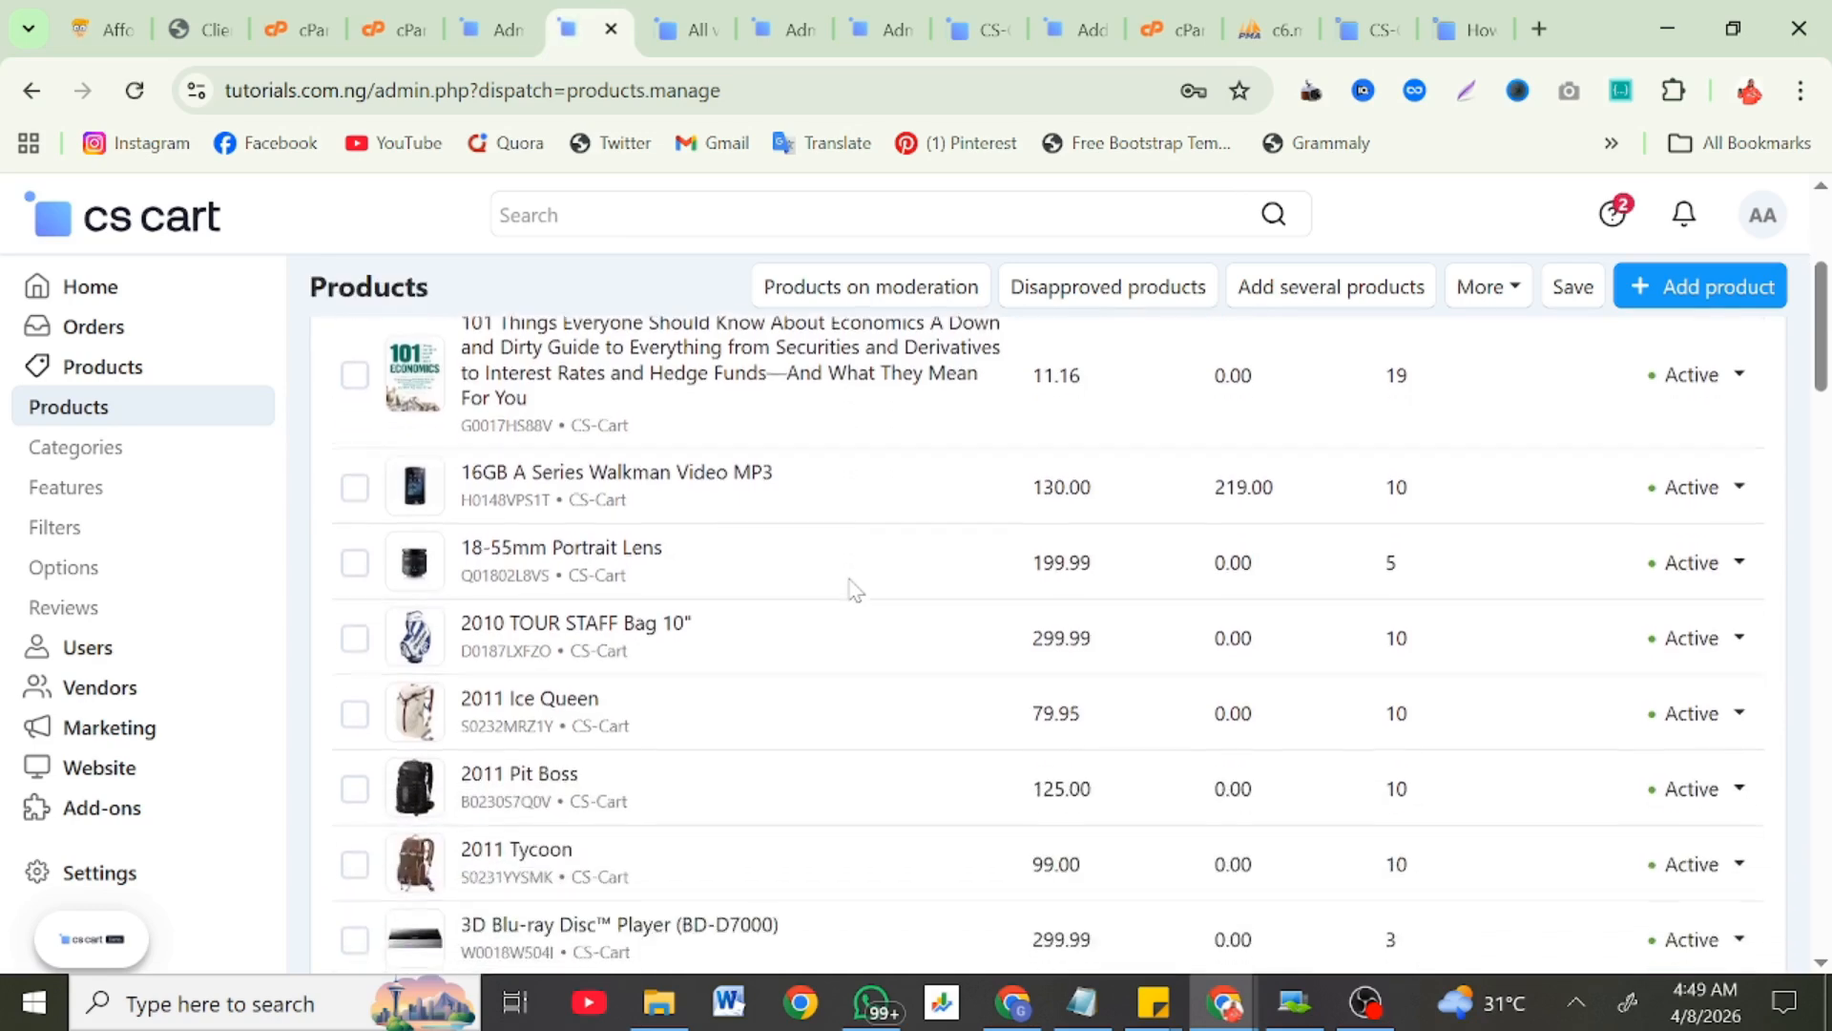
pyautogui.scroll(-10, 854, 589)
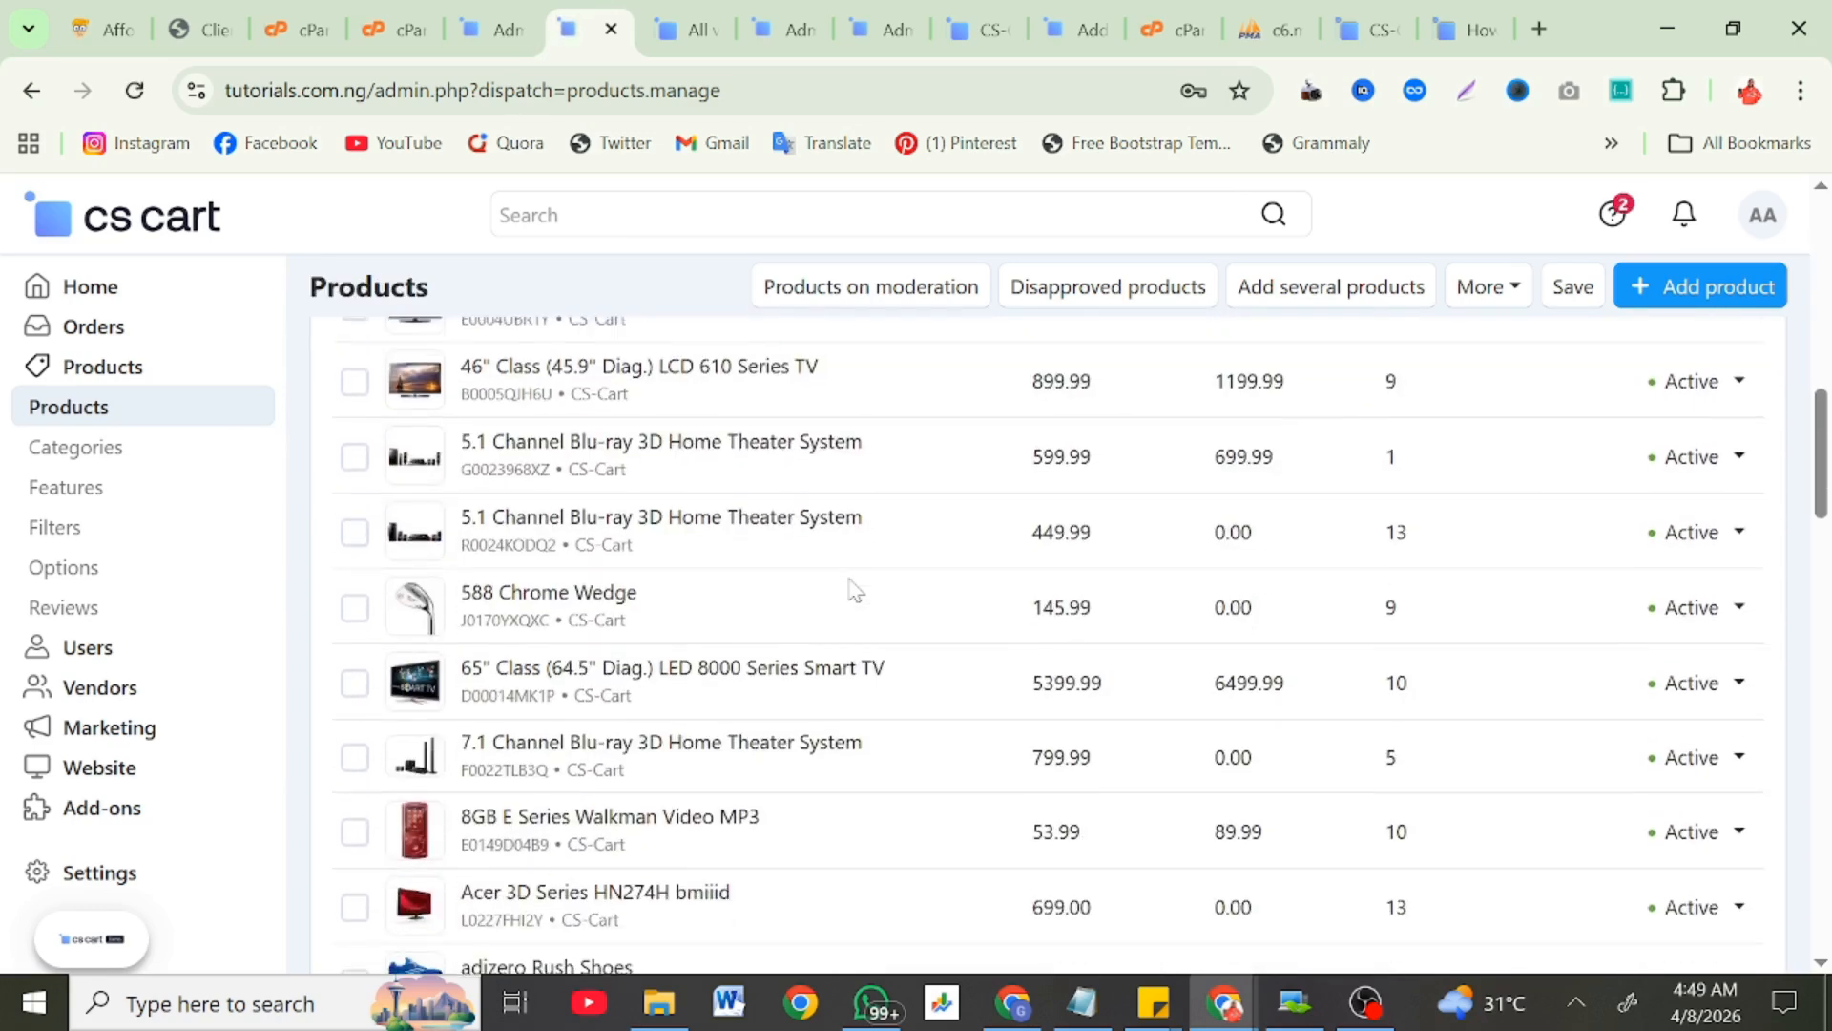
pyautogui.scroll(-9, 854, 589)
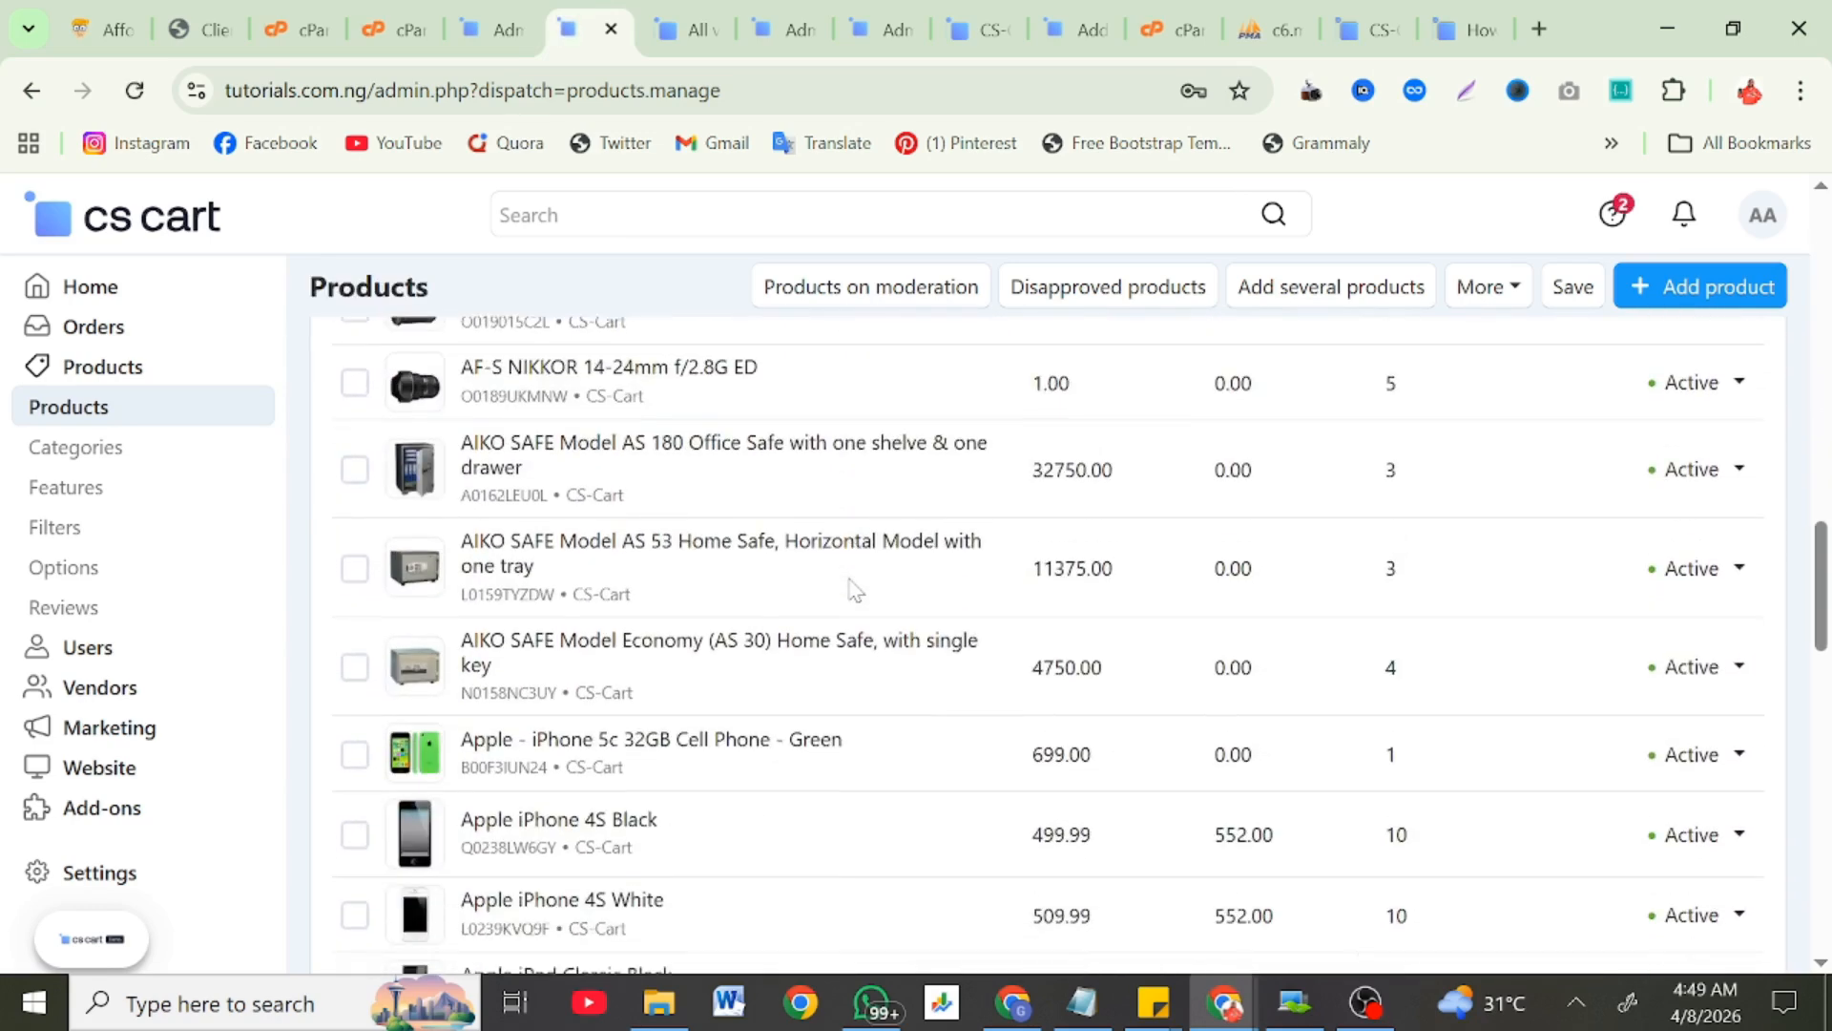
pyautogui.scroll(18, 854, 588)
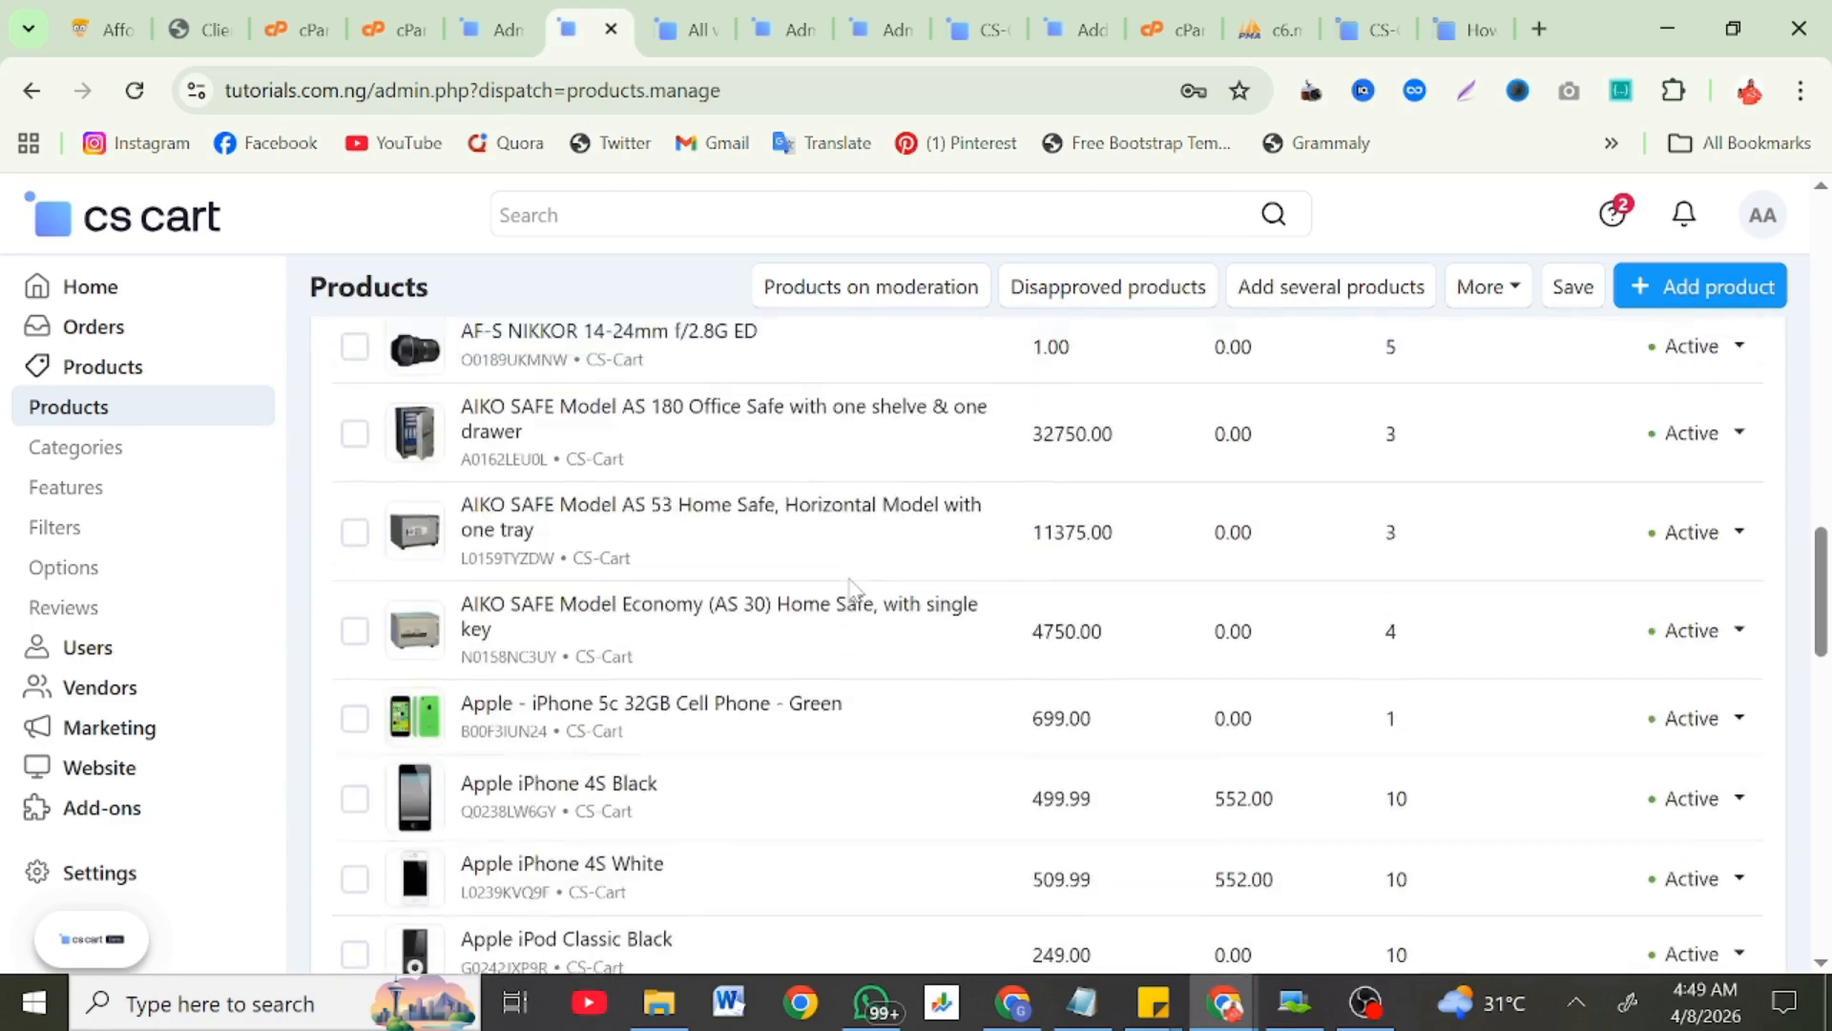
# Step: Browse the product category tree under Products > Categories
pyautogui.click(61, 452)
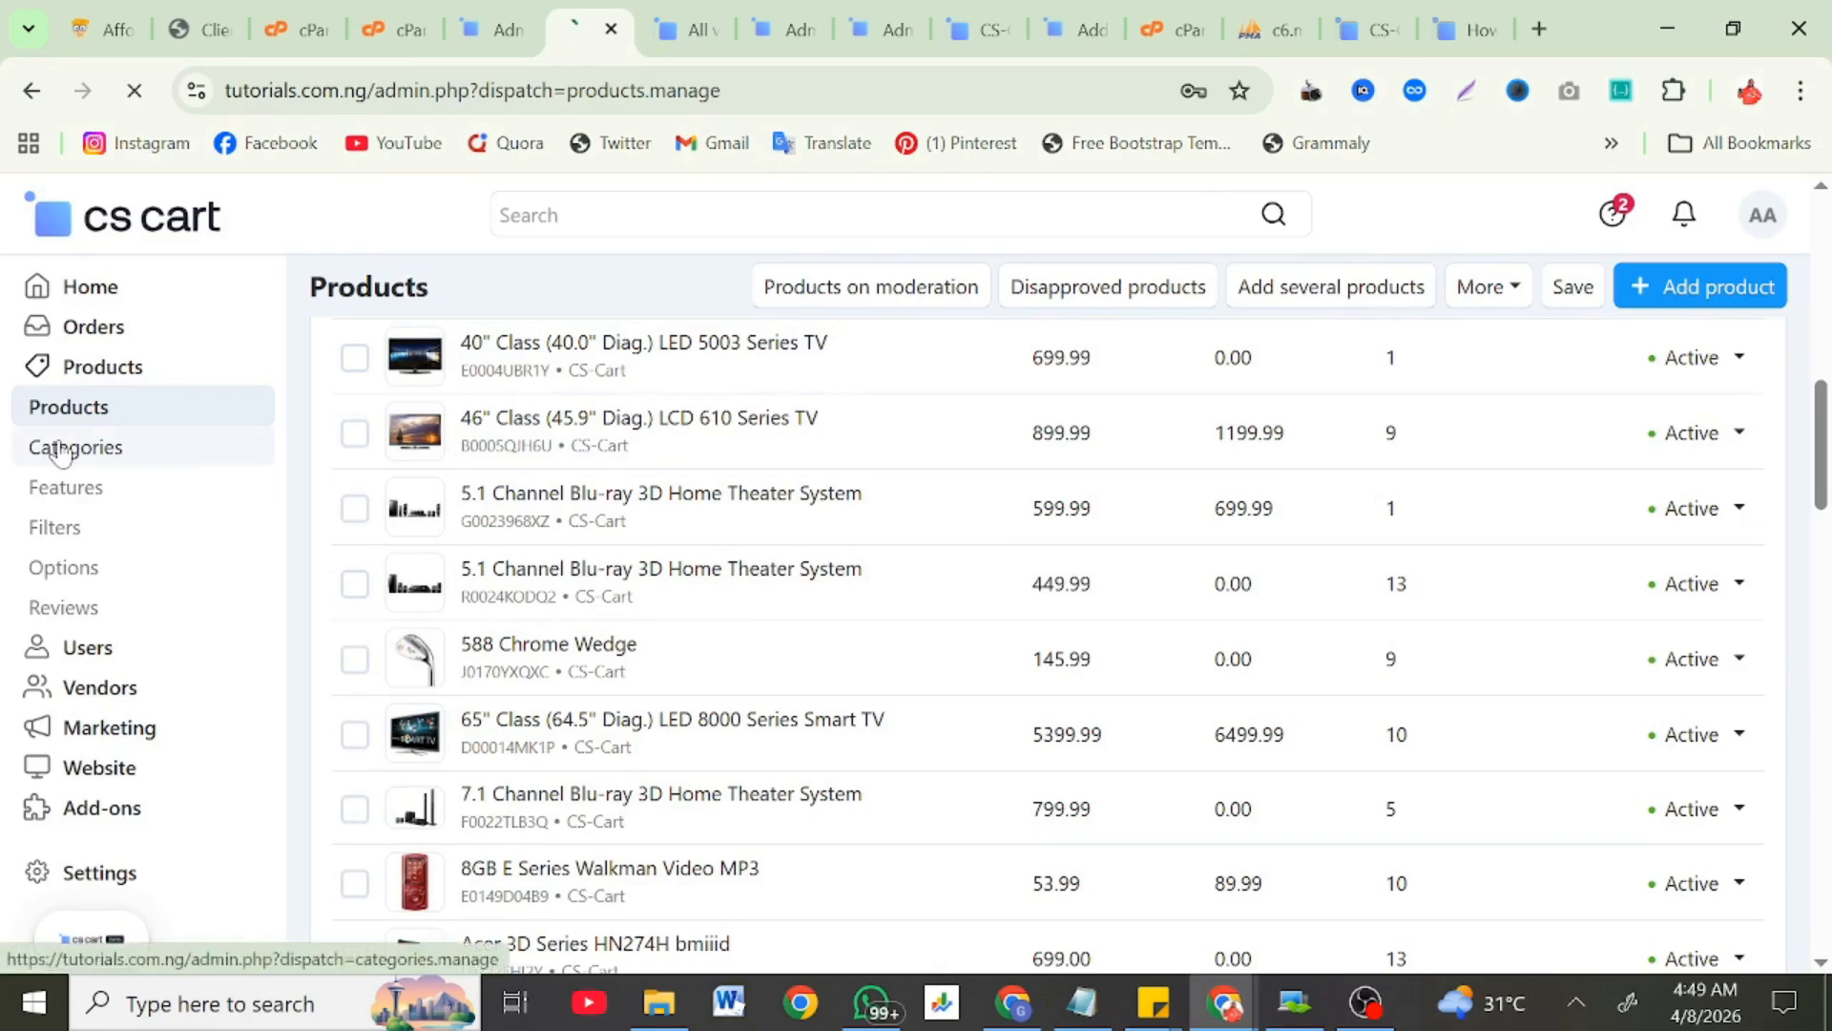
pyautogui.scroll(-6, 716, 668)
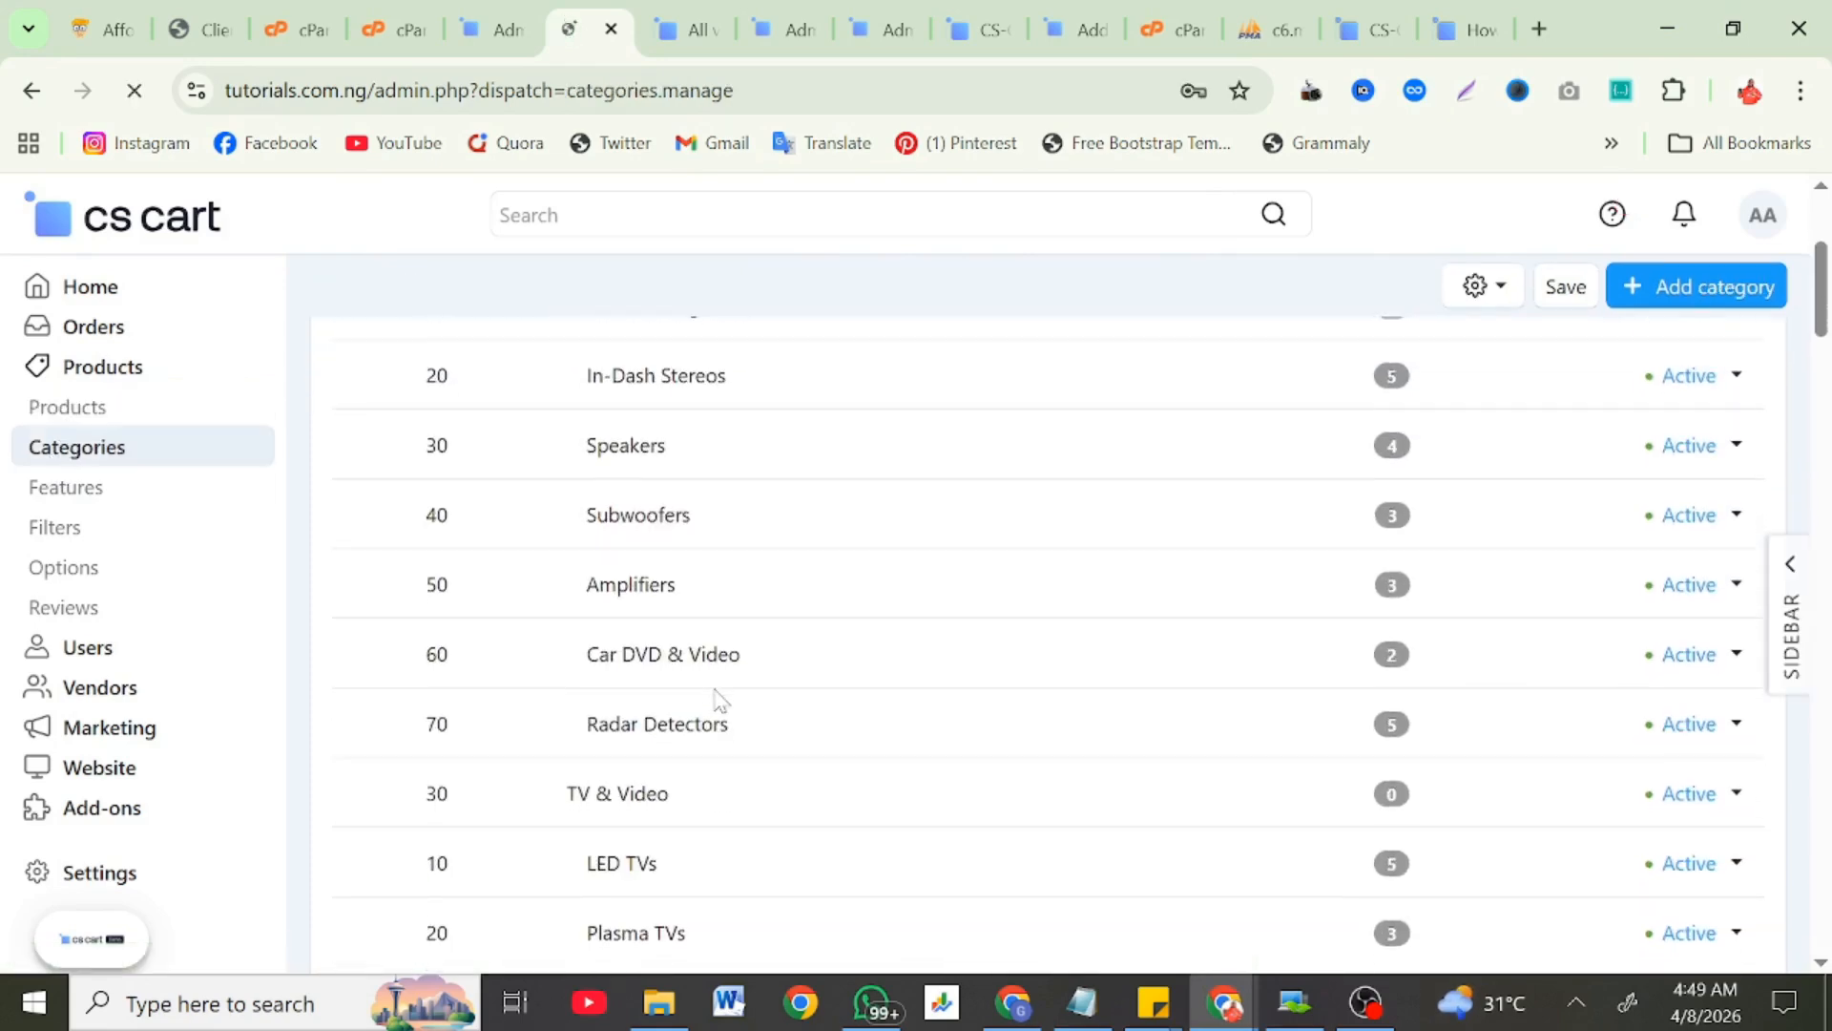
pyautogui.scroll(-2, 718, 702)
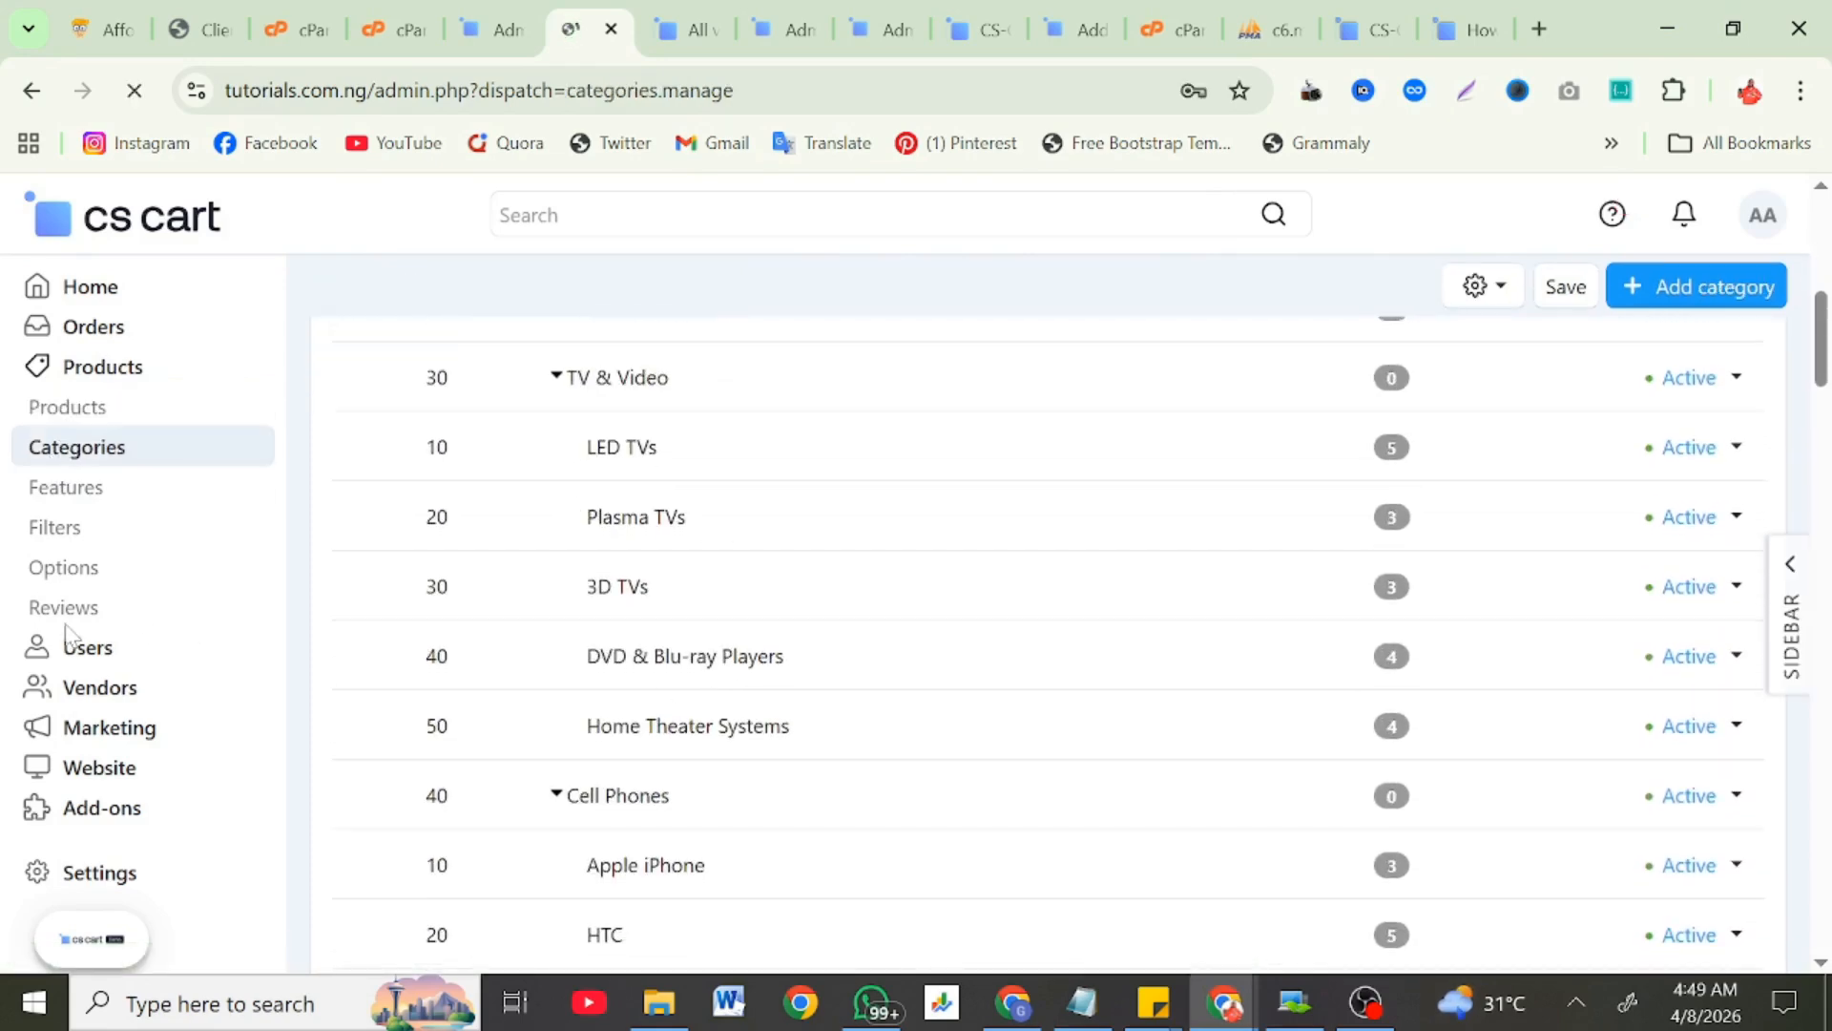
# Step: Read through the customer product reviews, then bring up the Vendors list
pyautogui.click(158, 611)
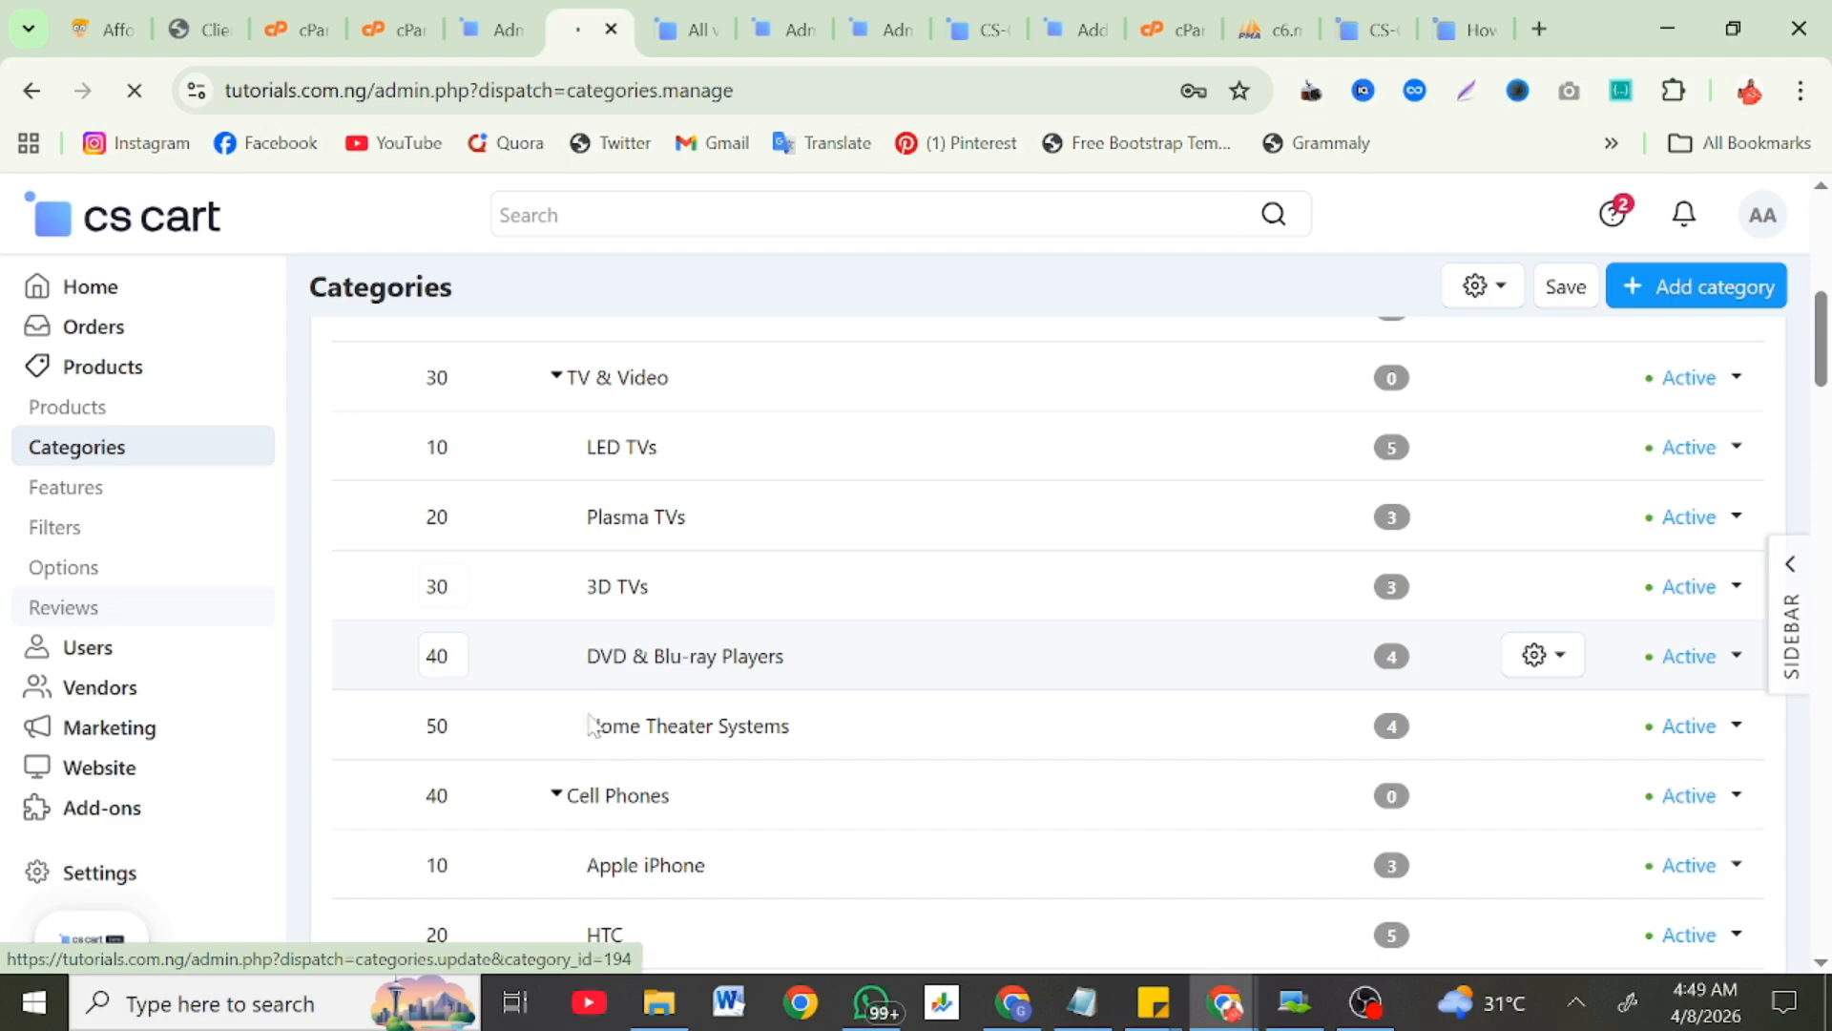
pyautogui.scroll(-2, 589, 711)
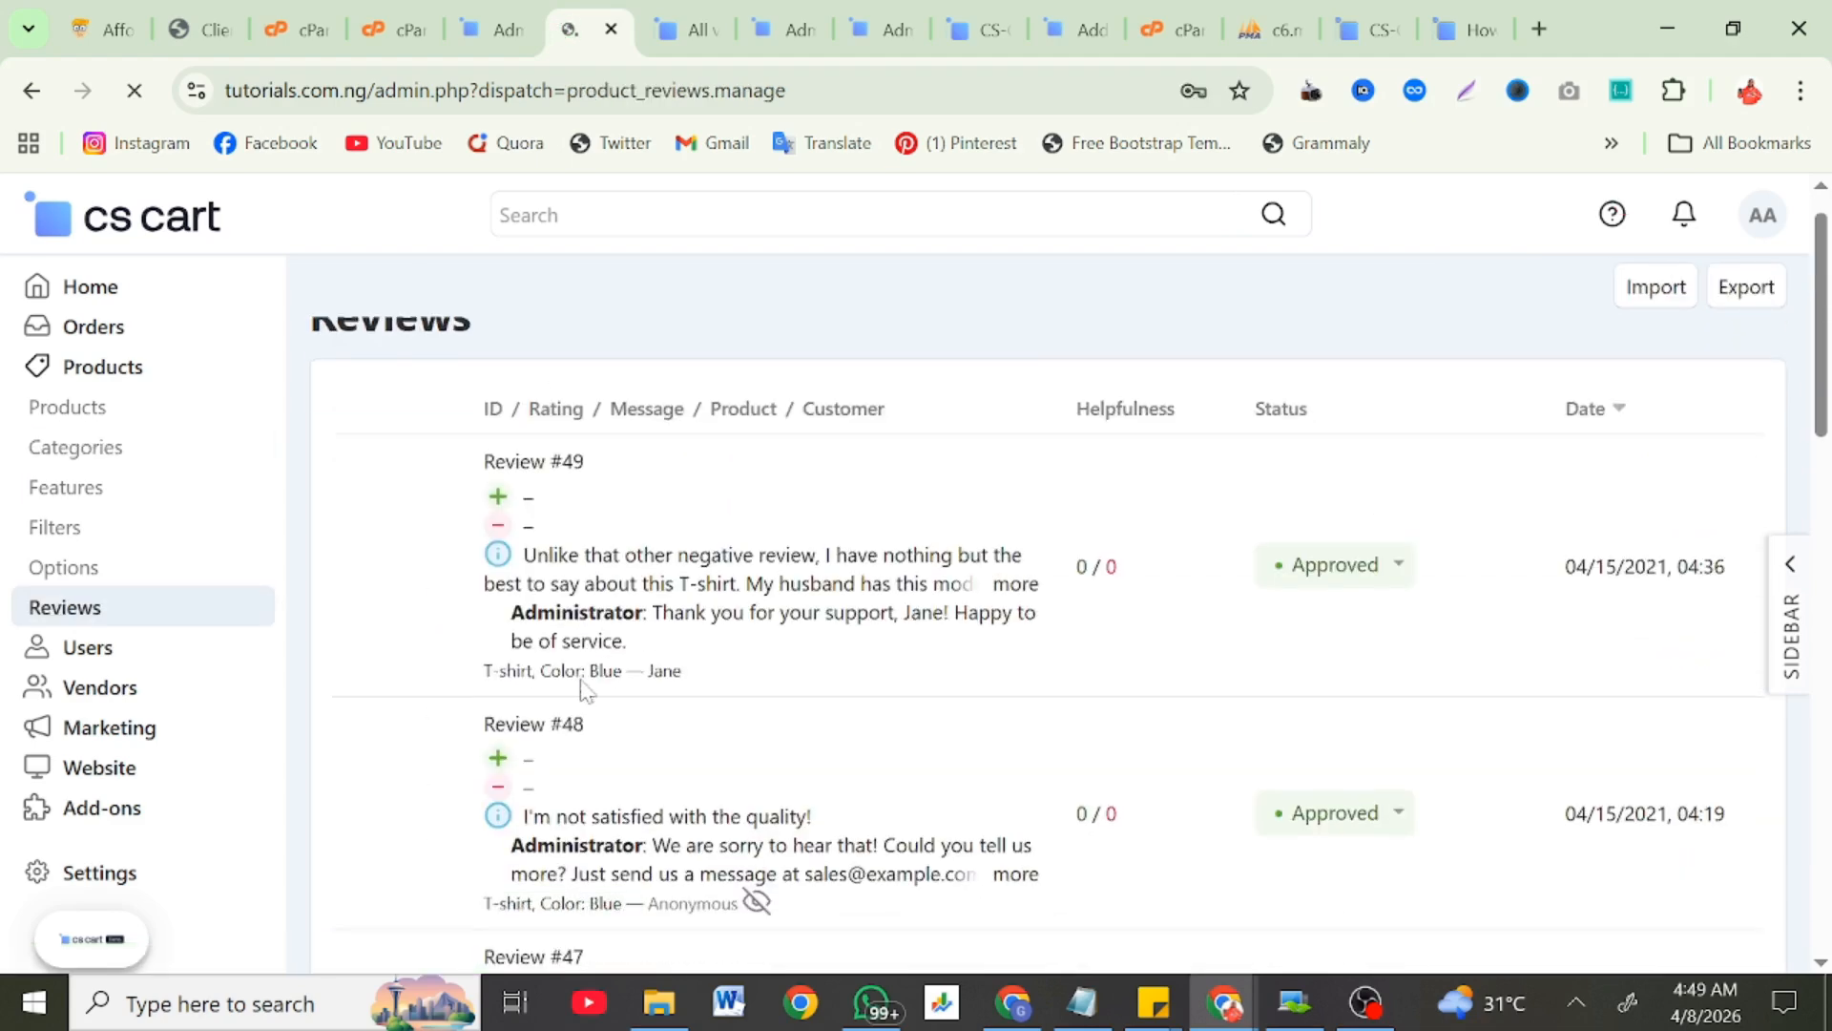
pyautogui.scroll(-2, 585, 691)
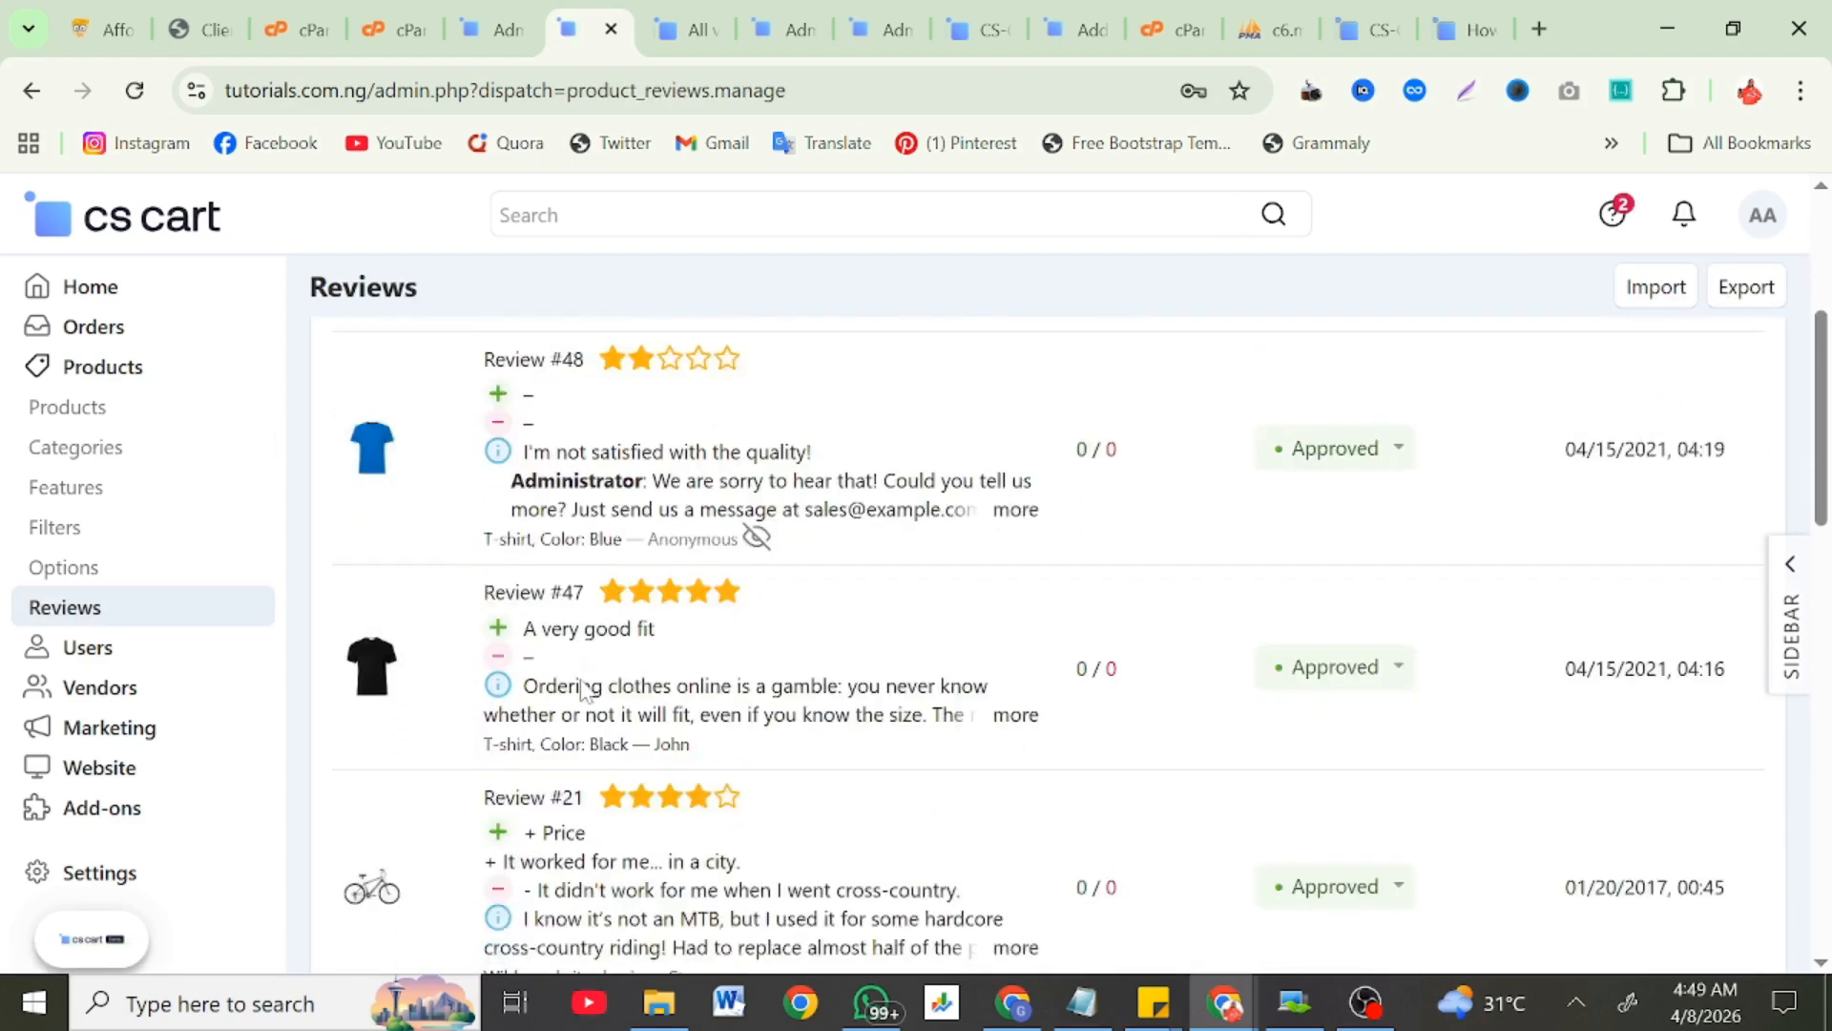
pyautogui.scroll(-3, 585, 691)
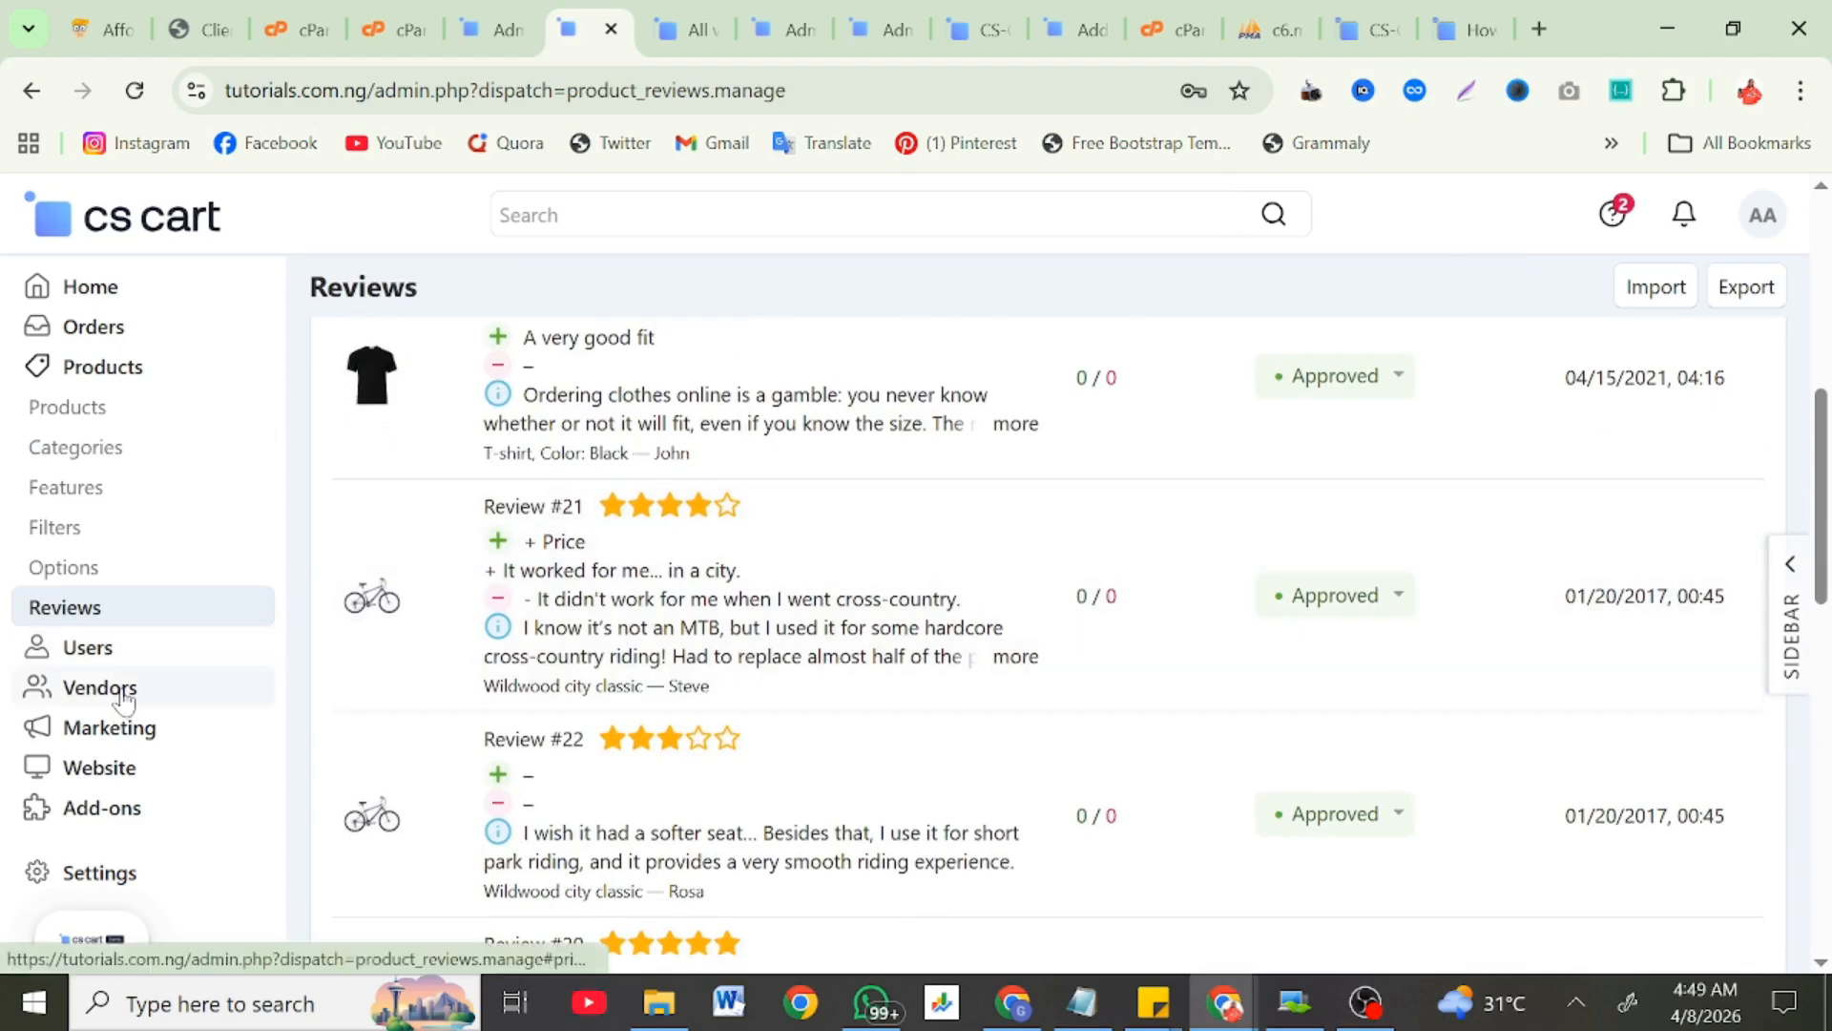
pyautogui.click(124, 700)
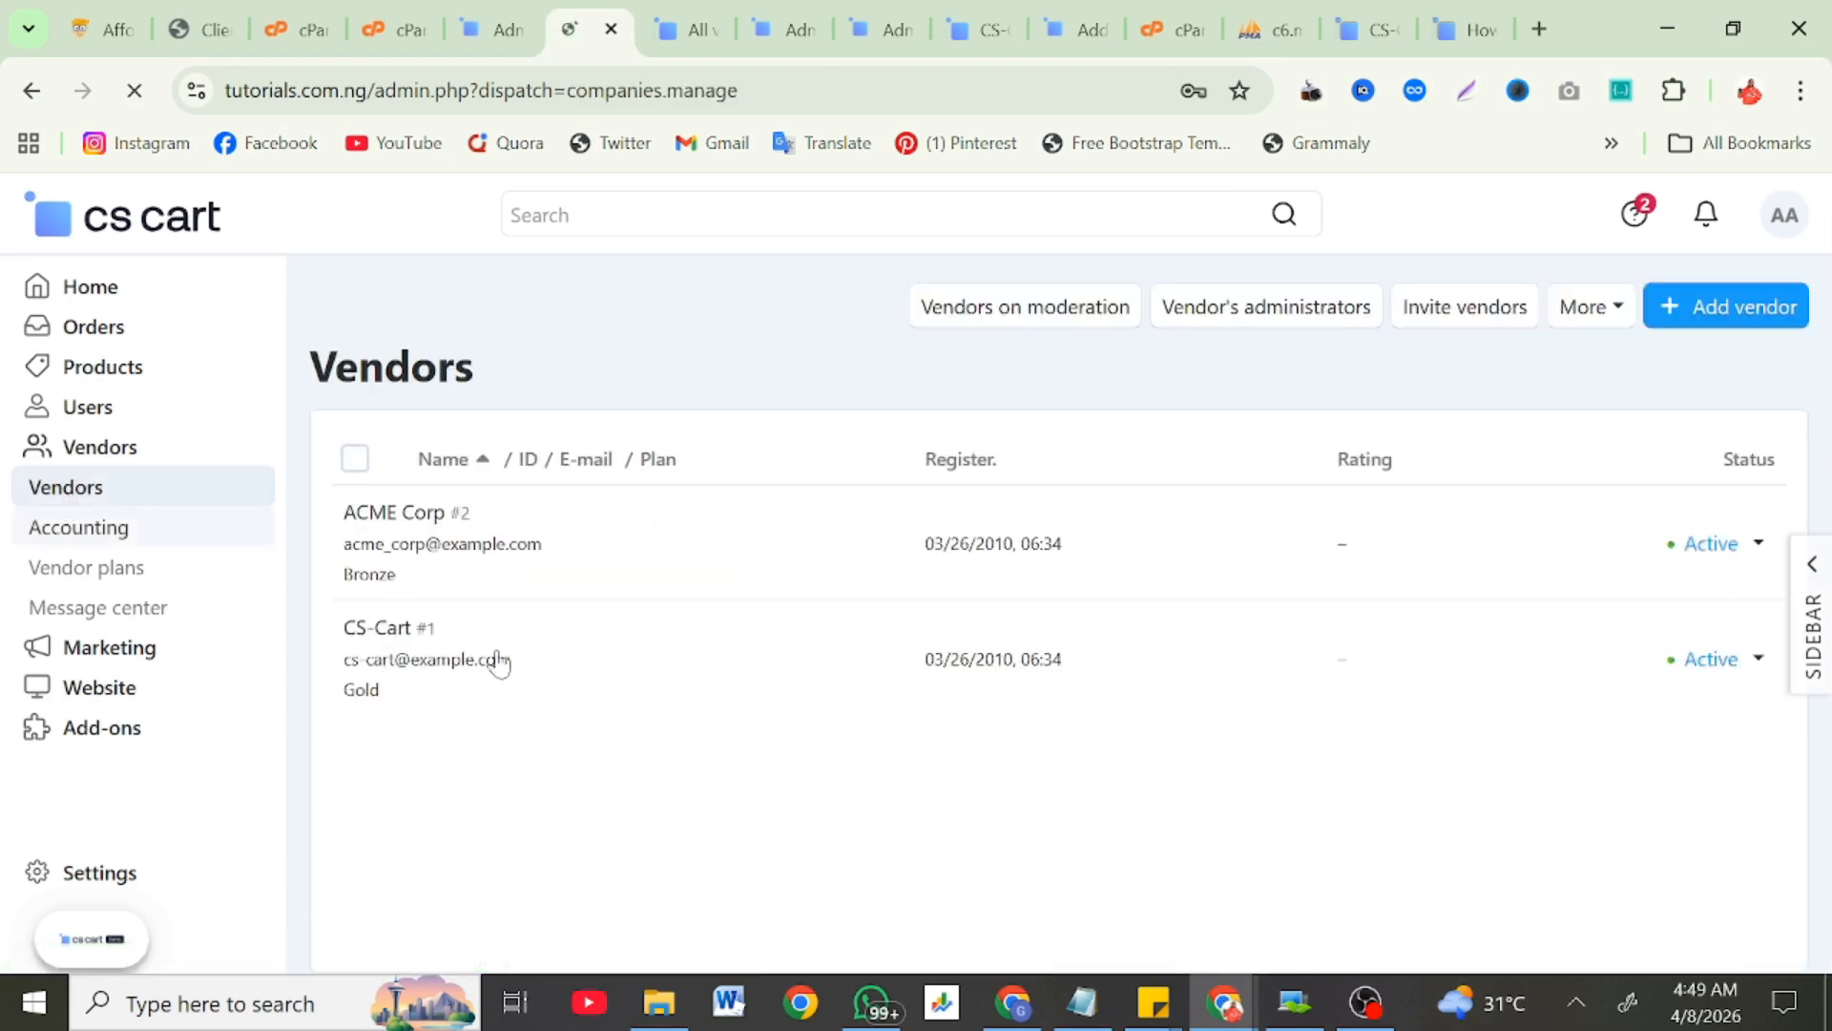
# Step: Look over the Promotions, Product bundles and Banners lists, then expand the Website section
pyautogui.click(112, 649)
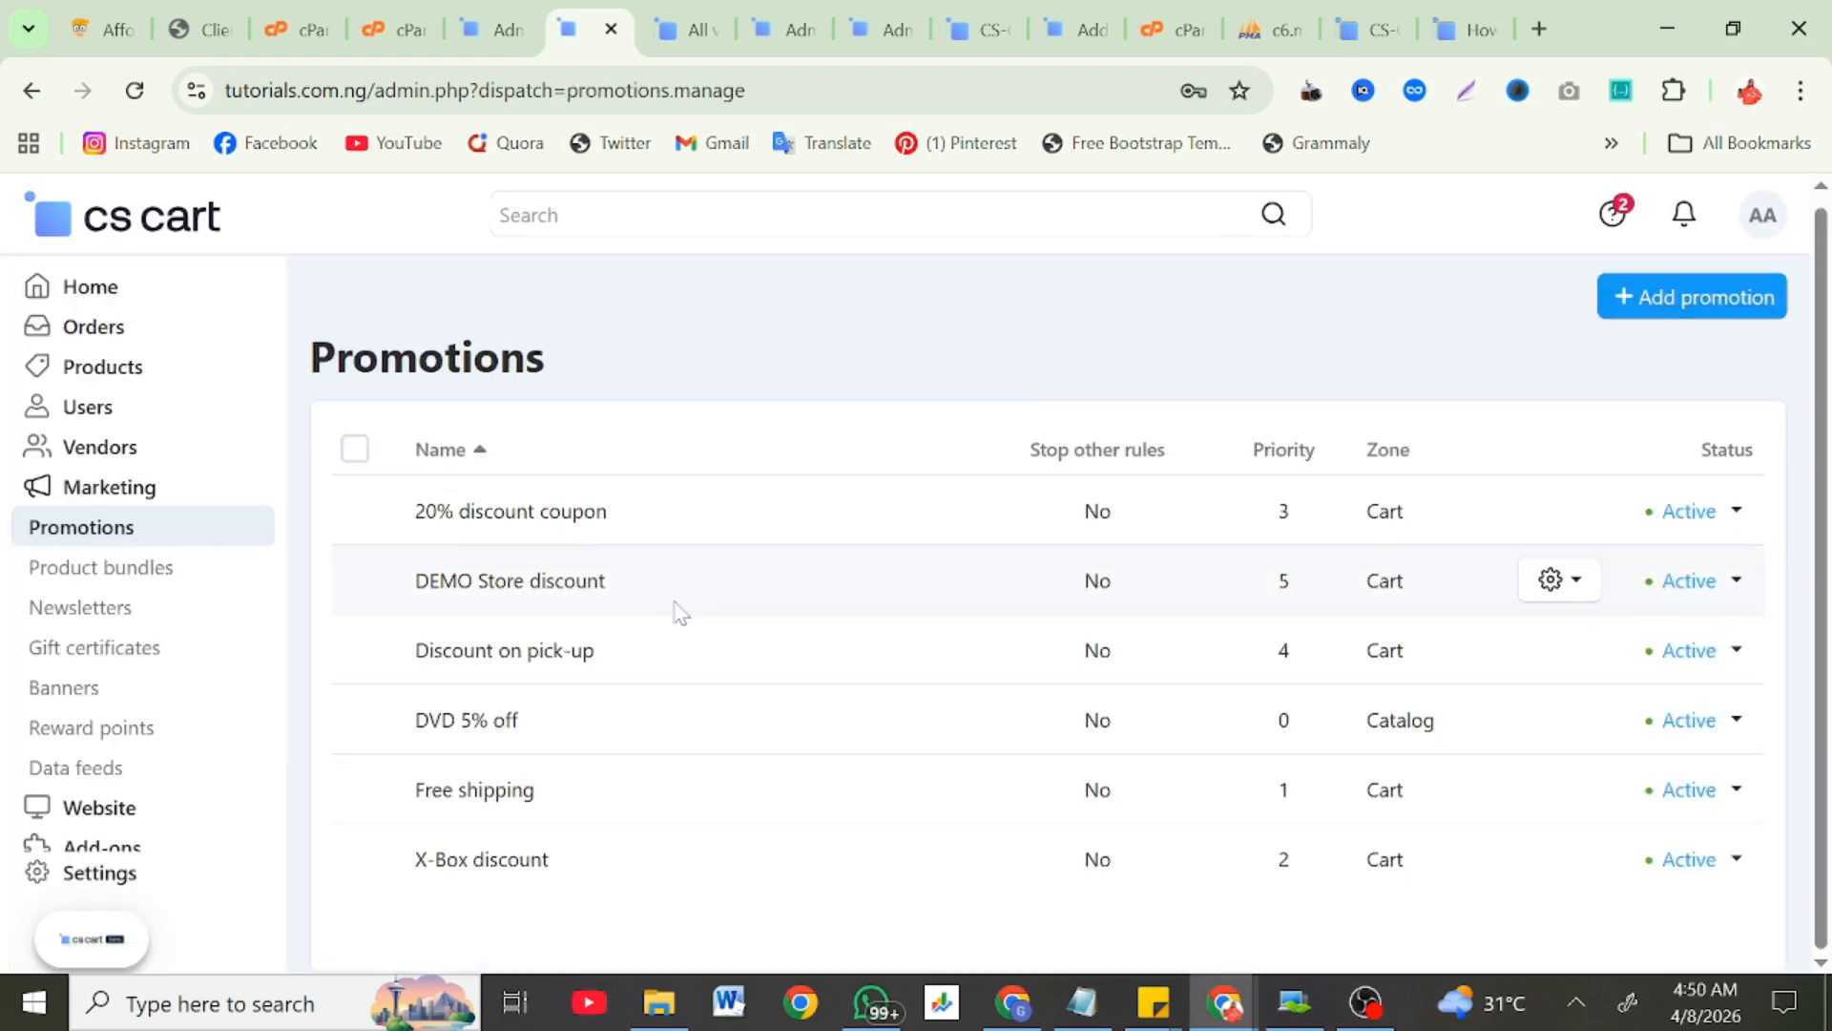
pyautogui.click(69, 571)
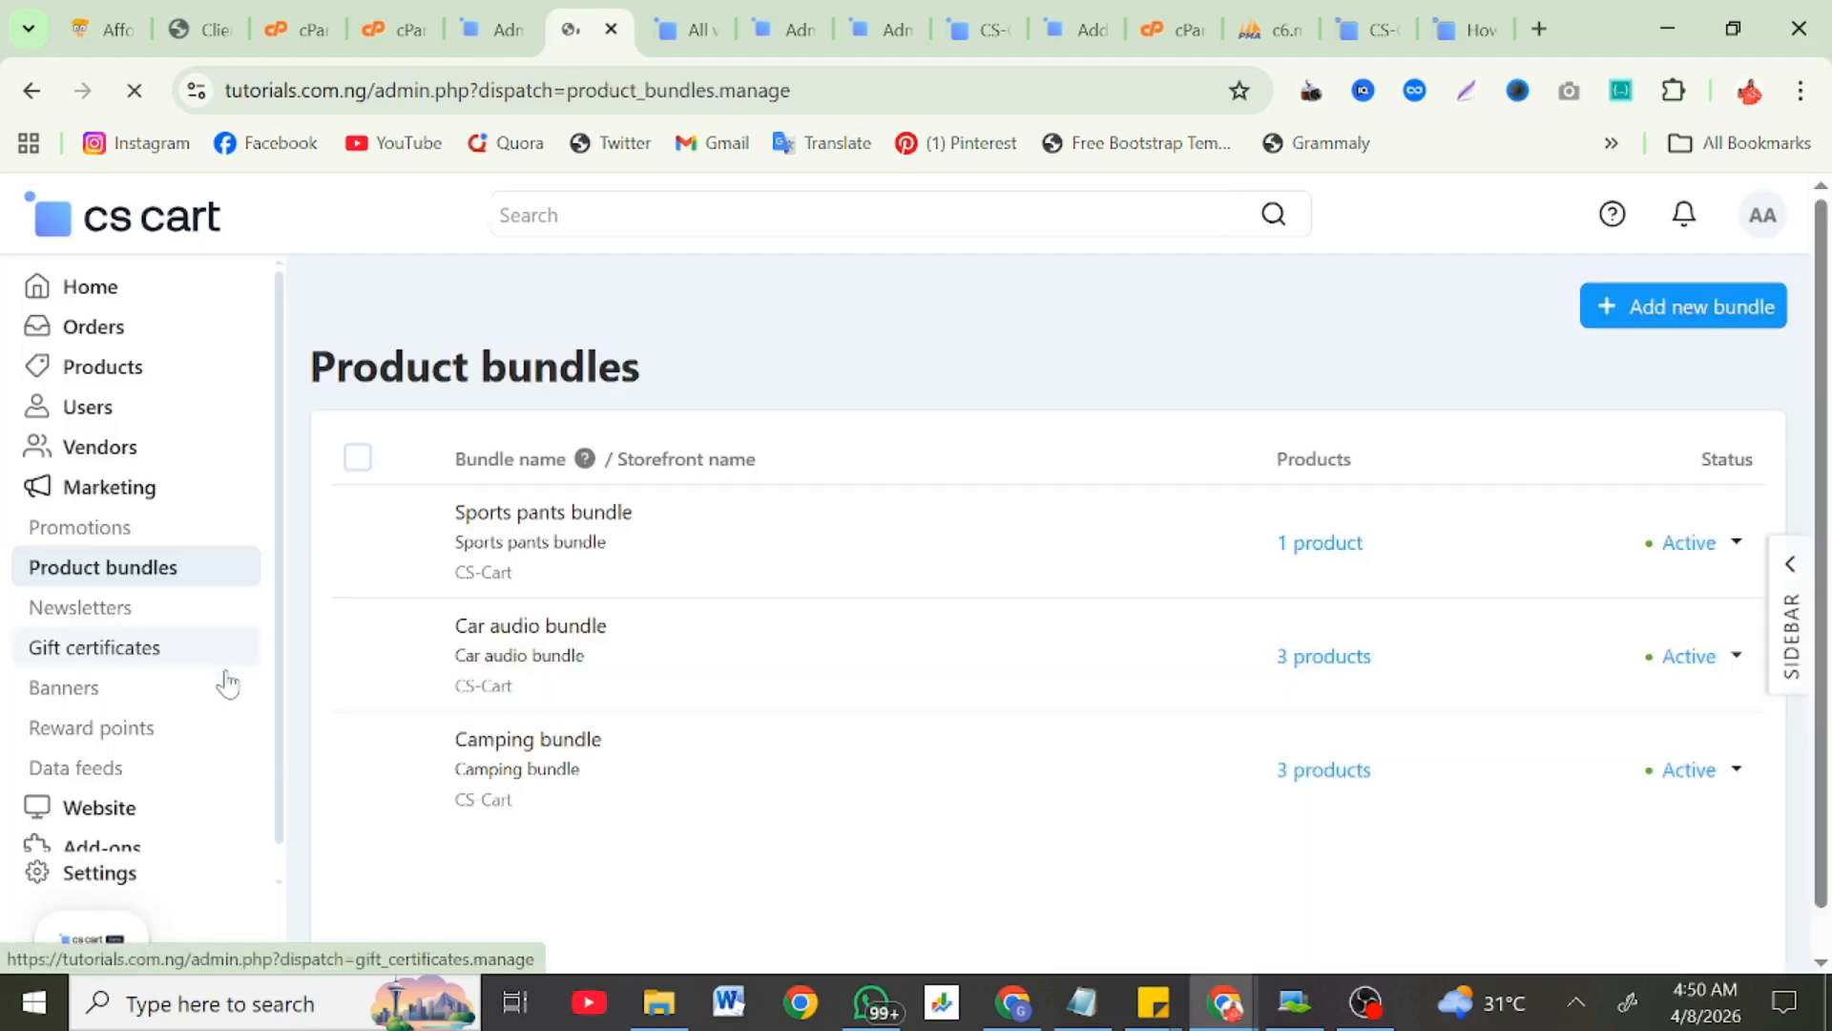
pyautogui.scroll(-2, 364, 742)
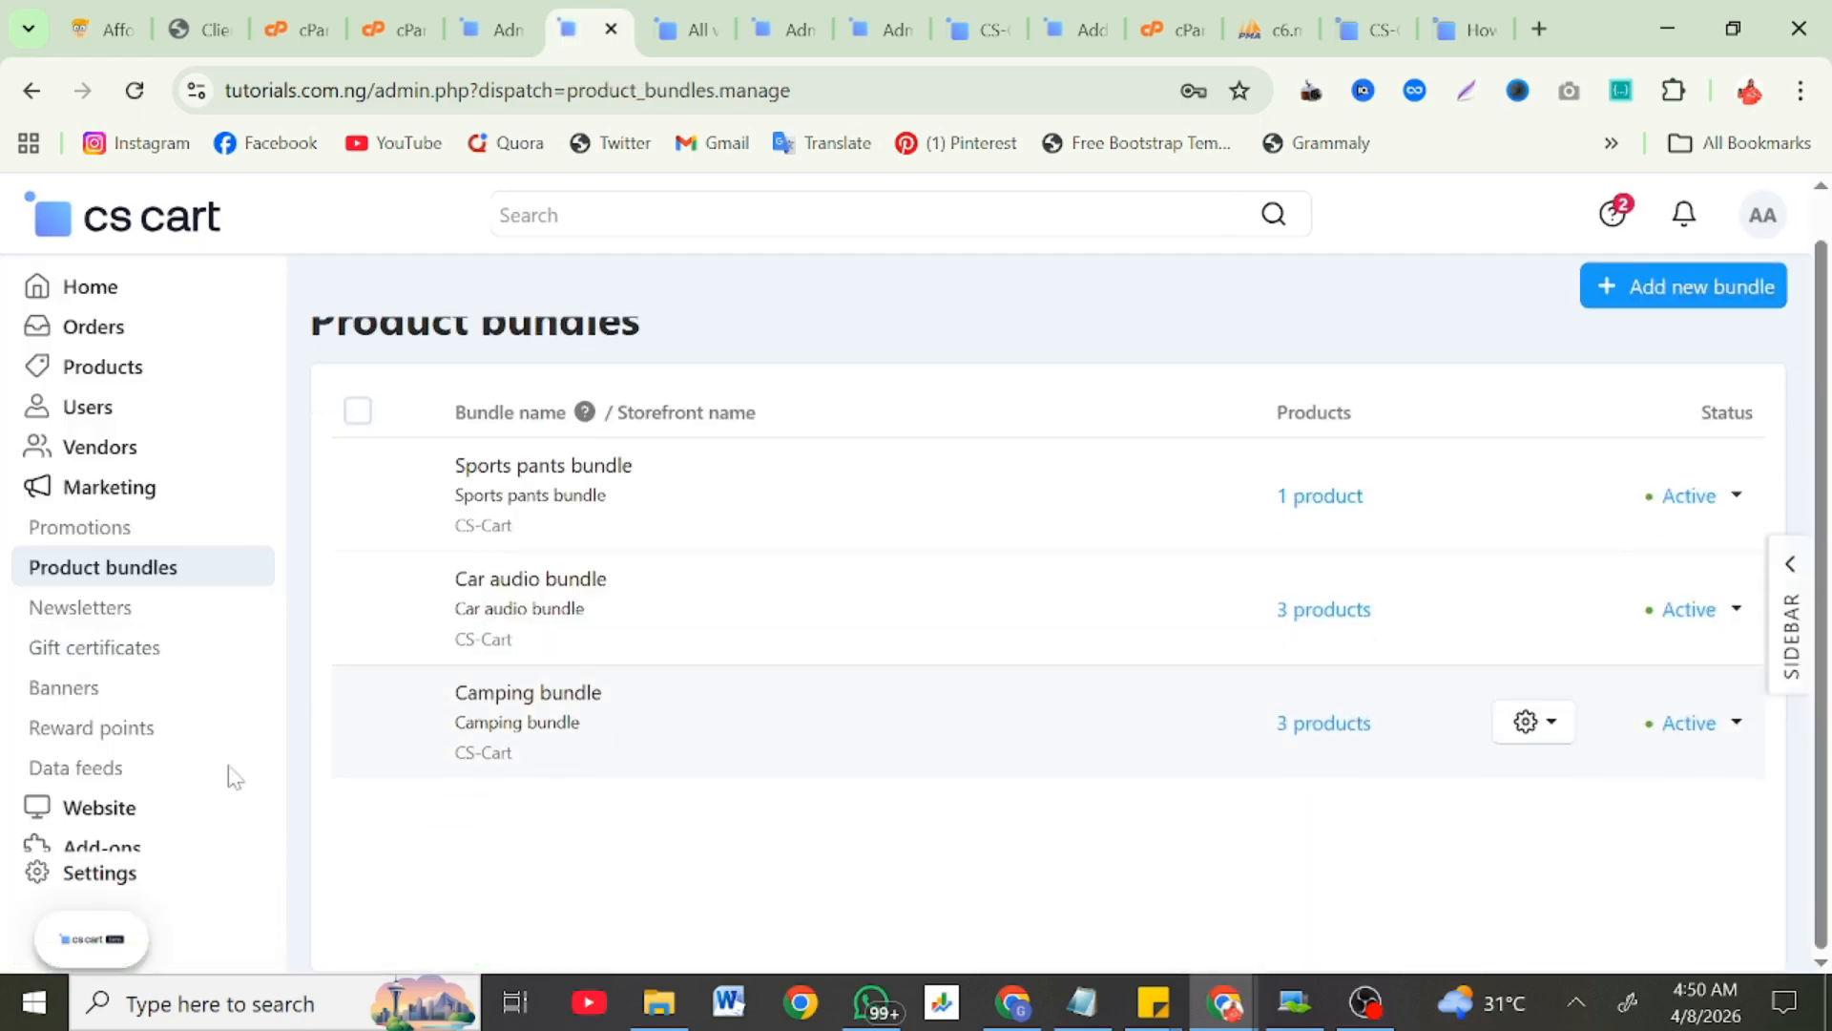
pyautogui.click(50, 685)
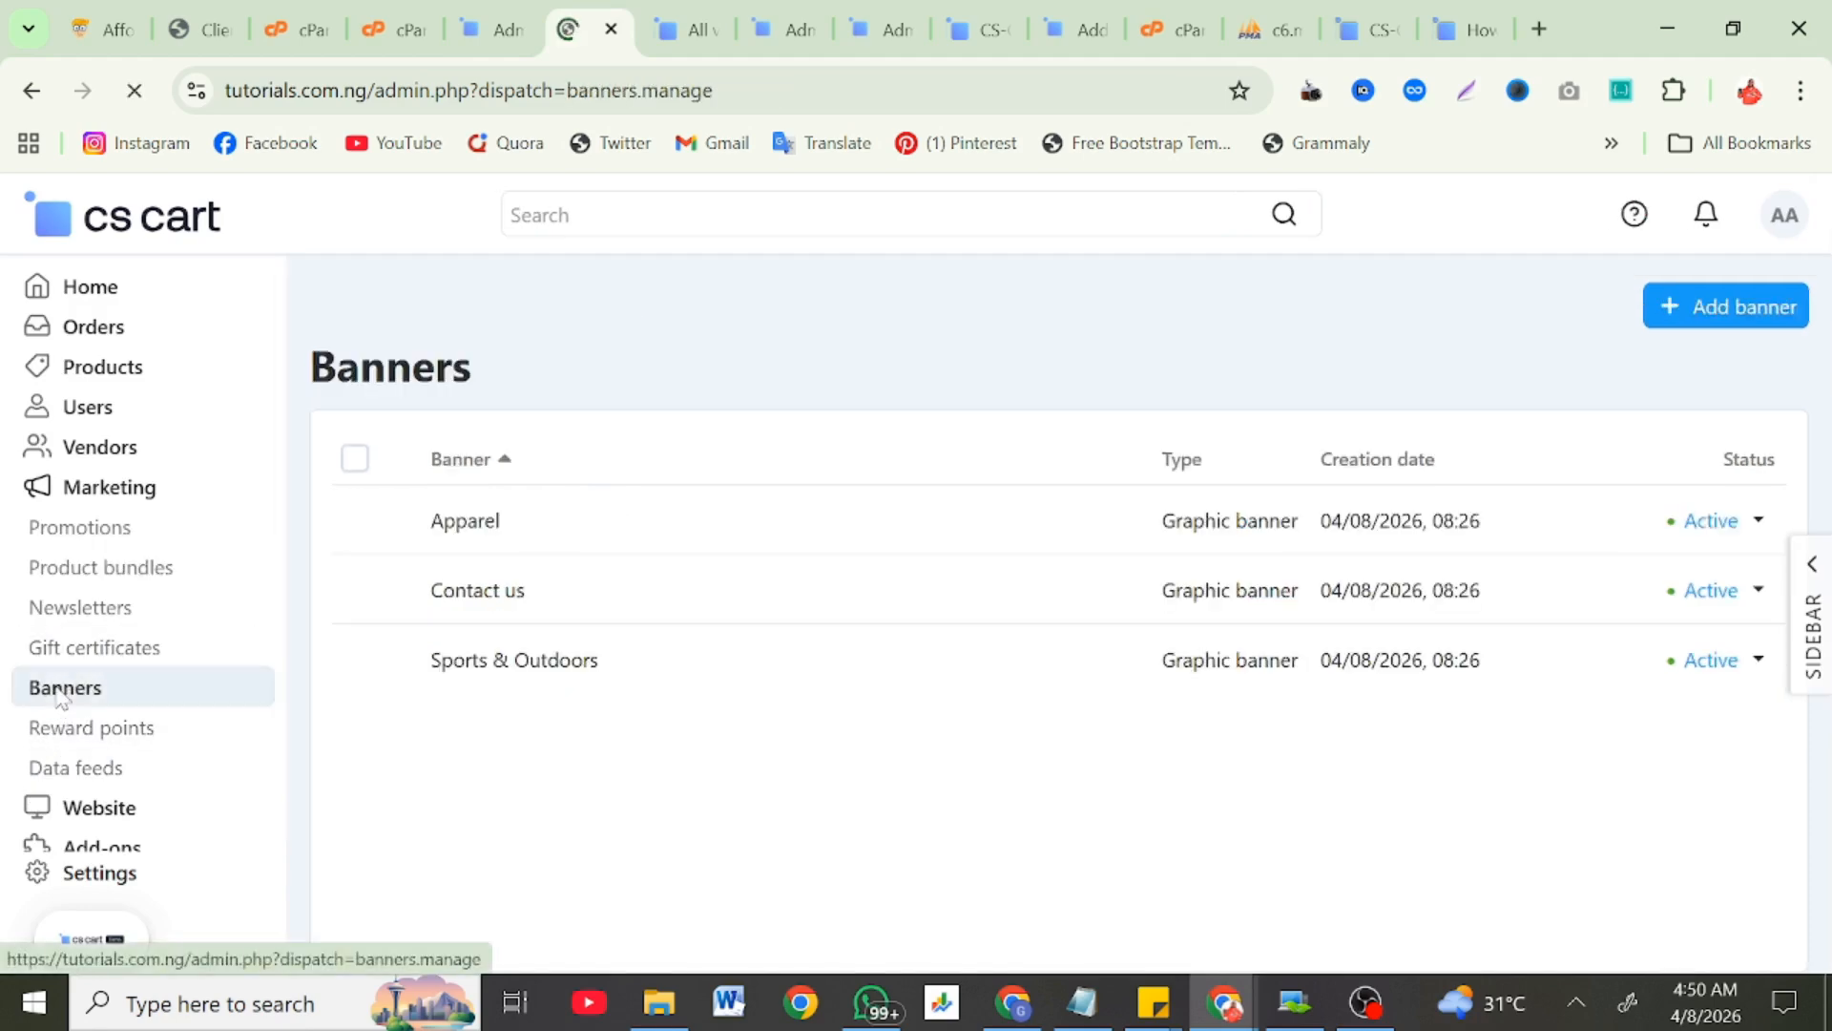
pyautogui.click(86, 811)
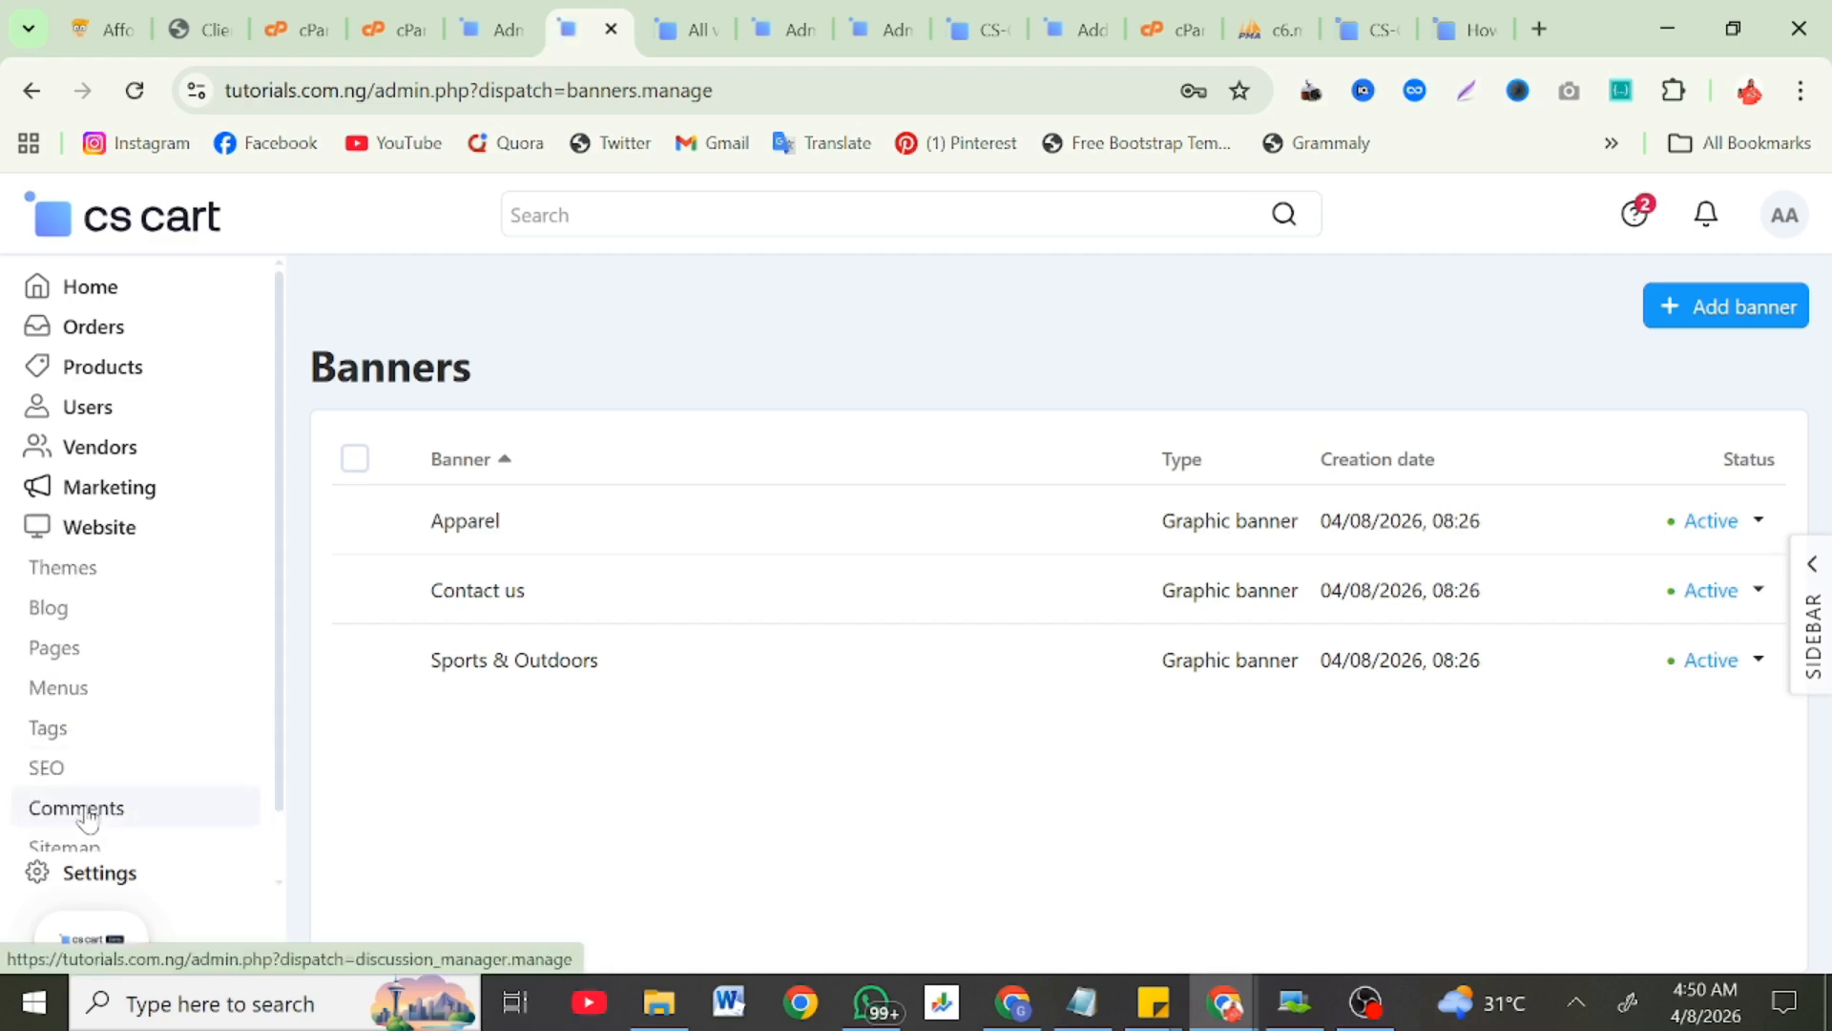
# Step: Scroll through the installed storefront themes
pyautogui.click(80, 580)
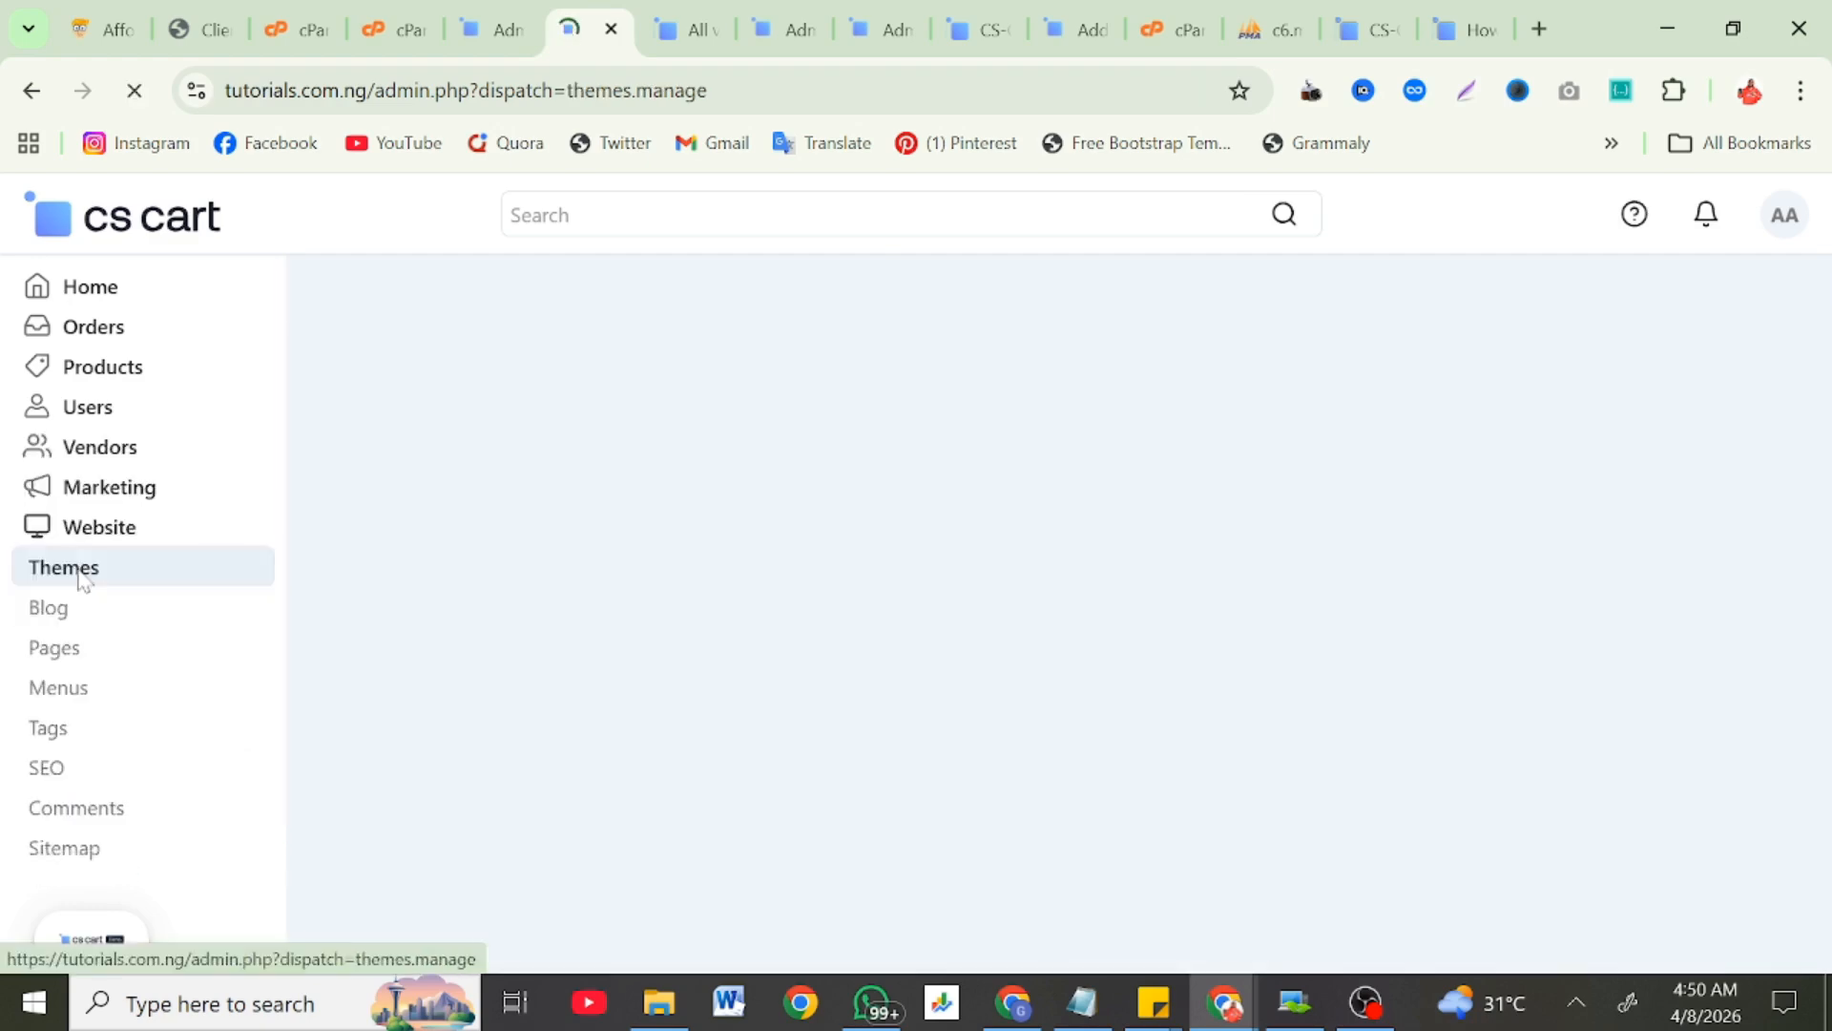
pyautogui.scroll(-8, 621, 656)
pyautogui.scroll(-9, 620, 656)
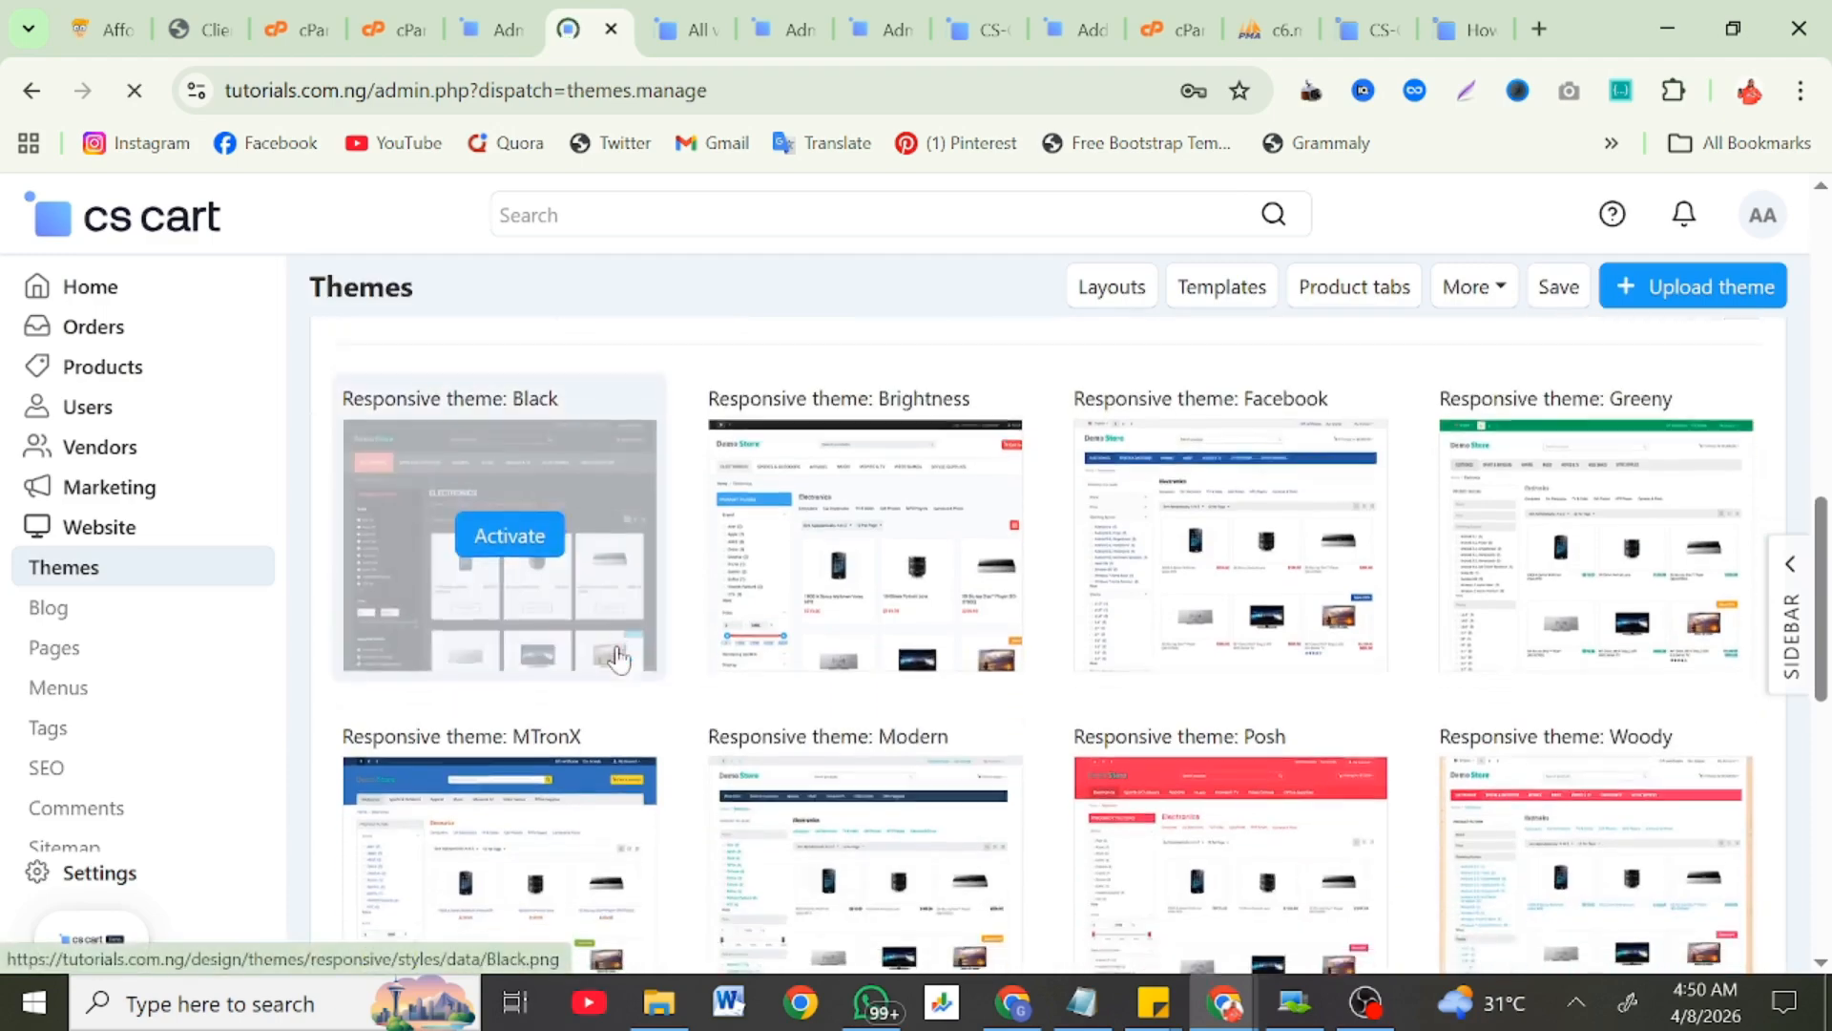
pyautogui.scroll(-5, 618, 658)
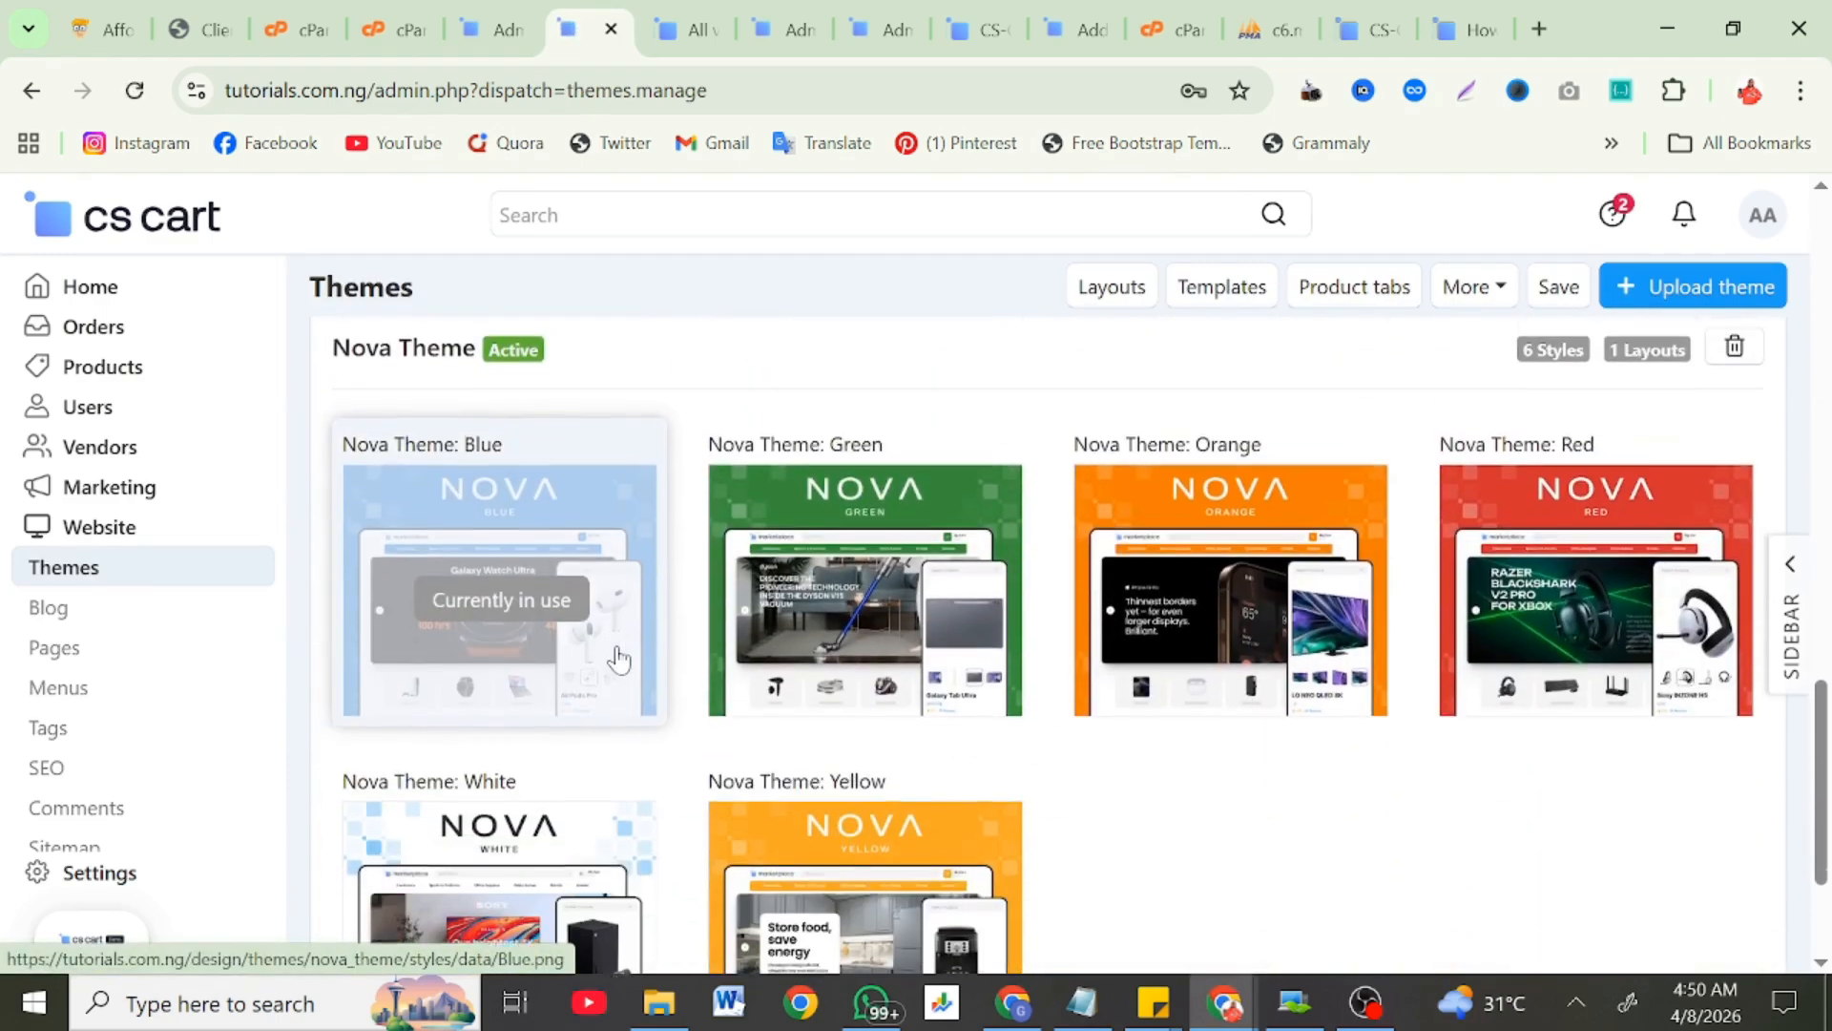
pyautogui.scroll(5, 618, 658)
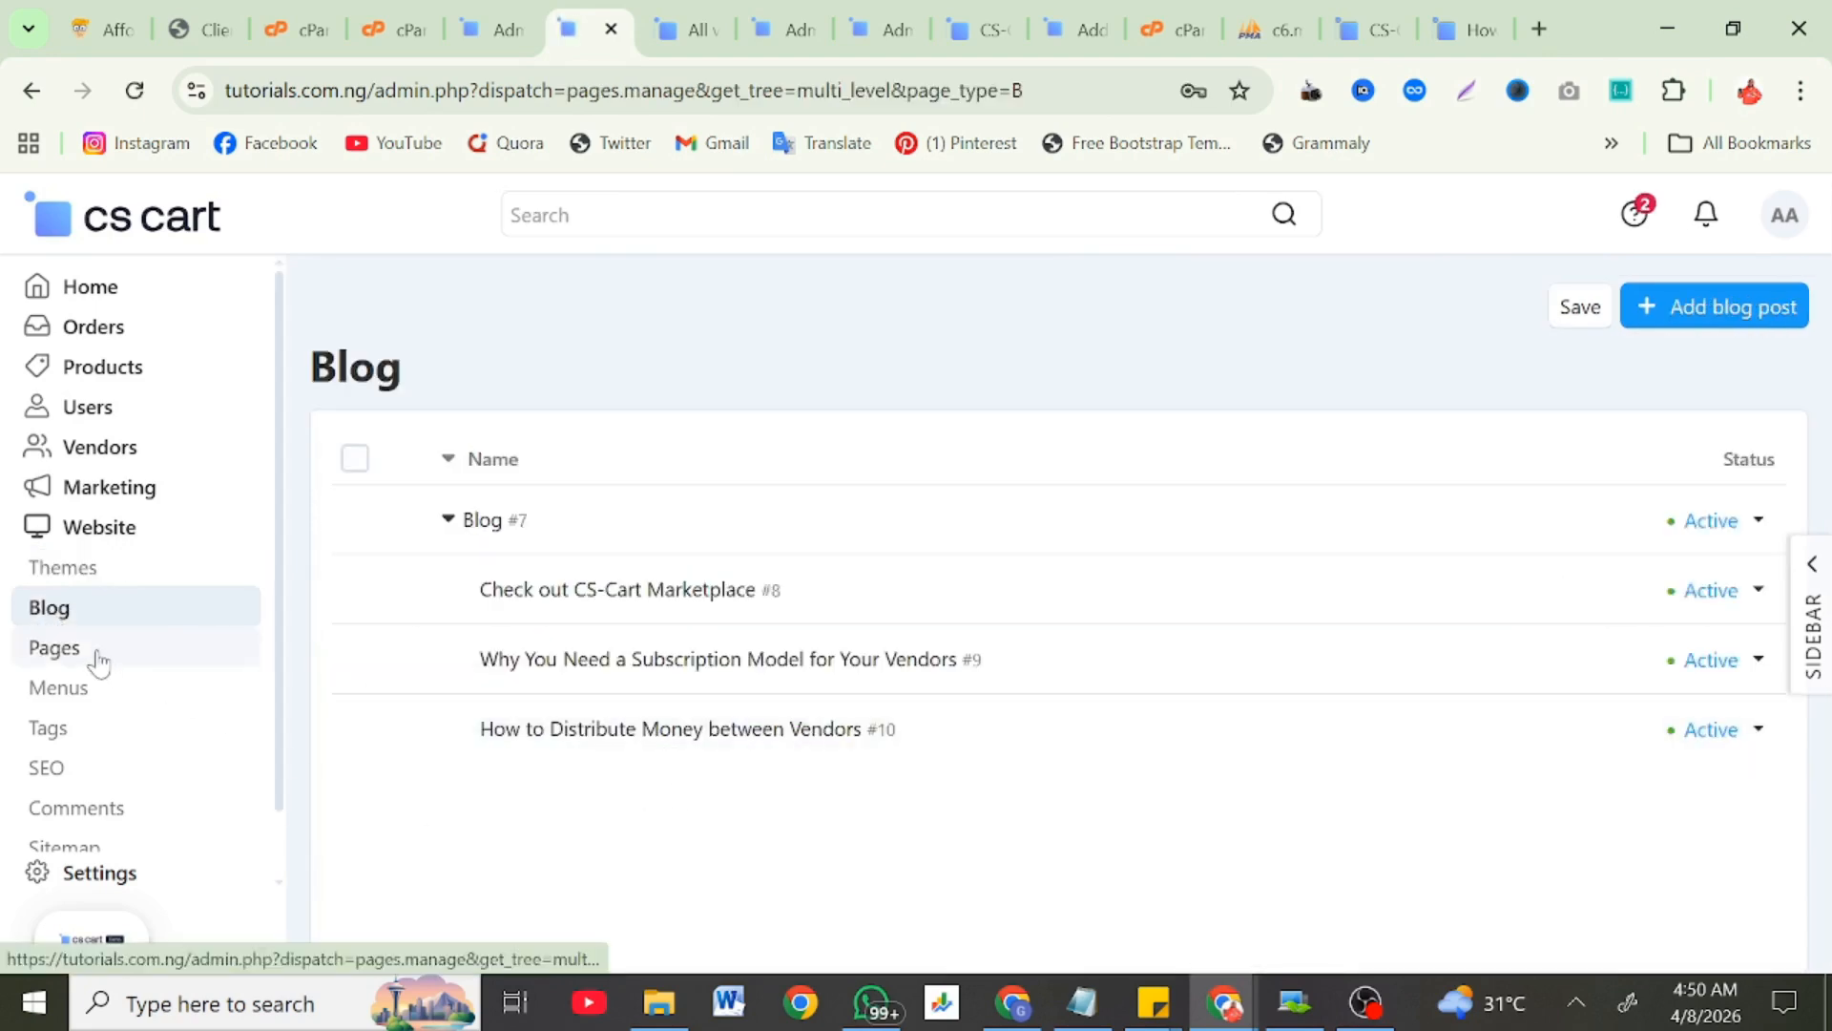
# Step: Look over the site pages list, then view the Sitemap sections with My account
pyautogui.click(99, 656)
pyautogui.scroll(-3, 646, 689)
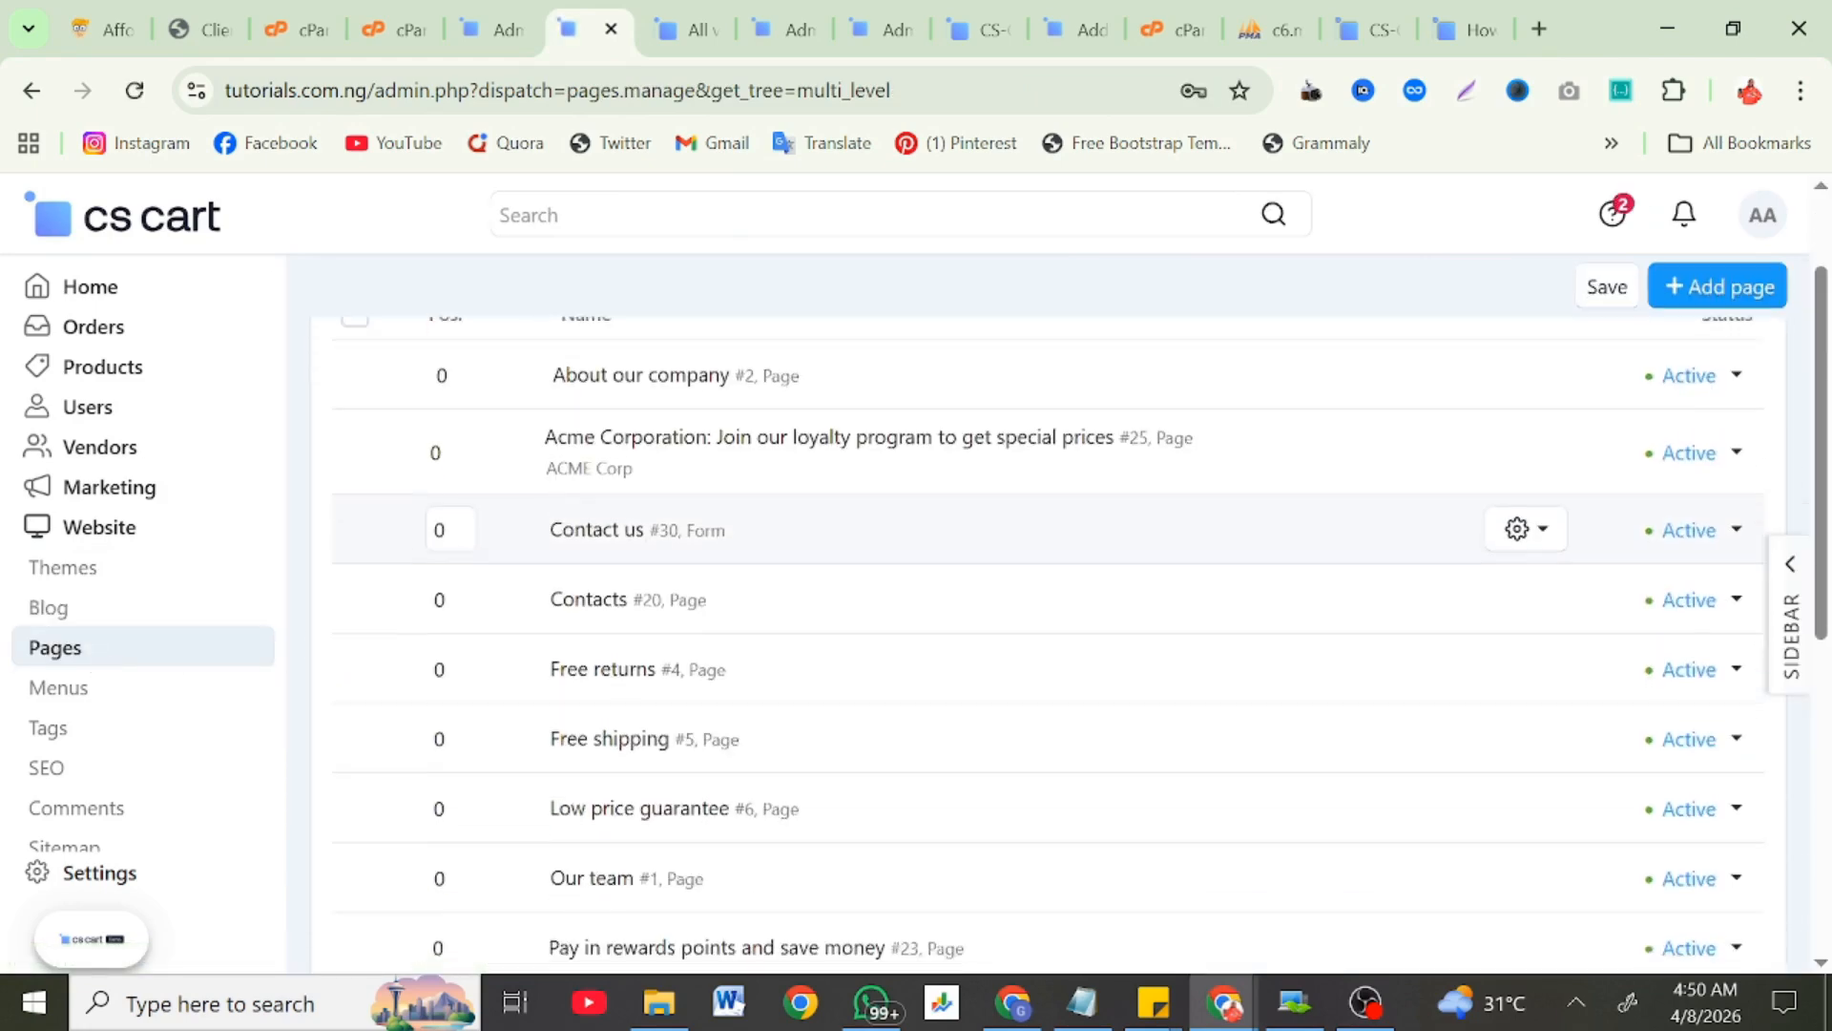
pyautogui.scroll(-6, 646, 689)
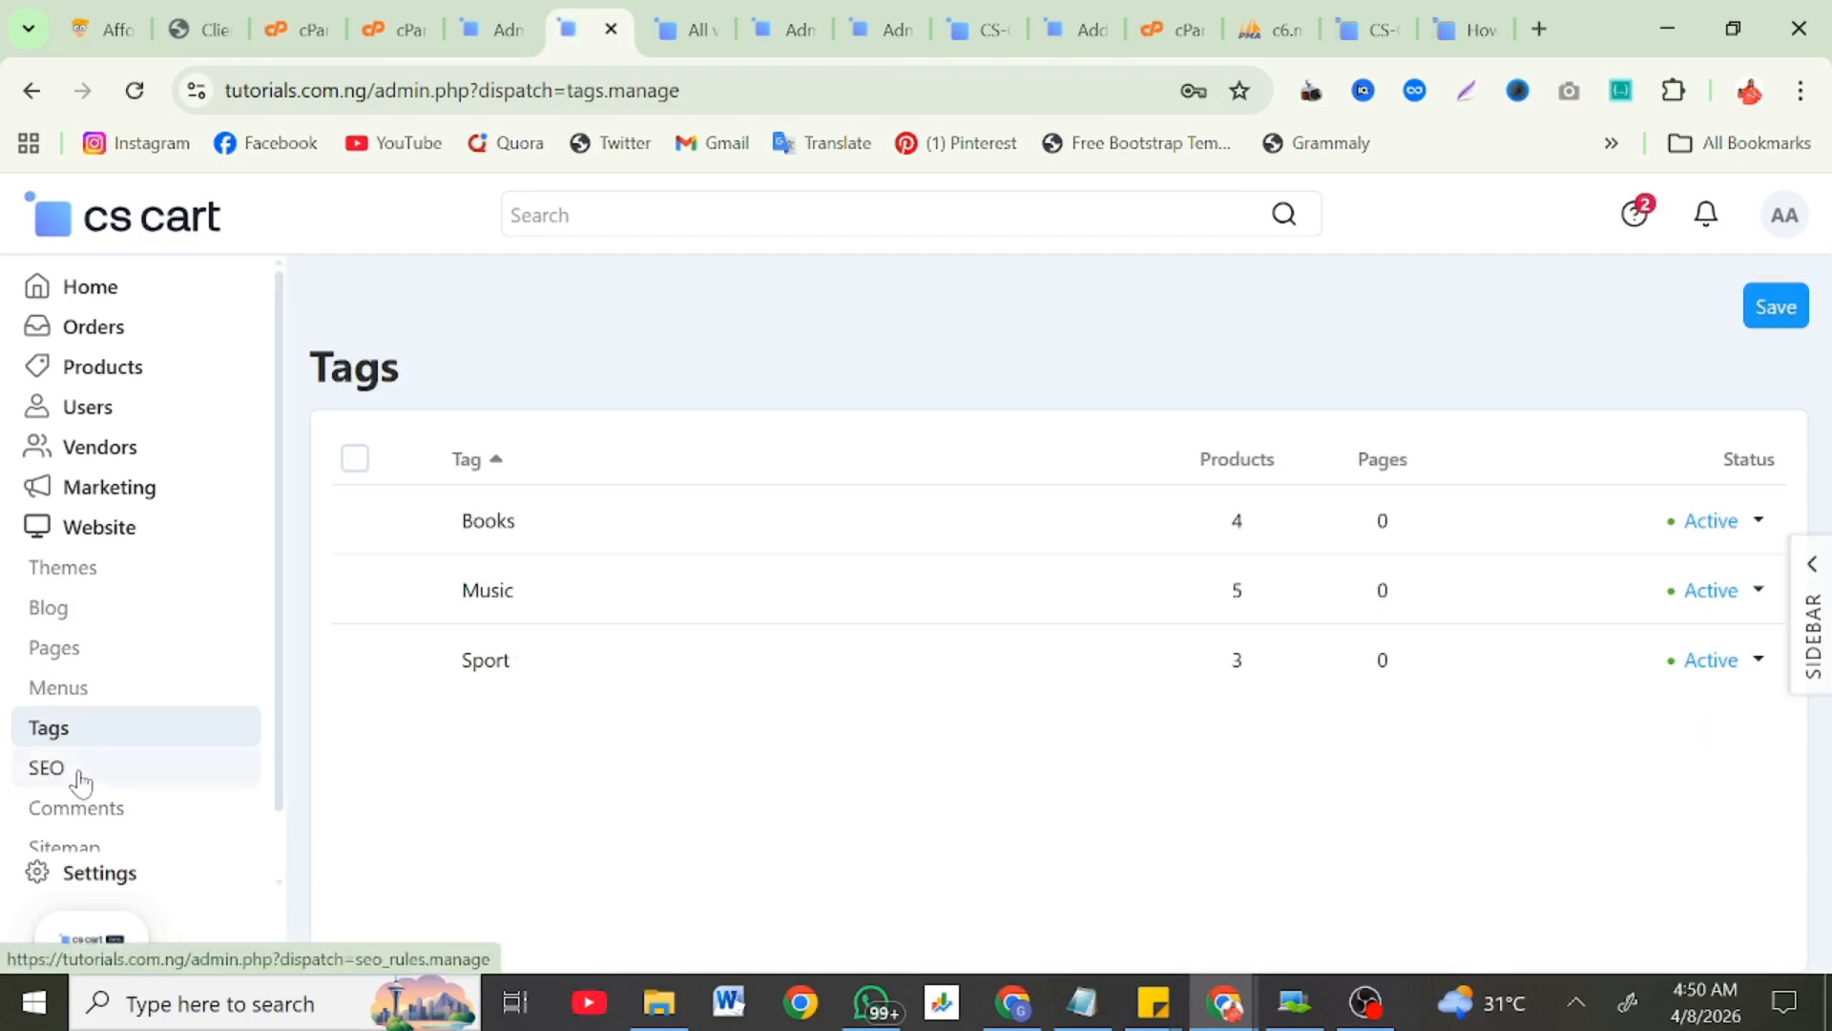
pyautogui.scroll(-2, 82, 777)
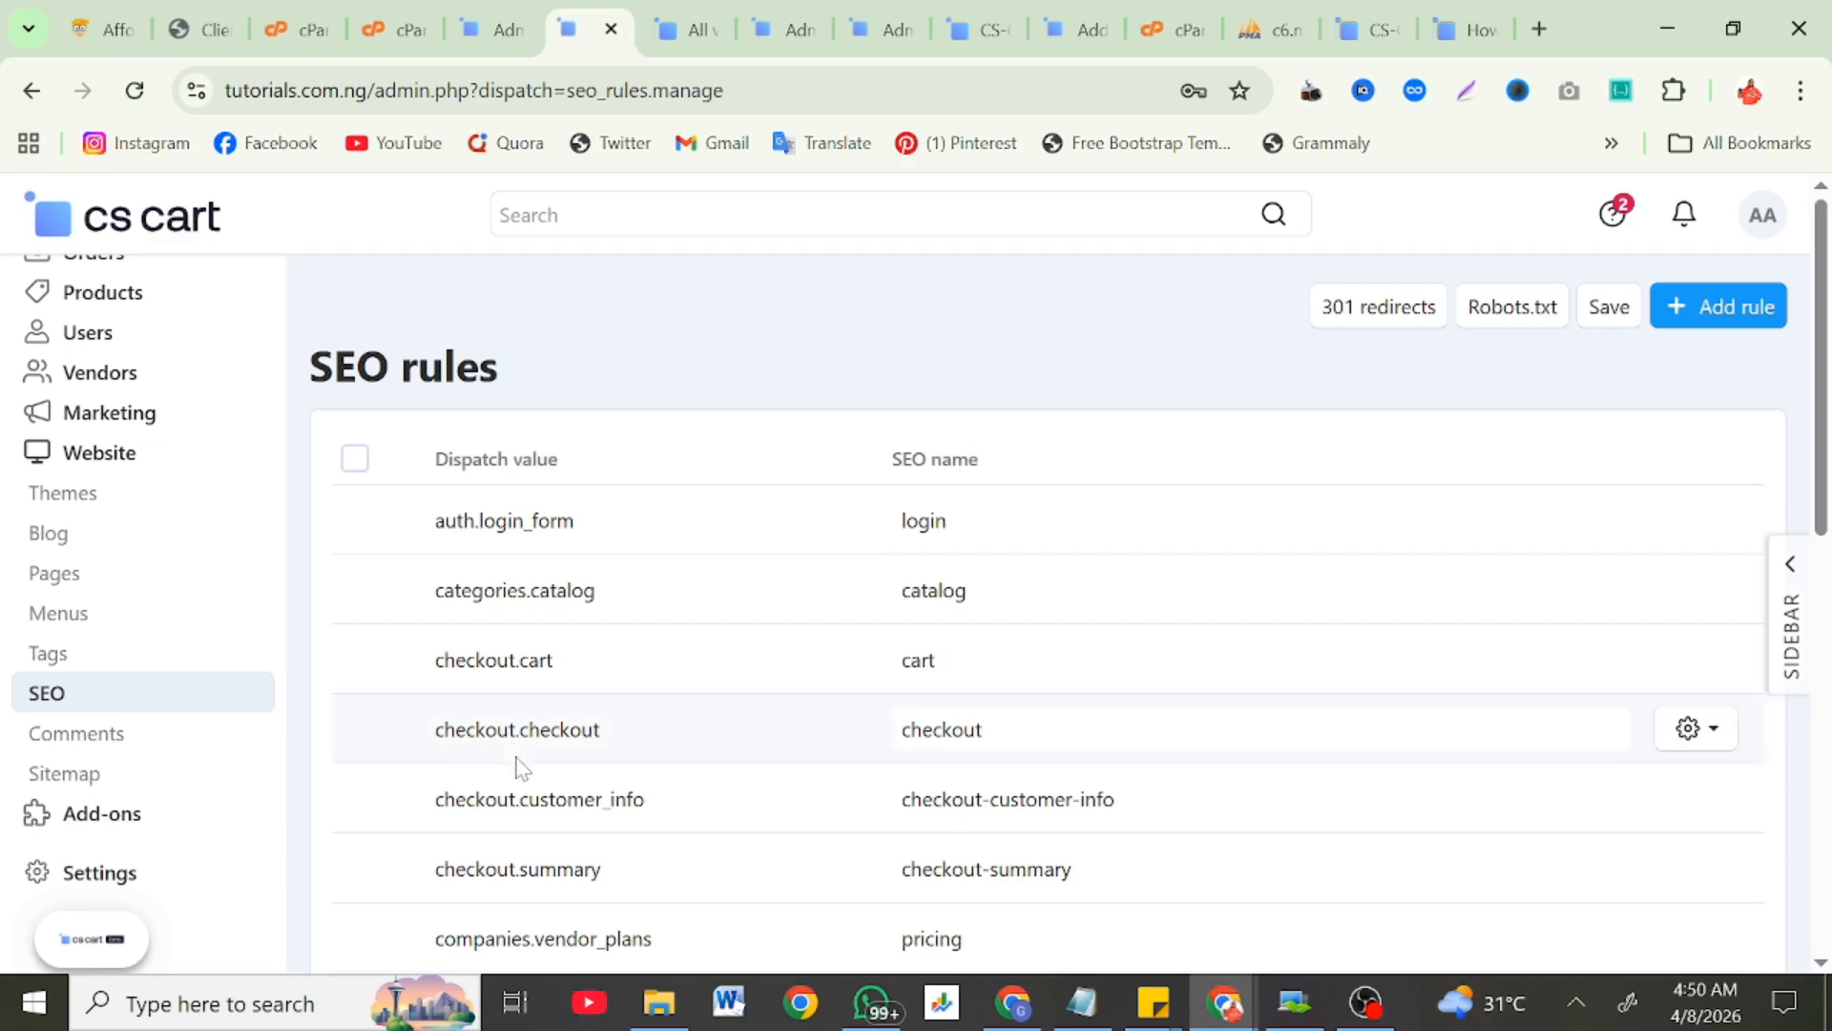
pyautogui.scroll(-3, 519, 764)
pyautogui.scroll(-6, 519, 764)
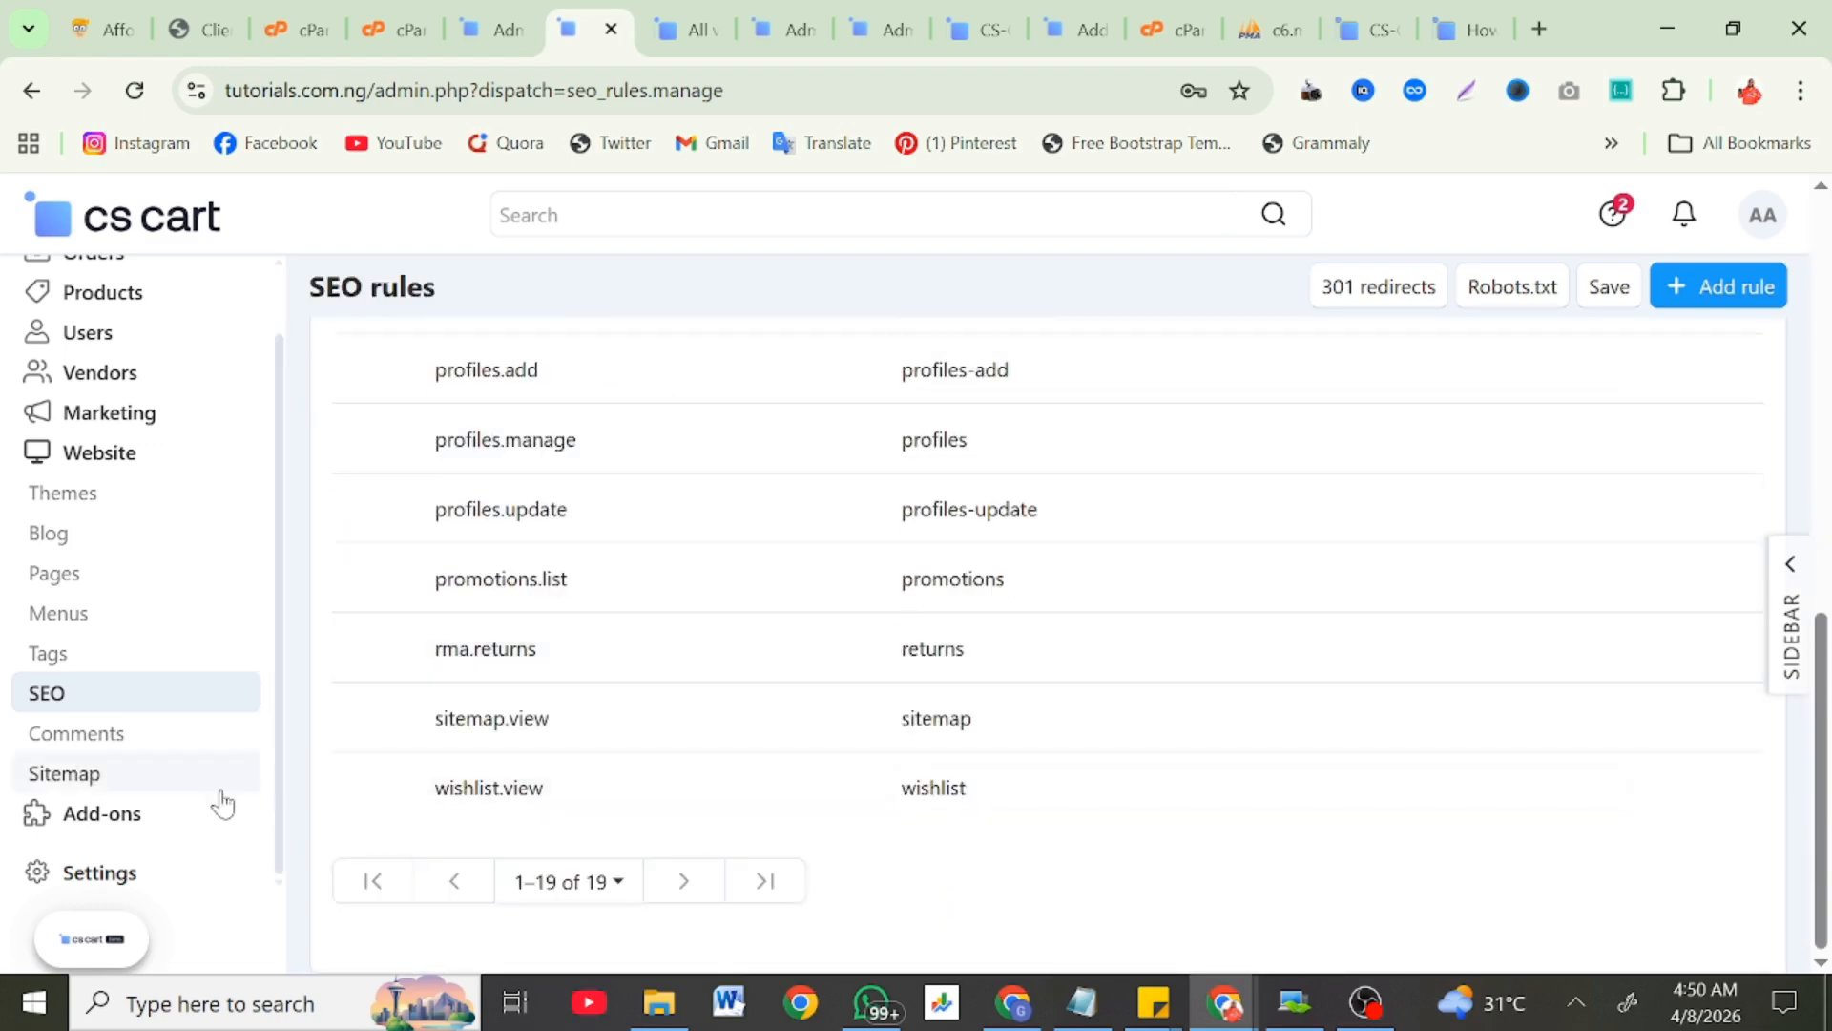
pyautogui.click(119, 775)
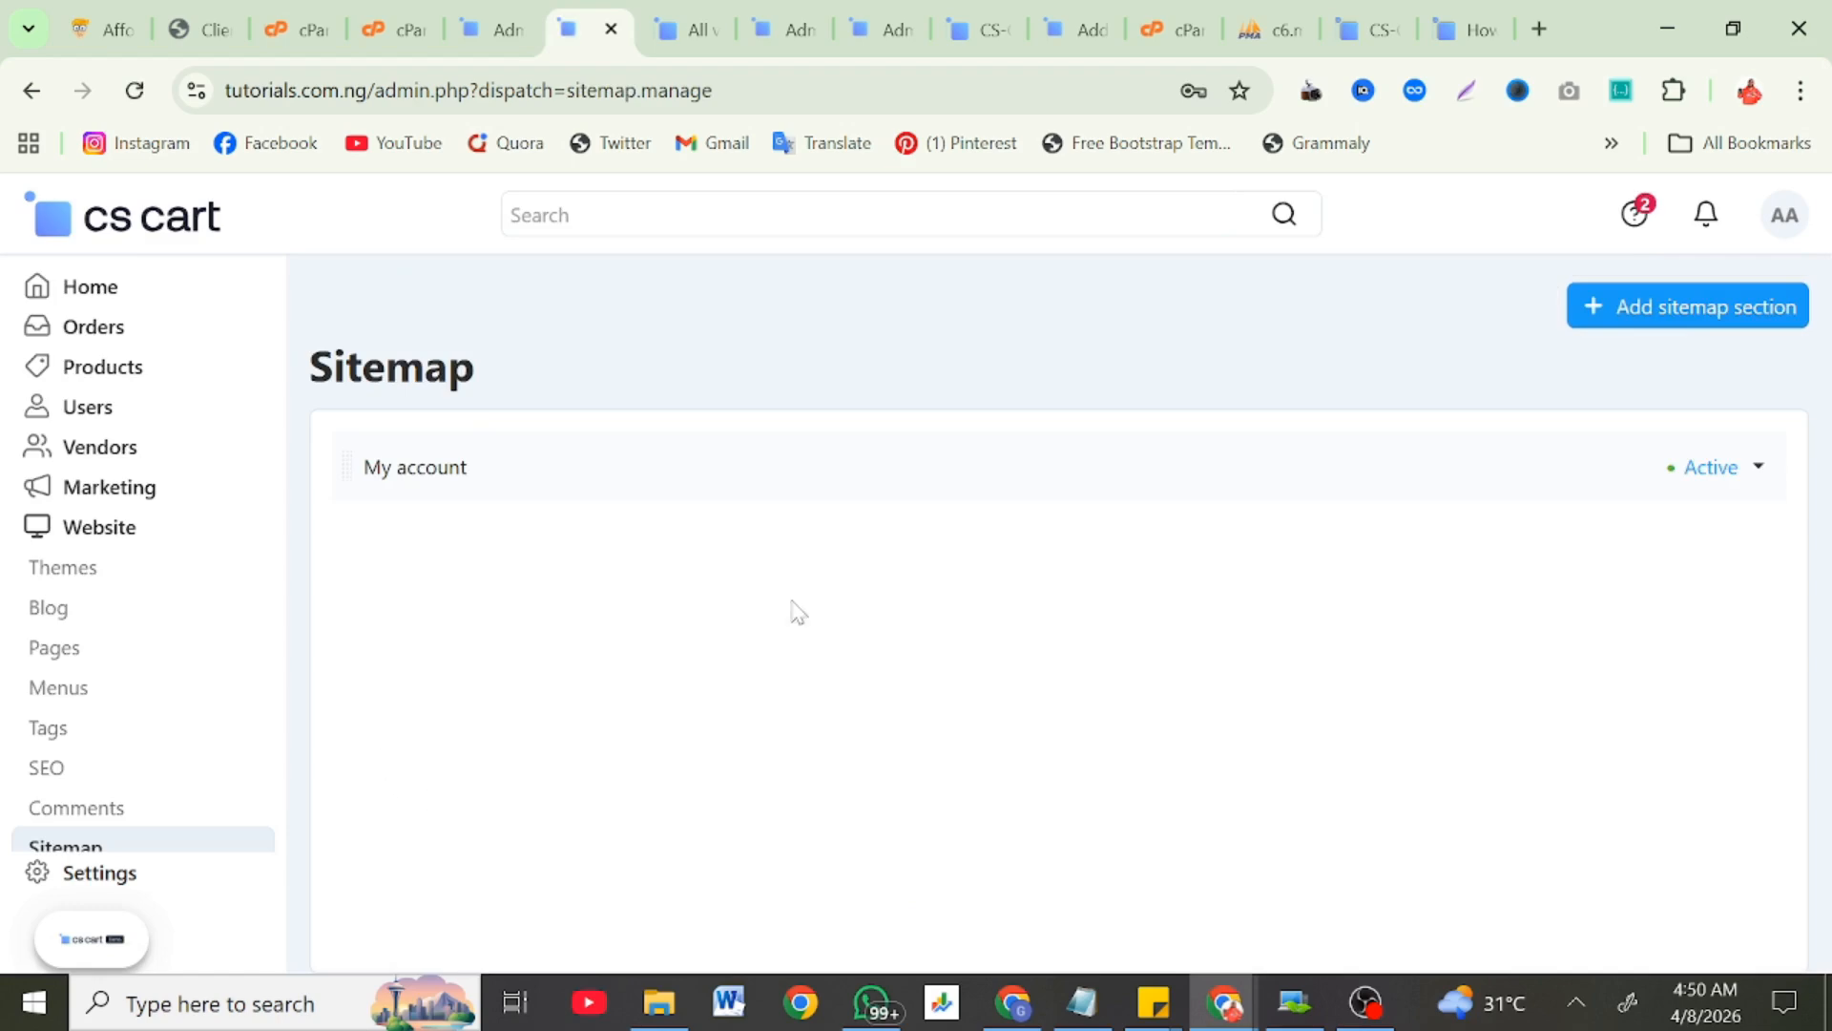
pyautogui.scroll(-2, 9, 816)
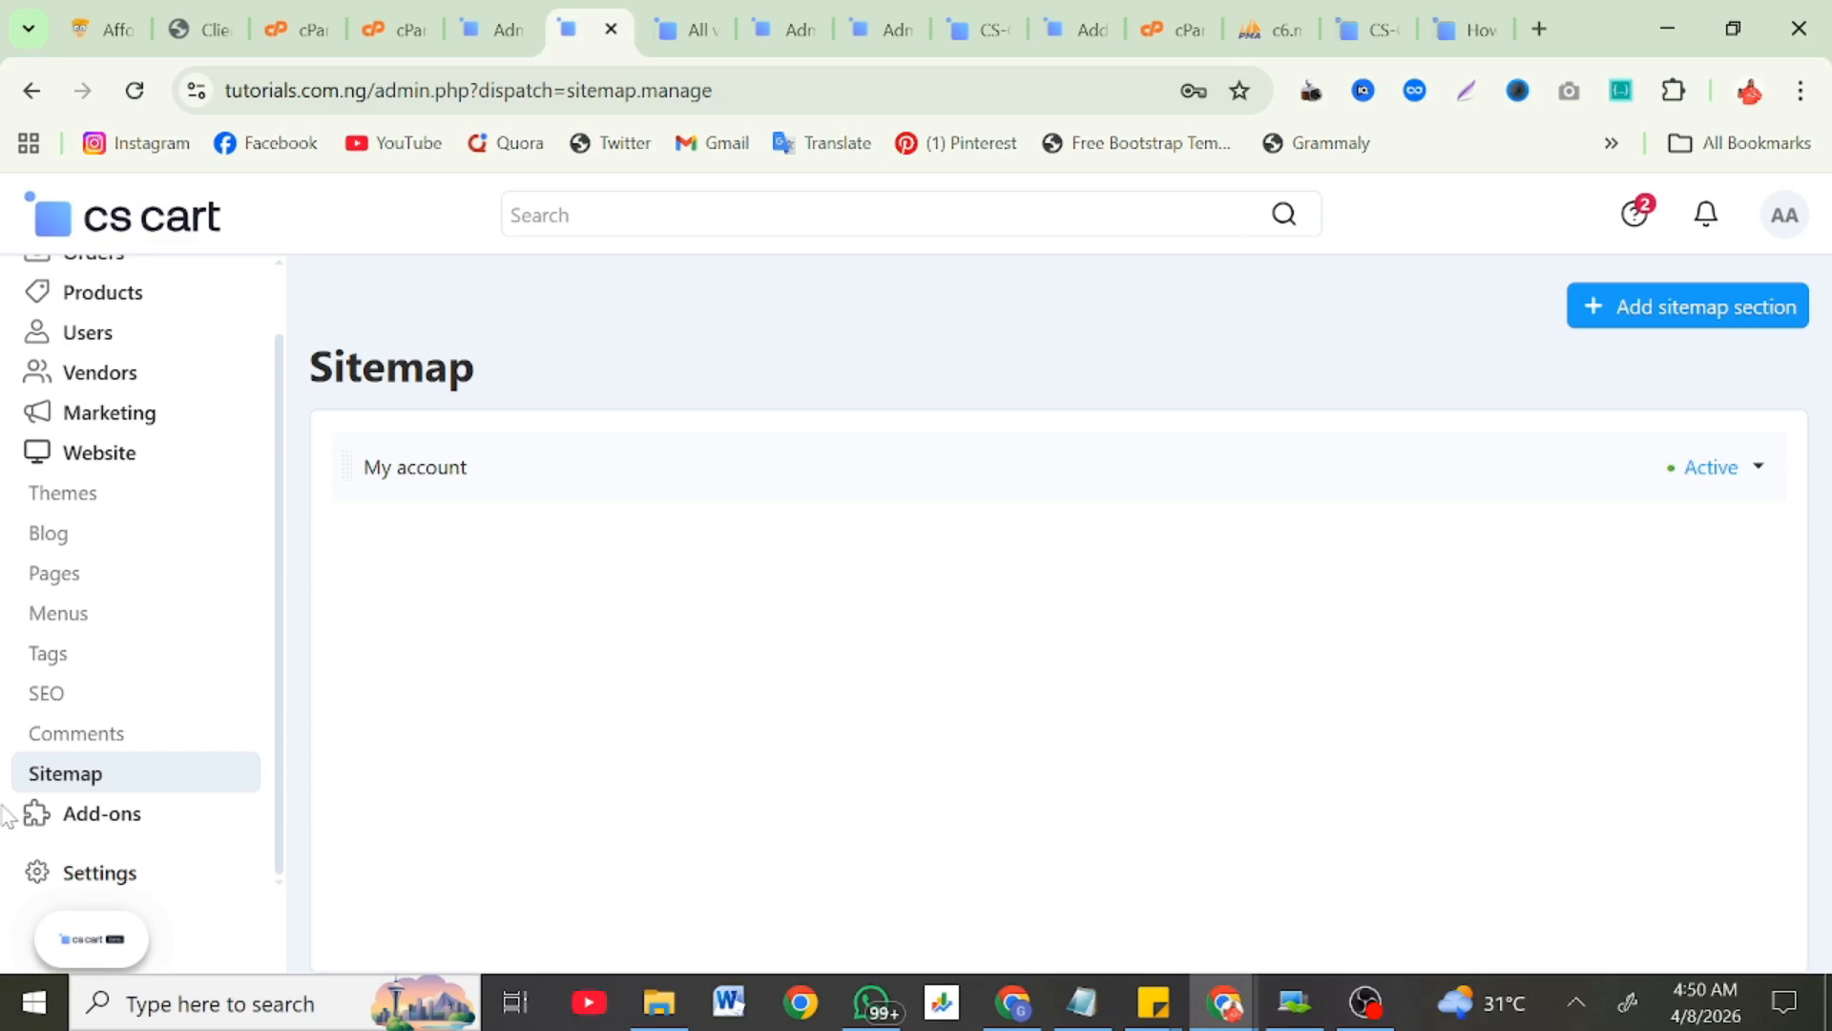
# Step: Expand Add-ons and scroll through the downloaded add-ons and paid Add-on Market listings
pyautogui.click(123, 814)
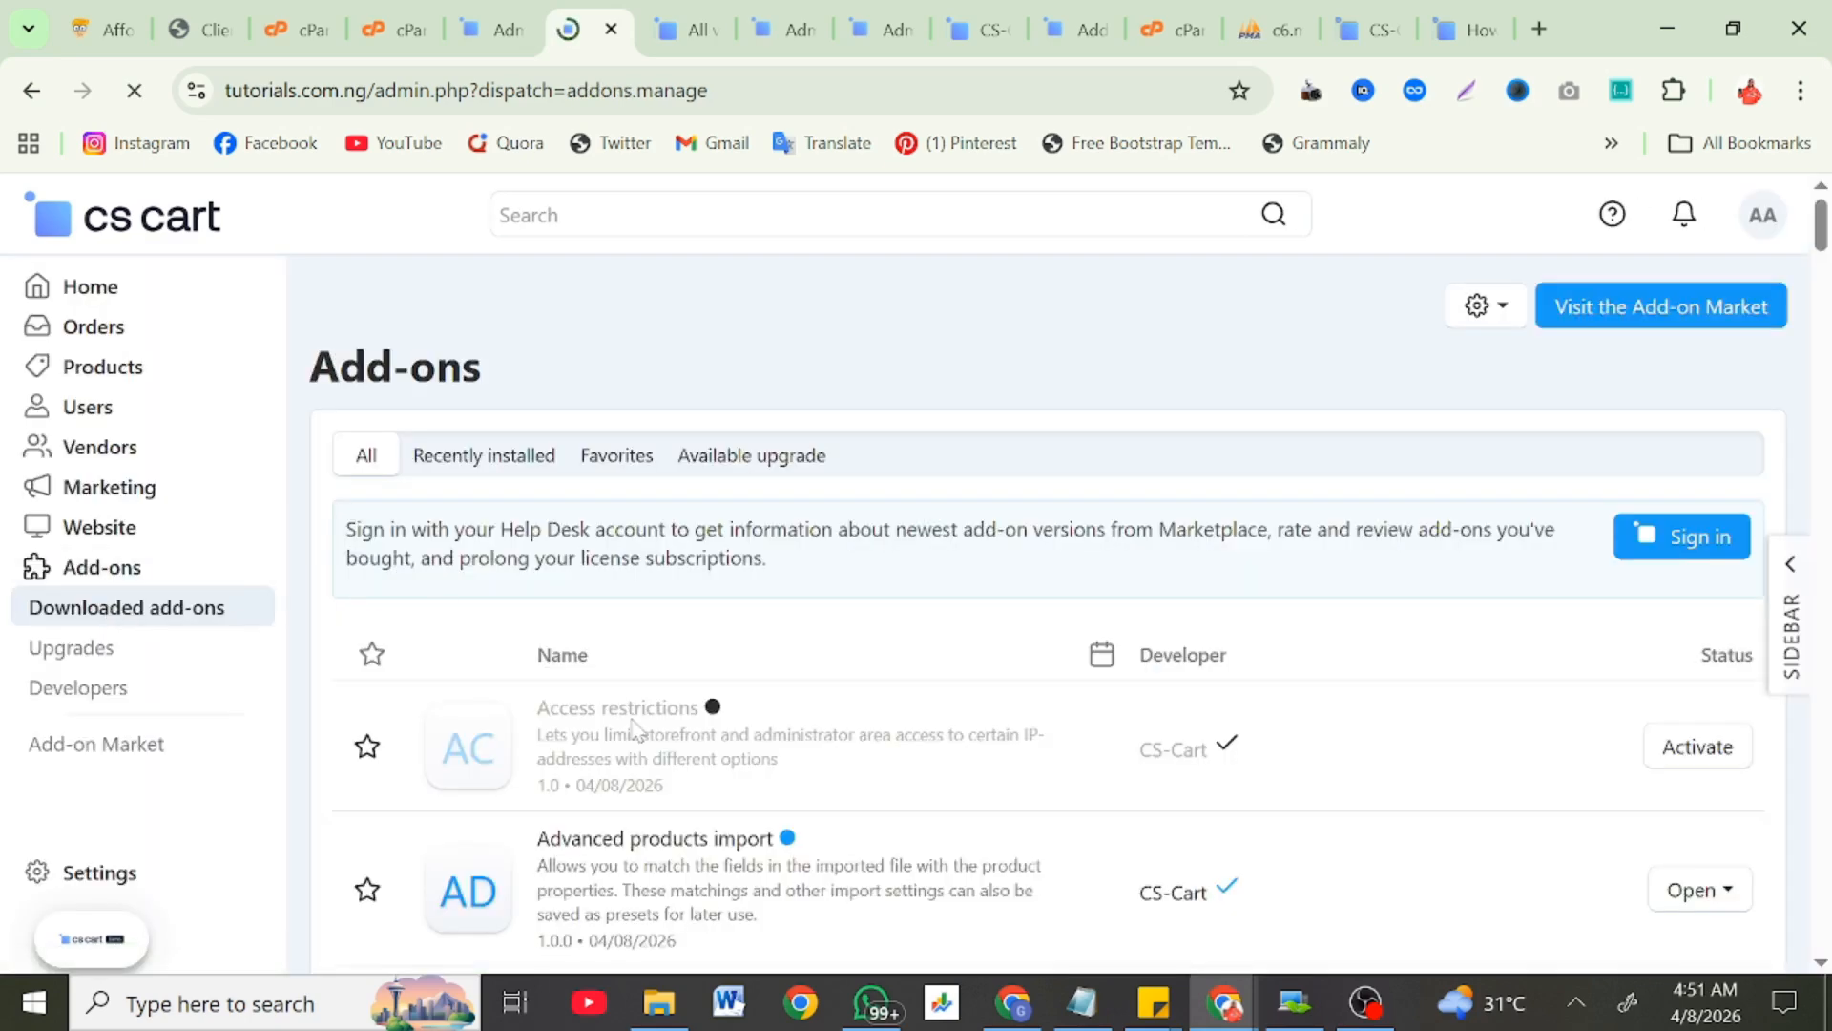
pyautogui.scroll(-2, 633, 730)
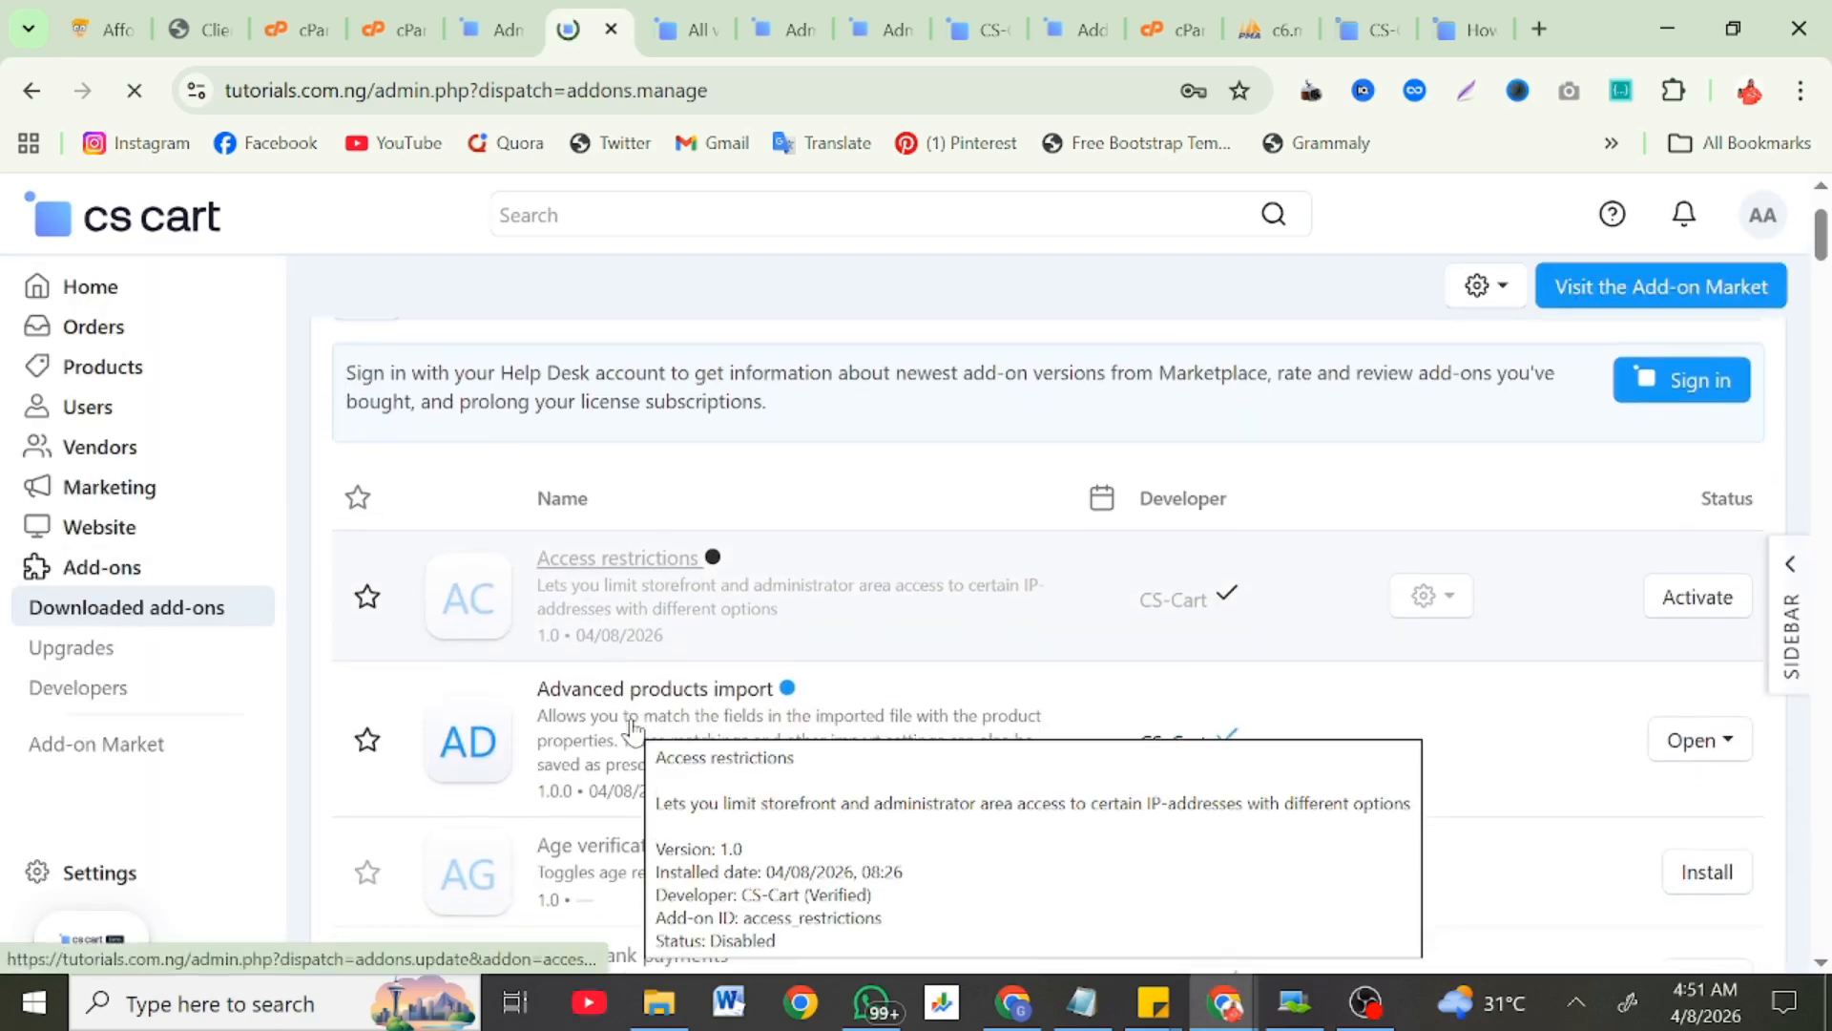
pyautogui.scroll(-4, 633, 730)
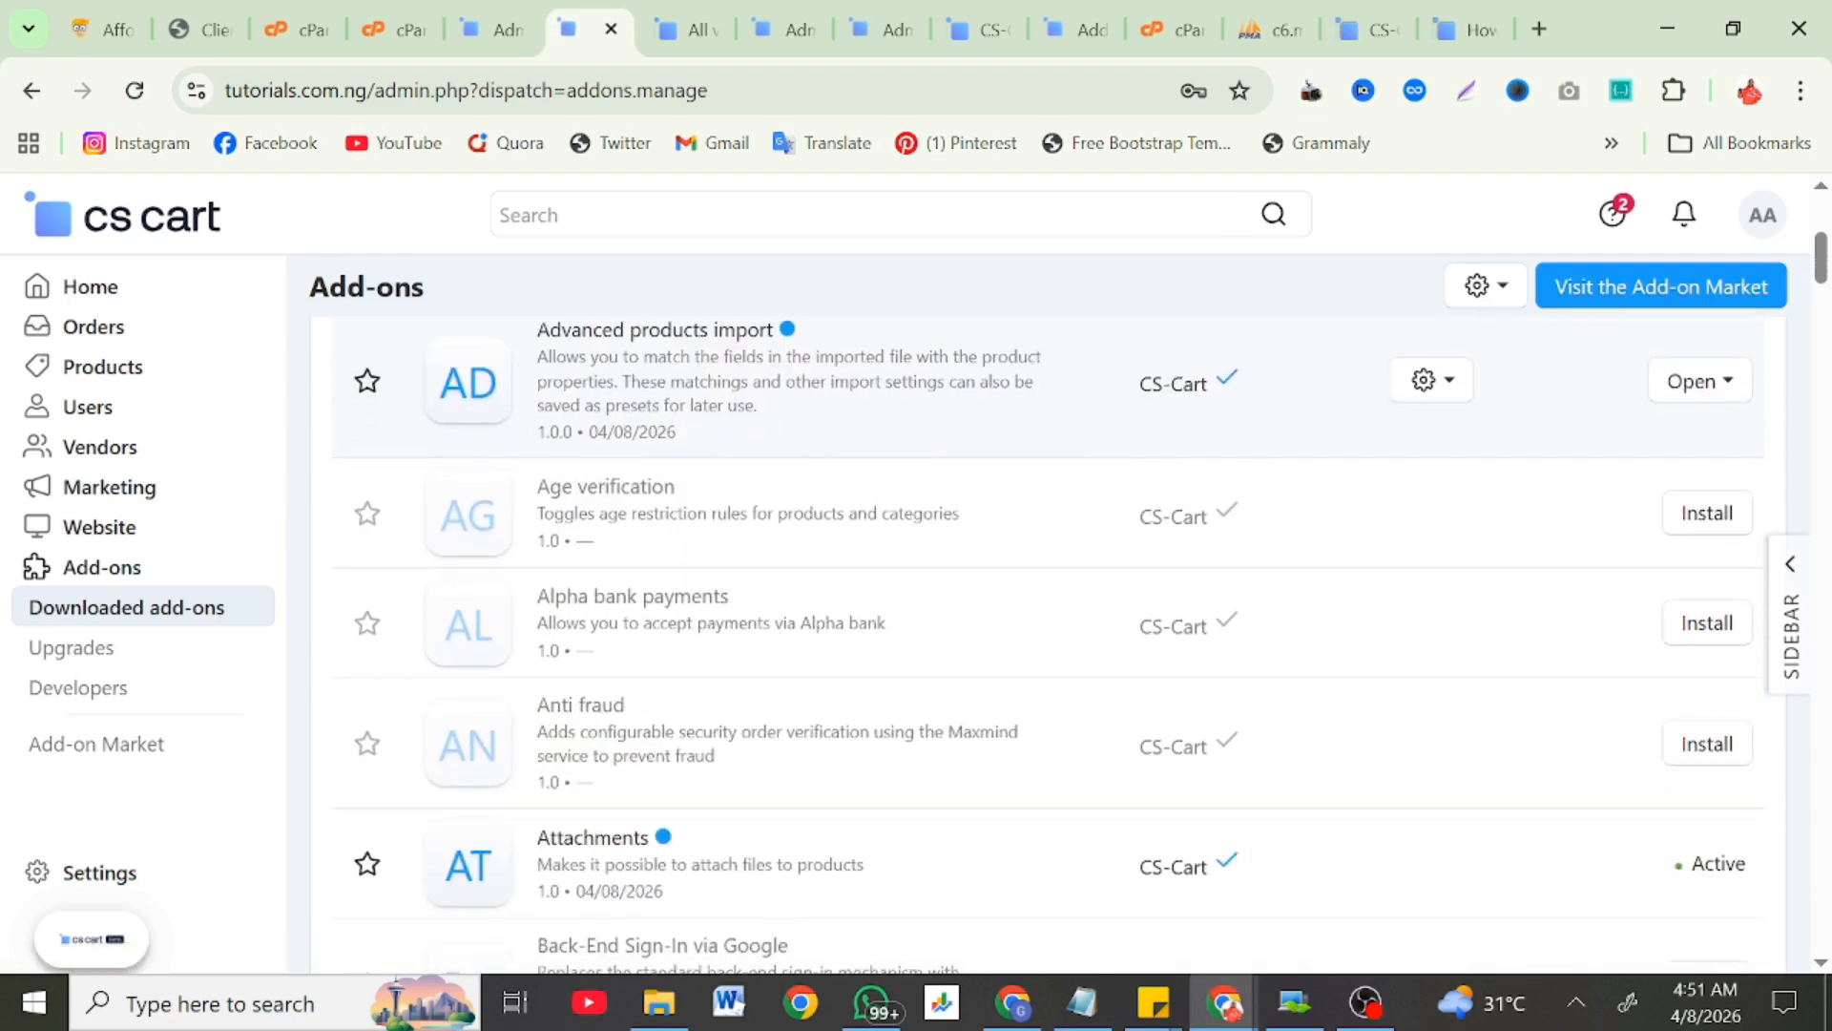
pyautogui.scroll(-5, 633, 730)
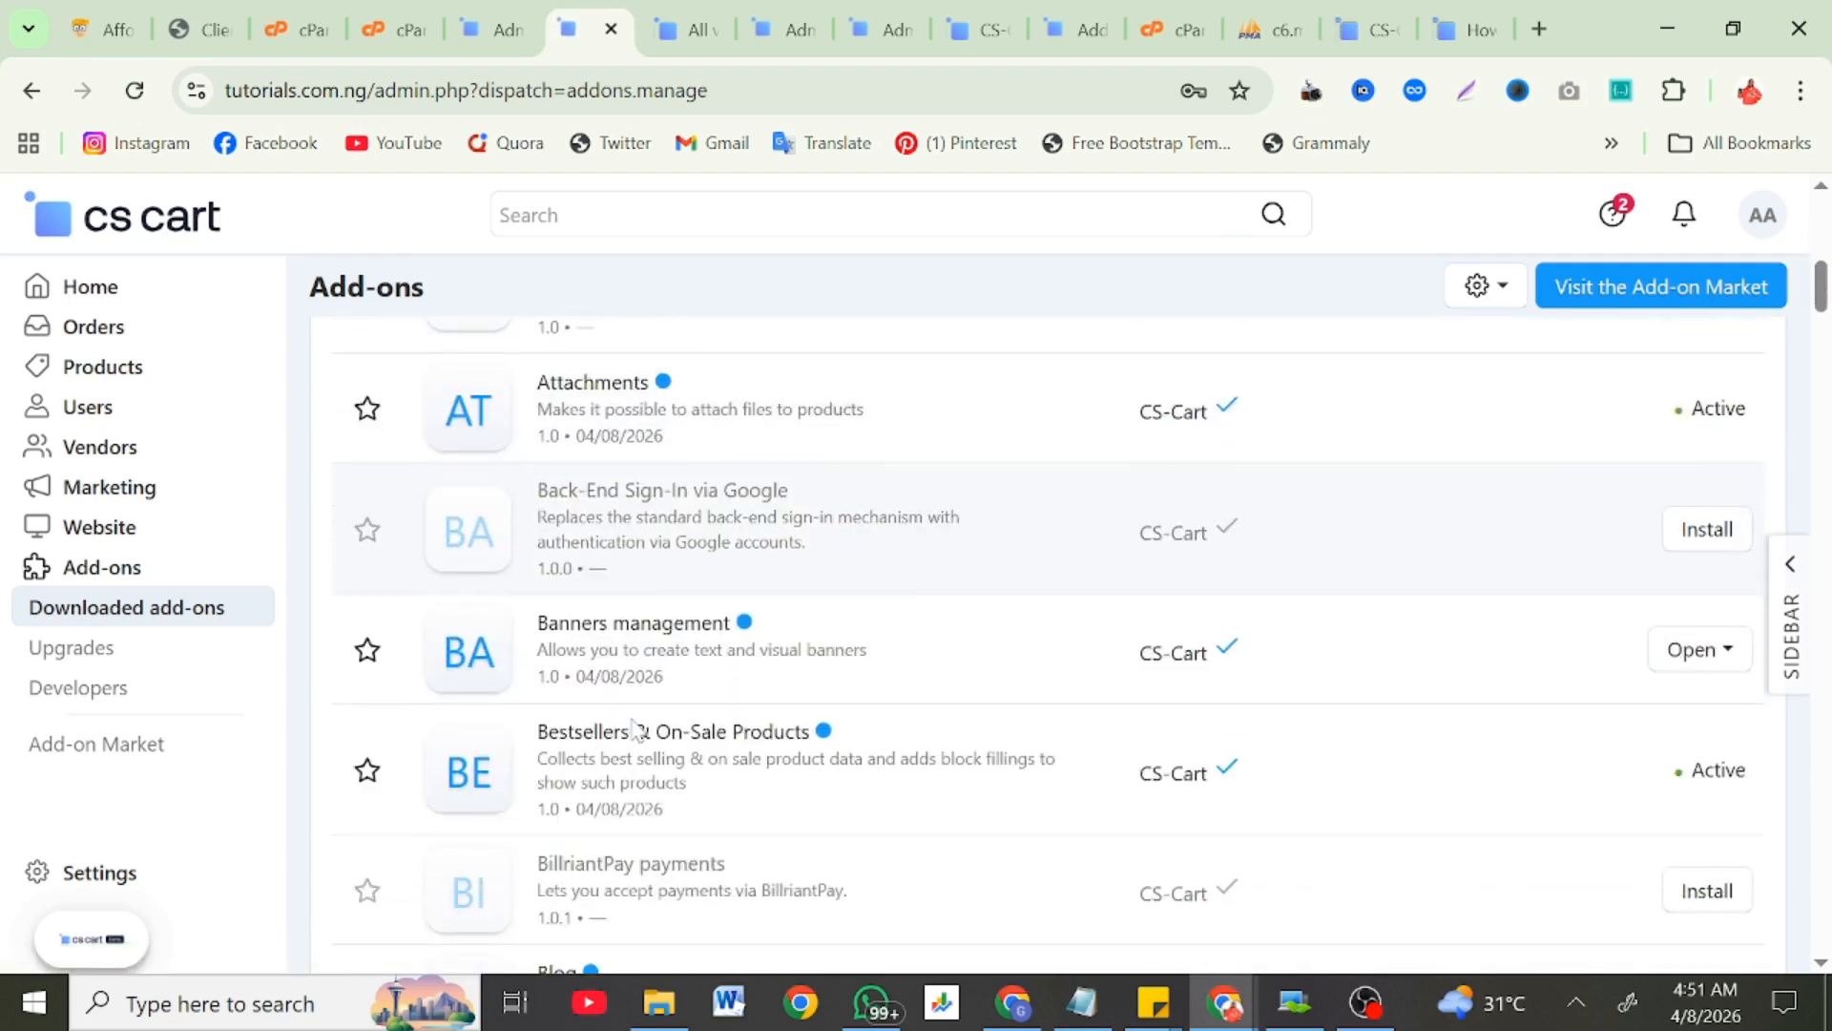
pyautogui.scroll(-5, 633, 730)
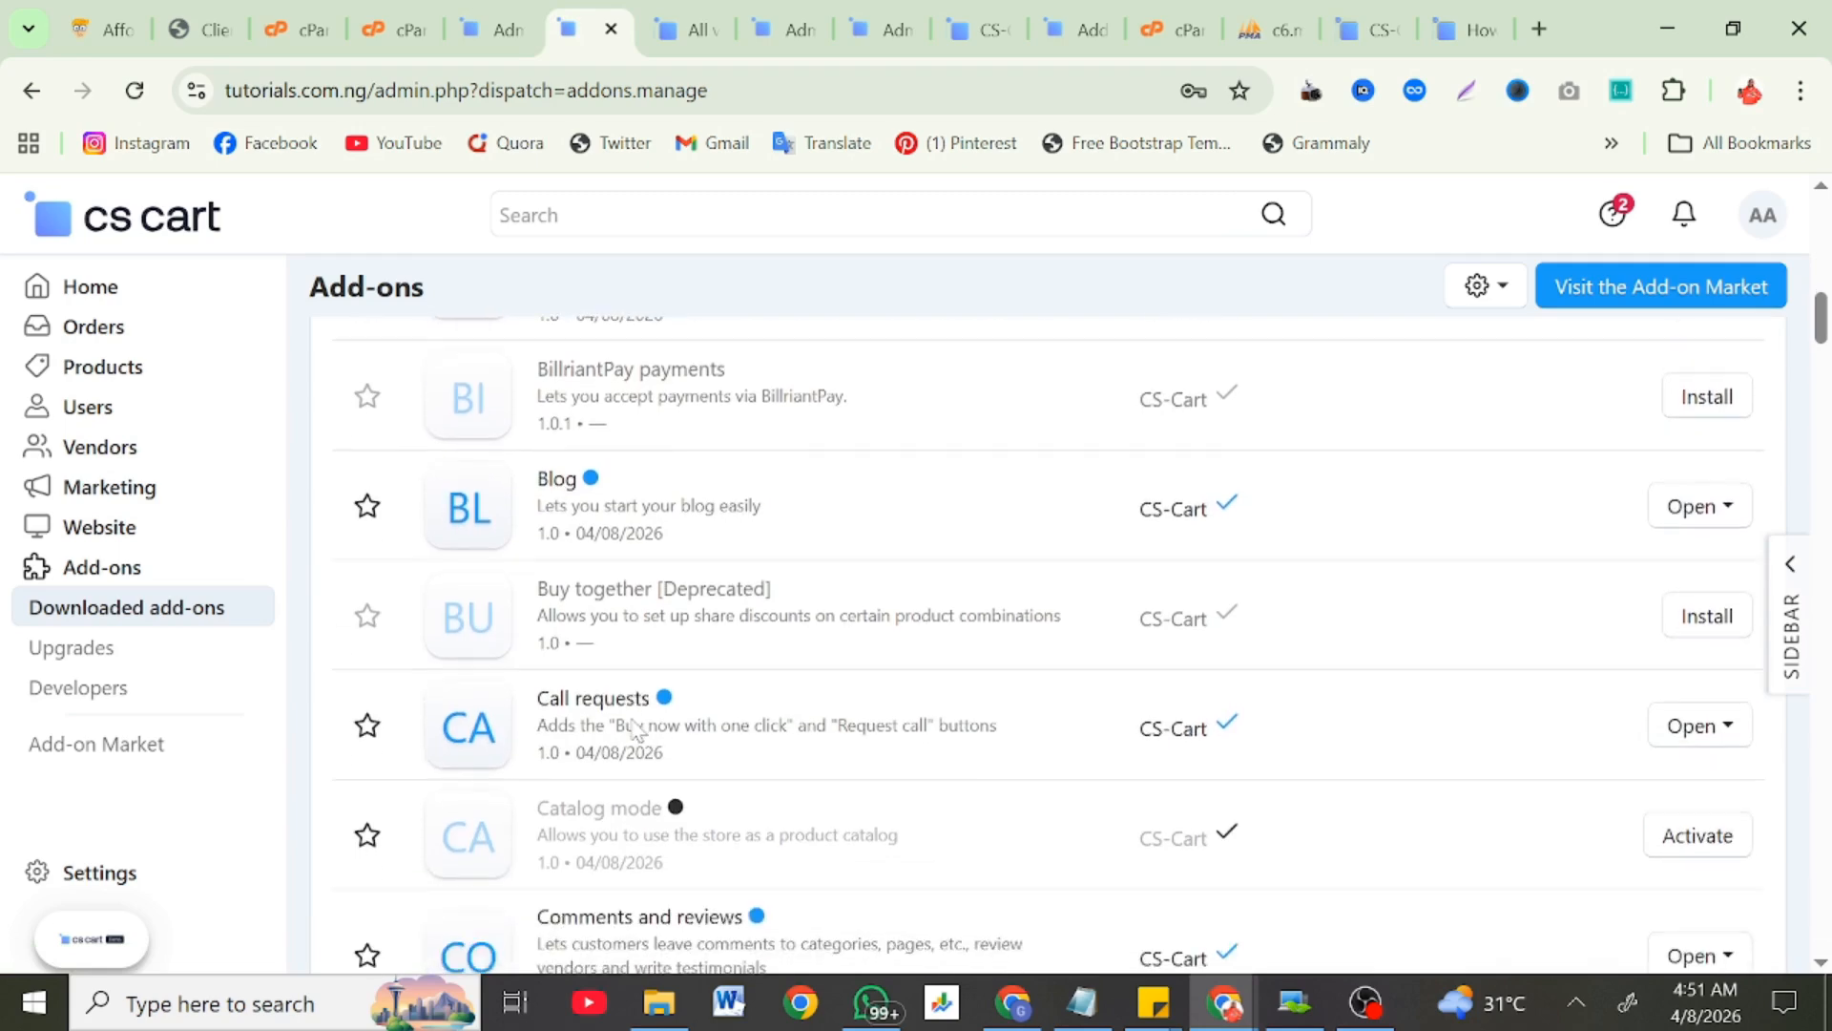
pyautogui.scroll(-6, 633, 730)
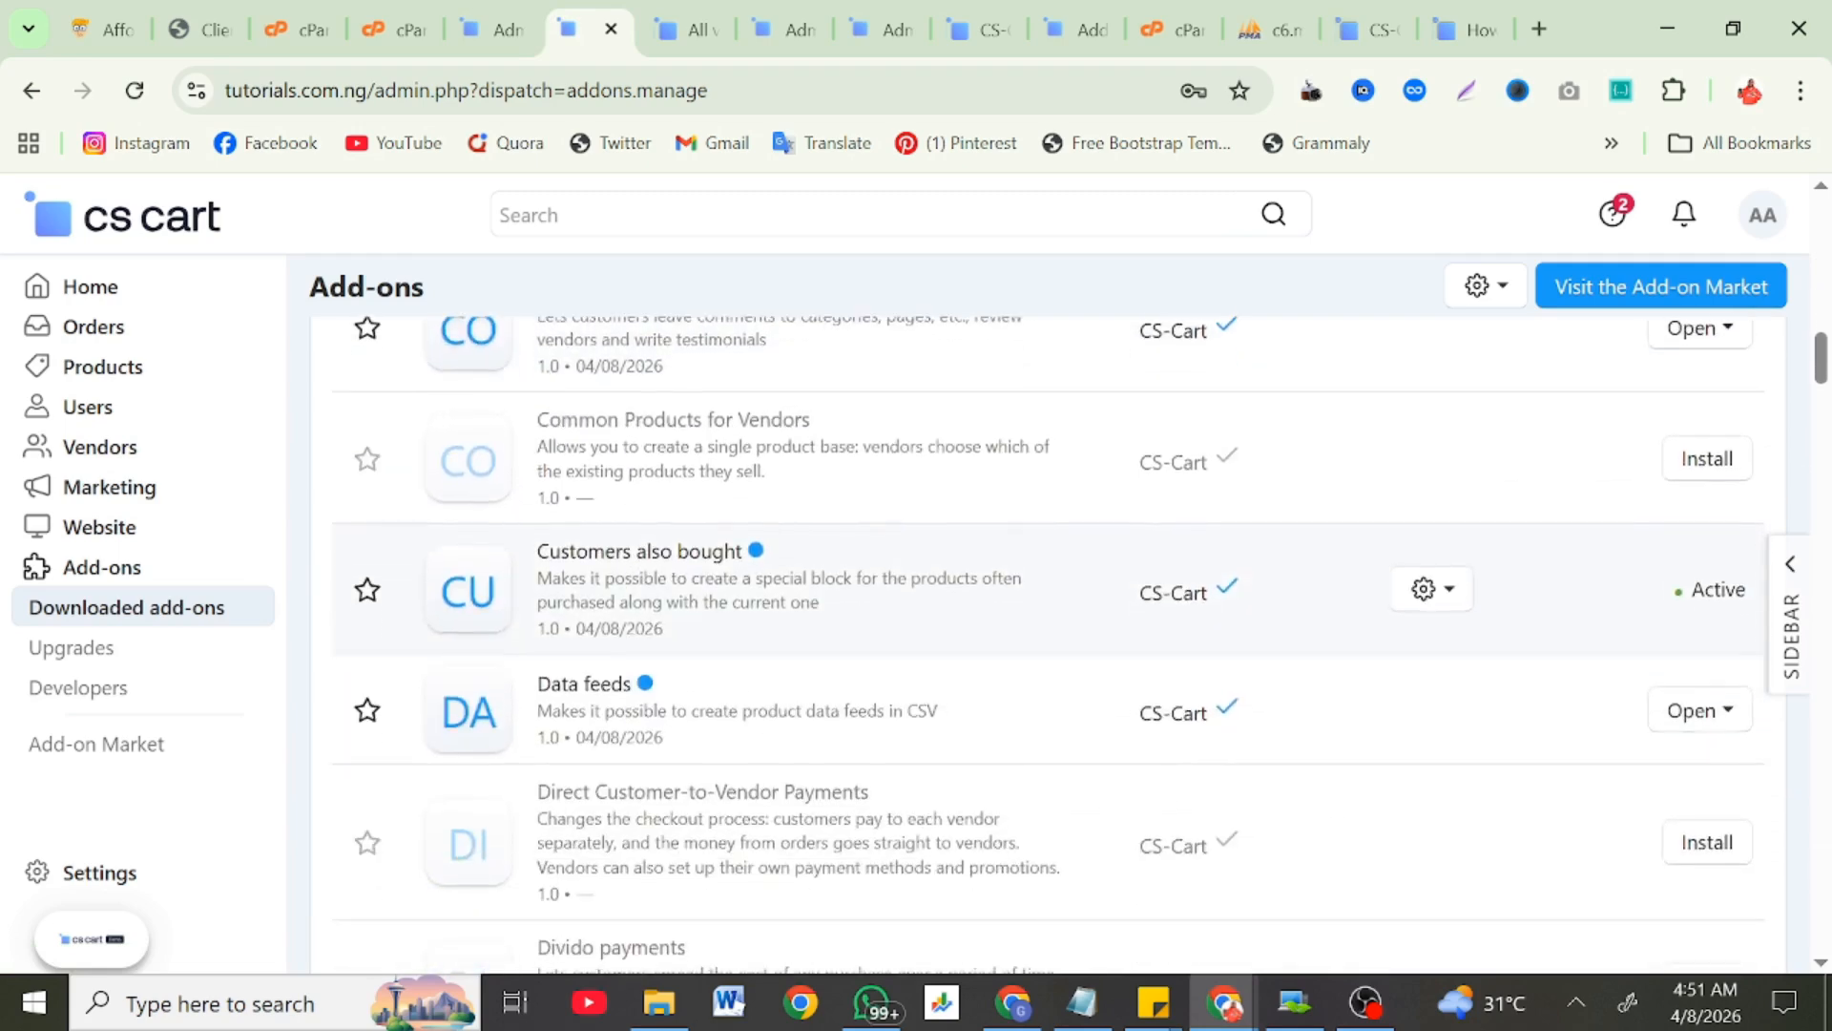
pyautogui.scroll(-8, 633, 730)
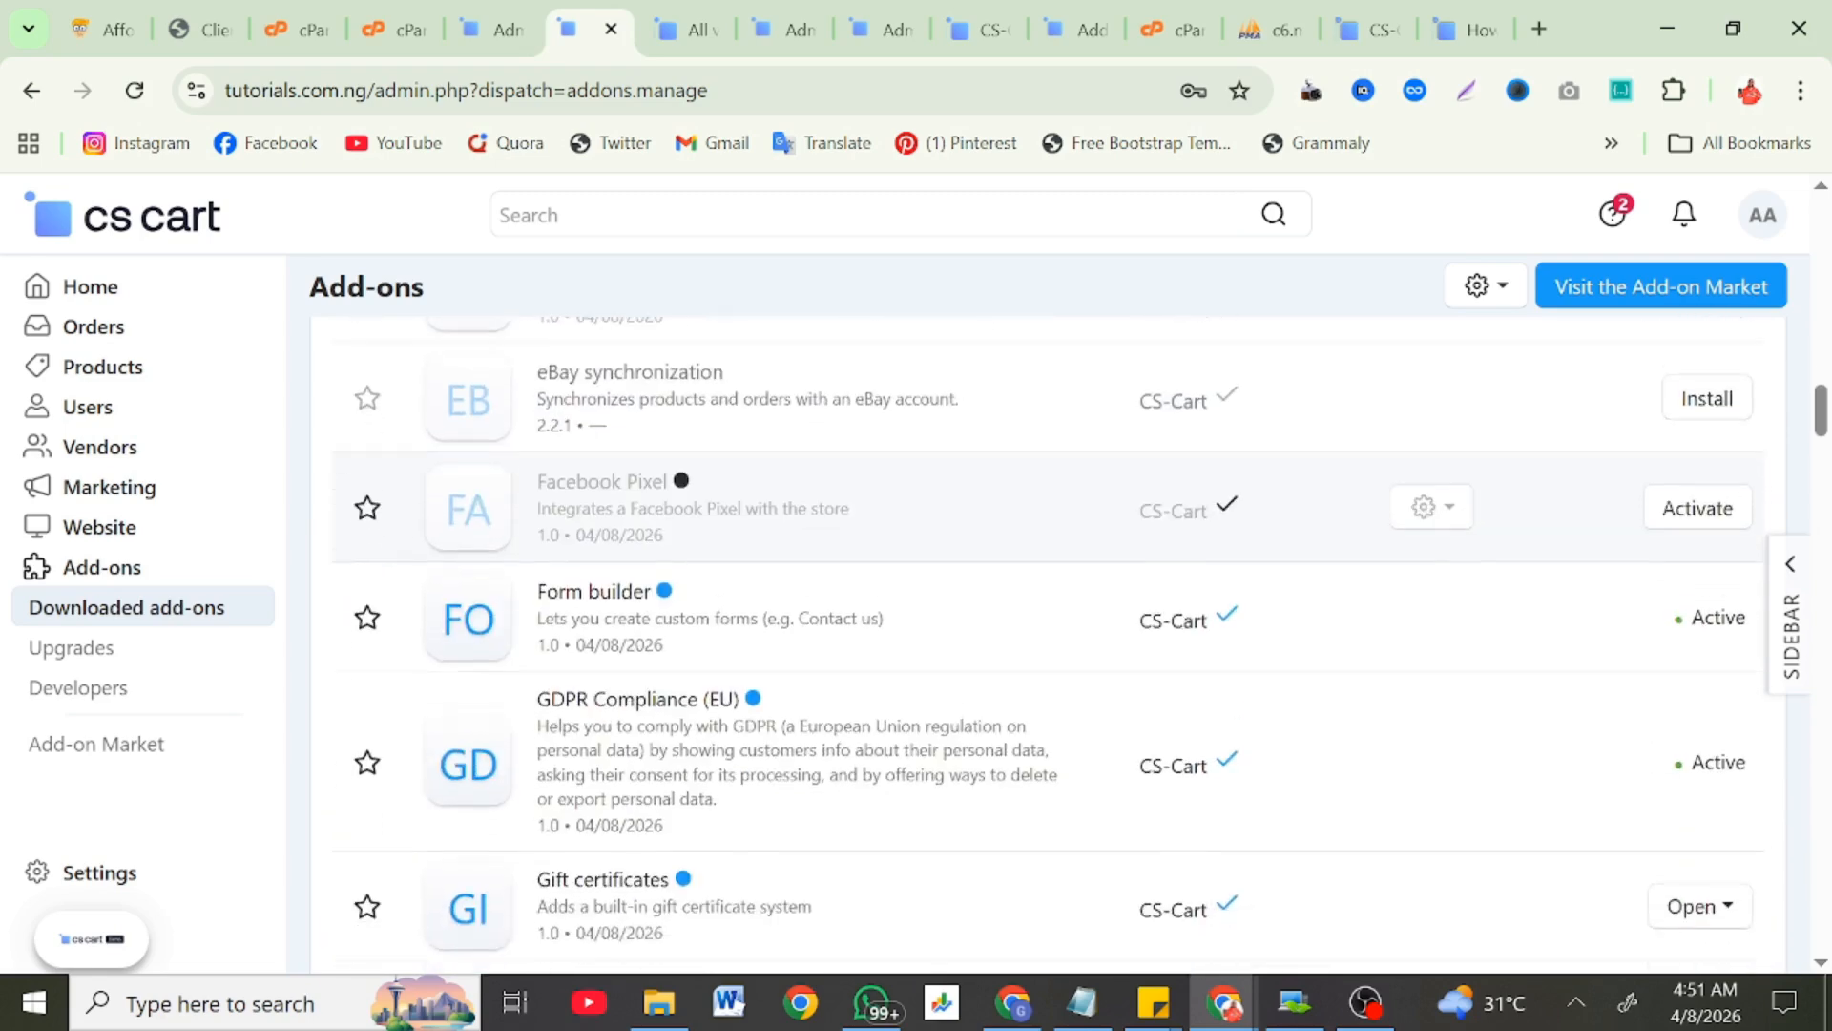
pyautogui.scroll(-8, 633, 730)
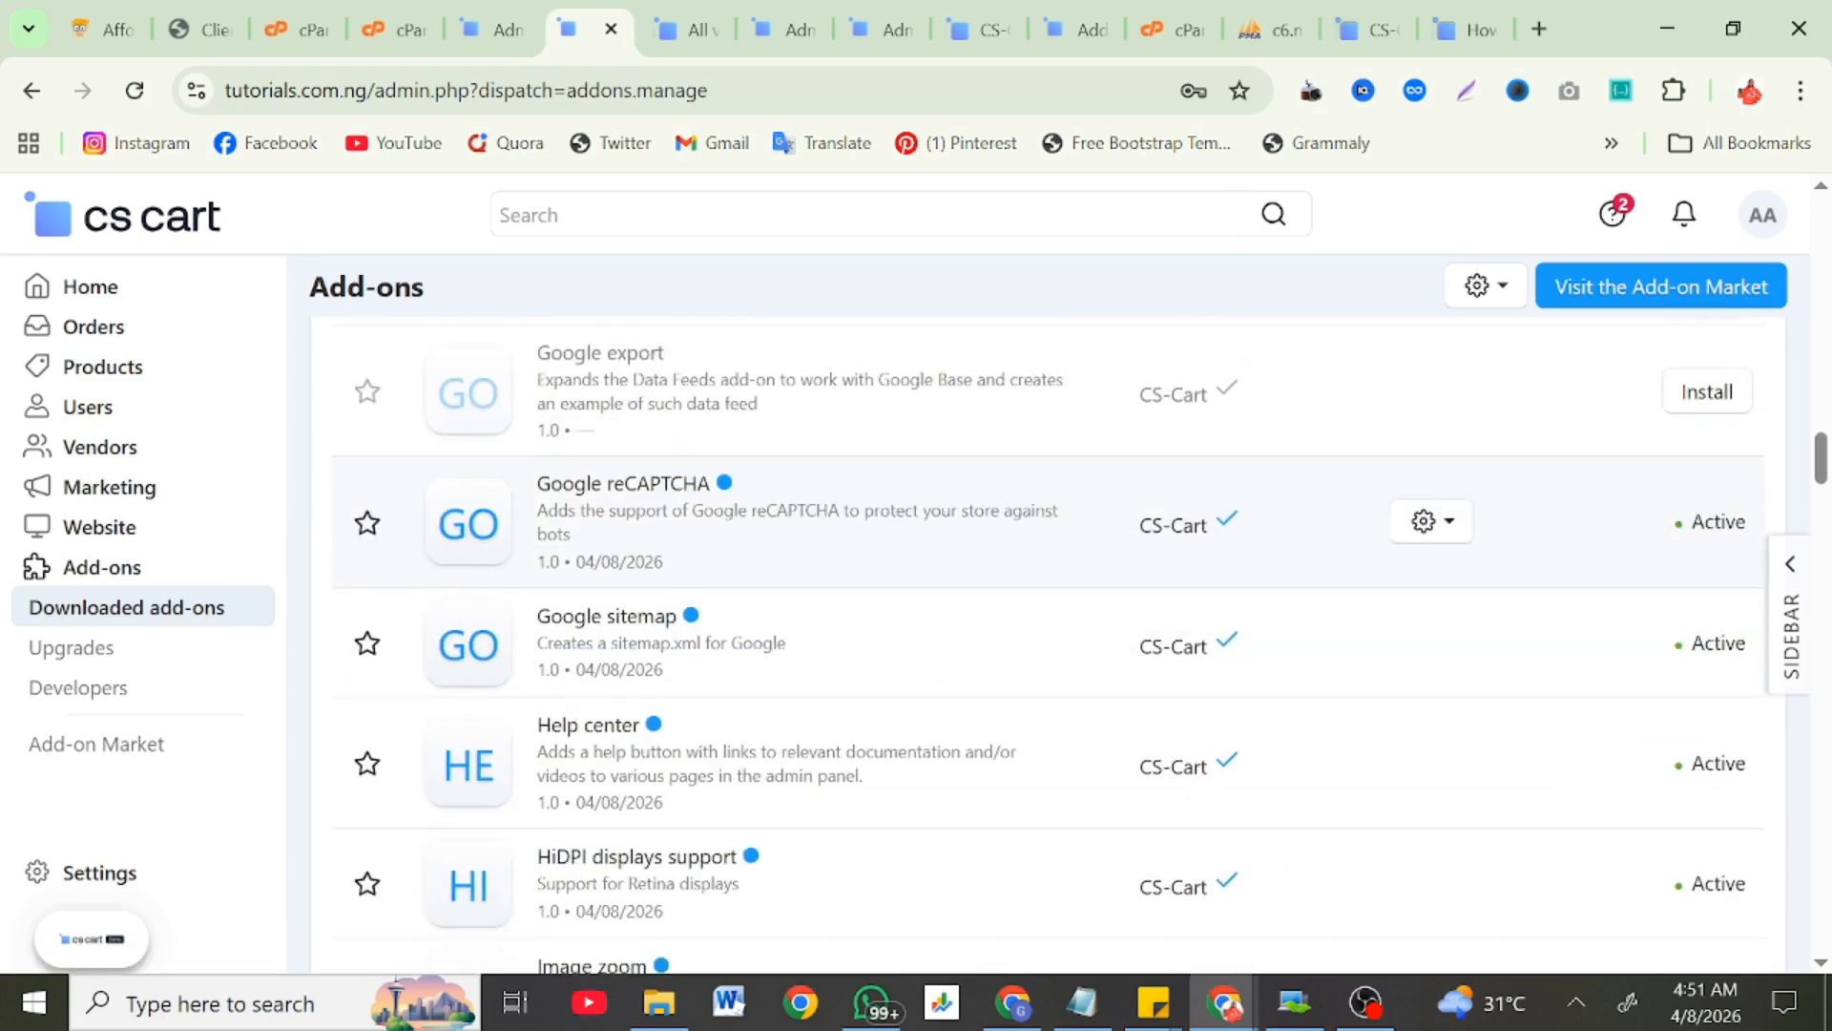
pyautogui.scroll(-2, 632, 730)
pyautogui.scroll(-3, 633, 730)
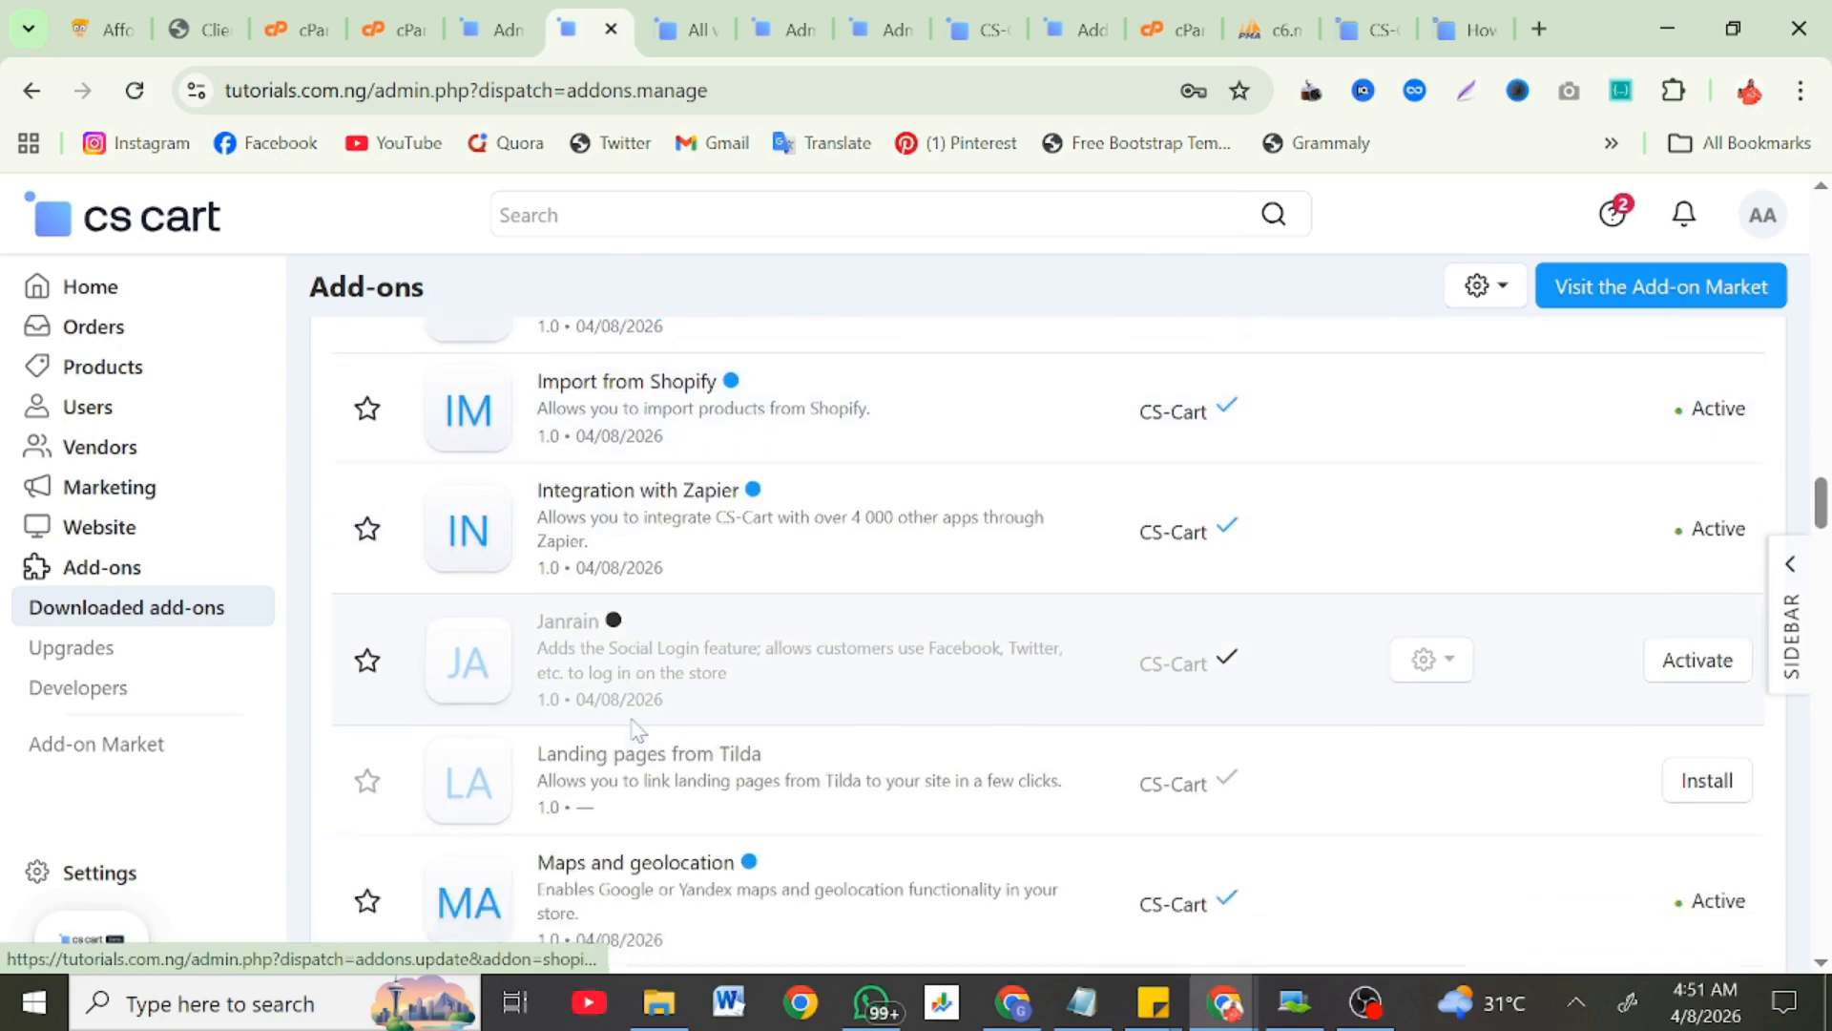
pyautogui.scroll(-3, 632, 730)
pyautogui.scroll(-1, 916, 620)
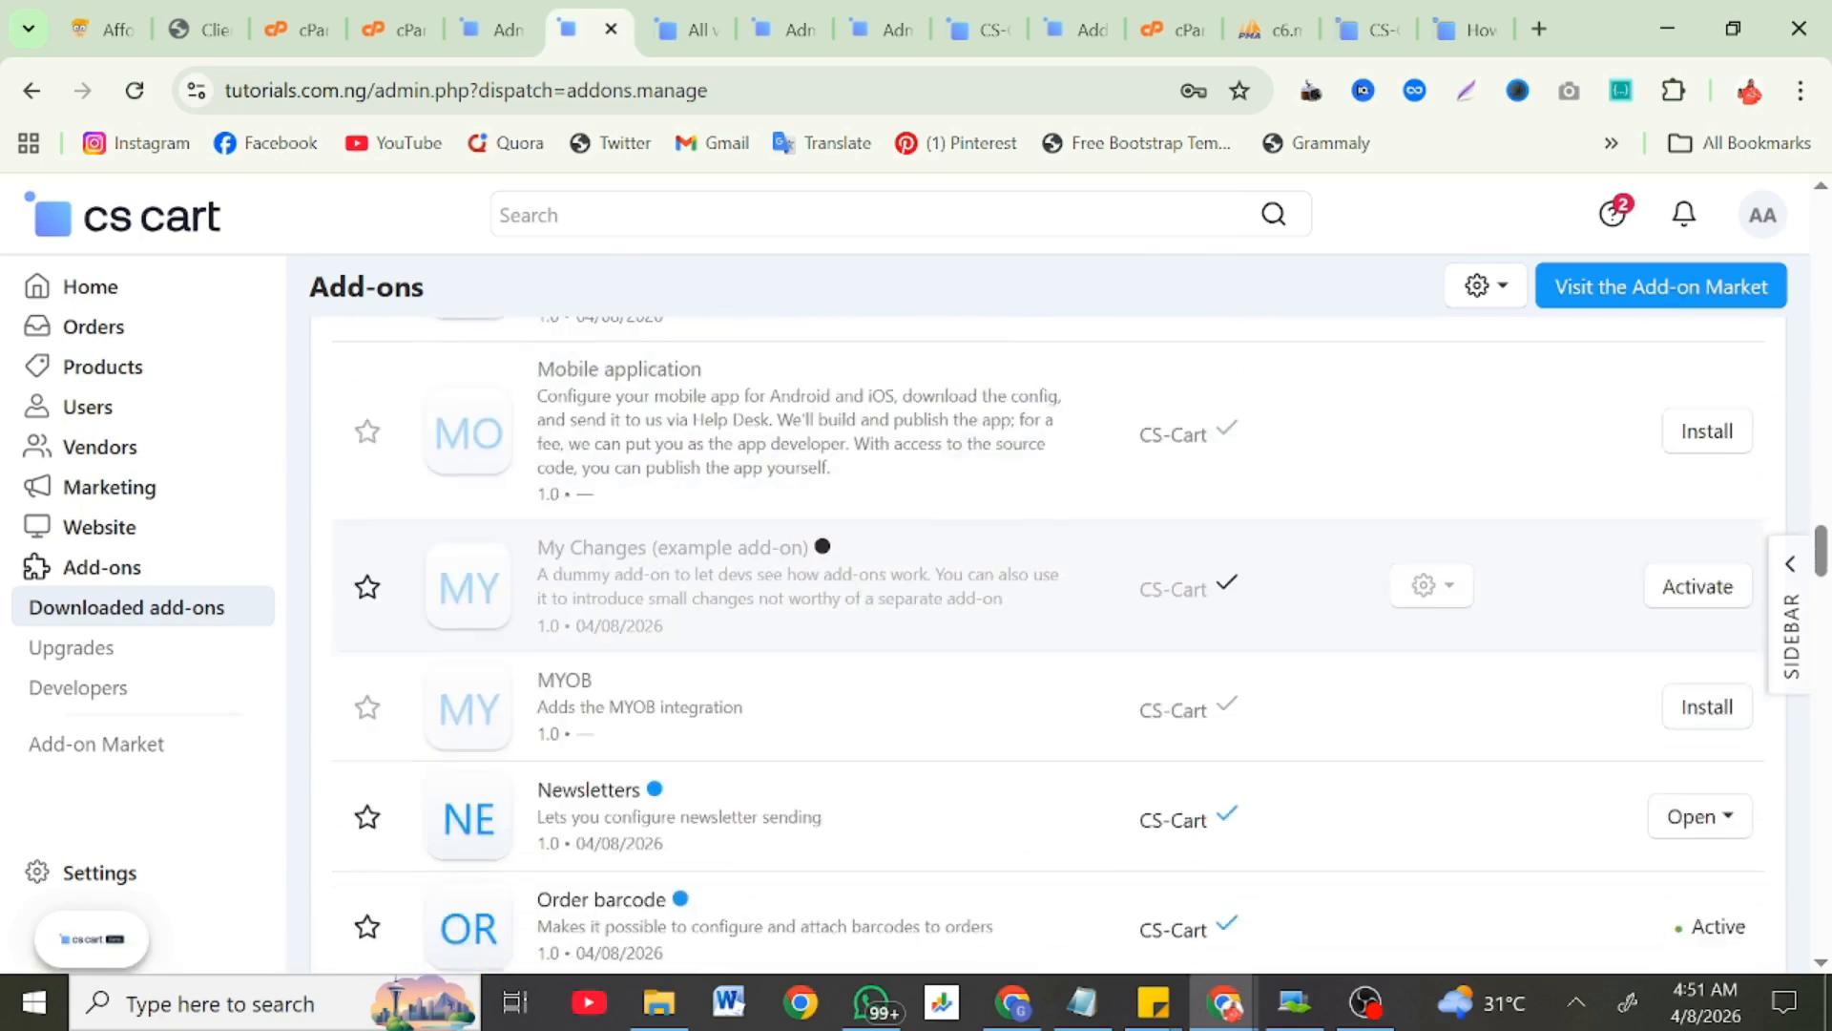
pyautogui.scroll(-5, 634, 730)
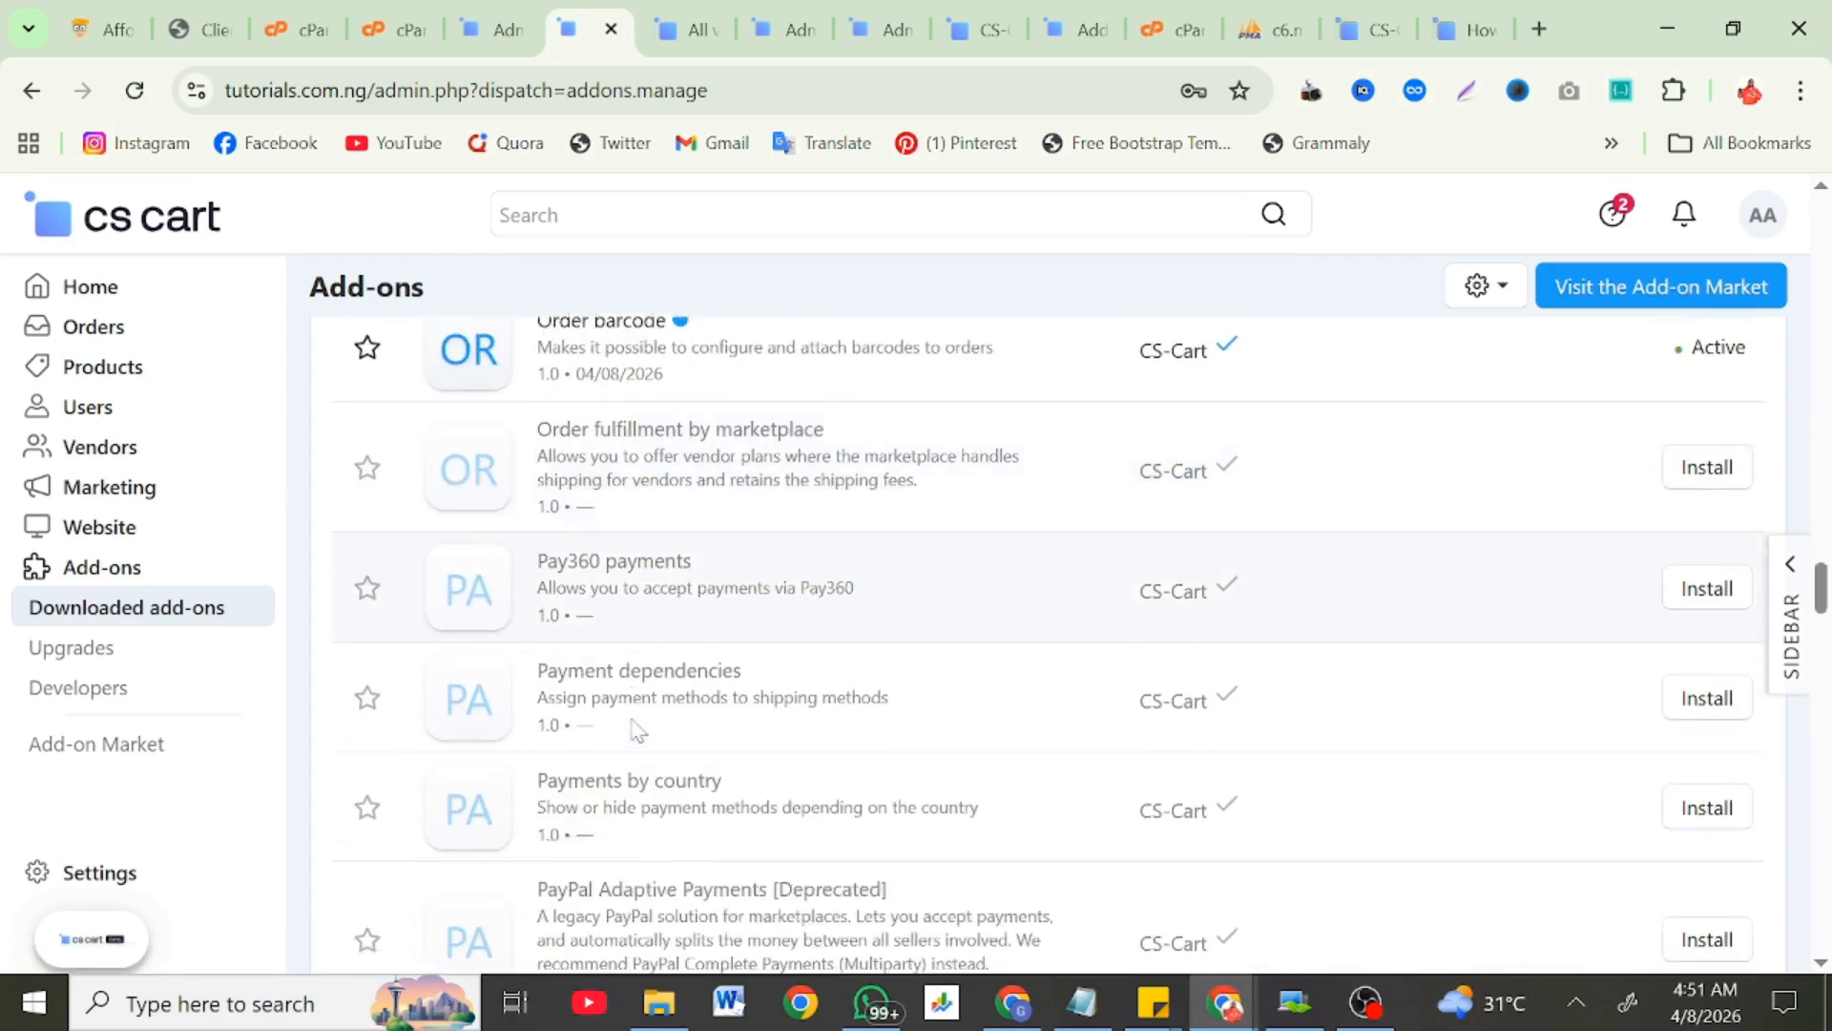
pyautogui.scroll(1, 633, 730)
pyautogui.scroll(-1, 633, 730)
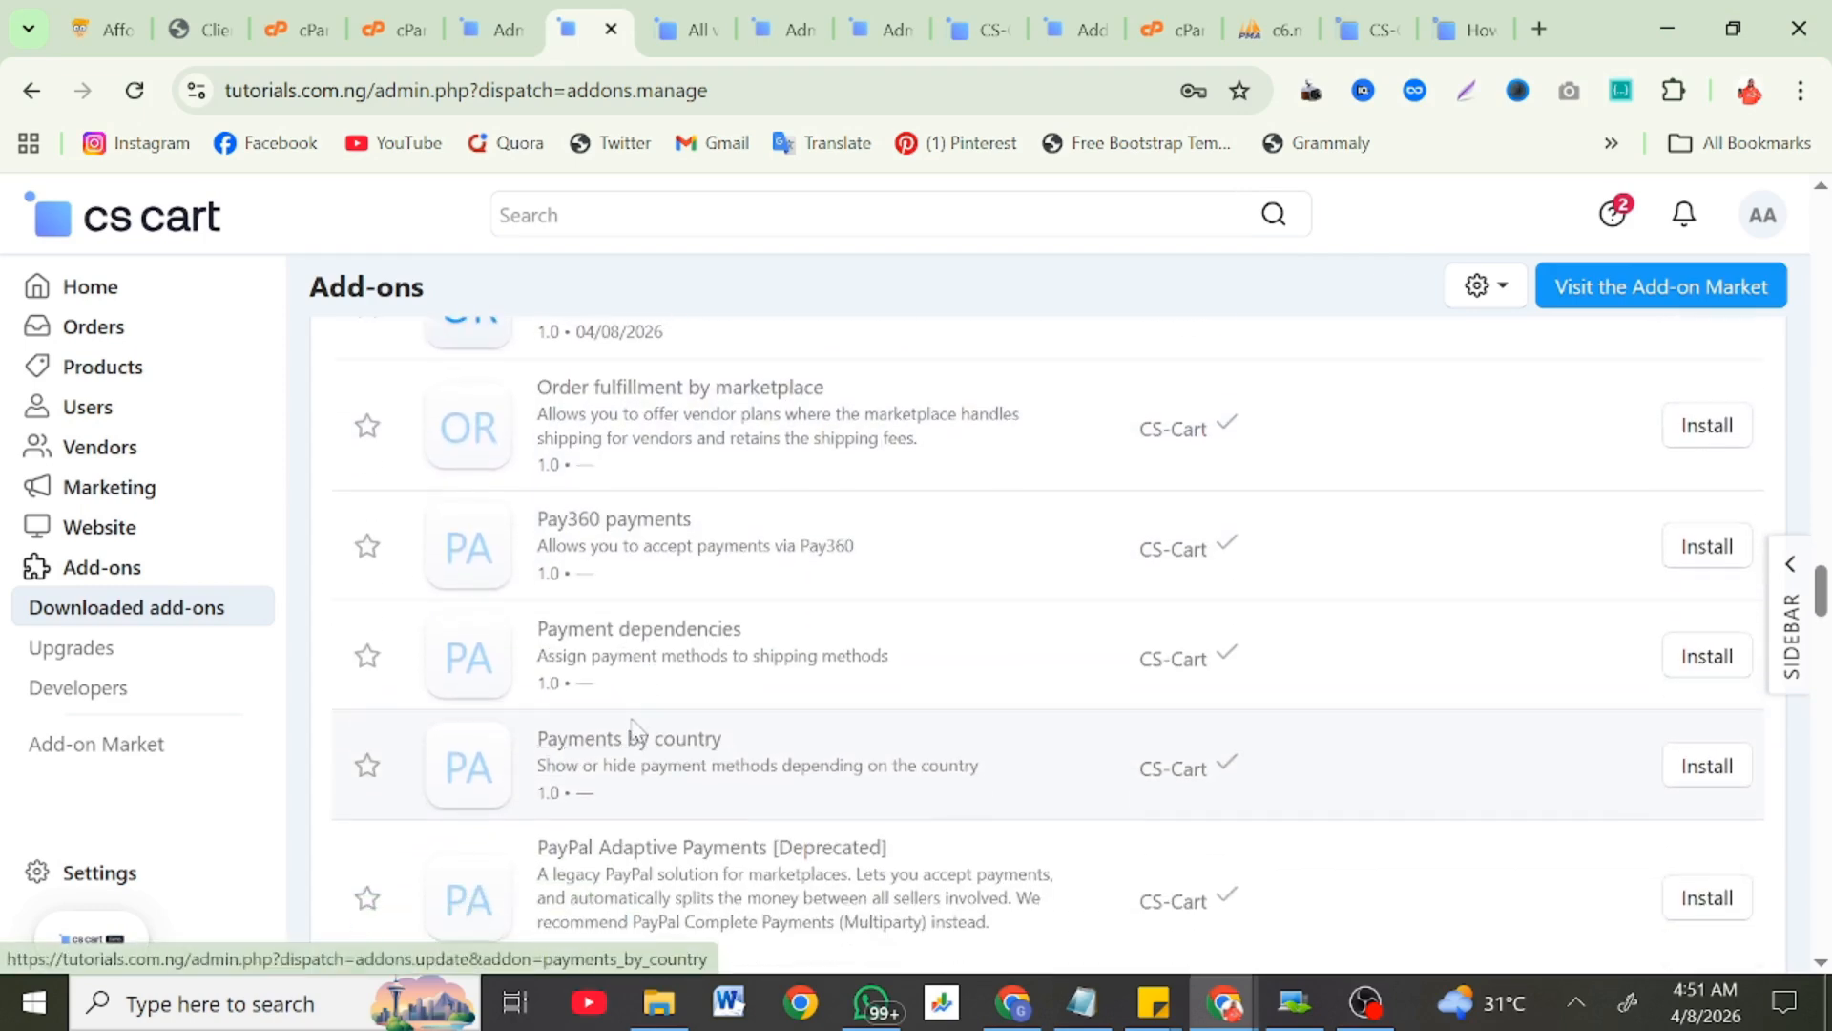
pyautogui.scroll(-5, 635, 730)
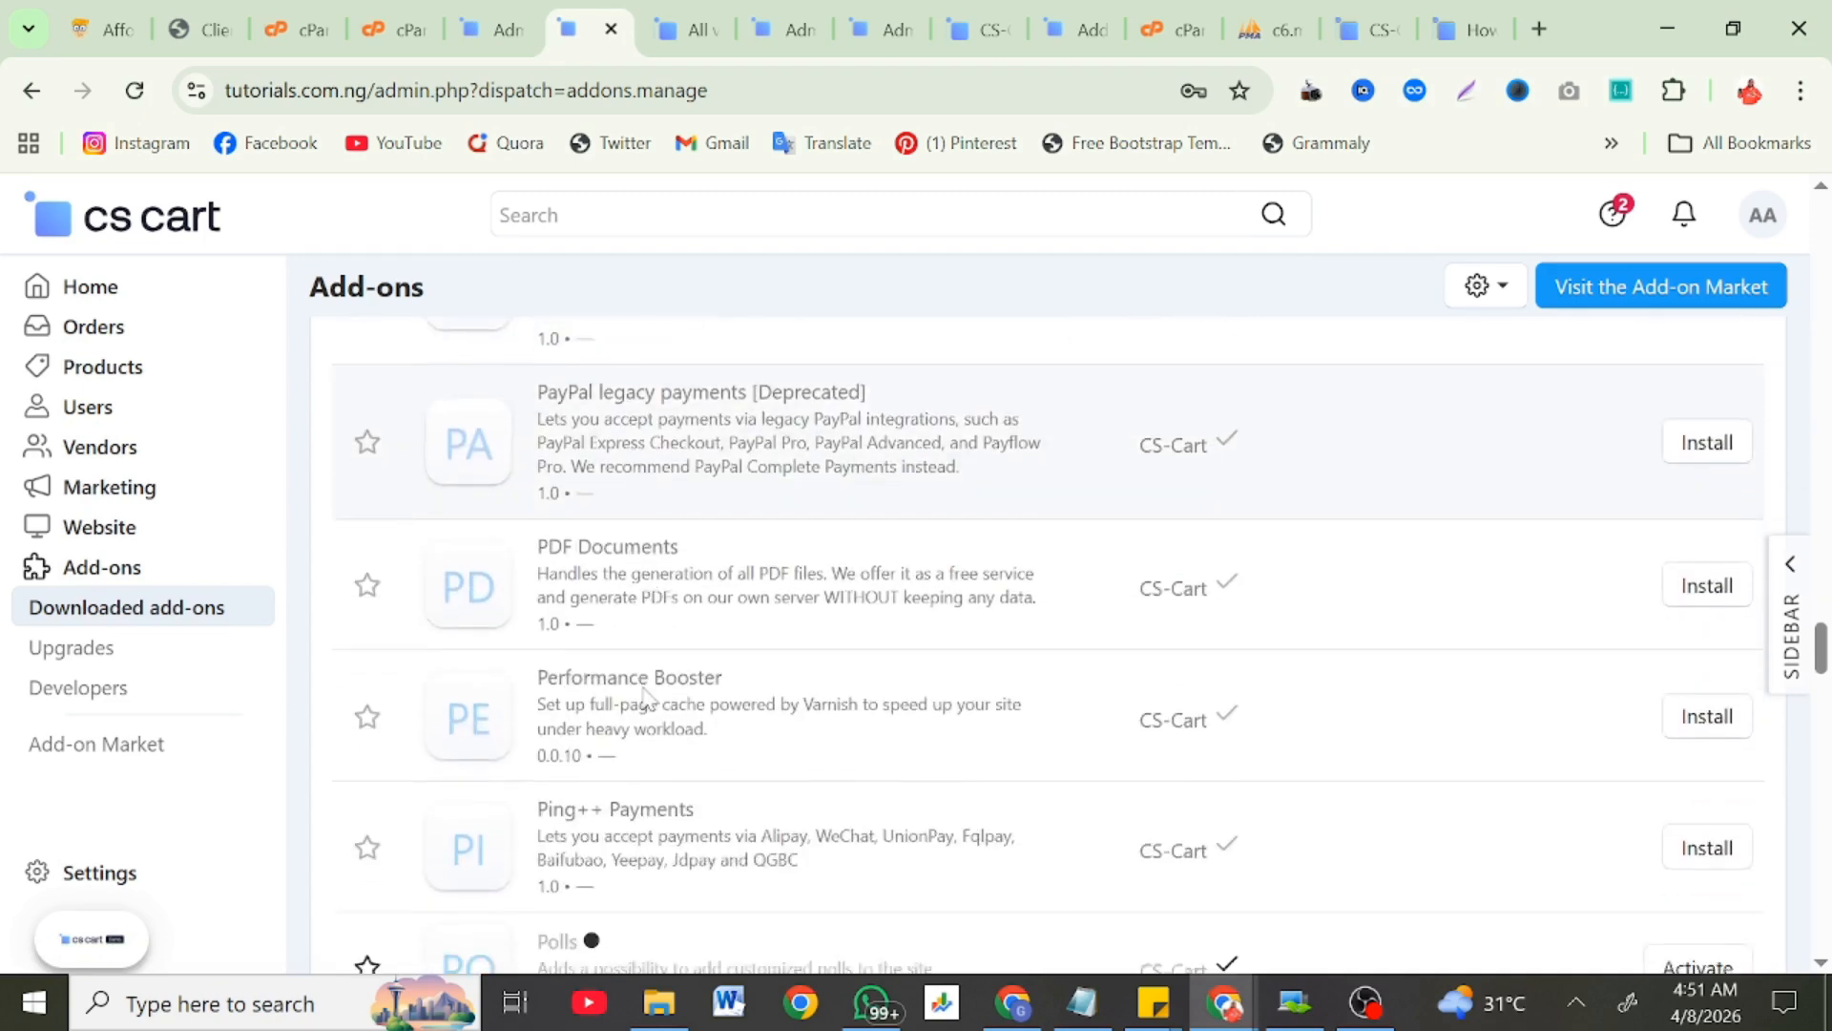
pyautogui.scroll(-9, 644, 697)
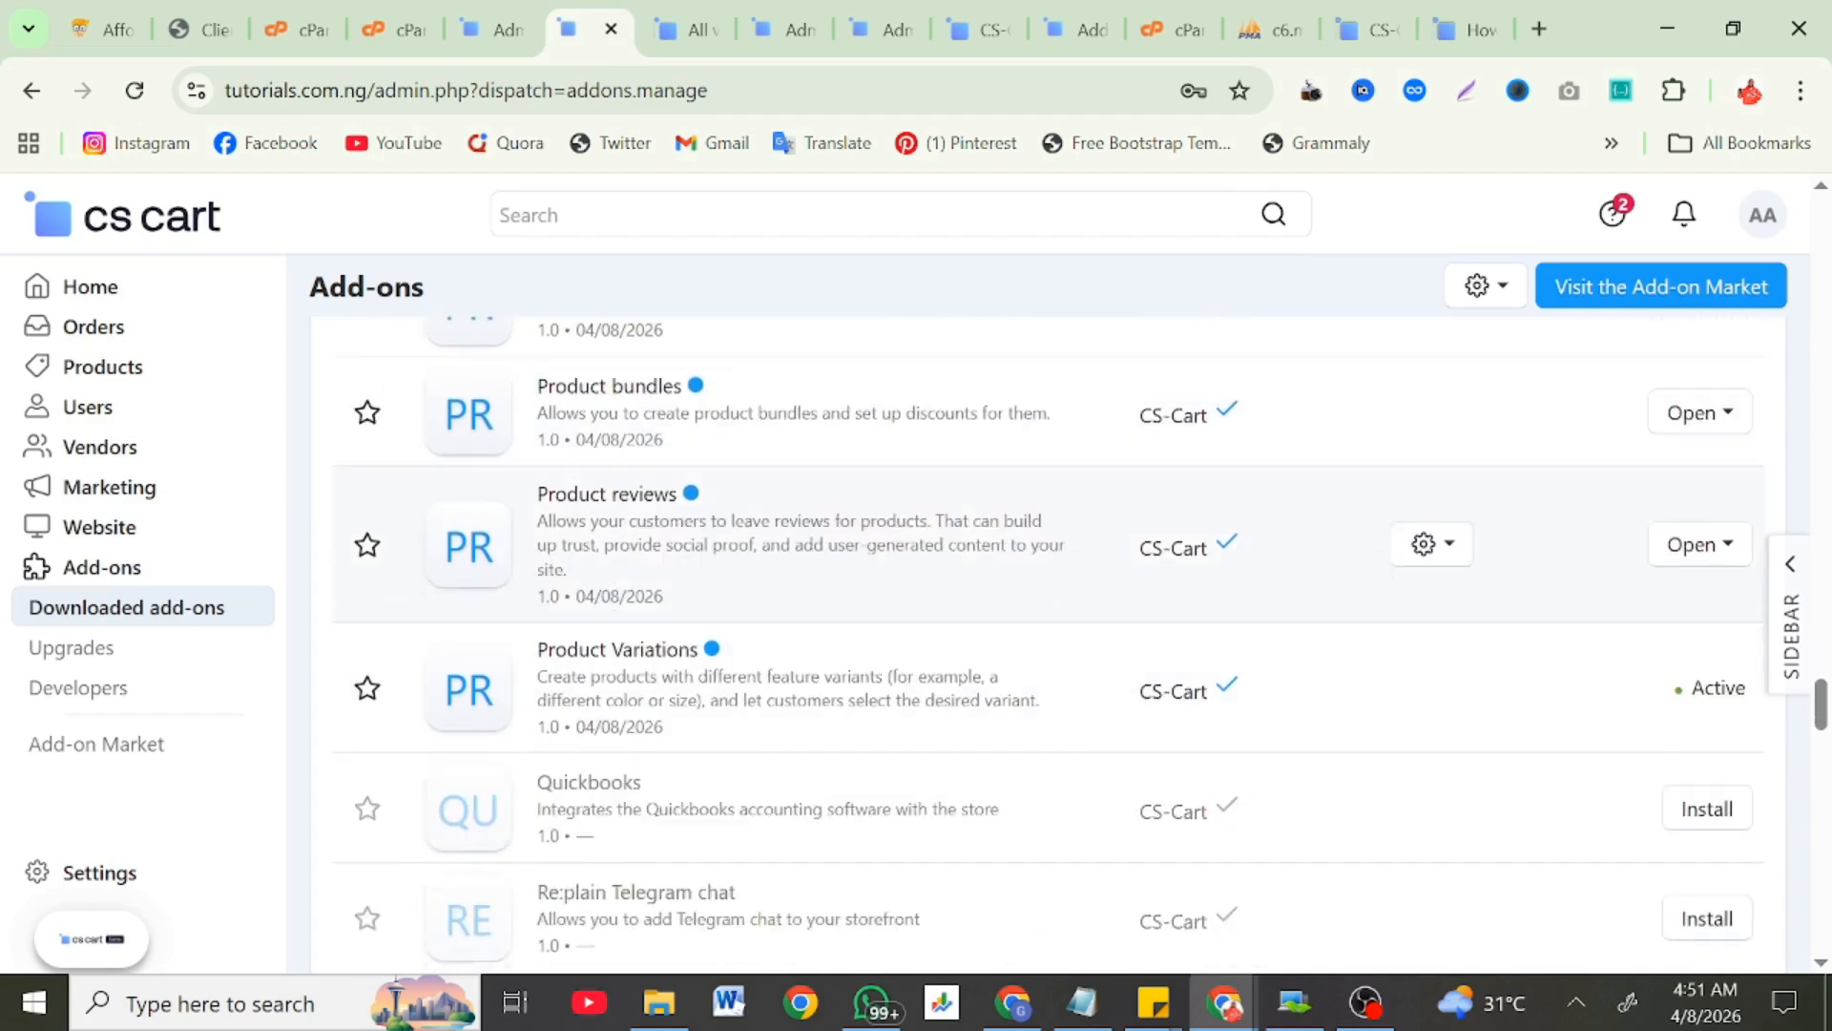
pyautogui.scroll(-13, 652, 657)
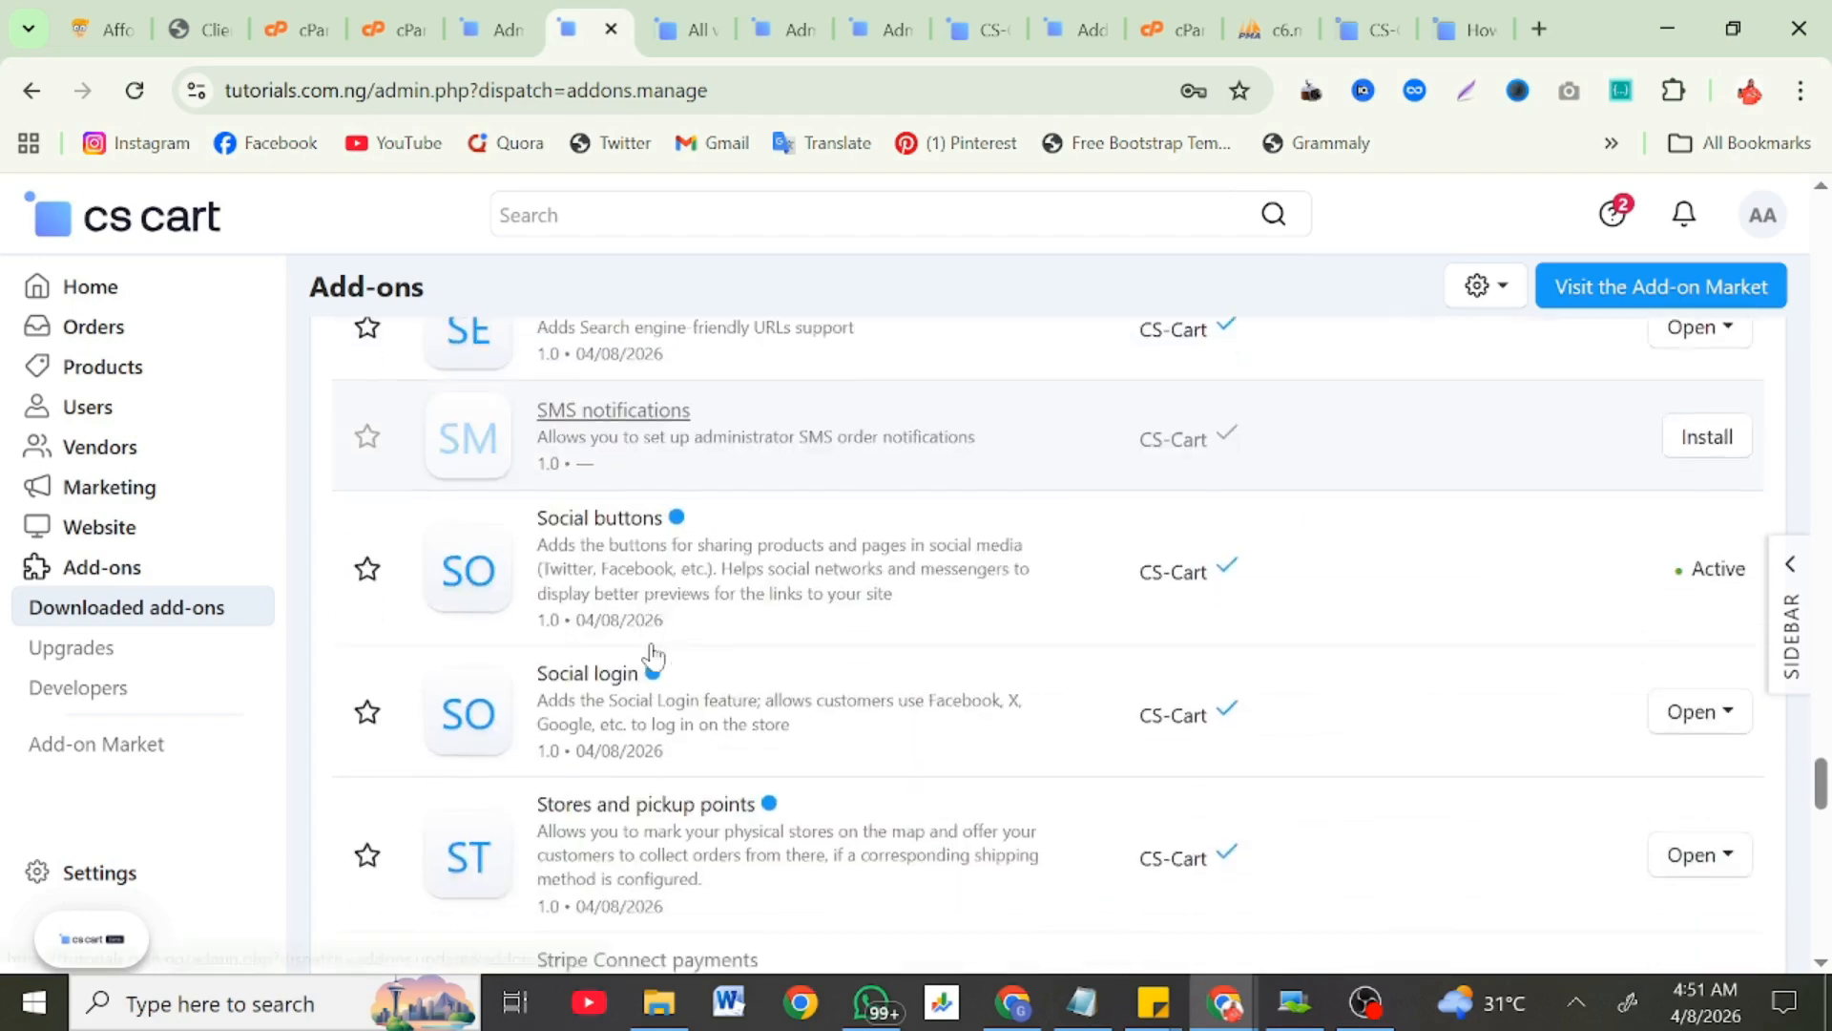
pyautogui.scroll(-17, 653, 657)
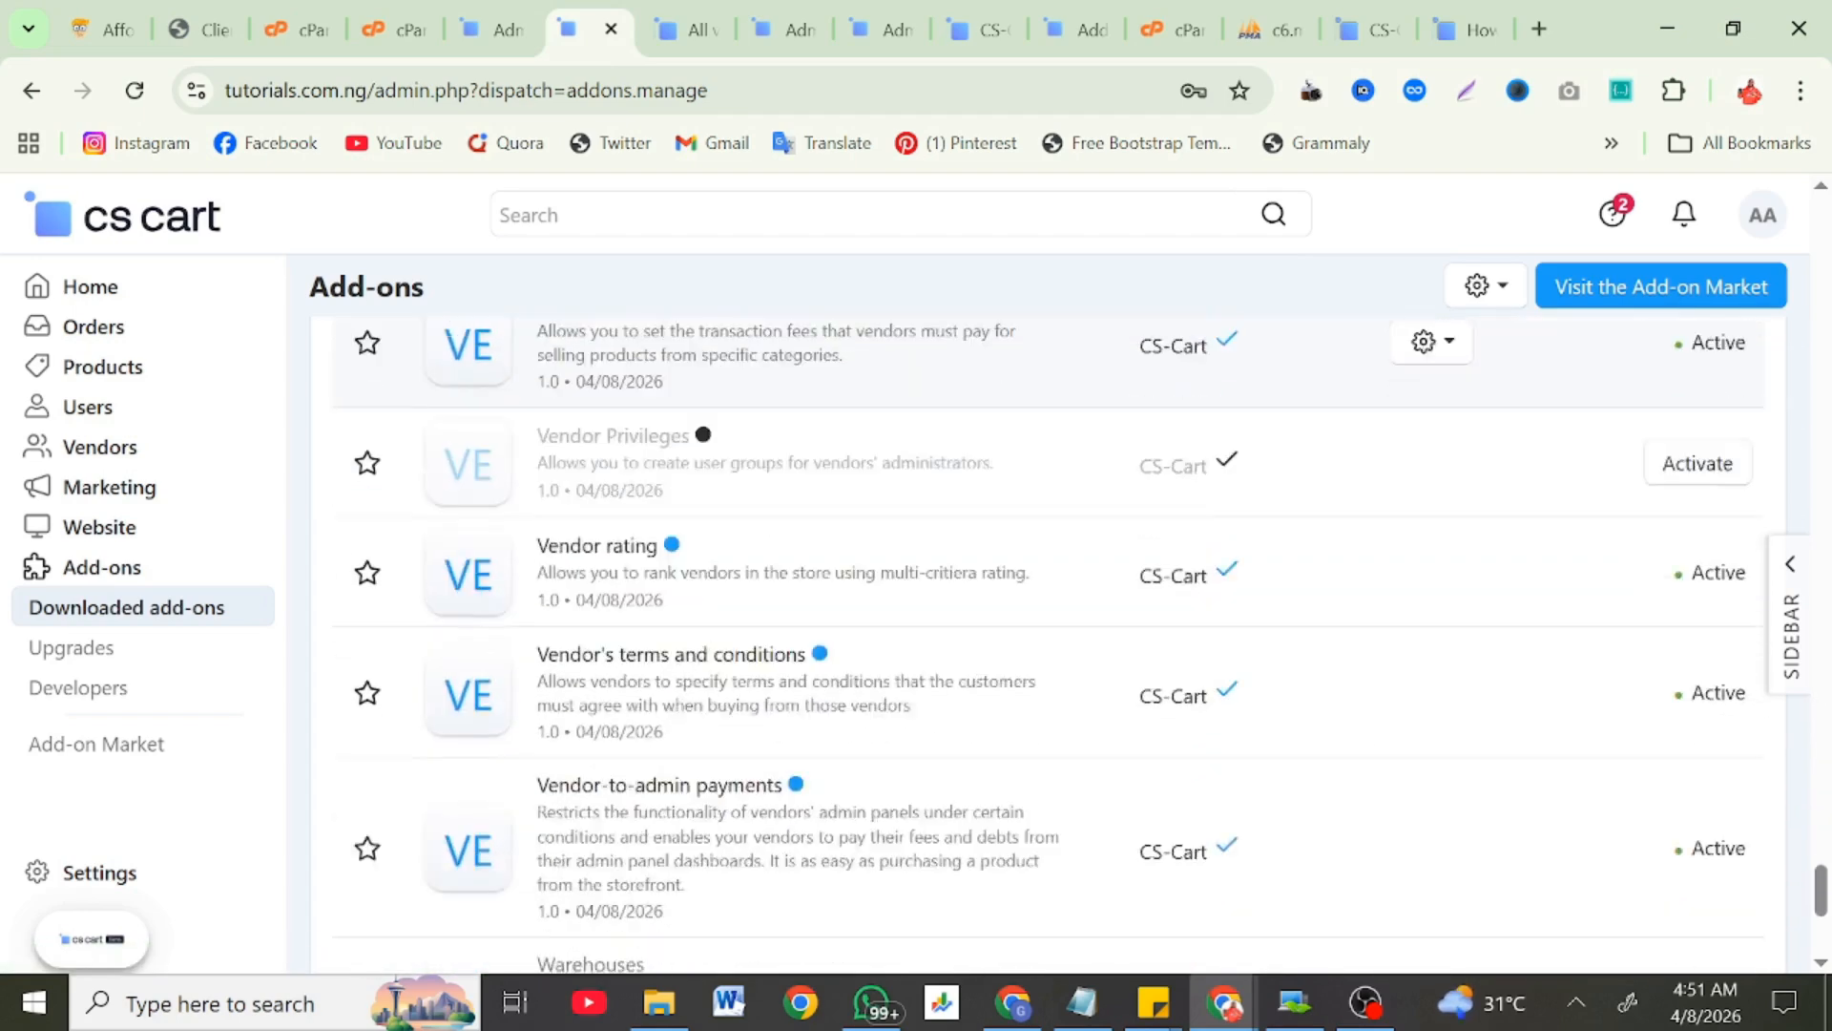
pyautogui.scroll(-4, 1036, 630)
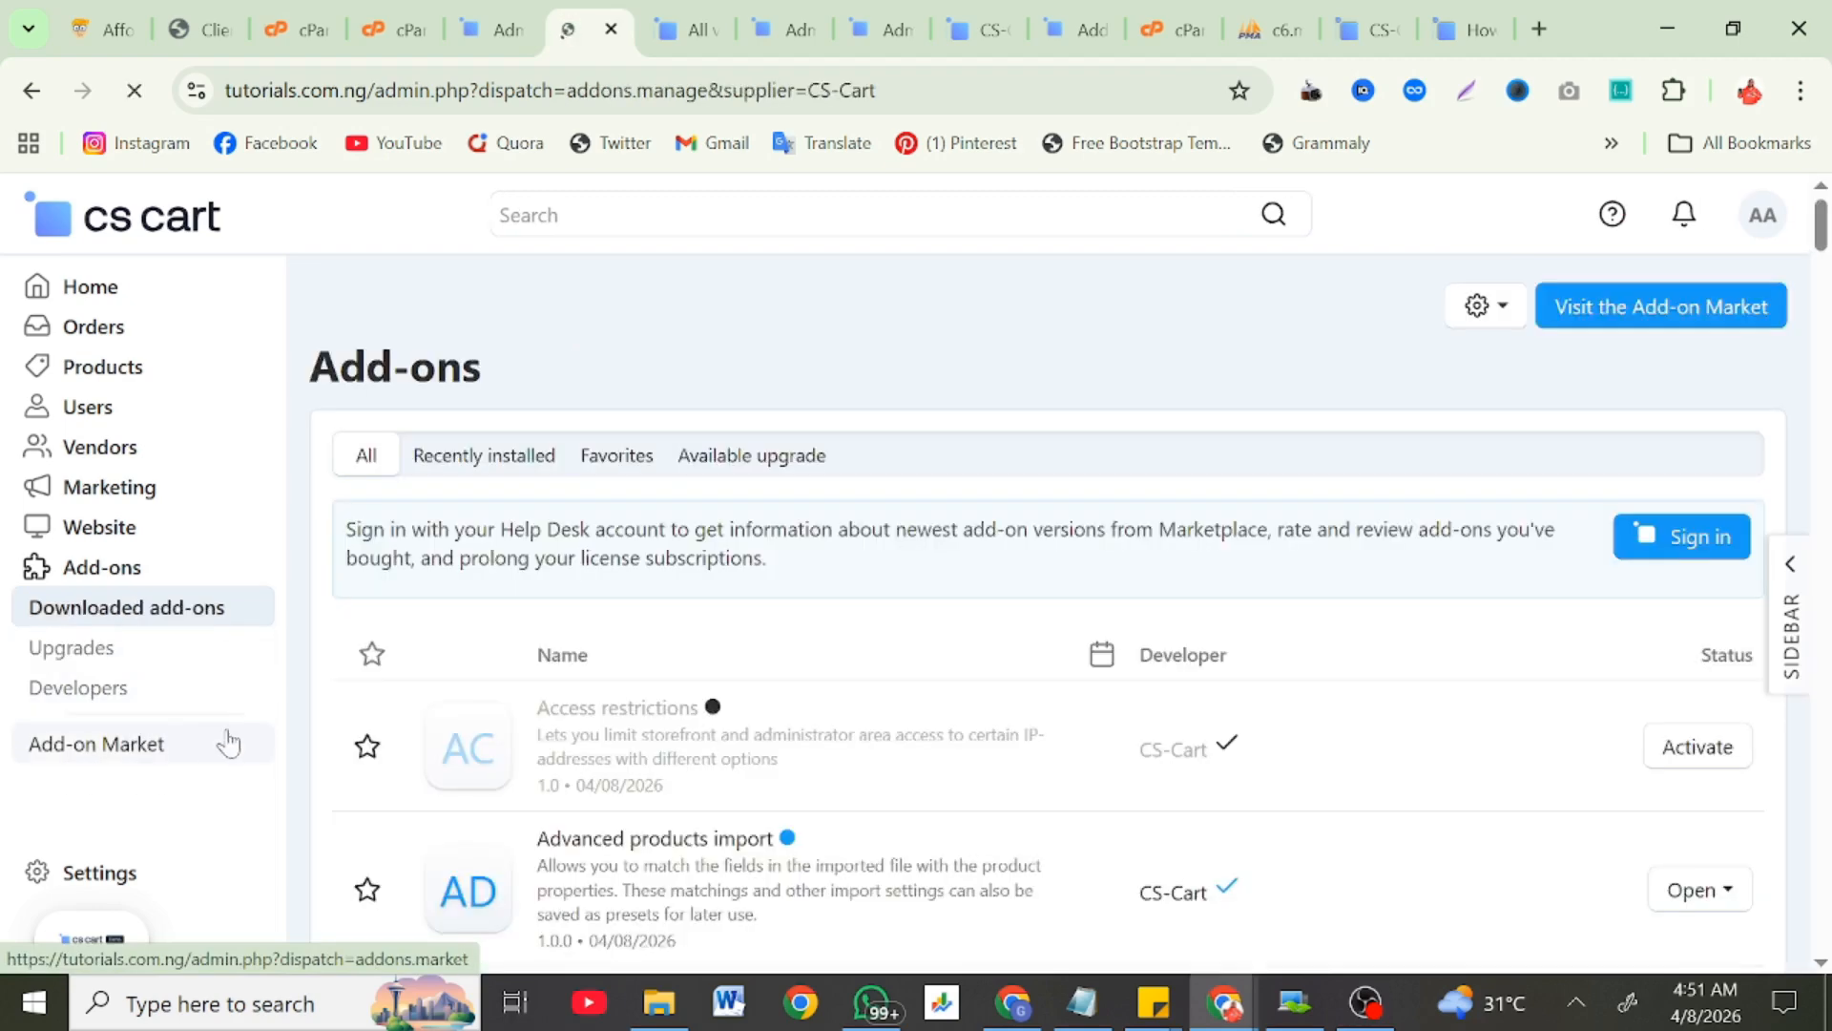
pyautogui.scroll(-2, 646, 748)
pyautogui.scroll(-5, 648, 748)
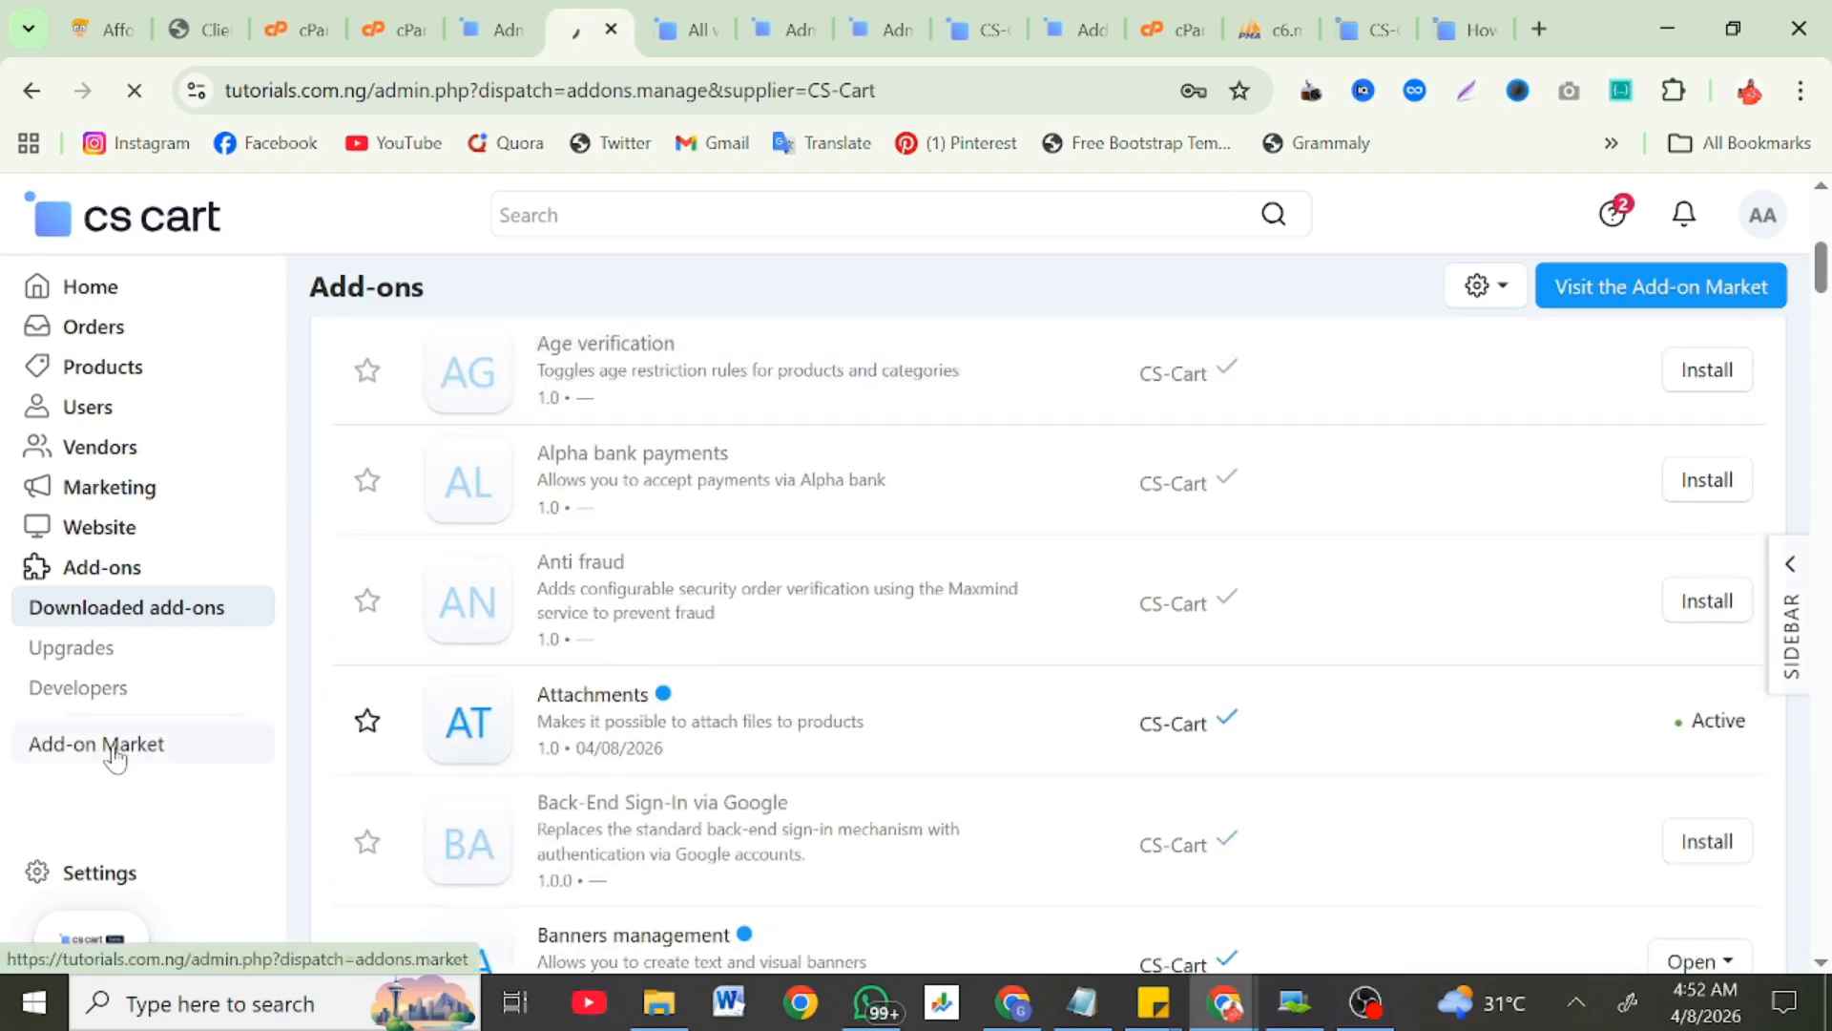
pyautogui.scroll(-2, 451, 777)
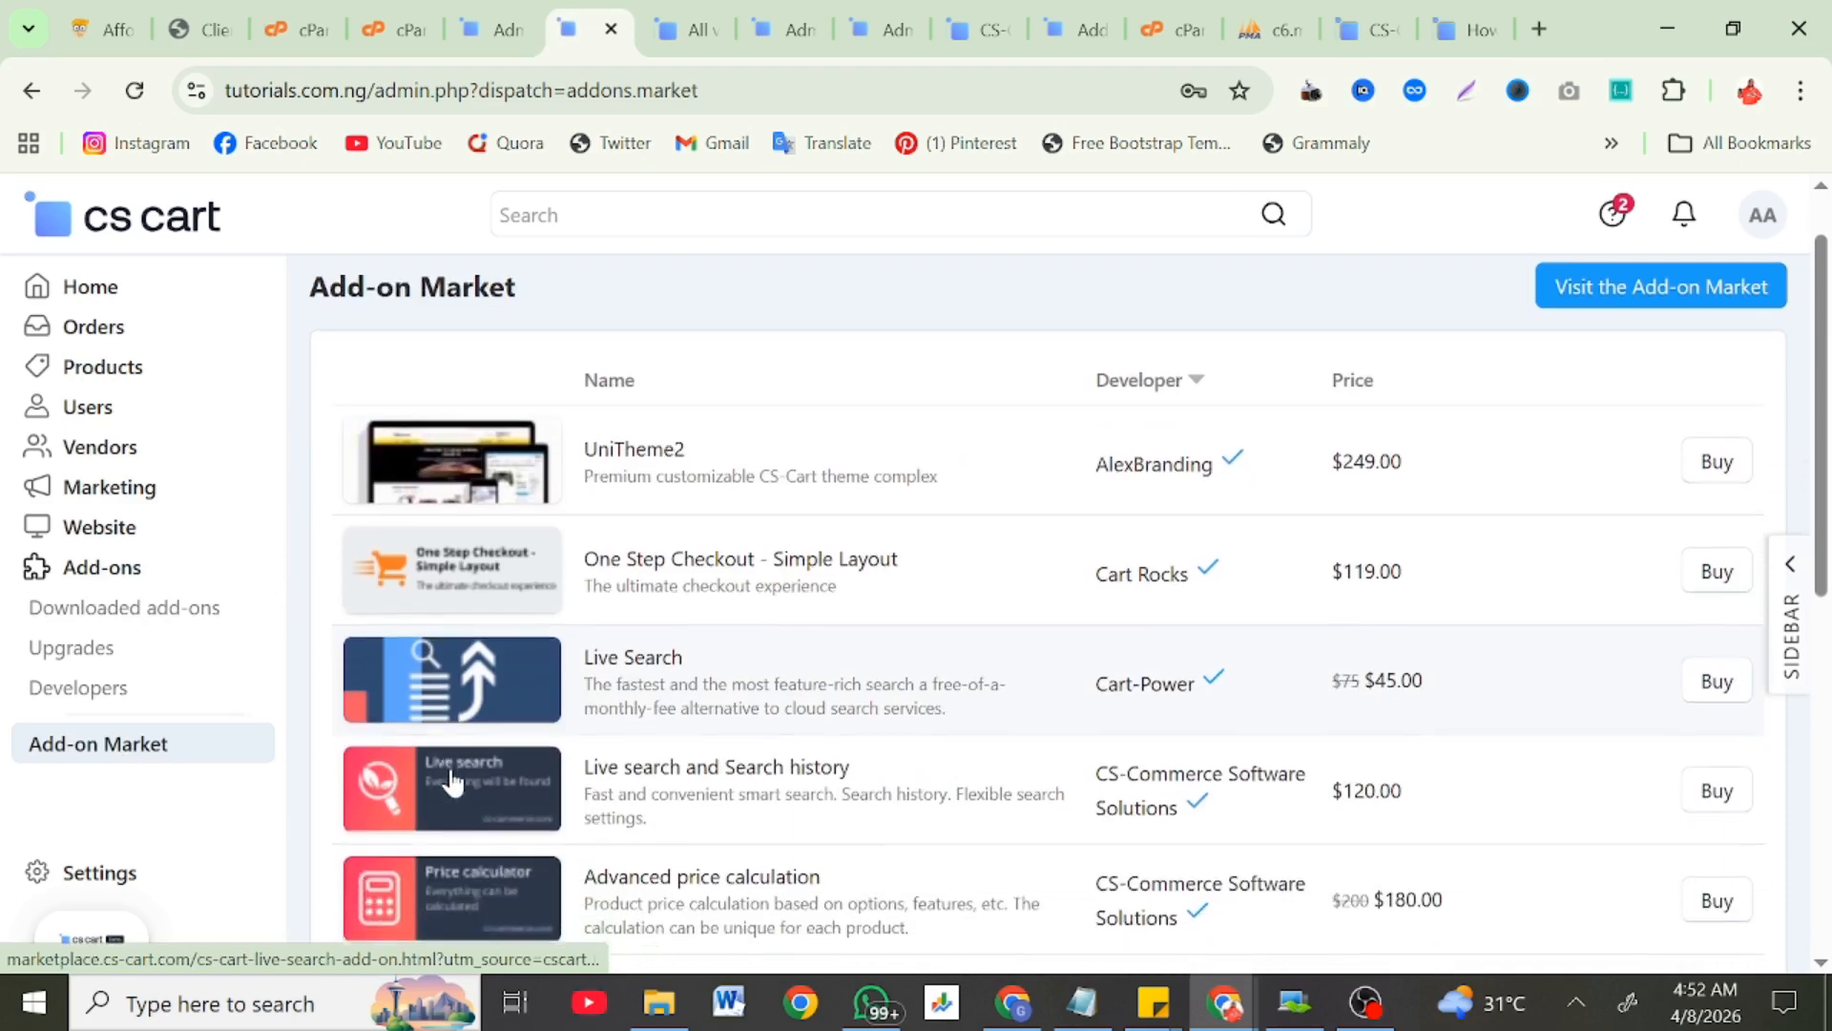
pyautogui.scroll(-5, 451, 778)
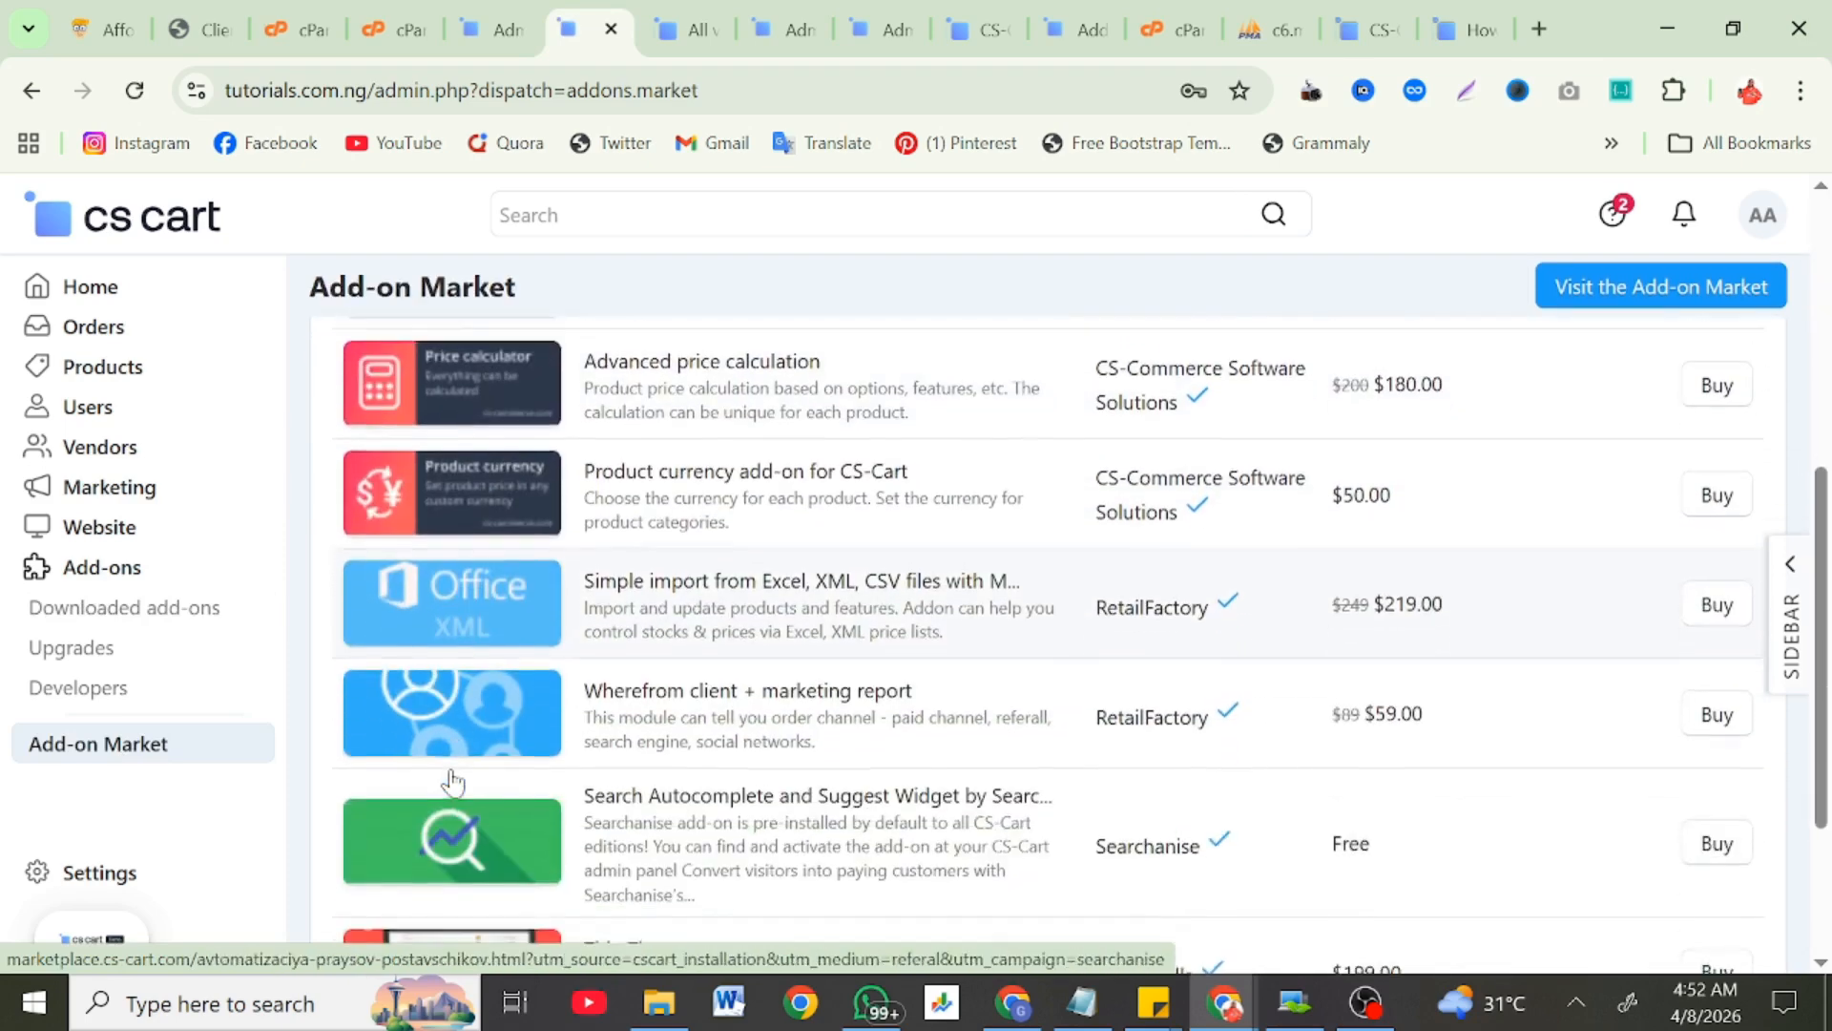
pyautogui.scroll(-3, 452, 781)
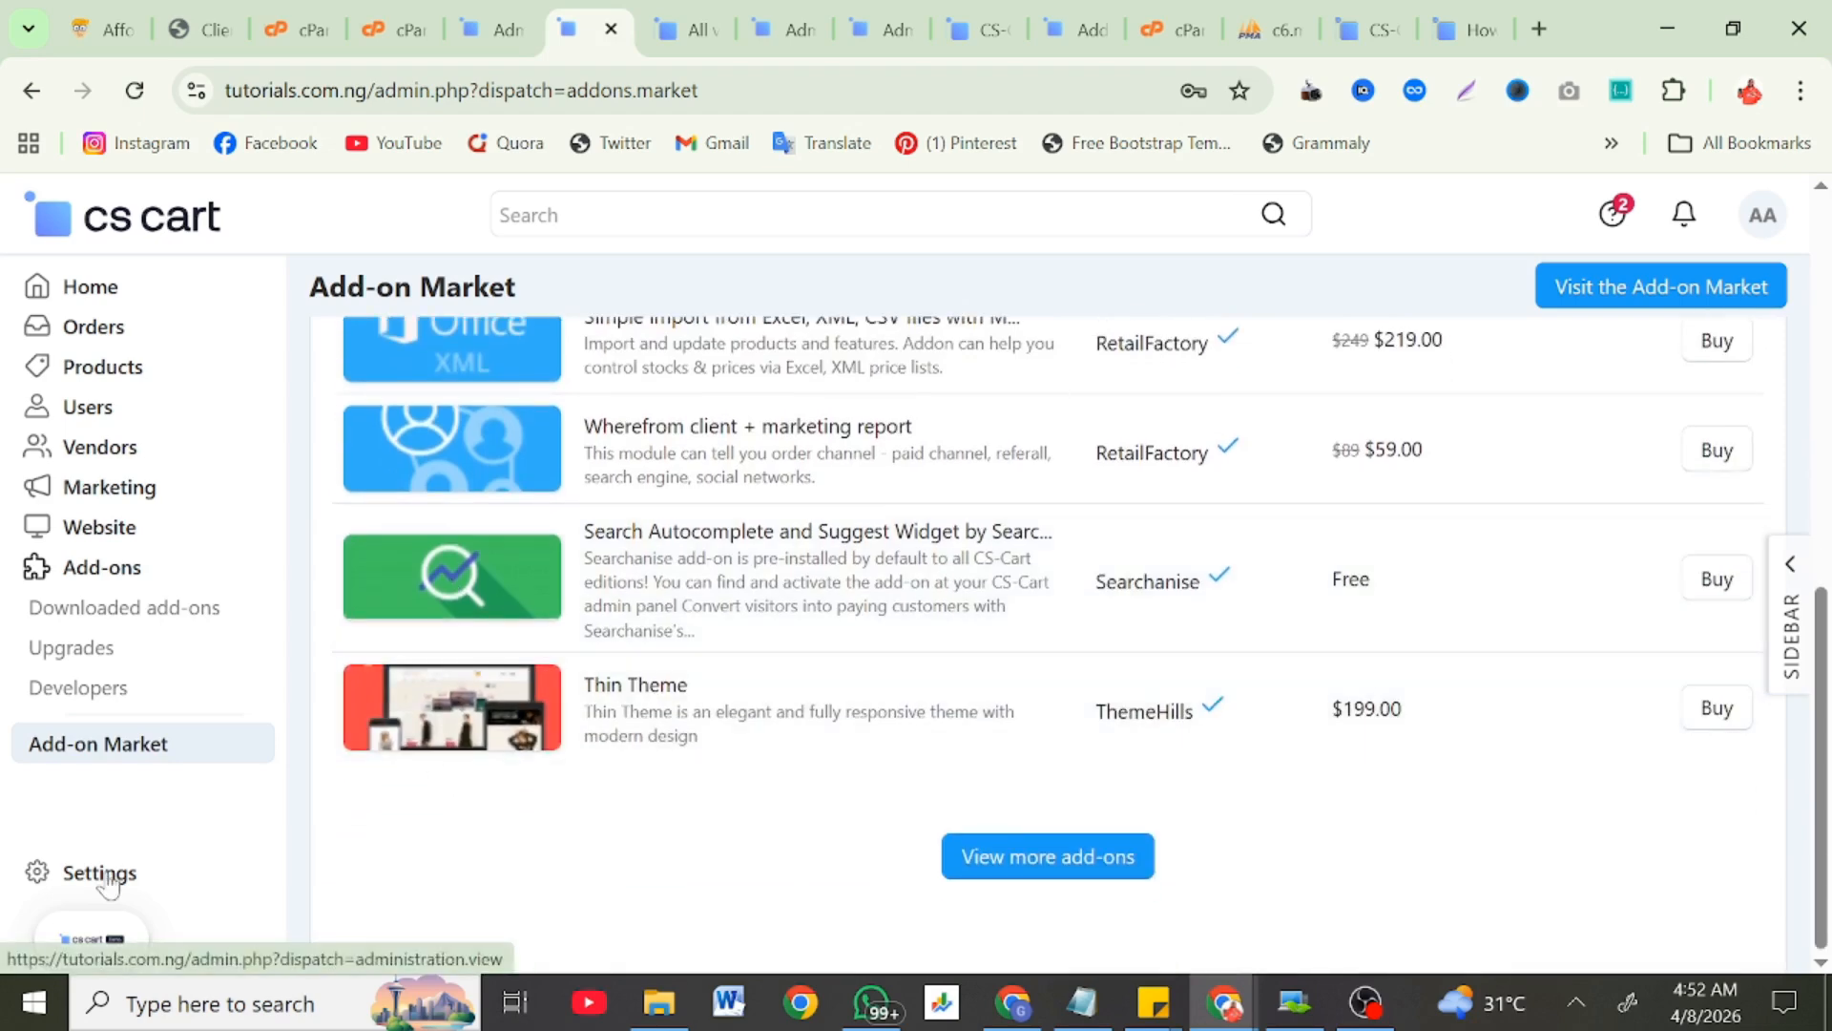
pyautogui.scroll(-1, 515, 798)
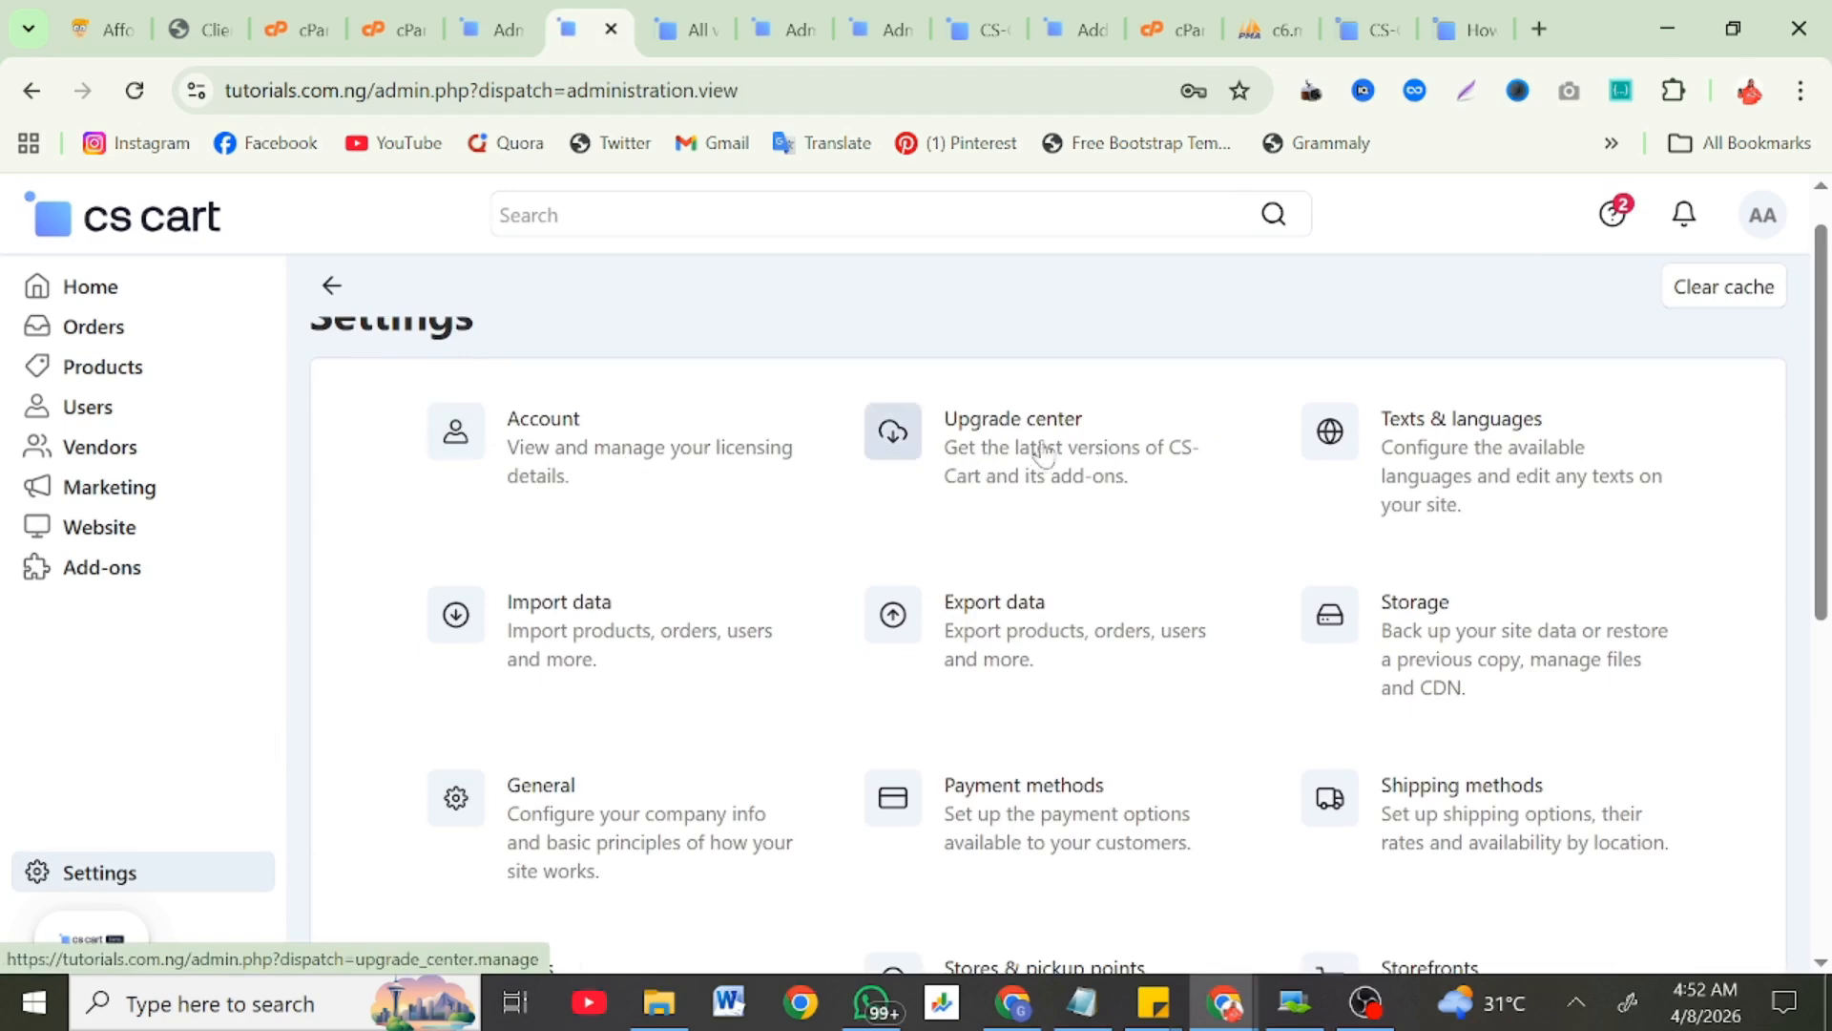
# Step: Scroll through every Settings category, then switch to the live storefront homepage
pyautogui.scroll(-1, 1477, 449)
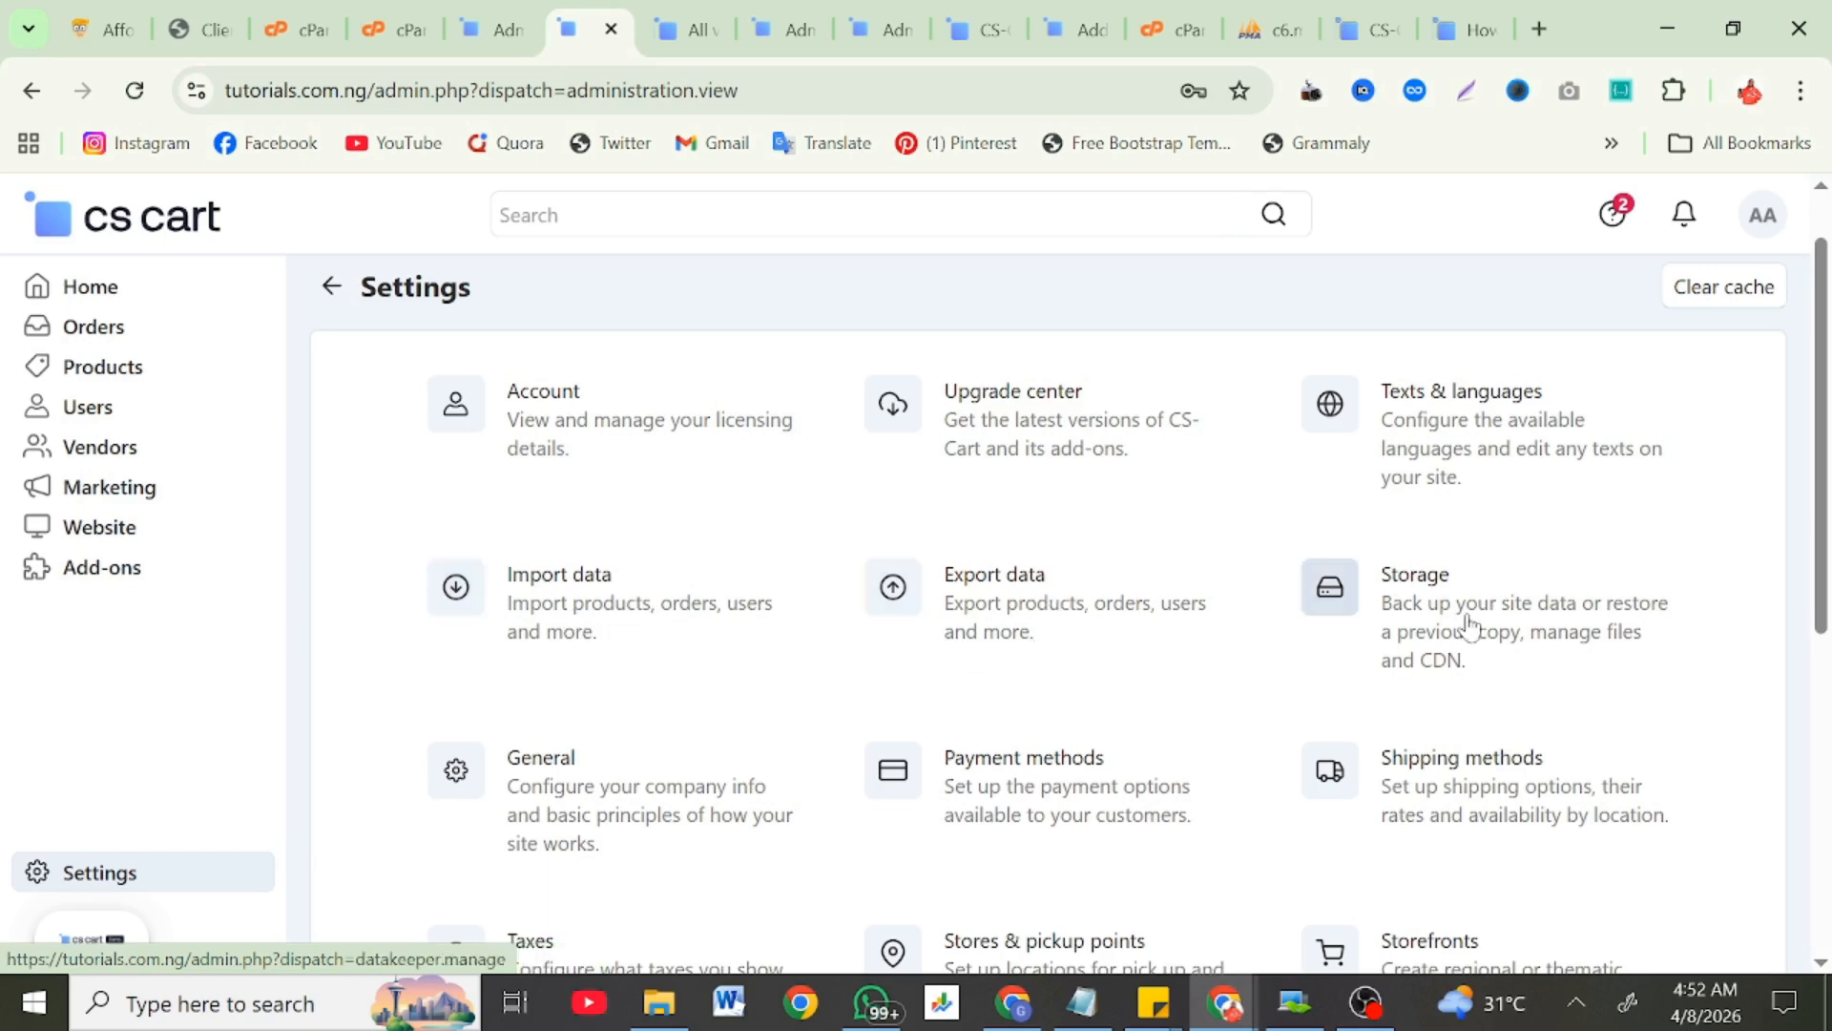
pyautogui.scroll(-2, 1404, 630)
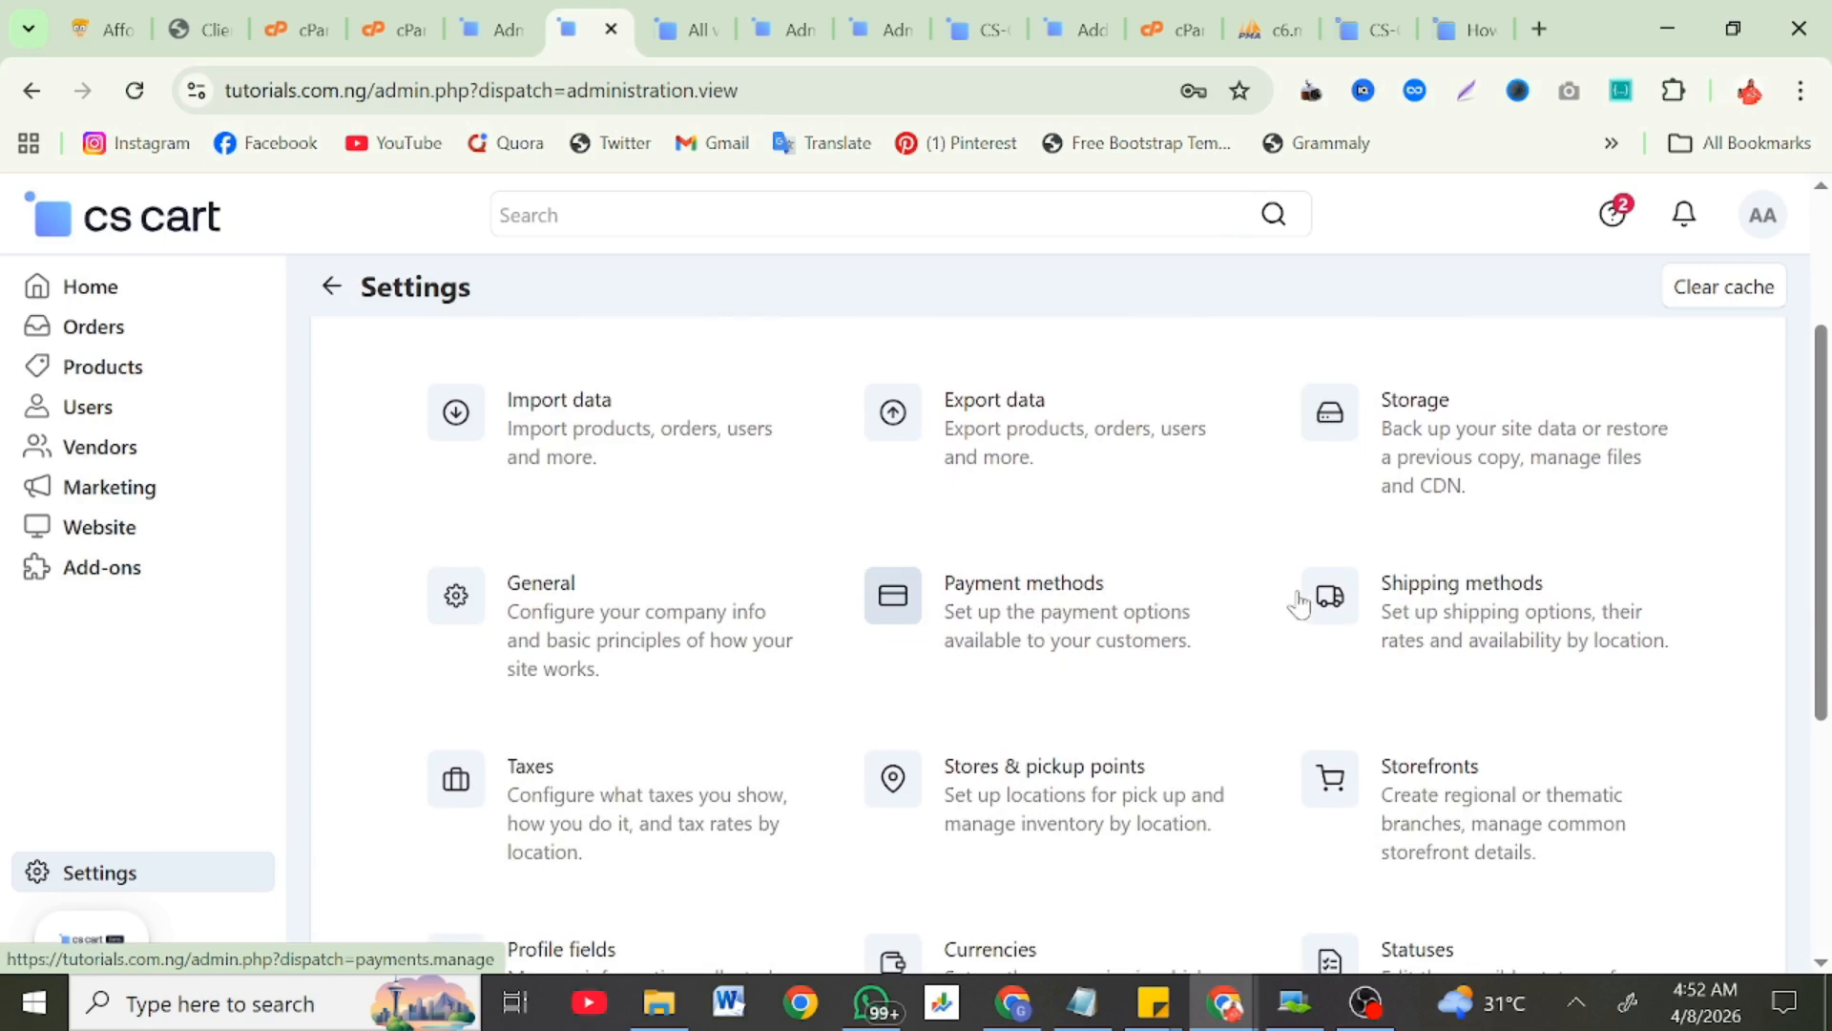
pyautogui.scroll(-2, 654, 728)
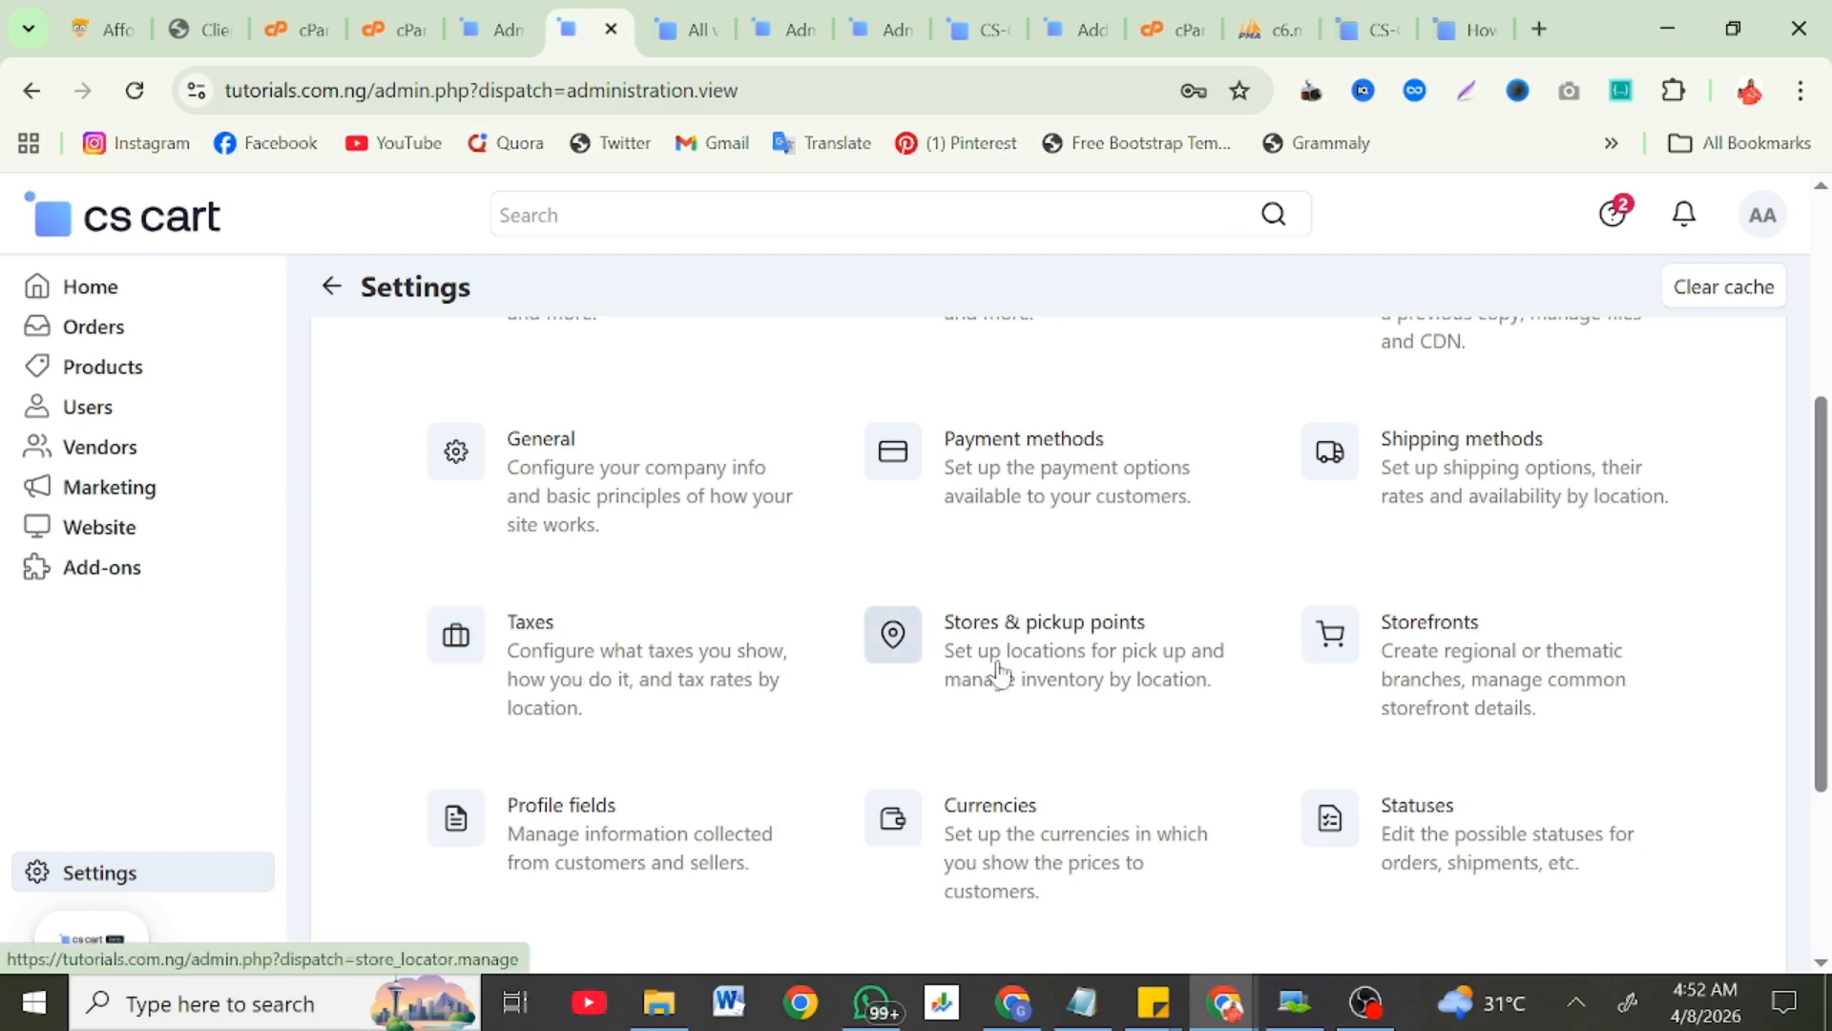
pyautogui.scroll(-1, 701, 738)
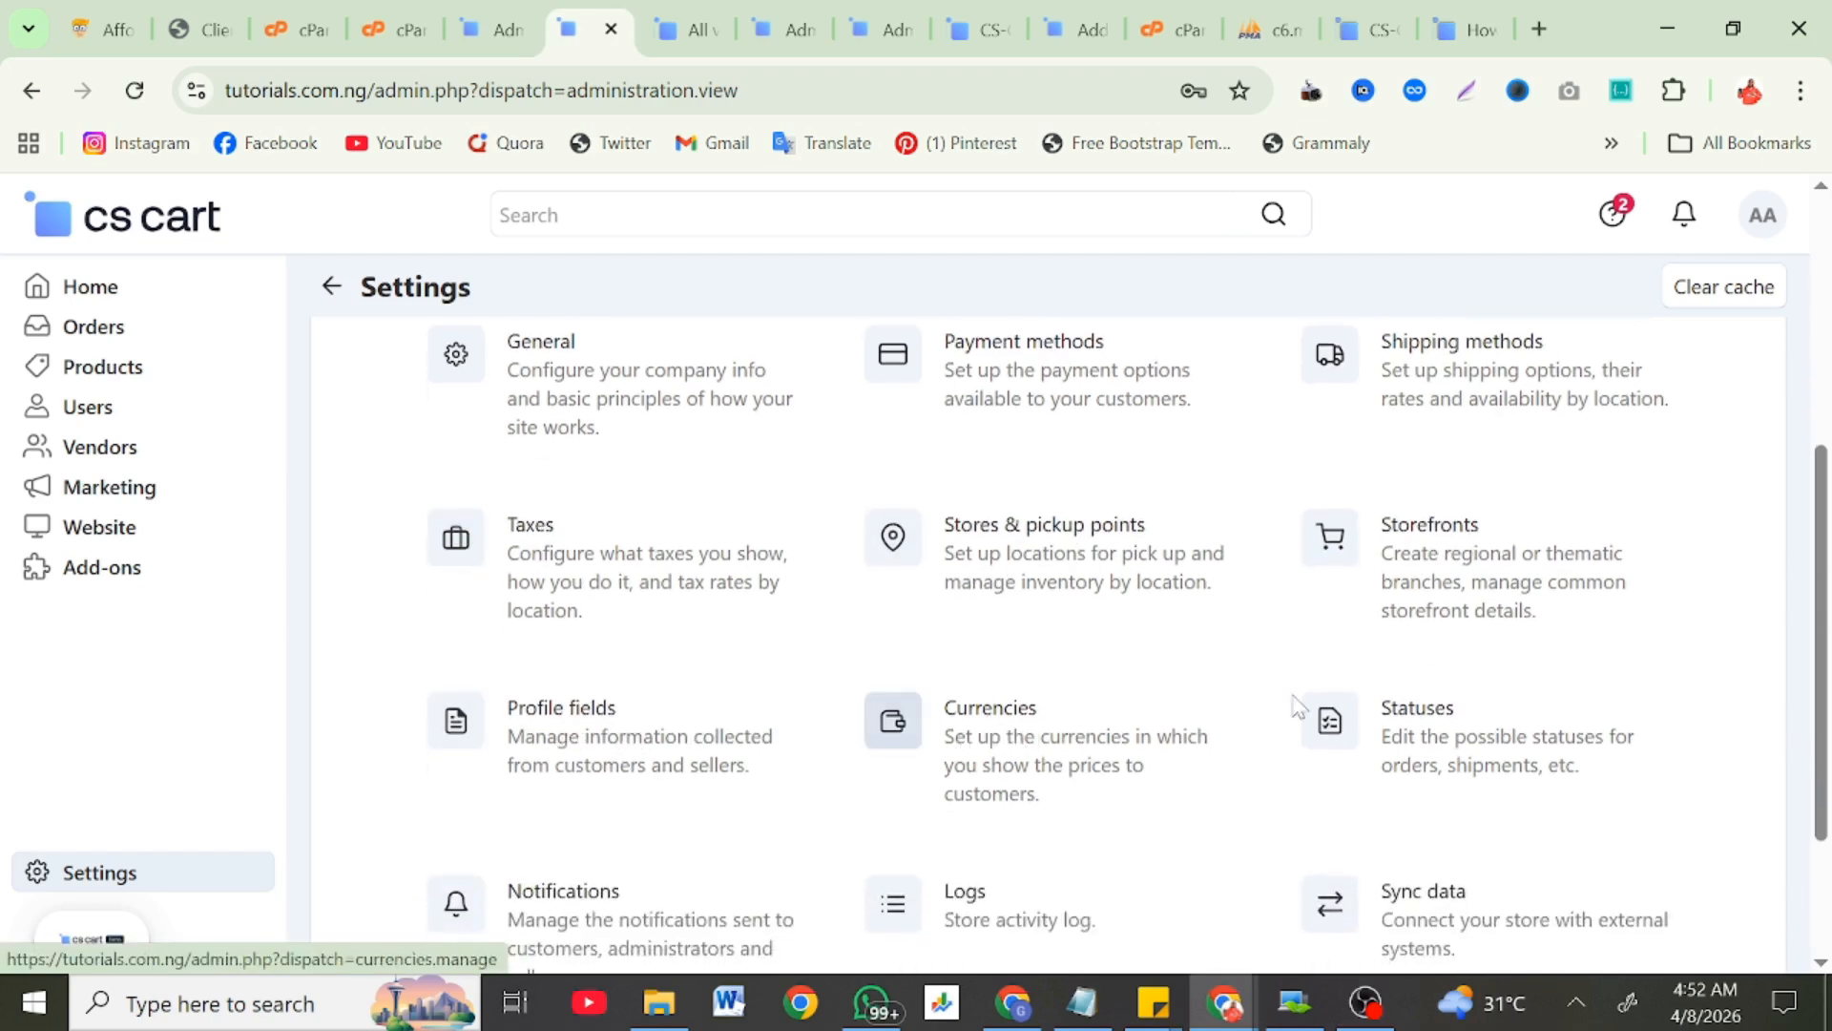
pyautogui.scroll(-2, 1471, 736)
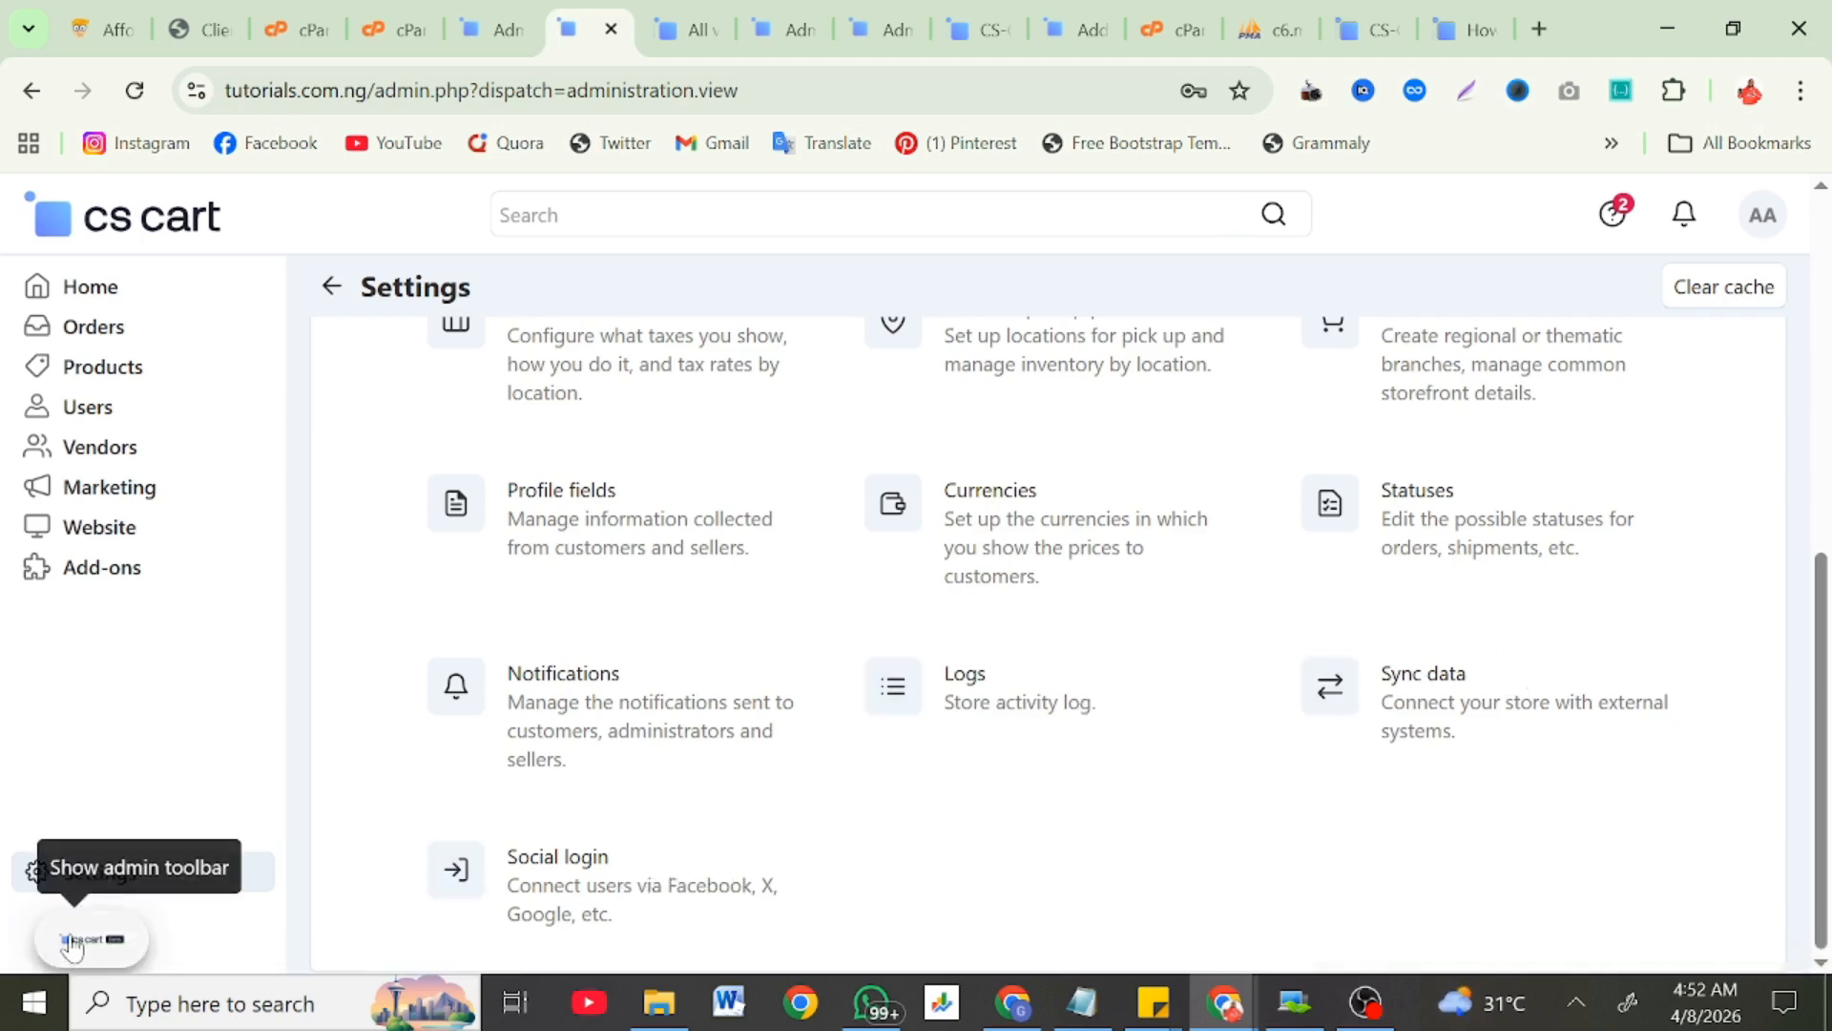
pyautogui.click(679, 12)
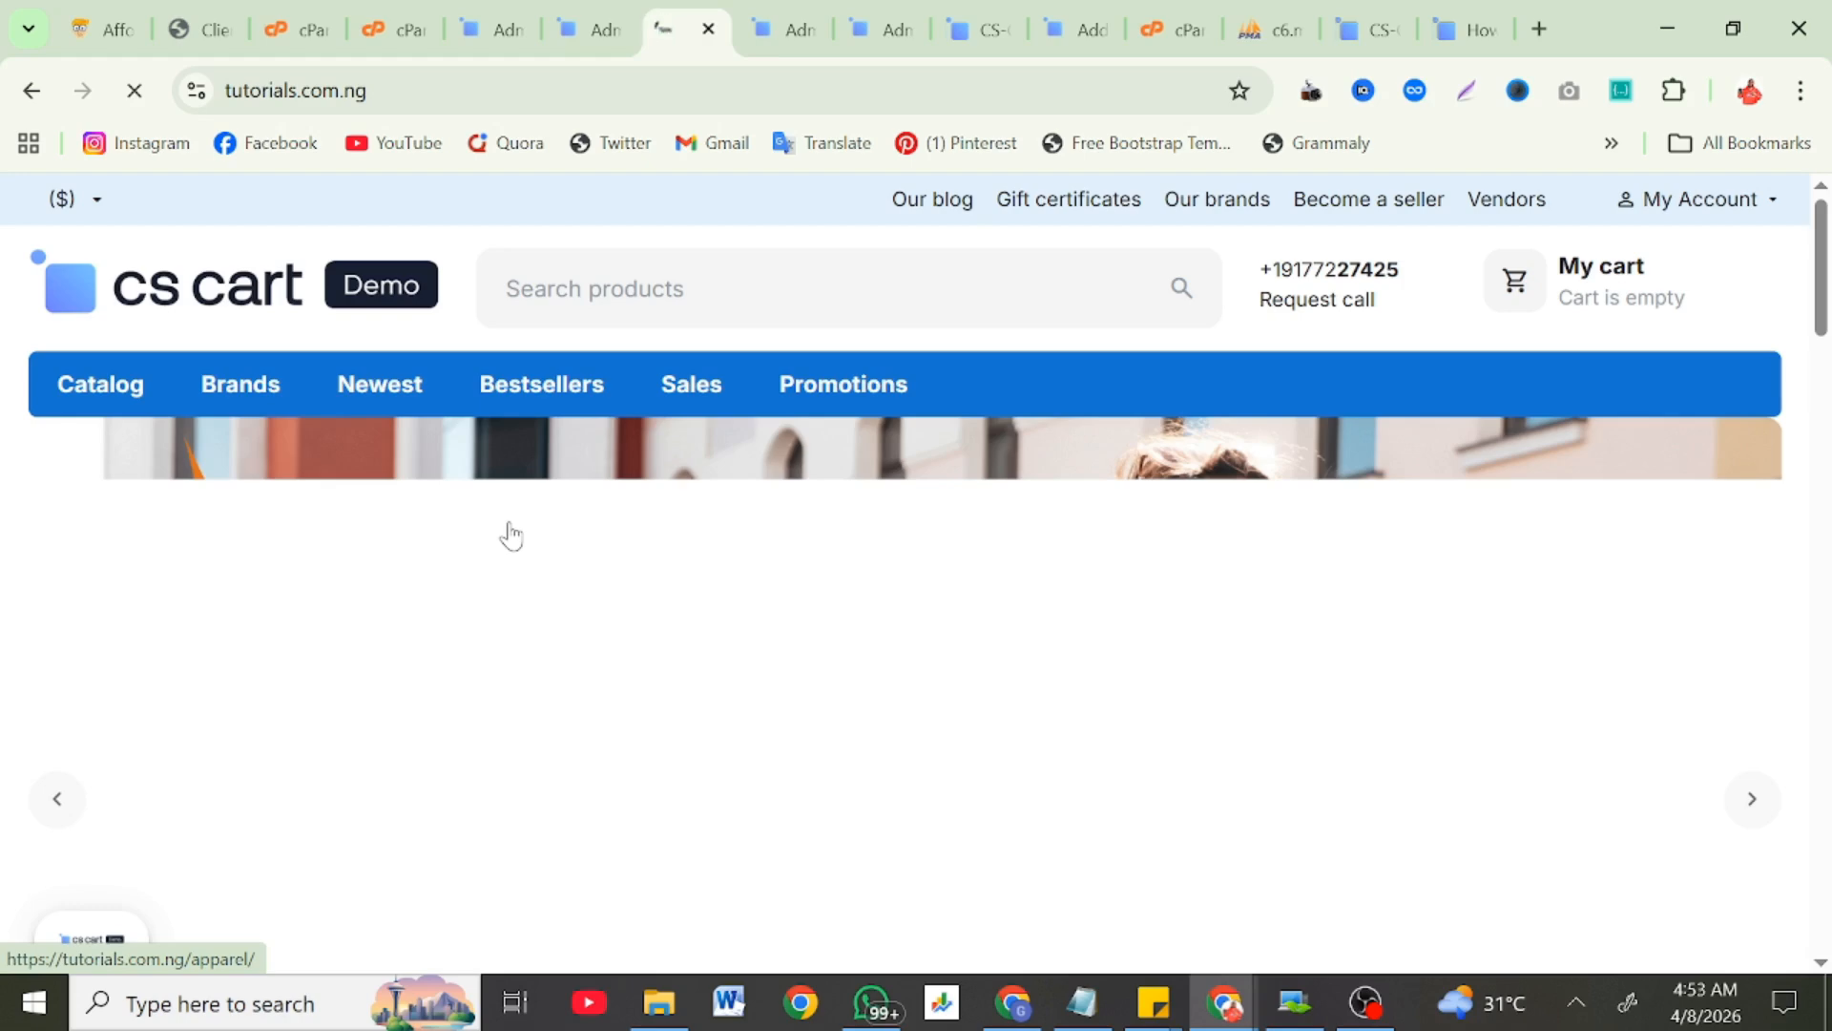
# Step: Return to the storefront homepage and advance the banner slider three slides
pyautogui.click(584, 28)
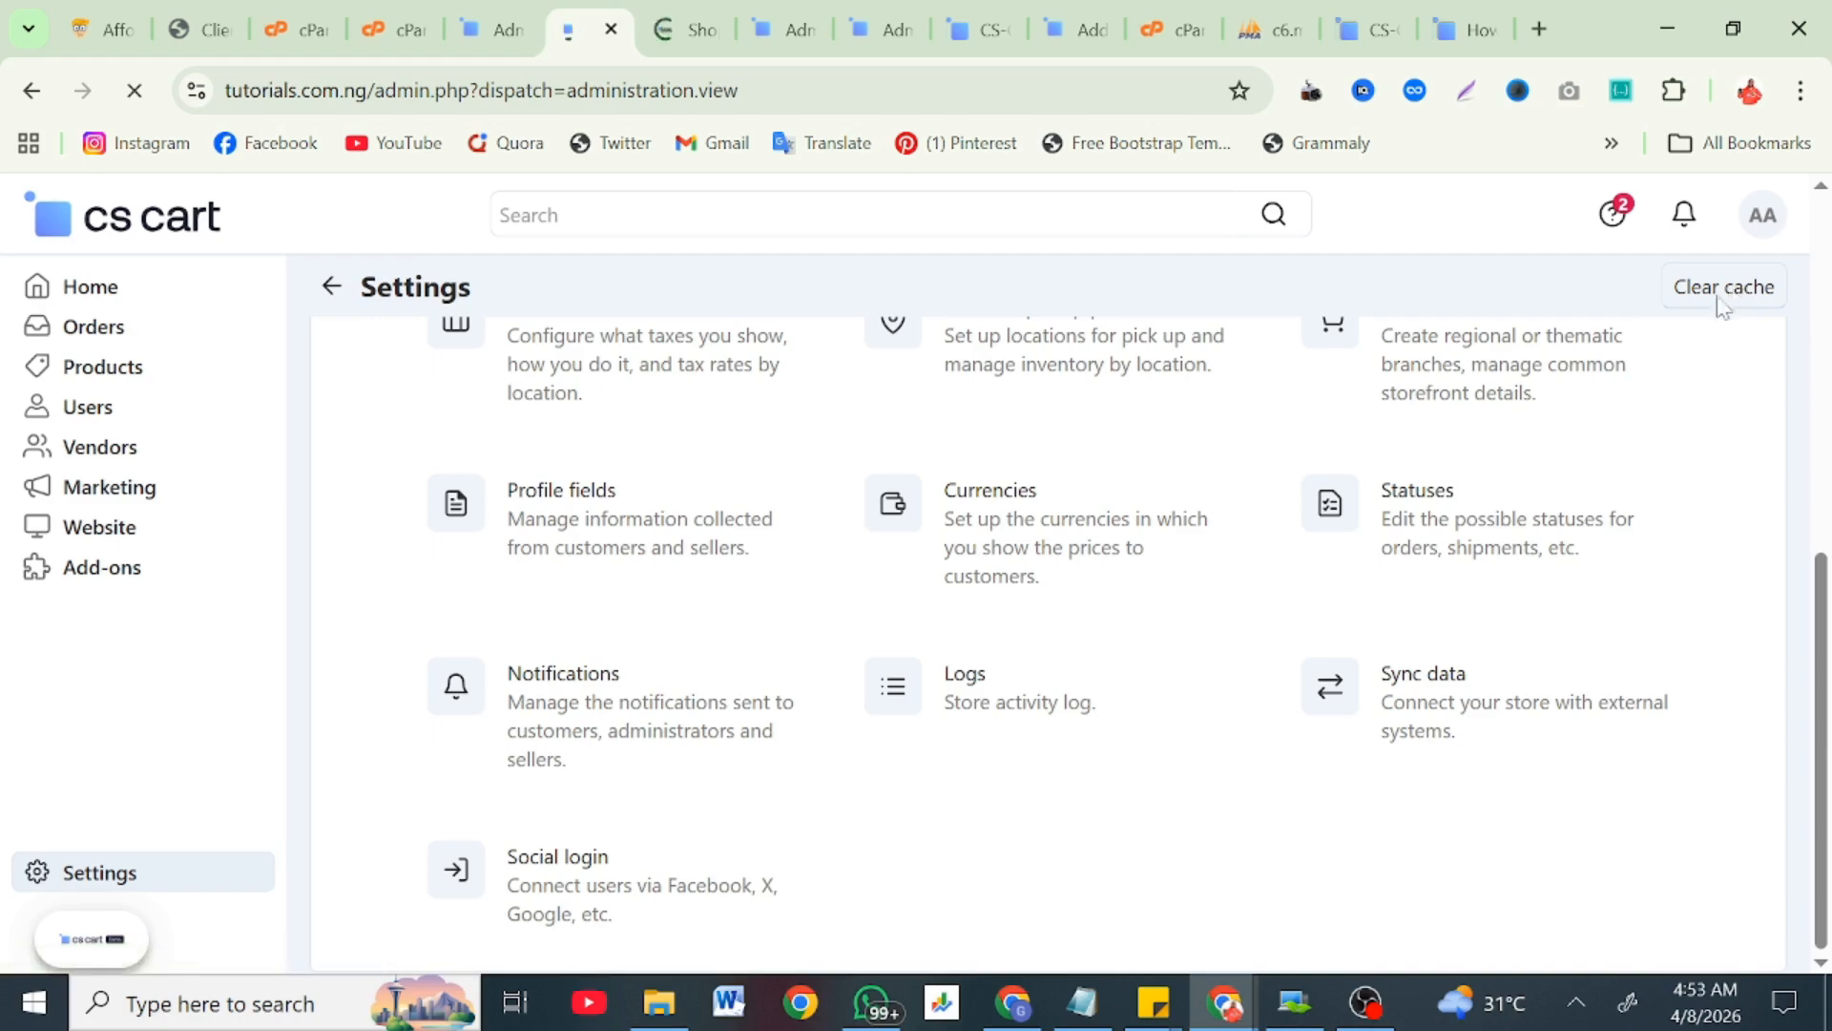
pyautogui.click(694, 11)
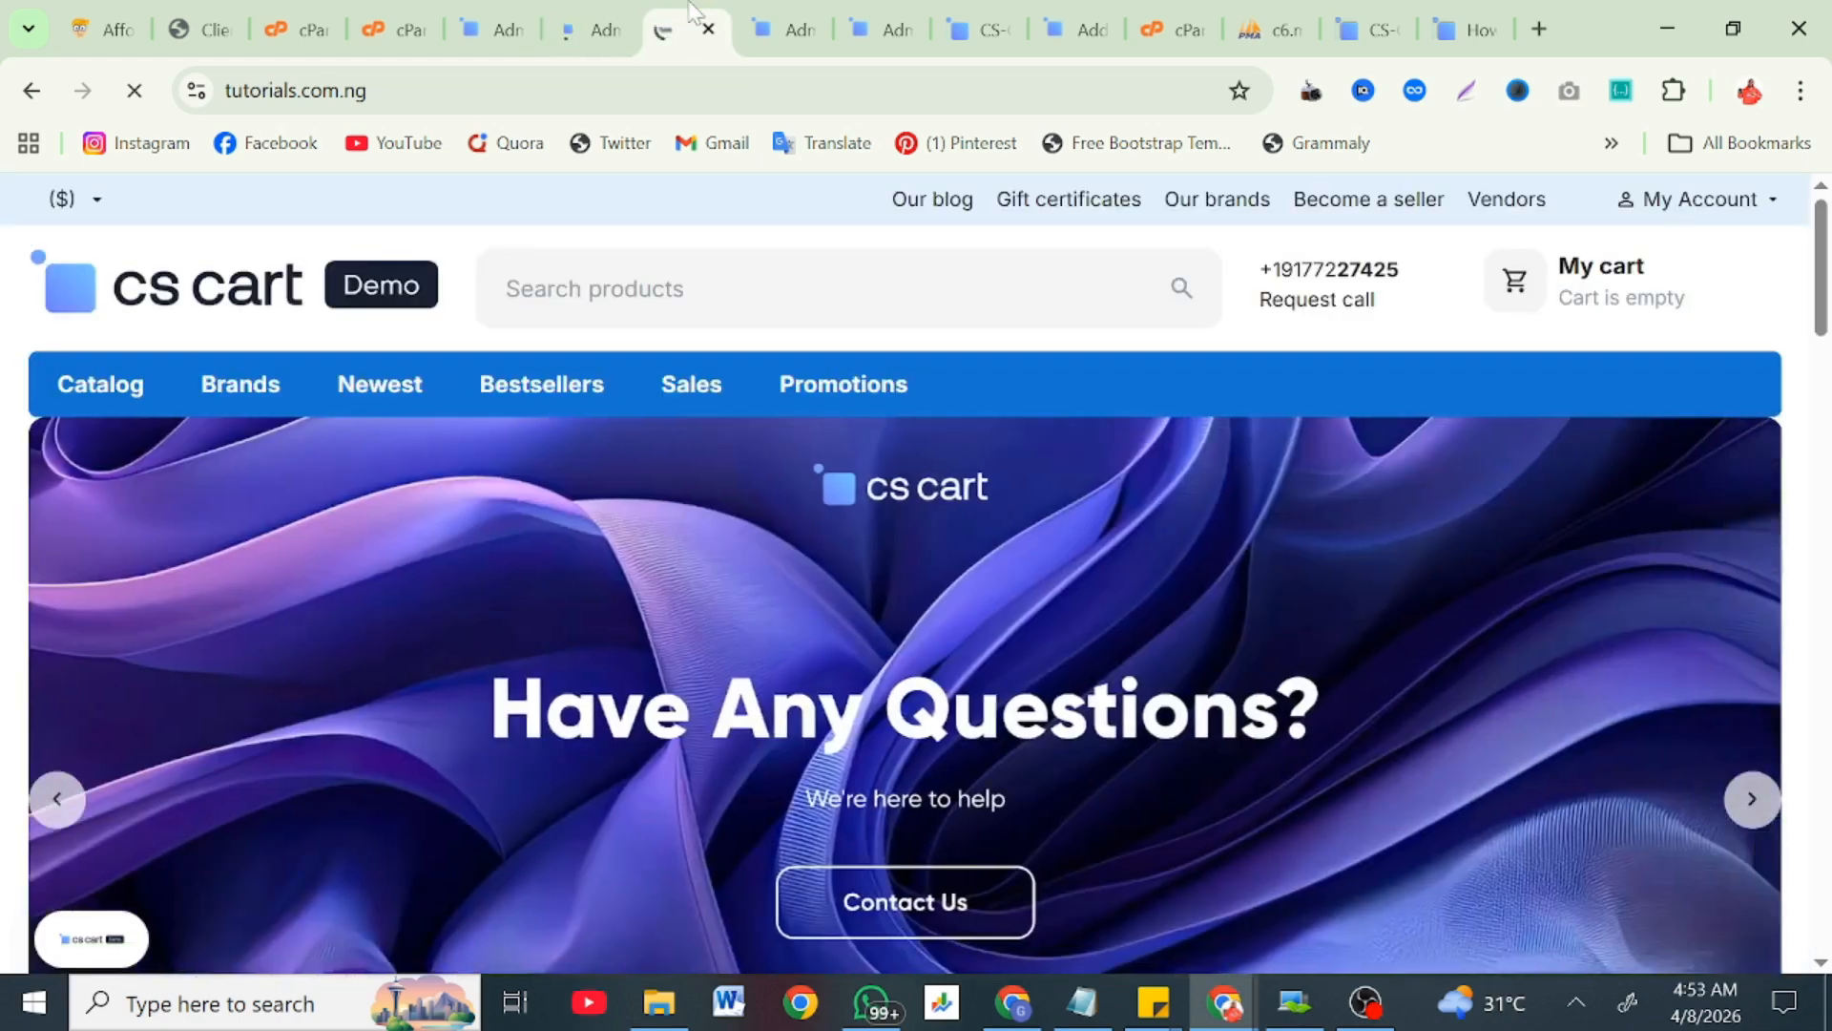
pyautogui.scroll(-2, 443, 668)
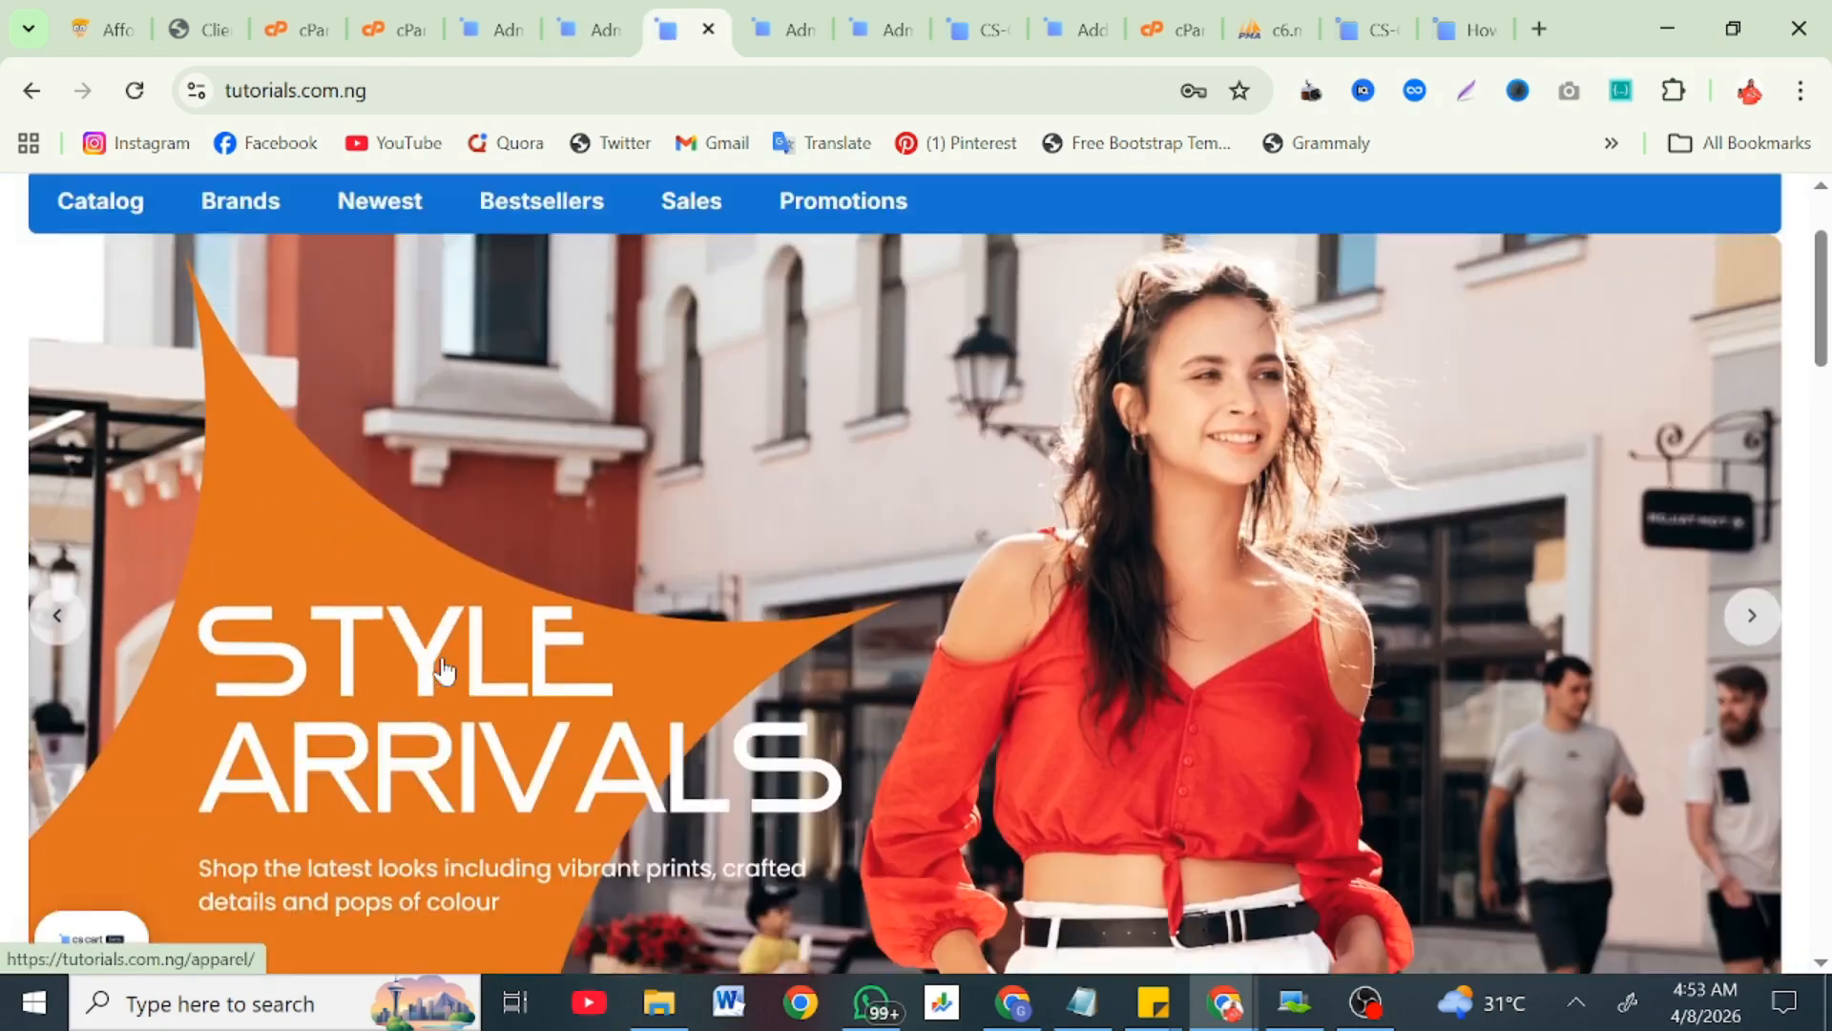
pyautogui.scroll(-3, 444, 668)
pyautogui.scroll(3, 1611, 671)
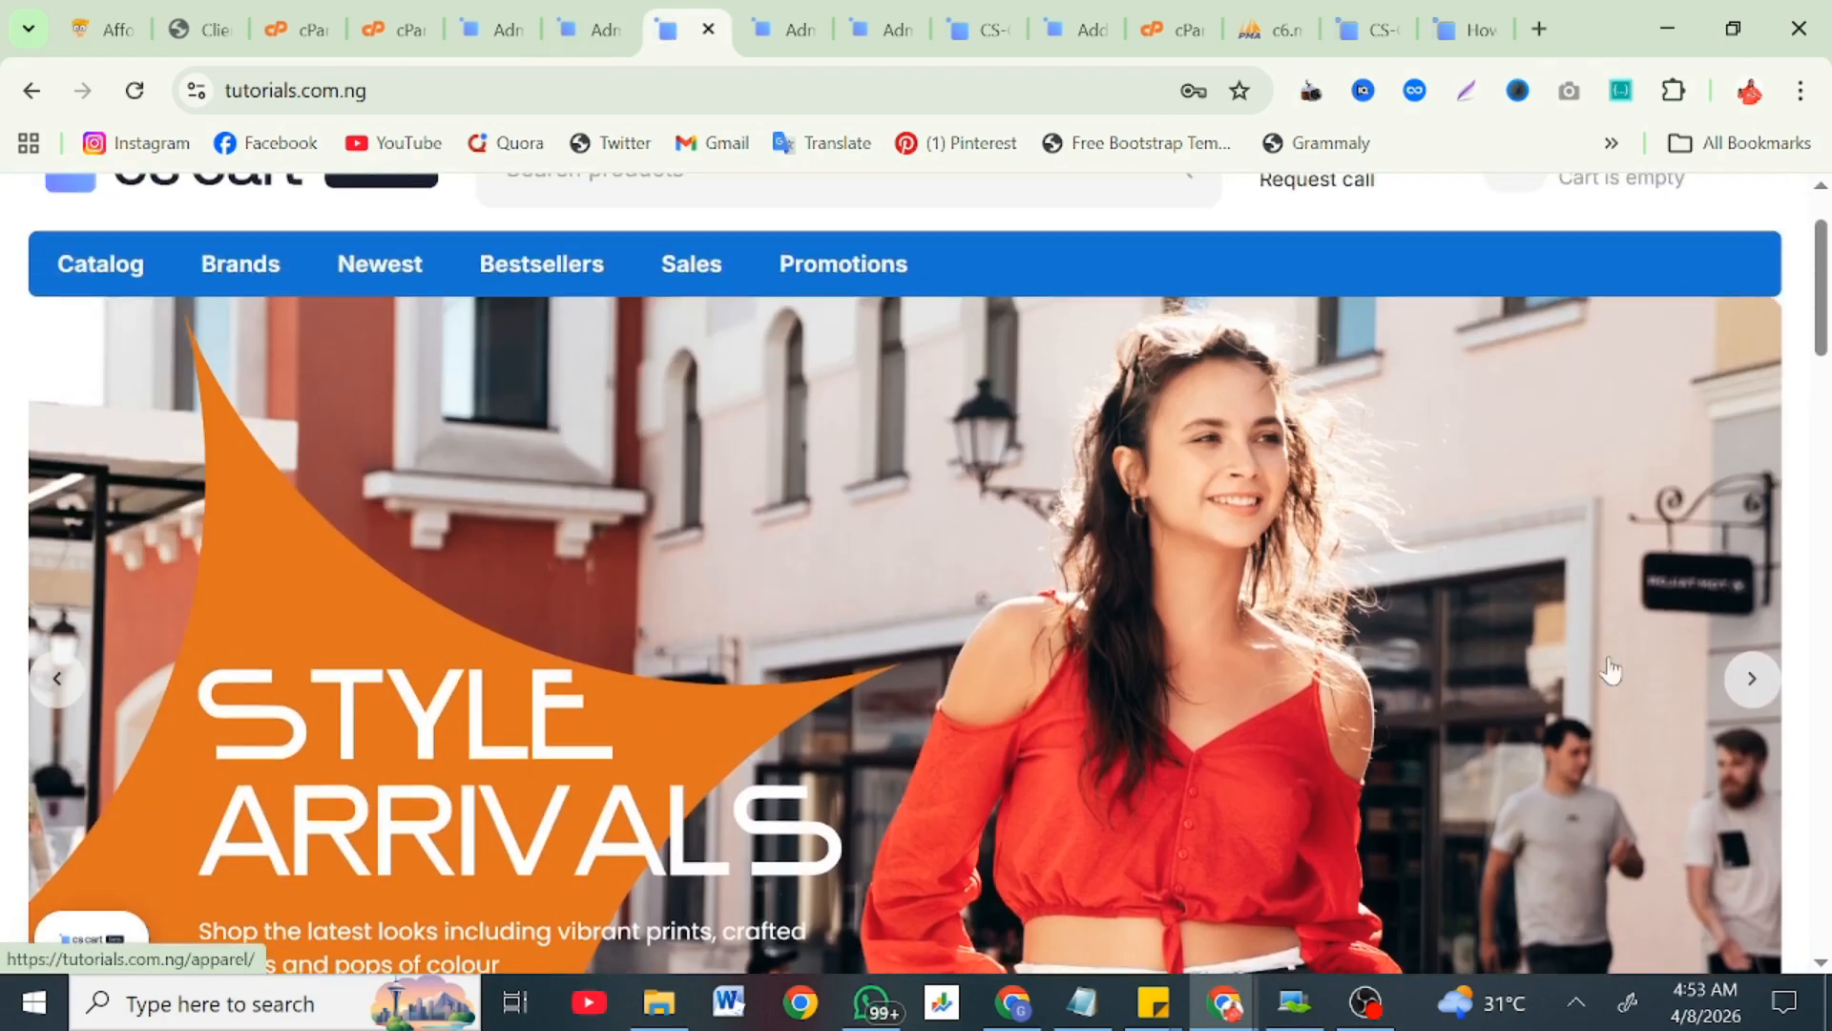
pyautogui.click(1762, 675)
pyautogui.click(1761, 675)
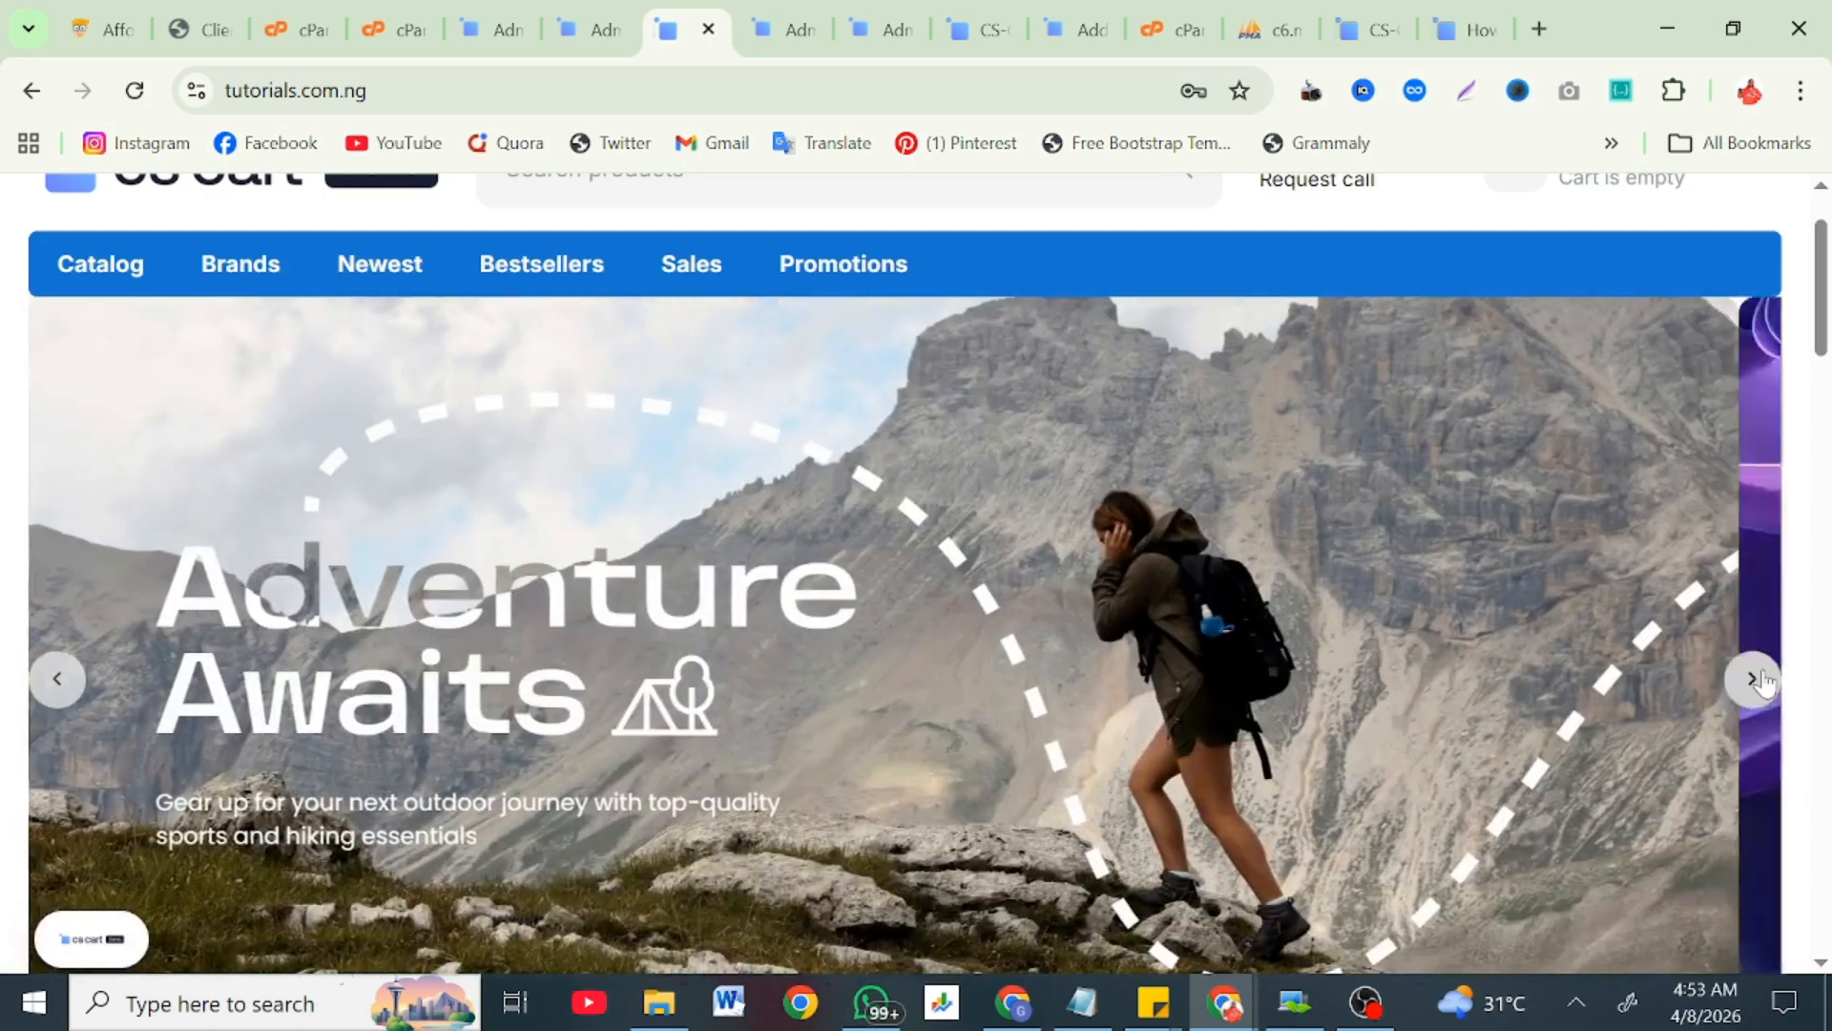
pyautogui.click(1761, 676)
# Step: Scroll through the Most popular and On sale product sections
pyautogui.scroll(1, 1762, 678)
pyautogui.scroll(-5, 1765, 725)
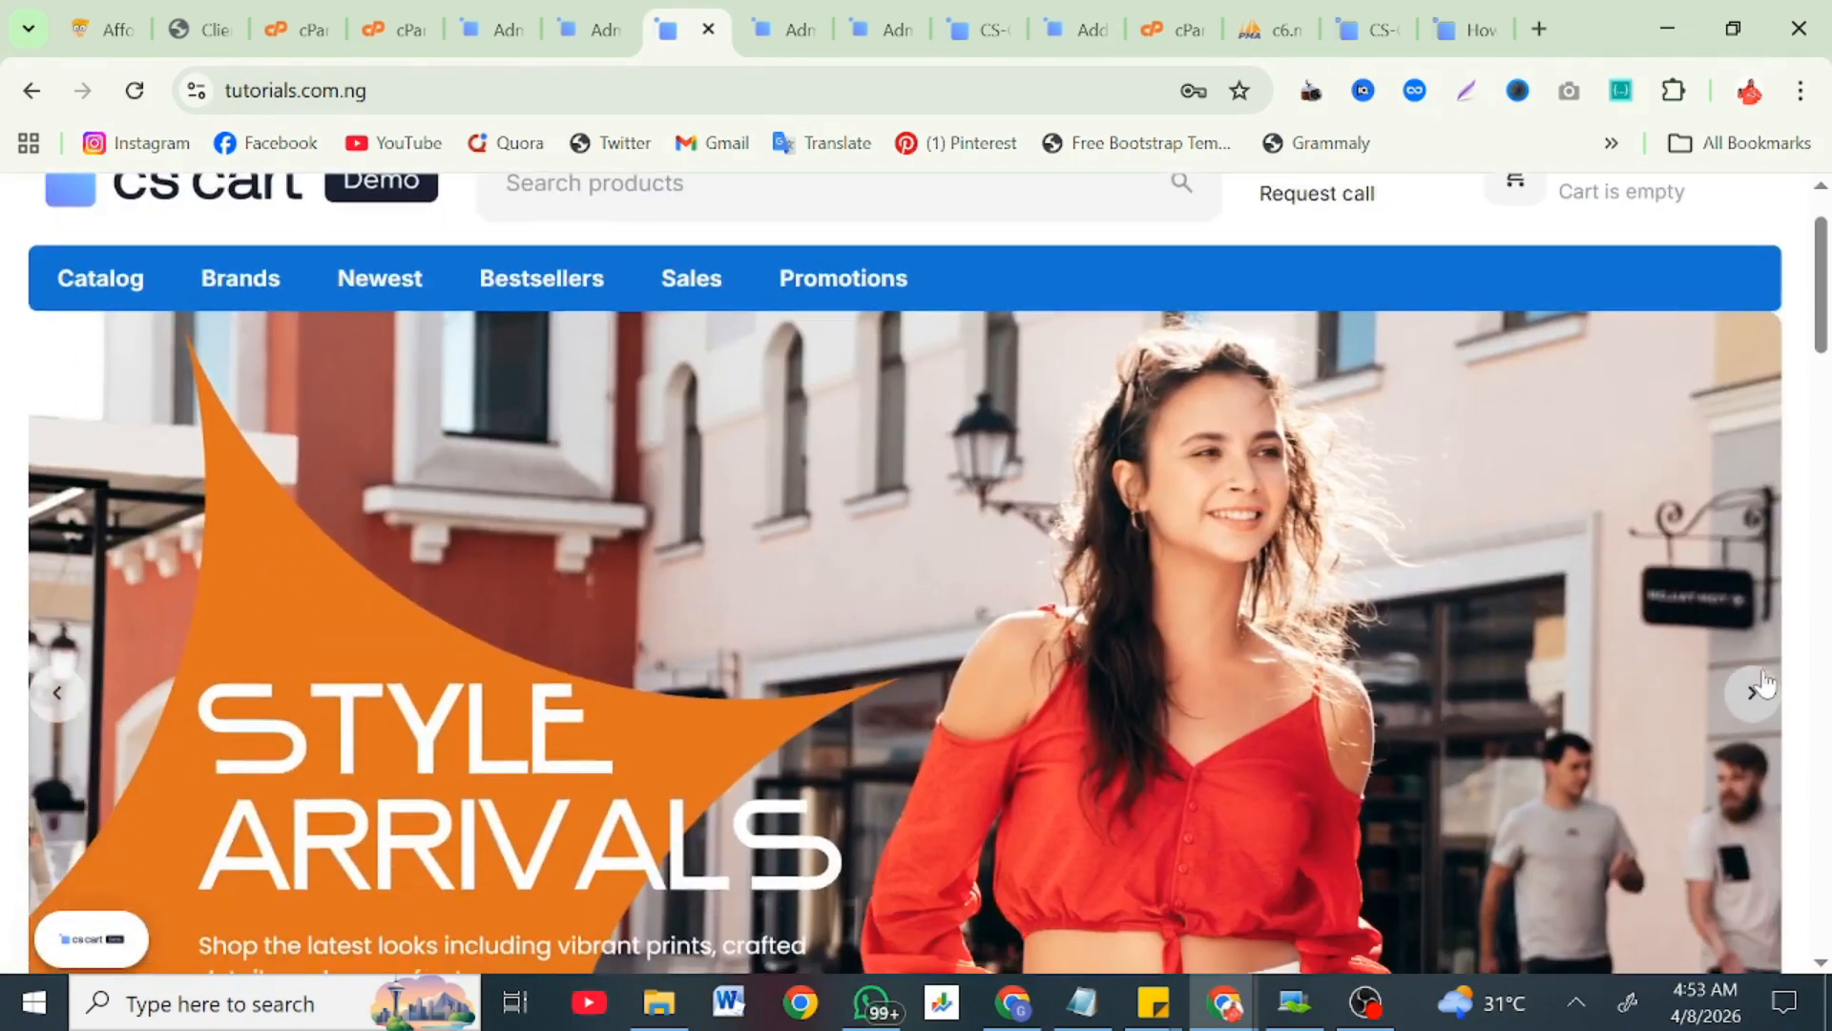
pyautogui.scroll(-5, 1774, 781)
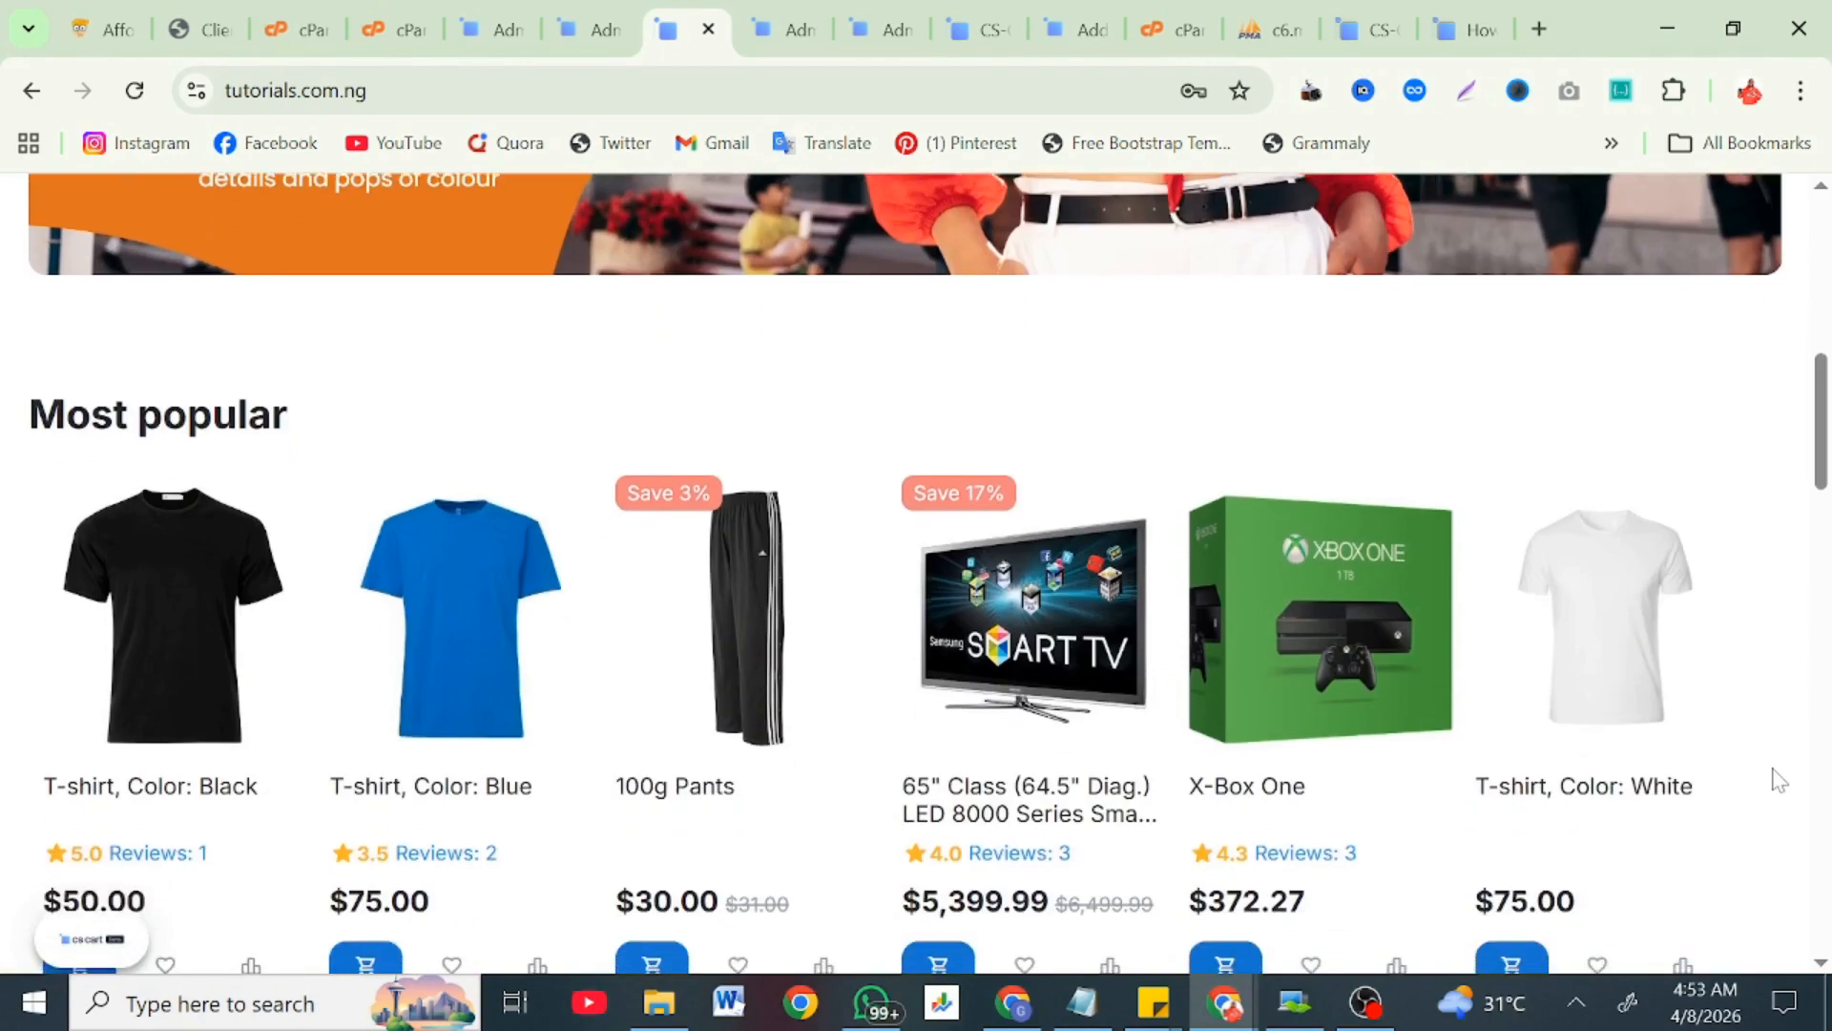
pyautogui.scroll(-6, 1777, 778)
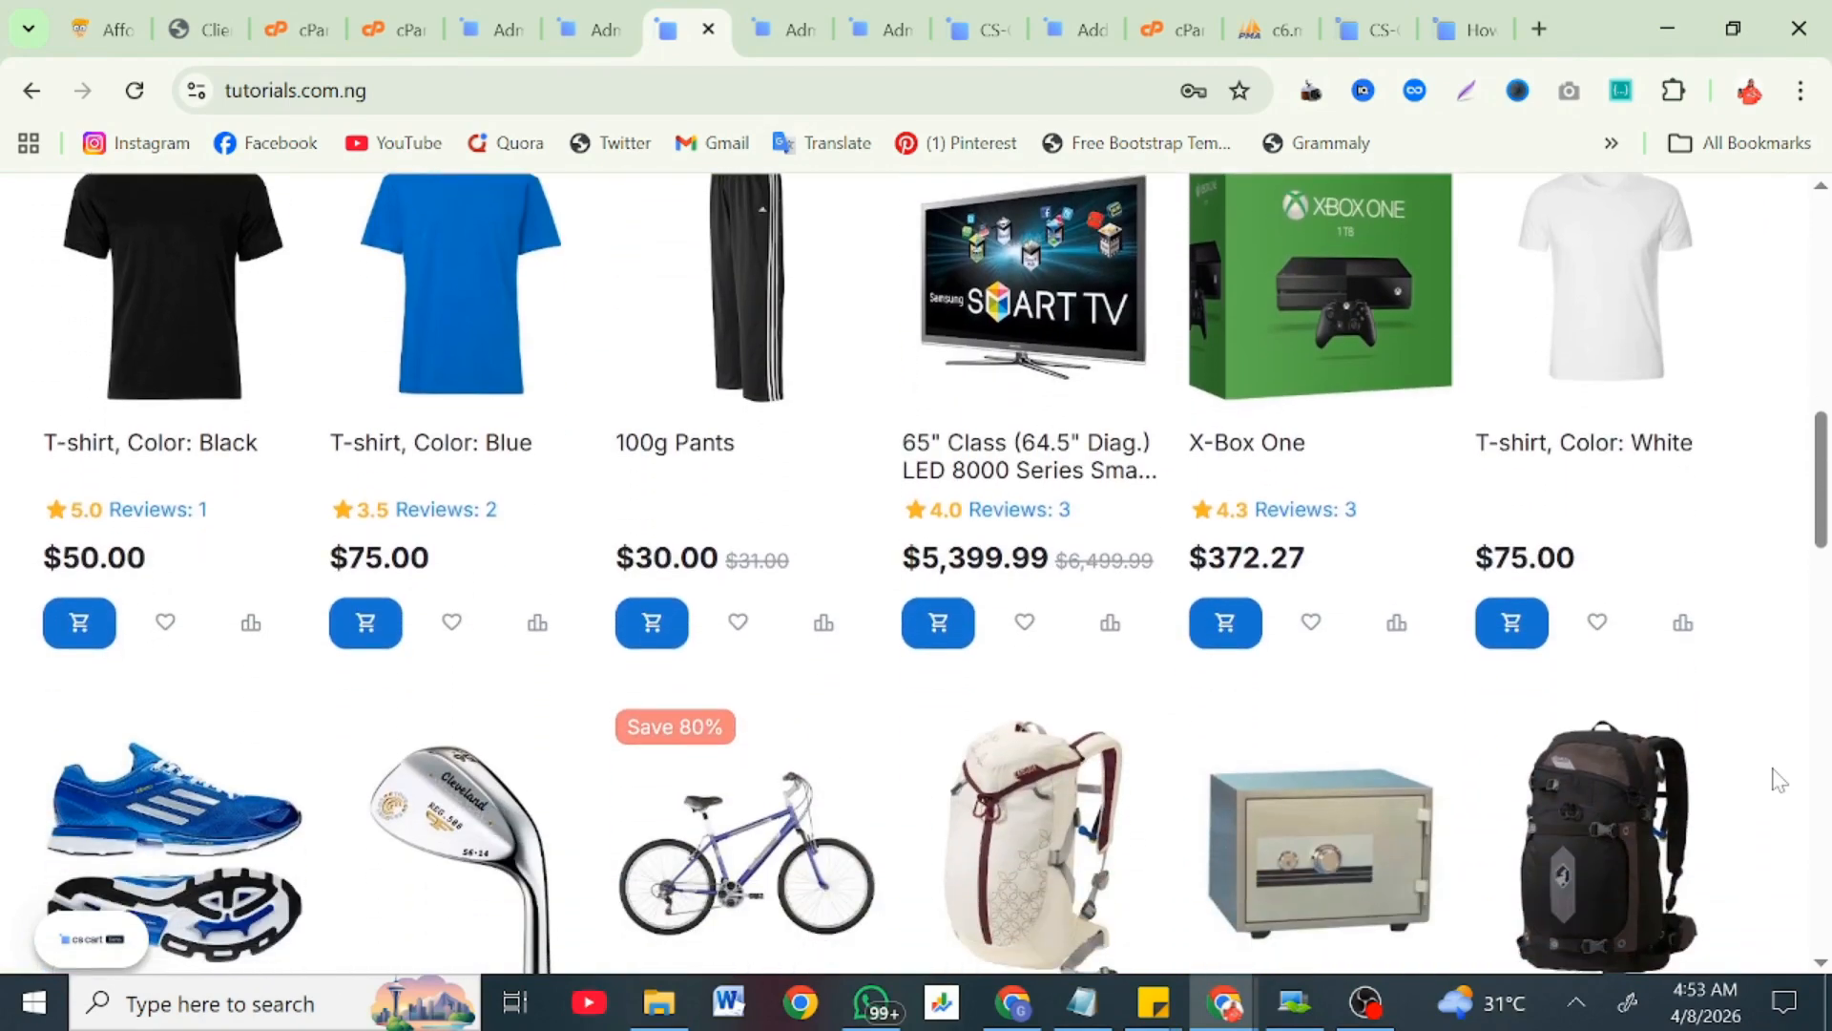
pyautogui.scroll(-2, 1777, 779)
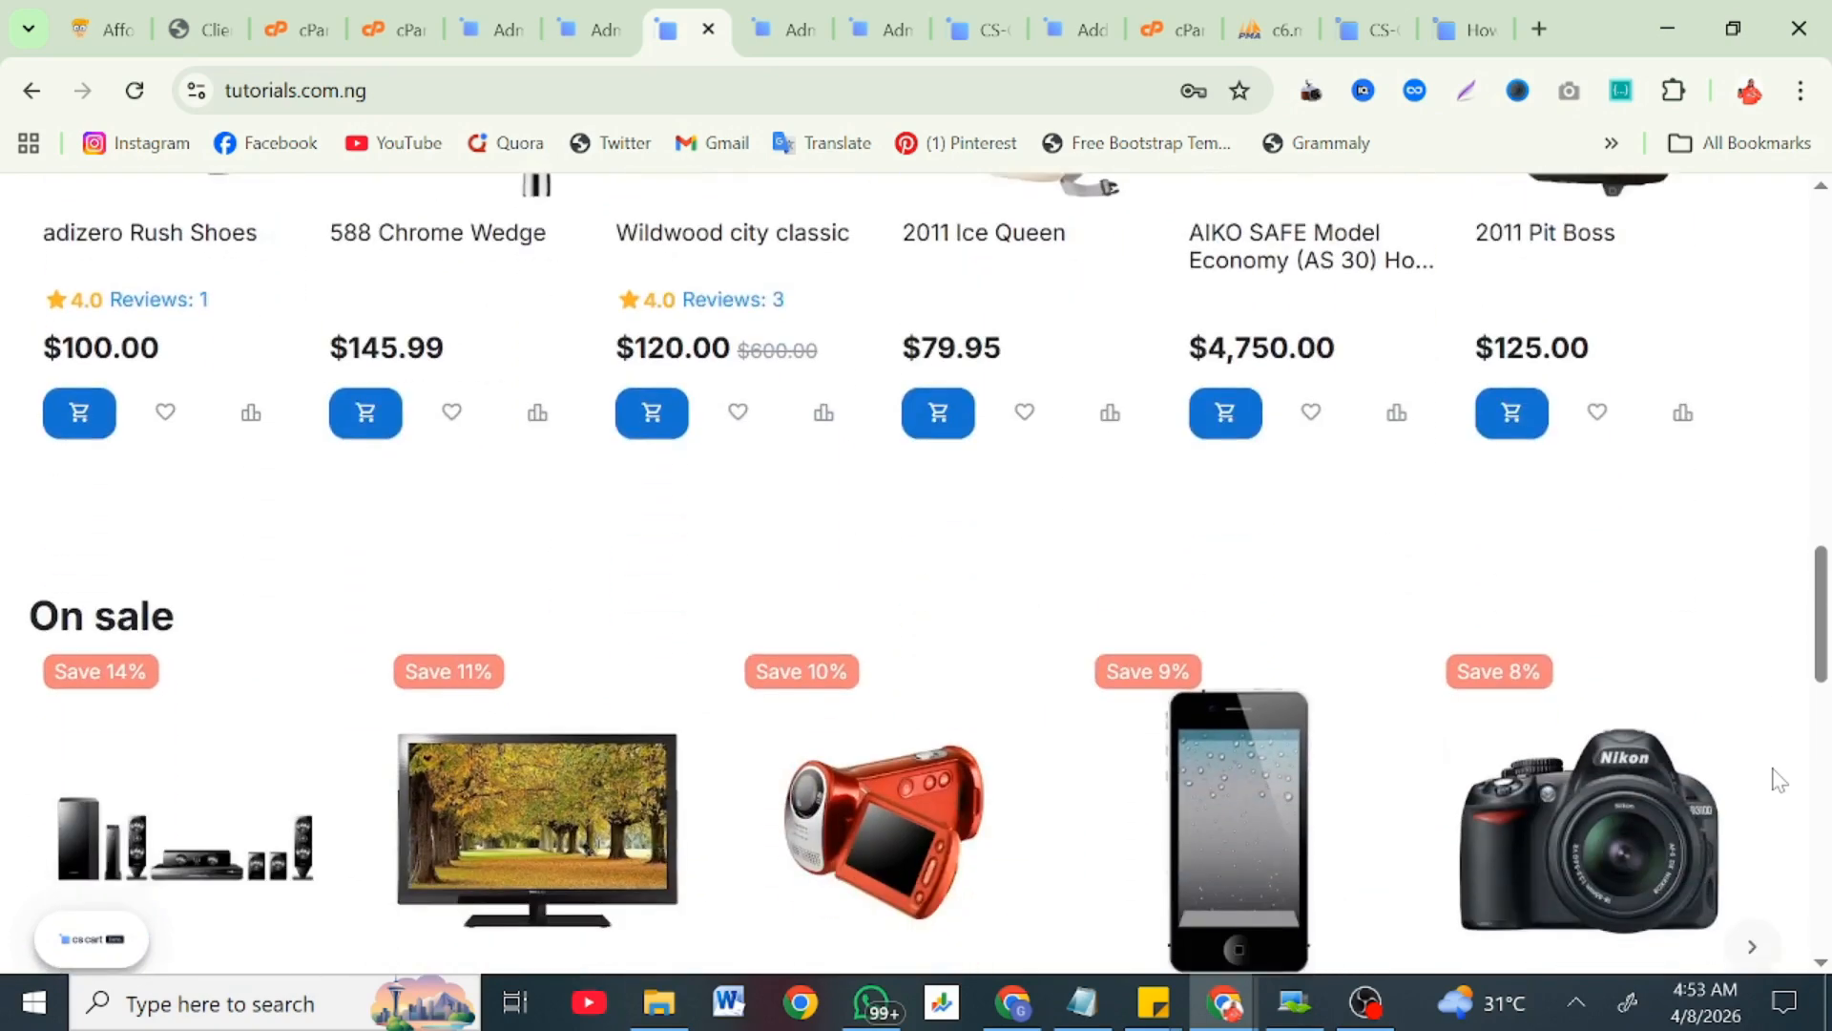
pyautogui.scroll(-10, 1778, 778)
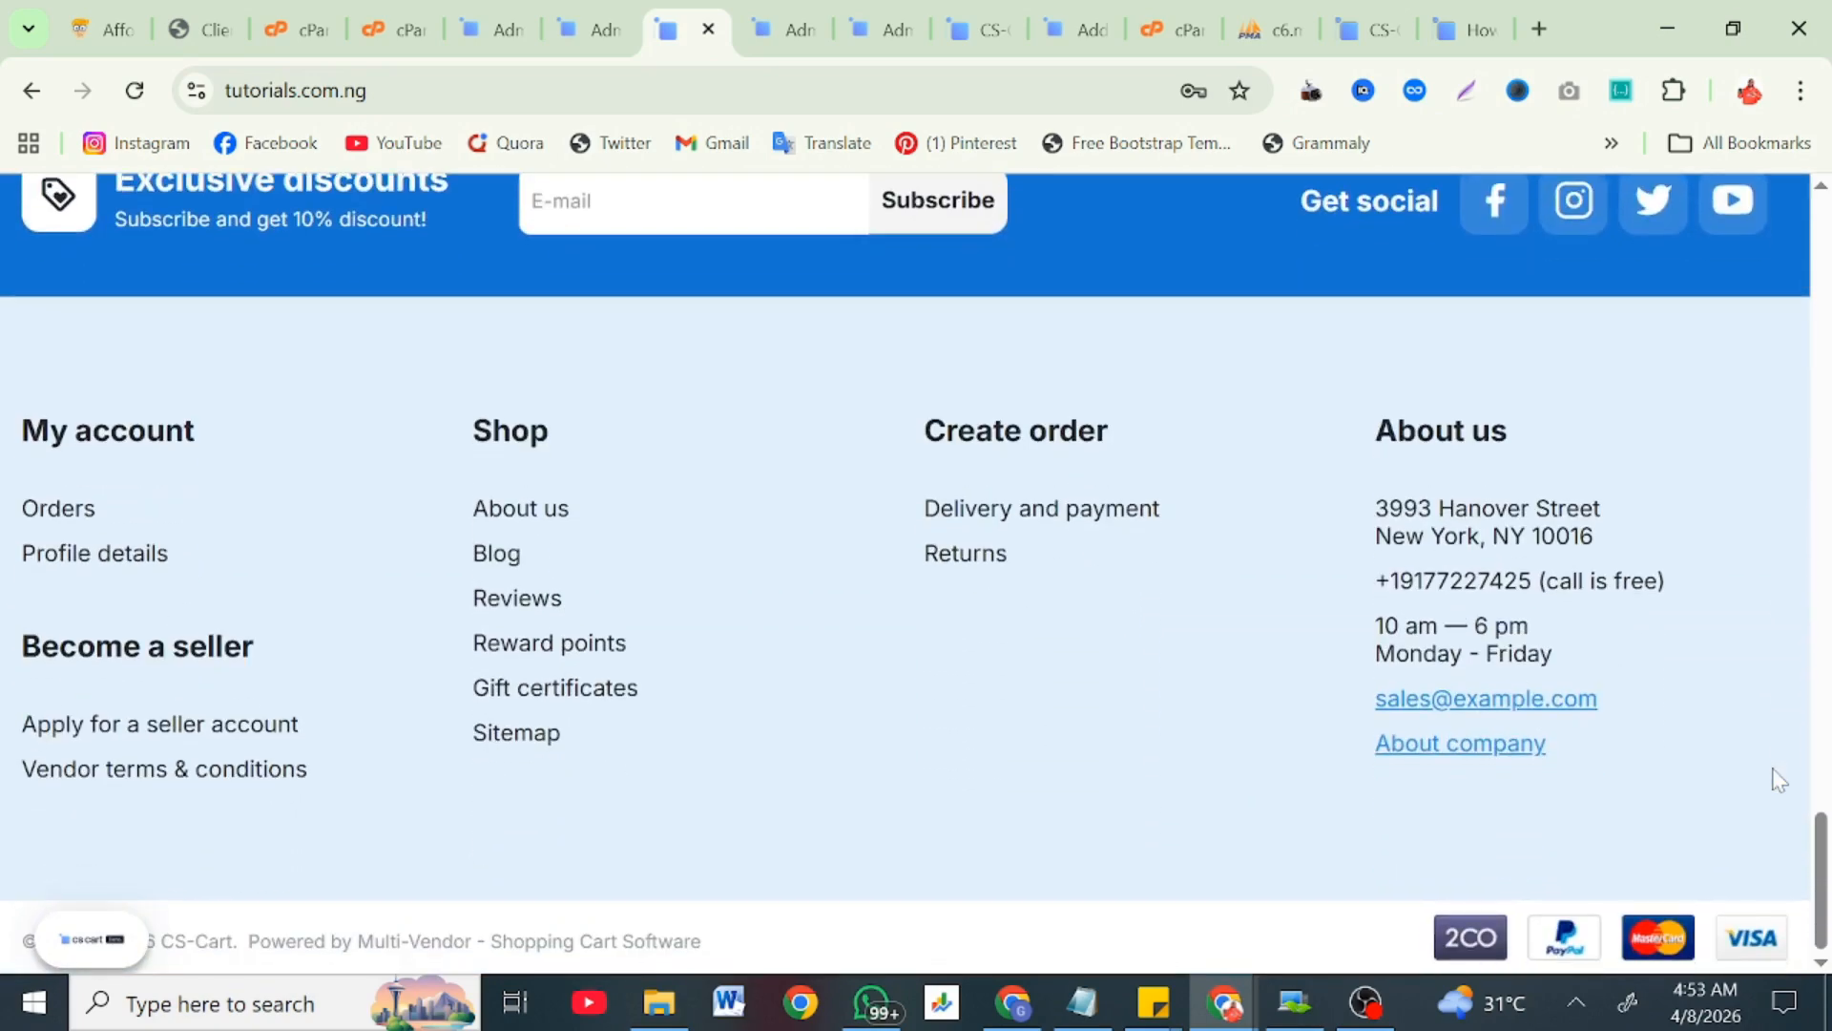
pyautogui.scroll(10, 1778, 779)
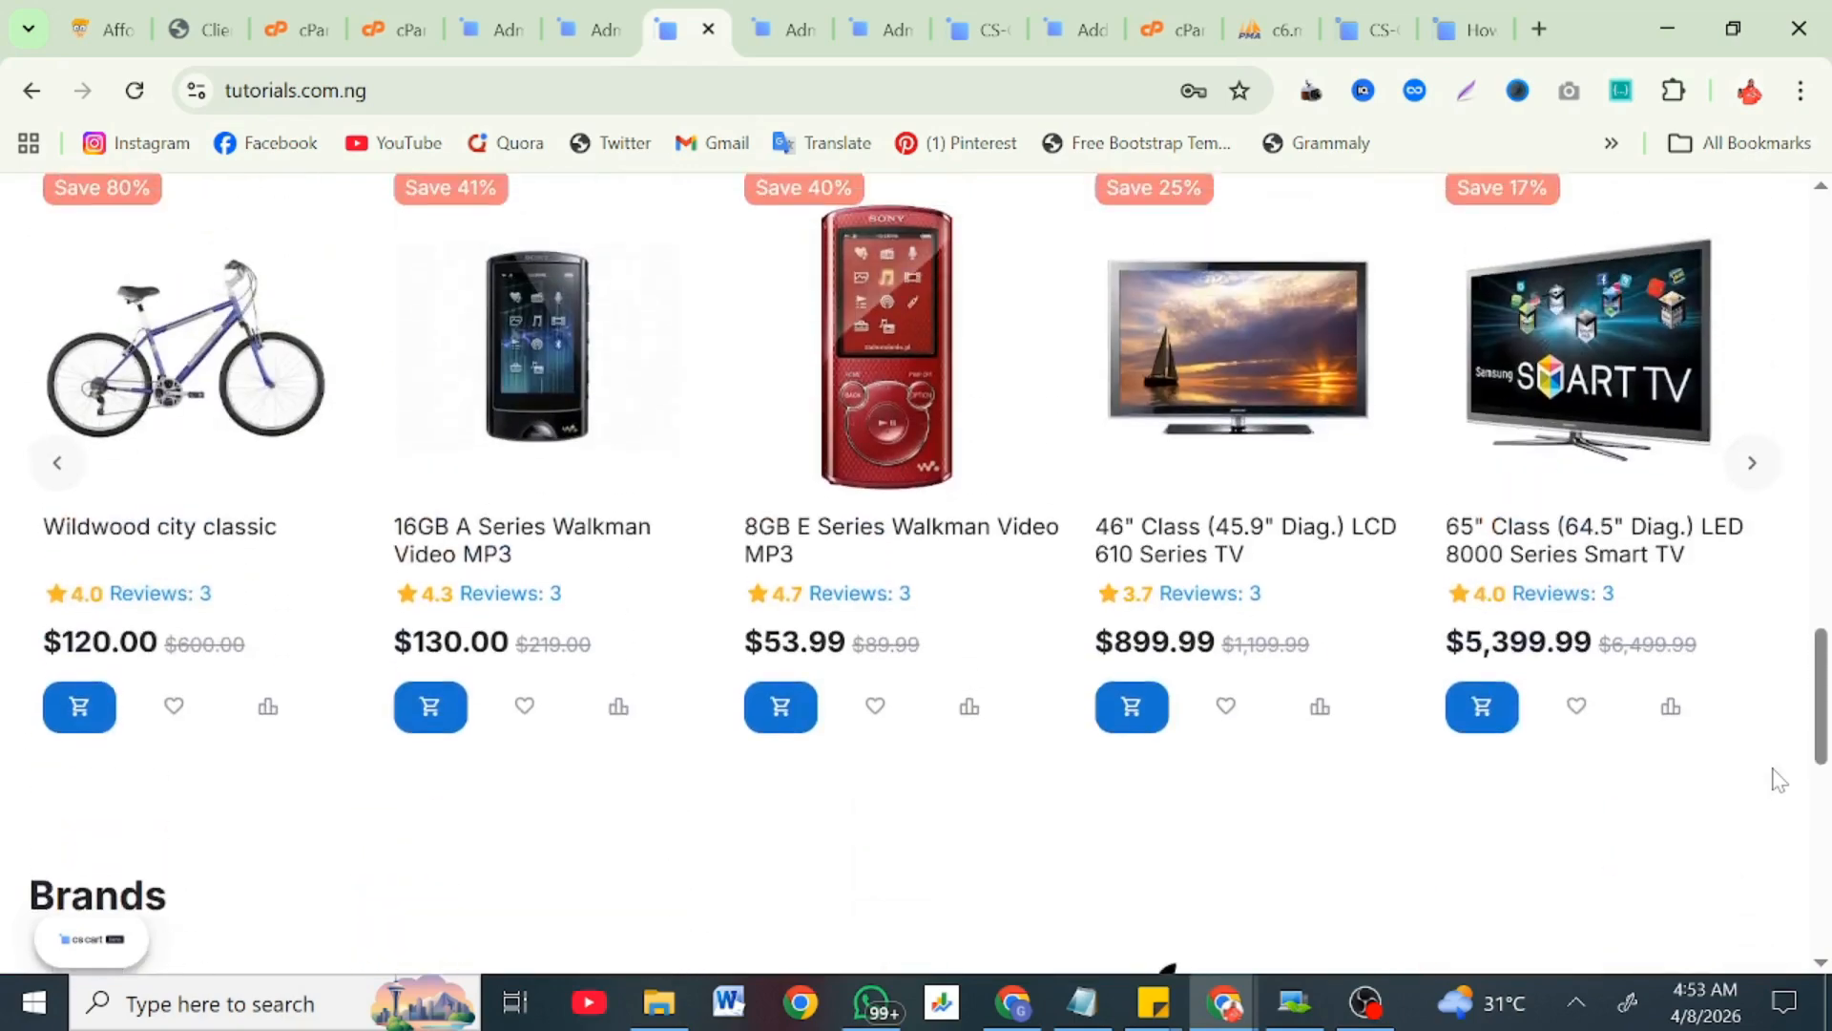
pyautogui.scroll(18, 1777, 778)
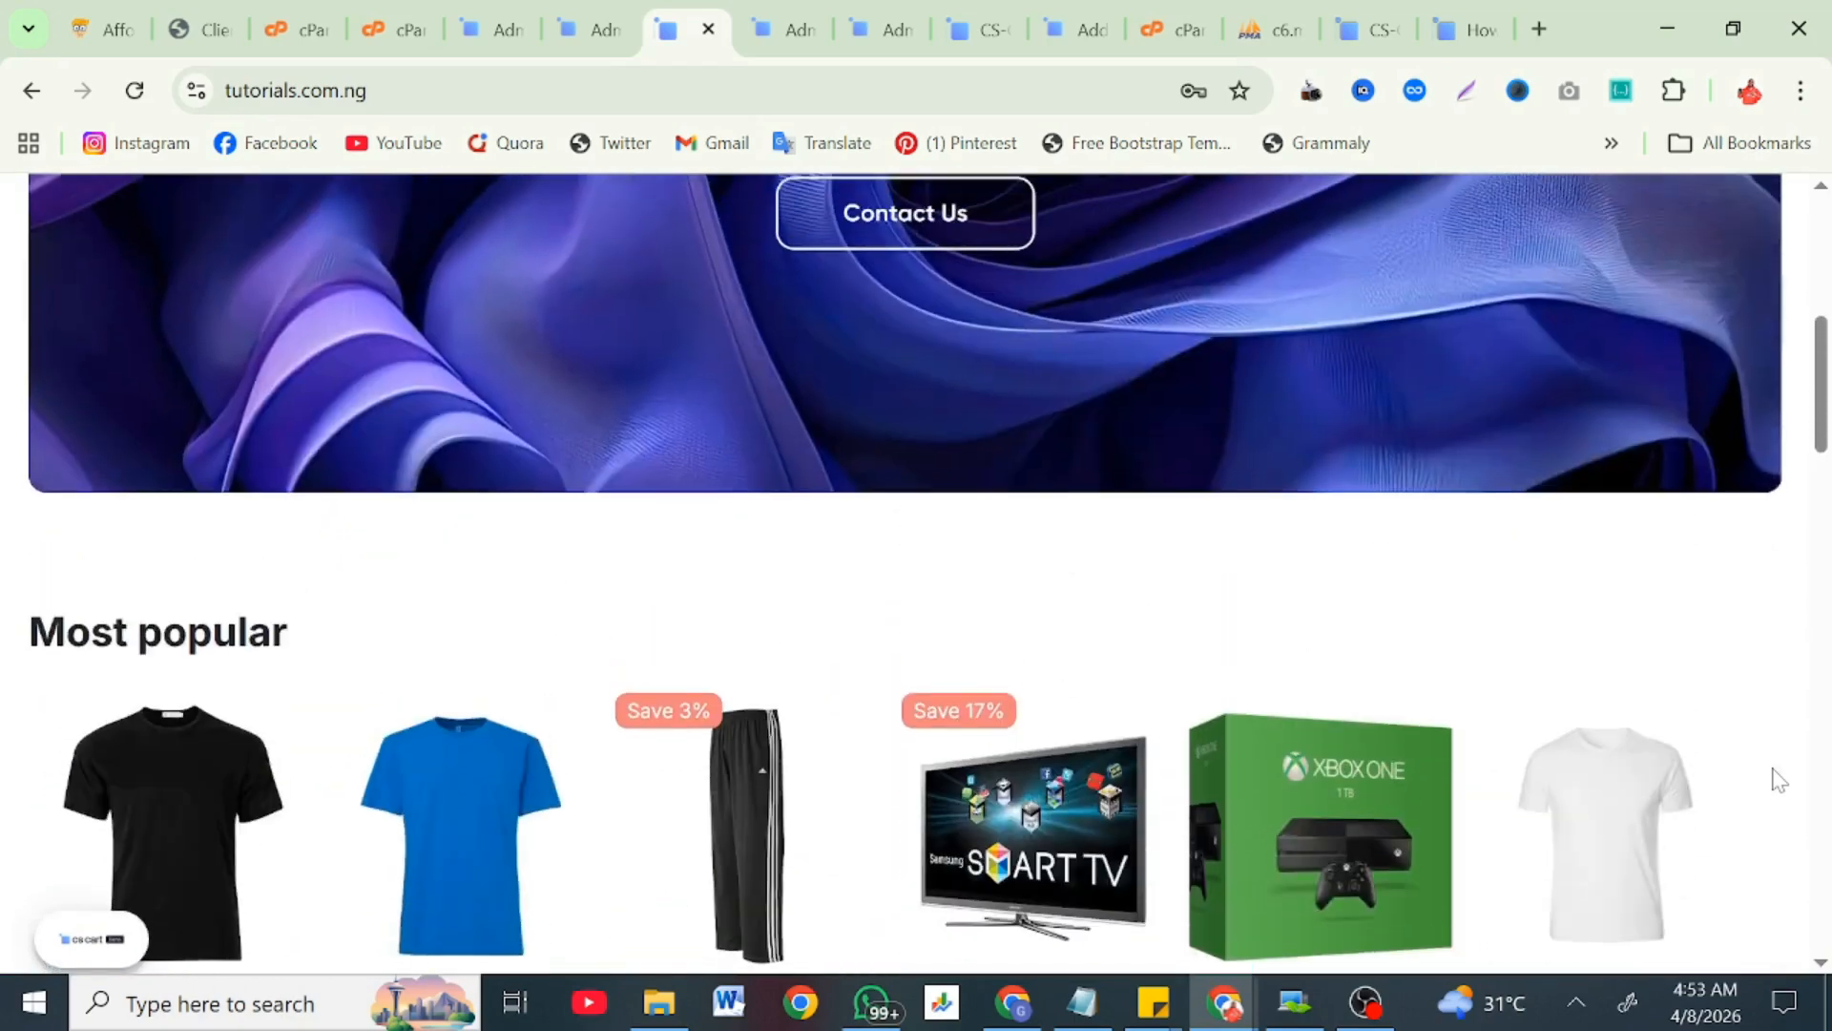
pyautogui.scroll(-6, 1778, 779)
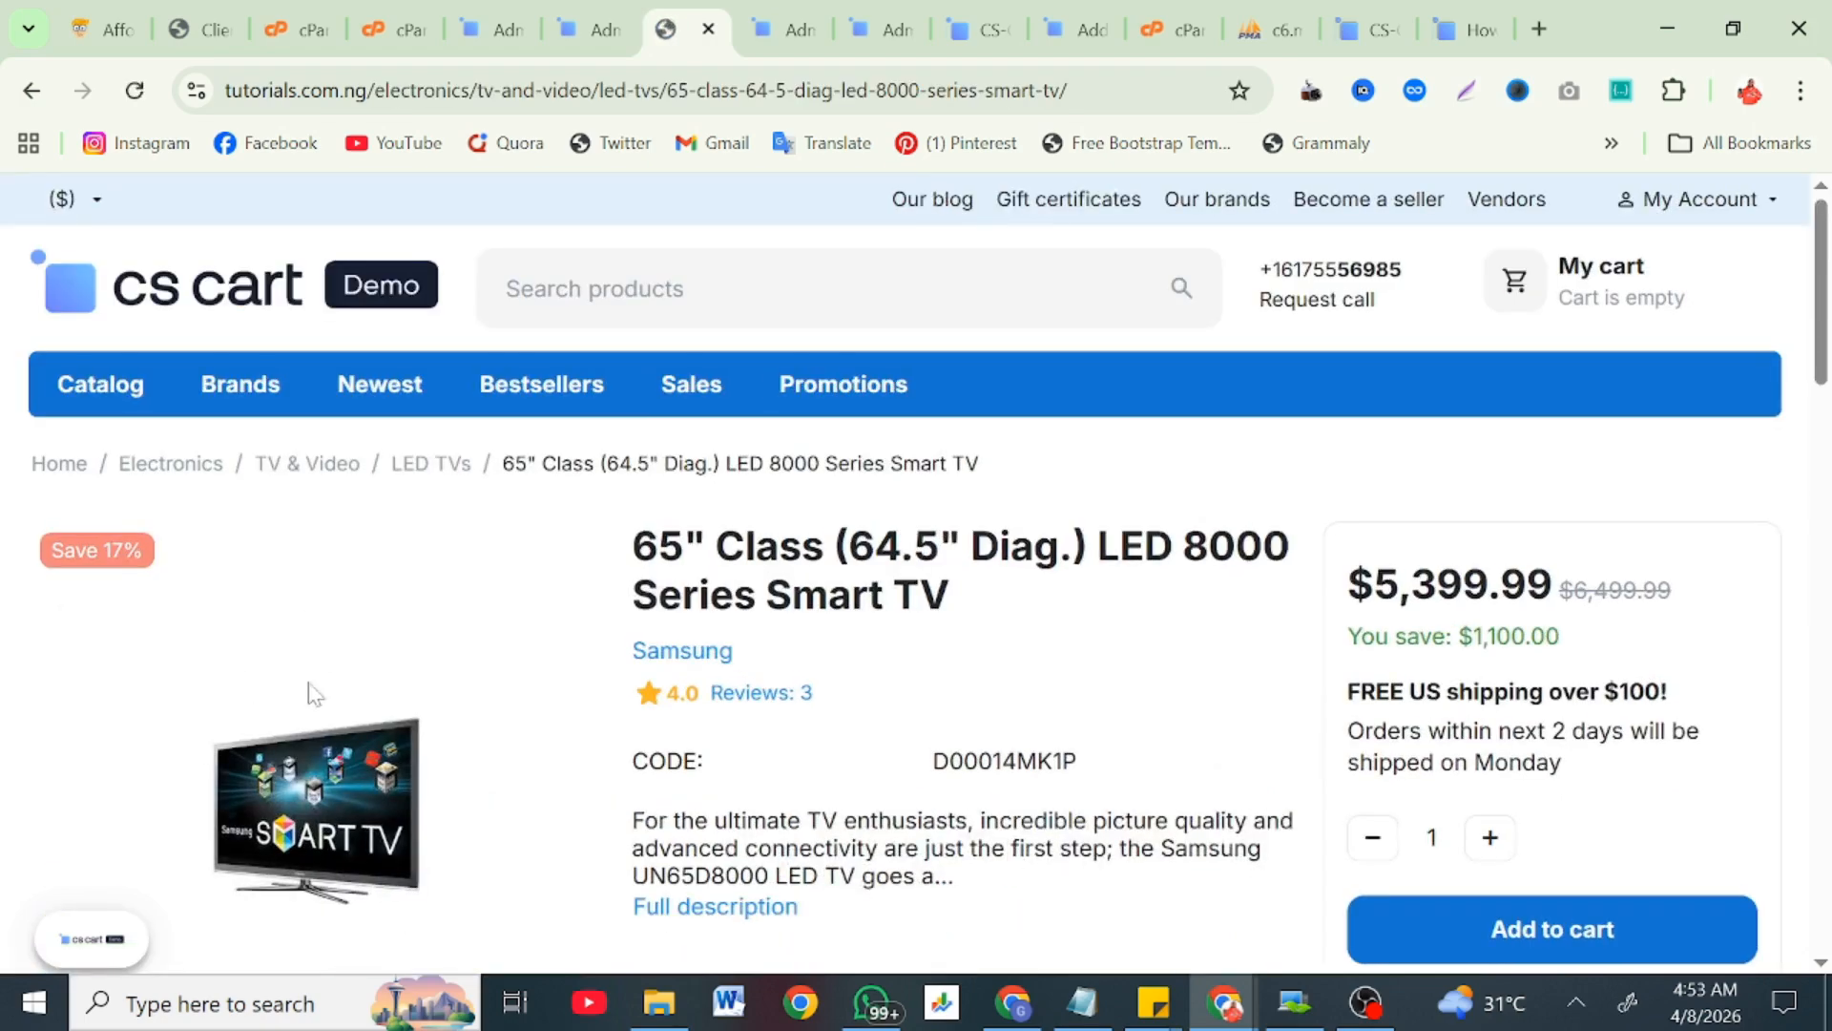
# Step: Scroll over the 65" Class LED Smart TV's product details
pyautogui.scroll(-2, 315, 696)
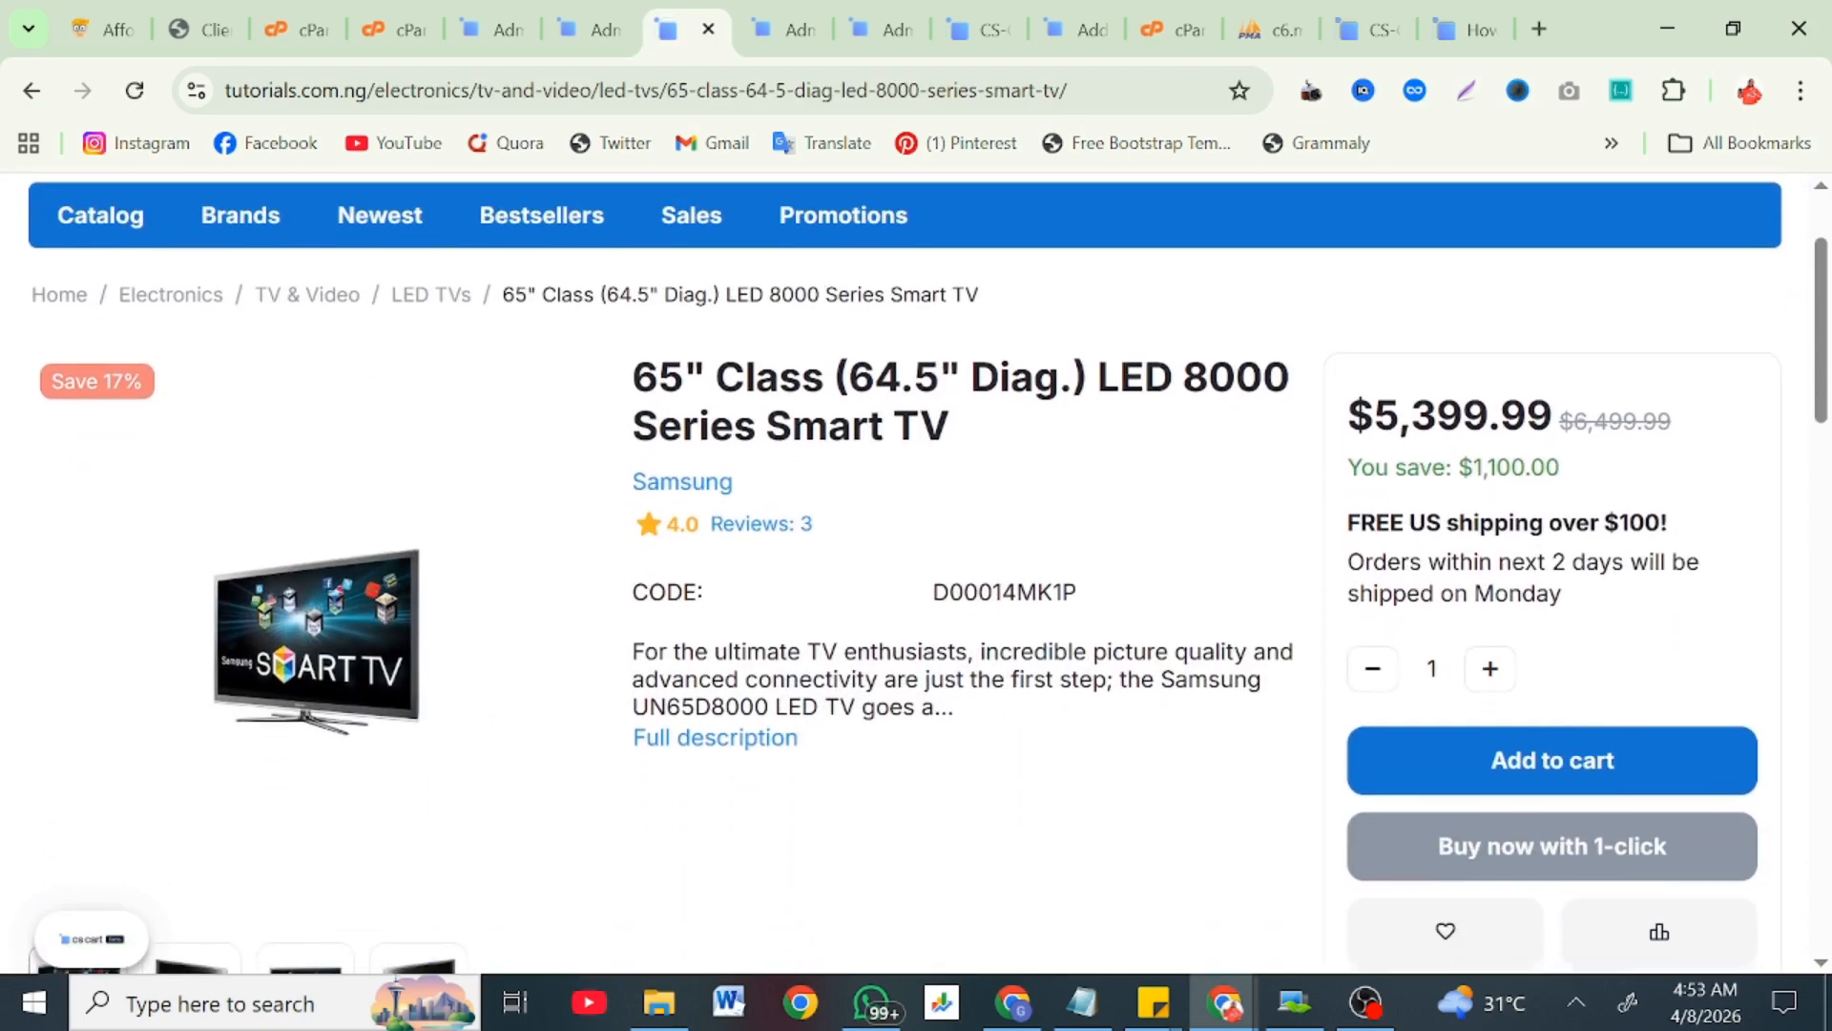
pyautogui.scroll(2, 983, 703)
pyautogui.scroll(-4, 982, 703)
pyautogui.scroll(-7, 983, 703)
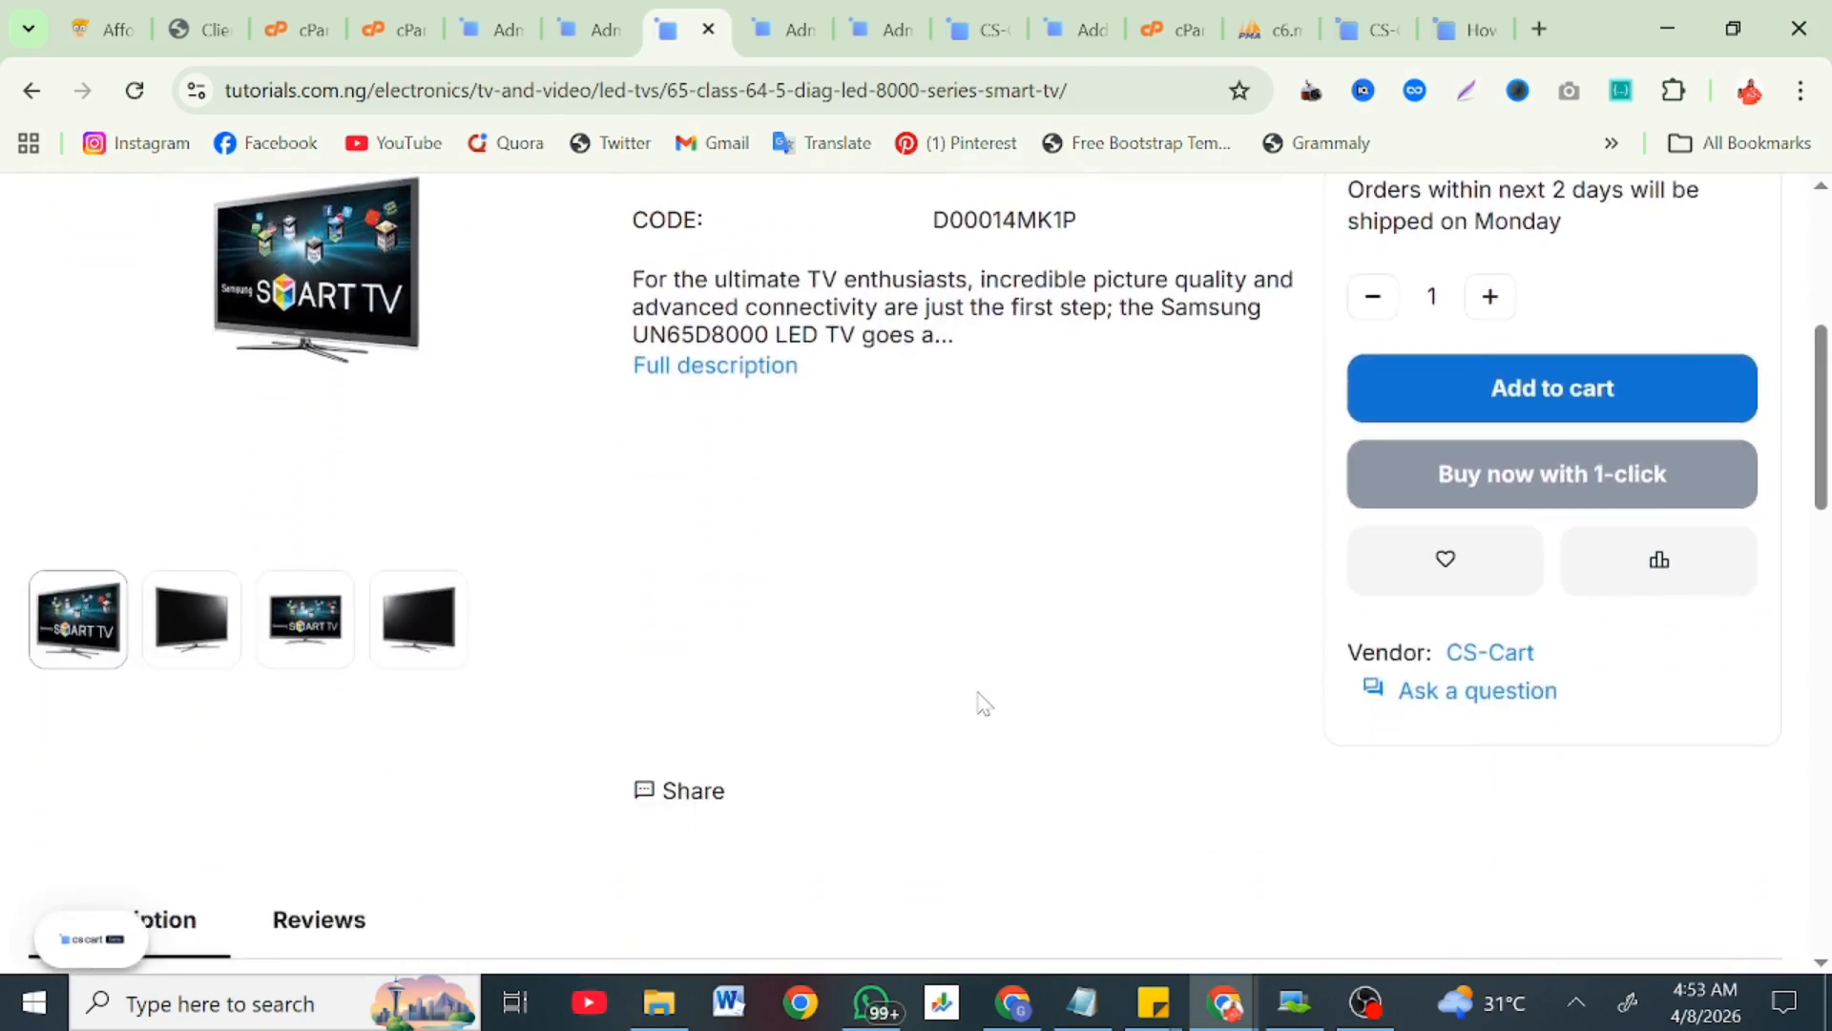
pyautogui.scroll(-14, 983, 704)
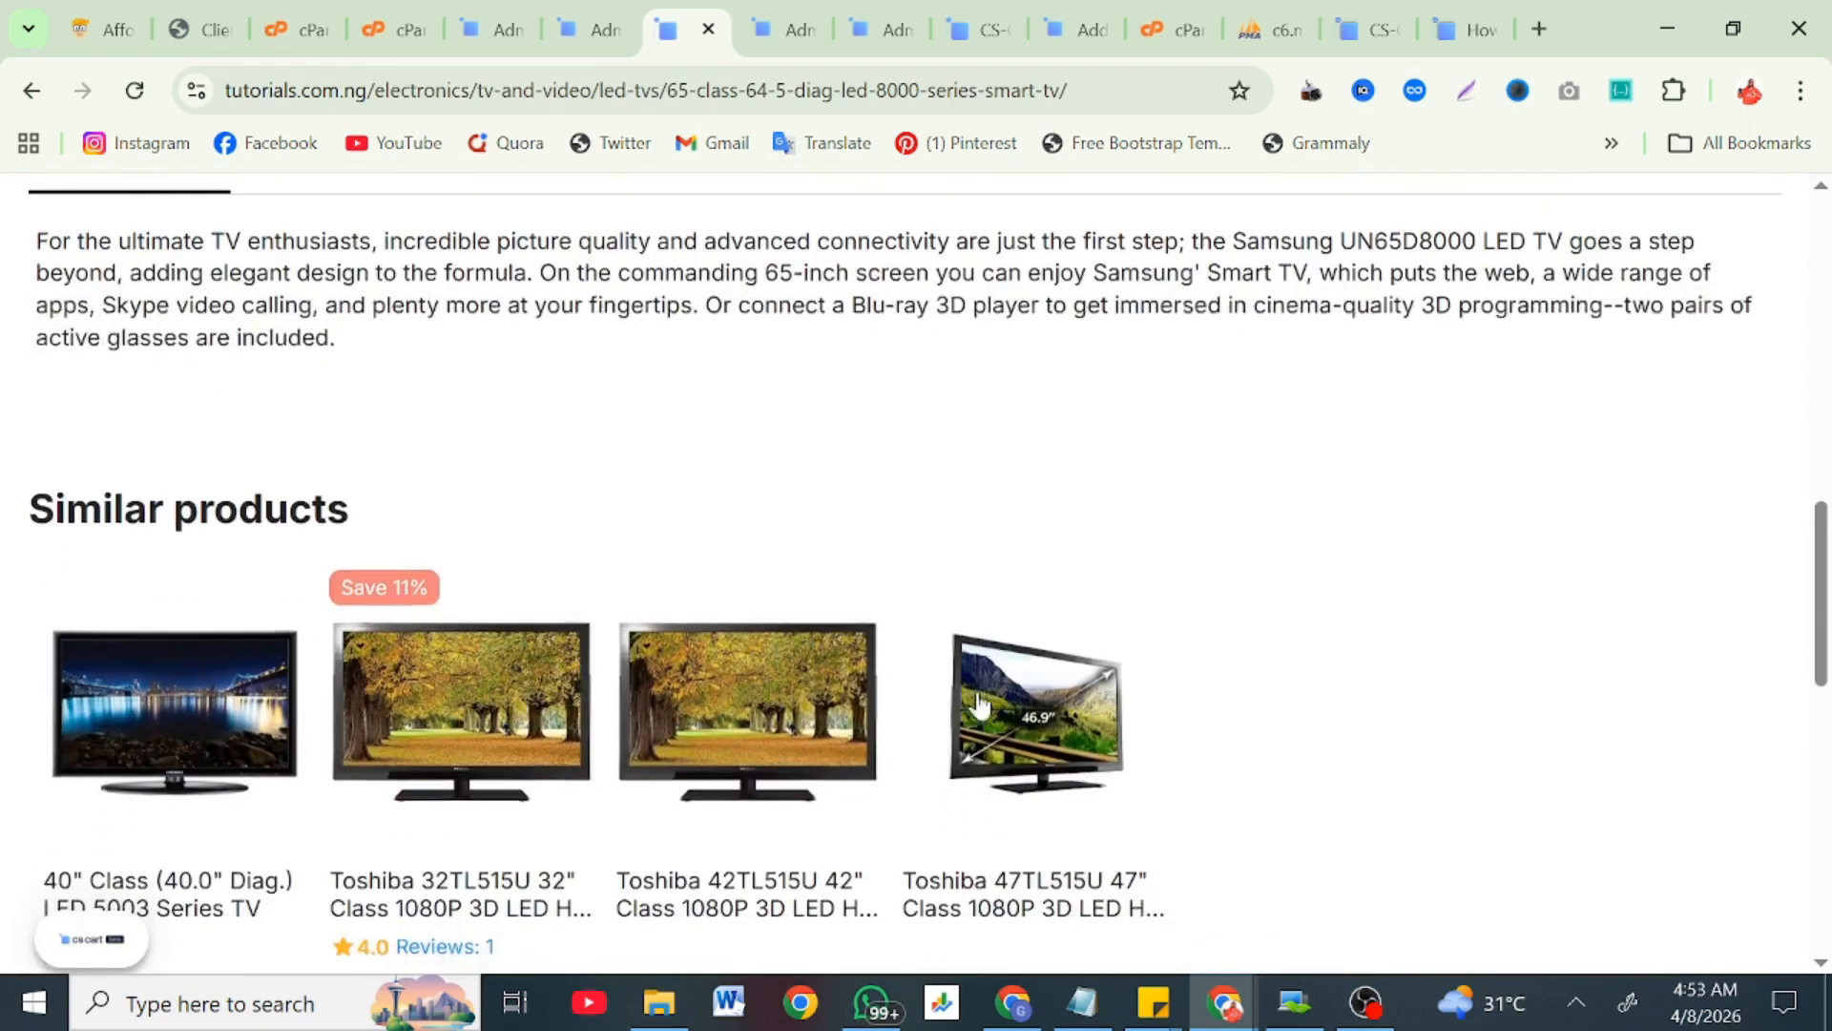
pyautogui.scroll(14, 980, 706)
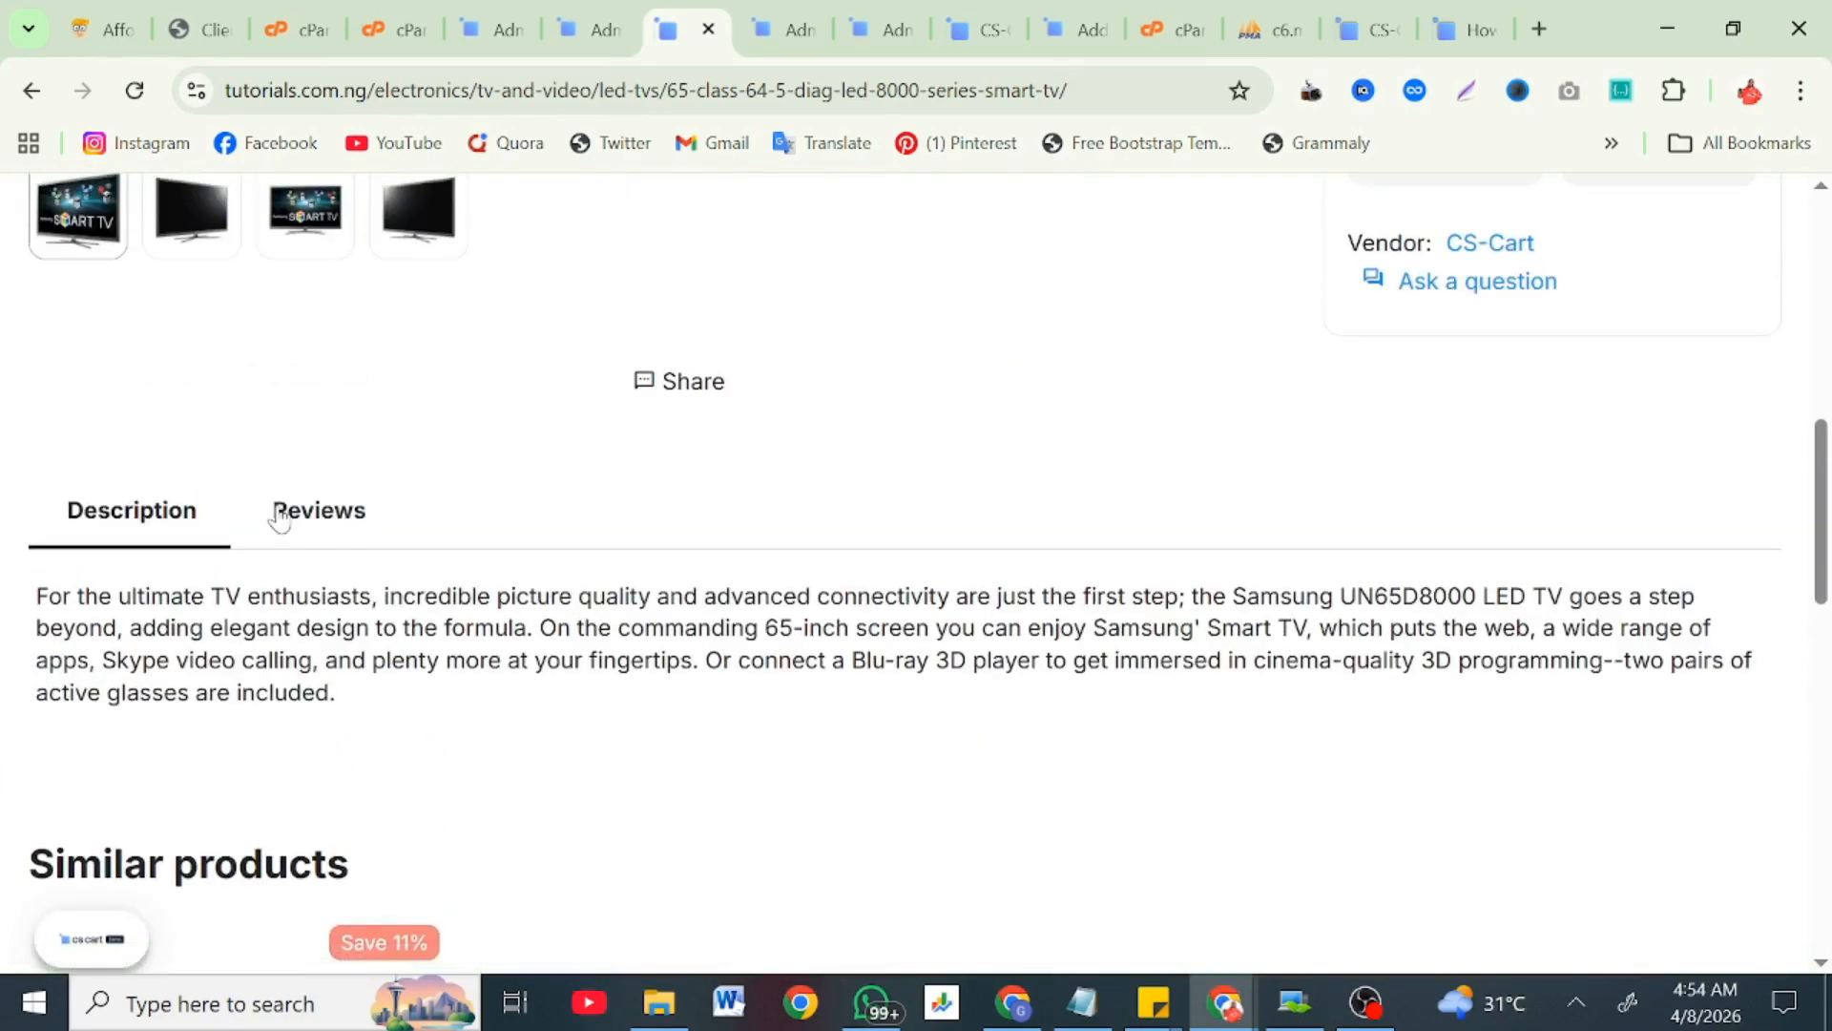
# Step: Show the Reviews tab and read the 3 reviews behind its 4-out-of-5 rating
pyautogui.click(278, 521)
pyautogui.scroll(-12, 596, 741)
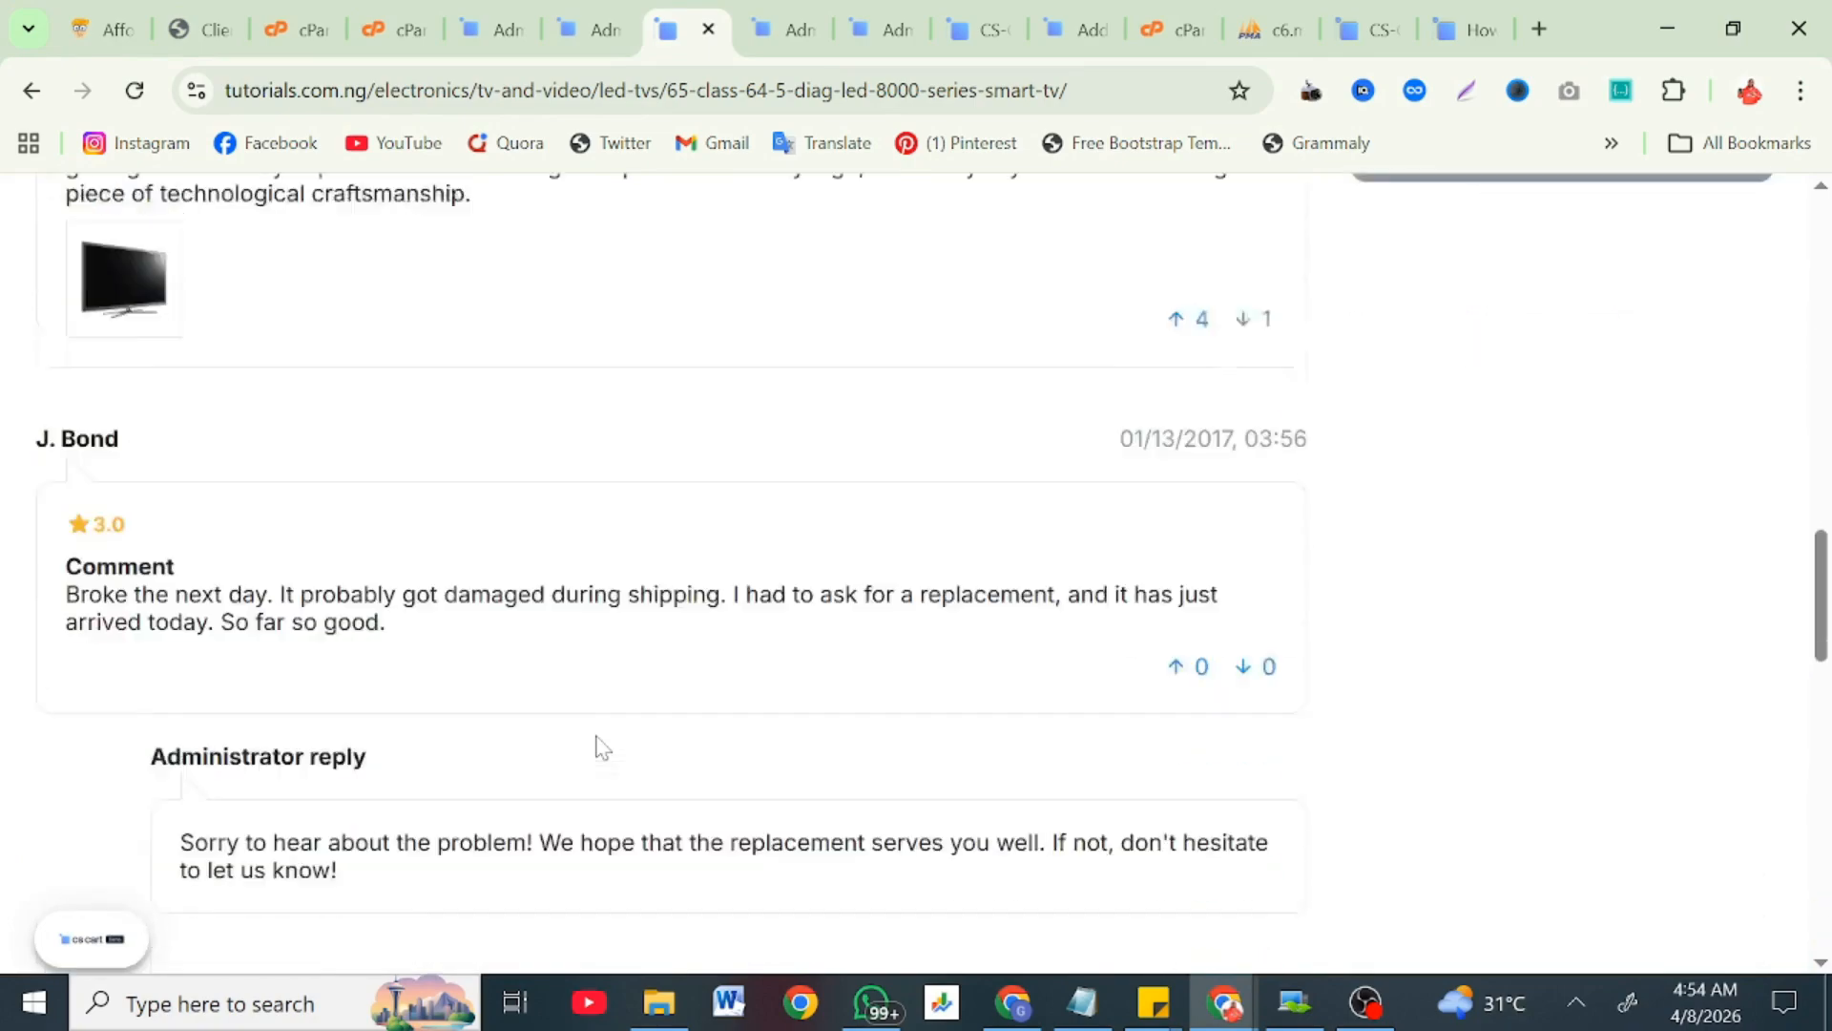
pyautogui.scroll(-14, 600, 747)
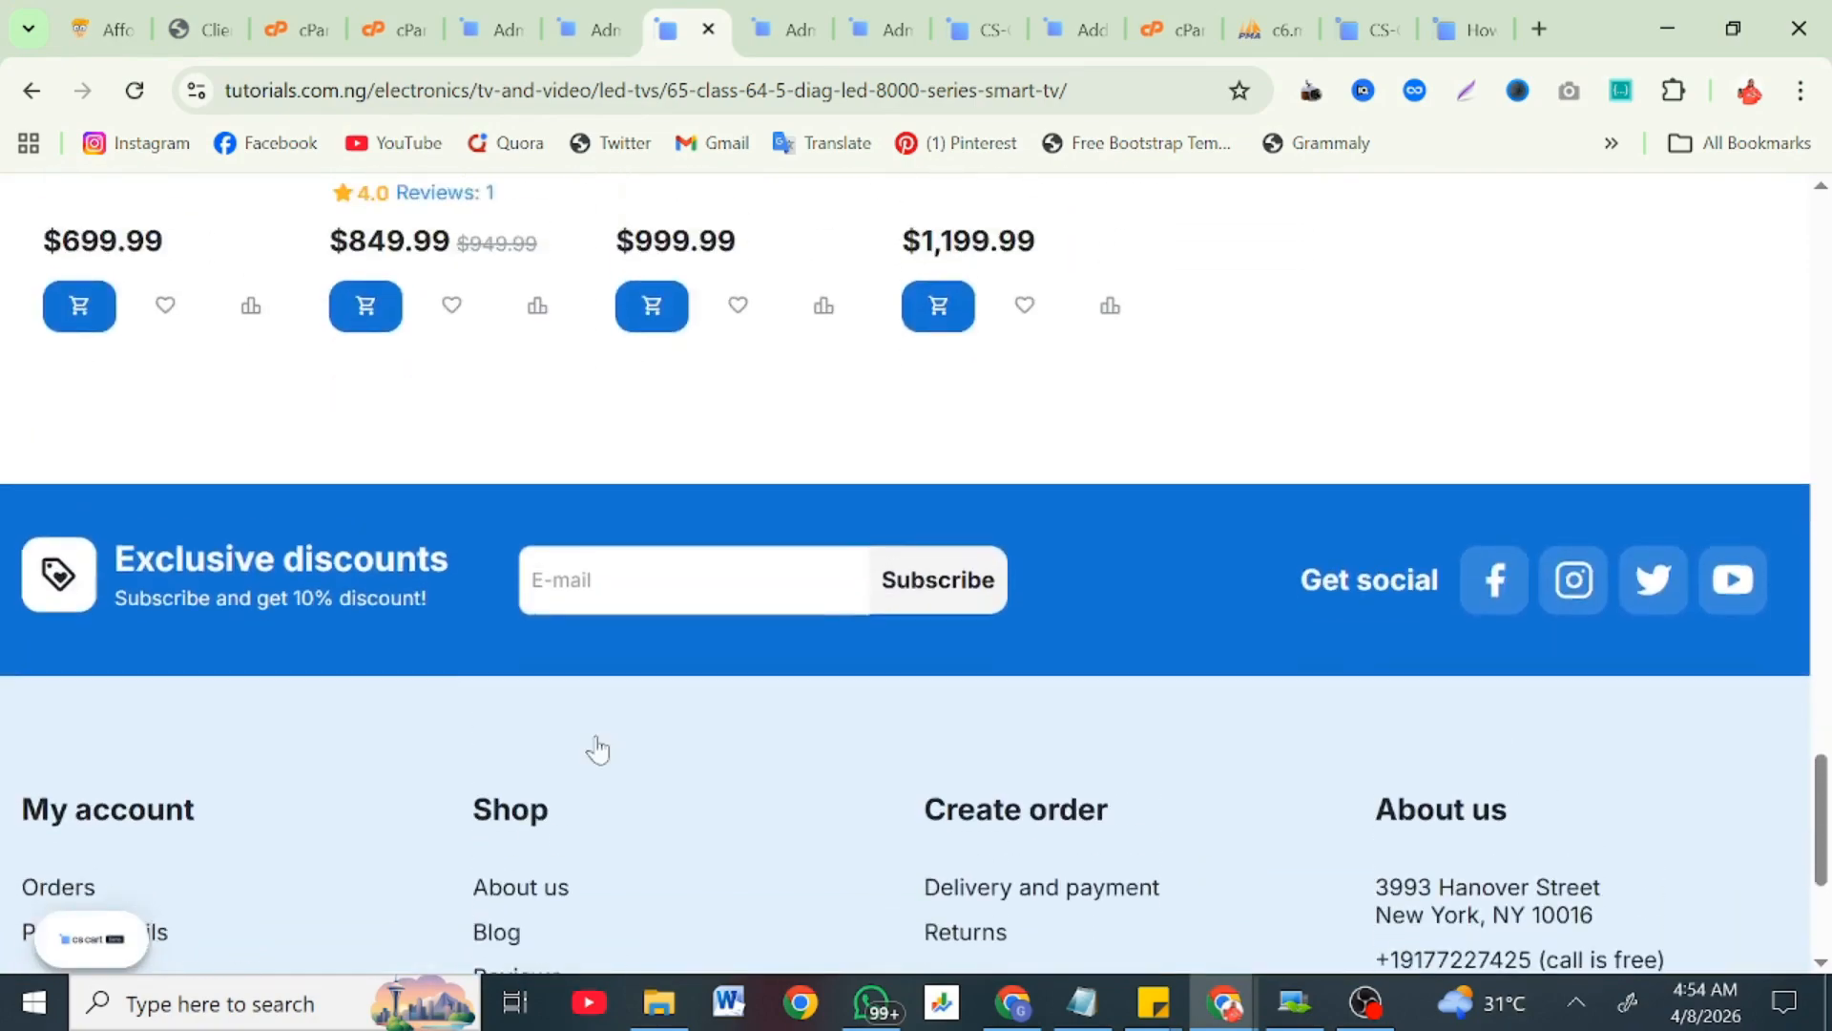
pyautogui.scroll(-4, 597, 749)
pyautogui.scroll(13, 597, 748)
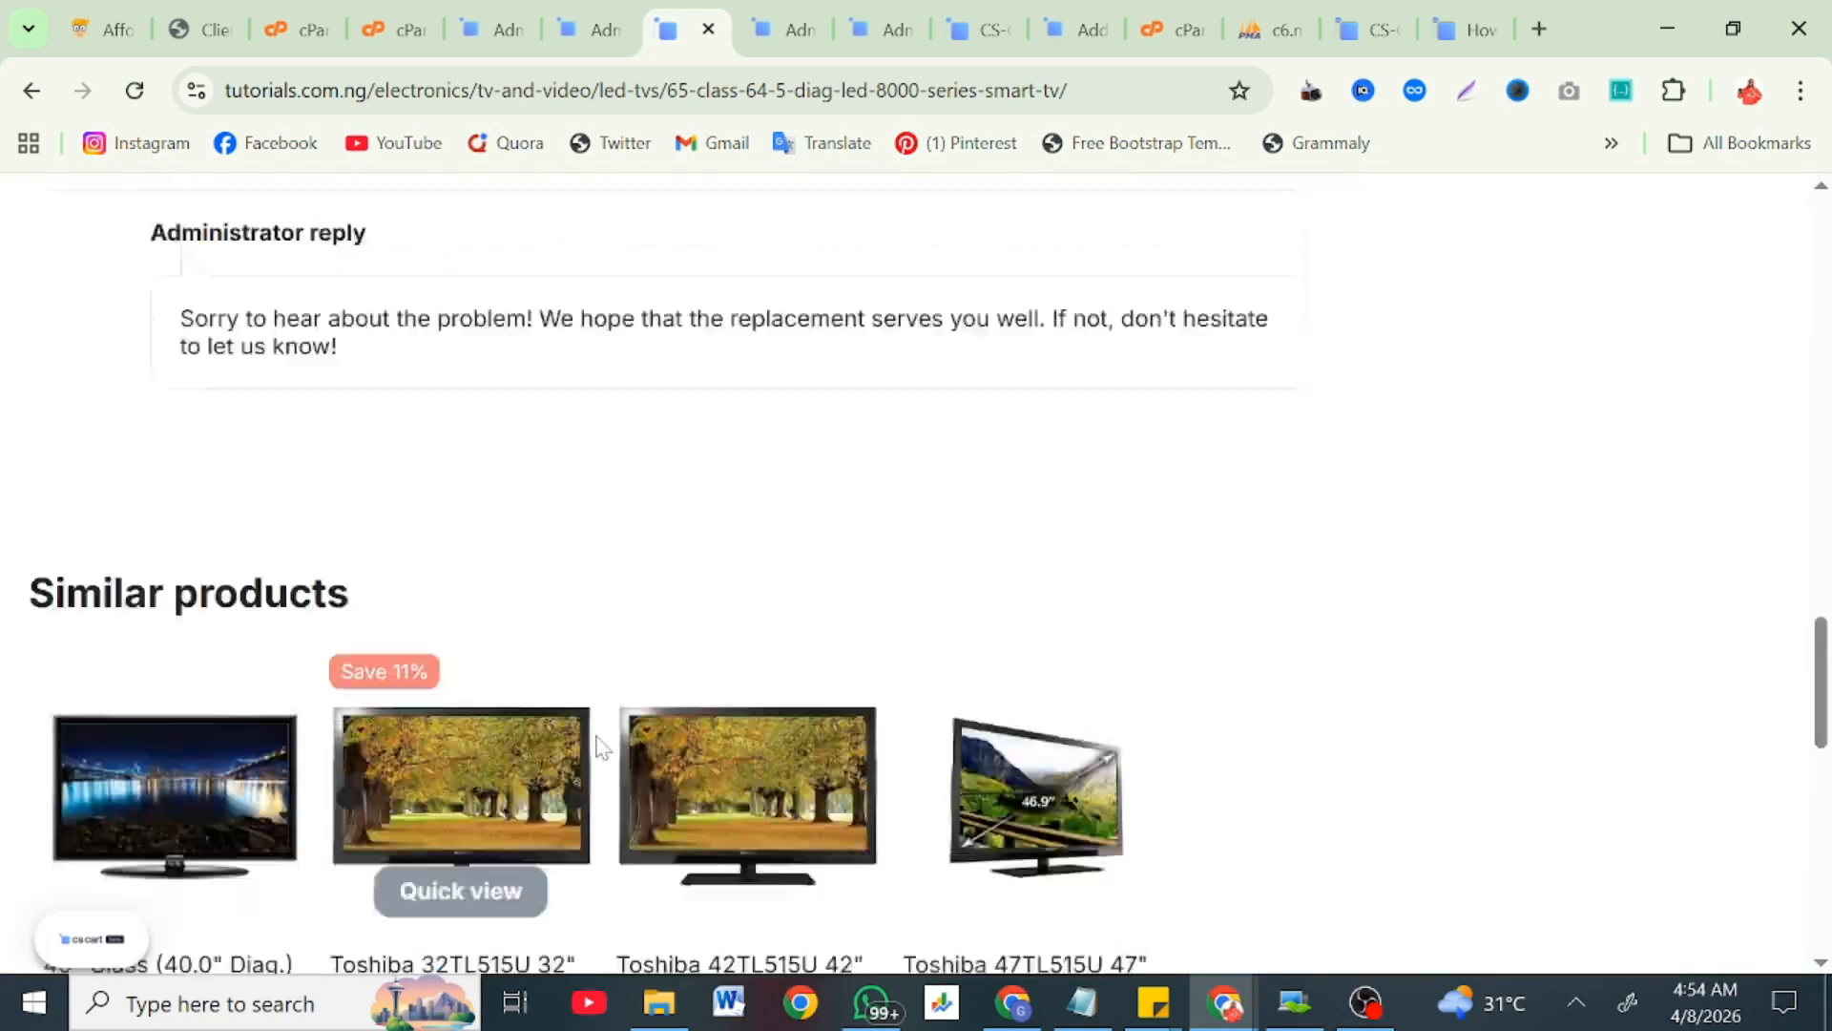
pyautogui.scroll(-12, 599, 747)
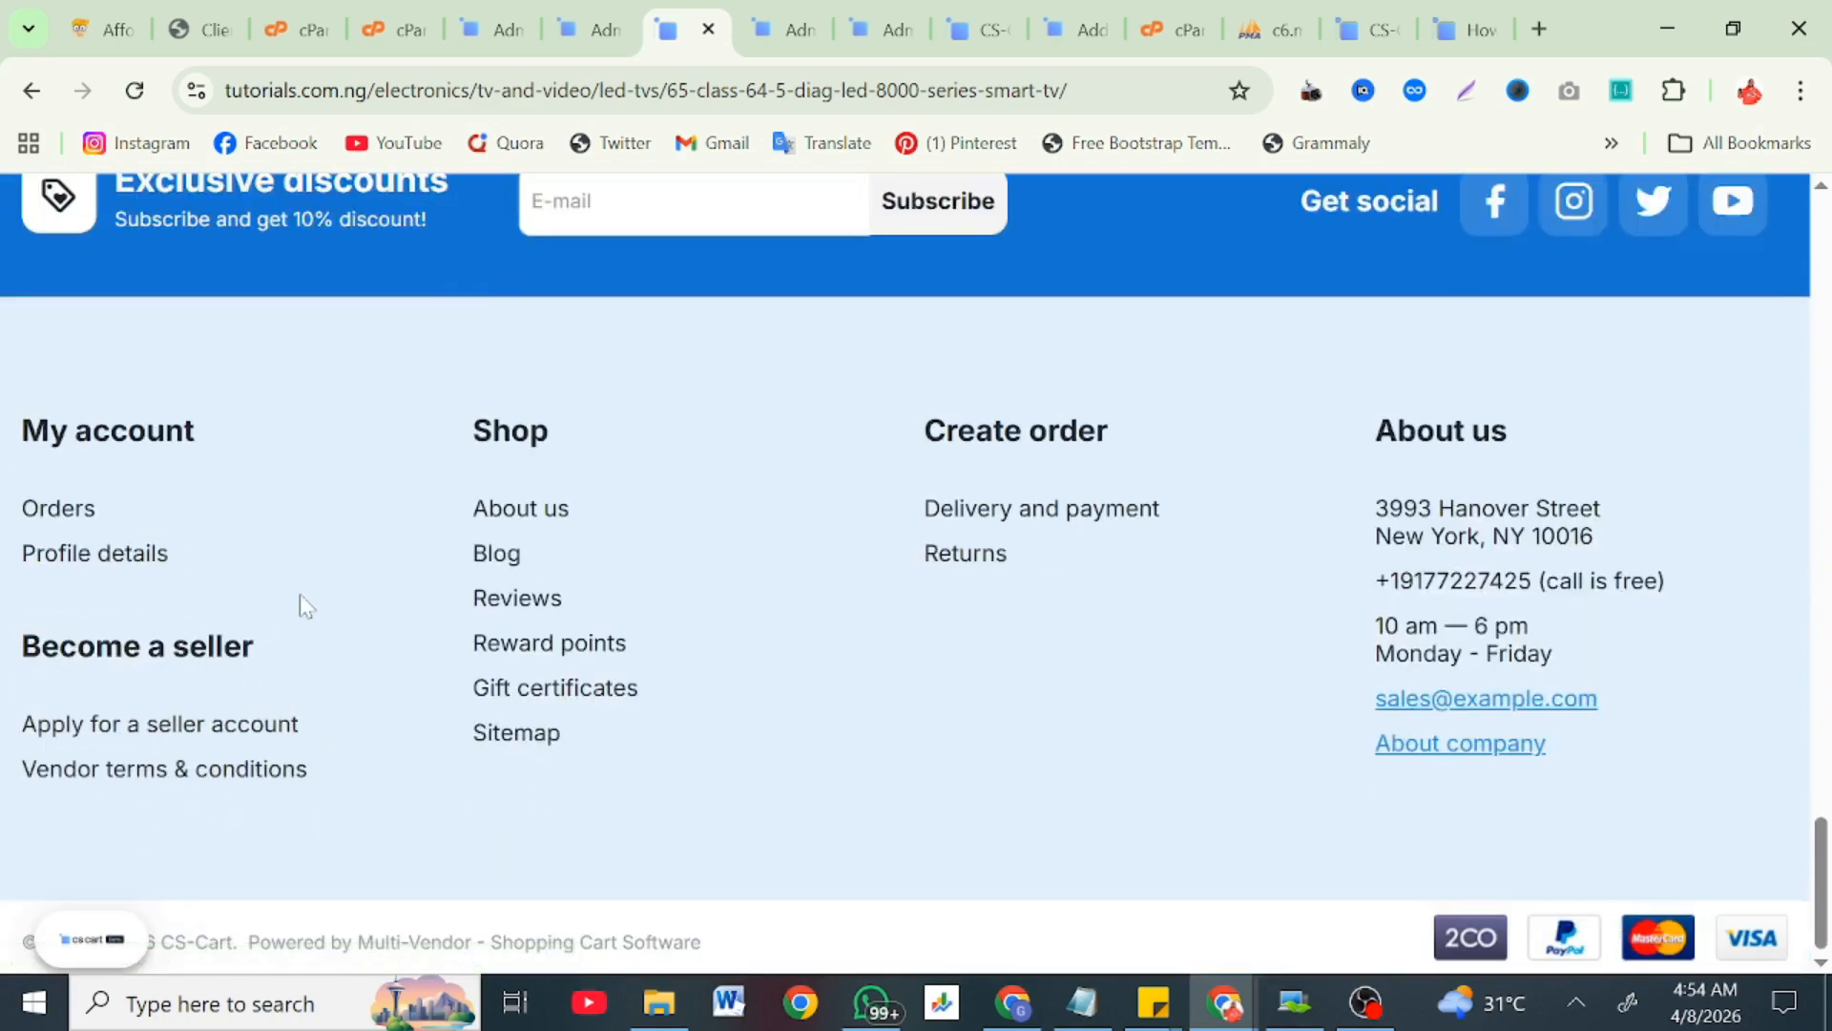
pyautogui.scroll(18, 299, 594)
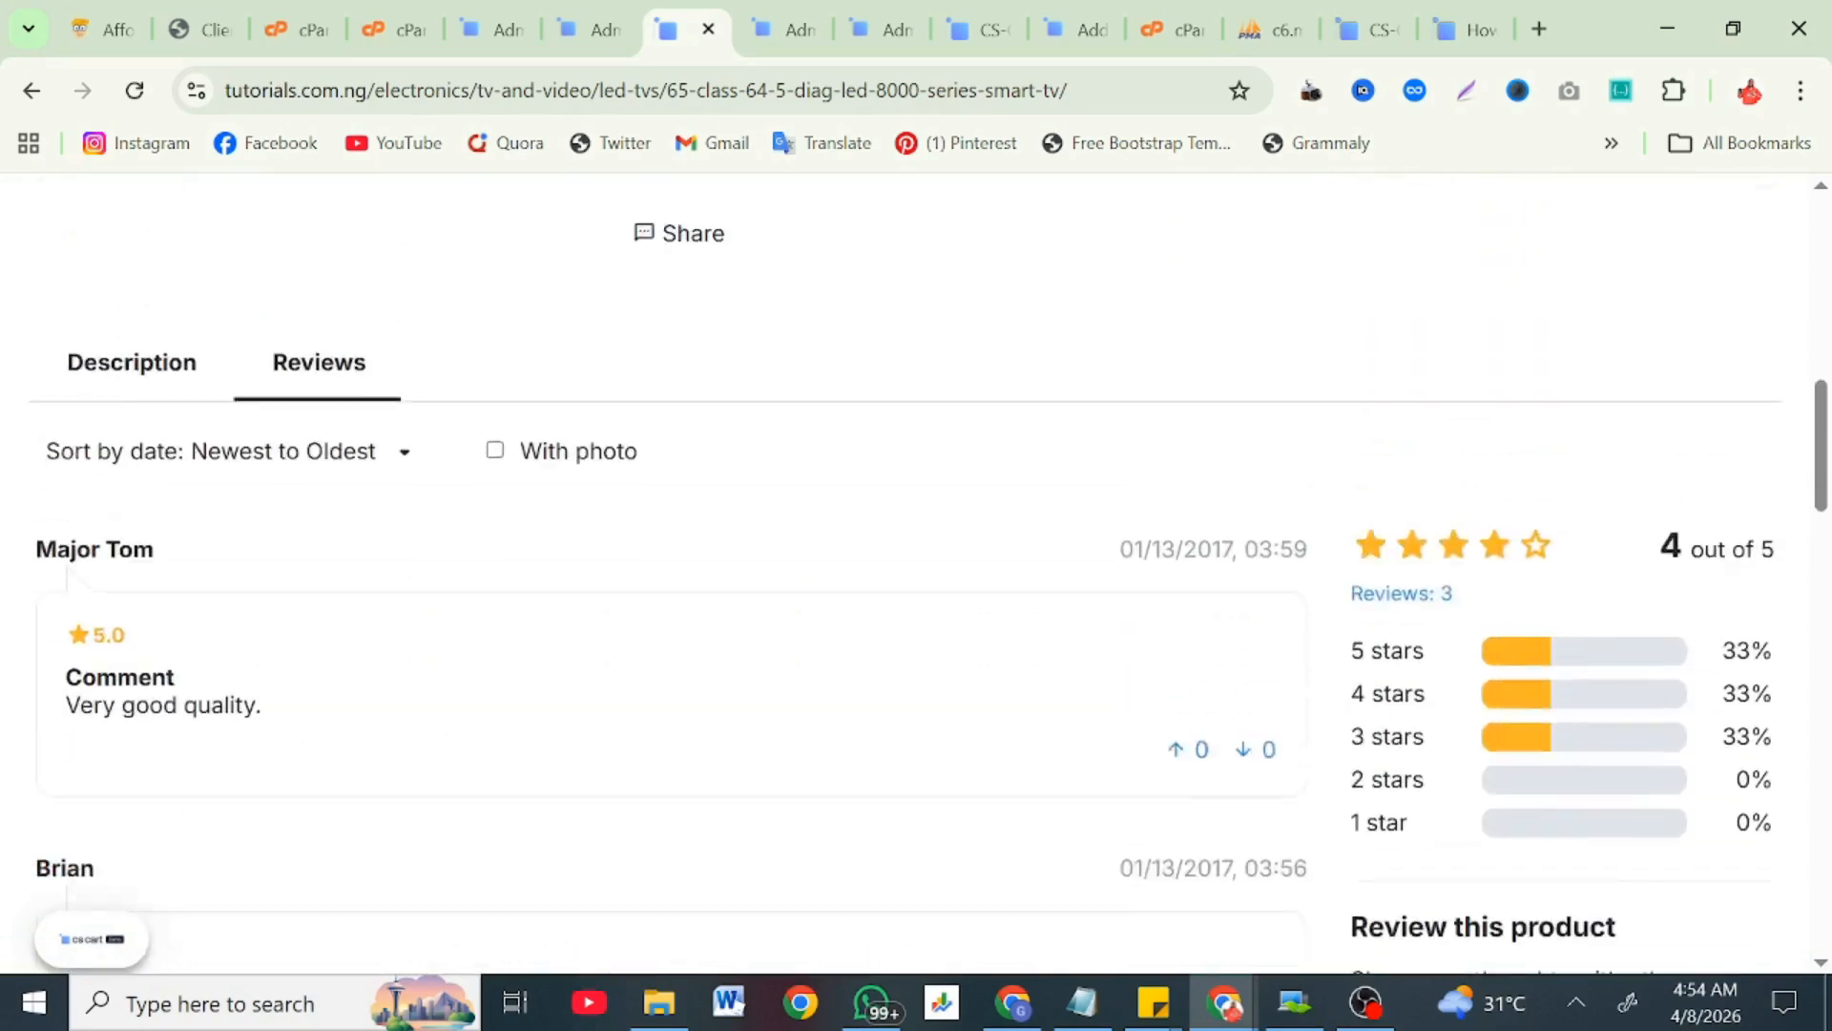
pyautogui.scroll(10, 295, 605)
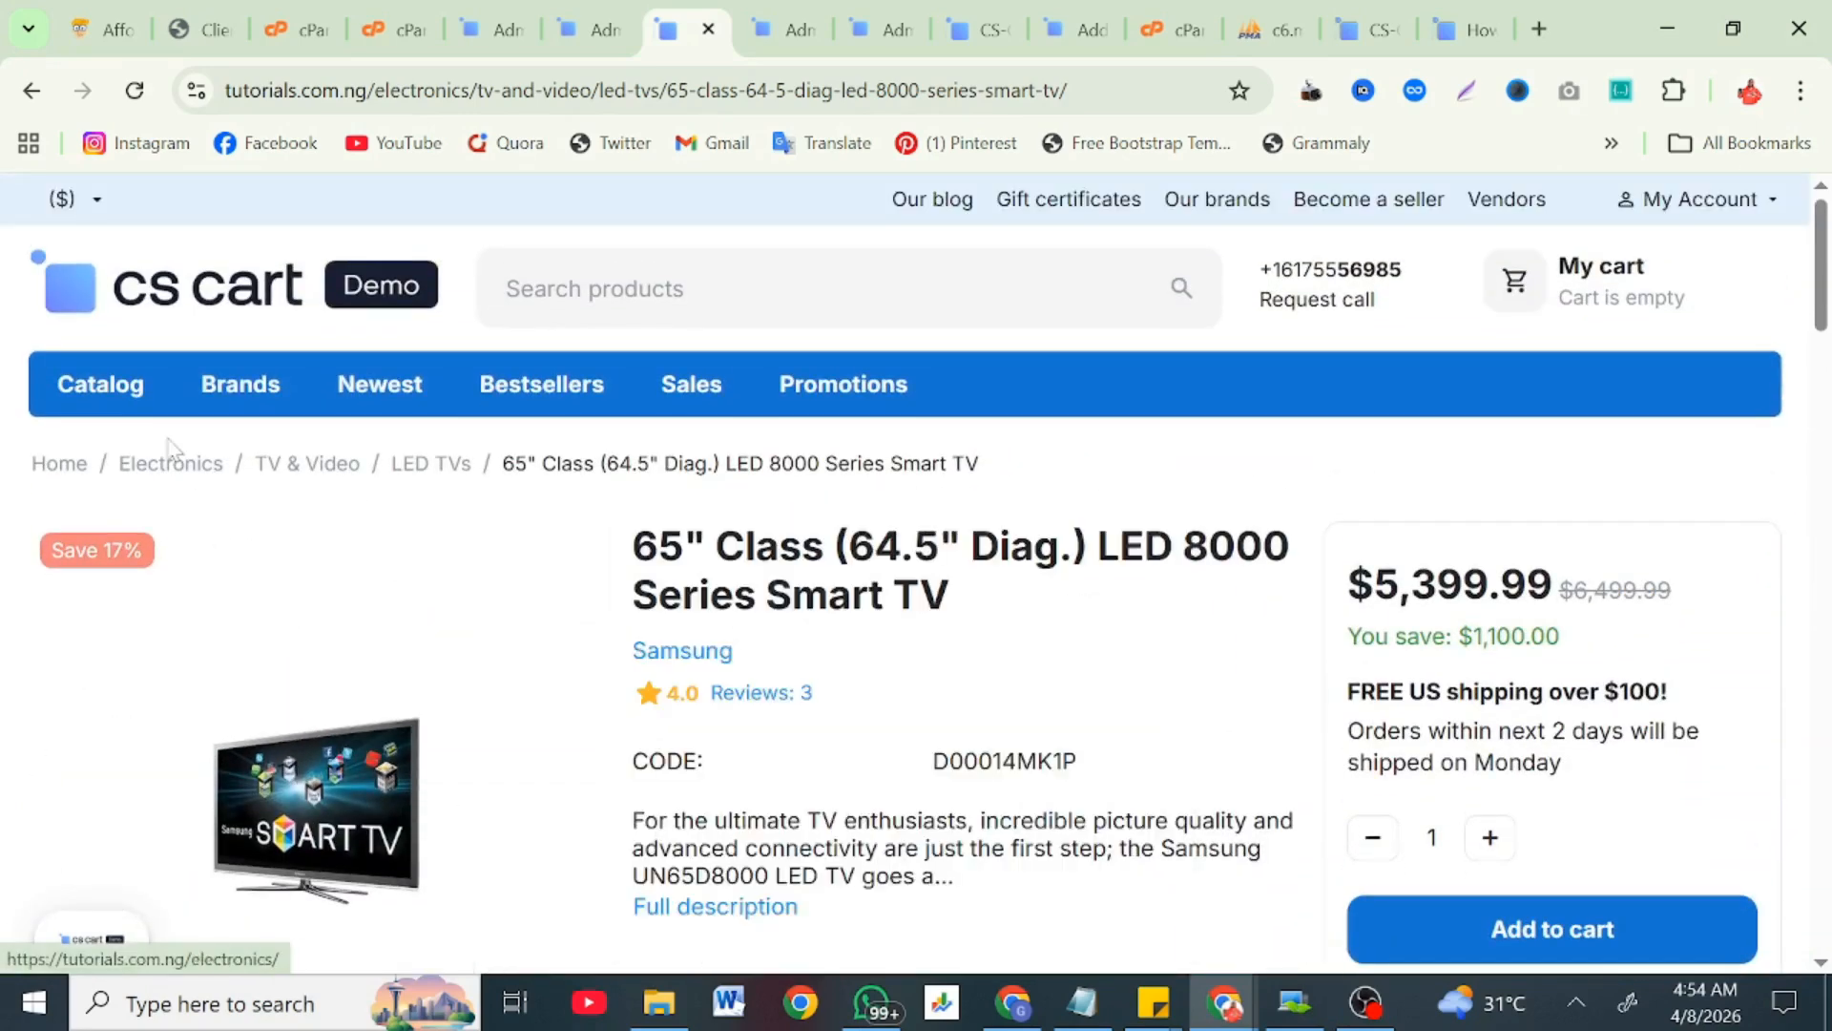
pyautogui.moveTo(130, 399)
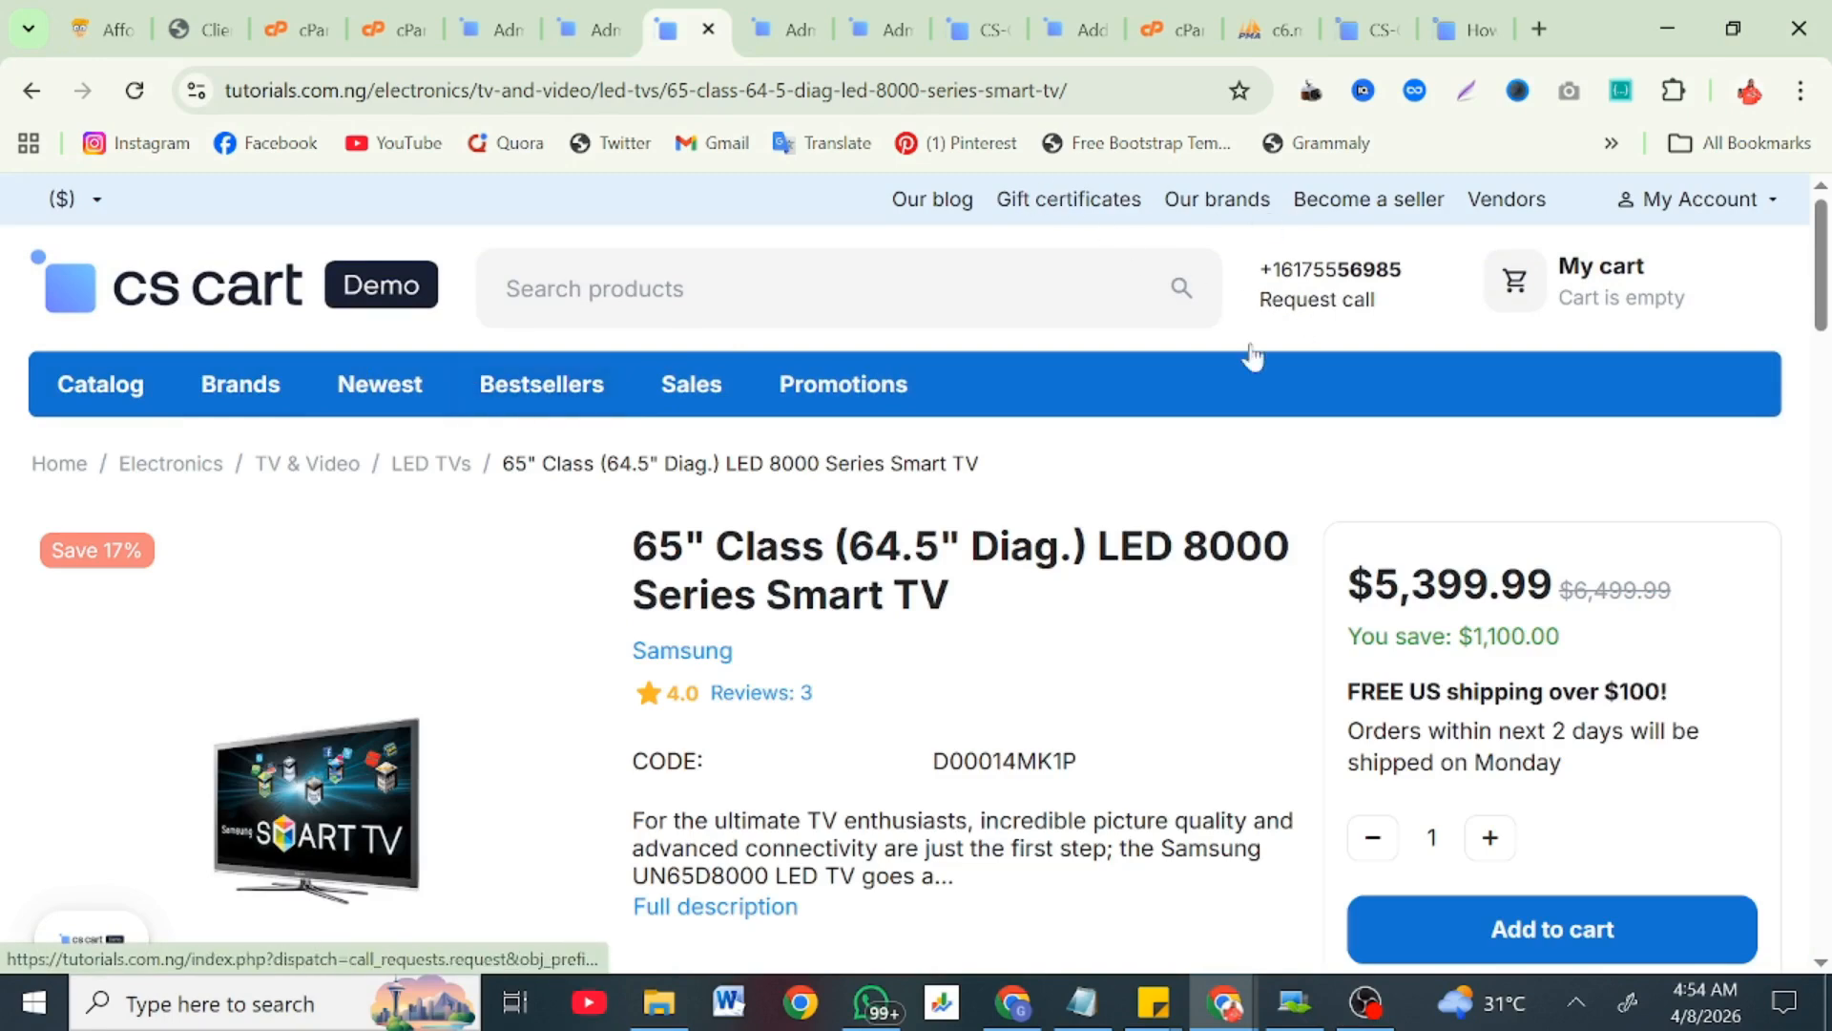
pyautogui.scroll(-5, 1252, 356)
pyautogui.scroll(5, 1098, 477)
pyautogui.scroll(-1, 954, 620)
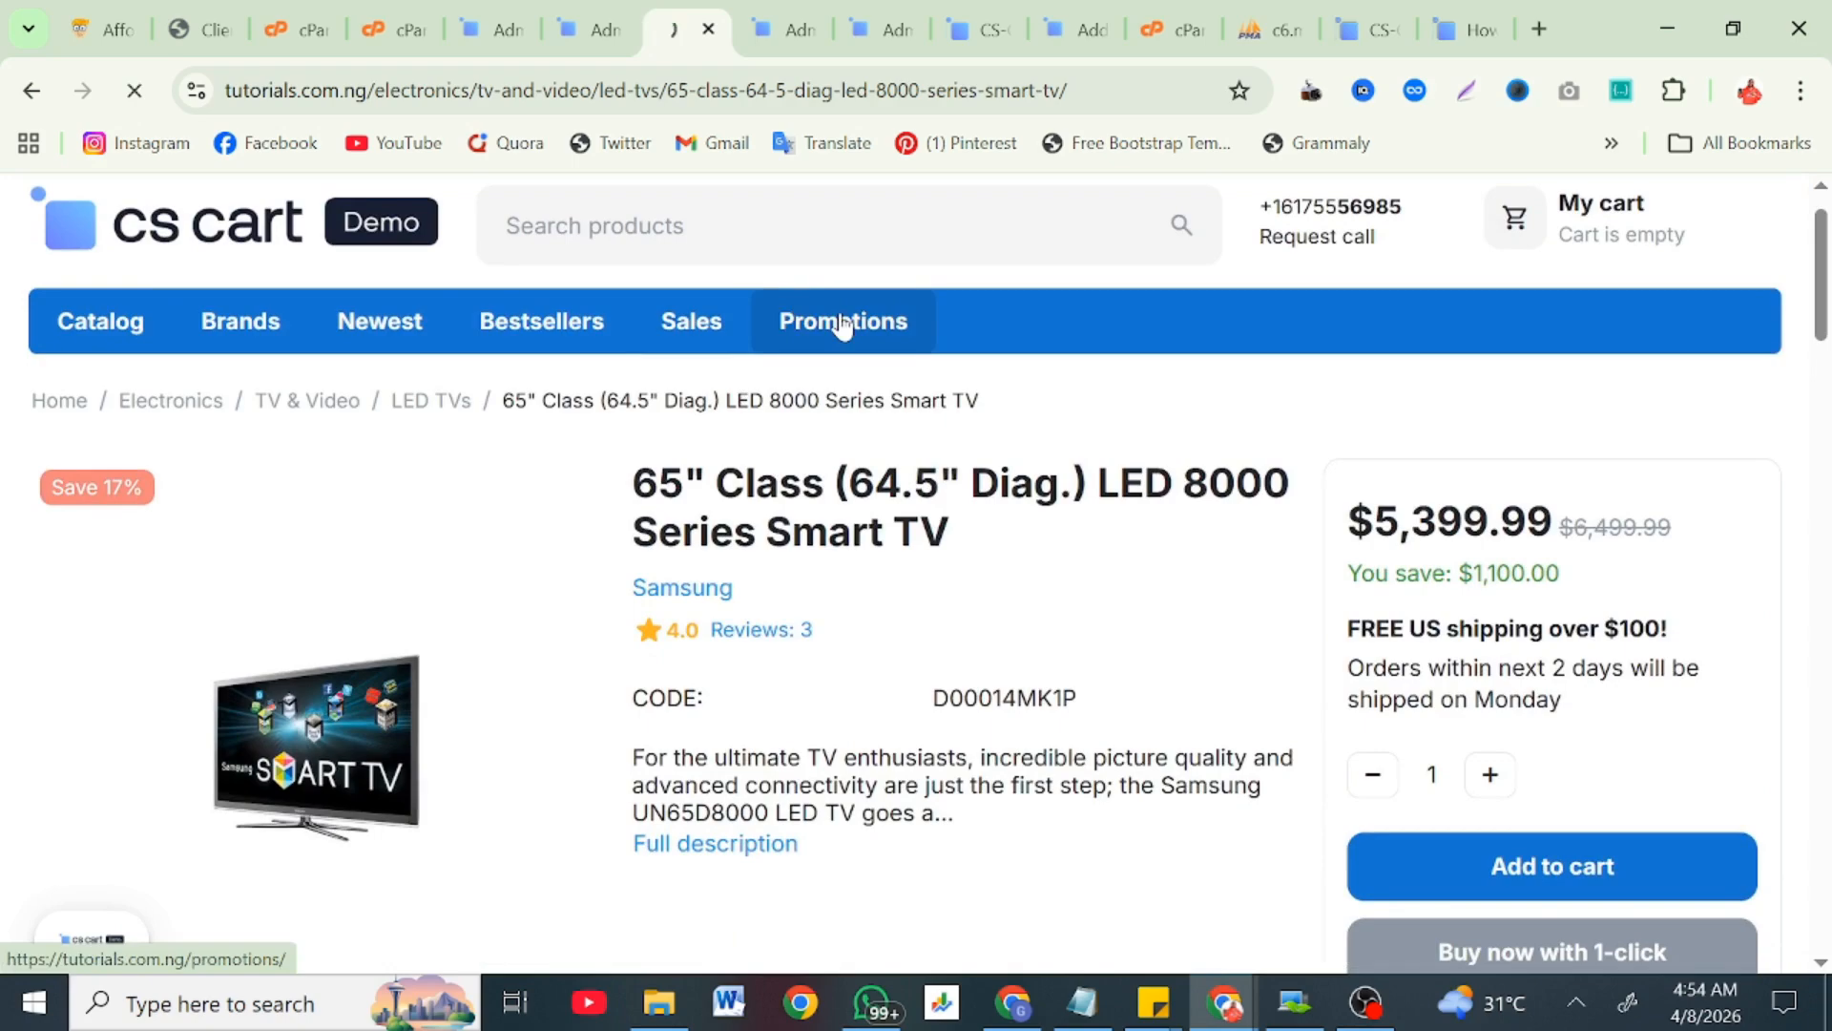
# Step: Scroll through the storefront's promotion cards and active bundles, then back to the top
pyautogui.scroll(-5, 781, 582)
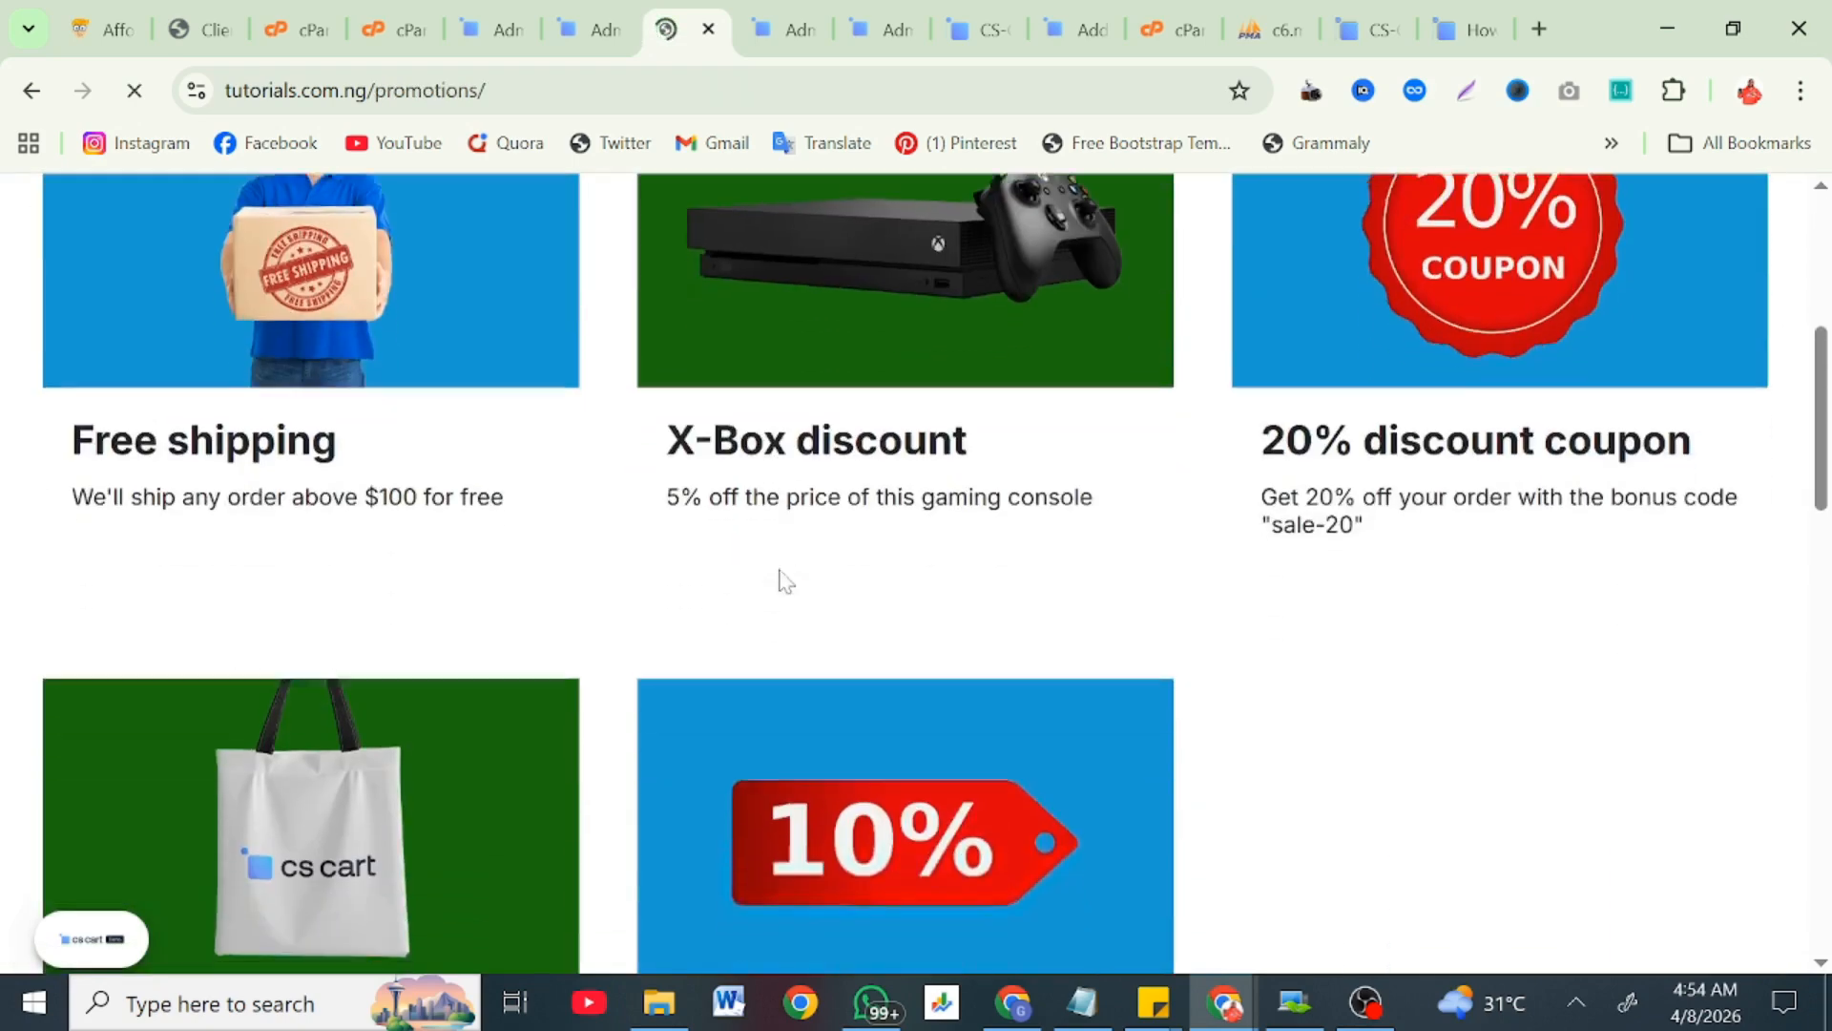
pyautogui.scroll(-10, 781, 581)
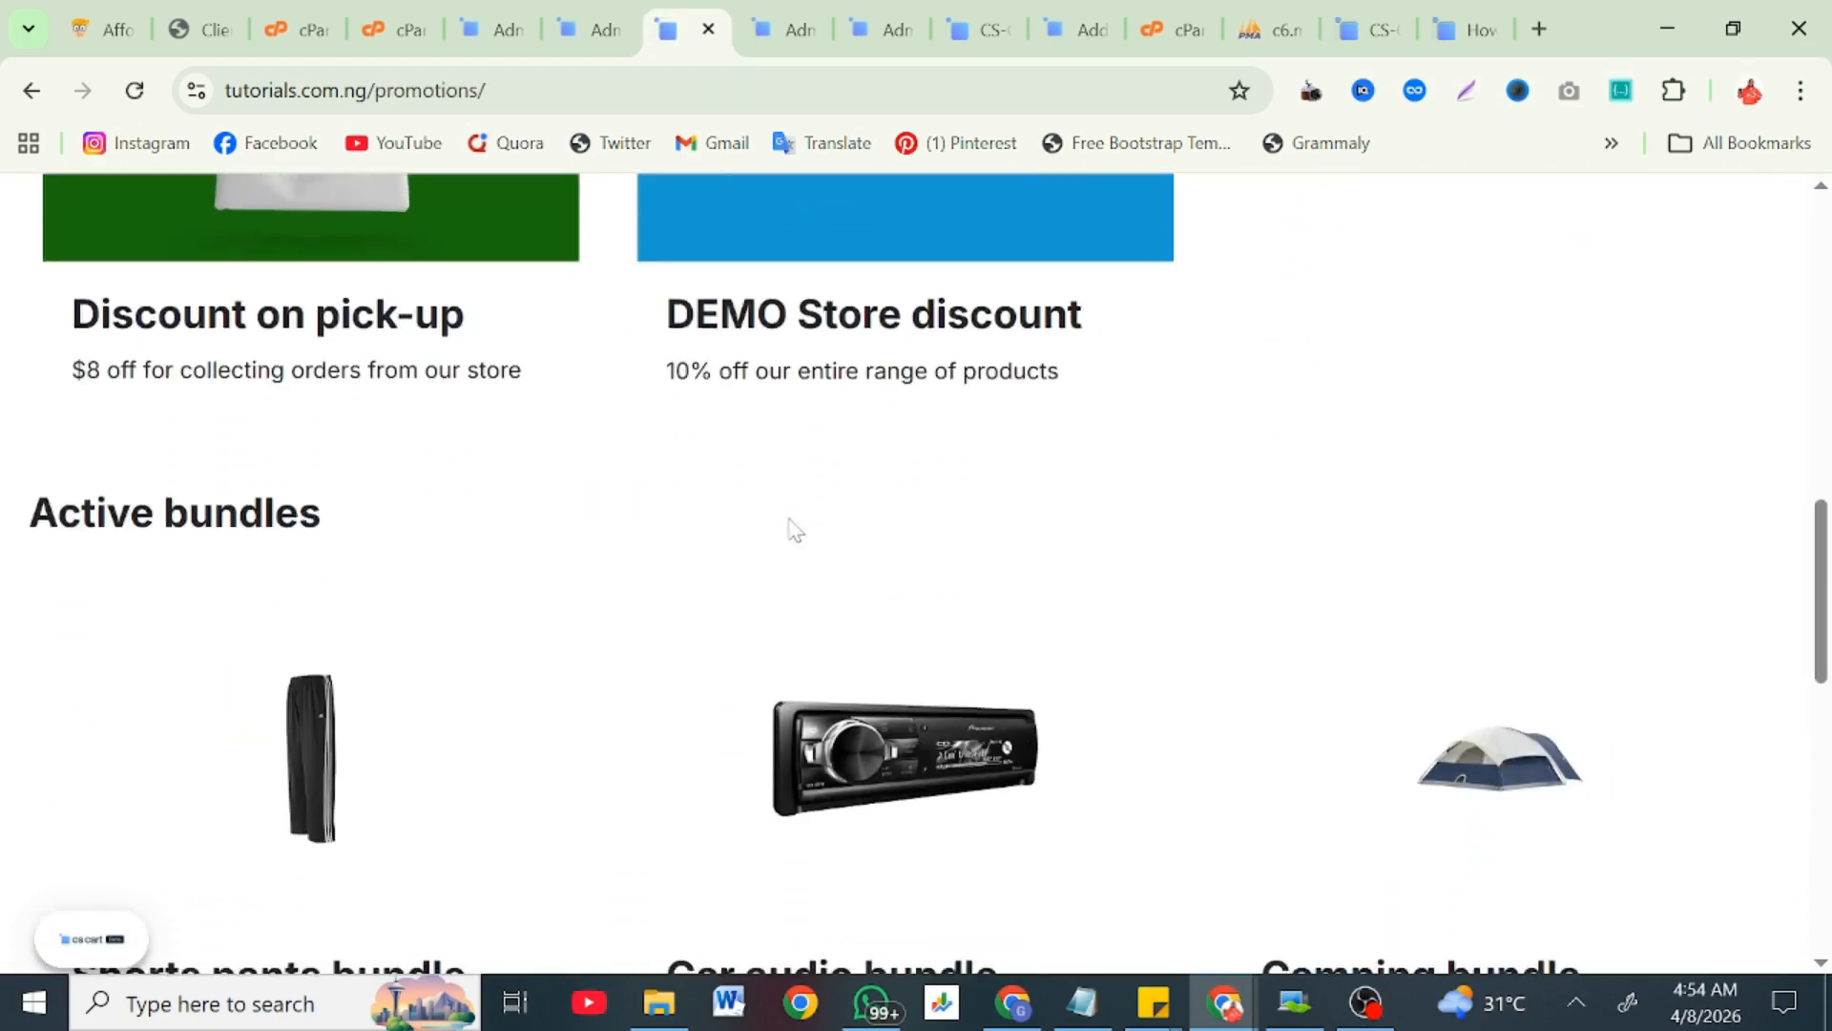
pyautogui.scroll(-8, 795, 530)
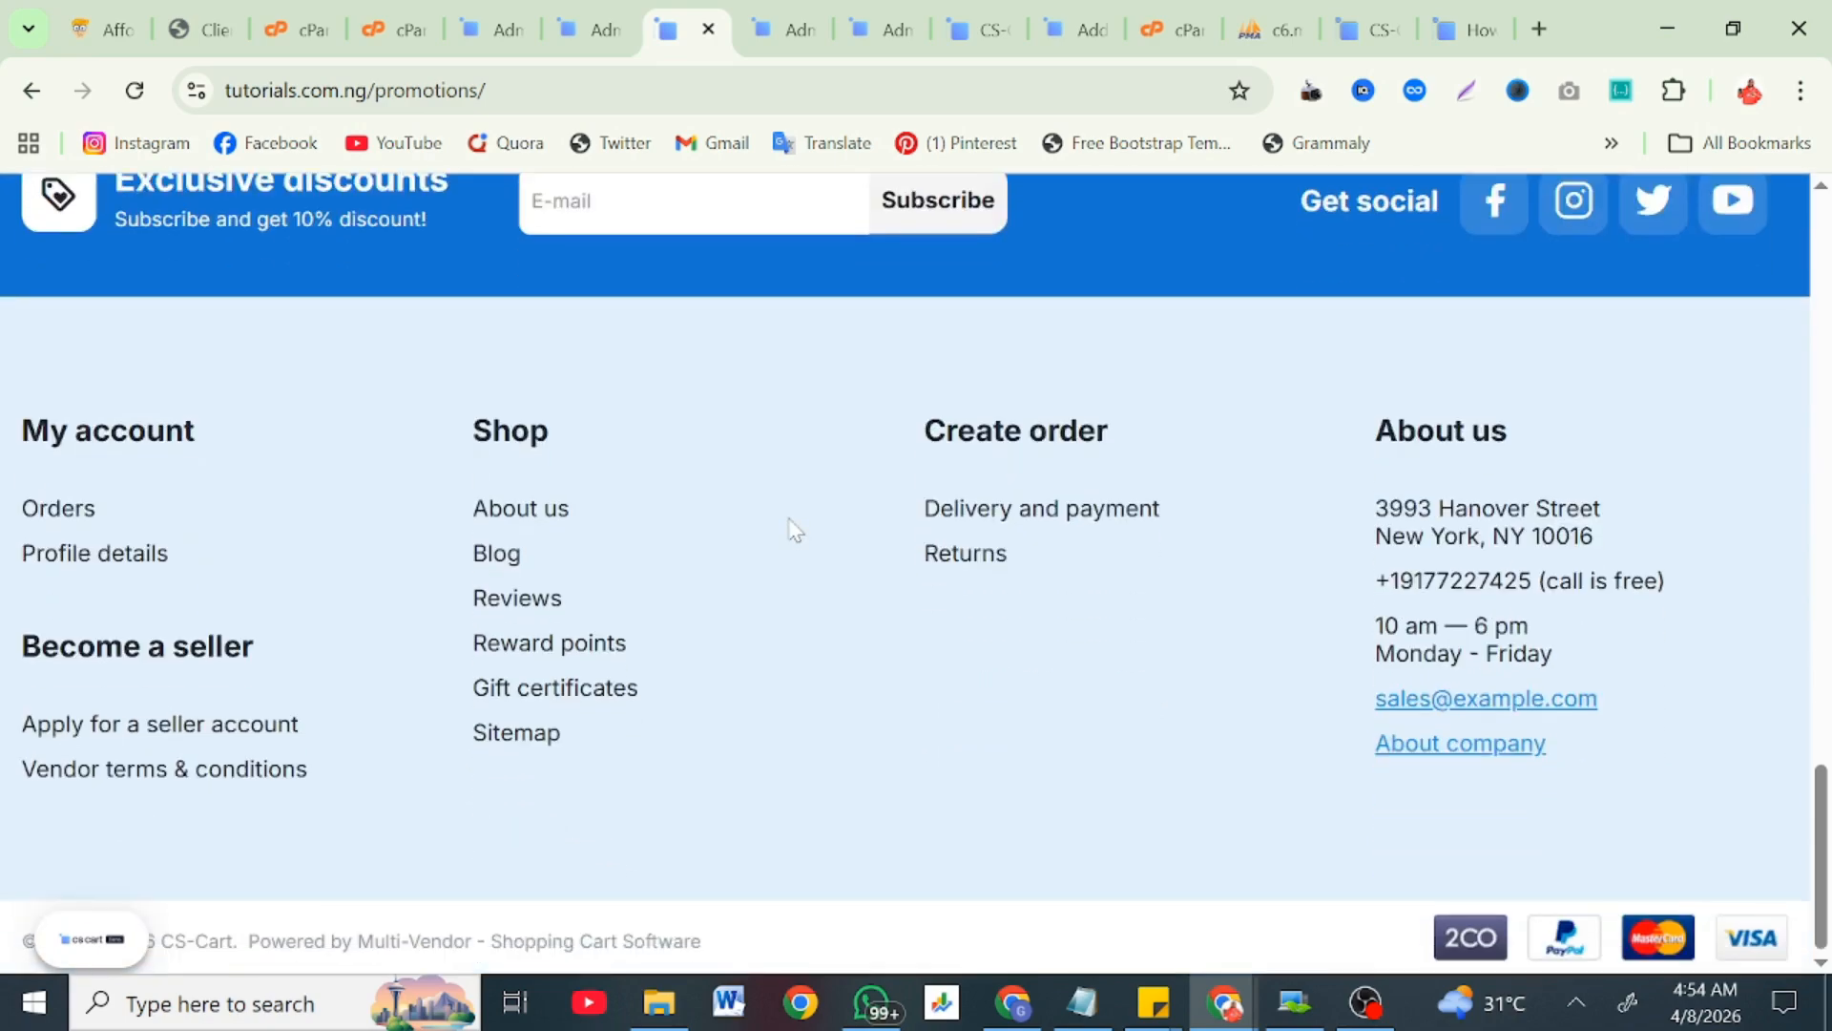
pyautogui.scroll(8, 794, 530)
pyautogui.scroll(10, 795, 530)
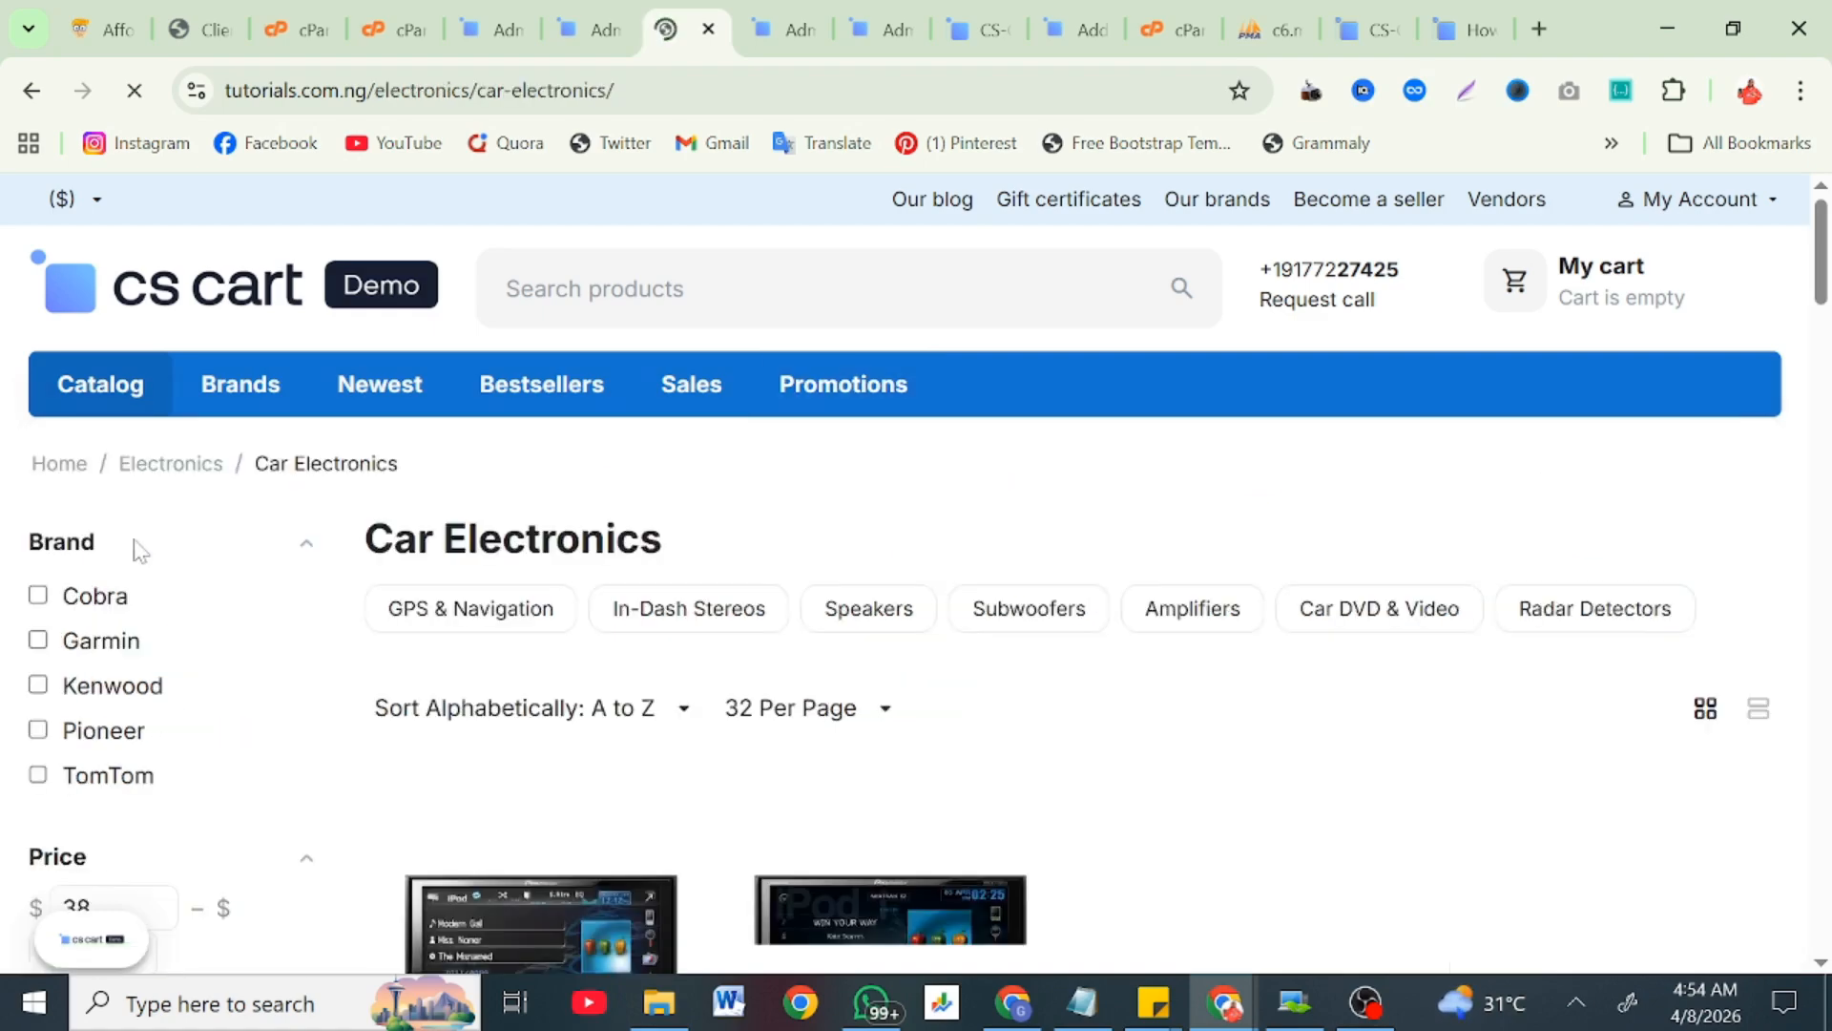
# Step: Browse the Car Electronics product grid, such as AVIC-Z130BT at $1,499.00, then stop the screen recording
pyautogui.scroll(-5, 462, 626)
pyautogui.scroll(-15, 466, 632)
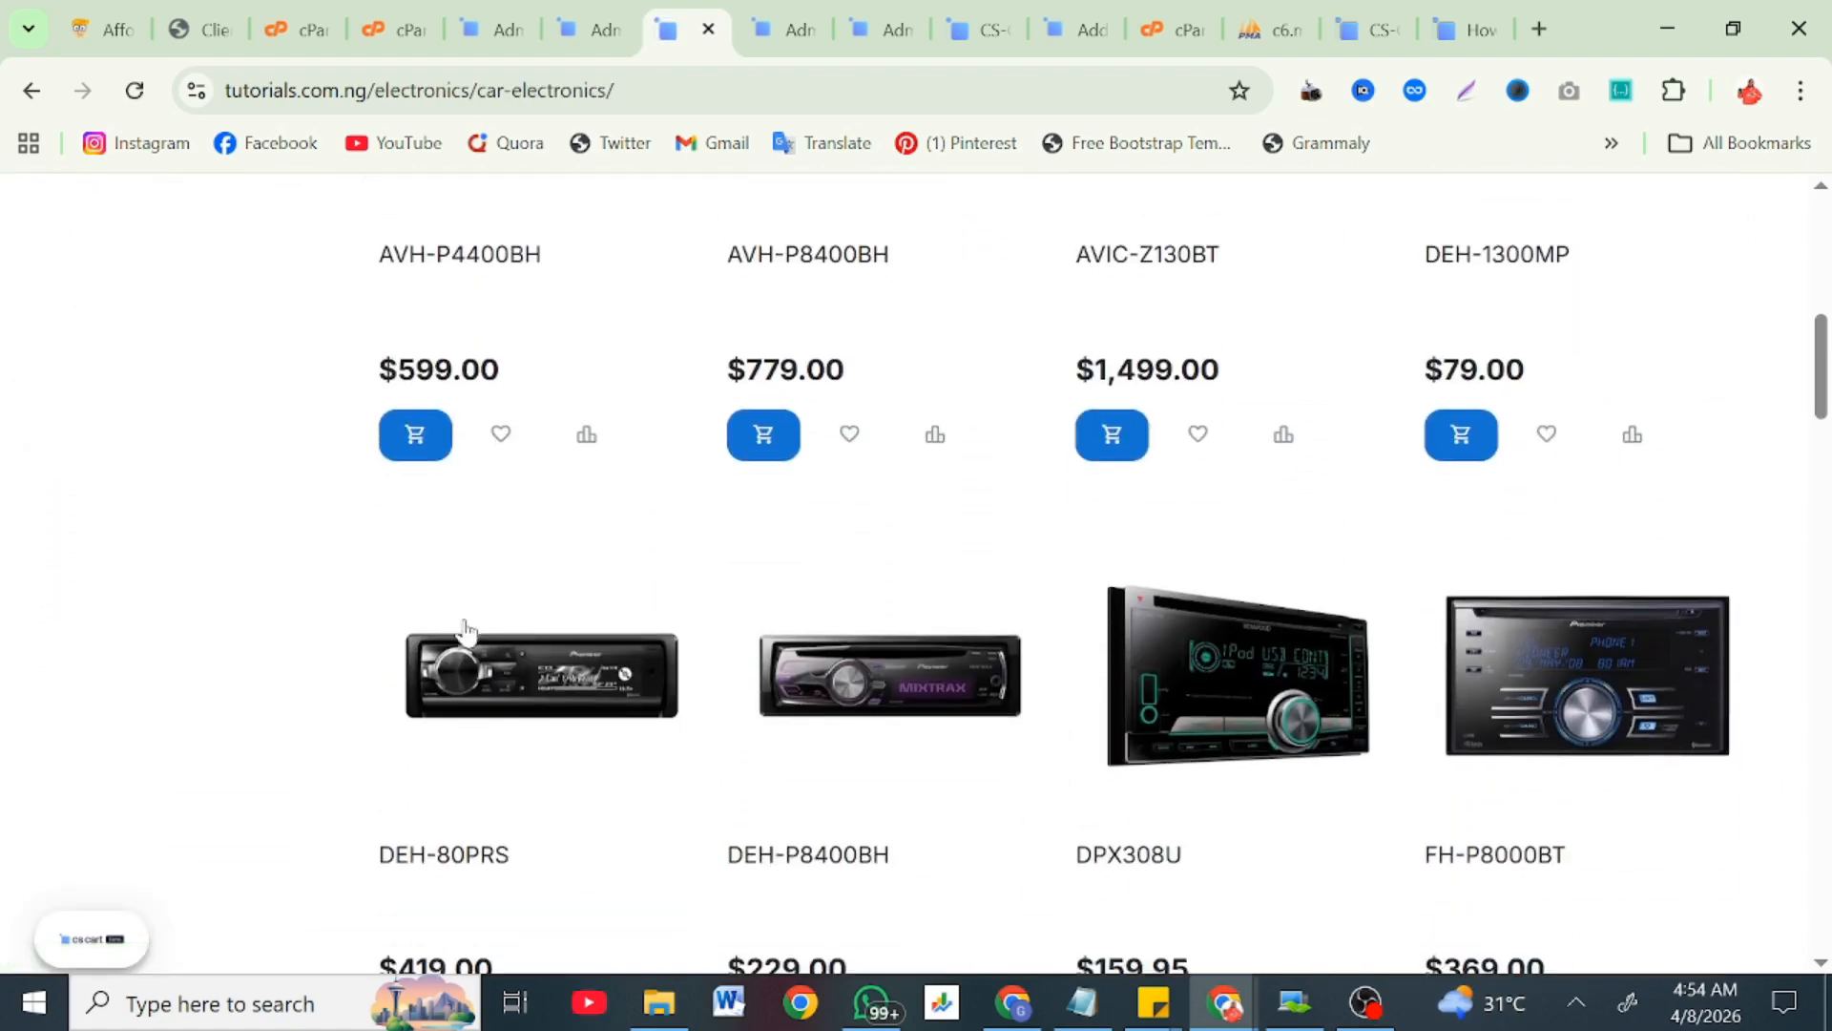
pyautogui.scroll(-20, 464, 630)
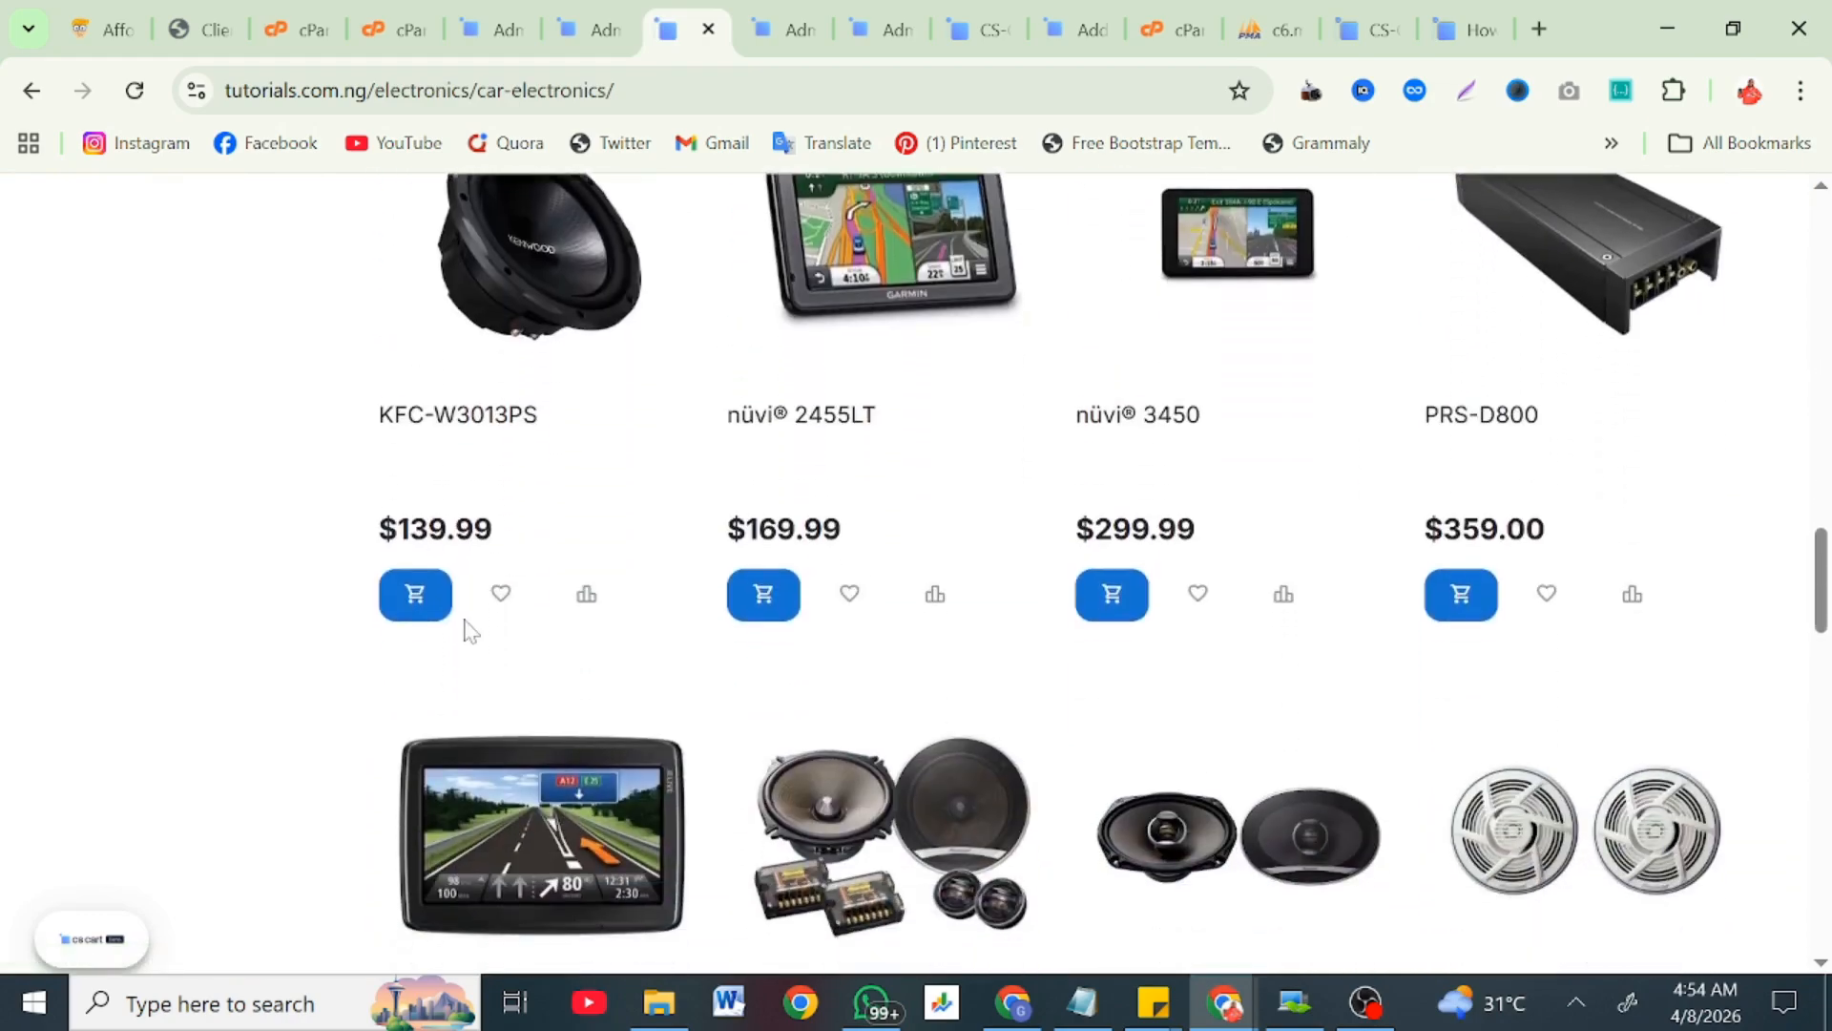
pyautogui.scroll(5, 464, 630)
pyautogui.scroll(20, 465, 629)
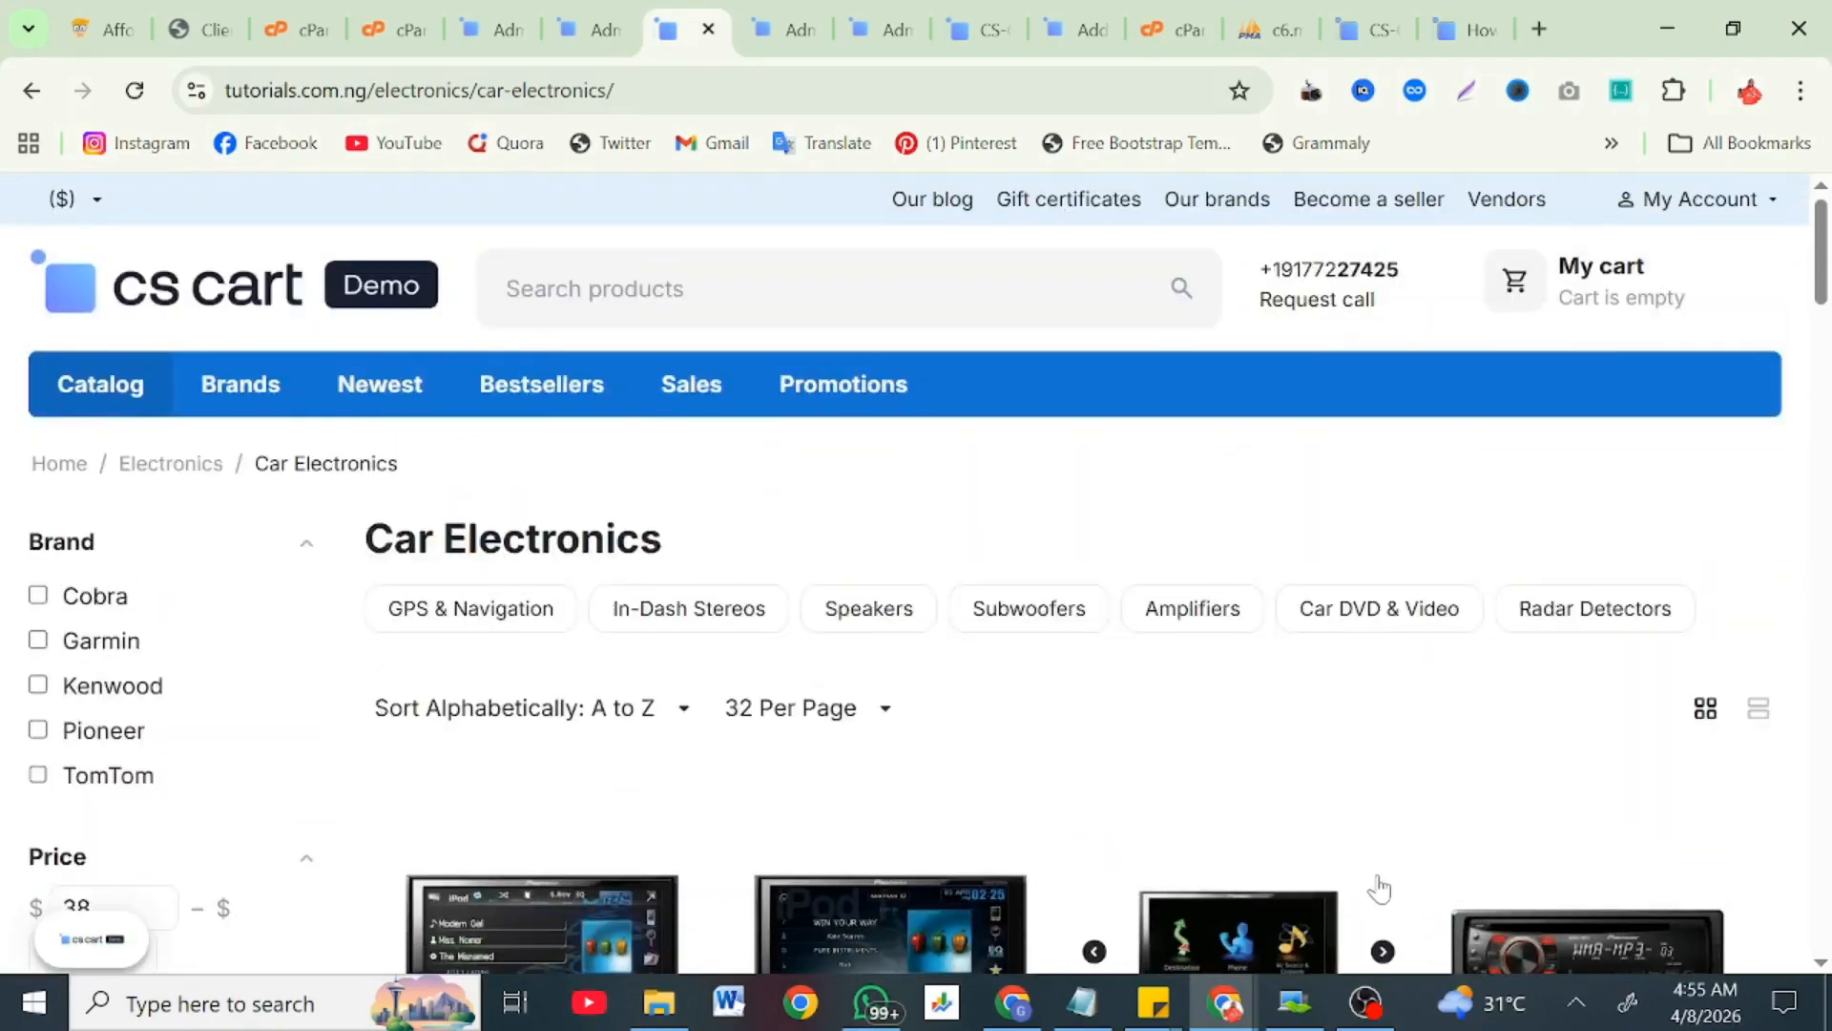
pyautogui.click(1363, 1014)
pyautogui.click(1567, 663)
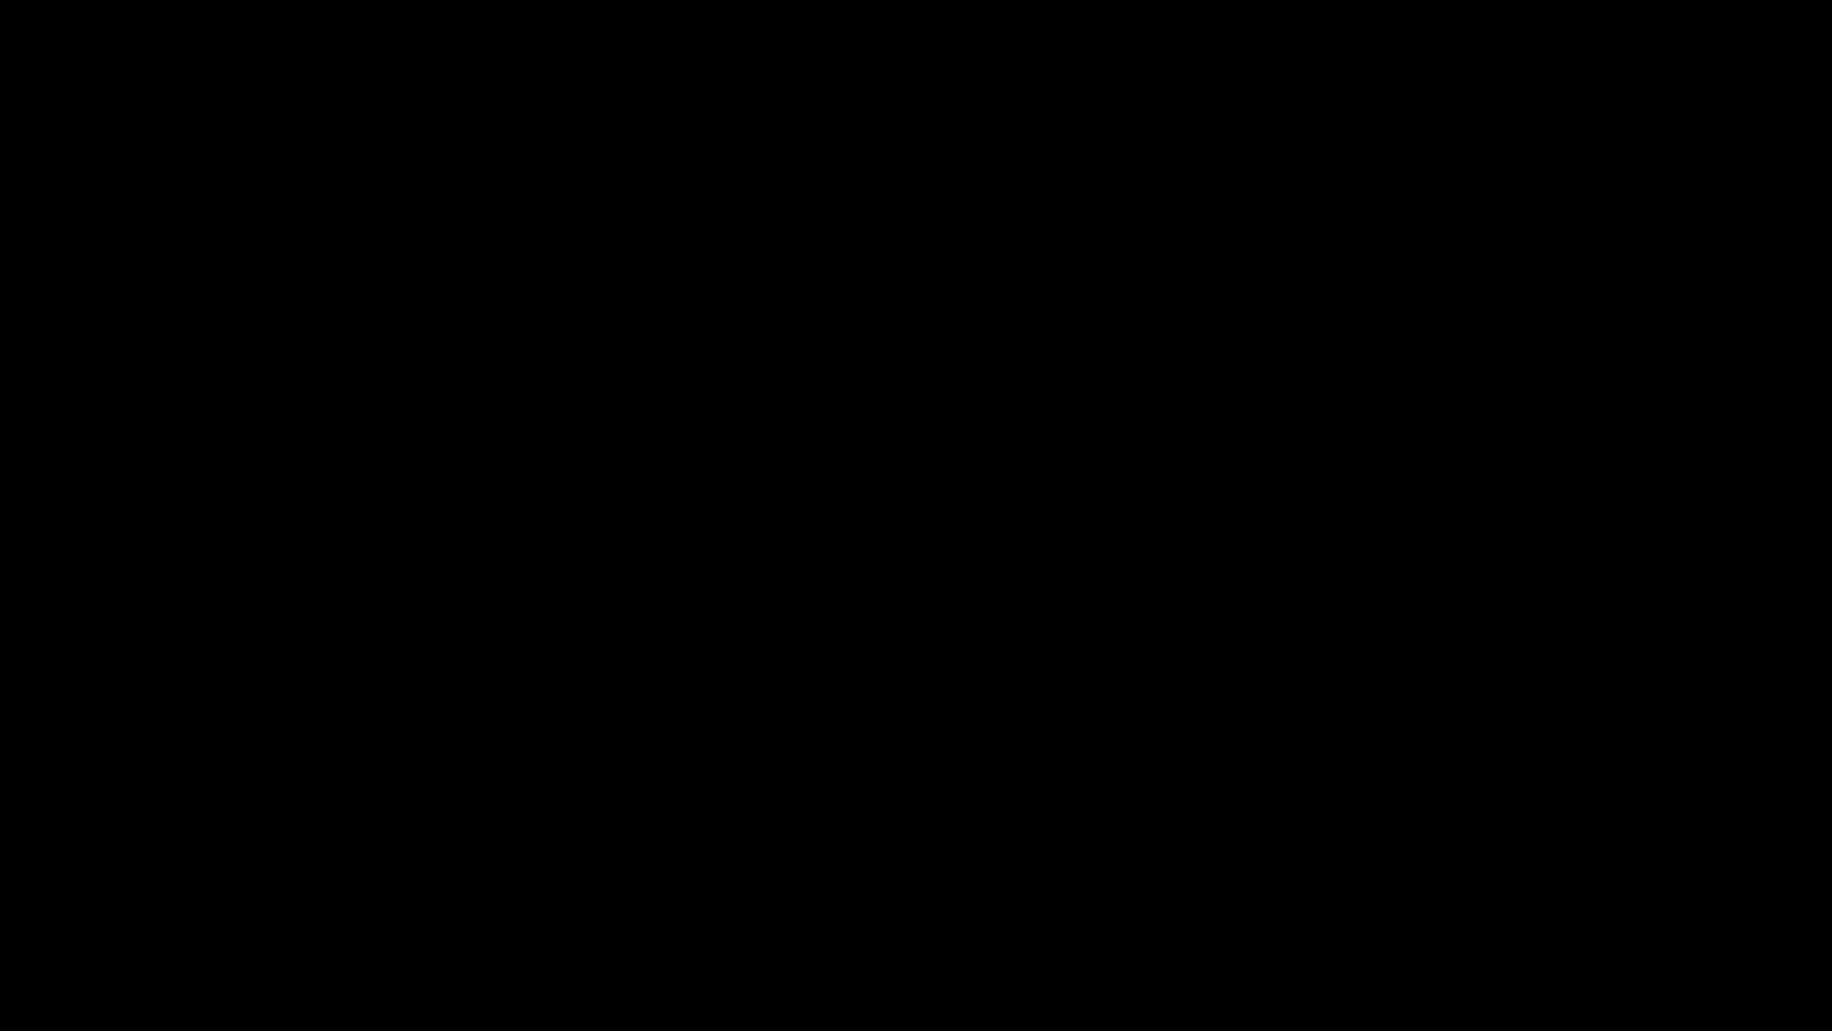